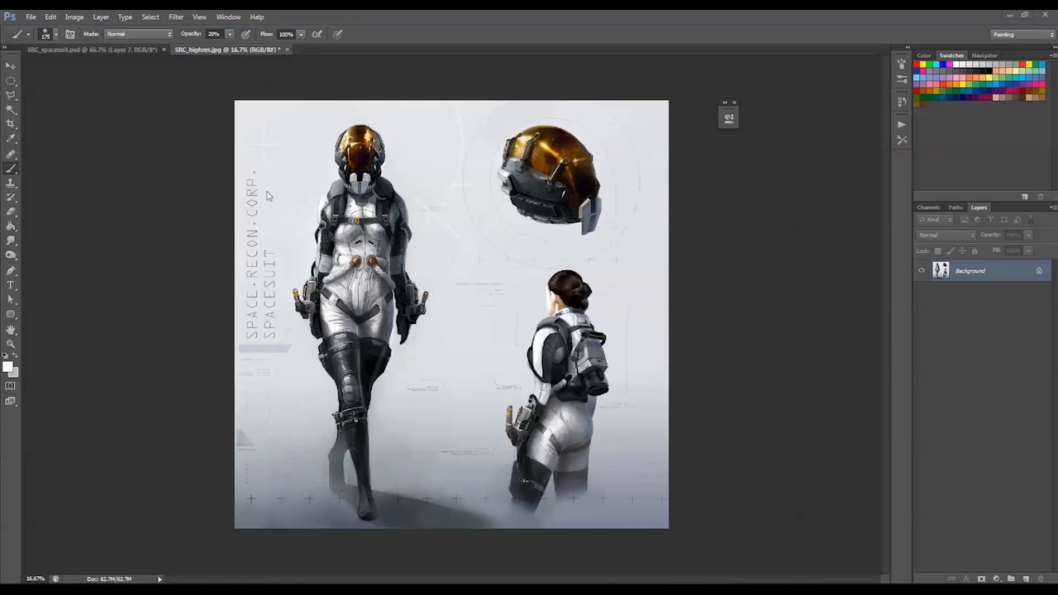
# Review the spacesuit reference document's material colour overlay and its colour-coded meshes overlay beside the parts list
pyautogui.click(108, 51)
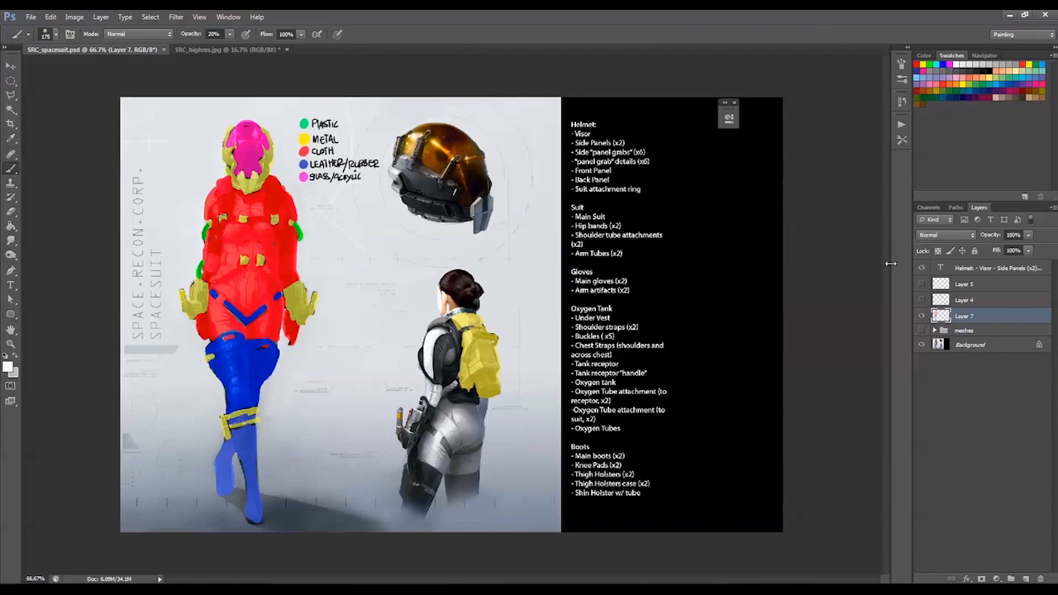
pyautogui.click(921, 316)
pyautogui.click(921, 330)
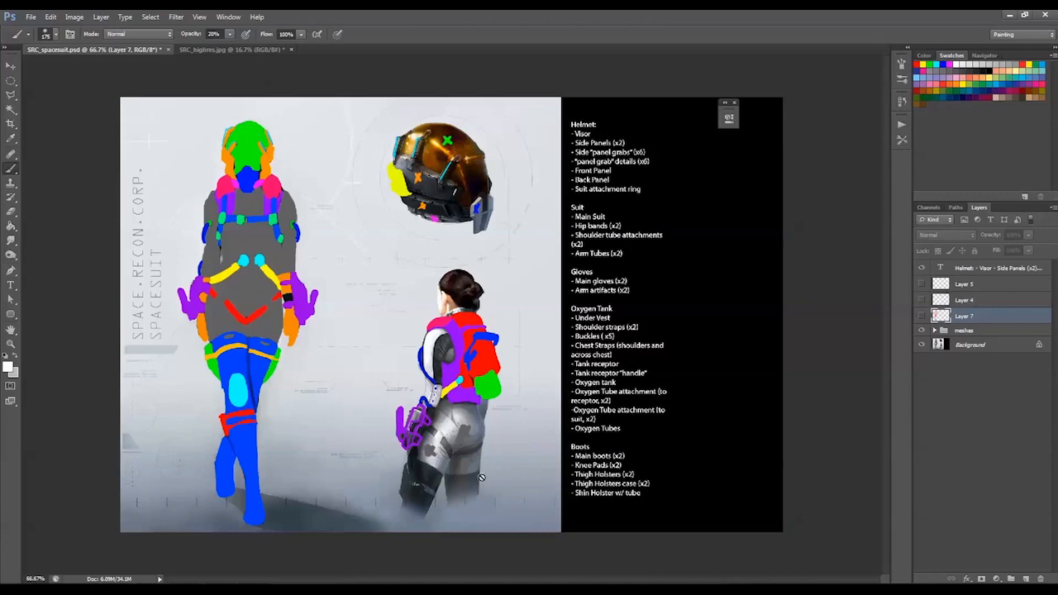
pyautogui.click(921, 330)
pyautogui.click(921, 316)
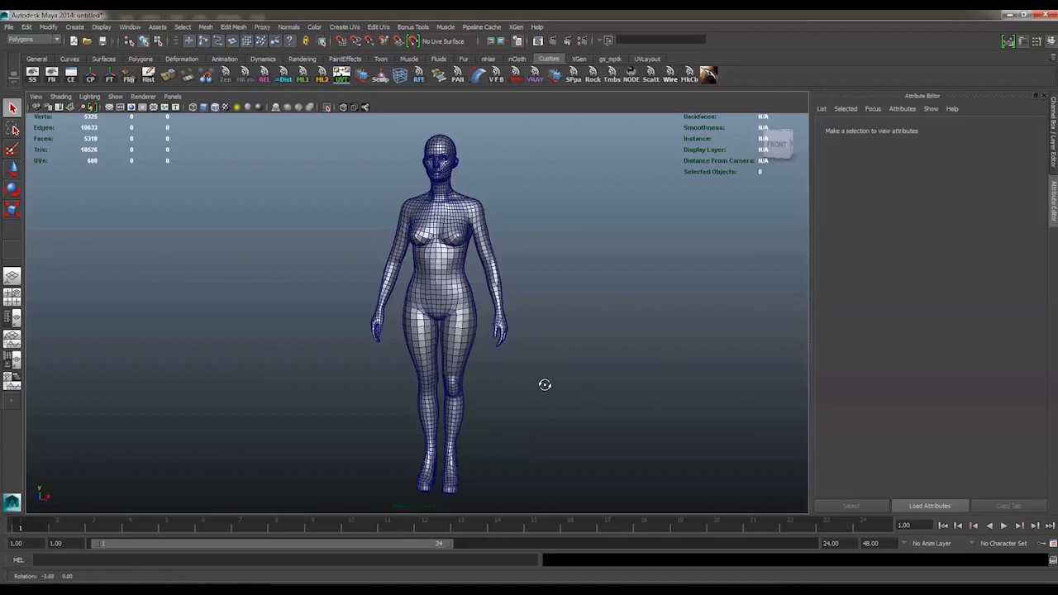
# In Maya, check the base body's separate leg, torso and head meshes, and bring the rest of the suit blockout into view
pyautogui.moveTo(545, 385)
pyautogui.keyDown('alt'); pyautogui.mouseDown()
pyautogui.moveTo(551, 398)
pyautogui.moveTo(633, 399)
pyautogui.moveTo(491, 391)
pyautogui.moveTo(461, 453)
pyautogui.moveTo(484, 371)
pyautogui.moveTo(475, 405)
pyautogui.moveTo(547, 396)
pyautogui.moveTo(513, 388)
pyautogui.moveTo(538, 391)
pyautogui.mouseUp(); pyautogui.keyUp('alt')
pyautogui.click(427, 374)
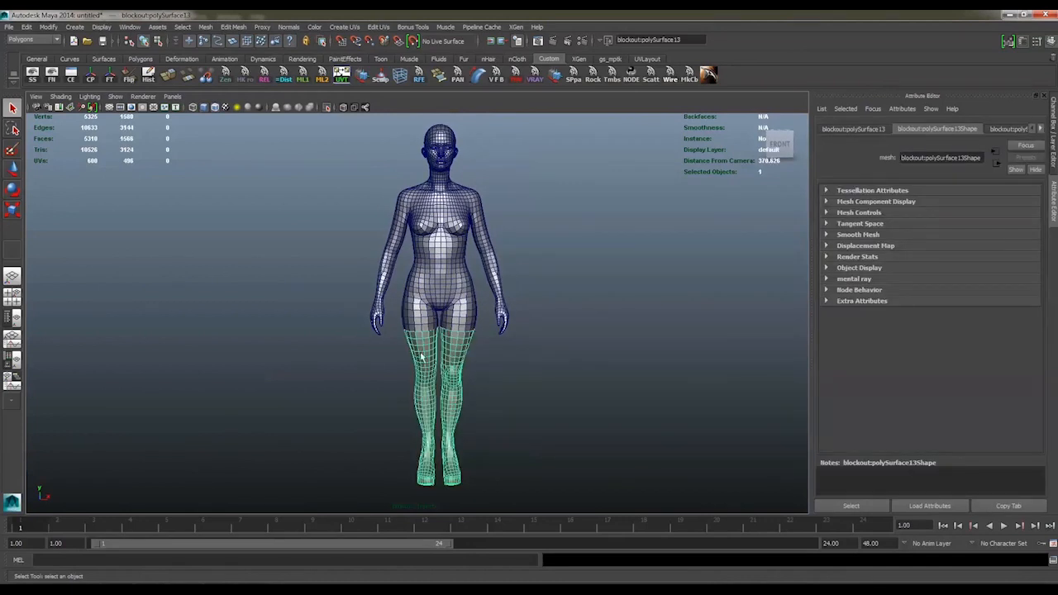
pyautogui.click(453, 309)
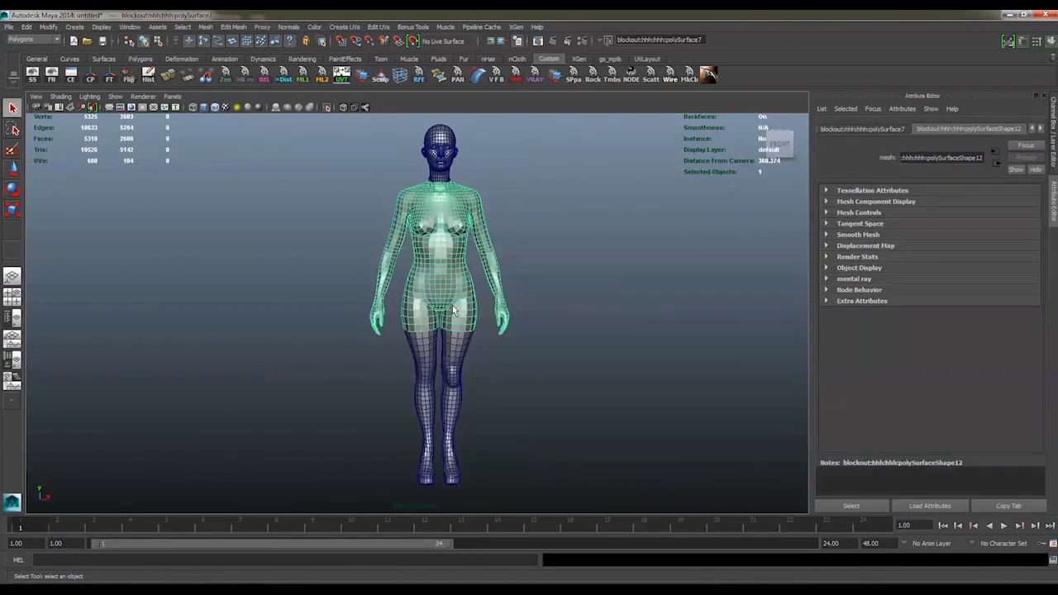
pyautogui.click(438, 146)
pyautogui.click(327, 108)
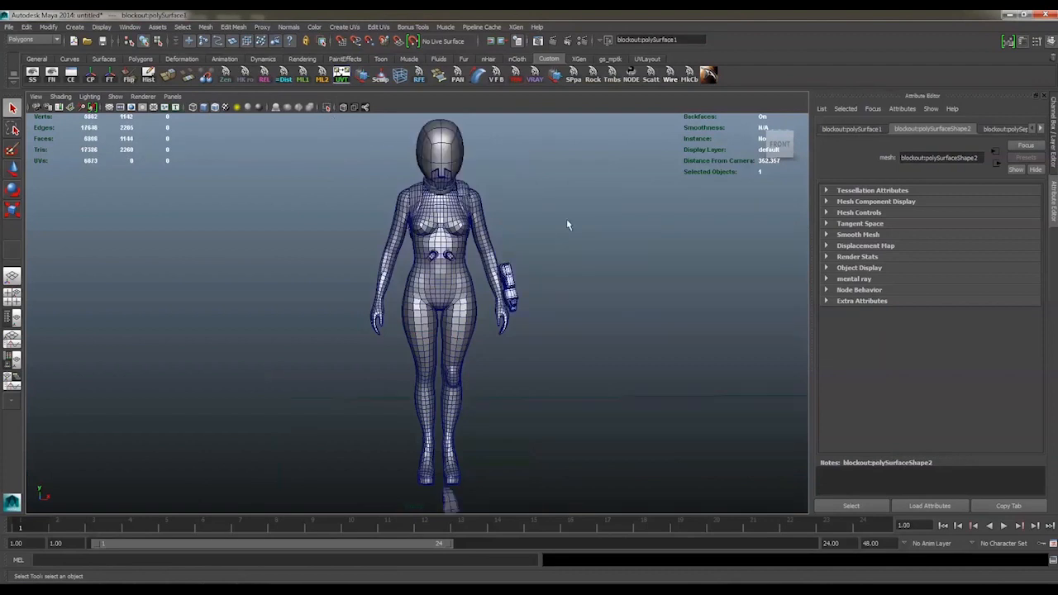
# Examine the rough blockout from several sides, selecting the helmet and the attached suit pieces
pyautogui.keyDown('alt'); pyautogui.moveTo(567, 224); pyautogui.dragTo(469, 231); pyautogui.keyUp('alt')
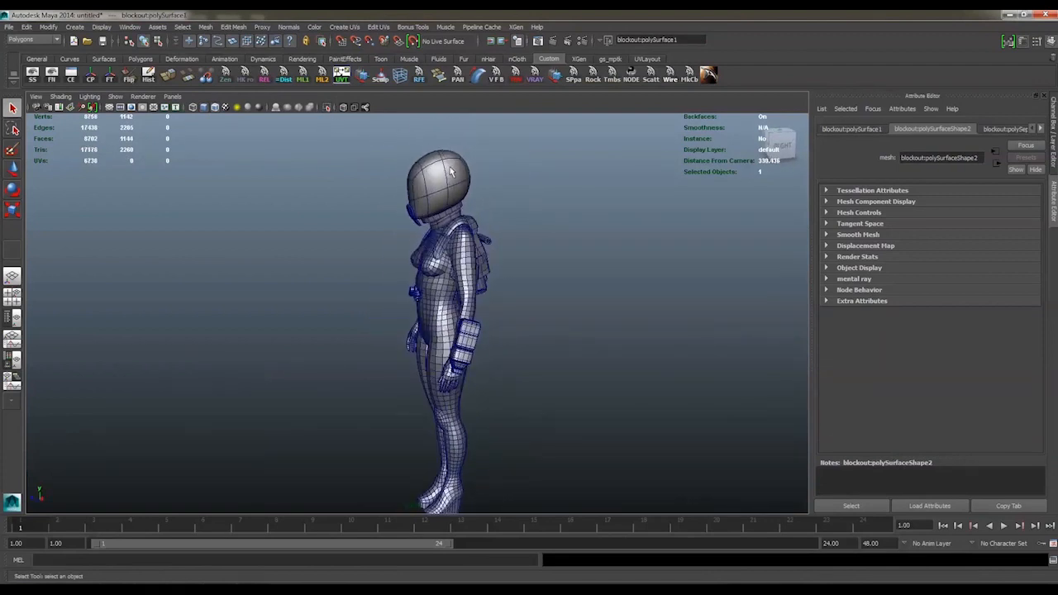
pyautogui.click(447, 170)
pyautogui.keyDown('alt'); pyautogui.moveTo(445, 187); pyautogui.dragTo(502, 199, button='right'); pyautogui.keyUp('alt')
pyautogui.keyDown('alt'); pyautogui.moveTo(502, 198); pyautogui.dragTo(508, 255, button='middle'); pyautogui.keyUp('alt')
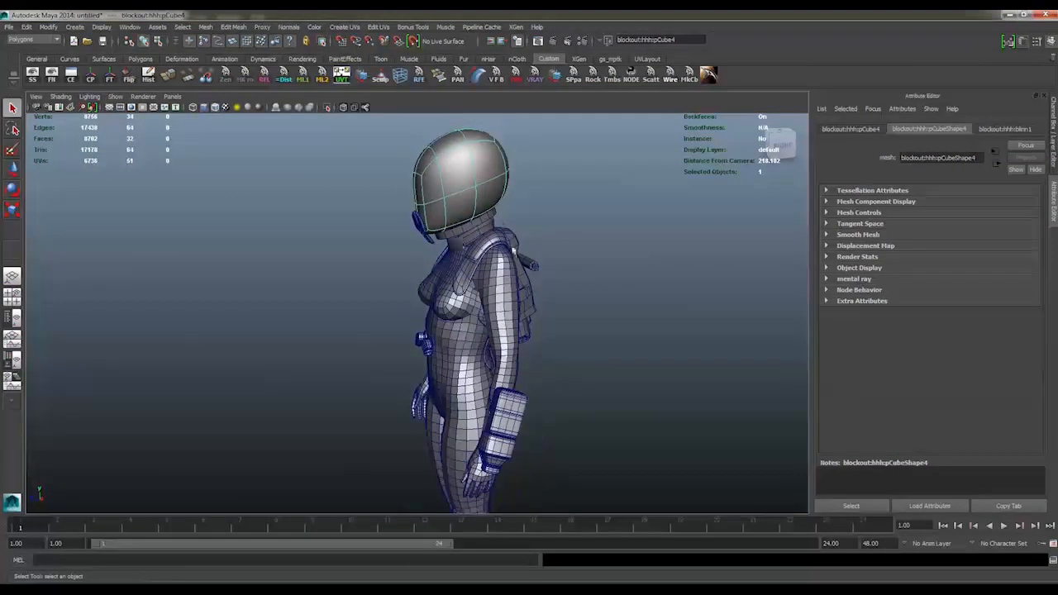
pyautogui.keyDown('alt'); pyautogui.moveTo(508, 254); pyautogui.dragTo(395, 246); pyautogui.keyUp('alt')
pyautogui.keyDown('alt'); pyautogui.moveTo(396, 245); pyautogui.dragTo(478, 229, button='middle'); pyautogui.keyUp('alt')
pyautogui.click(491, 303)
pyautogui.keyDown('alt'); pyautogui.moveTo(496, 306); pyautogui.dragTo(585, 341, button='right'); pyautogui.keyUp('alt')
pyautogui.keyDown('alt'); pyautogui.moveTo(585, 340); pyautogui.dragTo(625, 318); pyautogui.keyUp('alt')
pyautogui.keyDown('alt'); pyautogui.moveTo(624, 317); pyautogui.dragTo(562, 352, button='middle'); pyautogui.keyUp('alt')
pyautogui.click(469, 332)
pyautogui.click(506, 306)
pyautogui.moveTo(548, 323)
pyautogui.keyDown('alt'); pyautogui.mouseDown()
pyautogui.moveTo(433, 330)
pyautogui.moveTo(607, 350)
pyautogui.moveTo(581, 383)
pyautogui.moveTo(575, 344)
pyautogui.moveTo(519, 347)
pyautogui.moveTo(534, 297)
pyautogui.mouseUp(); pyautogui.keyUp('alt')
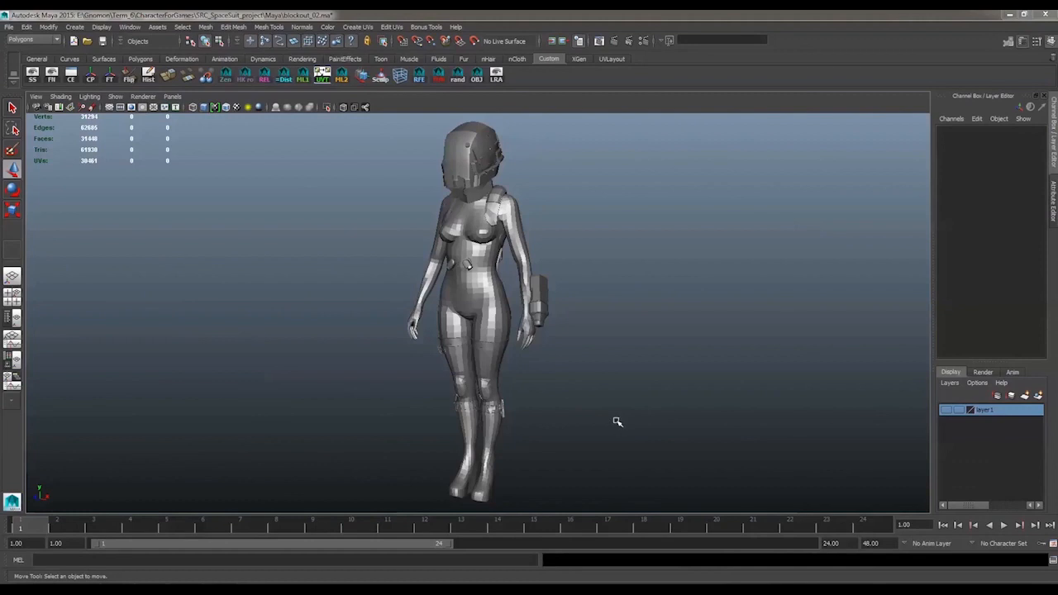
# Inspect the oxygen tank pieces on the back of the second blockout, selecting individual parts
pyautogui.keyDown('alt'); pyautogui.moveTo(617, 421); pyautogui.dragTo(487, 281); pyautogui.keyUp('alt')
pyautogui.click(480, 252)
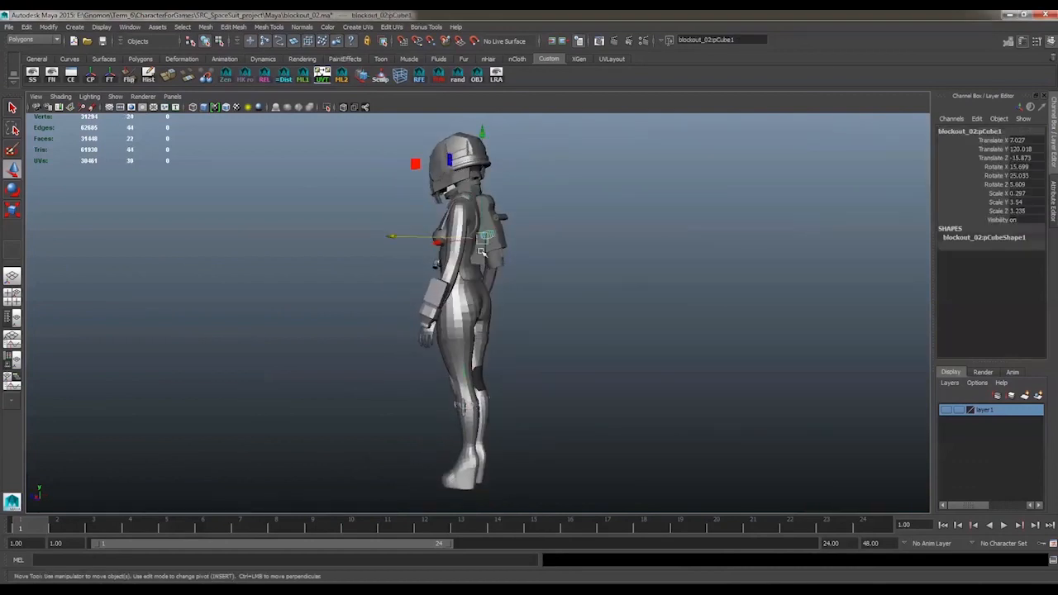
pyautogui.click(482, 250)
pyautogui.click(488, 237)
pyautogui.click(497, 224)
pyautogui.click(495, 228)
pyautogui.keyDown('alt'); pyautogui.moveTo(491, 279); pyautogui.dragTo(594, 346); pyautogui.keyUp('alt')
pyautogui.keyDown('alt'); pyautogui.moveTo(593, 345); pyautogui.dragTo(642, 437, button='right'); pyautogui.keyUp('alt')
pyautogui.keyDown('alt'); pyautogui.moveTo(583, 418); pyautogui.dragTo(612, 407); pyautogui.keyUp('alt')
pyautogui.keyDown('alt'); pyautogui.moveTo(612, 407); pyautogui.dragTo(638, 270, button='middle'); pyautogui.keyUp('alt')
# Select the strap below the knee and examine the shin holster, buckles and bands around both legs
pyautogui.click(526, 378)
pyautogui.keyDown('alt'); pyautogui.moveTo(521, 389); pyautogui.dragTo(569, 422); pyautogui.keyUp('alt')
pyautogui.keyDown('alt'); pyautogui.moveTo(570, 422); pyautogui.dragTo(574, 424, button='right'); pyautogui.keyUp('alt')
pyautogui.keyDown('alt'); pyautogui.moveTo(574, 425); pyautogui.dragTo(566, 326, button='middle'); pyautogui.keyUp('alt')
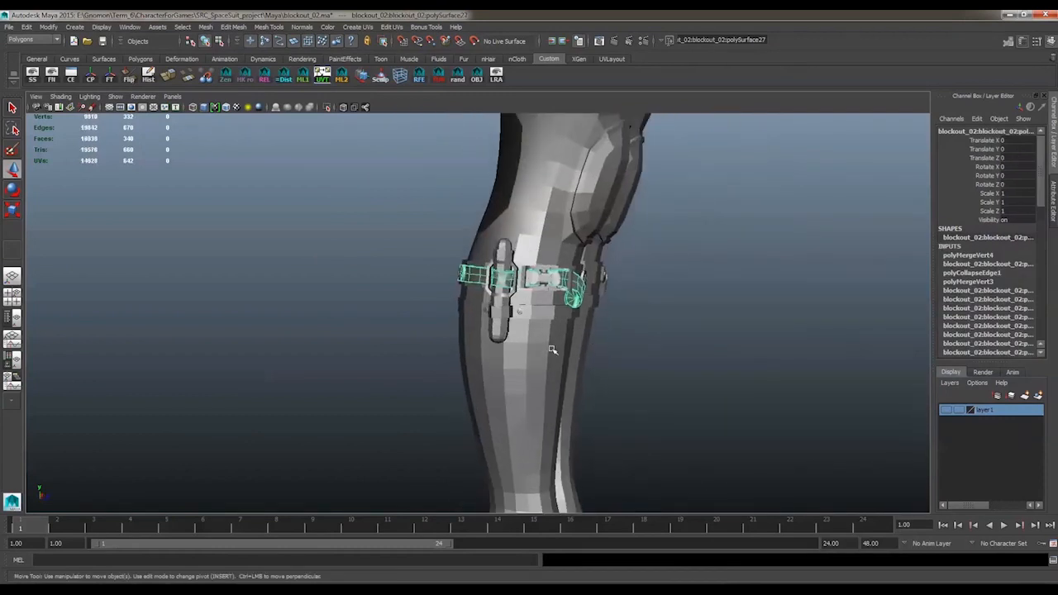
pyautogui.keyDown('alt'); pyautogui.moveTo(552, 350); pyautogui.dragTo(642, 371, button='right'); pyautogui.keyUp('alt')
pyautogui.keyDown('alt'); pyautogui.moveTo(642, 371); pyautogui.dragTo(694, 366); pyautogui.keyUp('alt')
pyautogui.keyDown('alt'); pyautogui.moveTo(694, 366); pyautogui.dragTo(616, 372, button='right'); pyautogui.keyUp('alt')
pyautogui.keyDown('alt'); pyautogui.moveTo(616, 371); pyautogui.dragTo(541, 428, button='middle'); pyautogui.keyUp('alt')
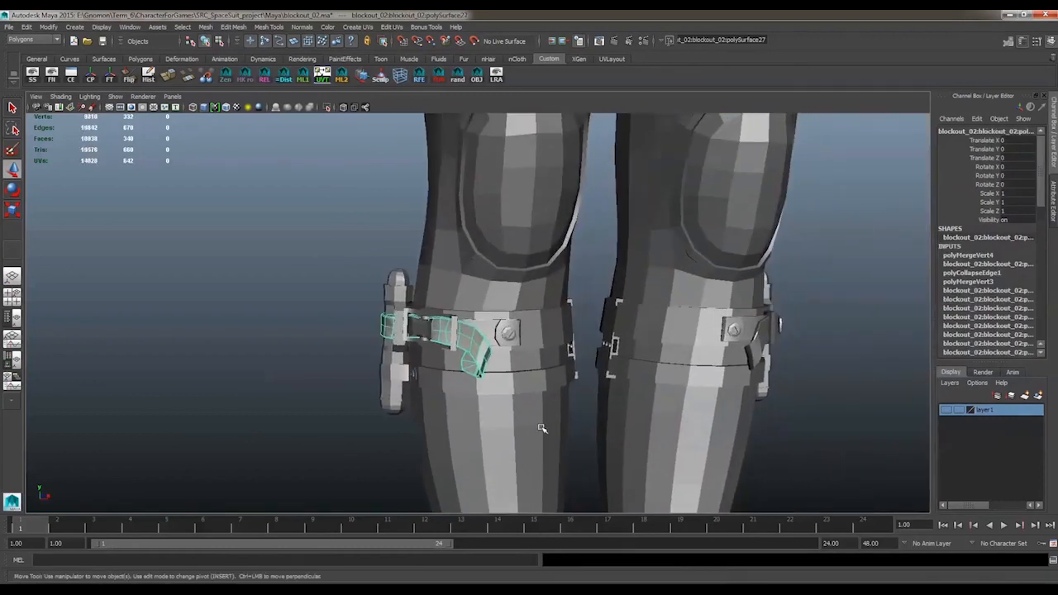
pyautogui.keyDown('alt'); pyautogui.moveTo(766, 405); pyautogui.dragTo(692, 379); pyautogui.keyUp('alt')
pyautogui.keyDown('alt'); pyautogui.moveTo(692, 379); pyautogui.dragTo(631, 344, button='right'); pyautogui.keyUp('alt')
pyautogui.keyDown('alt'); pyautogui.moveTo(630, 344); pyautogui.dragTo(494, 328); pyautogui.keyUp('alt')
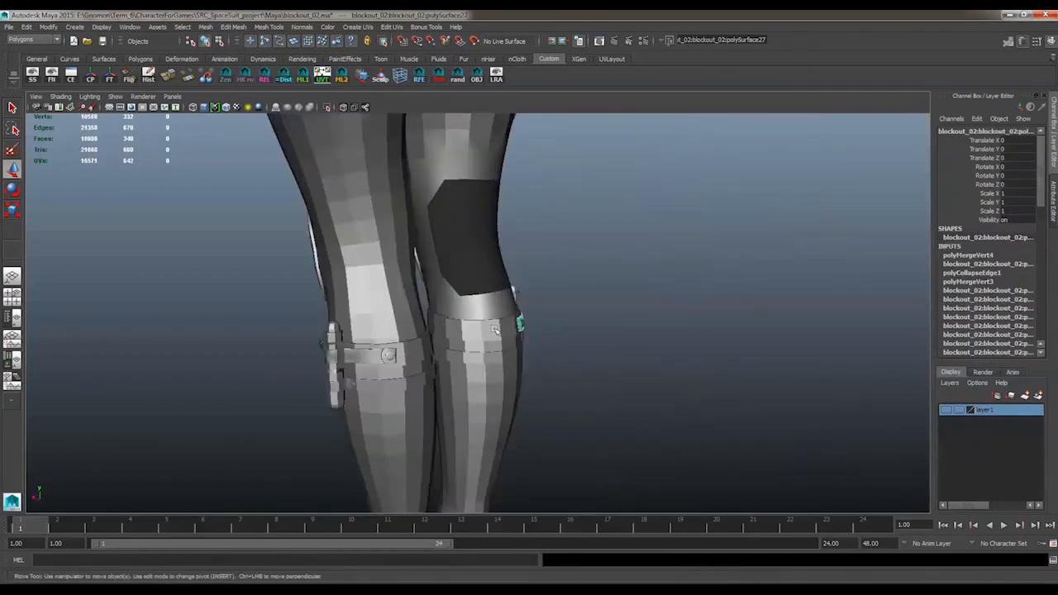
pyautogui.keyDown('alt'); pyautogui.moveTo(494, 328); pyautogui.dragTo(595, 552, button='middle'); pyautogui.keyUp('alt')
pyautogui.keyDown('alt'); pyautogui.moveTo(595, 553); pyautogui.dragTo(543, 394, button='right'); pyautogui.keyUp('alt')
pyautogui.keyDown('alt'); pyautogui.moveTo(543, 394); pyautogui.dragTo(639, 331); pyautogui.keyUp('alt')
pyautogui.keyDown('alt'); pyautogui.moveTo(639, 330); pyautogui.dragTo(670, 438, button='middle'); pyautogui.keyUp('alt')
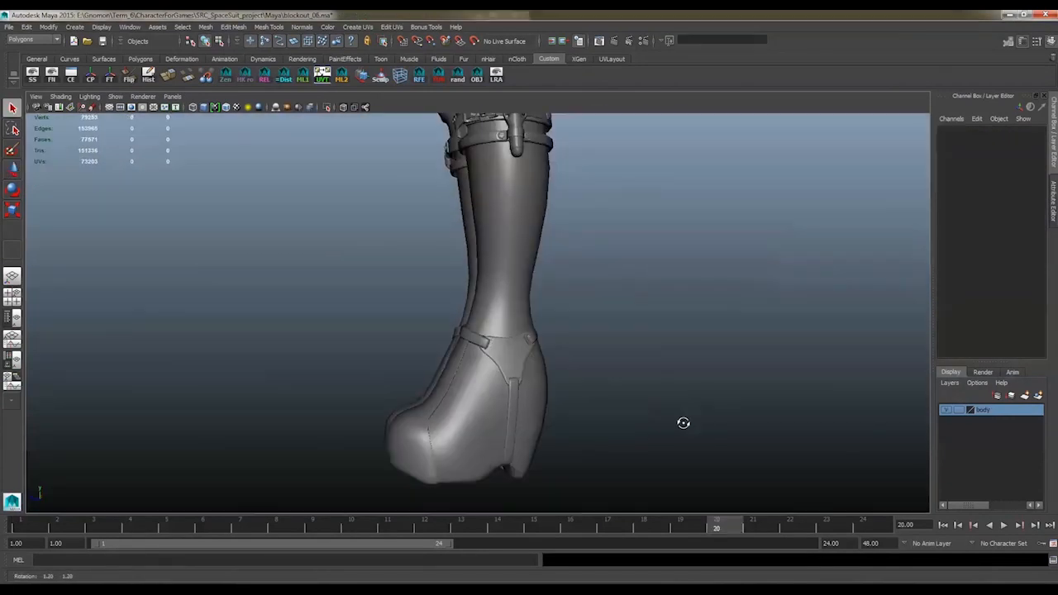
# Examine the refined blockout from the boots and leg holsters up to the harness, tubes and helmet
pyautogui.keyDown('alt'); pyautogui.moveTo(683, 422); pyautogui.dragTo(633, 436); pyautogui.keyUp('alt')
pyautogui.keyDown('alt'); pyautogui.moveTo(620, 361); pyautogui.dragTo(643, 504, button='middle'); pyautogui.keyUp('alt')
pyautogui.keyDown('alt'); pyautogui.moveTo(707, 413); pyautogui.dragTo(673, 408, button='right'); pyautogui.keyUp('alt')
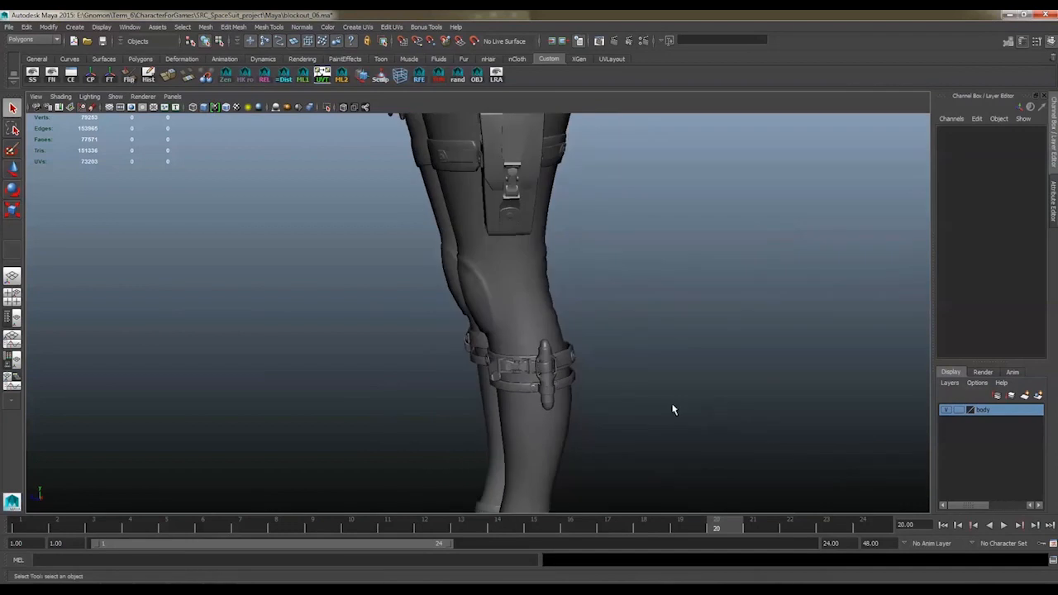
pyautogui.keyDown('alt'); pyautogui.moveTo(625, 359); pyautogui.dragTo(637, 436, button='middle'); pyautogui.keyUp('alt')
pyautogui.keyDown('alt'); pyautogui.moveTo(633, 435); pyautogui.dragTo(692, 429); pyautogui.keyUp('alt')
pyautogui.keyDown('alt'); pyautogui.moveTo(643, 332); pyautogui.dragTo(633, 442, button='middle'); pyautogui.keyUp('alt')
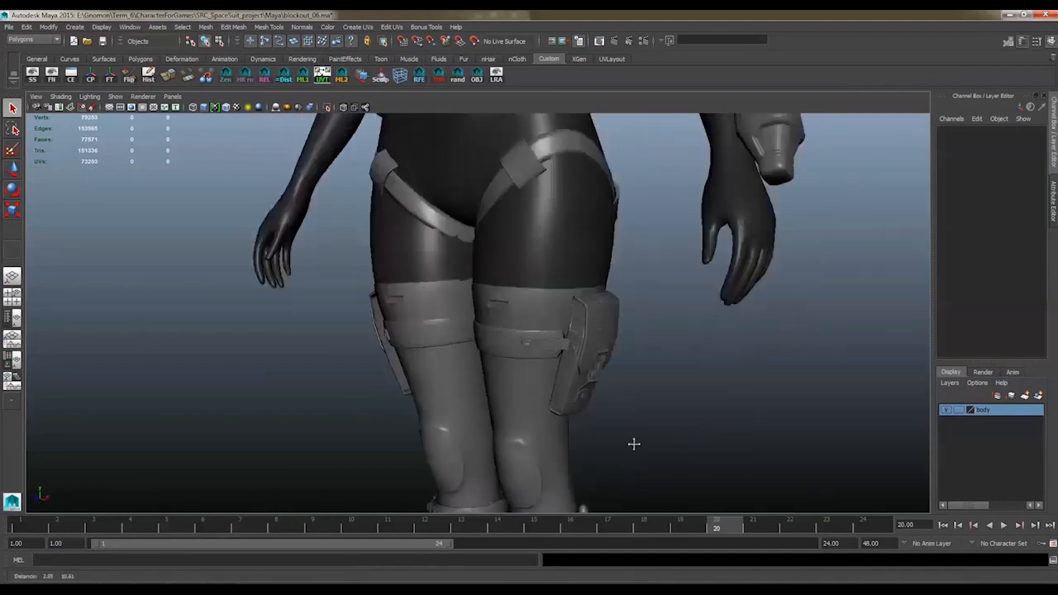
pyautogui.keyDown('alt'); pyautogui.moveTo(633, 442); pyautogui.dragTo(588, 436, button='right'); pyautogui.keyUp('alt')
pyautogui.keyDown('alt'); pyautogui.moveTo(575, 253); pyautogui.dragTo(606, 475, button='middle'); pyautogui.keyUp('alt')
pyautogui.keyDown('alt'); pyautogui.moveTo(627, 362); pyautogui.dragTo(675, 361); pyautogui.keyUp('alt')
pyautogui.keyDown('alt'); pyautogui.moveTo(657, 349); pyautogui.dragTo(591, 338, button='right'); pyautogui.keyUp('alt')
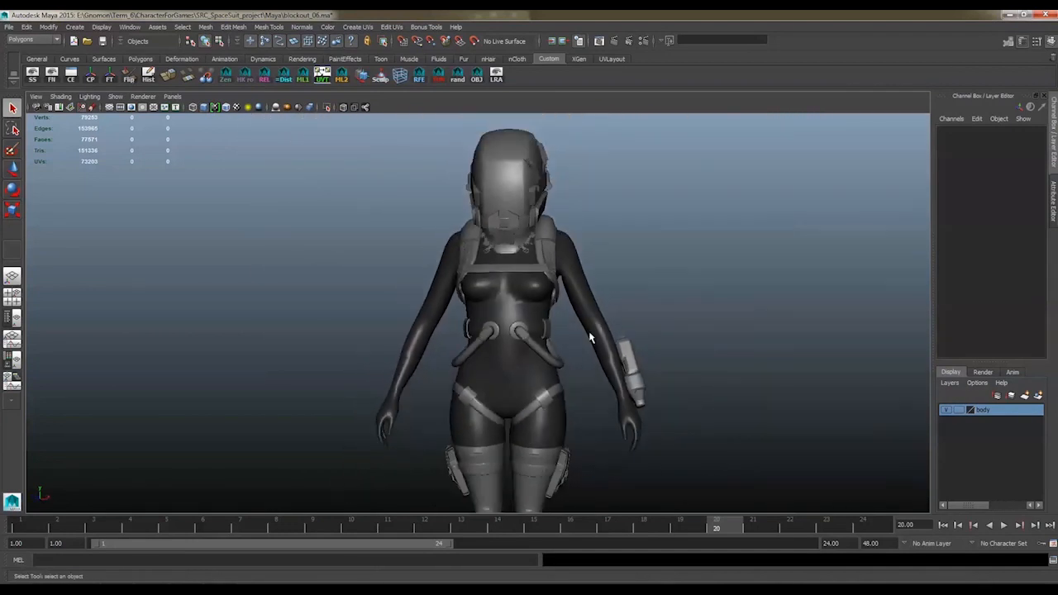
pyautogui.moveTo(590, 335)
pyautogui.keyDown('alt'); pyautogui.mouseDown()
pyautogui.moveTo(485, 332)
pyautogui.moveTo(570, 338)
pyautogui.mouseUp(); pyautogui.keyUp('alt')
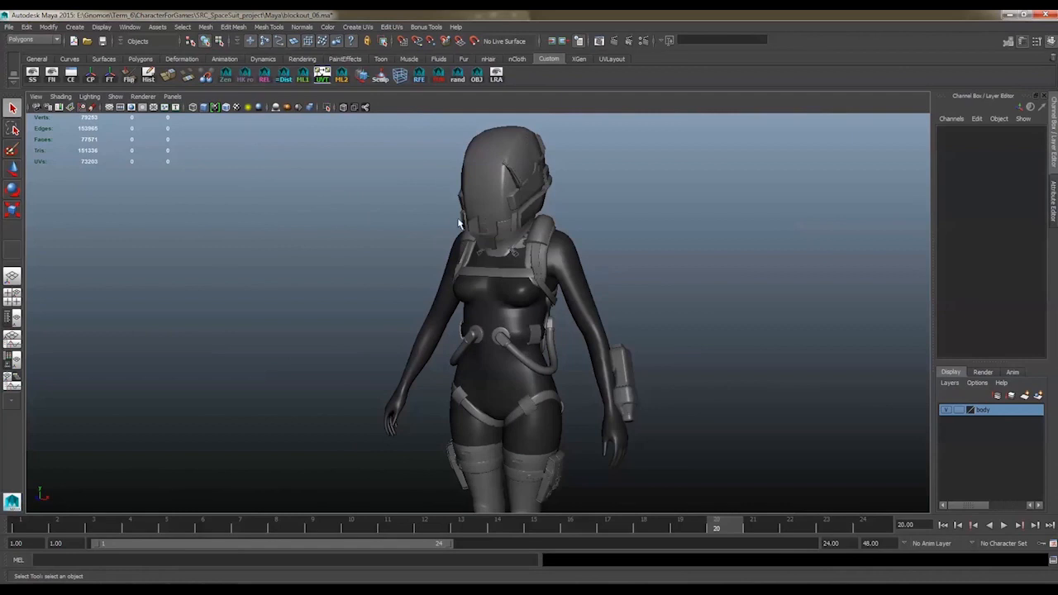
# Display the refined blockout in the default material with wireframe on shaded and view the whole figure
pyautogui.click(215, 107)
pyautogui.click(224, 108)
pyautogui.keyDown('alt'); pyautogui.moveTo(642, 347); pyautogui.dragTo(488, 285, button='right'); pyautogui.keyUp('alt')
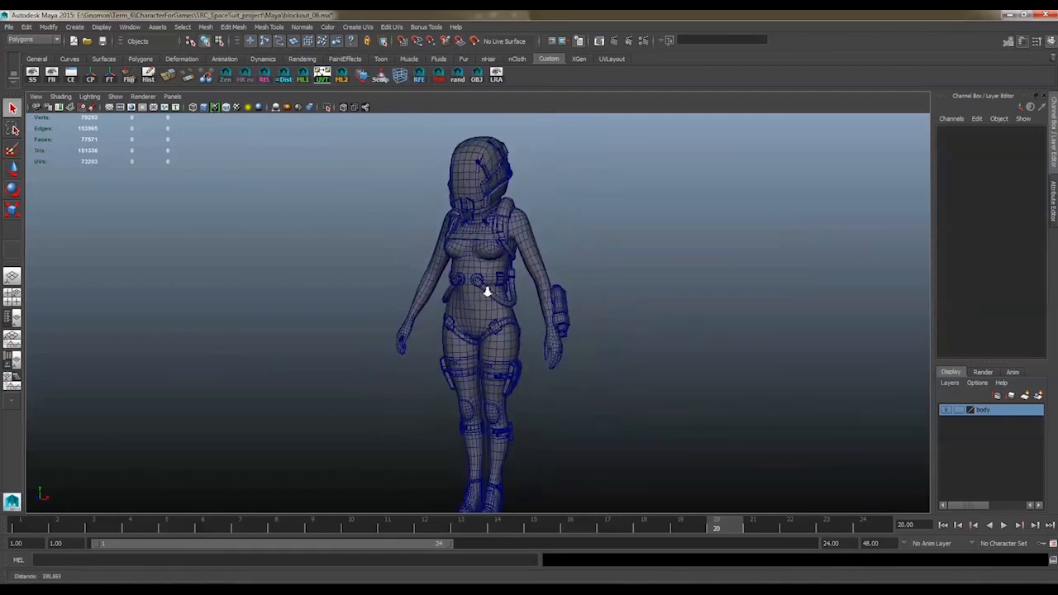
pyautogui.moveTo(488, 285)
pyautogui.keyDown('alt'); pyautogui.mouseDown()
pyautogui.moveTo(484, 358)
pyautogui.moveTo(524, 297)
pyautogui.moveTo(418, 305)
pyautogui.moveTo(475, 309)
pyautogui.mouseUp(); pyautogui.keyUp('alt')
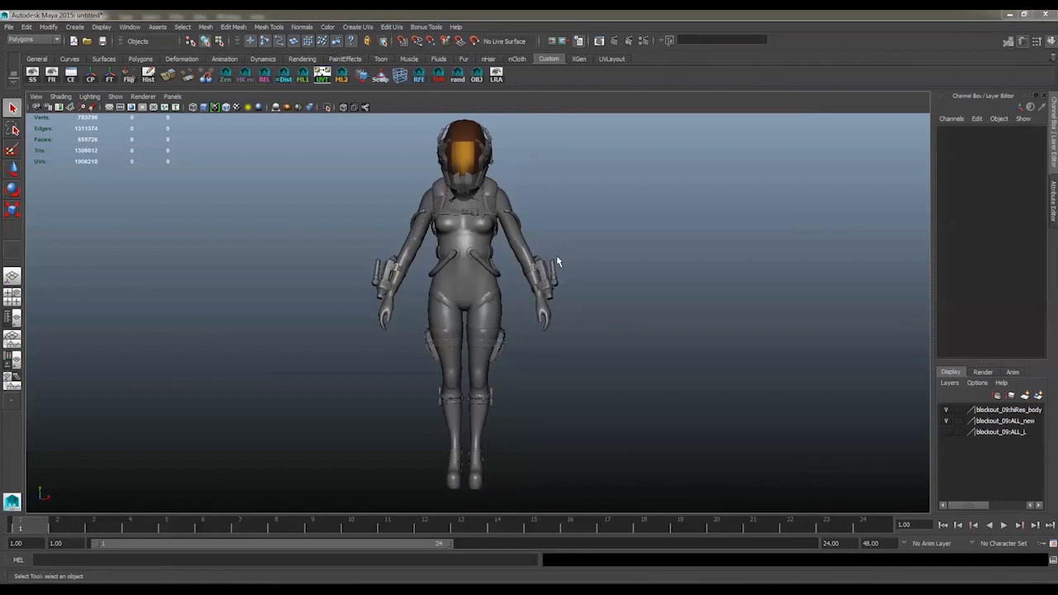
# Show wireframe on shaded for the high-resolution suit model and inspect its legs, holsters and boots
pyautogui.click(225, 107)
pyautogui.moveTo(704, 306)
pyautogui.keyDown('alt'); pyautogui.mouseDown()
pyautogui.moveTo(680, 306)
pyautogui.moveTo(751, 189)
pyautogui.moveTo(303, 148)
pyautogui.moveTo(583, 307)
pyautogui.moveTo(694, 307)
pyautogui.moveTo(620, 318)
pyautogui.mouseUp(); pyautogui.keyUp('alt')
pyautogui.keyDown('alt'); pyautogui.moveTo(621, 319); pyautogui.dragTo(690, 404, button='right'); pyautogui.keyUp('alt')
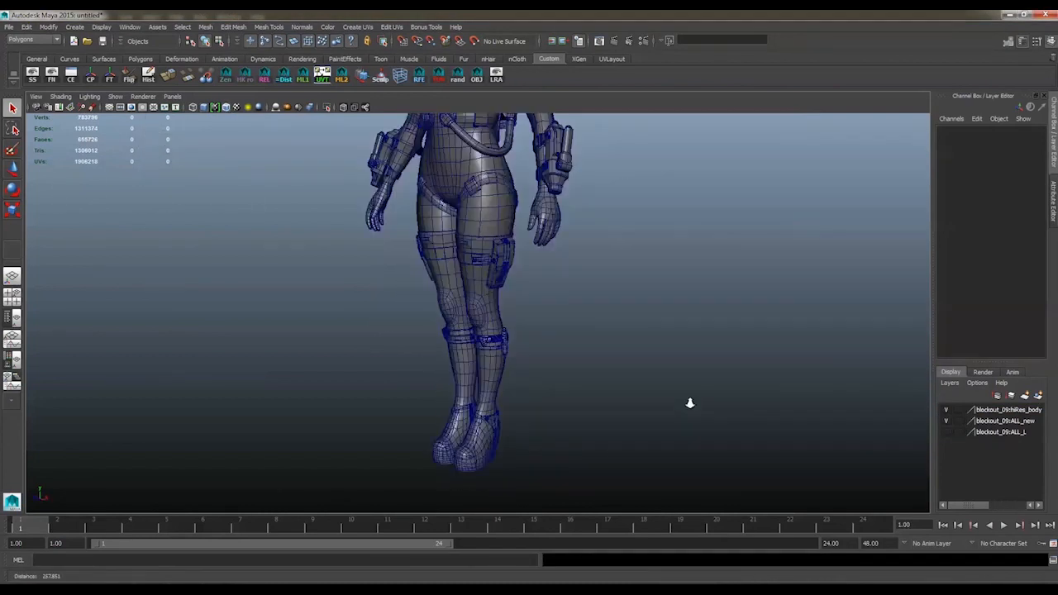
pyautogui.keyDown('alt'); pyautogui.moveTo(690, 403); pyautogui.dragTo(408, 171); pyautogui.keyUp('alt')
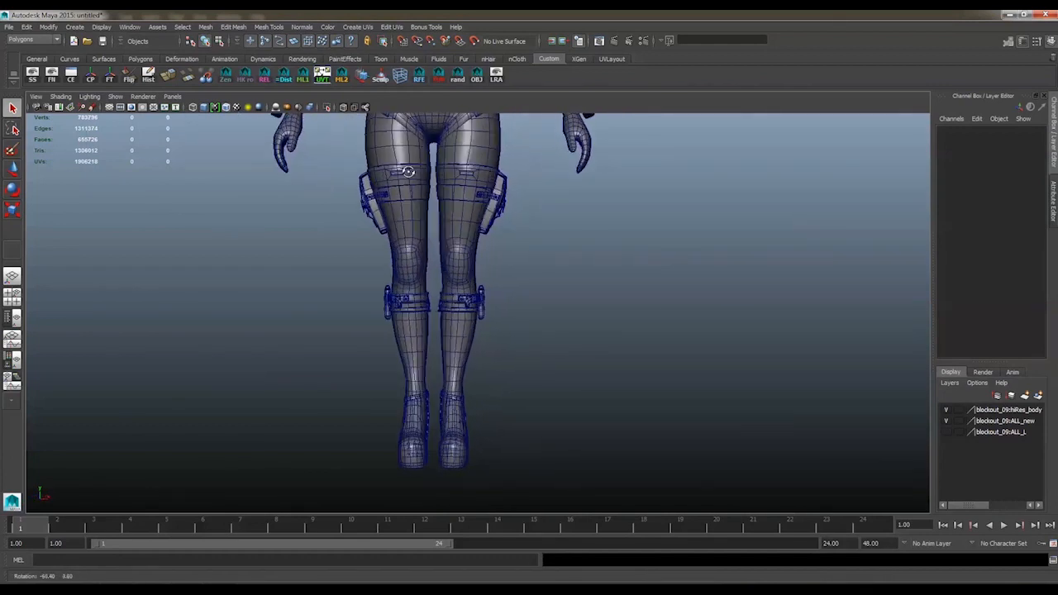
pyautogui.keyDown('alt'); pyautogui.moveTo(408, 171); pyautogui.dragTo(475, 357, button='middle'); pyautogui.keyUp('alt')
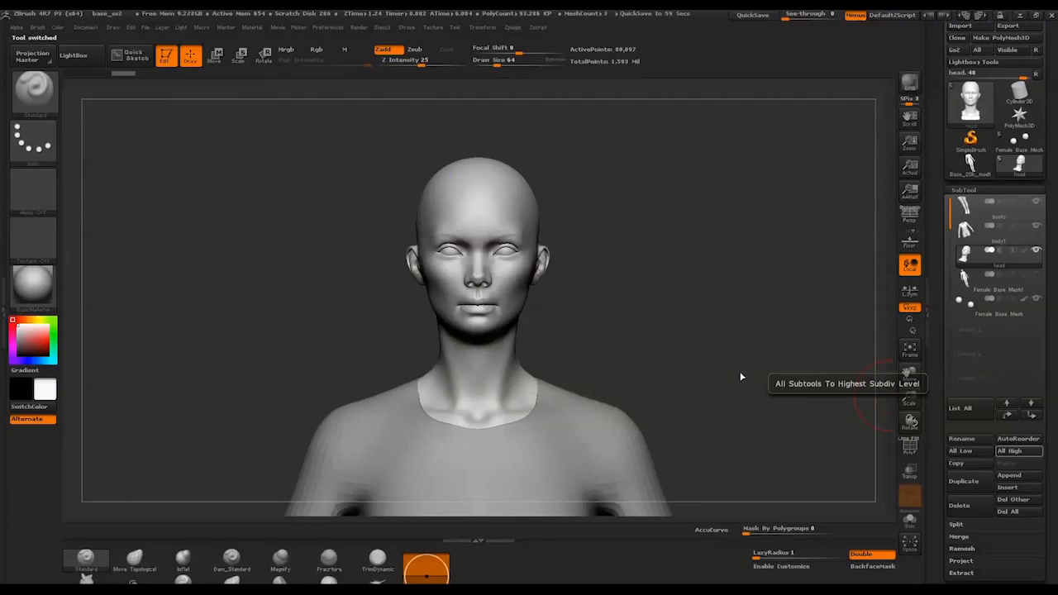
# In ZBrush, look over the female head sculpt and the boot sculpt's platform, side seam and heel
pyautogui.moveTo(762, 380); pyautogui.dragTo(614, 410)
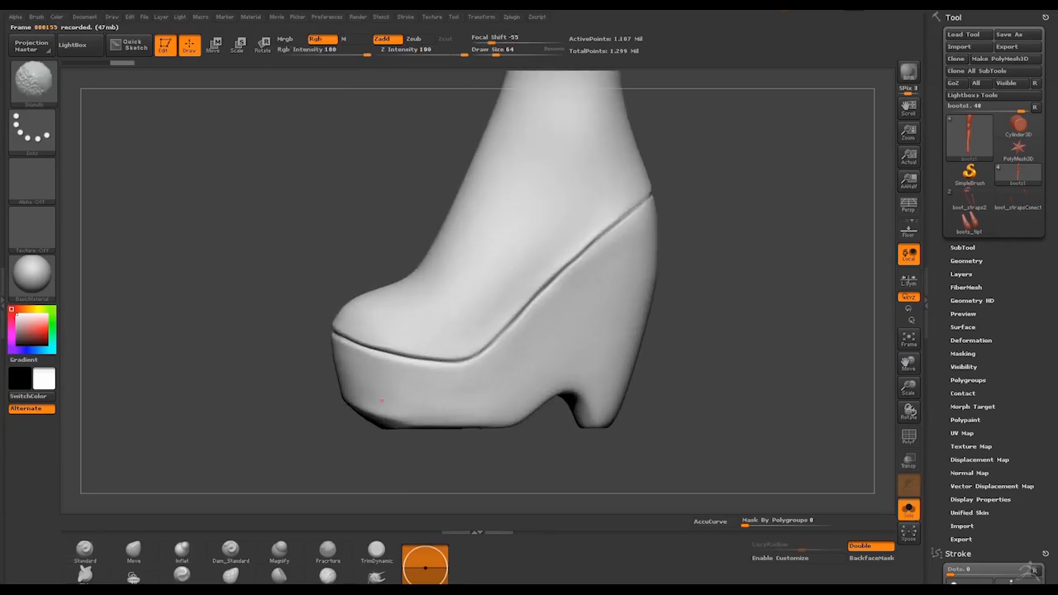
pyautogui.moveTo(473, 409); pyautogui.dragTo(647, 234)
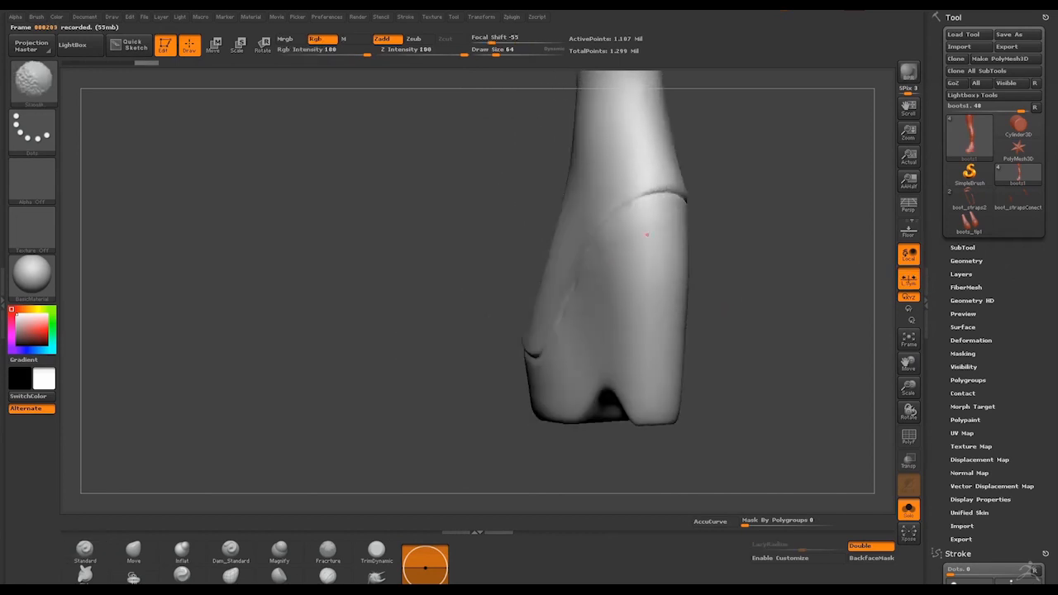
pyautogui.moveTo(488, 314)
pyautogui.mouseDown()
pyautogui.moveTo(675, 289)
pyautogui.moveTo(636, 273)
pyautogui.mouseUp()
# Set up the Dam_Standard brush with draw size 30 and LazyRadius 11, trying out strokes along the boot's side seam
pyautogui.click(231, 552)
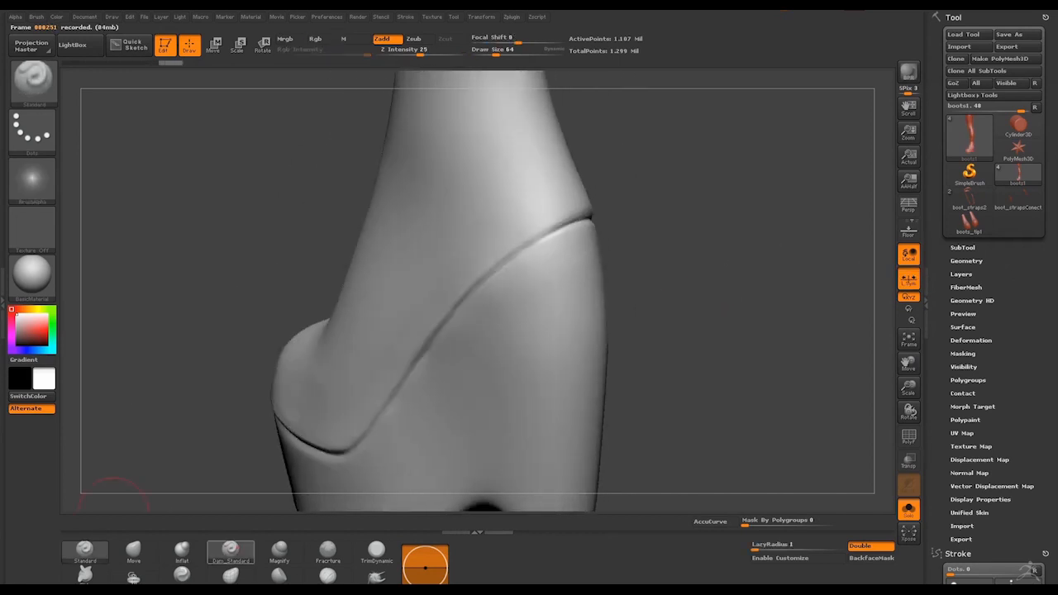
pyautogui.press('space')
pyautogui.click(519, 303)
pyautogui.moveTo(728, 232)
pyautogui.mouseDown()
pyautogui.moveTo(650, 220)
pyautogui.moveTo(590, 231)
pyautogui.mouseUp()
pyautogui.moveTo(396, 329); pyautogui.dragTo(422, 300)
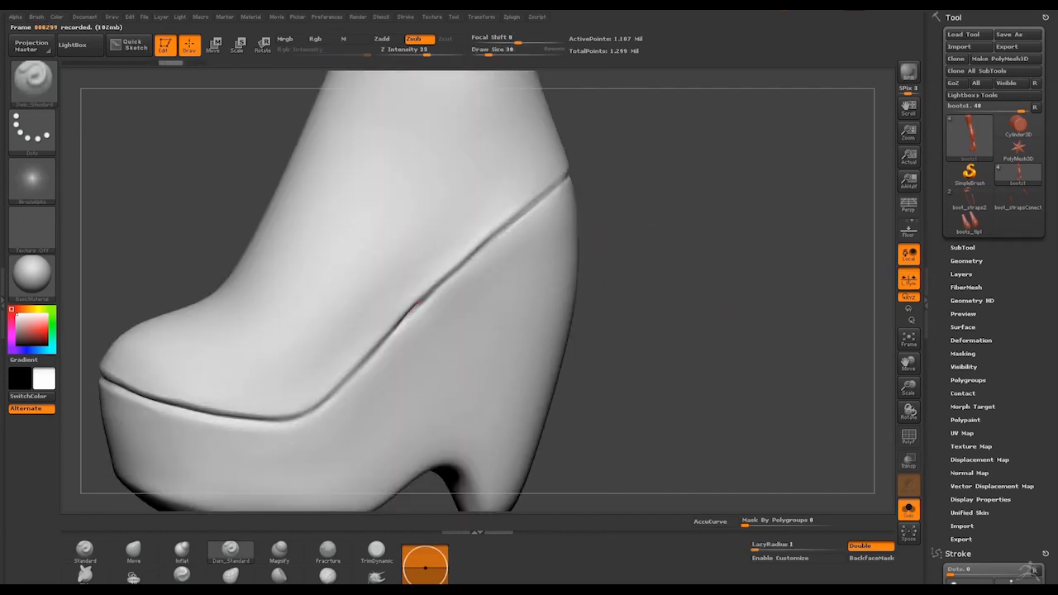
pyautogui.hotkey('ctrl', 'z')
pyautogui.click(781, 546)
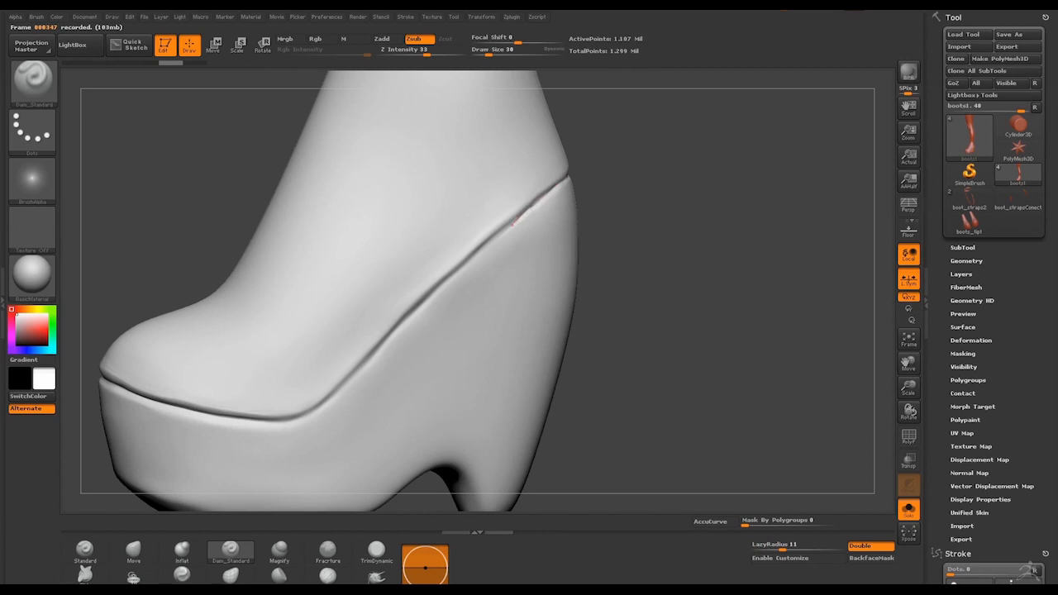
pyautogui.moveTo(512, 223); pyautogui.dragTo(476, 256)
pyautogui.hotkey('ctrl', 'z')
# Deepen the boot's diagonal side seam with Dam_Standard strokes at draw size 37, smoothing the rough spots
pyautogui.press('space')
pyautogui.click(518, 237)
pyautogui.moveTo(563, 180); pyautogui.dragTo(436, 291)
pyautogui.hotkey('ctrl', 'z')
pyautogui.press('shift')
pyautogui.press('space')
pyautogui.click(370, 366)
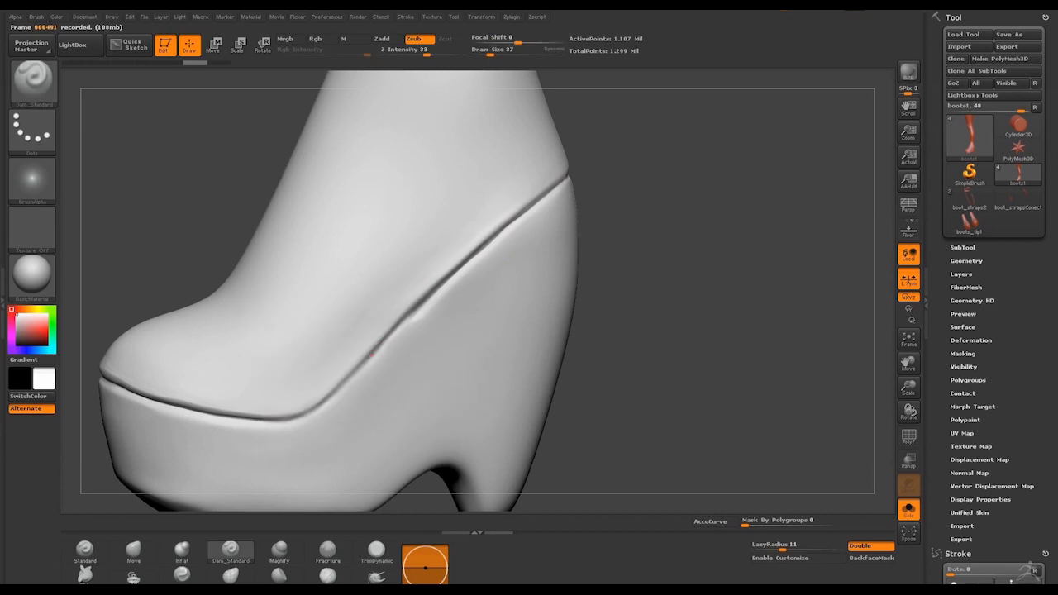
pyautogui.moveTo(370, 358); pyautogui.dragTo(402, 323)
pyautogui.press('shift')
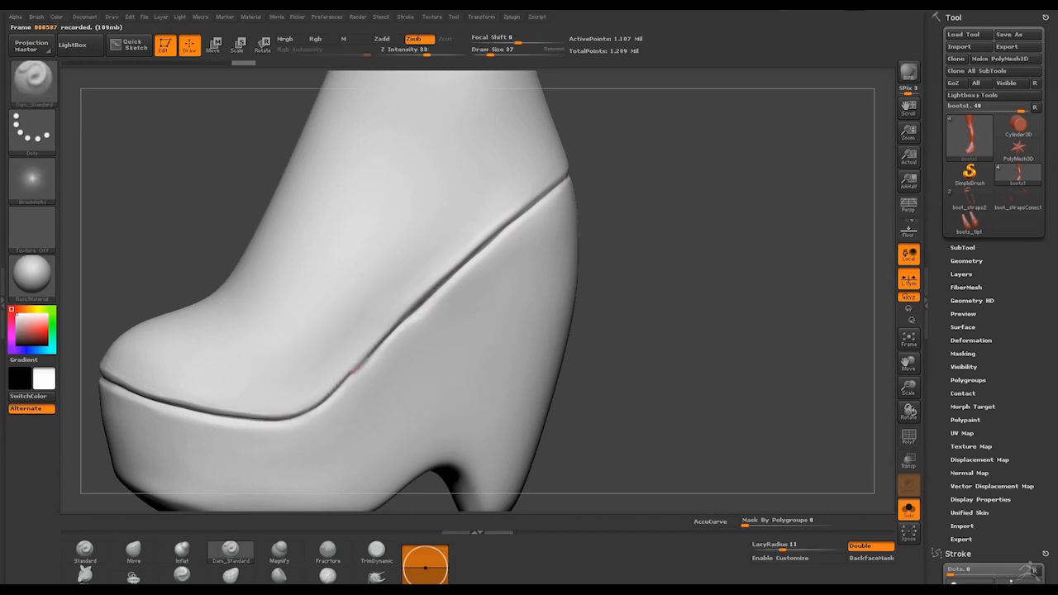
pyautogui.press('shift')
# Sharpen and even out the middle of the boot's diagonal seam with repeated brush strokes and light smoothing
pyautogui.click(328, 576)
pyautogui.moveTo(439, 303)
pyautogui.keyDown('shift'); pyautogui.mouseDown()
pyautogui.moveTo(419, 319)
pyautogui.moveTo(445, 292)
pyautogui.mouseUp(); pyautogui.keyUp('shift')
pyautogui.moveTo(407, 328); pyautogui.dragTo(446, 298)
pyautogui.moveTo(402, 338)
pyautogui.mouseDown()
pyautogui.moveTo(453, 293)
pyautogui.moveTo(406, 339)
pyautogui.mouseUp()
pyautogui.moveTo(405, 339); pyautogui.dragTo(460, 290)
pyautogui.moveTo(405, 335); pyautogui.dragTo(461, 288)
pyautogui.moveTo(406, 337); pyautogui.dragTo(465, 286)
pyautogui.press('shift')
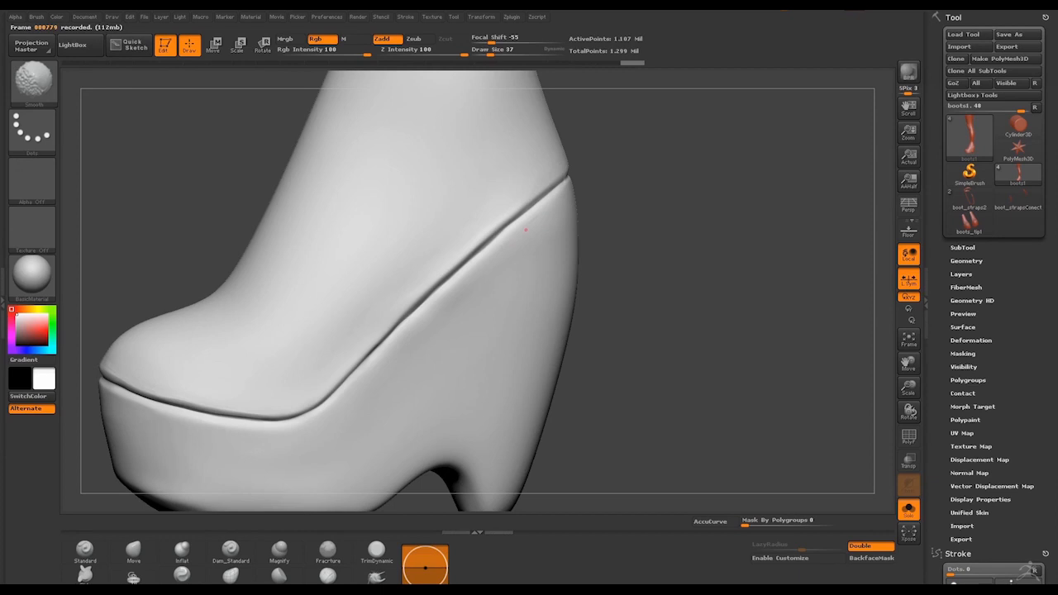
# Choose the hPolish brush for polishing the boot's surface beside the side seam
pyautogui.keyDown('alt'); pyautogui.moveTo(622, 310); pyautogui.dragTo(616, 272); pyautogui.keyUp('alt')
pyautogui.moveTo(600, 246); pyautogui.dragTo(538, 251)
pyautogui.click(279, 576)
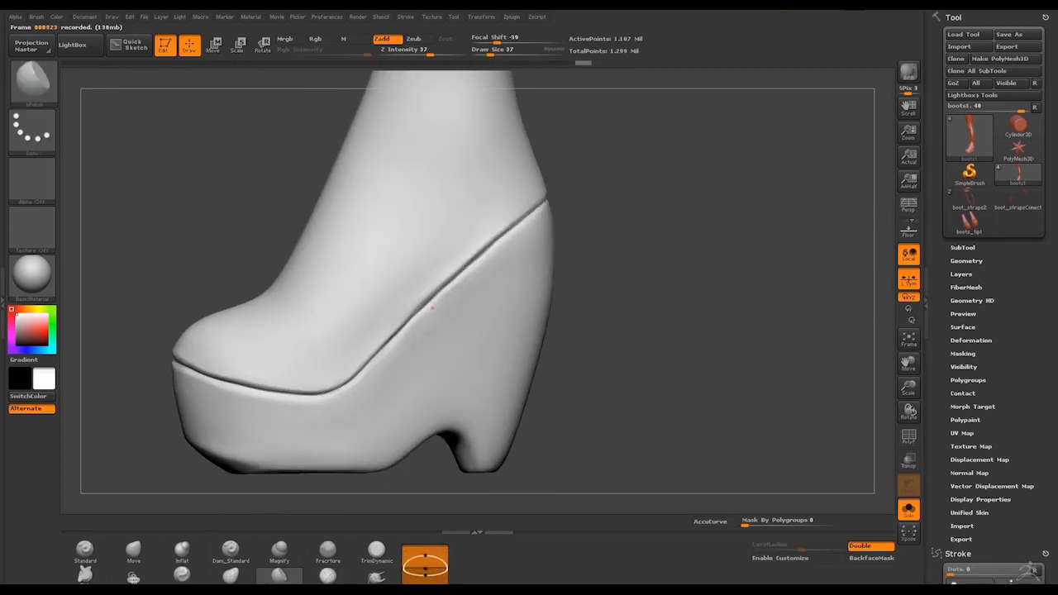
# Smooth the segmented knee pad and the folds behind the knee with the Smooth brush, enlarging the draw size to 53
pyautogui.moveTo(588, 238)
pyautogui.mouseDown()
pyautogui.moveTo(608, 231)
pyautogui.moveTo(610, 257)
pyautogui.moveTo(619, 234)
pyautogui.moveTo(569, 217)
pyautogui.moveTo(528, 285)
pyautogui.moveTo(619, 238)
pyautogui.moveTo(611, 66)
pyautogui.moveTo(595, 83)
pyautogui.mouseUp()
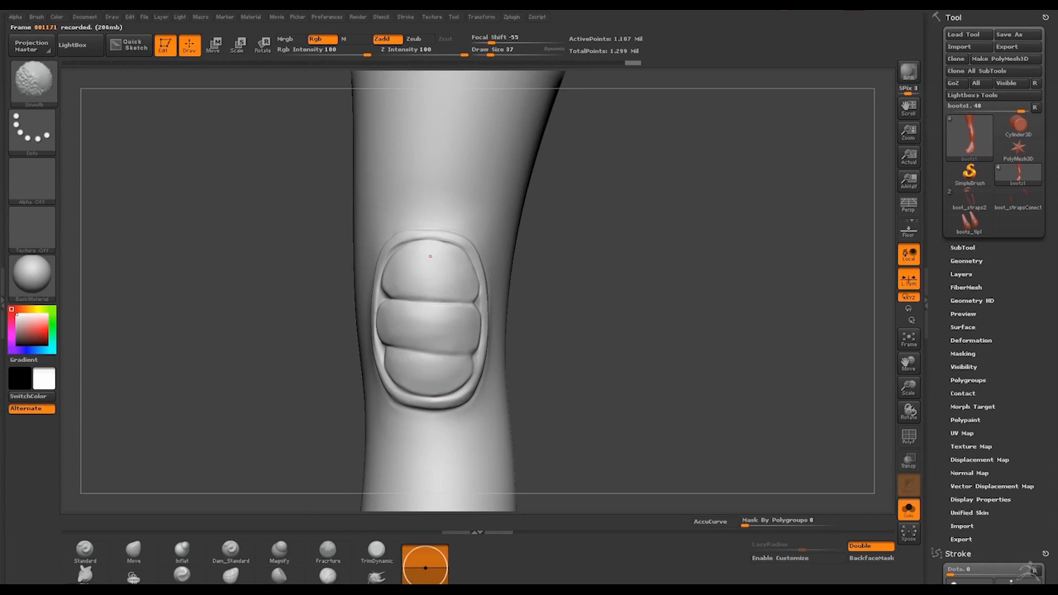
pyautogui.moveTo(579, 256); pyautogui.dragTo(711, 277)
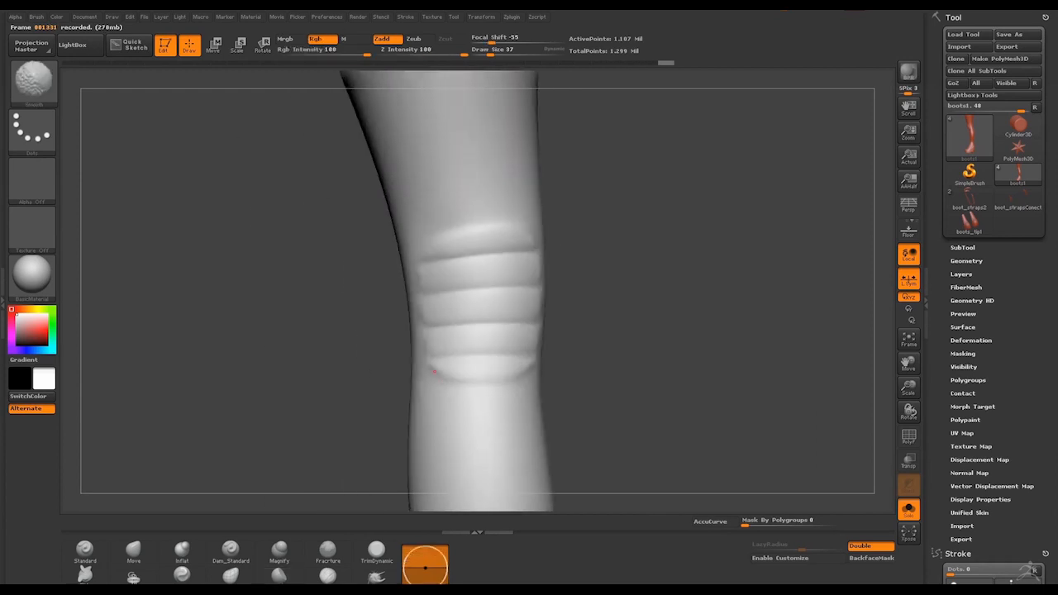
pyautogui.moveTo(591, 268)
pyautogui.mouseDown()
pyautogui.moveTo(621, 271)
pyautogui.moveTo(561, 264)
pyautogui.mouseUp()
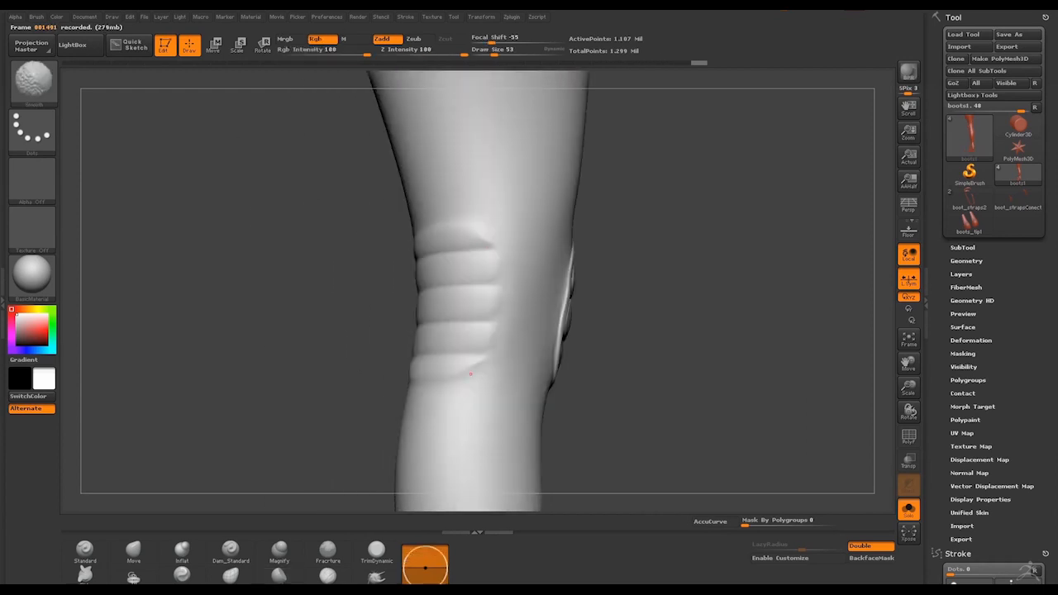
pyautogui.moveTo(616, 314)
pyautogui.mouseDown()
pyautogui.moveTo(674, 310)
pyautogui.moveTo(653, 311)
pyautogui.moveTo(611, 256)
pyautogui.moveTo(613, 305)
pyautogui.moveTo(652, 280)
pyautogui.mouseUp()
pyautogui.moveTo(579, 280)
pyautogui.mouseDown()
pyautogui.moveTo(661, 278)
pyautogui.moveTo(591, 282)
pyautogui.mouseUp()
pyautogui.moveTo(616, 330)
pyautogui.keyDown('alt'); pyautogui.mouseDown()
pyautogui.moveTo(613, 265)
pyautogui.moveTo(591, 332)
pyautogui.mouseUp(); pyautogui.keyUp('alt')
pyautogui.moveTo(487, 265)
pyautogui.mouseDown()
pyautogui.moveTo(543, 262)
pyautogui.moveTo(630, 285)
pyautogui.mouseUp()
# Bring the other subtools back into view and reshape the boot's toe cap with an enlarged Move brush
pyautogui.click(908, 510)
pyautogui.moveTo(665, 413)
pyautogui.keyDown('alt'); pyautogui.mouseDown()
pyautogui.moveTo(665, 355)
pyautogui.moveTo(637, 264)
pyautogui.moveTo(637, 355)
pyautogui.mouseUp(); pyautogui.keyUp('alt')
pyautogui.click(133, 549)
pyautogui.press('space')
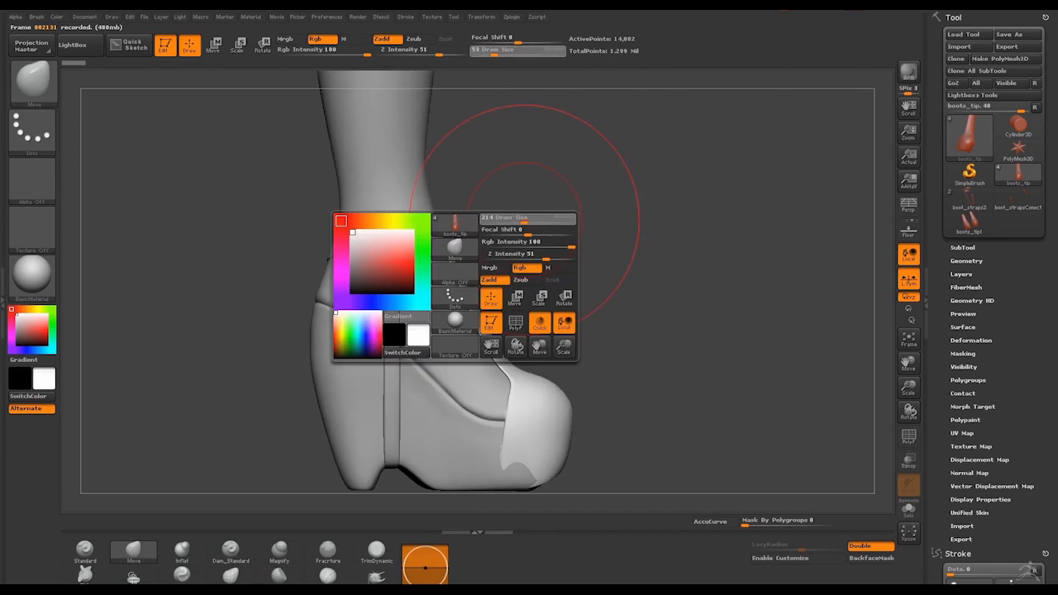
pyautogui.moveTo(644, 273)
pyautogui.mouseDown()
pyautogui.moveTo(599, 272)
pyautogui.moveTo(711, 273)
pyautogui.mouseUp()
pyautogui.keyDown('alt'); pyautogui.click(562, 413); pyautogui.keyUp('alt')
pyautogui.moveTo(711, 331)
pyautogui.mouseDown()
pyautogui.moveTo(644, 331)
pyautogui.moveTo(645, 413)
pyautogui.mouseUp()
pyautogui.press('space')
pyautogui.moveTo(604, 353); pyautogui.dragTo(611, 353)
# Fit the toe cap against the boot with Move brush adjustments, toggling transparency and perspective to check the overlap
pyautogui.click(908, 460)
pyautogui.moveTo(570, 210); pyautogui.dragTo(575, 203)
pyautogui.moveTo(568, 334); pyautogui.dragTo(575, 343)
pyautogui.press('space')
pyautogui.moveTo(563, 366); pyautogui.dragTo(558, 356)
pyautogui.moveTo(711, 330); pyautogui.dragTo(645, 330)
pyautogui.click(908, 232)
pyautogui.press('space')
pyautogui.moveTo(467, 355); pyautogui.dragTo(460, 355)
pyautogui.click(908, 460)
pyautogui.moveTo(710, 330)
pyautogui.mouseDown()
pyautogui.moveTo(776, 331)
pyautogui.moveTo(644, 330)
pyautogui.mouseUp()
# Lower the toe cap's subdivision level for broad shaping, stepping back up by one level
pyautogui.click(966, 261)
pyautogui.moveTo(983, 288); pyautogui.dragTo(951, 287)
pyautogui.moveTo(711, 331)
pyautogui.mouseDown()
pyautogui.moveTo(645, 331)
pyautogui.moveTo(636, 347)
pyautogui.moveTo(727, 330)
pyautogui.mouseUp()
pyautogui.press('d')
pyautogui.moveTo(744, 372)
pyautogui.mouseDown()
pyautogui.moveTo(726, 368)
pyautogui.moveTo(744, 297)
pyautogui.mouseUp()
pyautogui.click(908, 231)
# Refine the toe cap's form with a slightly larger Move brush and raise it two subdivision levels
pyautogui.moveTo(498, 53); pyautogui.dragTo(504, 54)
pyautogui.moveTo(744, 371)
pyautogui.mouseDown()
pyautogui.moveTo(710, 347)
pyautogui.moveTo(628, 355)
pyautogui.mouseUp()
pyautogui.moveTo(463, 371); pyautogui.dragTo(397, 389)
pyautogui.moveTo(599, 369); pyautogui.dragTo(728, 363)
pyautogui.press('d')
pyautogui.press('d')
pyautogui.moveTo(504, 54); pyautogui.dragTo(509, 55)
pyautogui.moveTo(656, 248)
pyautogui.mouseDown()
pyautogui.moveTo(685, 273)
pyautogui.moveTo(653, 289)
pyautogui.mouseUp()
pyautogui.moveTo(661, 331)
pyautogui.mouseDown()
pyautogui.moveTo(727, 342)
pyautogui.moveTo(710, 273)
pyautogui.moveTo(660, 280)
pyautogui.moveTo(639, 347)
pyautogui.mouseUp()
# Make the boots1 subtool active and carve around the knee pad's outer rim with Dam_Standard, reducing the draw size to 53
pyautogui.click(962, 247)
pyautogui.click(997, 213)
pyautogui.moveTo(708, 272)
pyautogui.keyDown('alt'); pyautogui.mouseDown()
pyautogui.moveTo(732, 290)
pyautogui.moveTo(727, 364)
pyautogui.moveTo(710, 314)
pyautogui.mouseUp(); pyautogui.keyUp('alt')
pyautogui.click(230, 551)
pyautogui.keyDown('alt'); pyautogui.moveTo(710, 272); pyautogui.dragTo(686, 374); pyautogui.keyUp('alt')
pyautogui.moveTo(498, 218); pyautogui.dragTo(510, 227)
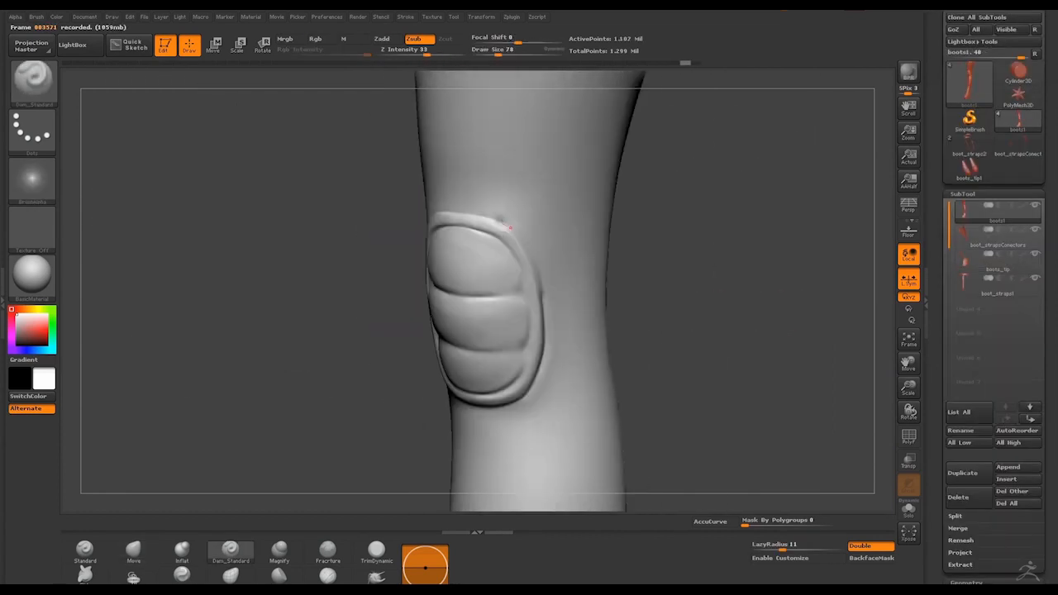
pyautogui.moveTo(711, 273); pyautogui.dragTo(739, 277)
pyautogui.moveTo(498, 55); pyautogui.dragTo(493, 55)
pyautogui.moveTo(506, 223)
pyautogui.mouseDown()
pyautogui.moveTo(538, 262)
pyautogui.moveTo(552, 302)
pyautogui.mouseUp()
pyautogui.keyDown('shift'); pyautogui.moveTo(547, 285); pyautogui.dragTo(552, 302); pyautogui.keyUp('shift')
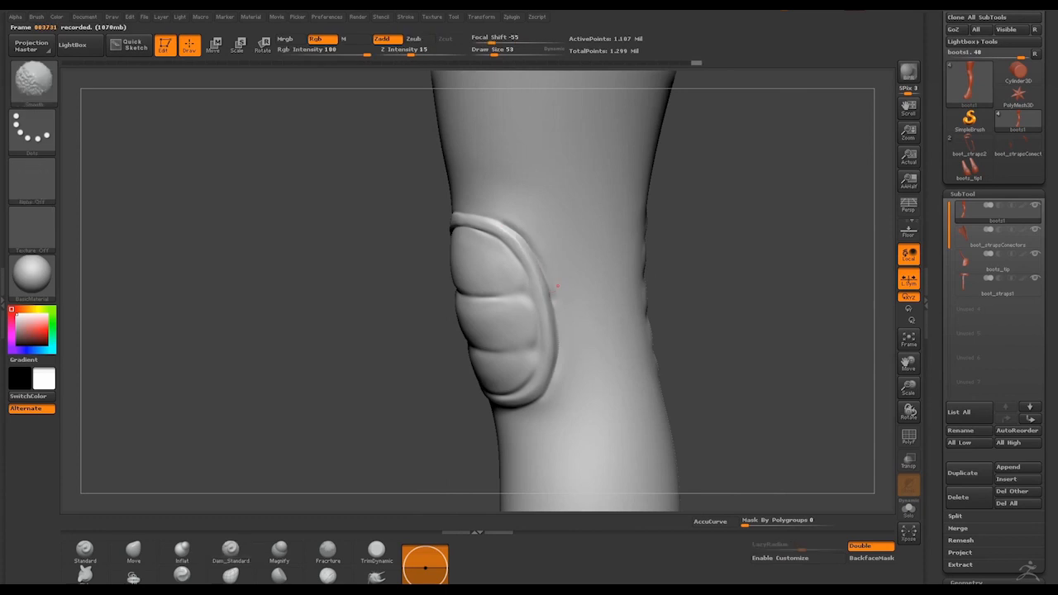
# Clean up the top and lower parts of the knee pad's rim with a finer brush at draw size 42
pyautogui.moveTo(727, 281); pyautogui.dragTo(827, 285)
pyautogui.moveTo(494, 55); pyautogui.dragTo(492, 55)
pyautogui.moveTo(549, 235); pyautogui.dragTo(505, 240)
pyautogui.moveTo(727, 281)
pyautogui.mouseDown()
pyautogui.moveTo(747, 247)
pyautogui.moveTo(653, 285)
pyautogui.moveTo(793, 281)
pyautogui.moveTo(653, 285)
pyautogui.mouseUp()
pyautogui.keyDown('shift'); pyautogui.moveTo(520, 341); pyautogui.dragTo(543, 348); pyautogui.keyUp('shift')
pyautogui.click(133, 549)
pyautogui.moveTo(727, 281)
pyautogui.mouseDown()
pyautogui.moveTo(809, 281)
pyautogui.moveTo(685, 281)
pyautogui.moveTo(769, 281)
pyautogui.mouseUp()
# Deepen the creases around the knee pad's segments with Dam_Standard strokes at draw size 42
pyautogui.click(230, 550)
pyautogui.moveTo(546, 279); pyautogui.dragTo(596, 288)
pyautogui.moveTo(629, 240); pyautogui.dragTo(604, 223)
pyautogui.moveTo(743, 281); pyautogui.dragTo(826, 281)
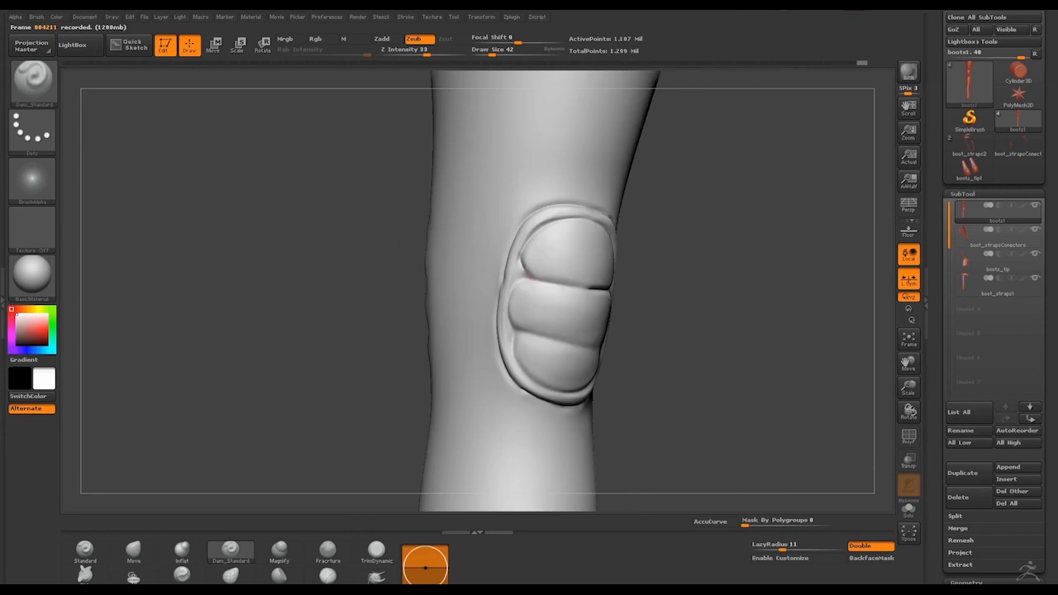
pyautogui.moveTo(527, 376); pyautogui.dragTo(552, 389)
pyautogui.moveTo(743, 281); pyautogui.dragTo(678, 281)
pyautogui.moveTo(542, 340); pyautogui.dragTo(553, 342)
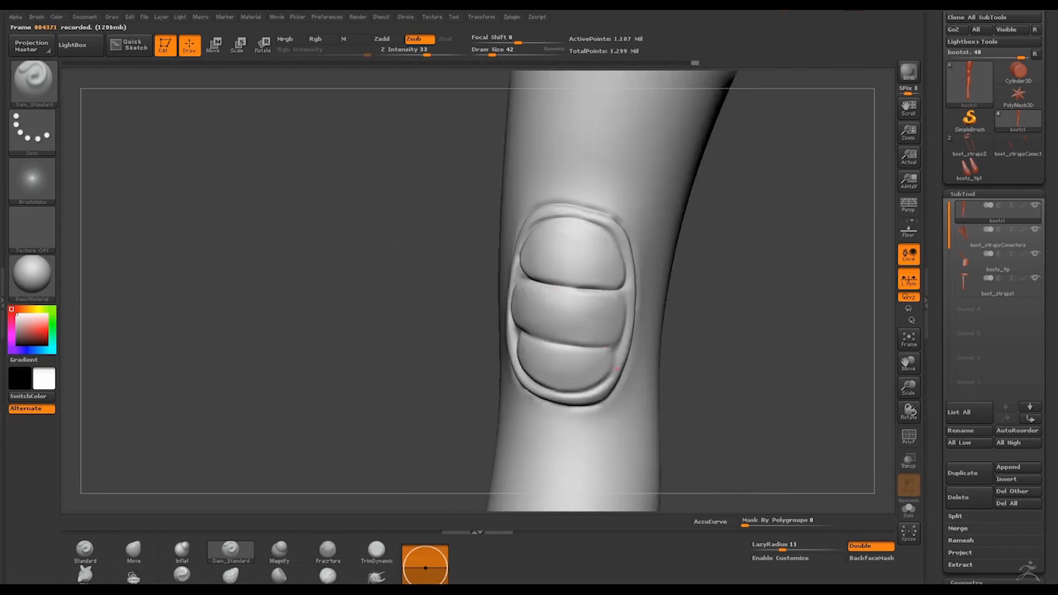
# Puff up the raised rim around the knee pad with the Inflat brush at draw size 59 and intensity 10
pyautogui.moveTo(744, 281); pyautogui.dragTo(772, 281)
pyautogui.keyDown('alt'); pyautogui.moveTo(744, 281); pyautogui.dragTo(744, 310); pyautogui.keyUp('alt')
pyautogui.click(182, 549)
pyautogui.moveTo(511, 235); pyautogui.dragTo(493, 285)
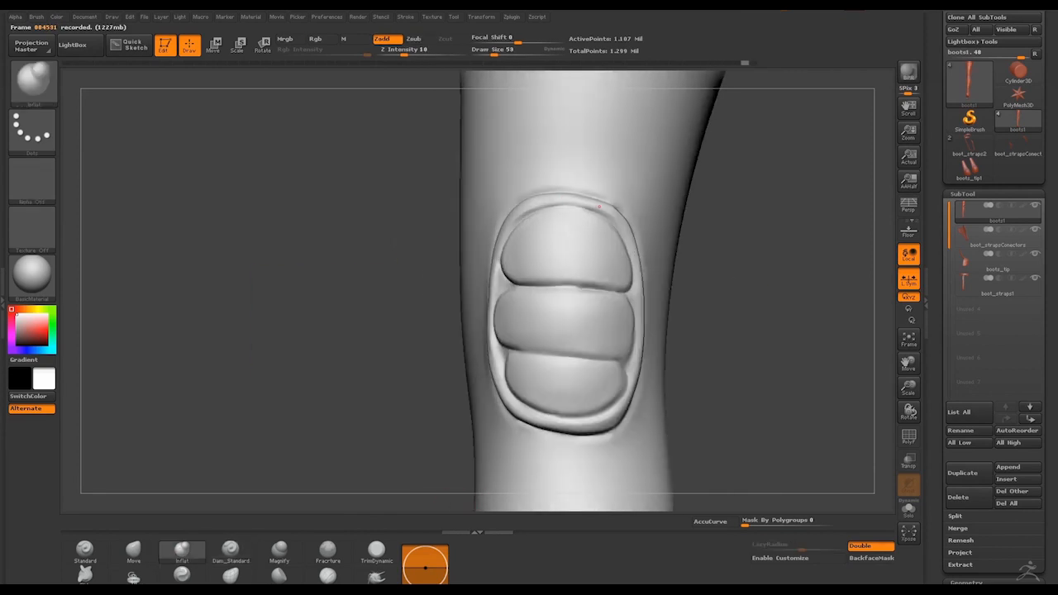
pyautogui.moveTo(743, 330)
pyautogui.mouseDown()
pyautogui.moveTo(801, 330)
pyautogui.moveTo(746, 307)
pyautogui.mouseUp()
pyautogui.moveTo(746, 339)
pyautogui.keyDown('alt'); pyautogui.mouseDown()
pyautogui.moveTo(746, 307)
pyautogui.moveTo(718, 307)
pyautogui.moveTo(760, 289)
pyautogui.moveTo(719, 289)
pyautogui.moveTo(797, 289)
pyautogui.mouseUp(); pyautogui.keyUp('alt')
pyautogui.keyDown('alt'); pyautogui.moveTo(743, 289); pyautogui.dragTo(744, 327); pyautogui.keyUp('alt')
# Smooth the inside edge of the knee pad's rim at draw size 32
pyautogui.press('space')
pyautogui.moveTo(413, 302); pyautogui.dragTo(400, 303)
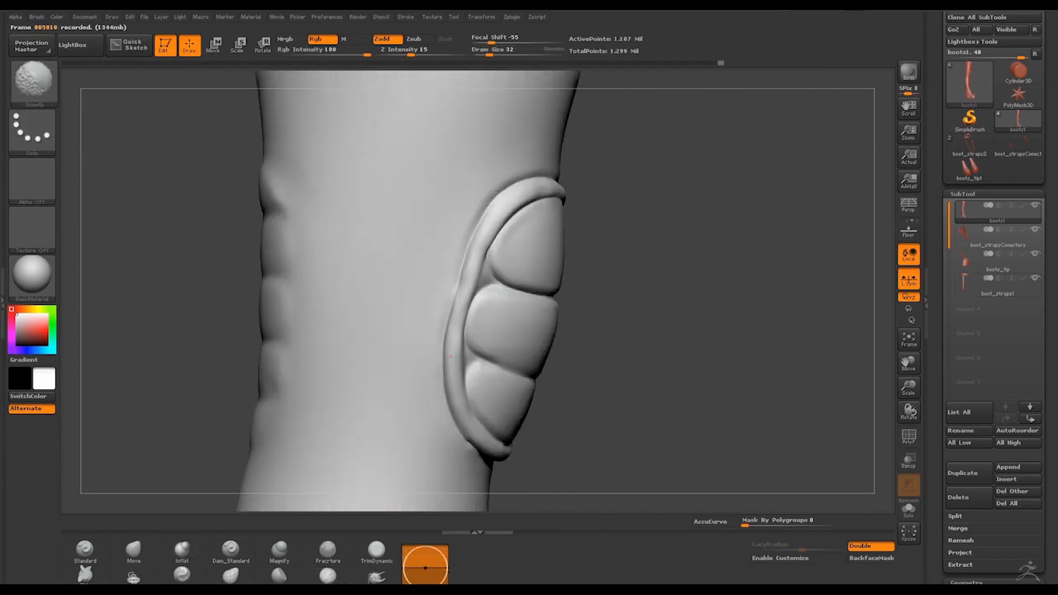
pyautogui.moveTo(475, 309); pyautogui.dragTo(494, 290)
# Build up raised edges along the sides of the knee pad's segments with ClayBuildup, reducing the draw size to 20
pyautogui.moveTo(785, 289); pyautogui.dragTo(661, 289)
pyautogui.moveTo(602, 253); pyautogui.dragTo(601, 282)
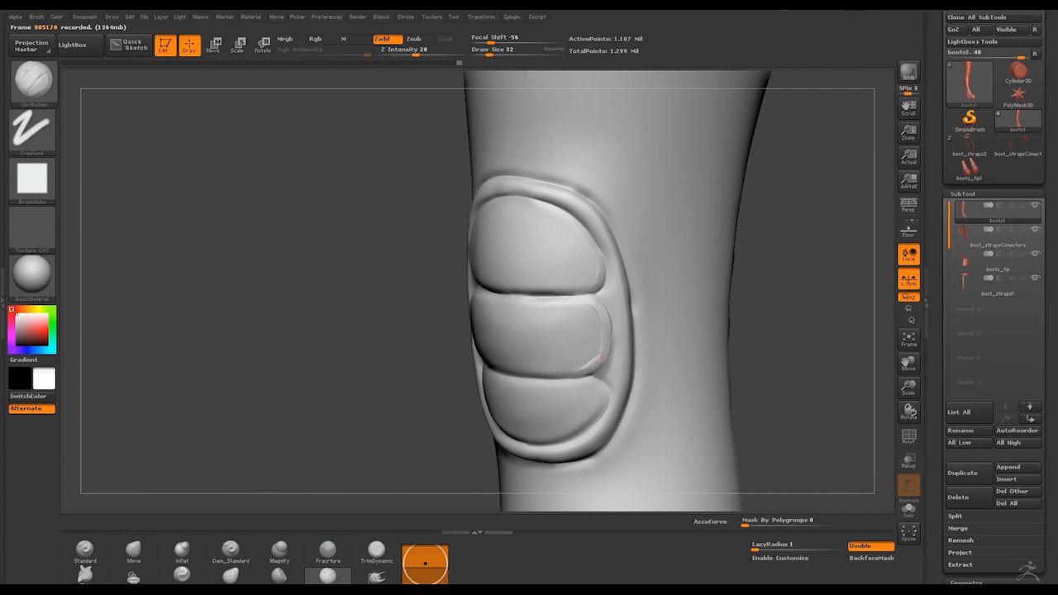
pyautogui.moveTo(583, 425); pyautogui.dragTo(598, 415)
pyautogui.moveTo(703, 347); pyautogui.dragTo(768, 347)
pyautogui.moveTo(489, 51); pyautogui.dragTo(485, 51)
pyautogui.moveTo(802, 231); pyautogui.dragTo(760, 231)
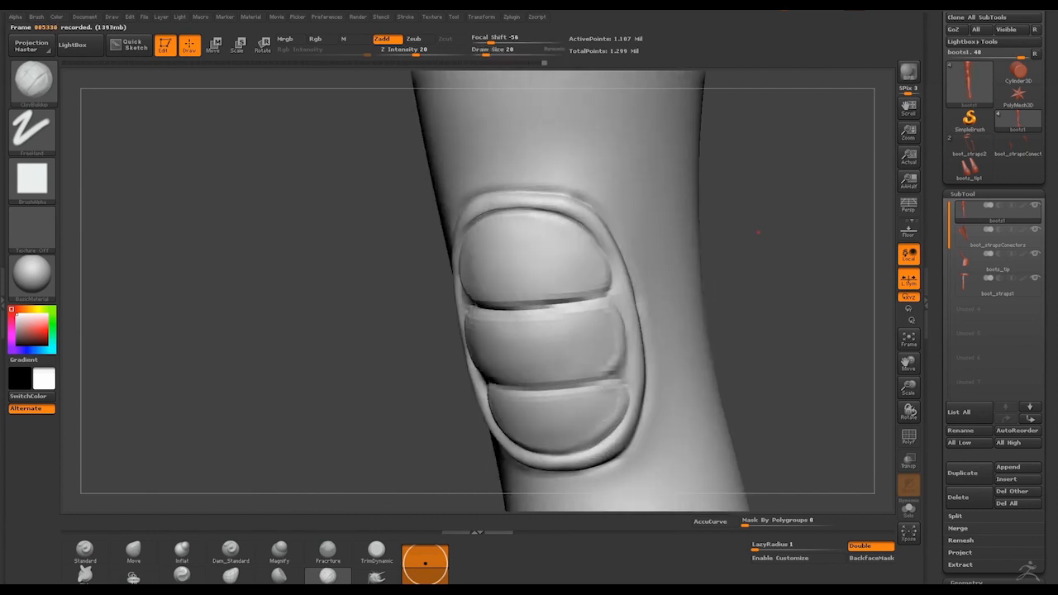
# Smooth the built-up edges of the knee pad's segments from the opposite side
pyautogui.moveTo(702, 272); pyautogui.dragTo(809, 273)
pyautogui.press('shift')
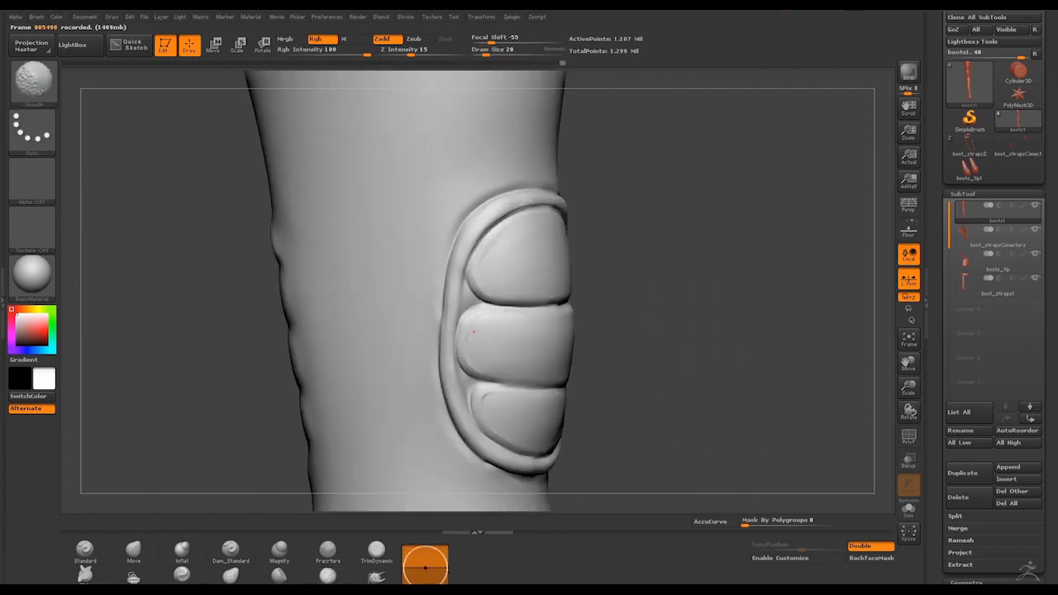
pyautogui.moveTo(785, 289)
pyautogui.mouseDown()
pyautogui.moveTo(694, 289)
pyautogui.moveTo(834, 293)
pyautogui.mouseUp()
pyautogui.keyDown('alt'); pyautogui.moveTo(793, 330); pyautogui.dragTo(793, 281); pyautogui.keyUp('alt')
pyautogui.press('shift')
# Add a ClayBuildup ridge around the side and bottom edge of the lowest knee pad segment and soften it
pyautogui.keyDown('alt'); pyautogui.moveTo(702, 347); pyautogui.dragTo(689, 278); pyautogui.keyUp('alt')
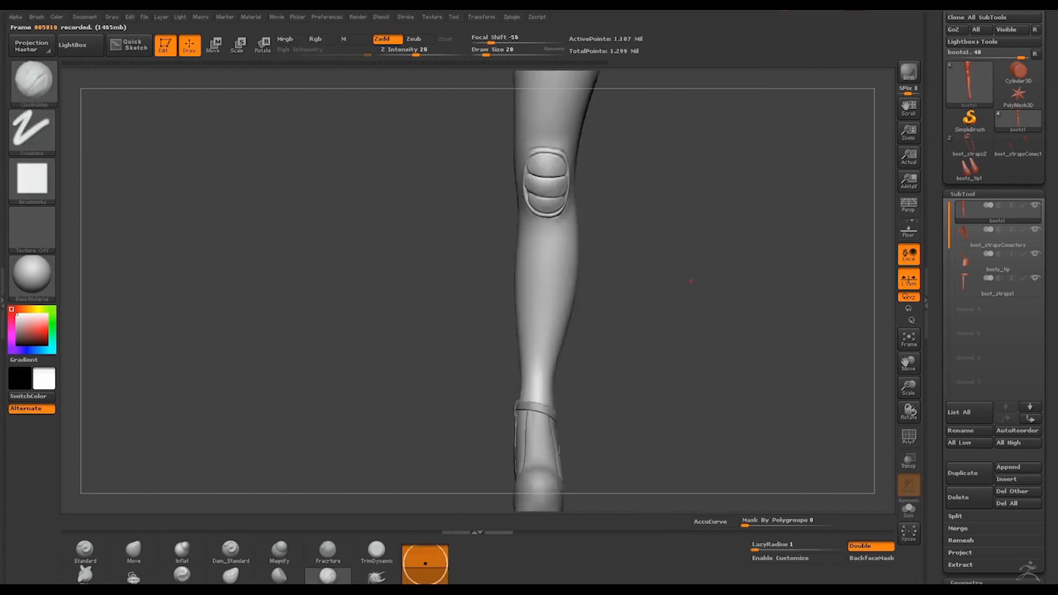
pyautogui.moveTo(760, 278)
pyautogui.mouseDown()
pyautogui.moveTo(689, 255)
pyautogui.moveTo(696, 307)
pyautogui.mouseUp()
pyautogui.moveTo(793, 298)
pyautogui.mouseDown()
pyautogui.moveTo(529, 292)
pyautogui.moveTo(538, 363)
pyautogui.mouseUp()
pyautogui.keyDown('alt'); pyautogui.moveTo(743, 348); pyautogui.dragTo(743, 281); pyautogui.keyUp('alt')
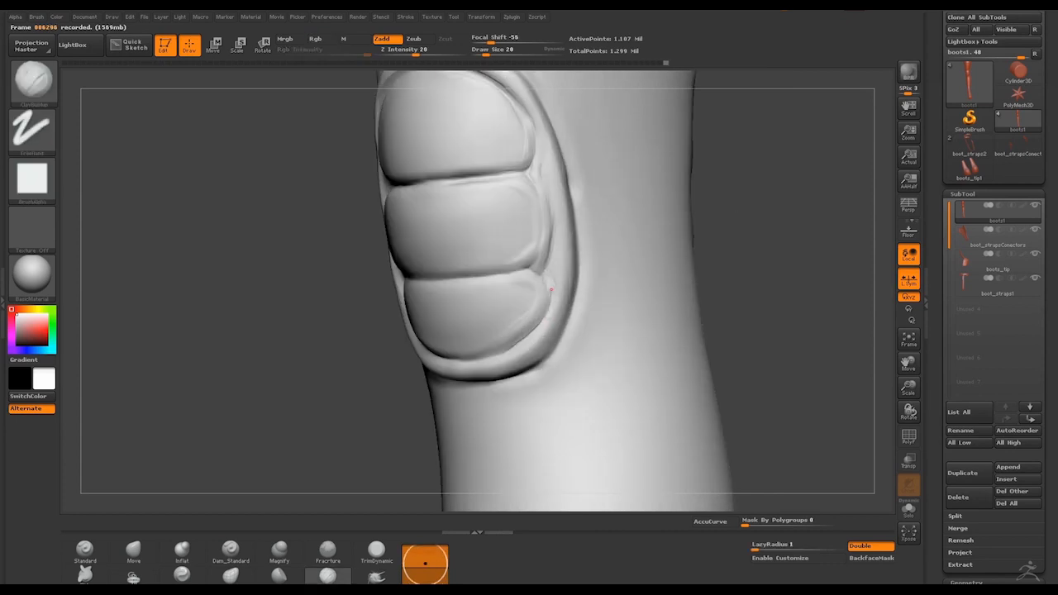
pyautogui.moveTo(550, 292); pyautogui.dragTo(535, 337)
pyautogui.moveTo(549, 302)
pyautogui.keyDown('shift'); pyautogui.mouseDown()
pyautogui.moveTo(535, 335)
pyautogui.moveTo(483, 357)
pyautogui.mouseUp(); pyautogui.keyUp('shift')
pyautogui.keyDown('shift'); pyautogui.moveTo(528, 337); pyautogui.dragTo(499, 352); pyautogui.keyUp('shift')
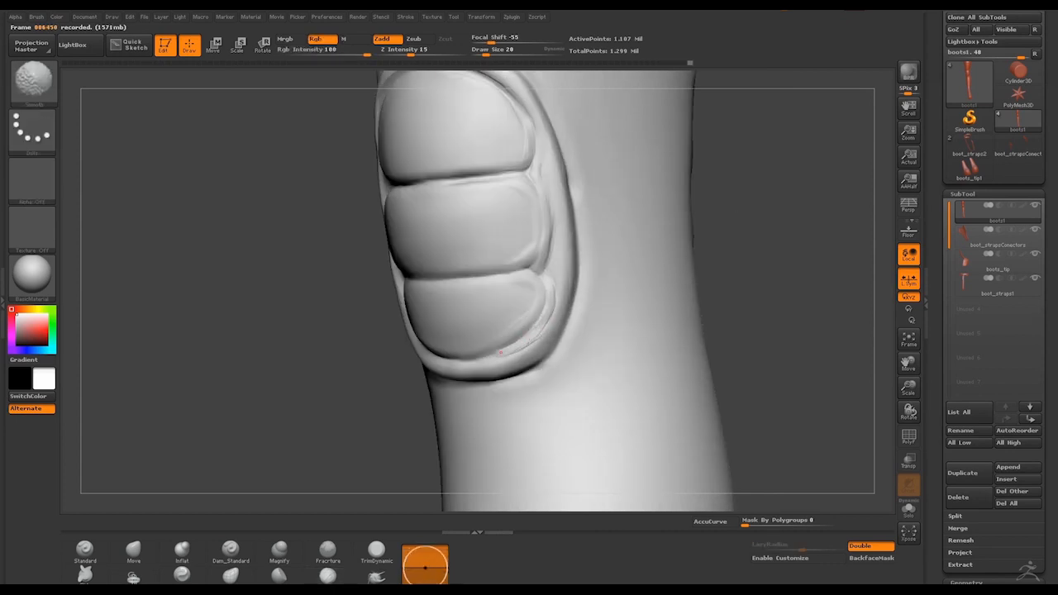
# Build up the edges of the middle and upper knee pad segments with ClayBuildup and smooth the ridges on both sides
pyautogui.moveTo(760, 330); pyautogui.dragTo(834, 314)
pyautogui.keyDown('alt'); pyautogui.moveTo(760, 330); pyautogui.dragTo(760, 281); pyautogui.keyUp('alt')
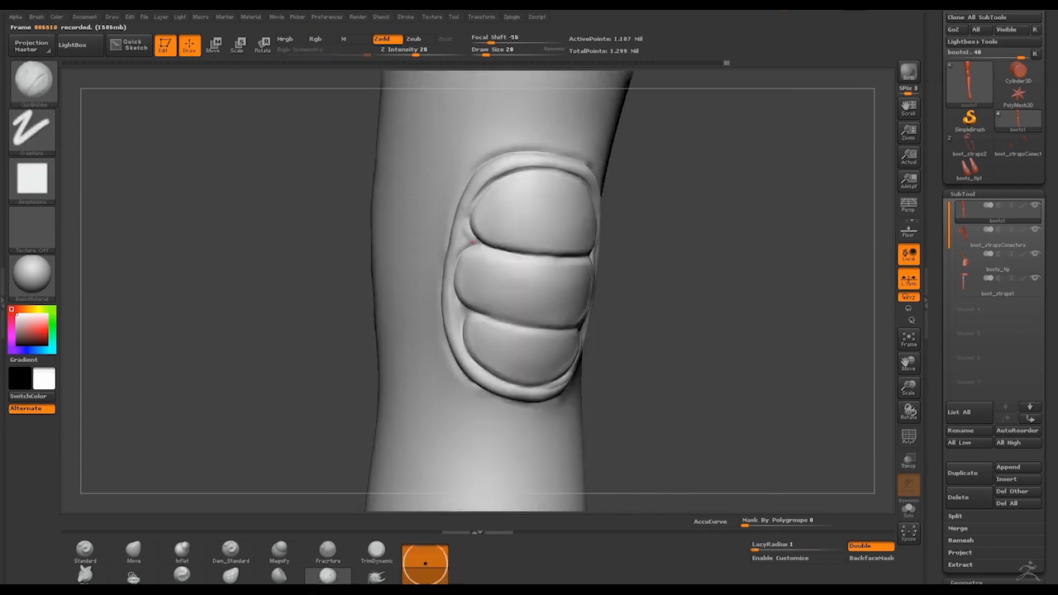
pyautogui.moveTo(458, 302); pyautogui.dragTo(472, 243)
pyautogui.keyDown('shift'); pyautogui.moveTo(479, 211); pyautogui.dragTo(516, 182); pyautogui.keyUp('shift')
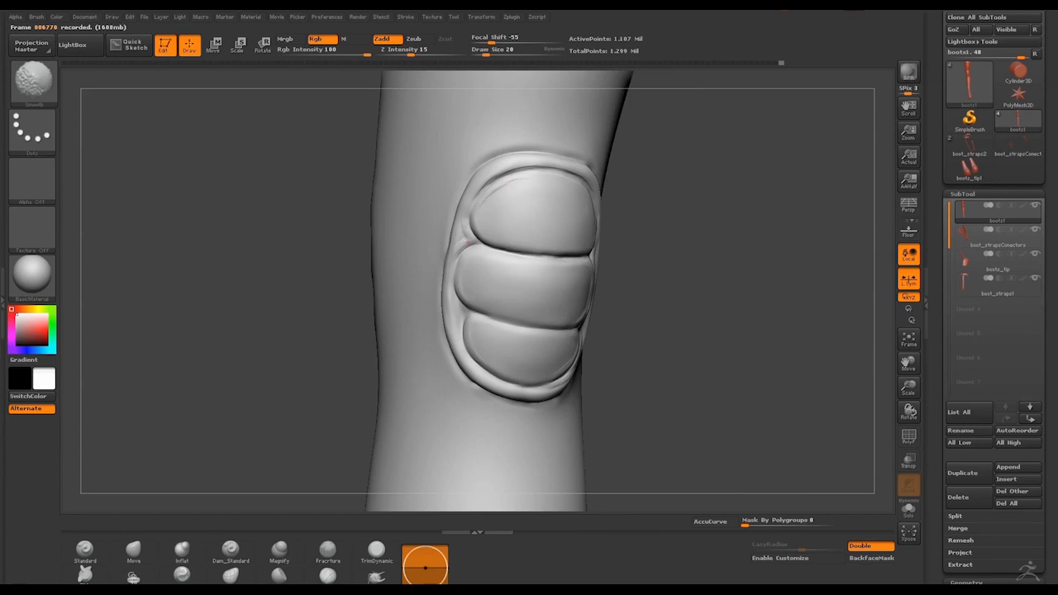
pyautogui.moveTo(793, 285); pyautogui.dragTo(661, 290)
pyautogui.keyDown('alt'); pyautogui.moveTo(732, 314); pyautogui.dragTo(732, 255); pyautogui.keyUp('alt')
pyautogui.moveTo(589, 258)
pyautogui.mouseDown()
pyautogui.moveTo(582, 310)
pyautogui.moveTo(577, 303)
pyautogui.mouseUp()
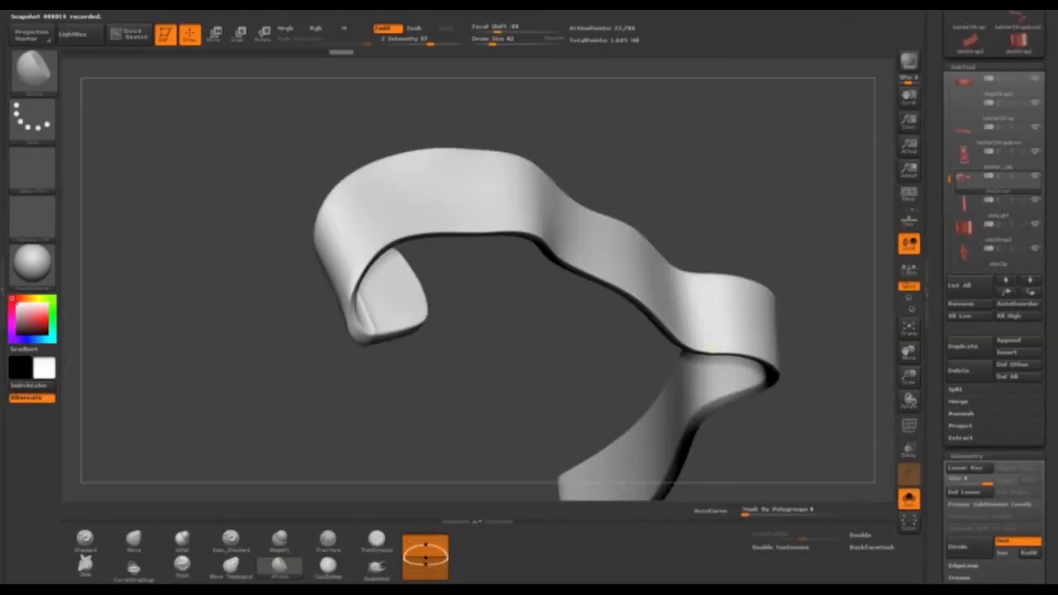
pyautogui.moveTo(397, 389)
pyautogui.mouseDown()
pyautogui.moveTo(515, 361)
pyautogui.moveTo(652, 359)
pyautogui.moveTo(565, 245)
pyautogui.mouseUp()
# Carve worn nicks into the buckle strap's folded end at draw size 20, and choose the Move brush to adjust the strap
pyautogui.hotkey('ctrl', 'd')
pyautogui.moveTo(520, 280); pyautogui.dragTo(503, 295)
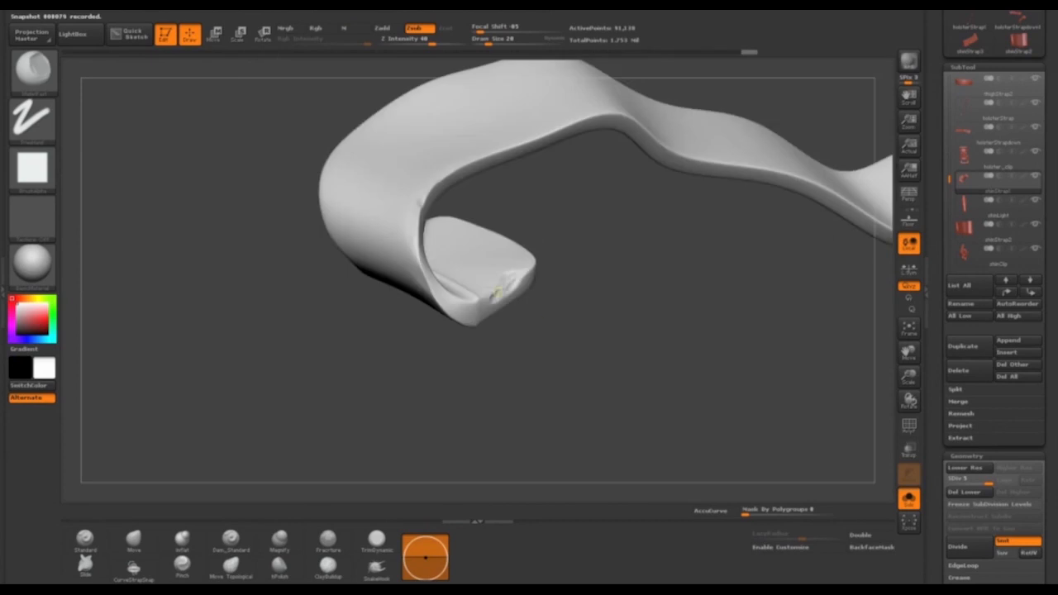
pyautogui.moveTo(562, 347)
pyautogui.mouseDown()
pyautogui.moveTo(485, 391)
pyautogui.moveTo(538, 303)
pyautogui.mouseUp()
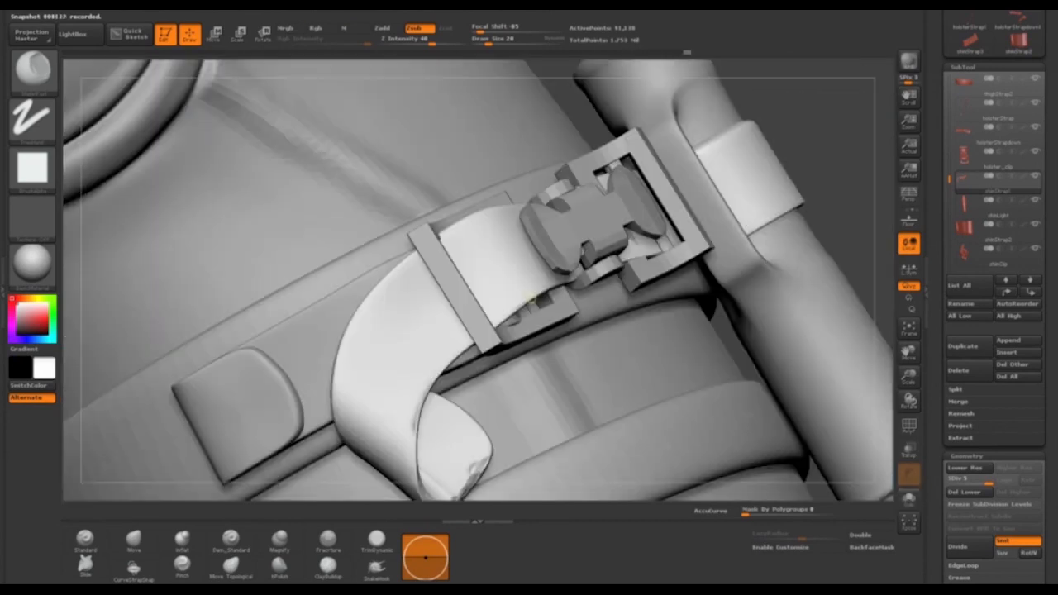
pyautogui.moveTo(337, 430)
pyautogui.mouseDown()
pyautogui.moveTo(468, 351)
pyautogui.moveTo(496, 363)
pyautogui.mouseUp()
pyautogui.click(134, 539)
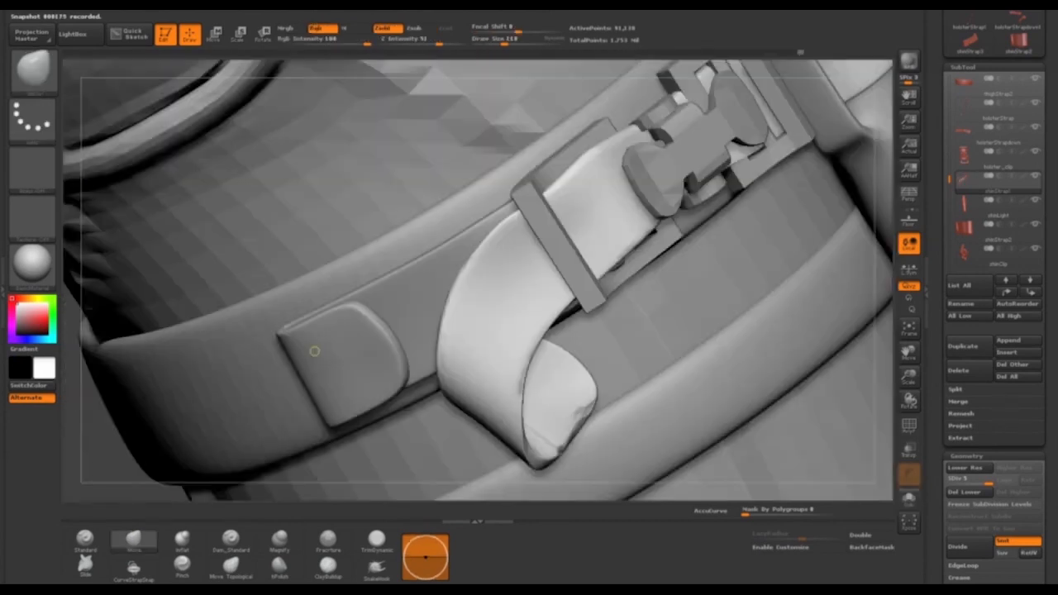
pyautogui.moveTo(314, 349)
pyautogui.mouseDown()
pyautogui.moveTo(454, 329)
pyautogui.moveTo(463, 347)
pyautogui.moveTo(574, 175)
pyautogui.moveTo(570, 347)
pyautogui.moveTo(356, 269)
pyautogui.moveTo(624, 192)
pyautogui.moveTo(496, 239)
pyautogui.moveTo(605, 147)
pyautogui.moveTo(727, 199)
pyautogui.moveTo(784, 154)
pyautogui.moveTo(607, 207)
pyautogui.moveTo(579, 178)
pyautogui.moveTo(594, 168)
pyautogui.moveTo(652, 246)
pyautogui.moveTo(260, 418)
pyautogui.moveTo(702, 175)
pyautogui.moveTo(753, 186)
pyautogui.moveTo(600, 283)
pyautogui.moveTo(706, 173)
pyautogui.moveTo(167, 289)
pyautogui.moveTo(190, 355)
pyautogui.moveTo(273, 414)
pyautogui.moveTo(362, 221)
pyautogui.moveTo(677, 265)
pyautogui.moveTo(696, 236)
pyautogui.moveTo(683, 200)
pyautogui.moveTo(628, 273)
pyautogui.moveTo(678, 248)
pyautogui.mouseUp()
# Isolate the shin light and polish the flat surfaces and edges around its long raised panel with hPolish
pyautogui.keyDown('alt'); pyautogui.click(529, 331); pyautogui.keyUp('alt')
pyautogui.click(909, 499)
pyautogui.click(279, 566)
pyautogui.moveTo(389, 273); pyautogui.dragTo(396, 177)
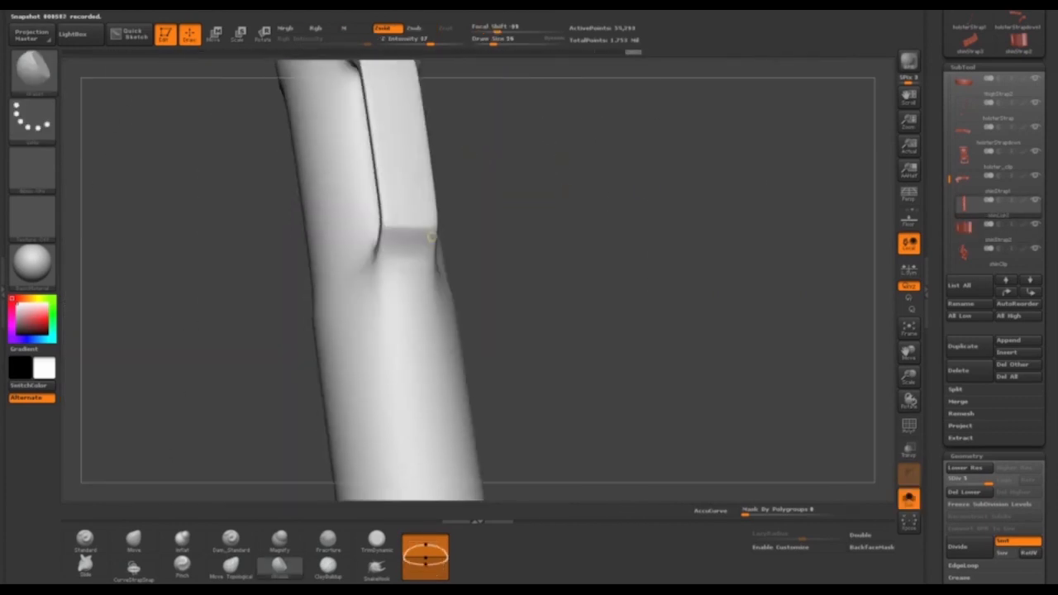
pyautogui.moveTo(529, 248)
pyautogui.mouseDown()
pyautogui.moveTo(542, 220)
pyautogui.moveTo(465, 279)
pyautogui.moveTo(583, 179)
pyautogui.moveTo(609, 201)
pyautogui.mouseUp()
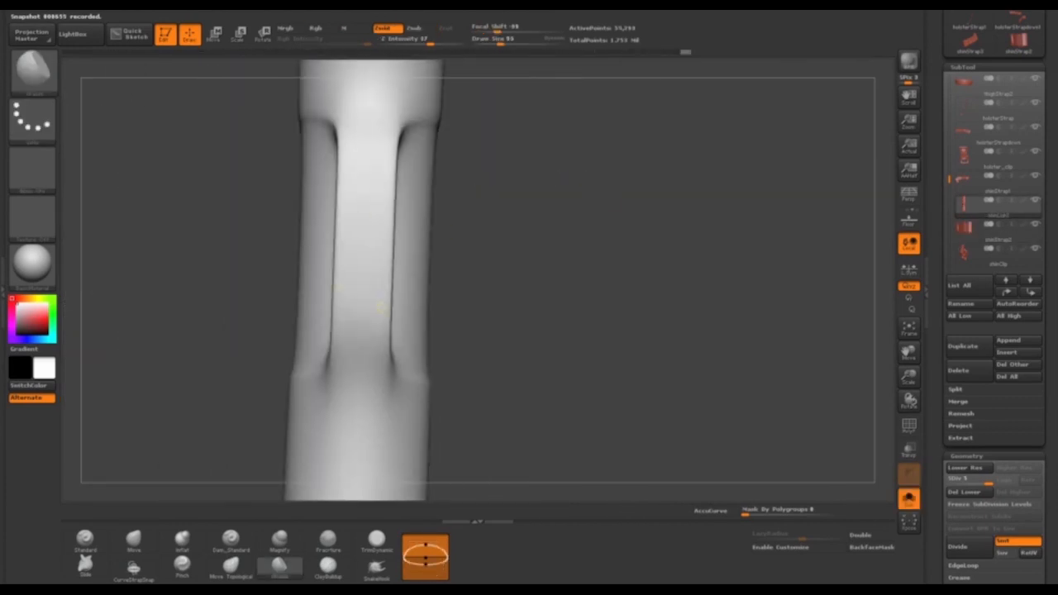
pyautogui.moveTo(579, 273)
pyautogui.mouseDown()
pyautogui.moveTo(644, 330)
pyautogui.moveTo(611, 248)
pyautogui.moveTo(546, 240)
pyautogui.mouseUp()
# Lower the shin light by three subdivision levels and pull its side handles outward with the Move brush
pyautogui.click(134, 541)
pyautogui.hotkey('shift', 'd')
pyautogui.hotkey('shift', 'd')
pyautogui.hotkey('shift', 'd')
pyautogui.moveTo(418, 181); pyautogui.dragTo(473, 182)
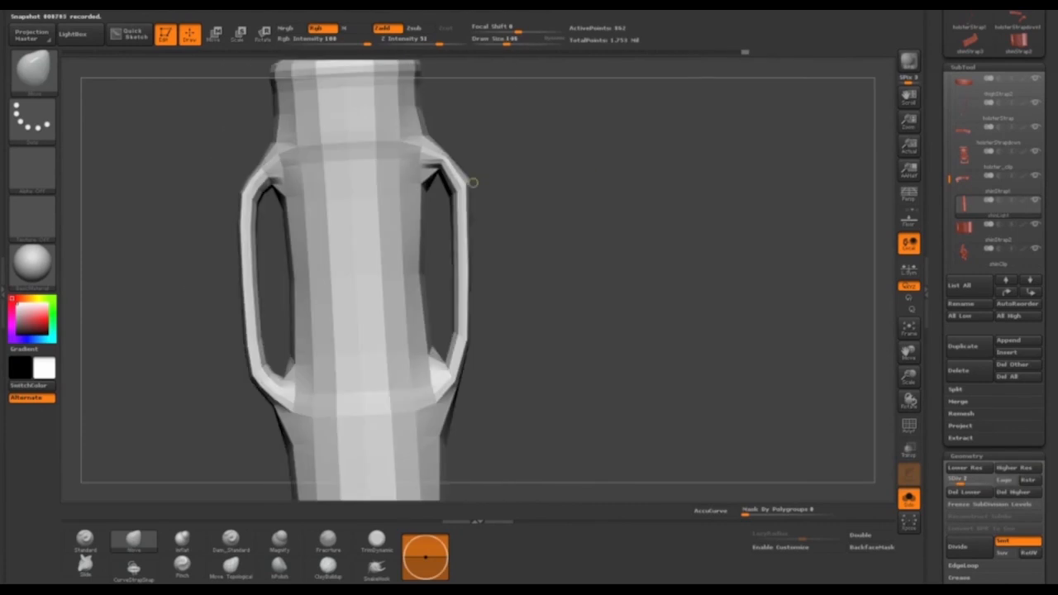
pyautogui.moveTo(528, 233)
pyautogui.mouseDown()
pyautogui.moveTo(611, 240)
pyautogui.moveTo(528, 234)
pyautogui.moveTo(594, 208)
pyautogui.moveTo(513, 210)
pyautogui.moveTo(593, 215)
pyautogui.moveTo(513, 247)
pyautogui.moveTo(593, 248)
pyautogui.mouseUp()
# Raise the shin light back up by three subdivision levels and choose the hPolish brush
pyautogui.press('space')
pyautogui.press('d')
pyautogui.press('d')
pyautogui.press('d')
pyautogui.click(280, 566)
# Refine the curve and ends of the shin light's side handles with a progressively smaller Move brush
pyautogui.click(134, 541)
pyautogui.press('space')
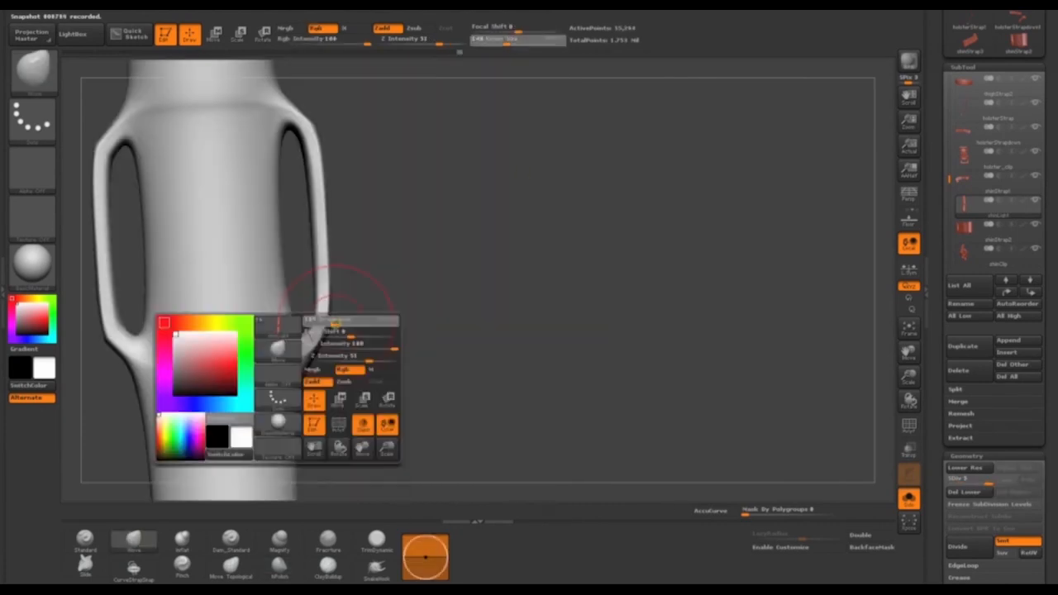
pyautogui.moveTo(334, 322); pyautogui.dragTo(329, 323)
pyautogui.moveTo(578, 248); pyautogui.dragTo(504, 247)
pyautogui.press('space')
pyautogui.moveTo(496, 157); pyautogui.dragTo(490, 157)
pyautogui.moveTo(528, 239)
pyautogui.mouseDown()
pyautogui.moveTo(504, 223)
pyautogui.moveTo(525, 276)
pyautogui.moveTo(603, 264)
pyautogui.mouseUp()
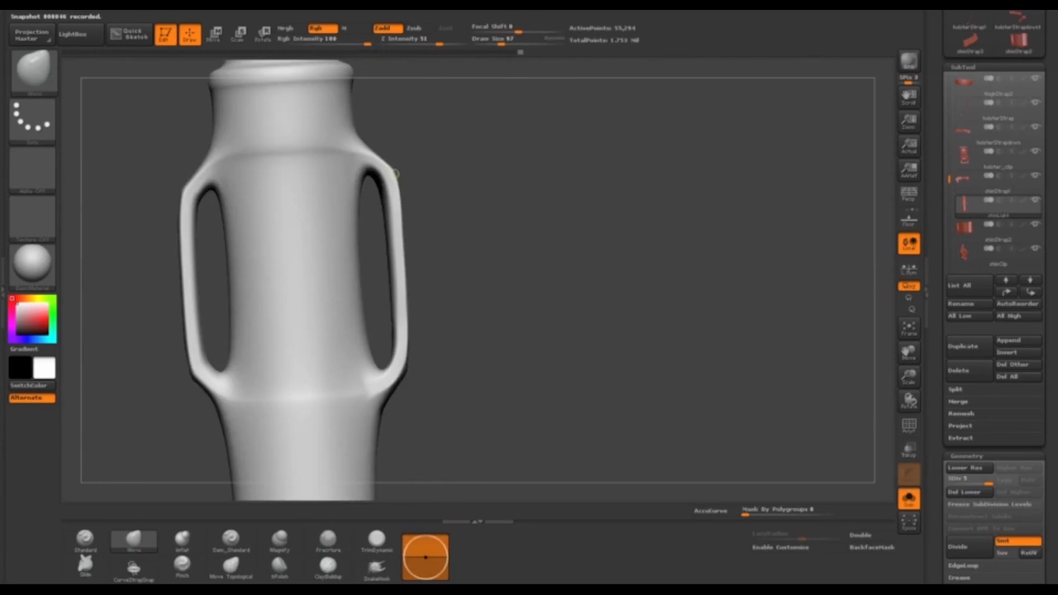
pyautogui.moveTo(586, 177); pyautogui.dragTo(508, 264)
# Show all subtools again and examine the assembled character from the front, side and back, including the helmet and backpack up close
pyautogui.click(909, 498)
pyautogui.keyDown('alt'); pyautogui.moveTo(570, 248); pyautogui.dragTo(564, 135); pyautogui.keyUp('alt')
pyautogui.moveTo(627, 223); pyautogui.dragTo(574, 228)
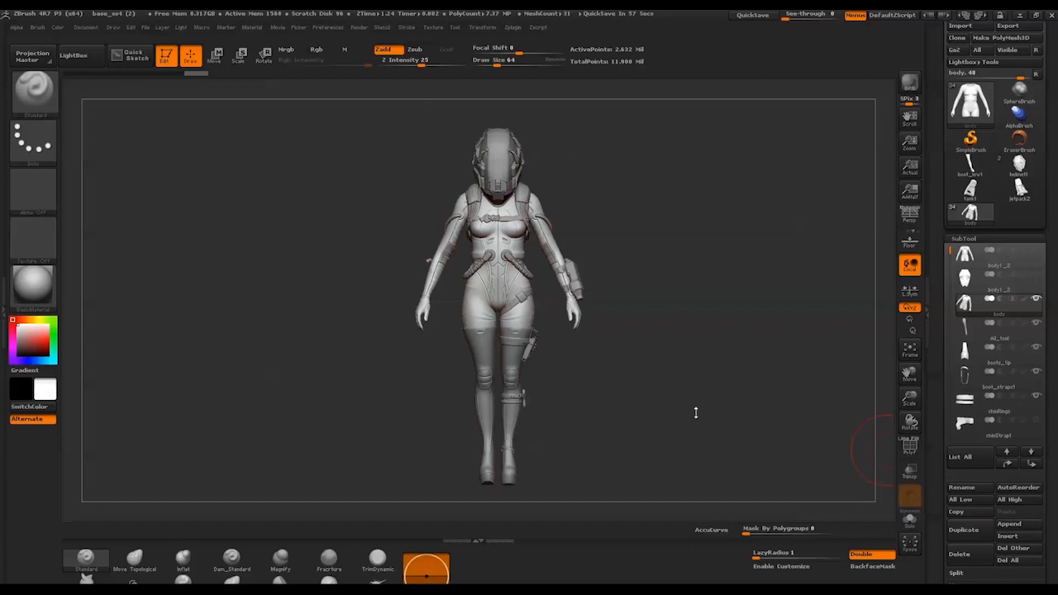
pyautogui.moveTo(718, 422); pyautogui.dragTo(648, 422)
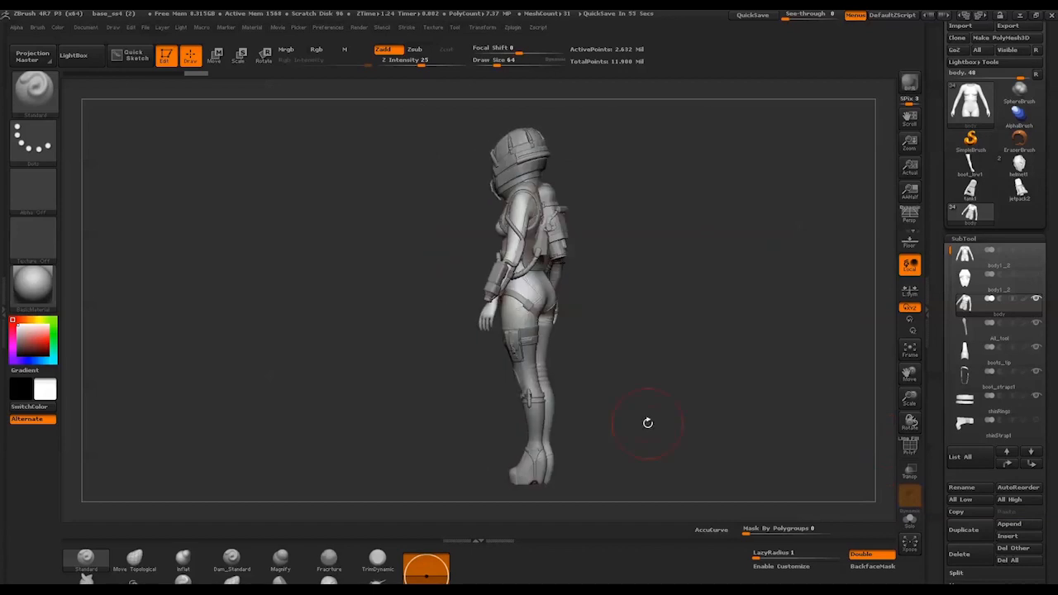
pyautogui.moveTo(735, 411); pyautogui.dragTo(680, 408)
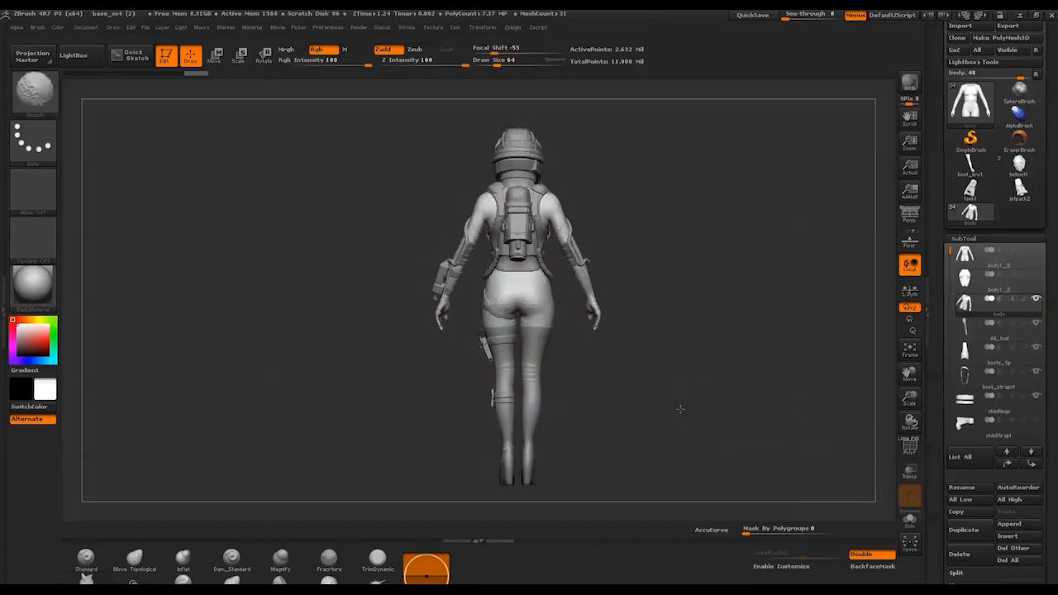
pyautogui.keyDown('alt'); pyautogui.moveTo(594, 361); pyautogui.dragTo(713, 372); pyautogui.keyUp('alt')
pyautogui.keyDown('alt'); pyautogui.moveTo(670, 309); pyautogui.dragTo(674, 578); pyautogui.keyUp('alt')
pyautogui.moveTo(683, 329); pyautogui.dragTo(685, 290)
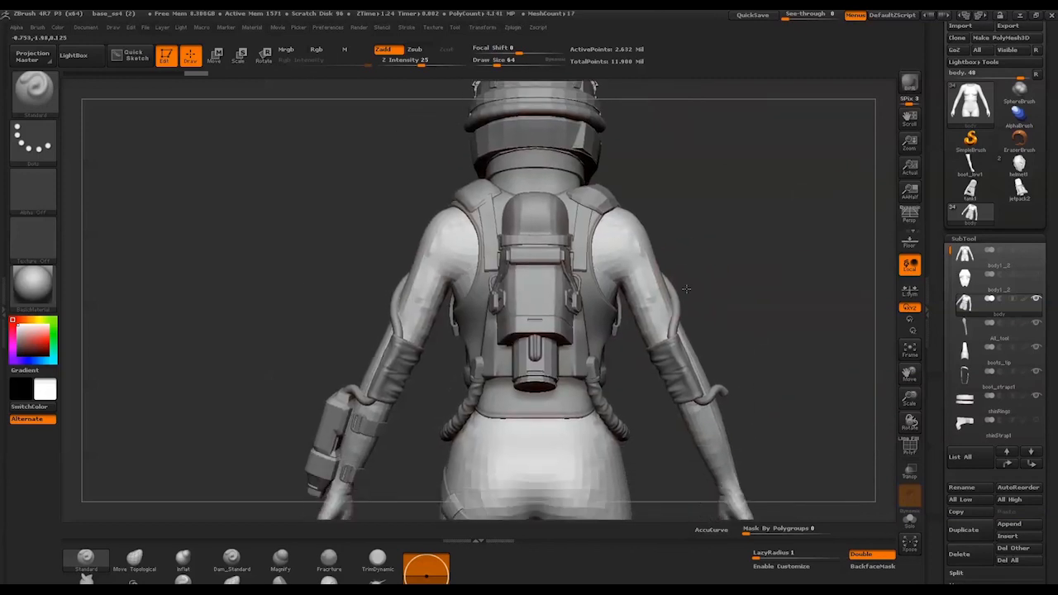
pyautogui.moveTo(666, 437); pyautogui.dragTo(765, 440)
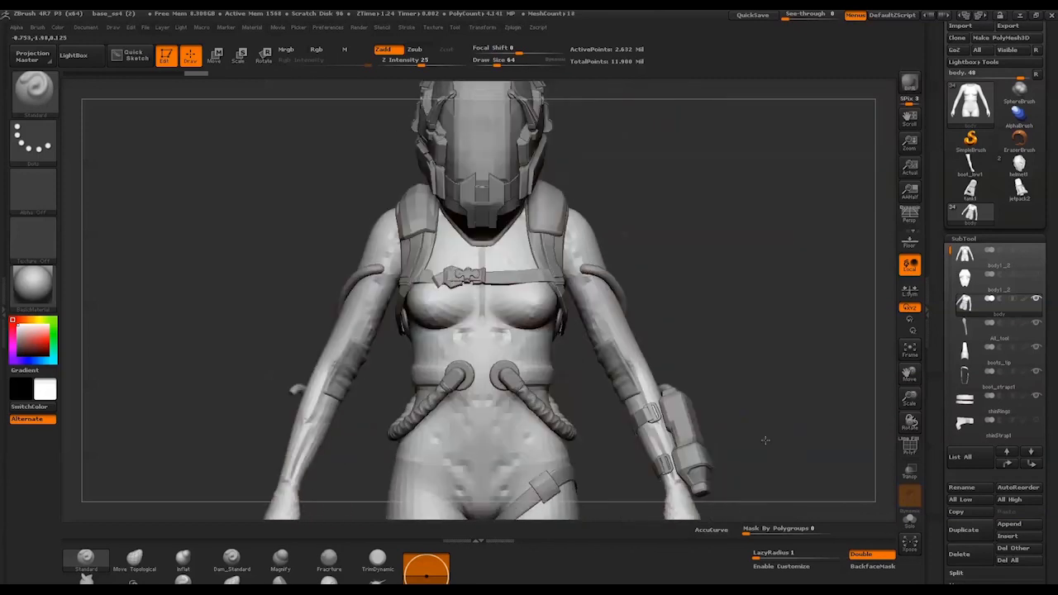
pyautogui.keyDown('alt'); pyautogui.moveTo(663, 291); pyautogui.dragTo(698, 437); pyautogui.keyUp('alt')
pyautogui.moveTo(694, 364); pyautogui.dragTo(732, 365)
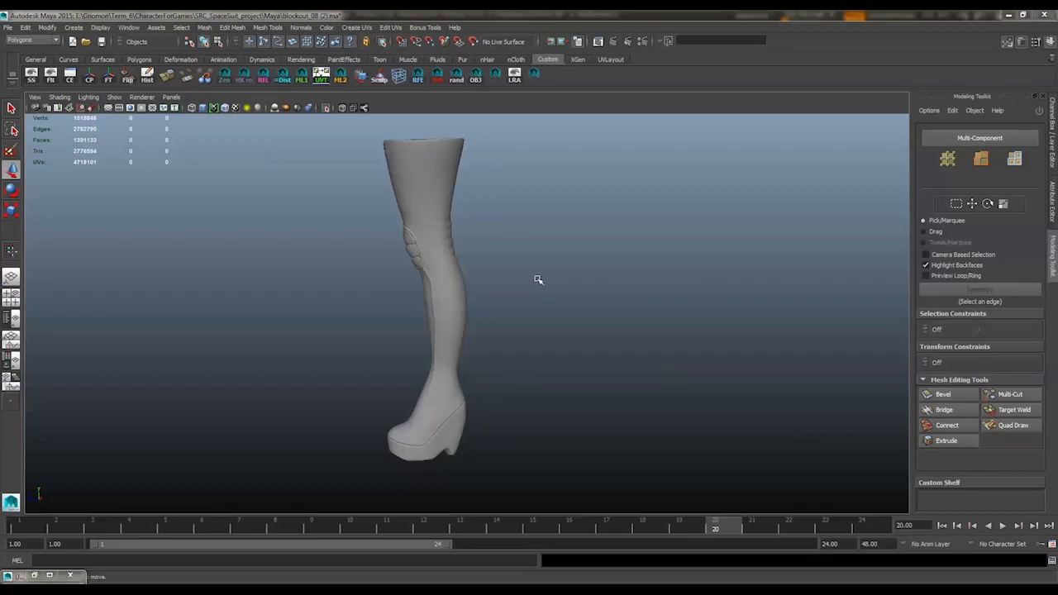
# Switch to Maya, separate the sculpted boot and its low-poly version side by side along X, and select the low-poly boot
pyautogui.keyDown('alt'); pyautogui.moveTo(538, 280); pyautogui.dragTo(496, 231); pyautogui.keyUp('alt')
pyautogui.click(483, 285)
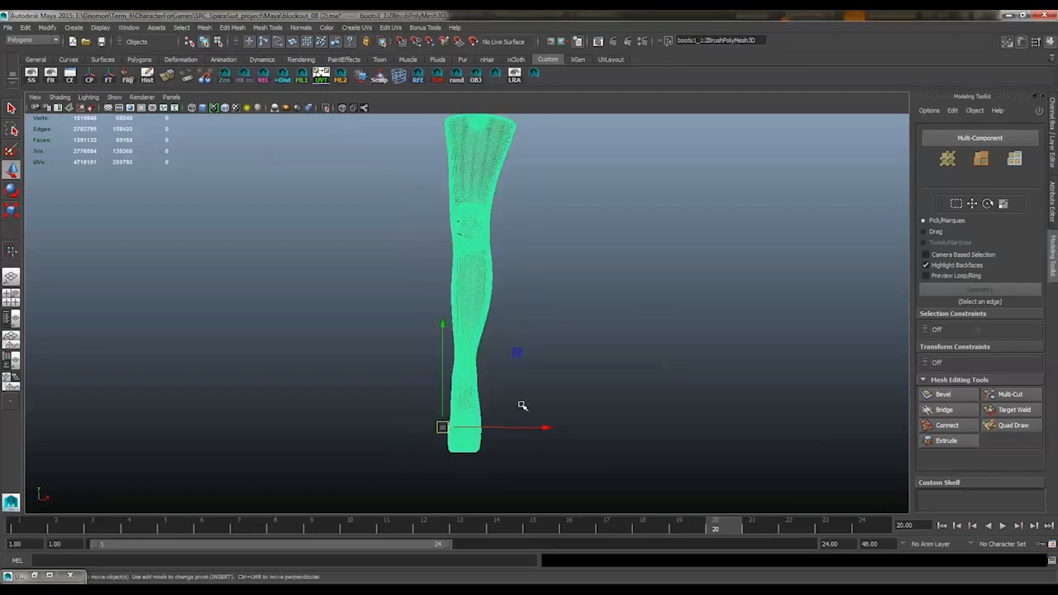
pyautogui.click(491, 279)
pyautogui.moveTo(545, 427); pyautogui.dragTo(656, 428)
pyautogui.click(681, 318)
pyautogui.keyDown('alt'); pyautogui.moveTo(682, 312); pyautogui.dragTo(623, 349, button='middle'); pyautogui.keyUp('alt')
pyautogui.keyDown('alt'); pyautogui.moveTo(623, 349); pyautogui.dragTo(585, 350); pyautogui.keyUp('alt')
pyautogui.click(527, 319)
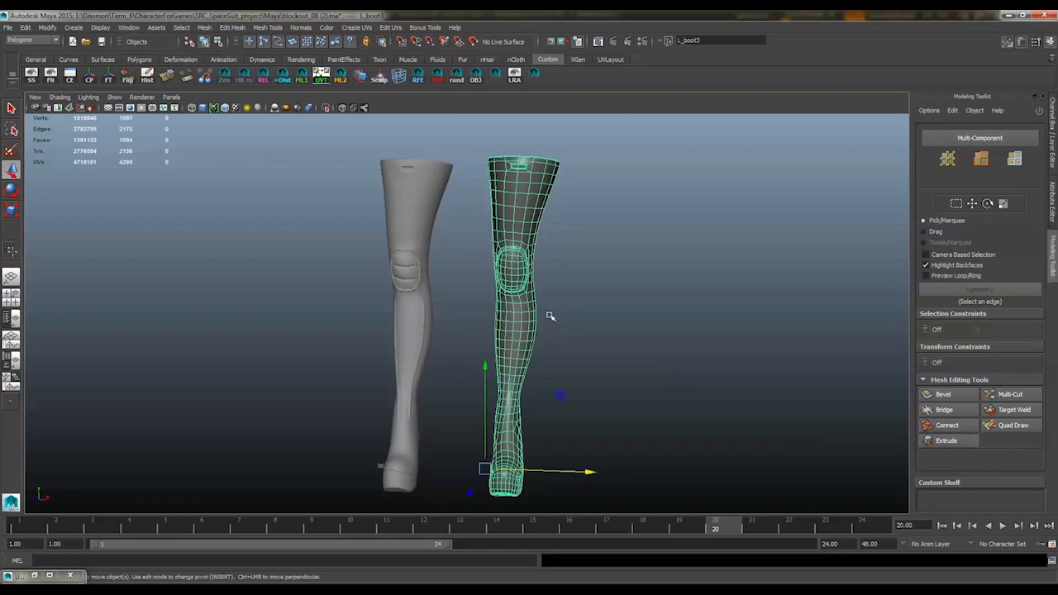
# Undo the side-by-side offset so both boots overlap again, and make the sculpted boot a live surface
pyautogui.keyDown('alt'); pyautogui.moveTo(550, 316); pyautogui.dragTo(423, 331); pyautogui.keyUp('alt')
pyautogui.keyDown('alt'); pyautogui.moveTo(428, 287); pyautogui.dragTo(633, 309); pyautogui.keyUp('alt')
pyautogui.hotkey('ctrl', 'z')
pyautogui.hotkey('ctrl', 'z')
pyautogui.hotkey('ctrl', 'z')
pyautogui.hotkey('ctrl', 'z')
pyautogui.click(473, 41)
pyautogui.keyDown('alt'); pyautogui.moveTo(428, 250); pyautogui.dragTo(477, 226, button='middle'); pyautogui.keyUp('alt')
pyautogui.scroll(1, 476, 227)
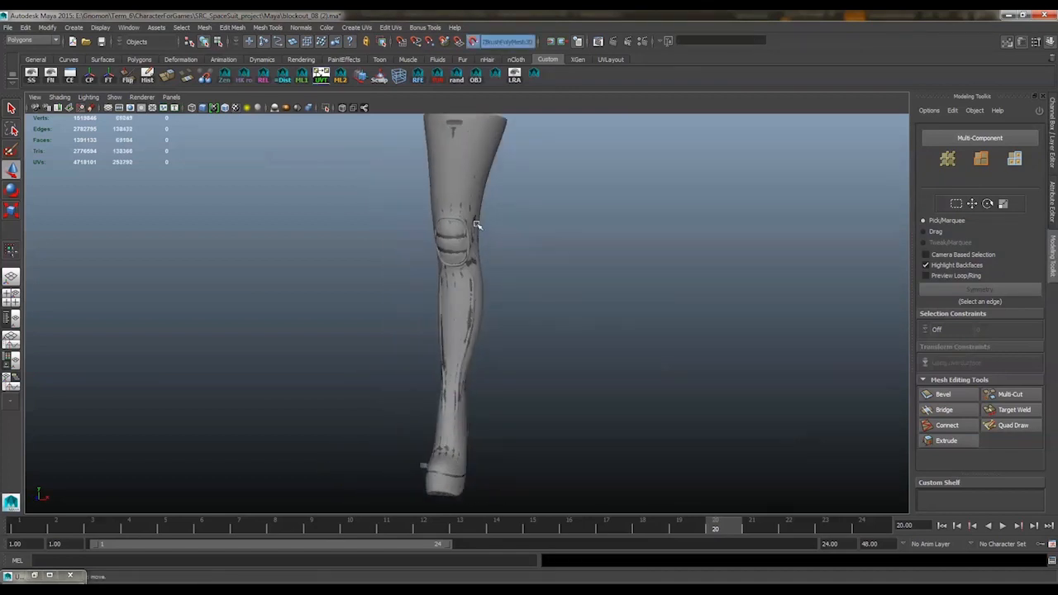
# Delete the dense faces covering the folds behind the knee of the low-poly boot
pyautogui.click(473, 227)
pyautogui.click(1001, 426)
pyautogui.moveTo(813, 404)
pyautogui.keyDown('alt'); pyautogui.mouseDown()
pyautogui.moveTo(691, 404)
pyautogui.moveTo(407, 281)
pyautogui.mouseUp(); pyautogui.keyUp('alt')
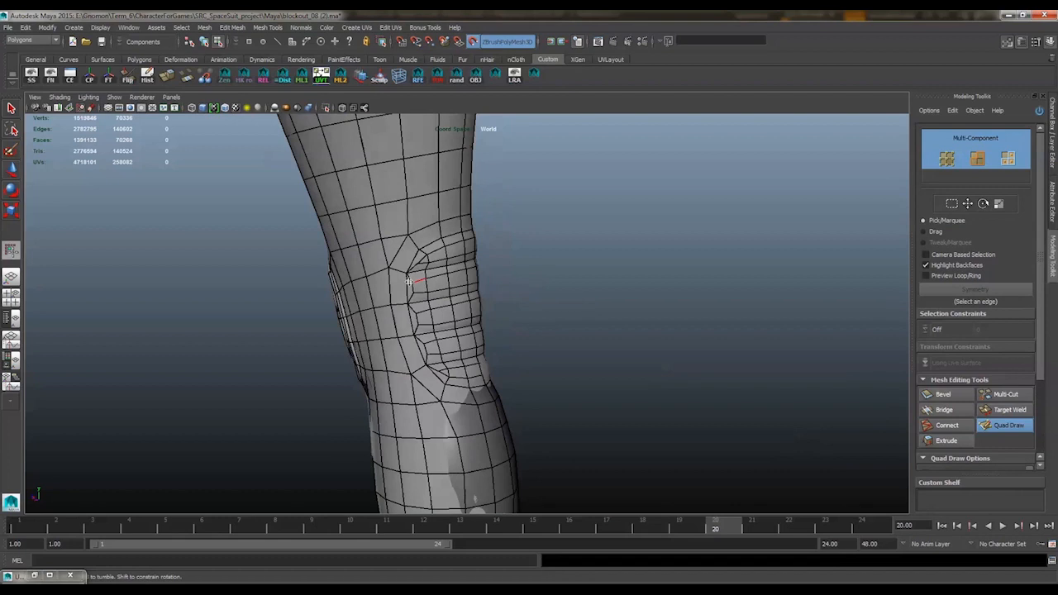
pyautogui.press('w')
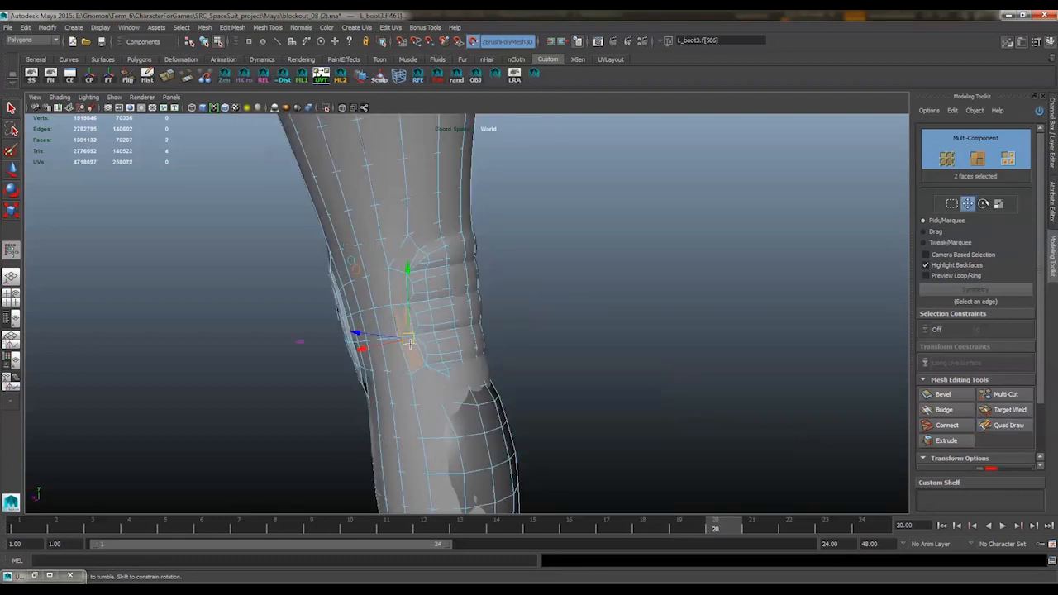
pyautogui.click(391, 264)
pyautogui.moveTo(392, 258); pyautogui.dragTo(393, 285, button='right')
pyautogui.click(394, 256)
pyautogui.keyDown('shift'); pyautogui.click(423, 394); pyautogui.keyUp('shift')
pyautogui.keyDown('alt'); pyautogui.moveTo(424, 388); pyautogui.dragTo(330, 376); pyautogui.keyUp('alt')
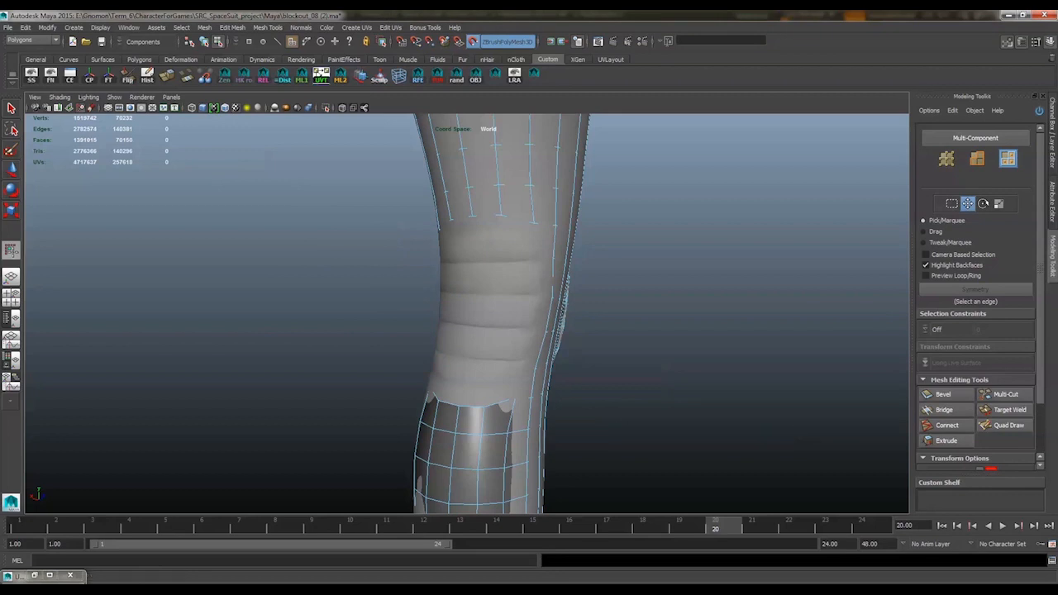
# Rebuild the area behind the knee with evenly spaced Quad Draw faces over the sculpt, relaxing them into the surrounding mesh
pyautogui.click(1008, 425)
pyautogui.moveTo(449, 236)
pyautogui.keyDown('alt'); pyautogui.mouseDown()
pyautogui.moveTo(388, 238)
pyautogui.moveTo(478, 240)
pyautogui.moveTo(530, 254)
pyautogui.mouseUp(); pyautogui.keyUp('alt')
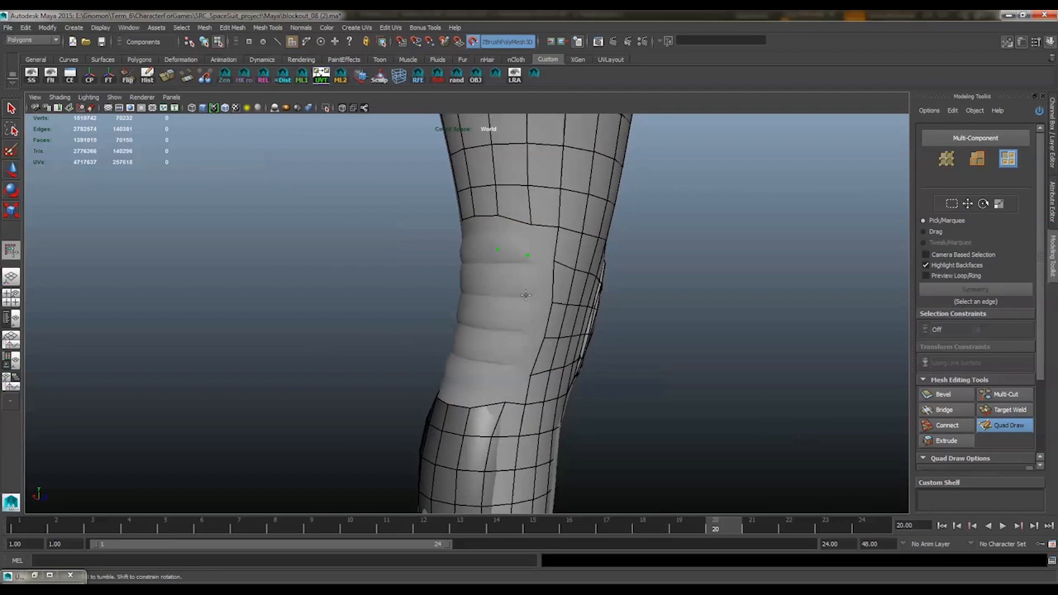
pyautogui.keyDown('alt'); pyautogui.moveTo(521, 234); pyautogui.dragTo(499, 274, button='middle'); pyautogui.keyUp('alt')
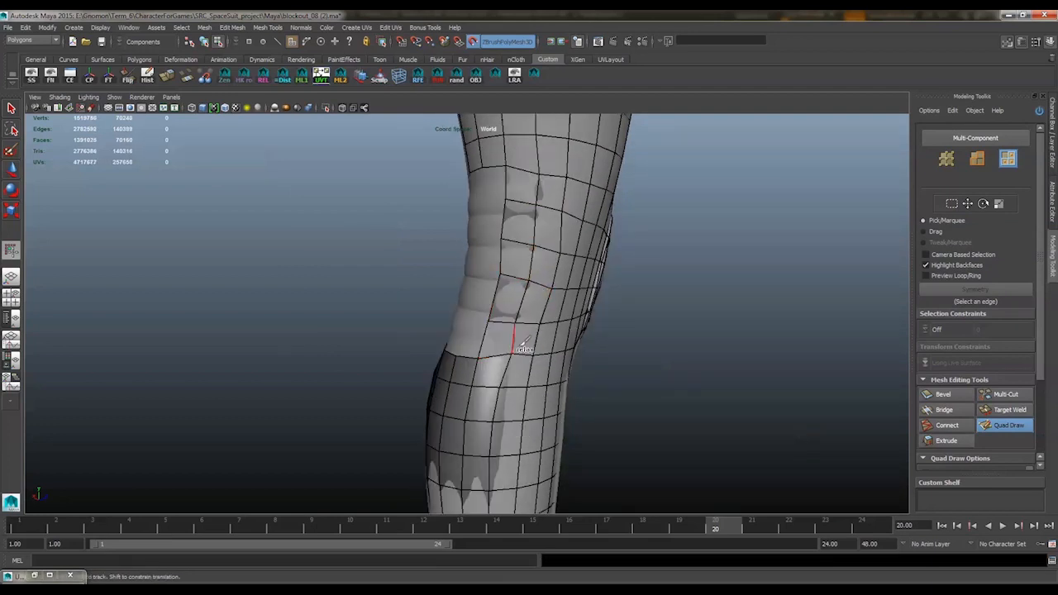
pyautogui.keyDown('alt'); pyautogui.moveTo(561, 309); pyautogui.dragTo(450, 339); pyautogui.keyUp('alt')
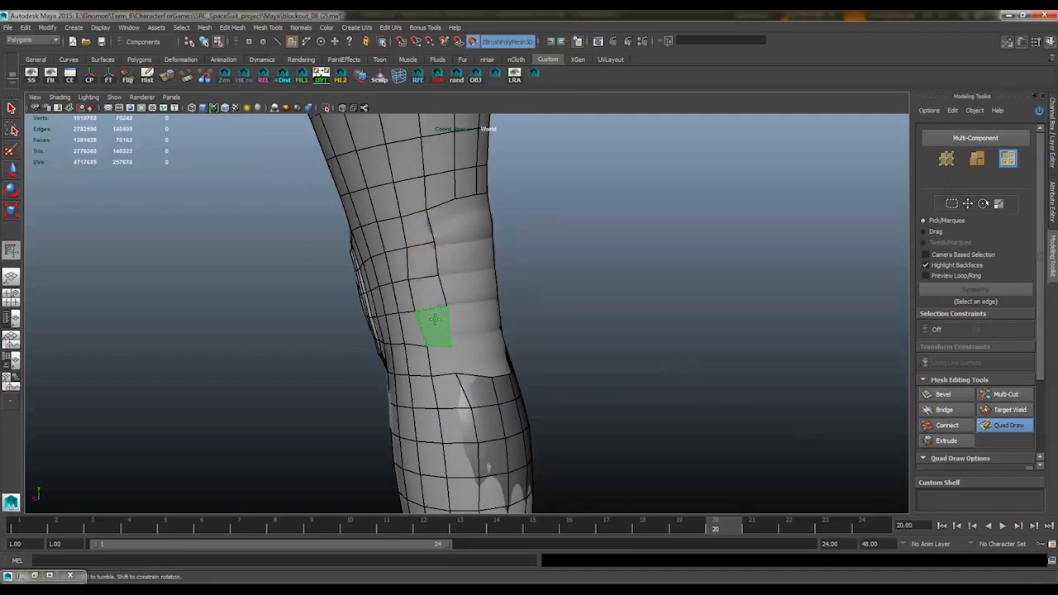
pyautogui.keyDown('alt'); pyautogui.moveTo(455, 413); pyautogui.dragTo(501, 345); pyautogui.keyUp('alt')
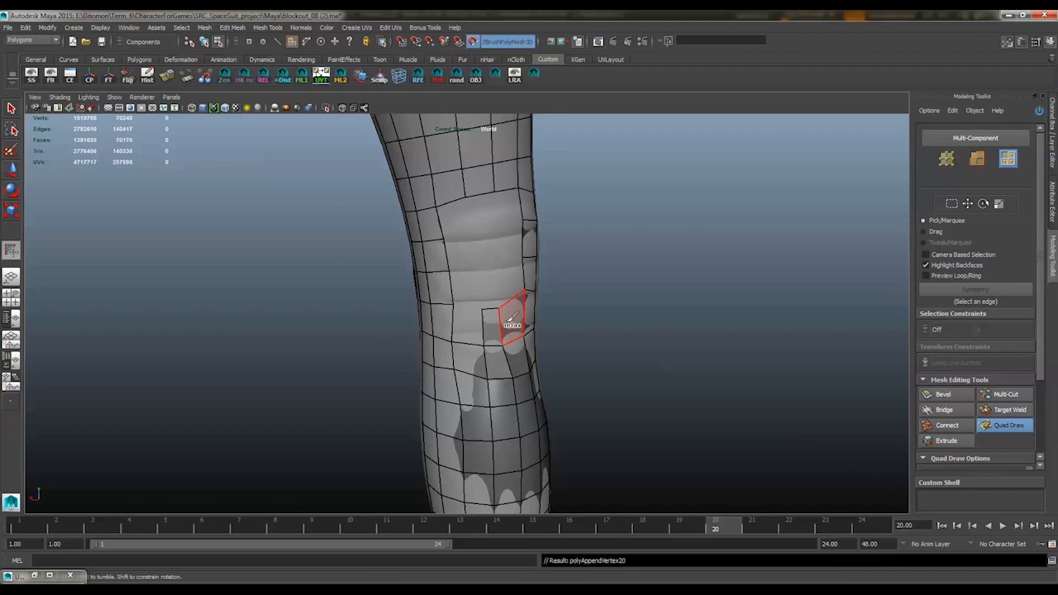
pyautogui.keyDown('alt'); pyautogui.moveTo(513, 307); pyautogui.dragTo(453, 301); pyautogui.keyUp('alt')
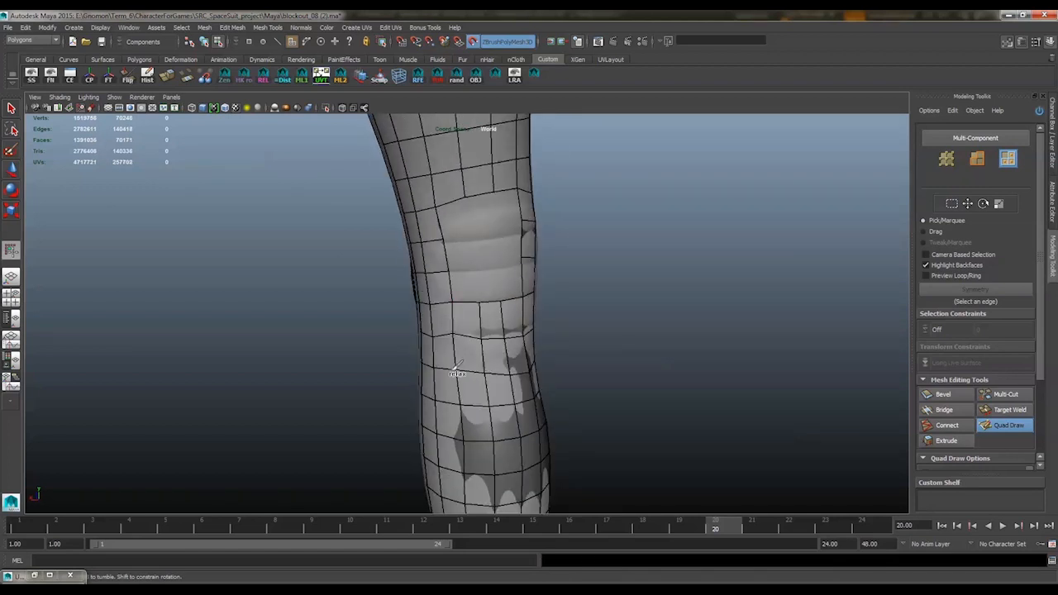
pyautogui.moveTo(456, 343)
pyautogui.keyDown('alt'); pyautogui.mouseDown()
pyautogui.moveTo(488, 356)
pyautogui.moveTo(531, 281)
pyautogui.moveTo(571, 338)
pyautogui.moveTo(473, 266)
pyautogui.moveTo(534, 292)
pyautogui.moveTo(455, 284)
pyautogui.moveTo(496, 271)
pyautogui.moveTo(501, 286)
pyautogui.moveTo(545, 290)
pyautogui.moveTo(524, 283)
pyautogui.moveTo(521, 267)
pyautogui.moveTo(538, 263)
pyautogui.moveTo(459, 304)
pyautogui.mouseUp(); pyautogui.keyUp('alt')
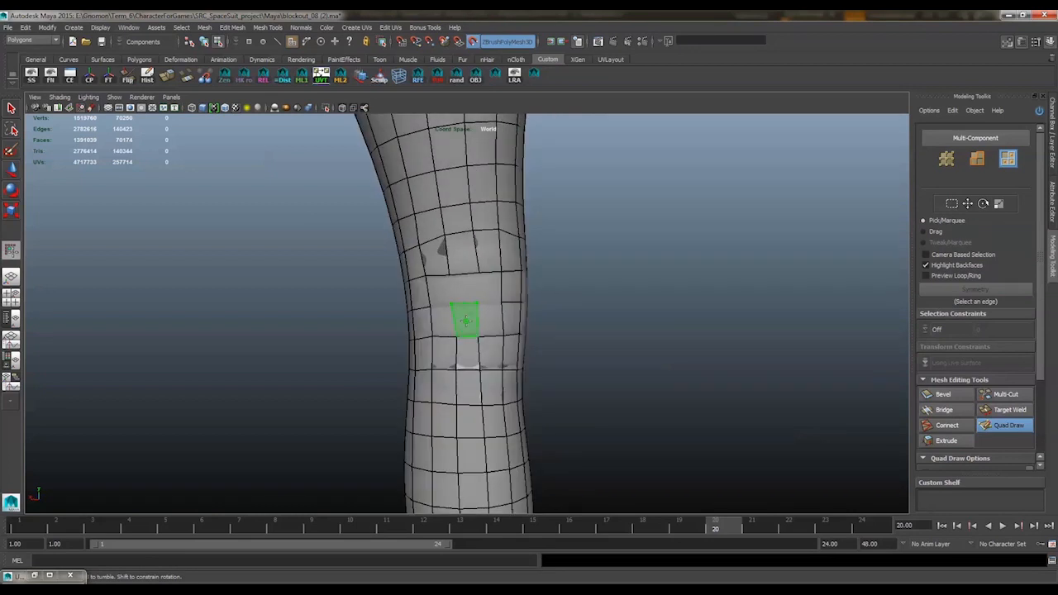
pyautogui.keyDown('alt'); pyautogui.moveTo(402, 280); pyautogui.dragTo(504, 347); pyautogui.keyUp('alt')
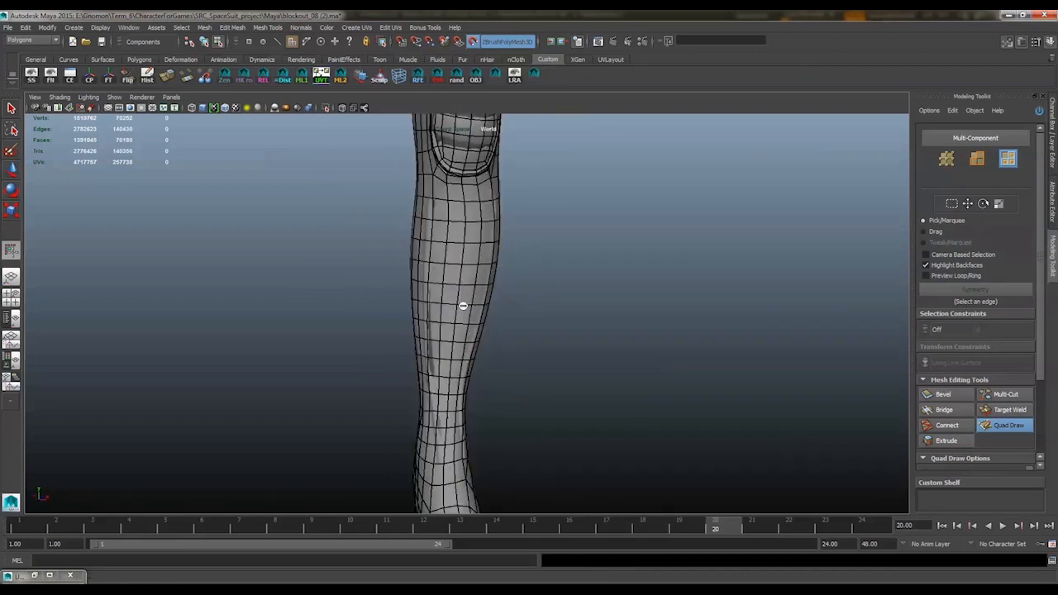
# Delete one of the tightly spaced edge loops around the rim of the kneepad and resume Quad Draw
pyautogui.keyDown('alt'); pyautogui.moveTo(470, 364); pyautogui.dragTo(576, 328); pyautogui.keyUp('alt')
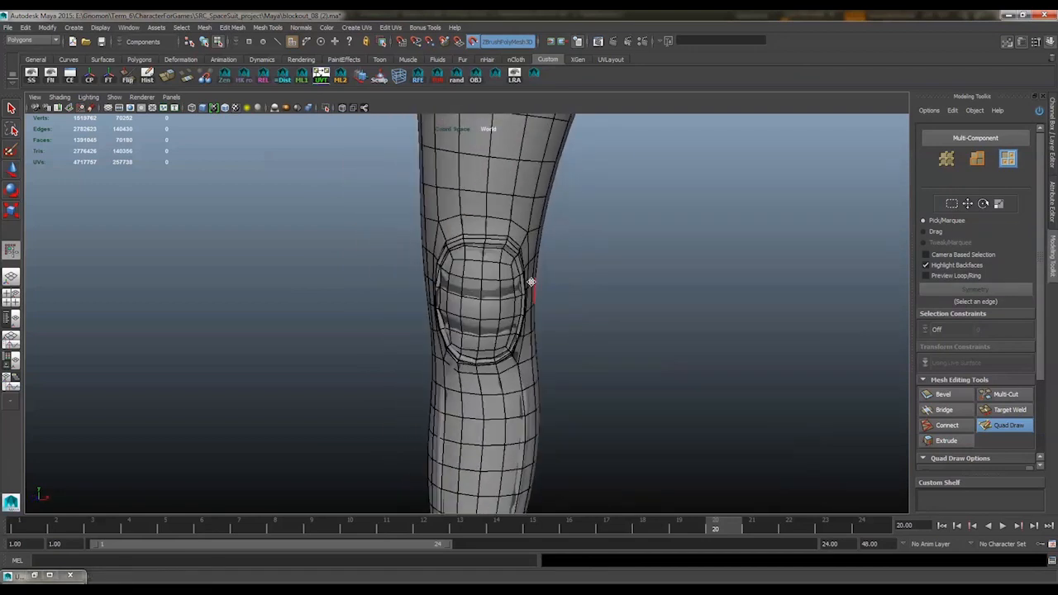
pyautogui.press('w')
pyautogui.moveTo(509, 246); pyautogui.dragTo(540, 170, button='right')
pyautogui.moveTo(540, 171)
pyautogui.keyDown('alt'); pyautogui.mouseDown()
pyautogui.moveTo(465, 232)
pyautogui.moveTo(477, 235)
pyautogui.mouseUp(); pyautogui.keyUp('alt')
pyautogui.doubleClick(428, 246)
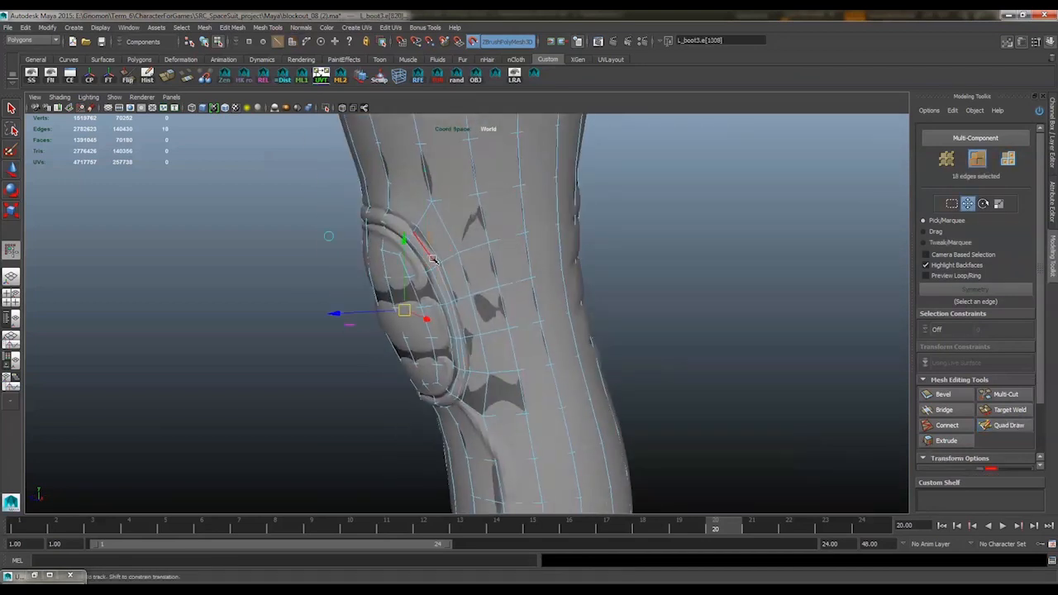
pyautogui.keyDown('alt'); pyautogui.moveTo(450, 262); pyautogui.dragTo(477, 220, button='middle'); pyautogui.keyUp('alt')
pyautogui.keyDown('alt'); pyautogui.moveTo(490, 226); pyautogui.dragTo(504, 248); pyautogui.keyUp('alt')
pyautogui.keyDown('ctrl'); pyautogui.moveTo(633, 198); pyautogui.dragTo(691, 227, button='right'); pyautogui.keyUp('ctrl')
pyautogui.keyDown('alt'); pyautogui.moveTo(588, 238); pyautogui.dragTo(447, 272); pyautogui.keyUp('alt')
pyautogui.doubleClick(447, 272)
pyautogui.keyDown('ctrl'); pyautogui.moveTo(447, 272); pyautogui.dragTo(500, 291, button='right'); pyautogui.keyUp('ctrl')
pyautogui.click(1005, 424)
pyautogui.keyDown('alt'); pyautogui.moveTo(703, 392); pyautogui.dragTo(826, 380); pyautogui.keyUp('alt')
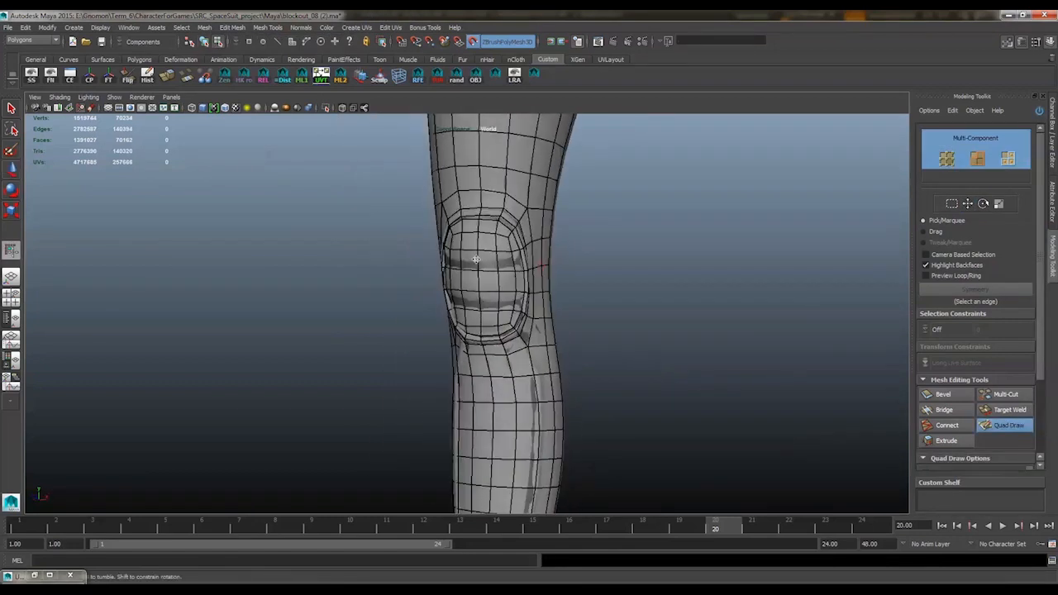
# Remove a second edge loop encircling the kneepad and return to Quad Draw
pyautogui.moveTo(472, 252)
pyautogui.keyDown('alt'); pyautogui.mouseDown()
pyautogui.moveTo(520, 215)
pyautogui.moveTo(578, 231)
pyautogui.moveTo(533, 221)
pyautogui.mouseUp(); pyautogui.keyUp('alt')
pyautogui.press('w')
pyautogui.doubleClick(477, 208)
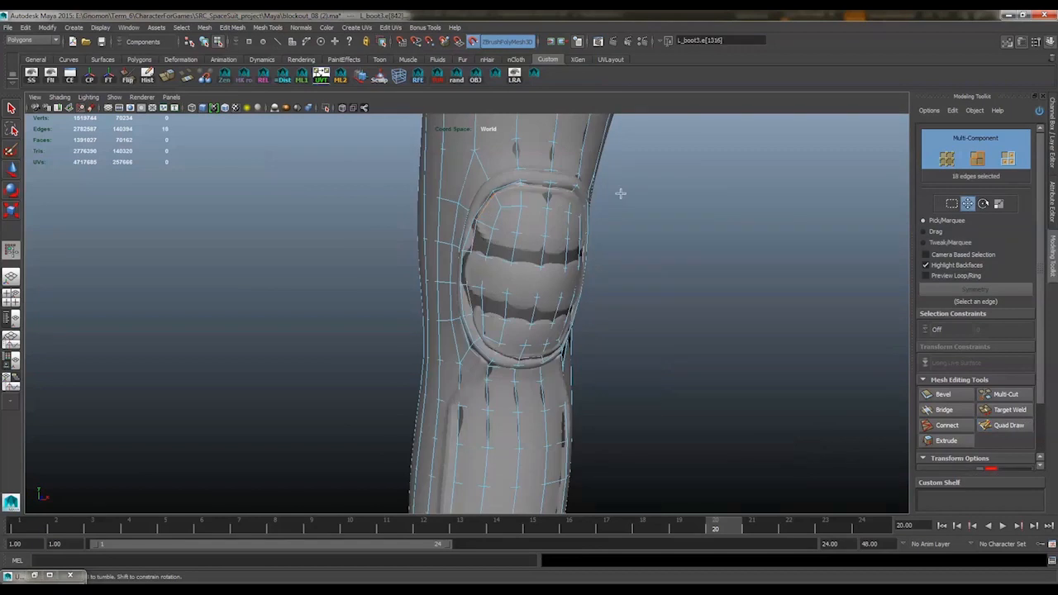
pyautogui.keyDown('ctrl'); pyautogui.moveTo(620, 193); pyautogui.dragTo(671, 218, button='right'); pyautogui.keyUp('ctrl')
pyautogui.keyDown('alt'); pyautogui.moveTo(597, 258); pyautogui.dragTo(510, 259); pyautogui.keyUp('alt')
pyautogui.moveTo(510, 259); pyautogui.dragTo(560, 241, button='right')
pyautogui.click(998, 426)
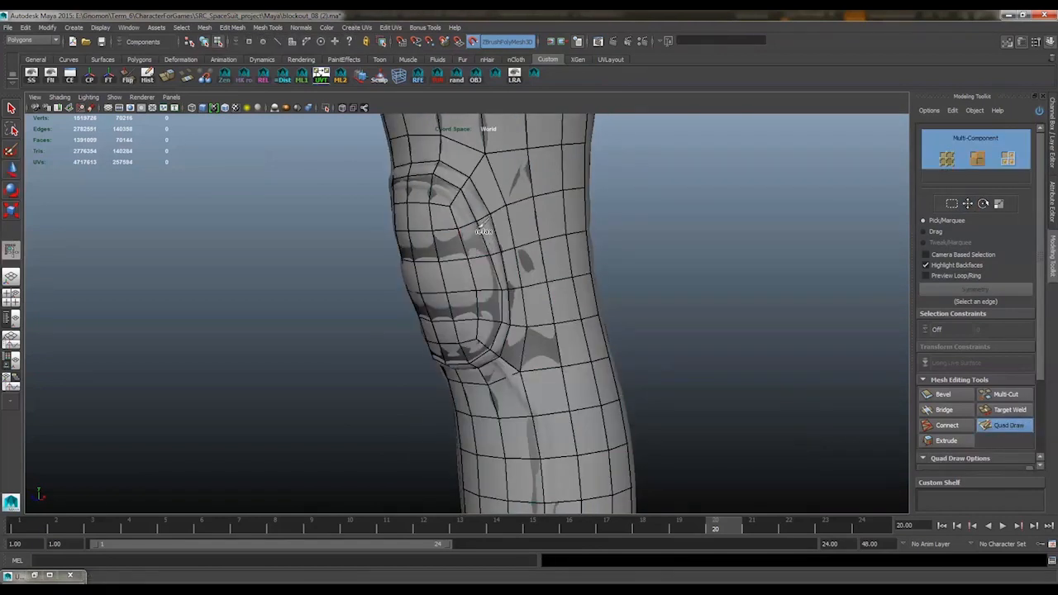
# Relax the topology around the kneepad from both sides so it follows the sculpted surface evenly
pyautogui.moveTo(496, 280)
pyautogui.keyDown('alt'); pyautogui.mouseDown()
pyautogui.moveTo(557, 259)
pyautogui.moveTo(531, 222)
pyautogui.moveTo(542, 219)
pyautogui.moveTo(520, 209)
pyautogui.mouseUp(); pyautogui.keyUp('alt')
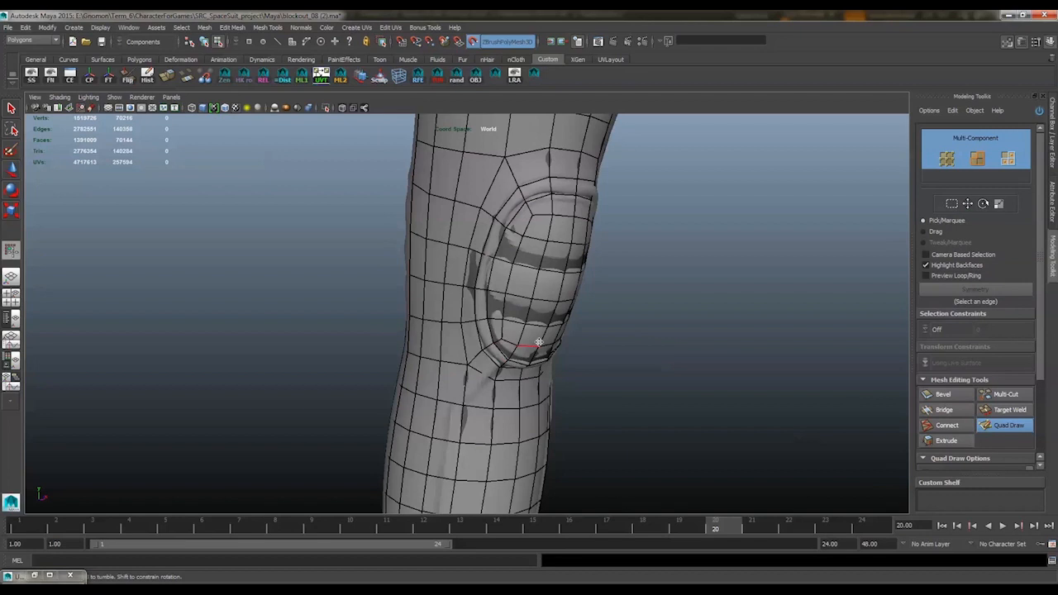
pyautogui.moveTo(537, 342)
pyautogui.keyDown('alt'); pyautogui.mouseDown()
pyautogui.moveTo(507, 338)
pyautogui.moveTo(595, 326)
pyautogui.moveTo(538, 309)
pyautogui.moveTo(504, 361)
pyautogui.moveTo(604, 311)
pyautogui.moveTo(488, 124)
pyautogui.moveTo(545, 157)
pyautogui.moveTo(548, 201)
pyautogui.moveTo(506, 216)
pyautogui.mouseUp(); pyautogui.keyUp('alt')
pyautogui.keyDown('alt'); pyautogui.moveTo(505, 216); pyautogui.dragTo(529, 314, button='right'); pyautogui.keyUp('alt')
pyautogui.keyDown('alt'); pyautogui.moveTo(529, 314); pyautogui.dragTo(545, 196, button='middle'); pyautogui.keyUp('alt')
pyautogui.keyDown('alt'); pyautogui.moveTo(546, 196); pyautogui.dragTo(585, 260); pyautogui.keyUp('alt')
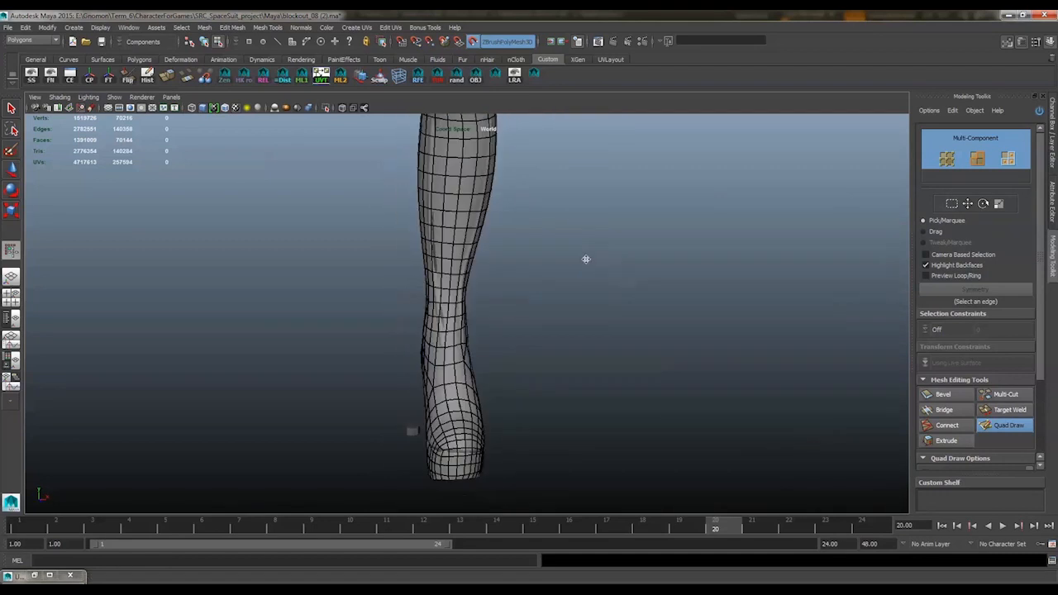
# Delete surplus horizontal edge loops across the thigh of the low-poly boot
pyautogui.press('w')
pyautogui.click(449, 378)
pyautogui.keyDown('alt'); pyautogui.moveTo(529, 124); pyautogui.dragTo(514, 251, button='middle'); pyautogui.keyUp('alt')
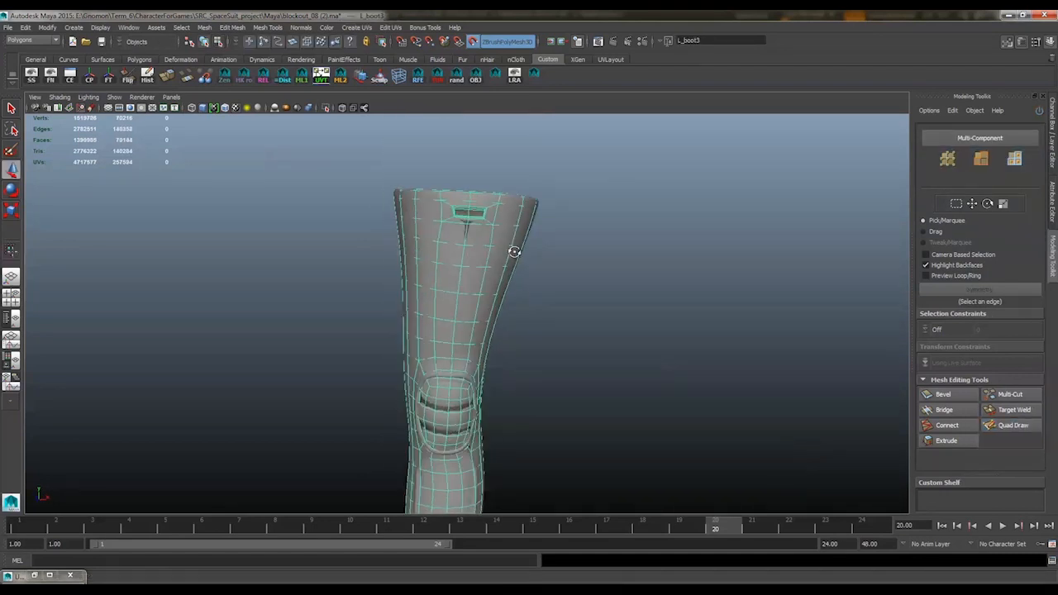
pyautogui.keyDown('alt'); pyautogui.moveTo(514, 251); pyautogui.dragTo(501, 241); pyautogui.keyUp('alt')
pyautogui.press('F10')
pyautogui.doubleClick(464, 223)
pyautogui.keyDown('shift'); pyautogui.moveTo(468, 314); pyautogui.dragTo(632, 276, button='right'); pyautogui.keyUp('shift')
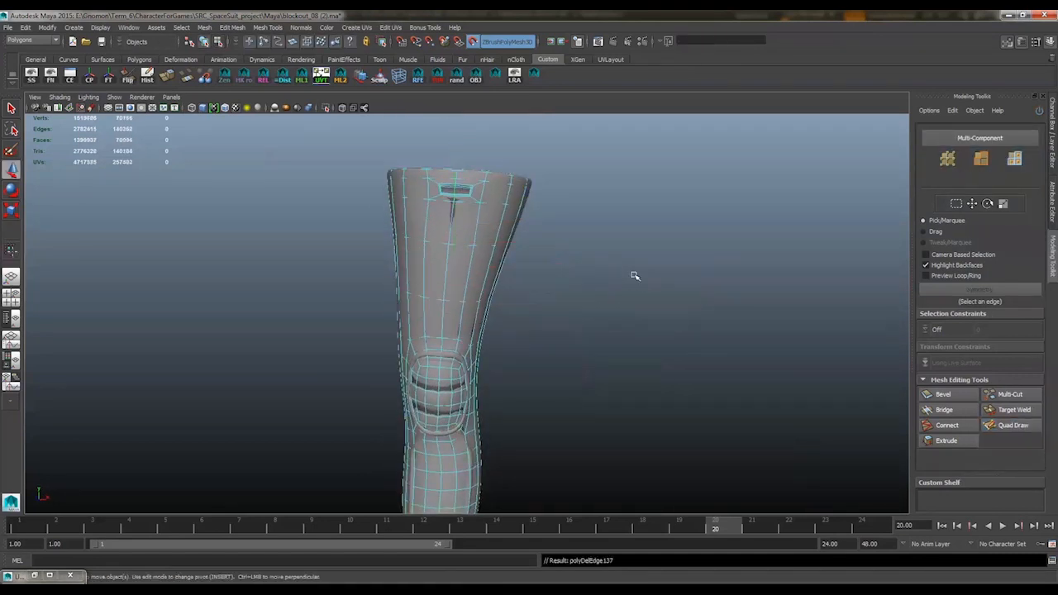
pyautogui.press('F8')
# Relax the thigh's topology with Quad Draw on the front, side and back to even out the wider rows
pyautogui.press('y')
pyautogui.moveTo(453, 269)
pyautogui.keyDown('alt'); pyautogui.mouseDown()
pyautogui.moveTo(428, 271)
pyautogui.moveTo(457, 288)
pyautogui.mouseUp(); pyautogui.keyUp('alt')
pyautogui.moveTo(586, 276)
pyautogui.keyDown('alt'); pyautogui.mouseDown()
pyautogui.moveTo(479, 264)
pyautogui.moveTo(541, 236)
pyautogui.moveTo(475, 252)
pyautogui.moveTo(462, 217)
pyautogui.moveTo(588, 290)
pyautogui.moveTo(430, 214)
pyautogui.moveTo(452, 247)
pyautogui.moveTo(531, 274)
pyautogui.moveTo(414, 224)
pyautogui.moveTo(496, 263)
pyautogui.moveTo(512, 228)
pyautogui.moveTo(536, 275)
pyautogui.moveTo(468, 261)
pyautogui.moveTo(585, 289)
pyautogui.mouseUp(); pyautogui.keyUp('alt')
pyautogui.keyDown('alt'); pyautogui.moveTo(495, 293); pyautogui.dragTo(444, 313); pyautogui.keyUp('alt')
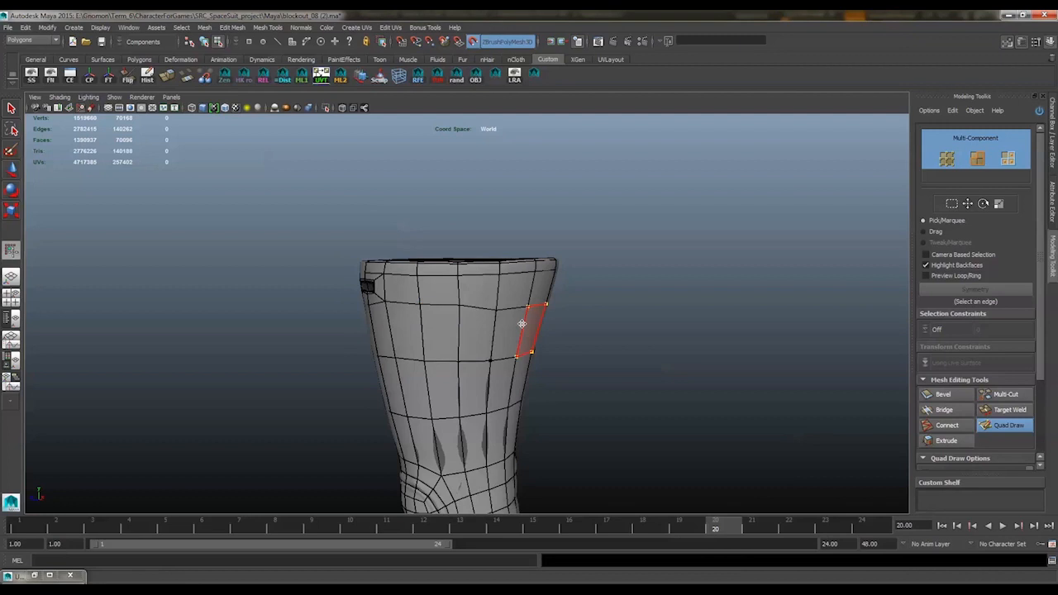
pyautogui.keyDown('alt'); pyautogui.moveTo(521, 323); pyautogui.dragTo(467, 305); pyautogui.keyUp('alt')
pyautogui.keyDown('alt'); pyautogui.moveTo(541, 291); pyautogui.dragTo(515, 305); pyautogui.keyUp('alt')
pyautogui.keyDown('alt'); pyautogui.moveTo(514, 305); pyautogui.dragTo(523, 215, button='middle'); pyautogui.keyUp('alt')
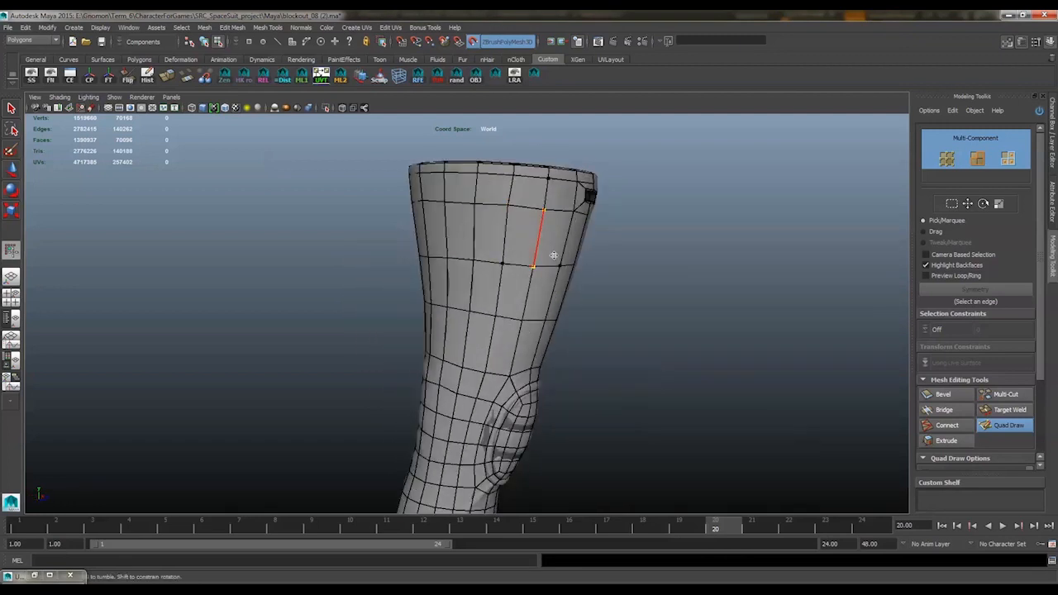
pyautogui.moveTo(494, 261); pyautogui.dragTo(494, 238, button='right')
# Select the horizontal edge loop around the mid-thigh and slide it to space the rows more evenly
pyautogui.press('w')
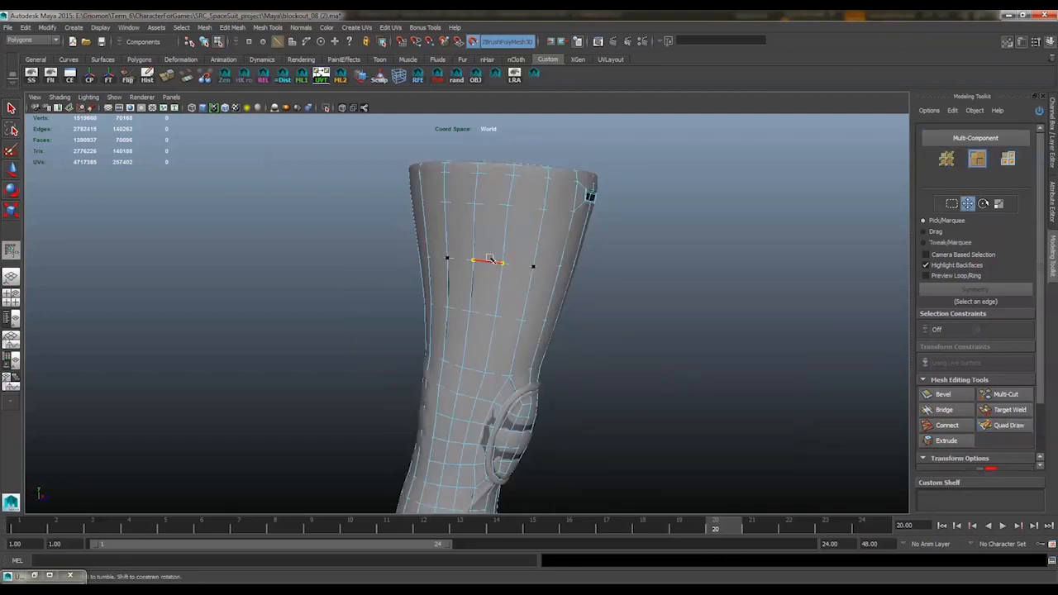
pyautogui.doubleClick(489, 261)
pyautogui.keyDown('shift'); pyautogui.moveTo(602, 248); pyautogui.dragTo(603, 322, button='right'); pyautogui.keyUp('shift')
pyautogui.moveTo(611, 272)
pyautogui.keyDown('alt'); pyautogui.mouseDown()
pyautogui.moveTo(535, 271)
pyautogui.moveTo(547, 271)
pyautogui.mouseUp(); pyautogui.keyUp('alt')
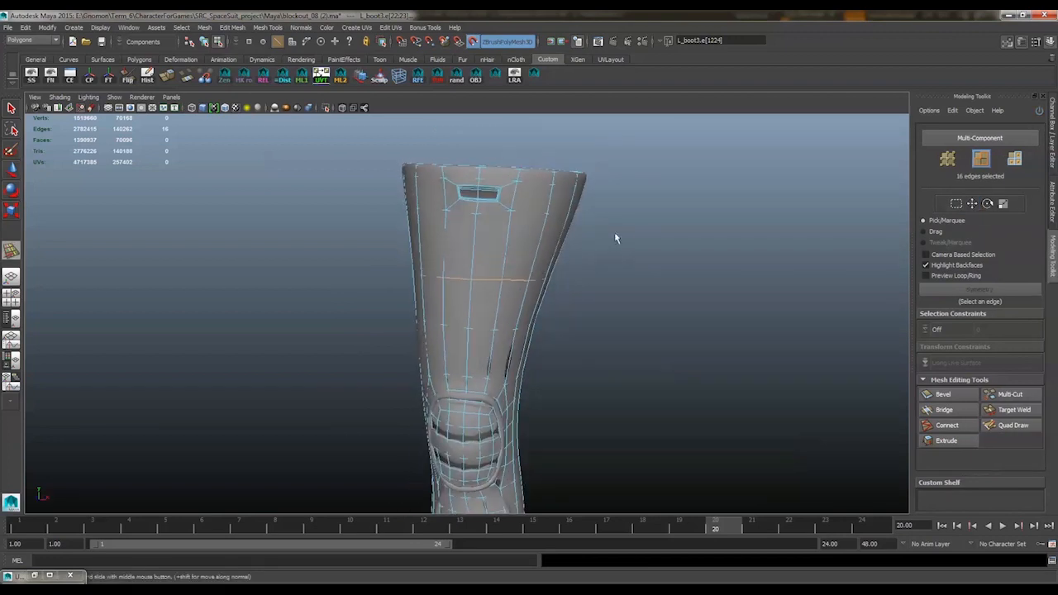
pyautogui.moveTo(587, 248); pyautogui.dragTo(599, 235, button='right')
# Resume Quad Draw and relax the faces around the thigh below the boot's upper opening
pyautogui.click(1008, 426)
pyautogui.keyDown('alt'); pyautogui.moveTo(615, 335); pyautogui.dragTo(621, 252, button='middle'); pyautogui.keyUp('alt')
pyautogui.keyDown('alt'); pyautogui.moveTo(621, 252); pyautogui.dragTo(578, 253, button='right'); pyautogui.keyUp('alt')
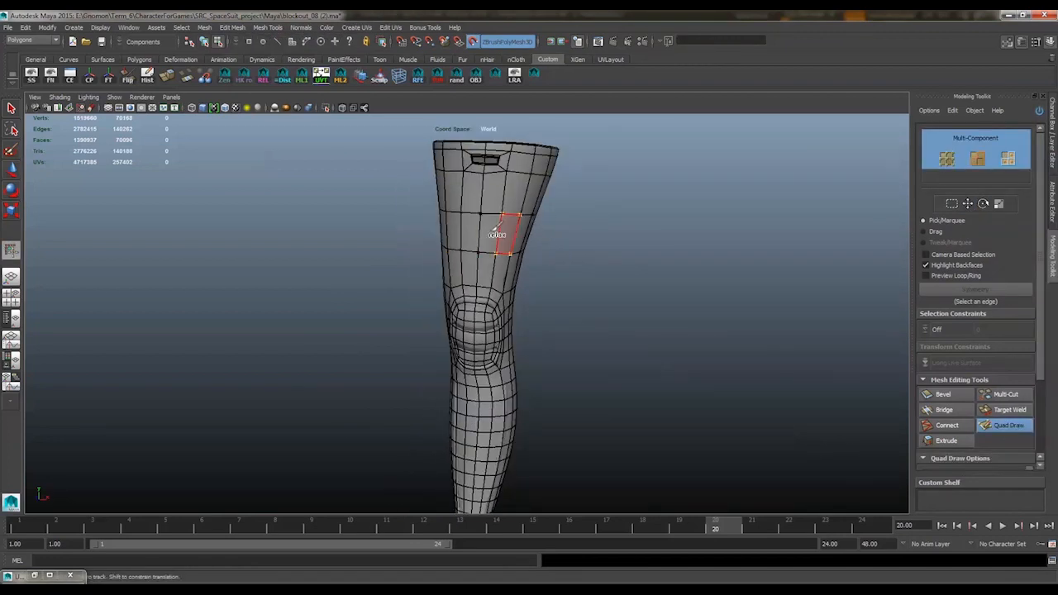
pyautogui.keyDown('alt'); pyautogui.moveTo(501, 232); pyautogui.dragTo(470, 230); pyautogui.keyUp('alt')
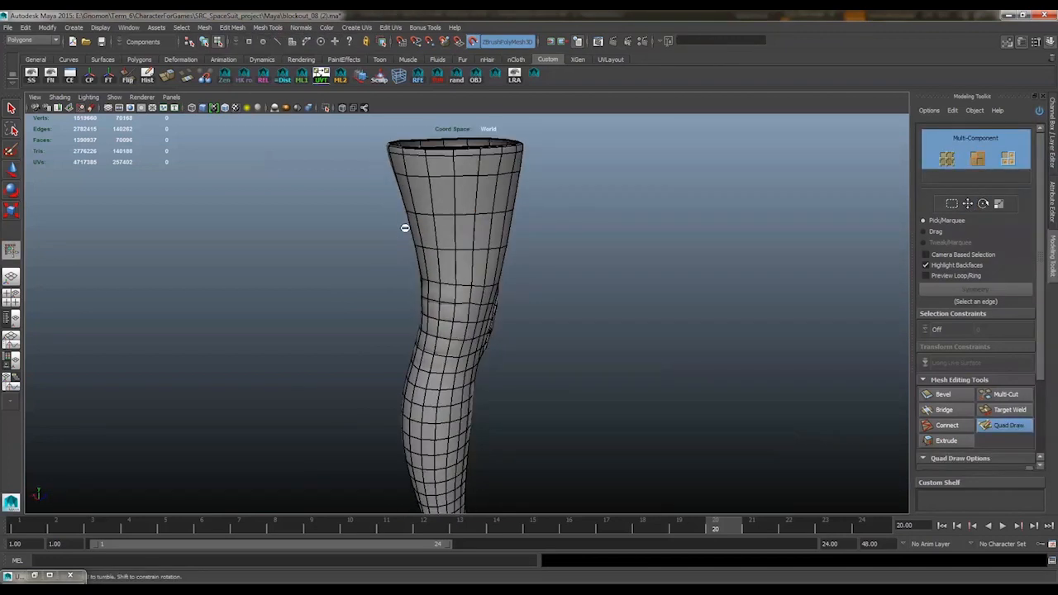
pyautogui.moveTo(535, 219)
pyautogui.keyDown('alt'); pyautogui.mouseDown()
pyautogui.moveTo(485, 229)
pyautogui.moveTo(479, 220)
pyautogui.moveTo(542, 173)
pyautogui.moveTo(433, 272)
pyautogui.moveTo(397, 290)
pyautogui.moveTo(567, 279)
pyautogui.moveTo(470, 305)
pyautogui.moveTo(592, 225)
pyautogui.moveTo(557, 187)
pyautogui.mouseUp(); pyautogui.keyUp('alt')
# Select alternating horizontal edge loops from below the kneepad to the ankle and delete them
pyautogui.press('w')
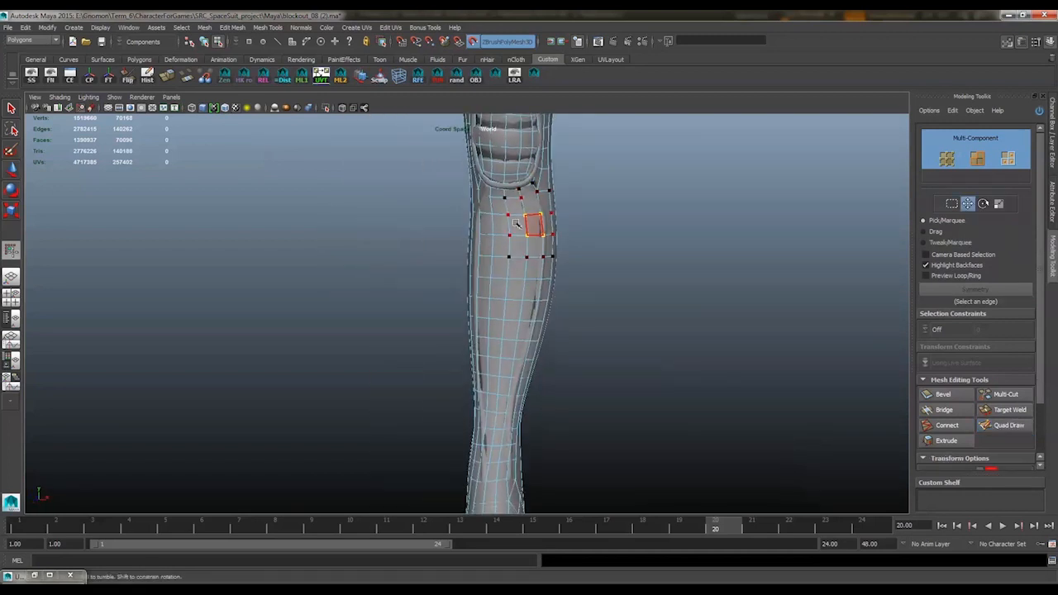
pyautogui.press('F10')
pyautogui.doubleClick(523, 216)
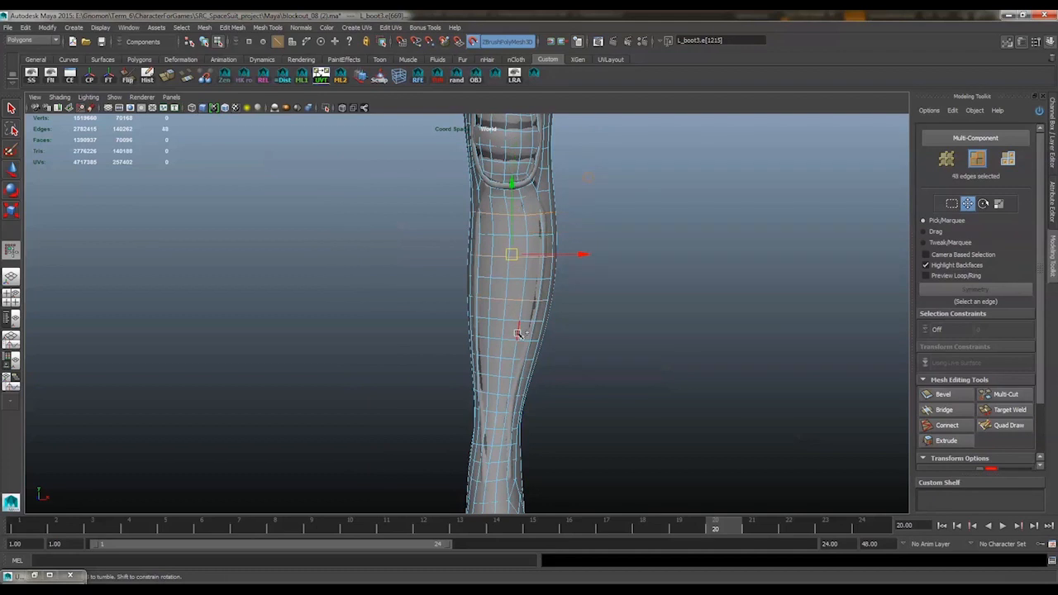
pyautogui.keyDown('alt'); pyautogui.moveTo(521, 407); pyautogui.dragTo(496, 273, button='middle'); pyautogui.keyUp('alt')
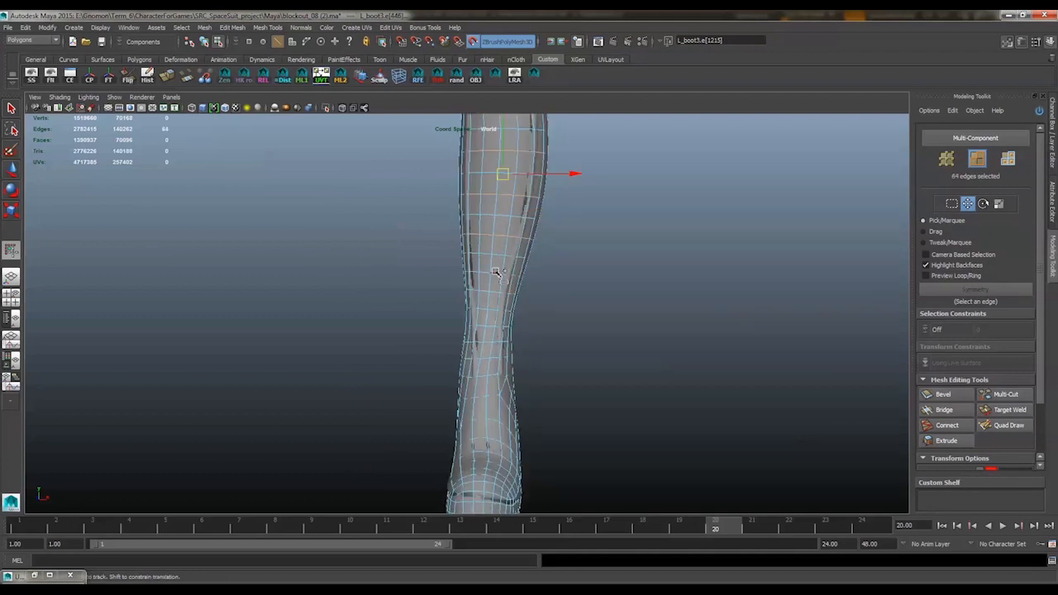
pyautogui.keyDown('shift'); pyautogui.doubleClick(488, 342); pyautogui.keyUp('shift')
pyautogui.keyDown('alt'); pyautogui.moveTo(489, 341); pyautogui.dragTo(438, 306); pyautogui.keyUp('alt')
pyautogui.keyDown('ctrl'); pyautogui.moveTo(569, 259); pyautogui.dragTo(640, 265, button='right'); pyautogui.keyUp('ctrl')
pyautogui.keyDown('alt'); pyautogui.moveTo(609, 220); pyautogui.dragTo(603, 247); pyautogui.keyUp('alt')
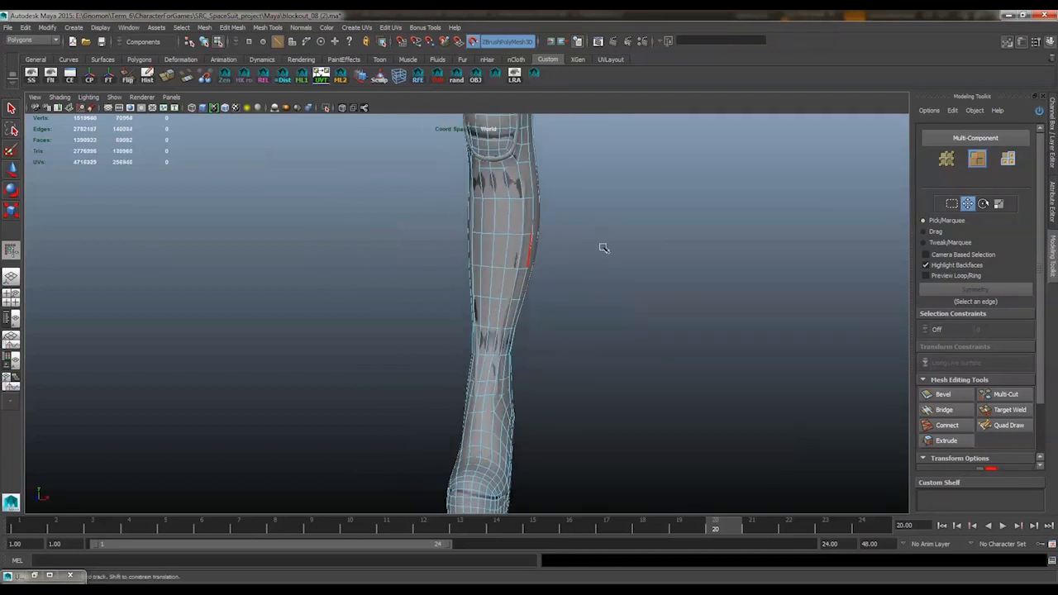
# Relax the thinned-out shin topology with Quad Draw and select the horizontal edge loop around the ankle
pyautogui.press('y')
pyautogui.keyDown('alt'); pyautogui.moveTo(490, 266); pyautogui.dragTo(603, 201); pyautogui.keyUp('alt')
pyautogui.keyDown('alt'); pyautogui.moveTo(484, 196); pyautogui.dragTo(656, 248); pyautogui.keyUp('alt')
pyautogui.press('w')
pyautogui.doubleClick(458, 312)
pyautogui.moveTo(460, 311)
pyautogui.keyDown('alt'); pyautogui.mouseDown()
pyautogui.moveTo(645, 286)
pyautogui.moveTo(568, 274)
pyautogui.mouseUp(); pyautogui.keyUp('alt')
pyautogui.keyDown('shift'); pyautogui.moveTo(568, 274); pyautogui.dragTo(560, 352, button='right'); pyautogui.keyUp('shift')
pyautogui.keyDown('alt'); pyautogui.moveTo(559, 352); pyautogui.dragTo(663, 250); pyautogui.keyUp('alt')
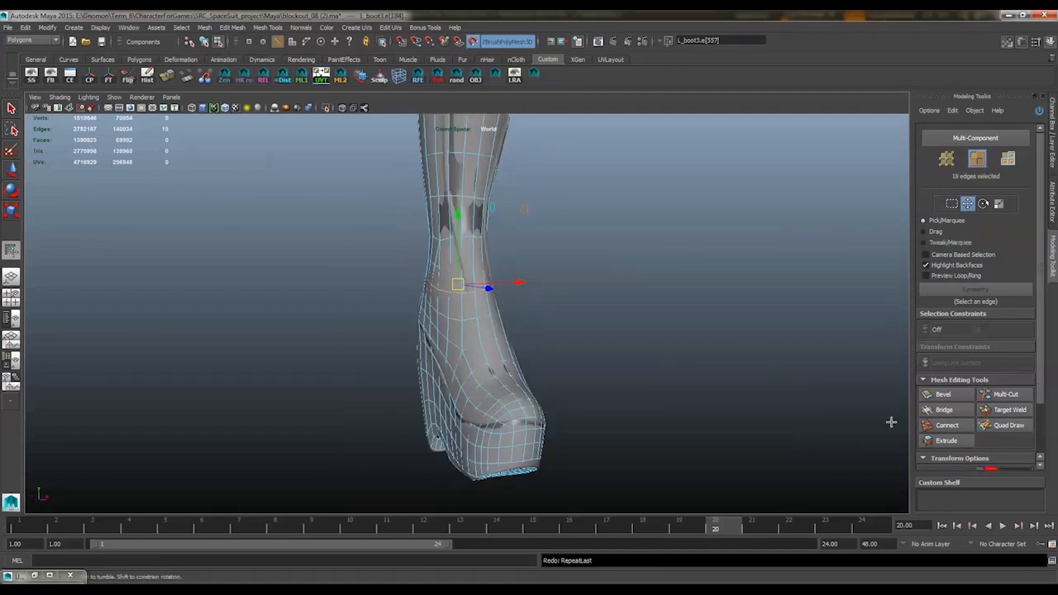
# Relax the boot's topology around the ankle, instep, toe and both sides of the foot with Quad Draw
pyautogui.click(1008, 424)
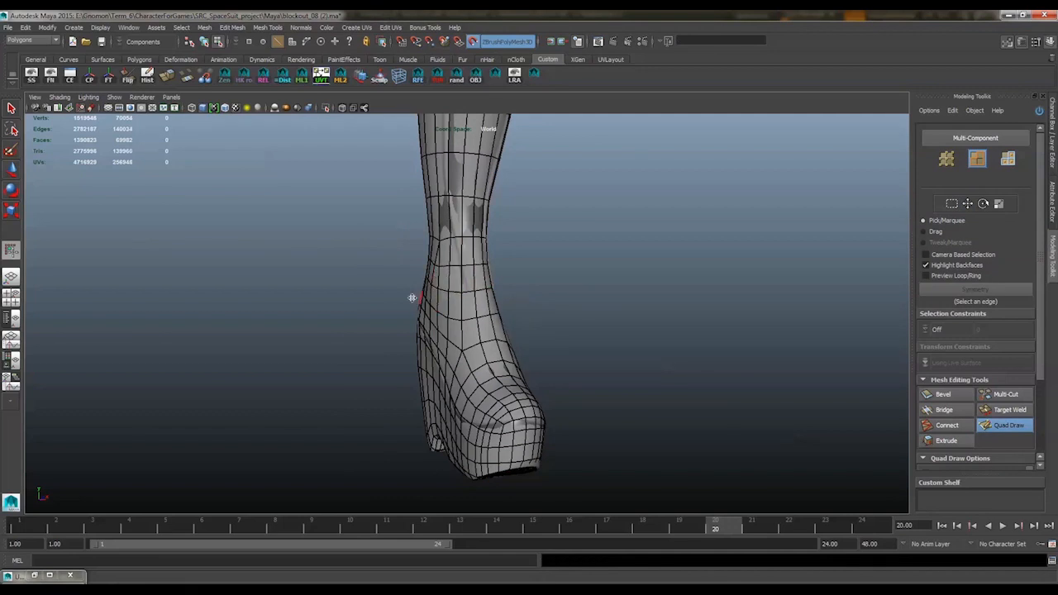
pyautogui.keyDown('alt'); pyautogui.moveTo(412, 297); pyautogui.dragTo(520, 296); pyautogui.keyUp('alt')
pyautogui.keyDown('alt'); pyautogui.moveTo(454, 365); pyautogui.dragTo(435, 368, button='middle'); pyautogui.keyUp('alt')
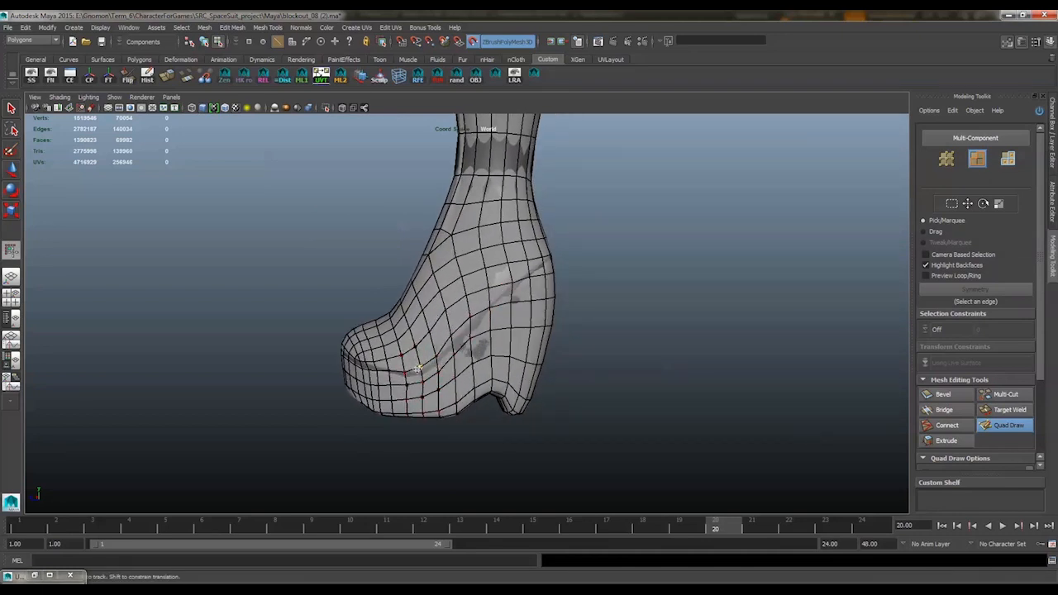
pyautogui.keyDown('alt'); pyautogui.moveTo(492, 309); pyautogui.dragTo(545, 317); pyautogui.keyUp('alt')
pyautogui.keyDown('alt'); pyautogui.moveTo(609, 314); pyautogui.dragTo(446, 313); pyautogui.keyUp('alt')
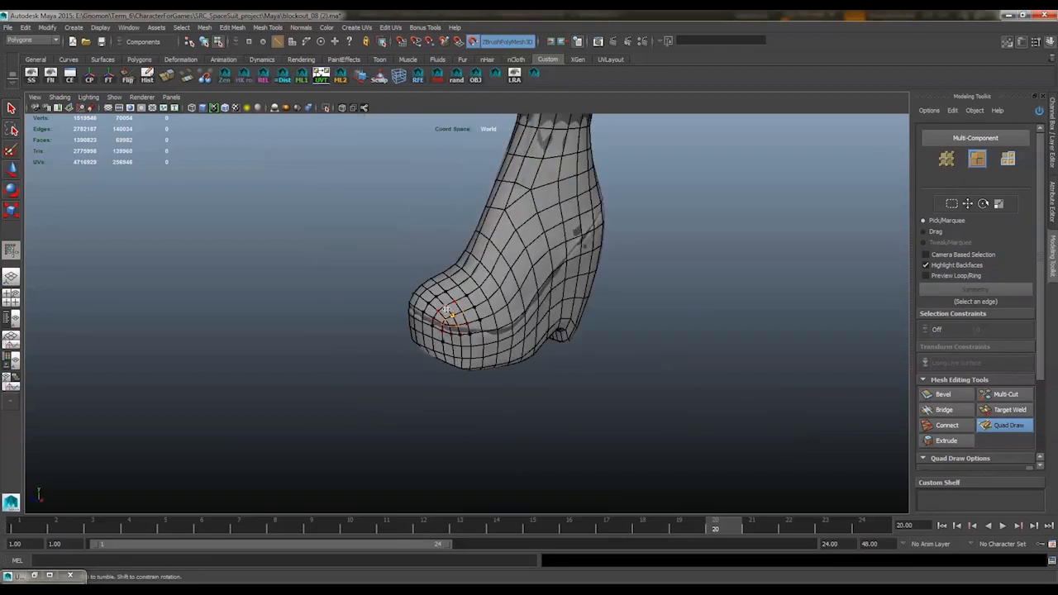
pyautogui.keyDown('alt'); pyautogui.moveTo(608, 323); pyautogui.dragTo(463, 317); pyautogui.keyUp('alt')
pyautogui.keyDown('alt'); pyautogui.moveTo(599, 278); pyautogui.dragTo(404, 289); pyautogui.keyUp('alt')
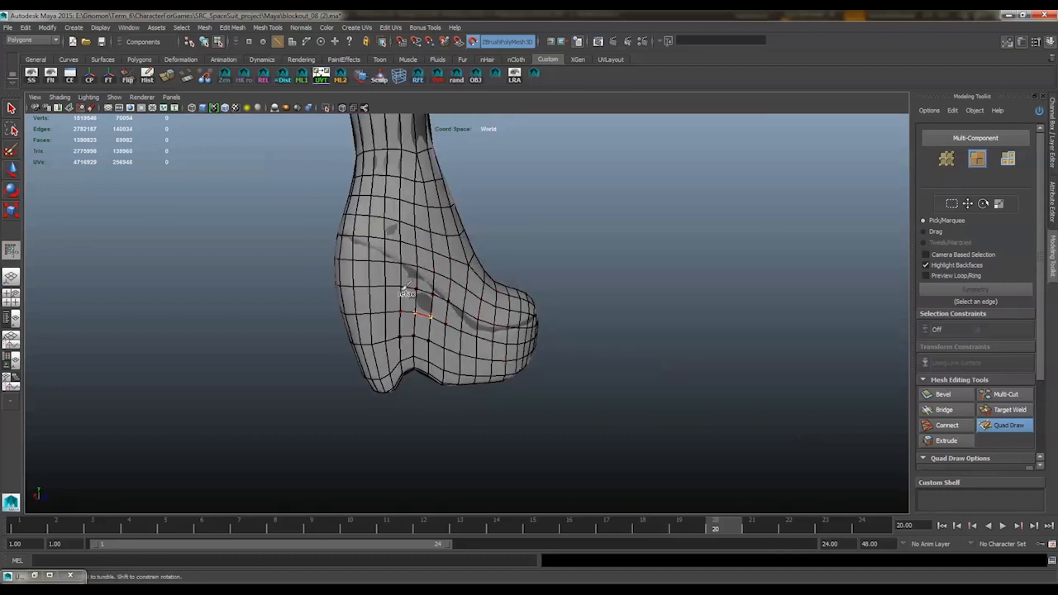
pyautogui.moveTo(556, 316)
pyautogui.keyDown('alt'); pyautogui.mouseDown()
pyautogui.moveTo(394, 325)
pyautogui.moveTo(321, 312)
pyautogui.mouseUp(); pyautogui.keyUp('alt')
# Delete an edge loop from the boot's foot and inspect the loop selection across the sole
pyautogui.press('w')
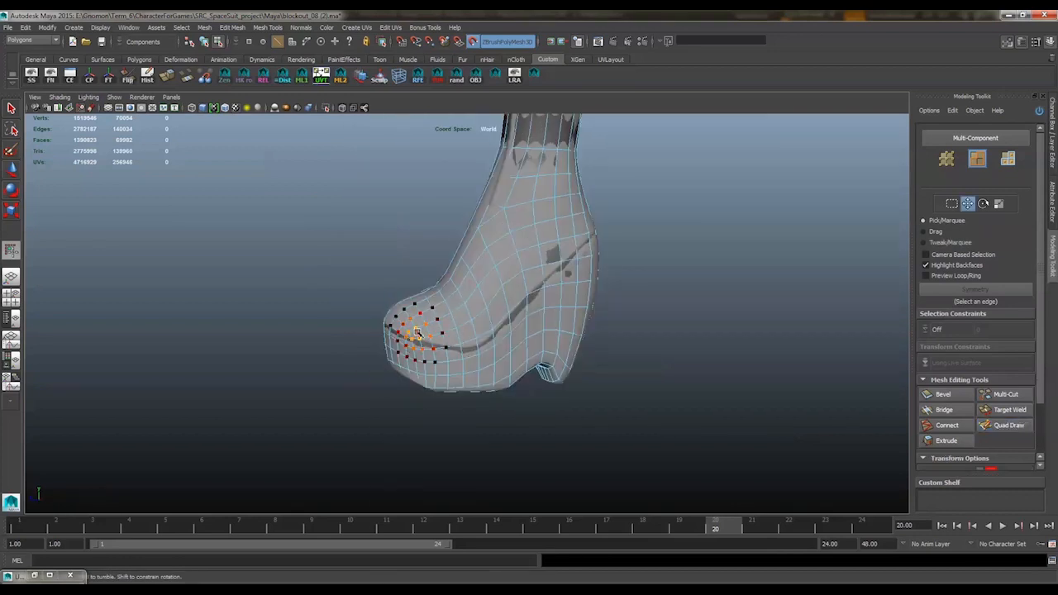
pyautogui.doubleClick(417, 335)
pyautogui.keyDown('ctrl'); pyautogui.moveTo(379, 381); pyautogui.dragTo(488, 393, button='right'); pyautogui.keyUp('ctrl')
pyautogui.doubleClick(420, 364)
pyautogui.keyDown('shift'); pyautogui.moveTo(366, 405); pyautogui.dragTo(365, 490, button='right'); pyautogui.keyUp('shift')
pyautogui.keyDown('alt'); pyautogui.moveTo(464, 322); pyautogui.dragTo(430, 320); pyautogui.keyUp('alt')
pyautogui.keyDown('alt'); pyautogui.moveTo(456, 437); pyautogui.dragTo(499, 309); pyautogui.keyUp('alt')
pyautogui.doubleClick(500, 309)
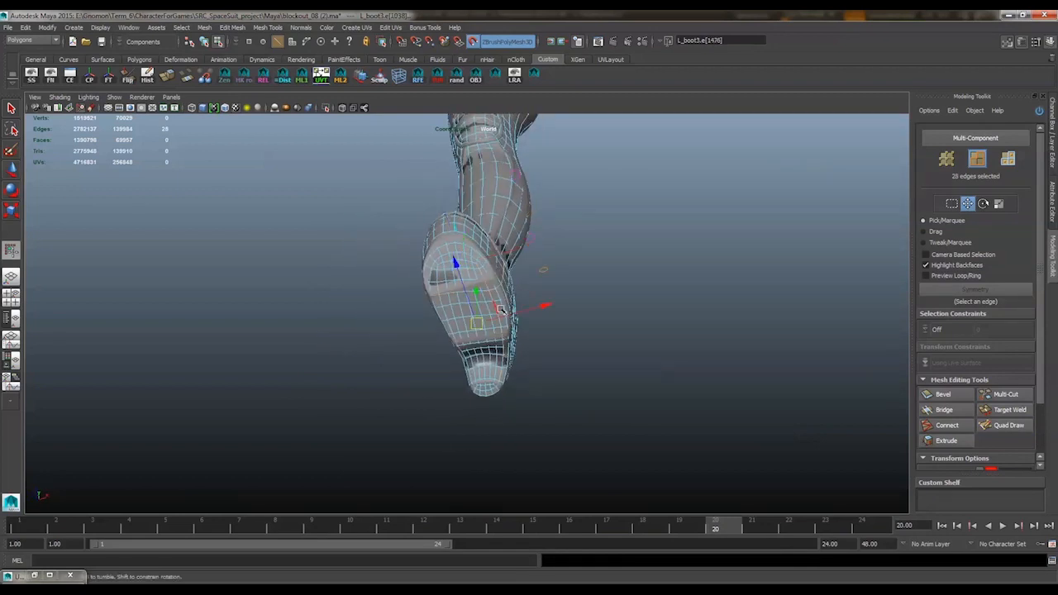
pyautogui.hotkey('ctrl', 'z')
# Isolate the low-poly boot in the viewport to expose the sole's wireframe
pyautogui.scroll(1, 524, 312)
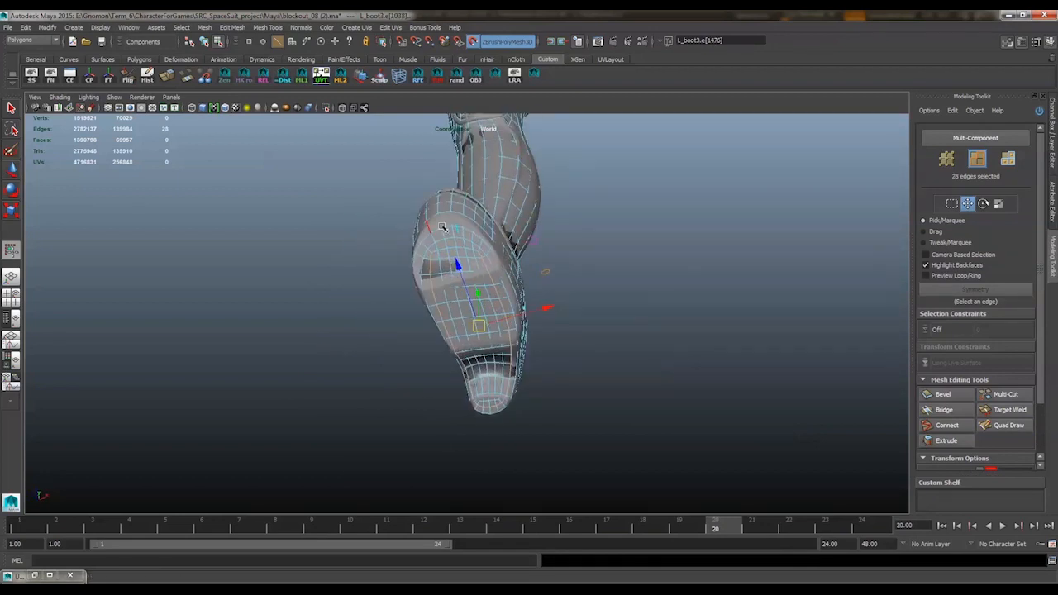
pyautogui.scroll(1, 446, 229)
pyautogui.press('F8')
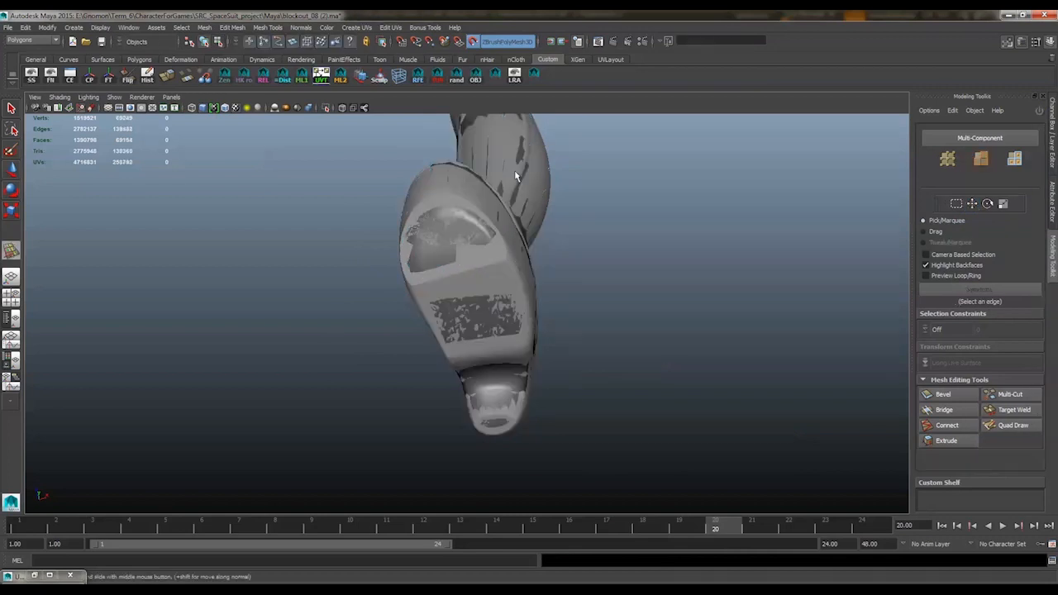
pyautogui.click(517, 173)
pyautogui.click(329, 108)
pyautogui.keyDown('alt'); pyautogui.moveTo(495, 285); pyautogui.dragTo(442, 224); pyautogui.keyUp('alt')
pyautogui.moveTo(438, 232); pyautogui.dragTo(433, 213, button='right')
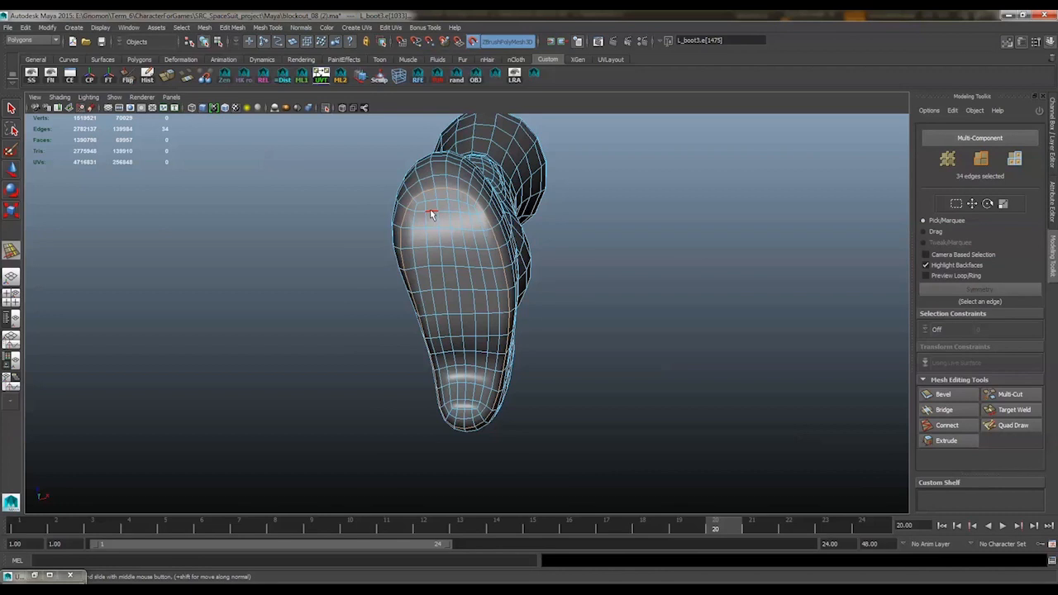
# Collapse the crosswise edges of two inner lengthwise strips on the sole, from below the toe to the arch
pyautogui.keyDown('shift'); pyautogui.moveTo(431, 222); pyautogui.dragTo(459, 208, button='right'); pyautogui.keyUp('shift')
pyautogui.click(435, 248)
pyautogui.press('g')
pyautogui.click(438, 268)
pyautogui.press('g')
pyautogui.click(442, 291)
pyautogui.press('g')
pyautogui.click(444, 316)
pyautogui.press('g')
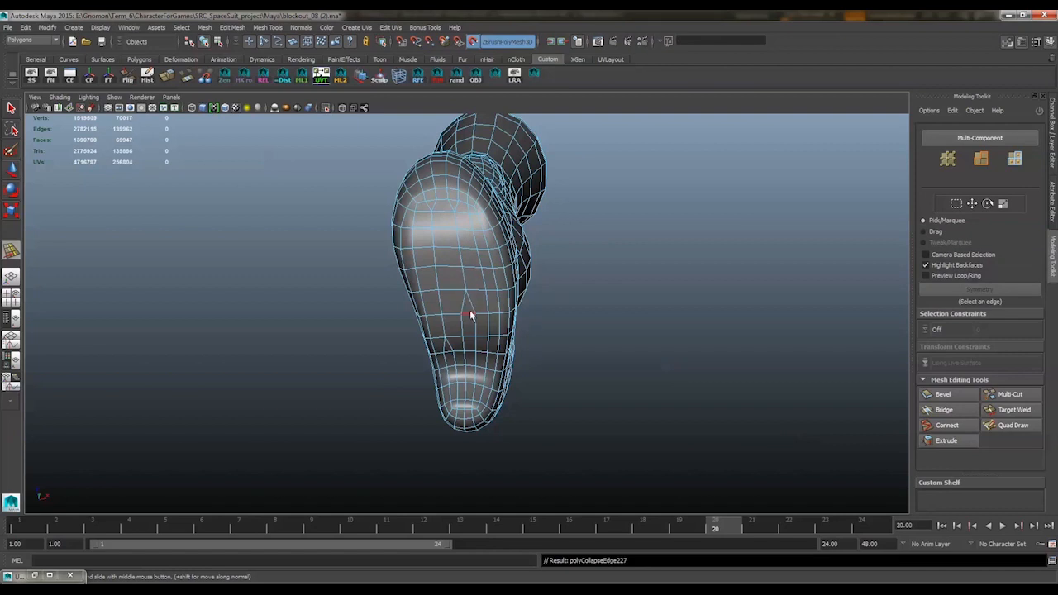
pyautogui.keyDown('alt'); pyautogui.moveTo(499, 228); pyautogui.dragTo(502, 250); pyautogui.keyUp('alt')
pyautogui.click(466, 265)
pyautogui.press('g')
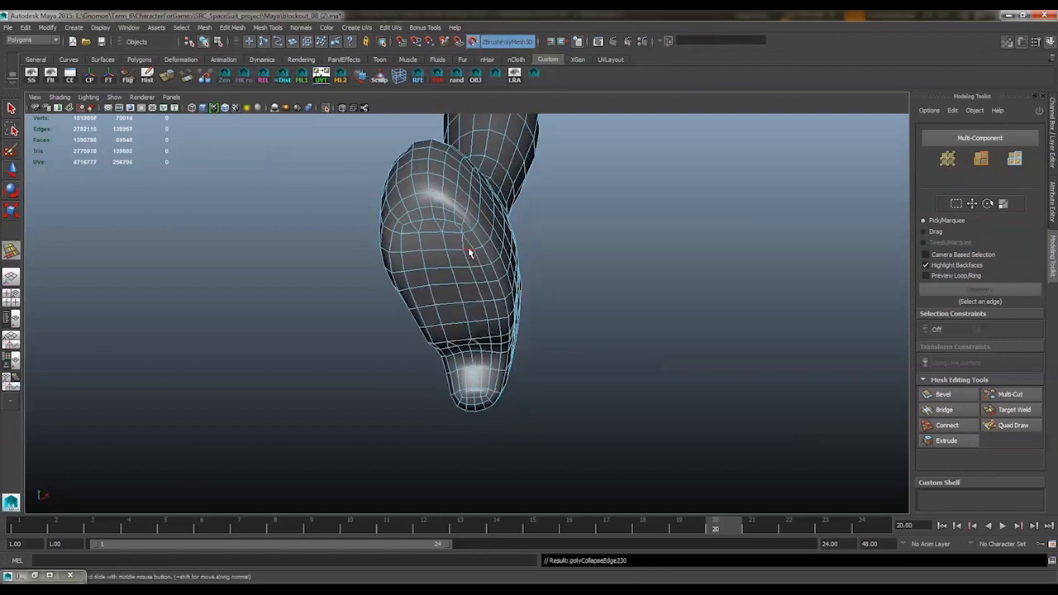
# Collapse the crosswise edges of the lengthwise strip nearer the sole's side, down to the heel arch
pyautogui.keyDown('alt'); pyautogui.moveTo(542, 269); pyautogui.dragTo(555, 288); pyautogui.keyUp('alt')
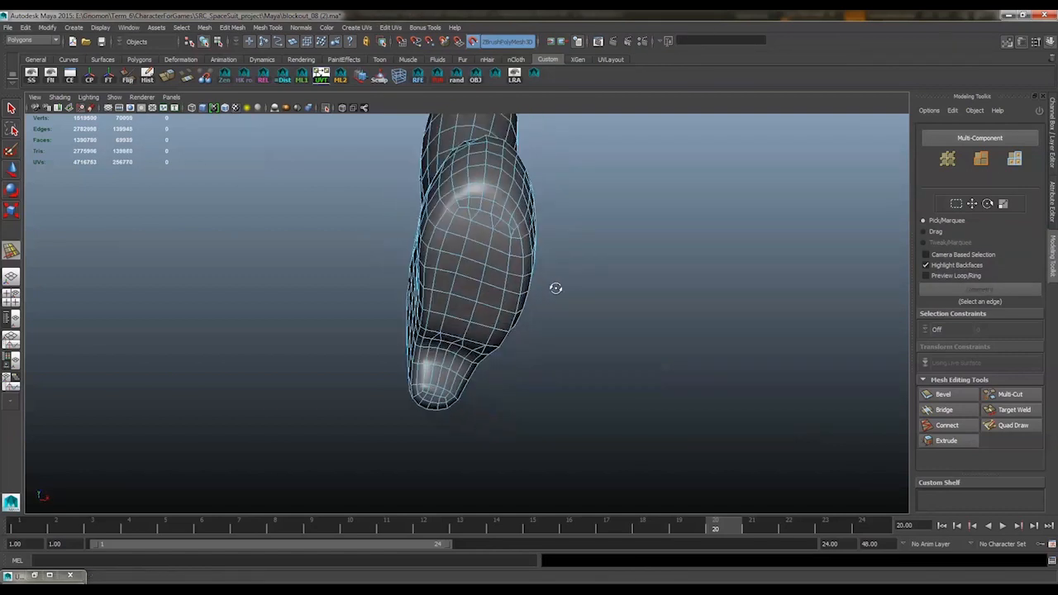
pyautogui.click(449, 225)
pyautogui.press('g')
pyautogui.click(438, 230)
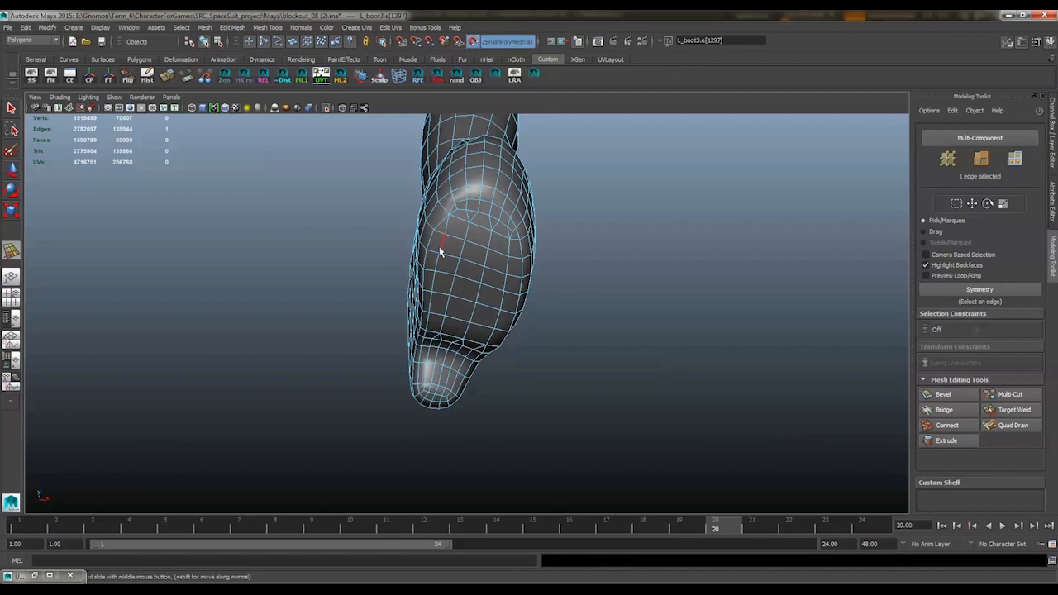
pyautogui.press('g')
pyautogui.click(428, 315)
pyautogui.press('g')
pyautogui.click(425, 334)
pyautogui.press('g')
pyautogui.keyDown('alt'); pyautogui.moveTo(426, 332); pyautogui.dragTo(489, 319); pyautogui.keyUp('alt')
# Collapse the crosswise edges beside the sole's middle line at the ball of the foot
pyautogui.click(511, 254)
pyautogui.press('g')
pyautogui.keyDown('alt'); pyautogui.moveTo(502, 253); pyautogui.dragTo(423, 261); pyautogui.keyUp('alt')
pyautogui.press('g')
pyautogui.click(409, 264)
pyautogui.press('g')
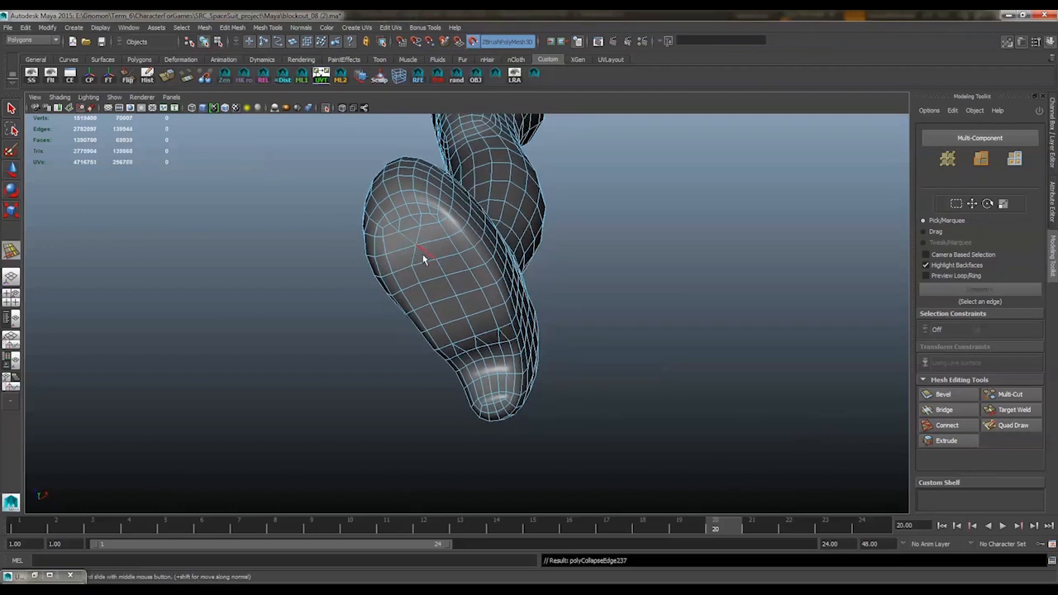
# Continue collapsing that strip's crosswise edges to the arch, plus a short edge at the toe end
pyautogui.click(430, 284)
pyautogui.click(439, 300)
pyautogui.press('g')
pyautogui.click(467, 342)
pyautogui.press('g')
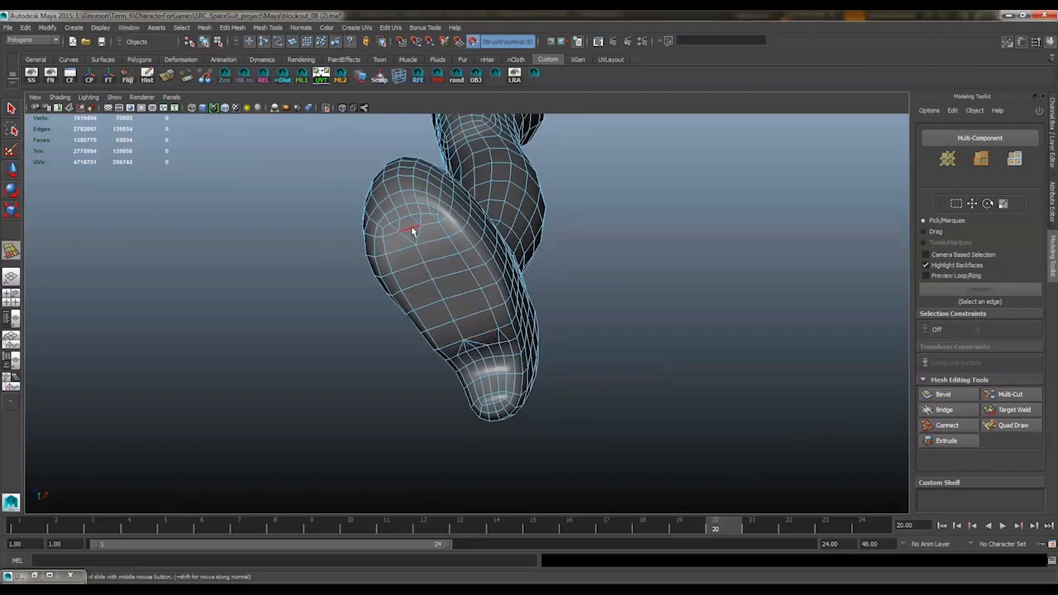
pyautogui.click(411, 227)
pyautogui.press('g')
# Collapse the edges between the sole's two remaining middle lines from the toe fan to the arch
pyautogui.keyDown('alt'); pyautogui.moveTo(522, 284); pyautogui.dragTo(427, 315); pyautogui.keyUp('alt')
pyautogui.press('g')
pyautogui.click(378, 326)
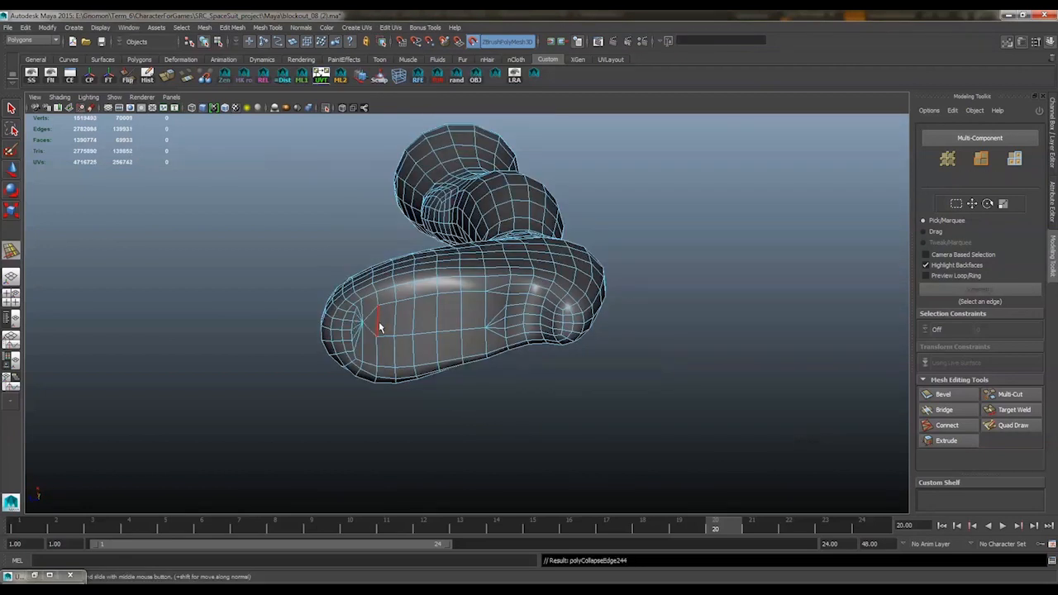
pyautogui.click(437, 319)
pyautogui.press('g')
pyautogui.click(461, 314)
pyautogui.press('g')
pyautogui.click(485, 311)
pyautogui.press('g')
pyautogui.keyDown('alt'); pyautogui.moveTo(486, 311); pyautogui.dragTo(495, 295); pyautogui.keyUp('alt')
# Collapse the crosswise edges around the arch to carry the sole's single middle line toward the heel
pyautogui.keyDown('alt'); pyautogui.moveTo(630, 218); pyautogui.dragTo(496, 285); pyautogui.keyUp('alt')
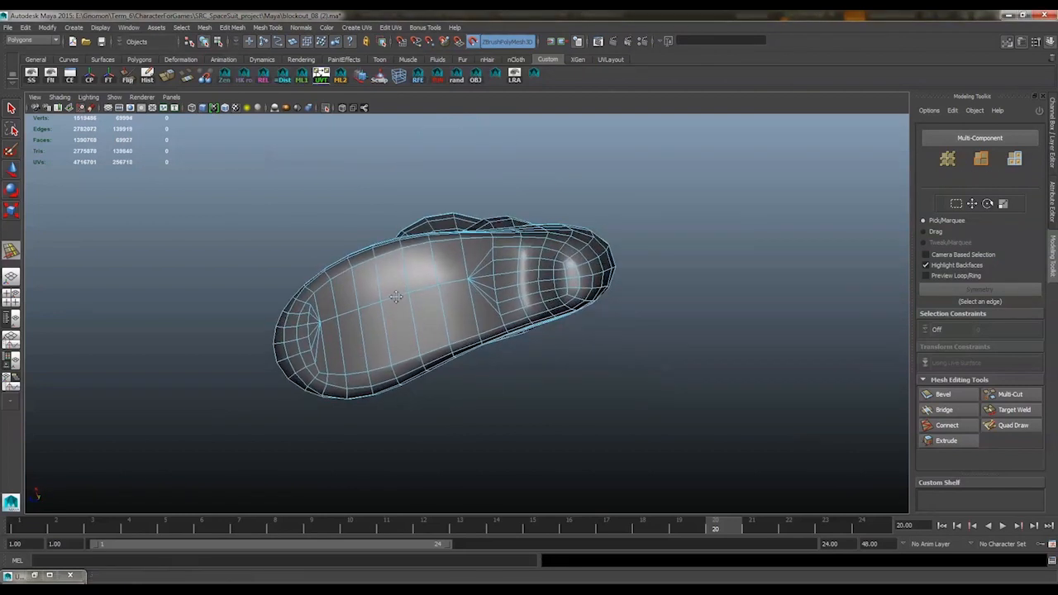
pyautogui.click(512, 273)
pyautogui.press('g')
pyautogui.click(518, 275)
pyautogui.press('g')
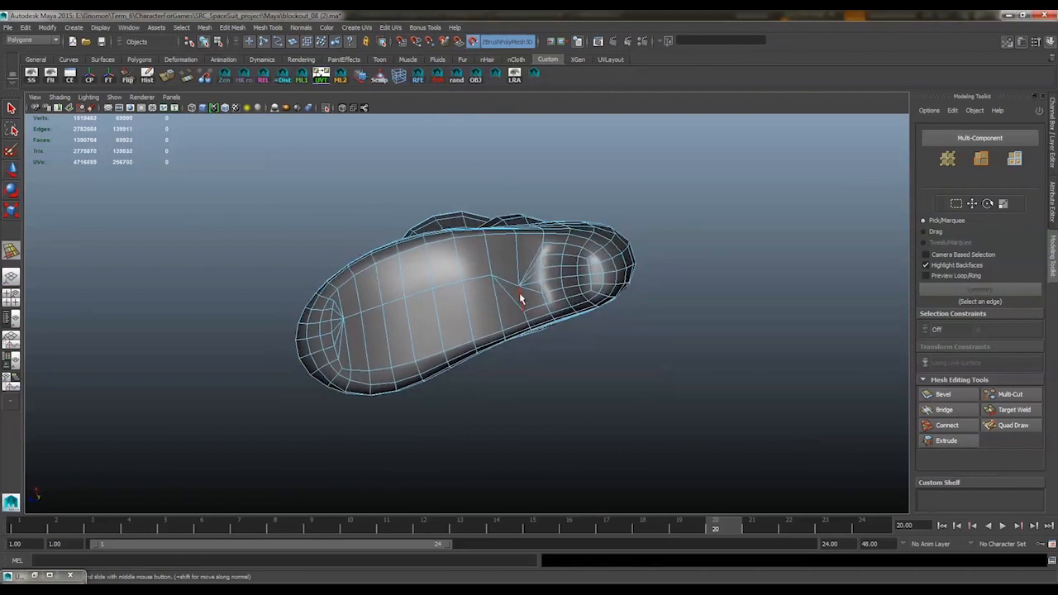
pyautogui.click(546, 267)
pyautogui.press('g')
pyautogui.click(547, 271)
pyautogui.press('g')
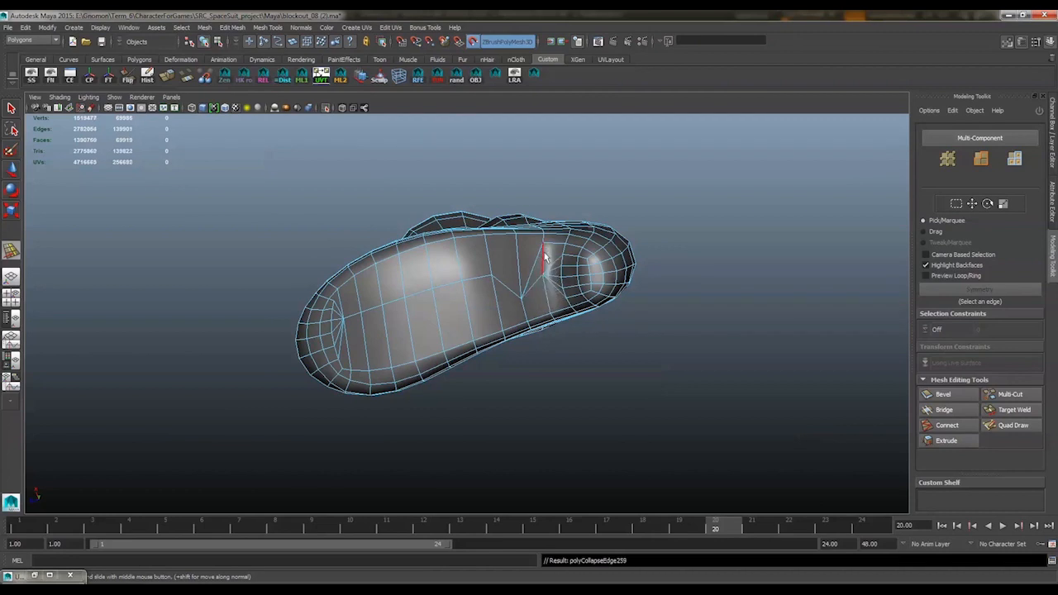
# Move the middle-line vertices around the heel arch to smooth the kink in the line
pyautogui.keyDown('alt'); pyautogui.moveTo(567, 271); pyautogui.dragTo(563, 181); pyautogui.keyUp('alt')
pyautogui.click(516, 284)
pyautogui.press('w')
pyautogui.click(529, 239)
pyautogui.scroll(2, 568, 232)
pyautogui.moveTo(493, 279); pyautogui.dragTo(494, 240)
pyautogui.click(497, 260)
pyautogui.click(498, 240)
pyautogui.scroll(-4, 494, 239)
pyautogui.keyDown('alt'); pyautogui.moveTo(495, 202); pyautogui.dragTo(503, 260, button='middle'); pyautogui.keyUp('alt')
pyautogui.scroll(3, 500, 248)
# Reposition the toe fan's hub and the middle-line vertices along the sole to even out the line
pyautogui.click(476, 187)
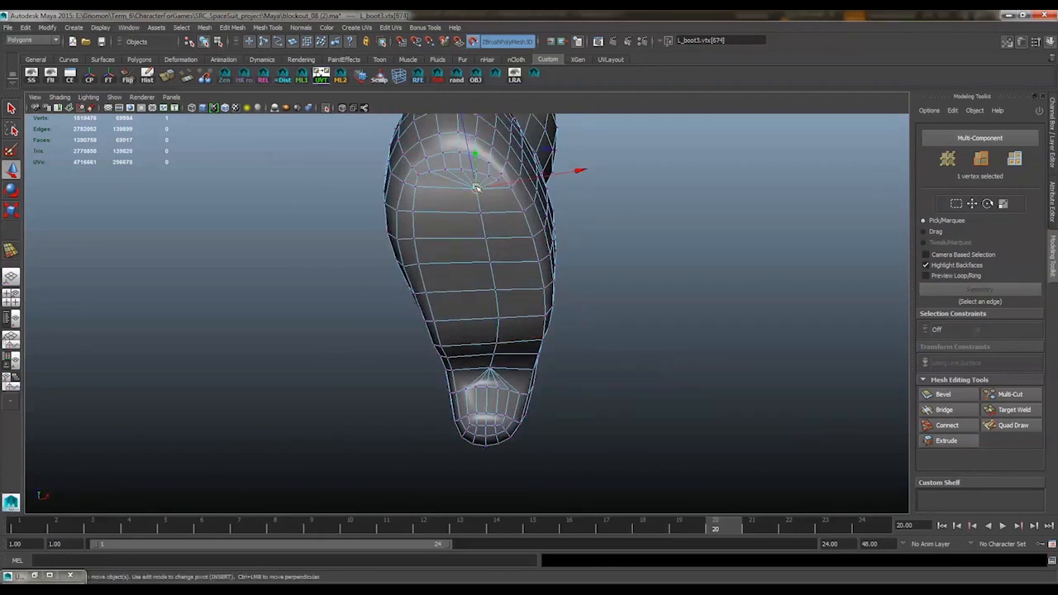
pyautogui.moveTo(476, 187); pyautogui.dragTo(455, 187)
pyautogui.keyDown('alt'); pyautogui.moveTo(495, 212); pyautogui.dragTo(525, 214, button='middle'); pyautogui.keyUp('alt')
pyautogui.click(512, 205)
pyautogui.keyDown('alt'); pyautogui.moveTo(526, 214); pyautogui.dragTo(522, 316); pyautogui.keyUp('alt')
pyautogui.click(517, 231)
pyautogui.click(521, 255)
pyautogui.click(526, 287)
pyautogui.click(529, 316)
pyautogui.keyDown('alt'); pyautogui.moveTo(522, 316); pyautogui.dragTo(522, 336); pyautogui.keyUp('alt')
# Try to merge vertices beside the toe fan on the sole
pyautogui.keyDown('alt'); pyautogui.moveTo(486, 152); pyautogui.dragTo(486, 169); pyautogui.keyUp('alt')
pyautogui.click(446, 235)
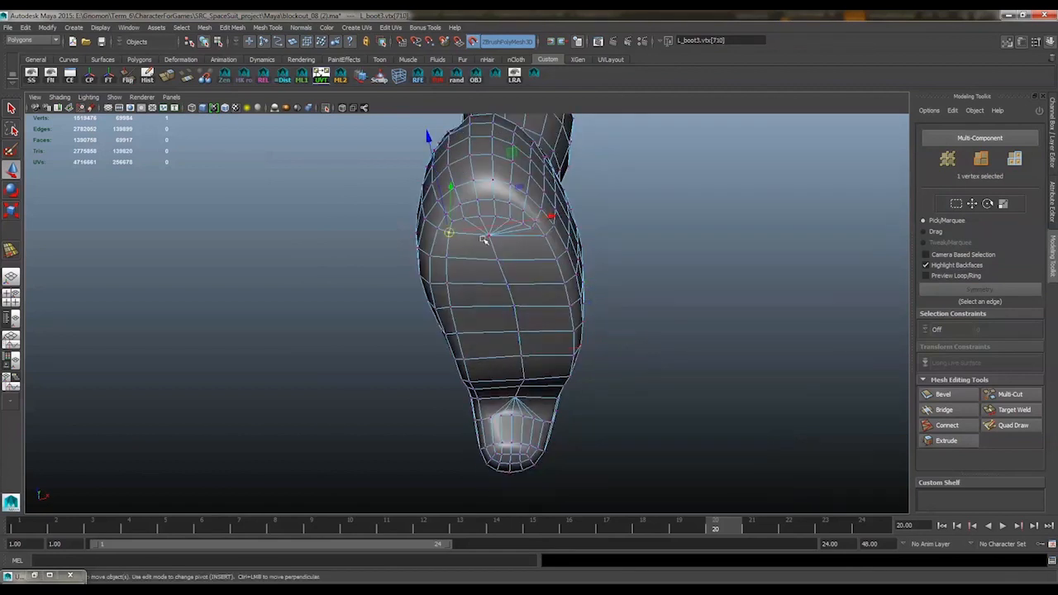
pyautogui.keyDown('shift'); pyautogui.moveTo(484, 235); pyautogui.dragTo(485, 232, button='right'); pyautogui.keyUp('shift')
pyautogui.moveTo(447, 234); pyautogui.dragTo(486, 236)
pyautogui.hotkey('ctrl', 'z')
pyautogui.keyDown('alt'); pyautogui.moveTo(495, 225); pyautogui.dragTo(465, 222); pyautogui.keyUp('alt')
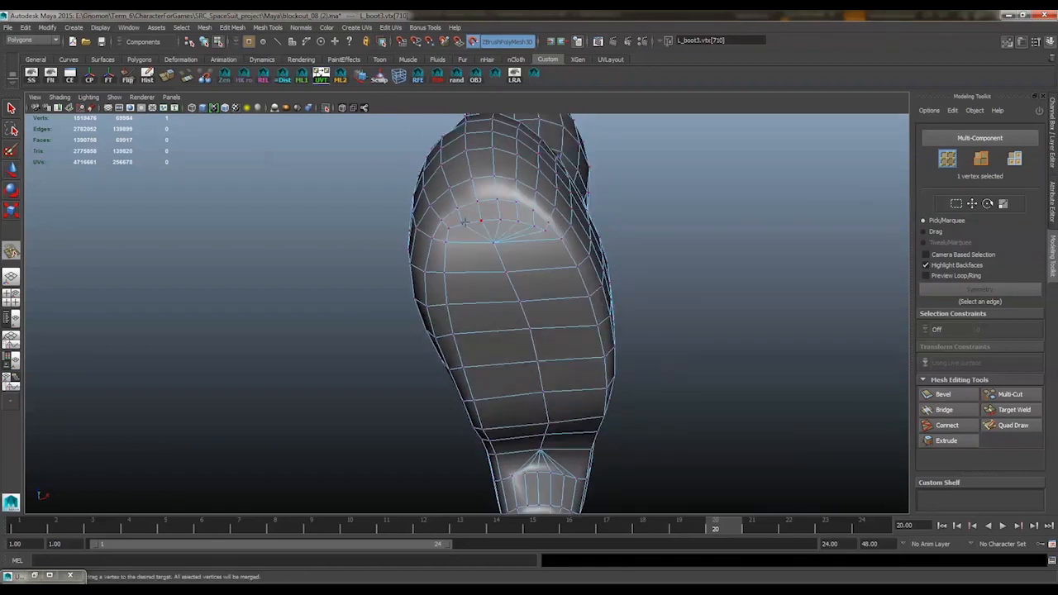
pyautogui.press('w')
# Collapse the short edges of the inner ring at the toe end of the sole and the edge beside the fan
pyautogui.click(480, 216)
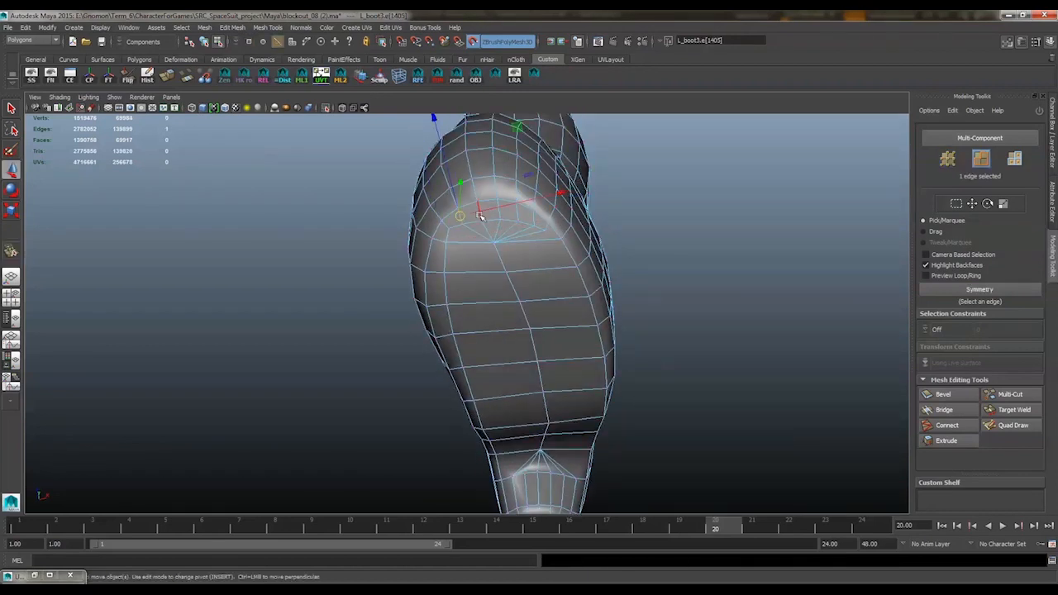
pyautogui.keyDown('shift'); pyautogui.moveTo(519, 240); pyautogui.dragTo(545, 216, button='right'); pyautogui.keyUp('shift')
pyautogui.click(555, 229)
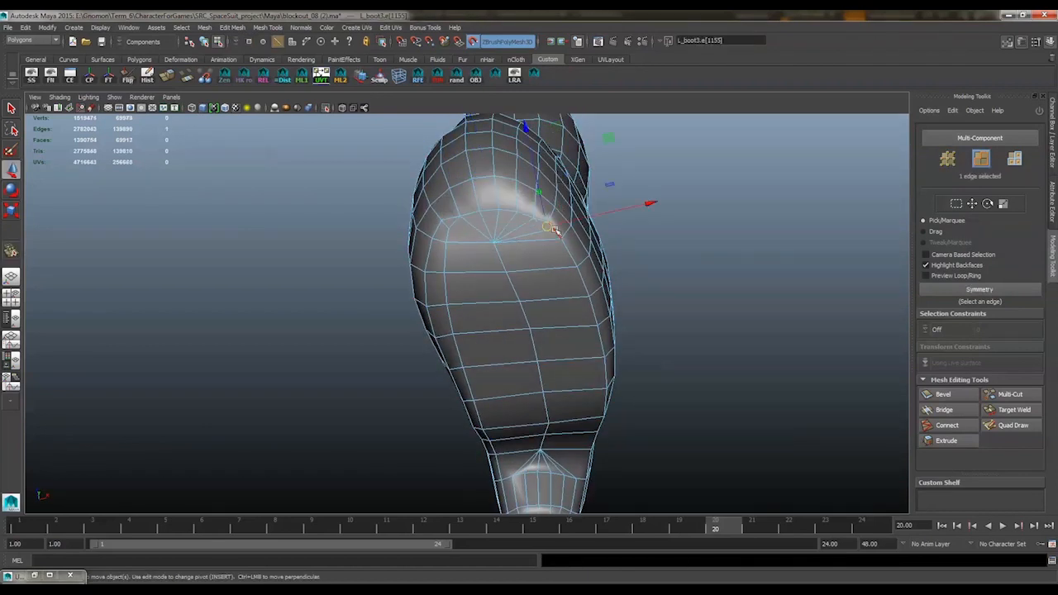
pyautogui.press('g')
pyautogui.moveTo(461, 238)
pyautogui.keyDown('alt'); pyautogui.mouseDown()
pyautogui.moveTo(569, 217)
pyautogui.moveTo(474, 236)
pyautogui.mouseUp(); pyautogui.keyUp('alt')
pyautogui.click(473, 236)
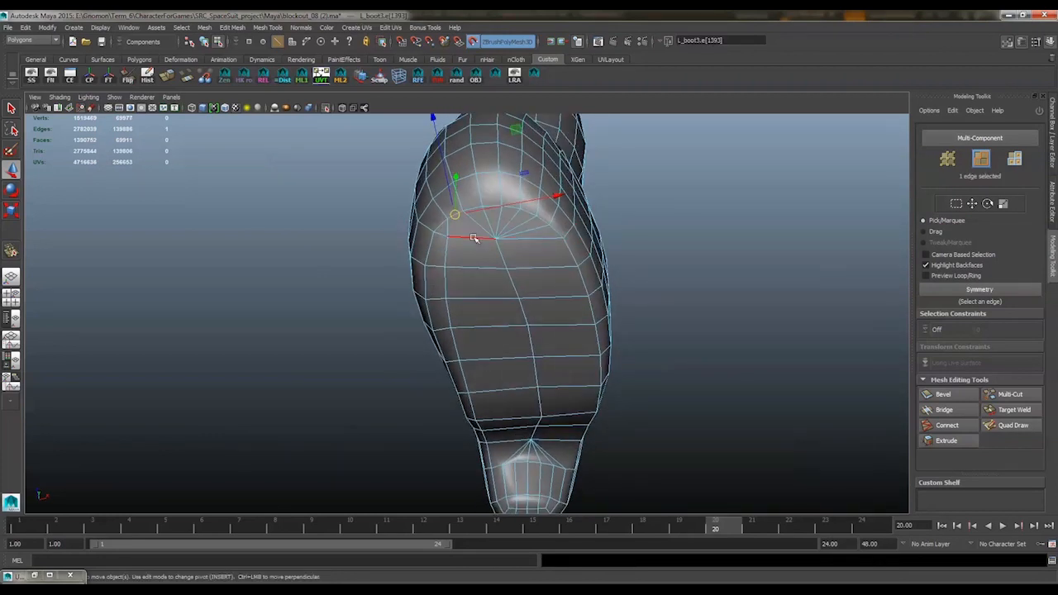
pyautogui.press('g')
# Collapse the crosswise edges between the sole's two inner lengthwise lines, from the ball of the foot to the arch
pyautogui.keyDown('alt'); pyautogui.moveTo(508, 262); pyautogui.dragTo(504, 231, button='middle'); pyautogui.keyUp('alt')
pyautogui.click(493, 229)
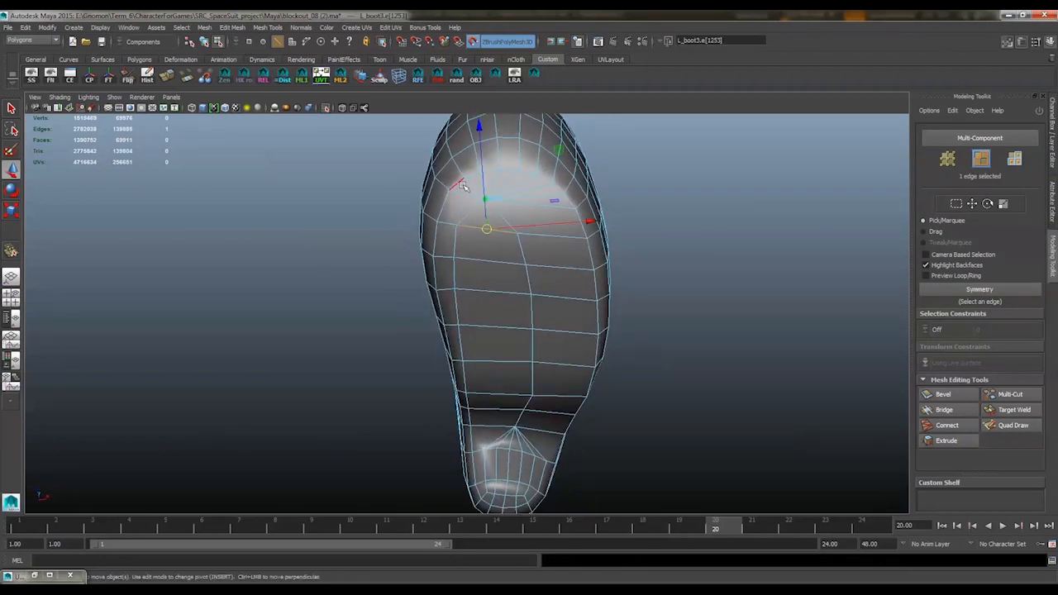
pyautogui.press('g')
pyautogui.click(495, 262)
pyautogui.press('g')
pyautogui.click(497, 358)
pyautogui.press('g')
pyautogui.click(499, 392)
pyautogui.press('g')
# Move the vertices and edges of the remaining lengthwise line to center it on the sole
pyautogui.press('F9')
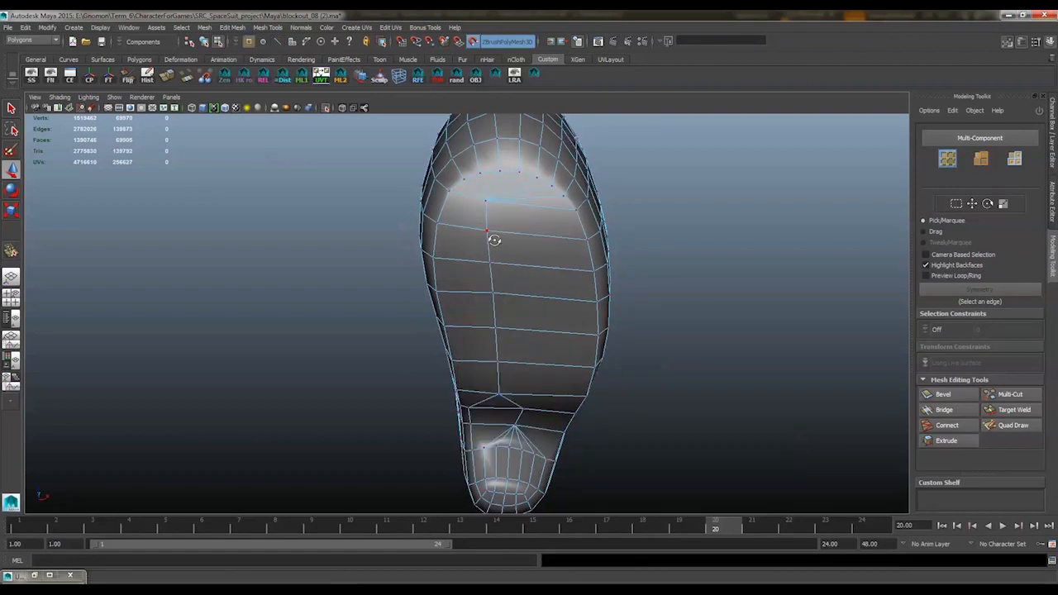
pyautogui.keyDown('alt'); pyautogui.moveTo(493, 239); pyautogui.dragTo(486, 249); pyautogui.keyUp('alt')
pyautogui.click(476, 208)
pyautogui.moveTo(478, 210); pyautogui.dragTo(495, 213)
pyautogui.moveTo(485, 274); pyautogui.dragTo(485, 244, button='right')
pyautogui.click(479, 253)
pyautogui.keyDown('shift'); pyautogui.click(486, 282); pyautogui.keyUp('shift')
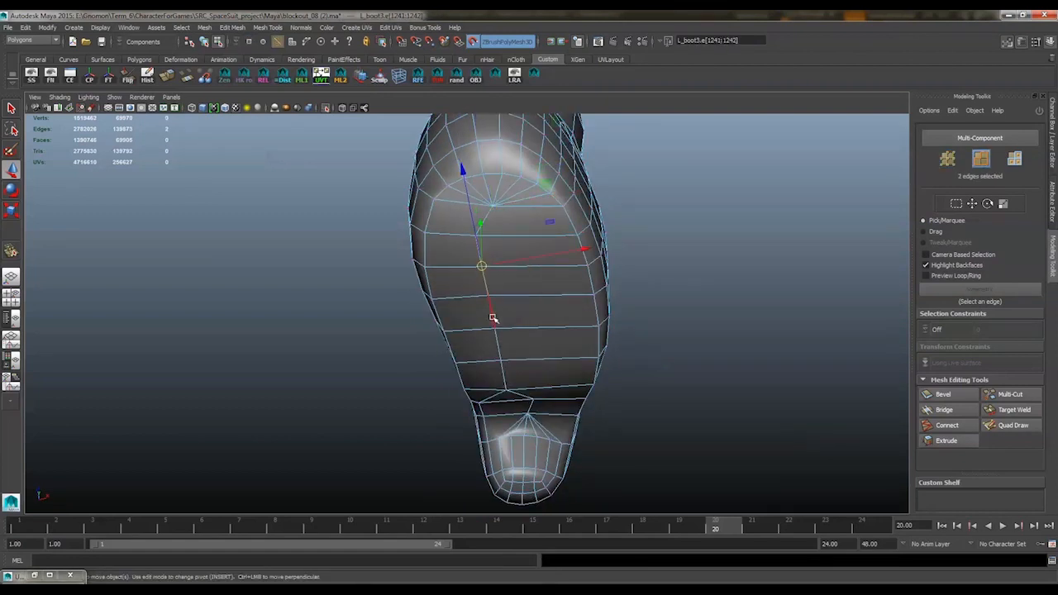
pyautogui.moveTo(510, 316)
pyautogui.keyDown('alt'); pyautogui.mouseDown()
pyautogui.moveTo(618, 316)
pyautogui.moveTo(637, 333)
pyautogui.moveTo(527, 269)
pyautogui.moveTo(498, 306)
pyautogui.mouseUp(); pyautogui.keyUp('alt')
pyautogui.click(460, 312)
# Merge the stray vertices in front of the heel and adjust the center-line vertices there
pyautogui.moveTo(499, 306); pyautogui.dragTo(469, 274, button='right')
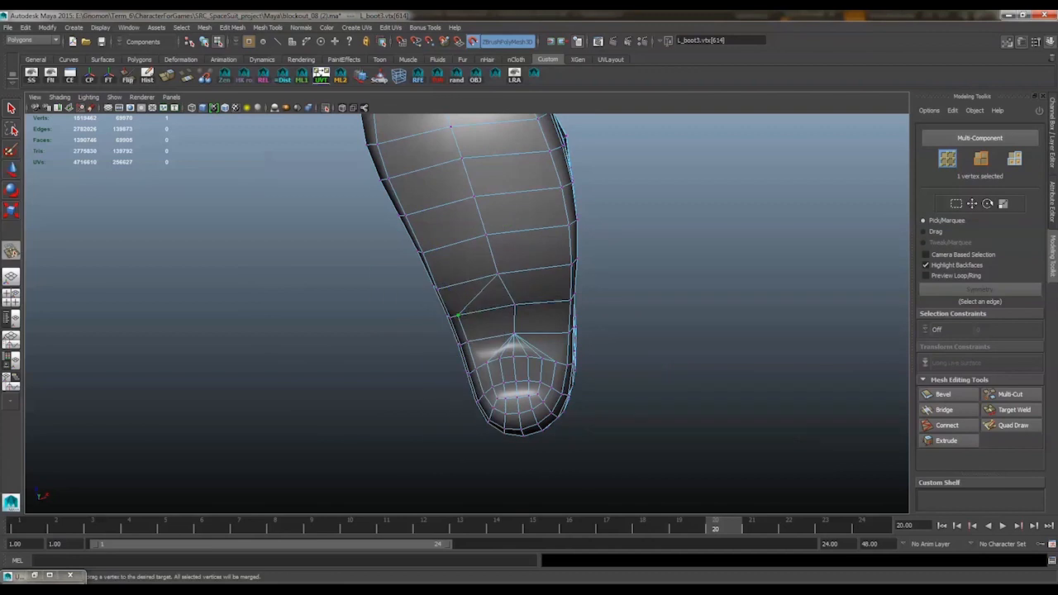
pyautogui.moveTo(514, 306)
pyautogui.keyDown('alt'); pyautogui.mouseDown()
pyautogui.moveTo(536, 331)
pyautogui.moveTo(533, 307)
pyautogui.mouseUp(); pyautogui.keyUp('alt')
pyautogui.press('w')
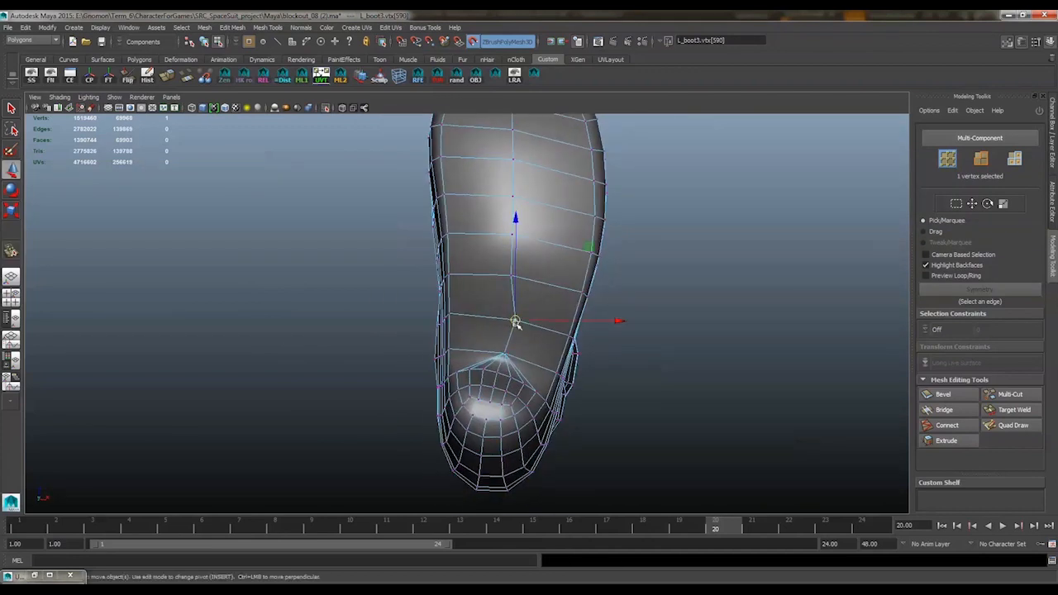
pyautogui.keyDown('alt'); pyautogui.moveTo(538, 252); pyautogui.dragTo(530, 256, button='right'); pyautogui.keyUp('alt')
pyautogui.keyDown('alt'); pyautogui.moveTo(531, 256); pyautogui.dragTo(504, 318); pyautogui.keyUp('alt')
# Fit the simplified sole and toe topology to the sculpted boot with Quad Draw
pyautogui.moveTo(596, 311); pyautogui.dragTo(661, 282, button='right')
pyautogui.click(1009, 425)
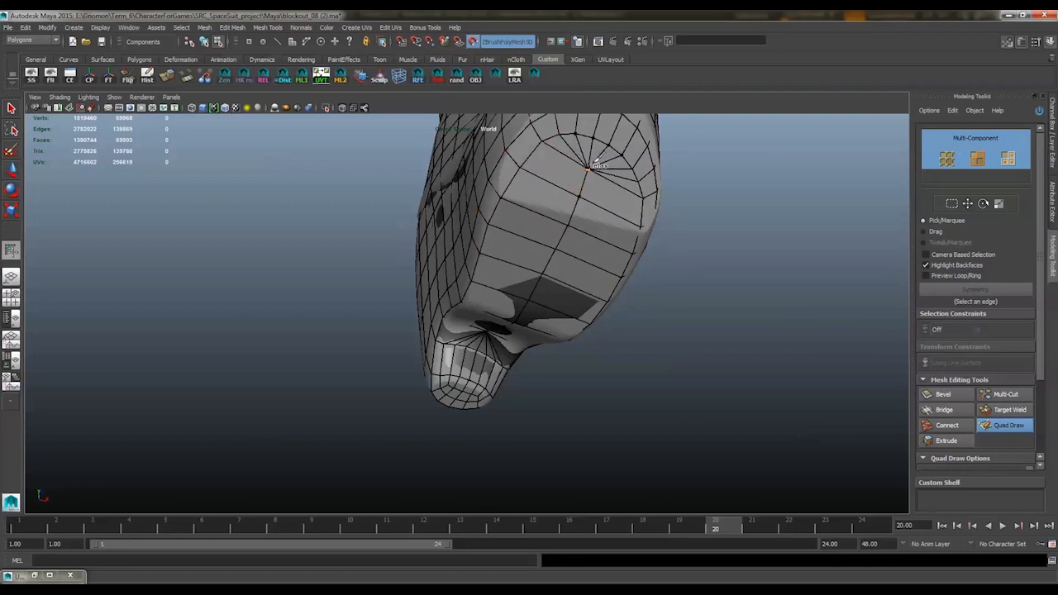
pyautogui.keyDown('alt'); pyautogui.moveTo(551, 306); pyautogui.dragTo(538, 209); pyautogui.keyUp('alt')
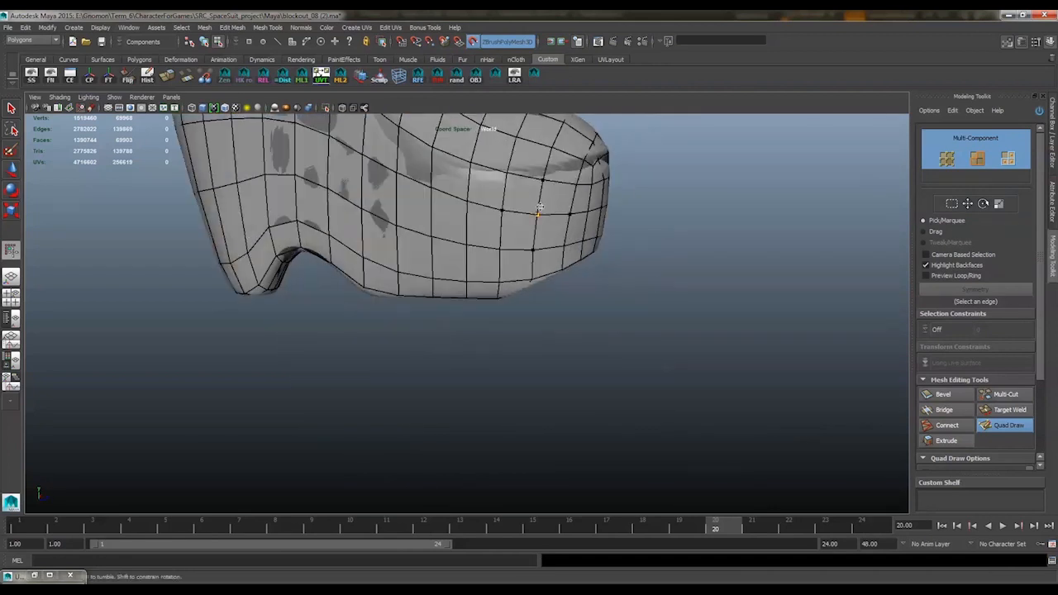
# Examine the reduced boot around the toe, foot and lower leg
pyautogui.press('w')
pyautogui.moveTo(538, 208); pyautogui.dragTo(561, 177, button='right')
pyautogui.scroll(-5, 562, 177)
pyautogui.click(526, 200)
pyautogui.keyDown('alt'); pyautogui.moveTo(590, 172); pyautogui.dragTo(614, 257, button='middle'); pyautogui.keyUp('alt')
pyautogui.keyDown('alt'); pyautogui.moveTo(614, 257); pyautogui.dragTo(460, 154); pyautogui.keyUp('alt')
pyautogui.keyDown('alt'); pyautogui.moveTo(460, 154); pyautogui.dragTo(495, 248, button='middle'); pyautogui.keyUp('alt')
pyautogui.moveTo(496, 248)
pyautogui.keyDown('alt'); pyautogui.mouseDown()
pyautogui.moveTo(626, 213)
pyautogui.moveTo(537, 218)
pyautogui.mouseUp(); pyautogui.keyUp('alt')
# Select the edge loop around the ankle and relax the lower shin with Quad Draw
pyautogui.moveTo(496, 317); pyautogui.dragTo(492, 289, button='right')
pyautogui.doubleClick(492, 325)
pyautogui.keyDown('shift'); pyautogui.moveTo(534, 318); pyautogui.dragTo(526, 404, button='right'); pyautogui.keyUp('shift')
pyautogui.moveTo(510, 294); pyautogui.dragTo(548, 282, button='right')
pyautogui.keyDown('alt'); pyautogui.moveTo(505, 299); pyautogui.dragTo(561, 314); pyautogui.keyUp('alt')
pyautogui.click(493, 318)
pyautogui.click(1007, 428)
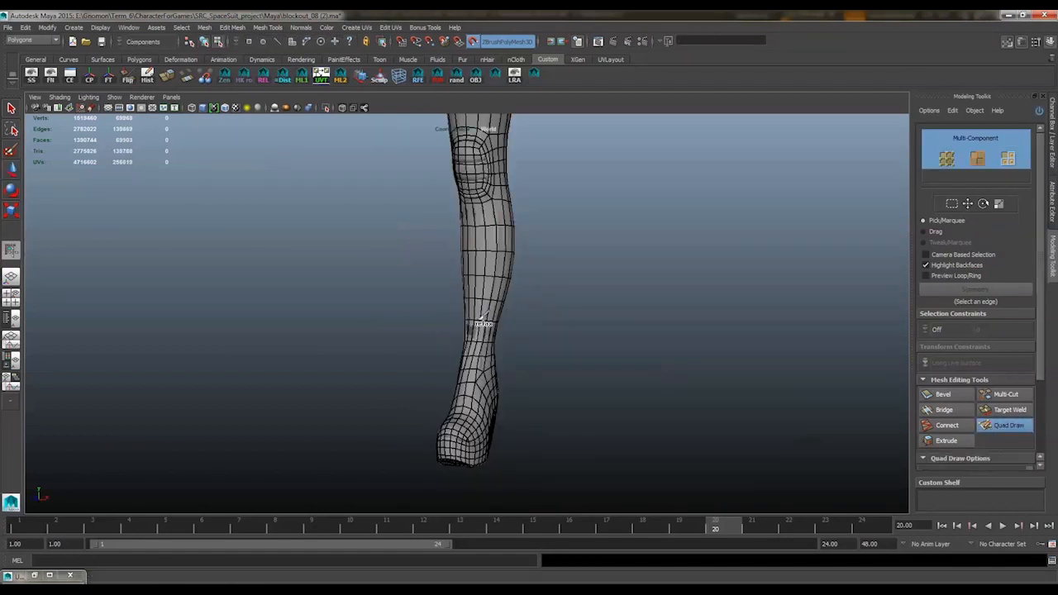
pyautogui.moveTo(482, 323)
pyautogui.keyDown('alt'); pyautogui.mouseDown()
pyautogui.moveTo(567, 326)
pyautogui.moveTo(438, 342)
pyautogui.moveTo(460, 314)
pyautogui.moveTo(493, 322)
pyautogui.mouseUp(); pyautogui.keyUp('alt')
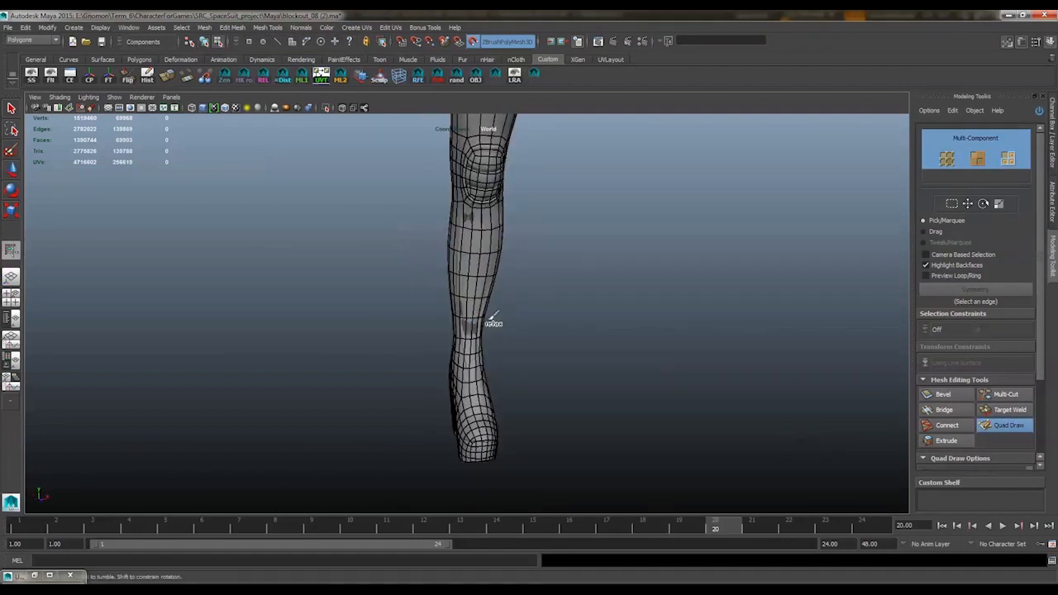
# Examine the whole low-poly leg up to the small notch below the boot's upper opening
pyautogui.moveTo(496, 291); pyautogui.dragTo(534, 281, button='right')
pyautogui.moveTo(533, 281)
pyautogui.keyDown('alt'); pyautogui.mouseDown()
pyautogui.moveTo(645, 292)
pyautogui.moveTo(519, 264)
pyautogui.mouseUp(); pyautogui.keyUp('alt')
pyautogui.keyDown('alt'); pyautogui.moveTo(519, 264); pyautogui.dragTo(510, 323, button='middle'); pyautogui.keyUp('alt')
pyautogui.keyDown('alt'); pyautogui.moveTo(511, 322); pyautogui.dragTo(532, 270); pyautogui.keyUp('alt')
pyautogui.keyDown('alt'); pyautogui.moveTo(531, 269); pyautogui.dragTo(529, 331, button='middle'); pyautogui.keyUp('alt')
pyautogui.keyDown('alt'); pyautogui.moveTo(528, 330); pyautogui.dragTo(560, 316, button='right'); pyautogui.keyUp('alt')
pyautogui.keyDown('alt'); pyautogui.moveTo(560, 317); pyautogui.dragTo(470, 303); pyautogui.keyUp('alt')
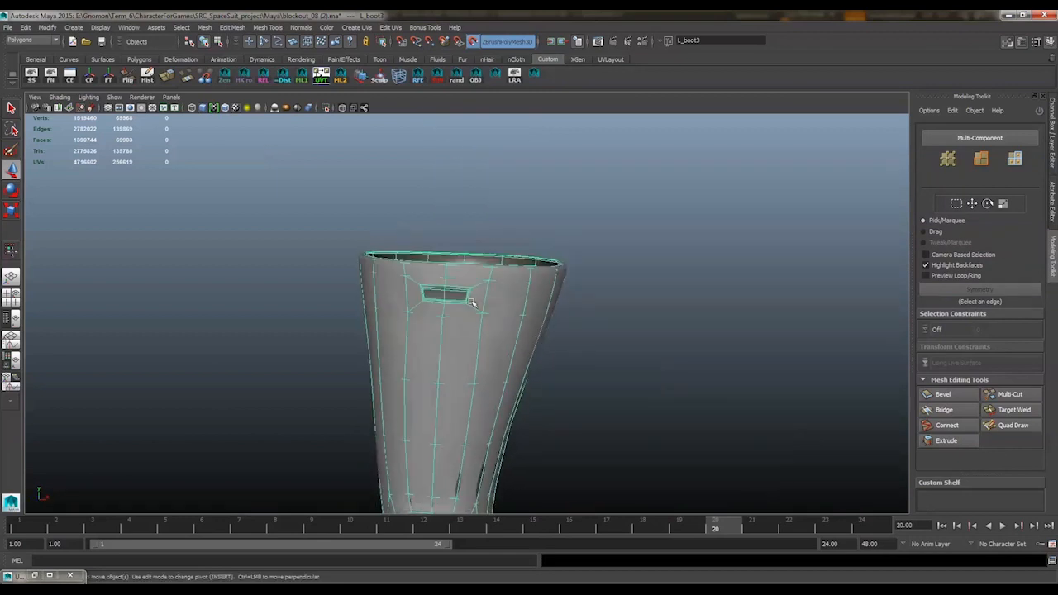
# Adjust the topology around the notch below the boot's upper opening with Quad Draw
pyautogui.keyDown('alt'); pyautogui.moveTo(470, 303); pyautogui.dragTo(567, 271, button='middle'); pyautogui.keyUp('alt')
pyautogui.click(1011, 425)
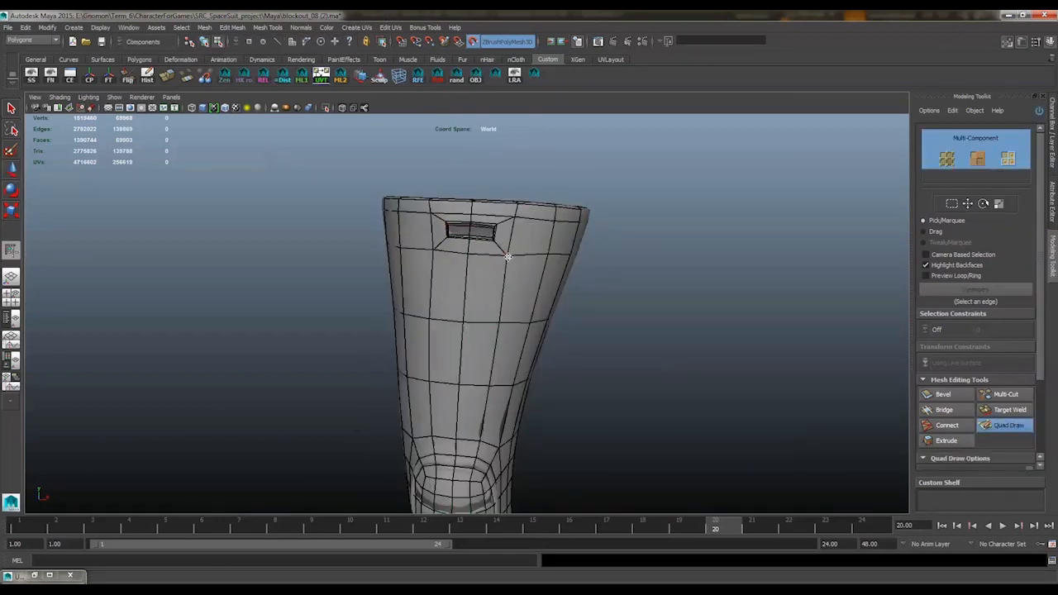
pyautogui.keyDown('alt'); pyautogui.moveTo(508, 252); pyautogui.dragTo(491, 243); pyautogui.keyUp('alt')
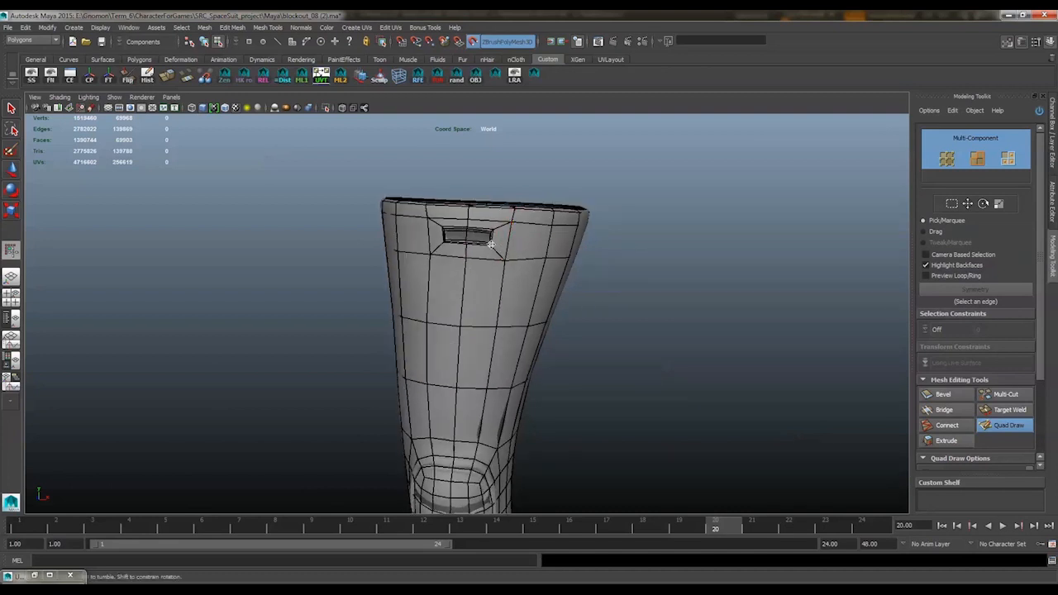
pyautogui.moveTo(559, 293)
pyautogui.keyDown('alt'); pyautogui.mouseDown()
pyautogui.moveTo(538, 246)
pyautogui.moveTo(620, 228)
pyautogui.mouseUp(); pyautogui.keyUp('alt')
# Delete the extra edge loop inside the notch below the boot's upper opening
pyautogui.scroll(-2, 537, 245)
pyautogui.press('w')
pyautogui.click(536, 245)
pyautogui.moveTo(623, 184); pyautogui.dragTo(621, 157, button='right')
pyautogui.scroll(4, 516, 257)
pyautogui.keyDown('alt'); pyautogui.moveTo(516, 257); pyautogui.dragTo(488, 217); pyautogui.keyUp('alt')
pyautogui.scroll(3, 484, 210)
pyautogui.doubleClick(482, 206)
pyautogui.keyDown('ctrl'); pyautogui.moveTo(295, 292); pyautogui.dragTo(360, 316, button='right'); pyautogui.keyUp('ctrl')
pyautogui.scroll(-4, 609, 224)
# Relax the shin and knee topology over the sculpted boot with Quad Draw
pyautogui.click(1006, 426)
pyautogui.scroll(-5, 609, 389)
pyautogui.keyDown('alt'); pyautogui.moveTo(496, 488); pyautogui.dragTo(461, 363, button='middle'); pyautogui.keyUp('alt')
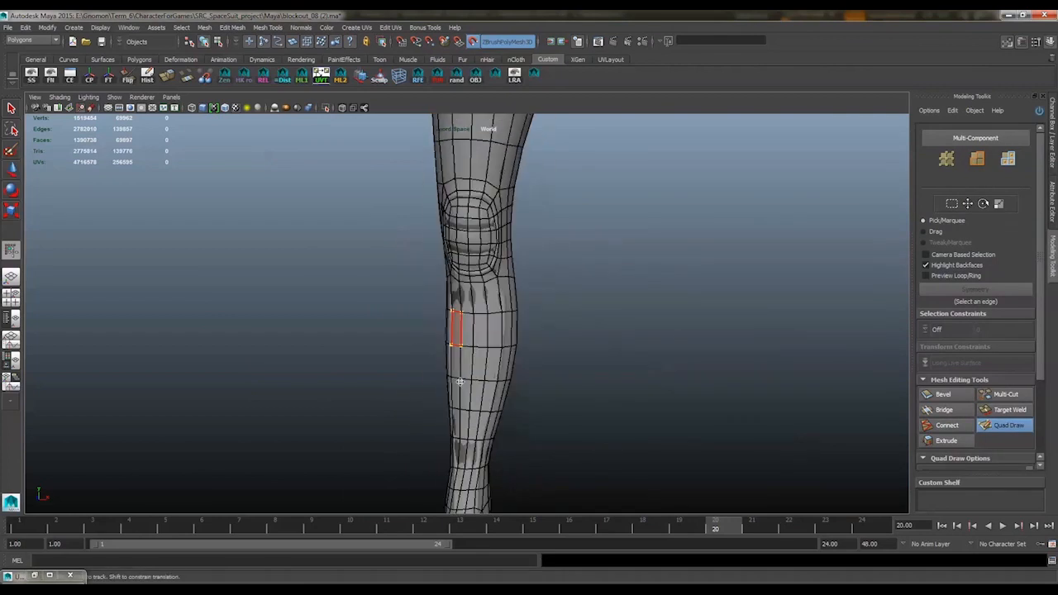
pyautogui.moveTo(459, 383)
pyautogui.keyDown('alt'); pyautogui.mouseDown()
pyautogui.moveTo(451, 366)
pyautogui.moveTo(536, 373)
pyautogui.moveTo(437, 377)
pyautogui.moveTo(482, 405)
pyautogui.mouseUp(); pyautogui.keyUp('alt')
pyautogui.scroll(-2, 446, 380)
pyautogui.scroll(-3, 479, 417)
pyautogui.keyDown('alt'); pyautogui.moveTo(477, 425); pyautogui.dragTo(473, 363, button='middle'); pyautogui.keyUp('alt')
pyautogui.keyDown('alt'); pyautogui.moveTo(473, 363); pyautogui.dragTo(503, 371); pyautogui.keyUp('alt')
pyautogui.keyDown('alt'); pyautogui.moveTo(502, 371); pyautogui.dragTo(504, 459, button='middle'); pyautogui.keyUp('alt')
pyautogui.scroll(3, 546, 430)
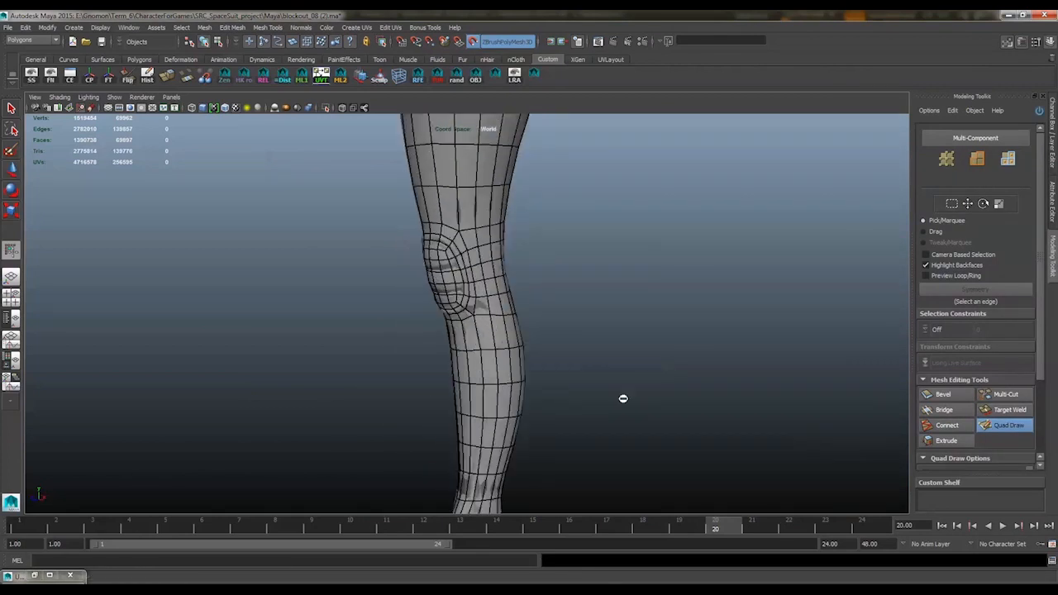
pyautogui.keyDown('alt'); pyautogui.moveTo(623, 399); pyautogui.dragTo(488, 399); pyautogui.keyUp('alt')
pyautogui.scroll(3, 479, 364)
pyautogui.keyDown('alt'); pyautogui.moveTo(460, 304); pyautogui.dragTo(549, 298); pyautogui.keyUp('alt')
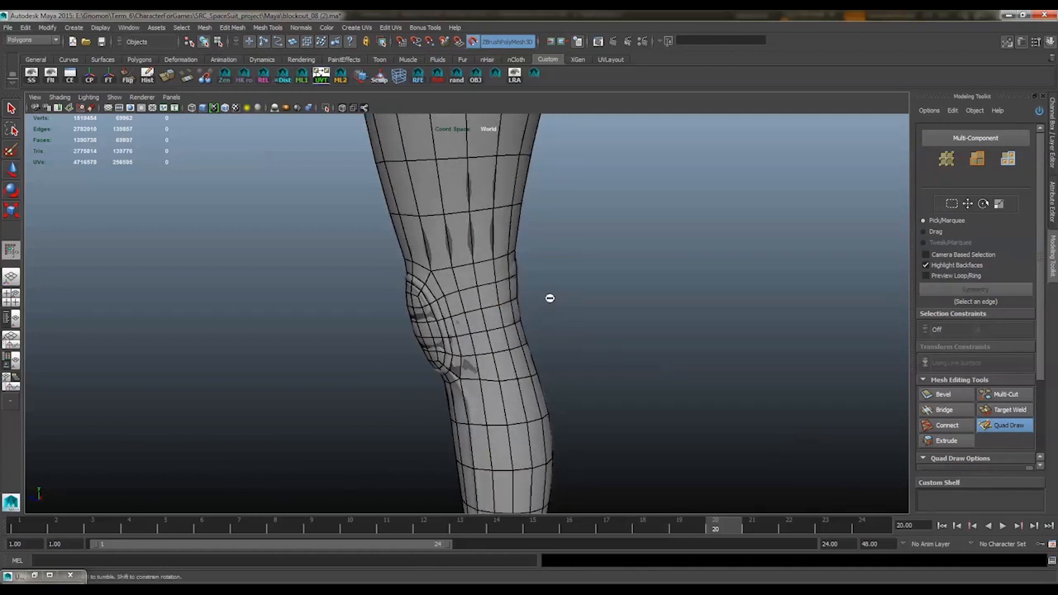
pyautogui.moveTo(500, 311); pyautogui.dragTo(501, 286, button='right')
# Isolate the low-poly boot and collapse one horizontal ring of edges running around the knee
pyautogui.click(990, 427)
pyautogui.click(432, 141)
pyautogui.hotkey('shift', 'i')
pyautogui.keyDown('alt'); pyautogui.moveTo(508, 282); pyautogui.dragTo(482, 212, button='middle'); pyautogui.keyUp('alt')
pyautogui.moveTo(482, 212); pyautogui.dragTo(482, 188, button='right')
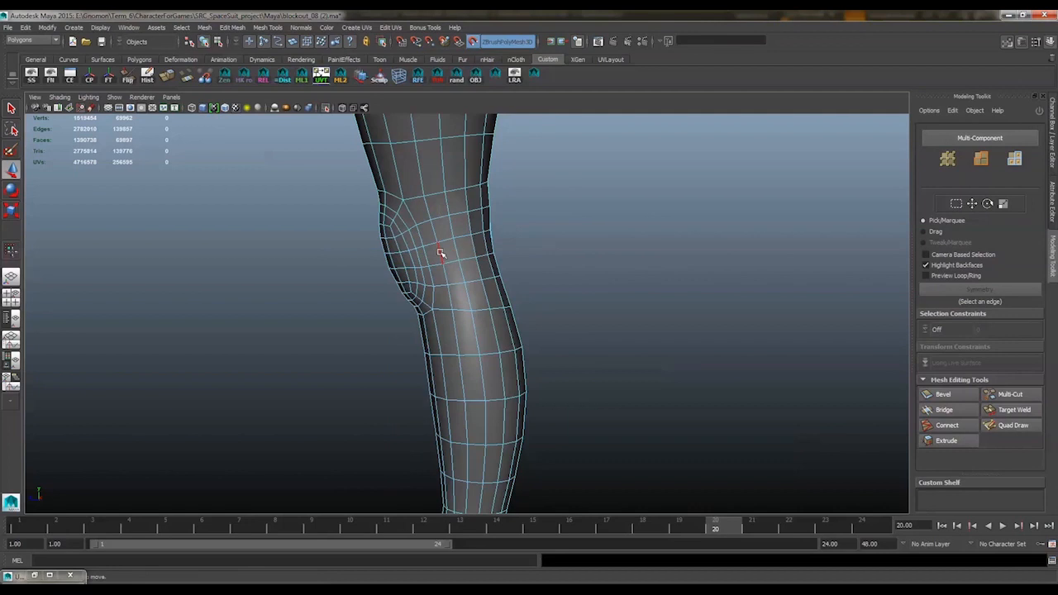
pyautogui.click(441, 253)
pyautogui.keyDown('ctrl'); pyautogui.moveTo(527, 233); pyautogui.dragTo(473, 238, button='right'); pyautogui.keyUp('ctrl')
pyautogui.moveTo(471, 239)
pyautogui.keyDown('alt'); pyautogui.mouseDown()
pyautogui.moveTo(364, 251)
pyautogui.moveTo(523, 234)
pyautogui.moveTo(483, 245)
pyautogui.mouseUp(); pyautogui.keyUp('alt')
pyautogui.keyDown('shift'); pyautogui.moveTo(518, 234); pyautogui.dragTo(547, 195, button='right'); pyautogui.keyUp('shift')
pyautogui.moveTo(535, 212)
pyautogui.keyDown('alt'); pyautogui.mouseDown()
pyautogui.moveTo(626, 220)
pyautogui.moveTo(521, 227)
pyautogui.moveTo(611, 224)
pyautogui.moveTo(517, 220)
pyautogui.moveTo(397, 154)
pyautogui.mouseUp(); pyautogui.keyUp('alt')
# Even out the reduced topology at the side and front of the knee with Quad Draw
pyautogui.click(1004, 426)
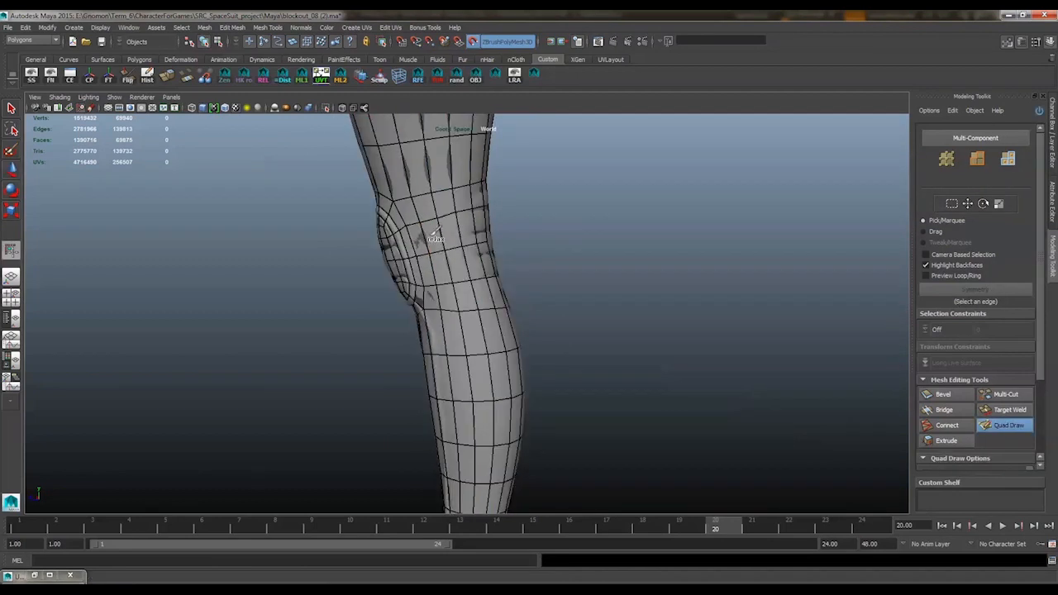
pyautogui.moveTo(479, 257)
pyautogui.keyDown('alt'); pyautogui.mouseDown()
pyautogui.moveTo(471, 239)
pyautogui.moveTo(442, 238)
pyautogui.moveTo(501, 244)
pyautogui.moveTo(477, 249)
pyautogui.moveTo(498, 257)
pyautogui.mouseUp(); pyautogui.keyUp('alt')
pyautogui.keyDown('alt'); pyautogui.moveTo(467, 189); pyautogui.dragTo(585, 272); pyautogui.keyUp('alt')
pyautogui.keyDown('alt'); pyautogui.moveTo(486, 254); pyautogui.dragTo(485, 241, button='middle'); pyautogui.keyUp('alt')
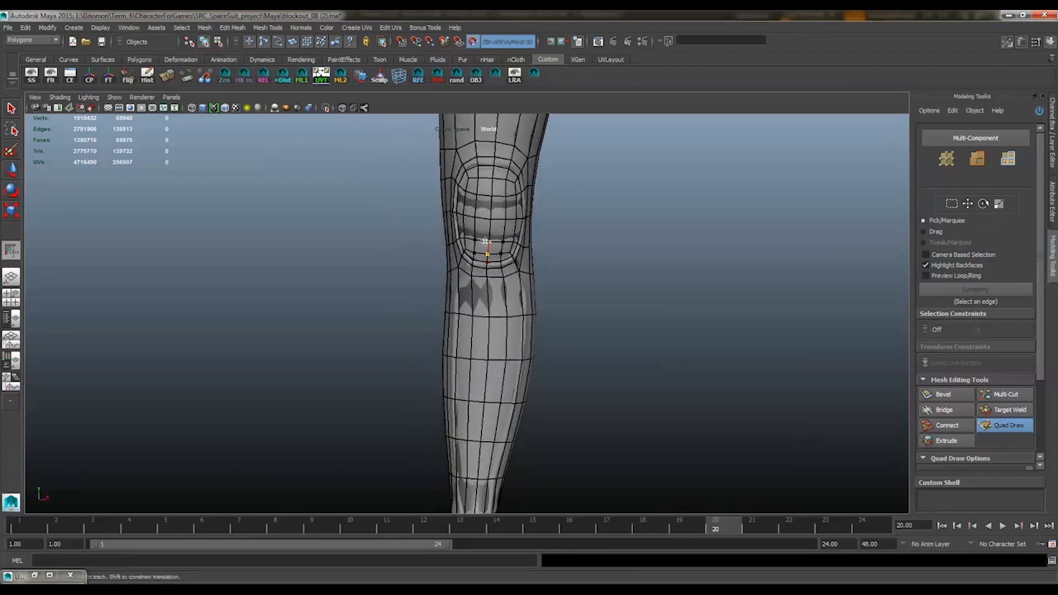
pyautogui.moveTo(533, 234)
pyautogui.keyDown('alt'); pyautogui.mouseDown()
pyautogui.moveTo(579, 237)
pyautogui.moveTo(484, 248)
pyautogui.moveTo(666, 204)
pyautogui.moveTo(625, 207)
pyautogui.moveTo(586, 259)
pyautogui.moveTo(493, 272)
pyautogui.moveTo(540, 284)
pyautogui.mouseUp(); pyautogui.keyUp('alt')
pyautogui.press('w')
# Isolate the low-poly boot and soften all of its edges
pyautogui.click(326, 107)
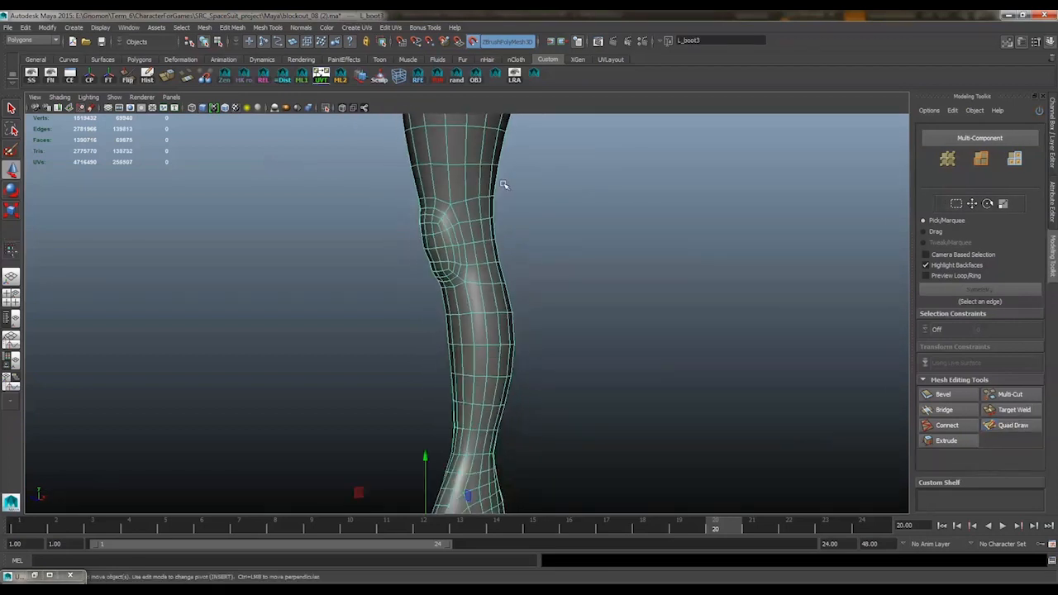
pyautogui.click(506, 186)
pyautogui.press('f')
pyautogui.keyDown('alt'); pyautogui.moveTo(513, 190); pyautogui.dragTo(607, 215); pyautogui.keyUp('alt')
pyautogui.click(467, 248)
pyautogui.rightClick(470, 257)
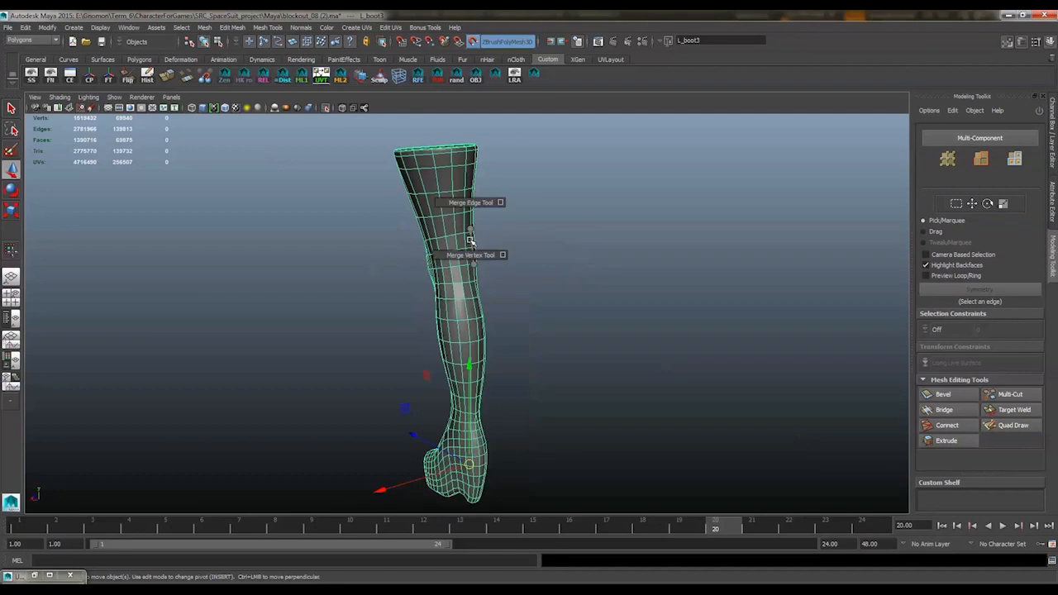
pyautogui.moveTo(469, 229); pyautogui.dragTo(468, 208, button='right')
pyautogui.scroll(-2, 463, 219)
pyautogui.moveTo(302, 162); pyautogui.dragTo(569, 522)
pyautogui.keyDown('shift'); pyautogui.moveTo(496, 256); pyautogui.dragTo(573, 264, button='right'); pyautogui.keyUp('shift')
pyautogui.moveTo(458, 248); pyautogui.dragTo(475, 236, button='right')
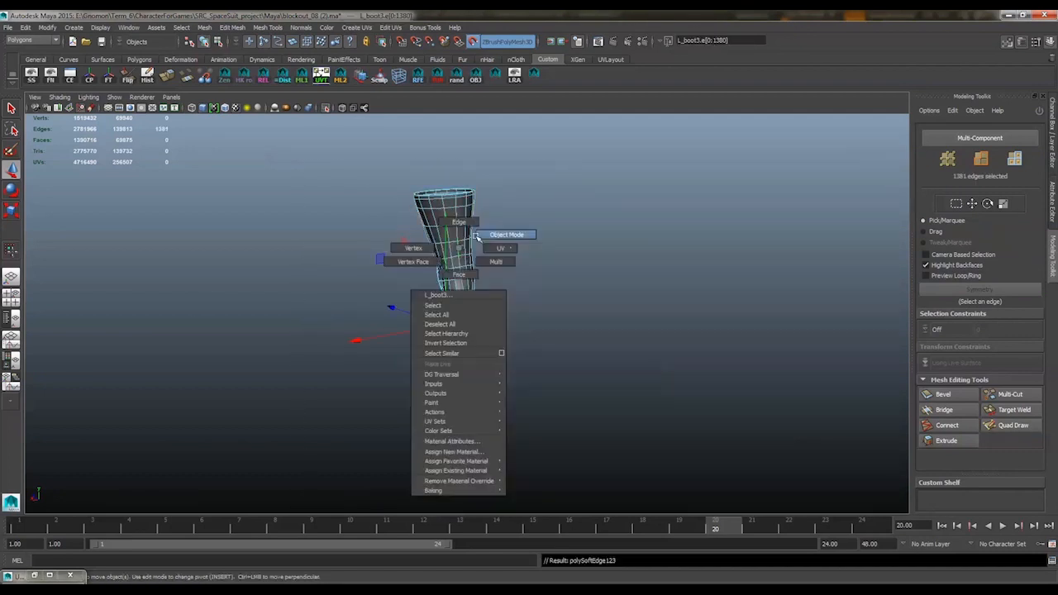
pyautogui.keyDown('alt'); pyautogui.moveTo(429, 274); pyautogui.dragTo(487, 257); pyautogui.keyUp('alt')
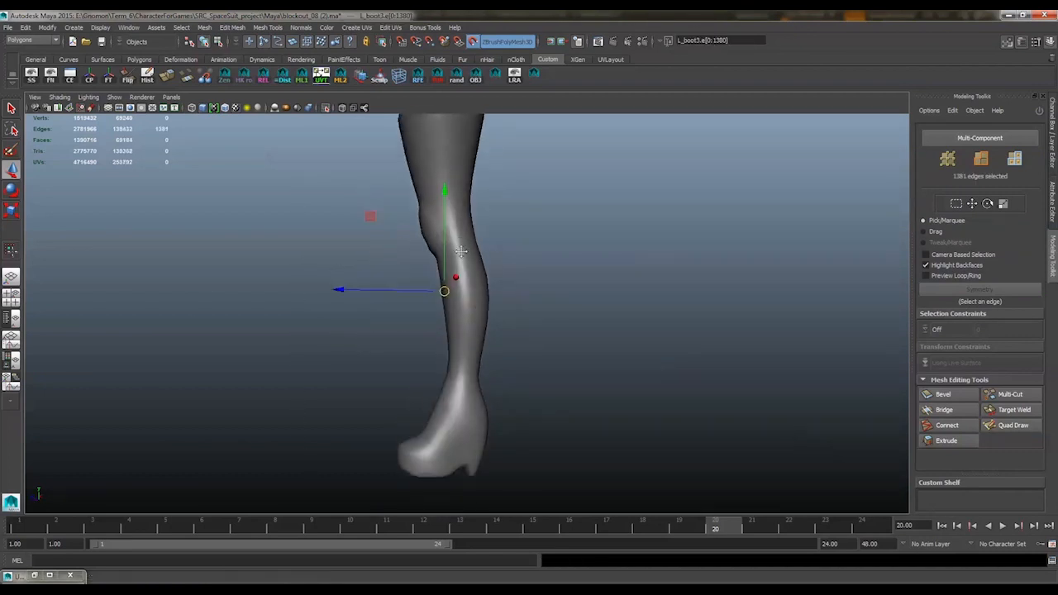
# Turn off the live surface and hide the sculpted boot
pyautogui.click(518, 257)
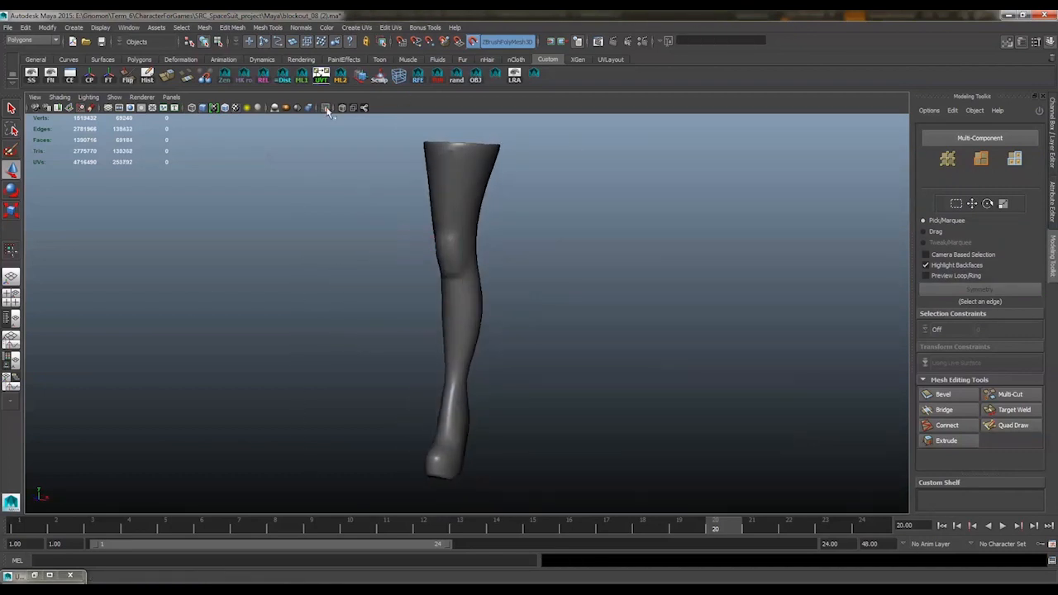
pyautogui.click(475, 176)
pyautogui.hotkey('ctrl', 'z')
pyautogui.hotkey('ctrl', 'z')
pyautogui.hotkey('ctrl', 'z')
pyautogui.click(489, 202)
pyautogui.click(488, 195)
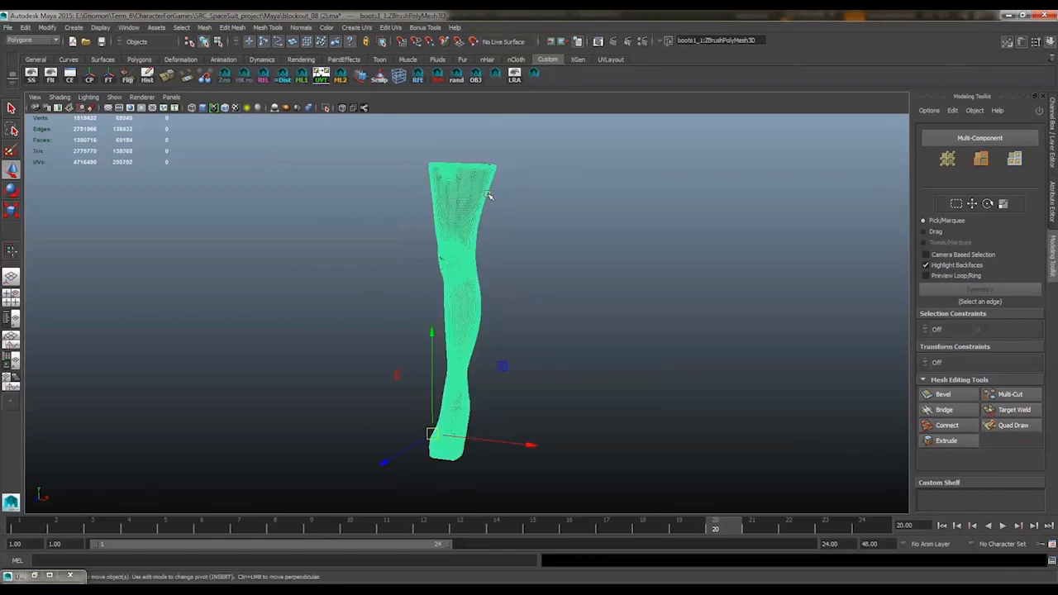
pyautogui.hotkey('ctrl', 'h')
pyautogui.click(489, 191)
# Show the ALL_new layer and isolate the original boot together with the reduced boot
pyautogui.click(1050, 161)
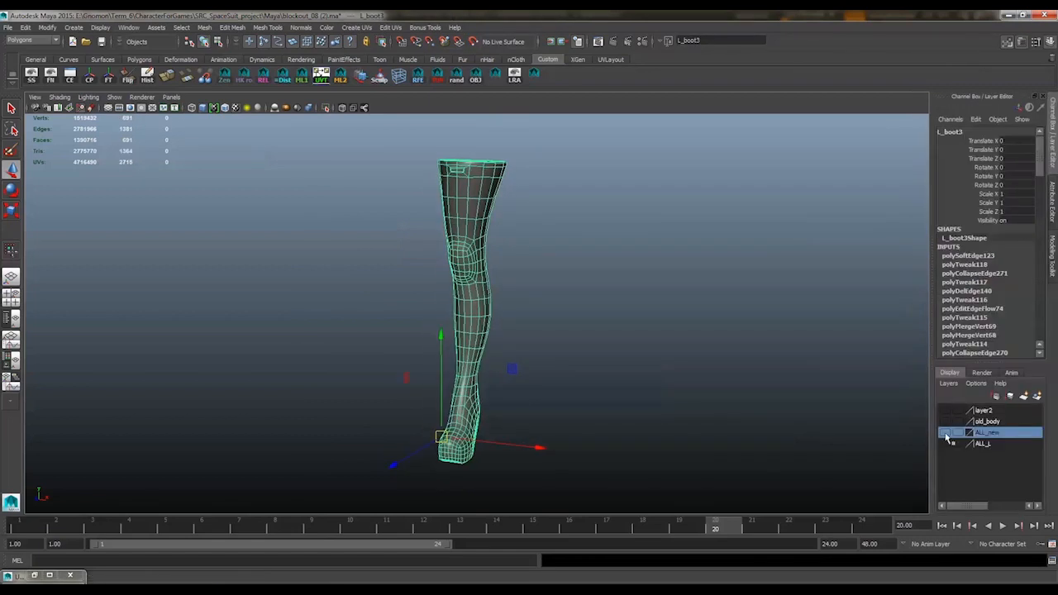
pyautogui.click(945, 434)
pyautogui.keyDown('alt'); pyautogui.moveTo(561, 337); pyautogui.dragTo(607, 341); pyautogui.keyUp('alt')
pyautogui.click(550, 442)
pyautogui.keyDown('alt'); pyautogui.moveTo(499, 309); pyautogui.dragTo(515, 309); pyautogui.keyUp('alt')
pyautogui.scroll(2, 515, 309)
pyautogui.keyDown('shift'); pyautogui.click(409, 157); pyautogui.keyUp('shift')
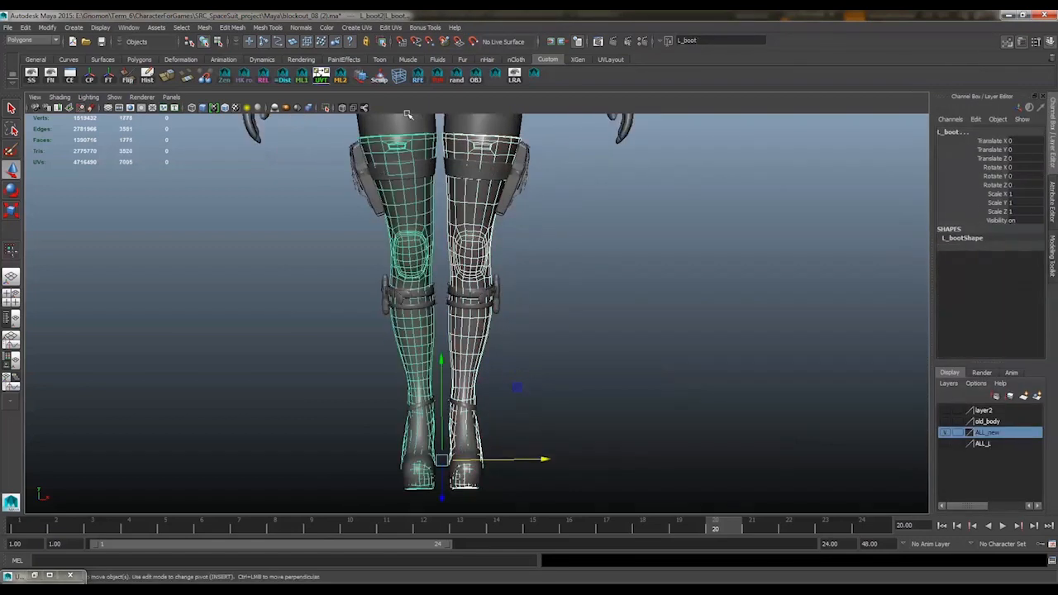
pyautogui.click(326, 107)
# Select the original and reduced boots in turn to compare their polygon counts and density
pyautogui.keyDown('alt'); pyautogui.moveTo(441, 191); pyautogui.dragTo(454, 187, button='middle'); pyautogui.keyUp('alt')
pyautogui.click(474, 188)
pyautogui.click(433, 191)
pyautogui.click(479, 208)
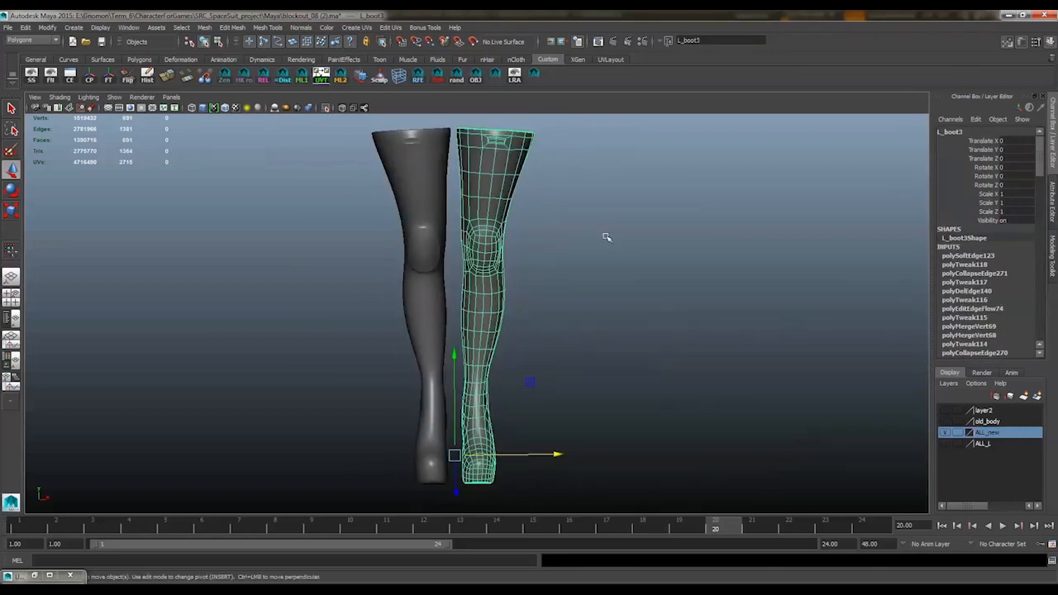
pyautogui.keyDown('alt'); pyautogui.moveTo(606, 237); pyautogui.dragTo(509, 235); pyautogui.keyUp('alt')
pyautogui.click(524, 218)
pyautogui.moveTo(397, 260)
pyautogui.keyDown('alt'); pyautogui.mouseDown()
pyautogui.moveTo(475, 254)
pyautogui.moveTo(515, 220)
pyautogui.mouseUp(); pyautogui.keyUp('alt')
# Display wireframe on shaded and compare the topology of both boots from the legs to the toes
pyautogui.click(226, 108)
pyautogui.click(547, 180)
pyautogui.keyDown('alt'); pyautogui.moveTo(548, 180); pyautogui.dragTo(570, 189, button='middle'); pyautogui.keyUp('alt')
pyautogui.moveTo(571, 189)
pyautogui.keyDown('alt'); pyautogui.mouseDown()
pyautogui.moveTo(450, 201)
pyautogui.moveTo(571, 196)
pyautogui.moveTo(498, 214)
pyautogui.moveTo(600, 217)
pyautogui.moveTo(529, 234)
pyautogui.mouseUp(); pyautogui.keyUp('alt')
pyautogui.keyDown('alt'); pyautogui.moveTo(528, 235); pyautogui.dragTo(521, 149, button='middle'); pyautogui.keyUp('alt')
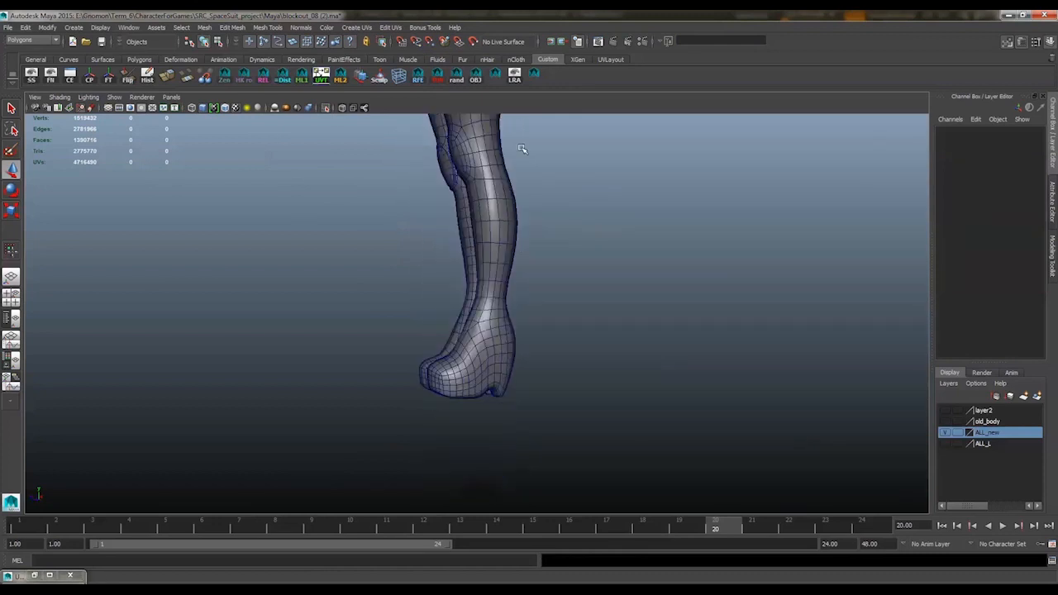
pyautogui.keyDown('alt'); pyautogui.moveTo(521, 149); pyautogui.dragTo(529, 339, button='right'); pyautogui.keyUp('alt')
pyautogui.keyDown('alt'); pyautogui.moveTo(529, 339); pyautogui.dragTo(550, 239, button='middle'); pyautogui.keyUp('alt')
pyautogui.keyDown('alt'); pyautogui.moveTo(550, 238); pyautogui.dragTo(639, 281); pyautogui.keyUp('alt')
pyautogui.keyDown('alt'); pyautogui.moveTo(639, 281); pyautogui.dragTo(610, 317, button='middle'); pyautogui.keyUp('alt')
pyautogui.click(440, 191)
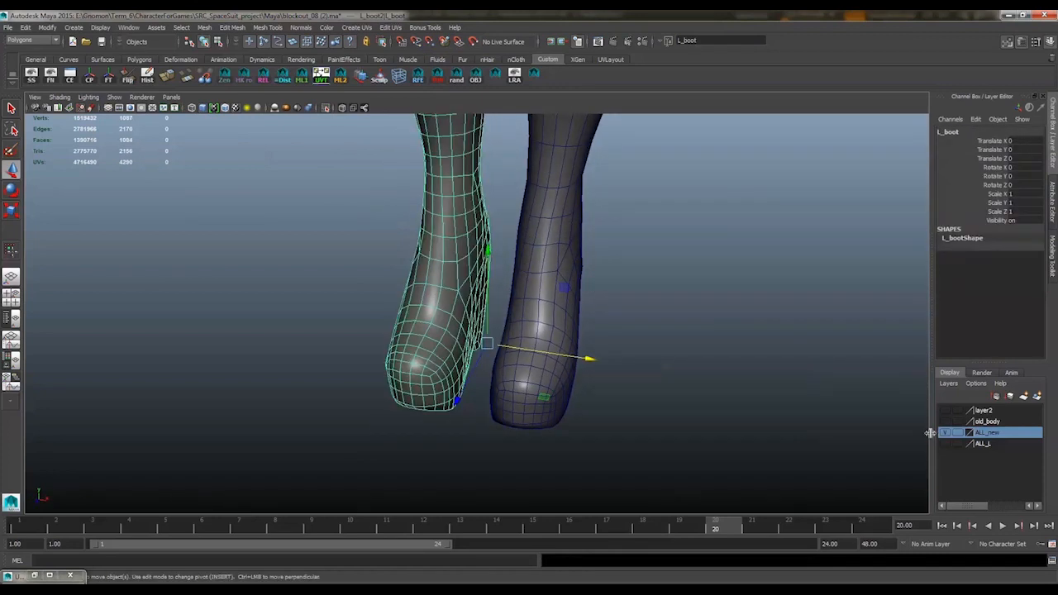
# Hide the ALL_new layer and unhide the sculpted boot boots1_1:ZBrushPolyMesh3D
pyautogui.click(945, 433)
pyautogui.keyDown('alt'); pyautogui.moveTo(611, 322); pyautogui.dragTo(512, 306, button='right'); pyautogui.keyUp('alt')
pyautogui.keyDown('alt'); pyautogui.moveTo(512, 305); pyautogui.dragTo(488, 273); pyautogui.keyUp('alt')
pyautogui.keyDown('alt'); pyautogui.moveTo(487, 273); pyautogui.dragTo(475, 318, button='middle'); pyautogui.keyUp('alt')
pyautogui.click(11, 318)
pyautogui.scroll(-1, 107, 450)
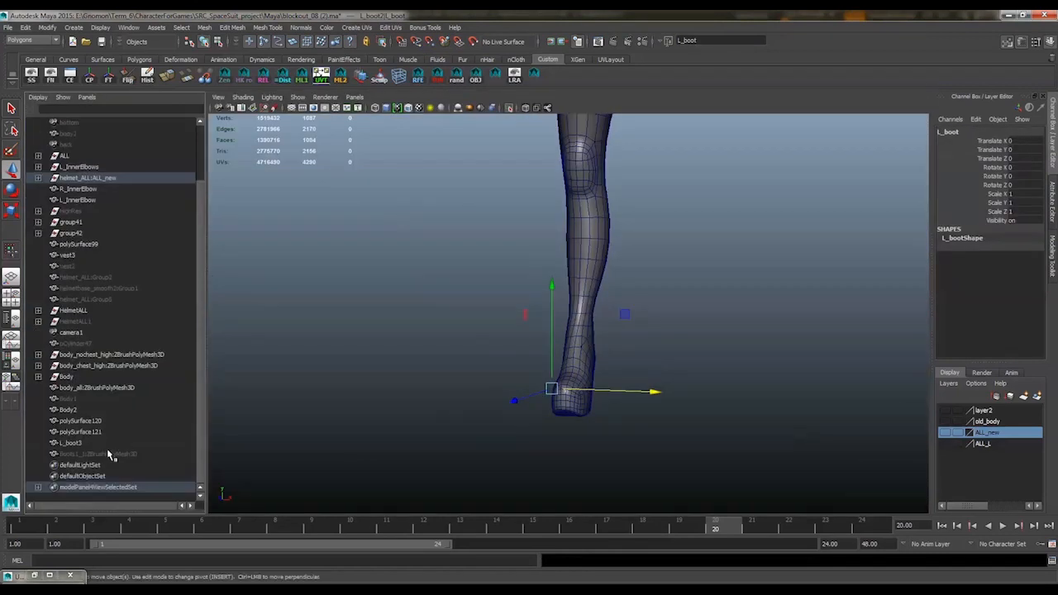
pyautogui.click(100, 454)
pyautogui.click(11, 277)
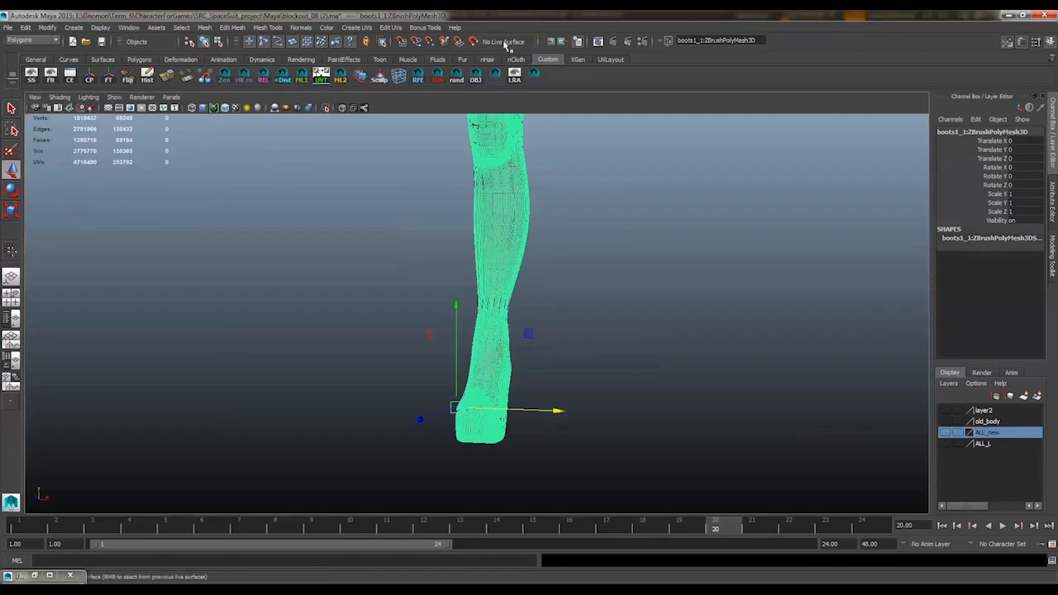
# Make the sculpted boot the live surface, then select the low-poly boot and turn off the wireframe-on-shaded display
pyautogui.click(473, 41)
pyautogui.click(484, 225)
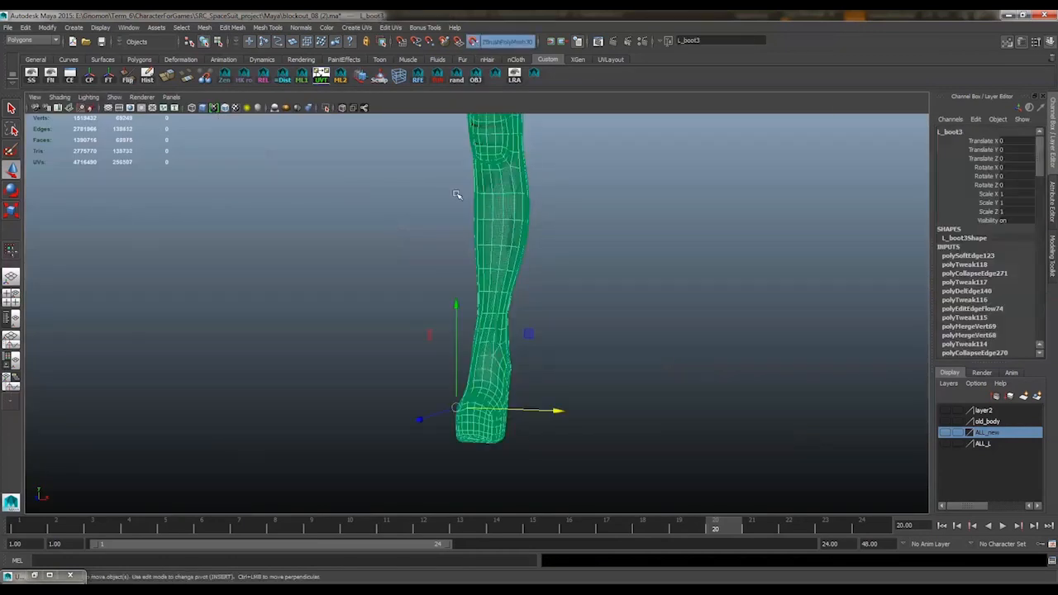
pyautogui.click(225, 108)
# Delete an edge loop across the front of the foot and apply Edit Edge Flow to the neighboring loops
pyautogui.keyDown('alt'); pyautogui.moveTo(570, 273); pyautogui.dragTo(429, 285); pyautogui.keyUp('alt')
pyautogui.keyDown('alt'); pyautogui.moveTo(429, 285); pyautogui.dragTo(488, 327, button='right'); pyautogui.keyUp('alt')
pyautogui.keyDown('alt'); pyautogui.moveTo(488, 326); pyautogui.dragTo(540, 276, button='middle'); pyautogui.keyUp('alt')
pyautogui.moveTo(539, 276); pyautogui.dragTo(539, 235, button='right')
pyautogui.click(443, 323)
pyautogui.keyDown('ctrl'); pyautogui.moveTo(410, 398); pyautogui.dragTo(512, 420, button='right'); pyautogui.keyUp('ctrl')
pyautogui.keyDown('alt'); pyautogui.moveTo(496, 339); pyautogui.dragTo(474, 306); pyautogui.keyUp('alt')
pyautogui.click(475, 305)
pyautogui.keyDown('shift'); pyautogui.moveTo(413, 390); pyautogui.dragTo(413, 487, button='right'); pyautogui.keyUp('shift')
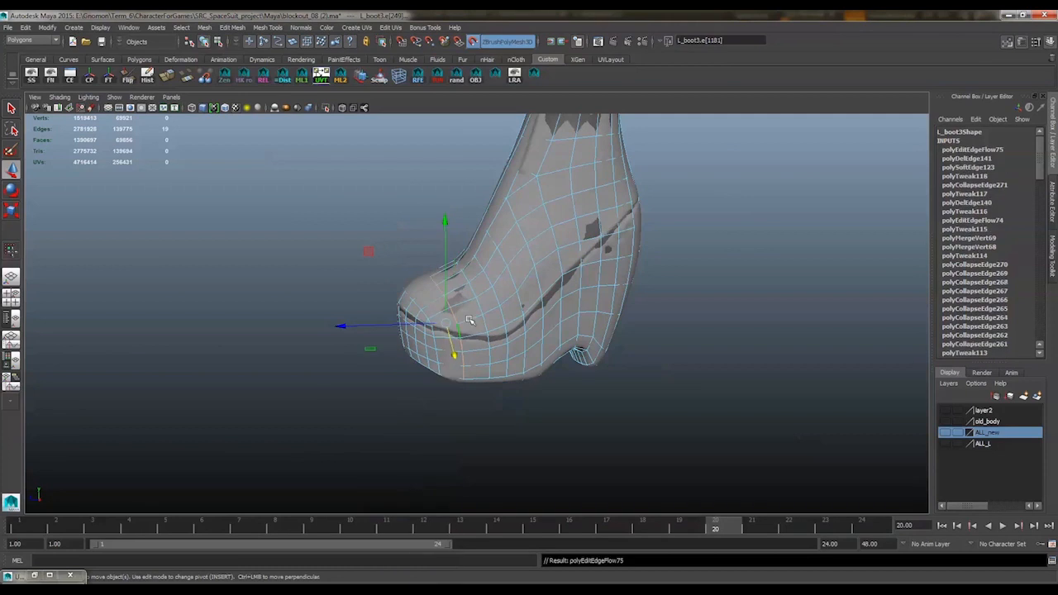
pyautogui.press('g')
# Relax the topology on both sides of the toe over the sculpted boot with Quad Draw
pyautogui.click(1052, 256)
pyautogui.click(1009, 426)
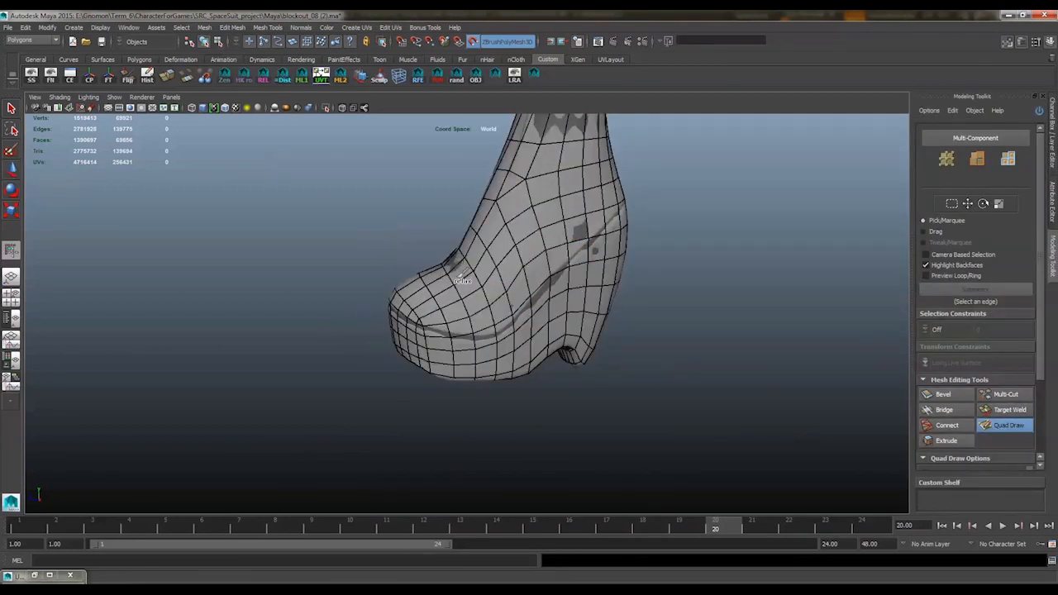
pyautogui.moveTo(331, 287)
pyautogui.keyDown('alt'); pyautogui.mouseDown()
pyautogui.moveTo(465, 284)
pyautogui.moveTo(578, 302)
pyautogui.moveTo(551, 295)
pyautogui.moveTo(564, 293)
pyautogui.moveTo(511, 315)
pyautogui.moveTo(529, 327)
pyautogui.mouseUp(); pyautogui.keyUp('alt')
pyautogui.keyDown('alt'); pyautogui.moveTo(528, 326); pyautogui.dragTo(541, 336, button='middle'); pyautogui.keyUp('alt')
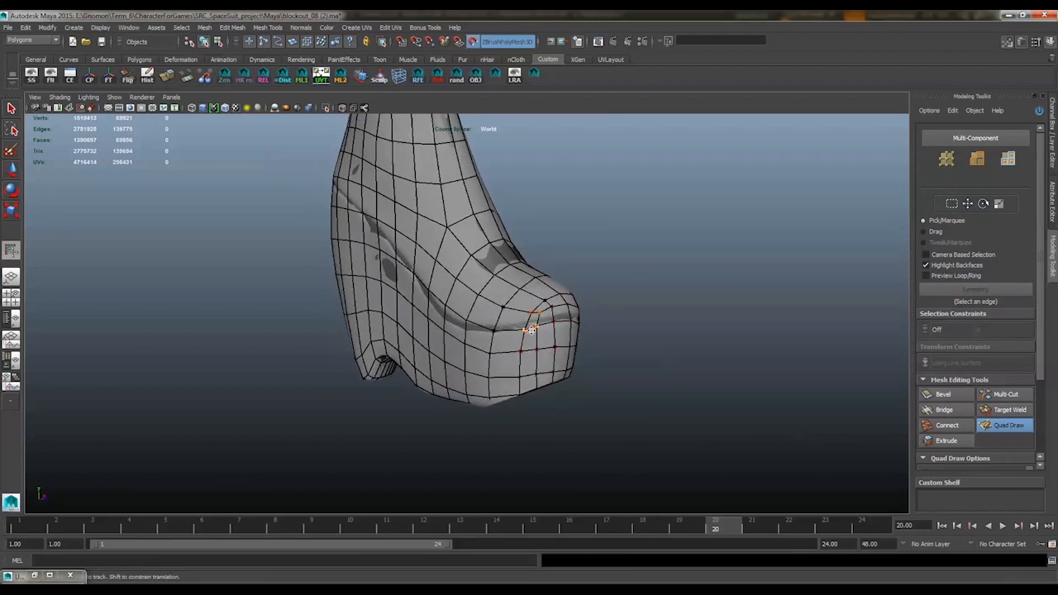
pyautogui.moveTo(541, 350)
pyautogui.keyDown('alt'); pyautogui.mouseDown()
pyautogui.moveTo(494, 346)
pyautogui.moveTo(495, 334)
pyautogui.moveTo(407, 296)
pyautogui.moveTo(543, 321)
pyautogui.moveTo(540, 342)
pyautogui.moveTo(472, 322)
pyautogui.moveTo(460, 350)
pyautogui.moveTo(437, 318)
pyautogui.moveTo(435, 281)
pyautogui.mouseUp(); pyautogui.keyUp('alt')
# Select the edge loop over the toe cap and apply Edit Edge Flow to it
pyautogui.press('w')
pyautogui.moveTo(425, 276); pyautogui.dragTo(425, 250, button='right')
pyautogui.doubleClick(424, 292)
pyautogui.keyDown('shift'); pyautogui.moveTo(427, 296); pyautogui.dragTo(428, 302, button='right'); pyautogui.keyUp('shift')
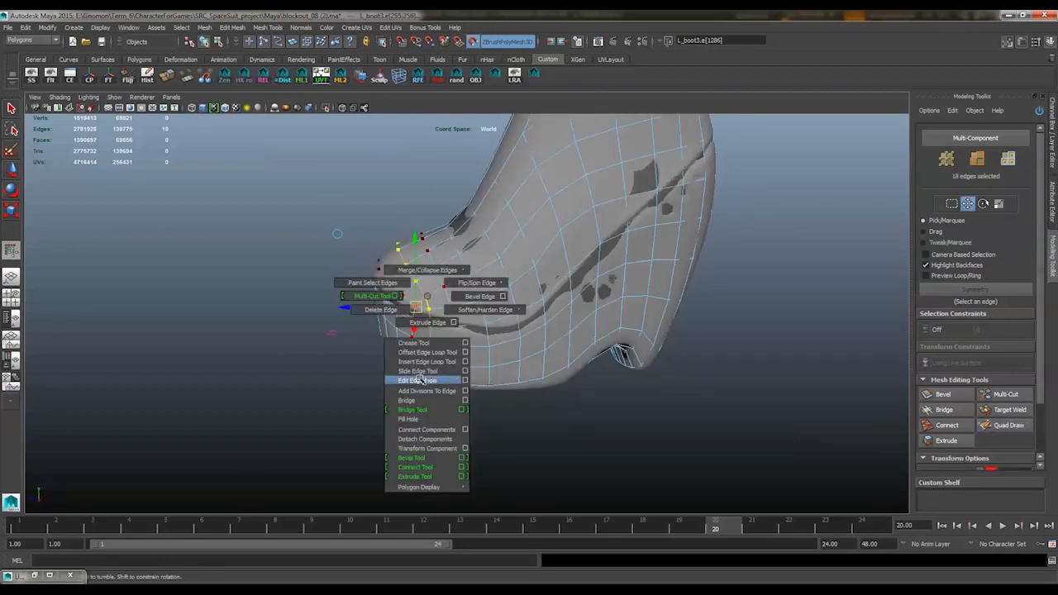
pyautogui.keyDown('shift'); pyautogui.moveTo(420, 380); pyautogui.dragTo(420, 381, button='right'); pyautogui.keyUp('shift')
pyautogui.moveTo(479, 309); pyautogui.dragTo(519, 293, button='right')
# Relax the toe and reposition the vertices along the side of the sole with Quad Draw
pyautogui.press('y')
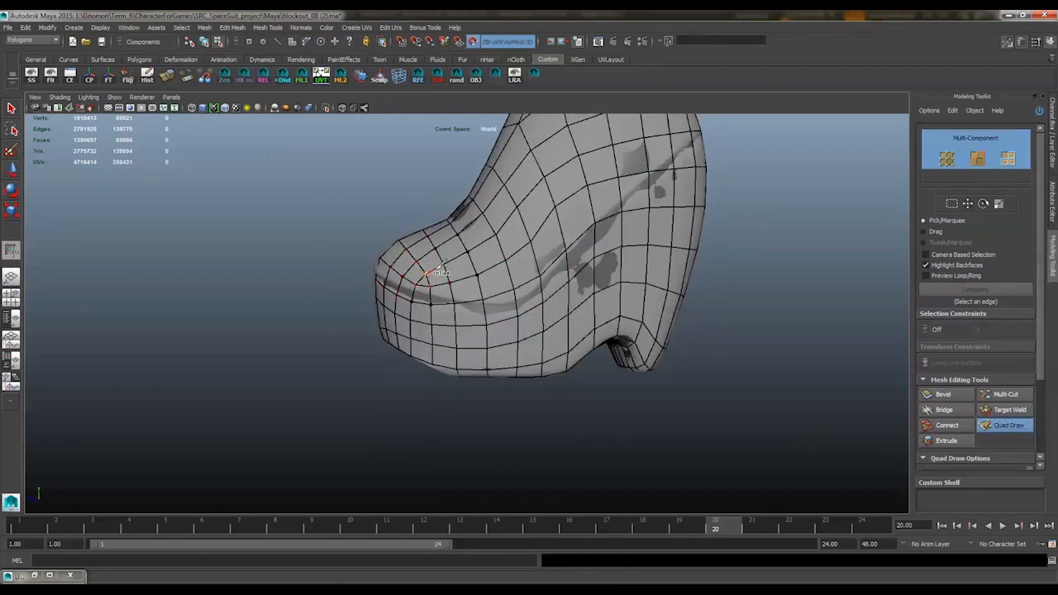
pyautogui.keyDown('alt'); pyautogui.moveTo(428, 273); pyautogui.dragTo(506, 357); pyautogui.keyUp('alt')
pyautogui.keyDown('alt'); pyautogui.moveTo(506, 357); pyautogui.dragTo(495, 308, button='middle'); pyautogui.keyUp('alt')
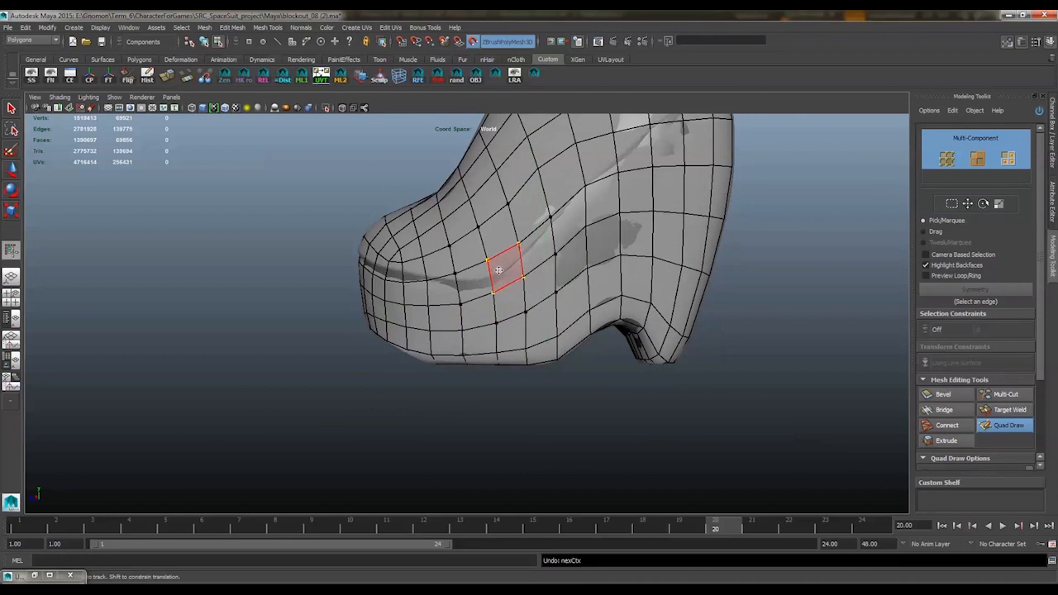
pyautogui.moveTo(499, 270); pyautogui.dragTo(501, 282)
pyautogui.moveTo(467, 286); pyautogui.dragTo(469, 295)
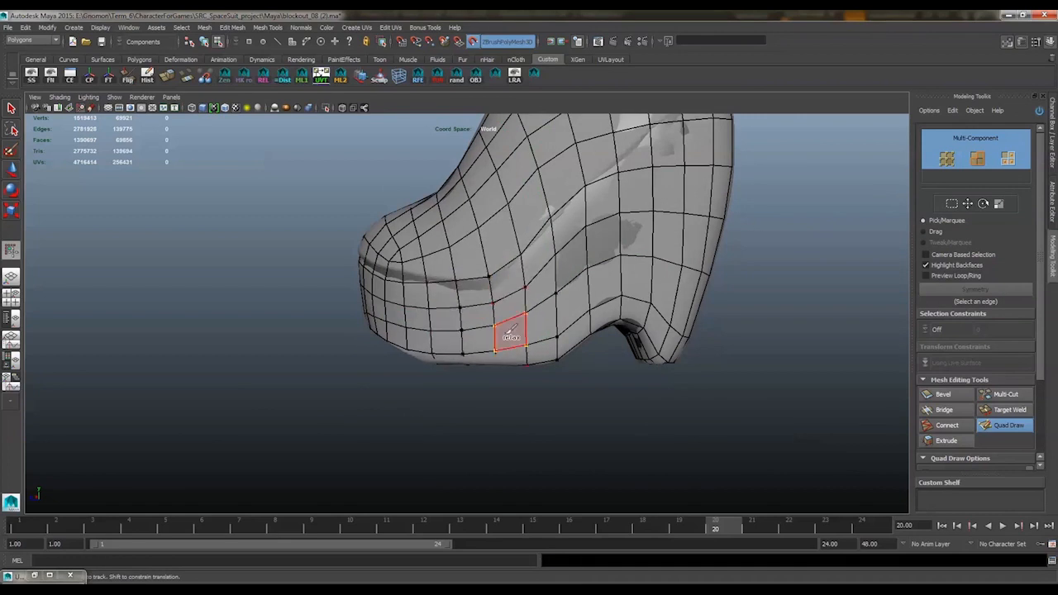
pyautogui.moveTo(541, 309)
pyautogui.keyDown('alt'); pyautogui.mouseDown()
pyautogui.moveTo(564, 266)
pyautogui.moveTo(421, 319)
pyautogui.moveTo(363, 314)
pyautogui.mouseUp(); pyautogui.keyUp('alt')
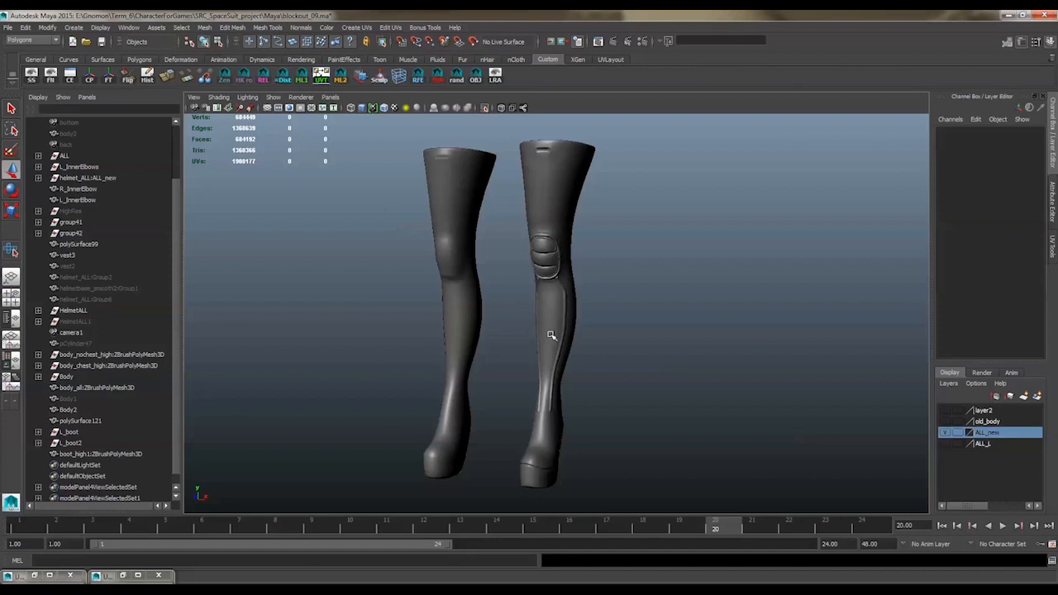
# Align the high-poly boot with the low-poly boot by setting its Translate X to 0
pyautogui.click(453, 278)
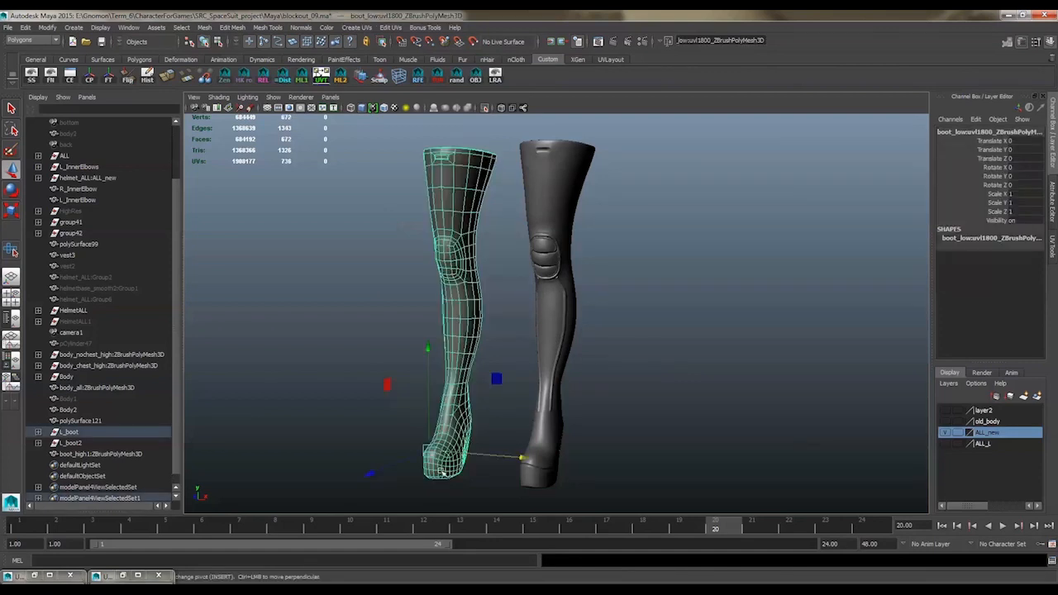
pyautogui.click(541, 263)
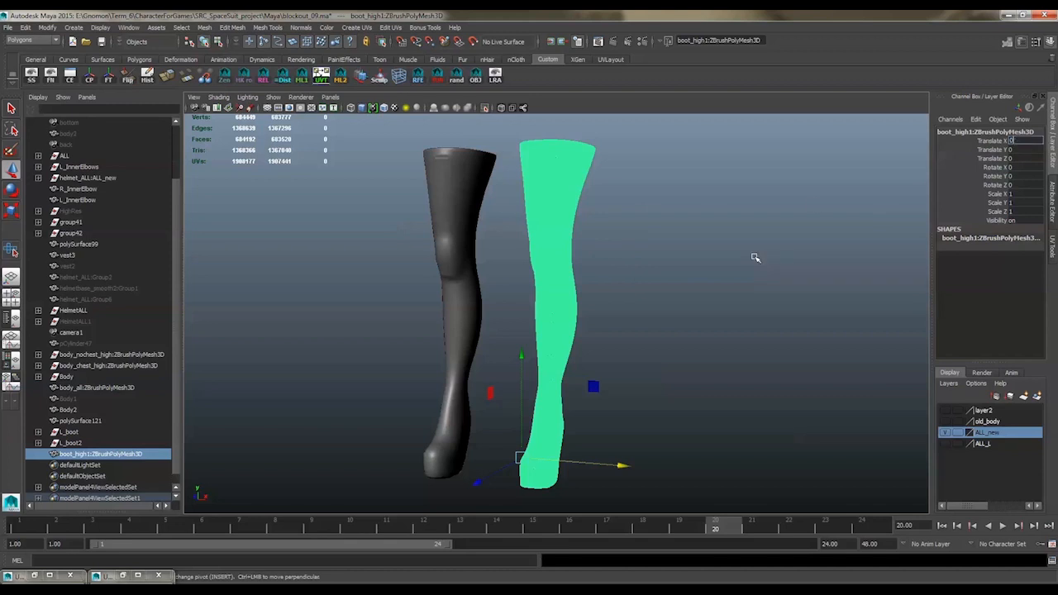
pyautogui.hotkey('ctrl', 'z')
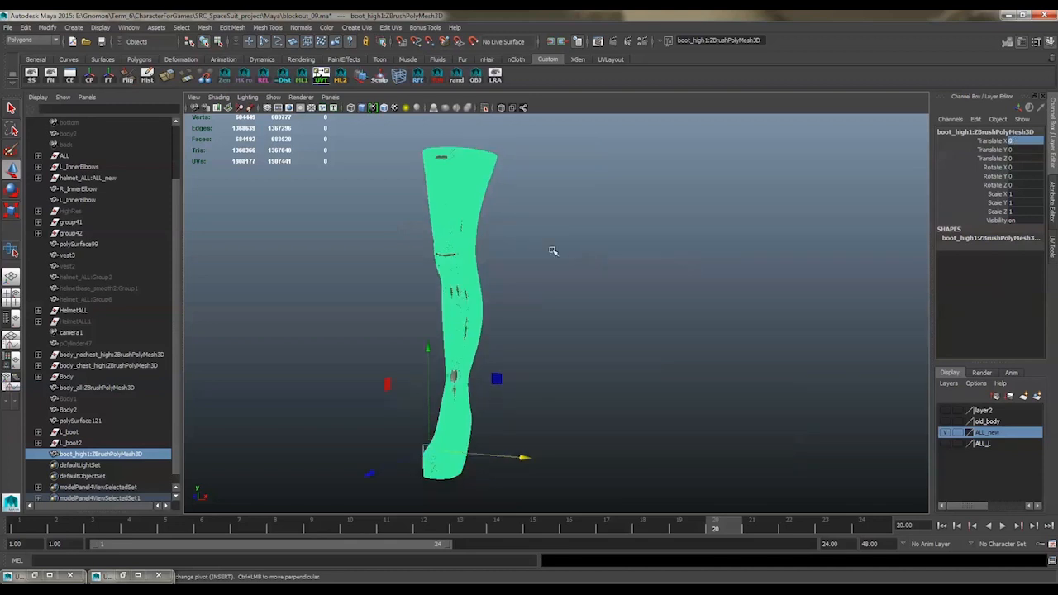
# Export the selected high-poly boot to the Desktop as an OBJ file named boot_high
pyautogui.click(9, 28)
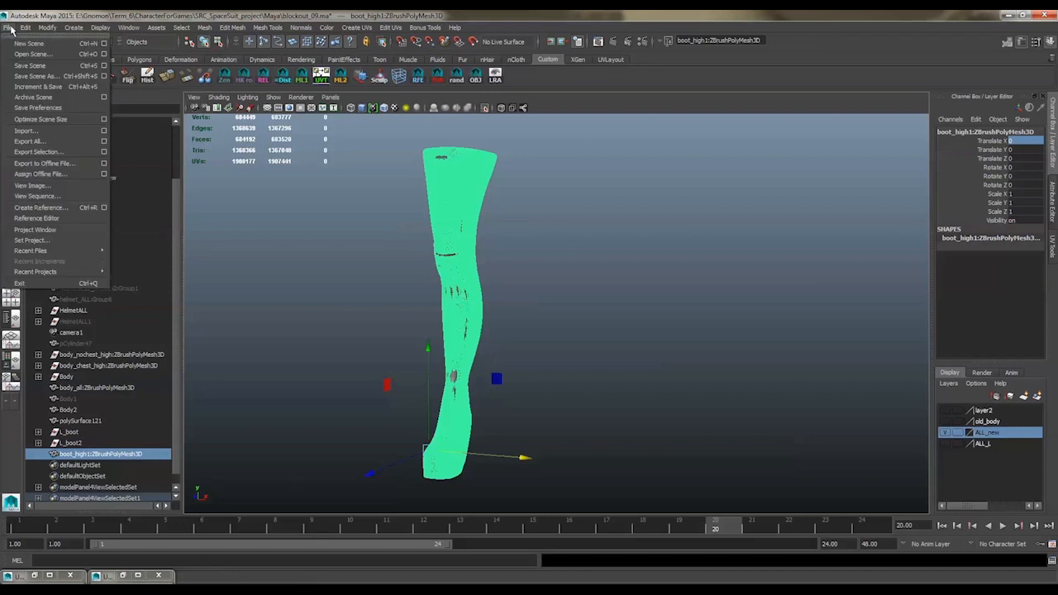
pyautogui.click(51, 34)
pyautogui.moveTo(52, 34); pyautogui.dragTo(208, 162)
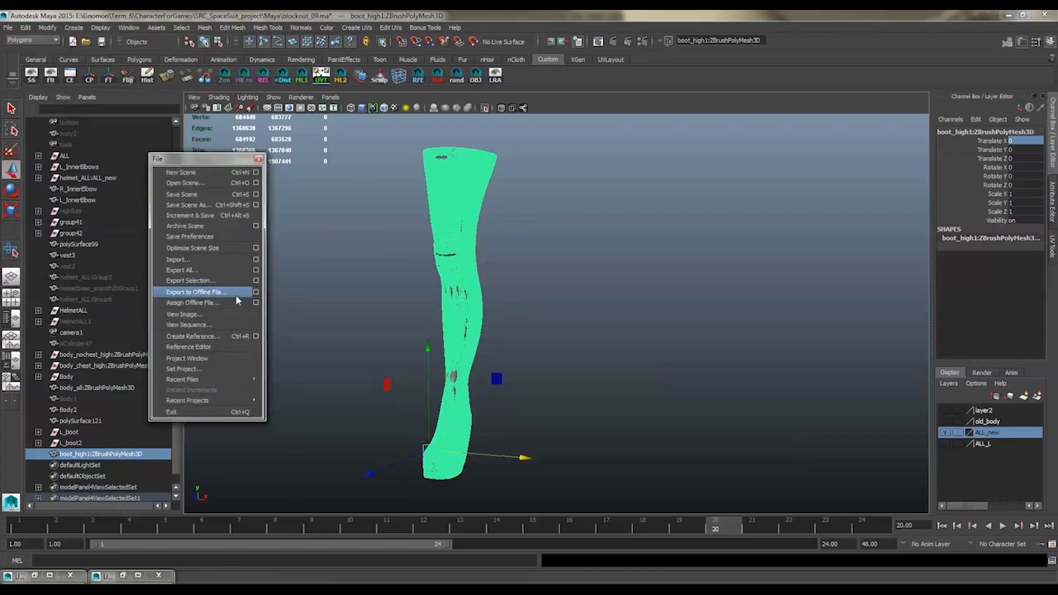
pyautogui.click(198, 280)
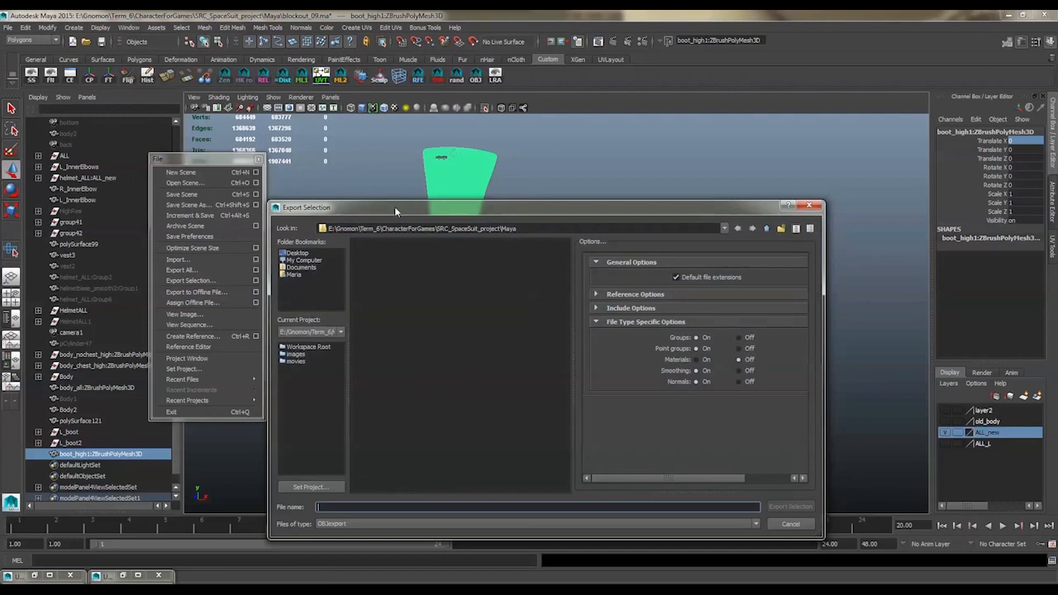
pyautogui.moveTo(394, 206); pyautogui.dragTo(469, 207)
pyautogui.click(372, 253)
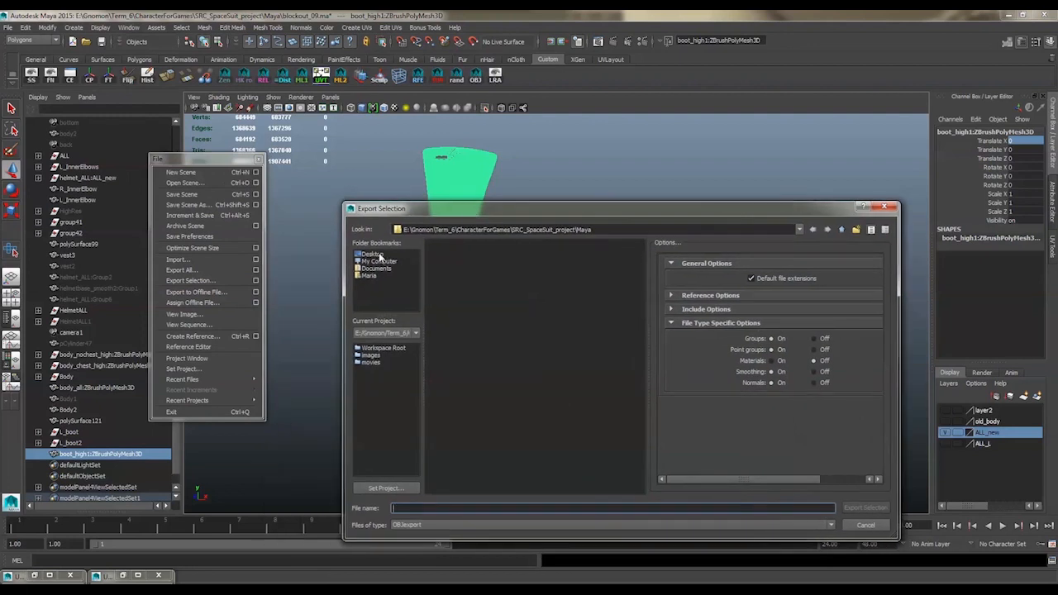
pyautogui.click(434, 508)
pyautogui.write('boot_high')
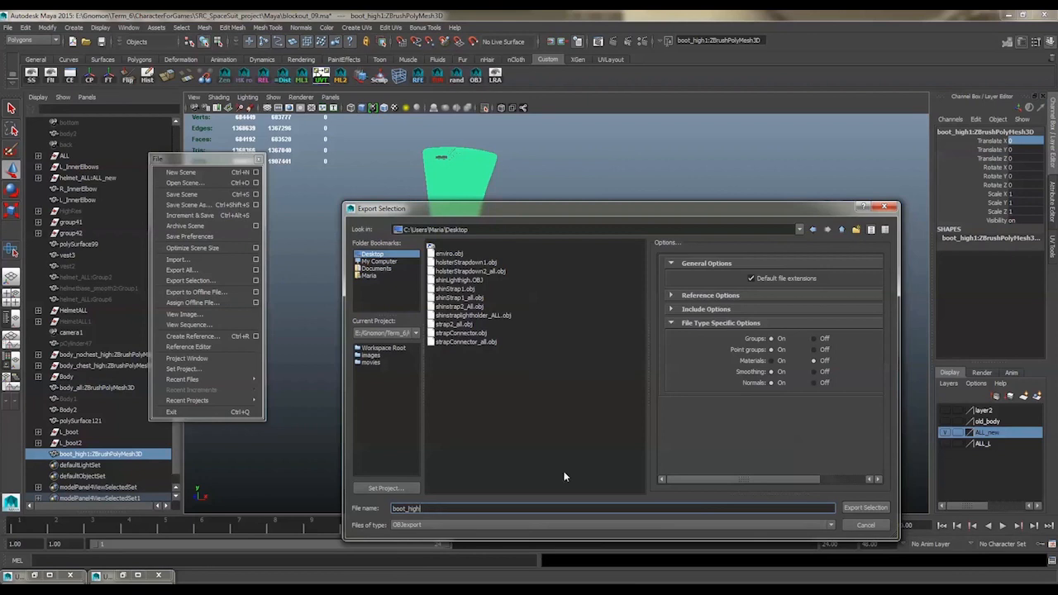
pyautogui.click(863, 509)
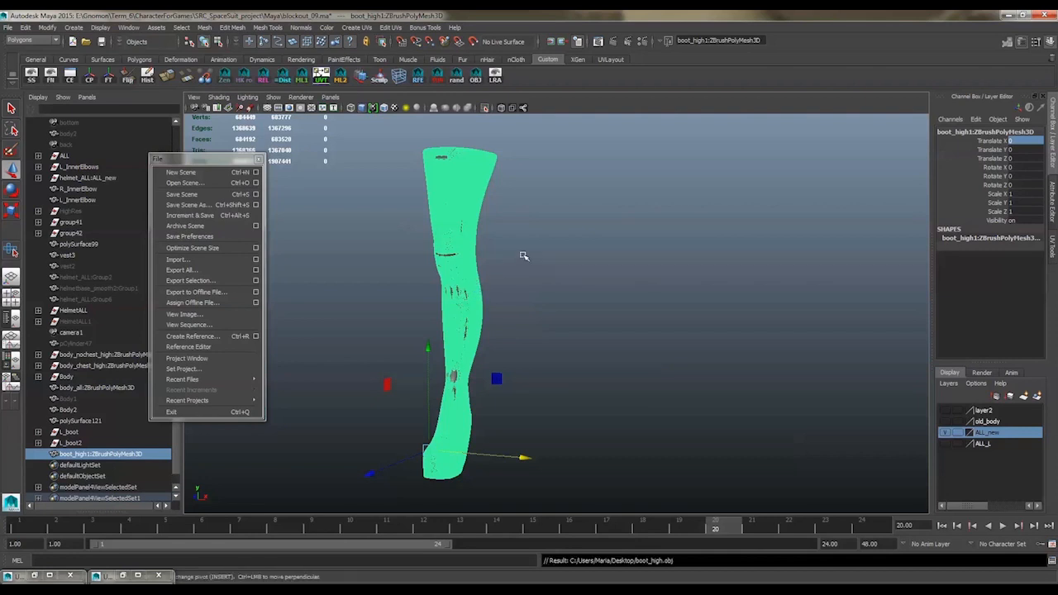
# Open the UV Texture Editor and select the low-poly boot to examine its UV layout
pyautogui.click(1053, 246)
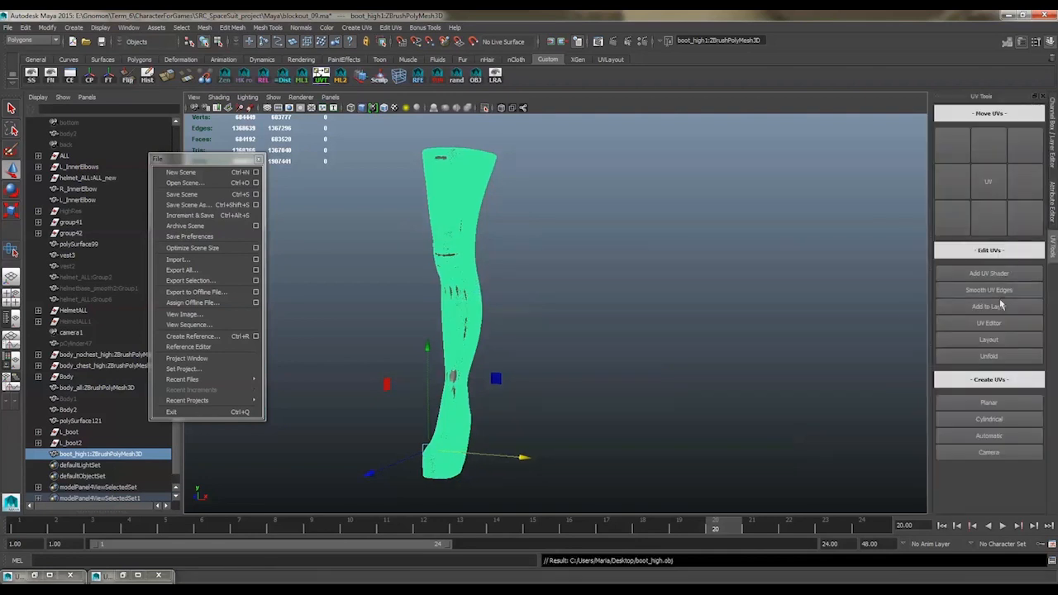
pyautogui.click(998, 323)
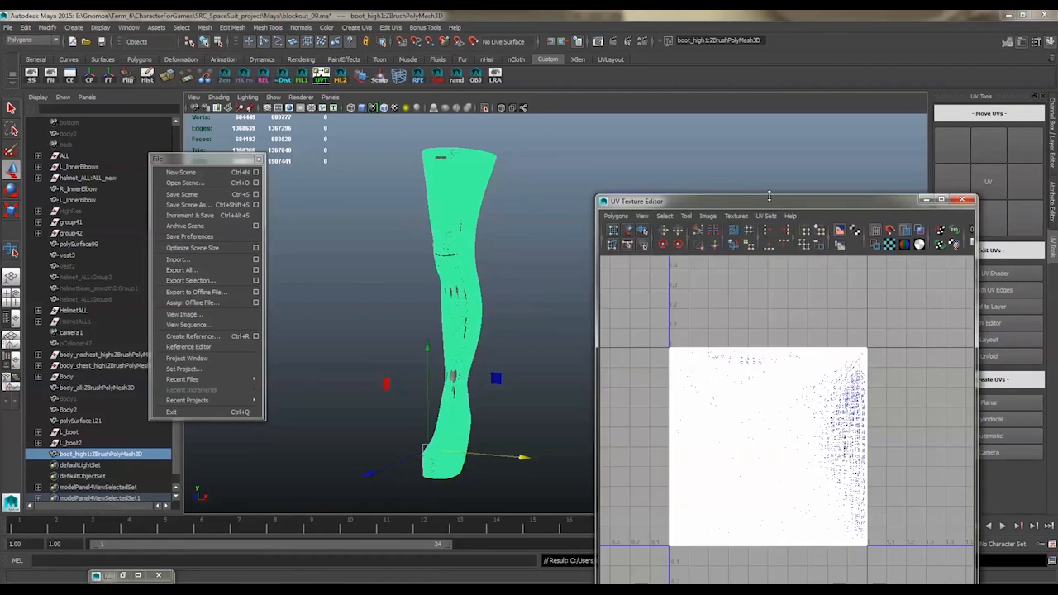
pyautogui.moveTo(768, 198); pyautogui.dragTo(775, 162)
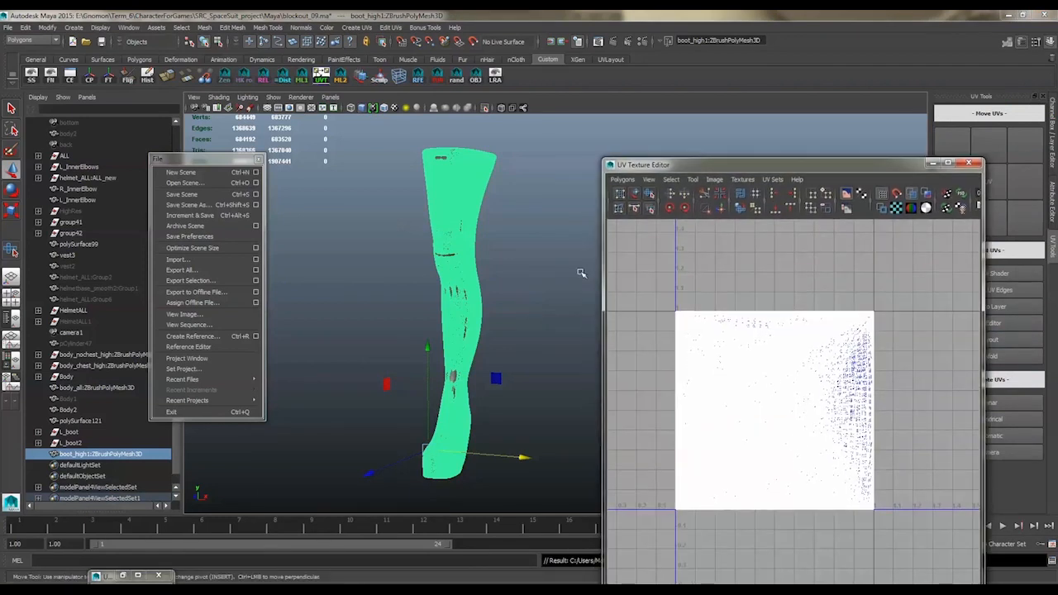
pyautogui.moveTo(537, 273); pyautogui.dragTo(442, 336)
pyautogui.click(442, 335)
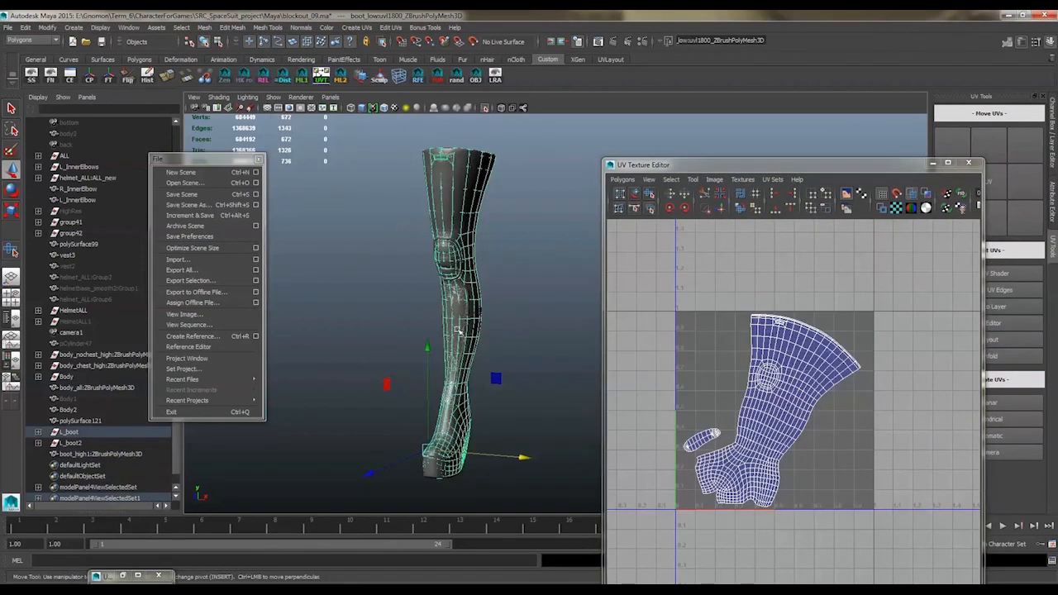
# Export the selected low-poly boot to the Desktop as an OBJ named boot_low, and close the UV Texture Editor
pyautogui.click(216, 279)
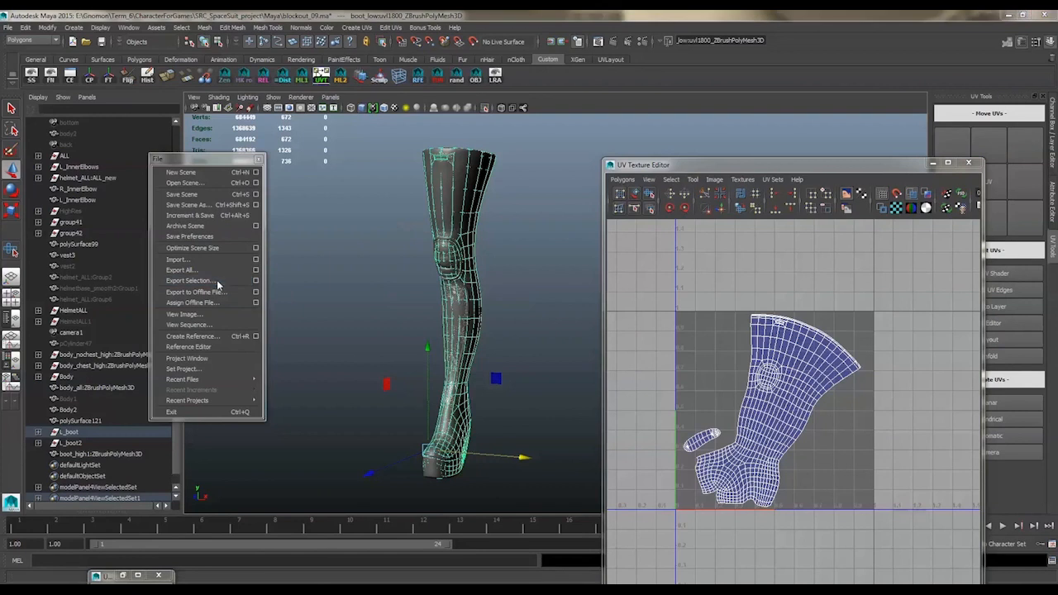
pyautogui.write('boot')
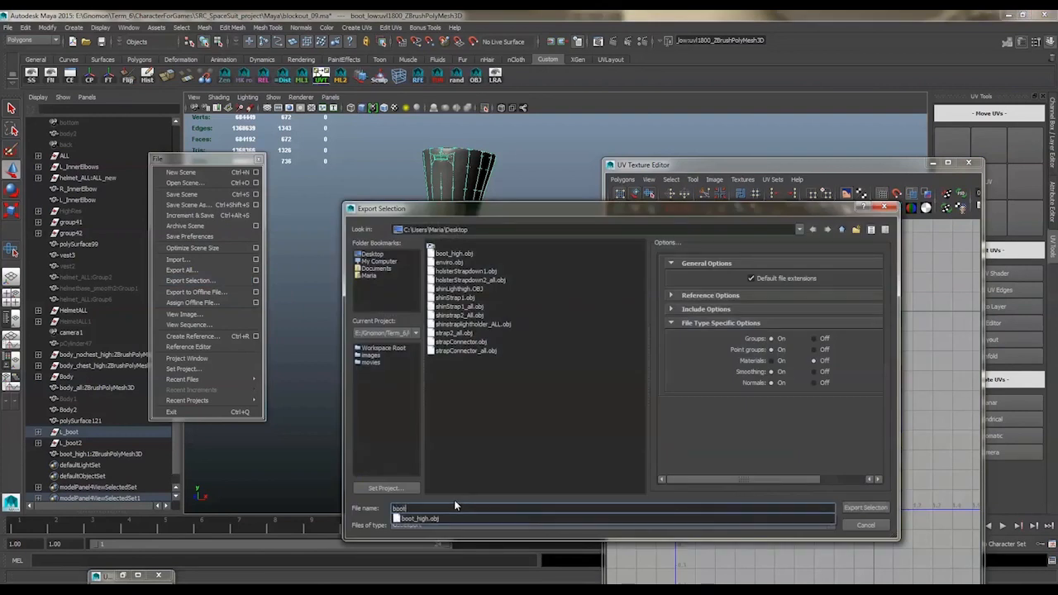
pyautogui.write('_low')
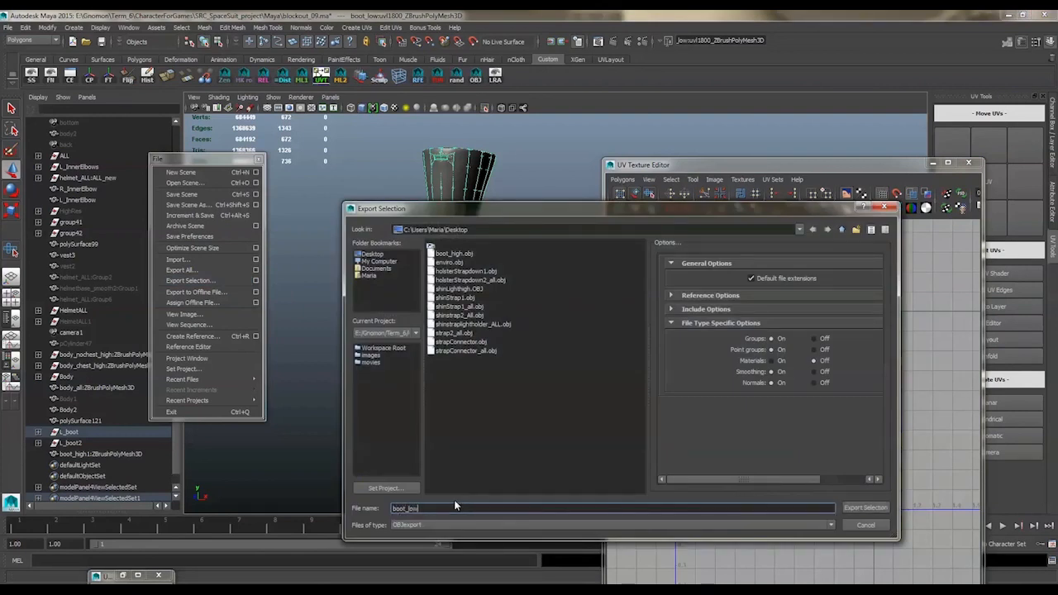
pyautogui.click(864, 507)
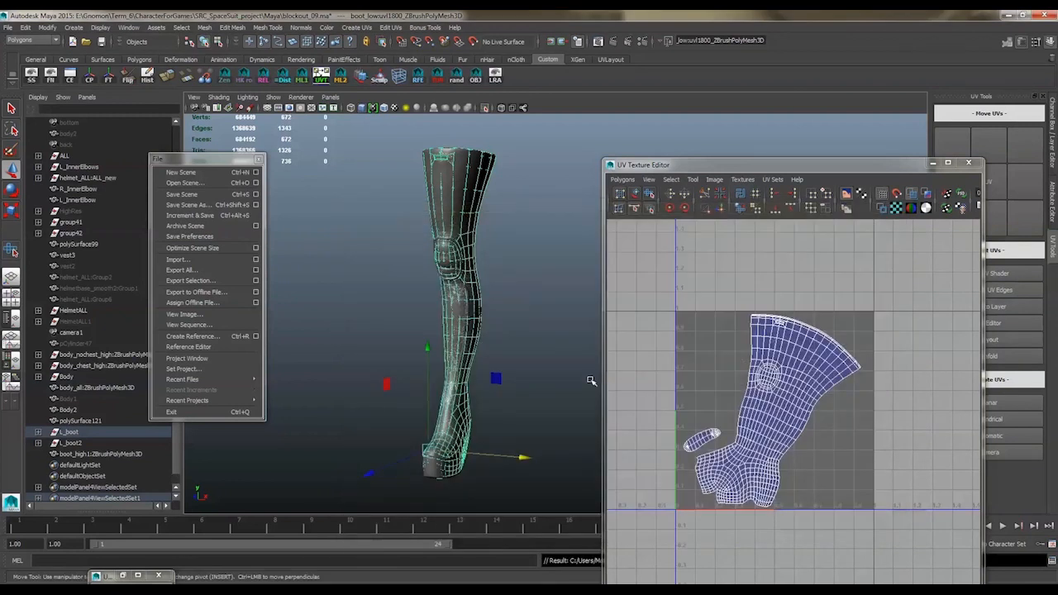
pyautogui.click(969, 162)
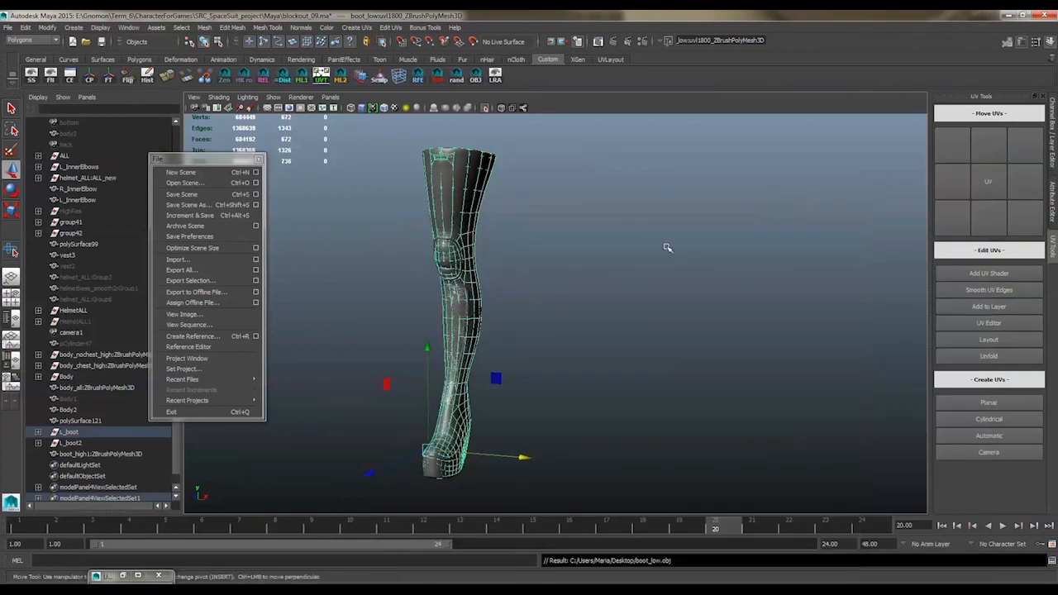
# Deselect the boot, switch to xNormal and remove the existing leg straps mesh from the high definition meshes
pyautogui.click(611, 275)
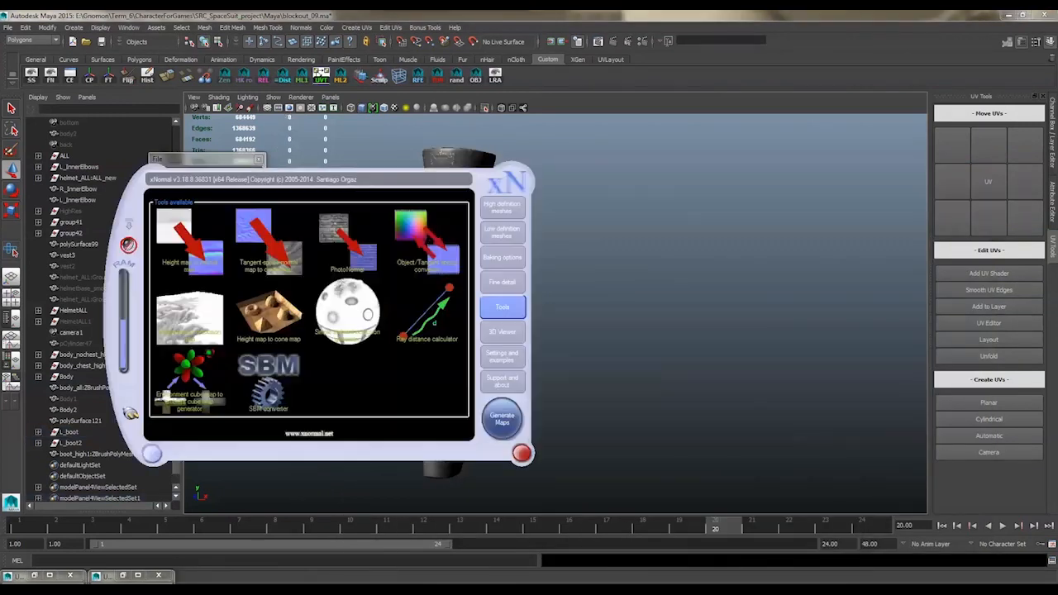
pyautogui.moveTo(403, 180); pyautogui.dragTo(576, 180)
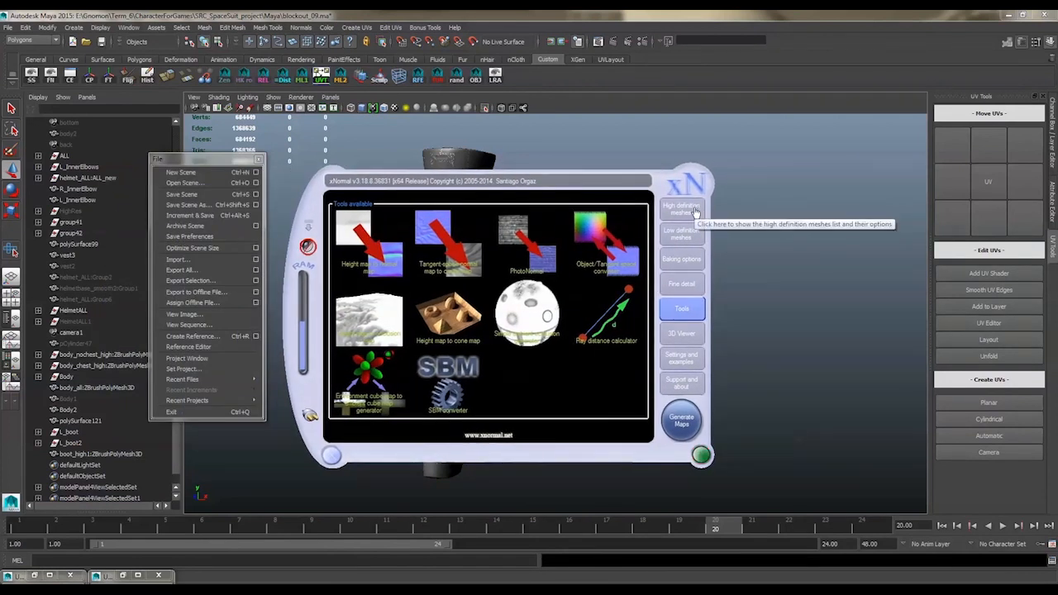
pyautogui.click(695, 213)
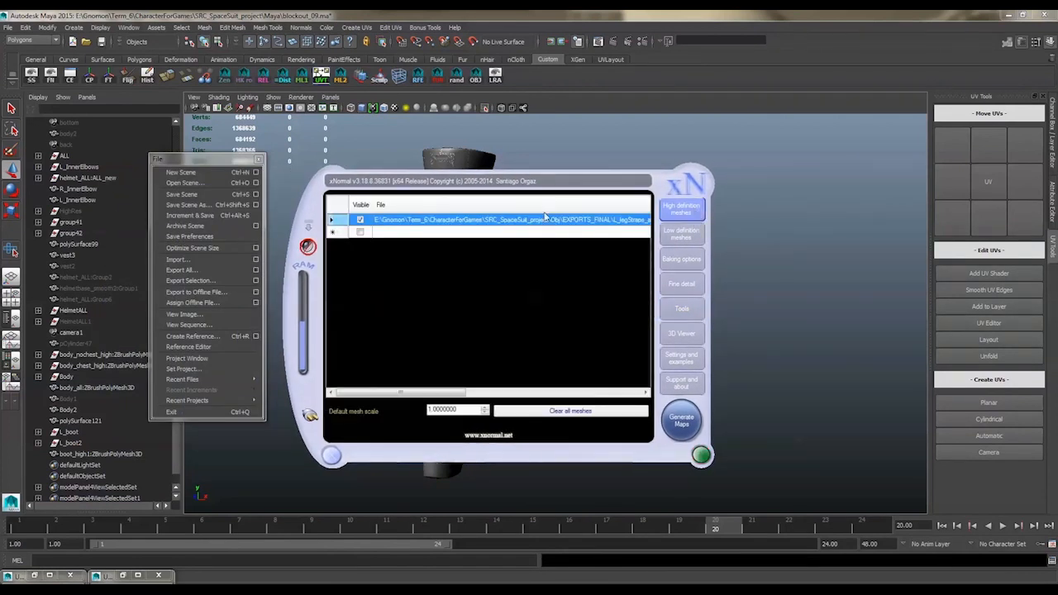
pyautogui.rightClick(517, 219)
pyautogui.click(541, 283)
# Add boot_high.obj from the Desktop to the high definition meshes
pyautogui.rightClick(505, 274)
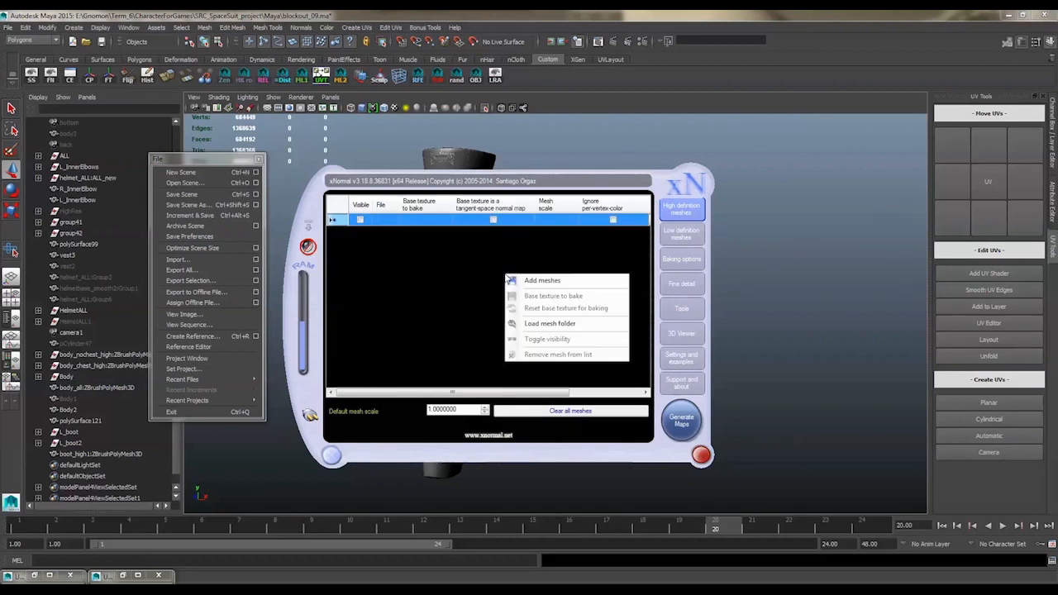
pyautogui.click(522, 281)
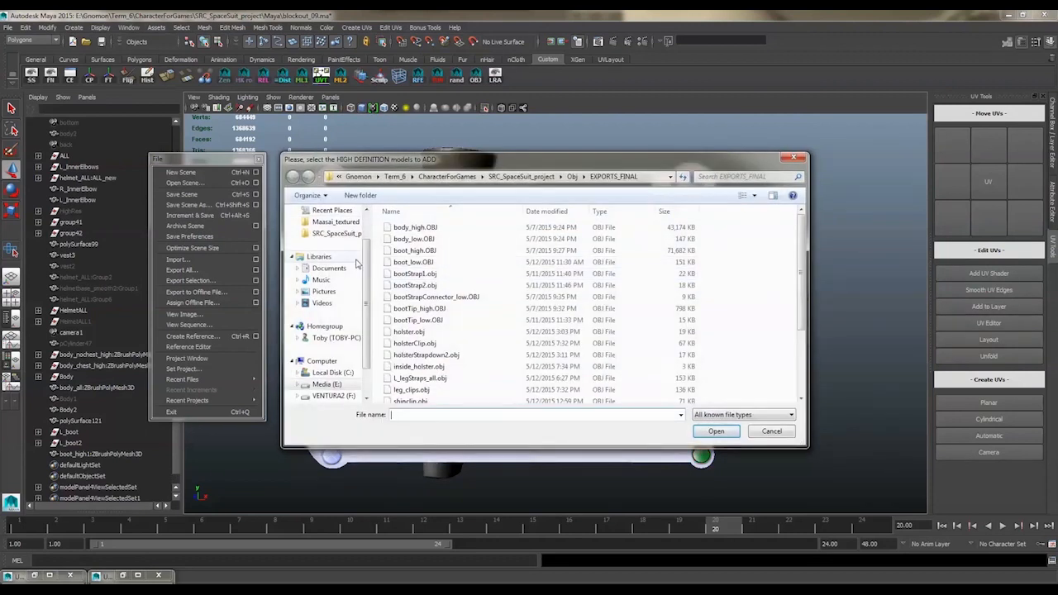
pyautogui.scroll(2, 330, 248)
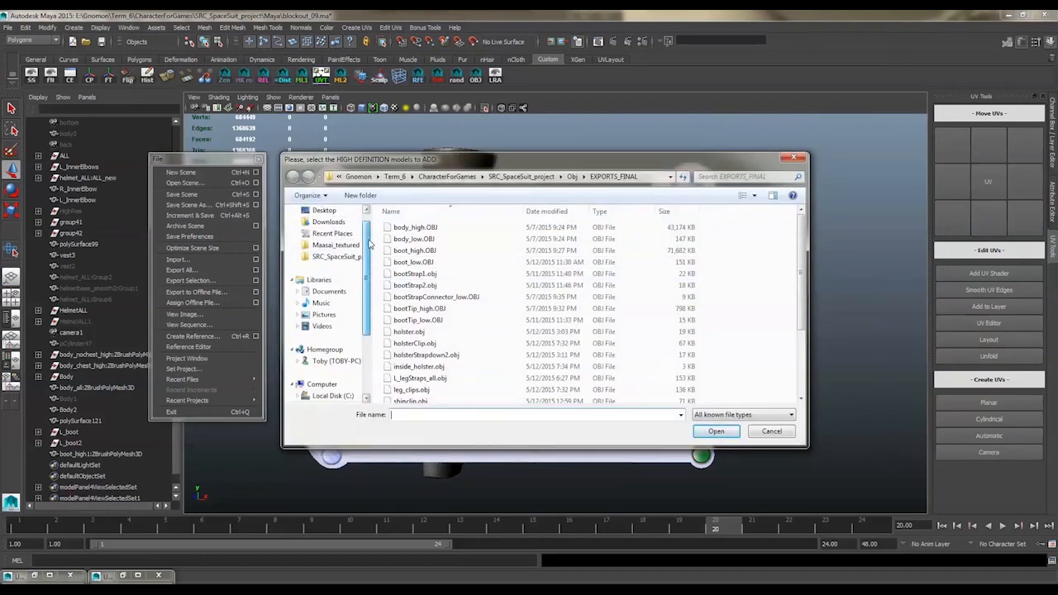
pyautogui.click(327, 226)
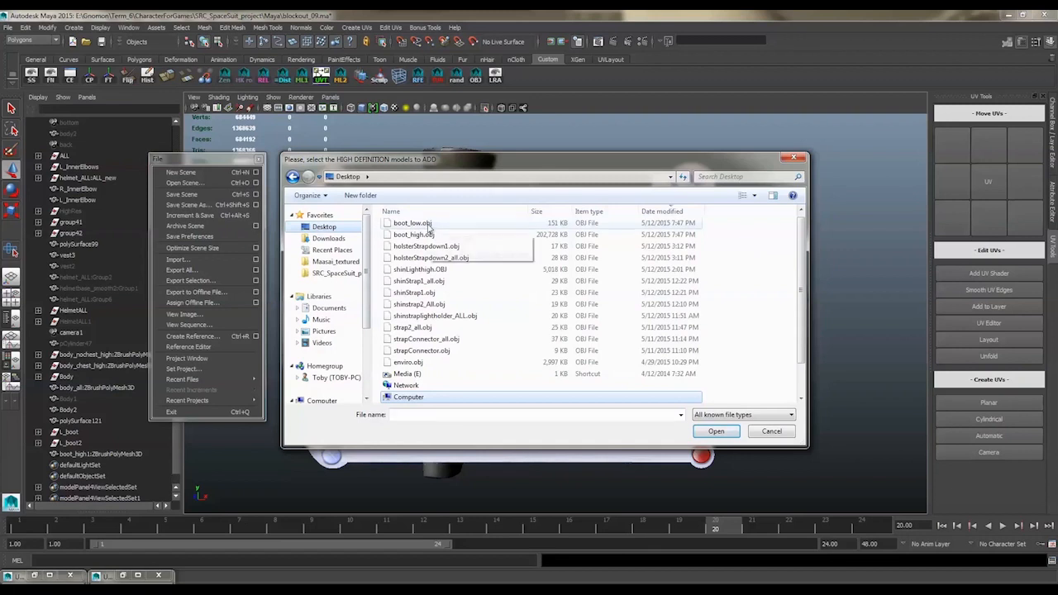
pyautogui.click(410, 234)
pyautogui.click(708, 429)
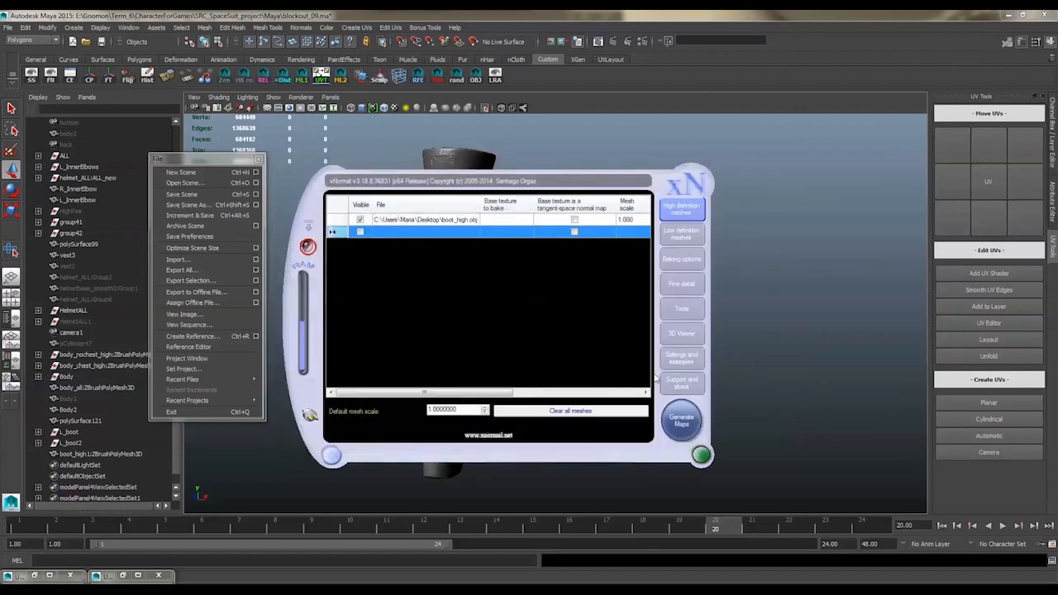
# Add boot_low.obj from the Desktop to the low definition meshes
pyautogui.click(681, 234)
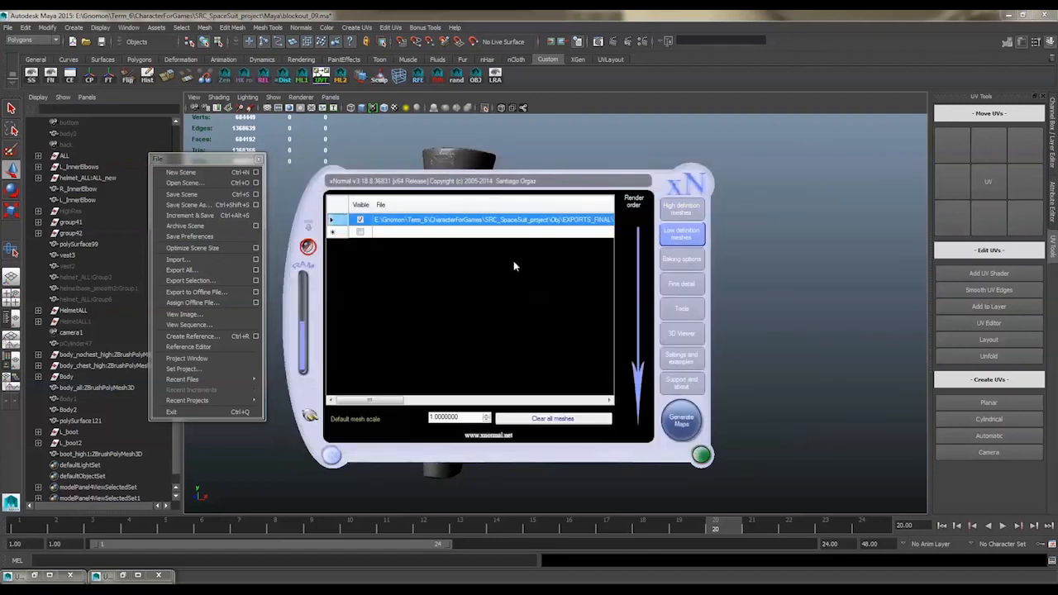
pyautogui.rightClick(514, 263)
pyautogui.click(521, 268)
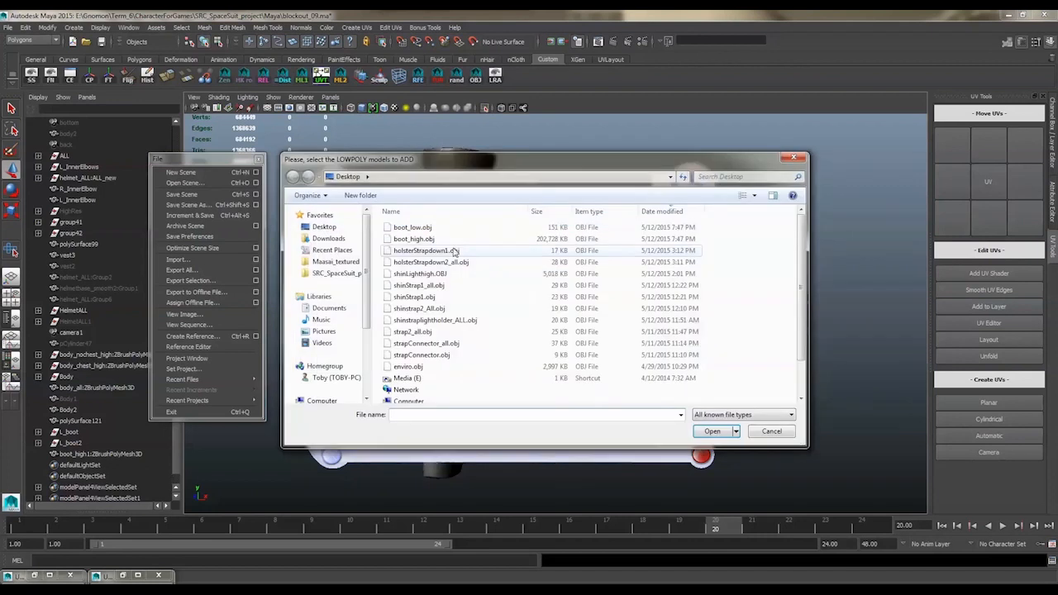
pyautogui.click(410, 239)
pyautogui.click(411, 227)
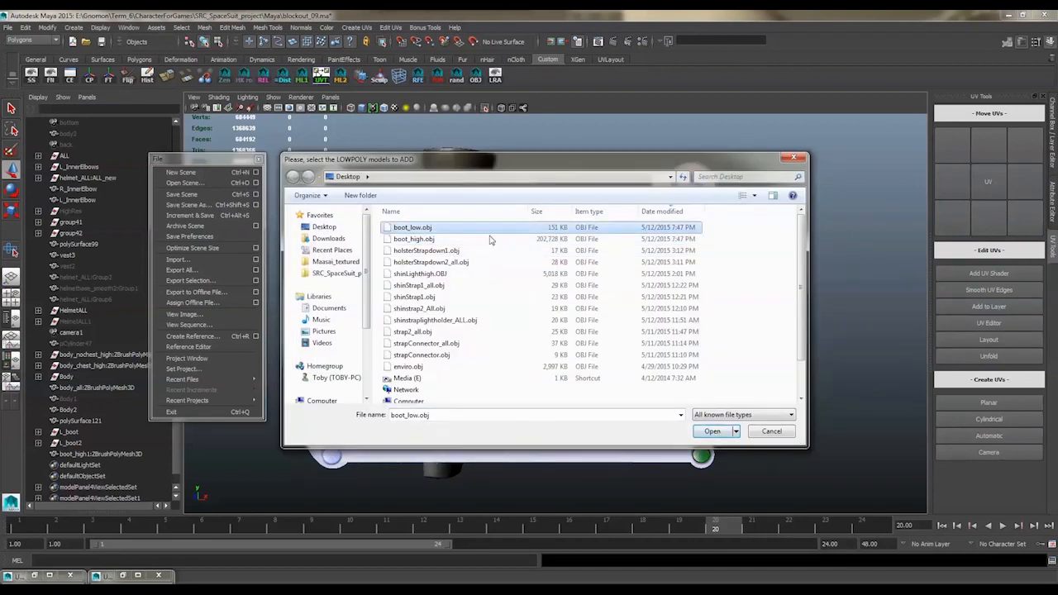
pyautogui.click(713, 431)
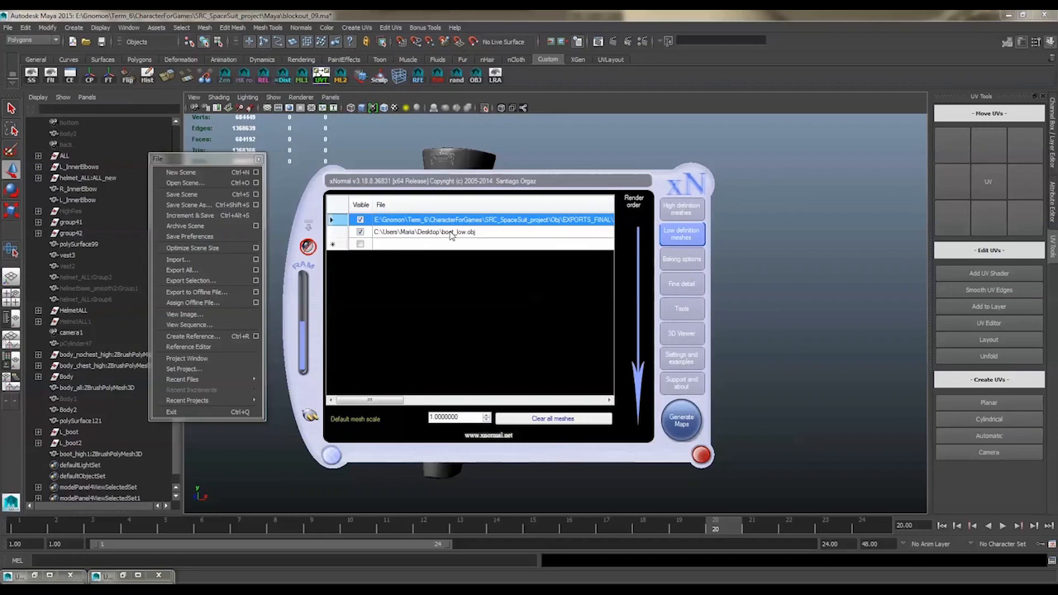
# Remove the old EXPORTS_FINAL mesh from the low definition meshes and review both mesh lists
pyautogui.rightClick(452, 220)
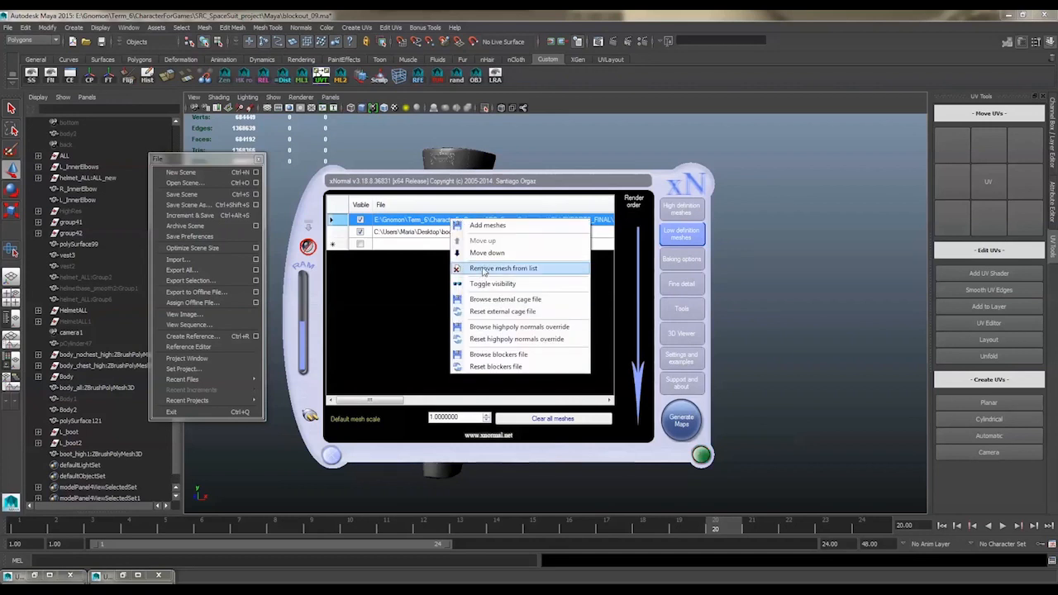
pyautogui.click(483, 269)
pyautogui.click(672, 217)
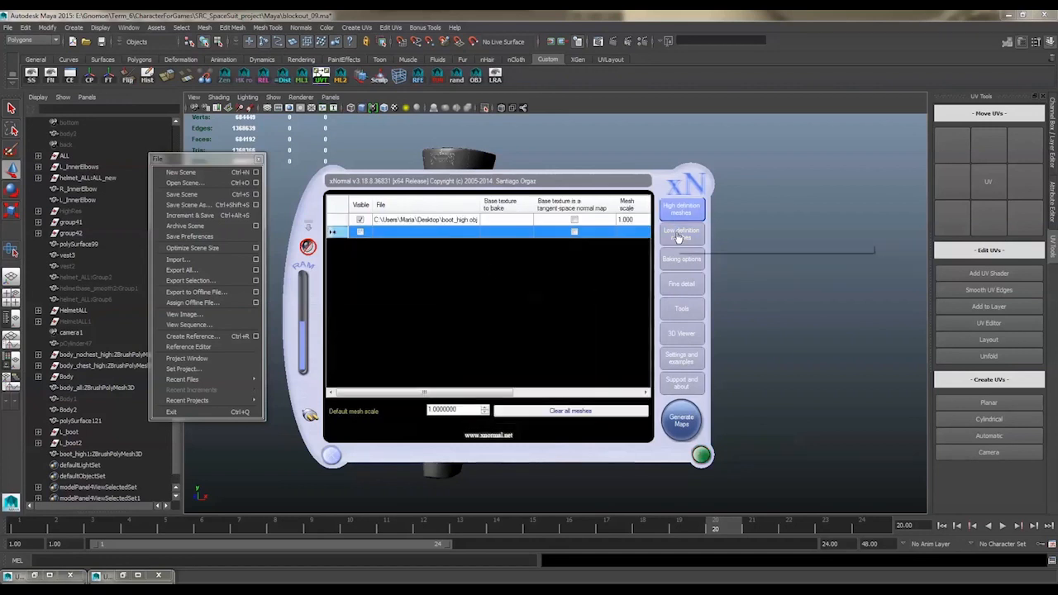
pyautogui.click(677, 236)
# Set the output map size in the baking options to 2048 by 2048
pyautogui.click(681, 259)
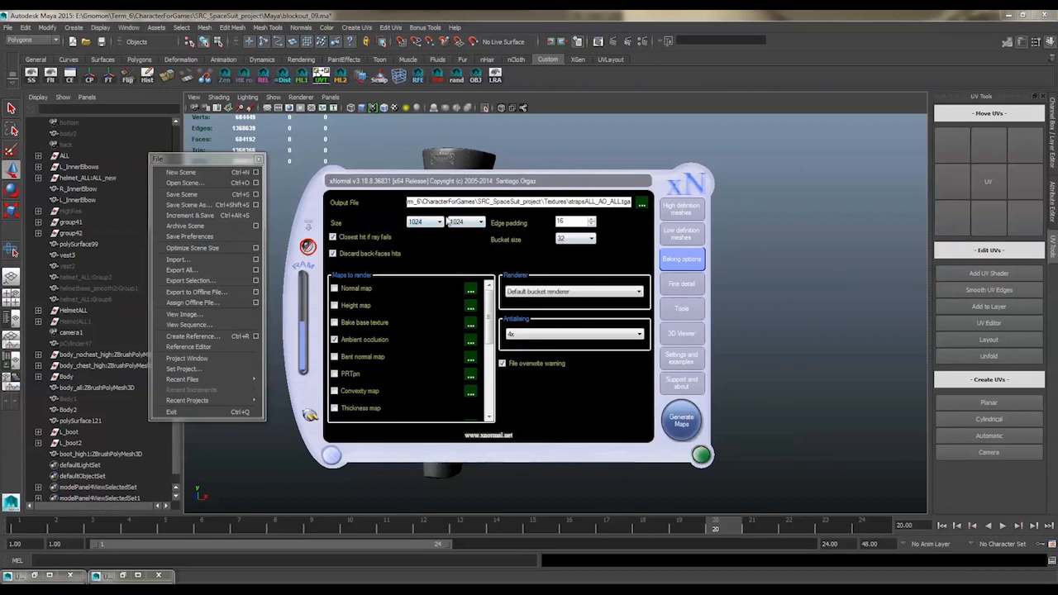
pyautogui.click(421, 230)
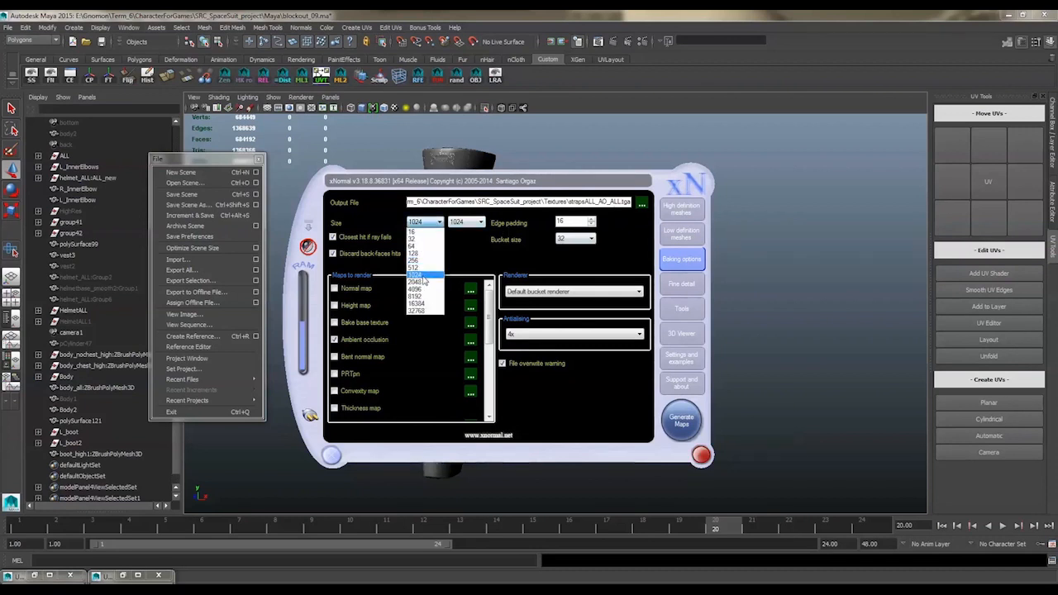
pyautogui.click(420, 285)
pyautogui.click(473, 223)
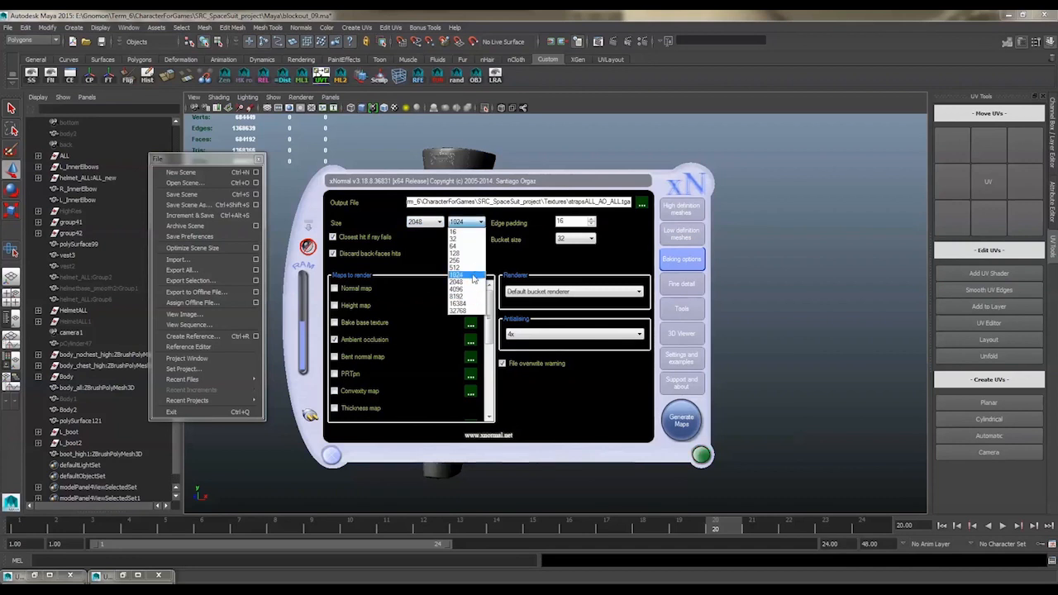
pyautogui.click(470, 287)
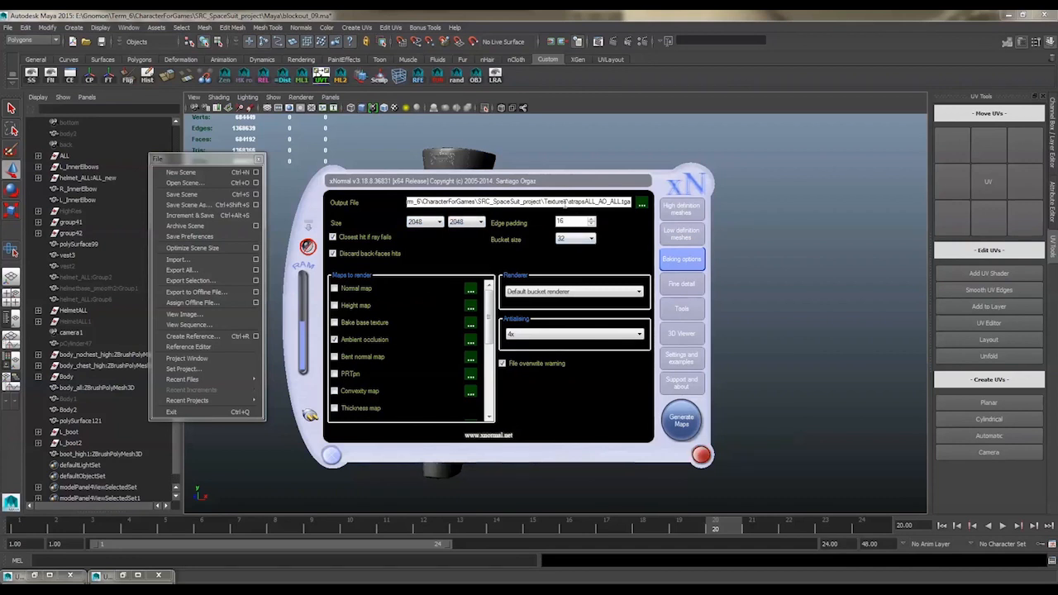
# Set the bake output file to boot on the Desktop in TGA format and enable the normal map alongside ambient occlusion
pyautogui.click(641, 203)
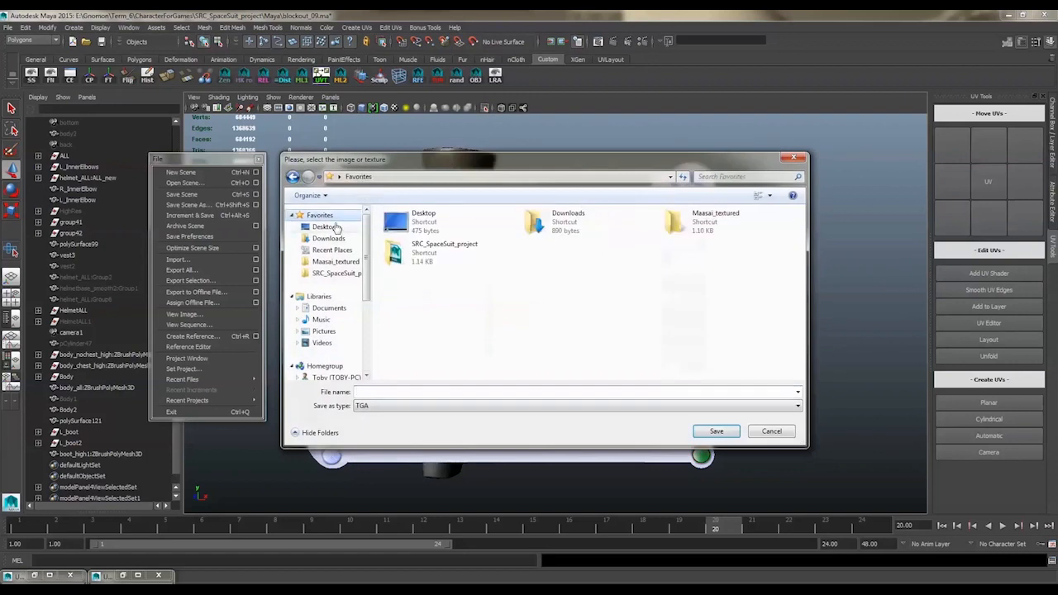
pyautogui.click(330, 227)
pyautogui.click(411, 392)
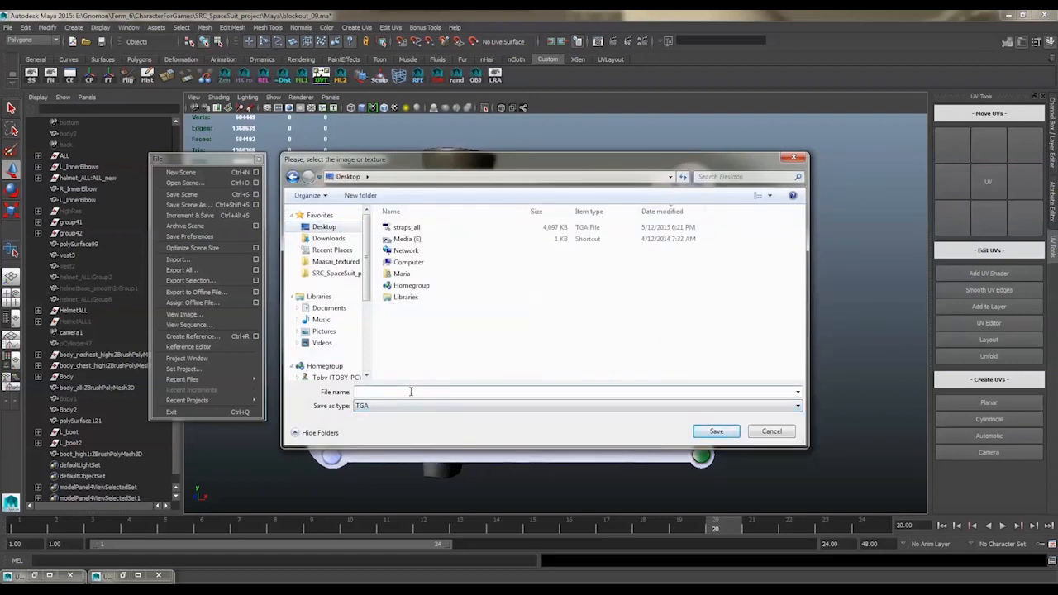
pyautogui.write('boot')
pyautogui.press('Return')
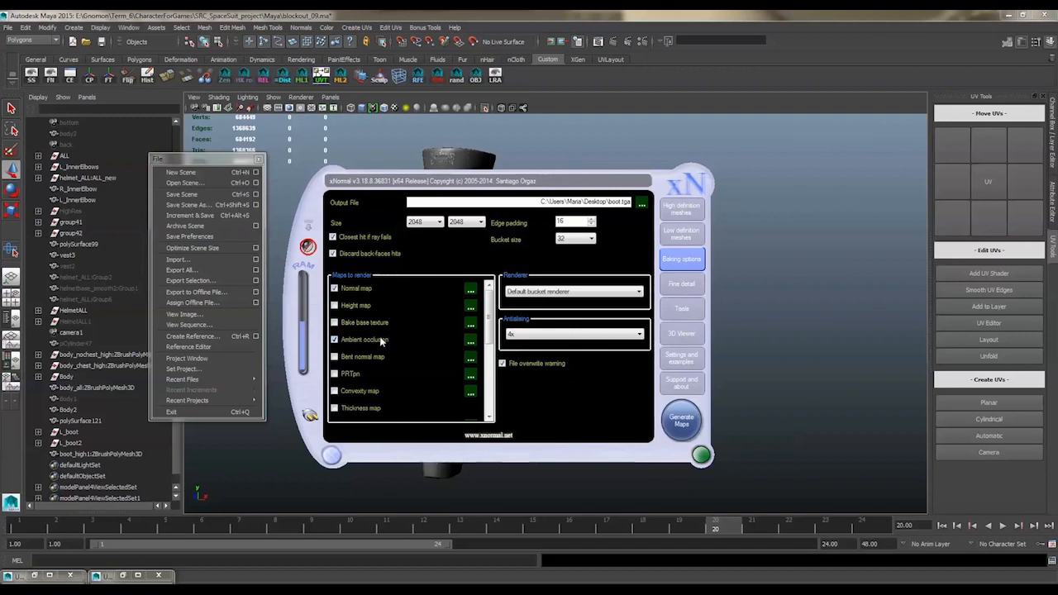
# Run the Ray distance calculator on boot_low.obj, stop the computation, and copy the results to the mesh settings
pyautogui.click(683, 285)
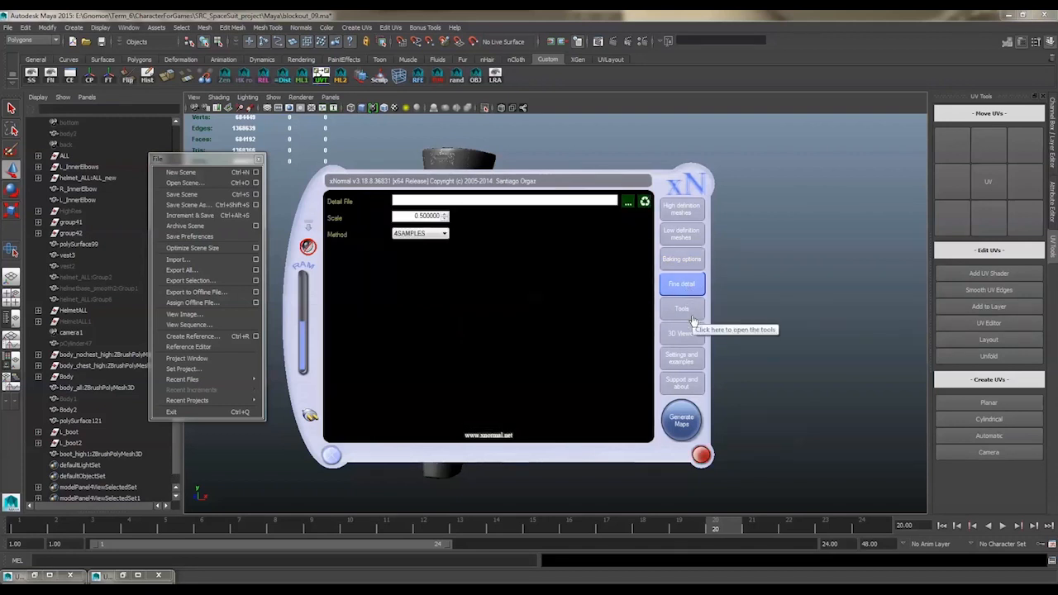
pyautogui.click(691, 320)
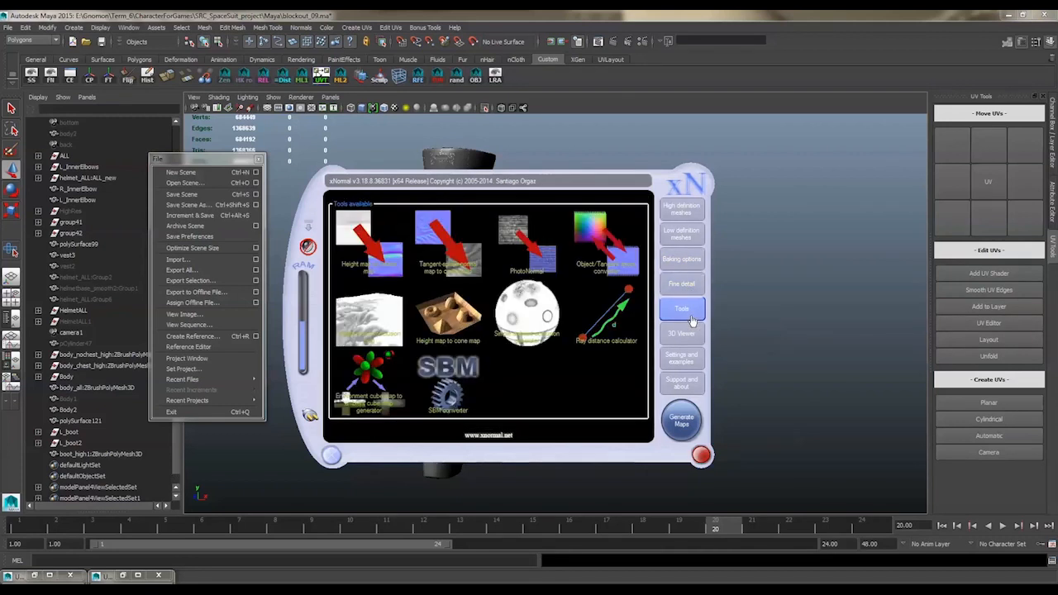
pyautogui.click(617, 332)
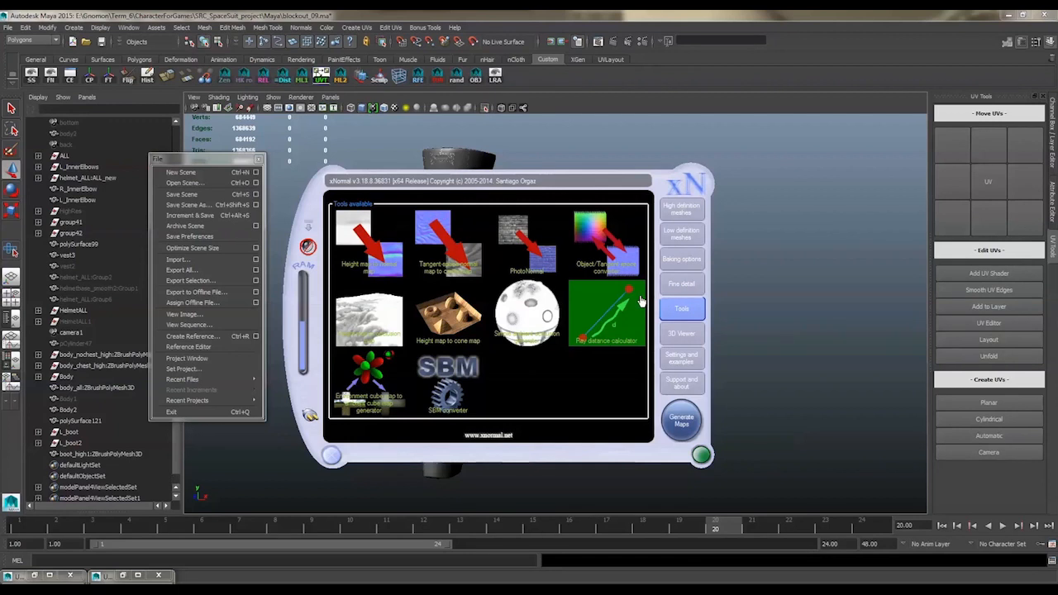
pyautogui.click(619, 315)
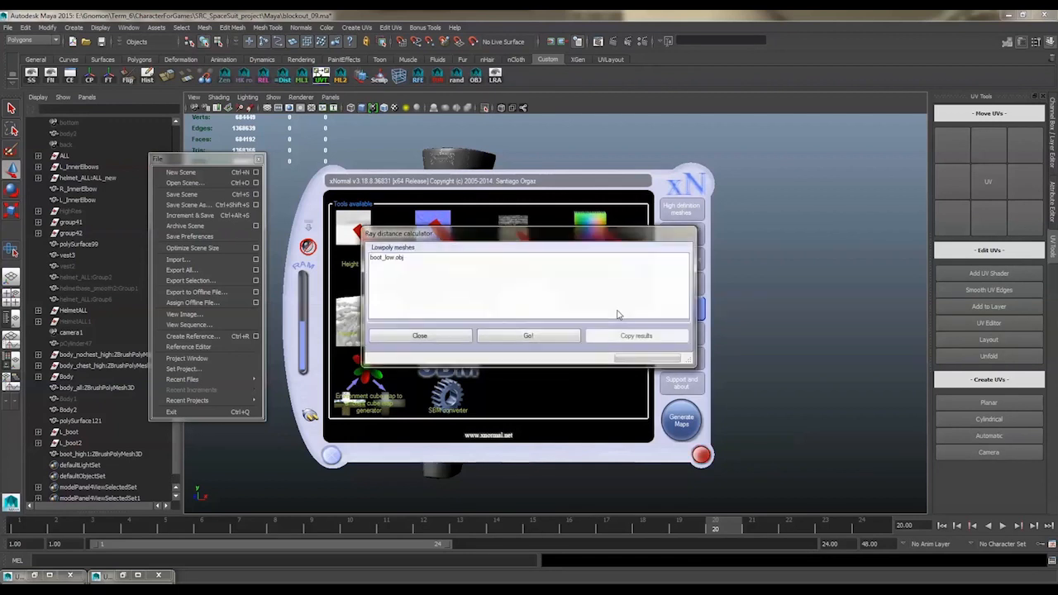
pyautogui.click(557, 339)
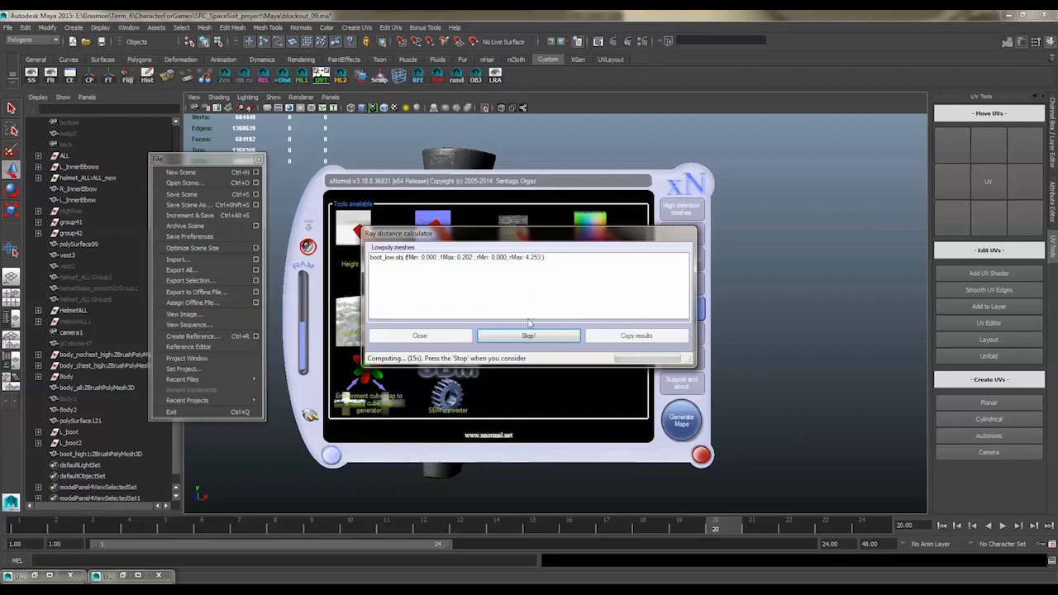
pyautogui.click(613, 342)
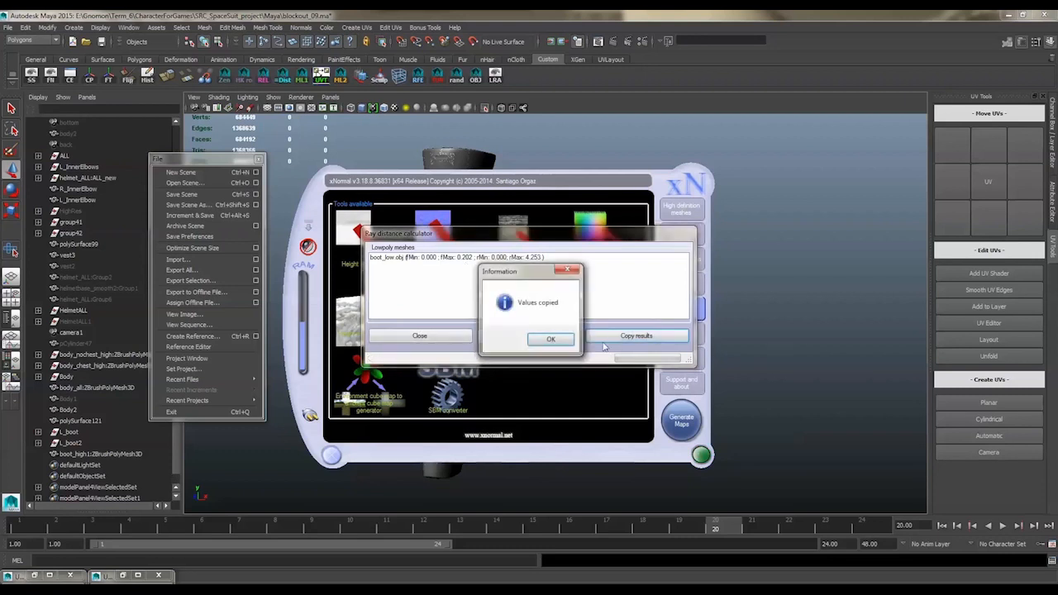
pyautogui.click(549, 338)
pyautogui.click(435, 339)
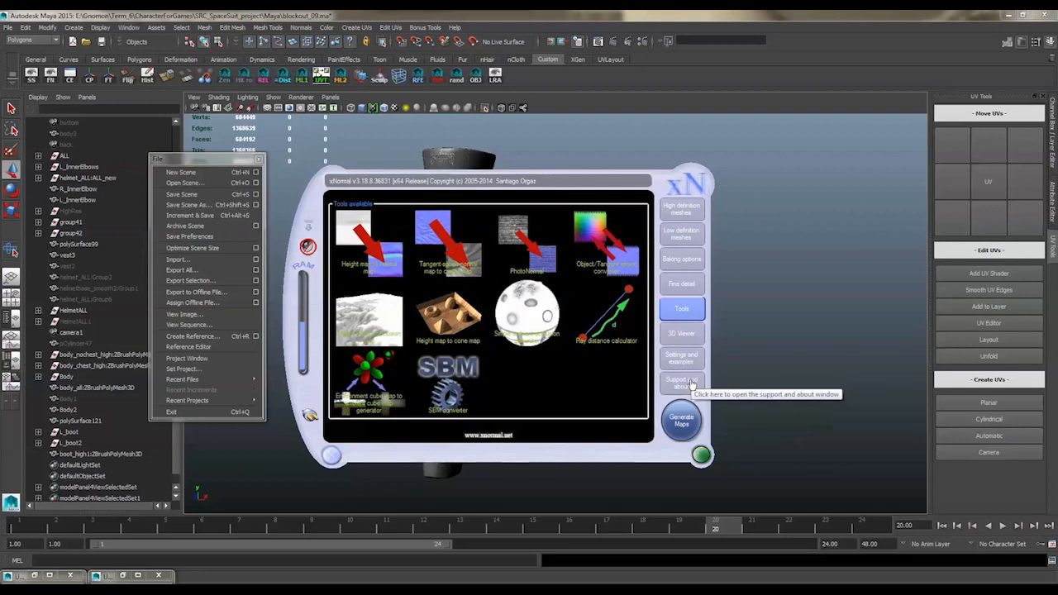
# Generate the boot maps and review the finished ambient occlusion preview before closing it
pyautogui.click(681, 426)
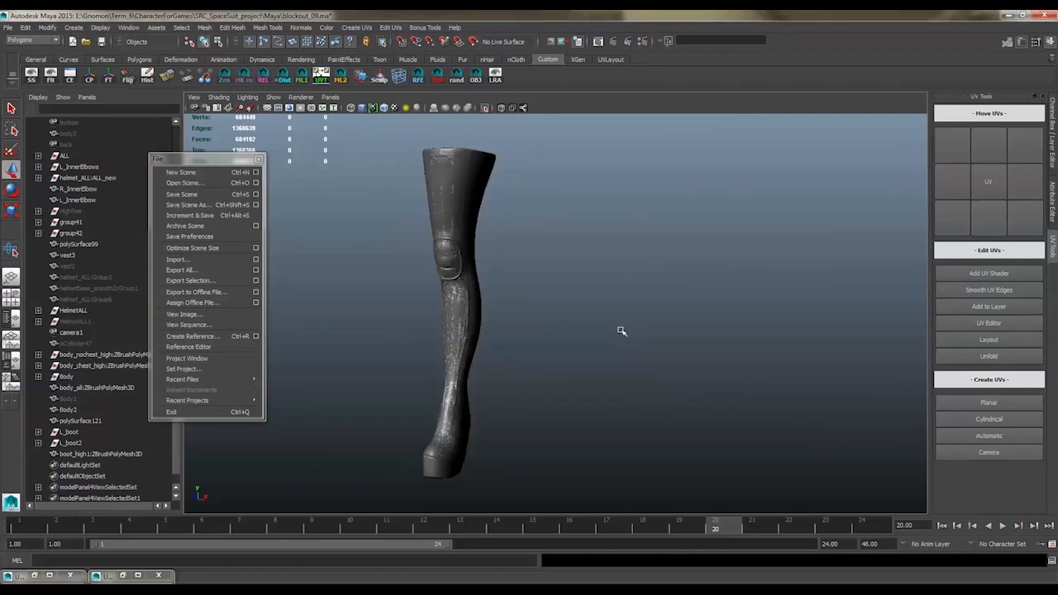
pyautogui.moveTo(98, 576)
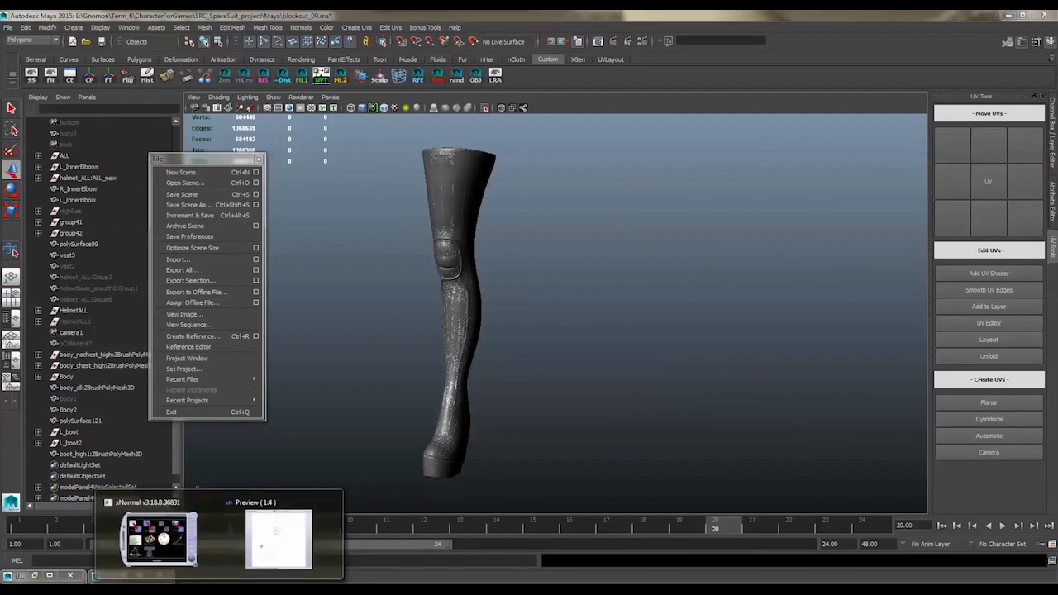
pyautogui.click(221, 537)
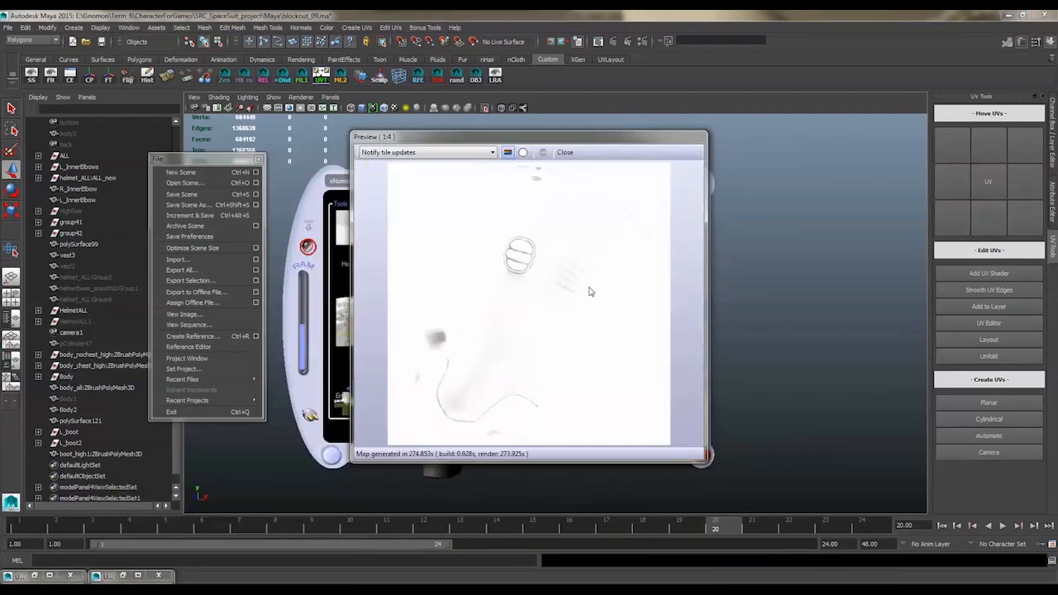
pyautogui.click(577, 159)
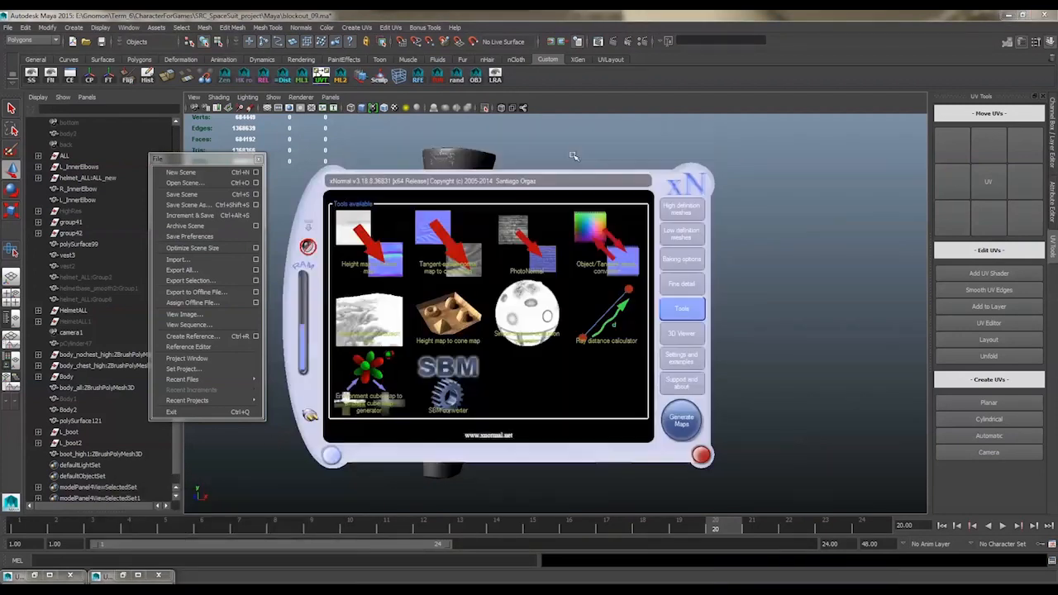
# Switch back to Maya and delete the high-poly boot mesh boot_high1:ZBrushPolyMesh3D from the scene
pyautogui.click(330, 456)
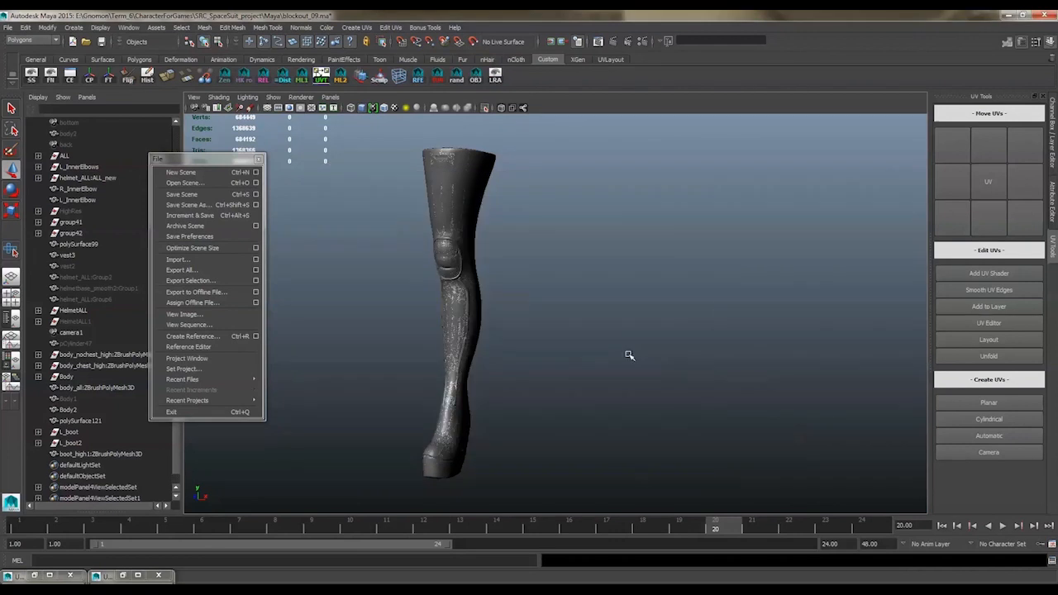
pyautogui.click(128, 455)
pyautogui.click(616, 314)
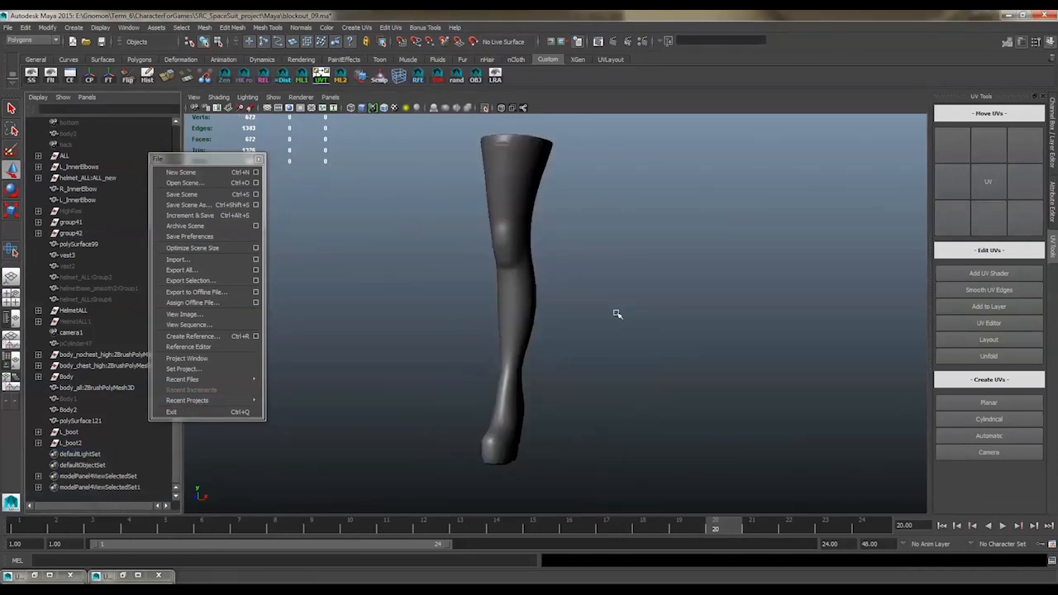
# Break the existing bump mapping connection on the low-poly boot's Boot_mt material
pyautogui.moveTo(453, 257); pyautogui.dragTo(613, 351)
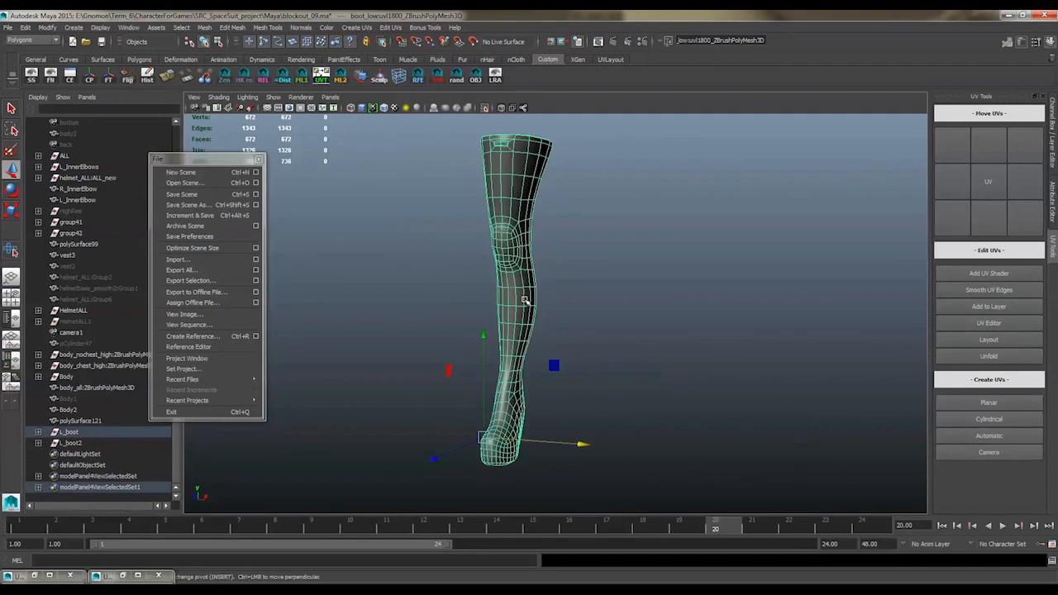
pyautogui.moveTo(525, 301); pyautogui.dragTo(535, 488, button='right')
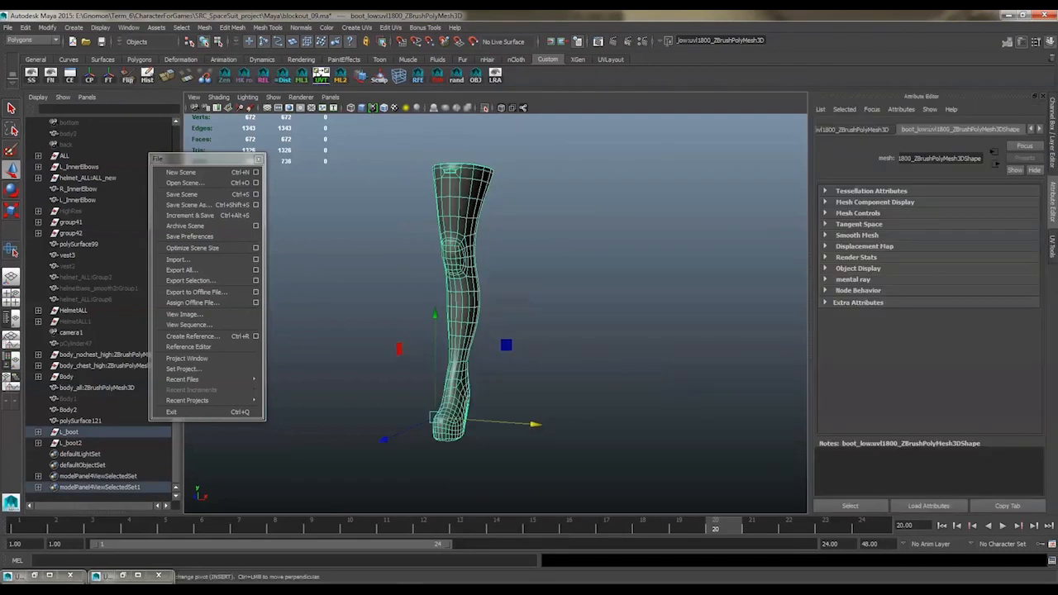
pyautogui.click(1039, 129)
pyautogui.click(1020, 131)
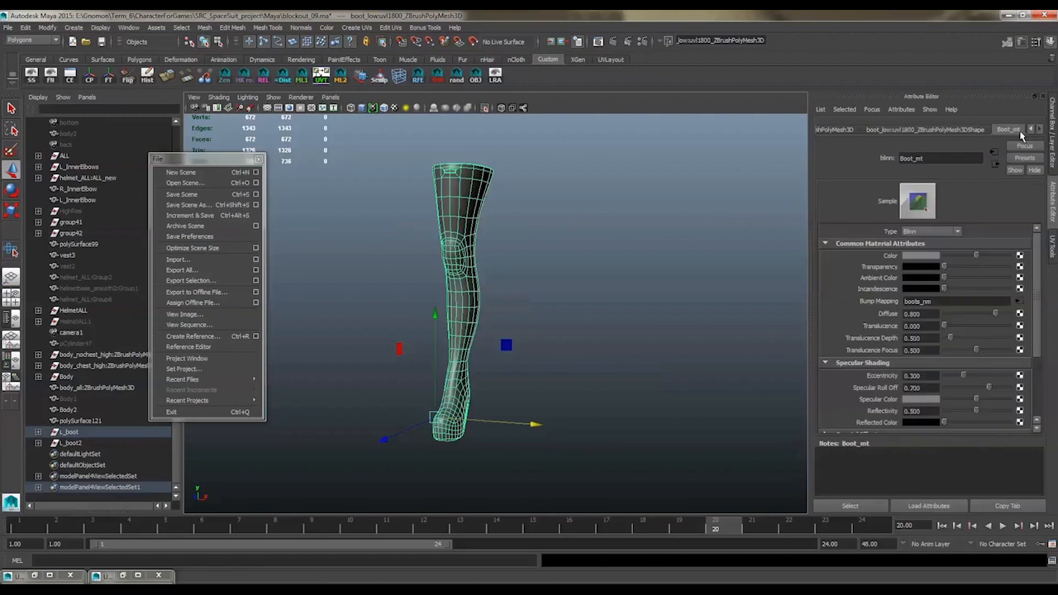
pyautogui.rightClick(889, 308)
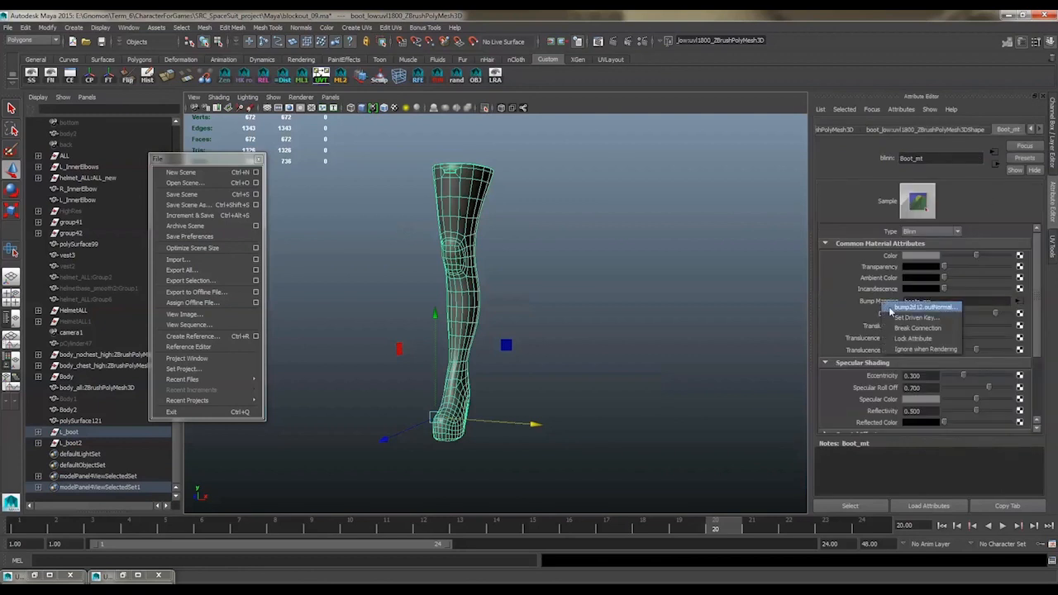
pyautogui.click(904, 327)
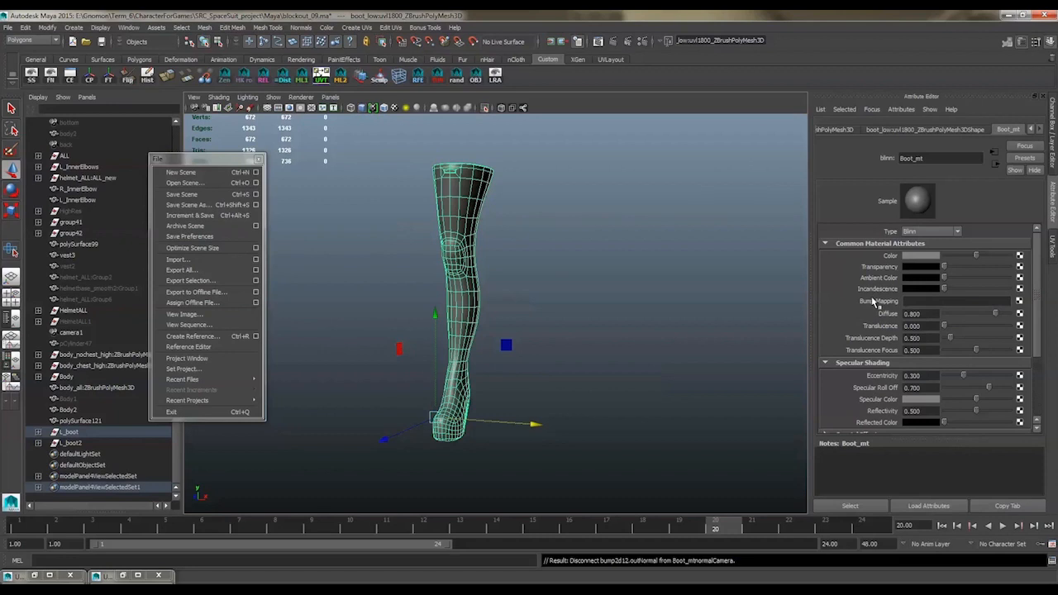
# Connect a new file texture to Boot_mt's bump mapping and set it to be used as Tangent Space Normals
pyautogui.keyDown('alt'); pyautogui.moveTo(554, 256); pyautogui.dragTo(603, 280); pyautogui.keyUp('alt')
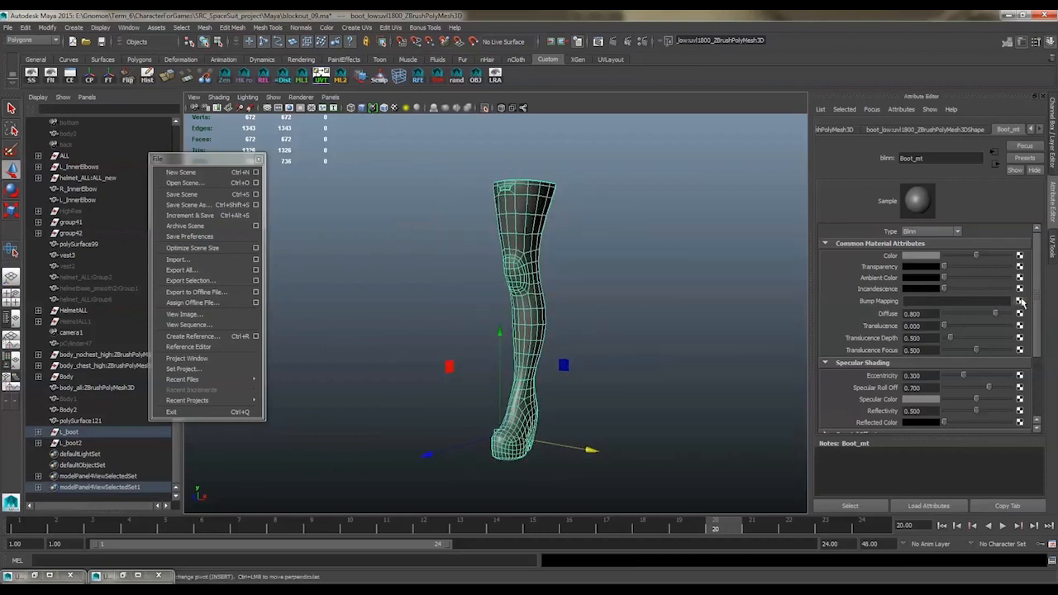
pyautogui.click(1019, 301)
pyautogui.click(475, 298)
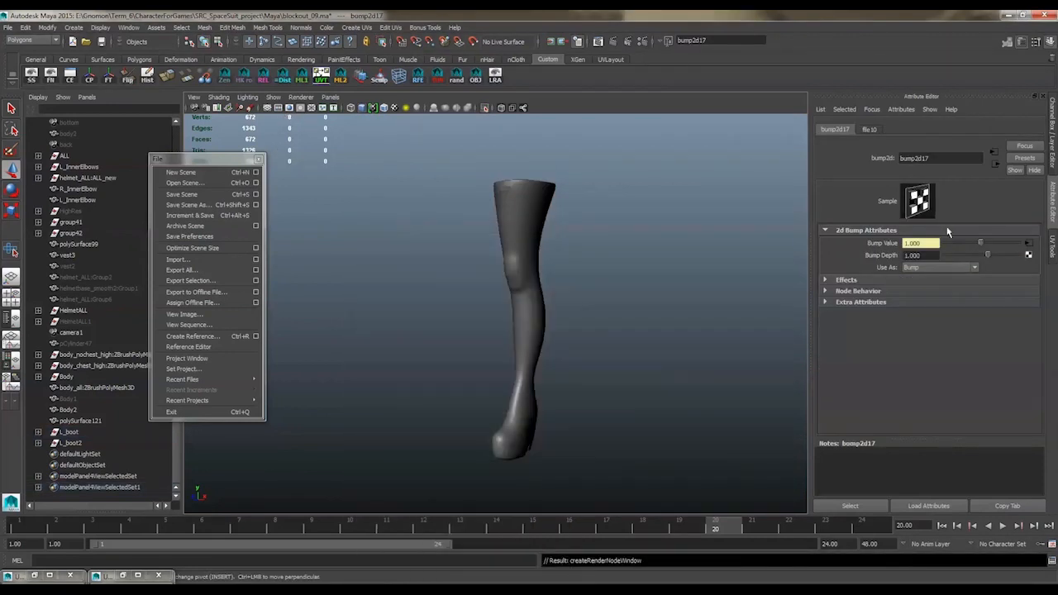
pyautogui.click(942, 268)
pyautogui.click(948, 285)
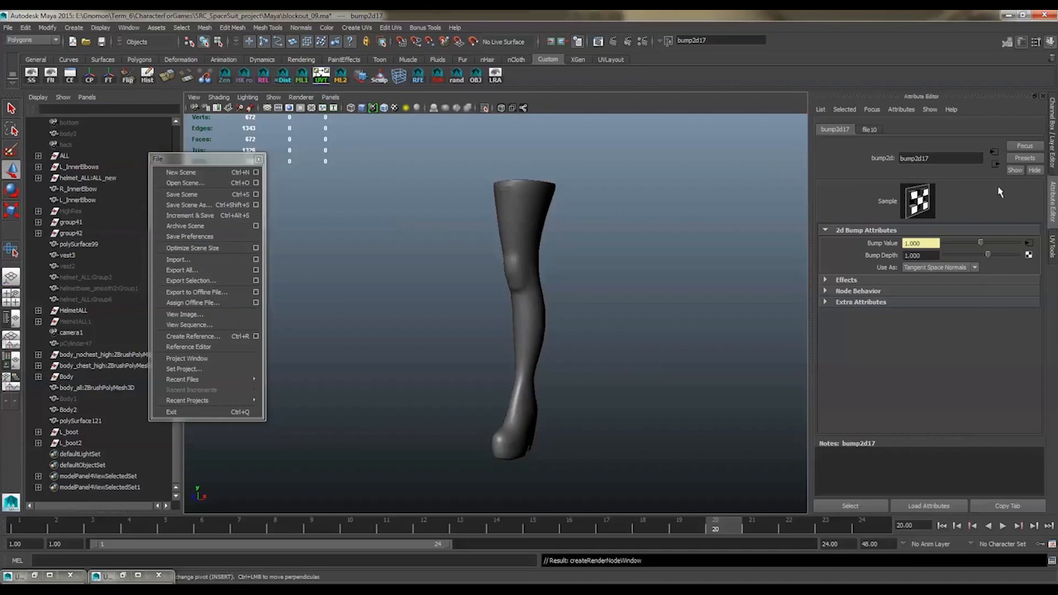
# Set the filter type of Boot_mt's bump file texture to Off and load boot_normals.tga from the Desktop as its image
pyautogui.click(994, 163)
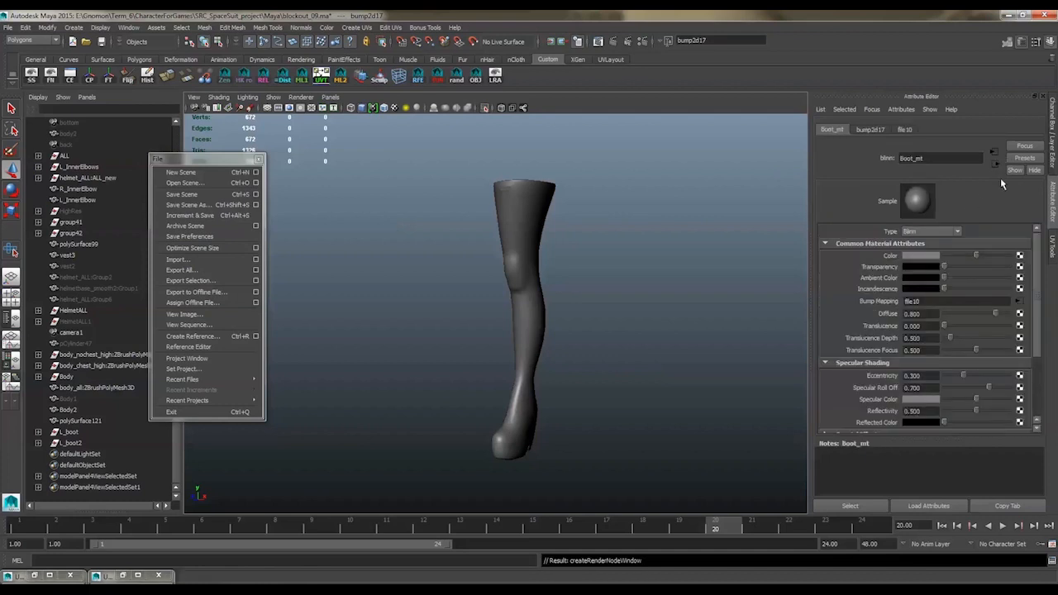
pyautogui.click(995, 151)
pyautogui.click(994, 150)
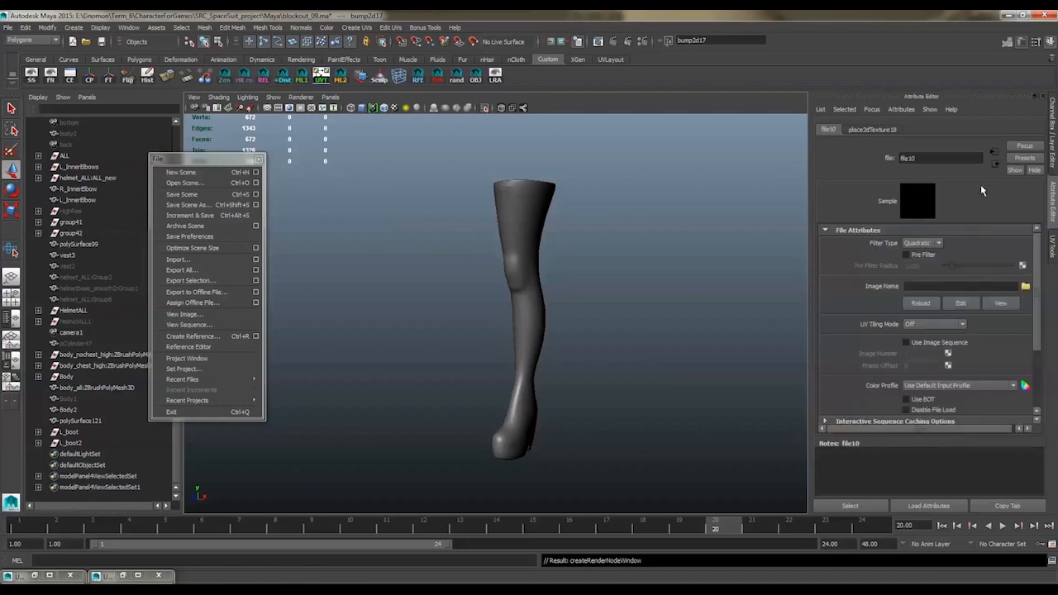
pyautogui.click(921, 243)
pyautogui.click(926, 253)
pyautogui.click(1026, 287)
pyautogui.click(374, 254)
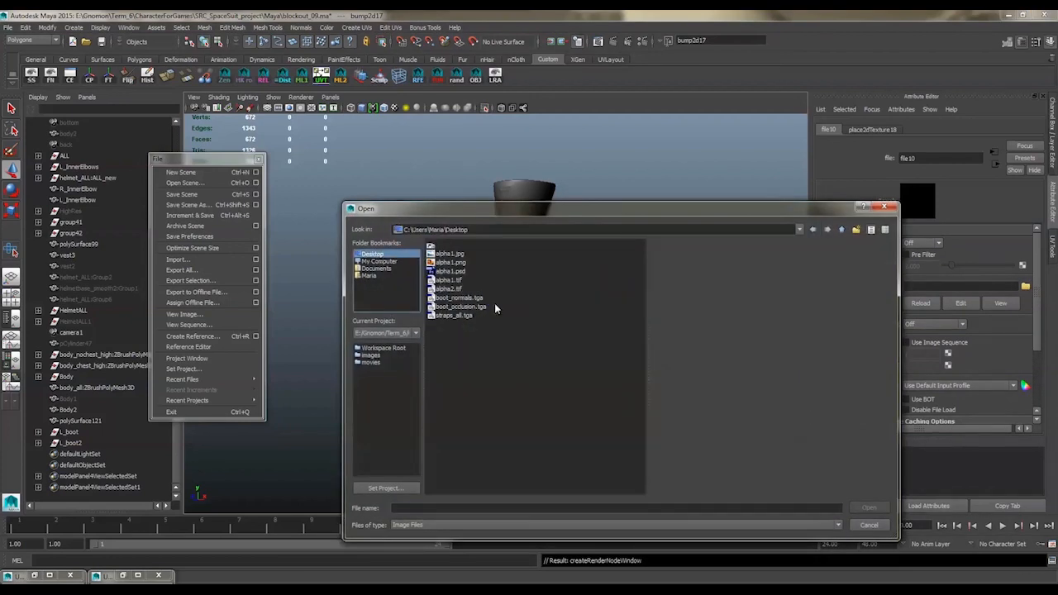
pyautogui.click(476, 298)
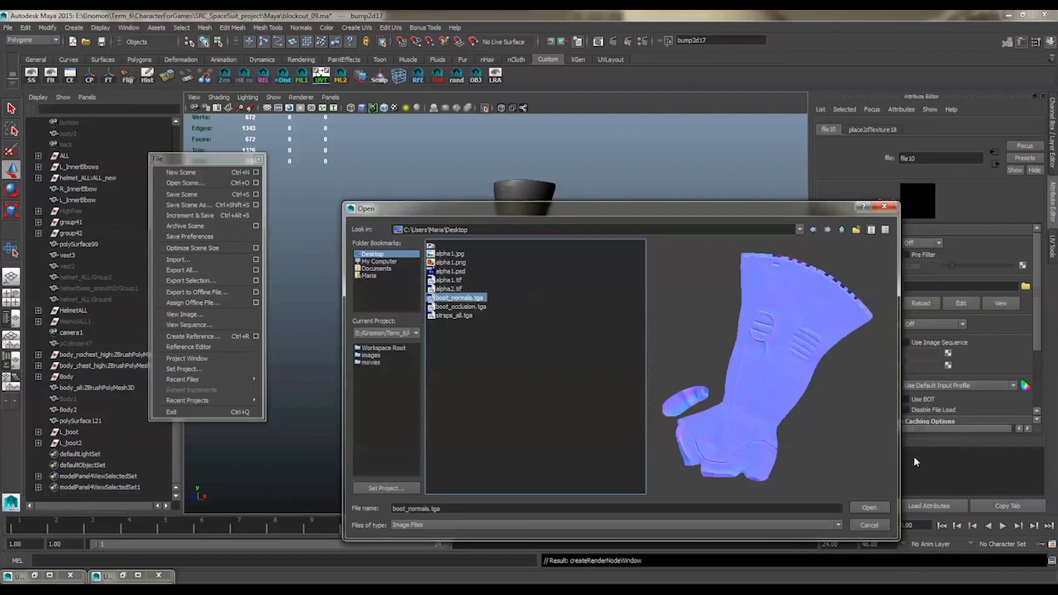
pyautogui.click(869, 509)
pyautogui.click(630, 329)
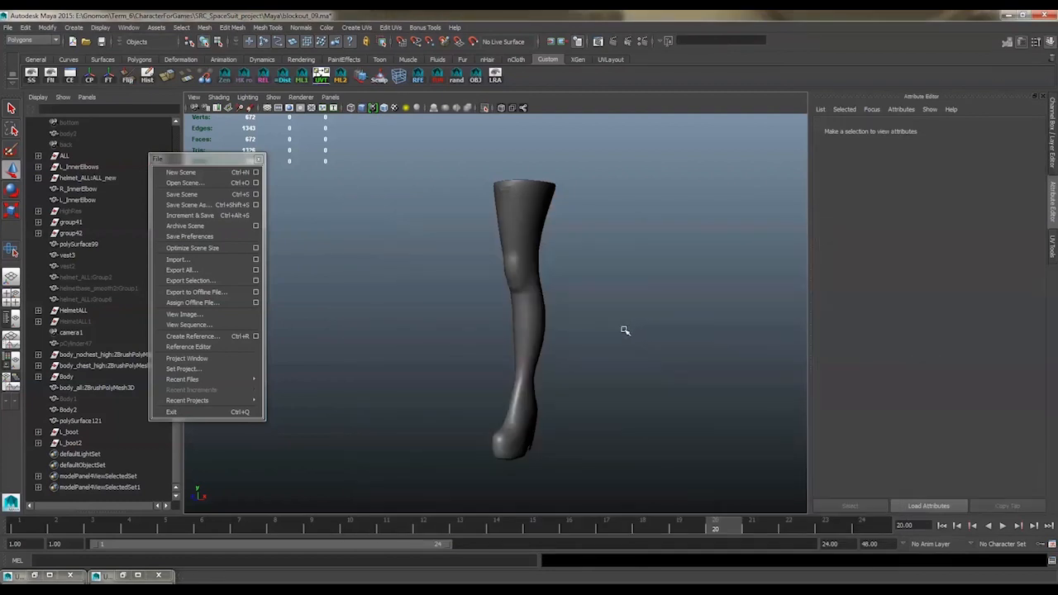
# Turn off selection isolation and view the whole character's legs
pyautogui.scroll(5, 578, 309)
pyautogui.keyDown('alt'); pyautogui.moveTo(572, 289); pyautogui.dragTo(524, 212); pyautogui.keyUp('alt')
pyautogui.click(486, 109)
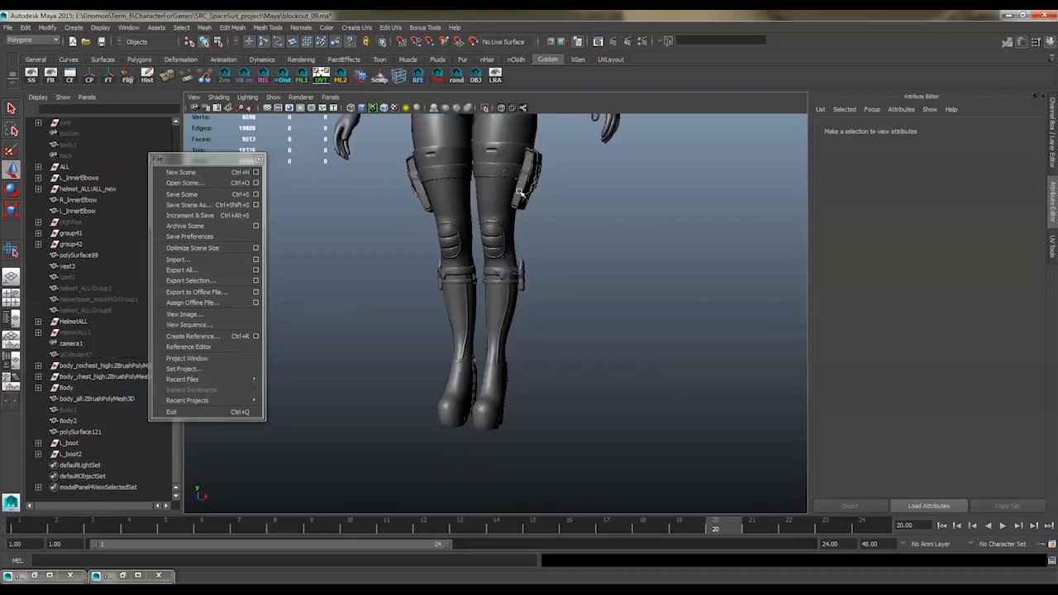
pyautogui.moveTo(574, 264)
pyautogui.keyDown('alt'); pyautogui.mouseDown()
pyautogui.moveTo(524, 264)
pyautogui.moveTo(586, 260)
pyautogui.moveTo(536, 259)
pyautogui.moveTo(559, 260)
pyautogui.moveTo(577, 282)
pyautogui.mouseUp(); pyautogui.keyUp('alt')
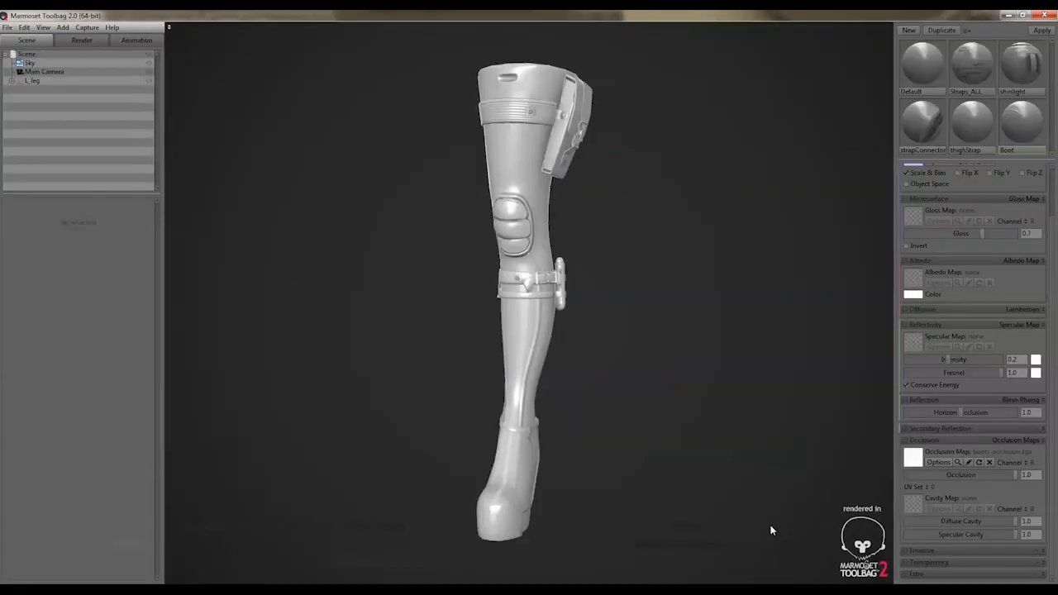
# Switch to Marmoset Toolbag, select the boot on the leg model and review the Boot material's normal map setup
pyautogui.moveTo(719, 347)
pyautogui.mouseDown()
pyautogui.moveTo(633, 350)
pyautogui.moveTo(699, 347)
pyautogui.mouseUp()
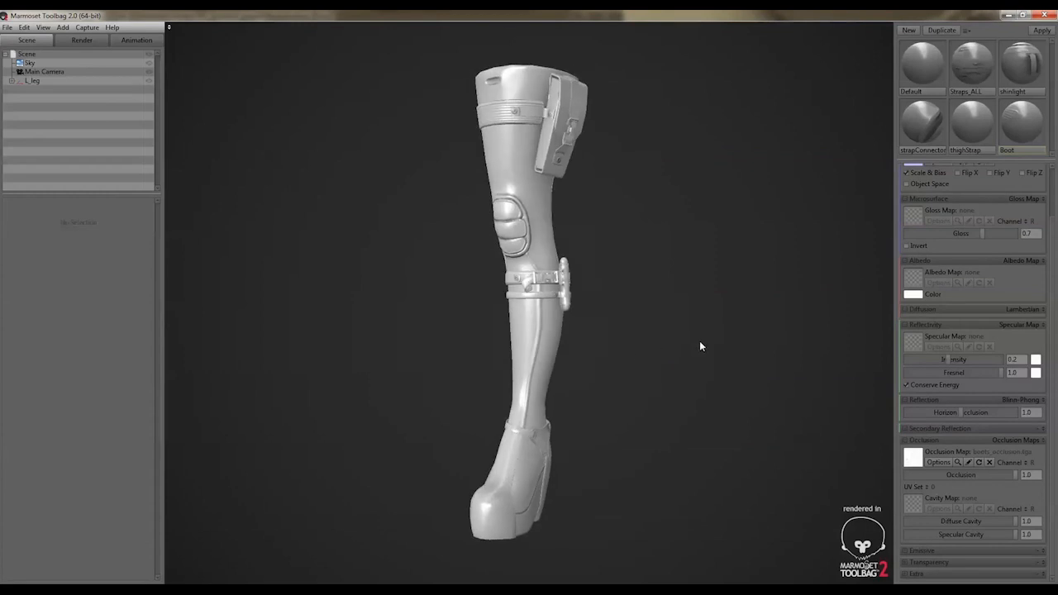
pyautogui.click(502, 207)
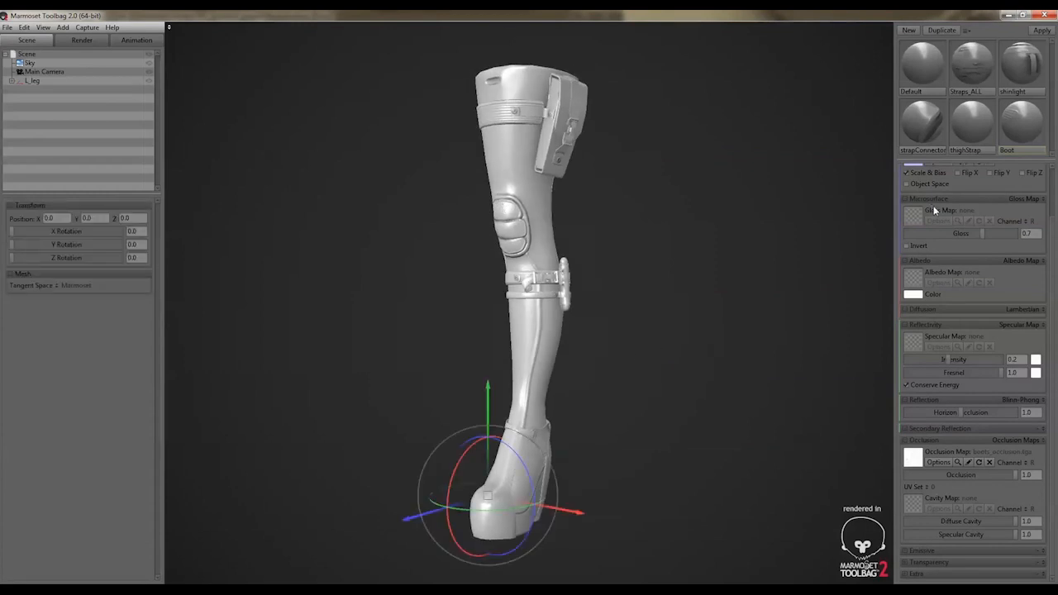
pyautogui.click(1023, 124)
pyautogui.scroll(3, 977, 194)
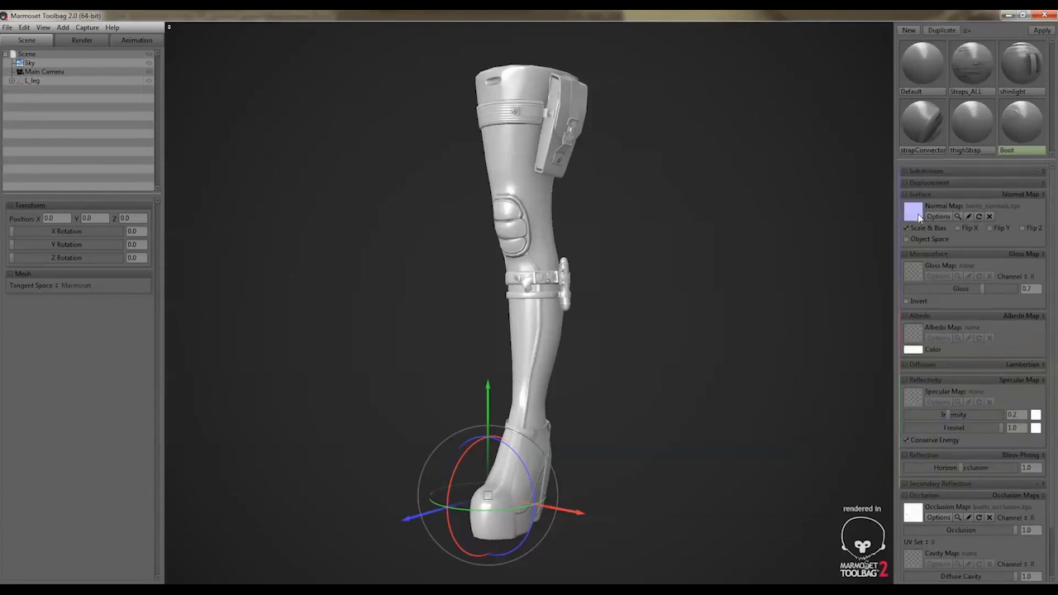
pyautogui.click(985, 204)
pyautogui.click(475, 414)
pyautogui.moveTo(685, 264)
pyautogui.mouseDown()
pyautogui.moveTo(628, 273)
pyautogui.moveTo(755, 265)
pyautogui.moveTo(767, 295)
pyautogui.moveTo(591, 293)
pyautogui.moveTo(630, 293)
pyautogui.mouseUp()
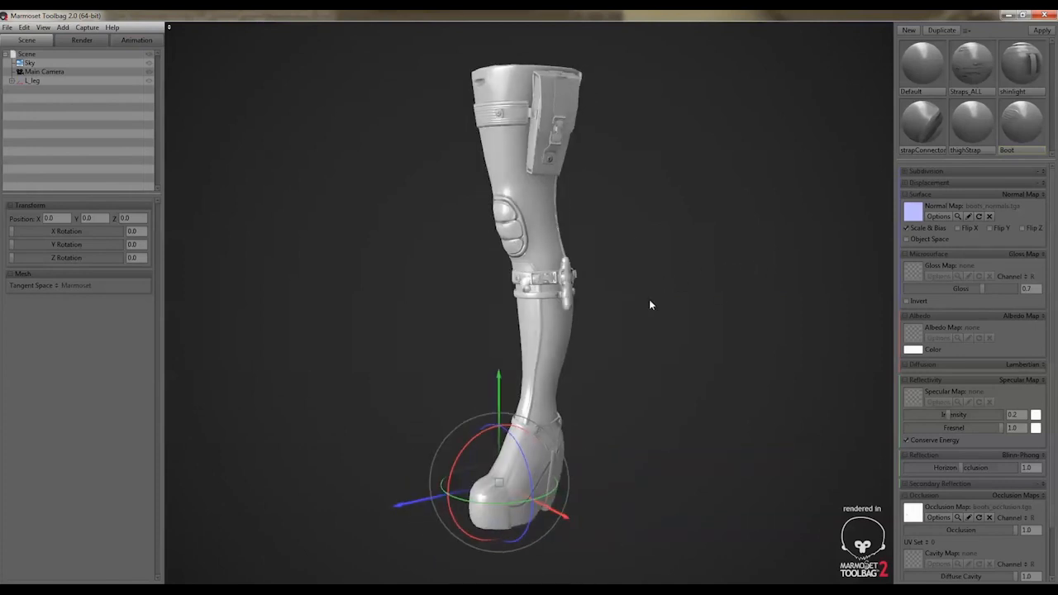
# Deselect the boot and examine the rendered boot's baked straps and seams up close and the full leg from several angles
pyautogui.click(652, 305)
pyautogui.moveTo(638, 335); pyautogui.dragTo(631, 185, button='middle')
pyautogui.moveTo(657, 299); pyautogui.dragTo(610, 302)
pyautogui.moveTo(631, 212); pyautogui.dragTo(608, 281, button='middle')
pyautogui.moveTo(608, 281)
pyautogui.mouseDown()
pyautogui.moveTo(532, 289)
pyautogui.moveTo(609, 273)
pyautogui.mouseUp()
pyautogui.scroll(10, 608, 273)
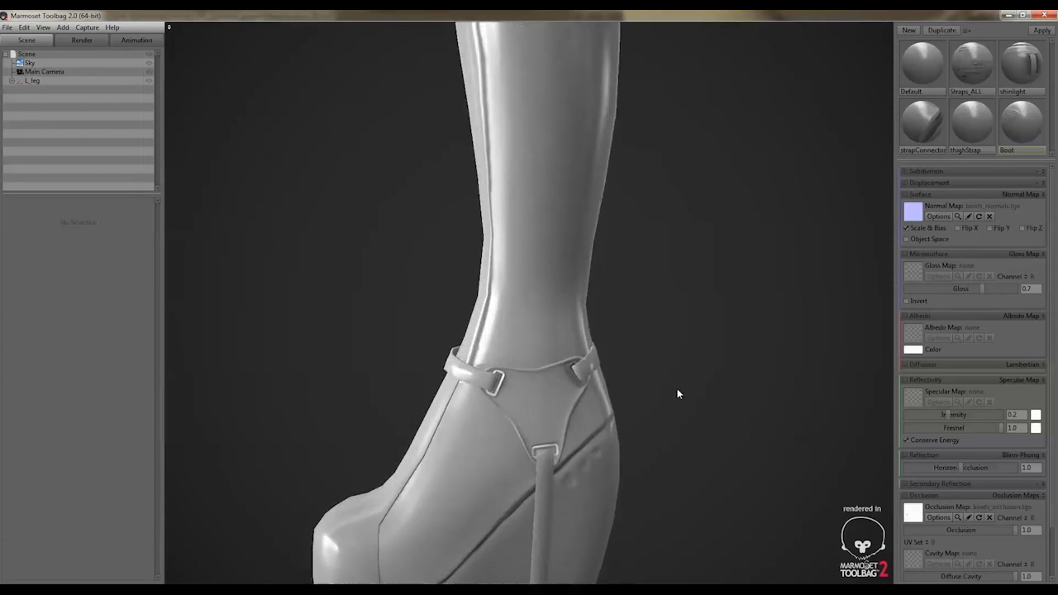
pyautogui.moveTo(687, 308); pyautogui.dragTo(682, 320)
pyautogui.moveTo(682, 320); pyautogui.dragTo(680, 302, button='middle')
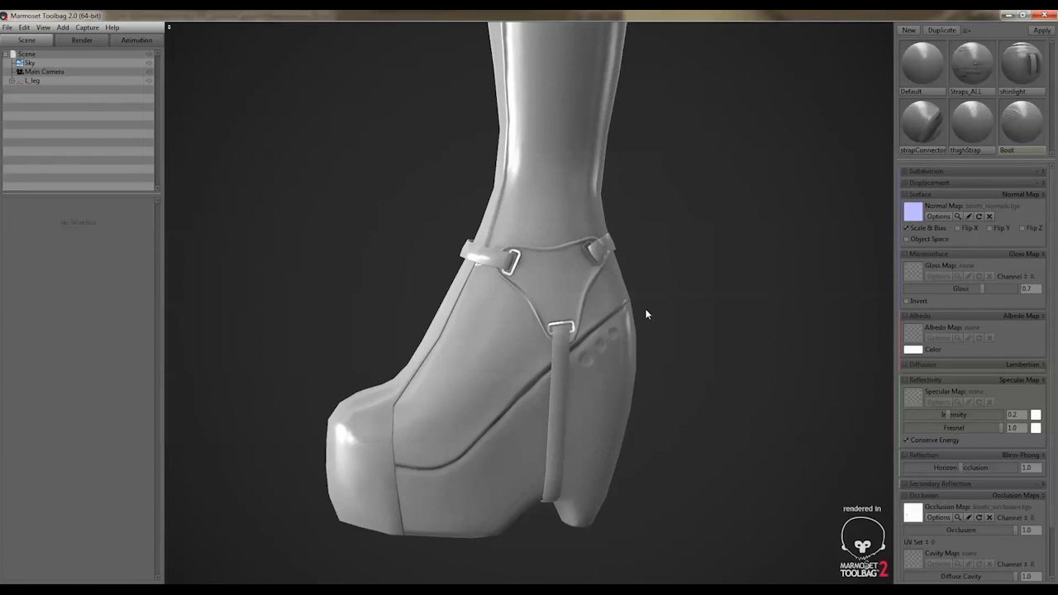
pyautogui.moveTo(647, 310); pyautogui.dragTo(696, 302)
pyautogui.moveTo(697, 302); pyautogui.dragTo(593, 263, button='right')
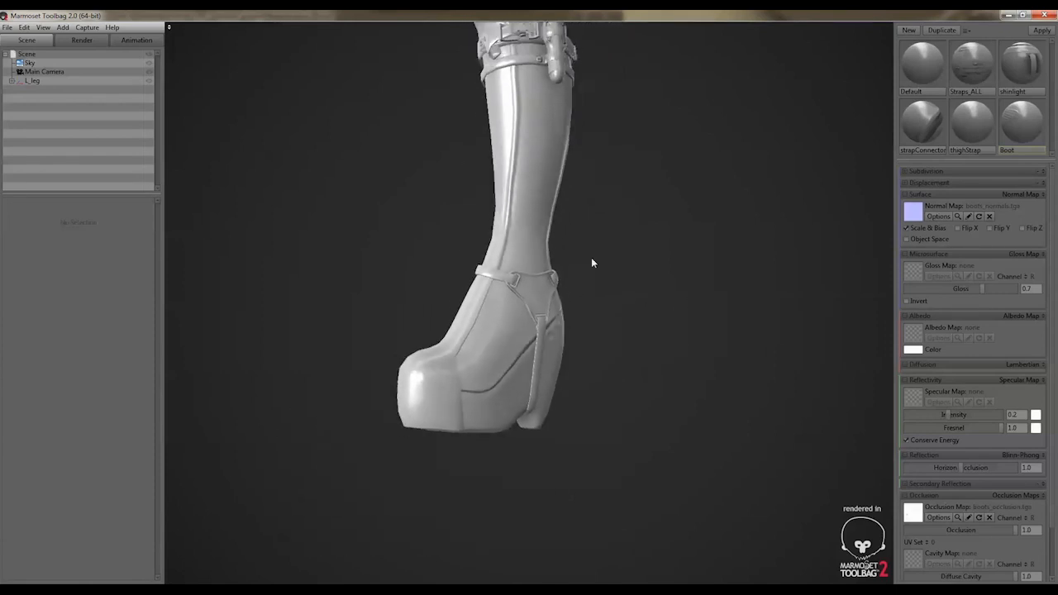
pyautogui.moveTo(643, 234); pyautogui.dragTo(620, 290, button='right')
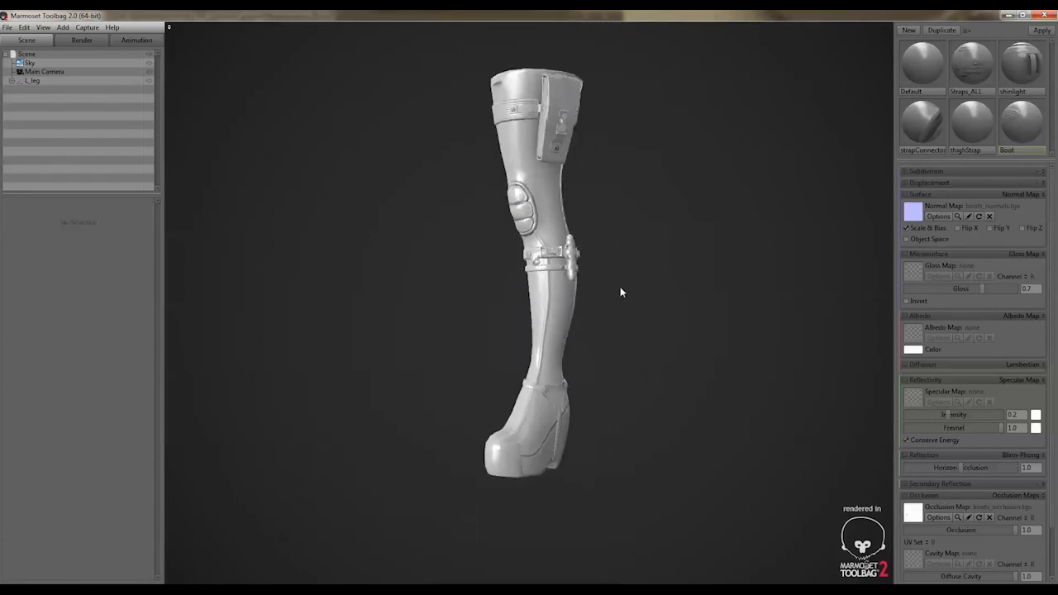
pyautogui.moveTo(611, 259); pyautogui.dragTo(635, 314, button='middle')
pyautogui.moveTo(635, 314); pyautogui.dragTo(621, 289)
pyautogui.moveTo(621, 289); pyautogui.dragTo(636, 301, button='right')
pyautogui.moveTo(635, 301); pyautogui.dragTo(610, 276, button='middle')
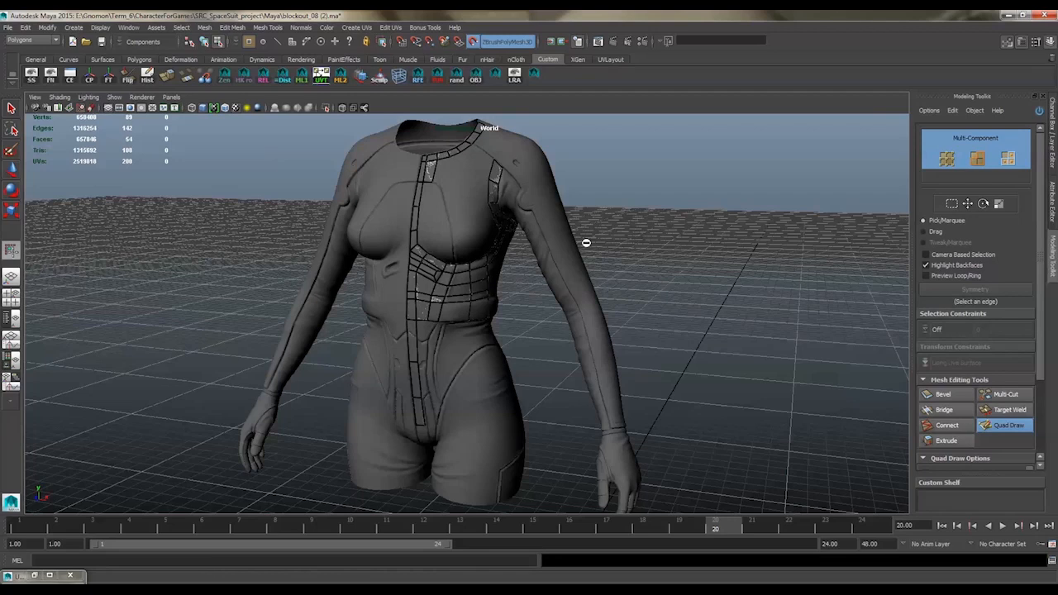
# Switch to the Maya torso retopology scene and add Quad Draw quads beside the front centre strip just below the waistband
pyautogui.keyDown('alt'); pyautogui.moveTo(525, 163); pyautogui.dragTo(725, 160, button='right'); pyautogui.keyUp('alt')
pyautogui.keyDown('alt'); pyautogui.moveTo(496, 202); pyautogui.dragTo(512, 261, button='middle'); pyautogui.keyUp('alt')
pyautogui.keyDown('alt'); pyautogui.moveTo(512, 261); pyautogui.dragTo(588, 157); pyautogui.keyUp('alt')
pyautogui.keyDown('alt'); pyautogui.moveTo(426, 305); pyautogui.dragTo(567, 259, button='right'); pyautogui.keyUp('alt')
pyautogui.keyDown('alt'); pyautogui.moveTo(567, 260); pyautogui.dragTo(530, 281); pyautogui.keyUp('alt')
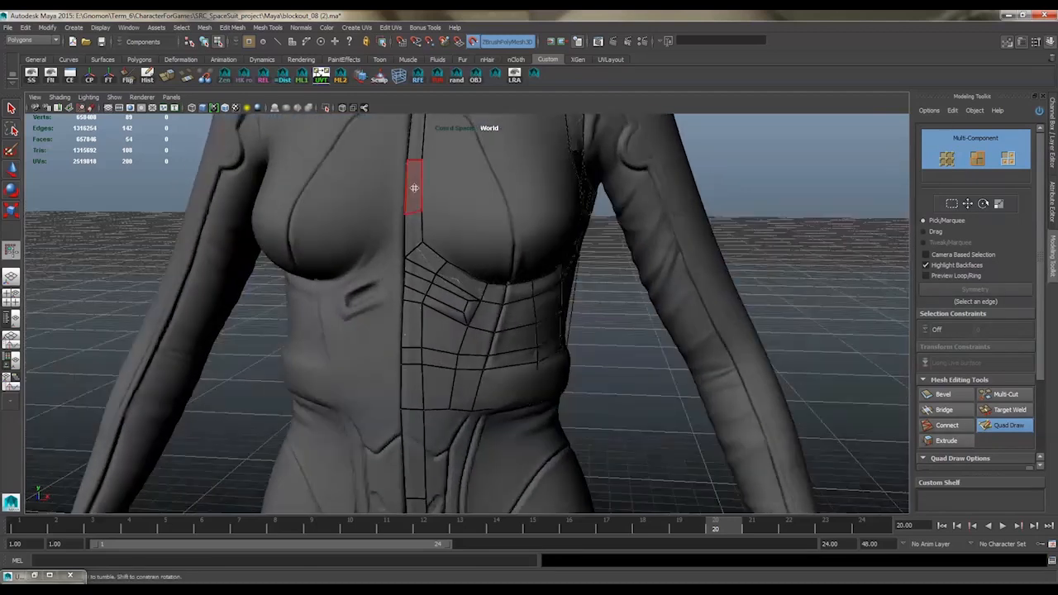
pyautogui.keyDown('alt'); pyautogui.moveTo(511, 366); pyautogui.dragTo(476, 257, button='middle'); pyautogui.keyUp('alt')
pyautogui.keyDown('alt'); pyautogui.moveTo(476, 257); pyautogui.dragTo(399, 244); pyautogui.keyUp('alt')
pyautogui.keyDown('alt'); pyautogui.moveTo(406, 236); pyautogui.dragTo(413, 293, button='middle'); pyautogui.keyUp('alt')
pyautogui.keyDown('shift'); pyautogui.click(388, 246); pyautogui.keyUp('shift')
pyautogui.keyDown('alt'); pyautogui.moveTo(388, 245); pyautogui.dragTo(369, 234); pyautogui.keyUp('alt')
pyautogui.keyDown('ctrl'); pyautogui.click(369, 234); pyautogui.keyUp('ctrl')
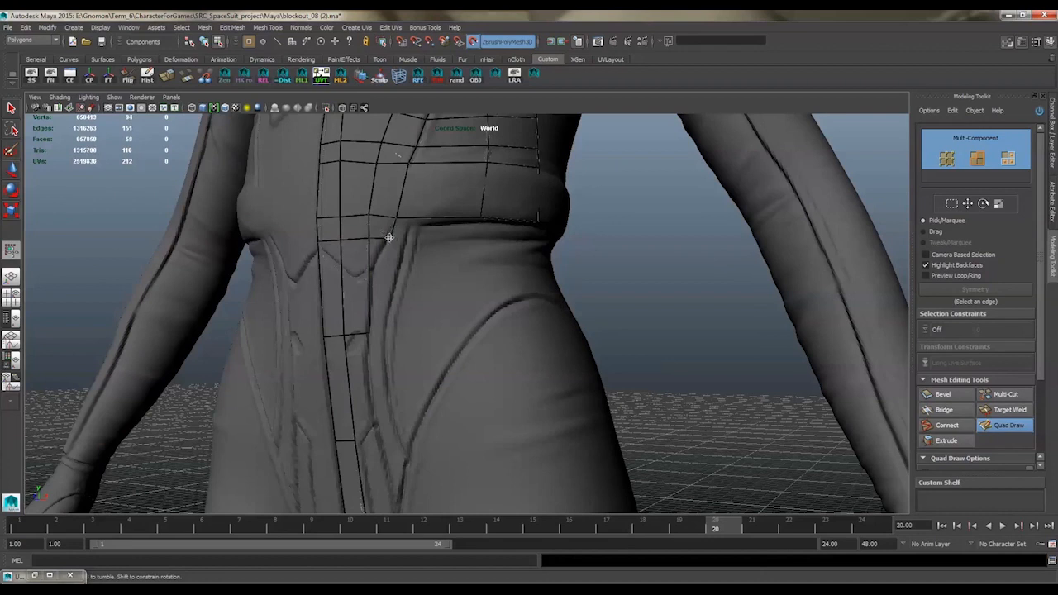
# Extend the row of quads along the waistband's lower edge from the front toward the side of the torso
pyautogui.keyDown('shift'); pyautogui.click(465, 234); pyautogui.keyUp('shift')
pyautogui.moveTo(504, 223)
pyautogui.keyDown('alt'); pyautogui.mouseDown()
pyautogui.moveTo(482, 238)
pyautogui.moveTo(473, 299)
pyautogui.mouseUp(); pyautogui.keyUp('alt')
pyautogui.click(474, 303)
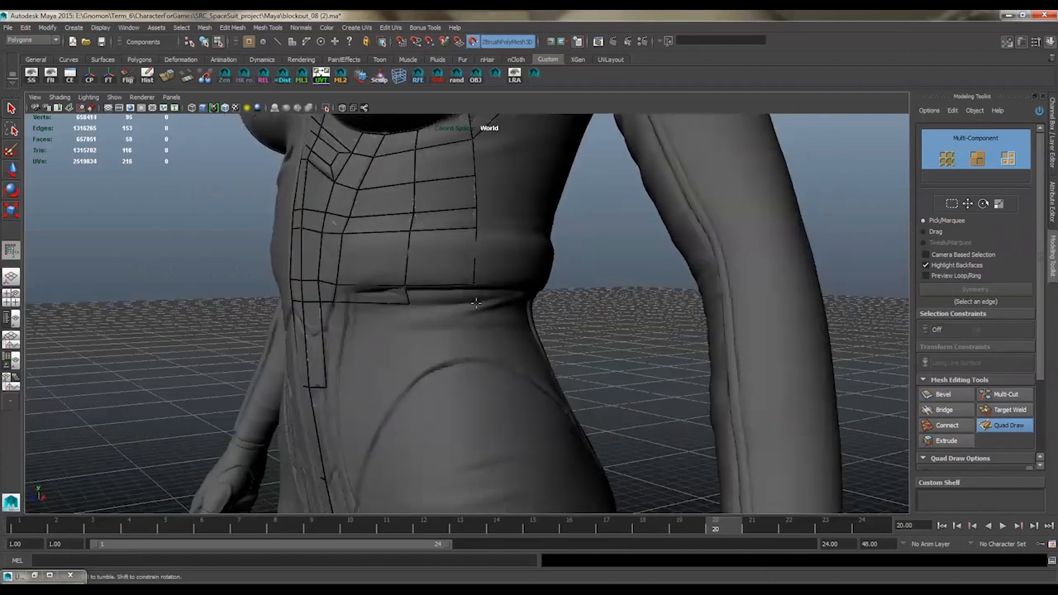
pyautogui.keyDown('shift'); pyautogui.click(450, 296); pyautogui.keyUp('shift')
pyautogui.moveTo(407, 303); pyautogui.dragTo(472, 299)
pyautogui.keyDown('alt'); pyautogui.moveTo(498, 197); pyautogui.dragTo(466, 300, button='middle'); pyautogui.keyUp('alt')
pyautogui.click(499, 232)
pyautogui.keyDown('shift'); pyautogui.click(471, 239); pyautogui.keyUp('shift')
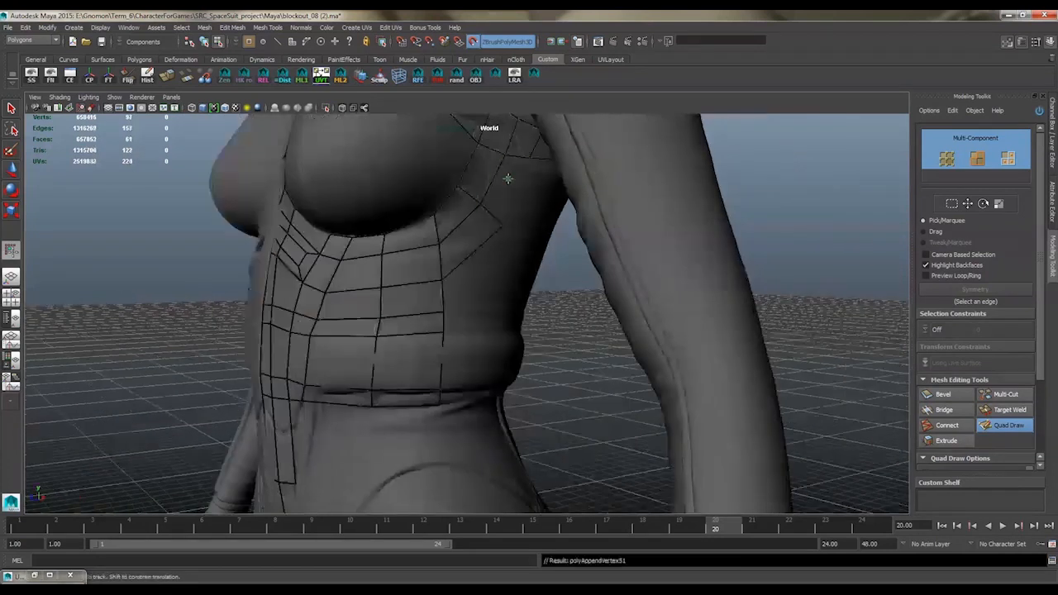
# Add quads on the torso's side below the armpit and along the waistband's upper and lower edges toward the back
pyautogui.keyDown('shift'); pyautogui.click(509, 178); pyautogui.keyUp('shift')
pyautogui.moveTo(503, 228)
pyautogui.mouseDown()
pyautogui.moveTo(538, 205)
pyautogui.moveTo(472, 252)
pyautogui.moveTo(496, 284)
pyautogui.moveTo(513, 225)
pyautogui.mouseUp()
pyautogui.click(514, 238)
pyautogui.keyDown('shift'); pyautogui.click(491, 253); pyautogui.keyUp('shift')
pyautogui.keyDown('shift'); pyautogui.click(525, 196); pyautogui.keyUp('shift')
pyautogui.keyDown('shift'); pyautogui.click(483, 289); pyautogui.keyUp('shift')
pyautogui.click(503, 271)
pyautogui.keyDown('shift'); pyautogui.click(485, 241); pyautogui.keyUp('shift')
pyautogui.click(487, 285)
pyautogui.keyDown('shift'); pyautogui.click(472, 278); pyautogui.keyUp('shift')
pyautogui.keyDown('alt'); pyautogui.moveTo(513, 225); pyautogui.dragTo(517, 213, button='middle'); pyautogui.keyUp('alt')
pyautogui.keyDown('alt'); pyautogui.moveTo(516, 212); pyautogui.dragTo(476, 246); pyautogui.keyUp('alt')
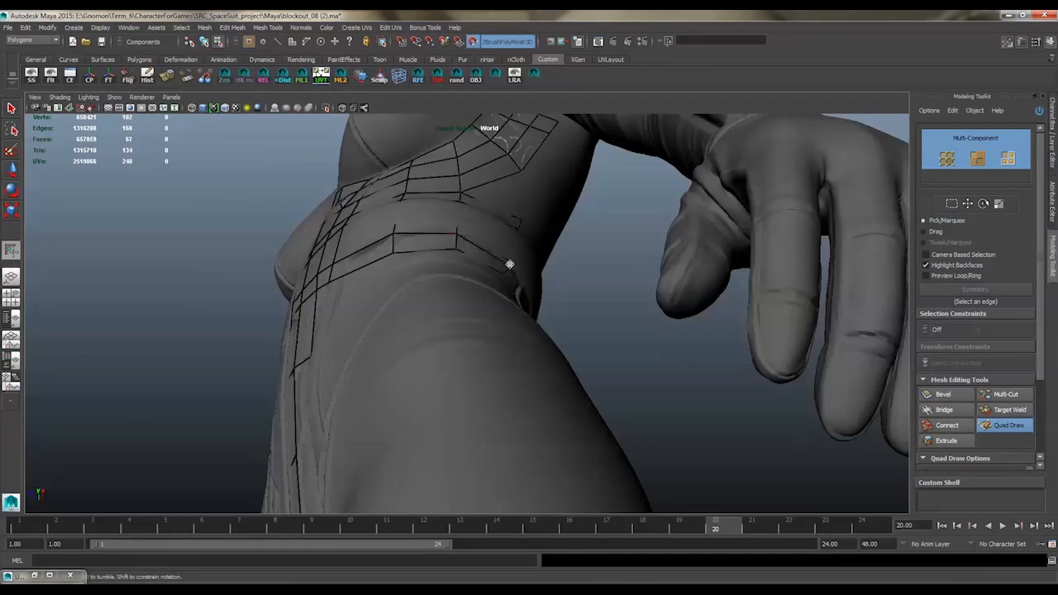
# Draw tall quads across the back of the waistband, extending from the side to the centre of the back
pyautogui.moveTo(395, 241)
pyautogui.keyDown('alt'); pyautogui.mouseDown()
pyautogui.moveTo(406, 263)
pyautogui.moveTo(441, 230)
pyautogui.moveTo(414, 250)
pyautogui.mouseUp(); pyautogui.keyUp('alt')
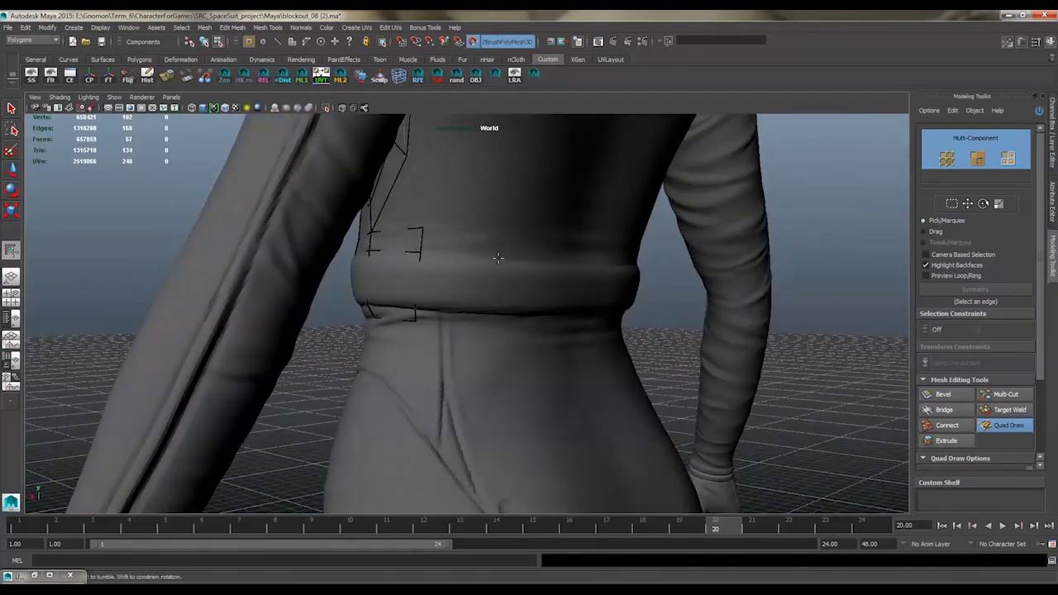
pyautogui.moveTo(497, 258)
pyautogui.keyDown('alt'); pyautogui.mouseDown()
pyautogui.moveTo(486, 305)
pyautogui.moveTo(479, 286)
pyautogui.moveTo(570, 265)
pyautogui.mouseUp(); pyautogui.keyUp('alt')
pyautogui.keyDown('shift'); pyautogui.click(454, 277); pyautogui.keyUp('shift')
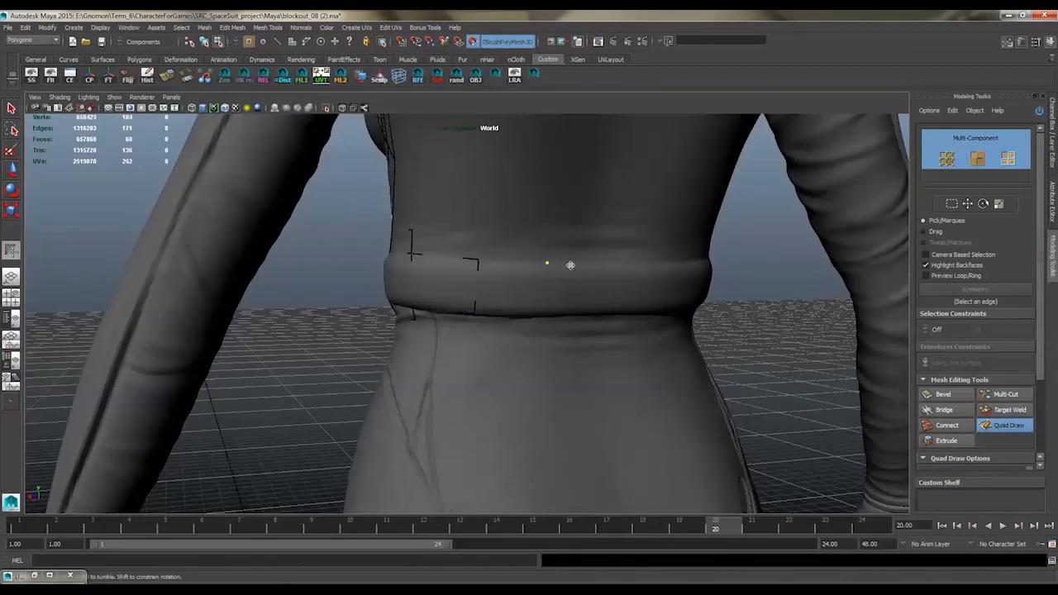
pyautogui.keyDown('shift'); pyautogui.click(518, 288); pyautogui.keyUp('shift')
pyautogui.keyDown('alt'); pyautogui.moveTo(519, 289); pyautogui.dragTo(480, 318); pyautogui.keyUp('alt')
pyautogui.click(527, 278)
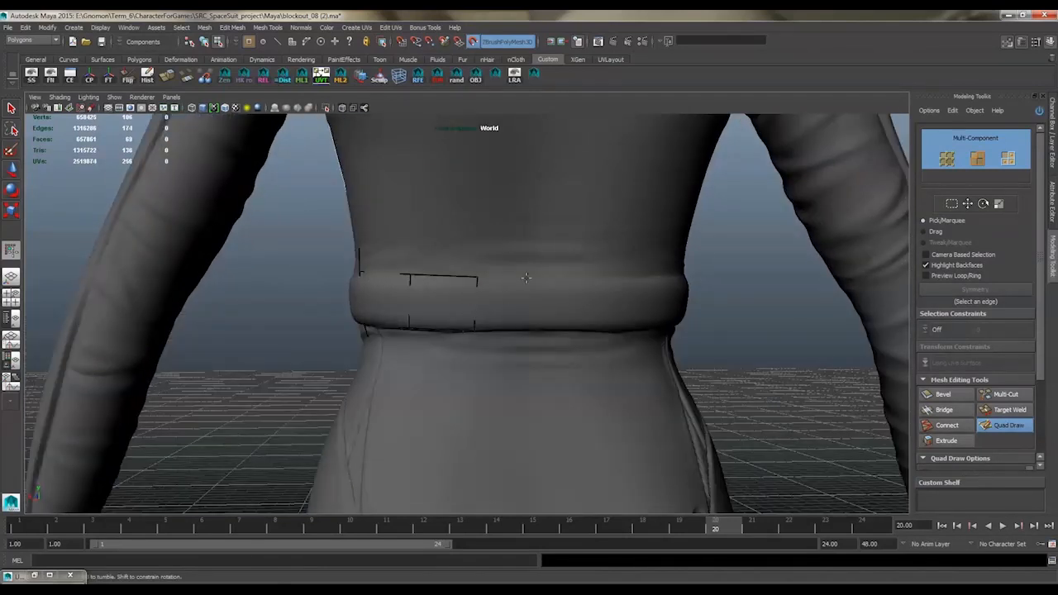
pyautogui.click(525, 327)
pyautogui.keyDown('shift'); pyautogui.click(498, 298); pyautogui.keyUp('shift')
pyautogui.keyDown('alt'); pyautogui.moveTo(460, 281); pyautogui.dragTo(509, 299); pyautogui.keyUp('alt')
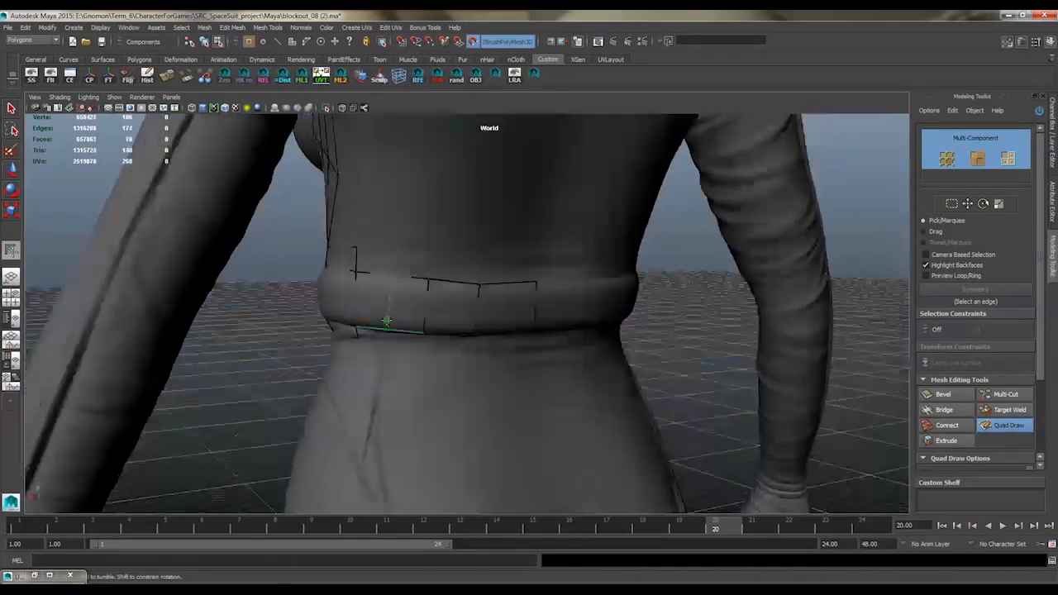
# Insert an edge loop through the waistband quad nearest the side and adjust the surrounding vertices on the back
pyautogui.keyDown('ctrl'); pyautogui.click(387, 328); pyautogui.keyUp('ctrl')
pyautogui.keyDown('alt'); pyautogui.moveTo(387, 273); pyautogui.dragTo(422, 276, button='middle'); pyautogui.keyUp('alt')
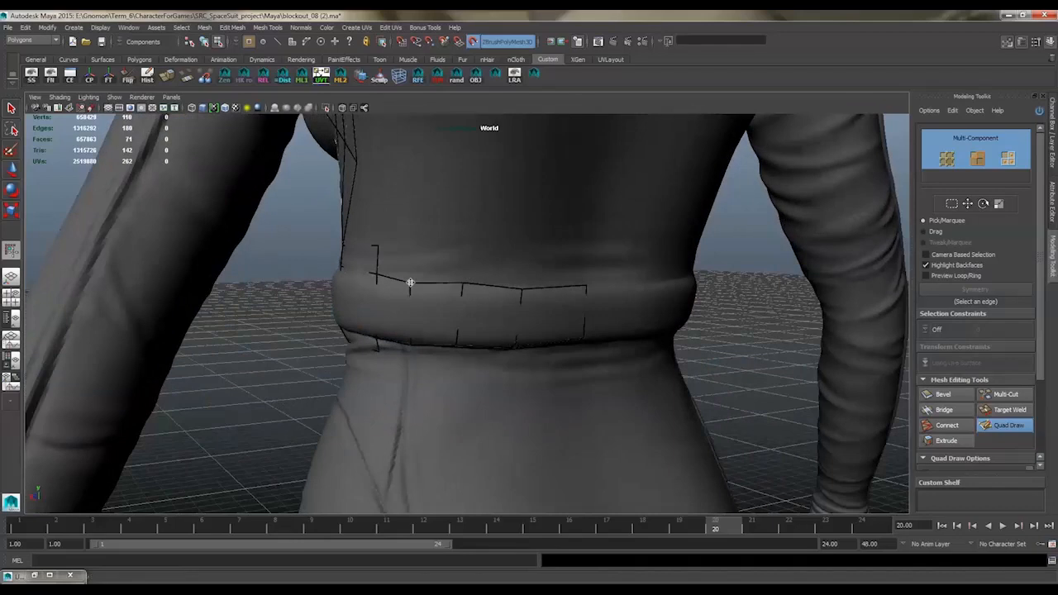
pyautogui.keyDown('alt'); pyautogui.moveTo(458, 285); pyautogui.dragTo(429, 333); pyautogui.keyUp('alt')
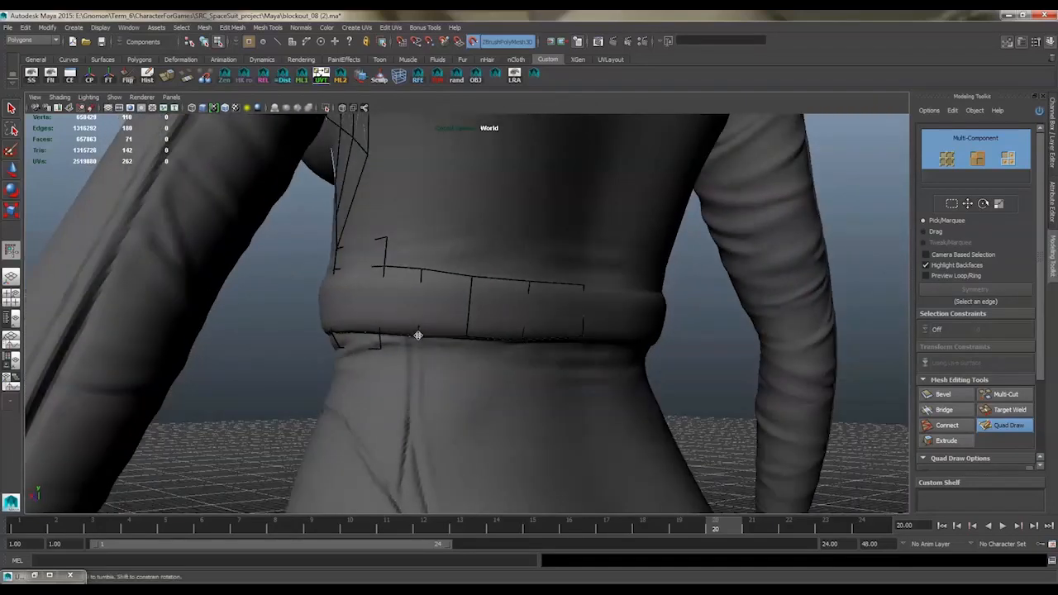
pyautogui.keyDown('alt'); pyautogui.moveTo(420, 273); pyautogui.dragTo(426, 261); pyautogui.keyUp('alt')
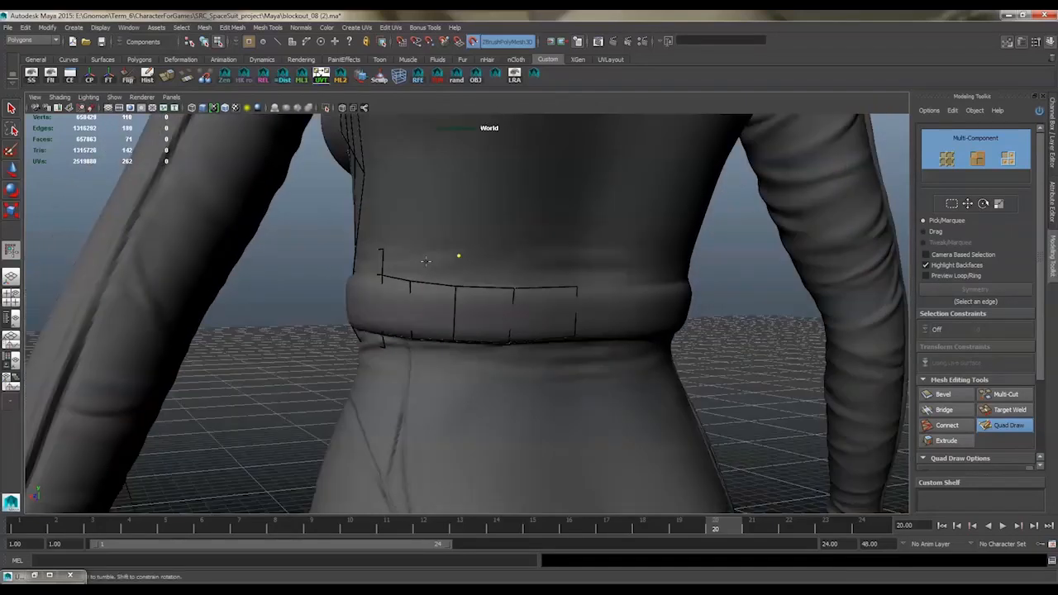
# Add a row of quads above and a row below the waistband across the back to the centre line
pyautogui.keyDown('shift'); pyautogui.click(499, 273); pyautogui.keyUp('shift')
pyautogui.click(570, 259)
pyautogui.keyDown('shift'); pyautogui.click(540, 274); pyautogui.keyUp('shift')
pyautogui.keyDown('alt'); pyautogui.moveTo(541, 274); pyautogui.dragTo(524, 200); pyautogui.keyUp('alt')
pyautogui.click(443, 261)
pyautogui.keyDown('shift'); pyautogui.click(425, 255); pyautogui.keyUp('shift')
pyautogui.click(485, 266)
pyautogui.keyDown('shift'); pyautogui.click(476, 257); pyautogui.keyUp('shift')
pyautogui.click(539, 274)
pyautogui.keyDown('shift'); pyautogui.click(522, 263); pyautogui.keyUp('shift')
pyautogui.click(588, 283)
pyautogui.keyDown('shift'); pyautogui.click(586, 261); pyautogui.keyUp('shift')
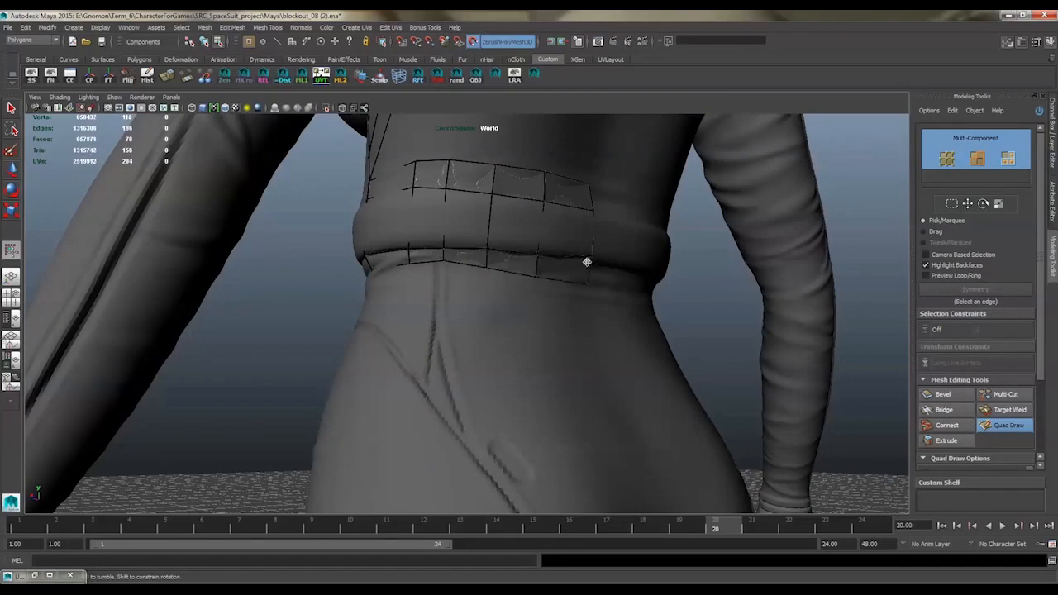
# Draw a tall quad at the centre of the back, hanging down from the upper back seam
pyautogui.keyDown('alt'); pyautogui.moveTo(543, 251); pyautogui.dragTo(540, 304); pyautogui.keyUp('alt')
pyautogui.moveTo(440, 273)
pyautogui.keyDown('alt'); pyautogui.mouseDown()
pyautogui.moveTo(481, 251)
pyautogui.moveTo(474, 227)
pyautogui.moveTo(479, 243)
pyautogui.mouseUp(); pyautogui.keyUp('alt')
pyautogui.keyDown('alt'); pyautogui.moveTo(531, 254); pyautogui.dragTo(451, 232, button='right'); pyautogui.keyUp('alt')
pyautogui.keyDown('alt'); pyautogui.moveTo(451, 231); pyautogui.dragTo(573, 253); pyautogui.keyUp('alt')
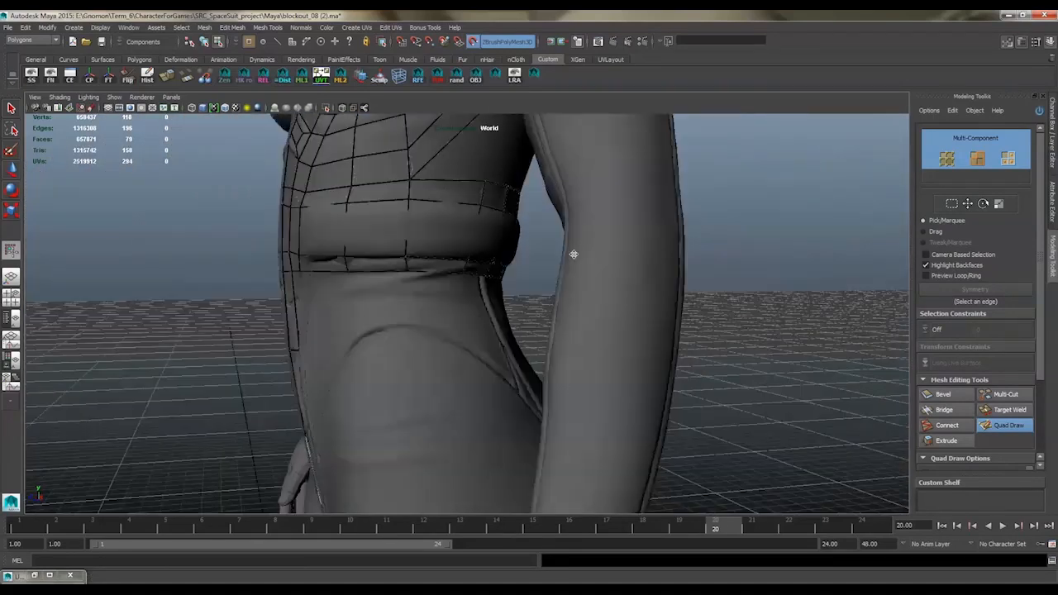
pyautogui.keyDown('alt'); pyautogui.moveTo(573, 252); pyautogui.dragTo(581, 306, button='middle'); pyautogui.keyUp('alt')
pyautogui.keyDown('ctrl'); pyautogui.click(473, 266); pyautogui.keyUp('ctrl')
pyautogui.moveTo(497, 309)
pyautogui.keyDown('alt'); pyautogui.mouseDown()
pyautogui.moveTo(489, 278)
pyautogui.moveTo(465, 305)
pyautogui.moveTo(451, 270)
pyautogui.mouseUp(); pyautogui.keyUp('alt')
pyautogui.click(471, 290)
pyautogui.click(433, 295)
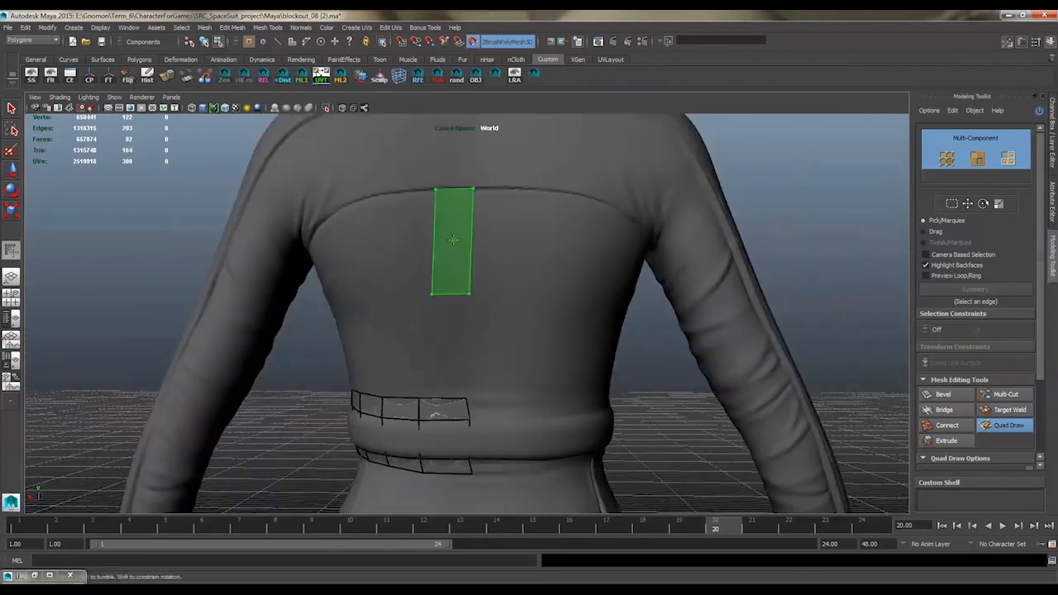
pyautogui.keyDown('shift'); pyautogui.click(454, 239); pyautogui.keyUp('shift')
# Extend the centre-back strip down to the waistband quads and divide it with horizontal edges
pyautogui.keyDown('shift'); pyautogui.click(450, 306); pyautogui.keyUp('shift')
pyautogui.keyDown('alt'); pyautogui.moveTo(450, 306); pyautogui.dragTo(454, 241, button='middle'); pyautogui.keyUp('alt')
pyautogui.moveTo(424, 356); pyautogui.dragTo(429, 330)
pyautogui.moveTo(428, 402); pyautogui.dragTo(431, 399)
pyautogui.keyDown('alt'); pyautogui.moveTo(472, 259); pyautogui.dragTo(496, 360, button='middle'); pyautogui.keyUp('alt')
pyautogui.keyDown('ctrl'); pyautogui.click(463, 377); pyautogui.keyUp('ctrl')
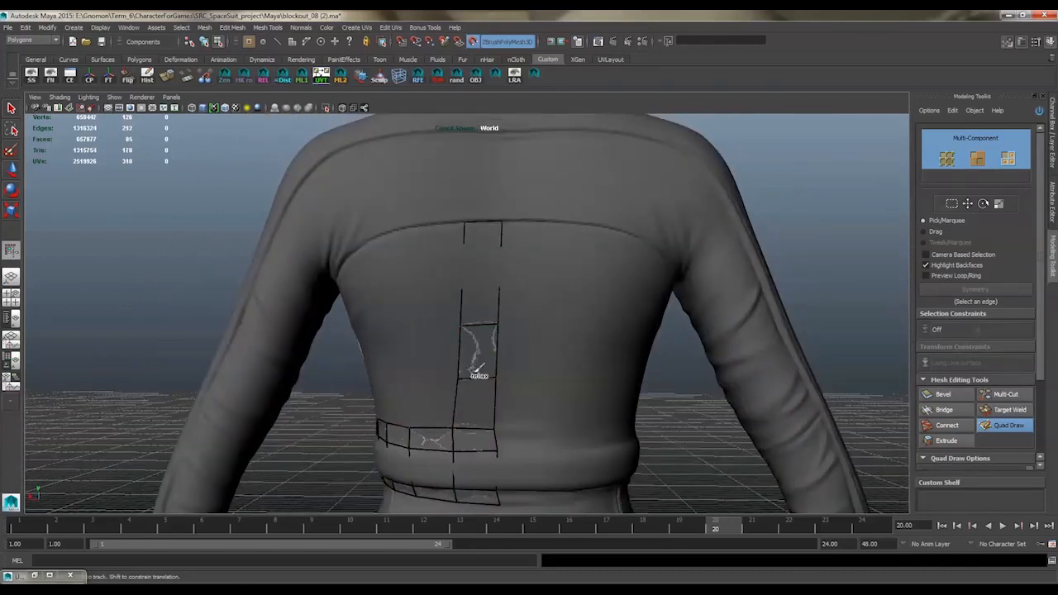
pyautogui.keyDown('ctrl'); pyautogui.click(467, 269); pyautogui.keyUp('ctrl')
pyautogui.hotkey('ctrl', 'z')
pyautogui.keyDown('ctrl'); pyautogui.click(463, 275); pyautogui.keyUp('ctrl')
pyautogui.keyDown('alt'); pyautogui.moveTo(464, 277); pyautogui.dragTo(486, 368); pyautogui.keyUp('alt')
# Build quads across the upper back between the shoulder seam and the lower back seam, from the centre strip outward
pyautogui.click(510, 244)
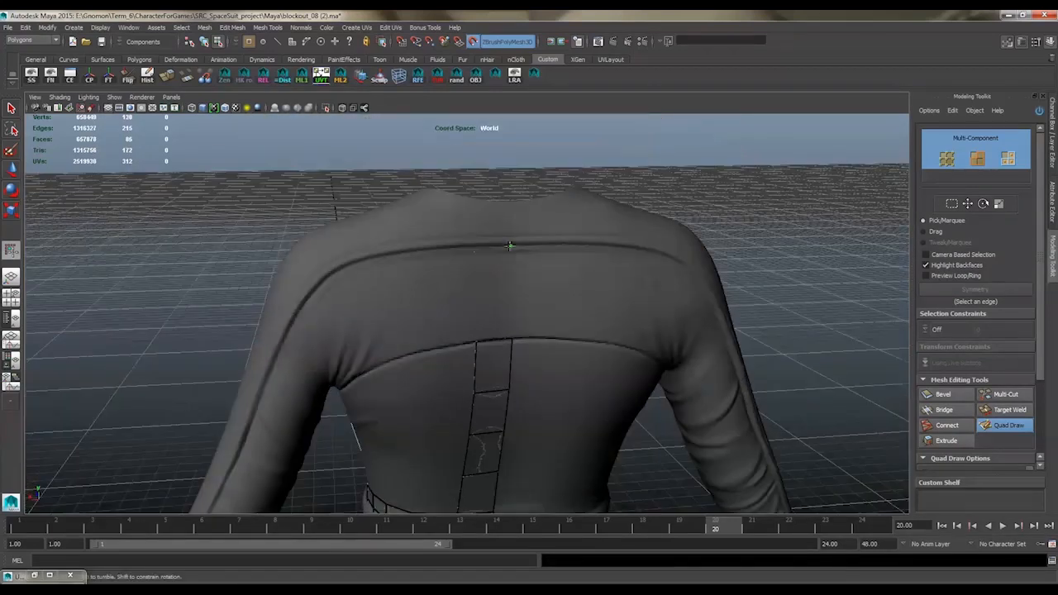
pyautogui.click(472, 245)
pyautogui.keyDown('alt'); pyautogui.moveTo(476, 248); pyautogui.dragTo(507, 251); pyautogui.keyUp('alt')
pyautogui.keyDown('alt'); pyautogui.moveTo(507, 251); pyautogui.dragTo(512, 242, button='middle'); pyautogui.keyUp('alt')
pyautogui.keyDown('shift'); pyautogui.click(499, 243); pyautogui.keyUp('shift')
pyautogui.keyDown('shift'); pyautogui.click(453, 249); pyautogui.keyUp('shift')
pyautogui.moveTo(454, 248)
pyautogui.keyDown('alt'); pyautogui.mouseDown()
pyautogui.moveTo(586, 227)
pyautogui.moveTo(619, 193)
pyautogui.moveTo(529, 247)
pyautogui.moveTo(463, 257)
pyautogui.mouseUp(); pyautogui.keyUp('alt')
pyautogui.keyDown('alt'); pyautogui.moveTo(463, 258); pyautogui.dragTo(456, 290, button='middle'); pyautogui.keyUp('alt')
# Add a row of quads under the curved upper back seam, running from behind the armpit toward the centre strip
pyautogui.click(460, 287)
pyautogui.click(476, 311)
pyautogui.keyDown('shift'); pyautogui.click(457, 312); pyautogui.keyUp('shift')
pyautogui.click(494, 254)
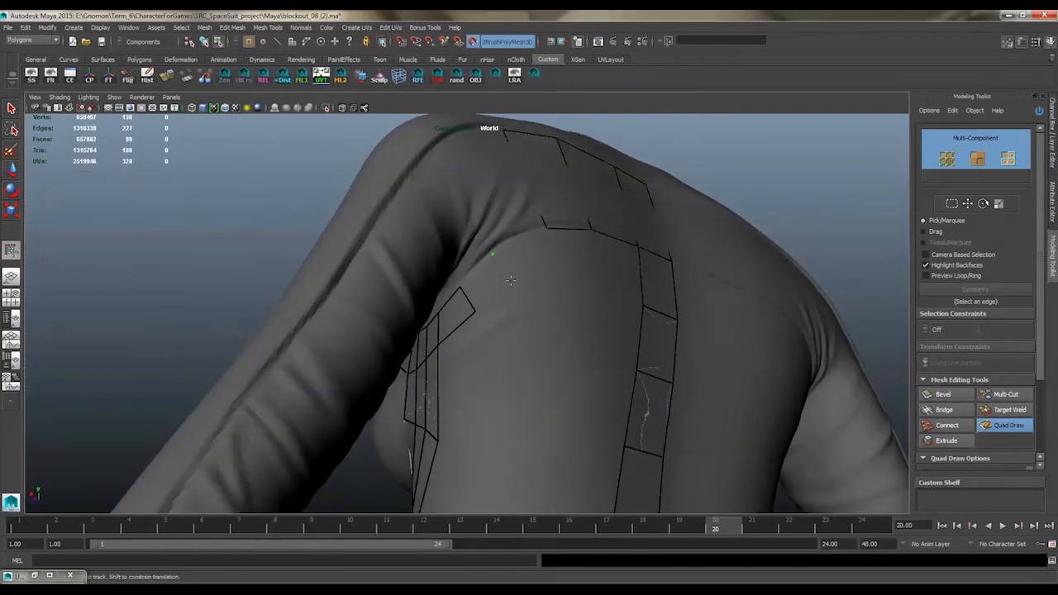
pyautogui.click(510, 280)
pyautogui.keyDown('shift'); pyautogui.click(488, 283); pyautogui.keyUp('shift')
pyautogui.click(548, 263)
pyautogui.keyDown('shift'); pyautogui.click(532, 250); pyautogui.keyUp('shift')
pyautogui.keyDown('alt'); pyautogui.moveTo(538, 241); pyautogui.dragTo(501, 306); pyautogui.keyUp('alt')
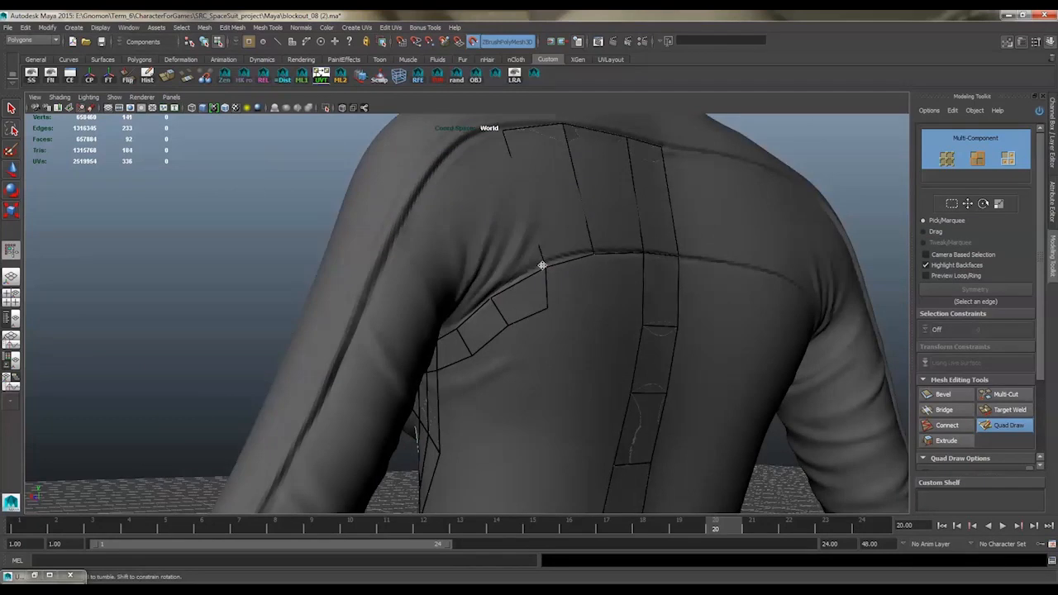
# Continue the quad row under the curved upper back seam and join it to the centre-back strip
pyautogui.keyDown('shift'); pyautogui.click(583, 280); pyautogui.keyUp('shift')
pyautogui.keyDown('alt'); pyautogui.moveTo(582, 280); pyautogui.dragTo(581, 229, button='middle'); pyautogui.keyUp('alt')
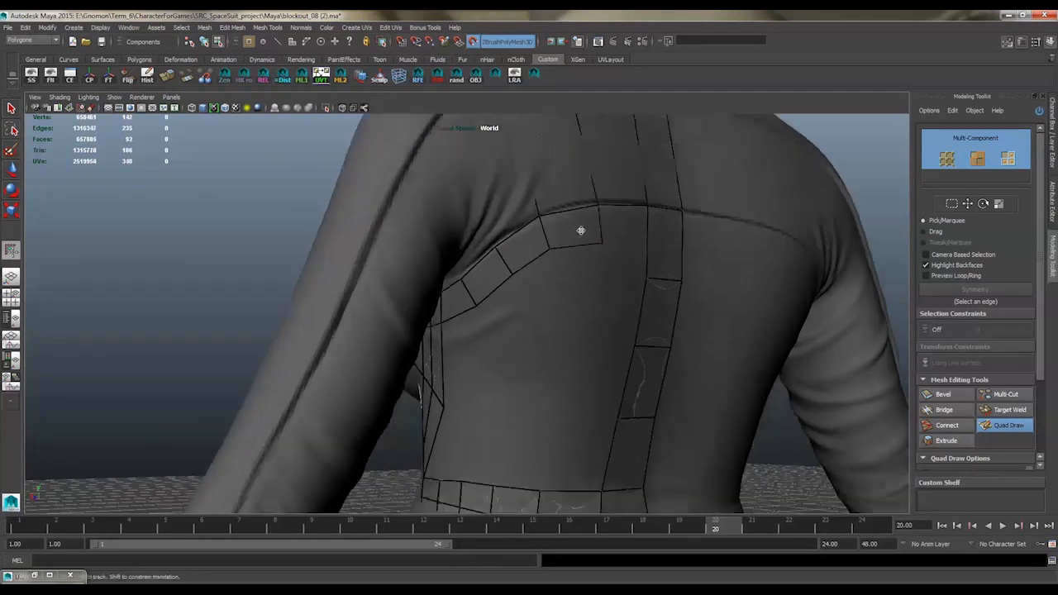
pyautogui.moveTo(603, 243); pyautogui.dragTo(602, 237)
pyautogui.moveTo(479, 304)
pyautogui.mouseDown()
pyautogui.moveTo(517, 239)
pyautogui.moveTo(620, 212)
pyautogui.moveTo(537, 277)
pyautogui.moveTo(525, 252)
pyautogui.moveTo(545, 260)
pyautogui.mouseUp()
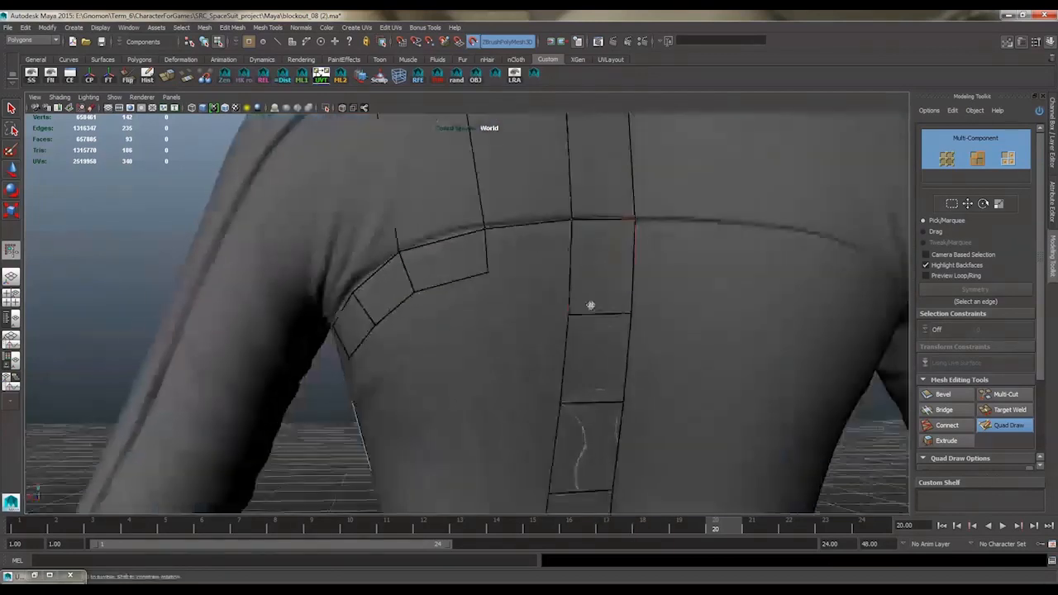
pyautogui.keyDown('alt'); pyautogui.moveTo(590, 306); pyautogui.dragTo(515, 220); pyautogui.keyUp('alt')
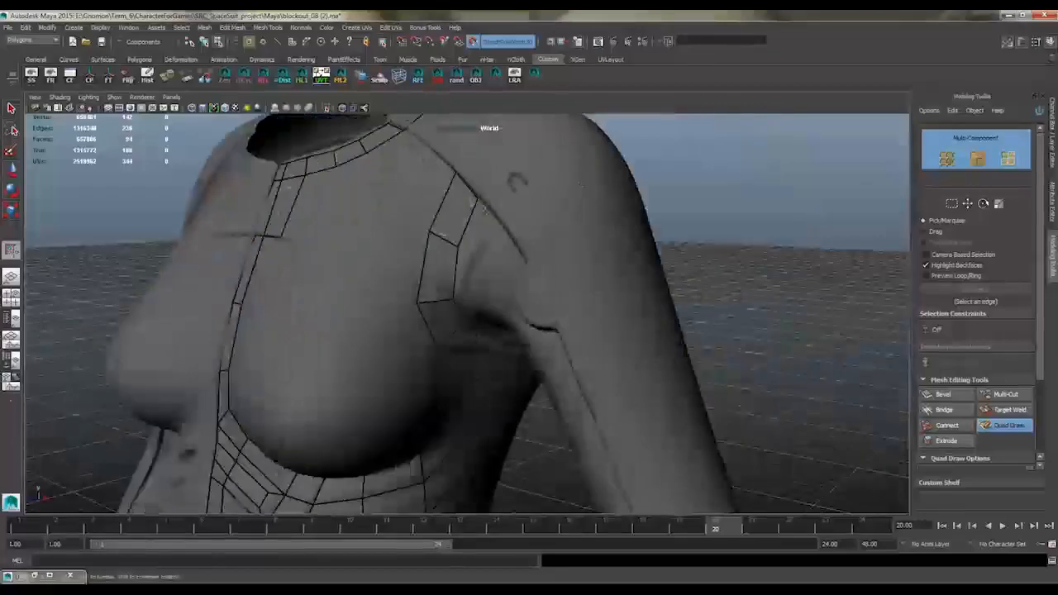
# Add a row of quads beneath the back shoulder seam and continue it down the back of the sleeve seam
pyautogui.keyDown('alt'); pyautogui.moveTo(517, 181); pyautogui.dragTo(479, 197); pyautogui.keyUp('alt')
pyautogui.click(436, 218)
pyautogui.keyDown('shift'); pyautogui.click(438, 213); pyautogui.keyUp('shift')
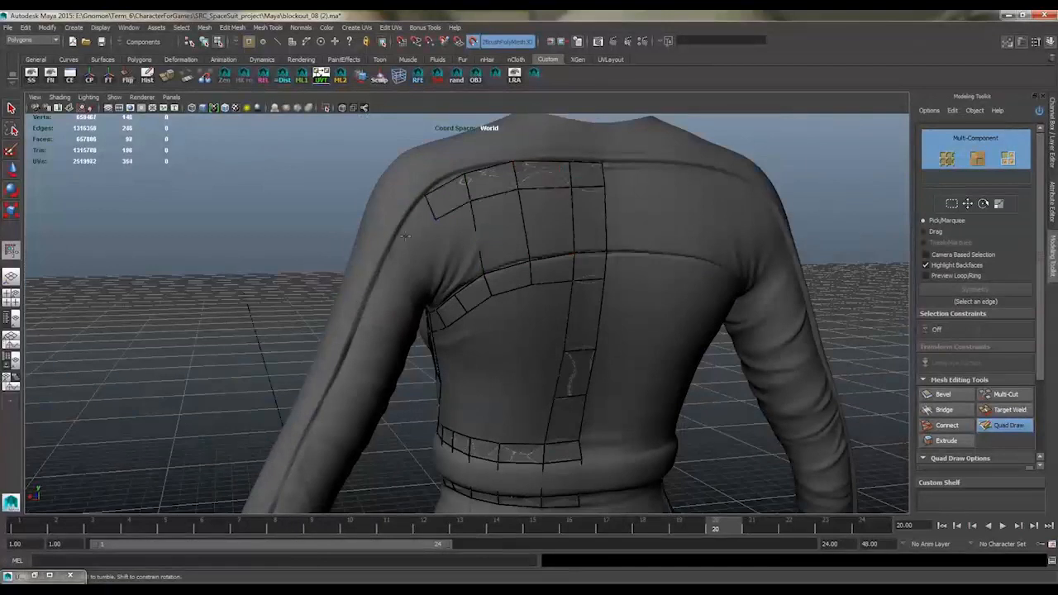
pyautogui.keyDown('alt'); pyautogui.moveTo(427, 225); pyautogui.dragTo(531, 199, button='middle'); pyautogui.keyUp('alt')
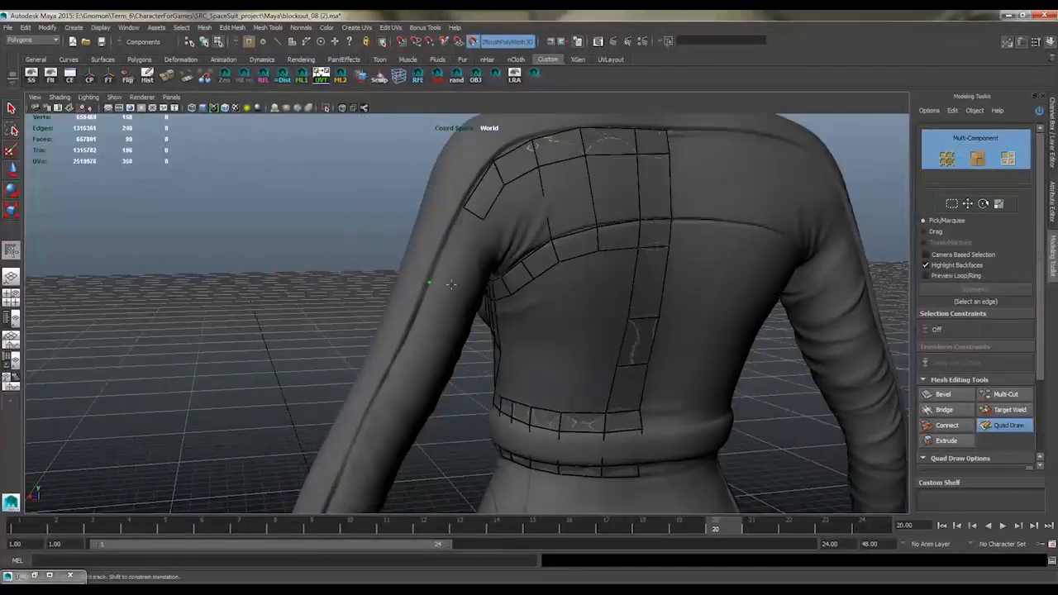
pyautogui.keyDown('shift'); pyautogui.click(454, 249); pyautogui.keyUp('shift')
pyautogui.keyDown('alt'); pyautogui.moveTo(454, 252); pyautogui.dragTo(469, 266); pyautogui.keyUp('alt')
pyautogui.keyDown('ctrl'); pyautogui.click(455, 258); pyautogui.keyUp('ctrl')
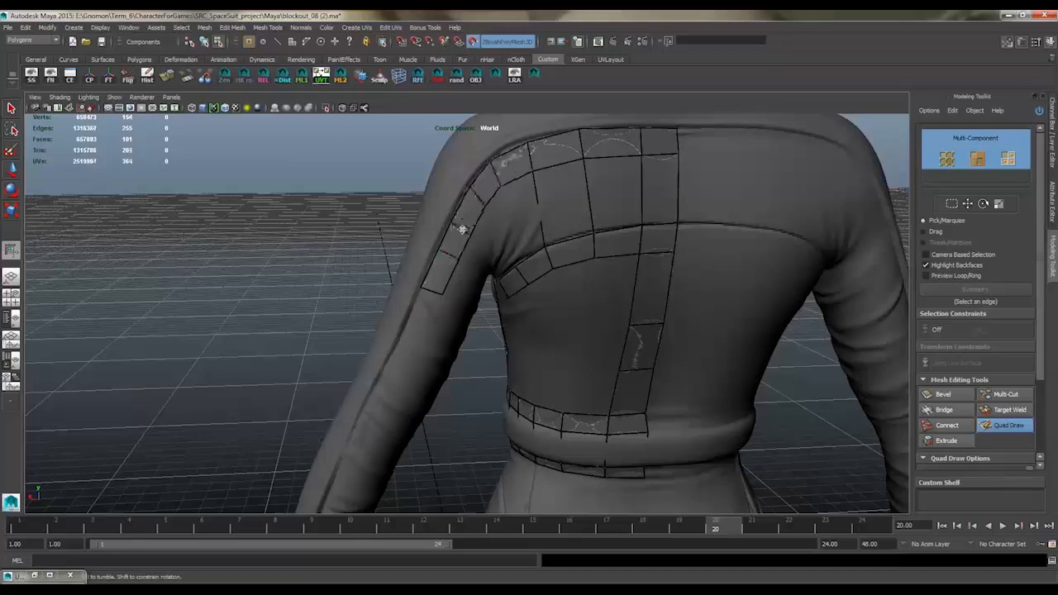
pyautogui.keyDown('alt'); pyautogui.moveTo(444, 262); pyautogui.dragTo(496, 173, button='middle'); pyautogui.keyUp('alt')
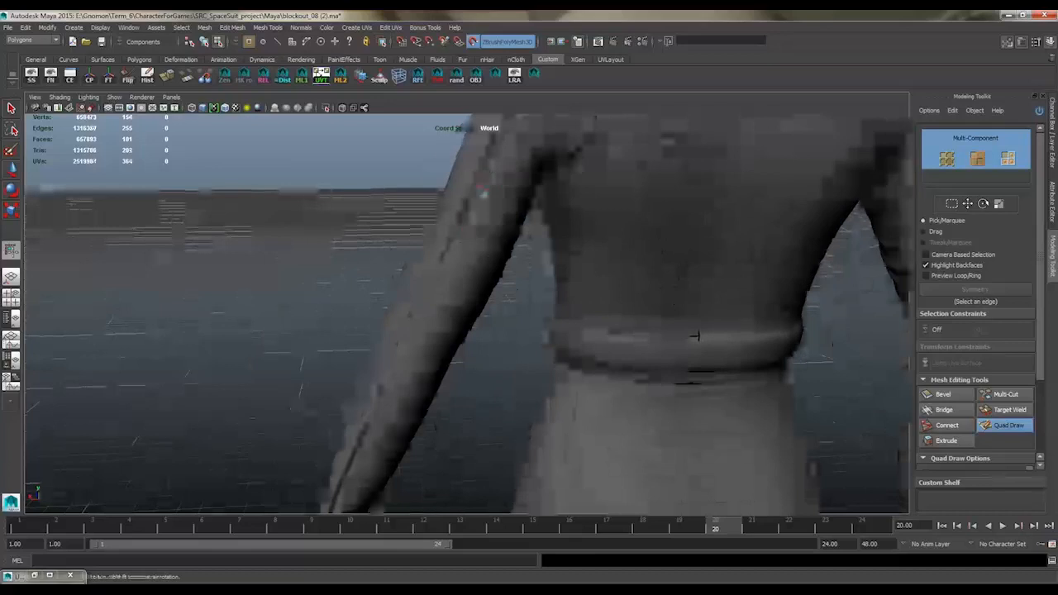
# Build a row of quads along the front shoulder seam, from the collar strip down to the armhole quads
pyautogui.keyDown('alt'); pyautogui.moveTo(537, 124); pyautogui.dragTo(506, 243, button='middle'); pyautogui.keyUp('alt')
pyautogui.keyDown('alt'); pyautogui.moveTo(505, 243); pyautogui.dragTo(513, 206); pyautogui.keyUp('alt')
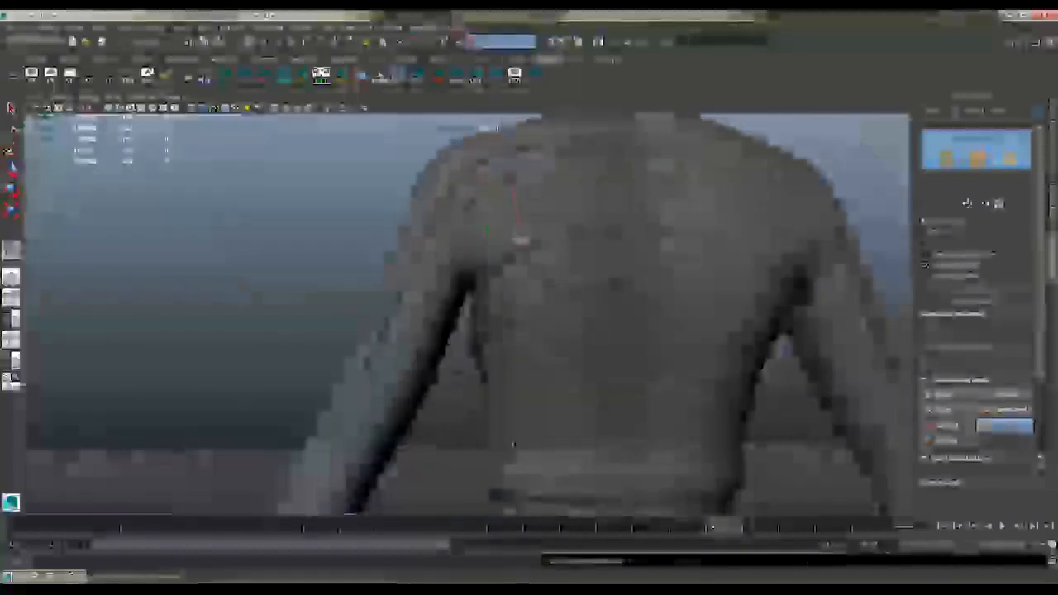
pyautogui.keyDown('alt'); pyautogui.moveTo(508, 229); pyautogui.dragTo(439, 331); pyautogui.keyUp('alt')
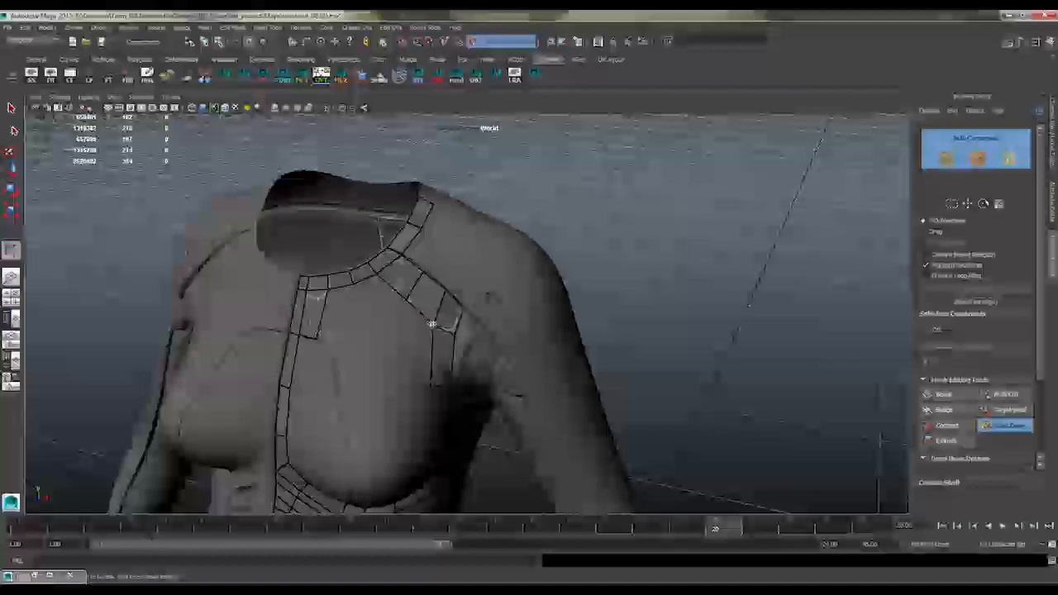
pyautogui.keyDown('alt'); pyautogui.moveTo(330, 338); pyautogui.dragTo(179, 310); pyautogui.keyUp('alt')
# Draw quads around the back of the collar and fill down to the back shoulder seam
pyautogui.keyDown('shift'); pyautogui.click(434, 273); pyautogui.keyUp('shift')
pyautogui.moveTo(434, 274)
pyautogui.keyDown('alt'); pyautogui.mouseDown()
pyautogui.moveTo(485, 228)
pyautogui.moveTo(496, 238)
pyautogui.mouseUp(); pyautogui.keyUp('alt')
pyautogui.keyDown('shift'); pyautogui.click(506, 239); pyautogui.keyUp('shift')
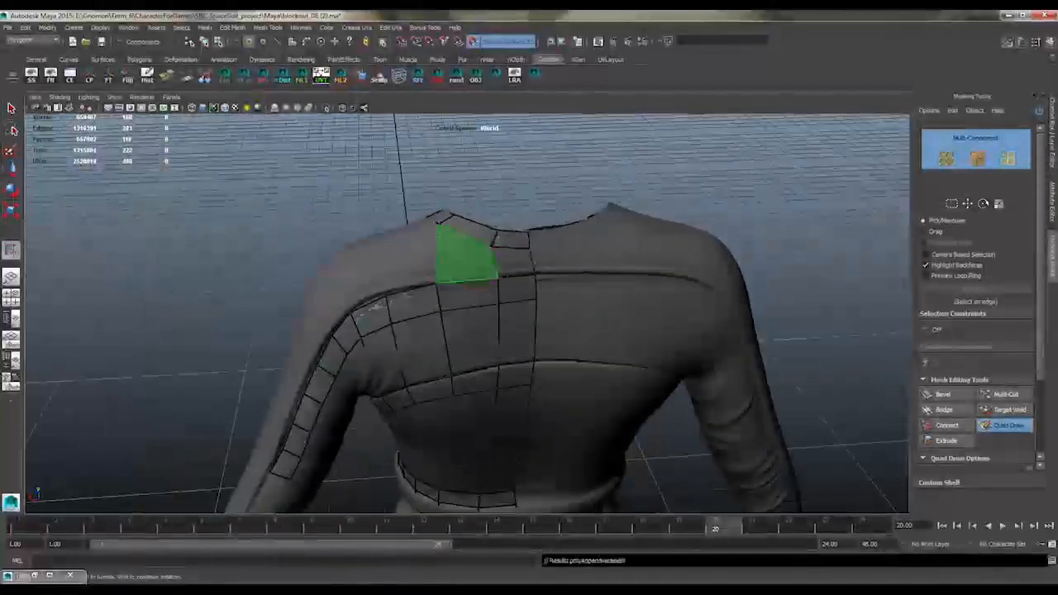
pyautogui.keyDown('shift'); pyautogui.click(488, 272); pyautogui.keyUp('shift')
pyautogui.moveTo(487, 273)
pyautogui.keyDown('alt'); pyautogui.mouseDown()
pyautogui.moveTo(475, 267)
pyautogui.moveTo(545, 253)
pyautogui.mouseUp(); pyautogui.keyUp('alt')
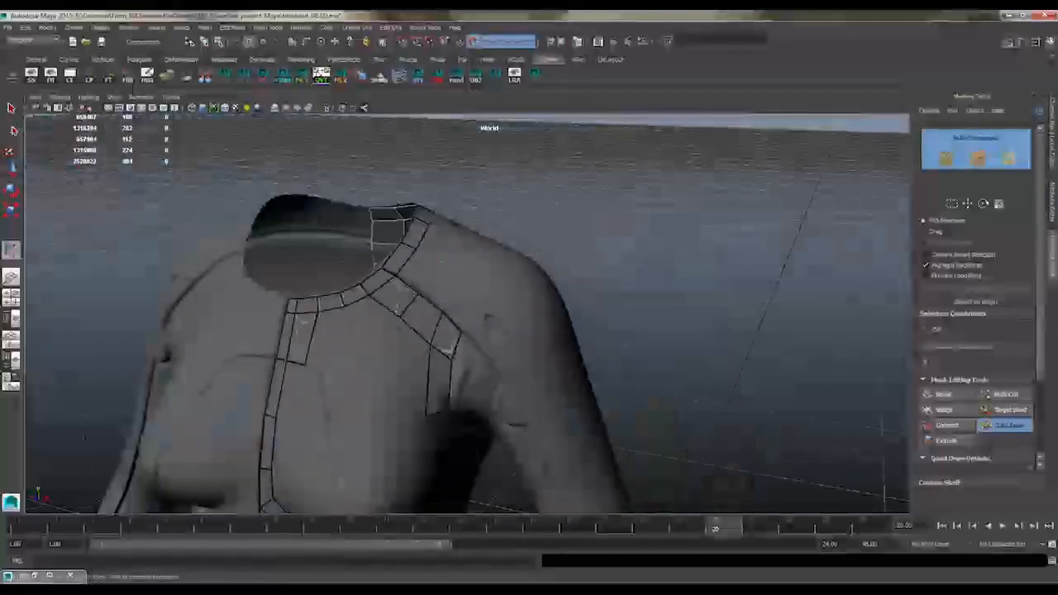
# Build quads over the top of the shoulder, outward from the collar strip and along the outer side of the front seam
pyautogui.keyDown('shift'); pyautogui.click(450, 283); pyautogui.keyUp('shift')
pyautogui.moveTo(450, 284)
pyautogui.keyDown('alt'); pyautogui.mouseDown()
pyautogui.moveTo(498, 286)
pyautogui.moveTo(487, 347)
pyautogui.mouseUp(); pyautogui.keyUp('alt')
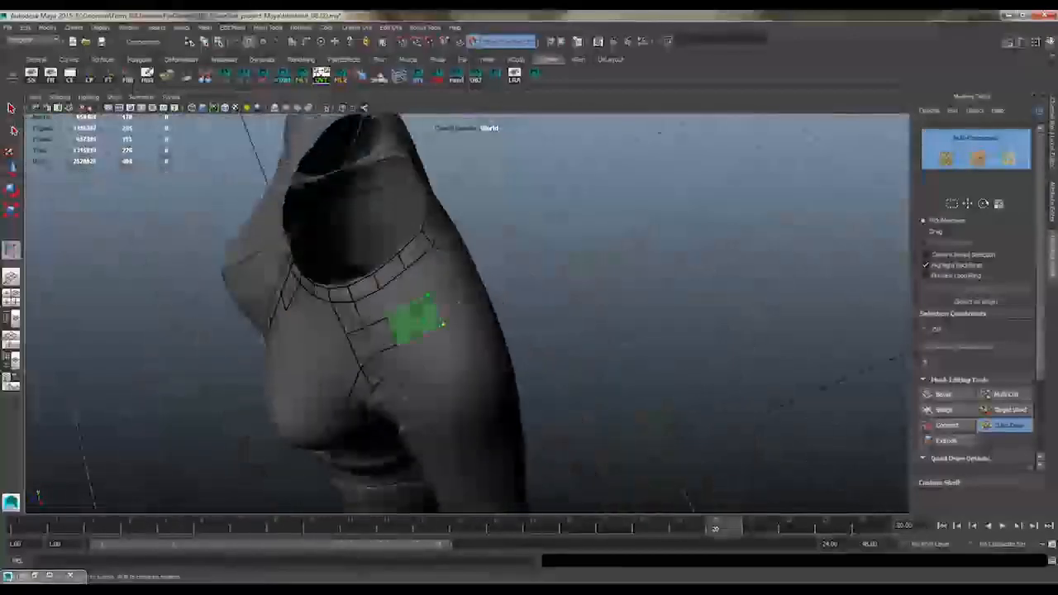
pyautogui.keyDown('shift'); pyautogui.click(431, 322); pyautogui.keyUp('shift')
pyautogui.moveTo(431, 321)
pyautogui.keyDown('alt'); pyautogui.mouseDown()
pyautogui.moveTo(410, 288)
pyautogui.moveTo(438, 273)
pyautogui.moveTo(500, 266)
pyautogui.moveTo(510, 252)
pyautogui.moveTo(432, 252)
pyautogui.moveTo(368, 300)
pyautogui.moveTo(474, 270)
pyautogui.moveTo(477, 256)
pyautogui.moveTo(509, 246)
pyautogui.moveTo(517, 170)
pyautogui.moveTo(541, 229)
pyautogui.moveTo(592, 262)
pyautogui.moveTo(431, 233)
pyautogui.mouseUp(); pyautogui.keyUp('alt')
pyautogui.keyDown('shift'); pyautogui.click(446, 254); pyautogui.keyUp('shift')
pyautogui.click(433, 234)
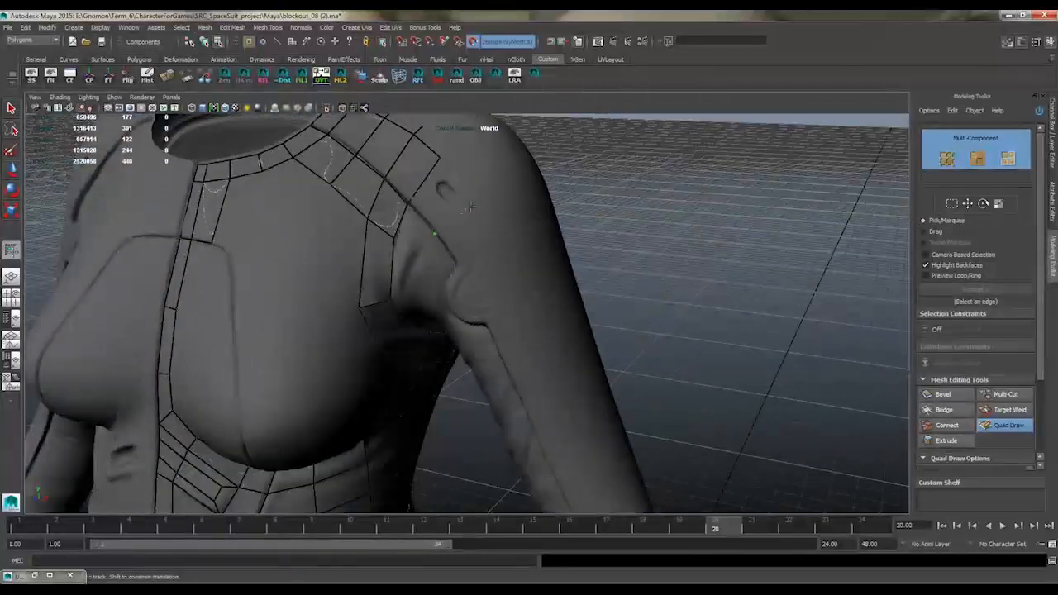
# Extend the quads along the curved front shoulder seam down toward the armpit
pyautogui.click(453, 261)
pyautogui.moveTo(445, 288)
pyautogui.keyDown('alt'); pyautogui.mouseDown()
pyautogui.moveTo(451, 228)
pyautogui.moveTo(453, 323)
pyautogui.mouseUp(); pyautogui.keyUp('alt')
pyautogui.keyDown('shift'); pyautogui.click(472, 201); pyautogui.keyUp('shift')
pyautogui.keyDown('alt'); pyautogui.moveTo(472, 201); pyautogui.dragTo(471, 170); pyautogui.keyUp('alt')
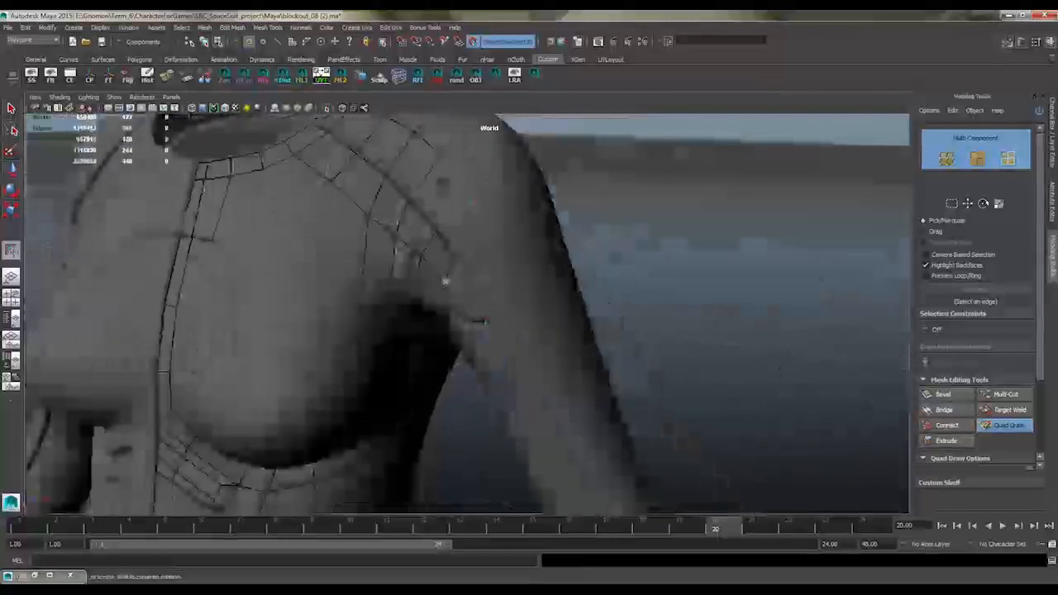
pyautogui.keyDown('alt'); pyautogui.moveTo(455, 262); pyautogui.dragTo(528, 307); pyautogui.keyUp('alt')
pyautogui.keyDown('alt'); pyautogui.moveTo(527, 308); pyautogui.dragTo(529, 318, button='middle'); pyautogui.keyUp('alt')
pyautogui.keyDown('alt'); pyautogui.moveTo(529, 319); pyautogui.dragTo(542, 279); pyautogui.keyUp('alt')
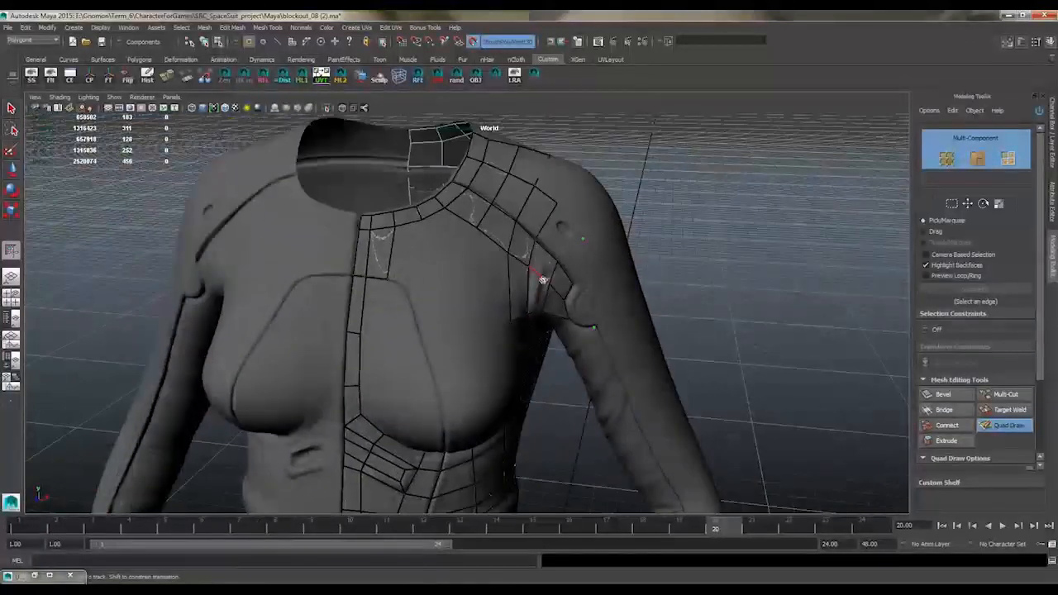
# Fill the upper chest below the collar with quads between the centre-front strip and the front shoulder seam
pyautogui.scroll(1, 542, 279)
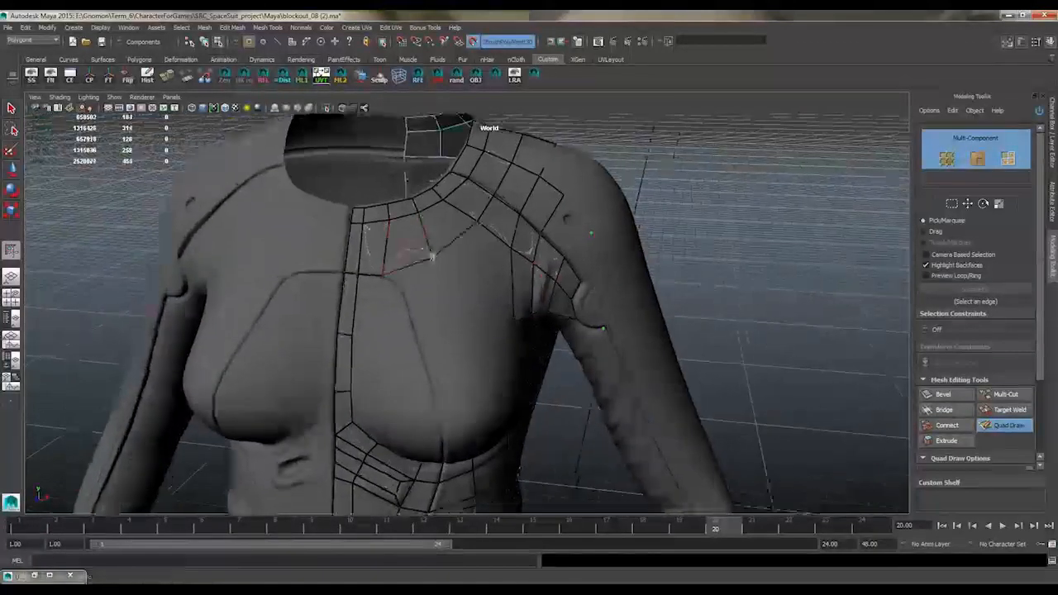
pyautogui.keyDown('alt'); pyautogui.moveTo(501, 278); pyautogui.dragTo(481, 257); pyautogui.keyUp('alt')
pyautogui.keyDown('shift'); pyautogui.click(468, 254); pyautogui.keyUp('shift')
pyautogui.keyDown('alt'); pyautogui.moveTo(741, 235); pyautogui.dragTo(723, 254); pyautogui.keyUp('alt')
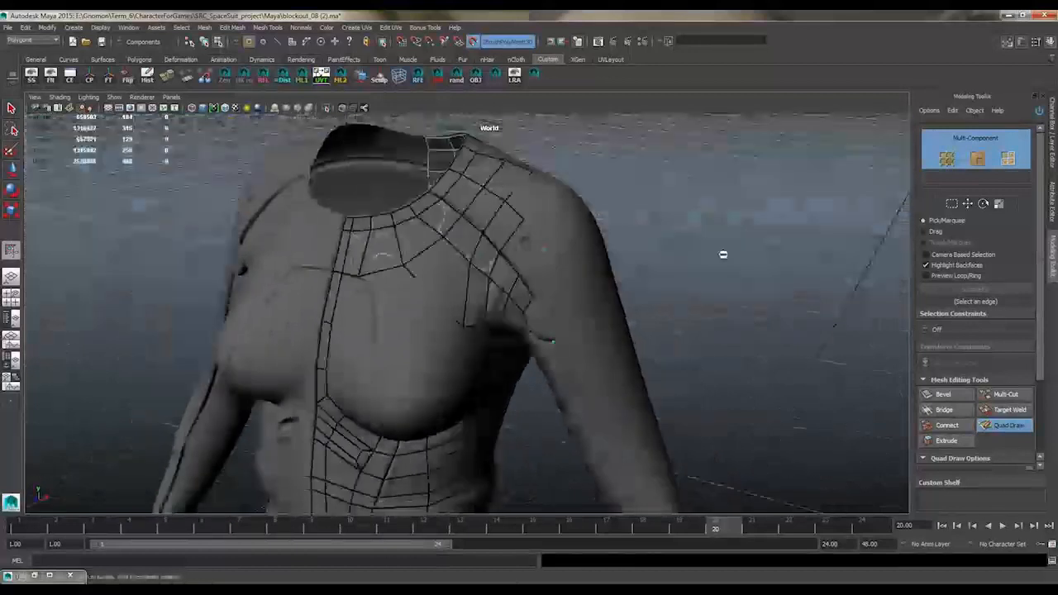
# Add a second row of quads across the chest and continue it to the armpit and side of the torso
pyautogui.keyDown('shift'); pyautogui.click(534, 251); pyautogui.keyUp('shift')
pyautogui.moveTo(537, 248)
pyautogui.keyDown('alt'); pyautogui.mouseDown()
pyautogui.moveTo(510, 282)
pyautogui.moveTo(479, 247)
pyautogui.moveTo(524, 229)
pyautogui.moveTo(508, 259)
pyautogui.moveTo(448, 223)
pyautogui.moveTo(460, 259)
pyautogui.mouseUp(); pyautogui.keyUp('alt')
pyautogui.keyDown('shift'); pyautogui.click(495, 270); pyautogui.keyUp('shift')
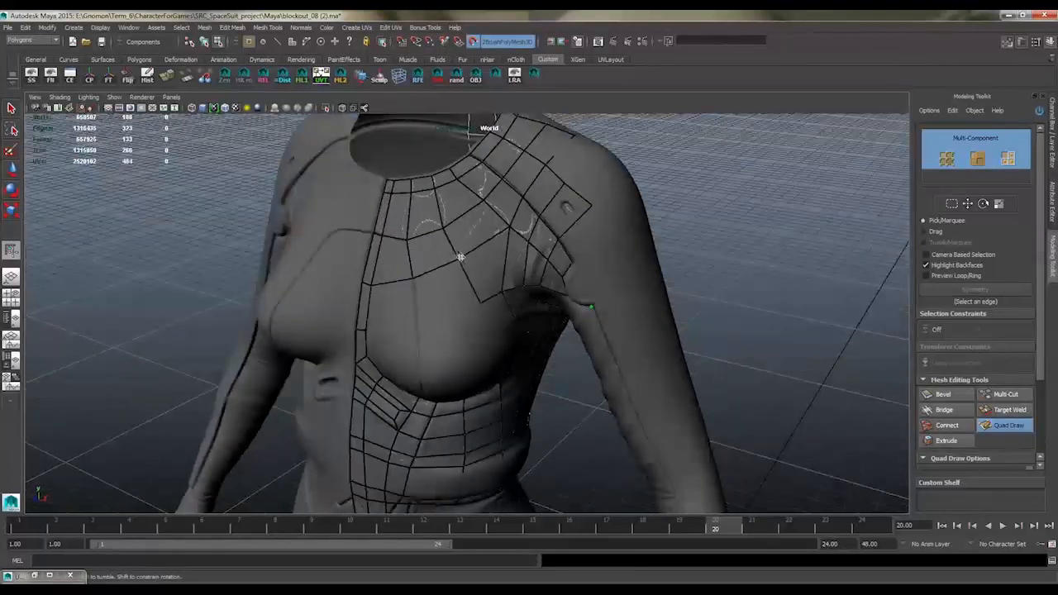
pyautogui.keyDown('alt'); pyautogui.moveTo(479, 203); pyautogui.dragTo(442, 262); pyautogui.keyUp('alt')
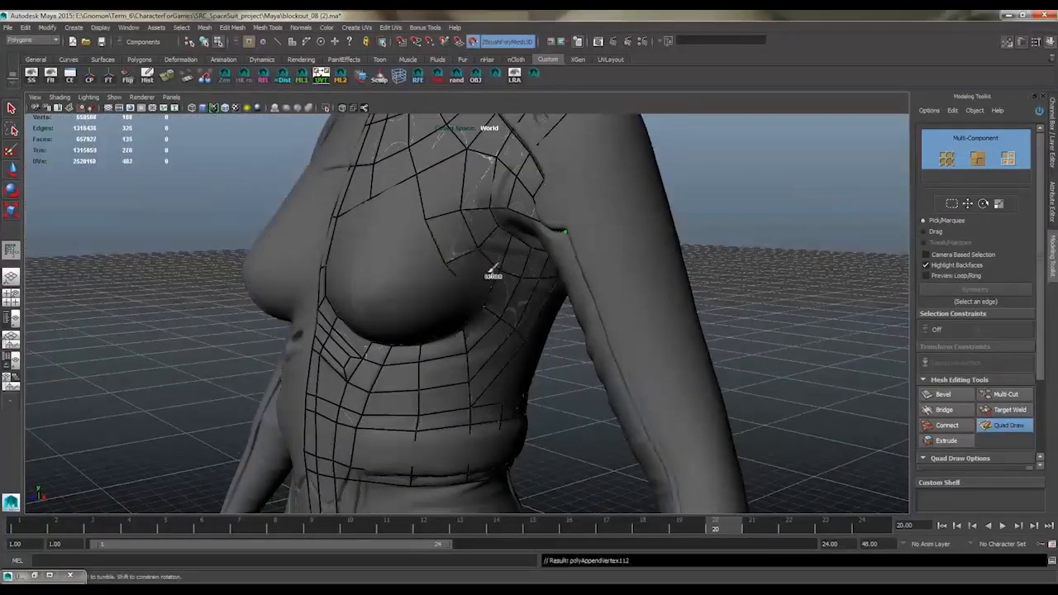
pyautogui.keyDown('alt'); pyautogui.moveTo(514, 239); pyautogui.dragTo(496, 270); pyautogui.keyUp('alt')
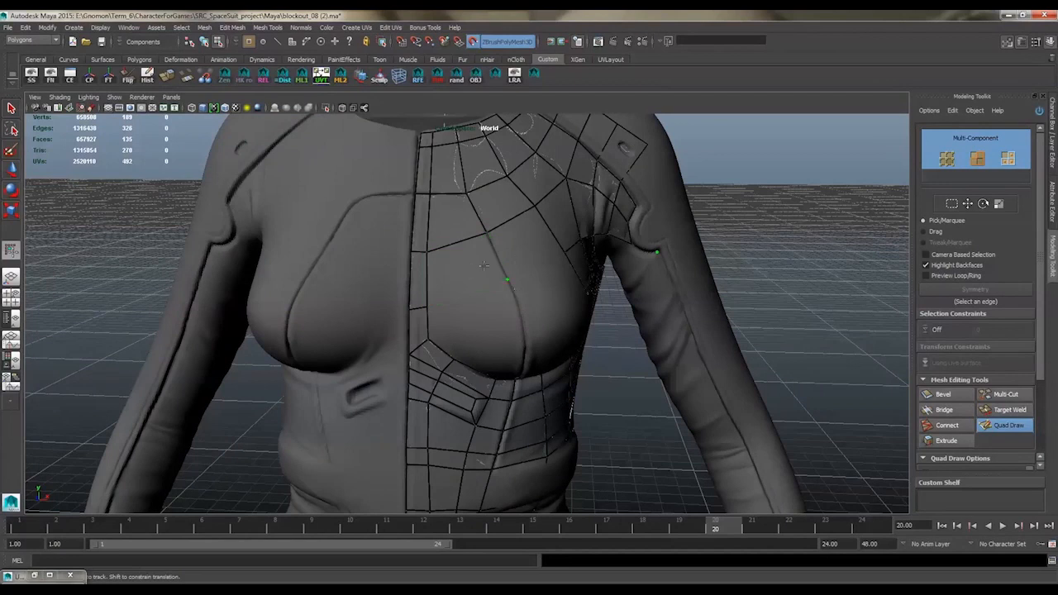
# Build quads down the inner bust beside the curved seam and around the outer and lower edge of the bust
pyautogui.keyDown('alt'); pyautogui.moveTo(517, 298); pyautogui.dragTo(461, 307); pyautogui.keyUp('alt')
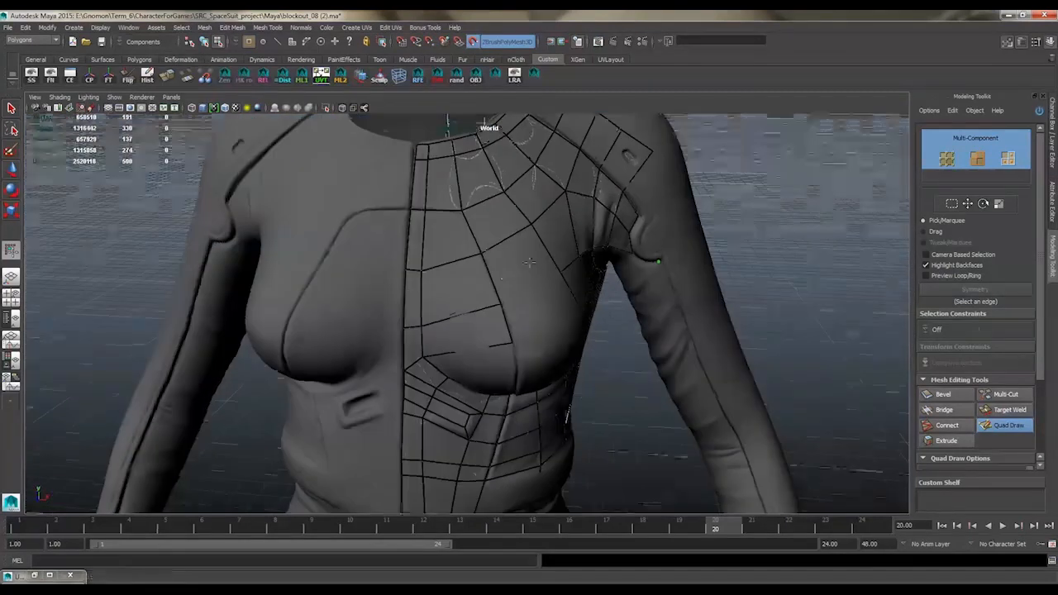
pyautogui.moveTo(489, 218)
pyautogui.keyDown('alt'); pyautogui.mouseDown()
pyautogui.moveTo(474, 227)
pyautogui.moveTo(487, 212)
pyautogui.moveTo(507, 257)
pyautogui.moveTo(505, 224)
pyautogui.moveTo(477, 255)
pyautogui.moveTo(482, 229)
pyautogui.moveTo(447, 271)
pyautogui.mouseUp(); pyautogui.keyUp('alt')
pyautogui.keyDown('shift'); pyautogui.click(467, 224); pyautogui.keyUp('shift')
pyautogui.keyDown('shift'); pyautogui.click(482, 238); pyautogui.keyUp('shift')
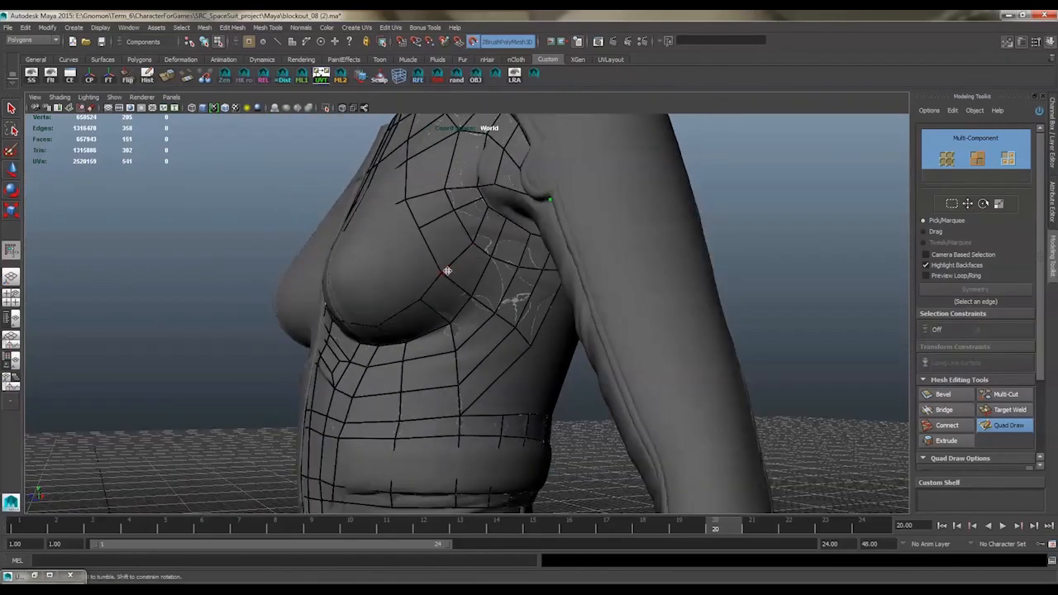
pyautogui.moveTo(477, 235)
pyautogui.keyDown('alt'); pyautogui.mouseDown()
pyautogui.moveTo(473, 215)
pyautogui.moveTo(458, 229)
pyautogui.moveTo(460, 261)
pyautogui.mouseUp(); pyautogui.keyUp('alt')
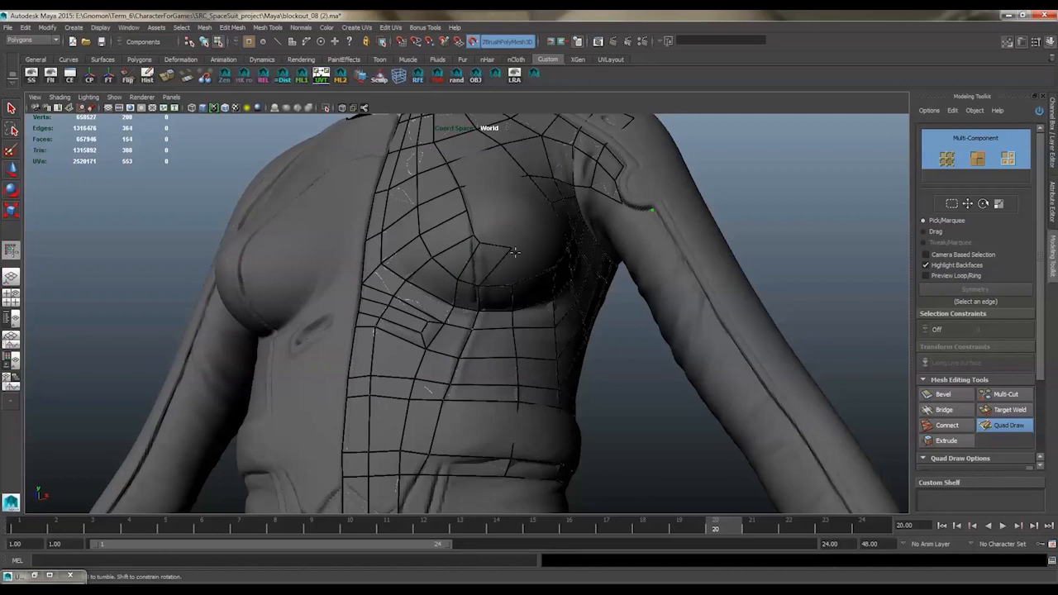
# Rework the quads on the inner and lower bust so the edges follow the vertical seam and underbust curve
pyautogui.keyDown('alt'); pyautogui.moveTo(524, 246); pyautogui.dragTo(481, 297); pyautogui.keyUp('alt')
pyautogui.keyDown('shift'); pyautogui.click(504, 251); pyautogui.keyUp('shift')
pyautogui.keyDown('shift'); pyautogui.click(463, 265); pyautogui.keyUp('shift')
pyautogui.keyDown('shift'); pyautogui.click(428, 276); pyautogui.keyUp('shift')
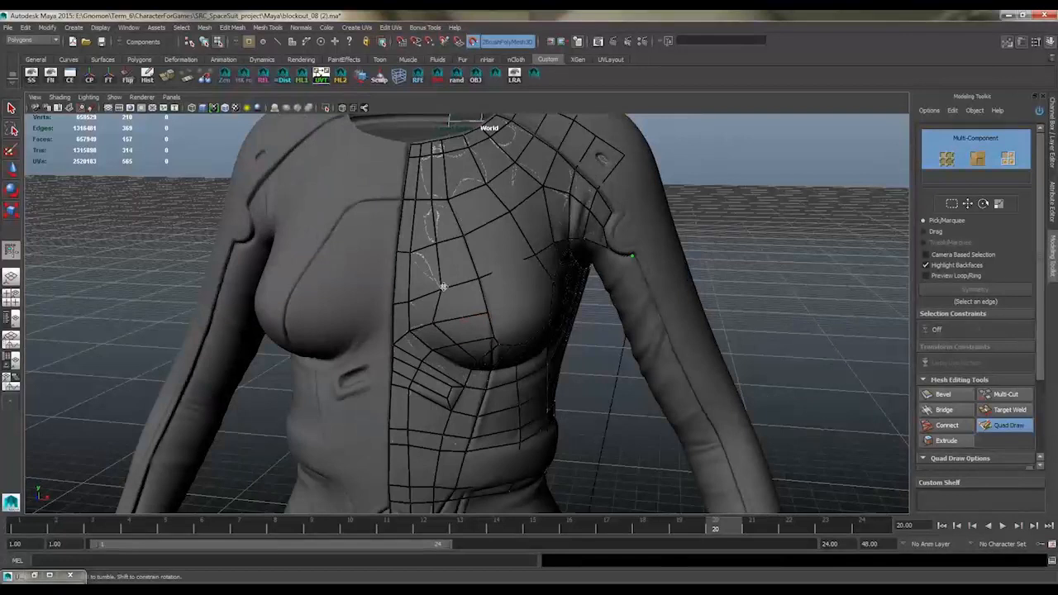
pyautogui.keyDown('alt'); pyautogui.moveTo(431, 240); pyautogui.dragTo(478, 219); pyautogui.keyUp('alt')
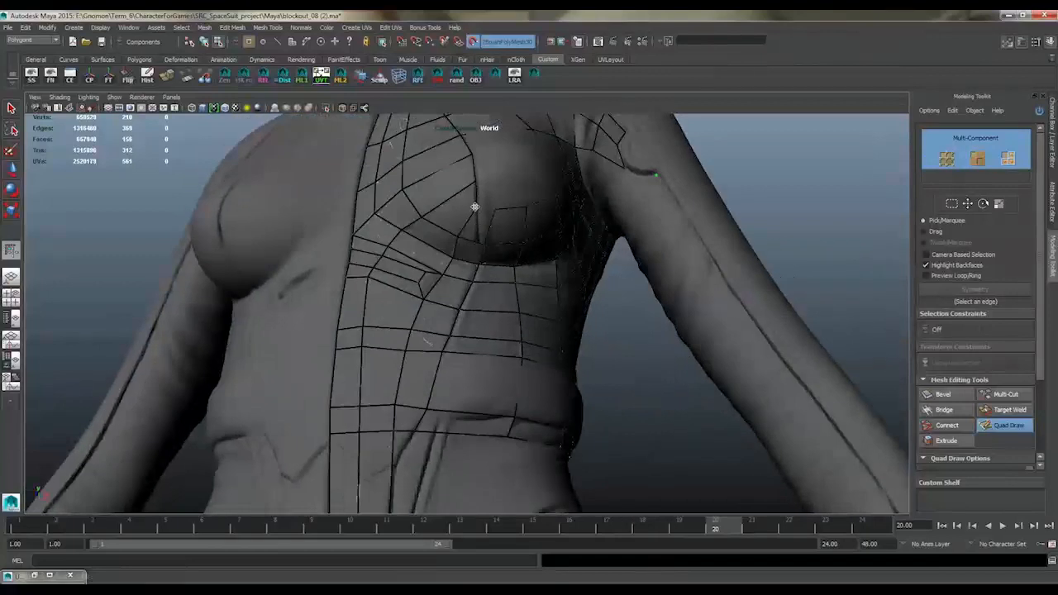
pyautogui.keyDown('alt'); pyautogui.moveTo(479, 244); pyautogui.dragTo(465, 309); pyautogui.keyUp('alt')
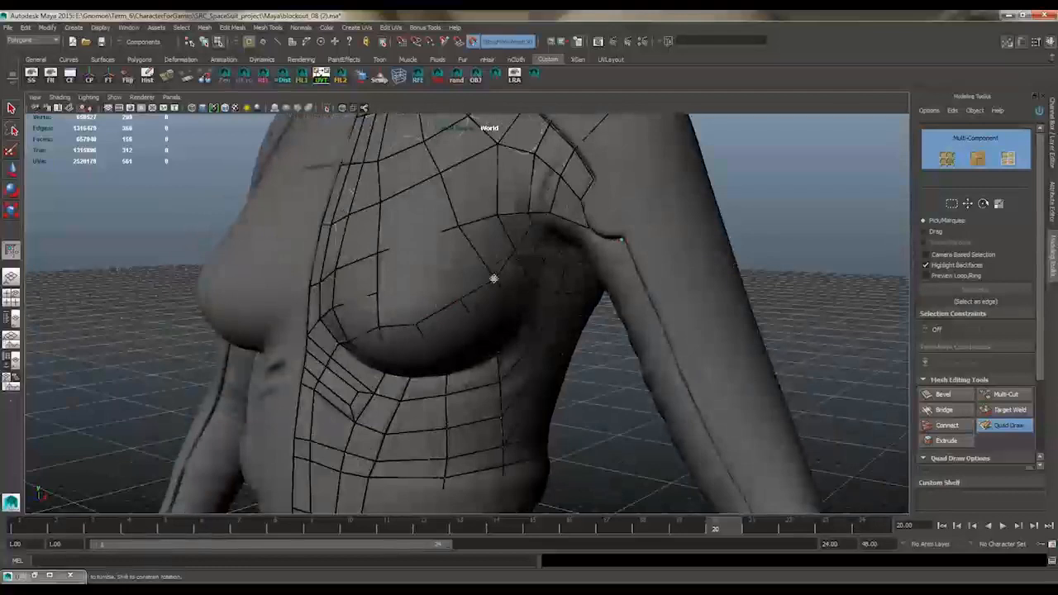
# Fill the remaining gap on the outer bust with quads, connecting the chest rows to the side and underbust quads
pyautogui.moveTo(499, 259)
pyautogui.keyDown('alt'); pyautogui.mouseDown()
pyautogui.moveTo(503, 290)
pyautogui.moveTo(457, 233)
pyautogui.moveTo(471, 207)
pyautogui.moveTo(397, 189)
pyautogui.moveTo(485, 154)
pyautogui.moveTo(384, 196)
pyautogui.moveTo(432, 217)
pyautogui.moveTo(484, 207)
pyautogui.moveTo(440, 239)
pyautogui.moveTo(479, 243)
pyautogui.moveTo(451, 265)
pyautogui.moveTo(491, 232)
pyautogui.moveTo(448, 229)
pyautogui.moveTo(467, 259)
pyautogui.moveTo(492, 228)
pyautogui.moveTo(481, 225)
pyautogui.moveTo(497, 248)
pyautogui.mouseUp(); pyautogui.keyUp('alt')
pyautogui.keyDown('ctrl'); pyautogui.click(461, 259); pyautogui.keyUp('ctrl')
pyautogui.keyDown('shift'); pyautogui.click(482, 277); pyautogui.keyUp('shift')
pyautogui.keyDown('shift'); pyautogui.click(455, 283); pyautogui.keyUp('shift')
pyautogui.keyDown('shift'); pyautogui.click(467, 192); pyautogui.keyUp('shift')
# Fill the lower back with quads between the centre-back strip, the upper back row and the waistband
pyautogui.click(460, 260)
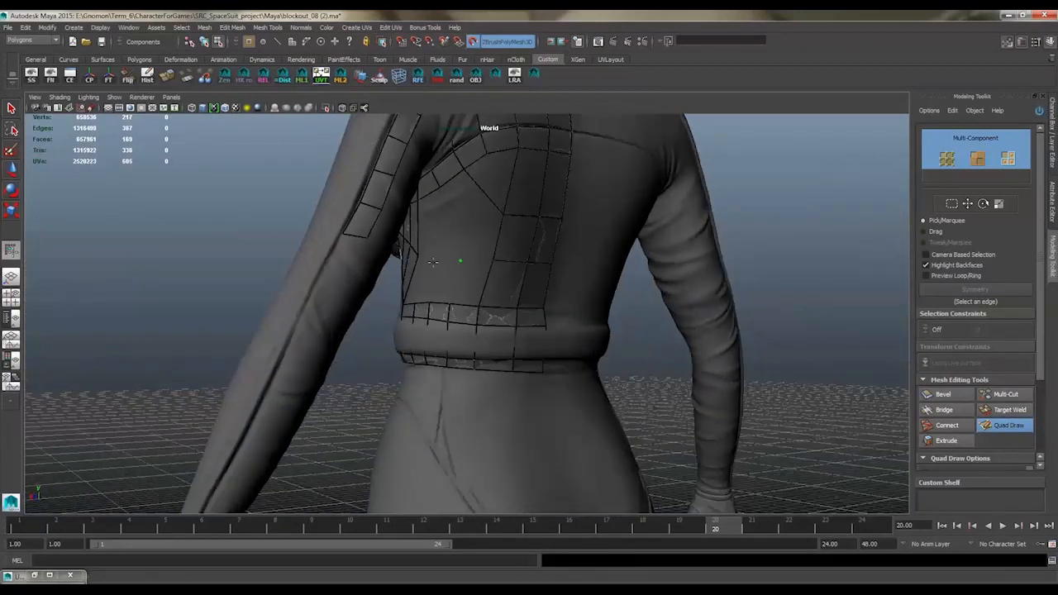
pyautogui.moveTo(468, 285)
pyautogui.keyDown('alt'); pyautogui.mouseDown()
pyautogui.moveTo(449, 253)
pyautogui.moveTo(424, 339)
pyautogui.moveTo(458, 258)
pyautogui.moveTo(495, 236)
pyautogui.moveTo(507, 176)
pyautogui.mouseUp(); pyautogui.keyUp('alt')
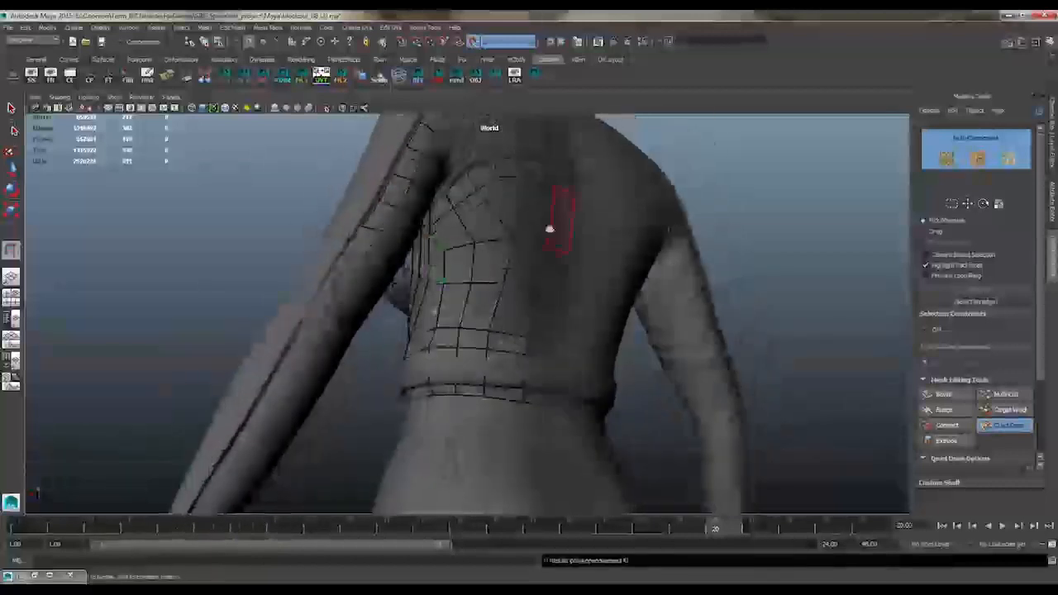
pyautogui.keyDown('alt'); pyautogui.moveTo(548, 229); pyautogui.dragTo(454, 287); pyautogui.keyUp('alt')
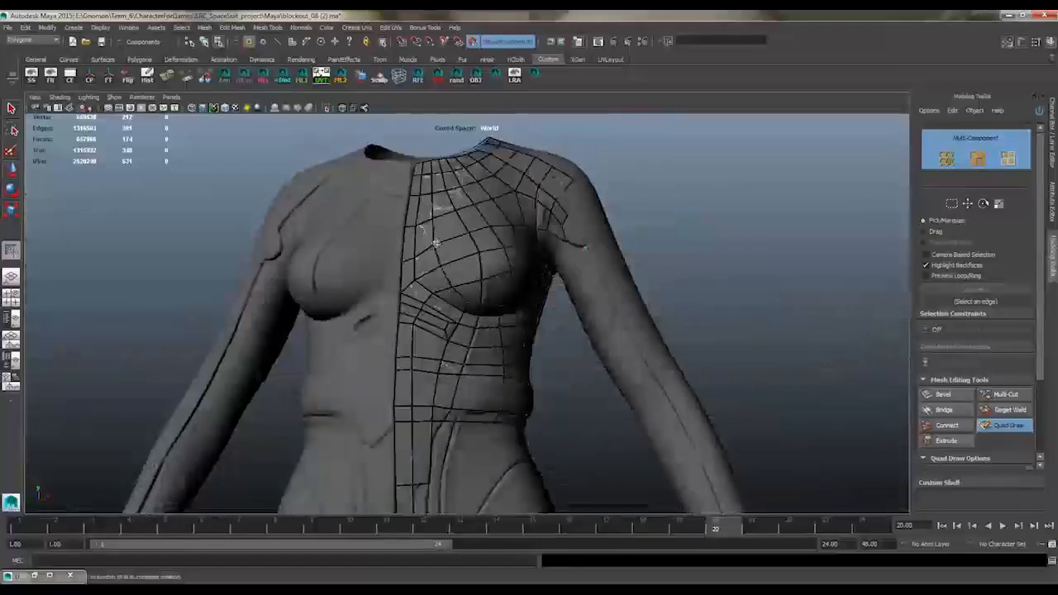
# Extend the quad strips at the centre front from the waist down the pelvis toward the crotch
pyautogui.keyDown('alt'); pyautogui.moveTo(503, 409); pyautogui.dragTo(472, 214, button='middle'); pyautogui.keyUp('alt')
pyautogui.keyDown('alt'); pyautogui.moveTo(471, 214); pyautogui.dragTo(407, 243); pyautogui.keyUp('alt')
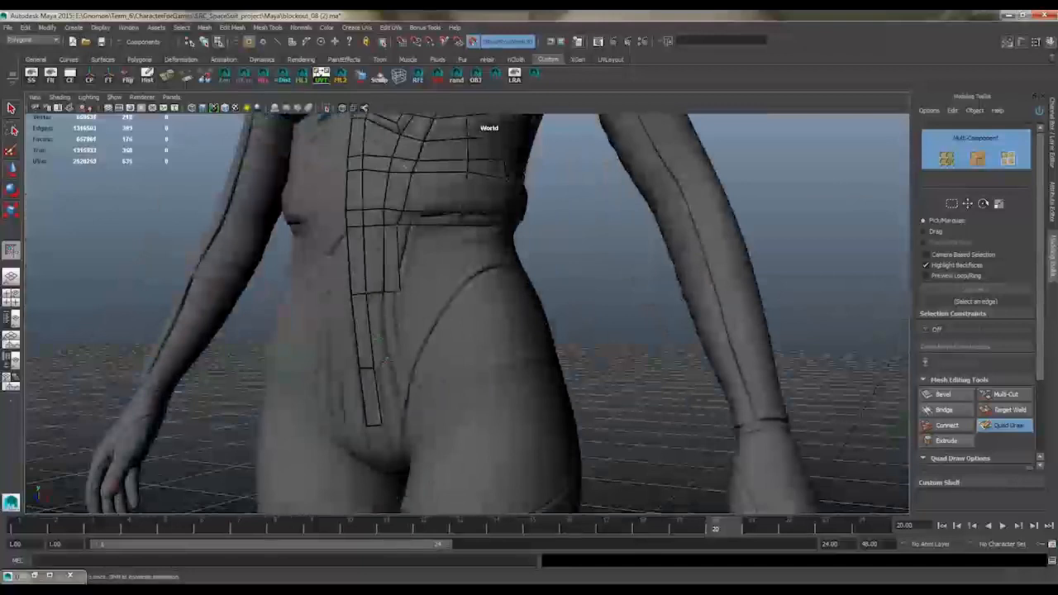
pyautogui.keyDown('shift'); pyautogui.click(389, 402); pyautogui.keyUp('shift')
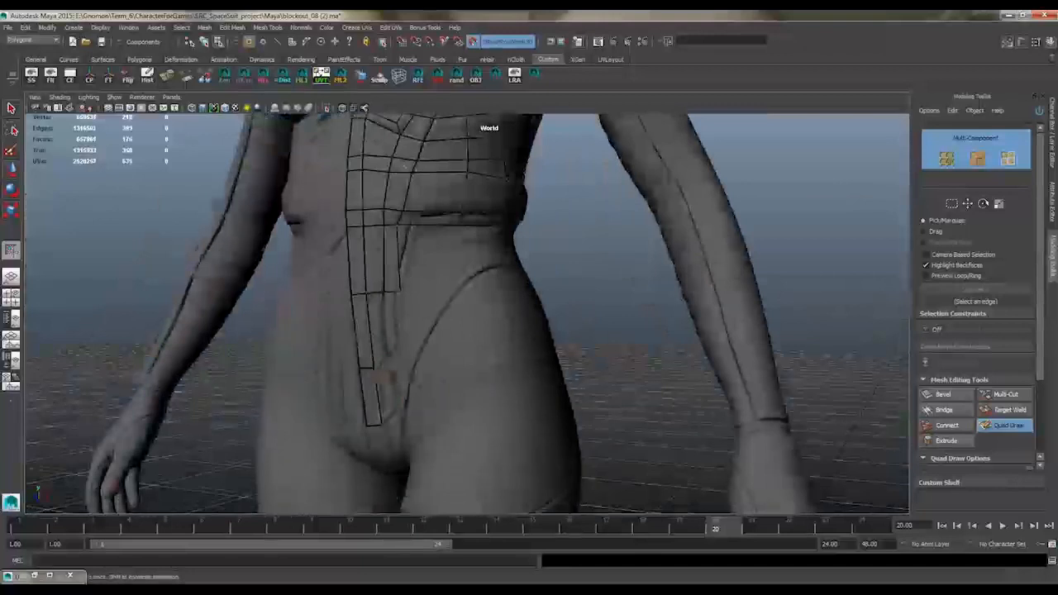
pyautogui.keyDown('alt'); pyautogui.moveTo(391, 405); pyautogui.dragTo(401, 312); pyautogui.keyUp('alt')
pyautogui.keyDown('alt'); pyautogui.moveTo(402, 360); pyautogui.dragTo(413, 323); pyautogui.keyUp('alt')
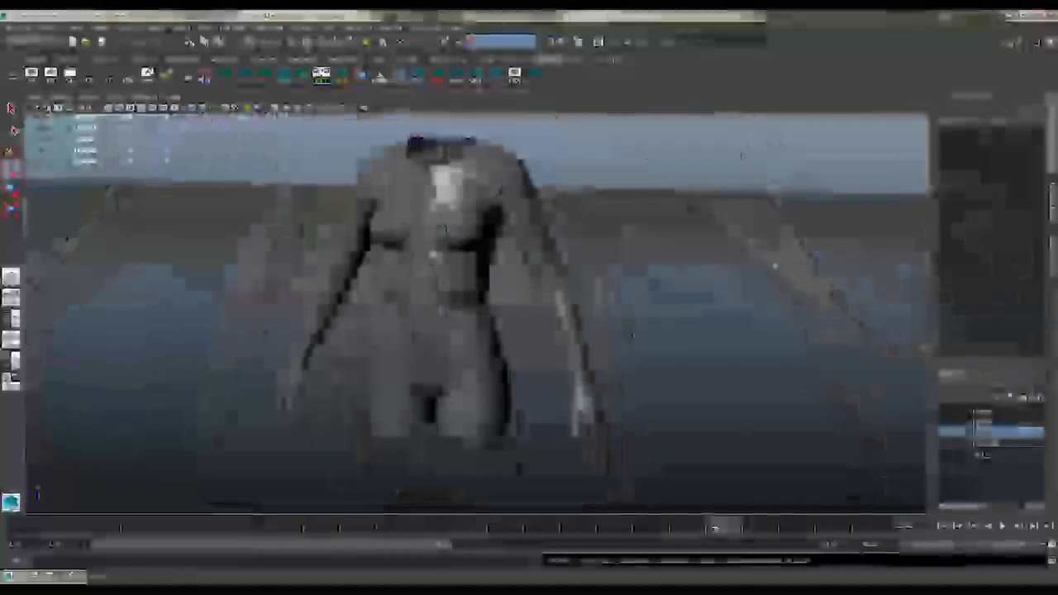
# Cover the forearm sleeve with rows of quads and start the quads on the front of the hip
pyautogui.keyDown('alt'); pyautogui.moveTo(529, 273); pyautogui.dragTo(610, 273, button='right'); pyautogui.keyUp('alt')
pyautogui.keyDown('alt'); pyautogui.moveTo(610, 273); pyautogui.dragTo(610, 233, button='middle'); pyautogui.keyUp('alt')
pyautogui.keyDown('alt'); pyautogui.moveTo(610, 233); pyautogui.dragTo(702, 248, button='right'); pyautogui.keyUp('alt')
pyautogui.keyDown('alt'); pyautogui.moveTo(617, 276); pyautogui.dragTo(578, 274); pyautogui.keyUp('alt')
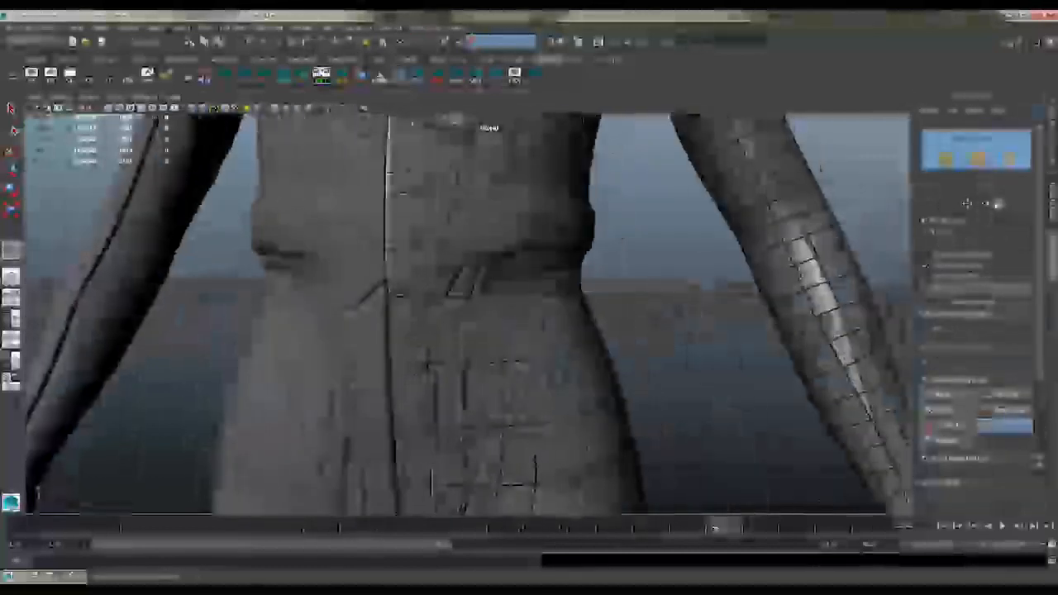
# Fill the front of the hip with quads, joining the centre-front pelvis strips to the rows on the upper thigh
pyautogui.keyDown('alt'); pyautogui.moveTo(429, 296); pyautogui.dragTo(360, 280); pyautogui.keyUp('alt')
pyautogui.keyDown('alt'); pyautogui.moveTo(361, 279); pyautogui.dragTo(465, 285, button='middle'); pyautogui.keyUp('alt')
pyautogui.keyDown('alt'); pyautogui.moveTo(470, 289); pyautogui.dragTo(452, 291, button='right'); pyautogui.keyUp('alt')
pyautogui.keyDown('alt'); pyautogui.moveTo(488, 302); pyautogui.dragTo(476, 236, button='middle'); pyautogui.keyUp('alt')
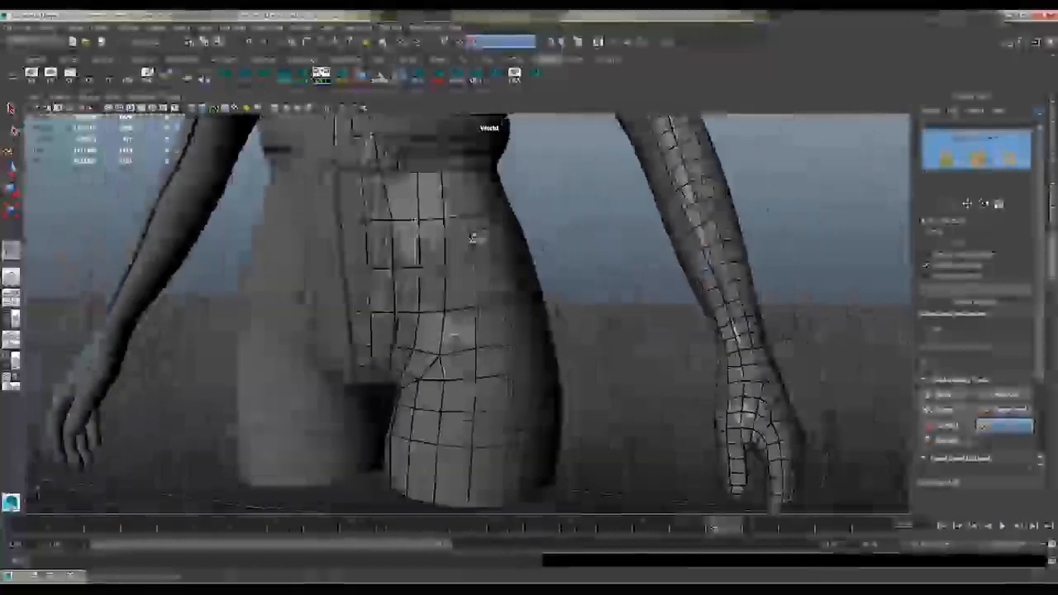
pyautogui.keyDown('alt'); pyautogui.moveTo(494, 276); pyautogui.dragTo(441, 281); pyautogui.keyUp('alt')
pyautogui.keyDown('alt'); pyautogui.moveTo(349, 438); pyautogui.dragTo(345, 345); pyautogui.keyUp('alt')
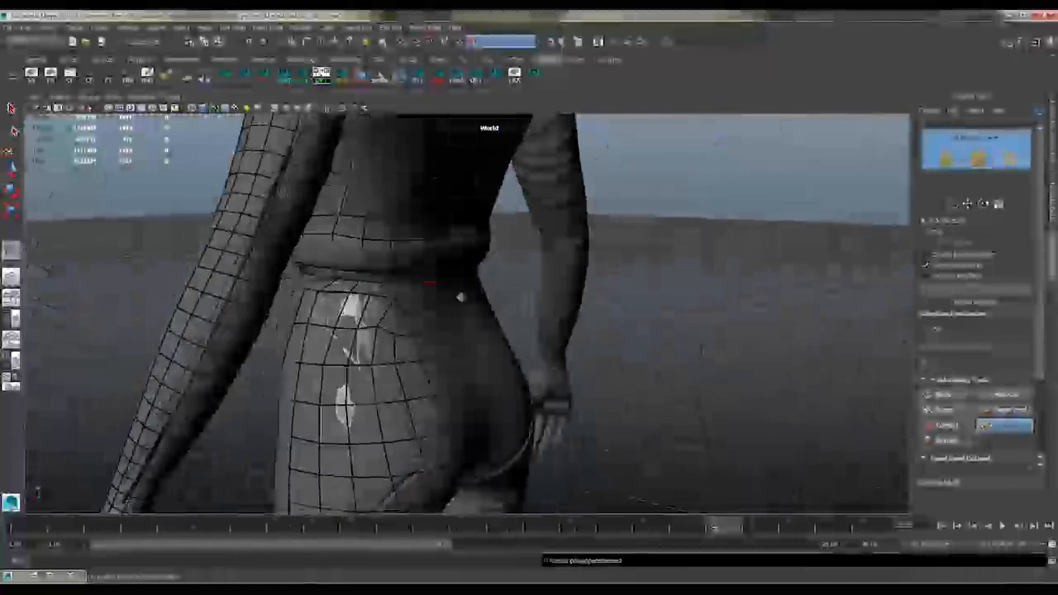
# Fill the gap on the back of the hip just below the waistband with quads toward the centre back
pyautogui.keyDown('alt'); pyautogui.moveTo(460, 295); pyautogui.dragTo(435, 261); pyautogui.keyUp('alt')
pyautogui.keyDown('shift'); pyautogui.click(434, 261); pyautogui.keyUp('shift')
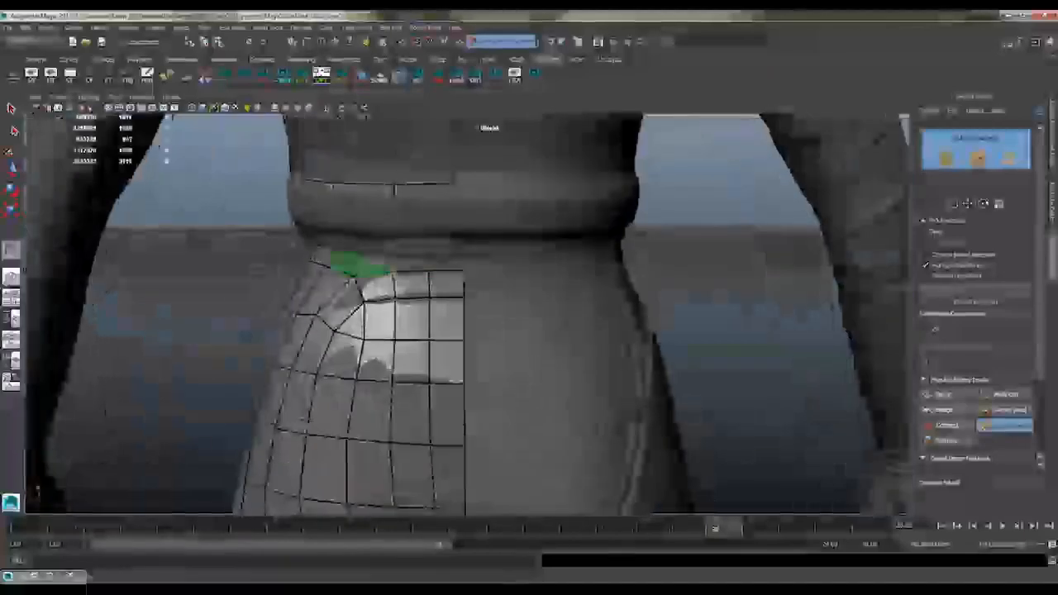
pyautogui.keyDown('shift'); pyautogui.click(361, 263); pyautogui.keyUp('shift')
pyautogui.keyDown('alt'); pyautogui.moveTo(427, 451); pyautogui.dragTo(428, 286, button='middle'); pyautogui.keyUp('alt')
pyautogui.keyDown('alt'); pyautogui.moveTo(427, 286); pyautogui.dragTo(400, 446); pyautogui.keyUp('alt')
# Adjust the quads around the hip and line up their top row along the waistband seam at the back
pyautogui.keyDown('alt'); pyautogui.moveTo(878, 471); pyautogui.dragTo(793, 363, button='right'); pyautogui.keyUp('alt')
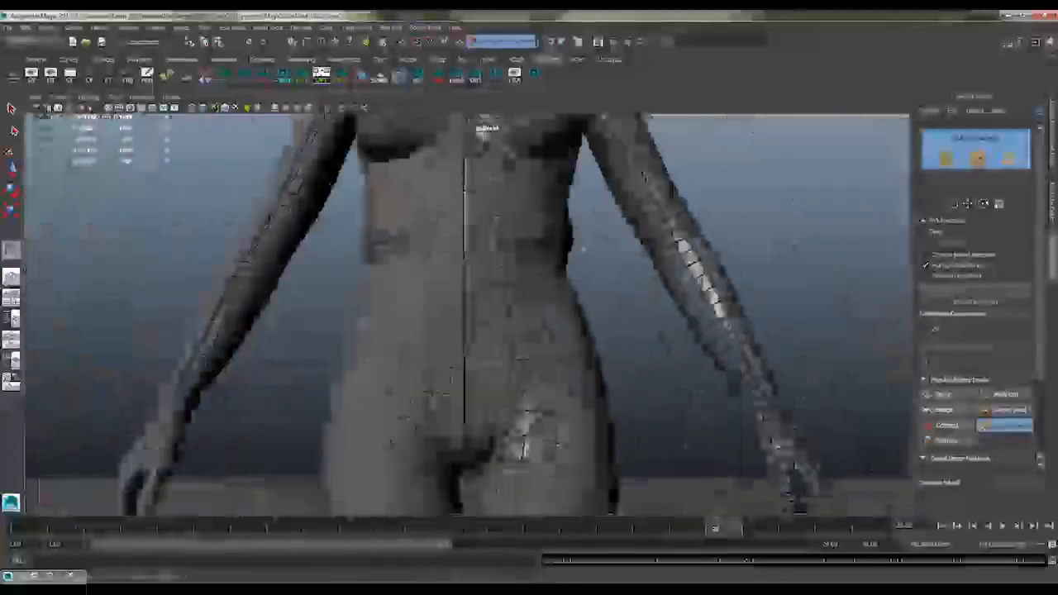
pyautogui.keyDown('alt'); pyautogui.moveTo(793, 364); pyautogui.dragTo(479, 242); pyautogui.keyUp('alt')
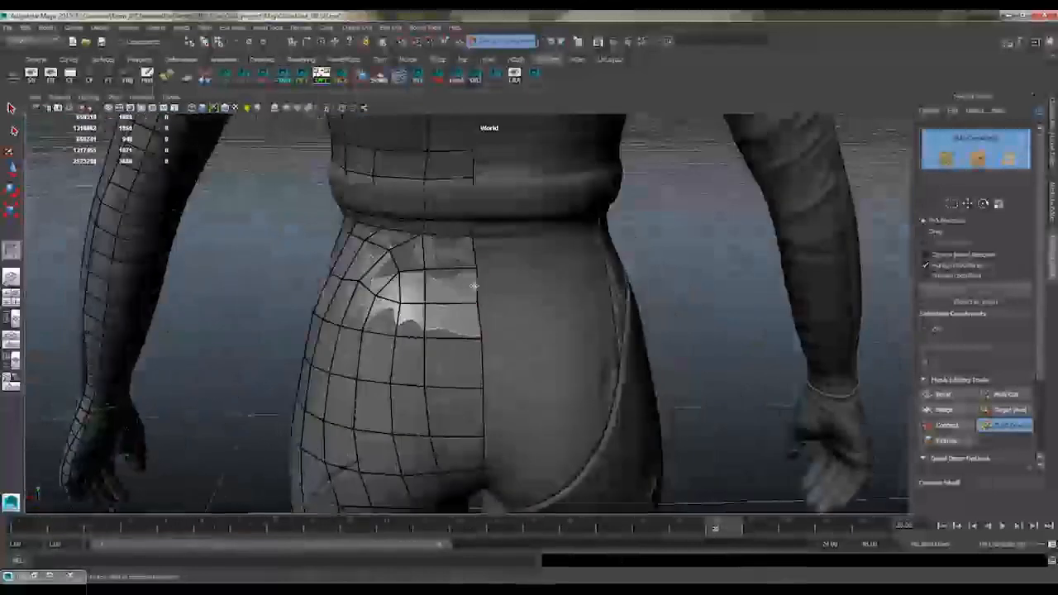
pyautogui.keyDown('alt'); pyautogui.moveTo(479, 242); pyautogui.dragTo(498, 253, button='right'); pyautogui.keyUp('alt')
pyautogui.keyDown('alt'); pyautogui.moveTo(483, 269); pyautogui.dragTo(446, 322); pyautogui.keyUp('alt')
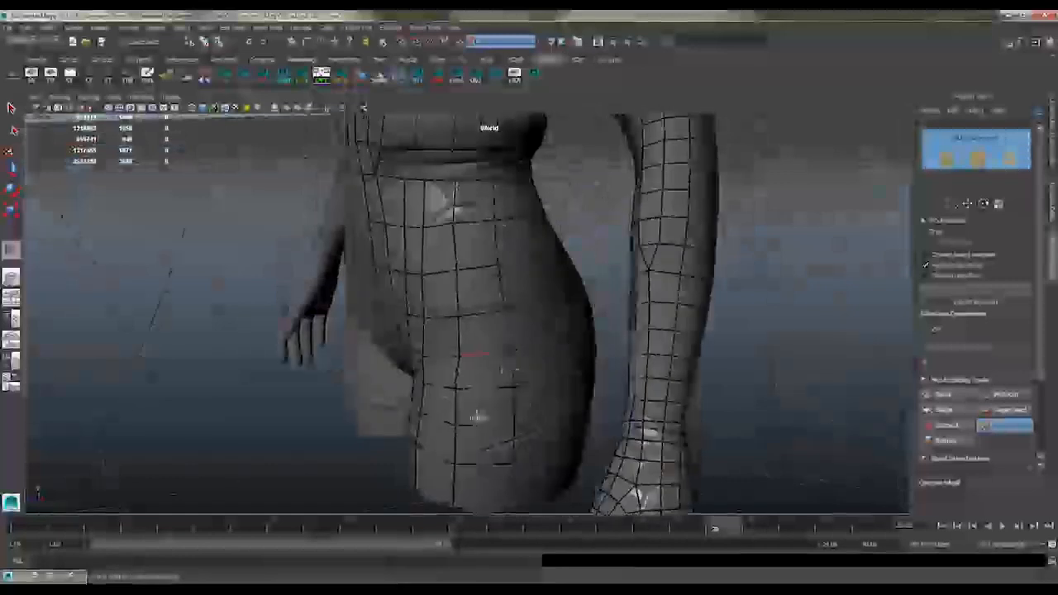
pyautogui.keyDown('alt'); pyautogui.moveTo(478, 418); pyautogui.dragTo(488, 290); pyautogui.keyUp('alt')
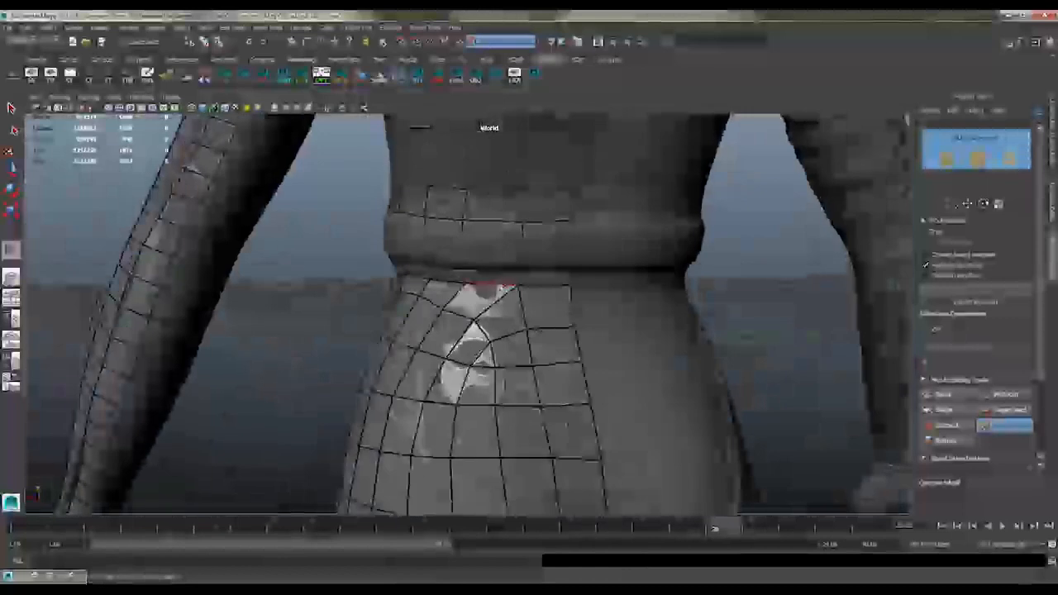
pyautogui.keyDown('alt'); pyautogui.moveTo(497, 228); pyautogui.dragTo(505, 230); pyautogui.keyUp('alt')
pyautogui.keyDown('alt'); pyautogui.moveTo(594, 204); pyautogui.dragTo(579, 198); pyautogui.keyUp('alt')
pyautogui.moveTo(499, 246)
pyautogui.keyDown('alt'); pyautogui.mouseDown()
pyautogui.moveTo(510, 250)
pyautogui.moveTo(489, 243)
pyautogui.moveTo(487, 222)
pyautogui.moveTo(496, 245)
pyautogui.moveTo(423, 296)
pyautogui.moveTo(479, 237)
pyautogui.moveTo(495, 248)
pyautogui.moveTo(484, 288)
pyautogui.moveTo(732, 331)
pyautogui.moveTo(507, 260)
pyautogui.moveTo(626, 220)
pyautogui.moveTo(467, 221)
pyautogui.moveTo(489, 229)
pyautogui.moveTo(545, 170)
pyautogui.moveTo(490, 258)
pyautogui.mouseUp(); pyautogui.keyUp('alt')
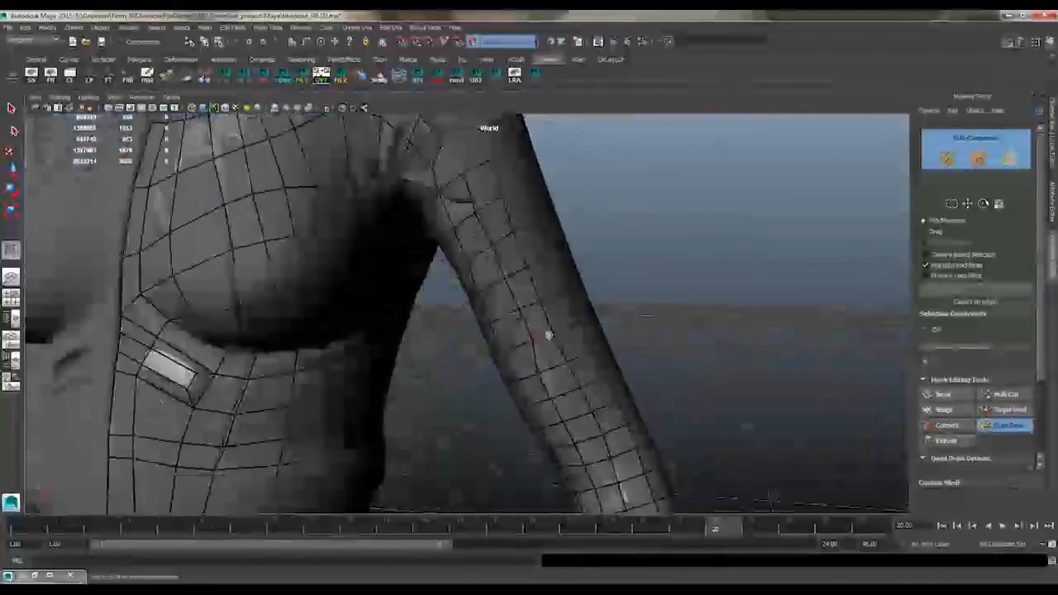
# Remove surplus edge loops from the upper arm and forearm so the sleeve is covered by fewer, longer quads
pyautogui.keyDown('alt'); pyautogui.moveTo(548, 334); pyautogui.dragTo(450, 188); pyautogui.keyUp('alt')
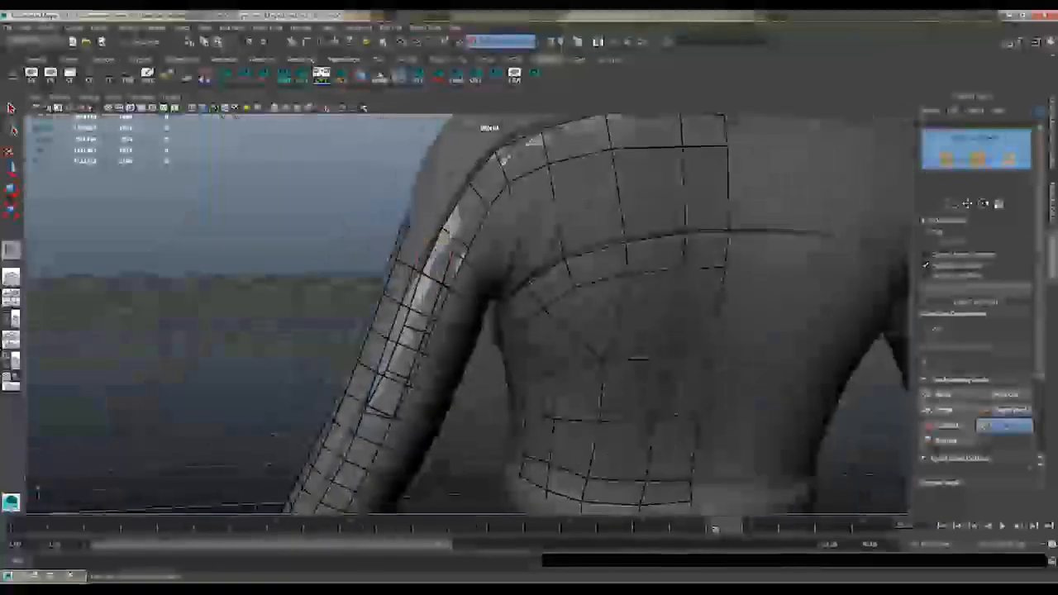
pyautogui.keyDown('alt'); pyautogui.moveTo(502, 157); pyautogui.dragTo(503, 241); pyautogui.keyUp('alt')
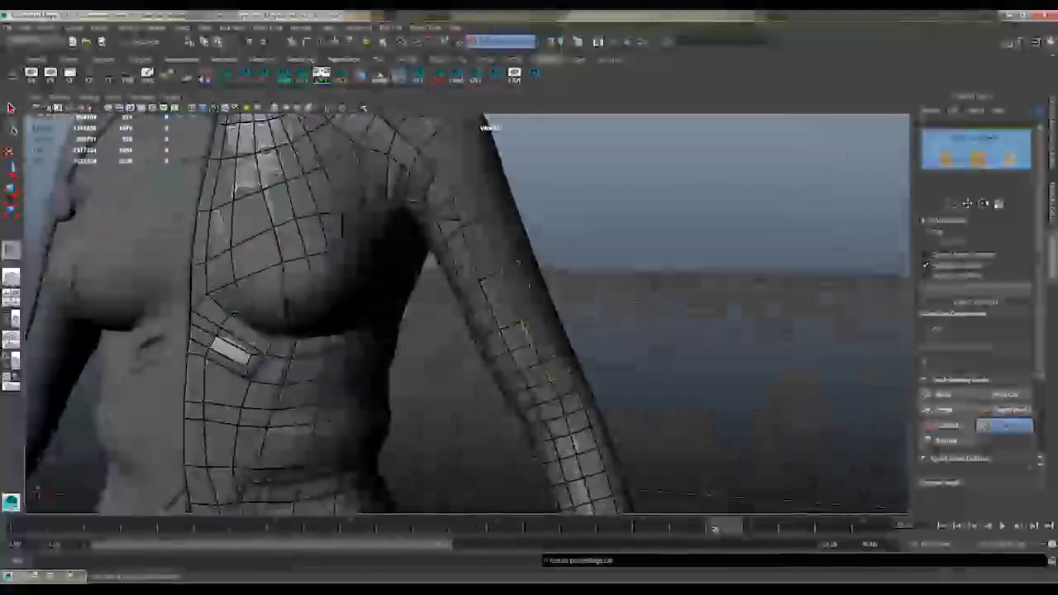
pyautogui.keyDown('alt'); pyautogui.moveTo(552, 376); pyautogui.dragTo(550, 269, button='middle'); pyautogui.keyUp('alt')
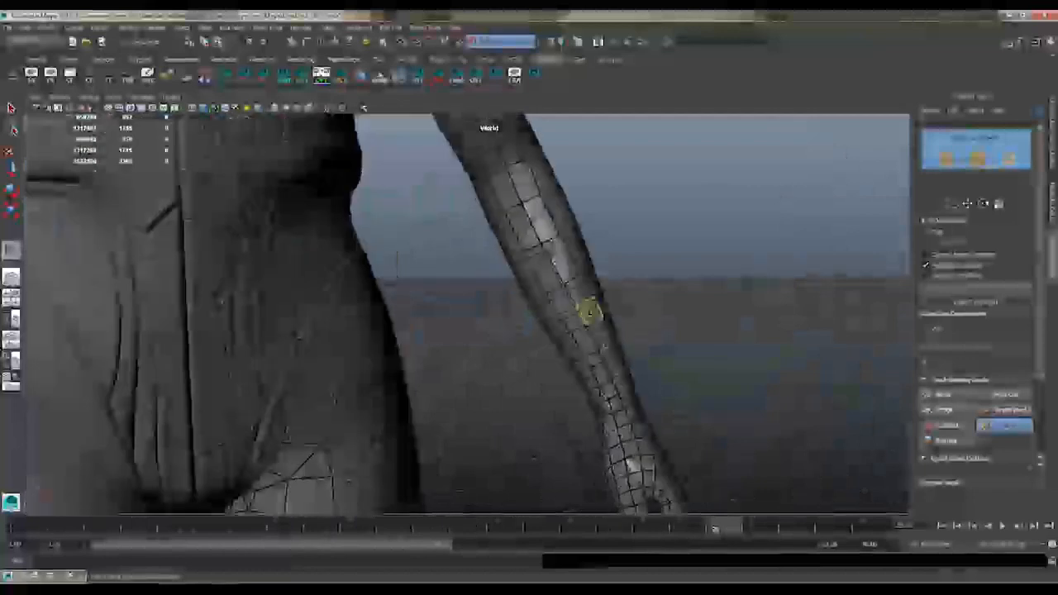
pyautogui.keyDown('alt'); pyautogui.moveTo(646, 384); pyautogui.dragTo(609, 262); pyautogui.keyUp('alt')
pyautogui.scroll(3, 609, 262)
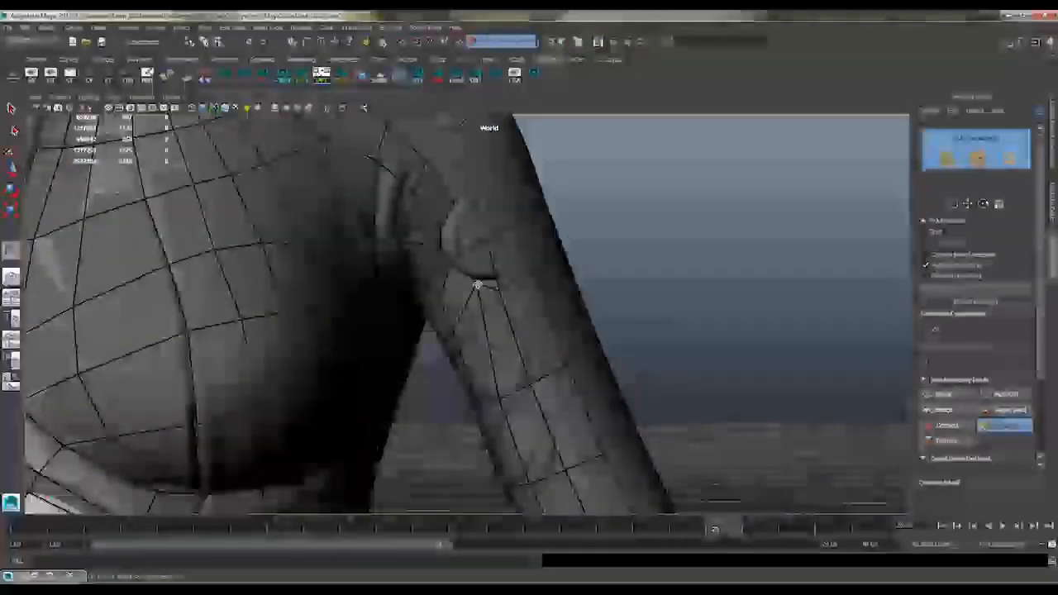
# Reposition the top vertices and rows of the upper-arm quads just below the armpit
pyautogui.keyDown('alt'); pyautogui.moveTo(479, 284); pyautogui.dragTo(533, 333); pyautogui.keyUp('alt')
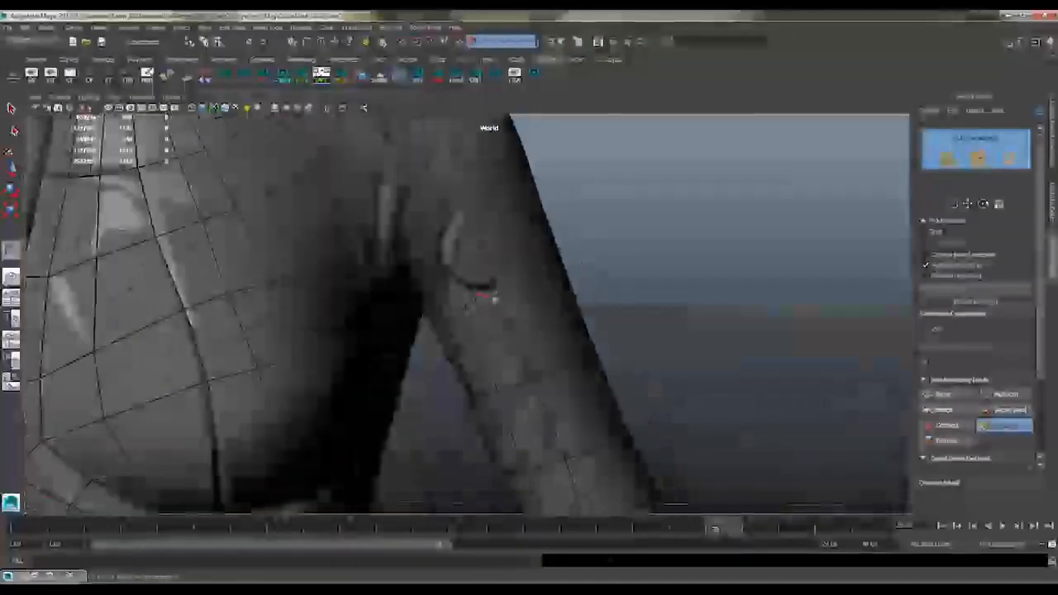
pyautogui.keyDown('alt'); pyautogui.moveTo(493, 300); pyautogui.dragTo(477, 283); pyautogui.keyUp('alt')
pyautogui.keyDown('alt'); pyautogui.moveTo(521, 364); pyautogui.dragTo(531, 245, button='middle'); pyautogui.keyUp('alt')
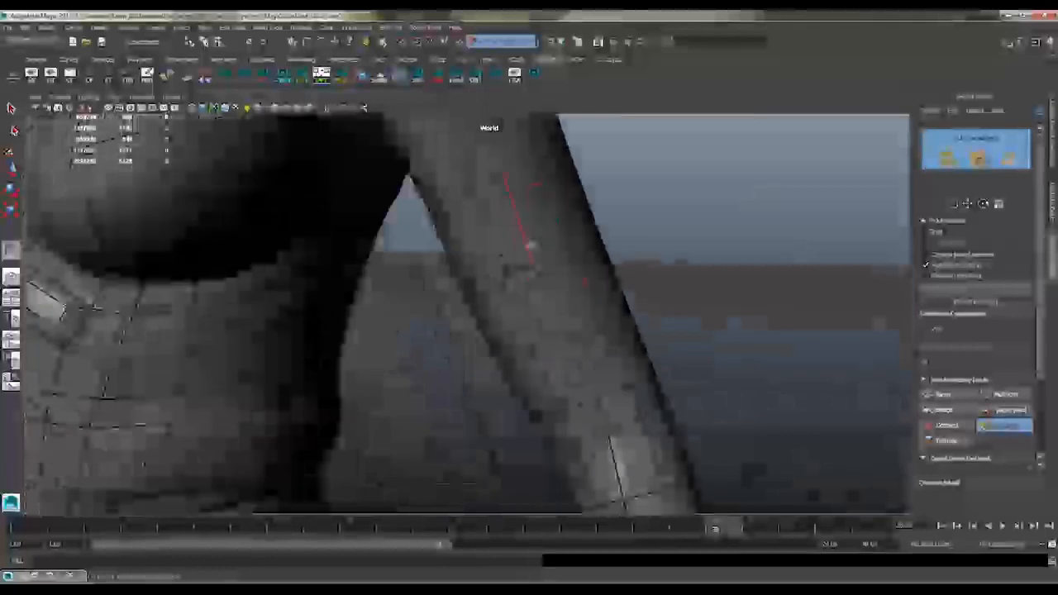
pyautogui.keyDown('alt'); pyautogui.moveTo(531, 245); pyautogui.dragTo(579, 224); pyautogui.keyUp('alt')
pyautogui.keyDown('alt'); pyautogui.moveTo(578, 224); pyautogui.dragTo(583, 354, button='middle'); pyautogui.keyUp('alt')
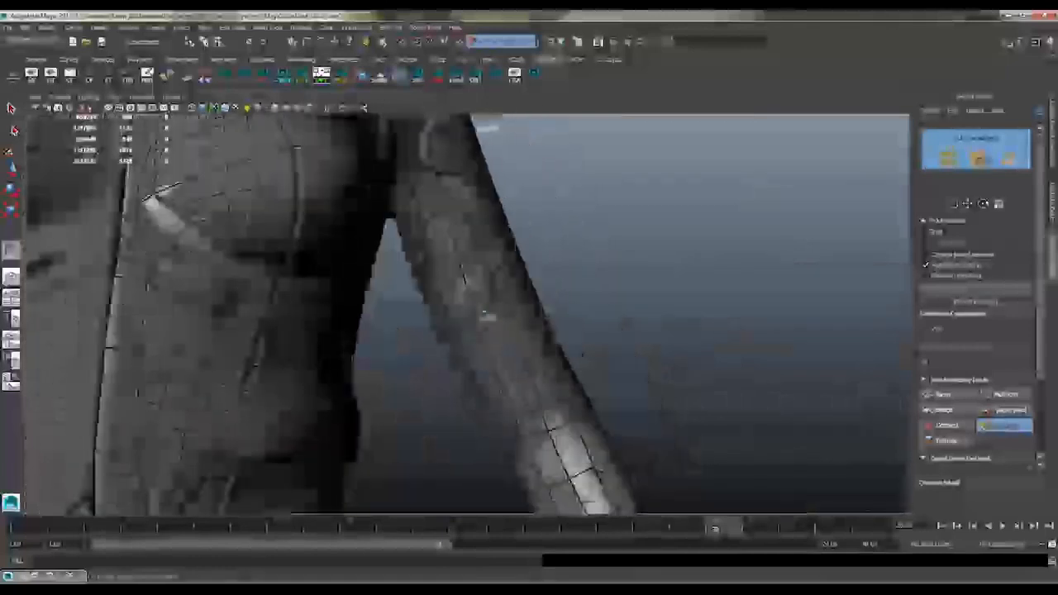
# Bridge the gap between the shoulder rows and the upper-arm sleeve with quads over the outer shoulder
pyautogui.keyDown('alt'); pyautogui.moveTo(486, 316); pyautogui.dragTo(421, 195); pyautogui.keyUp('alt')
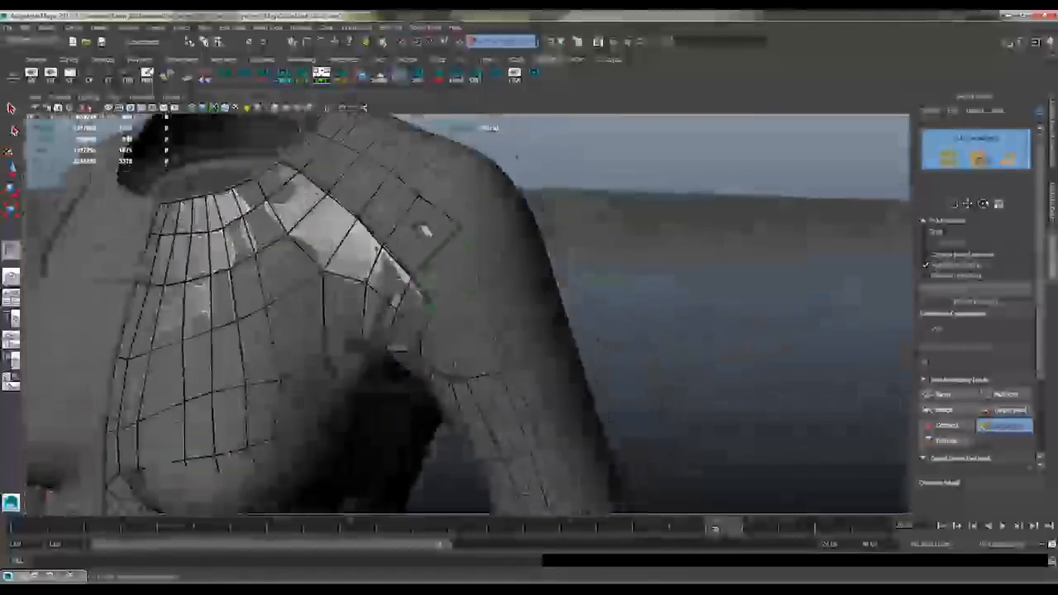
pyautogui.keyDown('alt'); pyautogui.moveTo(422, 230); pyautogui.dragTo(449, 288, button='middle'); pyautogui.keyUp('alt')
pyautogui.keyDown('alt'); pyautogui.moveTo(449, 288); pyautogui.dragTo(386, 165); pyautogui.keyUp('alt')
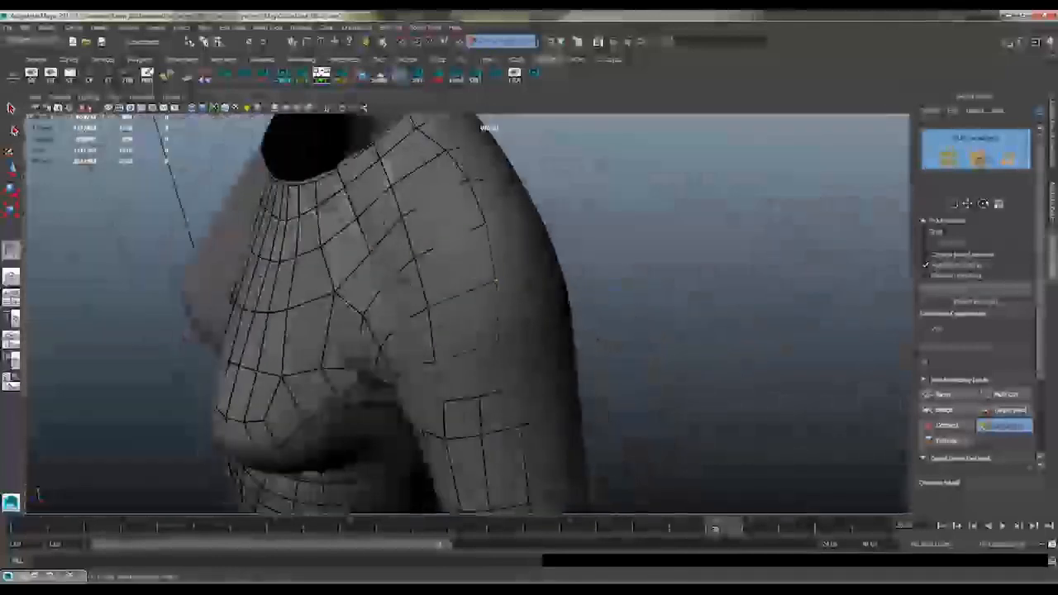
pyautogui.keyDown('alt'); pyautogui.moveTo(762, 182); pyautogui.dragTo(467, 124); pyautogui.keyUp('alt')
pyautogui.keyDown('alt'); pyautogui.moveTo(505, 343); pyautogui.dragTo(499, 261); pyautogui.keyUp('alt')
pyautogui.moveTo(553, 212)
pyautogui.keyDown('alt'); pyautogui.mouseDown()
pyautogui.moveTo(604, 220)
pyautogui.moveTo(557, 198)
pyautogui.moveTo(787, 229)
pyautogui.moveTo(473, 305)
pyautogui.moveTo(527, 272)
pyautogui.moveTo(454, 313)
pyautogui.mouseUp(); pyautogui.keyUp('alt')
pyautogui.keyDown('shift'); pyautogui.click(488, 320); pyautogui.keyUp('shift')
pyautogui.keyDown('alt'); pyautogui.moveTo(453, 248); pyautogui.dragTo(441, 299); pyautogui.keyUp('alt')
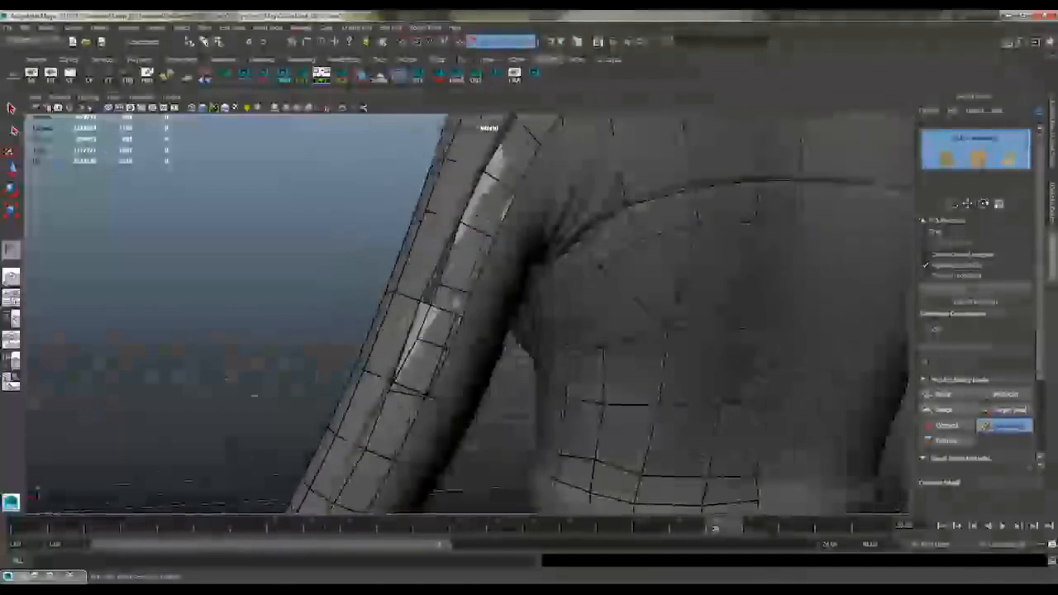
# Align the quad rows on the outer and back side of the upper arm down toward the elbow
pyautogui.keyDown('alt'); pyautogui.moveTo(463, 223); pyautogui.dragTo(425, 258); pyautogui.keyUp('alt')
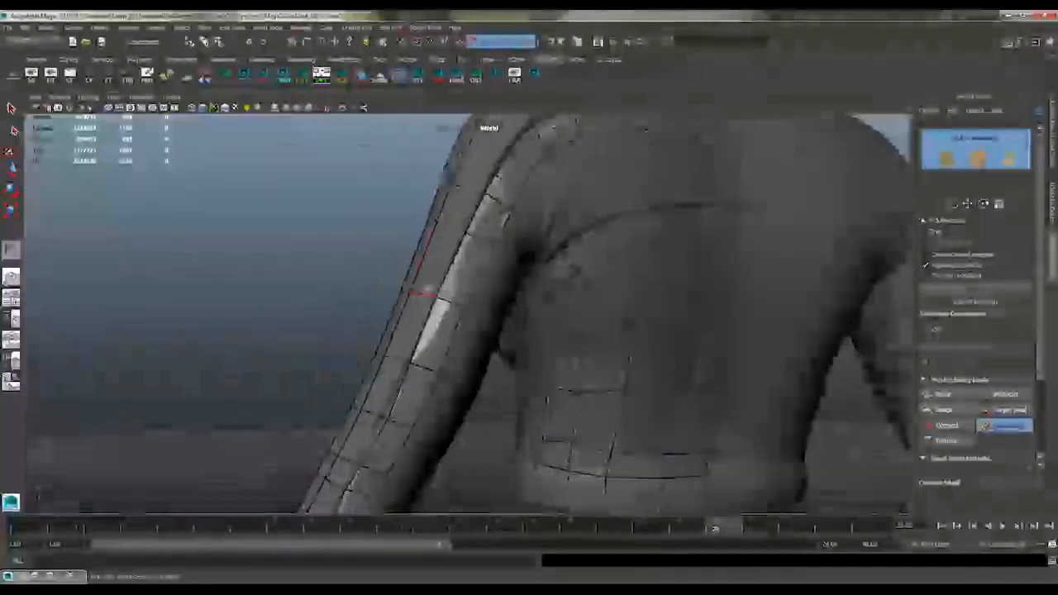
pyautogui.keyDown('alt'); pyautogui.moveTo(424, 266); pyautogui.dragTo(434, 210, button='middle'); pyautogui.keyUp('alt')
pyautogui.keyDown('alt'); pyautogui.moveTo(364, 429); pyautogui.dragTo(355, 325, button='middle'); pyautogui.keyUp('alt')
pyautogui.keyDown('alt'); pyautogui.moveTo(355, 397); pyautogui.dragTo(375, 368, button='middle'); pyautogui.keyUp('alt')
pyautogui.keyDown('alt'); pyautogui.moveTo(374, 367); pyautogui.dragTo(469, 295); pyautogui.keyUp('alt')
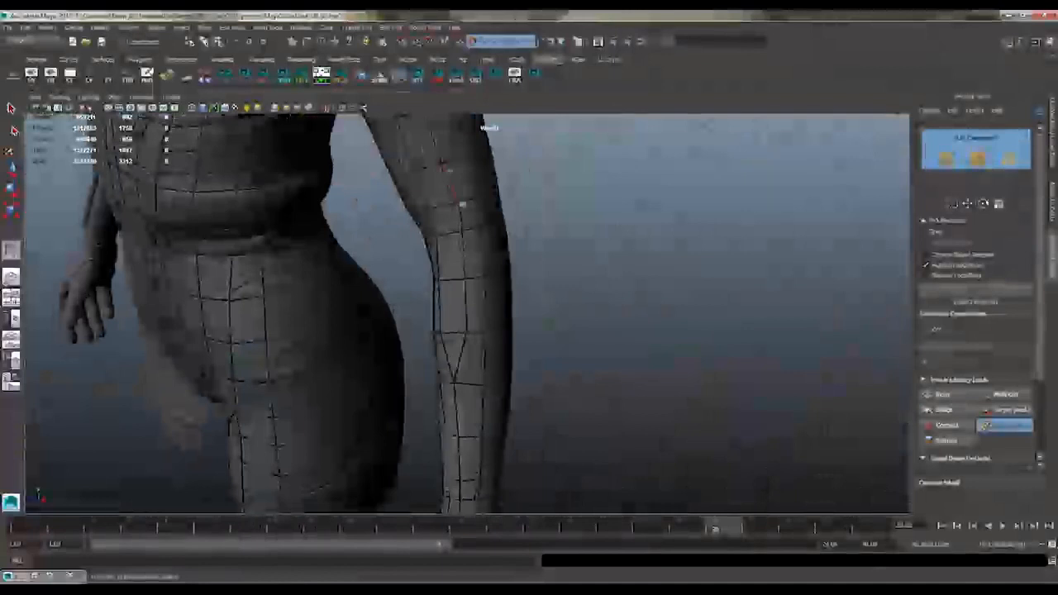
# Even out the spacing of the sleeve quads around the elbow and down the forearm toward the wrist
pyautogui.keyDown('alt'); pyautogui.moveTo(461, 203); pyautogui.dragTo(499, 261); pyautogui.keyUp('alt')
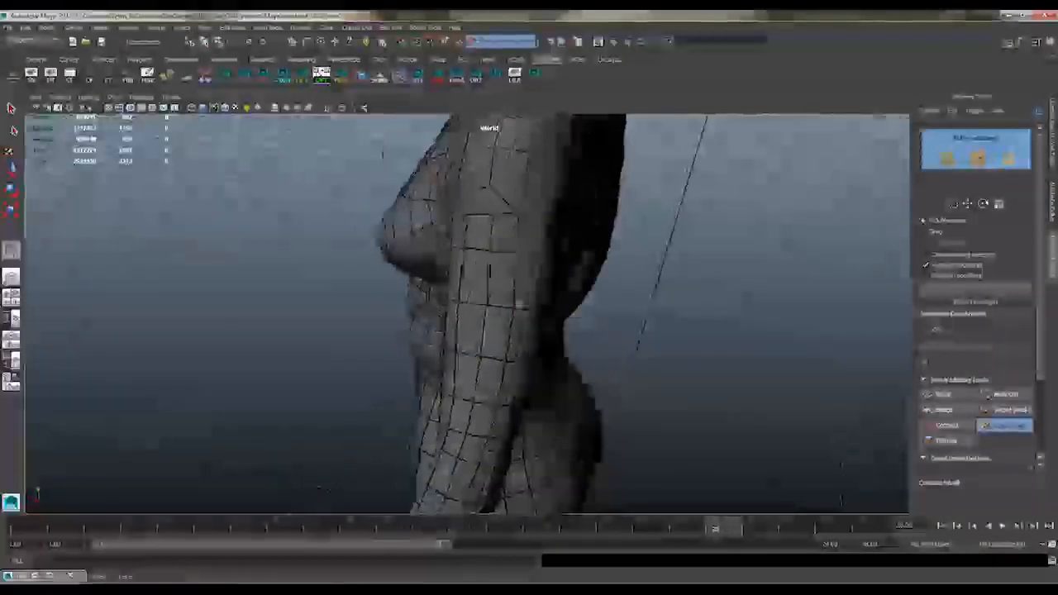
pyautogui.keyDown('alt'); pyautogui.moveTo(520, 303); pyautogui.dragTo(428, 273); pyautogui.keyUp('alt')
pyautogui.keyDown('alt'); pyautogui.moveTo(456, 308); pyautogui.dragTo(463, 333); pyautogui.keyUp('alt')
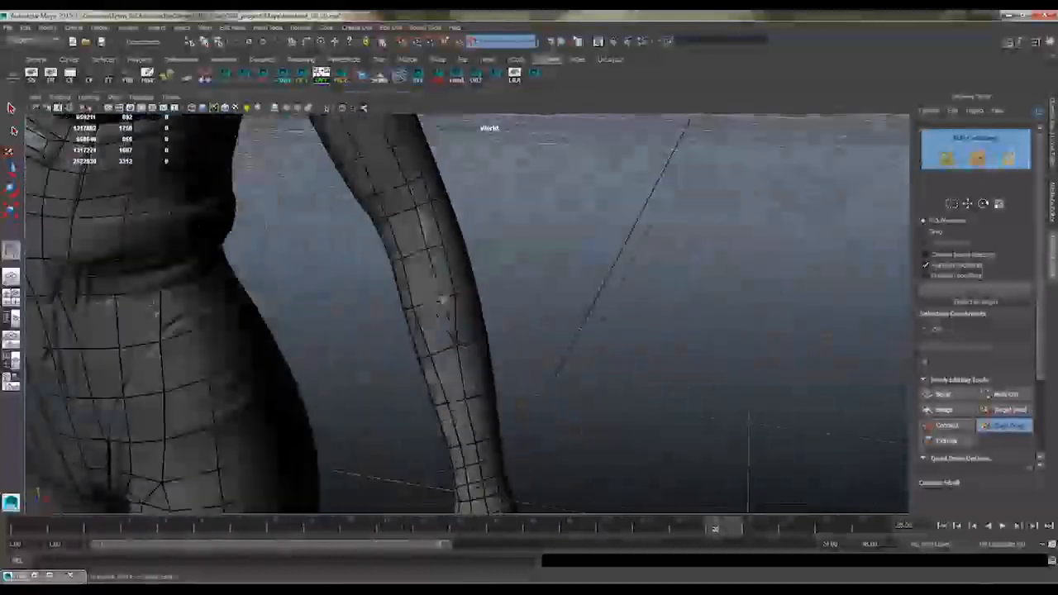
pyautogui.keyDown('alt'); pyautogui.moveTo(443, 299); pyautogui.dragTo(438, 299); pyautogui.keyUp('alt')
pyautogui.moveTo(442, 261)
pyautogui.keyDown('alt'); pyautogui.mouseDown()
pyautogui.moveTo(425, 226)
pyautogui.moveTo(446, 283)
pyautogui.moveTo(436, 243)
pyautogui.mouseUp(); pyautogui.keyUp('alt')
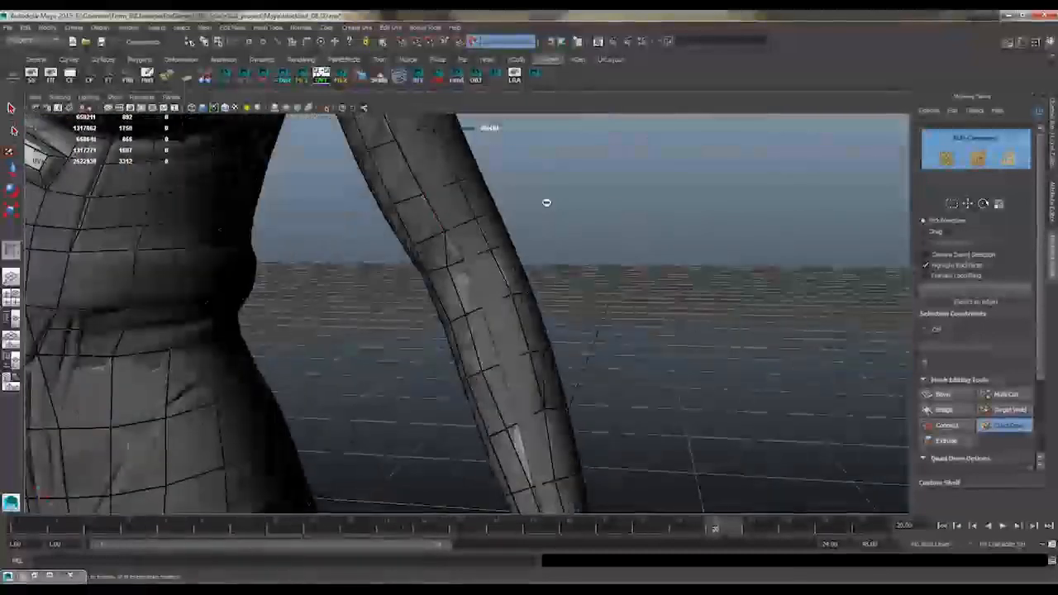
pyautogui.keyDown('alt'); pyautogui.moveTo(546, 202); pyautogui.dragTo(537, 214); pyautogui.keyUp('alt')
pyautogui.keyDown('alt'); pyautogui.moveTo(508, 315); pyautogui.dragTo(529, 395); pyautogui.keyUp('alt')
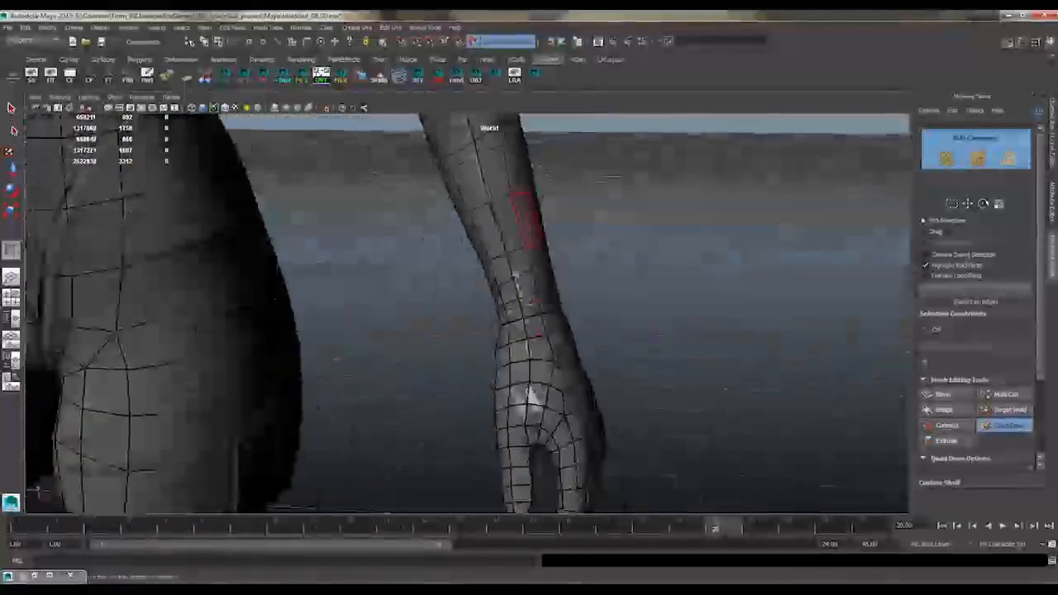
# Rework the quad columns at the front waist so the abdomen rows connect to the hip rows across the waistband
pyautogui.keyDown('alt'); pyautogui.moveTo(529, 305); pyautogui.dragTo(511, 333); pyautogui.keyUp('alt')
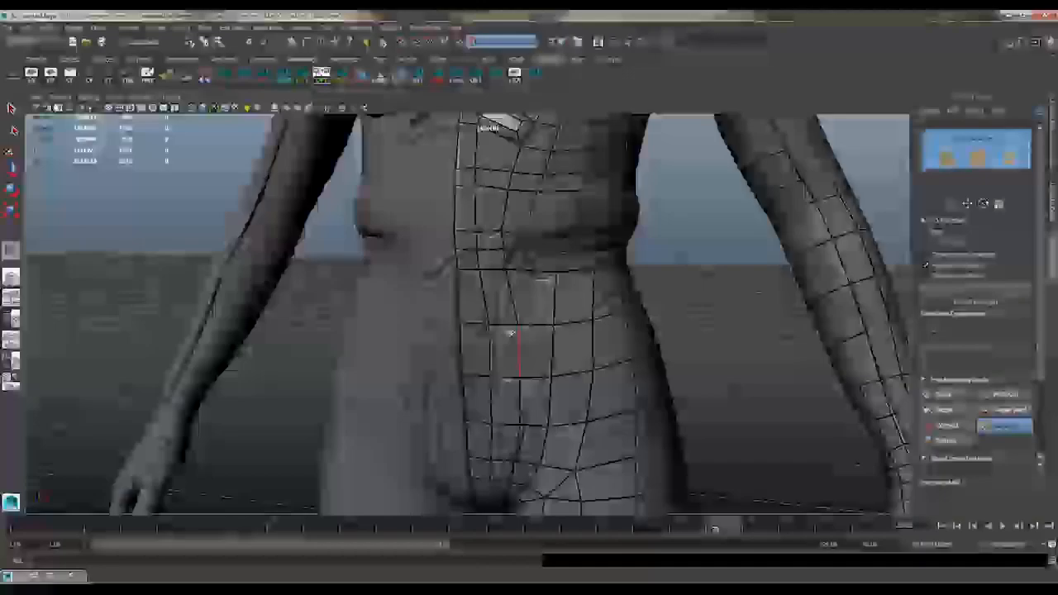
pyautogui.keyDown('alt'); pyautogui.moveTo(546, 294); pyautogui.dragTo(510, 314); pyautogui.keyUp('alt')
pyautogui.keyDown('alt'); pyautogui.moveTo(578, 204); pyautogui.dragTo(558, 246); pyautogui.keyUp('alt')
pyautogui.keyDown('alt'); pyautogui.moveTo(564, 136); pyautogui.dragTo(509, 336); pyautogui.keyUp('alt')
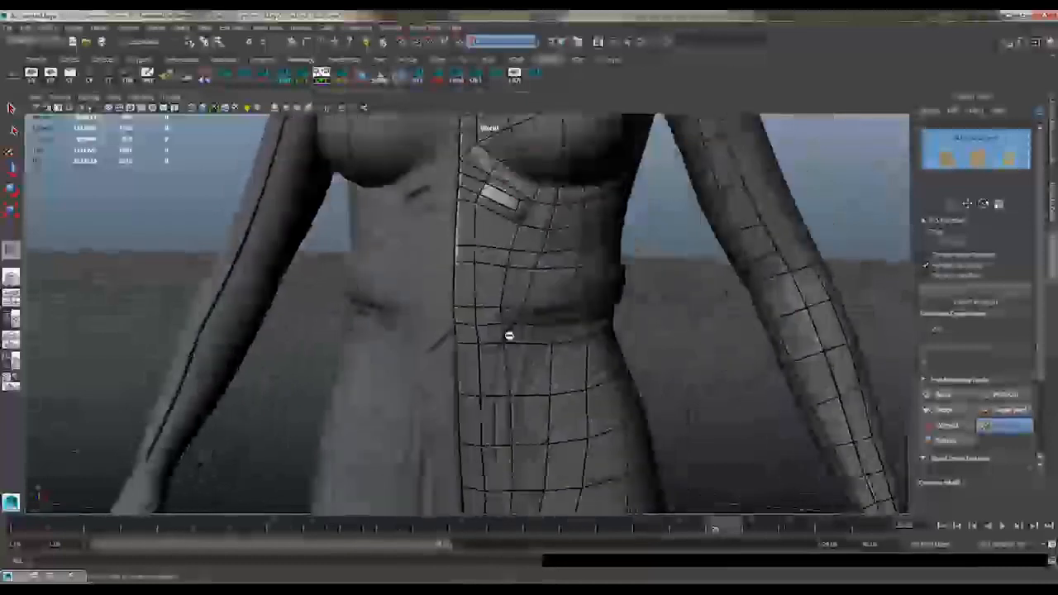
pyautogui.keyDown('alt'); pyautogui.moveTo(501, 327); pyautogui.dragTo(557, 259, button='right'); pyautogui.keyUp('alt')
pyautogui.keyDown('alt'); pyautogui.moveTo(557, 259); pyautogui.dragTo(520, 207); pyautogui.keyUp('alt')
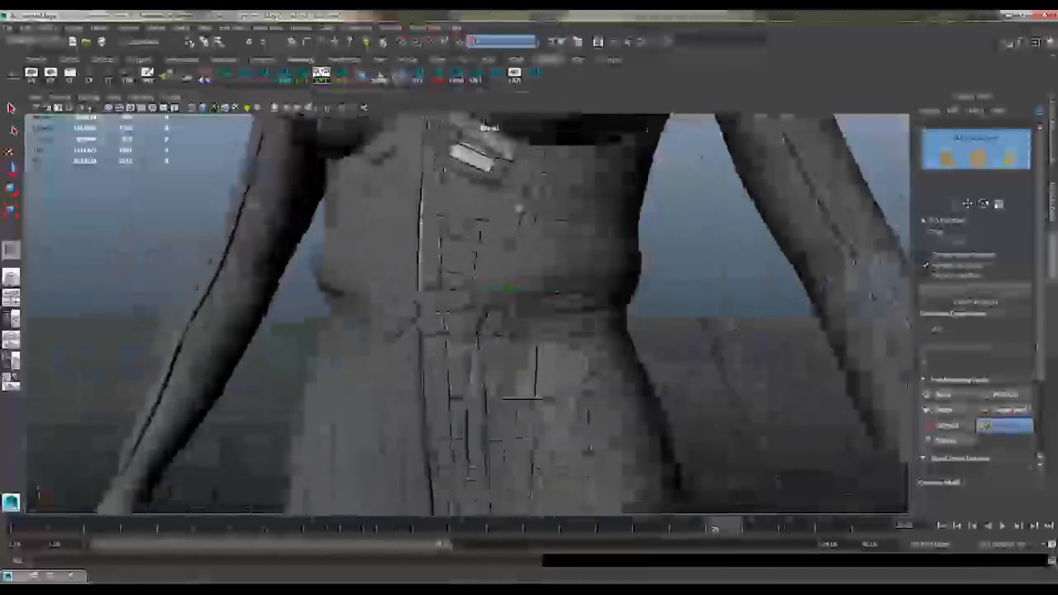
# Fill the remaining front and side of the waistband with quads between the abdomen and the hip
pyautogui.keyDown('alt'); pyautogui.moveTo(520, 207); pyautogui.dragTo(510, 225, button='right'); pyautogui.keyUp('alt')
pyautogui.keyDown('alt'); pyautogui.moveTo(510, 225); pyautogui.dragTo(571, 168); pyautogui.keyUp('alt')
pyautogui.keyDown('alt'); pyautogui.moveTo(541, 339); pyautogui.dragTo(534, 245, button='middle'); pyautogui.keyUp('alt')
pyautogui.keyDown('alt'); pyautogui.moveTo(533, 245); pyautogui.dragTo(544, 206); pyautogui.keyUp('alt')
pyautogui.keyDown('alt'); pyautogui.moveTo(544, 206); pyautogui.dragTo(555, 181, button='middle'); pyautogui.keyUp('alt')
pyautogui.keyDown('alt'); pyautogui.moveTo(545, 330); pyautogui.dragTo(541, 217, button='middle'); pyautogui.keyUp('alt')
pyautogui.keyDown('alt'); pyautogui.moveTo(541, 217); pyautogui.dragTo(556, 225); pyautogui.keyUp('alt')
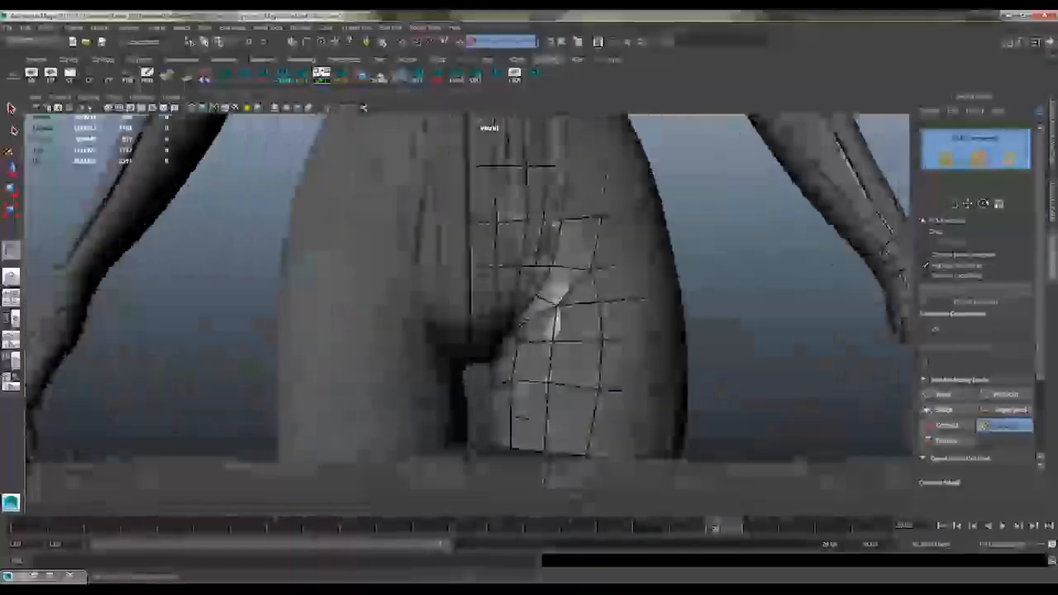
# Smooth the quad flow on the front of the pelvis and along the crease of the inner thigh
pyautogui.keyDown('alt'); pyautogui.moveTo(509, 192); pyautogui.dragTo(524, 366); pyautogui.keyUp('alt')
pyautogui.keyDown('alt'); pyautogui.moveTo(524, 190); pyautogui.dragTo(535, 266, button='middle'); pyautogui.keyUp('alt')
pyautogui.keyDown('alt'); pyautogui.moveTo(536, 266); pyautogui.dragTo(588, 240, button='right'); pyautogui.keyUp('alt')
pyautogui.keyDown('alt'); pyautogui.moveTo(588, 240); pyautogui.dragTo(540, 261); pyautogui.keyUp('alt')
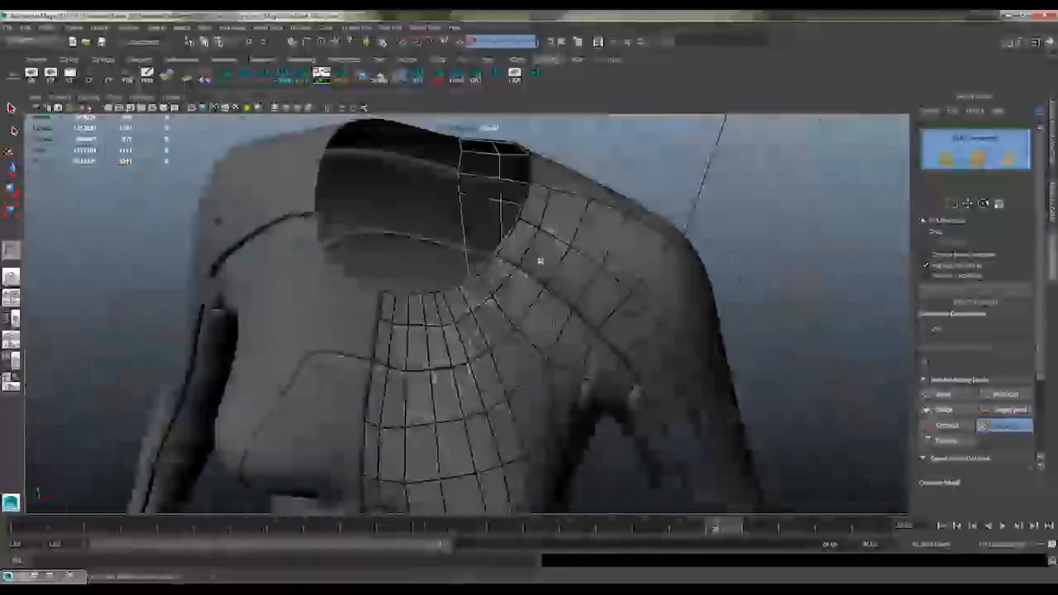
# Adjust the outer bust quads beside the armpit and close the gap behind the armpit with quads
pyautogui.keyDown('alt'); pyautogui.moveTo(477, 298); pyautogui.dragTo(501, 291); pyautogui.keyUp('alt')
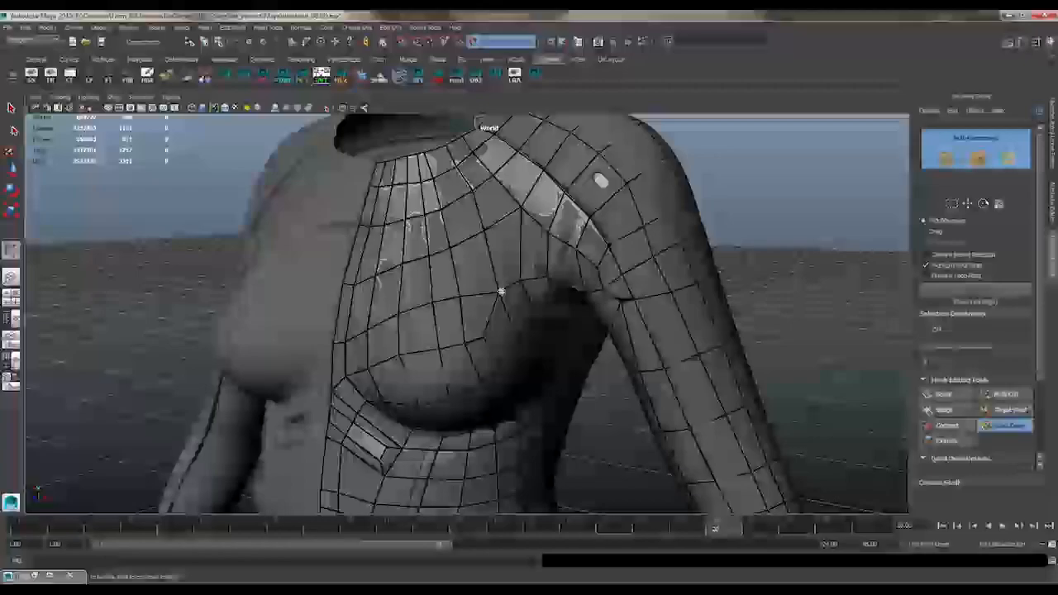
pyautogui.keyDown('alt'); pyautogui.moveTo(474, 325); pyautogui.dragTo(471, 257); pyautogui.keyUp('alt')
pyautogui.keyDown('alt'); pyautogui.moveTo(461, 298); pyautogui.dragTo(529, 248); pyautogui.keyUp('alt')
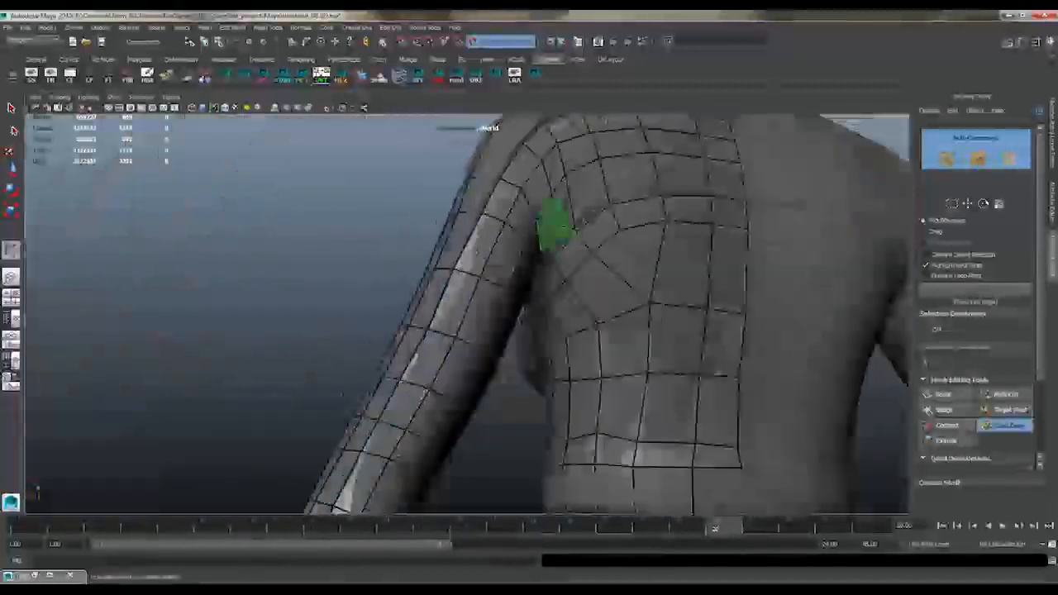
pyautogui.keyDown('shift'); pyautogui.click(554, 226); pyautogui.keyUp('shift')
pyautogui.keyDown('alt'); pyautogui.moveTo(555, 226); pyautogui.dragTo(539, 200, button='right'); pyautogui.keyUp('alt')
pyautogui.moveTo(549, 230)
pyautogui.keyDown('alt'); pyautogui.mouseDown()
pyautogui.moveTo(529, 273)
pyautogui.moveTo(504, 223)
pyautogui.moveTo(587, 190)
pyautogui.mouseUp(); pyautogui.keyUp('alt')
# Isolate the retopologized mesh and examine its coverage around the chest, armpit, sleeve and back
pyautogui.press('w')
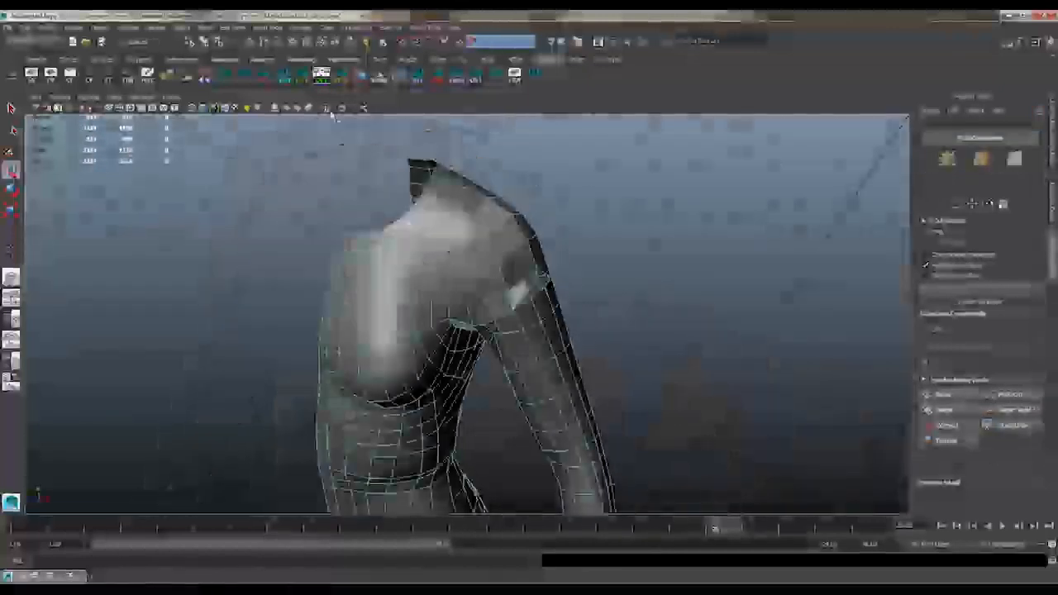
pyautogui.keyDown('alt'); pyautogui.moveTo(332, 115); pyautogui.dragTo(532, 210); pyautogui.keyUp('alt')
pyautogui.click(472, 229)
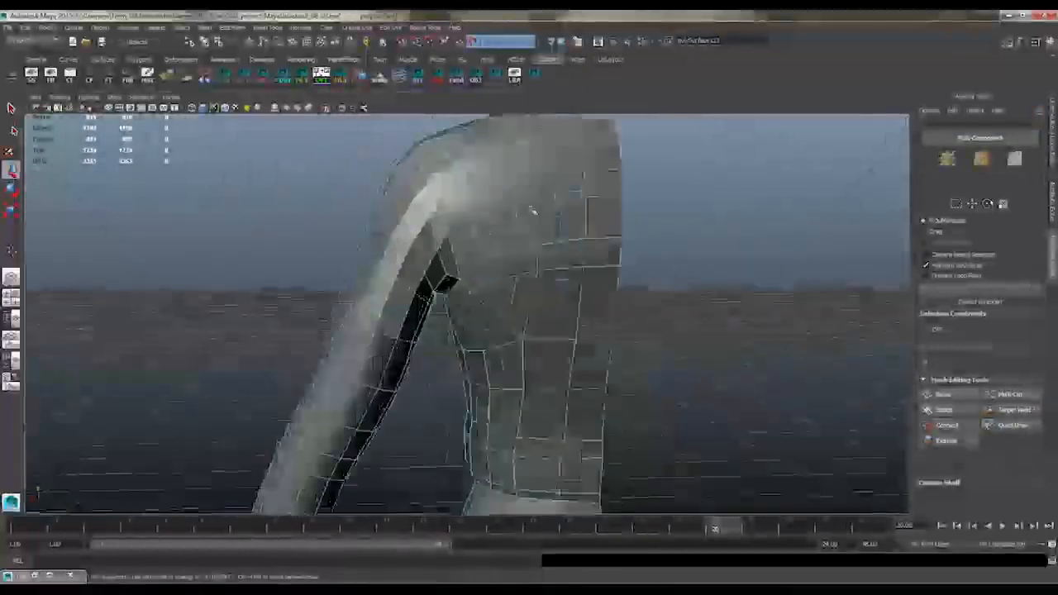
pyautogui.keyDown('alt'); pyautogui.moveTo(532, 210); pyautogui.dragTo(398, 182, button='right'); pyautogui.keyUp('alt')
pyautogui.click(398, 182)
pyautogui.keyDown('alt'); pyautogui.moveTo(558, 223); pyautogui.dragTo(536, 215); pyautogui.keyUp('alt')
pyautogui.moveTo(536, 214); pyautogui.dragTo(535, 183, button='right')
pyautogui.click(535, 184)
pyautogui.keyDown('alt'); pyautogui.moveTo(536, 183); pyautogui.dragTo(612, 191); pyautogui.keyUp('alt')
pyautogui.moveTo(570, 201); pyautogui.dragTo(570, 201, button='right')
pyautogui.keyDown('alt'); pyautogui.moveTo(570, 200); pyautogui.dragTo(552, 223); pyautogui.keyUp('alt')
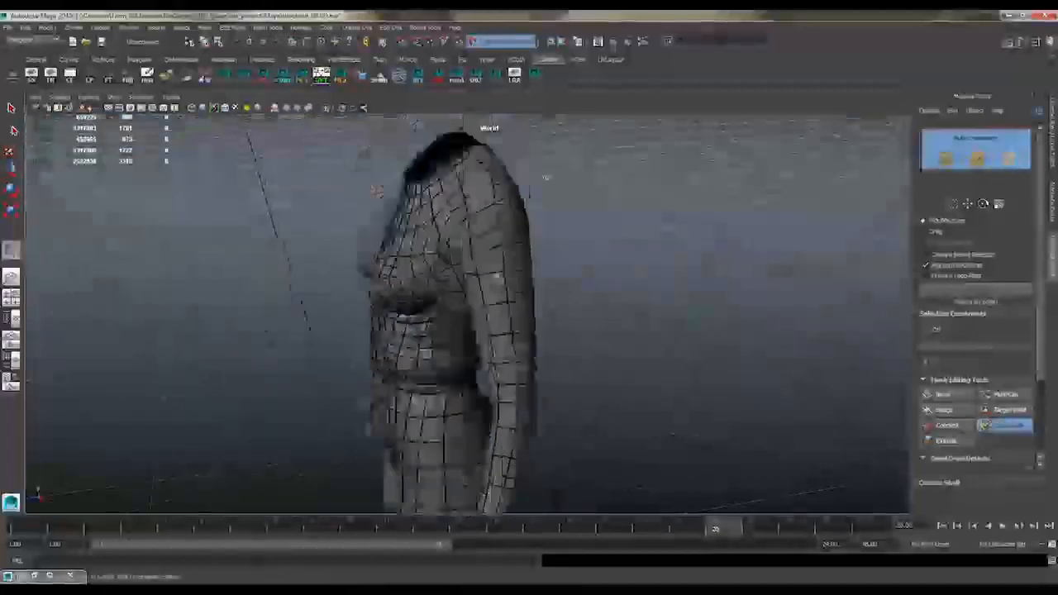
# Fill the outer back of the upper sleeve, below the shoulder, with quads
pyautogui.keyDown('alt'); pyautogui.moveTo(545, 177); pyautogui.dragTo(444, 176); pyautogui.keyUp('alt')
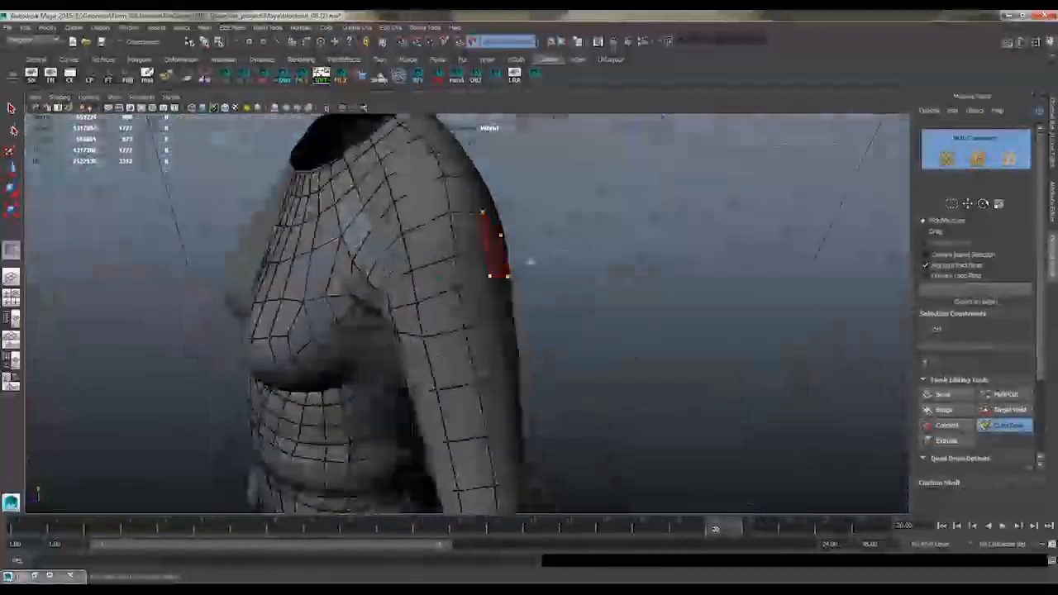
pyautogui.keyDown('alt'); pyautogui.moveTo(529, 262); pyautogui.dragTo(546, 299); pyautogui.keyUp('alt')
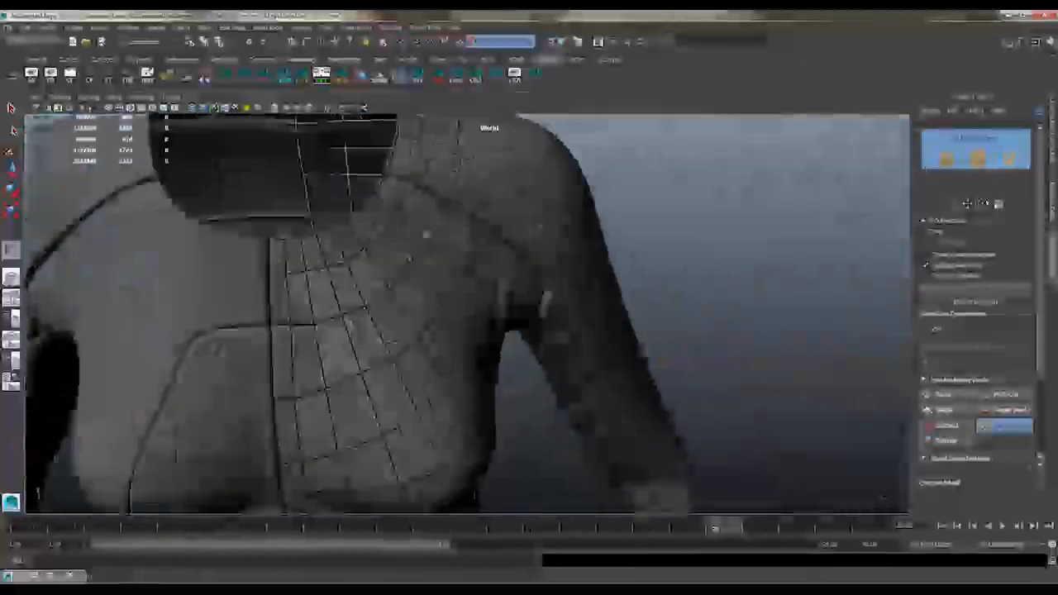
pyautogui.keyDown('alt'); pyautogui.moveTo(586, 245); pyautogui.dragTo(603, 197); pyautogui.keyUp('alt')
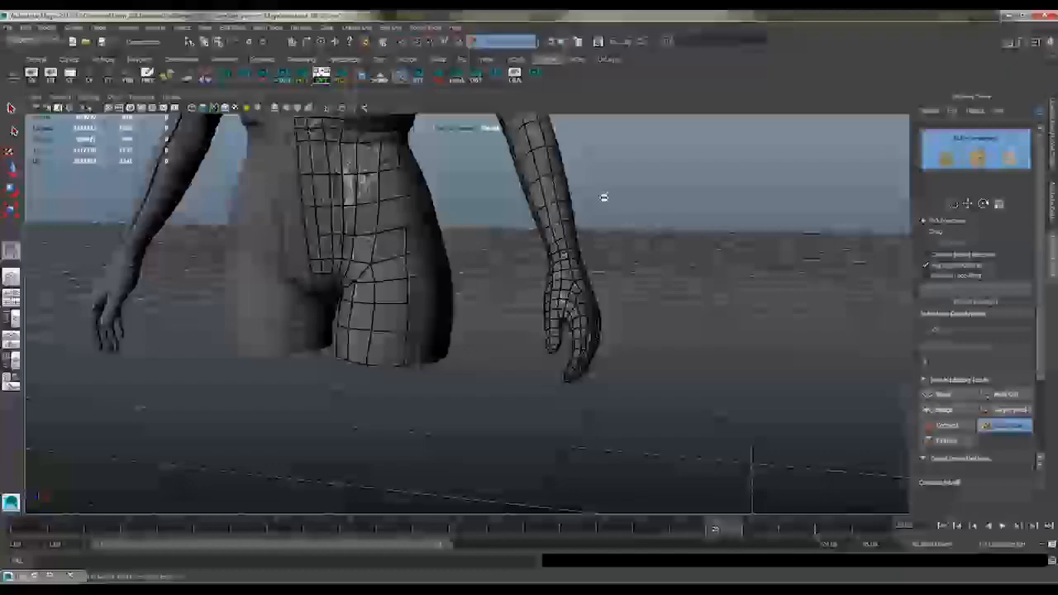
# Even out the quad flow on the forearm between the elbow and the wrist with Quad Draw
pyautogui.moveTo(603, 324)
pyautogui.keyDown('alt'); pyautogui.mouseDown()
pyautogui.moveTo(635, 347)
pyautogui.moveTo(616, 281)
pyautogui.moveTo(632, 283)
pyautogui.mouseUp(); pyautogui.keyUp('alt')
pyautogui.click(1003, 425)
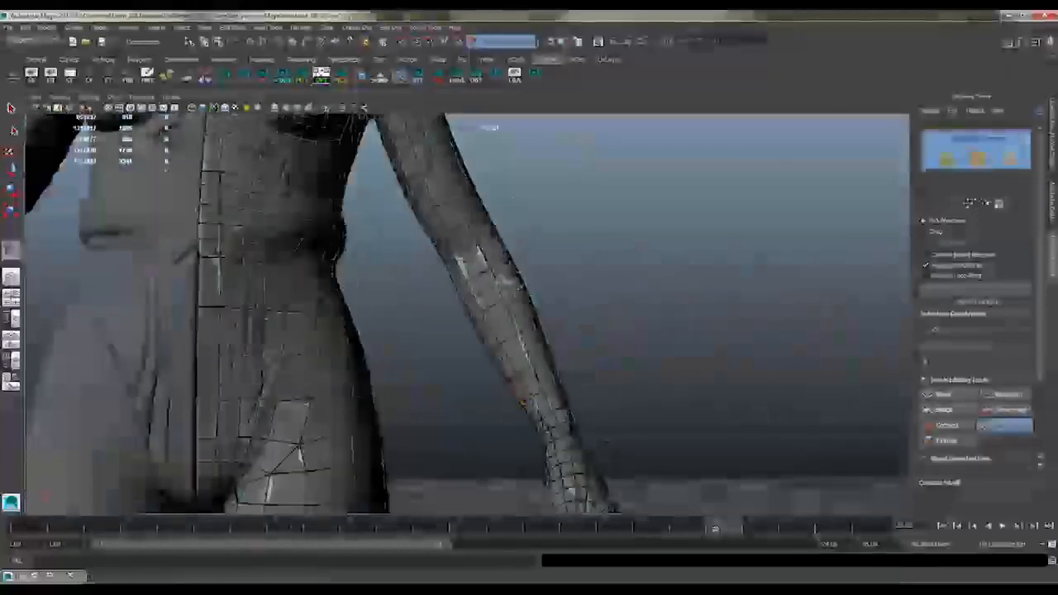
pyautogui.moveTo(550, 239)
pyautogui.keyDown('alt'); pyautogui.mouseDown()
pyautogui.moveTo(541, 278)
pyautogui.moveTo(502, 294)
pyautogui.mouseUp(); pyautogui.keyUp('alt')
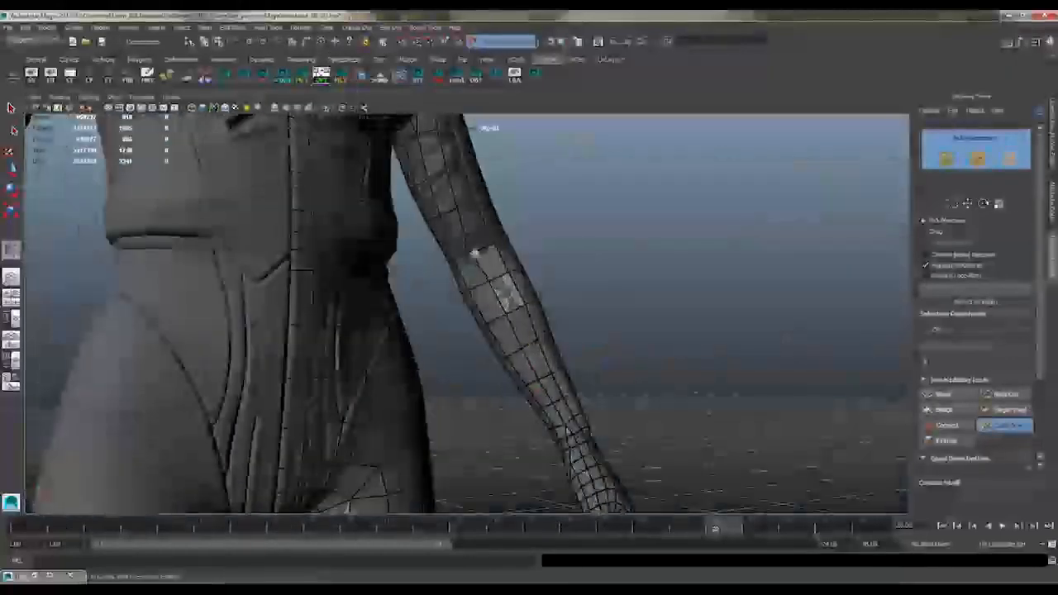
pyautogui.moveTo(475, 205)
pyautogui.keyDown('alt'); pyautogui.mouseDown()
pyautogui.moveTo(477, 265)
pyautogui.moveTo(524, 206)
pyautogui.moveTo(611, 260)
pyautogui.moveTo(505, 153)
pyautogui.moveTo(487, 169)
pyautogui.moveTo(552, 285)
pyautogui.moveTo(597, 244)
pyautogui.mouseUp(); pyautogui.keyUp('alt')
# Isolate the retopologized half body and adjust the vertices along the open border under the armpit
pyautogui.press('w')
pyautogui.hotkey('shift', 'i')
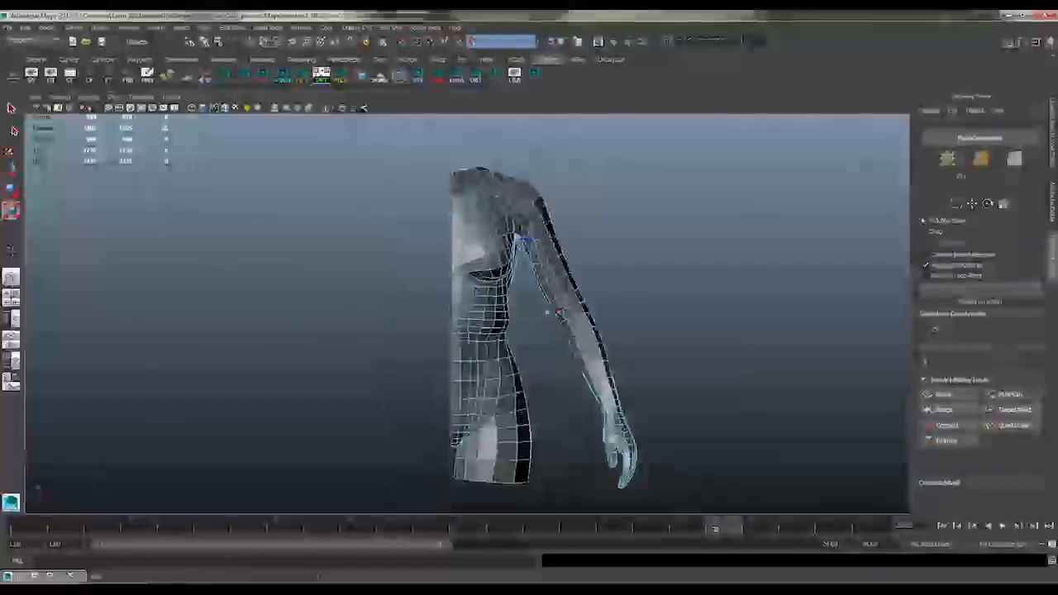
pyautogui.keyDown('alt'); pyautogui.moveTo(477, 283); pyautogui.dragTo(656, 303, button='right'); pyautogui.keyUp('alt')
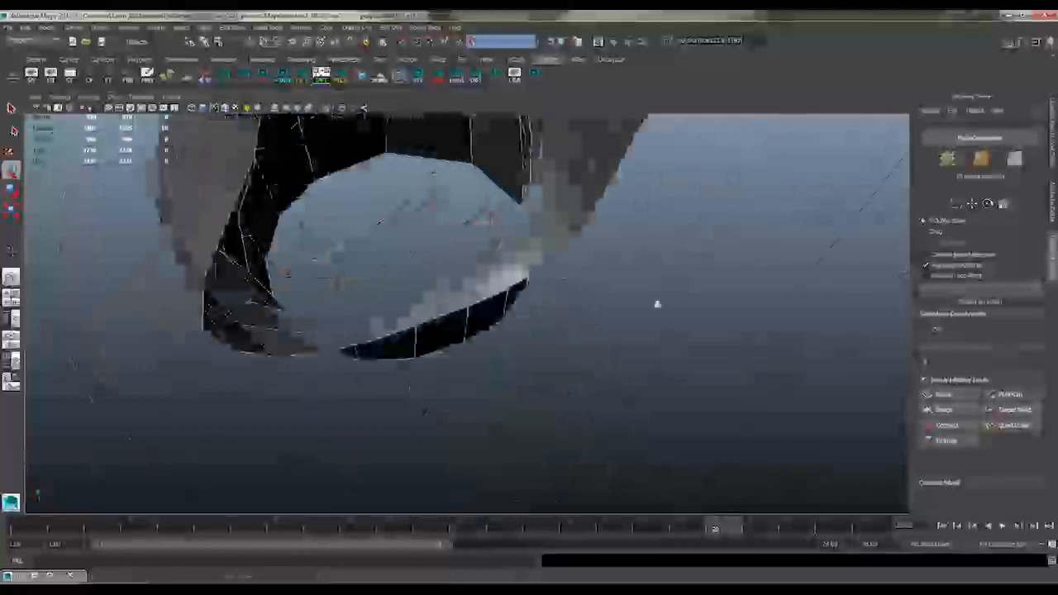
pyautogui.keyDown('alt'); pyautogui.moveTo(656, 302); pyautogui.dragTo(583, 272); pyautogui.keyUp('alt')
pyautogui.click(579, 258)
pyautogui.keyDown('alt'); pyautogui.moveTo(578, 258); pyautogui.dragTo(573, 247, button='right'); pyautogui.keyUp('alt')
pyautogui.click(522, 249)
pyautogui.keyDown('alt'); pyautogui.moveTo(523, 249); pyautogui.dragTo(575, 258); pyautogui.keyUp('alt')
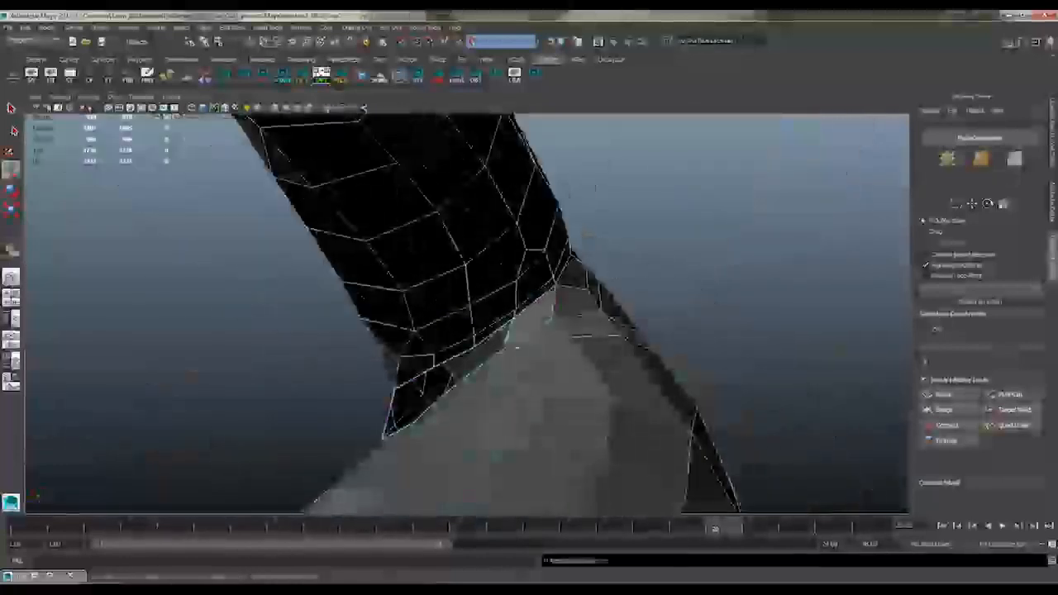
pyautogui.keyDown('alt'); pyautogui.moveTo(485, 339); pyautogui.dragTo(541, 278); pyautogui.keyUp('alt')
pyautogui.press('w')
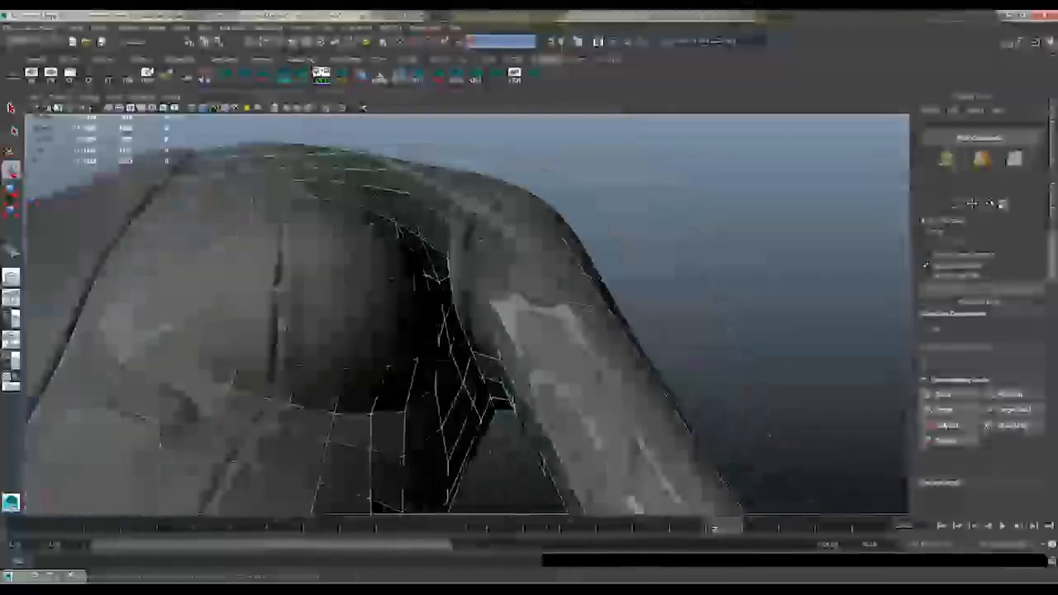
# Refine the underarm quads between the torso side and the sleeve over the suit surface
pyautogui.press('y')
pyautogui.keyDown('alt'); pyautogui.moveTo(506, 356); pyautogui.dragTo(491, 243); pyautogui.keyUp('alt')
pyautogui.keyDown('alt'); pyautogui.moveTo(565, 201); pyautogui.dragTo(517, 331, button='middle'); pyautogui.keyUp('alt')
pyautogui.keyDown('alt'); pyautogui.moveTo(461, 347); pyautogui.dragTo(462, 195); pyautogui.keyUp('alt')
pyautogui.keyDown('alt'); pyautogui.moveTo(520, 316); pyautogui.dragTo(552, 300); pyautogui.keyUp('alt')
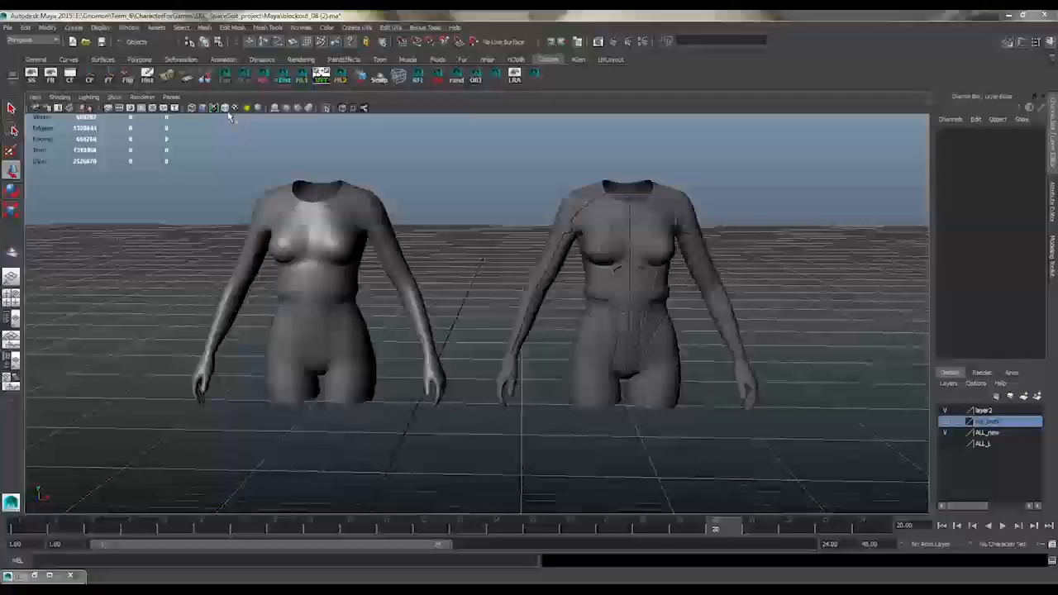
# Isolate the complete low-poly body and examine its wireframe from the front and back
pyautogui.keyDown('alt'); pyautogui.moveTo(443, 249); pyautogui.dragTo(388, 302, button='right'); pyautogui.keyUp('alt')
pyautogui.click(389, 301)
pyautogui.hotkey('ctrl', '1')
pyautogui.press('f')
pyautogui.moveTo(430, 306)
pyautogui.keyDown('alt'); pyautogui.mouseDown()
pyautogui.moveTo(694, 313)
pyautogui.moveTo(515, 315)
pyautogui.moveTo(437, 298)
pyautogui.mouseUp(); pyautogui.keyUp('alt')
pyautogui.keyDown('alt'); pyautogui.moveTo(714, 358); pyautogui.dragTo(343, 289); pyautogui.keyUp('alt')
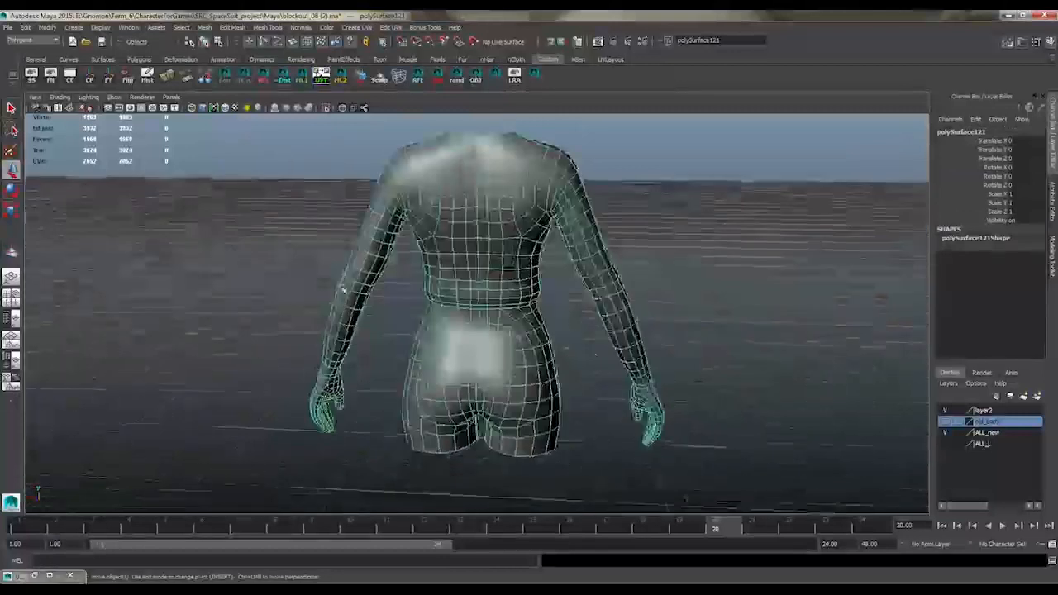
pyautogui.keyDown('alt'); pyautogui.moveTo(658, 346); pyautogui.dragTo(538, 147); pyautogui.keyUp('alt')
# Show both bodies side by side and compare the low-poly mesh with the detailed suit from front and back
pyautogui.click(327, 108)
pyautogui.scroll(-3, 496, 273)
pyautogui.keyDown('alt'); pyautogui.moveTo(496, 314); pyautogui.dragTo(529, 252); pyautogui.keyUp('alt')
pyautogui.keyDown('shift'); pyautogui.click(624, 250); pyautogui.keyUp('shift')
pyautogui.click(326, 108)
pyautogui.click(504, 186)
pyautogui.click(336, 248)
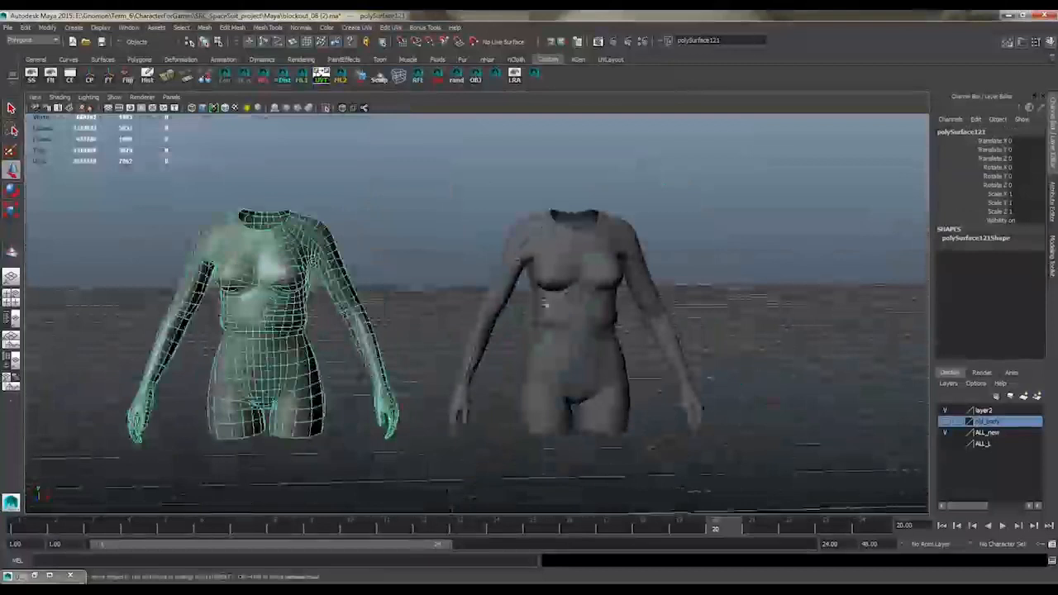
pyautogui.keyDown('alt'); pyautogui.moveTo(428, 309); pyautogui.dragTo(543, 249); pyautogui.keyUp('alt')
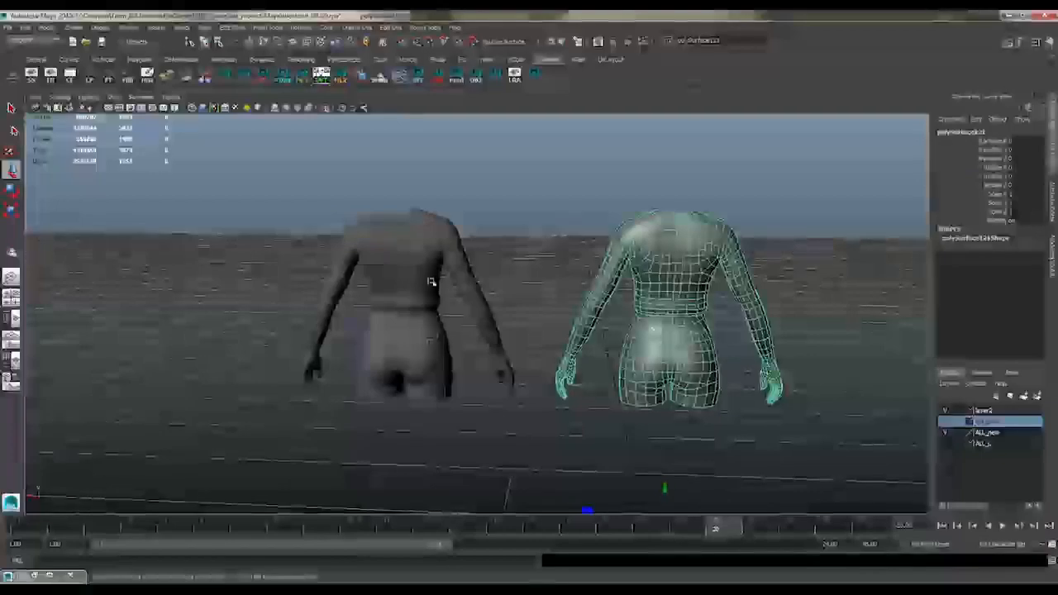
pyautogui.keyDown('alt'); pyautogui.moveTo(430, 281); pyautogui.dragTo(488, 240); pyautogui.keyUp('alt')
# Isolate the low-poly body and turn off the visibility of layer2
pyautogui.click(326, 108)
pyautogui.click(661, 264)
pyautogui.click(944, 410)
pyautogui.scroll(-3, 570, 289)
pyautogui.keyDown('alt'); pyautogui.moveTo(562, 276); pyautogui.dragTo(573, 288); pyautogui.keyUp('alt')
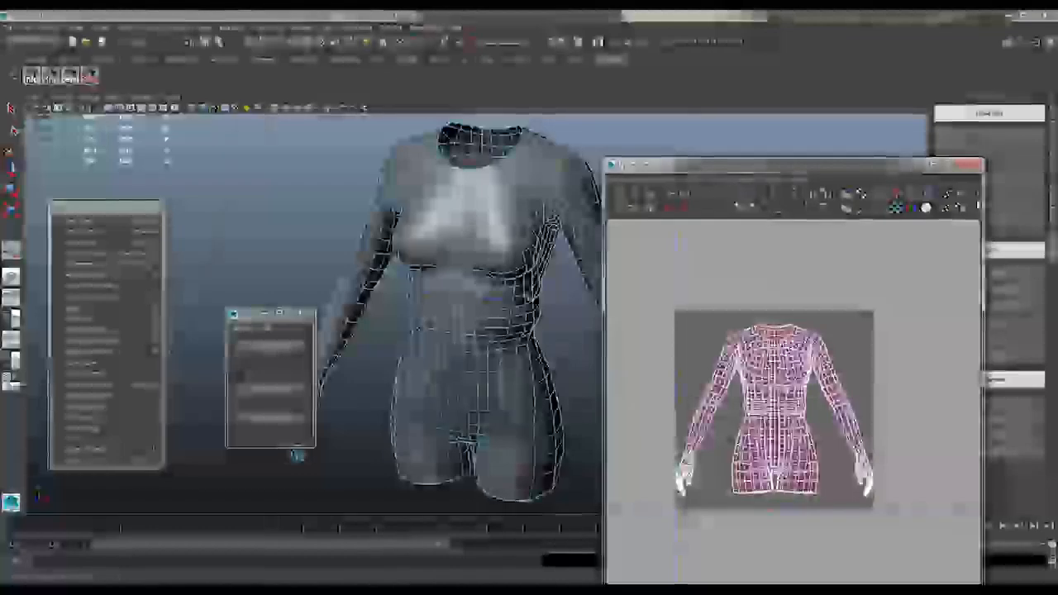
# Cut the body's UV seams around the armhole and down the arm towards the wrist
pyautogui.keyDown('alt'); pyautogui.moveTo(298, 454); pyautogui.dragTo(299, 312, button='middle'); pyautogui.keyUp('alt')
pyautogui.keyDown('alt'); pyautogui.moveTo(426, 237); pyautogui.dragTo(438, 347, button='middle'); pyautogui.keyUp('alt')
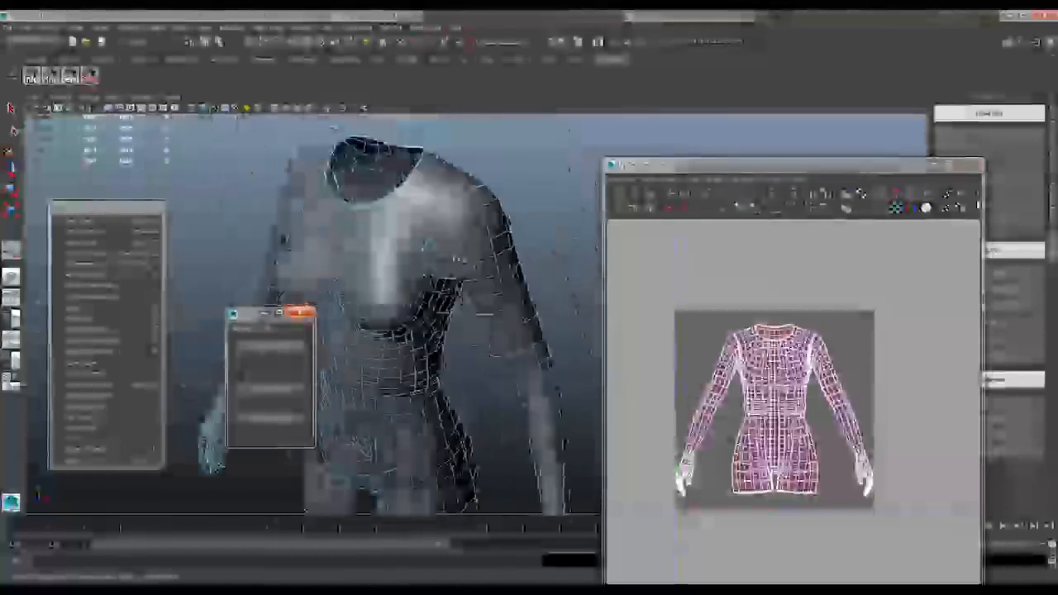
pyautogui.keyDown('alt'); pyautogui.moveTo(495, 194); pyautogui.dragTo(562, 253); pyautogui.keyUp('alt')
pyautogui.keyDown('alt'); pyautogui.moveTo(574, 455); pyautogui.dragTo(541, 357, button='middle'); pyautogui.keyUp('alt')
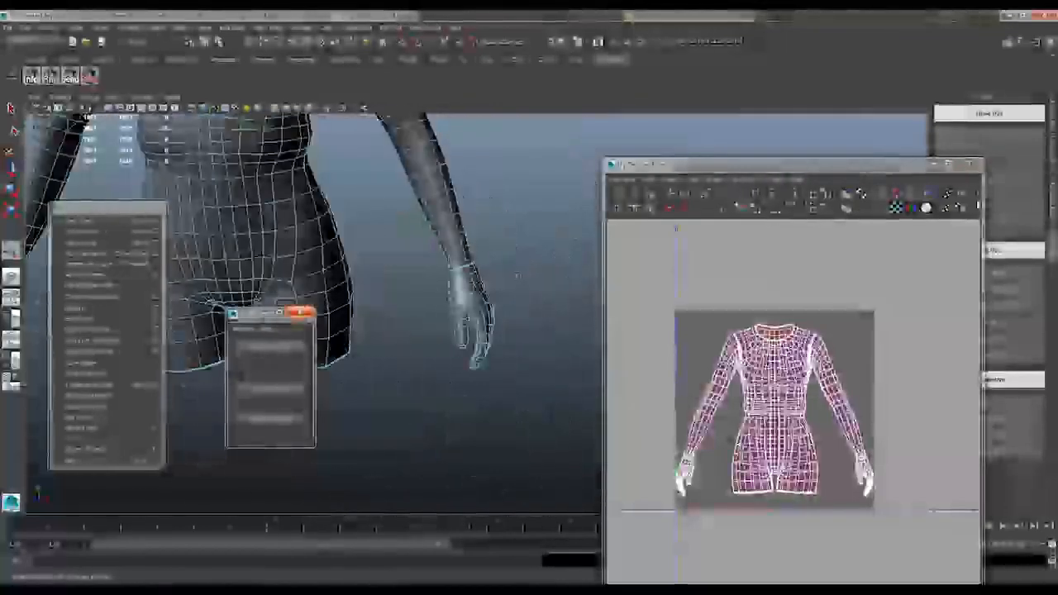
pyautogui.keyDown('alt'); pyautogui.moveTo(462, 223); pyautogui.dragTo(566, 347, button='middle'); pyautogui.keyUp('alt')
pyautogui.keyDown('alt'); pyautogui.moveTo(566, 347); pyautogui.dragTo(529, 253); pyautogui.keyUp('alt')
pyautogui.keyDown('alt'); pyautogui.moveTo(529, 253); pyautogui.dragTo(483, 139, button='middle'); pyautogui.keyUp('alt')
pyautogui.keyDown('alt'); pyautogui.moveTo(483, 139); pyautogui.dragTo(561, 215, button='right'); pyautogui.keyUp('alt')
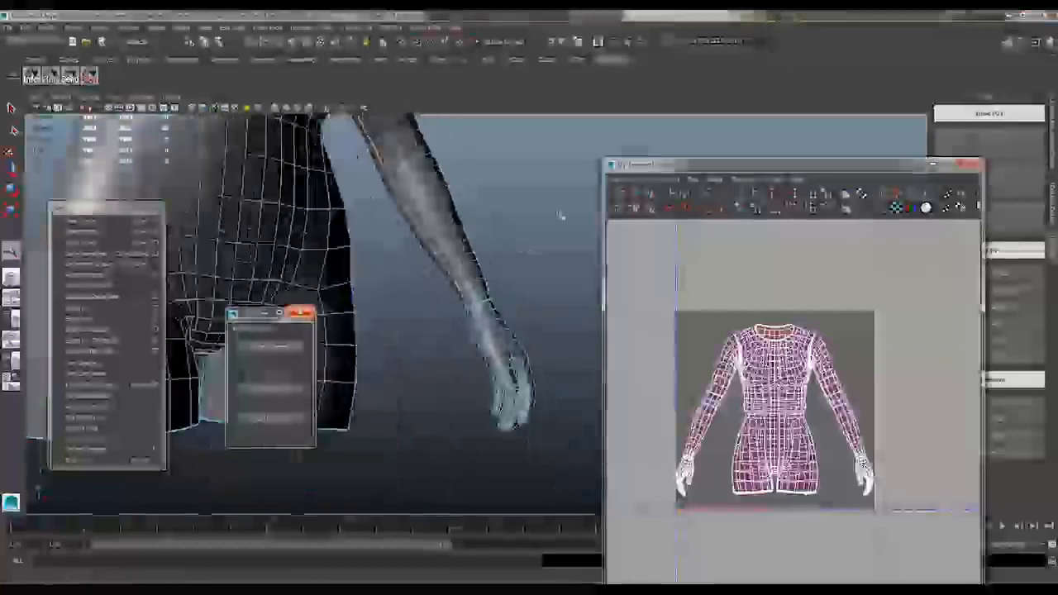
# Continue the UV seams along the inner sleeve and armpit, and inspect them on the whole body
pyautogui.keyDown('alt'); pyautogui.moveTo(562, 214); pyautogui.dragTo(481, 247, button='middle'); pyautogui.keyUp('alt')
pyautogui.keyDown('alt'); pyautogui.moveTo(482, 247); pyautogui.dragTo(401, 281); pyautogui.keyUp('alt')
pyautogui.keyDown('alt'); pyautogui.moveTo(401, 280); pyautogui.dragTo(425, 291, button='right'); pyautogui.keyUp('alt')
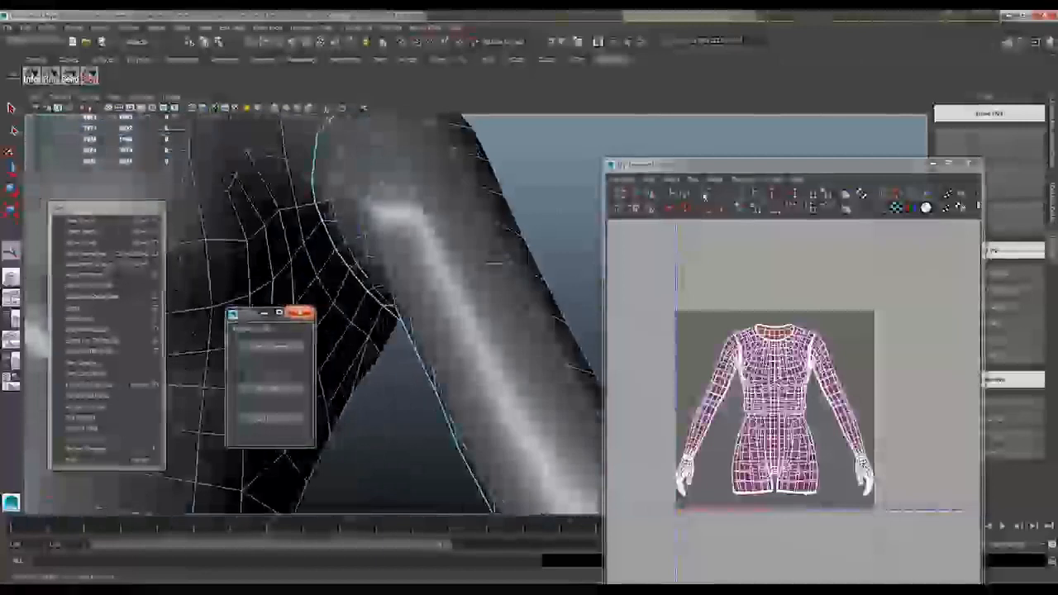
pyautogui.keyDown('alt'); pyautogui.moveTo(493, 263); pyautogui.dragTo(371, 303, button='right'); pyautogui.keyUp('alt')
pyautogui.keyDown('alt'); pyautogui.moveTo(371, 302); pyautogui.dragTo(467, 256); pyautogui.keyUp('alt')
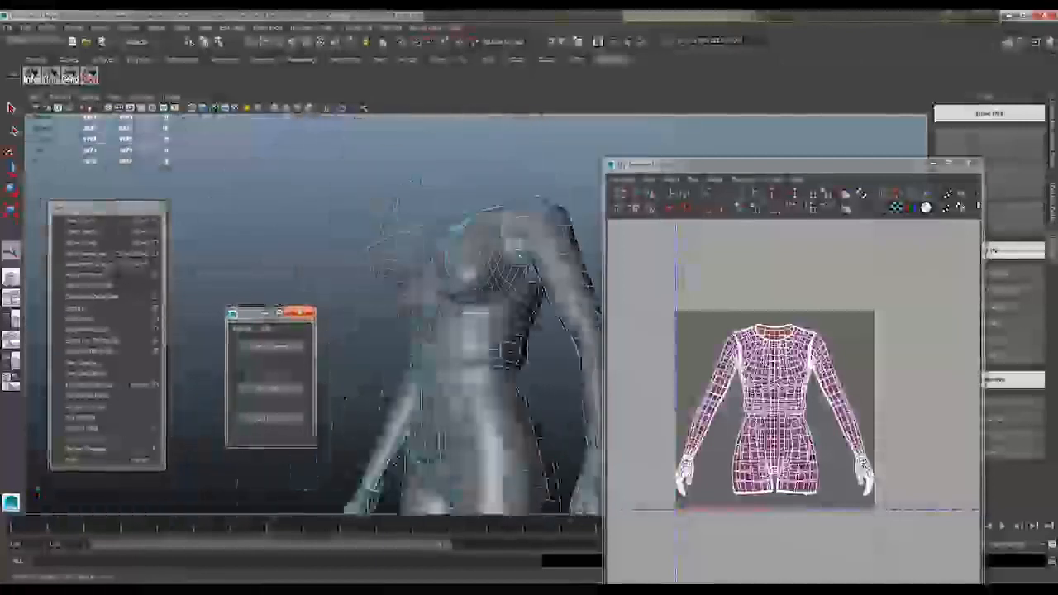
pyautogui.keyDown('alt'); pyautogui.moveTo(397, 256); pyautogui.dragTo(462, 268, button='right'); pyautogui.keyUp('alt')
pyautogui.keyDown('alt'); pyautogui.moveTo(462, 269); pyautogui.dragTo(391, 240); pyautogui.keyUp('alt')
pyautogui.keyDown('alt'); pyautogui.moveTo(391, 240); pyautogui.dragTo(363, 263, button='right'); pyautogui.keyUp('alt')
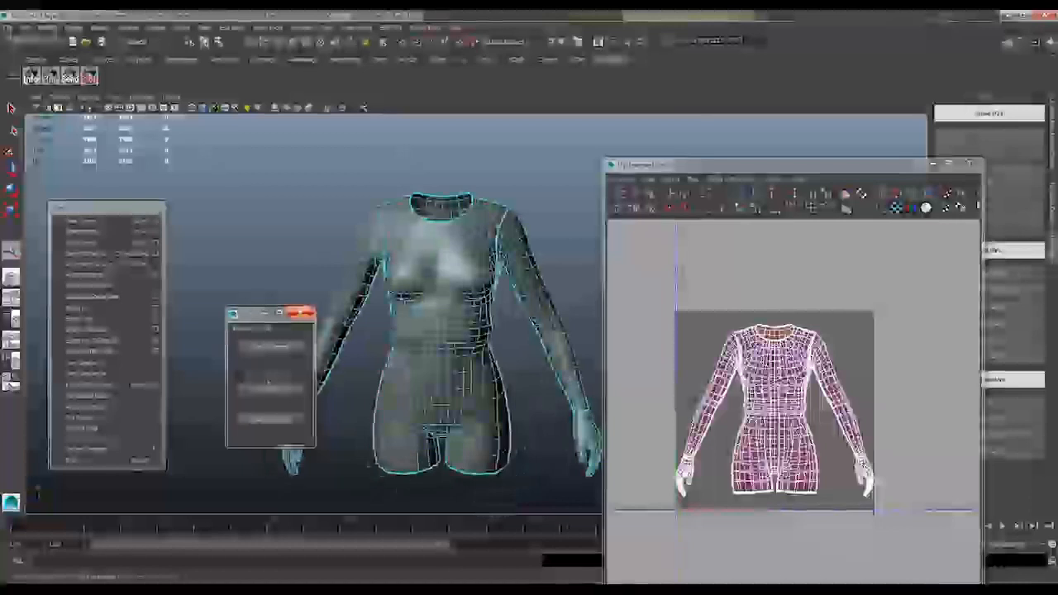
# Switch to UVLayout, load the seamed body and flatten its UV shells
pyautogui.hotkey('alt', 'Tab')
pyautogui.click(77, 130)
pyautogui.click(39, 154)
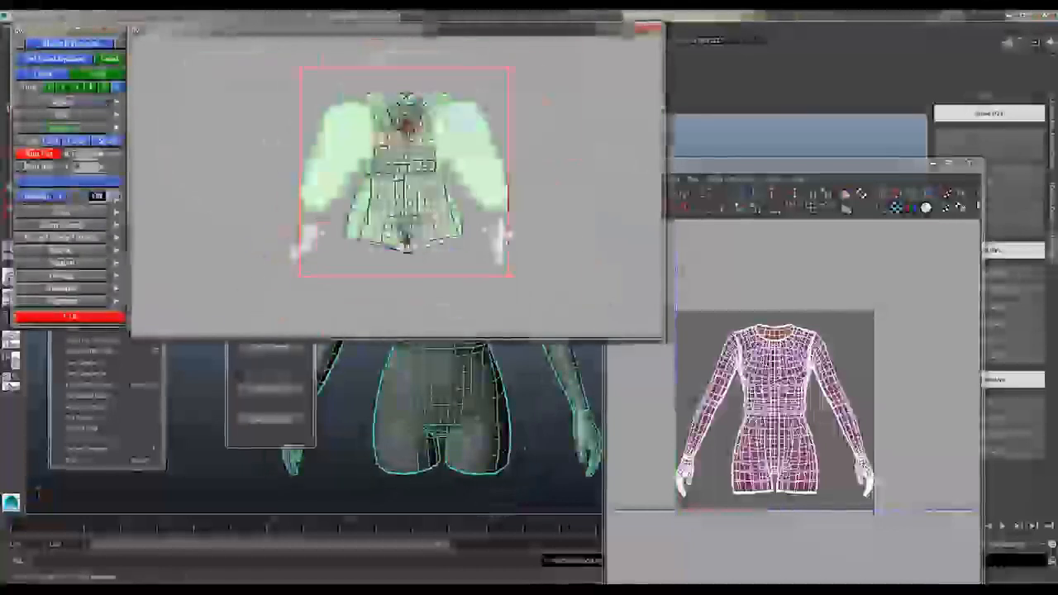
# Return to Maya and define the UV seam around the wrist and along the side of the hand
pyautogui.hotkey('alt', 'Tab')
pyautogui.scroll(4, 463, 331)
pyautogui.moveTo(451, 291); pyautogui.dragTo(451, 253, button='right')
pyautogui.keyDown('alt'); pyautogui.moveTo(429, 331); pyautogui.dragTo(477, 258); pyautogui.keyUp('alt')
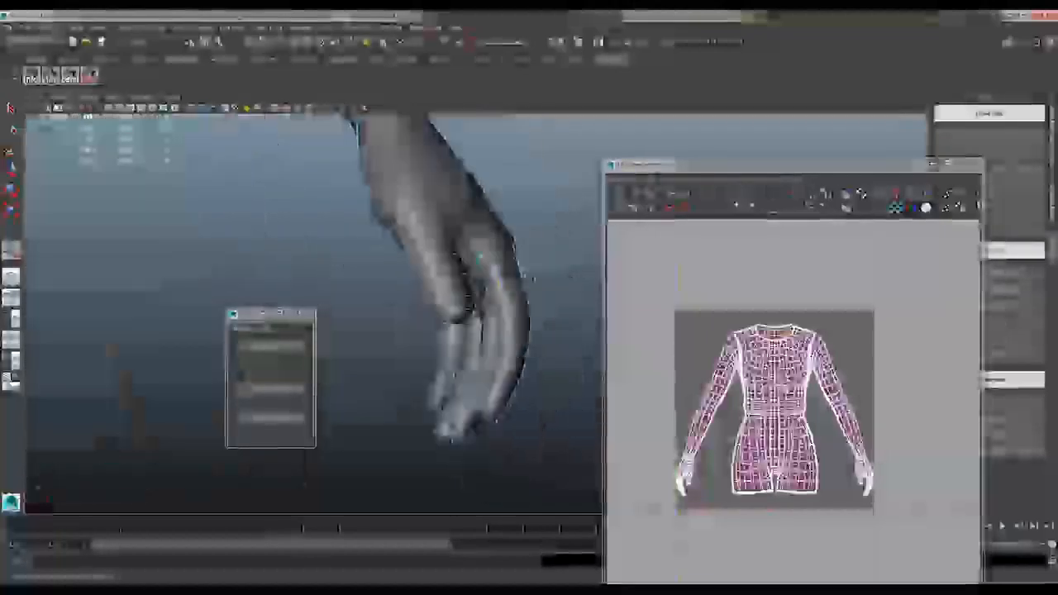
pyautogui.keyDown('alt'); pyautogui.moveTo(529, 279); pyautogui.dragTo(446, 306); pyautogui.keyUp('alt')
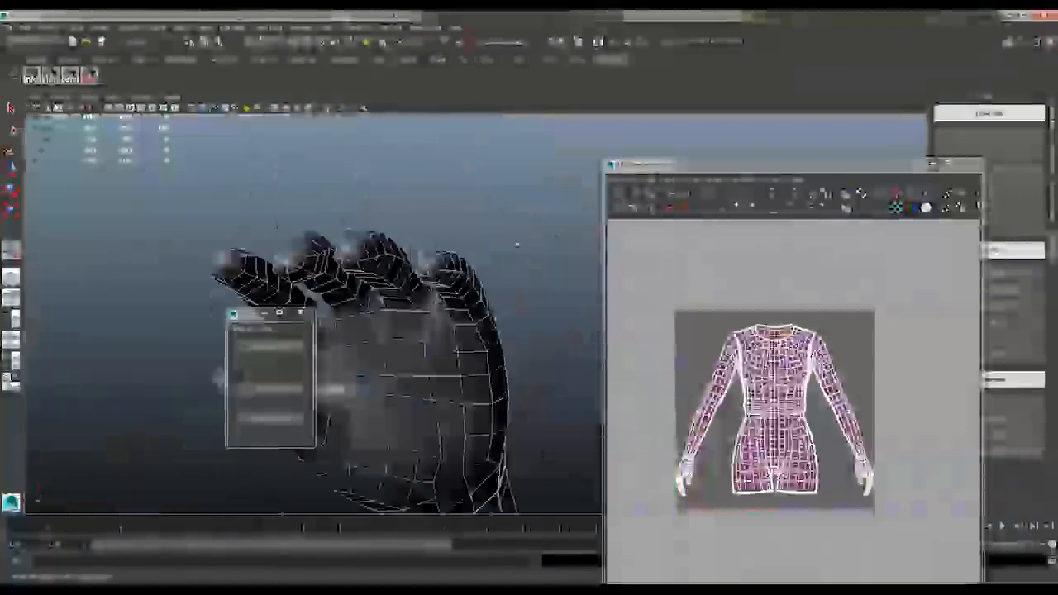
pyautogui.keyDown('alt'); pyautogui.moveTo(516, 244); pyautogui.dragTo(493, 238); pyautogui.keyUp('alt')
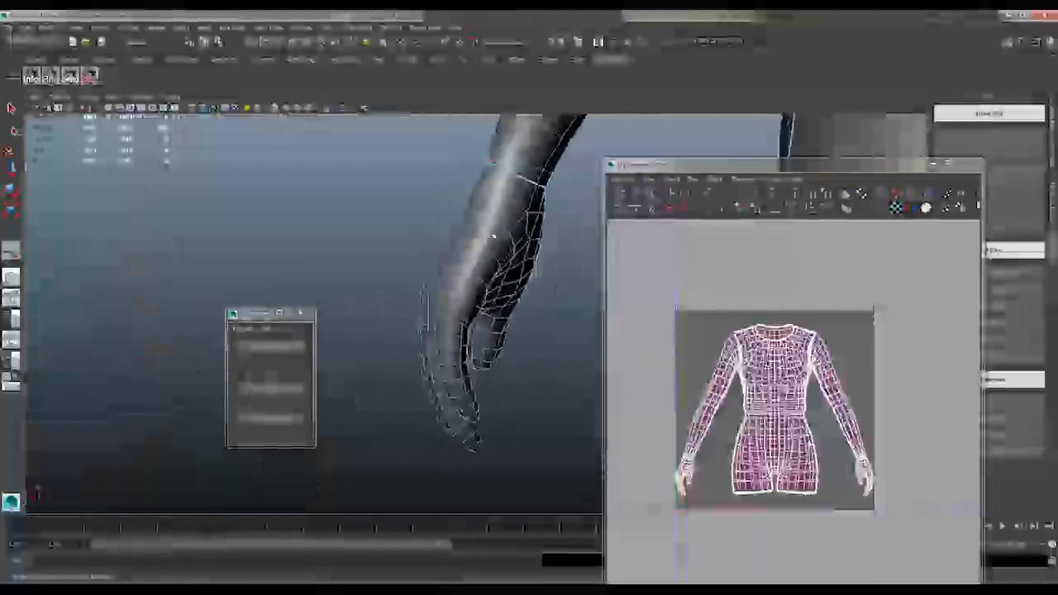
pyautogui.keyDown('alt'); pyautogui.moveTo(506, 192); pyautogui.dragTo(531, 240); pyautogui.keyUp('alt')
# Move one hand's UV shell sideways, outside the UV tile and clear of the body layout
pyautogui.moveTo(864, 463); pyautogui.dragTo(909, 463, button='right')
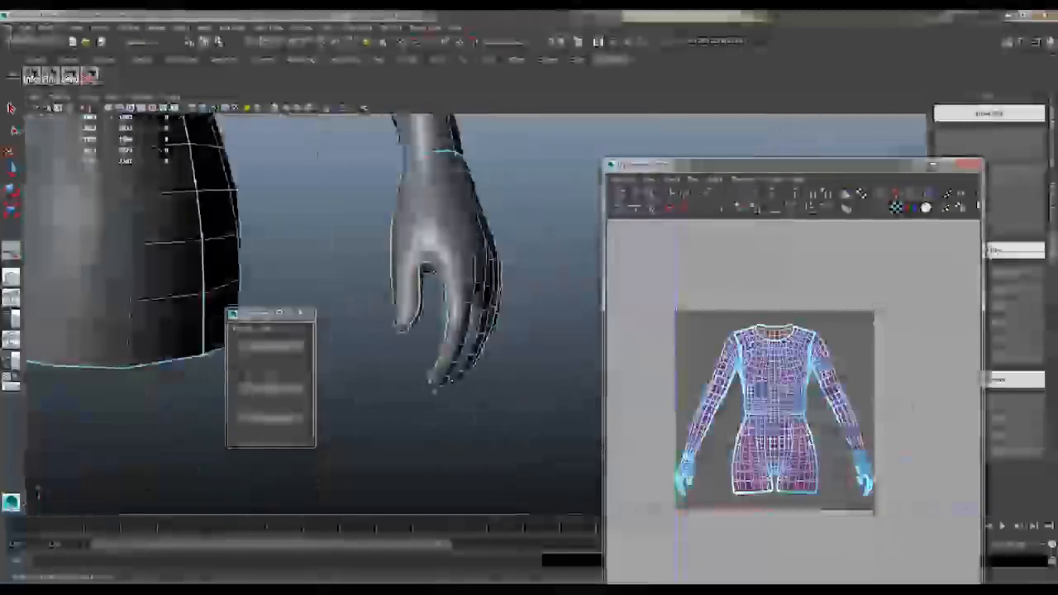
pyautogui.moveTo(881, 505); pyautogui.dragTo(848, 449)
pyautogui.press('w')
pyautogui.moveTo(863, 471); pyautogui.dragTo(906, 469)
pyautogui.moveTo(429, 252); pyautogui.dragTo(467, 223, button='right')
# Load the updated body in UVLayout and flatten the torso, sleeve and hand shells
pyautogui.click(286, 392)
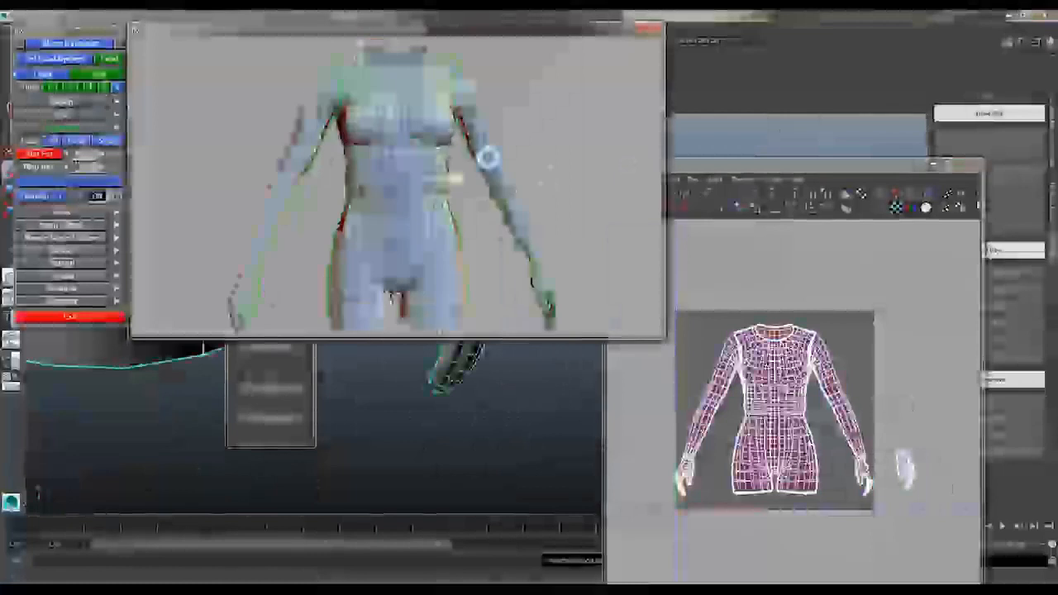
pyautogui.moveTo(487, 157); pyautogui.dragTo(507, 196)
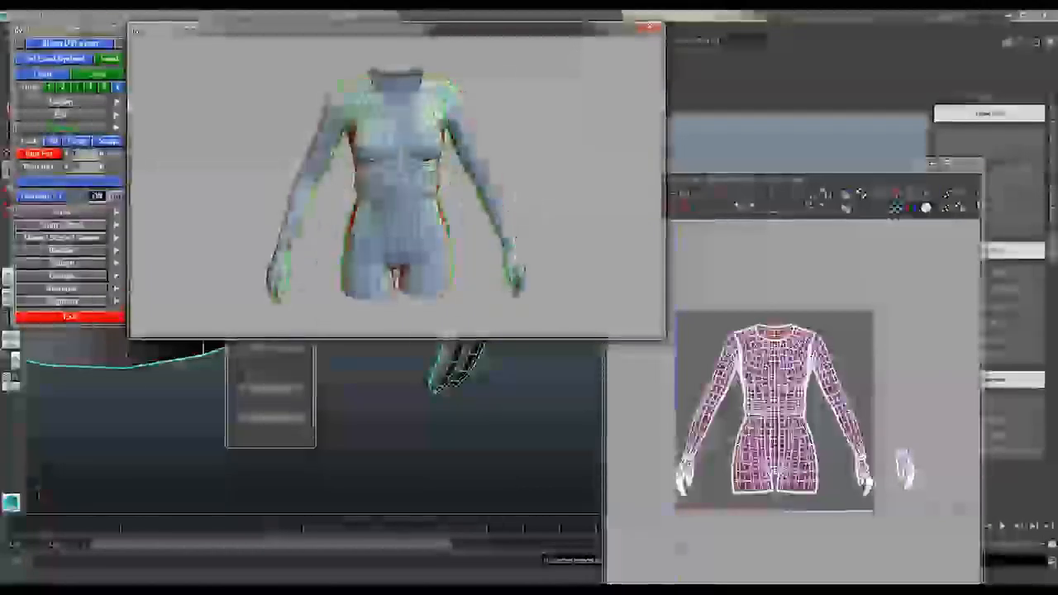
pyautogui.click(62, 102)
pyautogui.press('1')
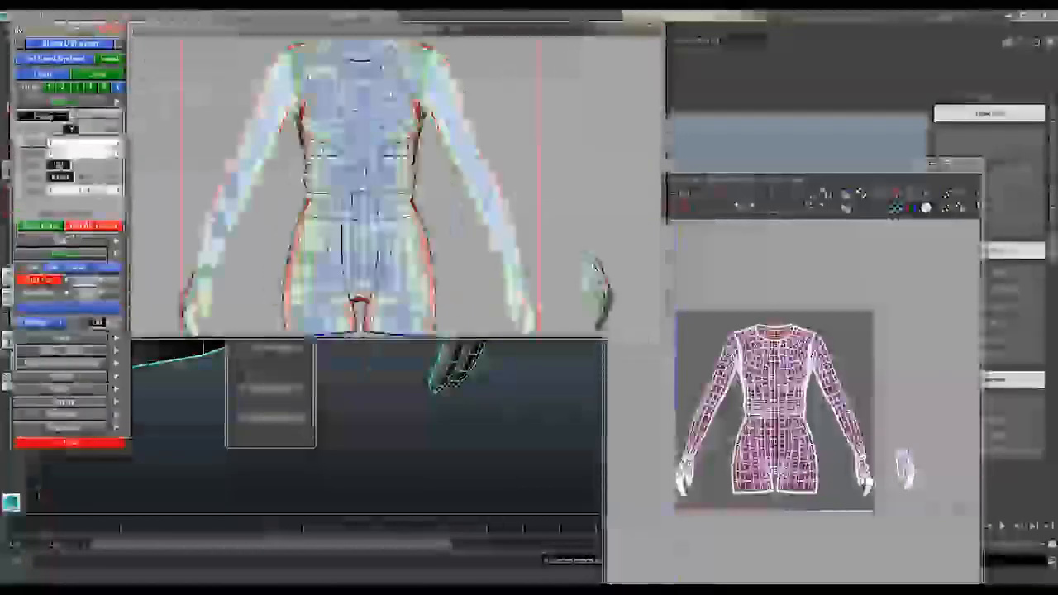
pyautogui.moveTo(462, 190); pyautogui.dragTo(430, 169, button='right')
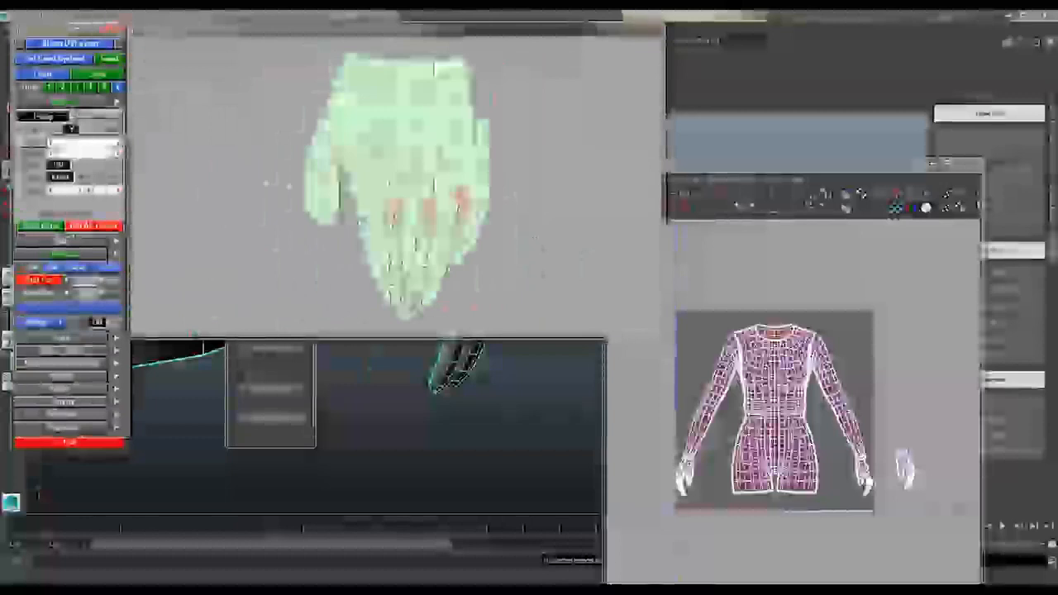
pyautogui.press('Home')
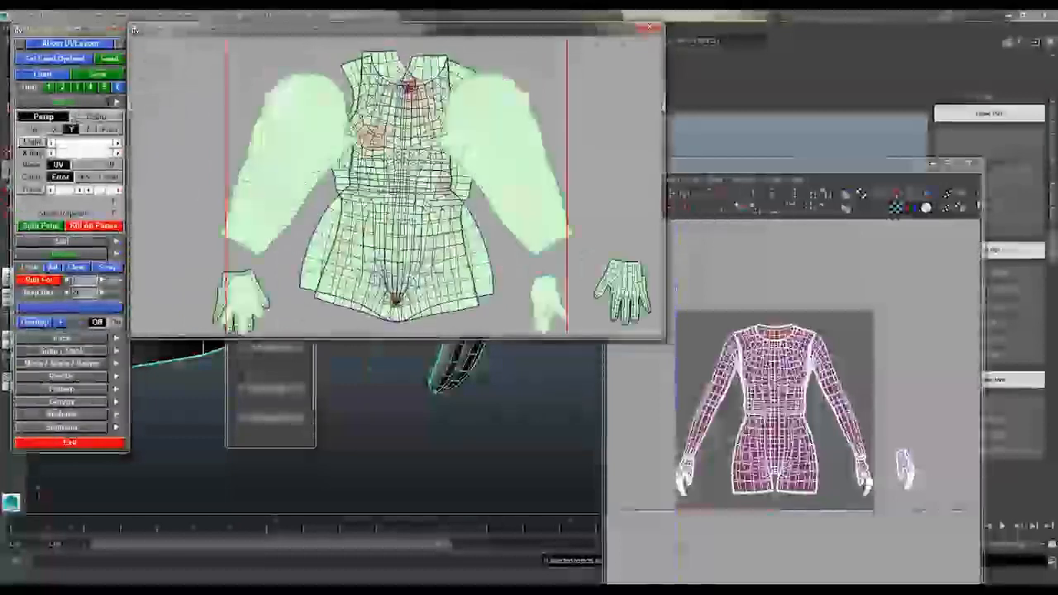
# Move both flattened sleeve shells away from the torso, outside the UV tile
pyautogui.moveTo(356, 178); pyautogui.dragTo(331, 164, button='right')
pyautogui.moveTo(330, 163); pyautogui.dragTo(279, 155, button='middle')
pyautogui.moveTo(463, 173); pyautogui.dragTo(161, 165, button='middle')
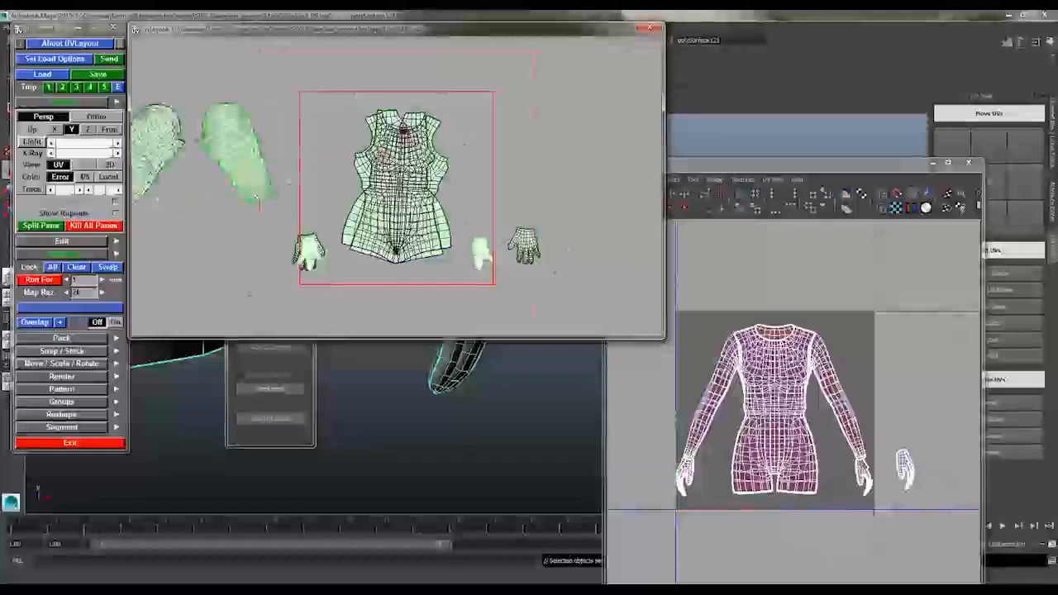
# Revise the torso's UV seams in Maya and send the body to UVLayout again
pyautogui.press('Home')
pyautogui.click(513, 384)
pyautogui.keyDown('alt'); pyautogui.moveTo(380, 248); pyautogui.dragTo(401, 291); pyautogui.keyUp('alt')
pyautogui.moveTo(402, 294); pyautogui.dragTo(454, 278, button='right')
pyautogui.click(270, 347)
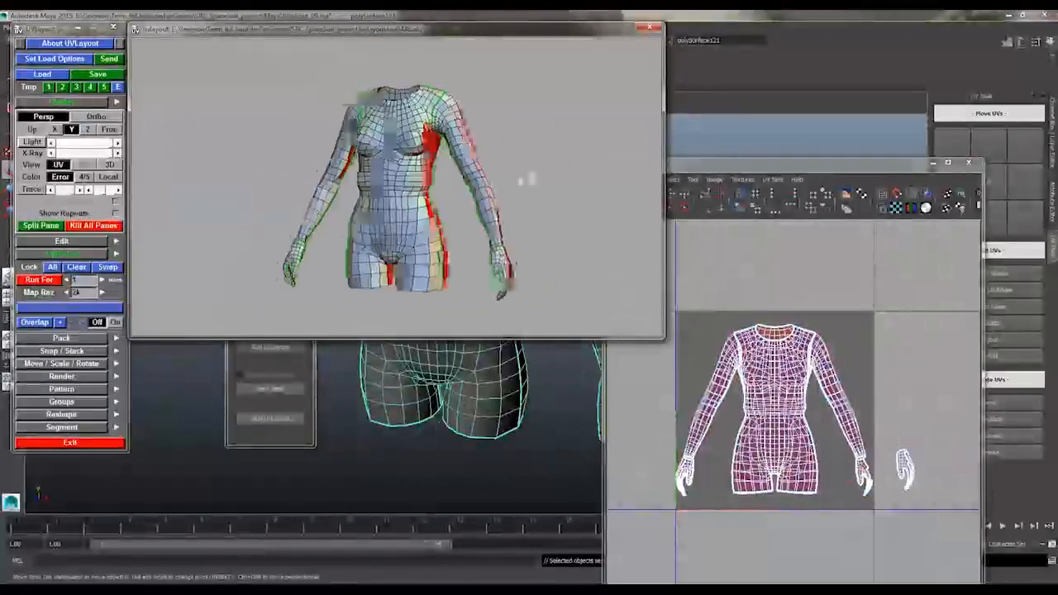
# Show the reloaded body as UV shells and flatten the torso, sleeve and hand shells
pyautogui.moveTo(525, 179); pyautogui.dragTo(422, 164)
pyautogui.click(60, 167)
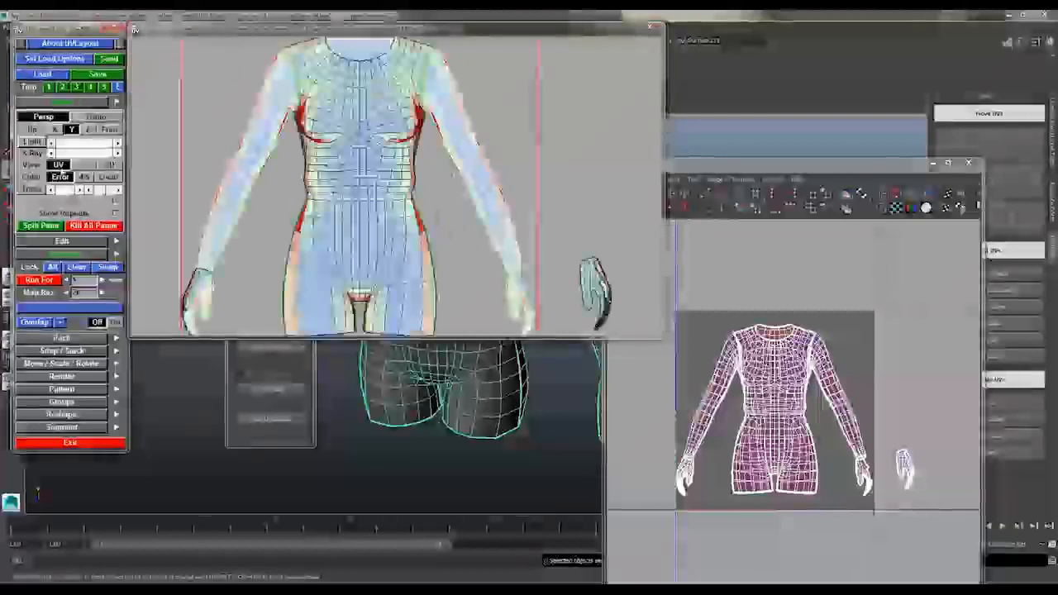
pyautogui.press('Home')
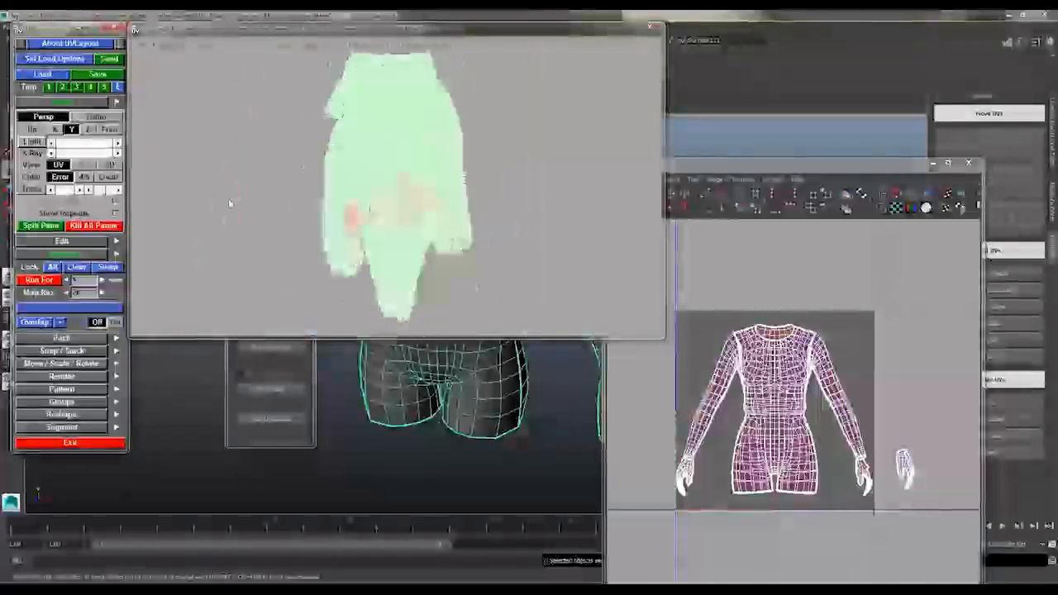
pyautogui.press('Home')
pyautogui.moveTo(231, 205); pyautogui.dragTo(328, 260, button='right')
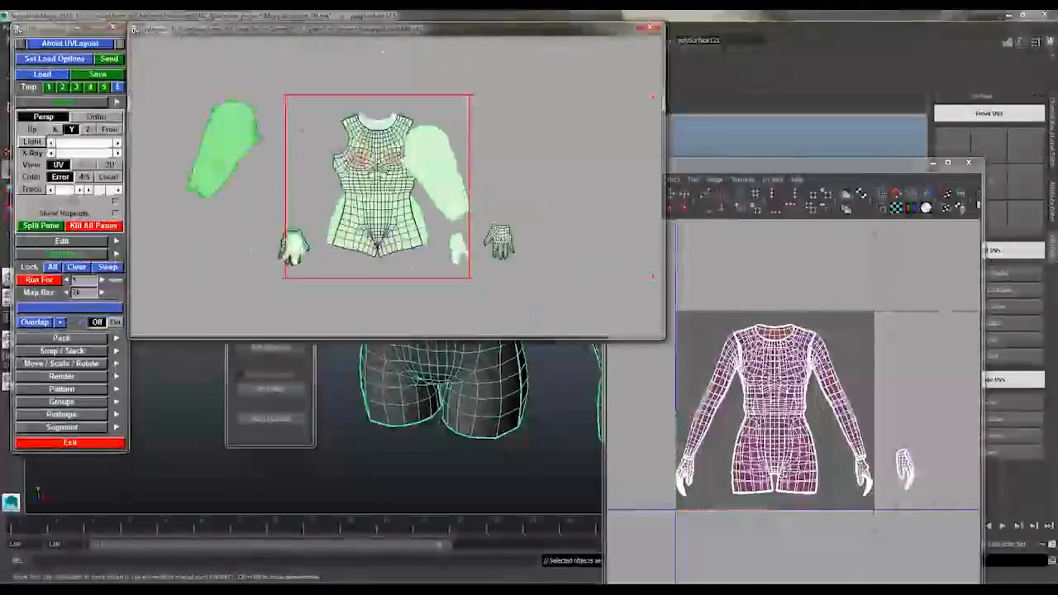
pyautogui.moveTo(428, 176); pyautogui.dragTo(364, 173, button='right')
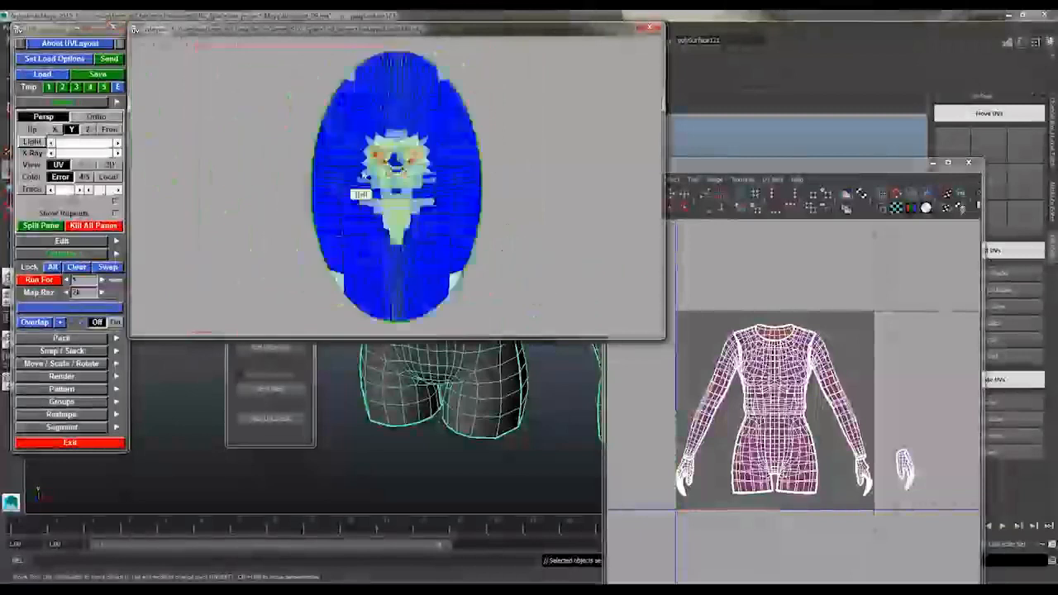
# Move the back torso shell clear of the tile, flatten it and adjust its overlapping crotch points before flattening again
pyautogui.moveTo(506, 144); pyautogui.dragTo(562, 157, button='right')
pyautogui.moveTo(404, 166); pyautogui.dragTo(620, 145, button='middle')
pyautogui.press('f')
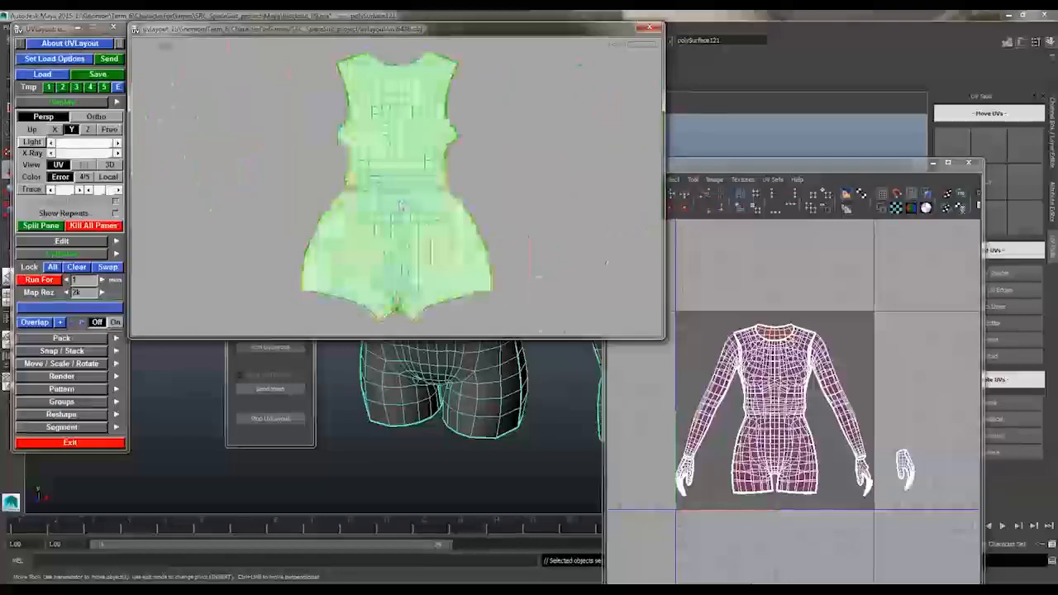
pyautogui.moveTo(397, 165); pyautogui.dragTo(479, 174, button='right')
pyautogui.moveTo(632, 198); pyautogui.dragTo(404, 178, button='middle')
pyautogui.moveTo(405, 178); pyautogui.dragTo(501, 217, button='right')
pyautogui.moveTo(500, 216); pyautogui.dragTo(414, 231, button='middle')
pyautogui.moveTo(414, 232); pyautogui.dragTo(460, 257, button='right')
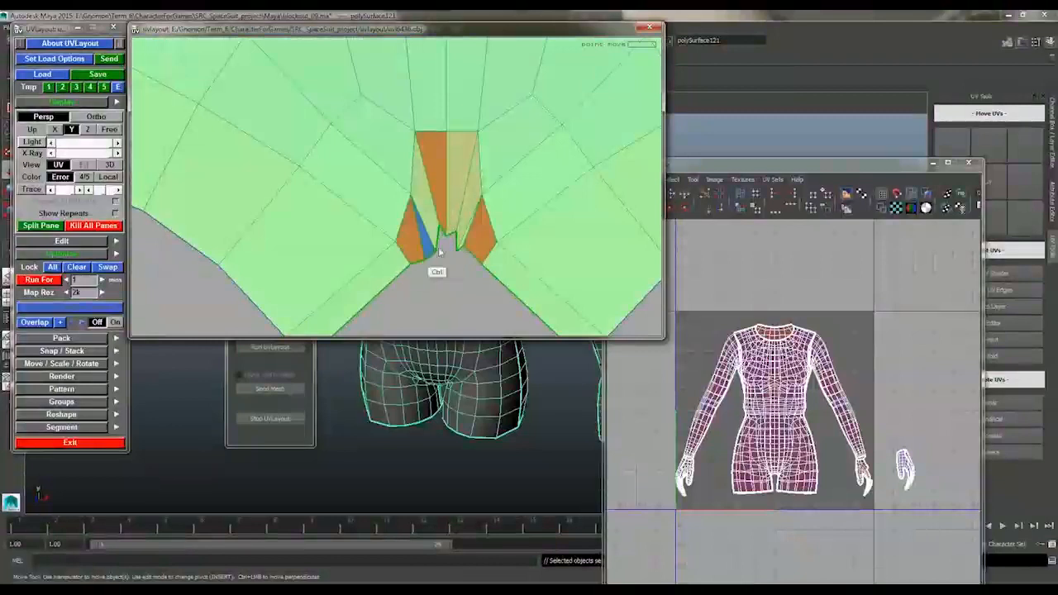
pyautogui.moveTo(444, 120); pyautogui.dragTo(430, 165, button='right')
pyautogui.press('f')
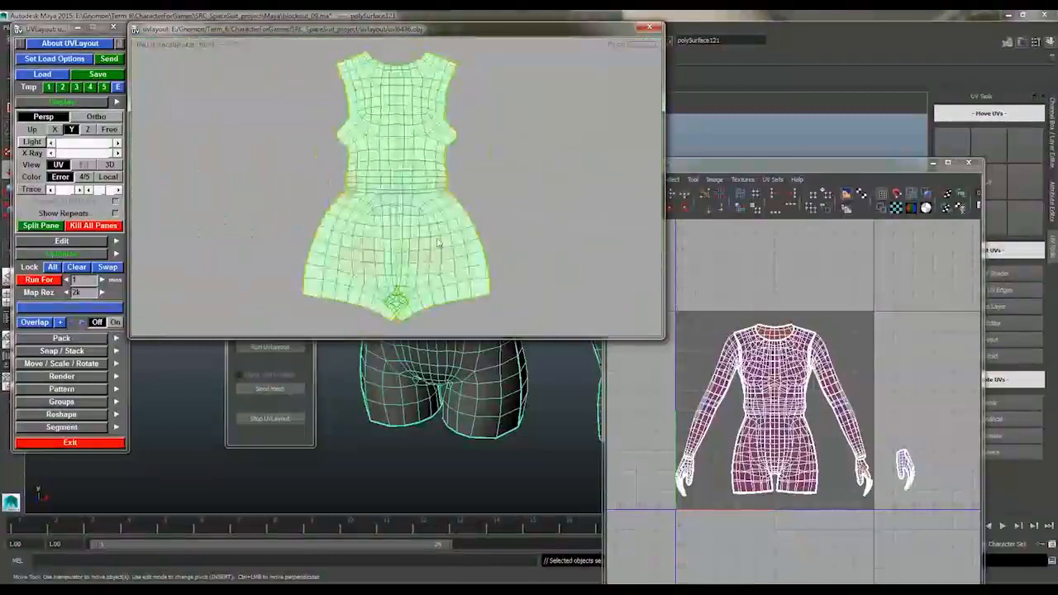
# Cut a seam across the back of both thighs below the buttocks on the 3D body
pyautogui.press('3')
pyautogui.moveTo(245, 233); pyautogui.dragTo(397, 219)
pyautogui.moveTo(397, 219); pyautogui.dragTo(495, 166, button='right')
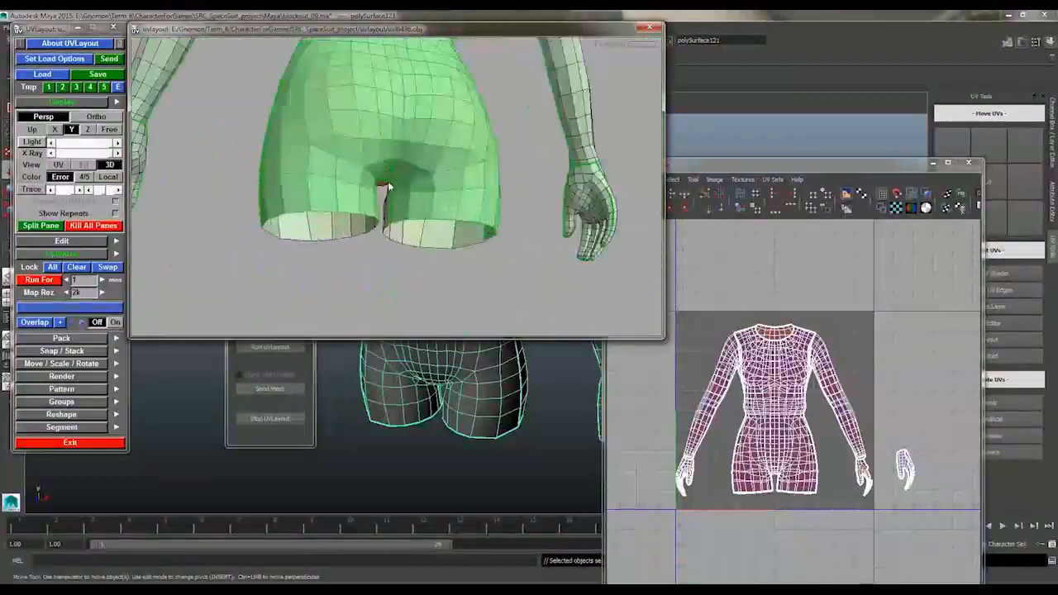
pyautogui.moveTo(388, 188); pyautogui.dragTo(320, 178, button='right')
pyautogui.moveTo(320, 178); pyautogui.dragTo(494, 195)
pyautogui.press('u')
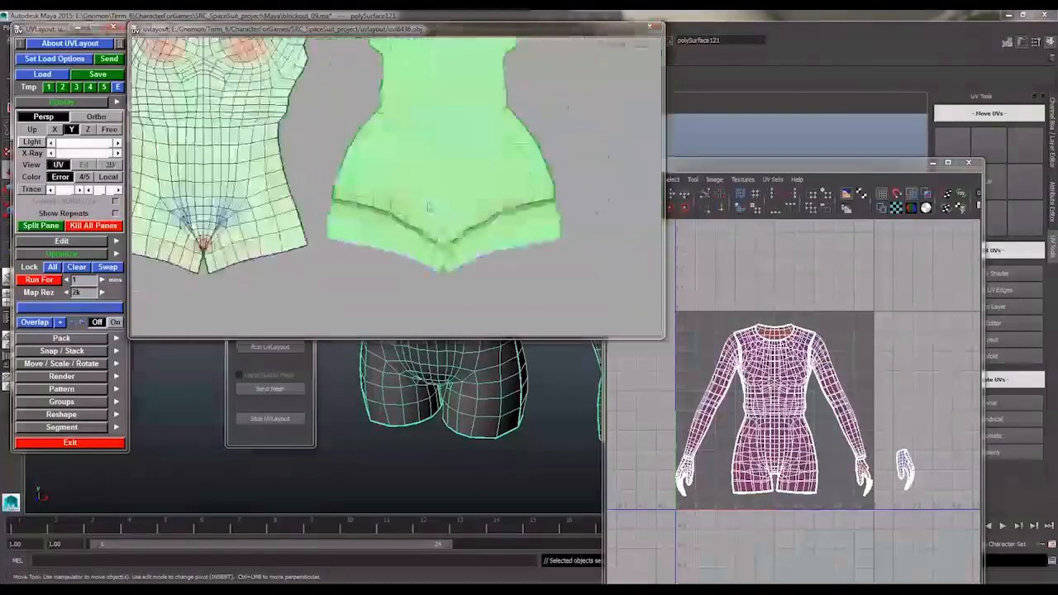
# Detach the two back thigh strips from the back torso shell, move them apart and flatten them
pyautogui.moveTo(414, 198)
pyautogui.mouseDown(button='right')
pyautogui.moveTo(359, 198)
pyautogui.moveTo(433, 196)
pyautogui.mouseUp(button='right')
pyautogui.press('f')
pyautogui.keyDown('alt'); pyautogui.moveTo(362, 188); pyautogui.dragTo(437, 145, button='right'); pyautogui.keyUp('alt')
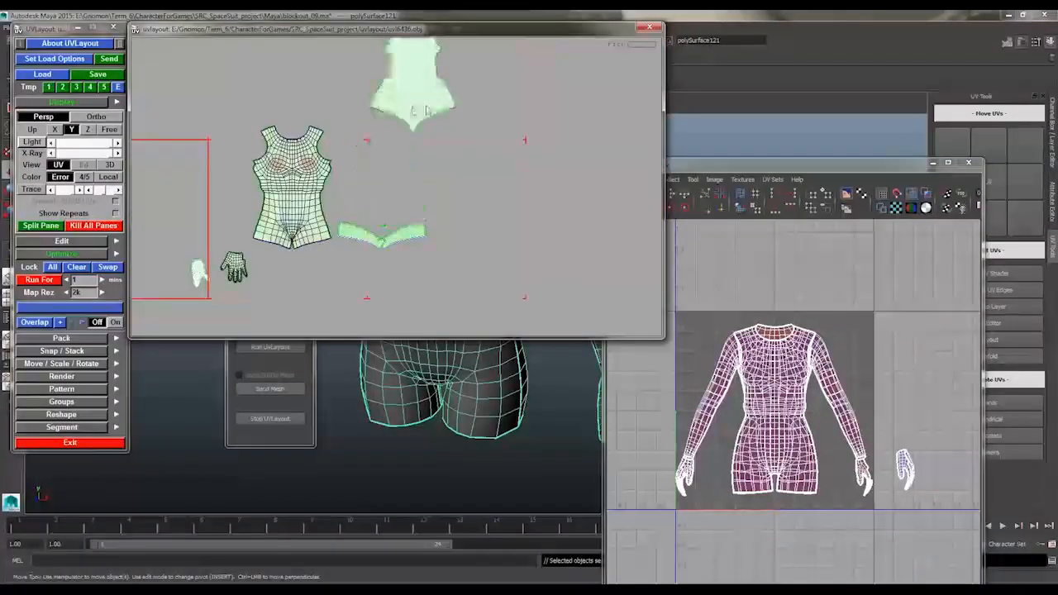
pyautogui.moveTo(380, 254); pyautogui.dragTo(455, 205, button='right')
pyautogui.moveTo(364, 215); pyautogui.dragTo(552, 179, button='right')
pyautogui.press('f')
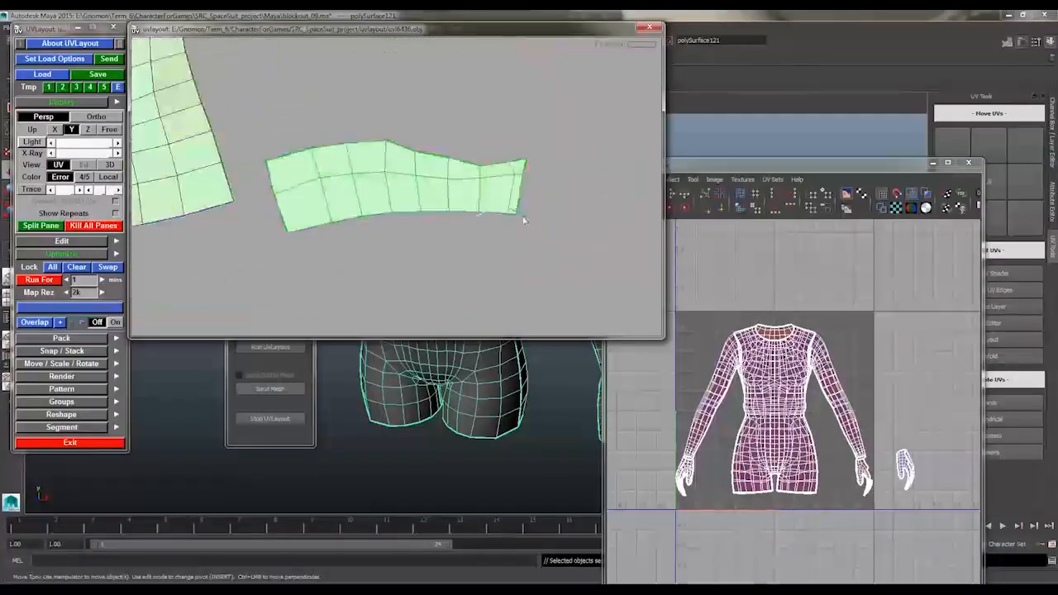
# Mark a matching cut along the front groin line and across one thigh to the outer hip seam
pyautogui.moveTo(543, 227); pyautogui.dragTo(396, 198, button='right')
pyautogui.press('3')
pyautogui.keyDown('alt'); pyautogui.moveTo(489, 137); pyautogui.dragTo(454, 170); pyautogui.keyUp('alt')
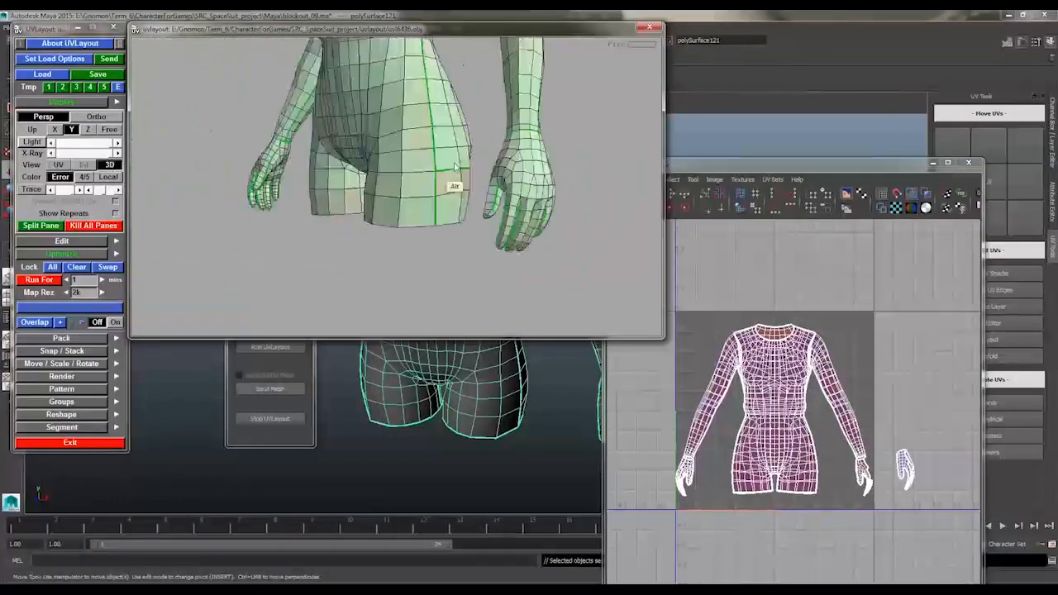
pyautogui.press('1')
pyautogui.keyDown('alt'); pyautogui.moveTo(416, 151); pyautogui.dragTo(522, 171, button='right'); pyautogui.keyUp('alt')
pyautogui.press('3')
pyautogui.keyDown('alt'); pyautogui.moveTo(523, 171); pyautogui.dragTo(482, 150); pyautogui.keyUp('alt')
pyautogui.keyDown('alt'); pyautogui.moveTo(482, 150); pyautogui.dragTo(568, 171, button='right'); pyautogui.keyUp('alt')
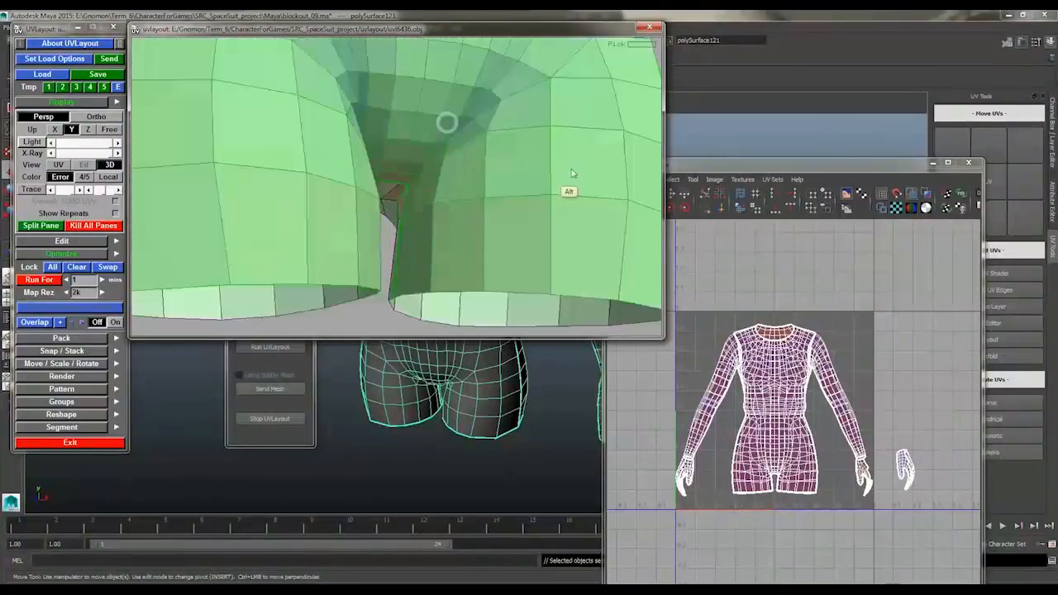
pyautogui.keyDown('alt'); pyautogui.moveTo(569, 172); pyautogui.dragTo(488, 140); pyautogui.keyUp('alt')
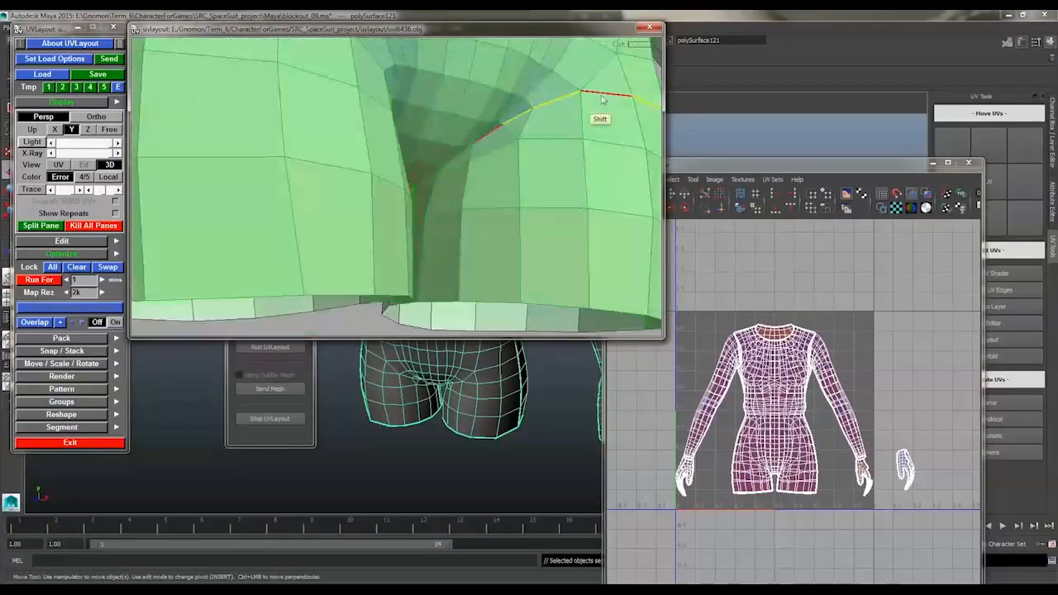
# Split the cut front thigh piece off the front torso shell and move it away
pyautogui.press('1')
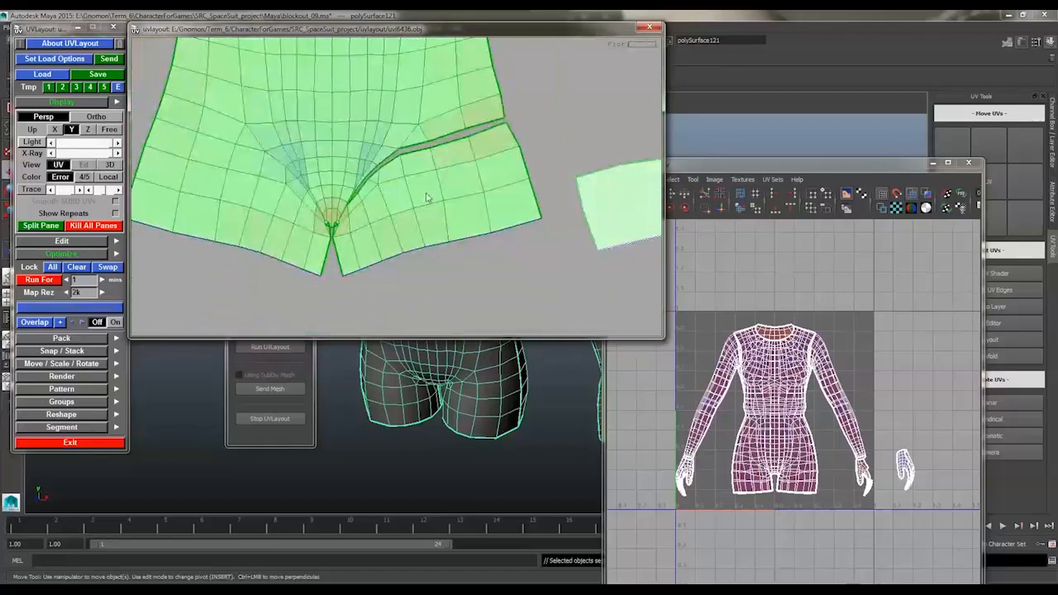
pyautogui.keyDown('alt'); pyautogui.moveTo(462, 169); pyautogui.dragTo(453, 193, button='right'); pyautogui.keyUp('alt')
pyautogui.moveTo(397, 233)
pyautogui.keyDown('alt'); pyautogui.mouseDown(button='right')
pyautogui.moveTo(448, 231)
pyautogui.moveTo(404, 223)
pyautogui.mouseUp(button='right'); pyautogui.keyUp('alt')
pyautogui.keyDown('alt'); pyautogui.moveTo(405, 224); pyautogui.dragTo(596, 285, button='middle'); pyautogui.keyUp('alt')
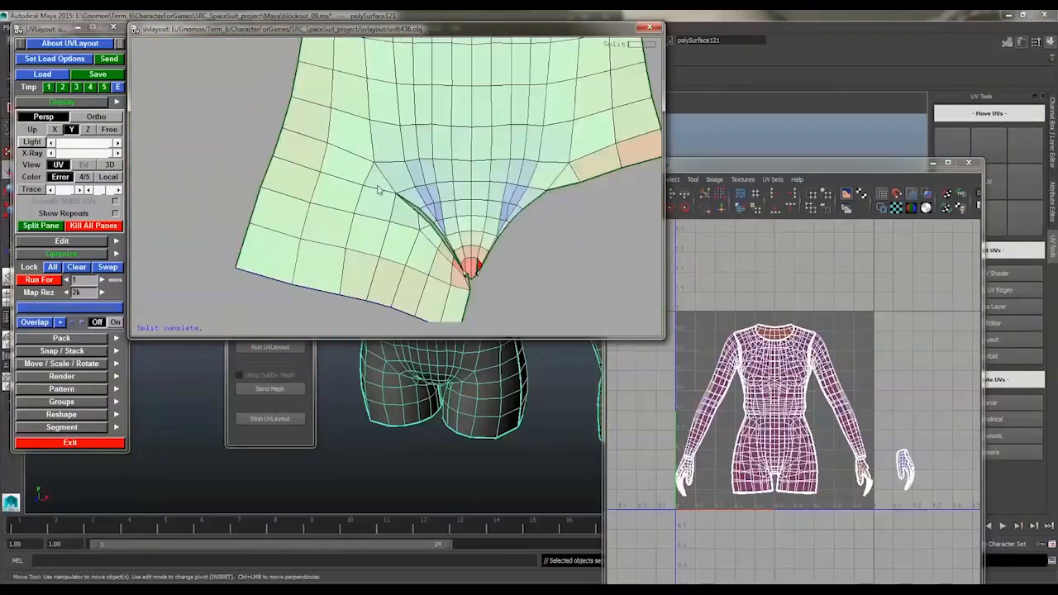
# Cut the opposite front thigh piece off the front torso shell and flatten the remaining torso
pyautogui.press('f')
pyautogui.keyDown('alt'); pyautogui.moveTo(396, 240); pyautogui.dragTo(374, 116, button='right'); pyautogui.keyUp('alt')
pyautogui.keyDown('alt'); pyautogui.moveTo(374, 116); pyautogui.dragTo(480, 128, button='middle'); pyautogui.keyUp('alt')
pyautogui.hotkey('shift', 'f')
pyautogui.keyDown('alt'); pyautogui.moveTo(480, 128); pyautogui.dragTo(488, 240, button='right'); pyautogui.keyUp('alt')
# Gather the four front and back thigh shells outside the tile and undo the last operation on them
pyautogui.press('space')
pyautogui.moveTo(393, 157); pyautogui.dragTo(443, 41, button='middle')
pyautogui.keyDown('alt'); pyautogui.moveTo(443, 41); pyautogui.dragTo(386, 154, button='middle'); pyautogui.keyUp('alt')
pyautogui.keyDown('alt'); pyautogui.moveTo(427, 318); pyautogui.dragTo(400, 147, button='middle'); pyautogui.keyUp('alt')
pyautogui.keyDown('alt'); pyautogui.moveTo(481, 176); pyautogui.dragTo(372, 190, button='right'); pyautogui.keyUp('alt')
pyautogui.keyDown('alt'); pyautogui.moveTo(372, 190); pyautogui.dragTo(450, 221, button='middle'); pyautogui.keyUp('alt')
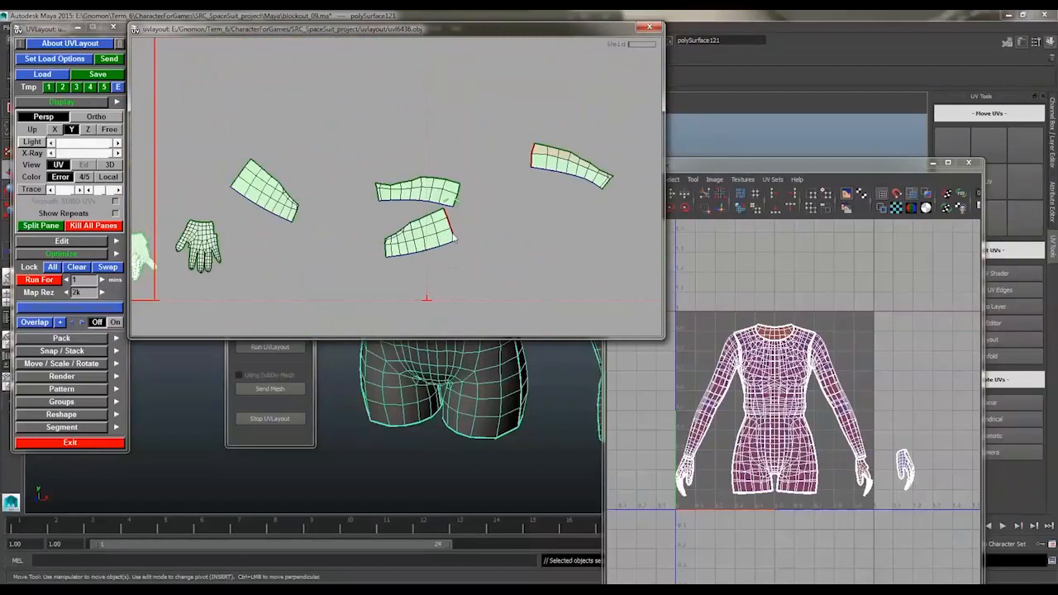
pyautogui.hotkey('ctrl', 'z')
# Bring one leg's front and back thigh shells into the edit view and weld them along a side seam
pyautogui.keyDown('alt'); pyautogui.moveTo(447, 253); pyautogui.dragTo(446, 149, button='right'); pyautogui.keyUp('alt')
pyautogui.keyDown('alt'); pyautogui.moveTo(446, 149); pyautogui.dragTo(413, 154, button='middle'); pyautogui.keyUp('alt')
pyautogui.hotkey('shift', 'w')
pyautogui.hotkey('shift', 'd')
pyautogui.click(83, 165)
pyautogui.keyDown('alt'); pyautogui.moveTo(396, 186); pyautogui.dragTo(460, 187, button='right'); pyautogui.keyUp('alt')
pyautogui.keyDown('alt'); pyautogui.moveTo(460, 187); pyautogui.dragTo(488, 188); pyautogui.keyUp('alt')
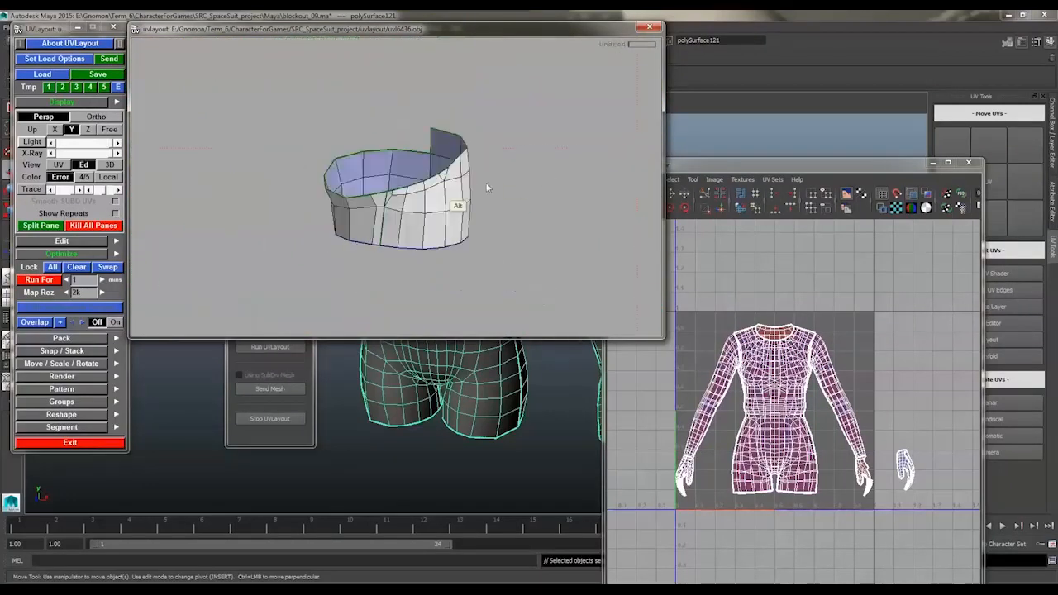
pyautogui.keyDown('alt'); pyautogui.moveTo(386, 221); pyautogui.dragTo(364, 217); pyautogui.keyUp('alt')
# Return the welded thigh piece to the UV layout and flatten both thigh shells into long strips
pyautogui.press('3')
pyautogui.keyDown('alt'); pyautogui.moveTo(458, 198); pyautogui.dragTo(398, 175, button='right'); pyautogui.keyUp('alt')
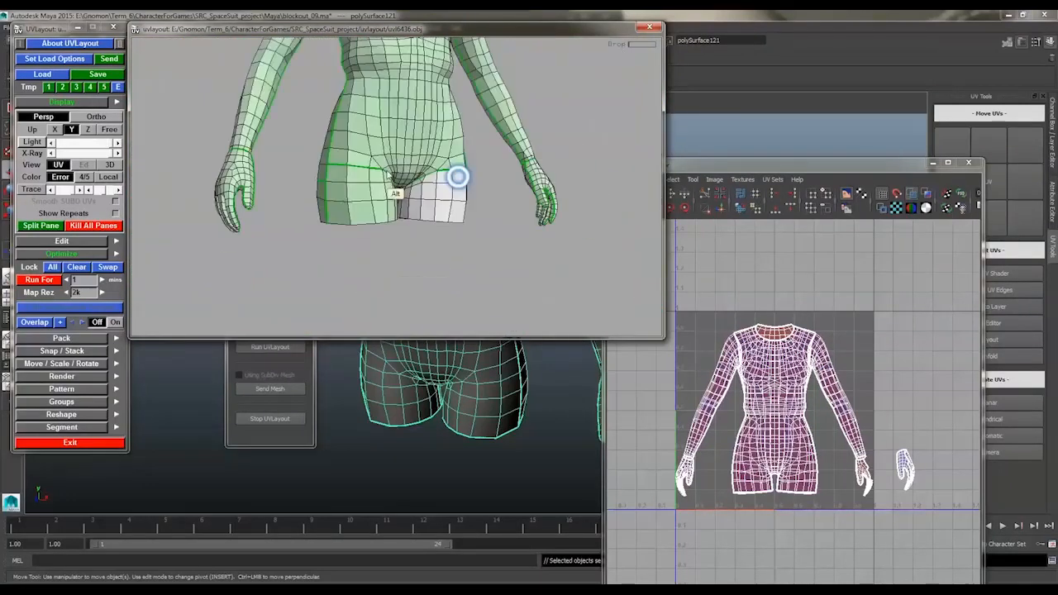
pyautogui.press('d')
pyautogui.press('1')
pyautogui.keyDown('alt'); pyautogui.moveTo(351, 147); pyautogui.dragTo(433, 220, button='middle'); pyautogui.keyUp('alt')
pyautogui.hotkey('shift', 'f')
pyautogui.keyDown('alt'); pyautogui.moveTo(529, 108); pyautogui.dragTo(404, 118, button='right'); pyautogui.keyUp('alt')
pyautogui.moveTo(432, 191); pyautogui.dragTo(567, 104, button='middle')
pyautogui.keyDown('alt'); pyautogui.moveTo(319, 186); pyautogui.dragTo(452, 172, button='middle'); pyautogui.keyUp('alt')
pyautogui.keyDown('alt'); pyautogui.moveTo(452, 172); pyautogui.dragTo(486, 195, button='right'); pyautogui.keyUp('alt')
pyautogui.hotkey('shift', 'f')
pyautogui.moveTo(435, 178); pyautogui.dragTo(655, 122, button='middle')
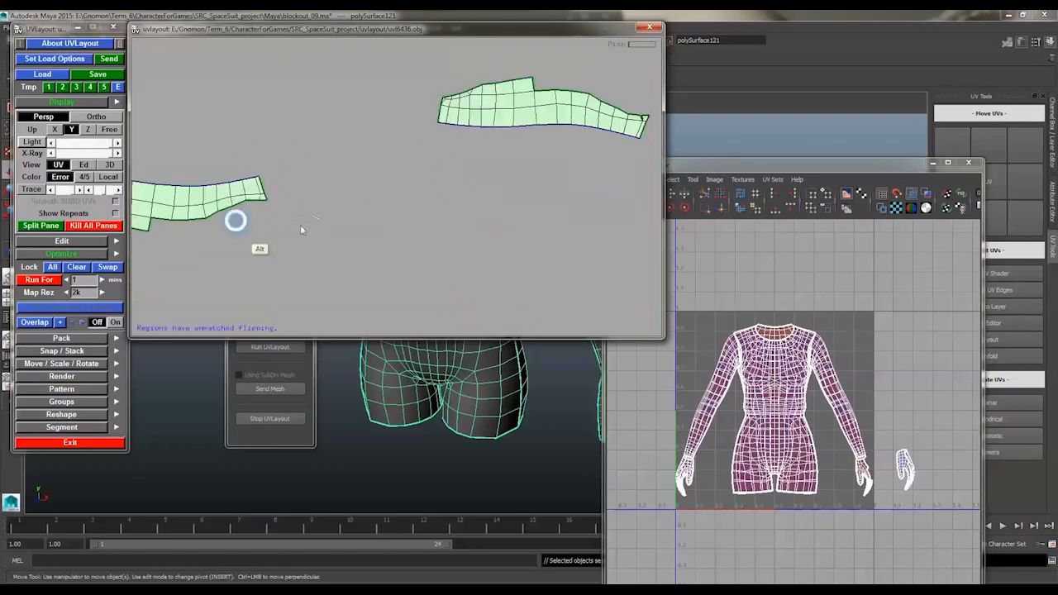
# Try to weld the narrow end edges of the thigh strips
pyautogui.keyDown('alt'); pyautogui.moveTo(302, 230); pyautogui.dragTo(335, 187, button='right'); pyautogui.keyUp('alt')
pyautogui.press('m')
pyautogui.press('m')
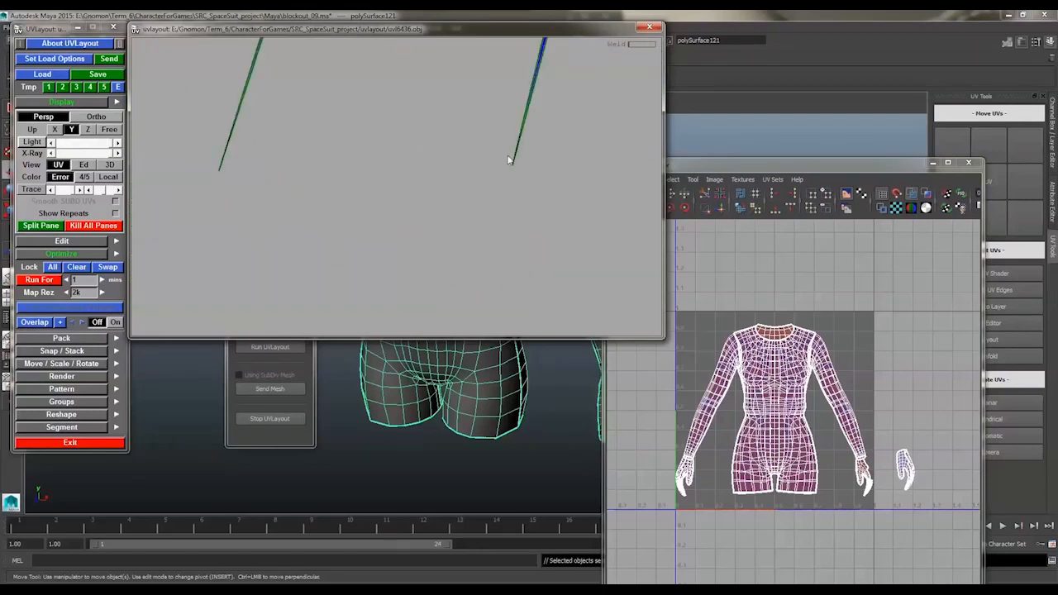
pyautogui.keyDown('alt'); pyautogui.moveTo(346, 116); pyautogui.dragTo(594, 85, button='right'); pyautogui.keyUp('alt')
pyautogui.press('Home')
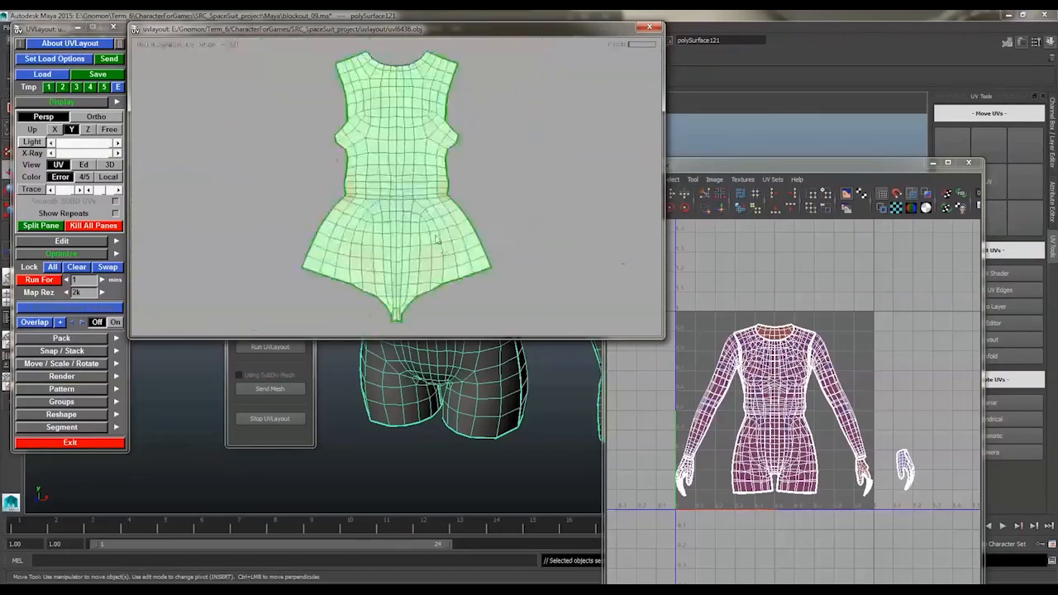
# Flatten the hand shell lying at the tile border so its overlapping fingers spread apart
pyautogui.keyDown('alt'); pyautogui.moveTo(437, 243); pyautogui.dragTo(351, 227, button='right'); pyautogui.keyUp('alt')
pyautogui.keyDown('alt'); pyautogui.moveTo(360, 281); pyautogui.dragTo(560, 148, button='middle'); pyautogui.keyUp('alt')
pyautogui.keyDown('alt'); pyautogui.moveTo(413, 190); pyautogui.dragTo(545, 165, button='right'); pyautogui.keyUp('alt')
pyautogui.keyDown('alt'); pyautogui.moveTo(364, 173); pyautogui.dragTo(322, 169, button='right'); pyautogui.keyUp('alt')
pyautogui.press('f')
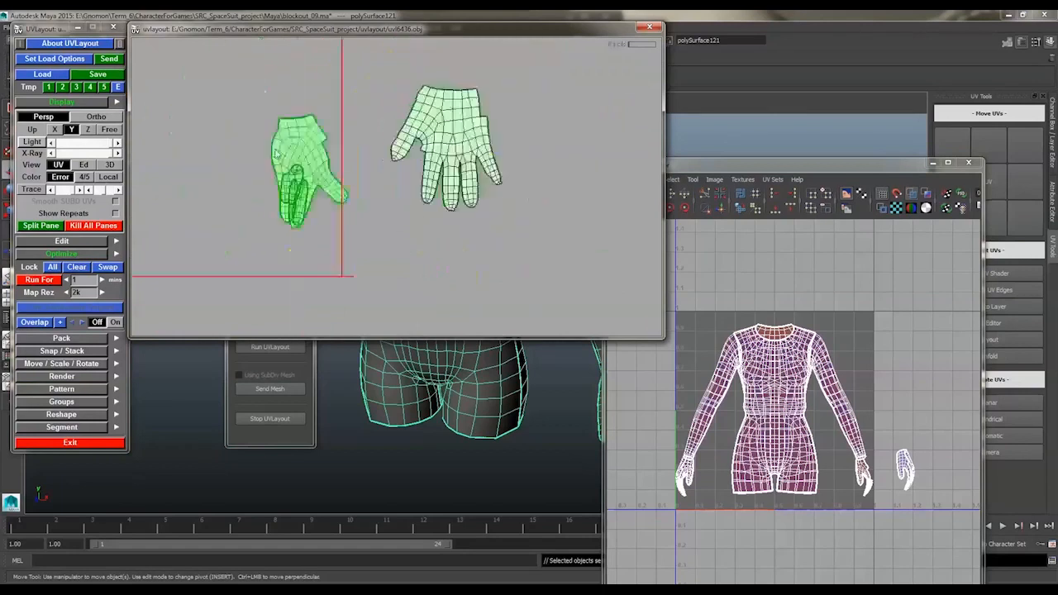
pyautogui.press('Home')
pyautogui.keyDown('alt'); pyautogui.moveTo(289, 211); pyautogui.dragTo(392, 180, button='right'); pyautogui.keyUp('alt')
pyautogui.press('f')
pyautogui.press('Home')
# Adjust the distorted points between the fingers of that hand shell and flatten it again
pyautogui.keyDown('alt'); pyautogui.moveTo(392, 180); pyautogui.dragTo(395, 189, button='middle'); pyautogui.keyUp('alt')
pyautogui.keyDown('ctrl'); pyautogui.moveTo(396, 192); pyautogui.dragTo(404, 210, button='middle'); pyautogui.keyUp('ctrl')
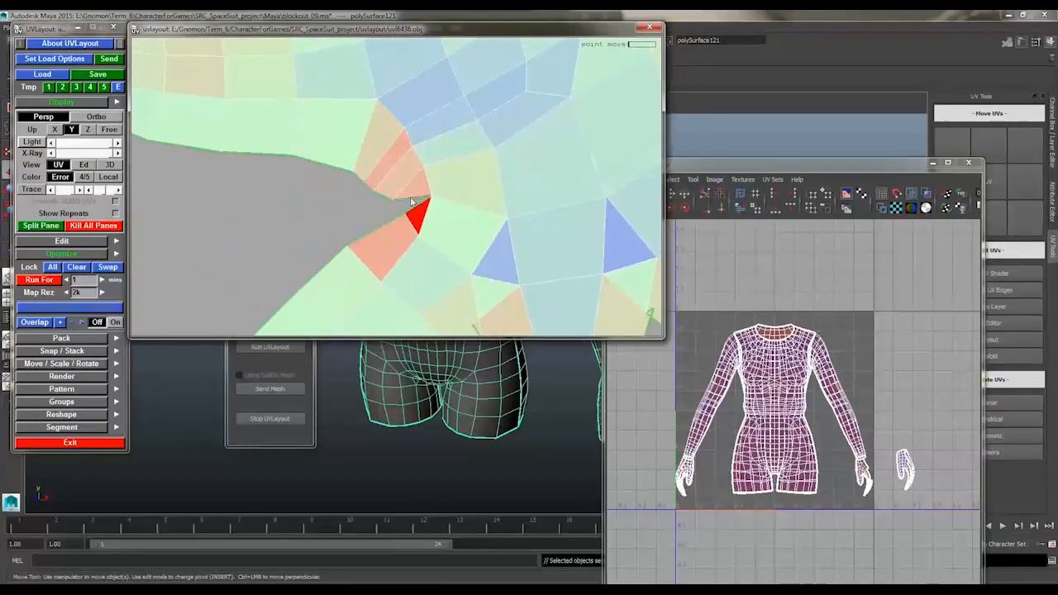
pyautogui.keyDown('alt'); pyautogui.moveTo(411, 201); pyautogui.dragTo(369, 163, button='right'); pyautogui.keyUp('alt')
pyautogui.press('f')
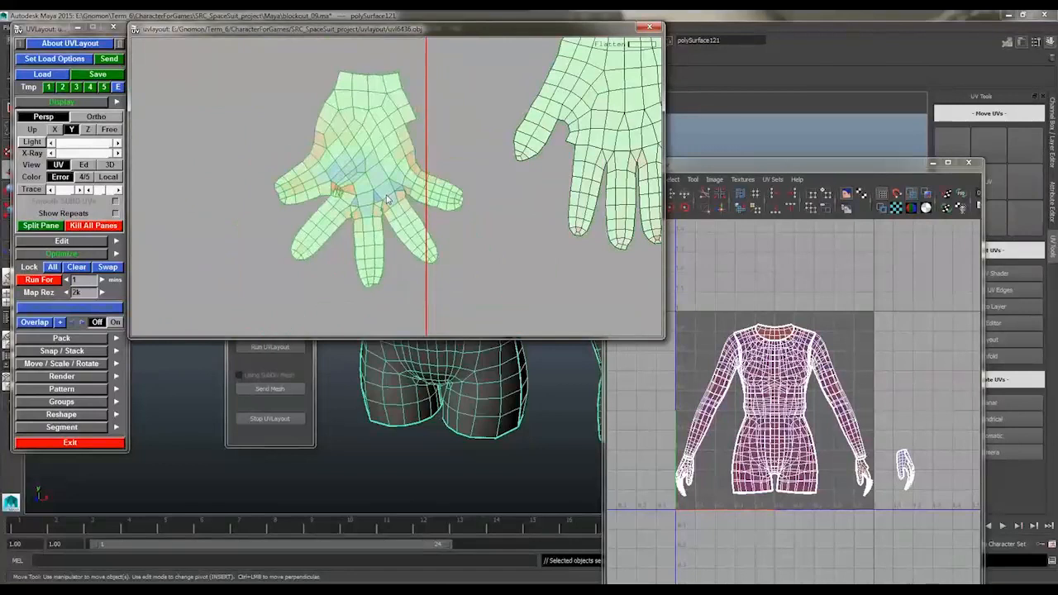
pyautogui.moveTo(304, 191)
pyautogui.keyDown('alt'); pyautogui.mouseDown(button='right')
pyautogui.moveTo(358, 131)
pyautogui.moveTo(401, 240)
pyautogui.moveTo(370, 176)
pyautogui.moveTo(388, 173)
pyautogui.moveTo(410, 207)
pyautogui.mouseUp(button='right'); pyautogui.keyUp('alt')
pyautogui.press('f')
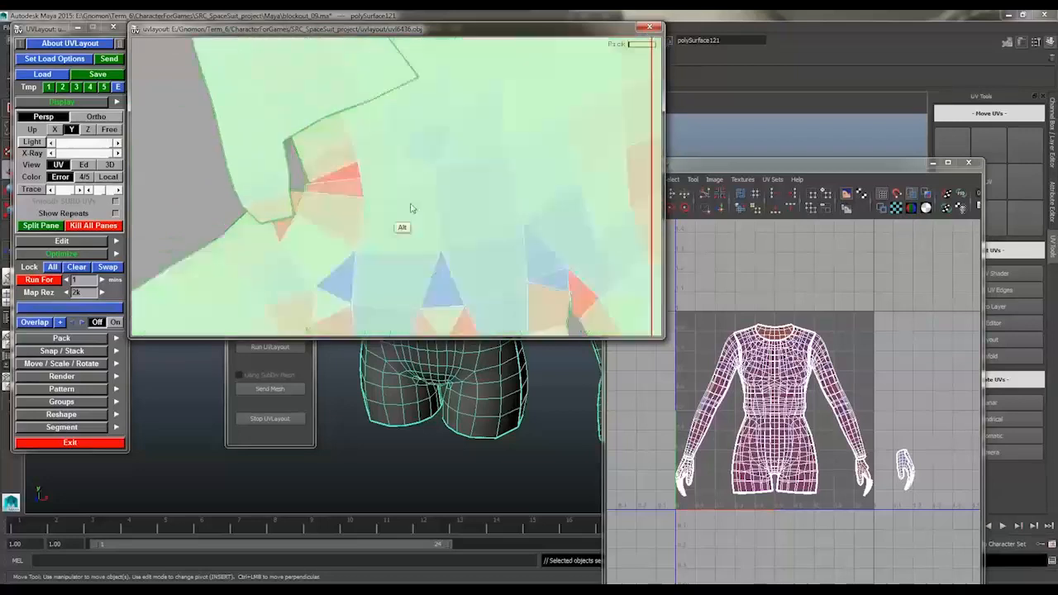
# Detach the thumb section from the first hand's distorted shell and move it to the side
pyautogui.keyDown('alt'); pyautogui.moveTo(410, 207); pyautogui.dragTo(475, 210, button='middle'); pyautogui.keyUp('alt')
pyautogui.press('f')
pyautogui.moveTo(459, 242)
pyautogui.mouseDown(button='right')
pyautogui.moveTo(460, 164)
pyautogui.moveTo(355, 157)
pyautogui.mouseUp(button='right')
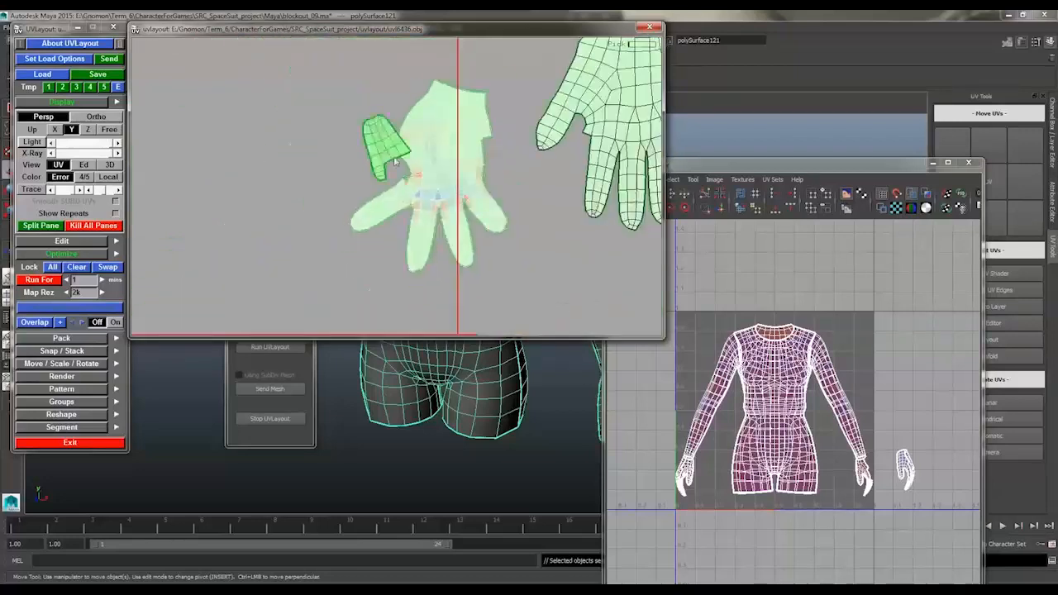
pyautogui.moveTo(316, 182); pyautogui.dragTo(166, 234, button='middle')
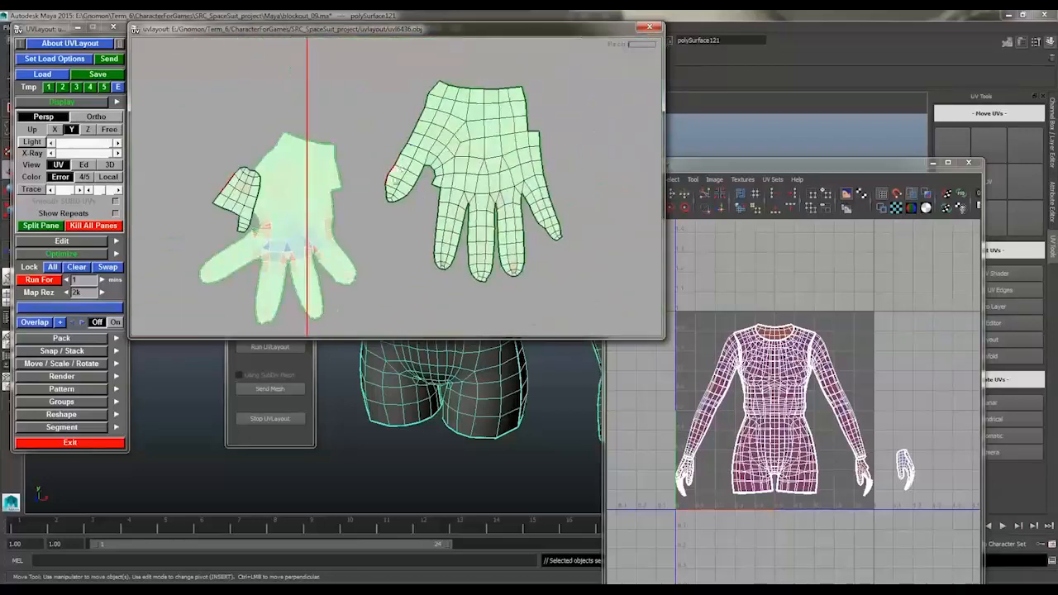
# Weld the detached thumb section to the thumb edge of the neighbouring hand shell and flatten the result
pyautogui.press('m')
pyautogui.press('f')
pyautogui.keyDown('alt'); pyautogui.moveTo(394, 176); pyautogui.dragTo(363, 170, button='right'); pyautogui.keyUp('alt')
pyautogui.moveTo(388, 169); pyautogui.dragTo(478, 172, button='middle')
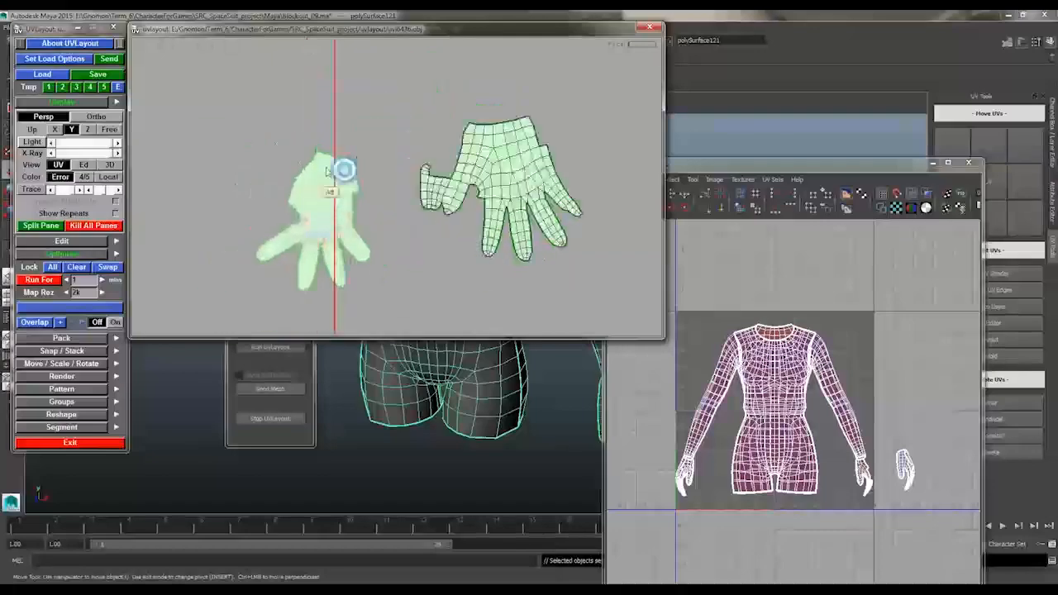
# Place the second hand's two shells beside each other and spread out the overlapping fingers
pyautogui.keyDown('alt'); pyautogui.moveTo(343, 170); pyautogui.dragTo(425, 189, button='right'); pyautogui.keyUp('alt')
pyautogui.moveTo(424, 189); pyautogui.dragTo(478, 218, button='middle')
pyautogui.moveTo(478, 218); pyautogui.dragTo(525, 229, button='right')
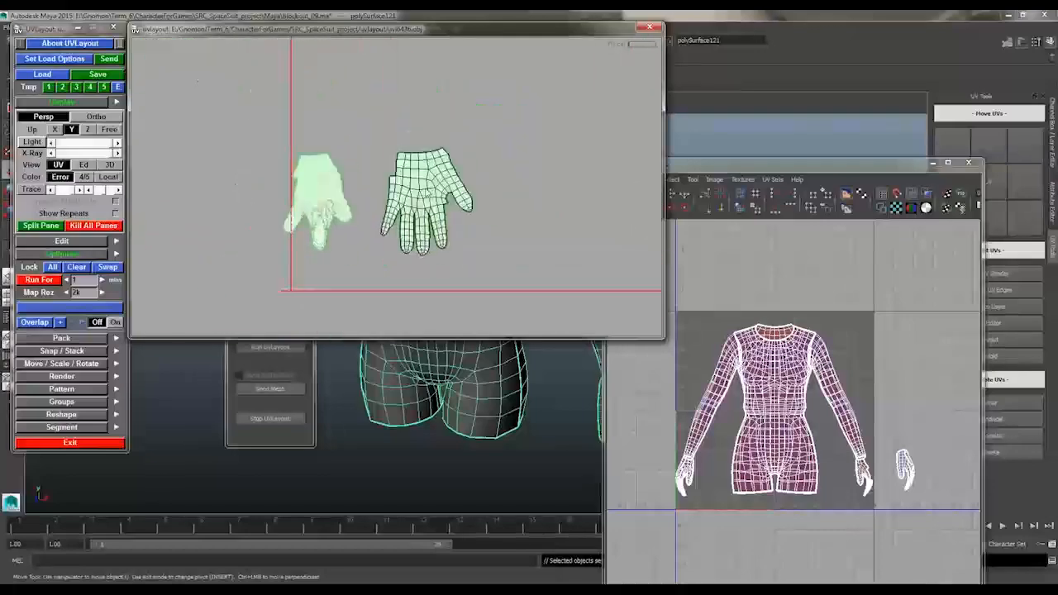
pyautogui.moveTo(458, 229); pyautogui.dragTo(520, 236, button='right')
# Flatten the second hand's distorted shell, cut off its thumb section and move that section clear
pyautogui.press('f')
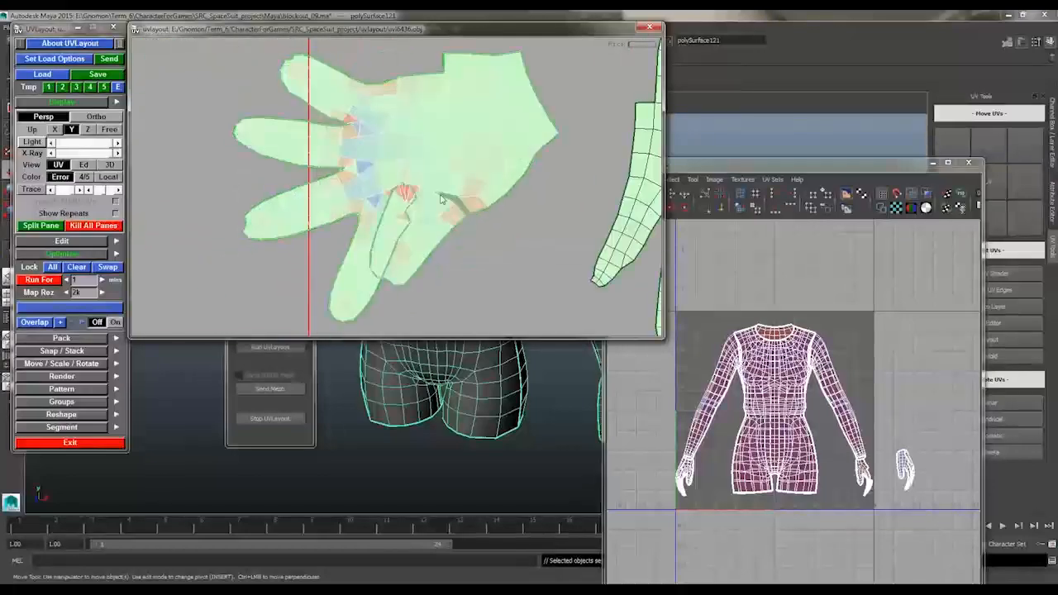
pyautogui.moveTo(324, 206); pyautogui.dragTo(412, 181, button='right')
pyautogui.moveTo(450, 232); pyautogui.dragTo(318, 195, button='right')
pyautogui.moveTo(356, 192); pyautogui.dragTo(336, 233, button='middle')
pyautogui.moveTo(363, 137); pyautogui.dragTo(435, 170)
pyautogui.moveTo(433, 171); pyautogui.dragTo(561, 168, button='right')
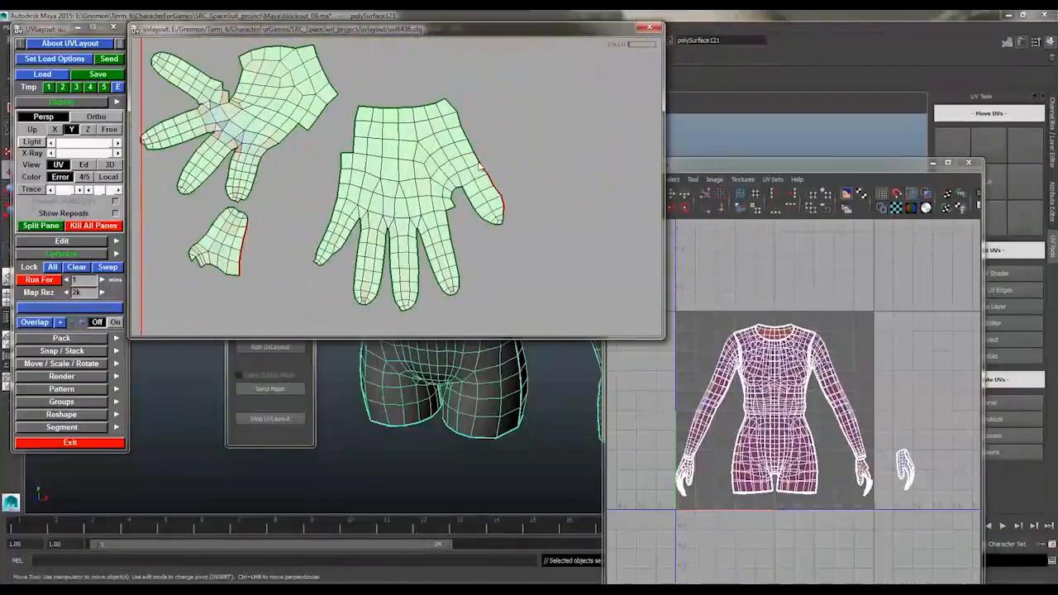
# Weld the second thumb section to the neighbouring hand shell's thumb edge and flatten the shell
pyautogui.press('f')
pyautogui.moveTo(496, 182); pyautogui.dragTo(327, 183, button='right')
pyautogui.moveTo(380, 182); pyautogui.dragTo(195, 212, button='middle')
# Move the first hand's two shells next to each other, with their little-finger sides facing
pyautogui.moveTo(470, 212); pyautogui.dragTo(412, 226, button='middle')
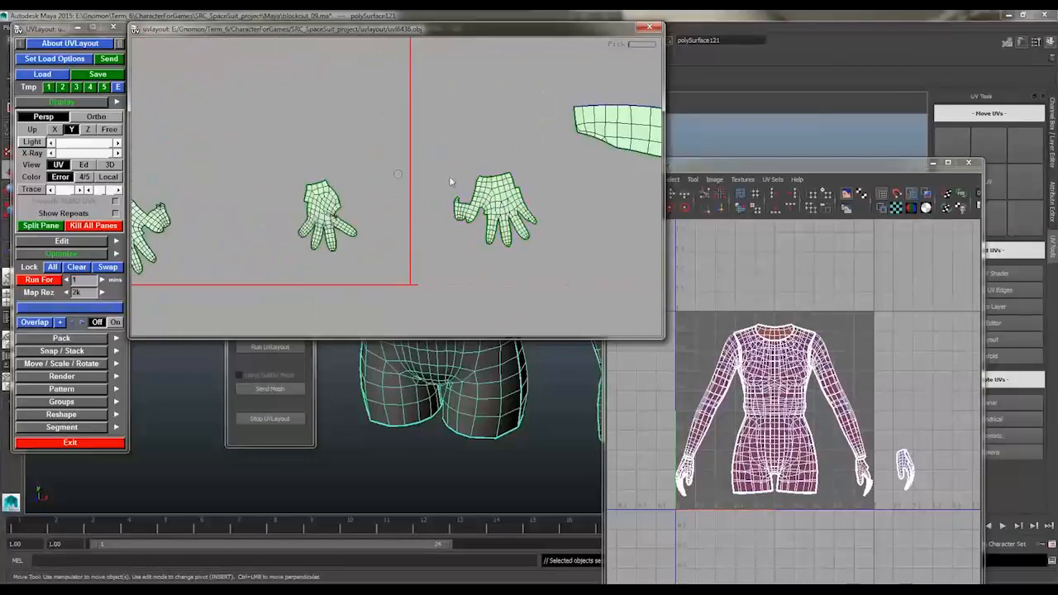
pyautogui.moveTo(494, 203); pyautogui.dragTo(271, 206, button='middle')
pyautogui.moveTo(347, 207); pyautogui.dragTo(433, 209, button='right')
pyautogui.moveTo(157, 258); pyautogui.dragTo(352, 232, button='middle')
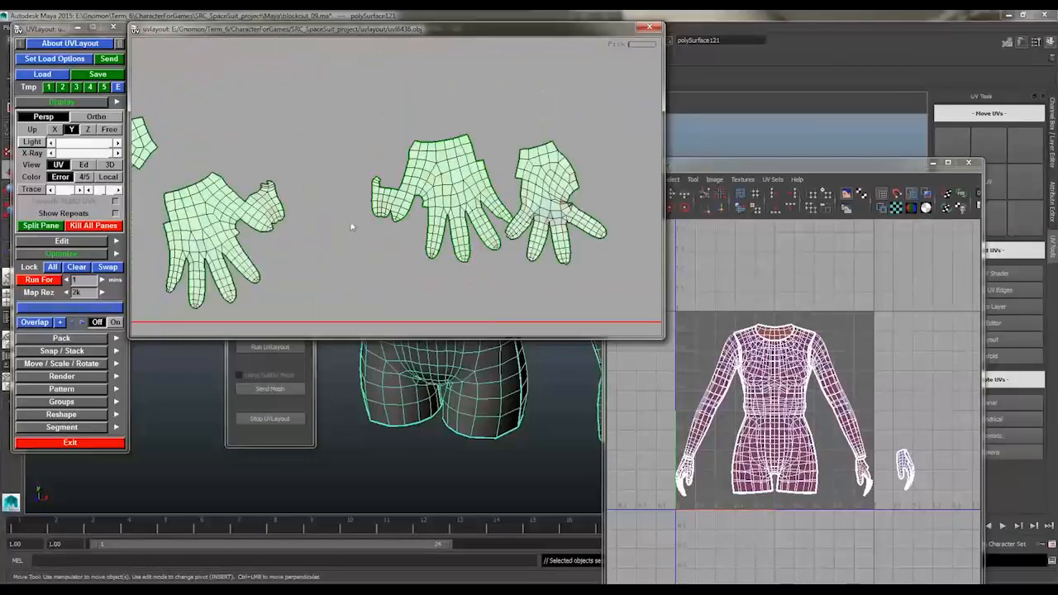
pyautogui.moveTo(421, 265); pyautogui.dragTo(489, 247, button='right')
# Weld the two halves of the first hand along the side between the wrist and little finger
pyautogui.moveTo(496, 216); pyautogui.dragTo(319, 203, button='middle')
pyautogui.moveTo(372, 202); pyautogui.dragTo(438, 198, button='right')
pyautogui.moveTo(438, 198); pyautogui.dragTo(328, 139, button='middle')
pyautogui.moveTo(474, 147); pyautogui.dragTo(388, 144, button='right')
pyautogui.press('Return')
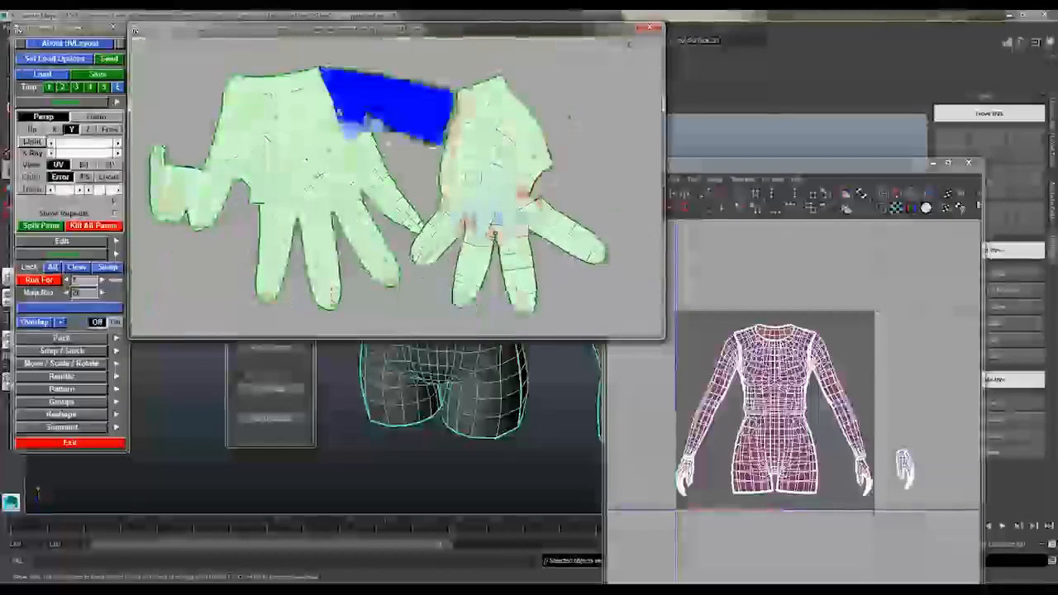
# Flatten the first hand's shells along their little-finger side
pyautogui.press('f')
pyautogui.moveTo(388, 144); pyautogui.dragTo(483, 165, button='middle')
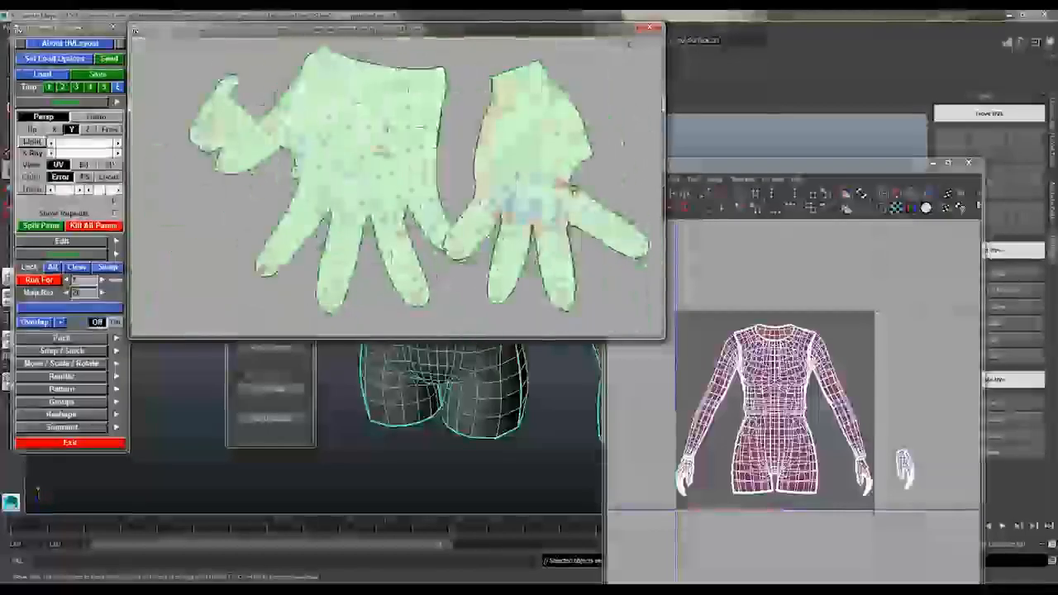
pyautogui.moveTo(462, 165); pyautogui.dragTo(372, 165, button='right')
pyautogui.moveTo(372, 165); pyautogui.dragTo(529, 124, button='middle')
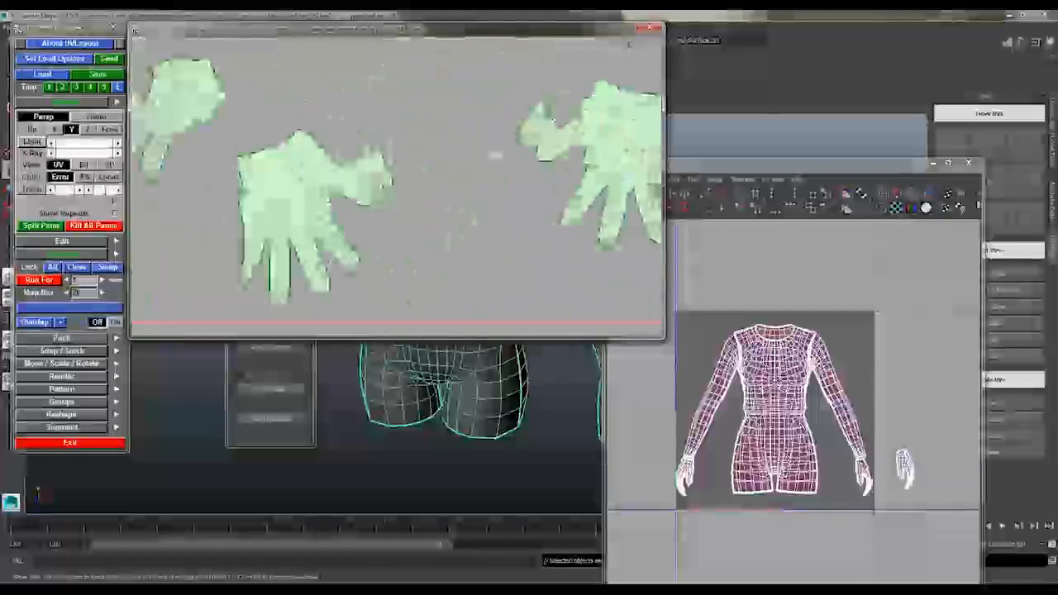
pyautogui.moveTo(355, 181); pyautogui.dragTo(512, 202, button='middle')
pyautogui.moveTo(512, 203); pyautogui.dragTo(552, 207, button='right')
pyautogui.moveTo(552, 206); pyautogui.dragTo(418, 174, button='middle')
pyautogui.moveTo(418, 175)
pyautogui.mouseDown(button='right')
pyautogui.moveTo(495, 176)
pyautogui.moveTo(417, 178)
pyautogui.mouseUp(button='right')
pyautogui.moveTo(417, 177); pyautogui.dragTo(570, 206, button='middle')
# Mark the first hand's shells in turn and flatten its two halves as separate pieces
pyautogui.press('g')
pyautogui.moveTo(331, 157); pyautogui.dragTo(430, 248, button='middle')
pyautogui.moveTo(429, 248)
pyautogui.mouseDown(button='right')
pyautogui.moveTo(500, 248)
pyautogui.moveTo(434, 254)
pyautogui.mouseUp(button='right')
pyautogui.press('g')
pyautogui.press('Return')
pyautogui.moveTo(434, 255); pyautogui.dragTo(397, 206, button='middle')
pyautogui.press('f')
pyautogui.moveTo(397, 207); pyautogui.dragTo(463, 206, button='right')
pyautogui.moveTo(462, 206); pyautogui.dragTo(248, 151, button='middle')
pyautogui.press('g')
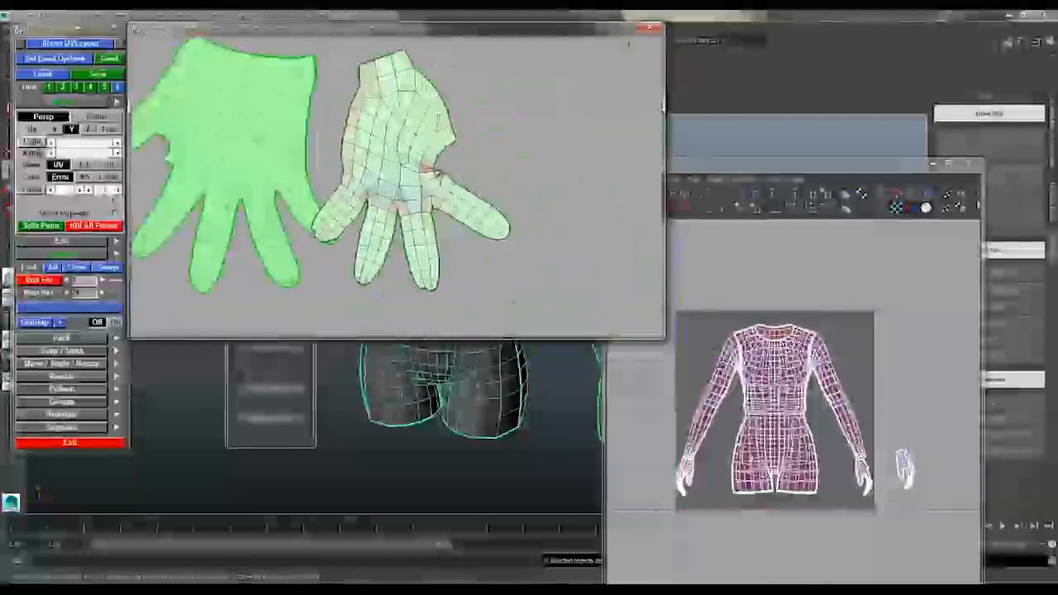
pyautogui.press('Return')
pyautogui.moveTo(314, 223); pyautogui.dragTo(369, 230, button='right')
pyautogui.press('f')
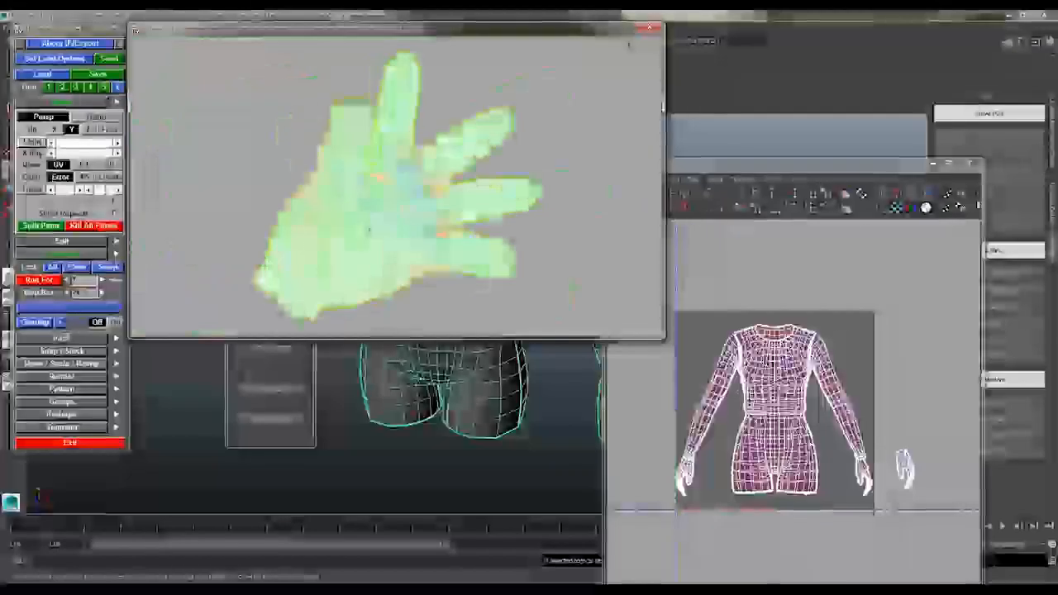
# Untangle the overlapping UVs at the base of the thumb gap on the flattened hand shell
pyautogui.moveTo(371, 227); pyautogui.dragTo(498, 190, button='middle')
pyautogui.moveTo(498, 189); pyautogui.dragTo(595, 268, button='right')
pyautogui.moveTo(594, 268); pyautogui.dragTo(501, 263, button='middle')
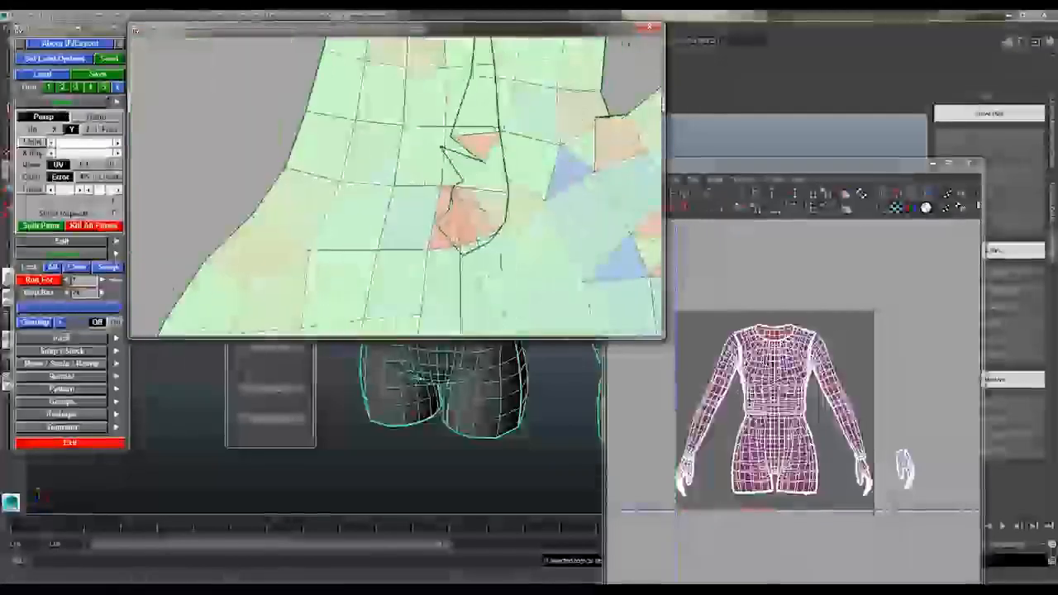
pyautogui.moveTo(501, 262)
pyautogui.mouseDown(button='right')
pyautogui.moveTo(404, 248)
pyautogui.moveTo(496, 264)
pyautogui.mouseUp(button='right')
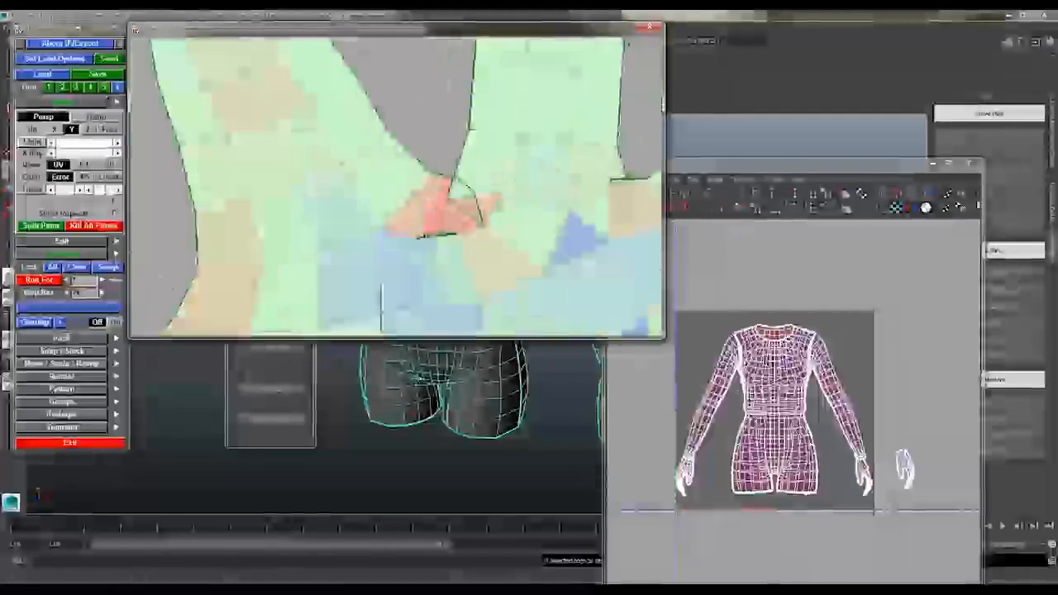
pyautogui.moveTo(496, 265); pyautogui.dragTo(467, 256, button='middle')
pyautogui.moveTo(466, 257); pyautogui.dragTo(405, 223, button='right')
pyautogui.moveTo(405, 223); pyautogui.dragTo(421, 272, button='middle')
pyautogui.moveTo(421, 272); pyautogui.dragTo(411, 235, button='right')
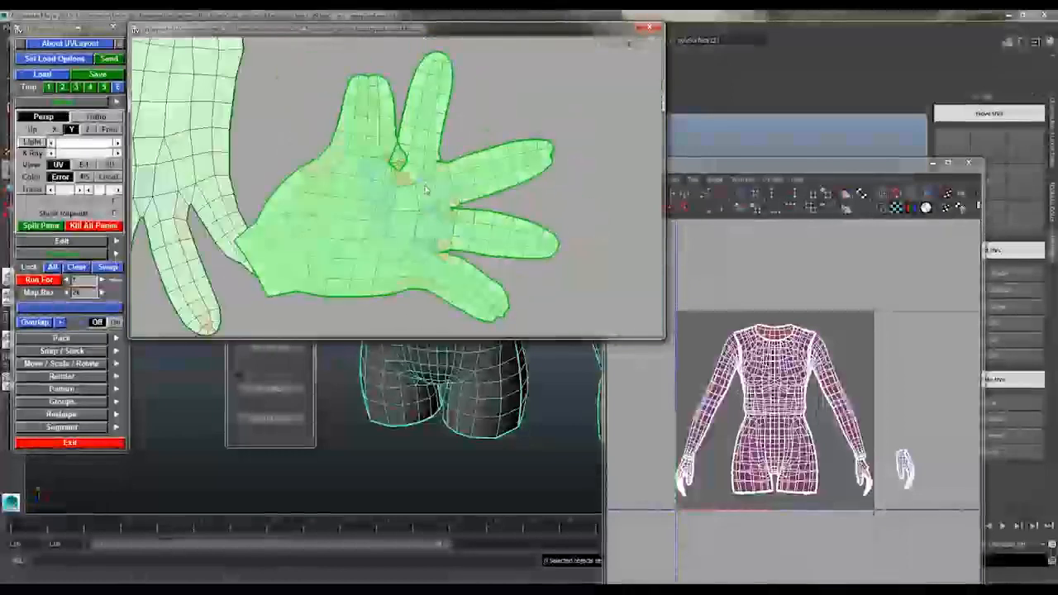
# Mark the two sleeve shells, move them toward the UV tile and pack all shells
pyautogui.moveTo(471, 166); pyautogui.dragTo(356, 145, button='right')
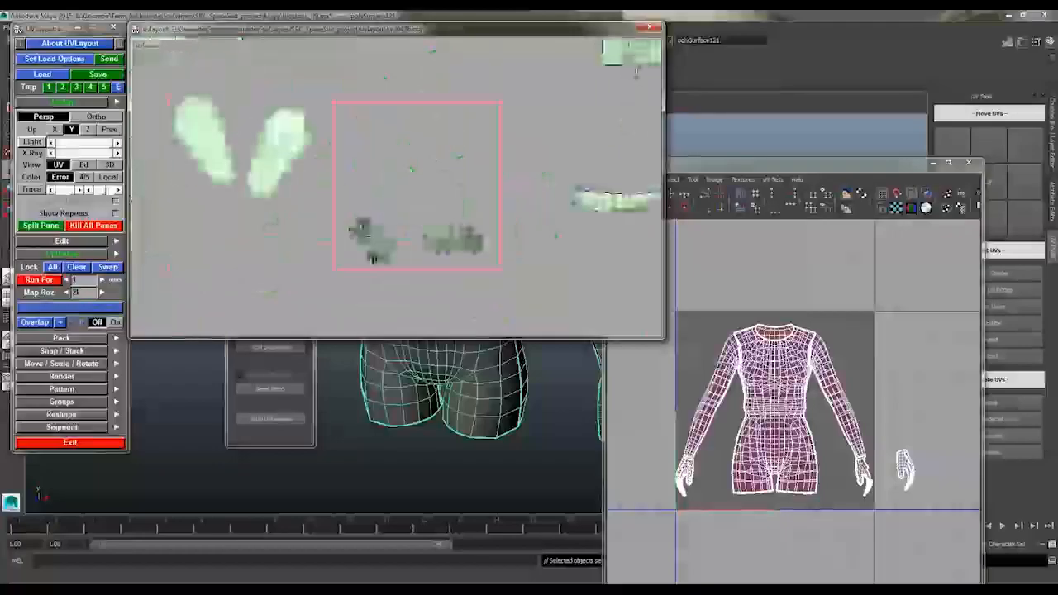
pyautogui.moveTo(355, 144); pyautogui.dragTo(315, 169, button='middle')
pyautogui.press('g')
pyautogui.press('g')
pyautogui.moveTo(215, 177); pyautogui.dragTo(159, 221, button='middle')
pyautogui.moveTo(334, 220); pyautogui.dragTo(297, 213, button='right')
pyautogui.click(61, 338)
pyautogui.click(101, 412)
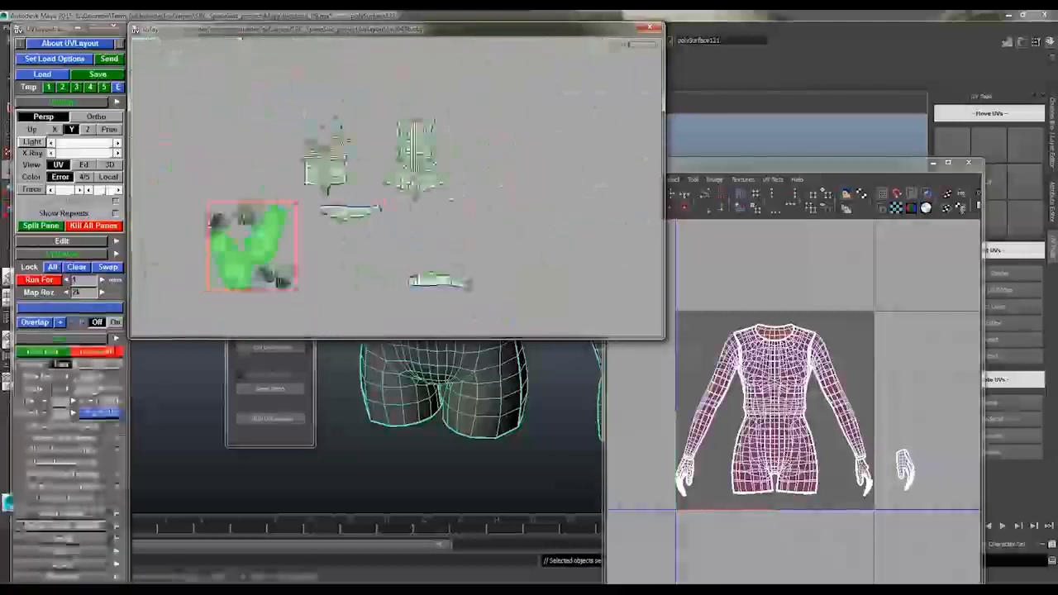
# Move the torso and remaining body shells closer to the UV tile
pyautogui.moveTo(372, 236); pyautogui.dragTo(458, 222, button='right')
pyautogui.moveTo(324, 221); pyautogui.dragTo(378, 137, button='middle')
pyautogui.moveTo(495, 89); pyautogui.dragTo(539, 77, button='middle')
pyautogui.moveTo(493, 316); pyautogui.dragTo(284, 213, button='middle')
pyautogui.moveTo(578, 54); pyautogui.dragTo(567, 179, button='middle')
pyautogui.moveTo(570, 176)
pyautogui.mouseDown(button='middle')
pyautogui.moveTo(459, 165)
pyautogui.moveTo(583, 191)
pyautogui.mouseUp(button='middle')
pyautogui.moveTo(311, 156); pyautogui.dragTo(451, 159, button='middle')
pyautogui.moveTo(494, 273); pyautogui.dragTo(460, 281, button='right')
pyautogui.moveTo(461, 280); pyautogui.dragTo(452, 257, button='middle')
# Mark and reposition the remaining shells around the tile, clear the marks and pack all shells together
pyautogui.press('g')
pyautogui.press('g')
pyautogui.moveTo(369, 247); pyautogui.dragTo(463, 246, button='middle')
pyautogui.hotkey('shift', 'g')
pyautogui.moveTo(382, 273); pyautogui.dragTo(495, 205, button='middle')
pyautogui.moveTo(456, 256); pyautogui.dragTo(422, 263, button='right')
pyautogui.press('g')
pyautogui.press('g')
pyautogui.press('g')
pyautogui.press('g')
pyautogui.moveTo(562, 107); pyautogui.dragTo(350, 196, button='middle')
pyautogui.hotkey('shift', 'g')
pyautogui.click(100, 412)
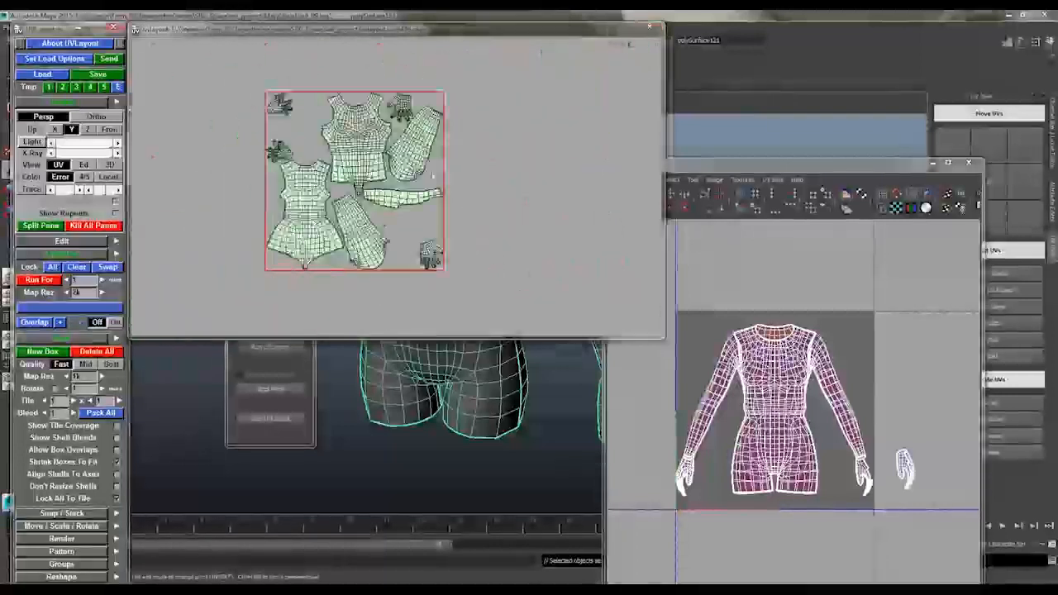
# Rearrange the packed hand, torso and sleeve shells in upright positions inside the tile and repack them
pyautogui.moveTo(364, 223); pyautogui.dragTo(421, 217, button='right')
pyautogui.moveTo(451, 94); pyautogui.dragTo(458, 307, button='middle')
pyautogui.moveTo(458, 289); pyautogui.dragTo(525, 308, button='middle')
pyautogui.moveTo(388, 148); pyautogui.dragTo(322, 105, button='middle')
pyautogui.press('g')
pyautogui.moveTo(322, 104); pyautogui.dragTo(315, 107, button='middle')
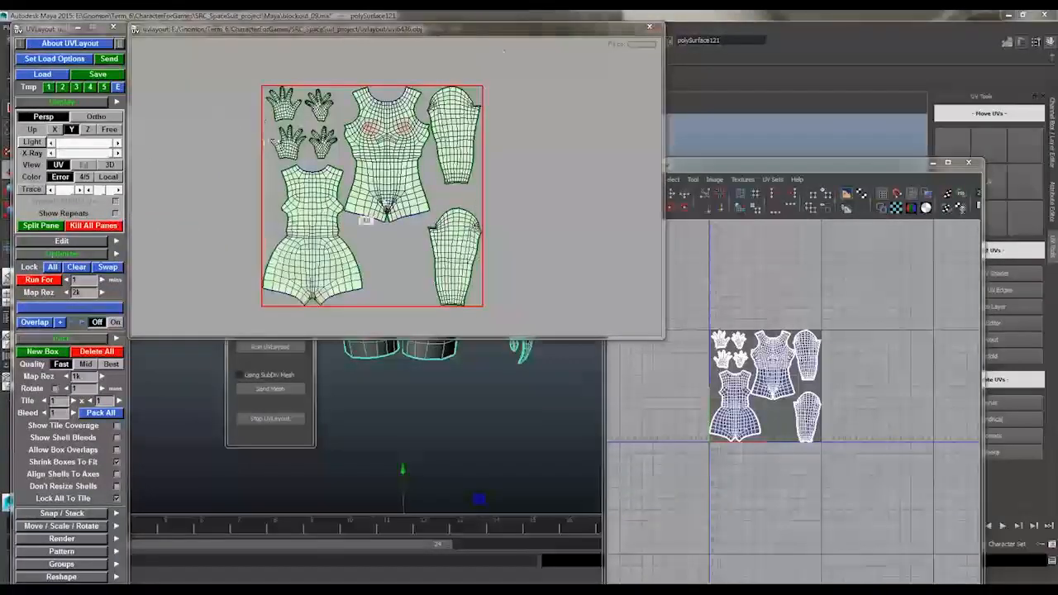
pyautogui.moveTo(366, 218); pyautogui.dragTo(382, 217, button='right')
pyautogui.click(100, 412)
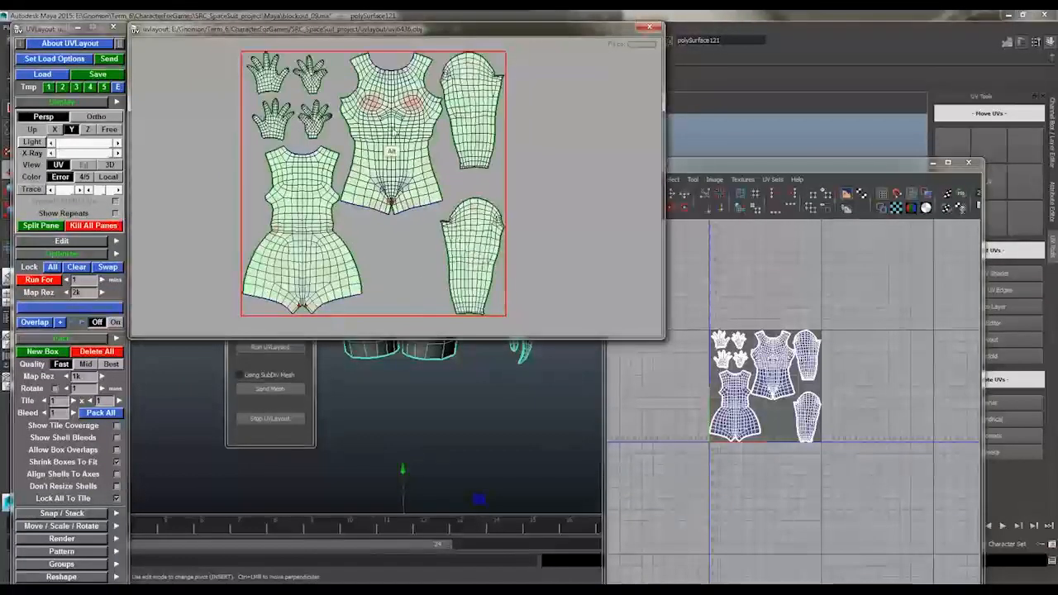
# Switch to Maya, select the low-res body and examine its packed layout in the UV Texture Editor
pyautogui.press('3')
pyautogui.keyDown('alt'); pyautogui.moveTo(445, 176); pyautogui.dragTo(597, 146); pyautogui.keyUp('alt')
pyautogui.keyDown('alt'); pyautogui.moveTo(597, 146); pyautogui.dragTo(529, 149, button='right'); pyautogui.keyUp('alt')
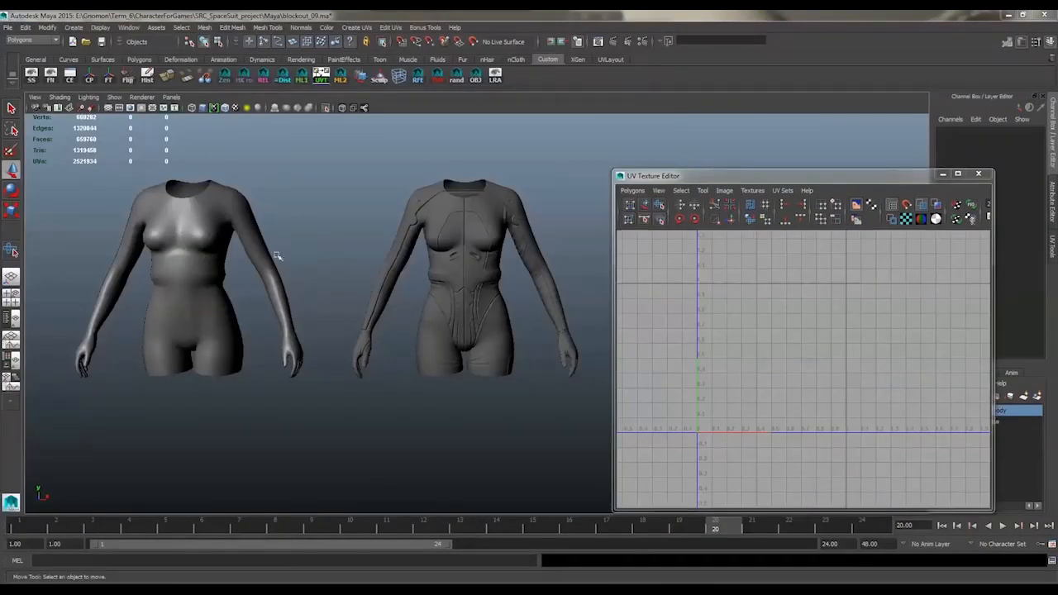
pyautogui.click(201, 240)
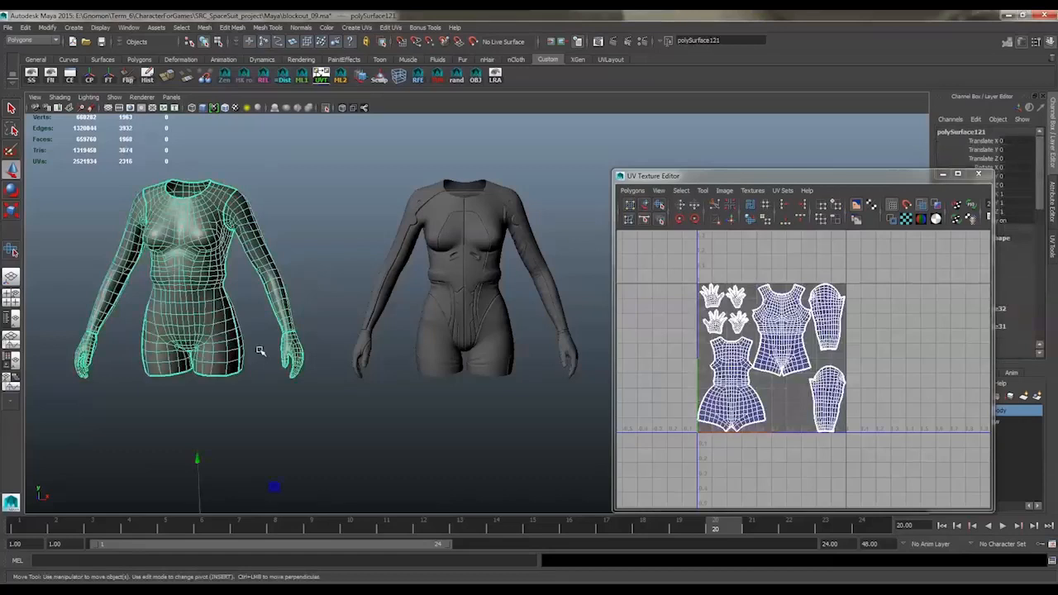
pyautogui.scroll(5, 950, 310)
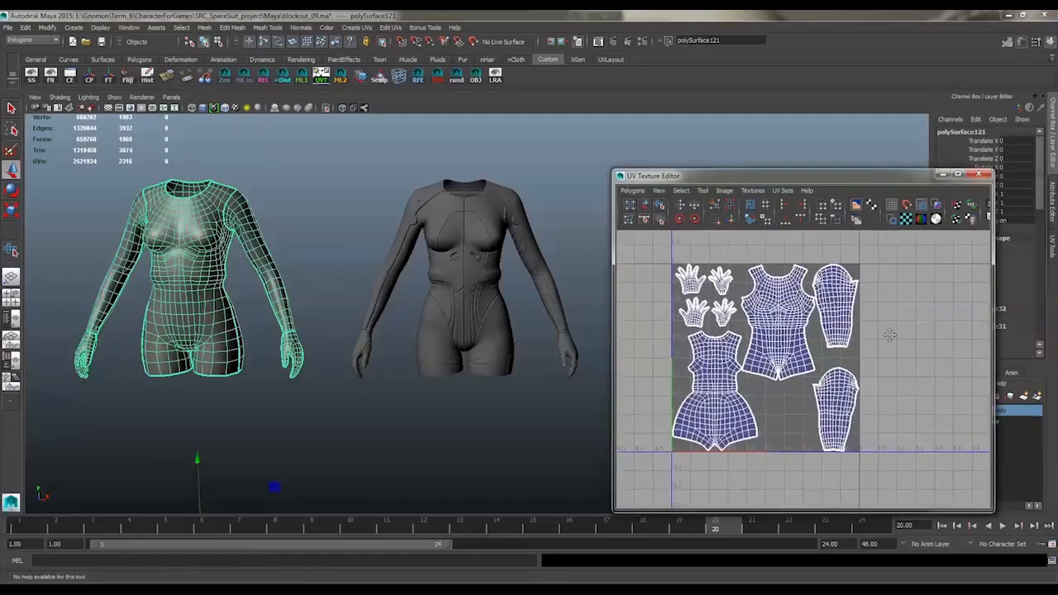
pyautogui.scroll(5, 876, 318)
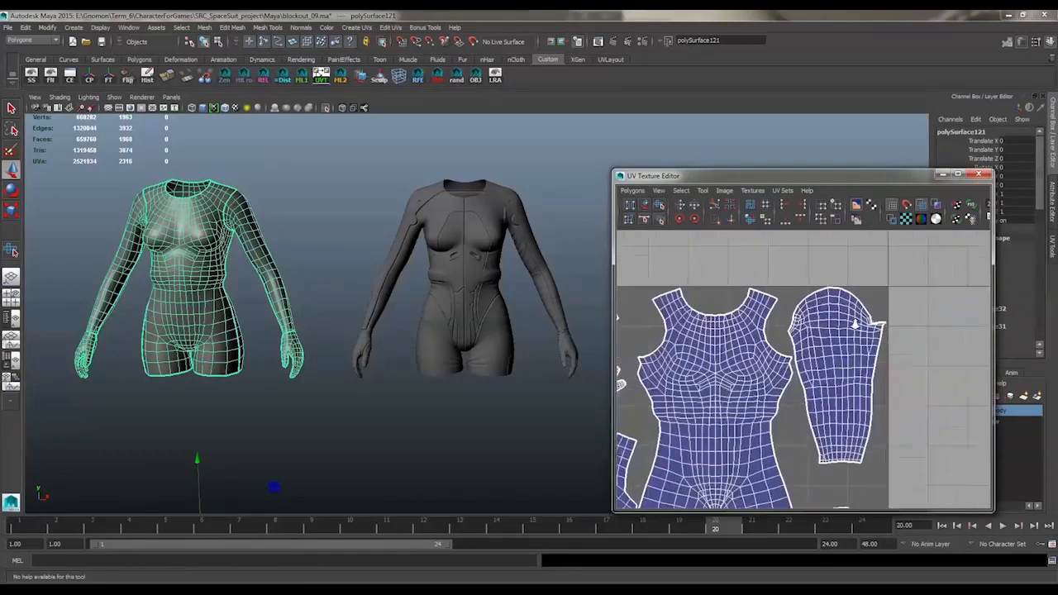
pyautogui.scroll(-2, 890, 386)
# Select the whole upper sleeve shell and move it slightly down from the UV tile's top edge
pyautogui.keyDown('alt'); pyautogui.moveTo(889, 386); pyautogui.dragTo(837, 361, button='right'); pyautogui.keyUp('alt')
pyautogui.keyDown('alt'); pyautogui.moveTo(837, 361); pyautogui.dragTo(873, 290, button='middle'); pyautogui.keyUp('alt')
pyautogui.moveTo(872, 290); pyautogui.dragTo(866, 268, button='right')
pyautogui.click(864, 290)
pyautogui.moveTo(857, 284); pyautogui.dragTo(858, 288)
pyautogui.keyDown('alt'); pyautogui.moveTo(882, 298); pyautogui.dragTo(982, 300, button='right'); pyautogui.keyUp('alt')
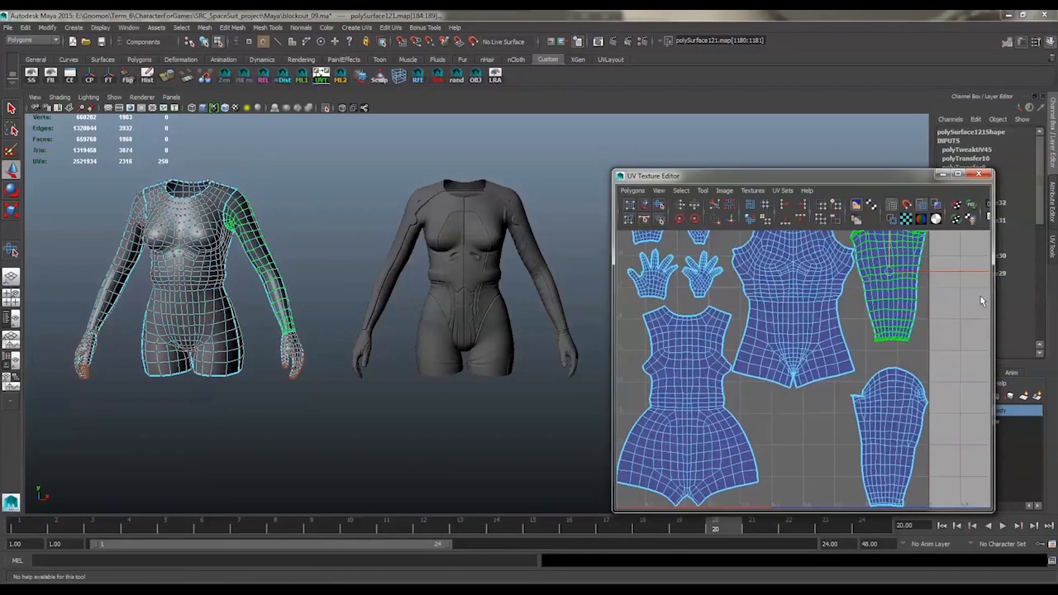
# Select the whole front torso shell and shift it slightly down and away from the sleeves
pyautogui.keyDown('alt'); pyautogui.moveTo(904, 259); pyautogui.dragTo(851, 305, button='middle'); pyautogui.keyUp('alt')
pyautogui.keyDown('alt'); pyautogui.moveTo(851, 305); pyautogui.dragTo(864, 313, button='right'); pyautogui.keyUp('alt')
pyautogui.keyDown('alt'); pyautogui.moveTo(863, 313); pyautogui.dragTo(836, 316, button='middle'); pyautogui.keyUp('alt')
pyautogui.click(733, 346)
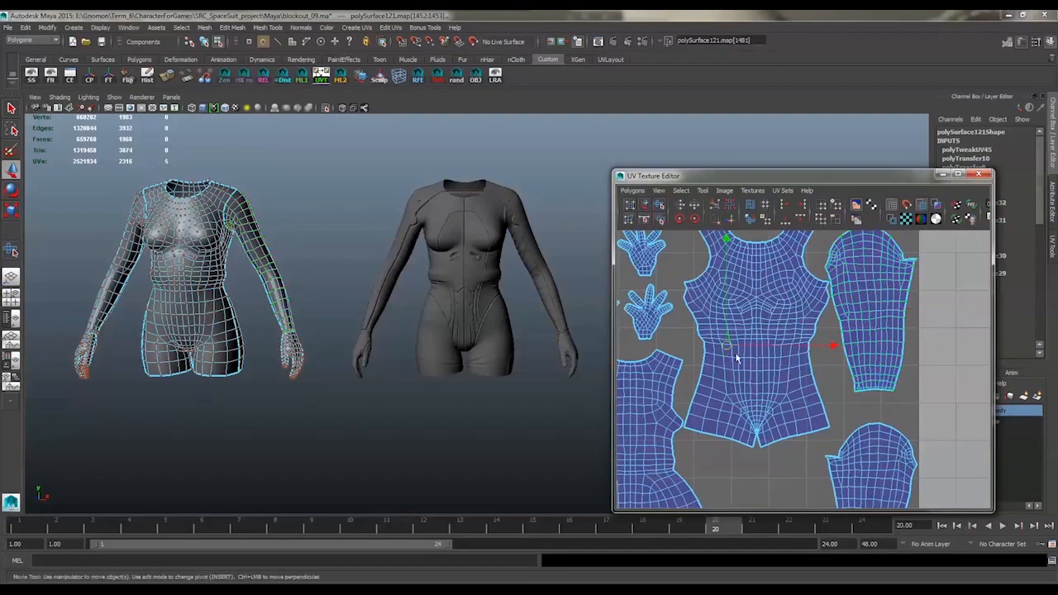
pyautogui.keyDown('ctrl'); pyautogui.moveTo(736, 354); pyautogui.dragTo(768, 339, button='right'); pyautogui.keyUp('ctrl')
pyautogui.moveTo(755, 312); pyautogui.dragTo(753, 324)
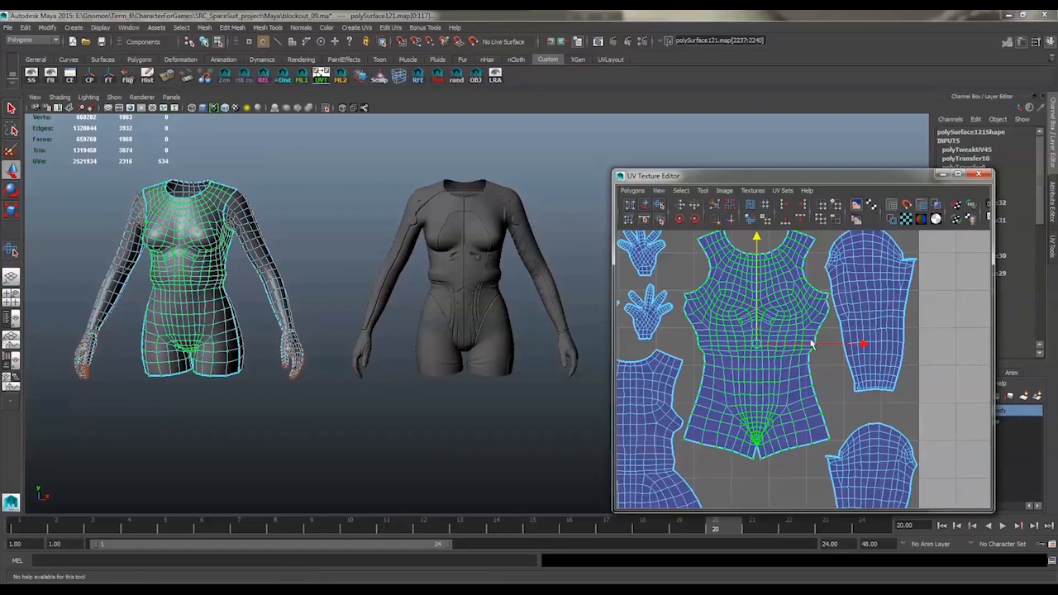
pyautogui.moveTo(811, 345); pyautogui.dragTo(808, 347)
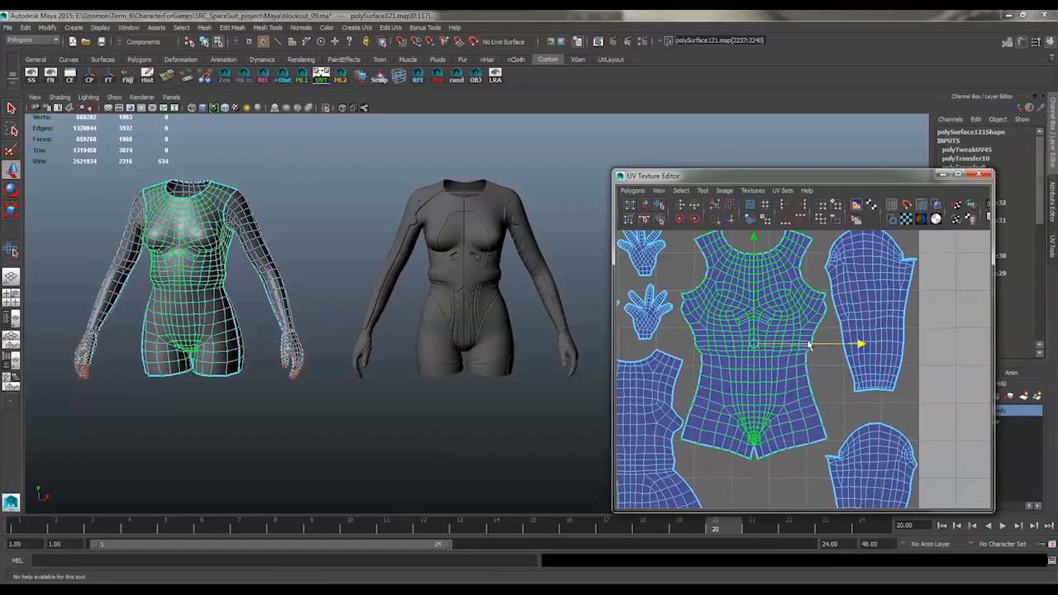
# Select the upper sleeve shell again and nudge it inward from the UV tile's side edge
pyautogui.click(856, 263)
pyautogui.keyDown('ctrl'); pyautogui.moveTo(888, 283); pyautogui.dragTo(920, 275, button='right'); pyautogui.keyUp('ctrl')
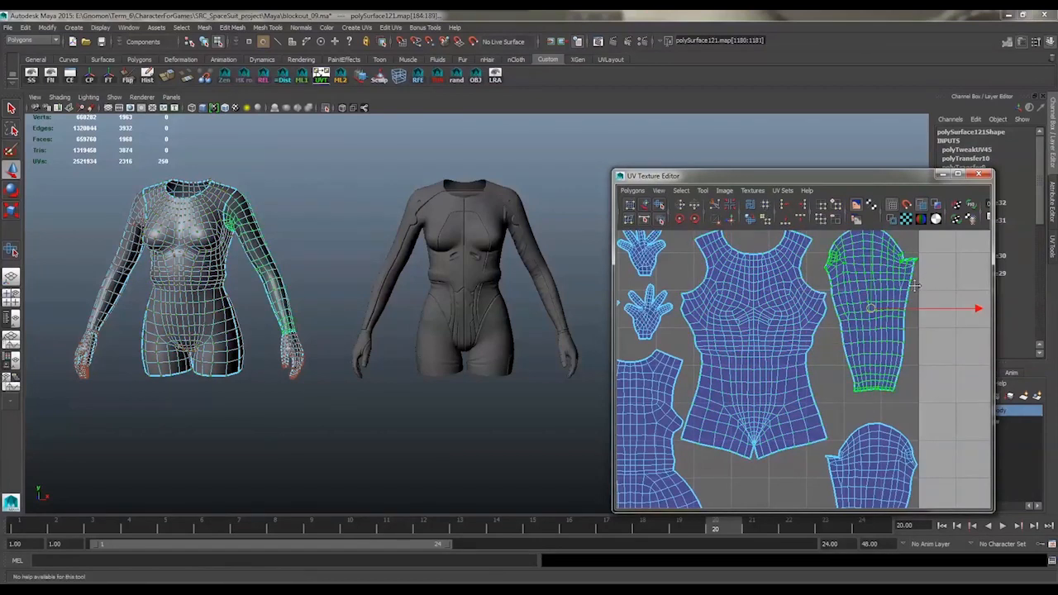
pyautogui.keyDown('alt'); pyautogui.moveTo(919, 280); pyautogui.dragTo(910, 297, button='middle'); pyautogui.keyUp('alt')
pyautogui.moveTo(938, 327); pyautogui.dragTo(928, 329)
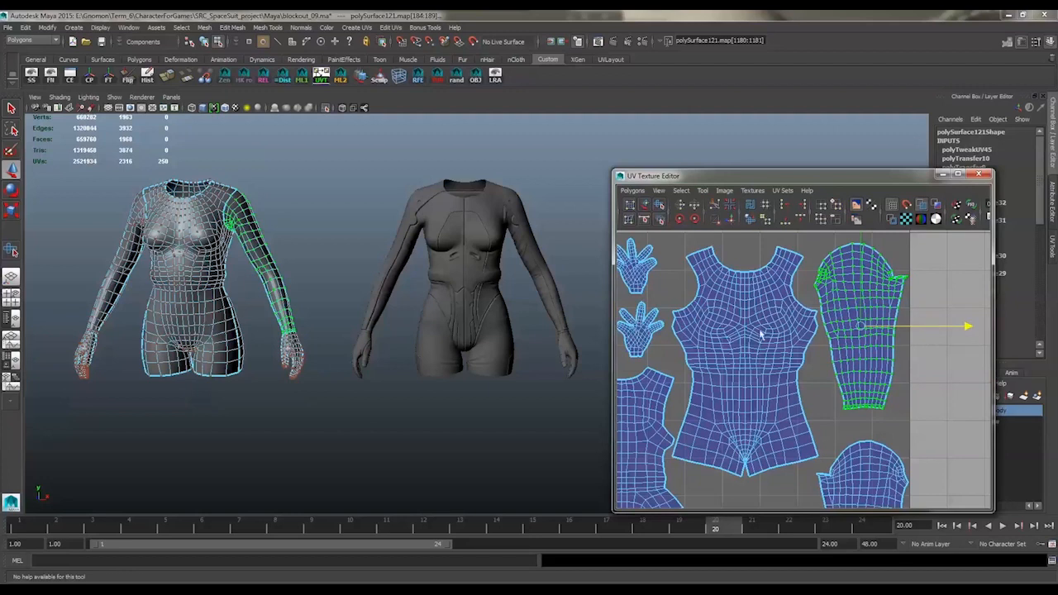
# Return to object selection, review the low-res body's UV layout and clear the selection
pyautogui.moveTo(207, 277); pyautogui.dragTo(250, 261, button='right')
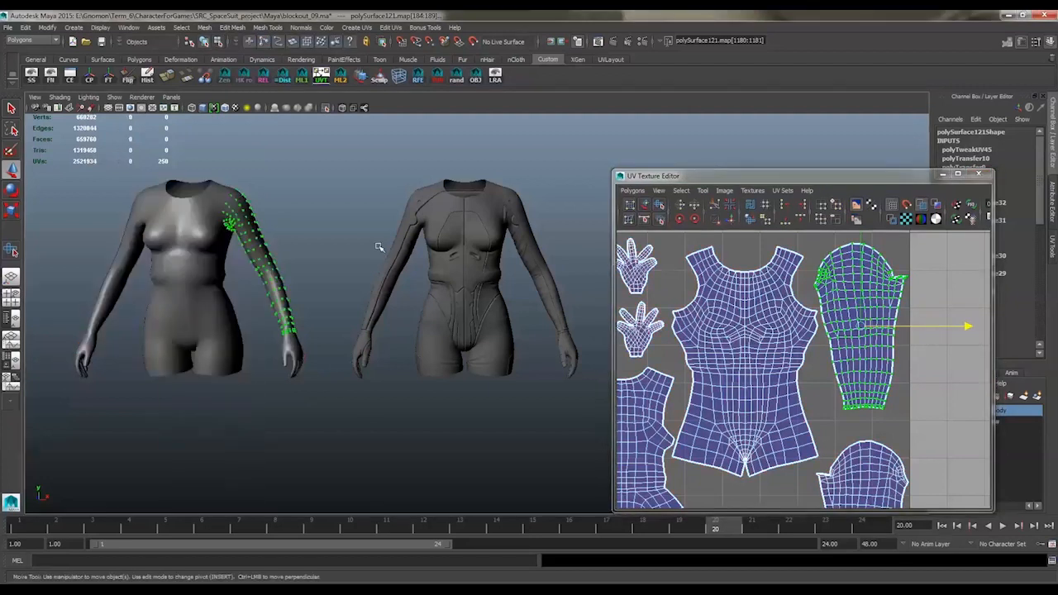
pyautogui.keyDown('alt'); pyautogui.moveTo(378, 245); pyautogui.dragTo(318, 258, button='right'); pyautogui.keyUp('alt')
pyautogui.click(252, 285)
pyautogui.keyDown('alt'); pyautogui.moveTo(352, 404); pyautogui.dragTo(294, 272); pyautogui.keyUp('alt')
pyautogui.keyDown('alt'); pyautogui.moveTo(294, 272); pyautogui.dragTo(289, 282, button='middle'); pyautogui.keyUp('alt')
pyautogui.keyDown('alt'); pyautogui.moveTo(753, 336); pyautogui.dragTo(717, 318, button='right'); pyautogui.keyUp('alt')
pyautogui.keyDown('alt'); pyautogui.moveTo(717, 326); pyautogui.dragTo(776, 291, button='middle'); pyautogui.keyUp('alt')
pyautogui.click(350, 198)
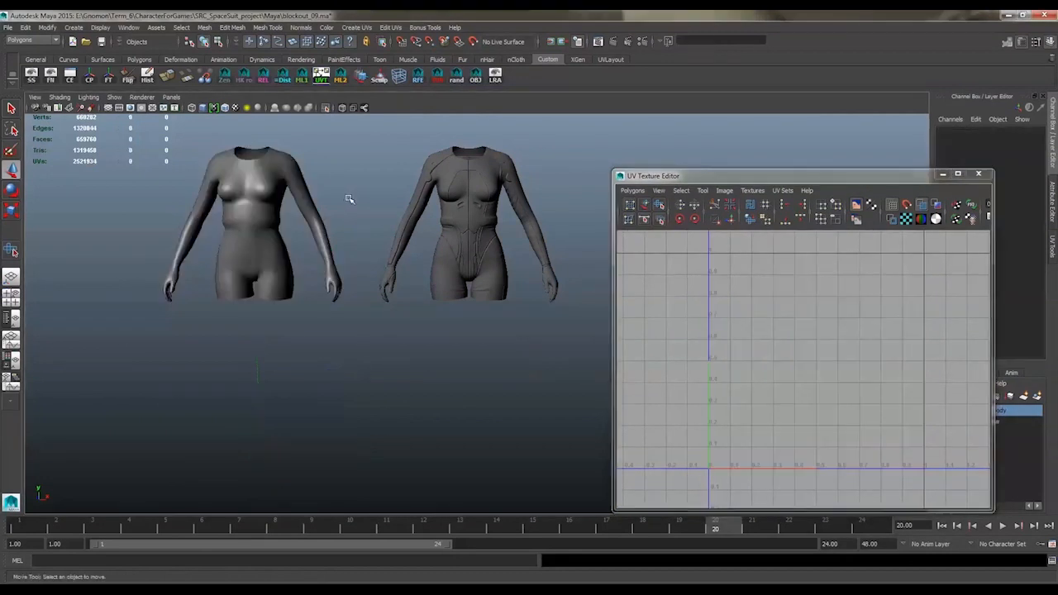
# Set the high-res body's Translate X to 0 and close the UV Texture Editor
pyautogui.click(1025, 141)
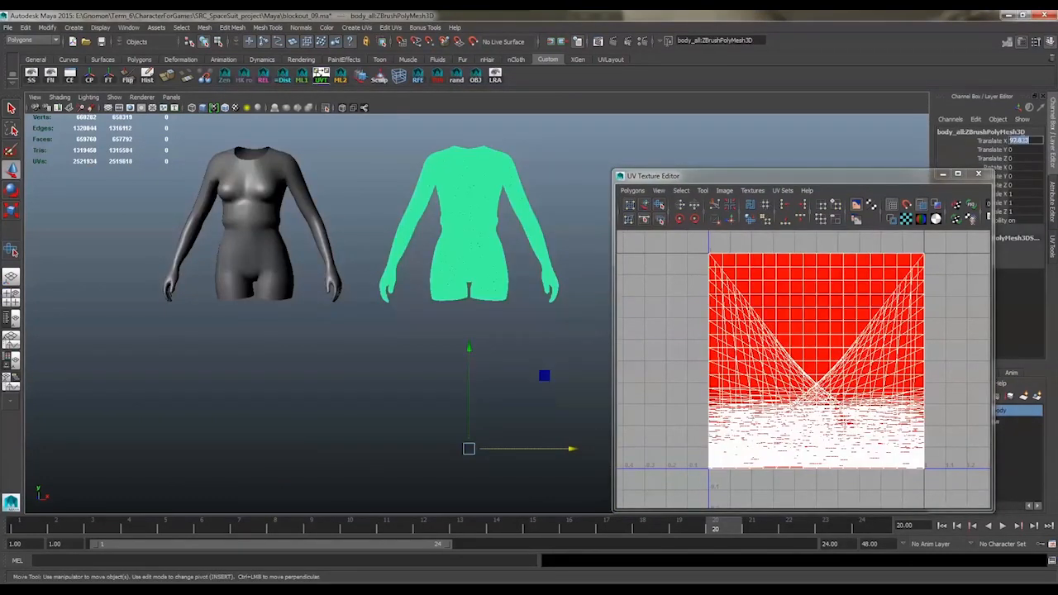
pyautogui.write('0')
pyautogui.press('Return')
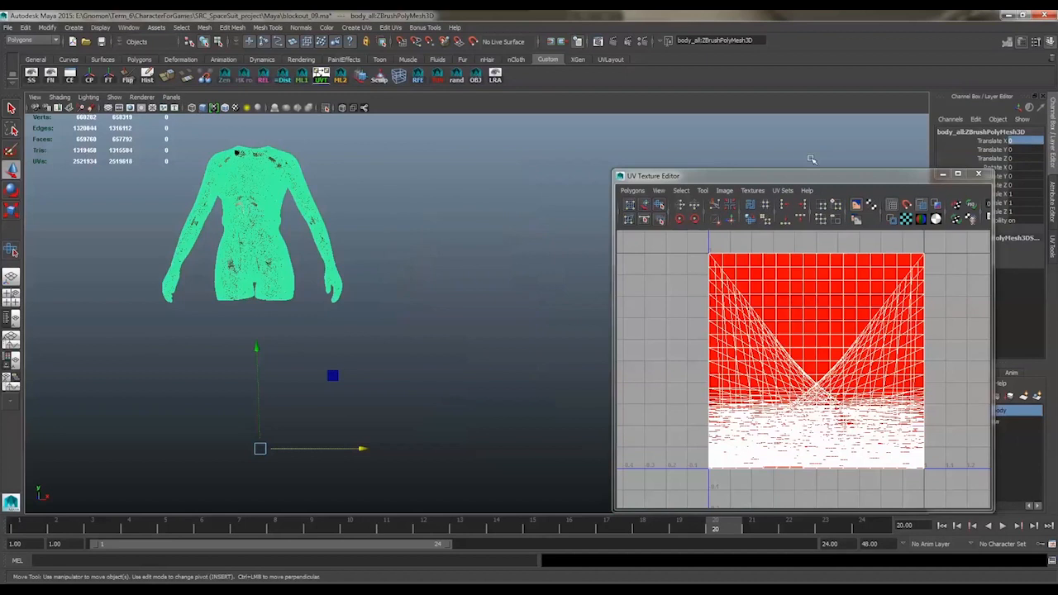
pyautogui.keyDown('alt'); pyautogui.moveTo(273, 218); pyautogui.dragTo(489, 254, button='middle'); pyautogui.keyUp('alt')
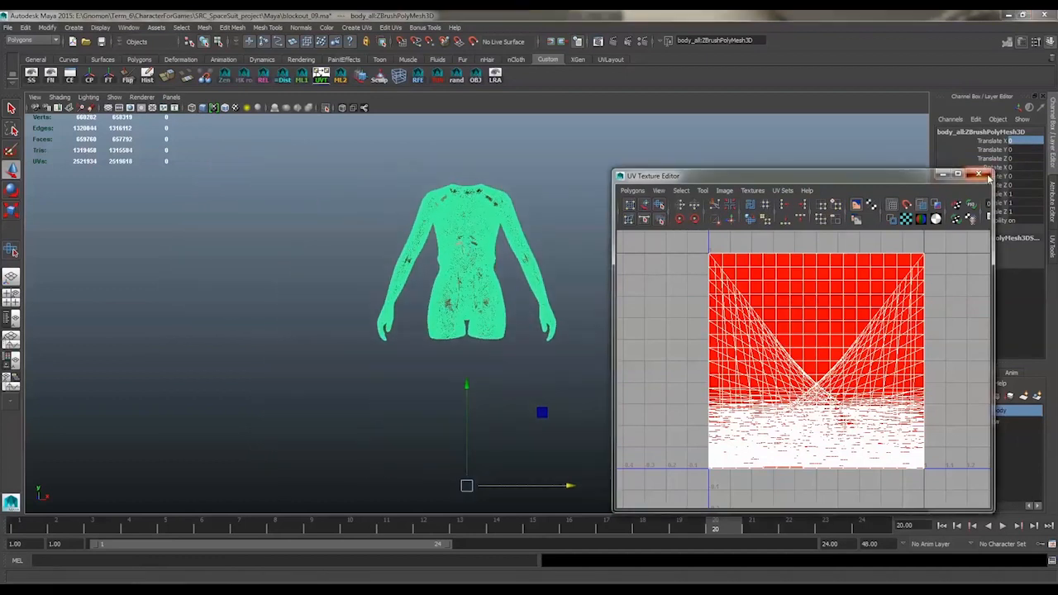
pyautogui.click(984, 176)
pyautogui.keyDown('alt'); pyautogui.moveTo(316, 224); pyautogui.dragTo(515, 217, button='right'); pyautogui.keyUp('alt')
pyautogui.keyDown('alt'); pyautogui.moveTo(515, 217); pyautogui.dragTo(492, 258, button='middle'); pyautogui.keyUp('alt')
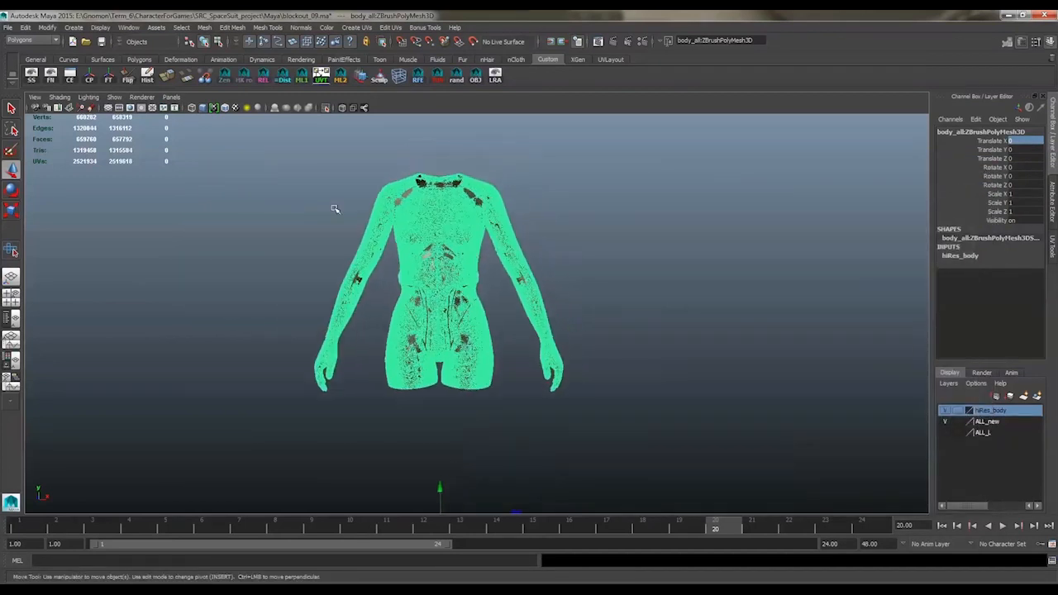
# Export the selected high-res body to the desktop as body_high.obj, overwriting the existing file
pyautogui.click(8, 28)
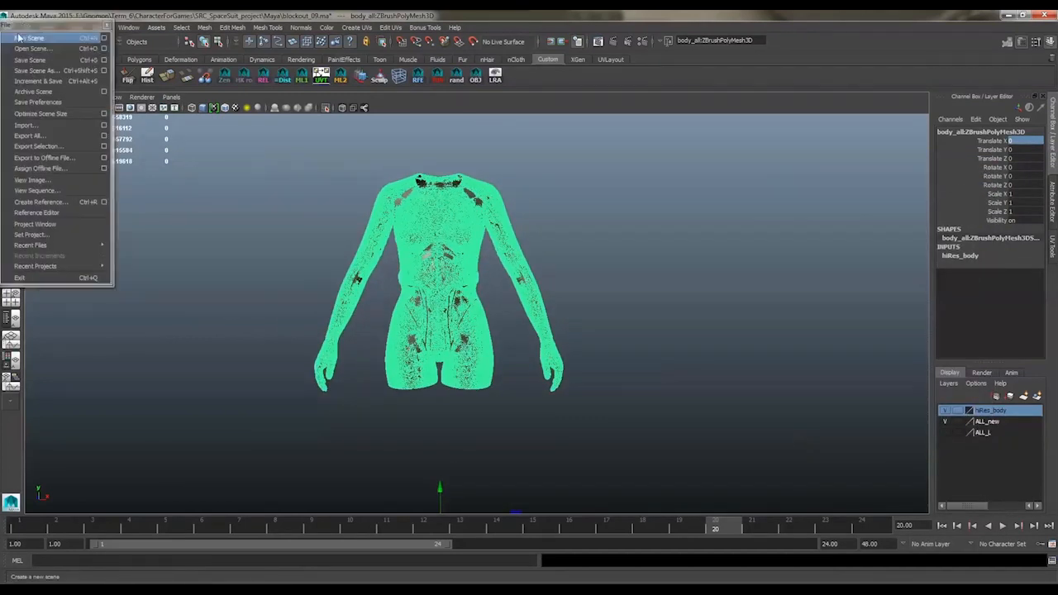
pyautogui.click(19, 34)
pyautogui.click(190, 290)
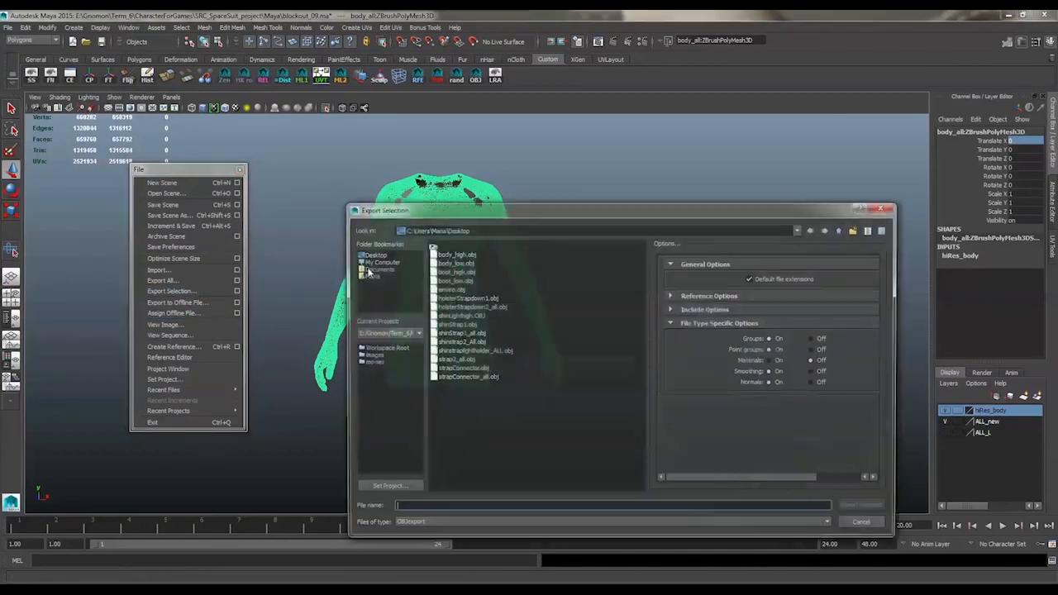
pyautogui.click(456, 273)
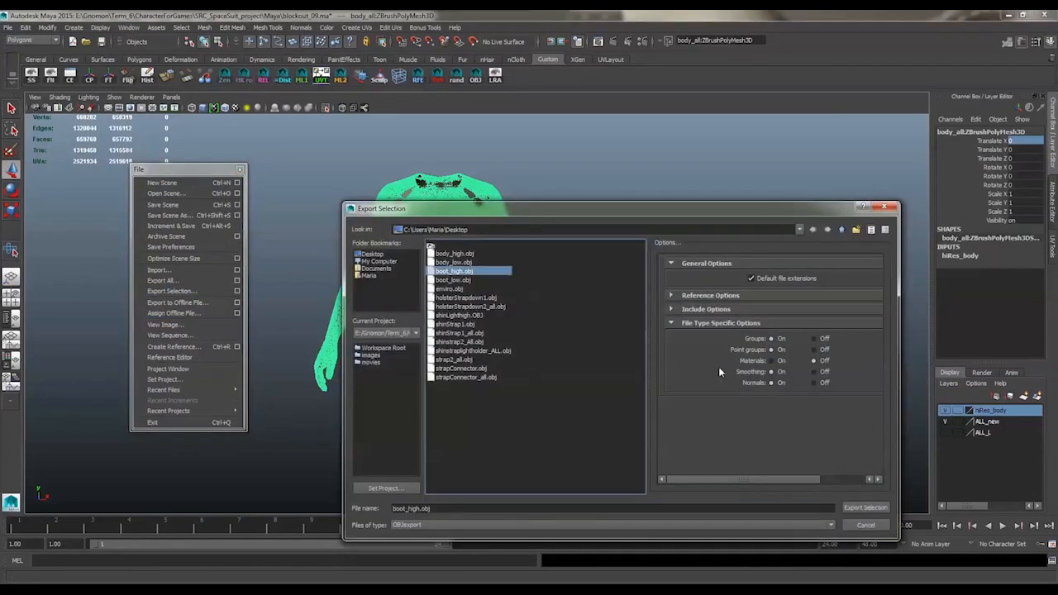
pyautogui.click(469, 254)
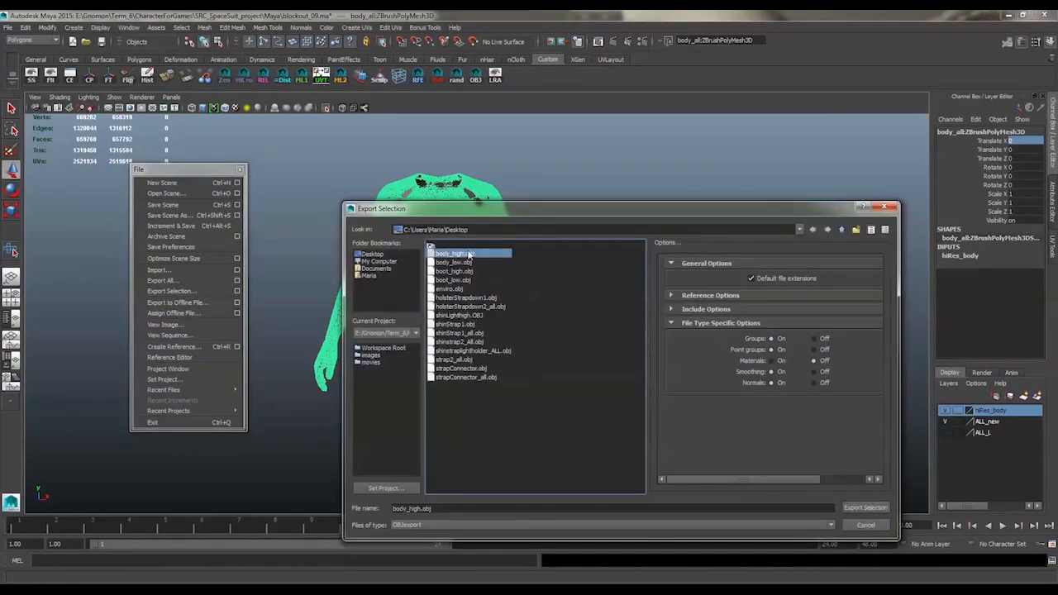
pyautogui.click(859, 508)
pyautogui.click(596, 388)
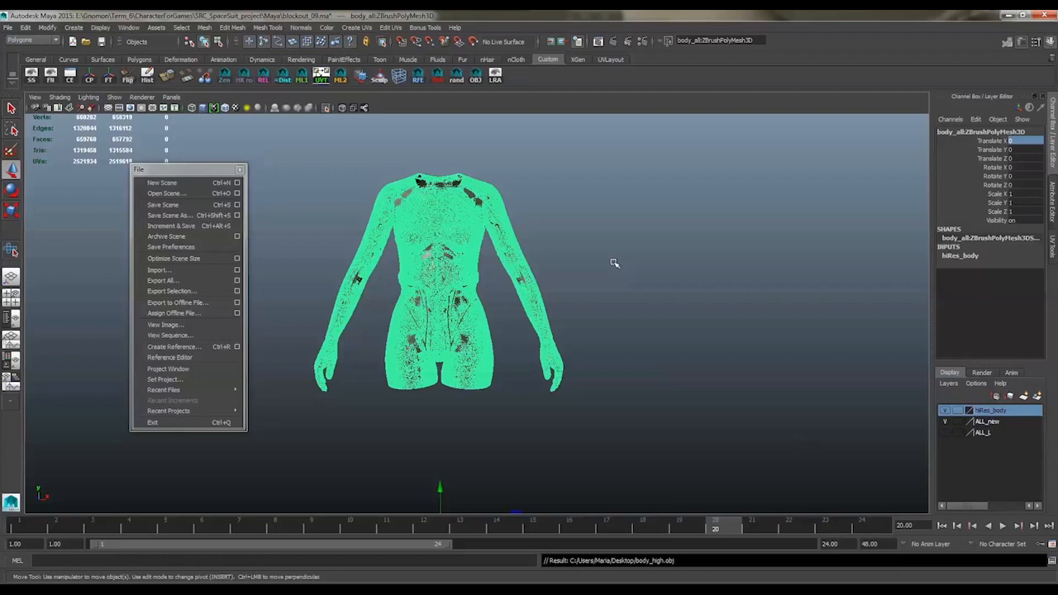
# Export only the low-res body to the desktop as body_low.obj, replacing the existing file
pyautogui.click(614, 263)
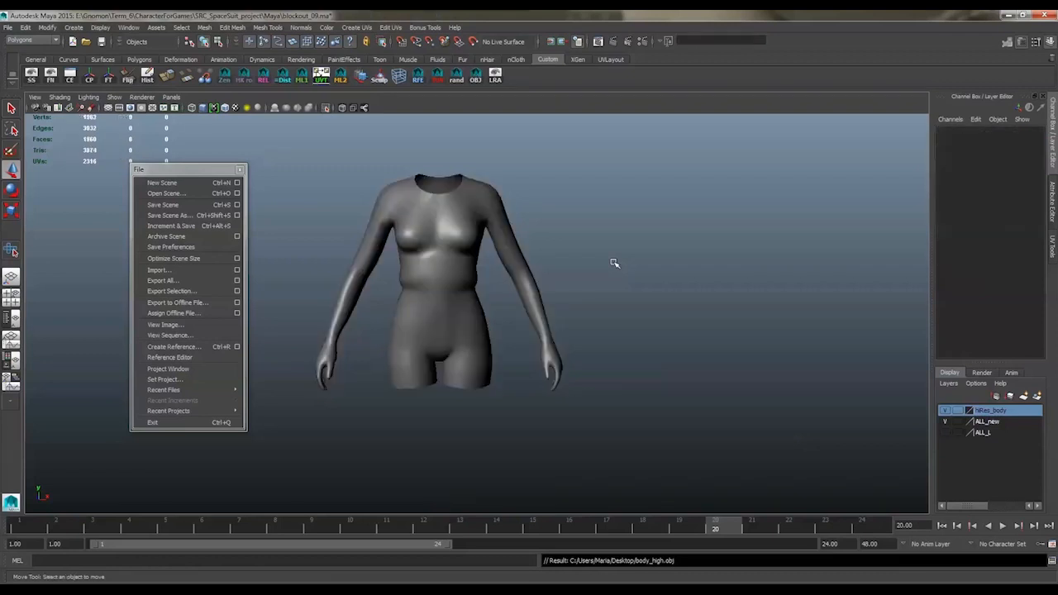
pyautogui.click(417, 245)
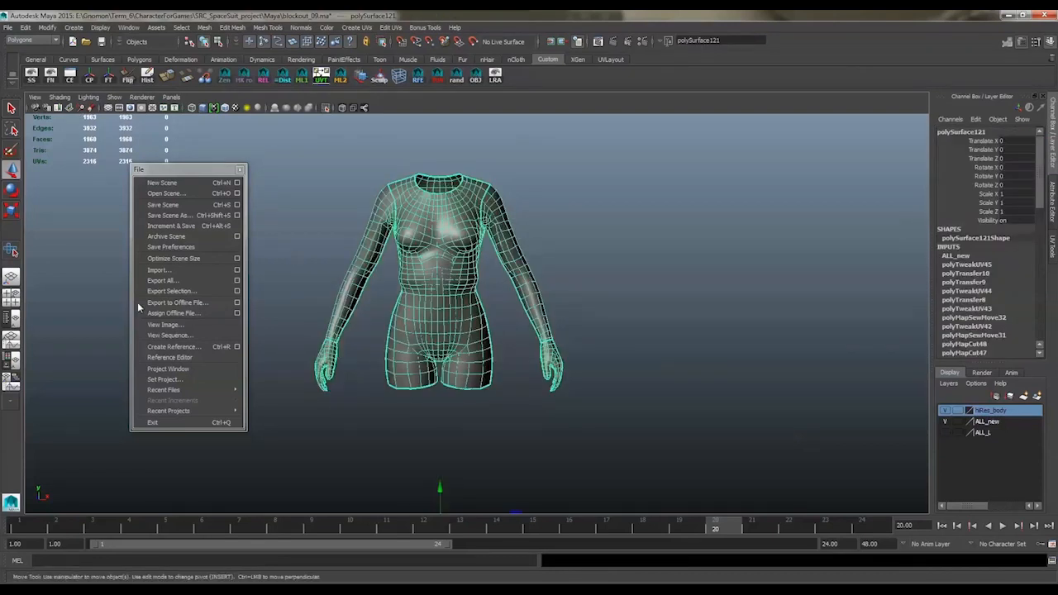
pyautogui.click(171, 291)
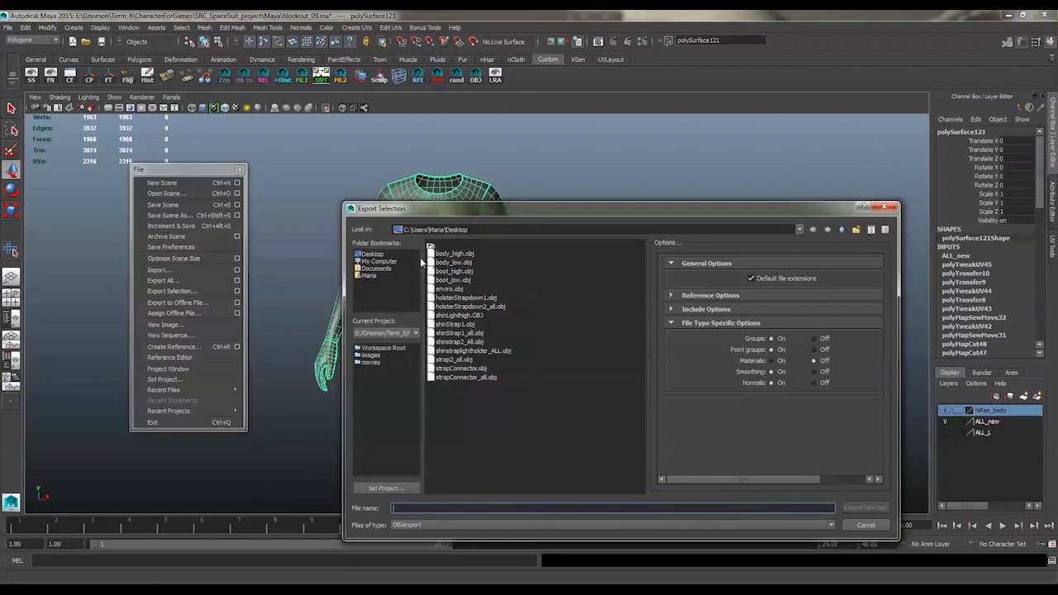
pyautogui.click(453, 262)
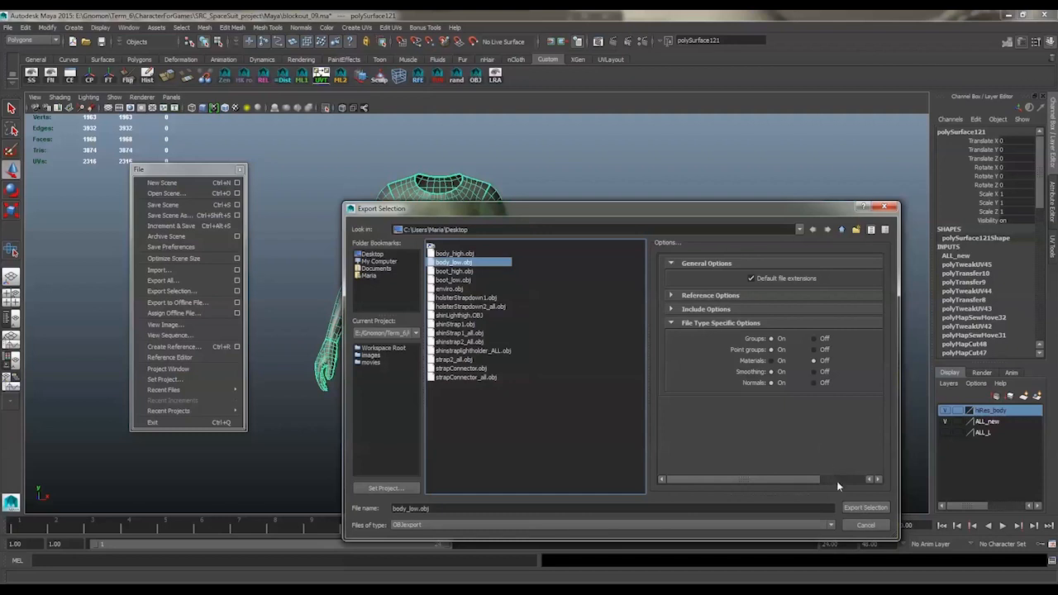
pyautogui.click(845, 508)
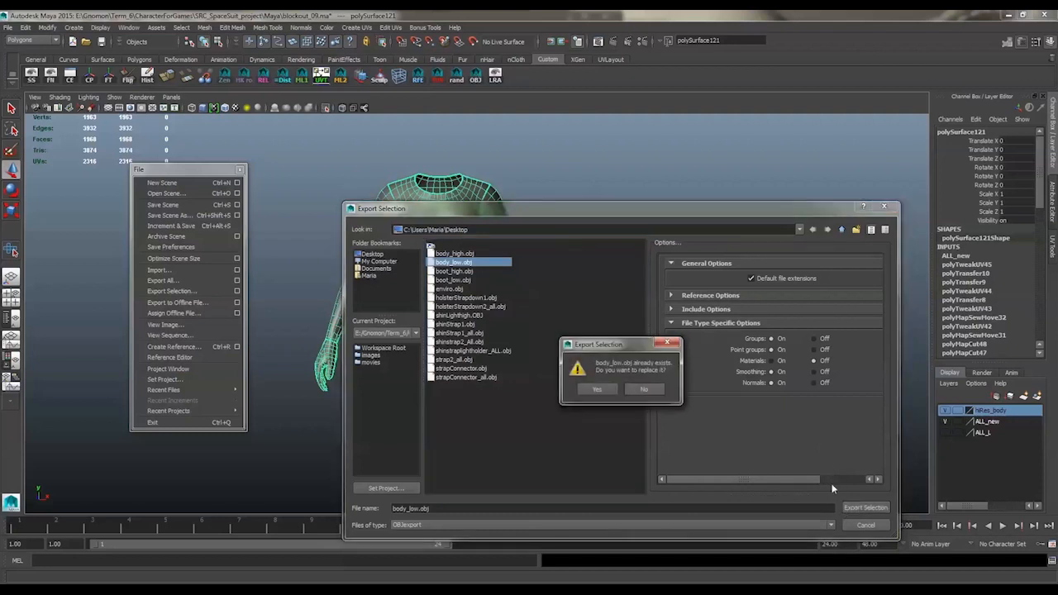
pyautogui.click(600, 388)
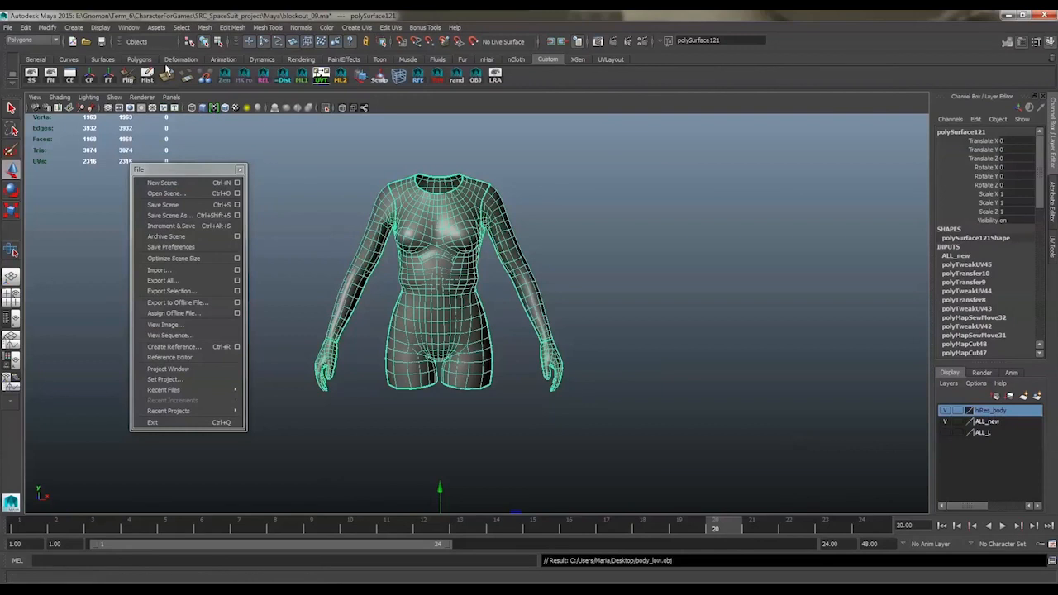
# Save the current scene with nothing selected and launch xNormal
pyautogui.click(618, 265)
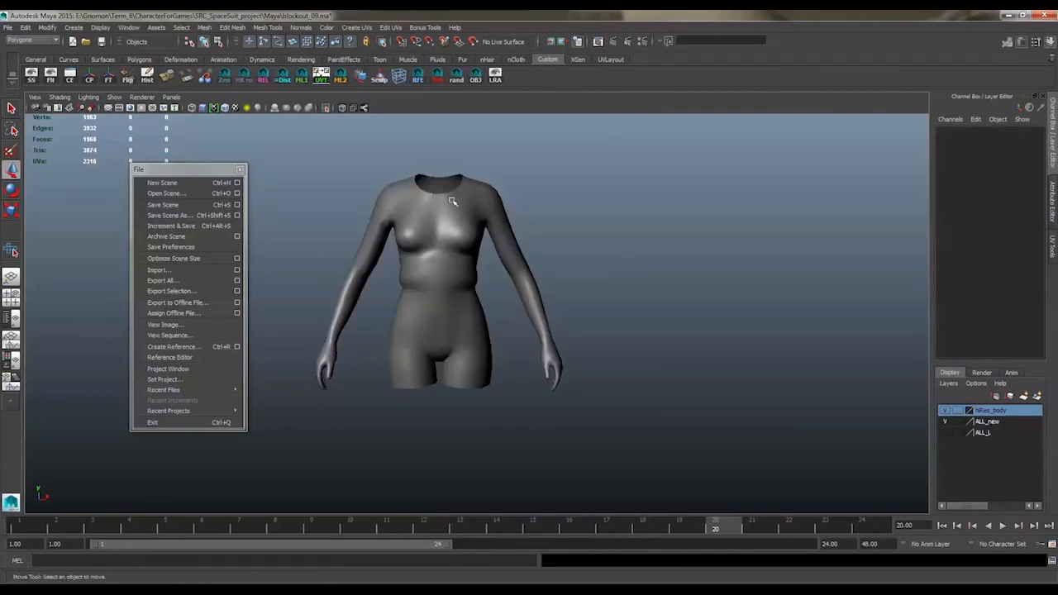
pyautogui.click(100, 41)
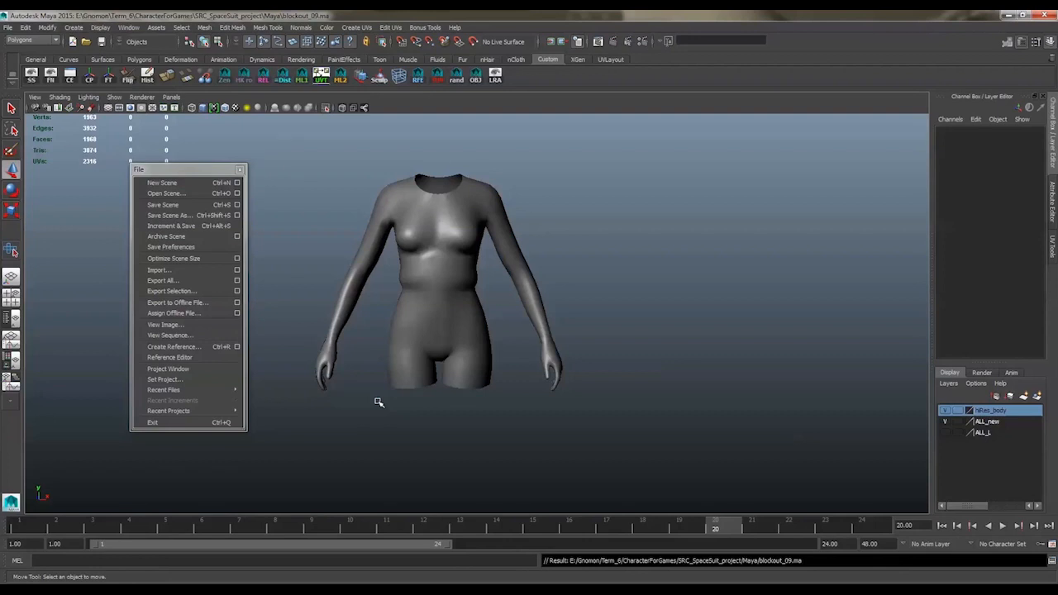
pyautogui.press('super')
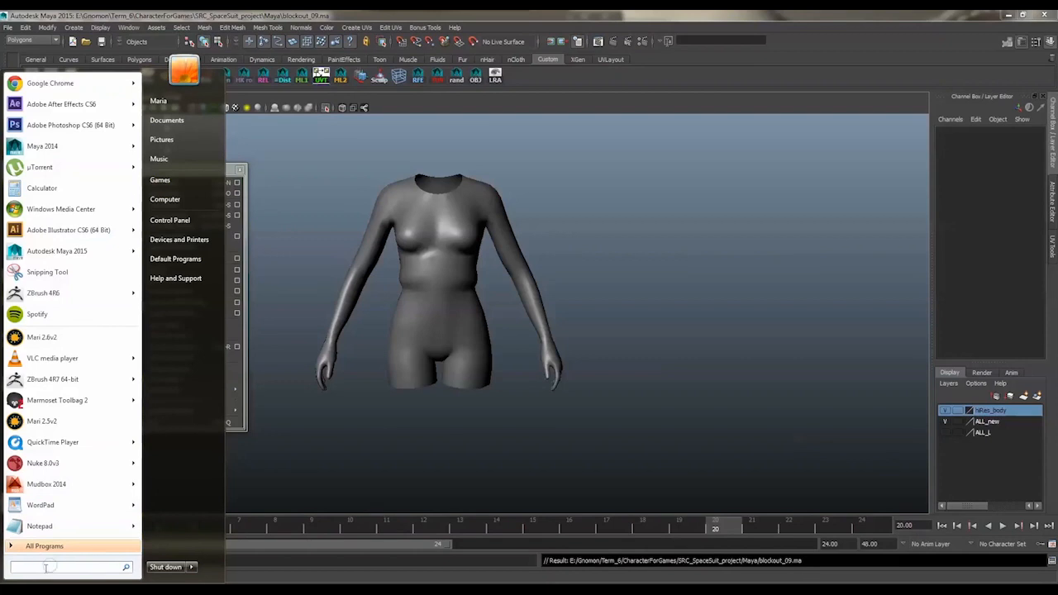
pyautogui.write('xnor')
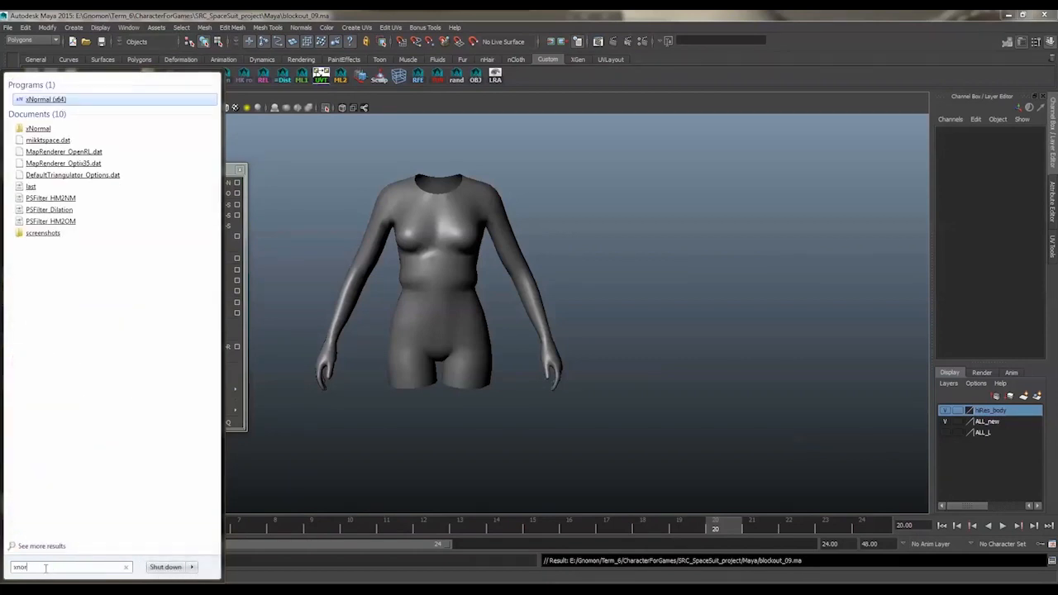
pyautogui.press('Return')
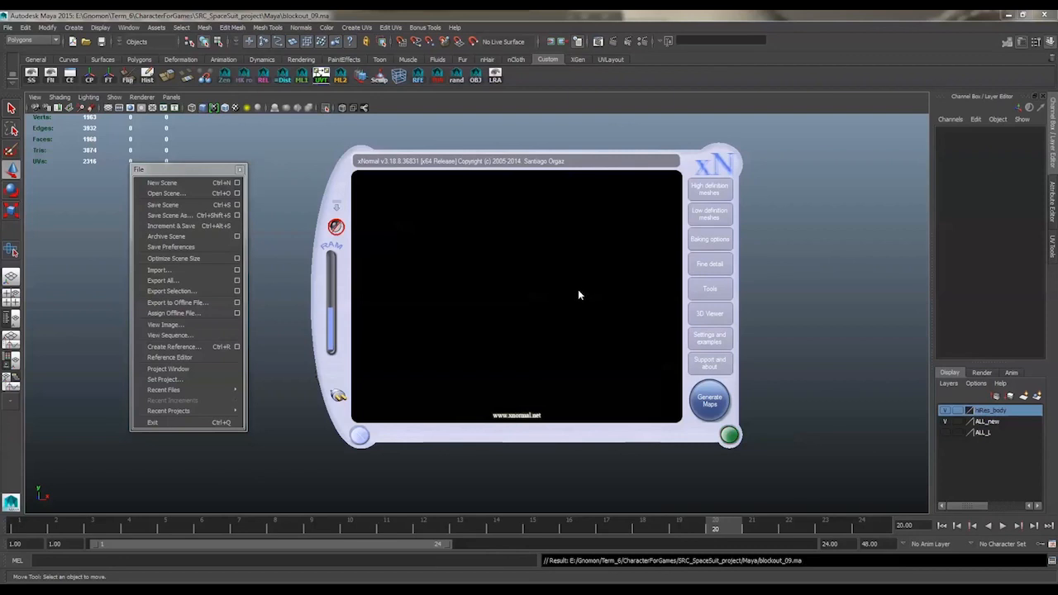
# Replace the listed high definition mesh with body_high.obj from the desktop
pyautogui.click(709, 190)
pyautogui.rightClick(446, 205)
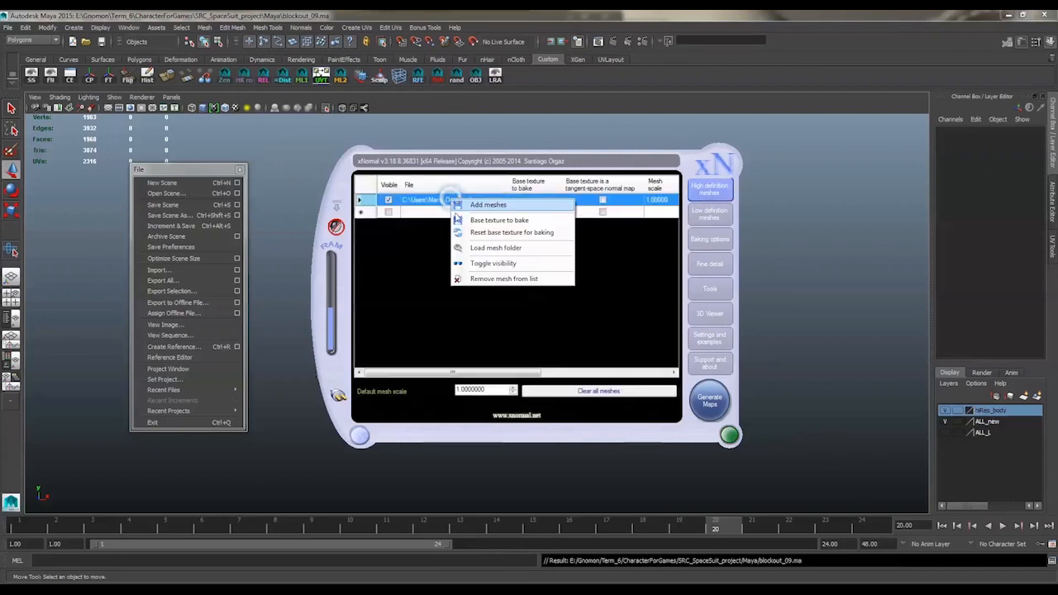
pyautogui.click(504, 281)
pyautogui.rightClick(482, 236)
pyautogui.click(514, 242)
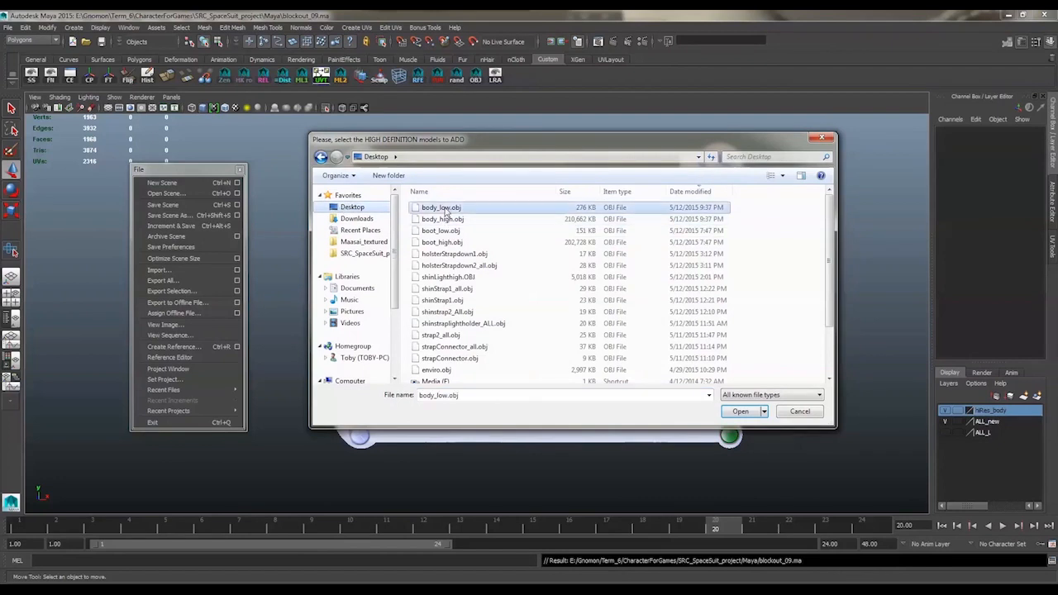
pyautogui.click(446, 219)
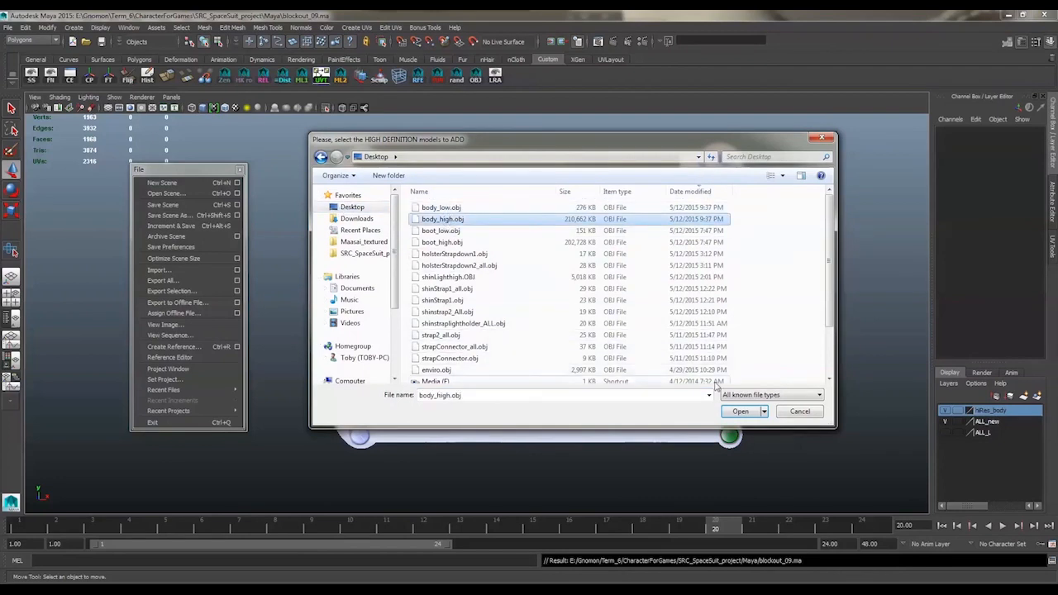
pyautogui.click(737, 411)
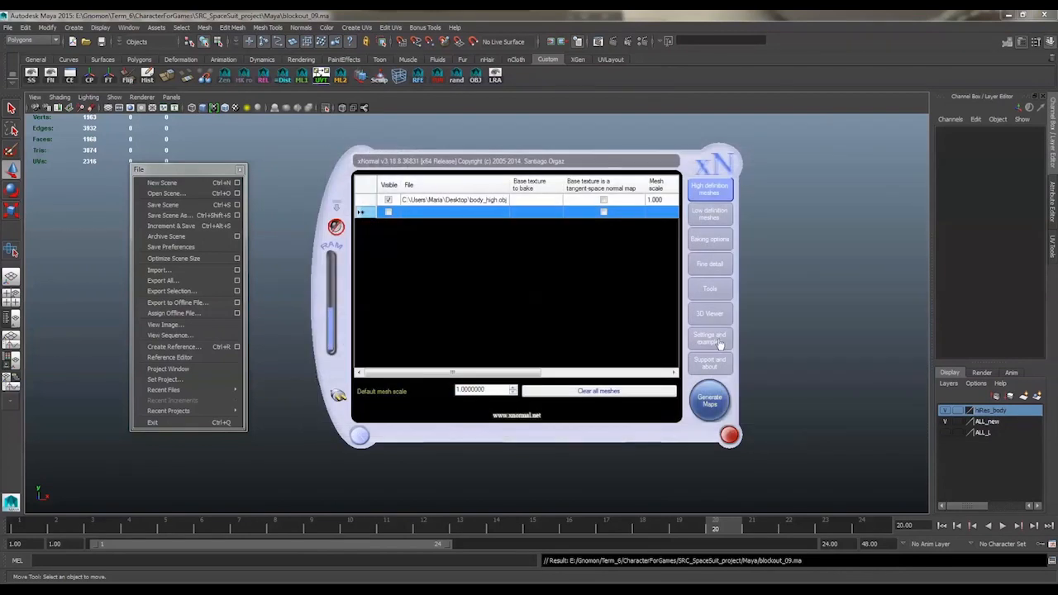
# Replace the listed low definition mesh with body_low.obj from the desktop
pyautogui.click(700, 217)
pyautogui.rightClick(444, 202)
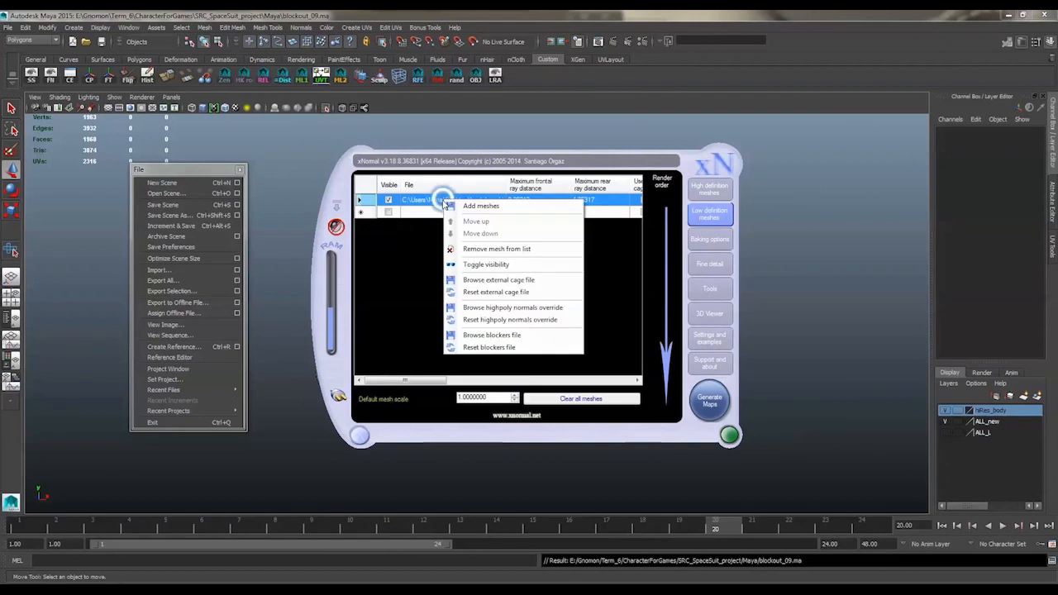
pyautogui.click(460, 248)
pyautogui.rightClick(456, 242)
pyautogui.click(476, 248)
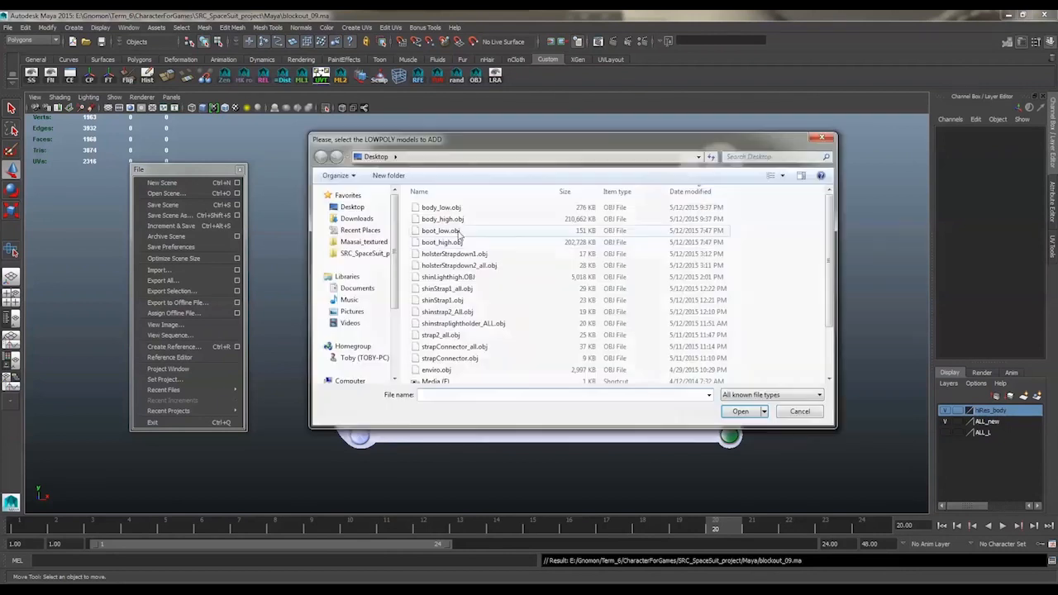
pyautogui.click(446, 208)
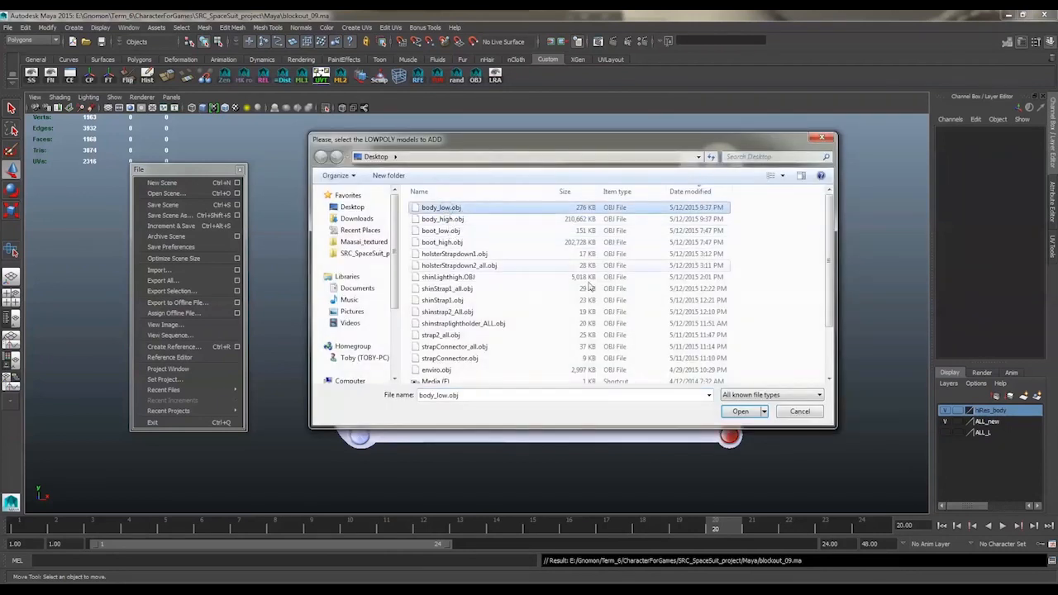
pyautogui.click(739, 410)
# Rename the baking output file on the desktop to body.tga
pyautogui.click(716, 243)
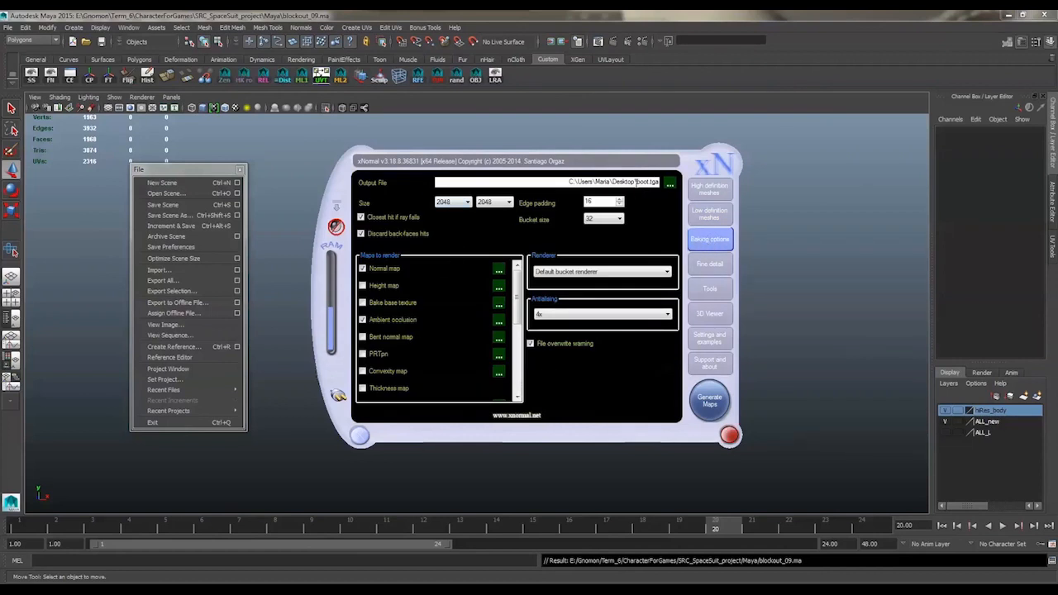
pyautogui.click(649, 183)
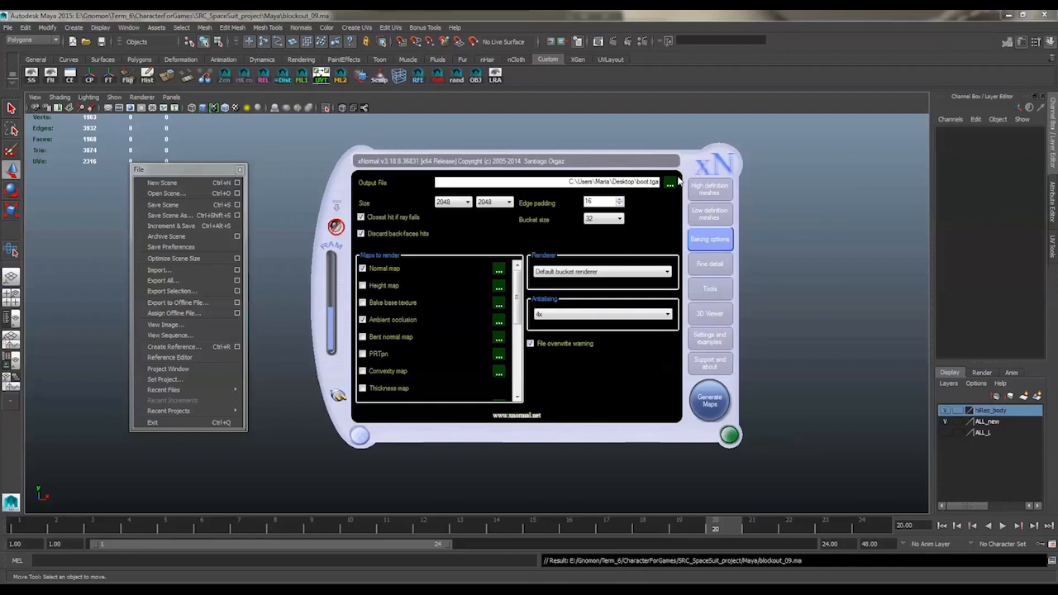
pyautogui.press('BackSpace')
pyautogui.press('BackSpace')
pyautogui.write('dy')
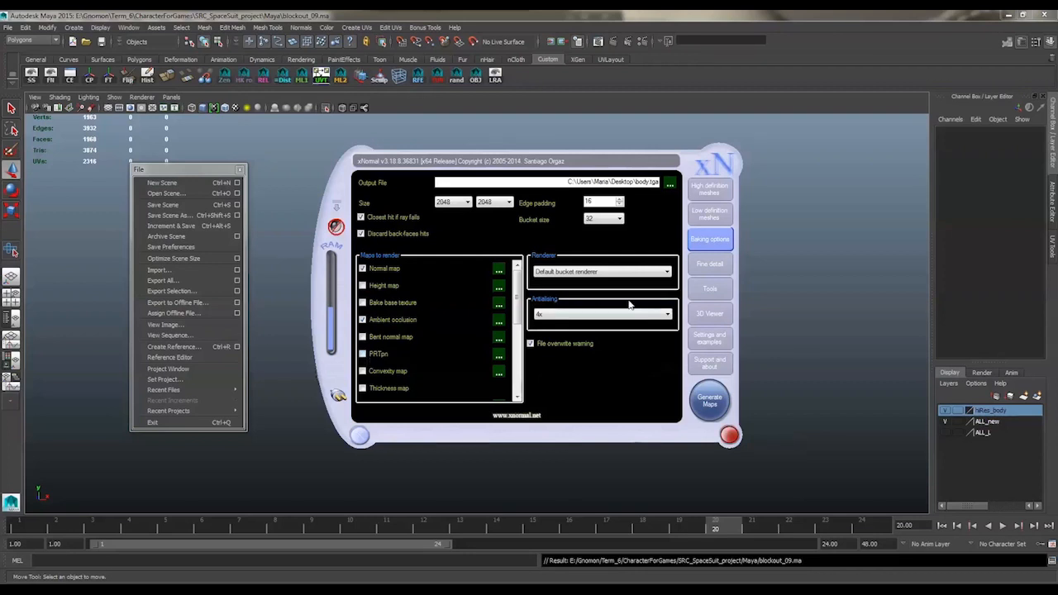
# Run the ray distance calculator on the low-res body, stop it and copy the computed distances to the mesh settings
pyautogui.click(710, 290)
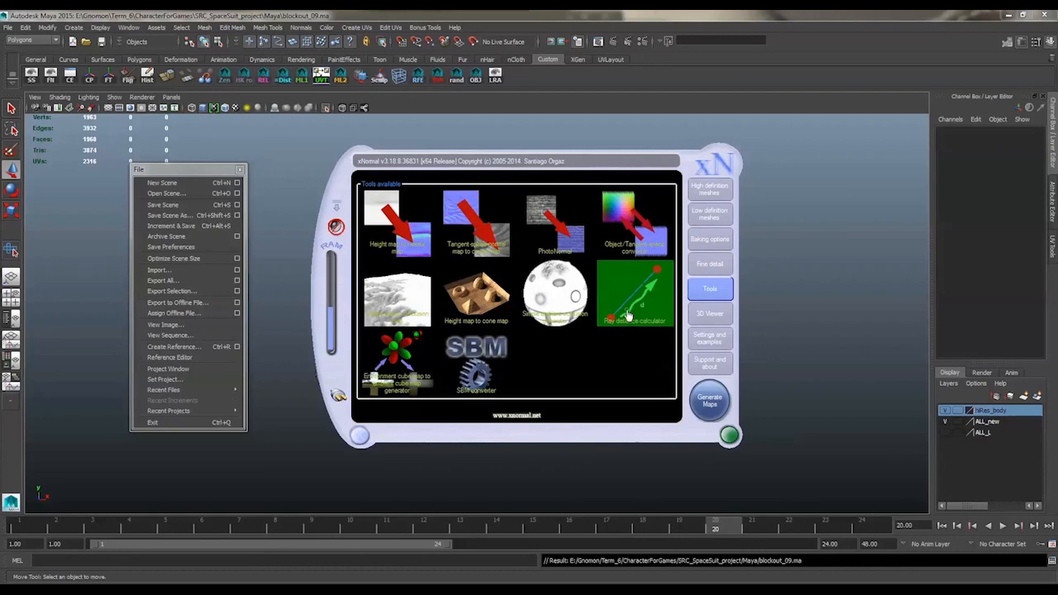
pyautogui.click(628, 316)
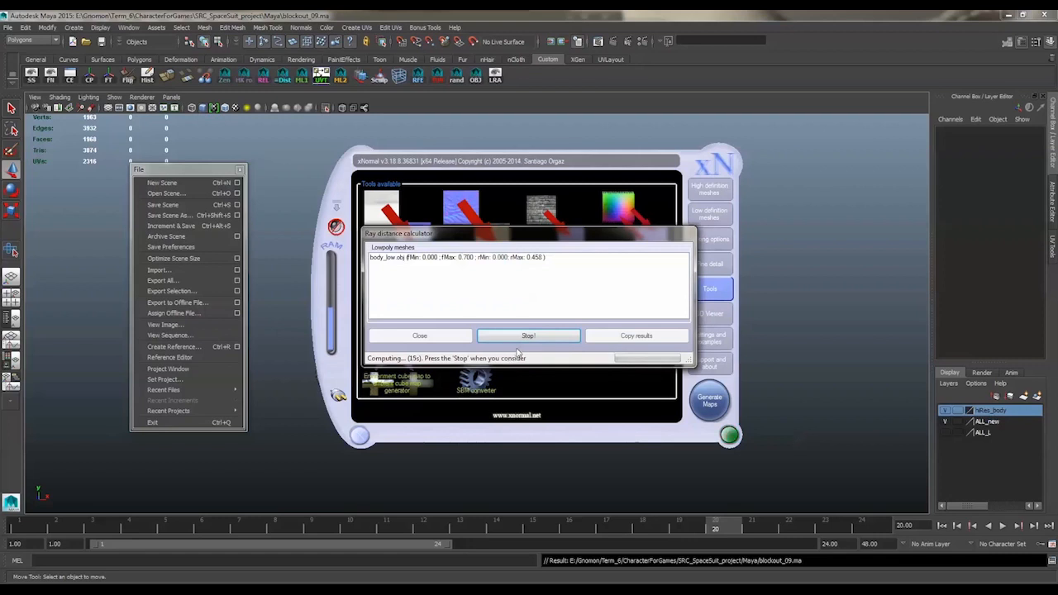
pyautogui.click(639, 337)
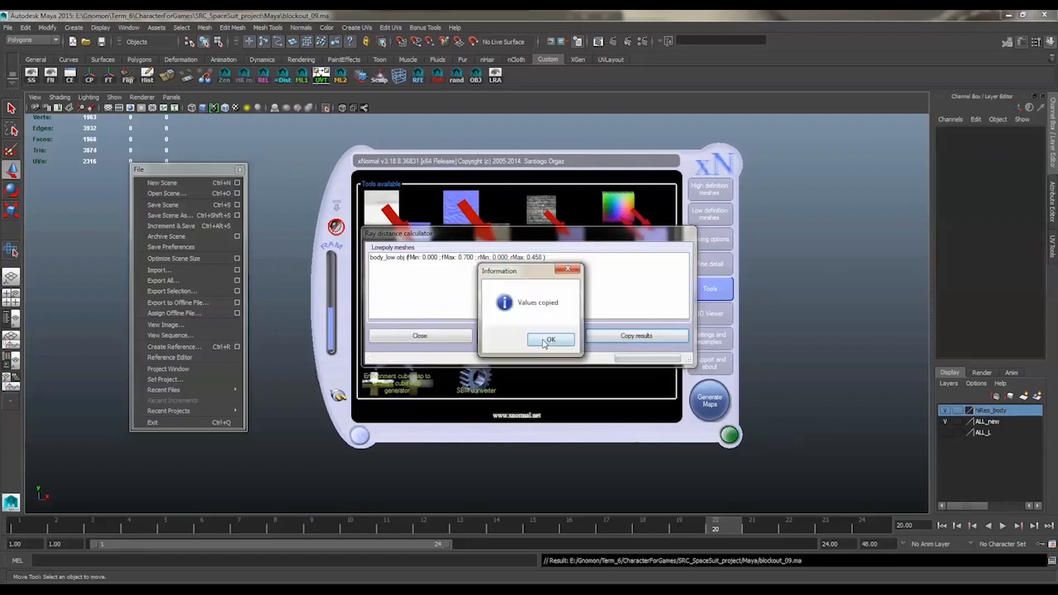
pyautogui.click(547, 340)
pyautogui.click(450, 337)
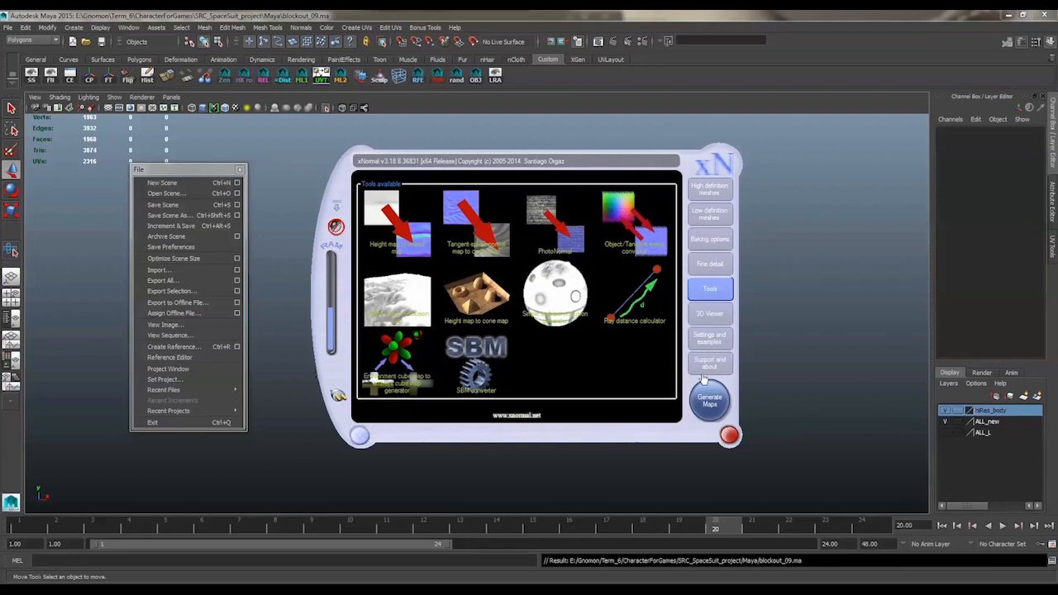
# Start generating the body's normal and ambient occlusion maps
pyautogui.click(707, 399)
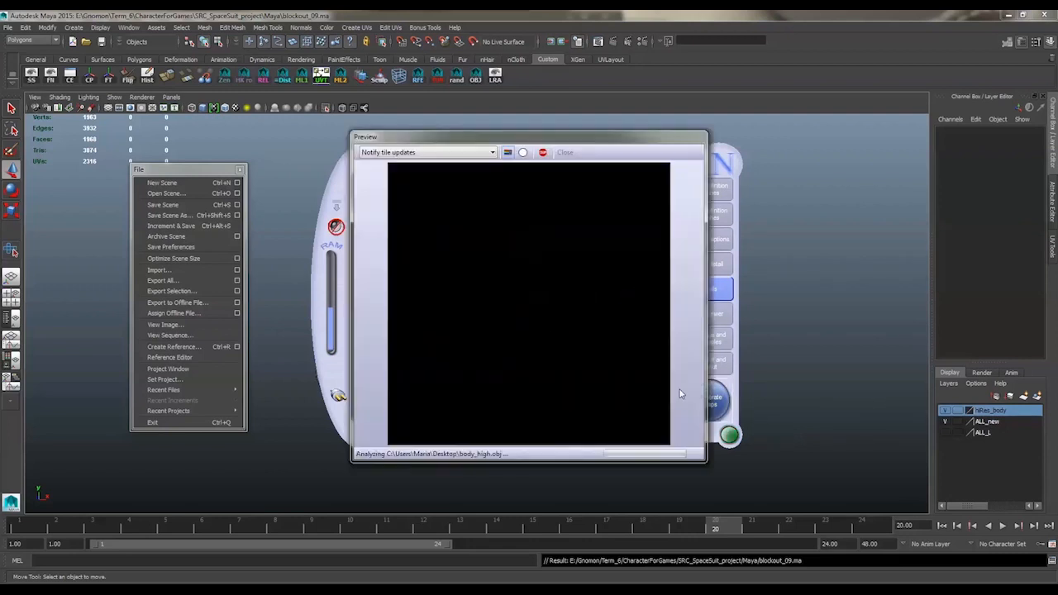
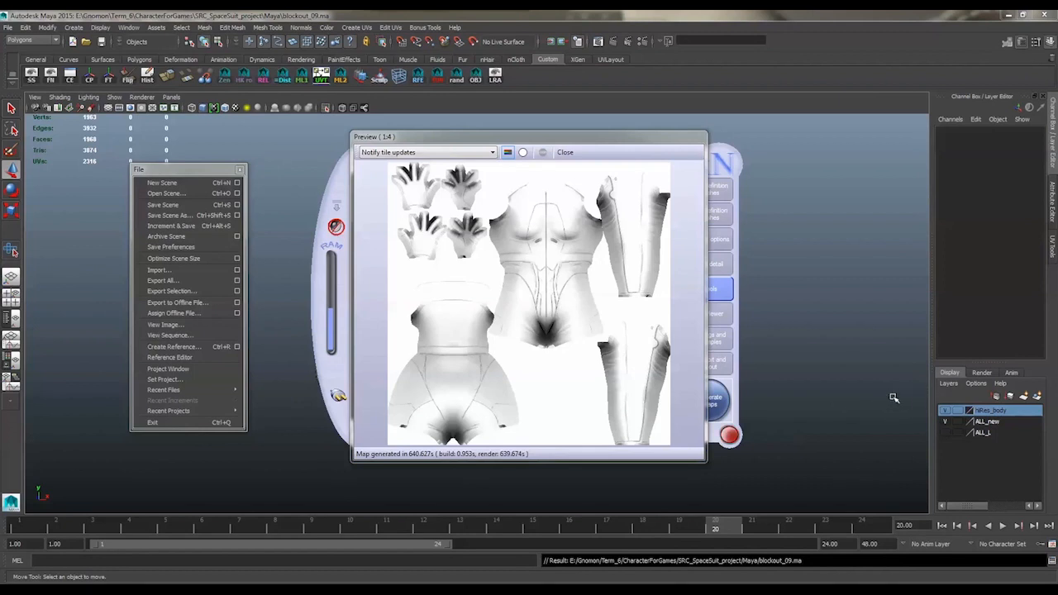
# Close the baked map preview, switch to Marmoset Toolbag and import body_low.obj from the EXPORTS_FINAL folder into the scene
pyautogui.click(563, 152)
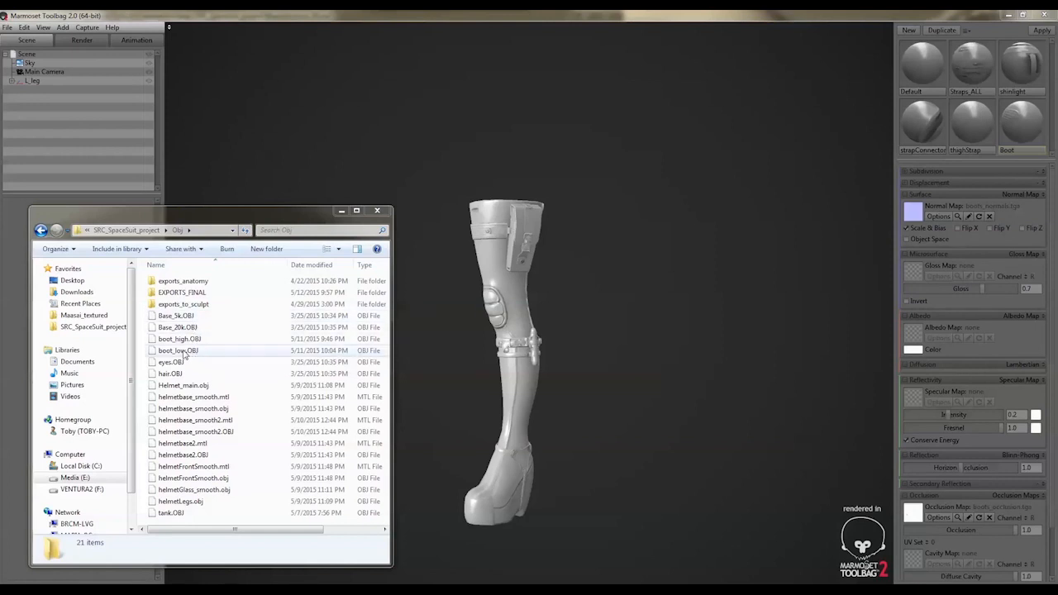
pyautogui.click(311, 264)
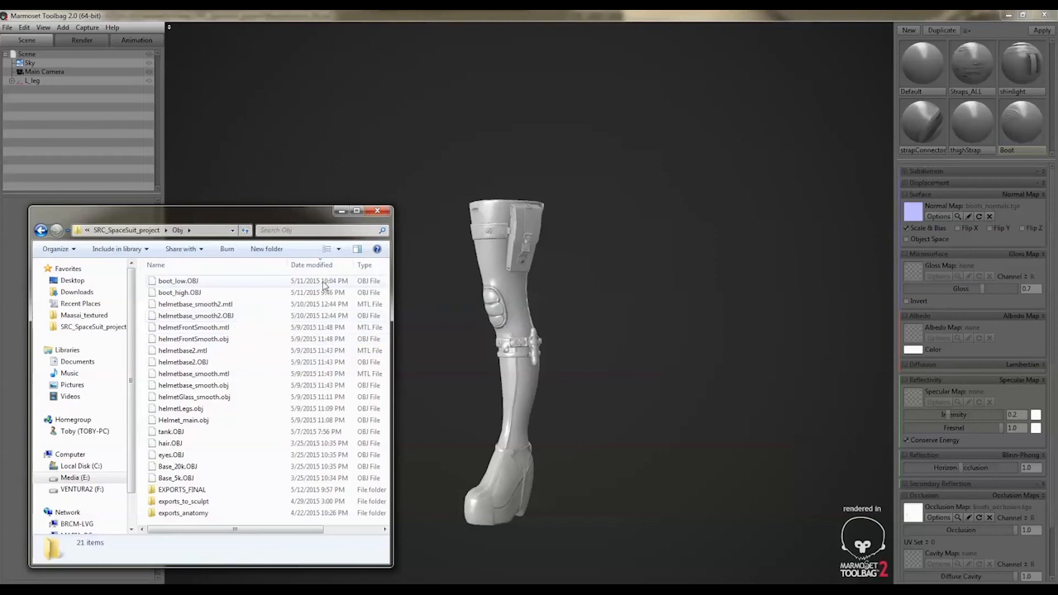
pyautogui.moveTo(293, 530); pyautogui.dragTo(228, 536)
pyautogui.moveTo(395, 537); pyautogui.dragTo(480, 536)
pyautogui.click(289, 338)
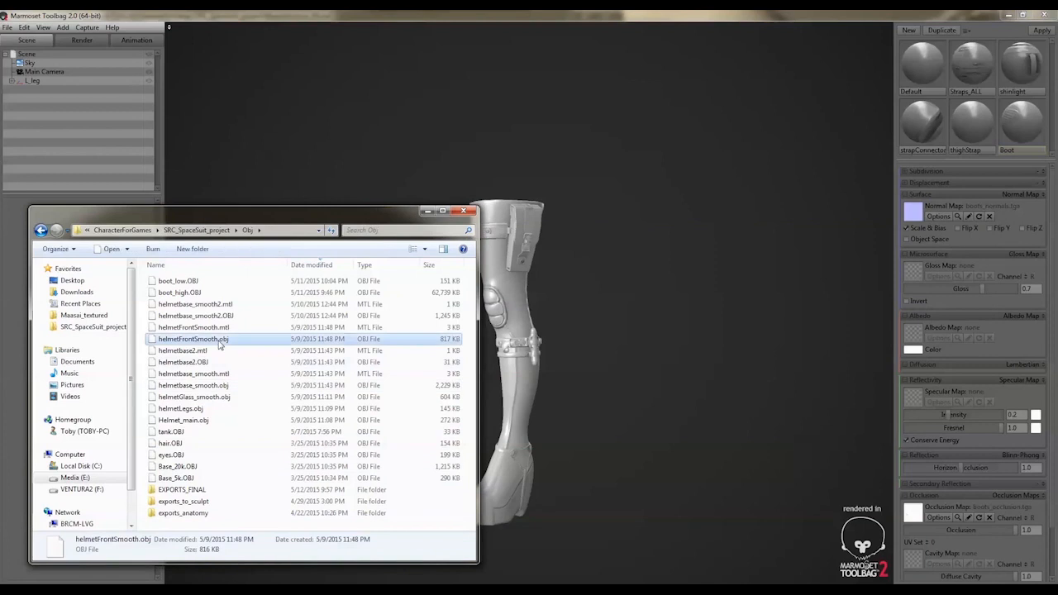
pyautogui.doubleClick(186, 490)
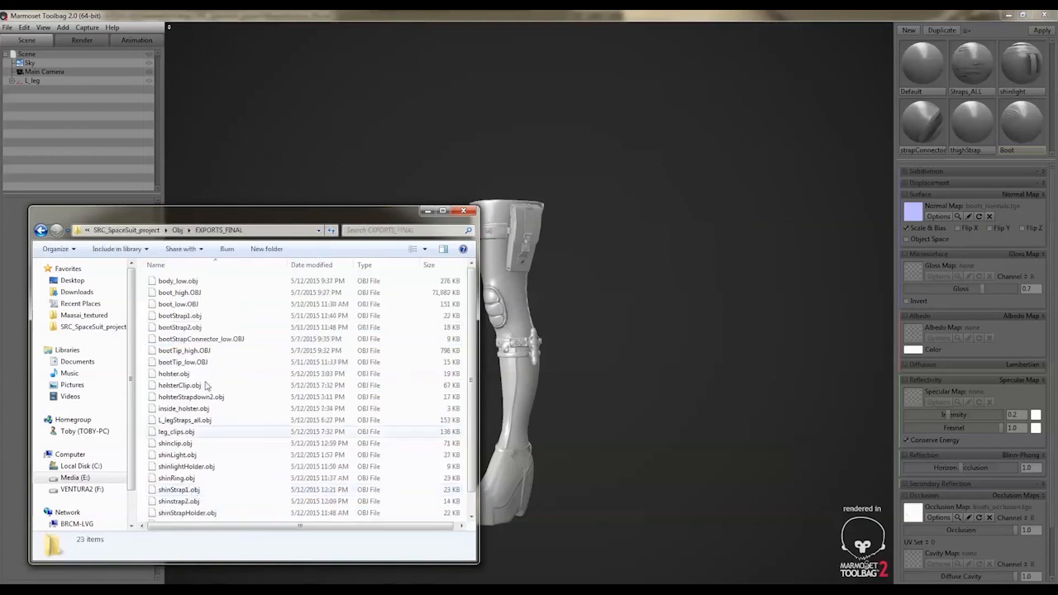
pyautogui.click(190, 284)
pyautogui.moveTo(233, 286); pyautogui.dragTo(604, 324)
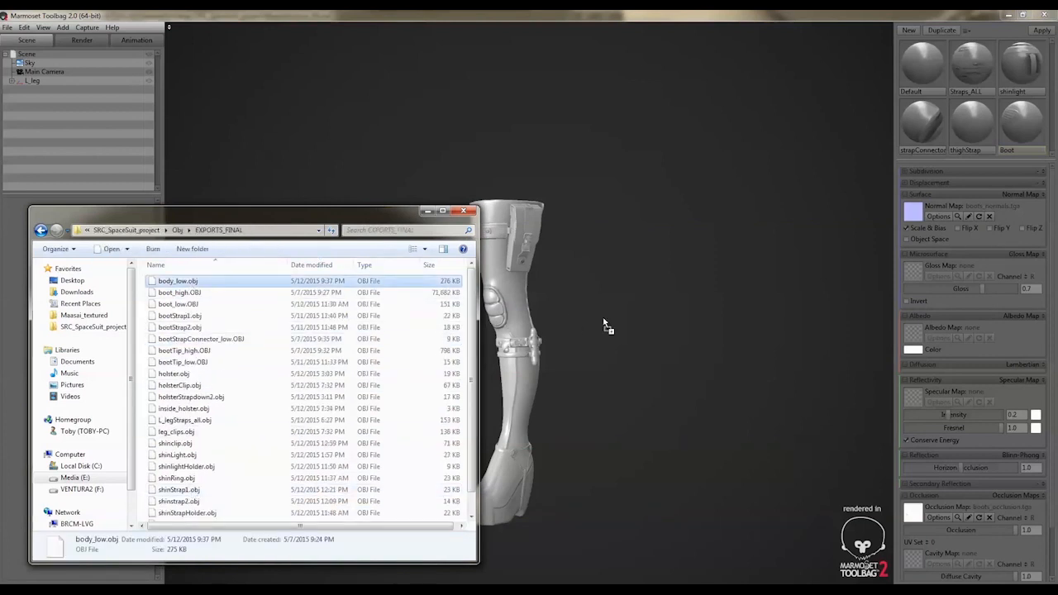
pyautogui.click(623, 270)
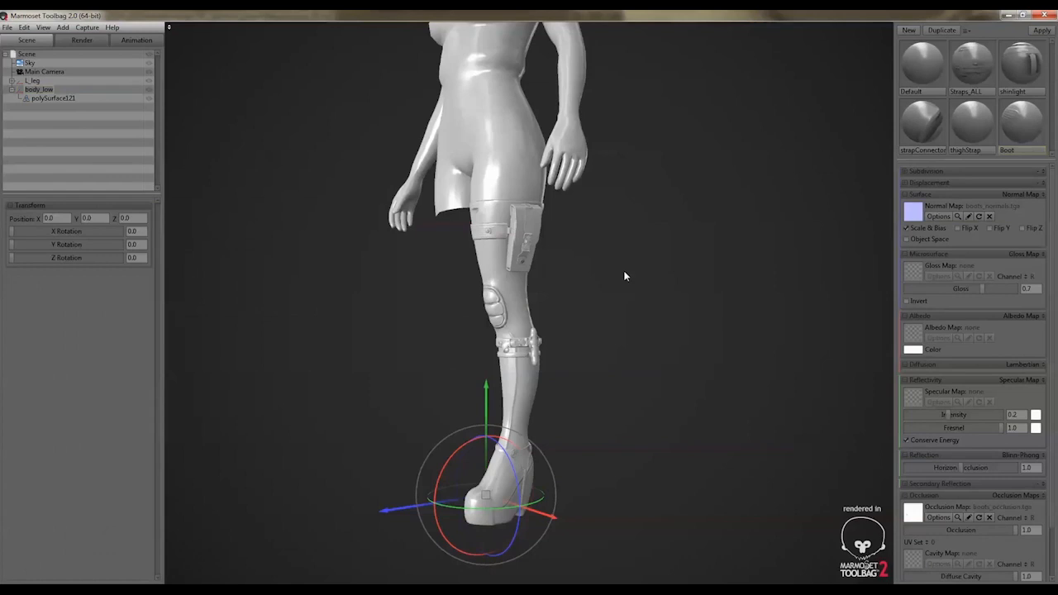
pyautogui.moveTo(623, 271); pyautogui.dragTo(580, 374, button='middle')
pyautogui.moveTo(580, 374); pyautogui.dragTo(652, 291)
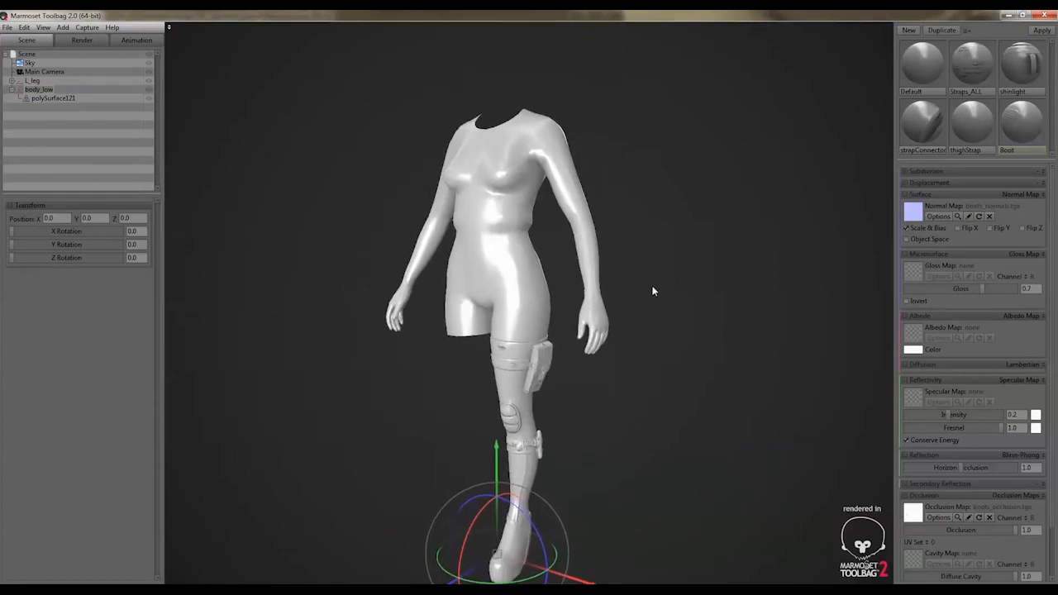
# Create a new material and name it Body
pyautogui.click(909, 30)
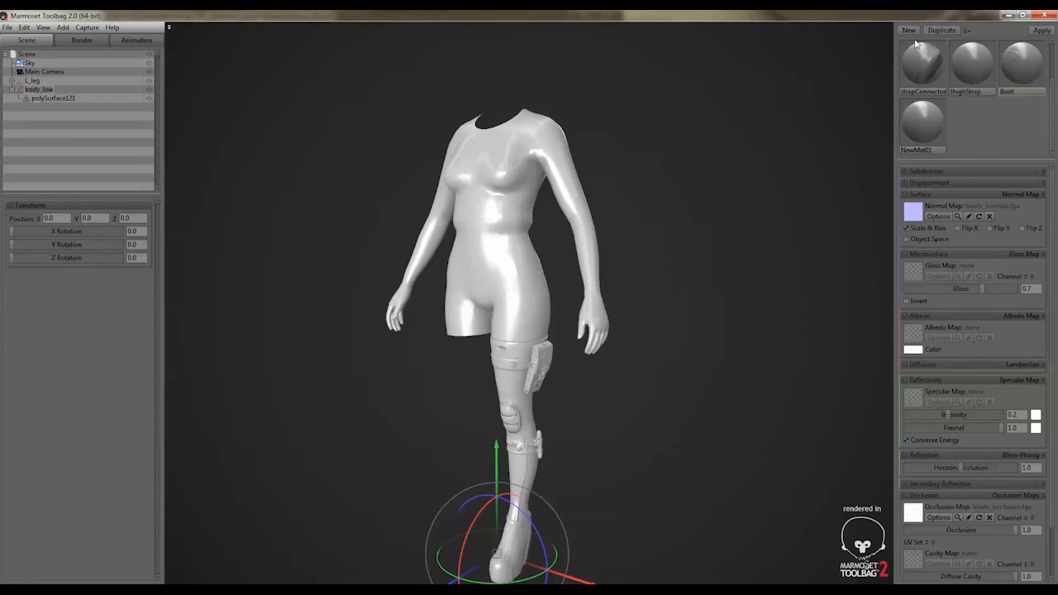
pyautogui.doubleClick(921, 149)
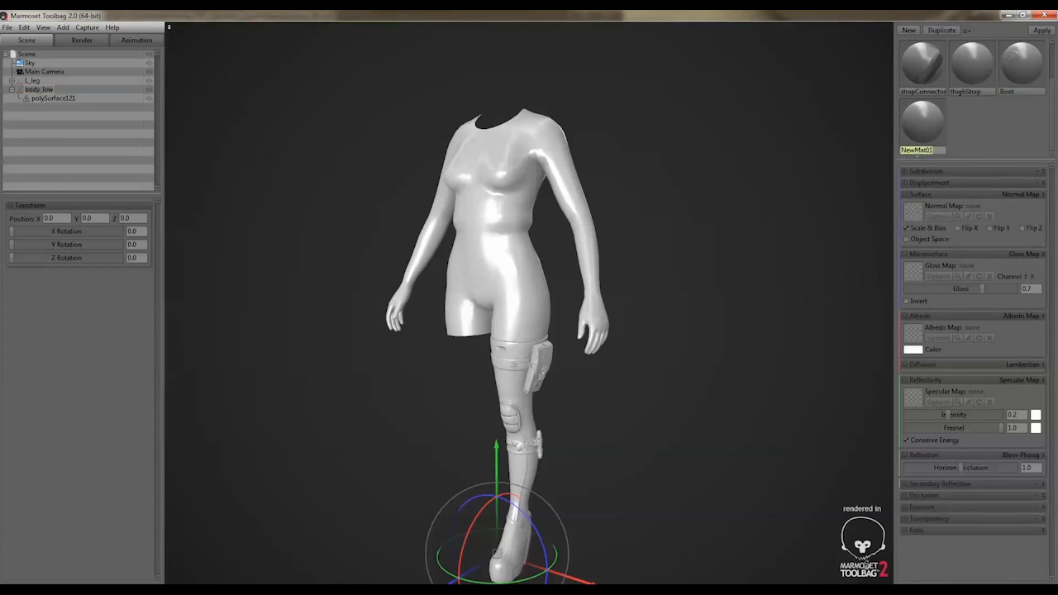
pyautogui.write('Body')
pyautogui.press('Return')
# Load body_normals from the project's Textures folder as the Body material's normal map and apply the material to the body mesh
pyautogui.hotkey('alt', 'Tab')
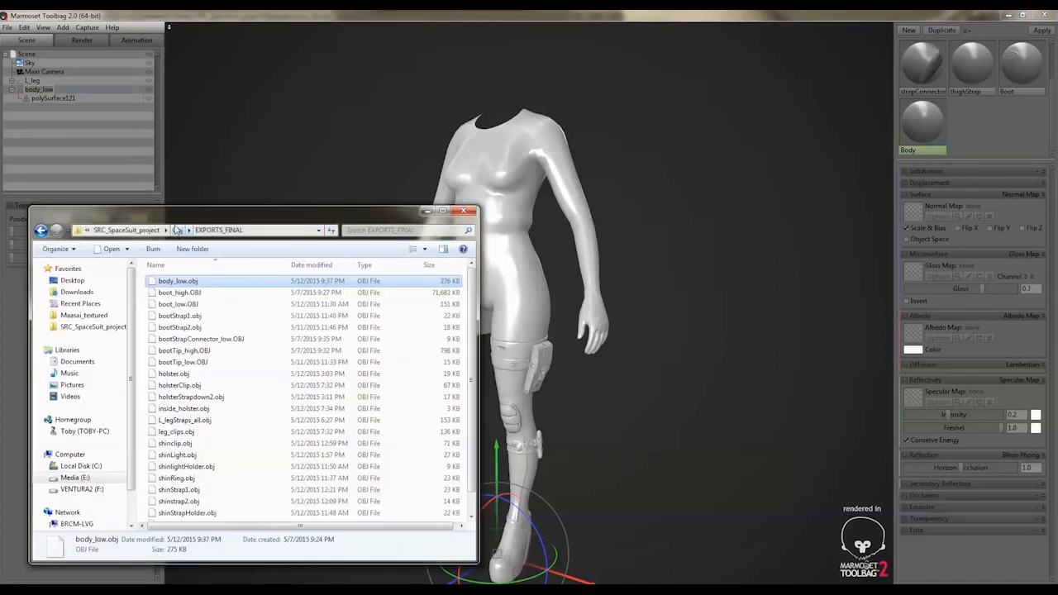
pyautogui.click(124, 229)
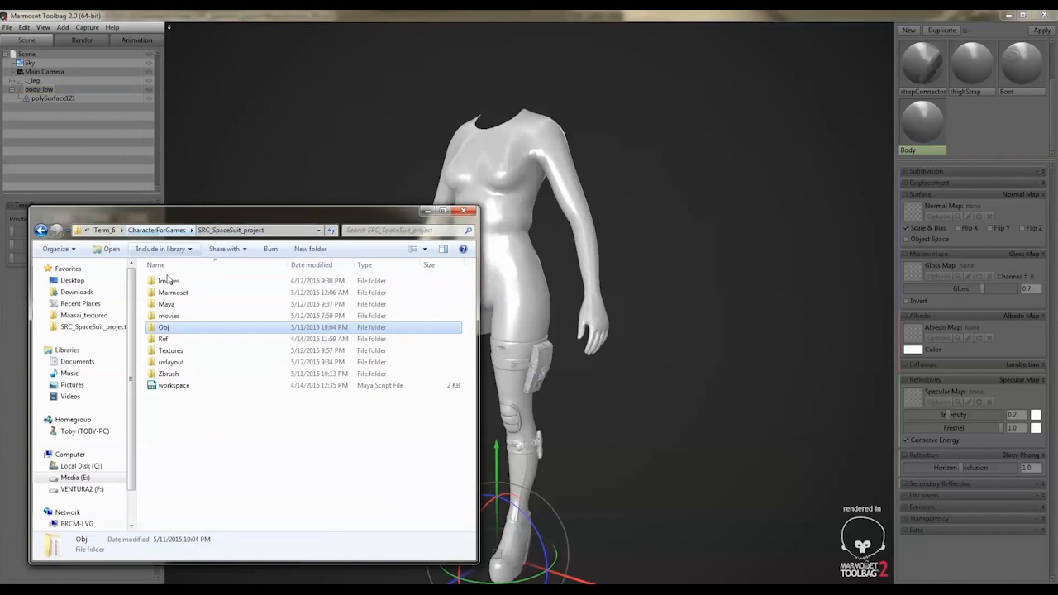
pyautogui.doubleClick(173, 351)
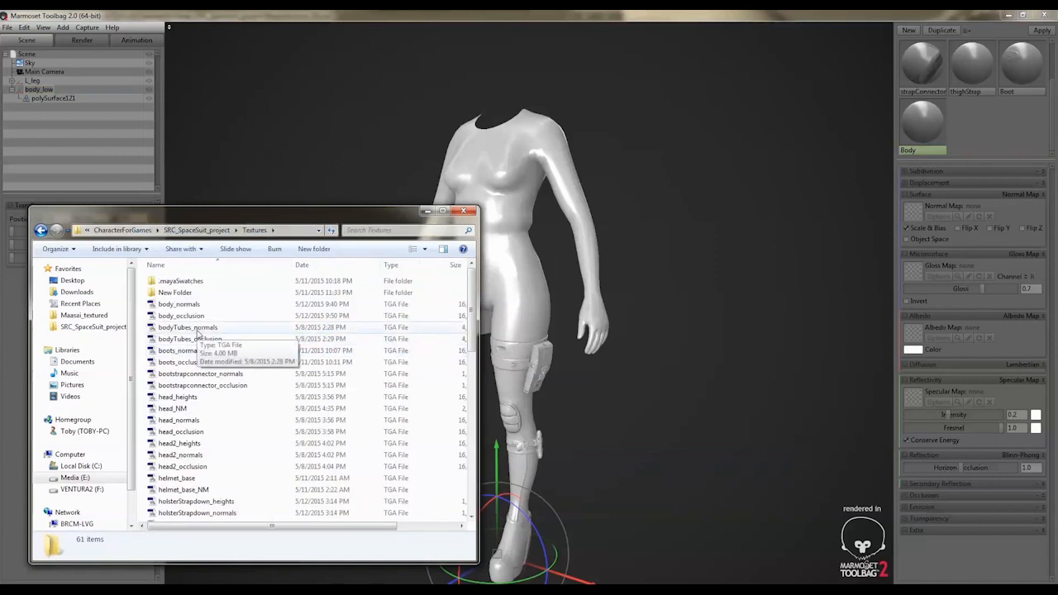
pyautogui.moveTo(196, 304); pyautogui.dragTo(912, 206)
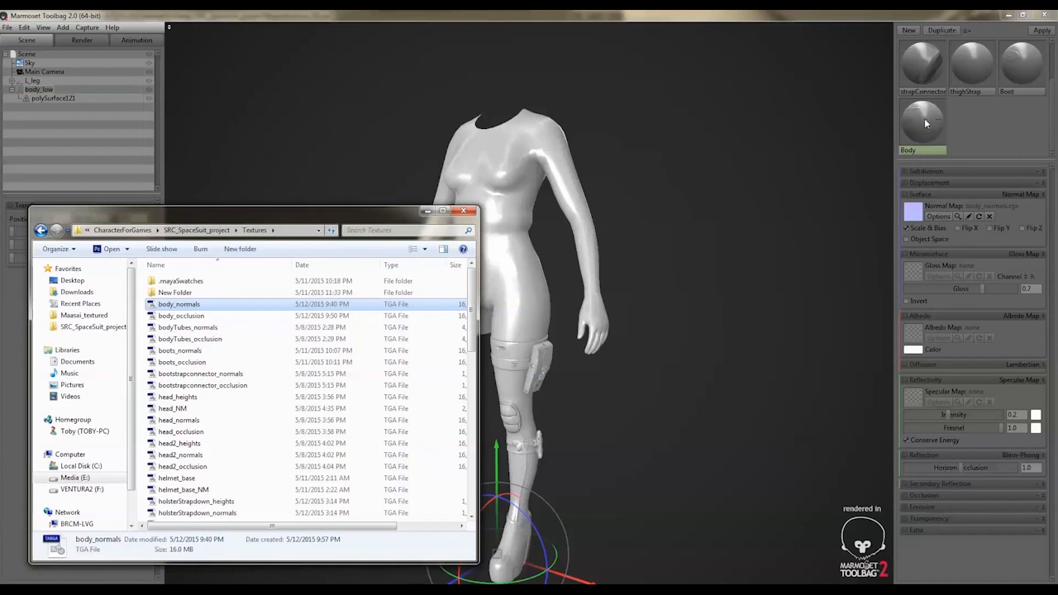
pyautogui.moveTo(943, 131); pyautogui.dragTo(610, 231)
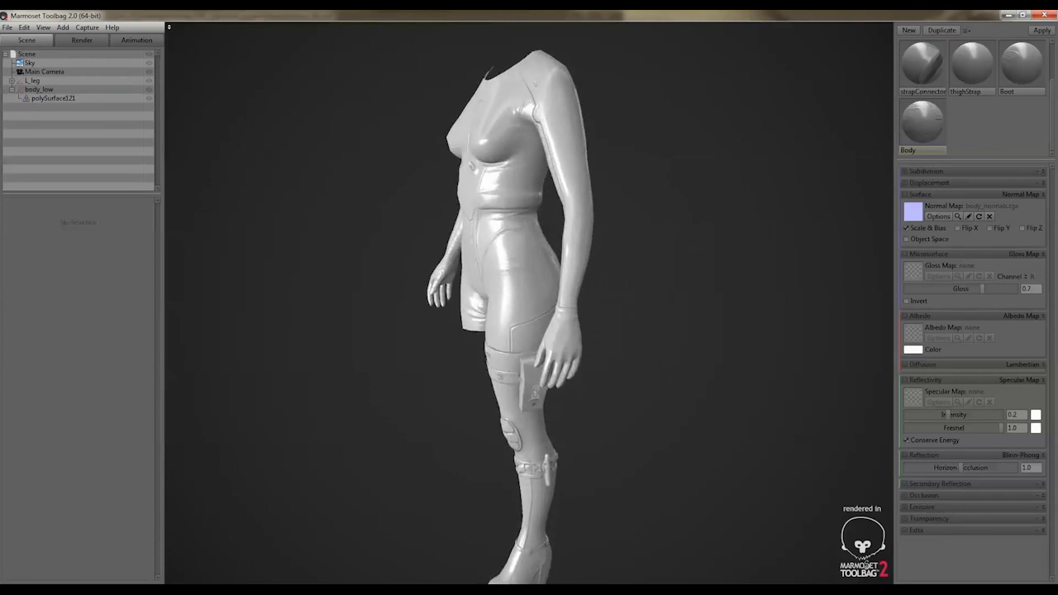
# Enable occlusion maps on the Body material and load body_occlusion from the Textures folder as its occlusion map
pyautogui.click(1037, 501)
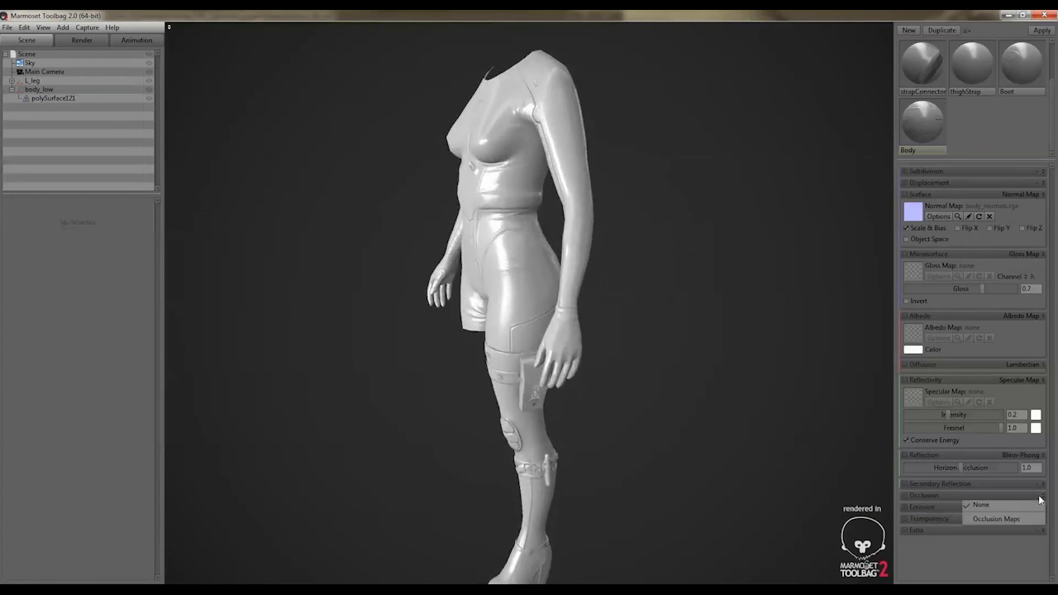
pyautogui.click(995, 519)
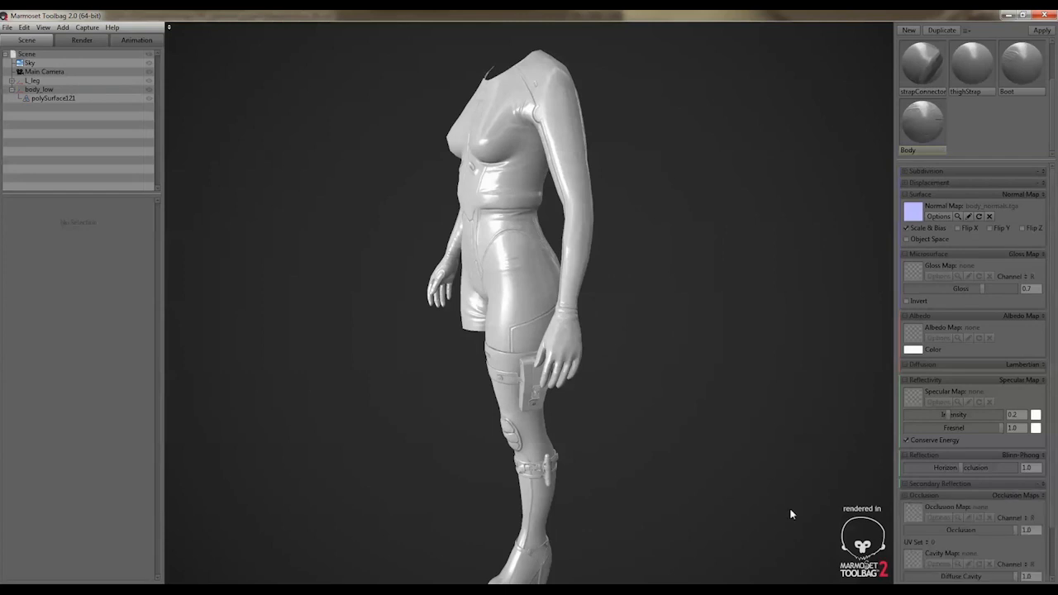
pyautogui.scroll(-2, 935, 516)
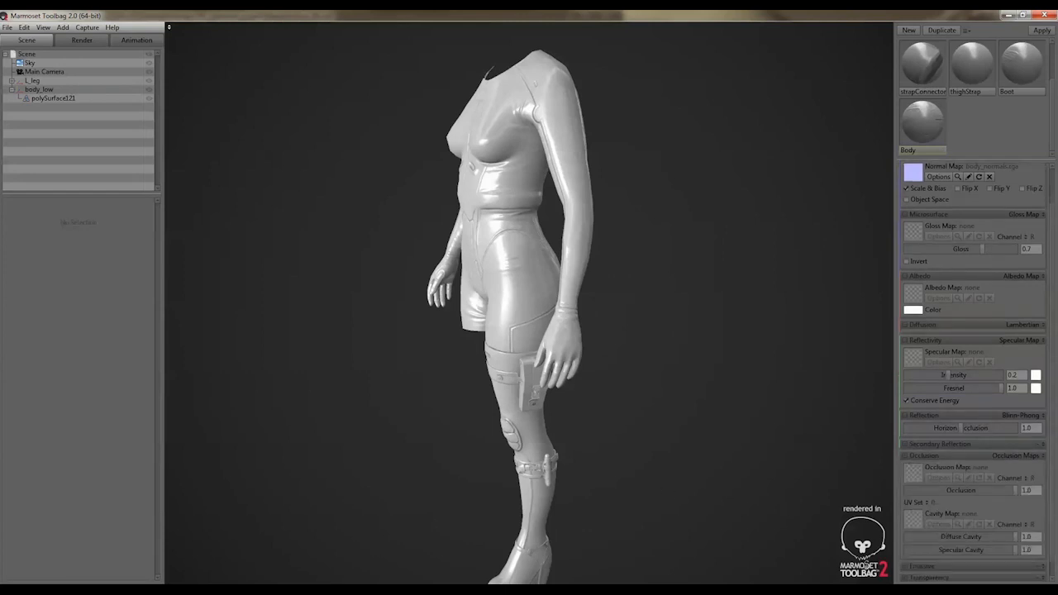
pyautogui.click(141, 590)
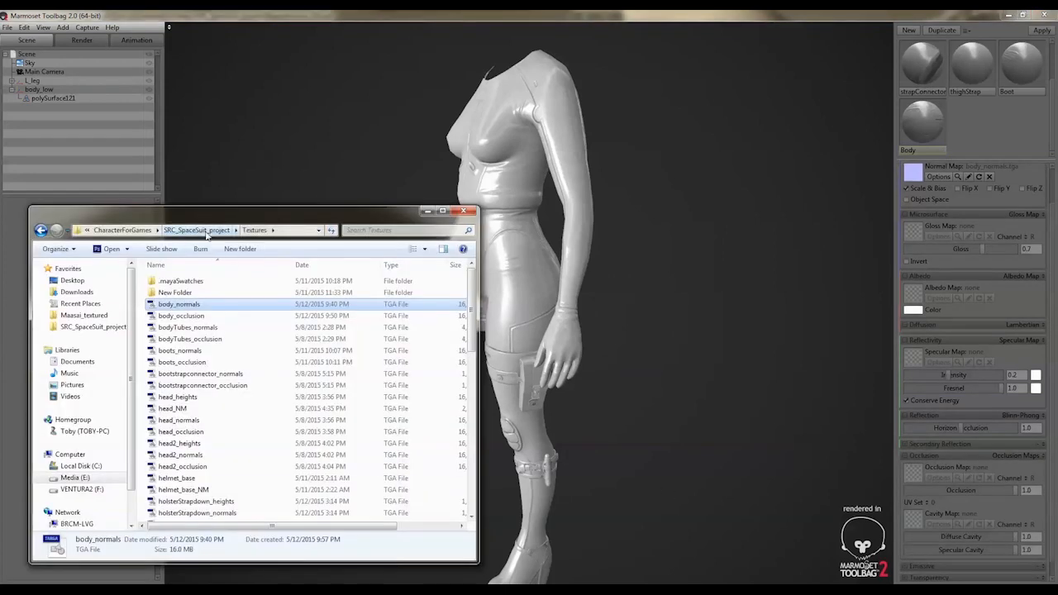
pyautogui.moveTo(190, 318); pyautogui.dragTo(918, 471)
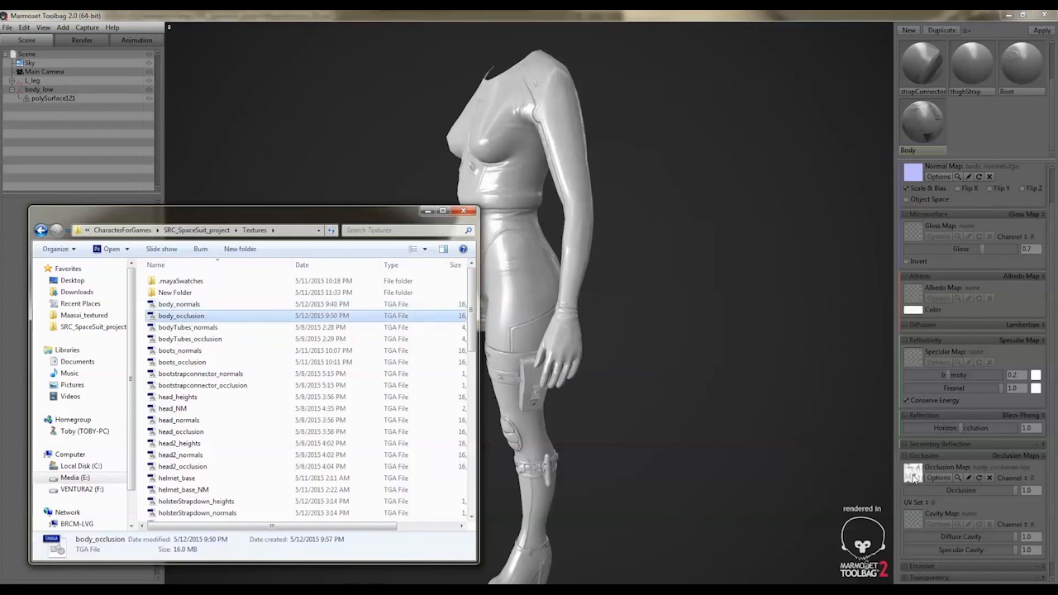
# Reduce the Body material's occlusion strength to 0.752
pyautogui.click(643, 288)
pyautogui.moveTo(647, 284); pyautogui.dragTo(548, 289)
pyautogui.keyDown('alt'); pyautogui.moveTo(540, 282); pyautogui.dragTo(585, 350, button='middle'); pyautogui.keyUp('alt')
pyautogui.keyDown('alt'); pyautogui.moveTo(585, 350); pyautogui.dragTo(580, 343, button='right'); pyautogui.keyUp('alt')
pyautogui.scroll(3, 580, 346)
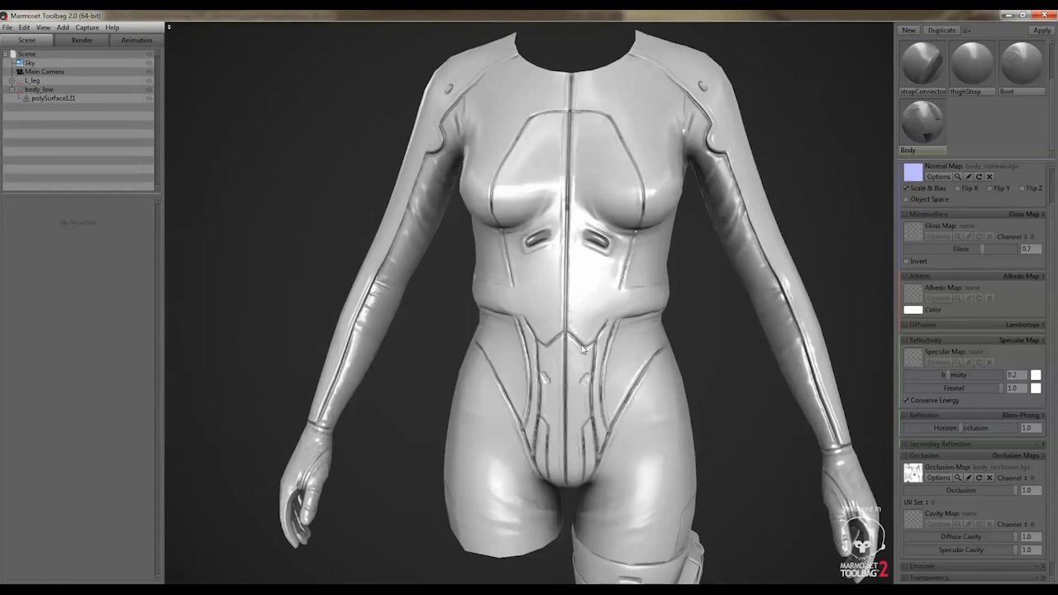
pyautogui.scroll(-2, 583, 349)
pyautogui.keyDown('alt'); pyautogui.moveTo(611, 362); pyautogui.dragTo(855, 465); pyautogui.keyUp('alt')
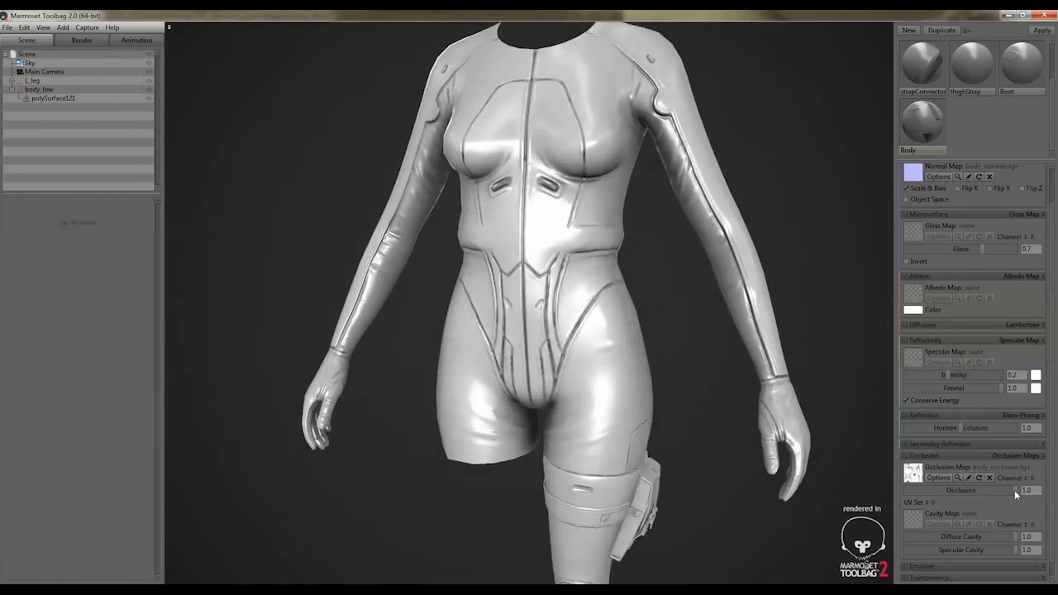
pyautogui.moveTo(1014, 490)
pyautogui.mouseDown()
pyautogui.moveTo(971, 490)
pyautogui.moveTo(989, 490)
pyautogui.mouseUp()
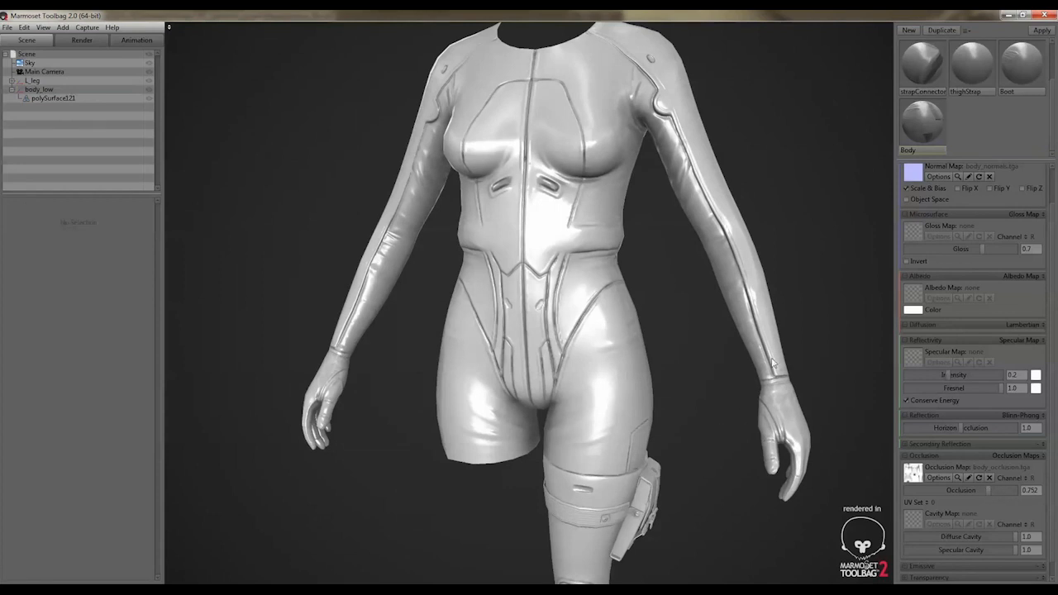
# Examine the baked seams, folds and shading on the body from the side, back and front, including the full figure
pyautogui.scroll(1, 772, 361)
pyautogui.keyDown('alt'); pyautogui.moveTo(753, 356); pyautogui.dragTo(752, 415); pyautogui.keyUp('alt')
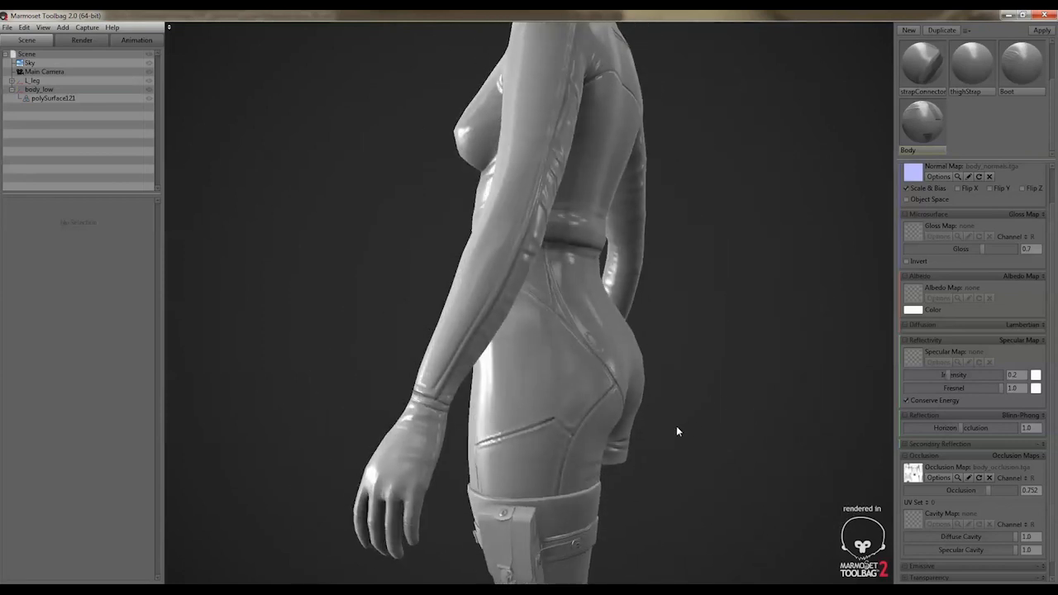
pyautogui.scroll(-2, 676, 426)
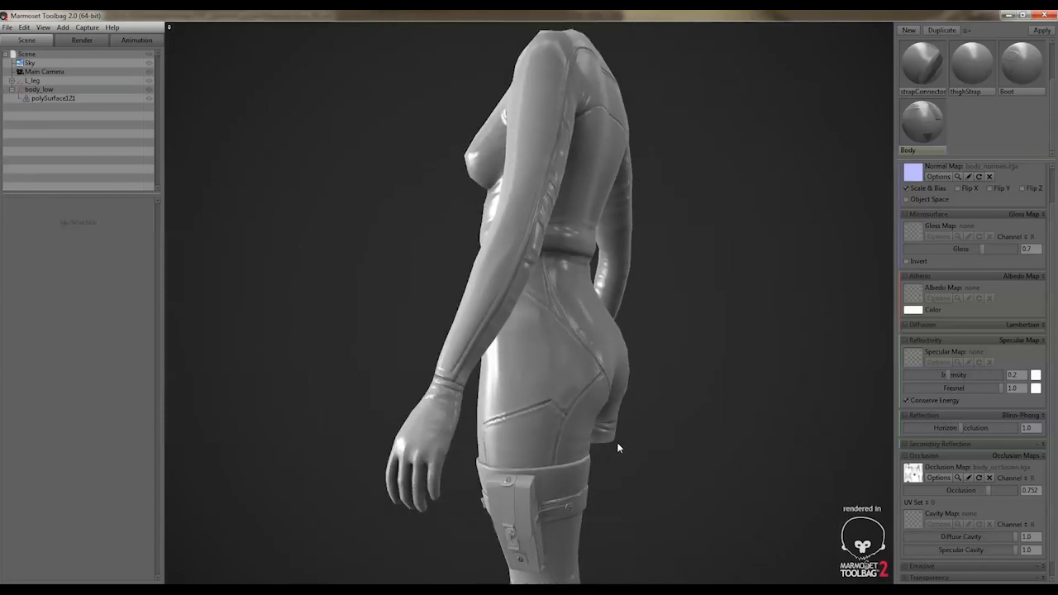
pyautogui.keyDown('alt'); pyautogui.moveTo(639, 433); pyautogui.dragTo(718, 416); pyautogui.keyUp('alt')
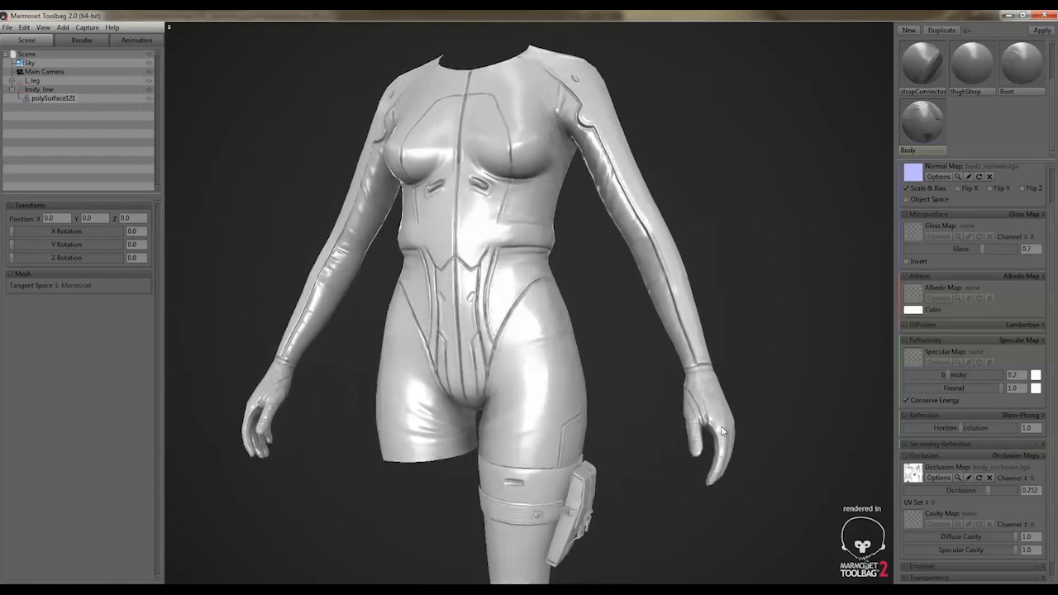
pyautogui.keyDown('alt'); pyautogui.moveTo(639, 397); pyautogui.dragTo(656, 410, button='middle'); pyautogui.keyUp('alt')
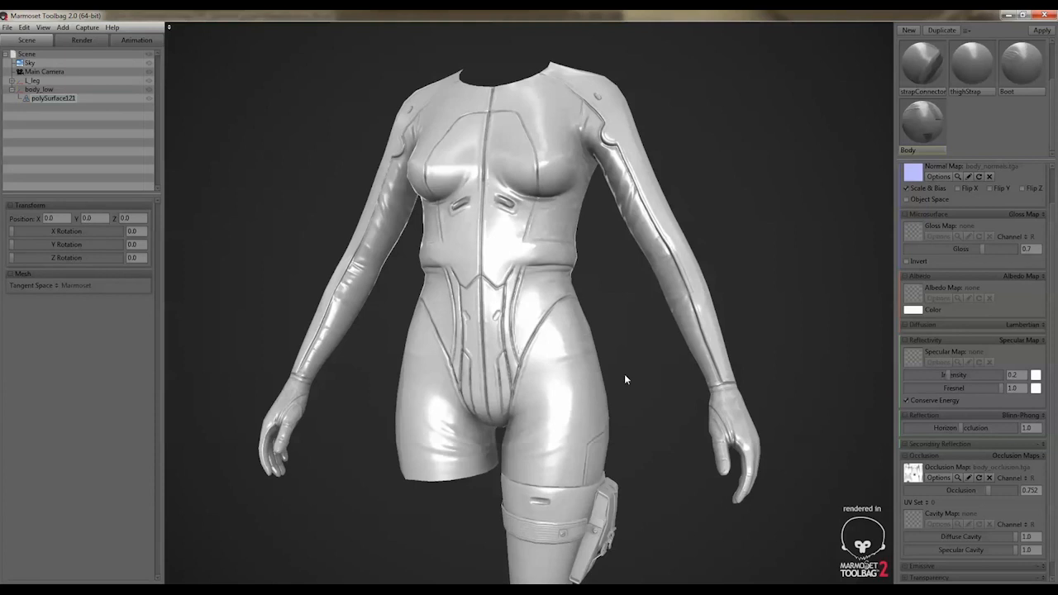
pyautogui.keyDown('alt'); pyautogui.moveTo(548, 378); pyautogui.dragTo(581, 392); pyautogui.keyUp('alt')
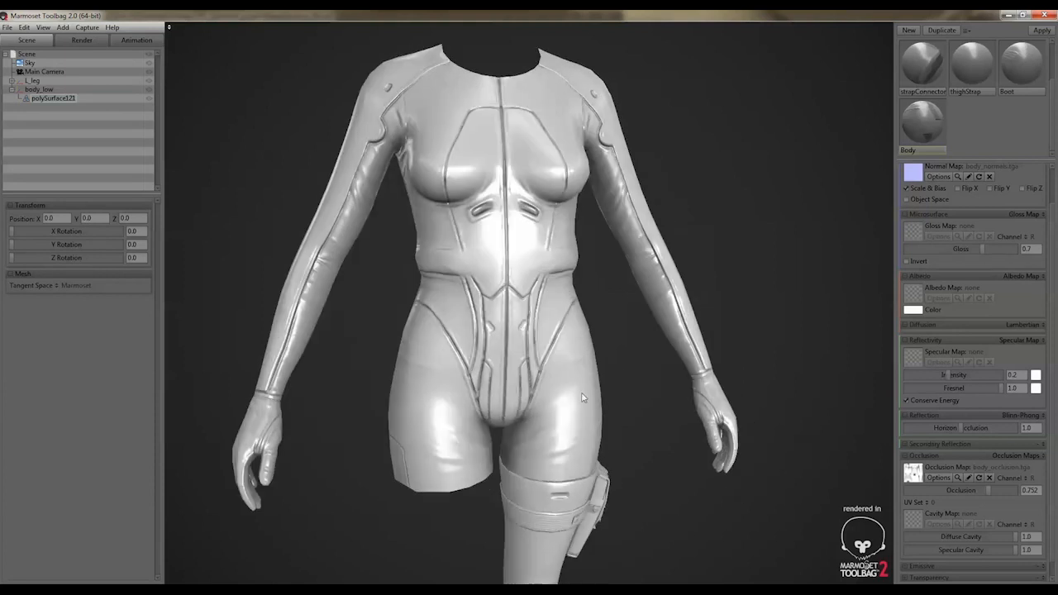
pyautogui.scroll(-5, 589, 394)
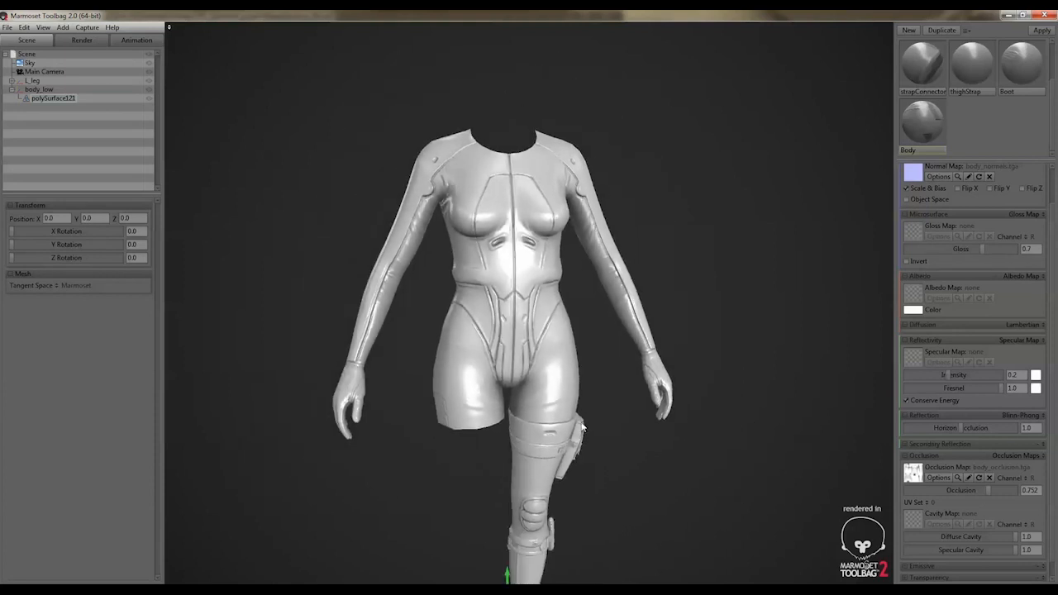
pyautogui.keyDown('alt'); pyautogui.moveTo(580, 435); pyautogui.dragTo(595, 377, button='middle'); pyautogui.keyUp('alt')
pyautogui.keyDown('alt'); pyautogui.moveTo(594, 375); pyautogui.dragTo(481, 382); pyautogui.keyUp('alt')
pyautogui.scroll(-3, 457, 380)
# Show the wireframe overlay on the model, inspect the low-res topology and hide the overlay again
pyautogui.click(66, 41)
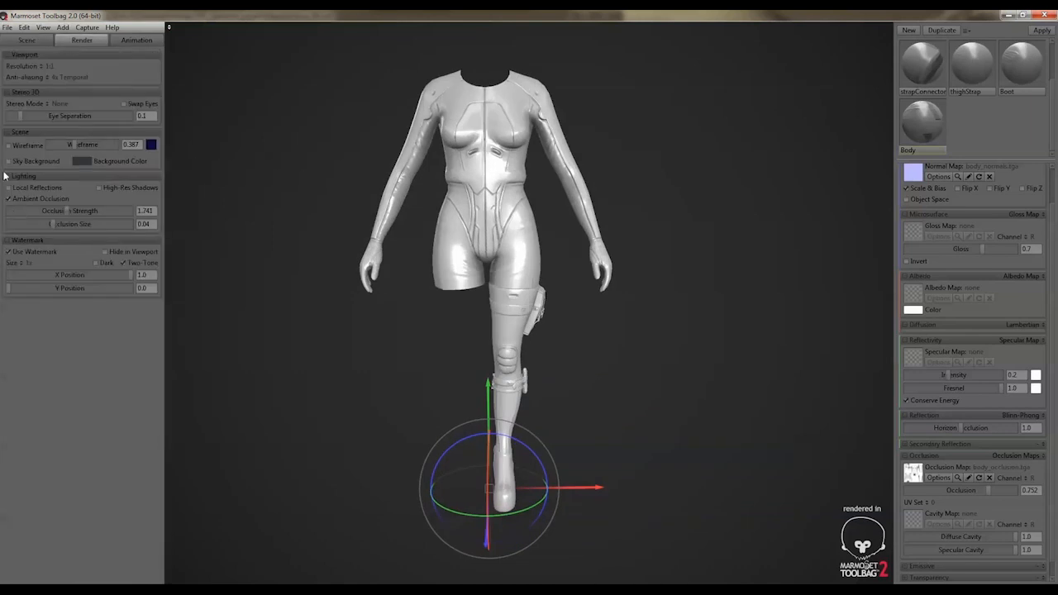
pyautogui.click(10, 145)
pyautogui.keyDown('alt'); pyautogui.moveTo(521, 182); pyautogui.dragTo(613, 251, button='middle'); pyautogui.keyUp('alt')
pyautogui.keyDown('alt'); pyautogui.moveTo(612, 245); pyautogui.dragTo(658, 246); pyautogui.keyUp('alt')
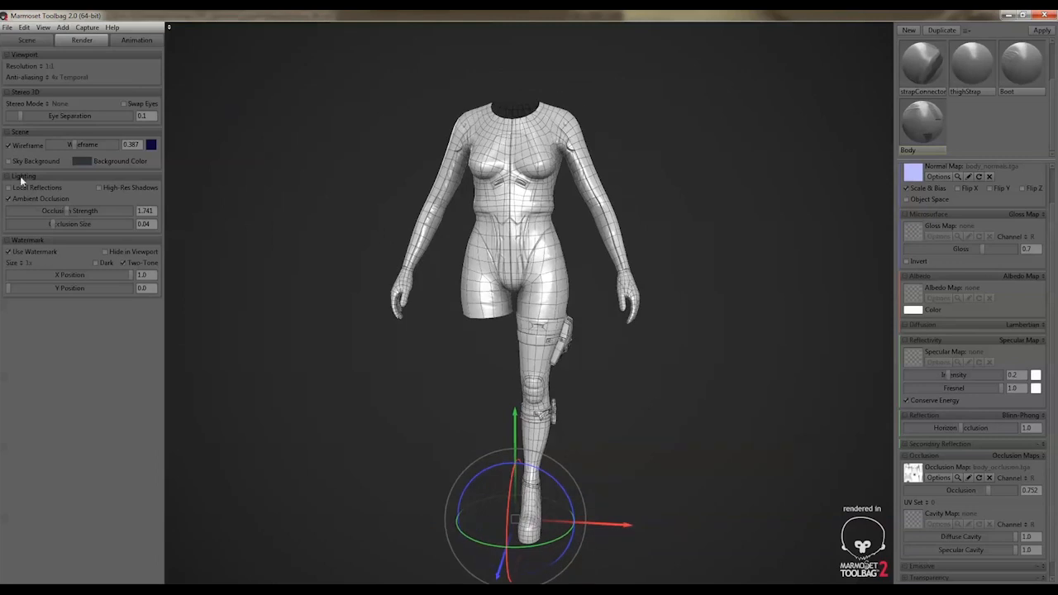
pyautogui.click(9, 146)
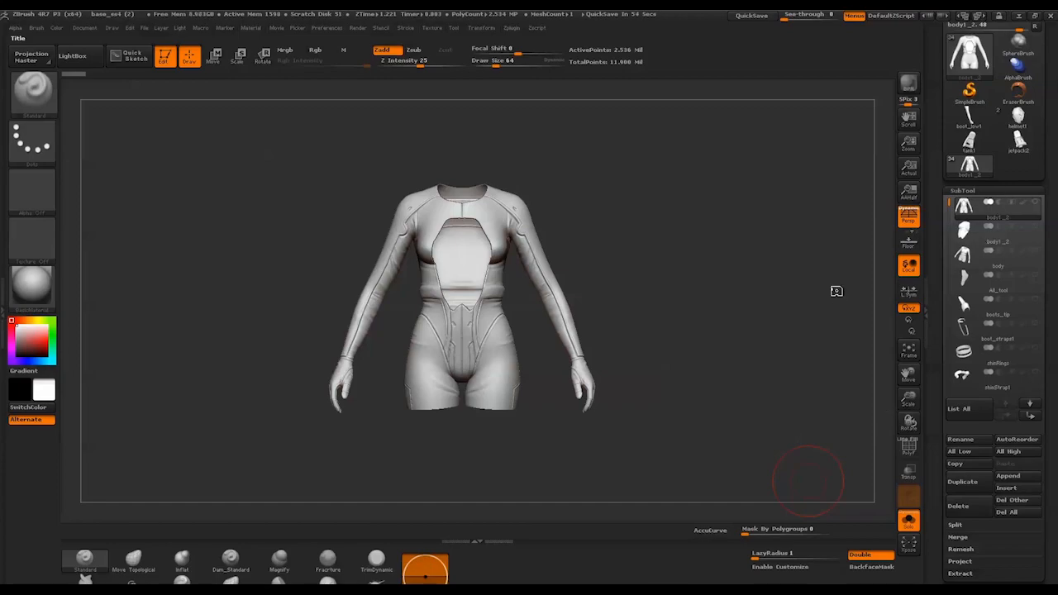
# Switch to ZBrush and view the chest panel subtool, followed by a close front view of the high-res body subtool
pyautogui.moveTo(833, 292)
pyautogui.mouseDown()
pyautogui.moveTo(812, 292)
pyautogui.moveTo(838, 289)
pyautogui.mouseUp()
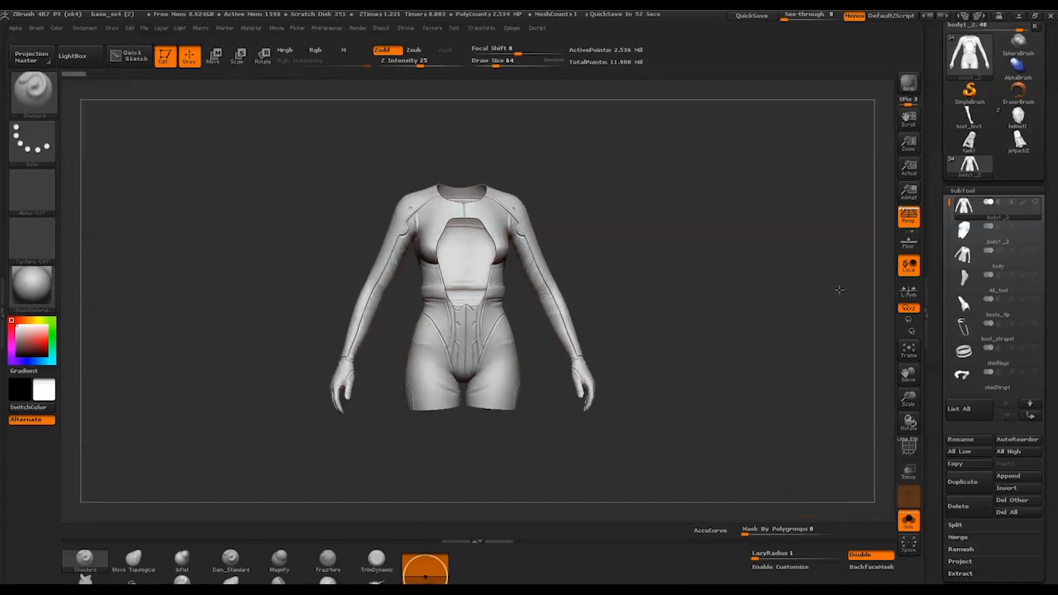
pyautogui.click(984, 239)
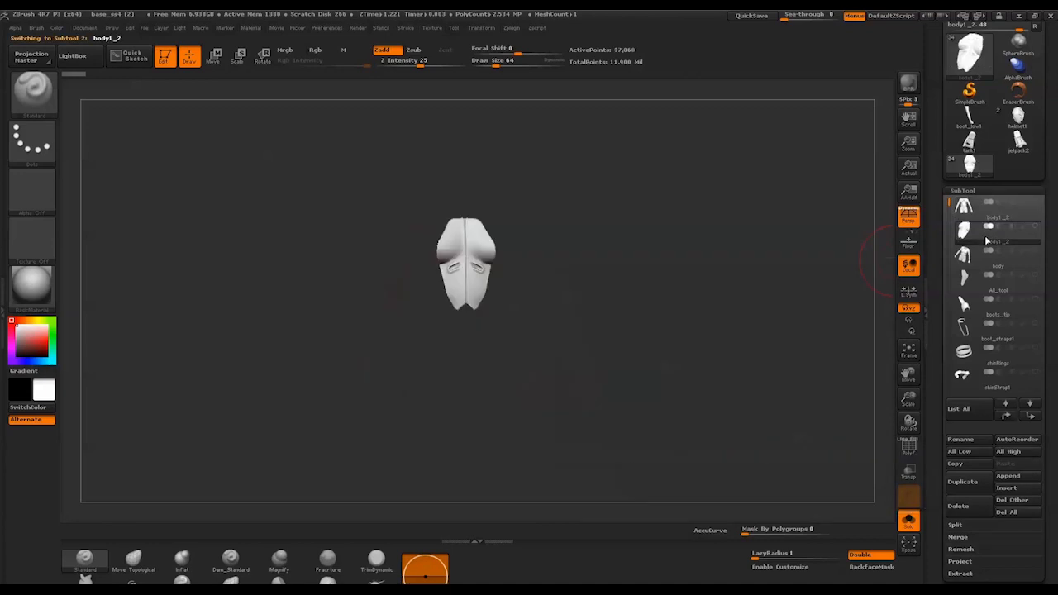
pyautogui.click(985, 271)
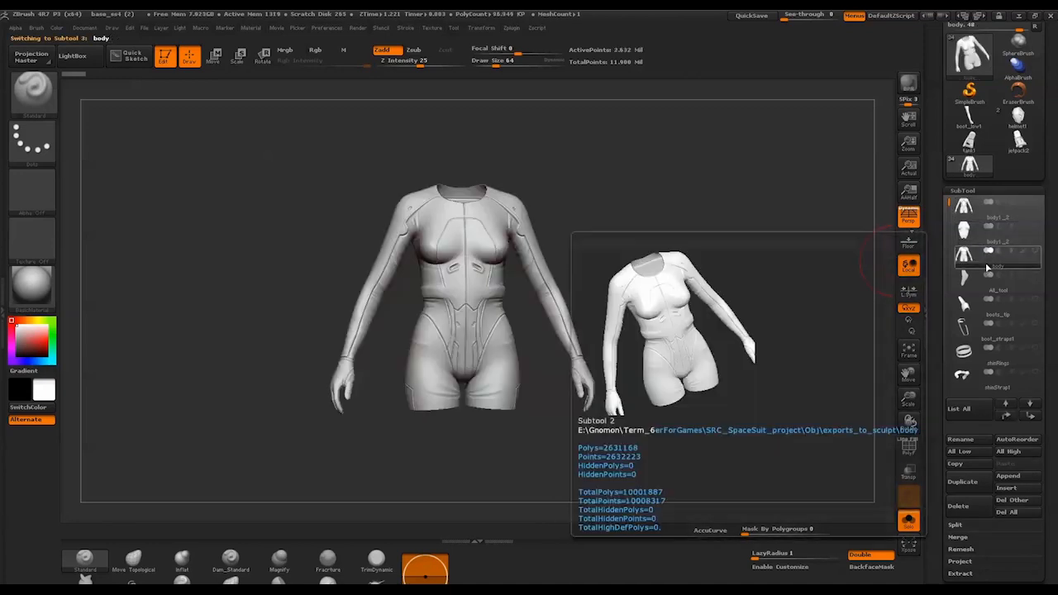
pyautogui.moveTo(702, 255); pyautogui.dragTo(724, 320)
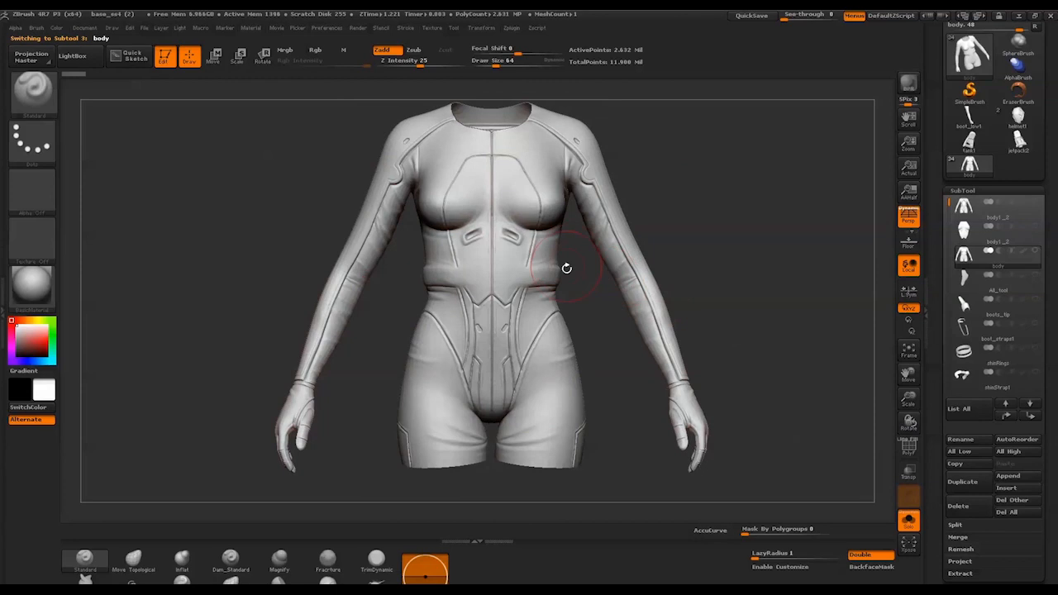
# Compare the complete body subtool with the separate open-chest body and chest panel subtools
pyautogui.moveTo(564, 267); pyautogui.dragTo(595, 307)
pyautogui.moveTo(749, 294); pyautogui.dragTo(746, 302)
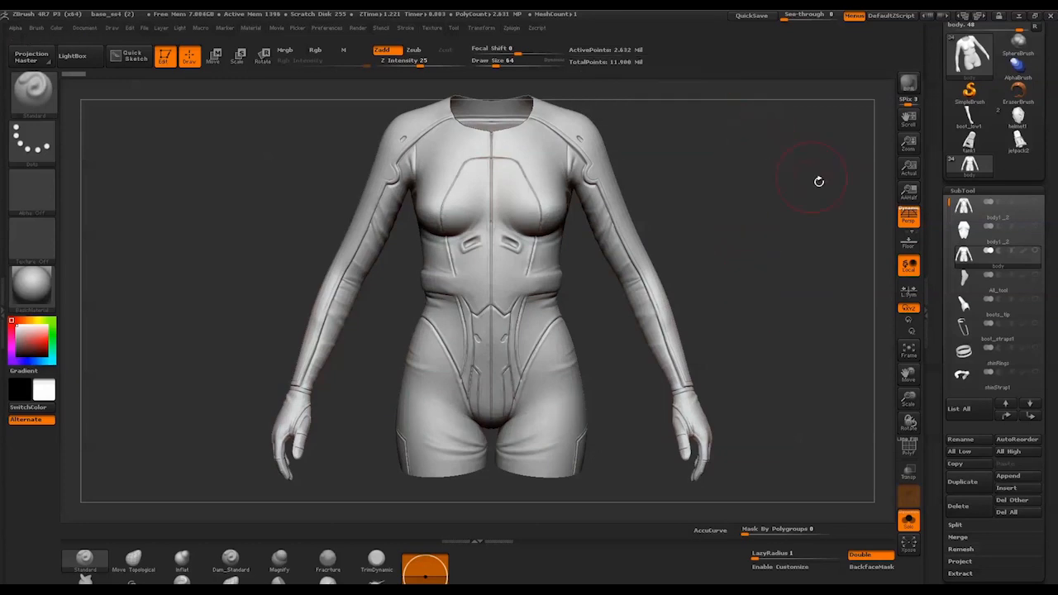
pyautogui.moveTo(988, 245)
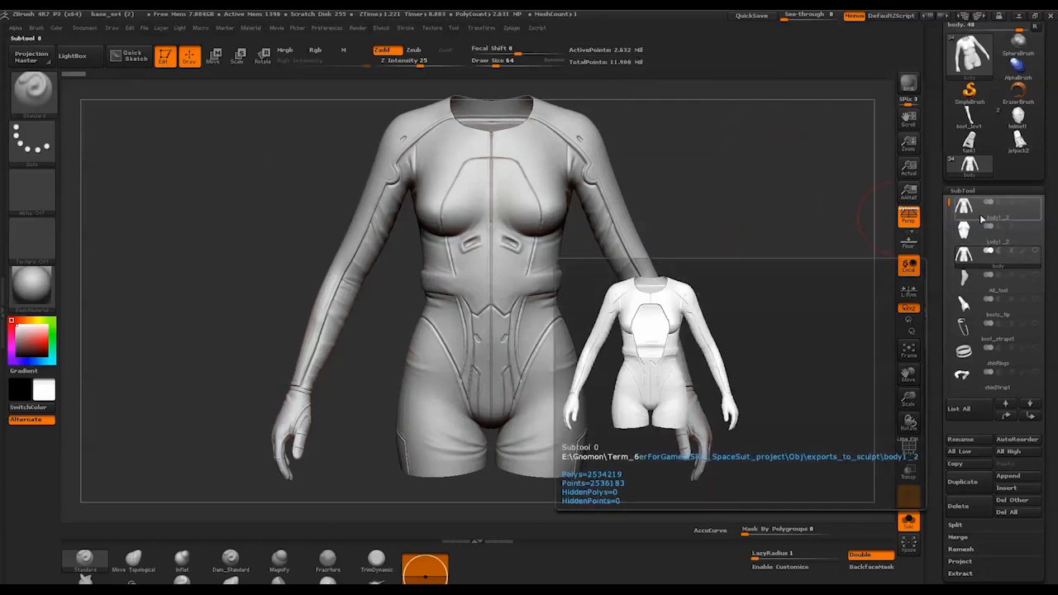
pyautogui.click(979, 214)
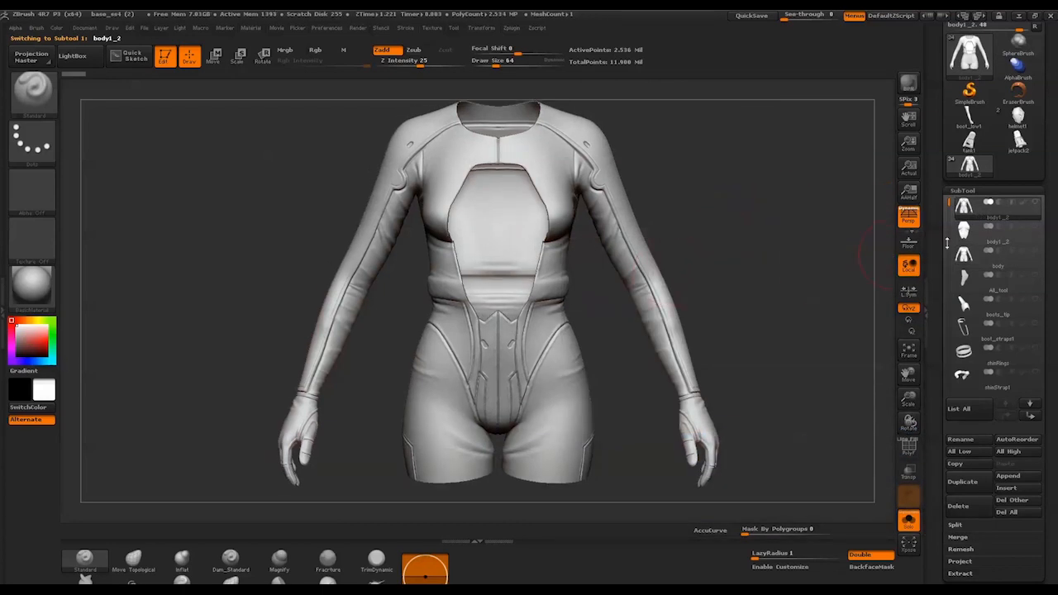
pyautogui.click(979, 234)
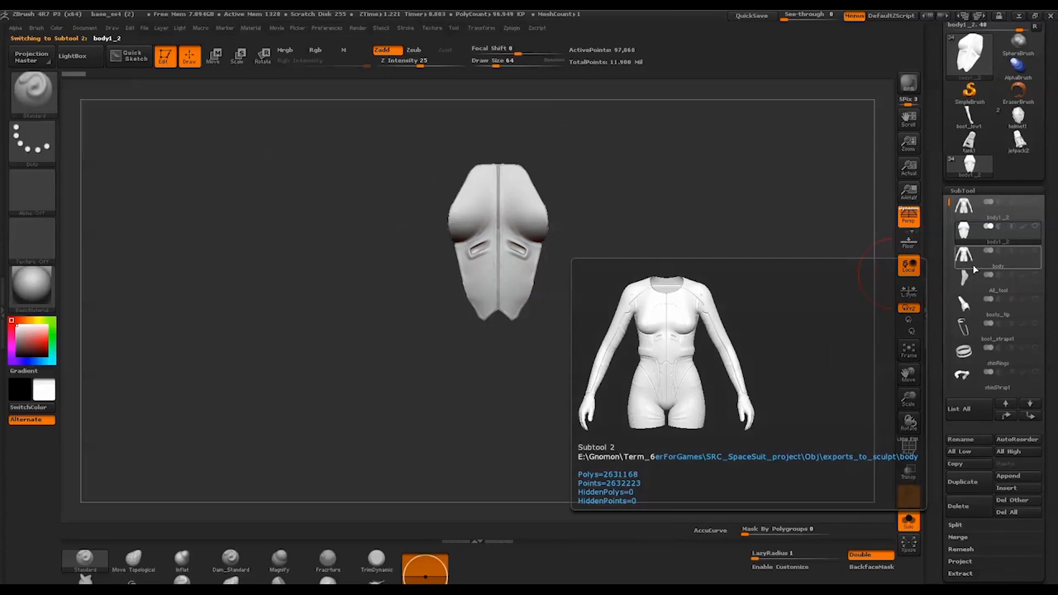
pyautogui.click(974, 270)
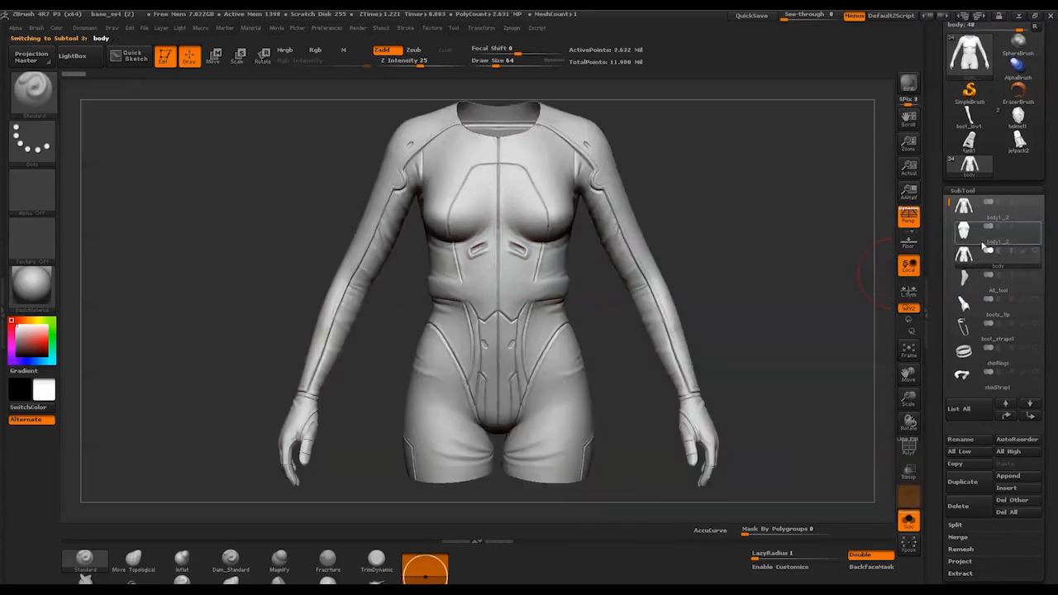
# Export the chest panel subtool to the Desktop as an OBJ file named body_chestPAnel
pyautogui.click(978, 232)
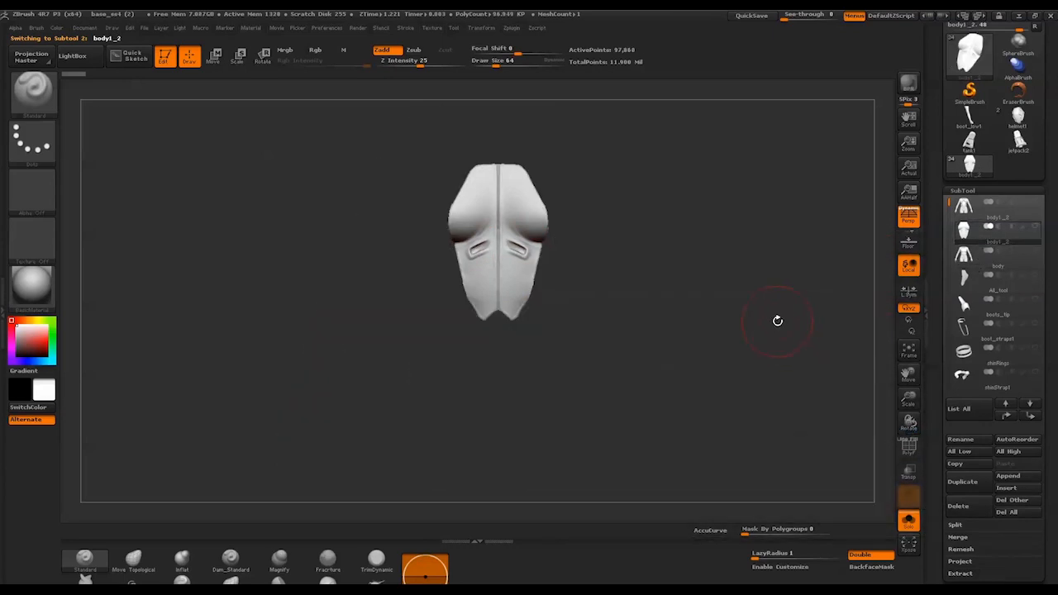
pyautogui.moveTo(779, 314)
pyautogui.mouseDown()
pyautogui.moveTo(780, 327)
pyautogui.moveTo(769, 322)
pyautogui.moveTo(777, 328)
pyautogui.mouseUp()
pyautogui.moveTo(1047, 113); pyautogui.dragTo(1048, 227)
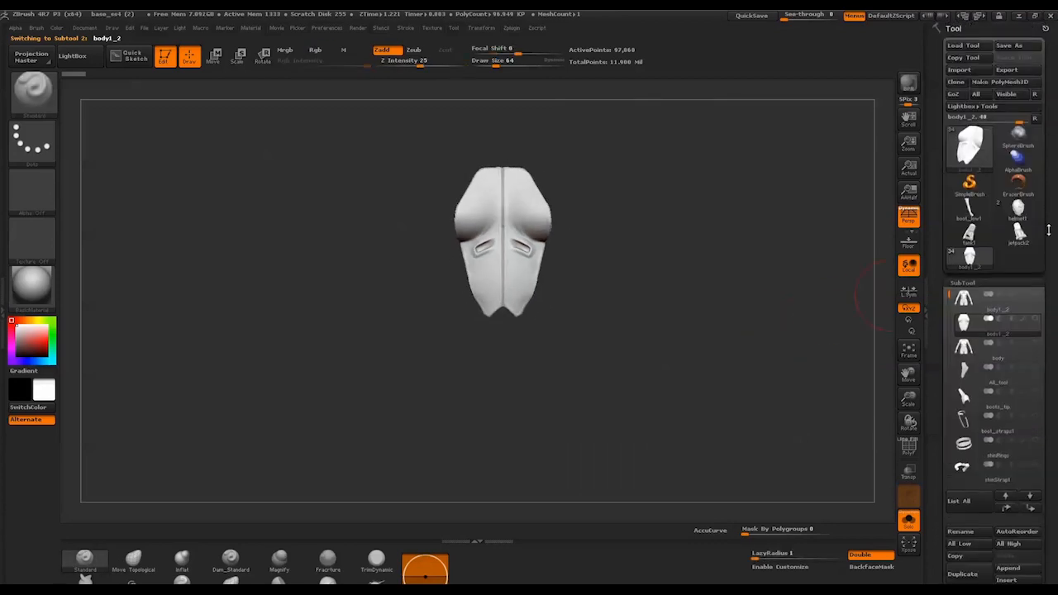
pyautogui.click(1007, 71)
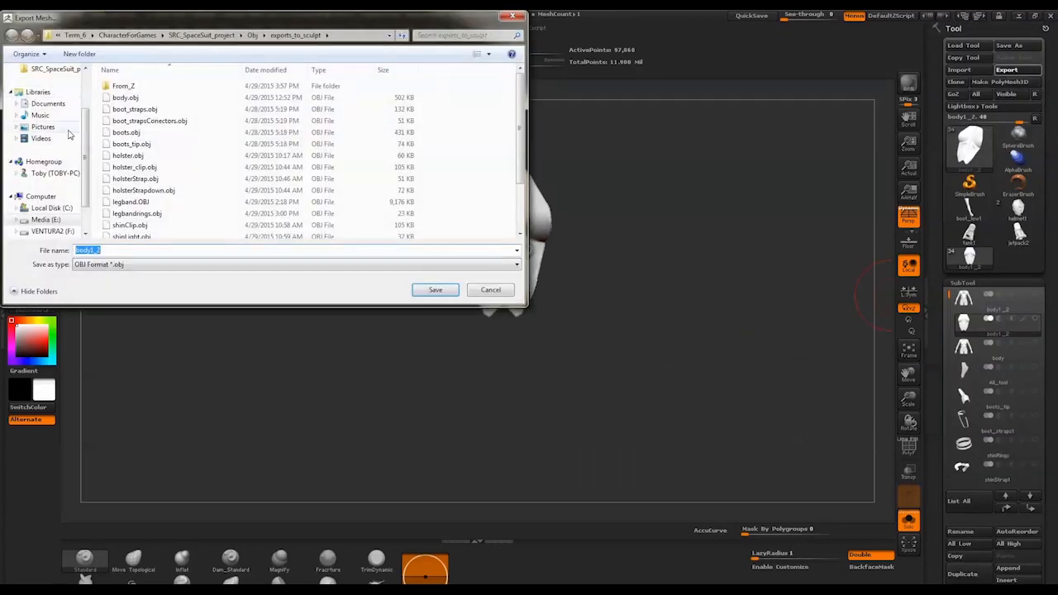
pyautogui.scroll(3, 81, 140)
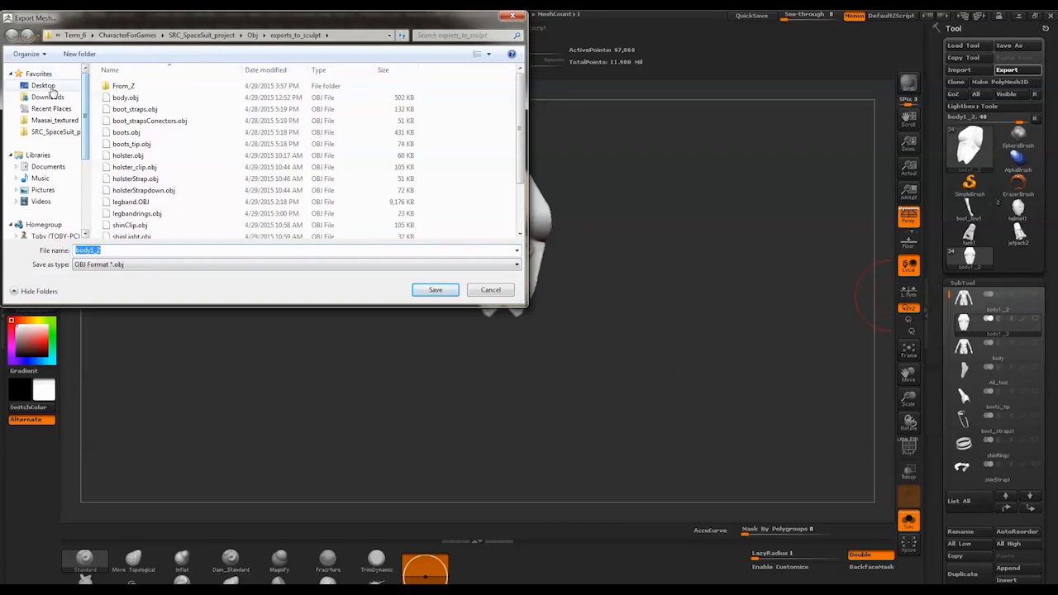
pyautogui.click(43, 85)
pyautogui.doubleClick(136, 252)
pyautogui.write('b')
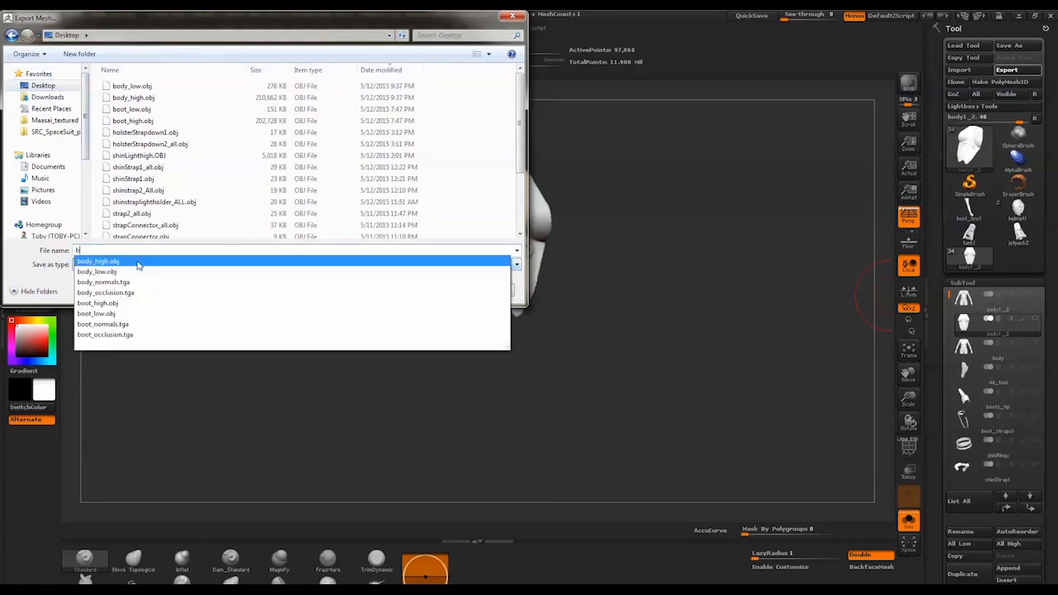
pyautogui.write('ody_chestPAnel')
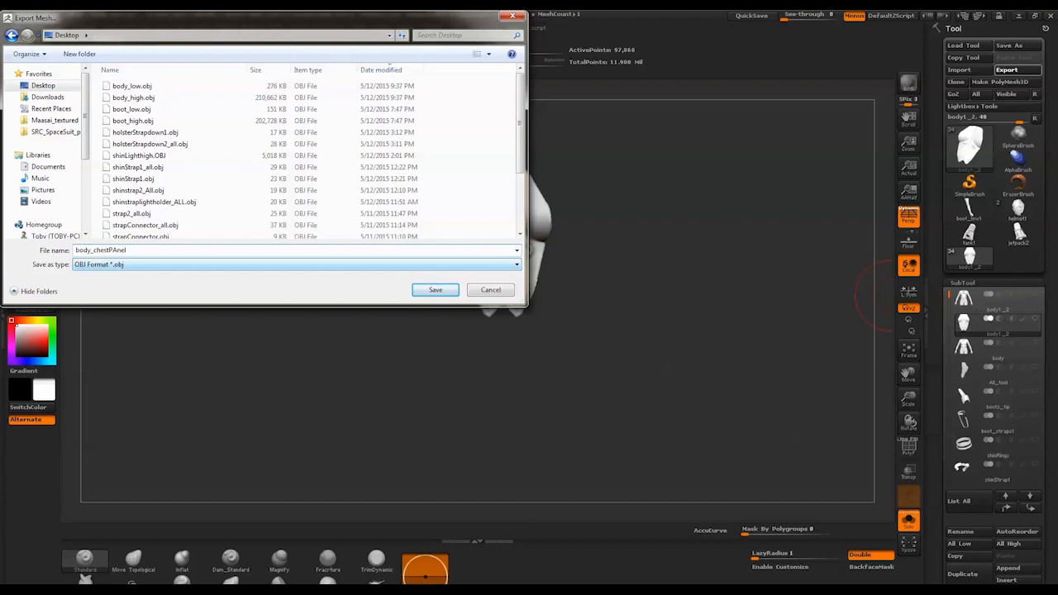
pyautogui.click(443, 293)
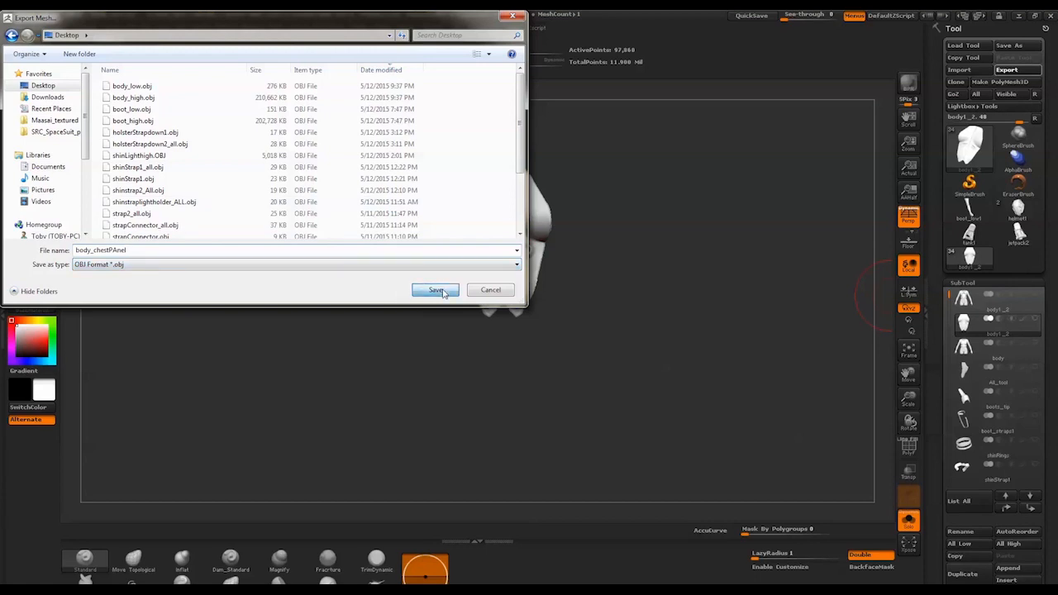
# Select the open-chest body subtool, check its export settings and export it to the Desktop as the OBJ file body_noChest
pyautogui.click(983, 299)
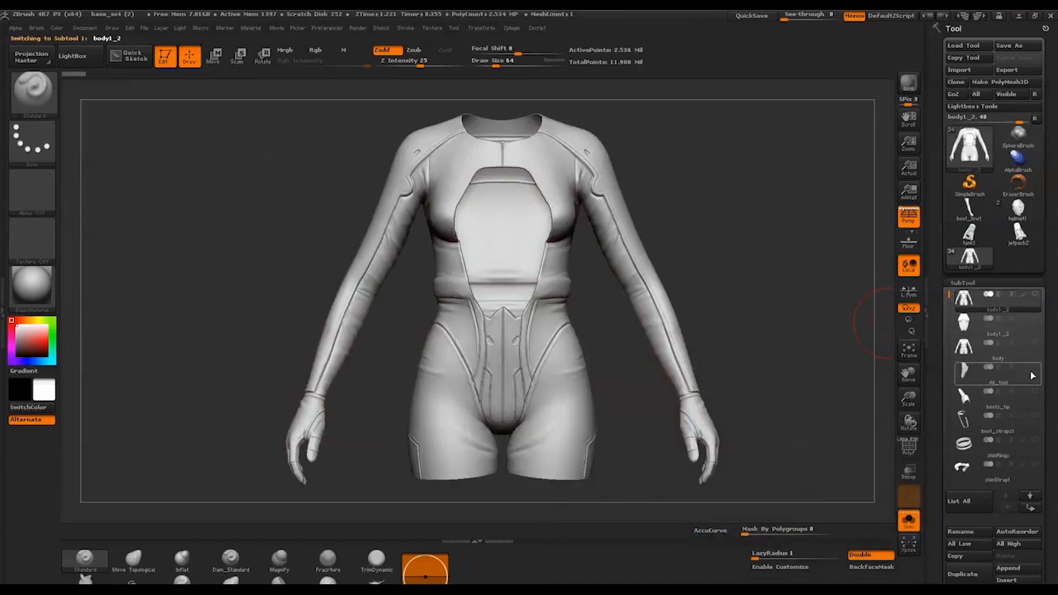
pyautogui.click(911, 451)
pyautogui.click(913, 454)
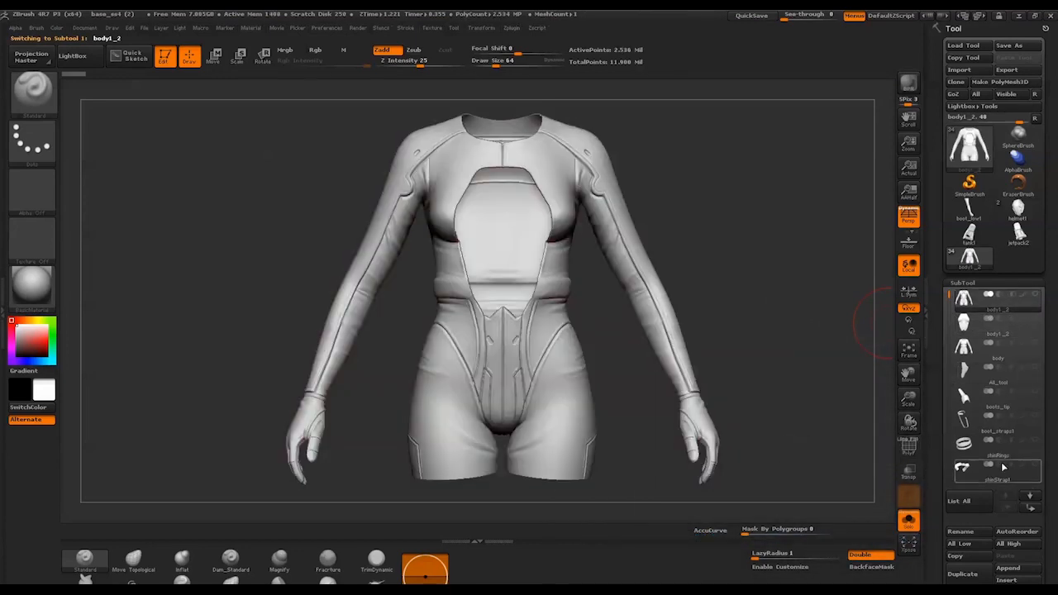
pyautogui.moveTo(1047, 468)
pyautogui.mouseDown()
pyautogui.moveTo(1052, 263)
pyautogui.moveTo(1055, 311)
pyautogui.mouseUp()
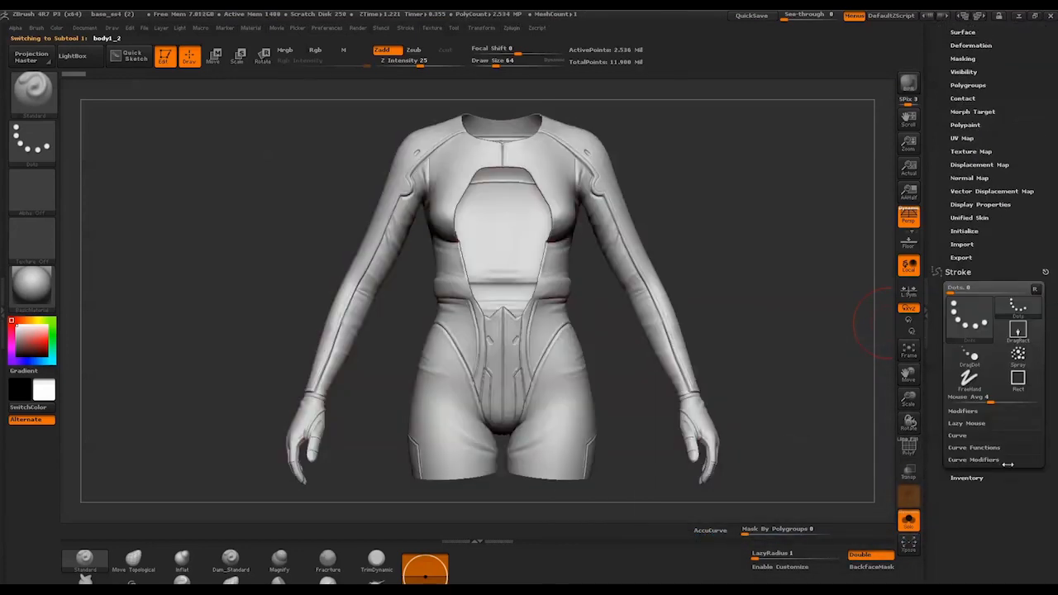
pyautogui.click(965, 260)
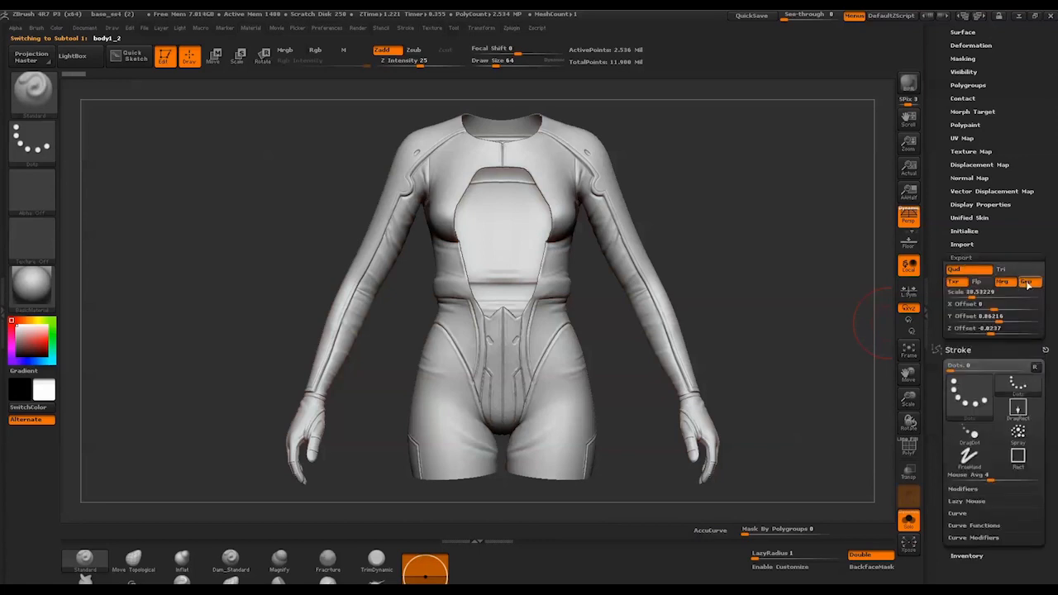
pyautogui.moveTo(1045, 256); pyautogui.dragTo(1054, 528)
pyautogui.click(1006, 69)
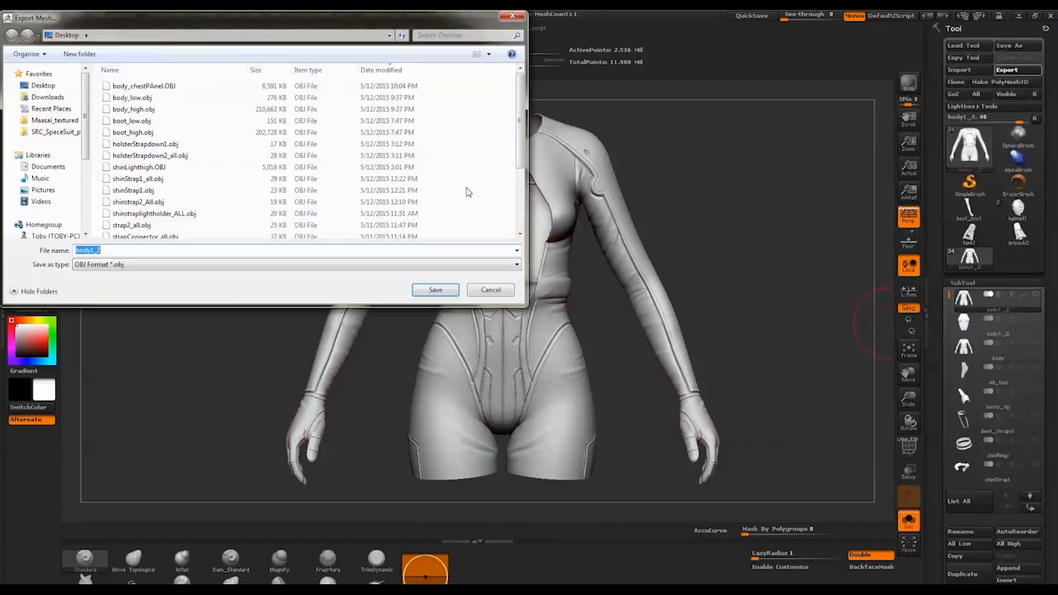
pyautogui.click(56, 85)
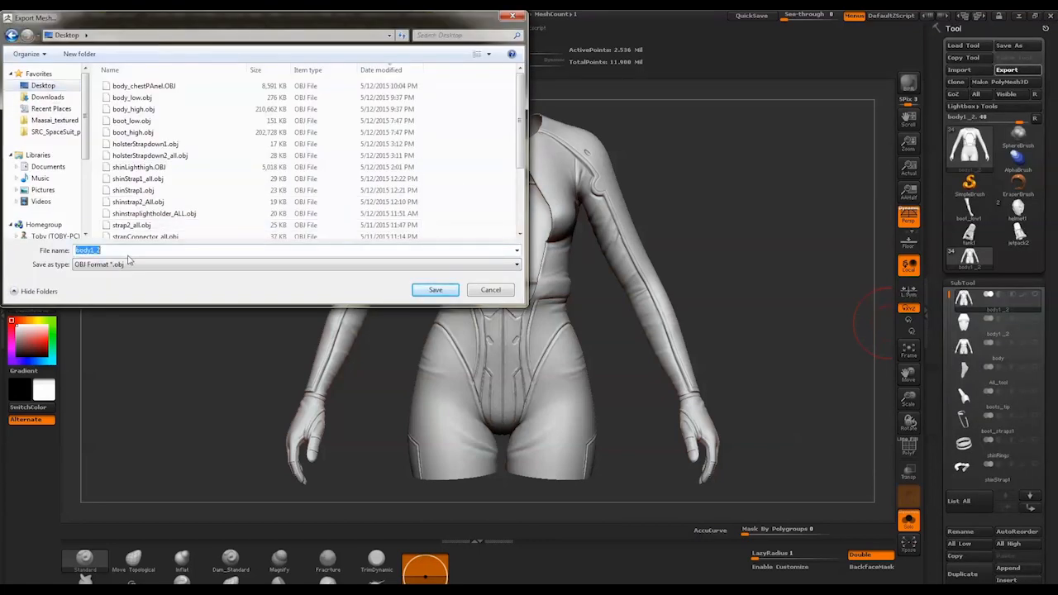
pyautogui.write('body')
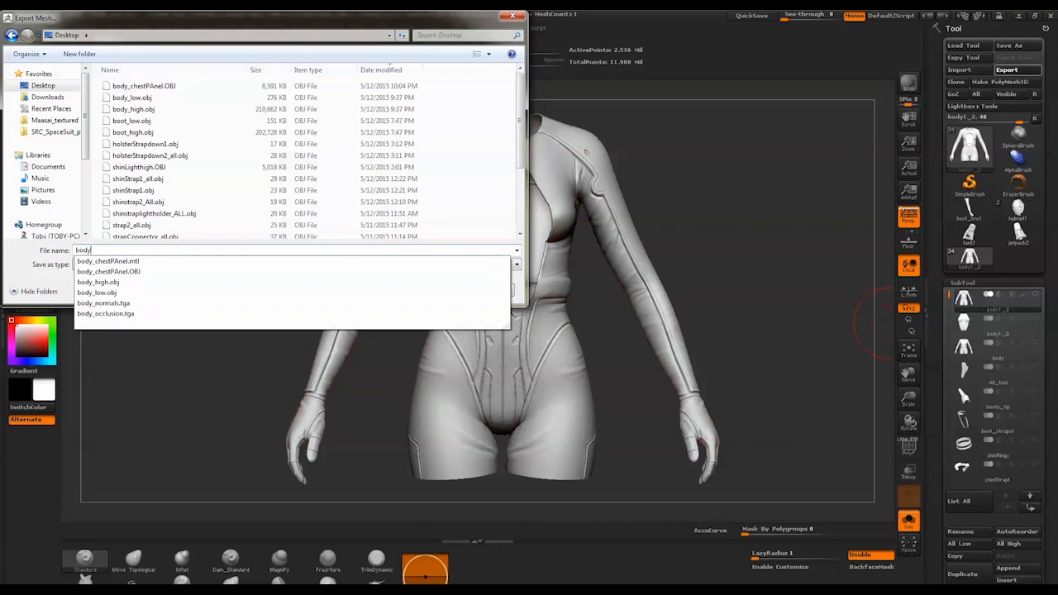
pyautogui.write('_noChest')
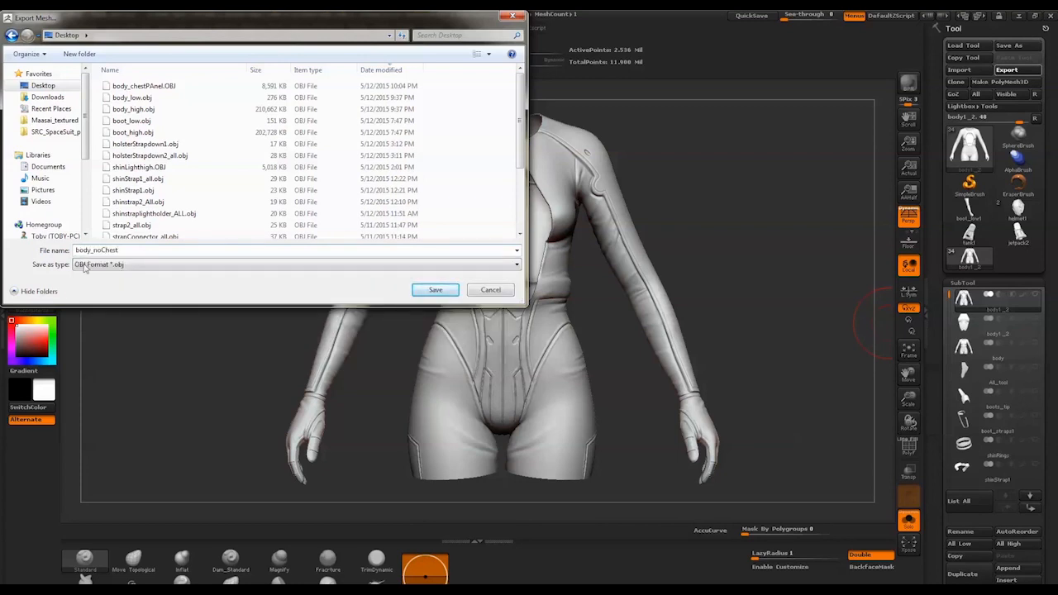
pyautogui.click(435, 289)
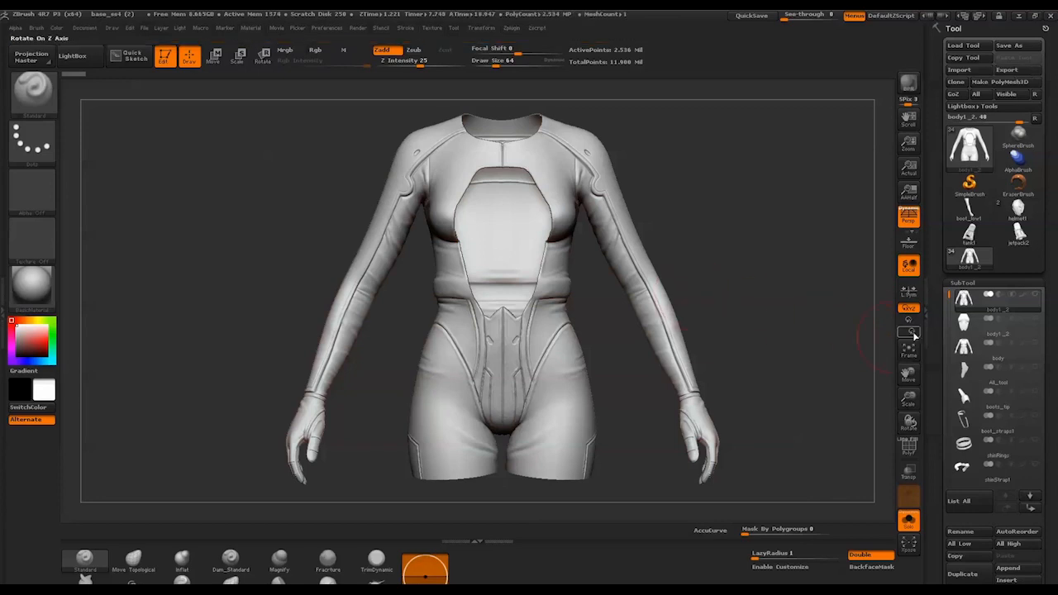
# Merge the open-chest body subtool down with the chest panel subtool below it and accept the non-undoable operation
pyautogui.moveTo(1000, 333)
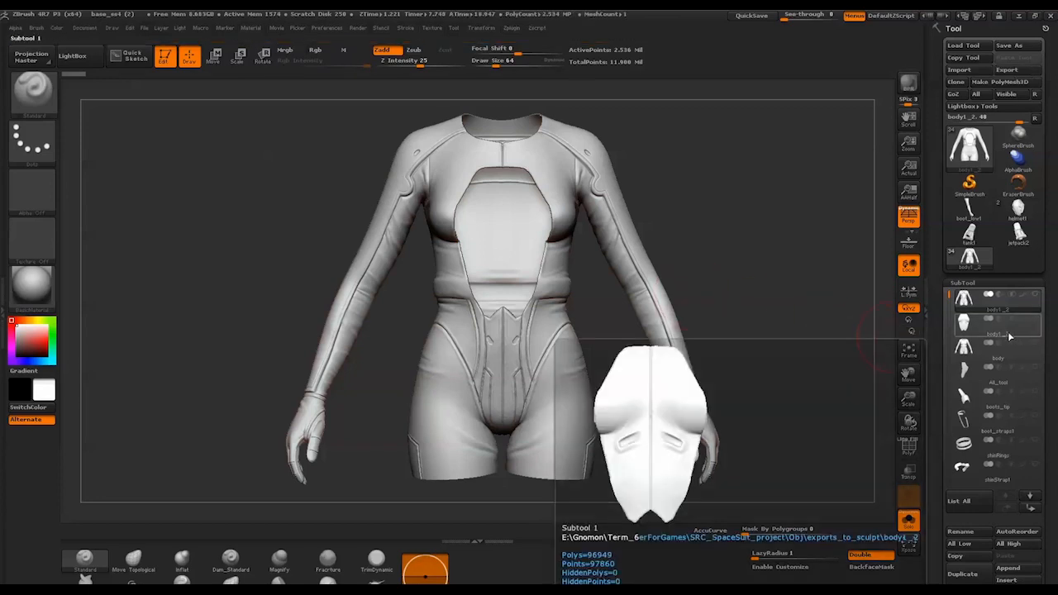
pyautogui.scroll(-5, 989, 440)
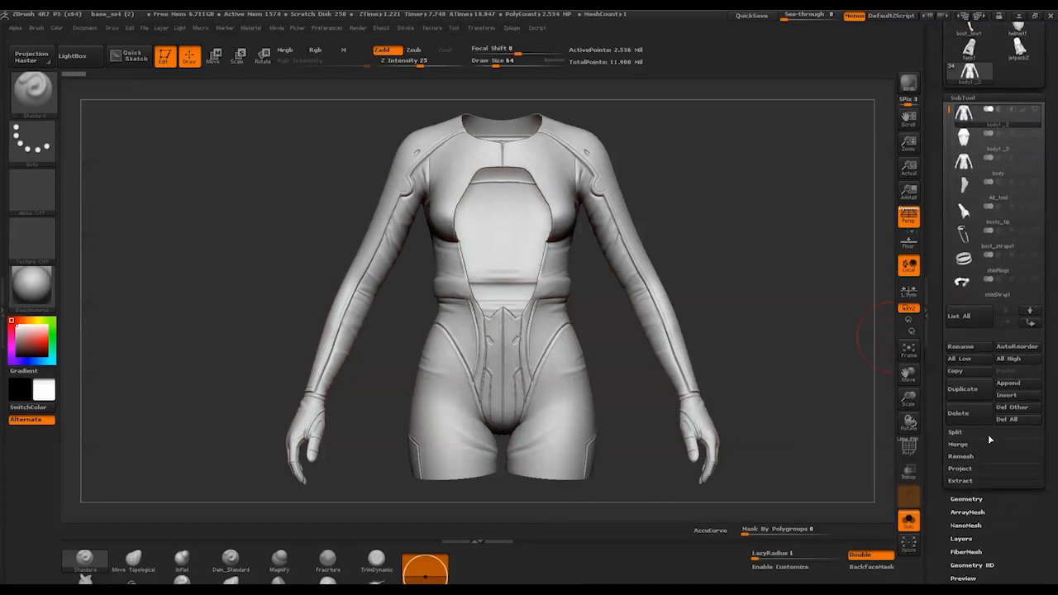
pyautogui.click(963, 447)
pyautogui.click(968, 457)
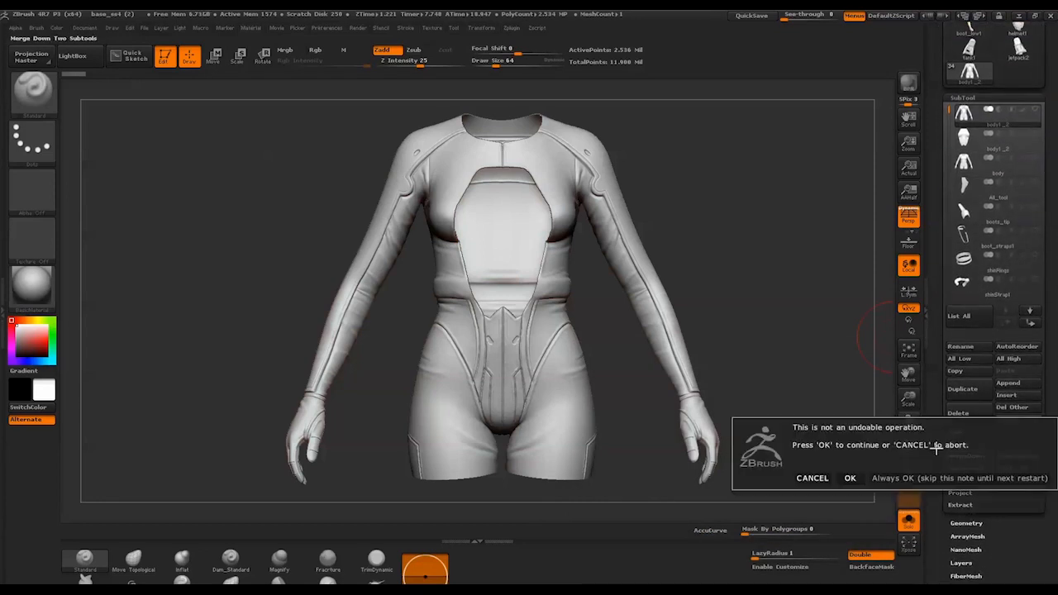
pyautogui.click(846, 478)
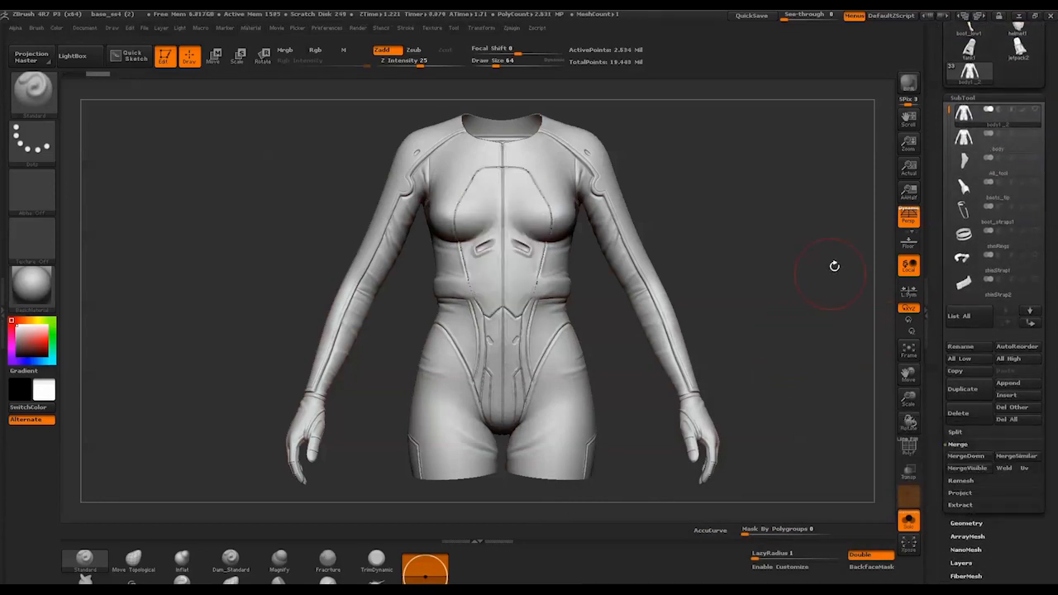
# Export the merged body subtool to the Desktop as an OBJ file named body_forChestPanel
pyautogui.moveTo(1051, 140); pyautogui.dragTo(1039, 122)
pyautogui.moveTo(1054, 434); pyautogui.dragTo(1053, 149)
pyautogui.click(1003, 376)
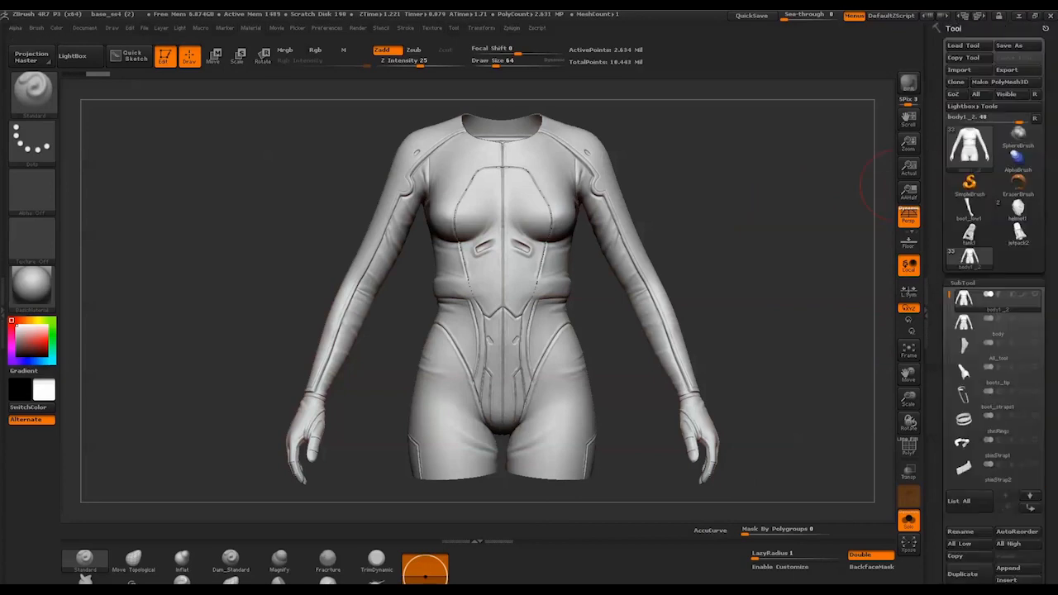
pyautogui.click(1029, 70)
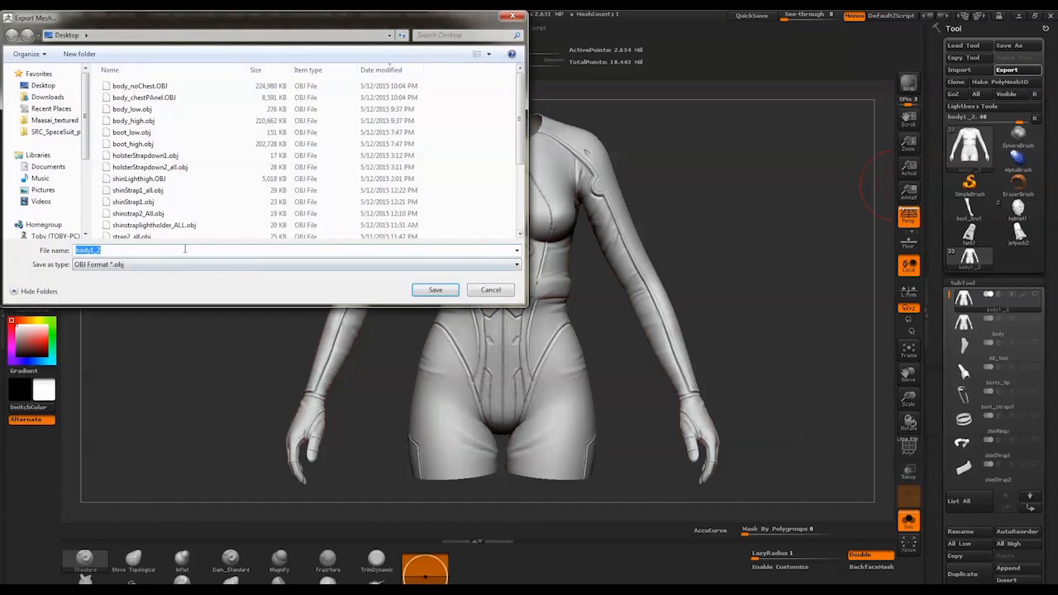
pyautogui.click(45, 86)
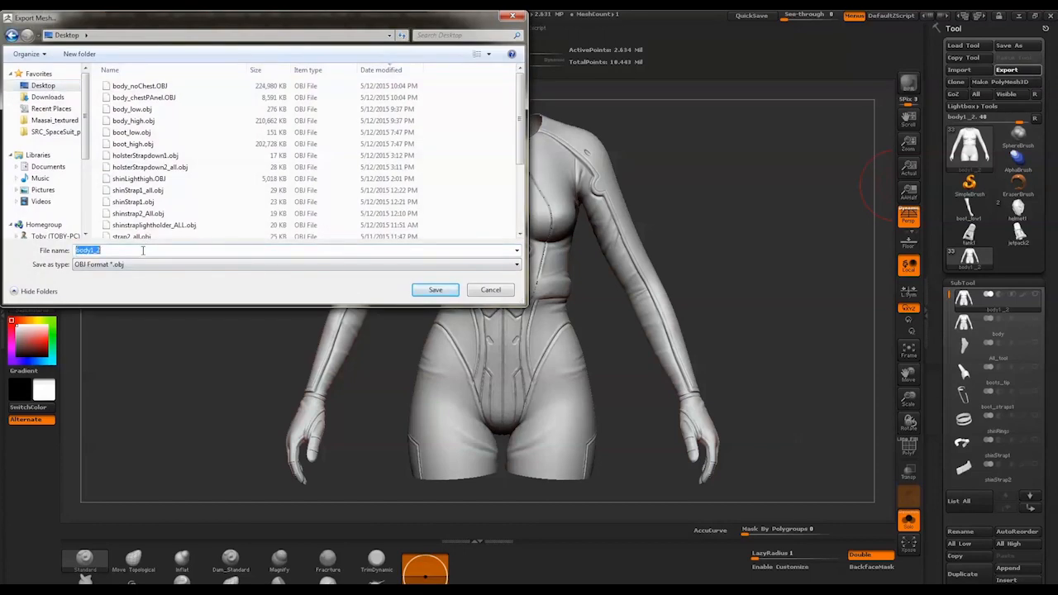
pyautogui.write('body_forChestPanel')
pyautogui.press('Return')
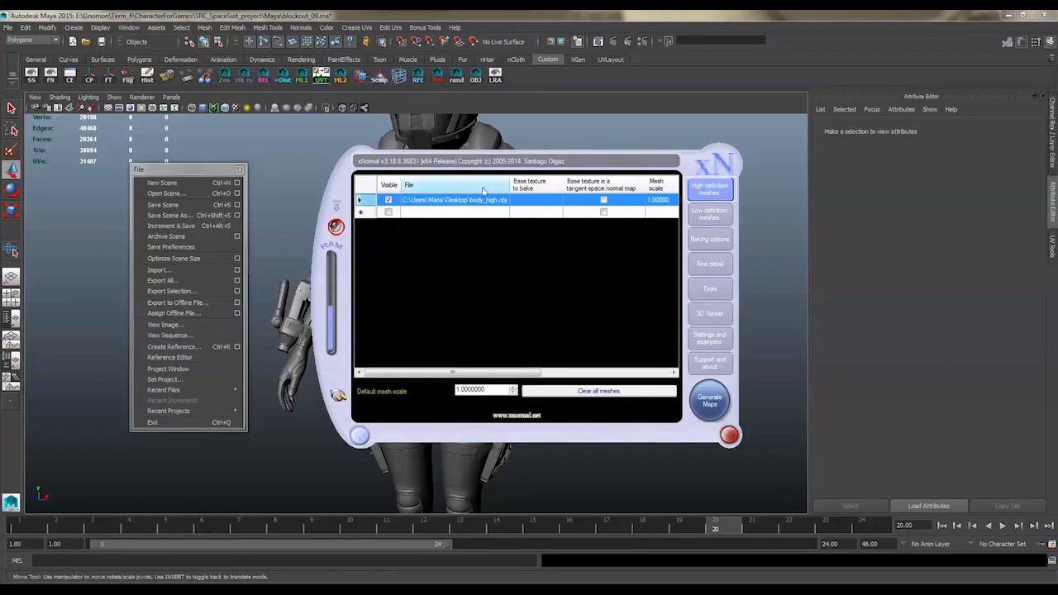
# In xNormal, replace body_high.obj in the high definition meshes with body_forChestPanel.OBJ from the Desktop
pyautogui.rightClick(418, 206)
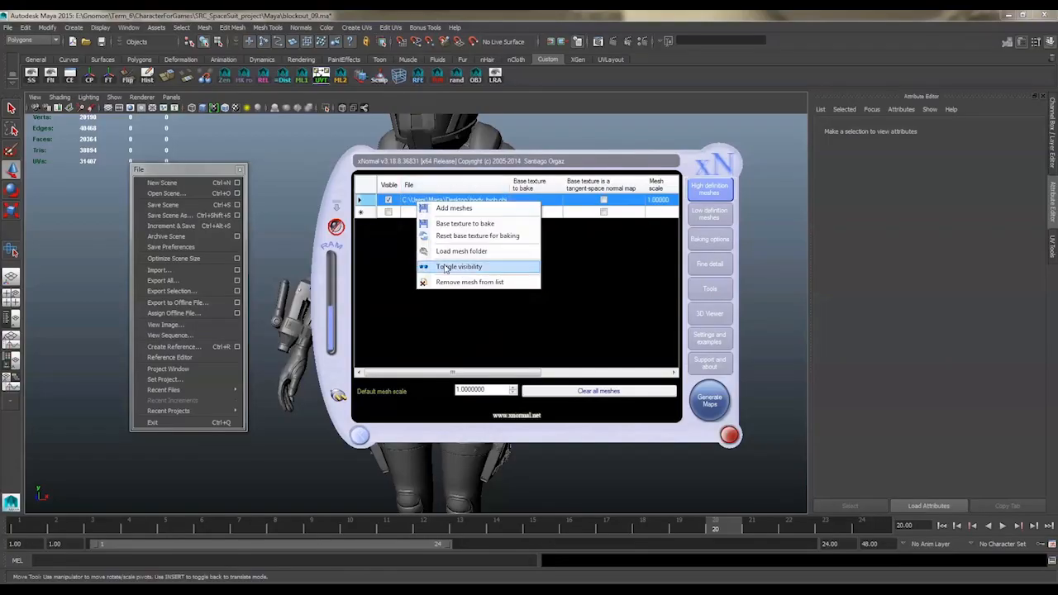
pyautogui.click(442, 279)
pyautogui.rightClick(475, 259)
pyautogui.click(477, 262)
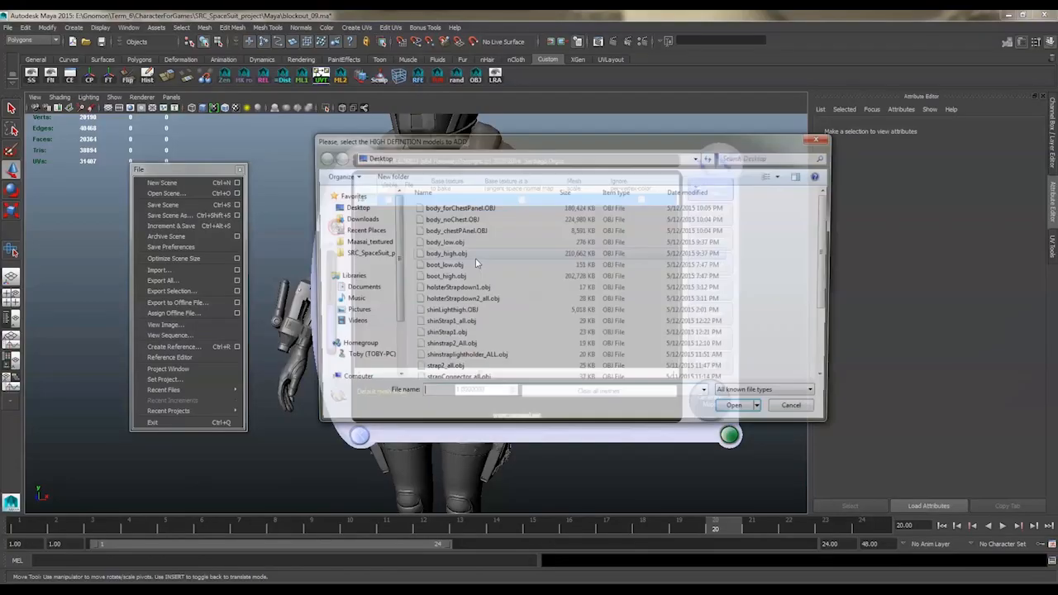
pyautogui.click(458, 208)
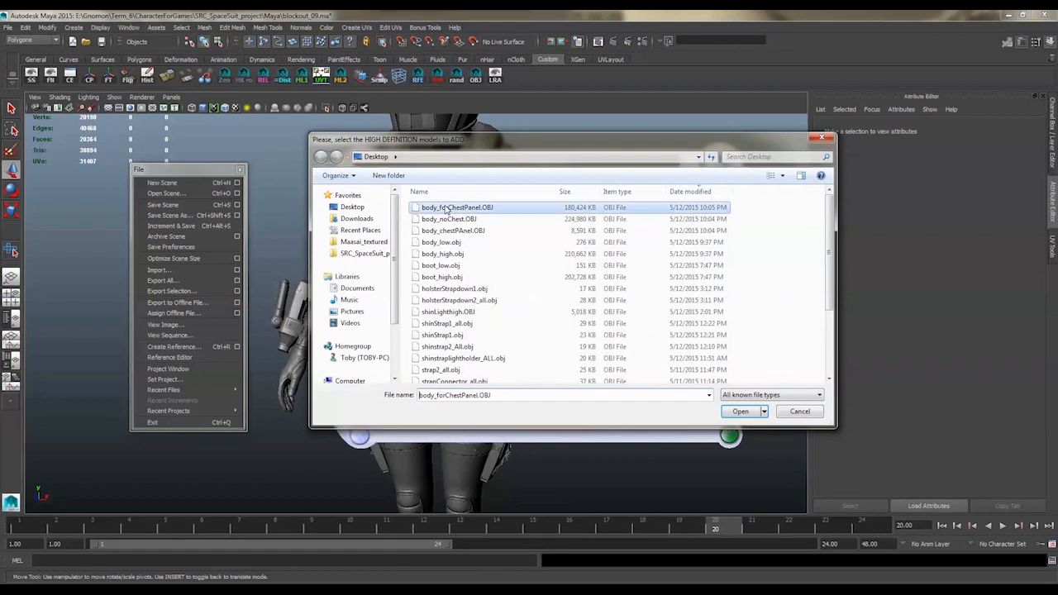
pyautogui.click(741, 411)
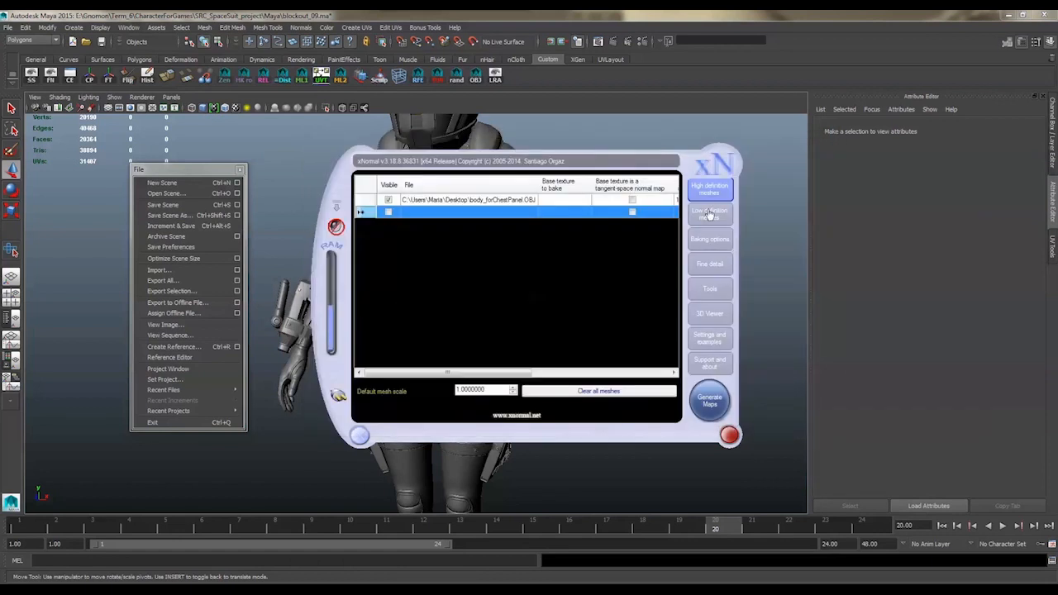
# Check the low definition mesh and set the baking output file to body_chestPanel.tga on the Desktop
pyautogui.click(708, 213)
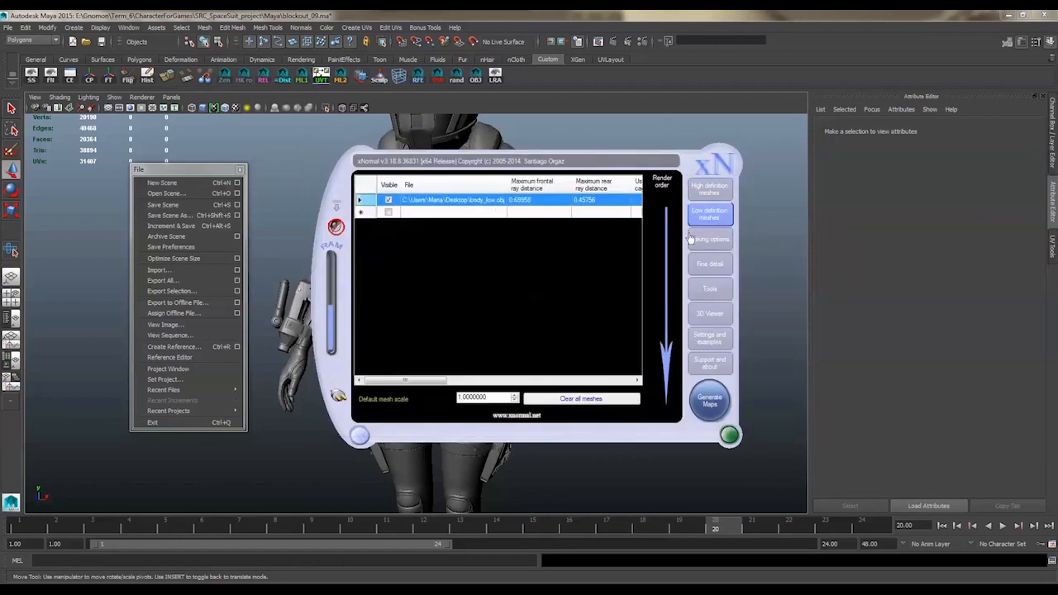
pyautogui.click(707, 241)
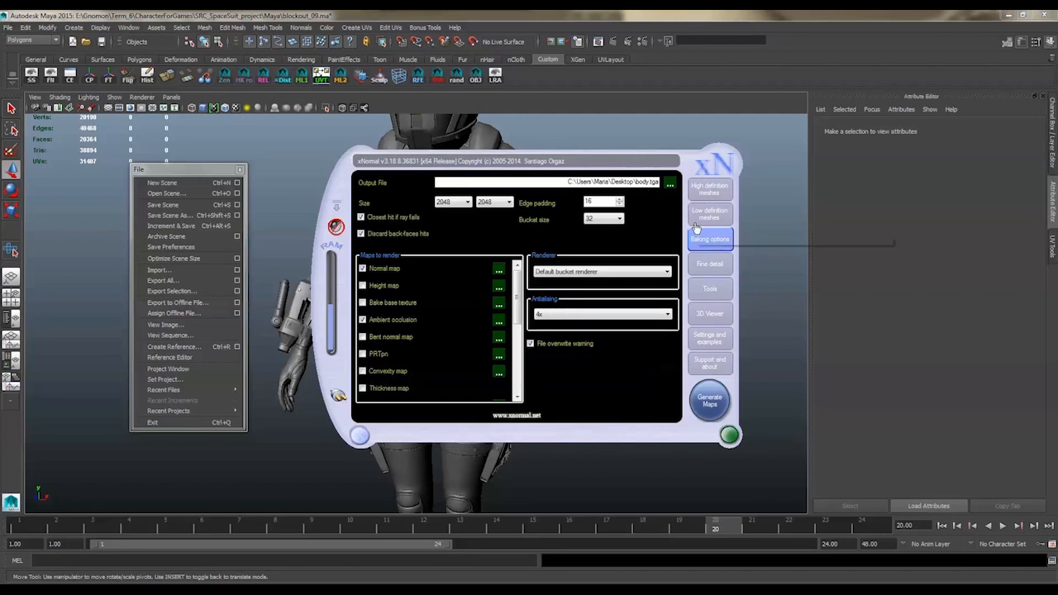
pyautogui.write('_chest')
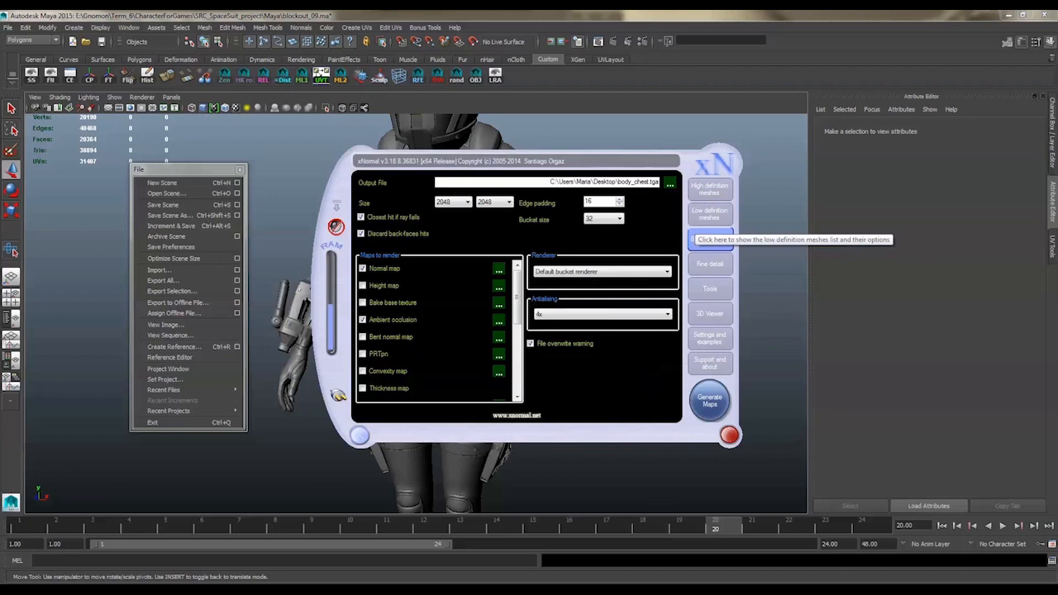
pyautogui.write('Panel')
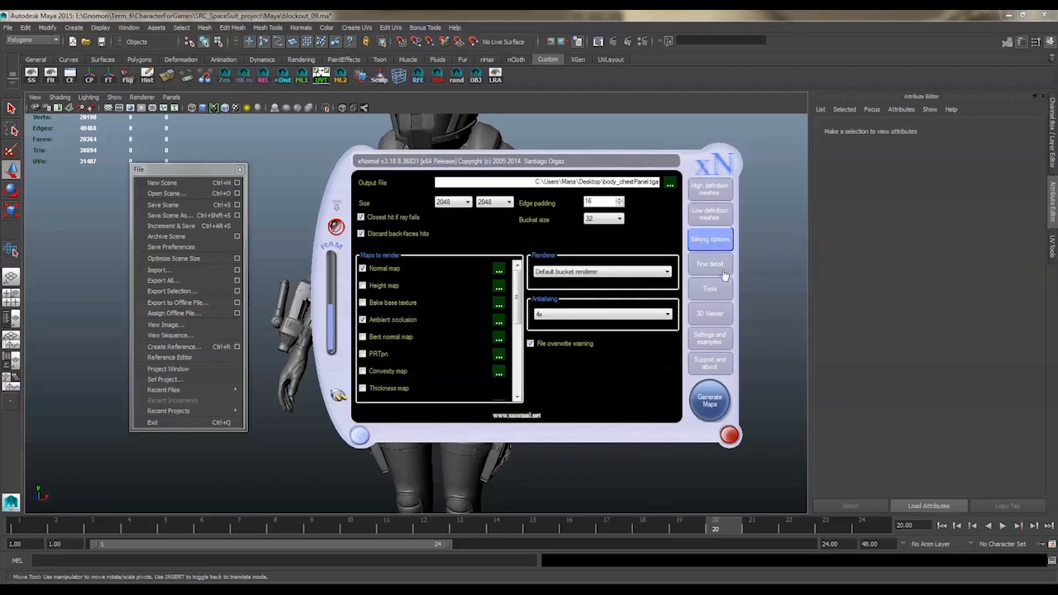
# Run the Ray distance calculator on the body meshes, stop it and copy its results to the low definition mesh
pyautogui.click(710, 291)
pyautogui.click(633, 293)
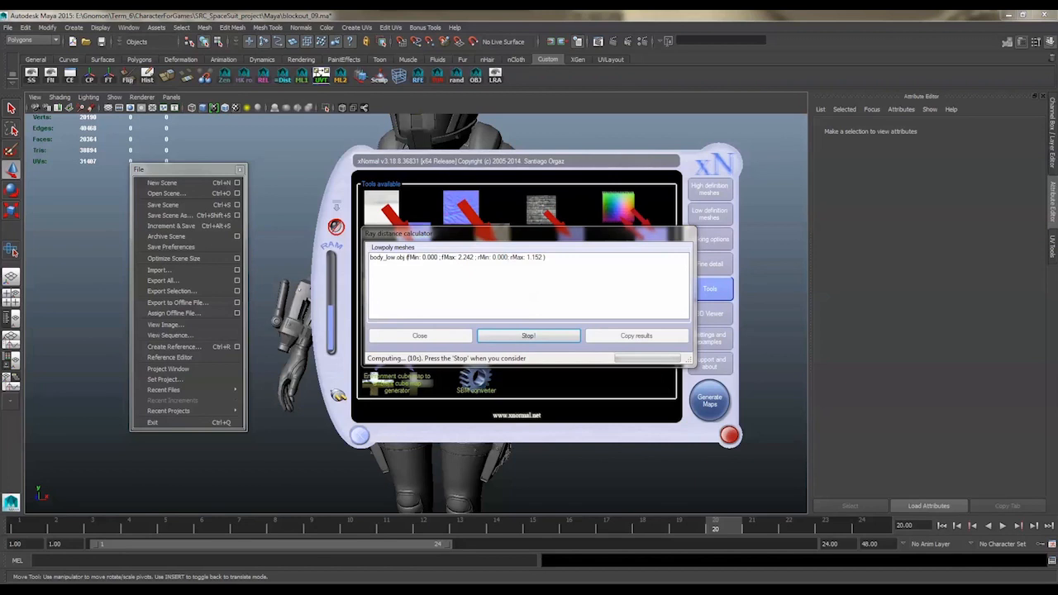
pyautogui.click(516, 338)
pyautogui.click(634, 336)
pyautogui.click(559, 342)
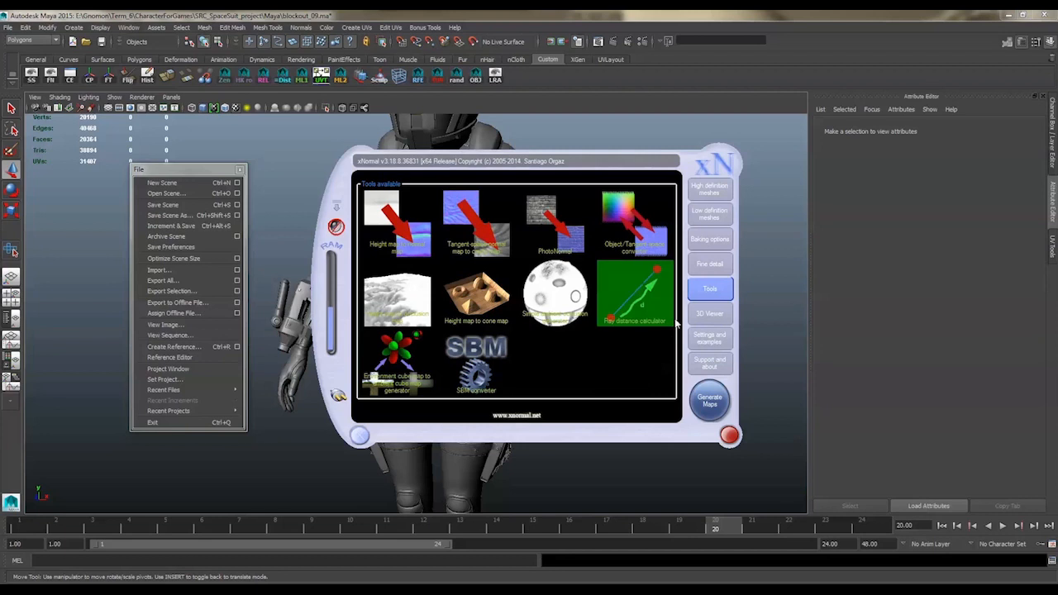
# Generate the normal and ambient occlusion maps with the current baking options and close the finished preview
pyautogui.click(710, 244)
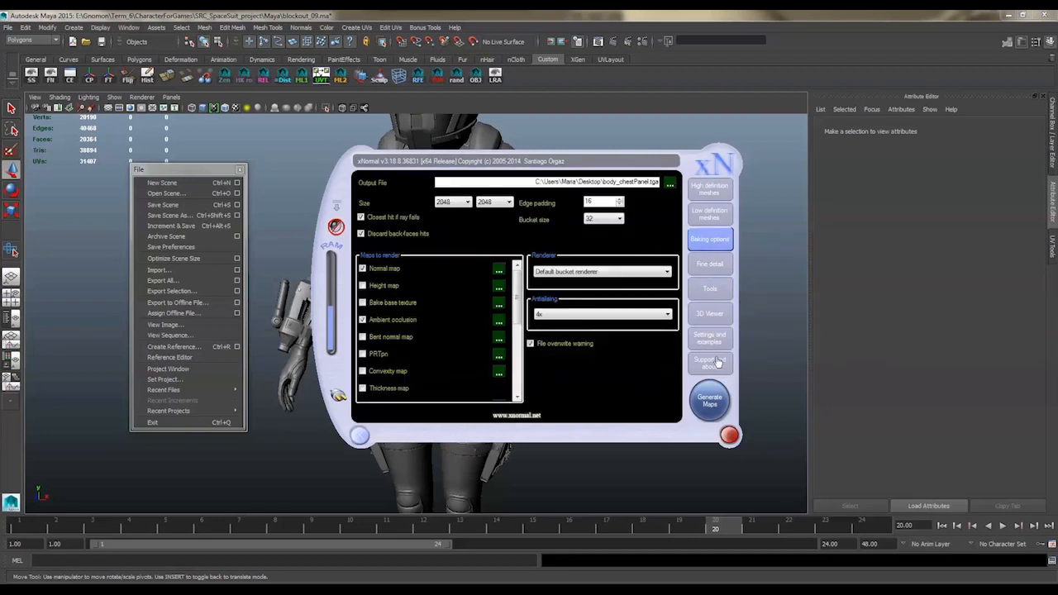
pyautogui.click(708, 405)
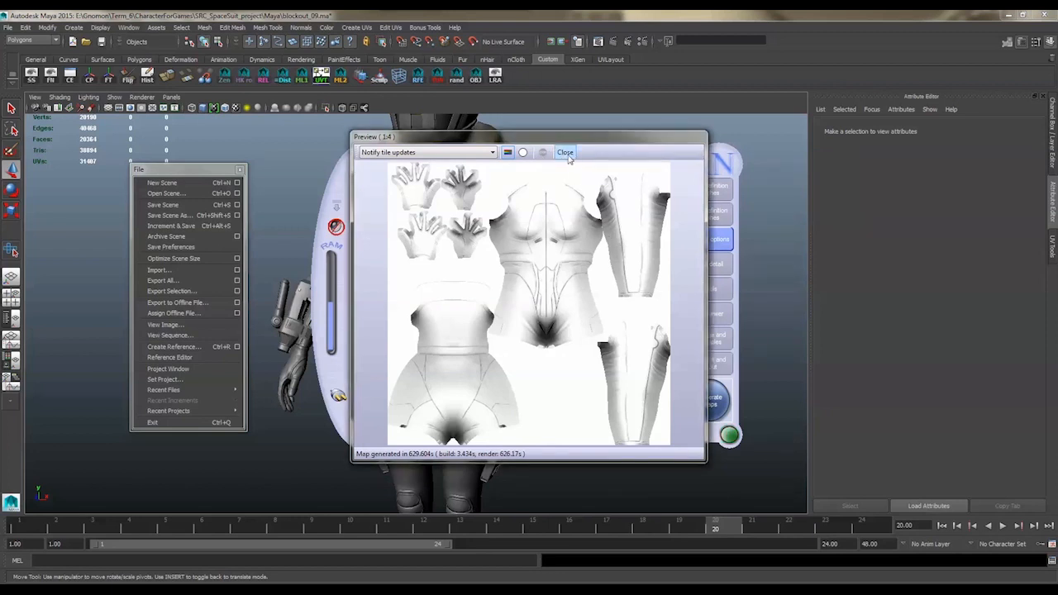
pyautogui.click(567, 155)
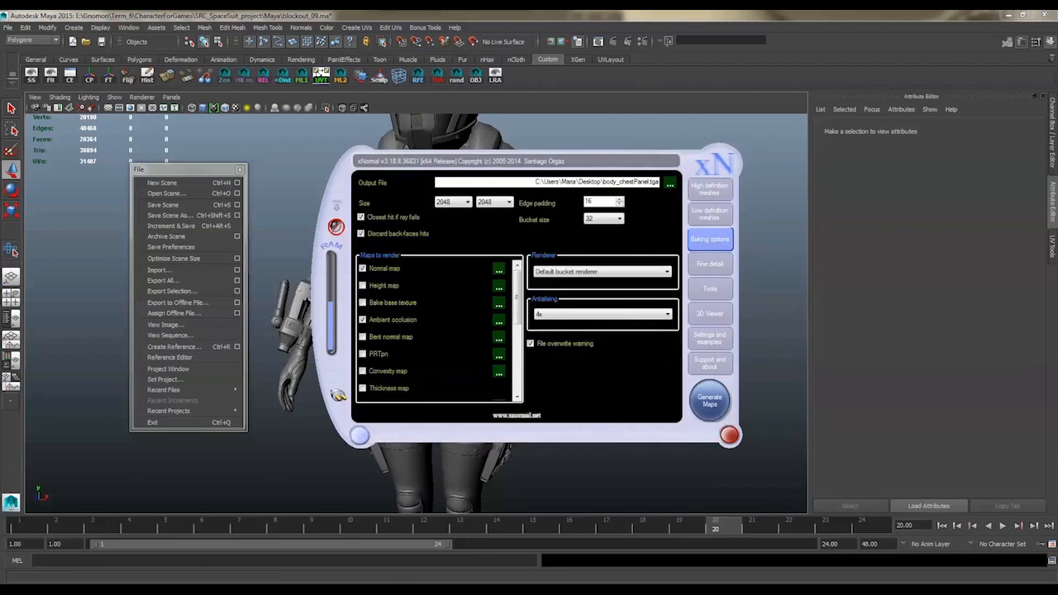
# Switch to Photoshop and open the body_chestPanel_occlusion and body_chestPanel_normals TGA files from the Desktop
pyautogui.hotkey('alt', 'Tab')
pyautogui.click(584, 16)
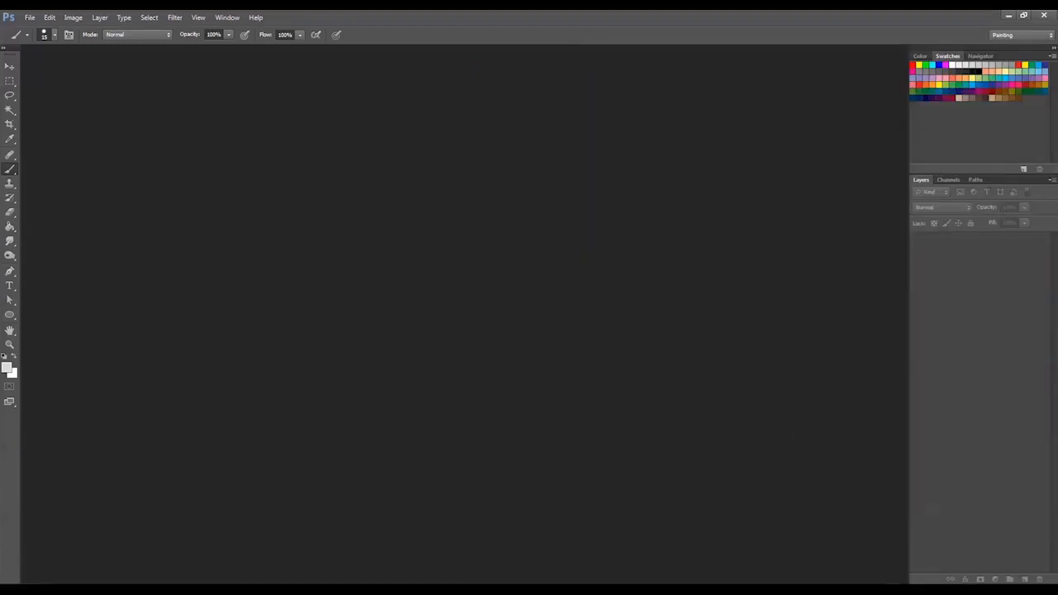
pyautogui.hotkey('alt', 'Tab')
pyautogui.click(99, 284)
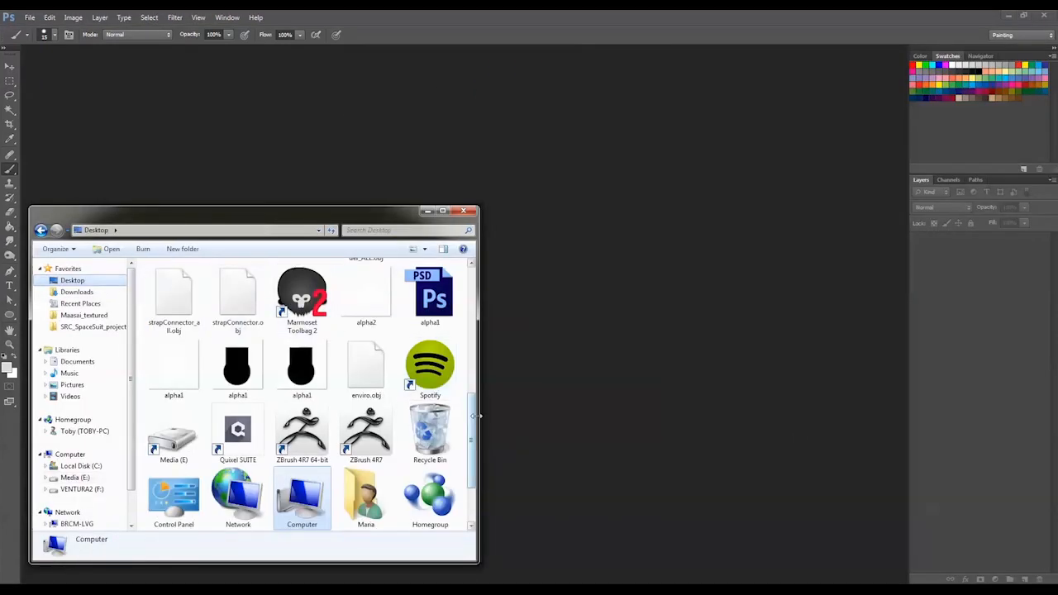
pyautogui.moveTo(472, 419); pyautogui.dragTo(485, 265)
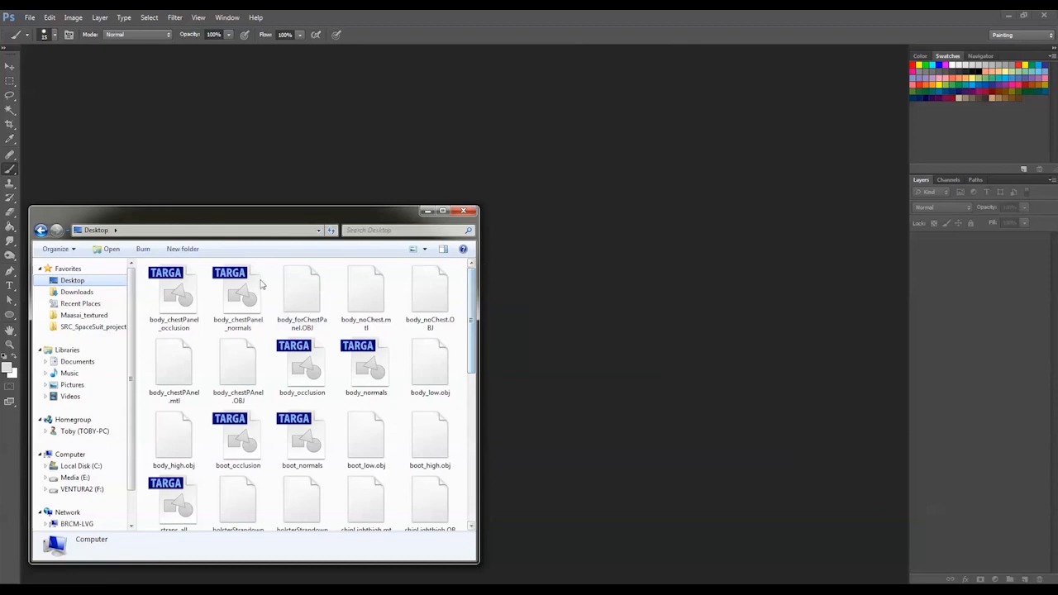
pyautogui.click(175, 296)
pyautogui.keyDown('ctrl'); pyautogui.click(238, 296); pyautogui.keyUp('ctrl')
pyautogui.moveTo(238, 296); pyautogui.dragTo(508, 174)
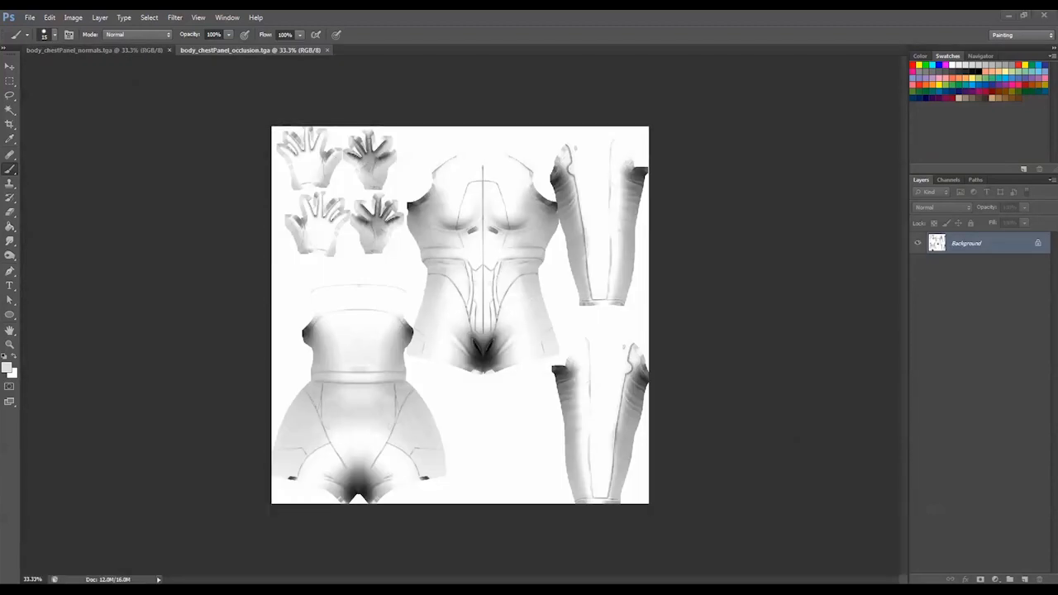
# Open body_normals and body_occlusion from the SRC_SpaceSuit_project Textures folder as separate documents in Photoshop
pyautogui.hotkey('alt', 'Tab')
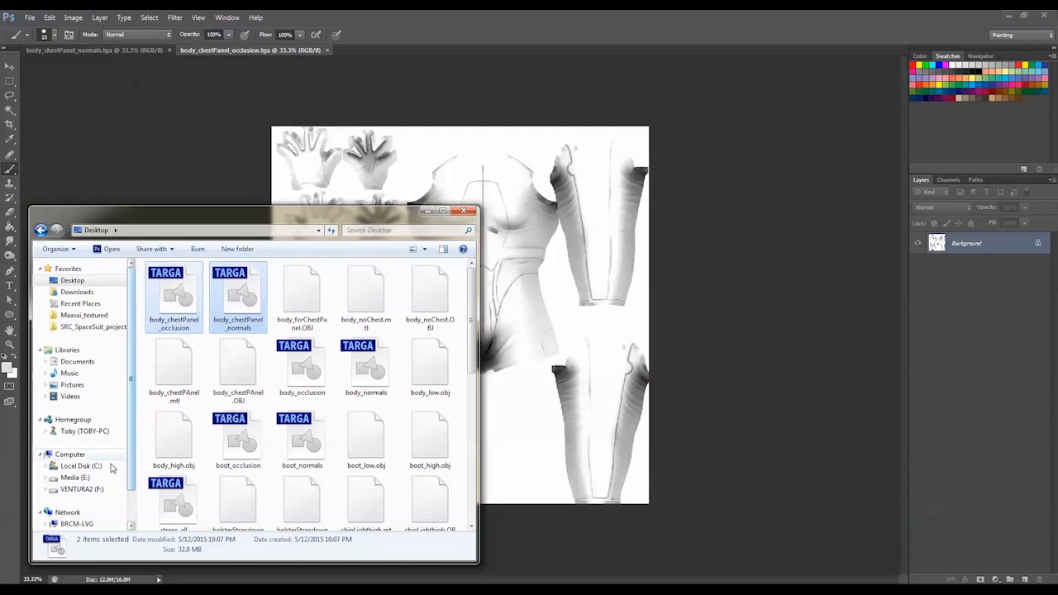
pyautogui.click(94, 327)
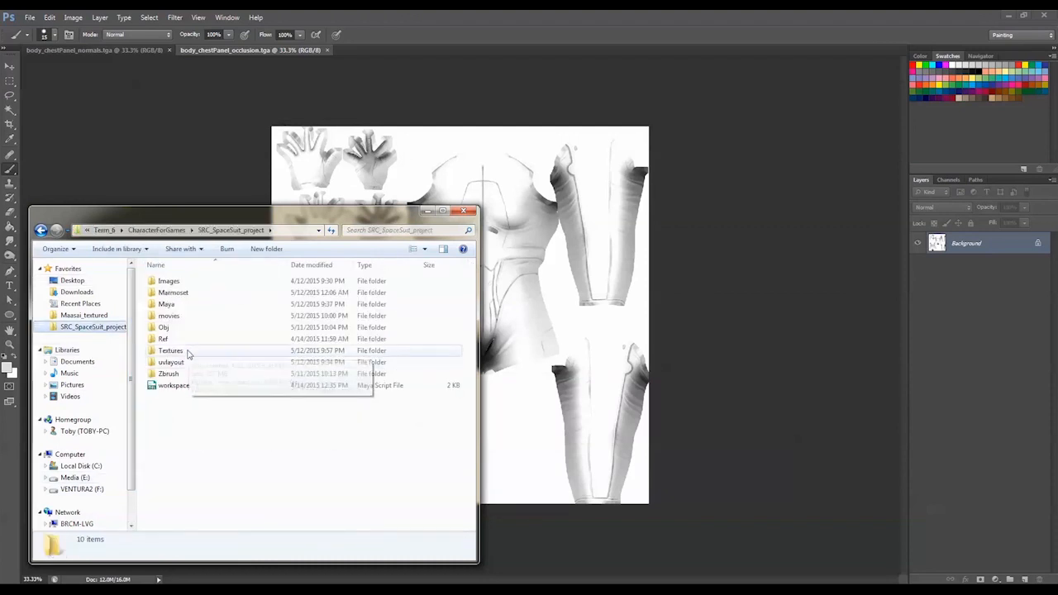
pyautogui.doubleClick(190, 352)
pyautogui.click(205, 315)
pyautogui.keyDown('ctrl'); pyautogui.click(198, 304); pyautogui.keyUp('ctrl')
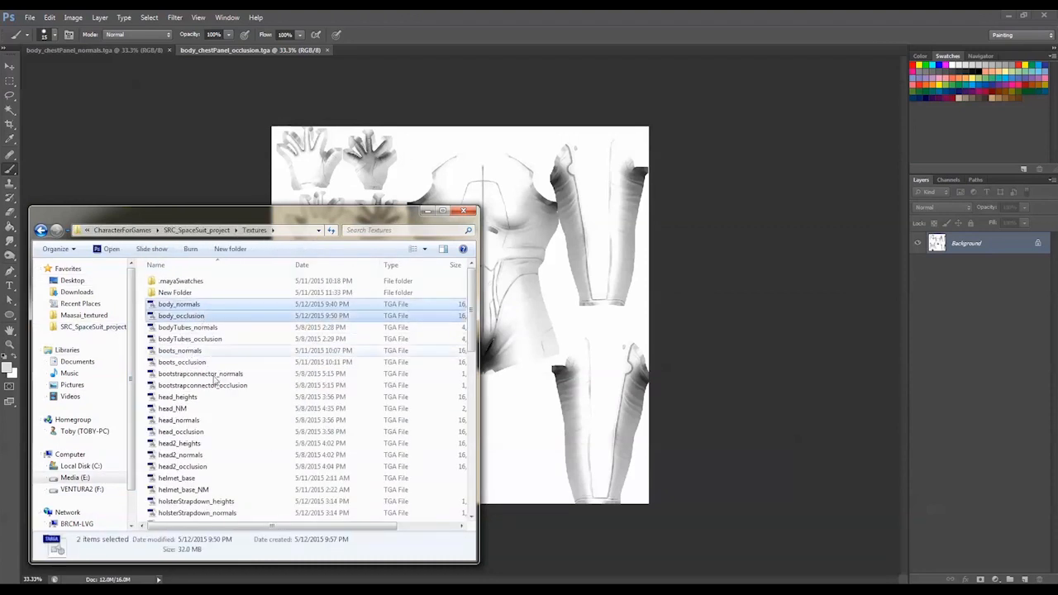
pyautogui.moveTo(197, 303); pyautogui.dragTo(444, 48)
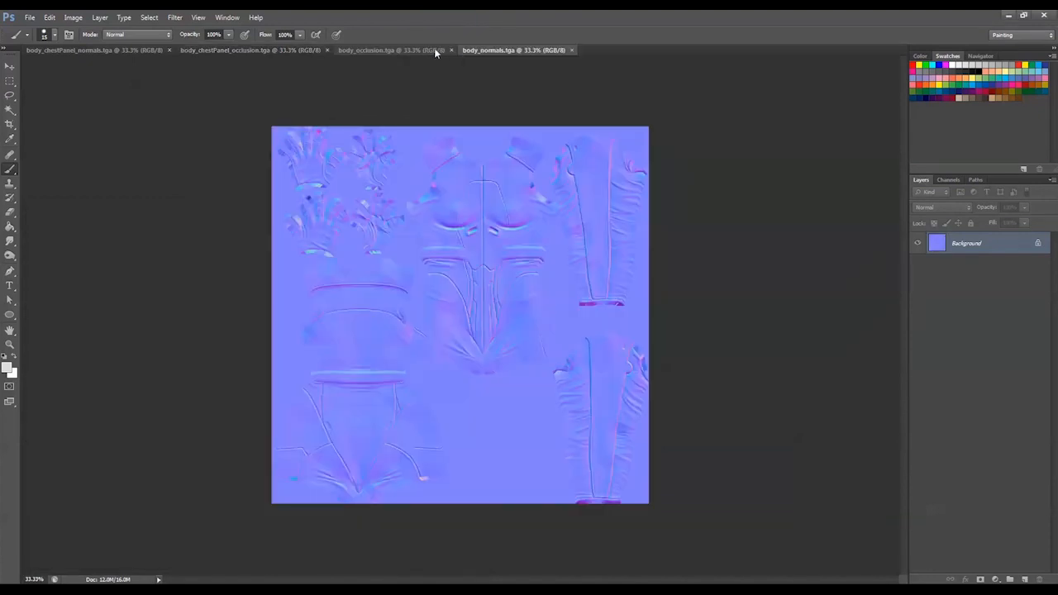
# Copy the entire body_chestPanel_normals.tga image and paste it as a new layer into body_normals.tga
pyautogui.click(148, 50)
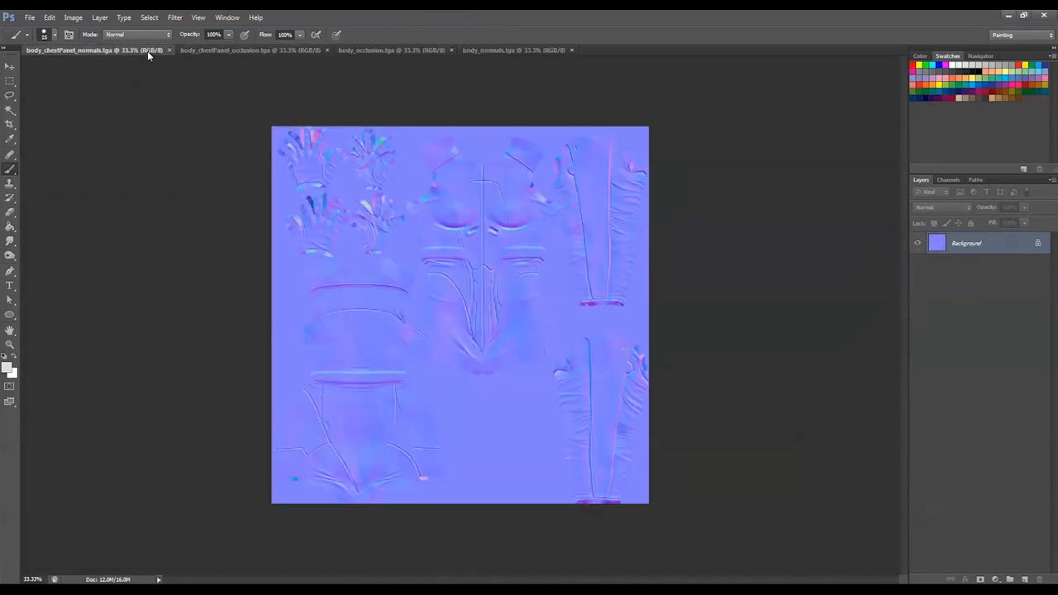
pyautogui.click(10, 80)
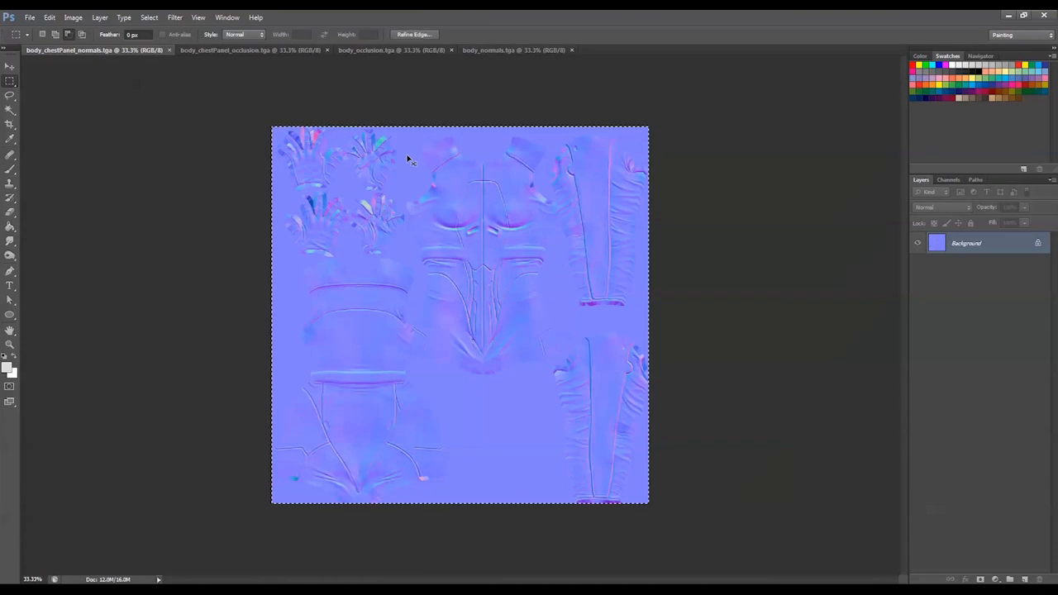
pyautogui.click(488, 50)
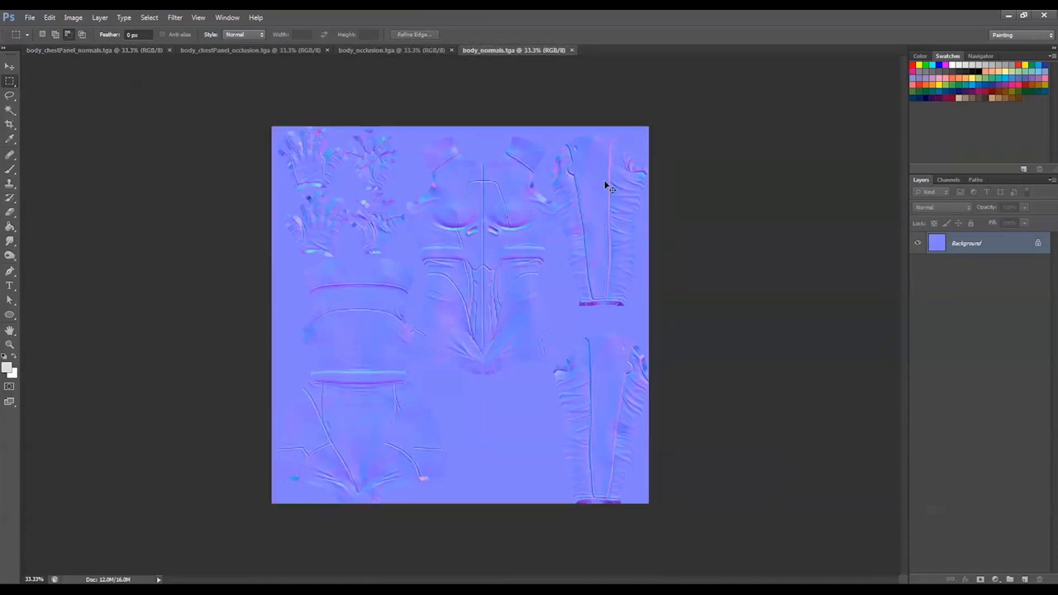
pyautogui.hotkey('ctrl', 'v')
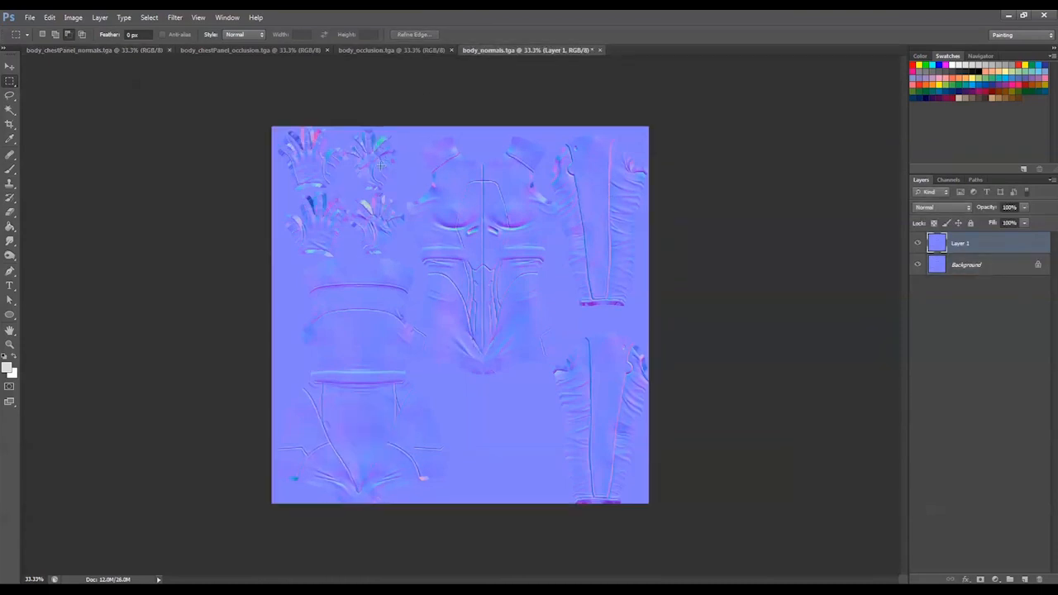
# Compare the pasted normal map with the original on the gloves and upper torso by toggling Layer 1's visibility
pyautogui.press('z')
pyautogui.moveTo(257, 120)
pyautogui.mouseDown()
pyautogui.moveTo(545, 273)
pyautogui.moveTo(661, 387)
pyautogui.moveTo(664, 429)
pyautogui.mouseUp()
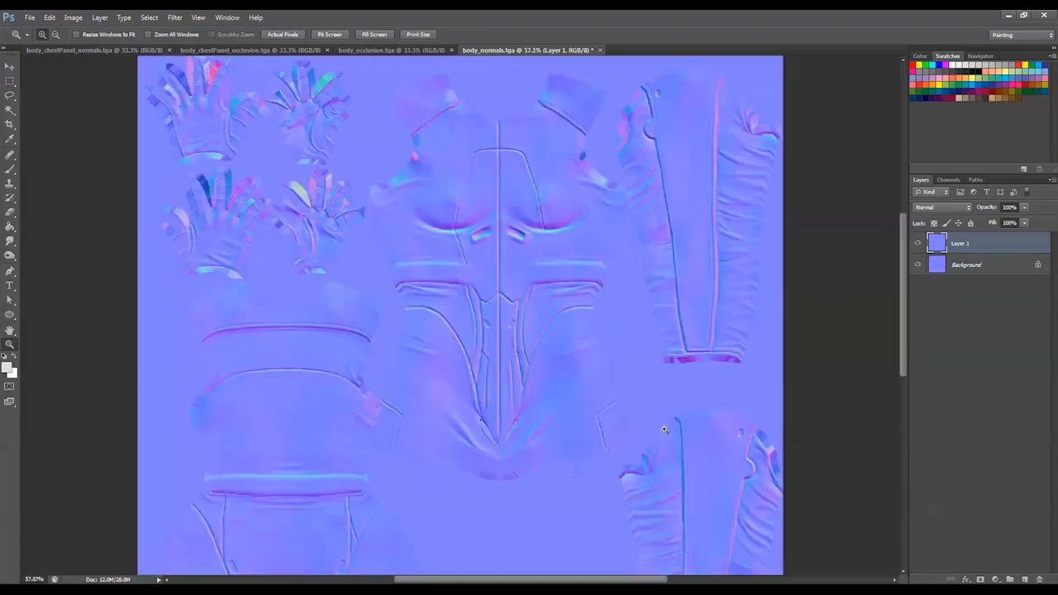
pyautogui.moveTo(492, 205); pyautogui.dragTo(501, 246)
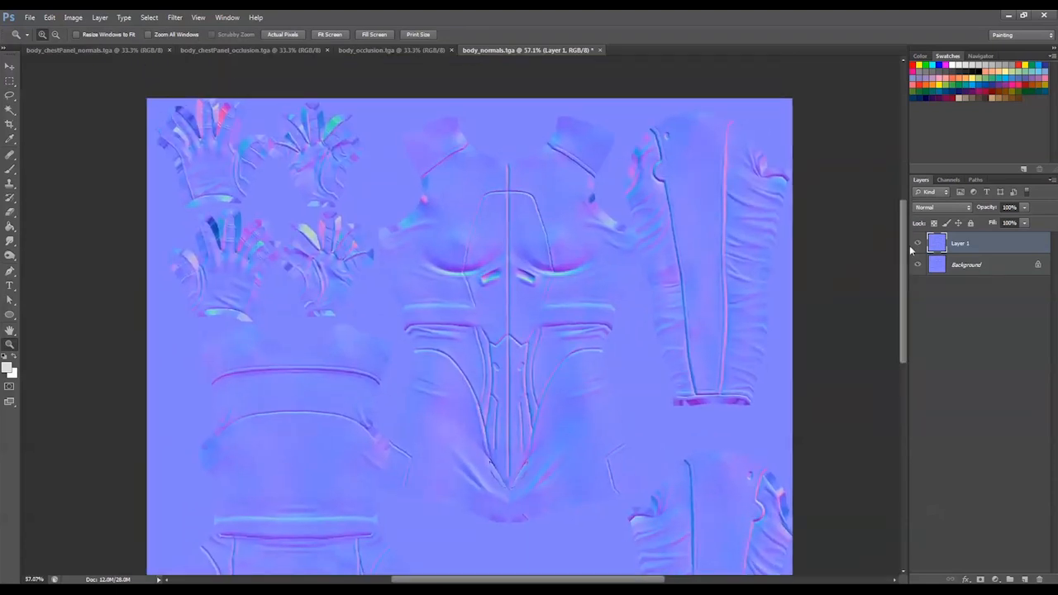
pyautogui.click(917, 243)
pyautogui.click(917, 244)
pyautogui.click(917, 244)
pyautogui.click(917, 244)
pyautogui.click(917, 244)
pyautogui.click(918, 243)
pyautogui.click(917, 244)
pyautogui.click(917, 243)
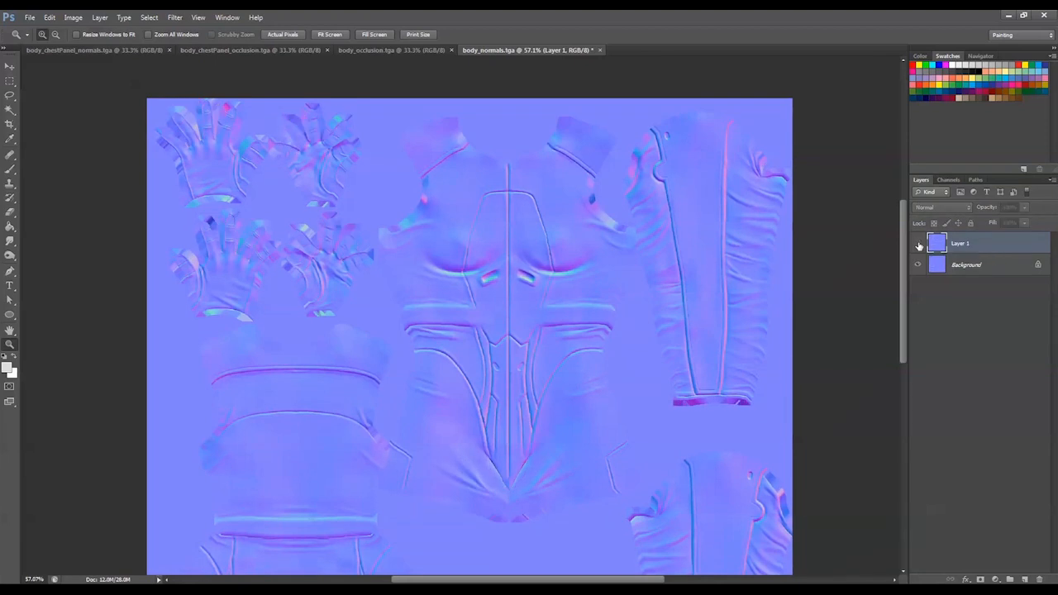
pyautogui.click(917, 244)
# Compare both normal maps on the hips and lower sleeves by toggling Layer 1's visibility
pyautogui.moveTo(755, 293); pyautogui.dragTo(693, 227)
pyautogui.moveTo(525, 455); pyautogui.dragTo(522, 321)
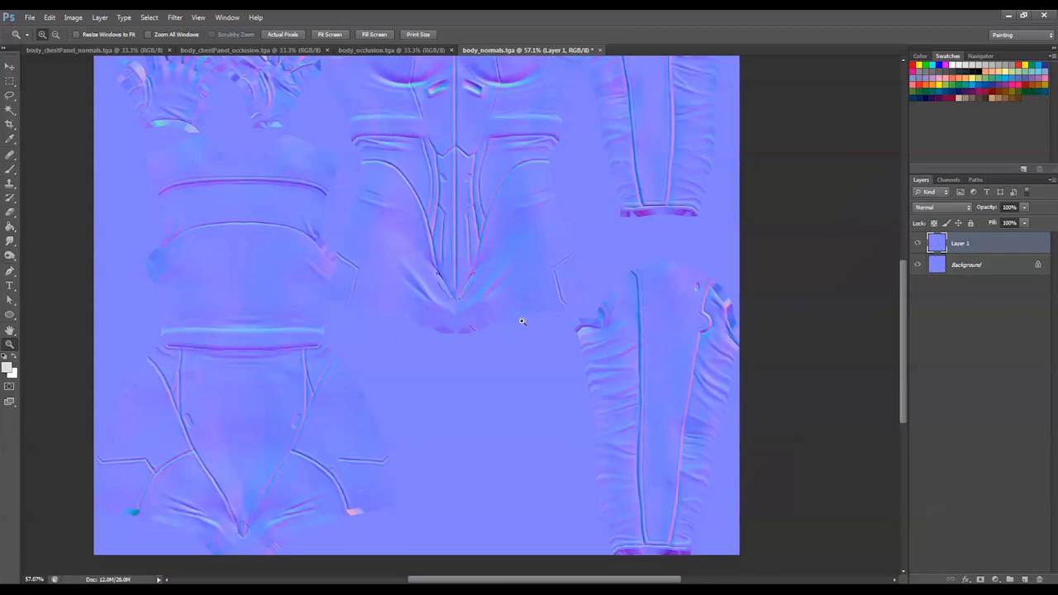
pyautogui.click(923, 245)
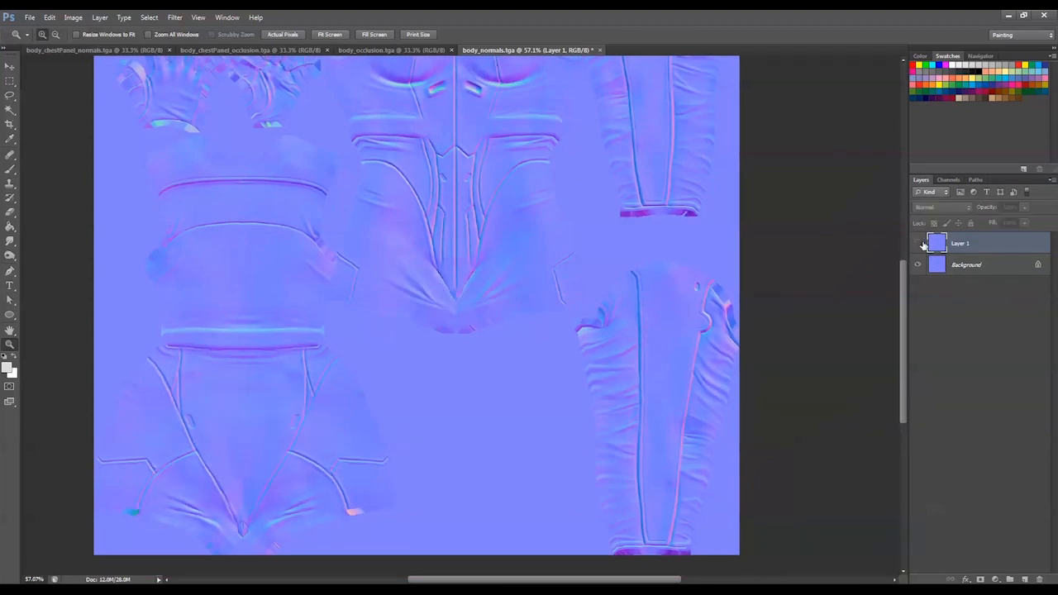
pyautogui.click(923, 244)
pyautogui.click(923, 244)
pyautogui.click(920, 246)
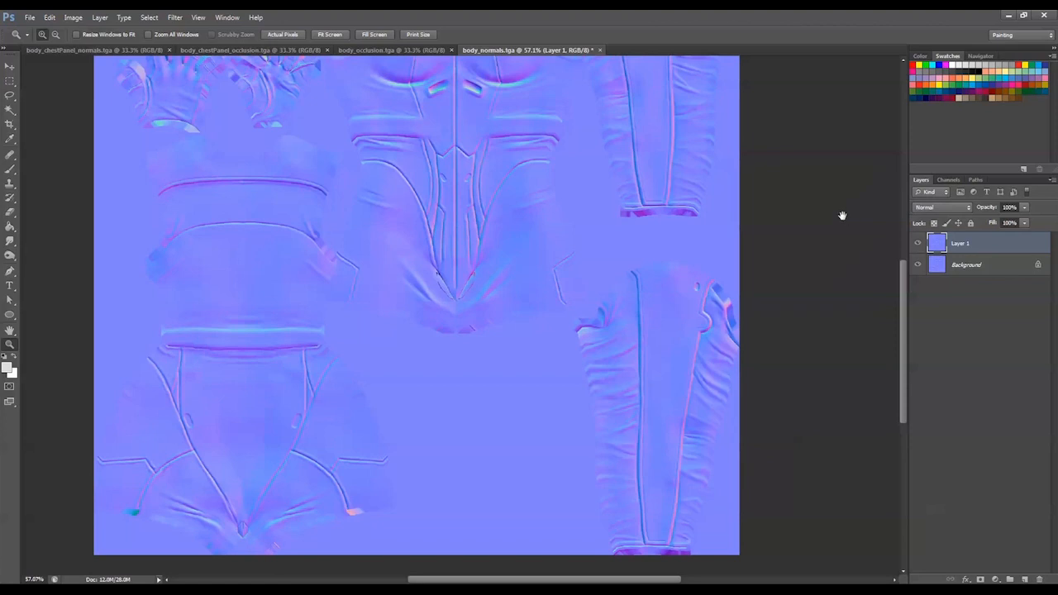
# Compare both normal maps around the chest panel up close by toggling Layer 1's visibility
pyautogui.moveTo(841, 216); pyautogui.dragTo(832, 422)
pyautogui.moveTo(362, 171); pyautogui.dragTo(589, 520)
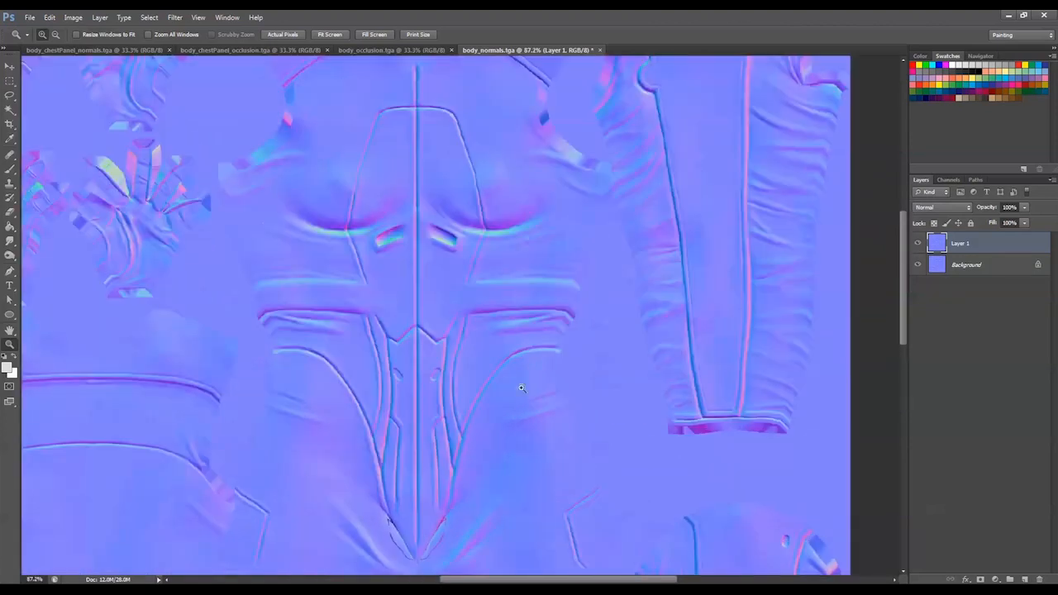
pyautogui.moveTo(503, 296); pyautogui.dragTo(551, 342)
pyautogui.click(917, 245)
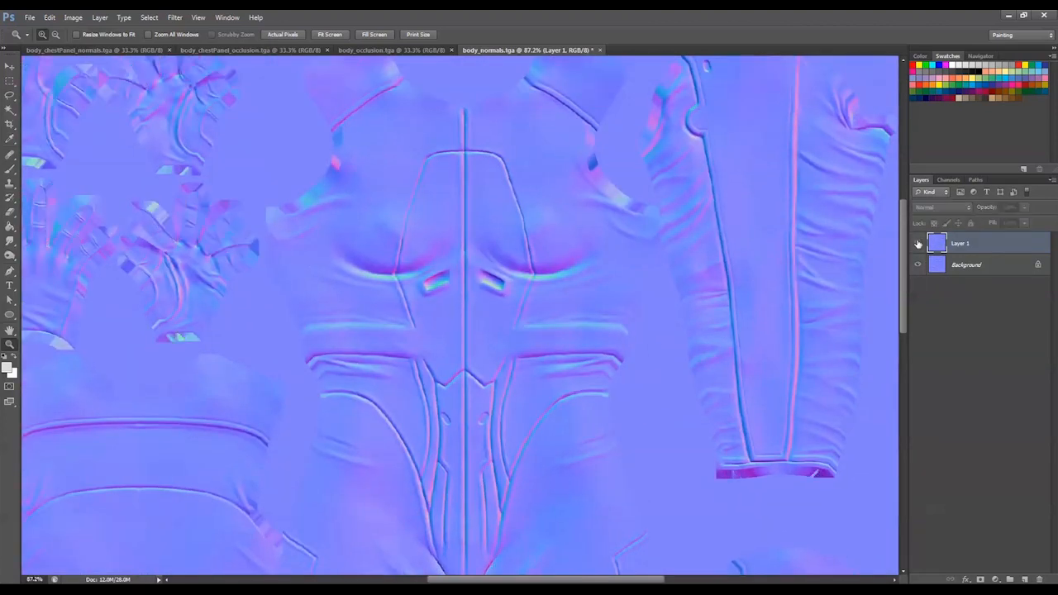
pyautogui.click(917, 245)
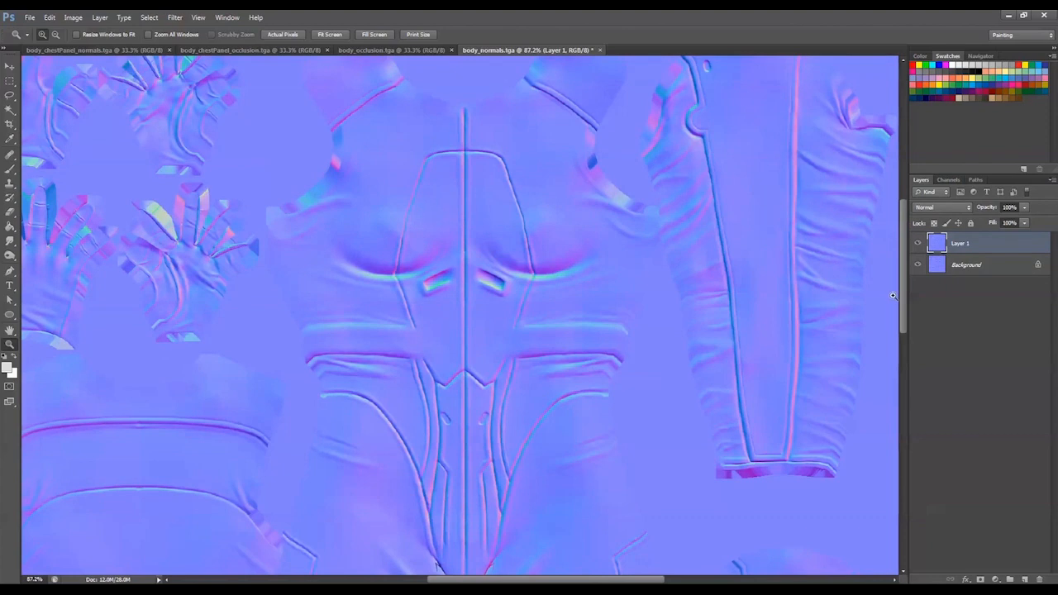
# Select a rectangle around the chest panel and add a layer mask to Layer 1 from that selection
pyautogui.click(10, 80)
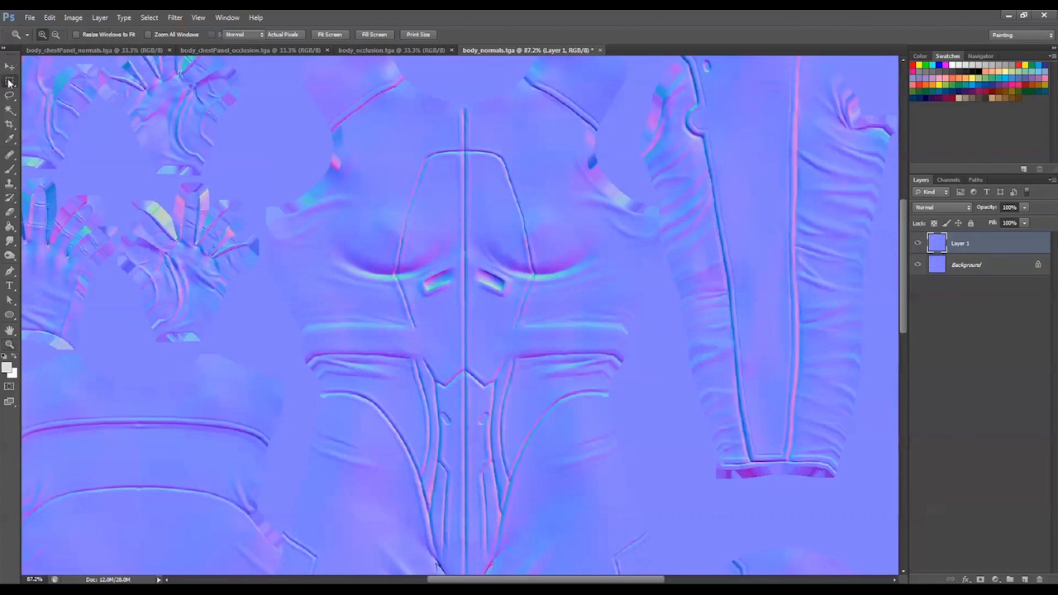
pyautogui.moveTo(390, 140); pyautogui.dragTo(549, 405)
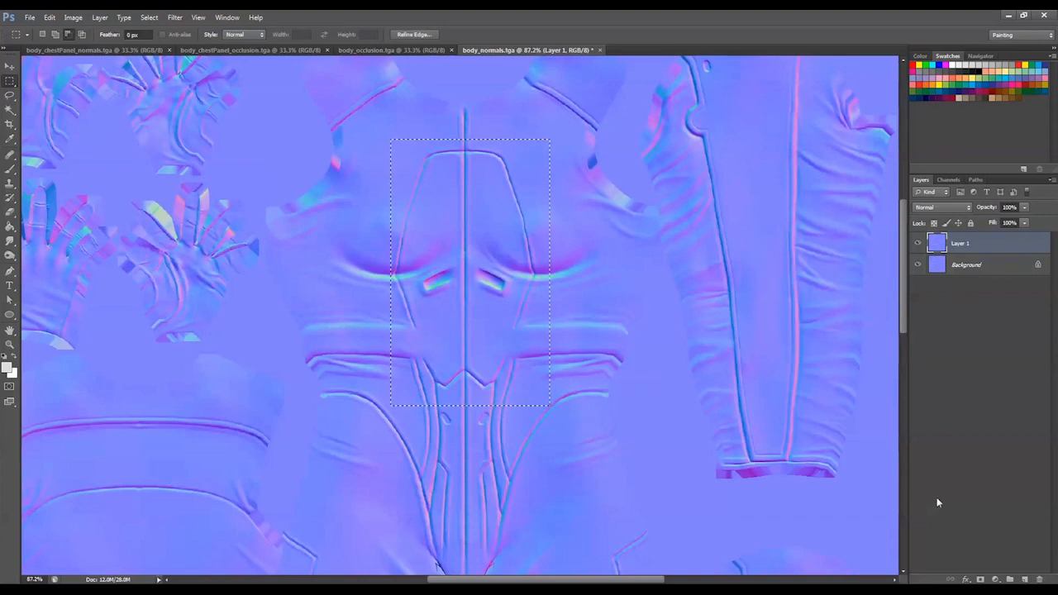
pyautogui.click(980, 579)
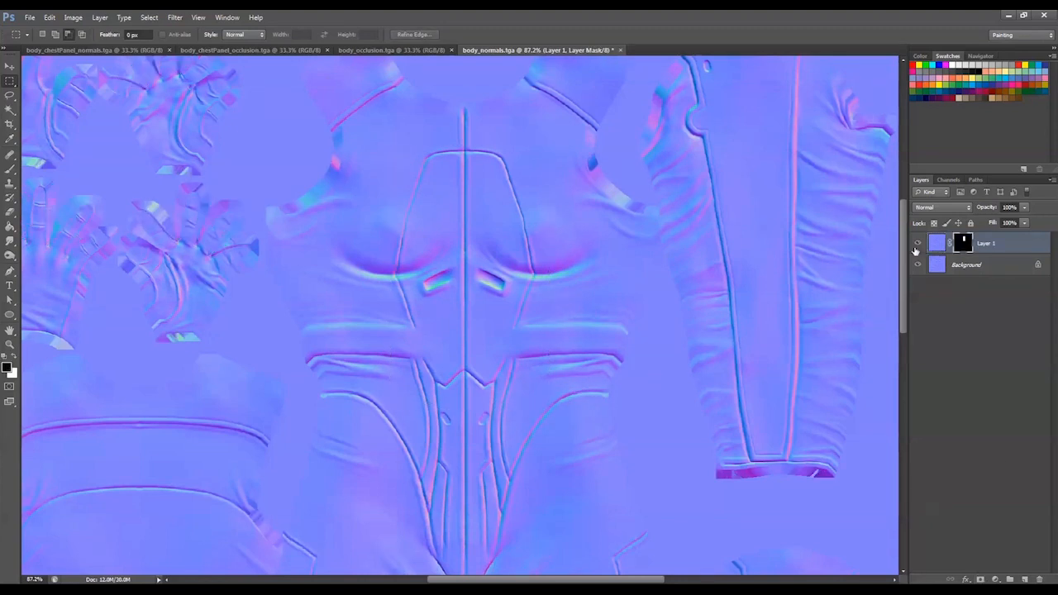
# Compare the masked chest panel with the original normal map up close by repeatedly toggling Layer 1's visibility
pyautogui.press('z')
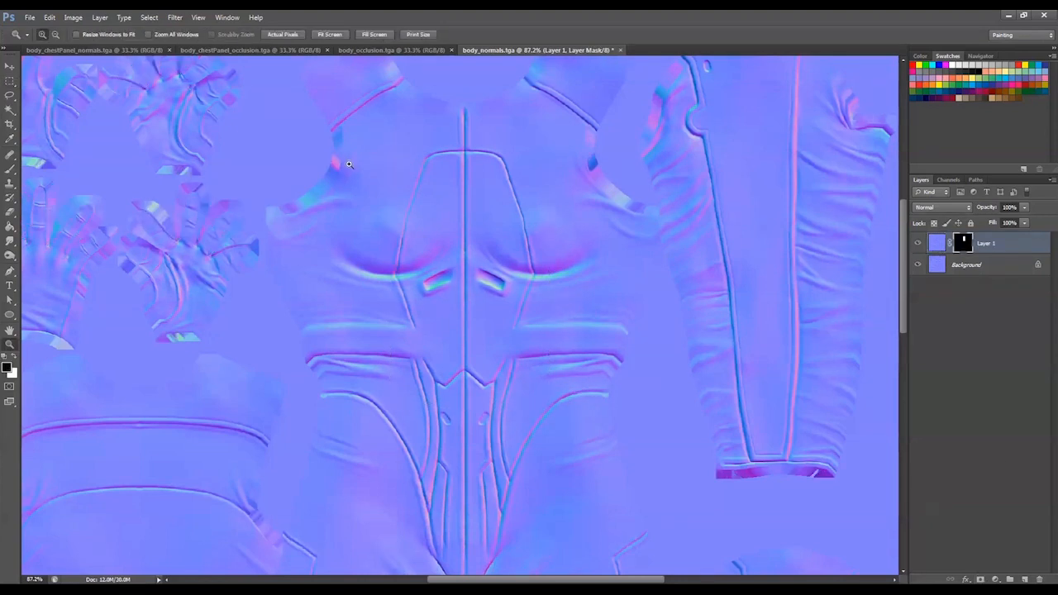
pyautogui.moveTo(376, 148); pyautogui.dragTo(553, 424)
pyautogui.moveTo(511, 289); pyautogui.dragTo(720, 528)
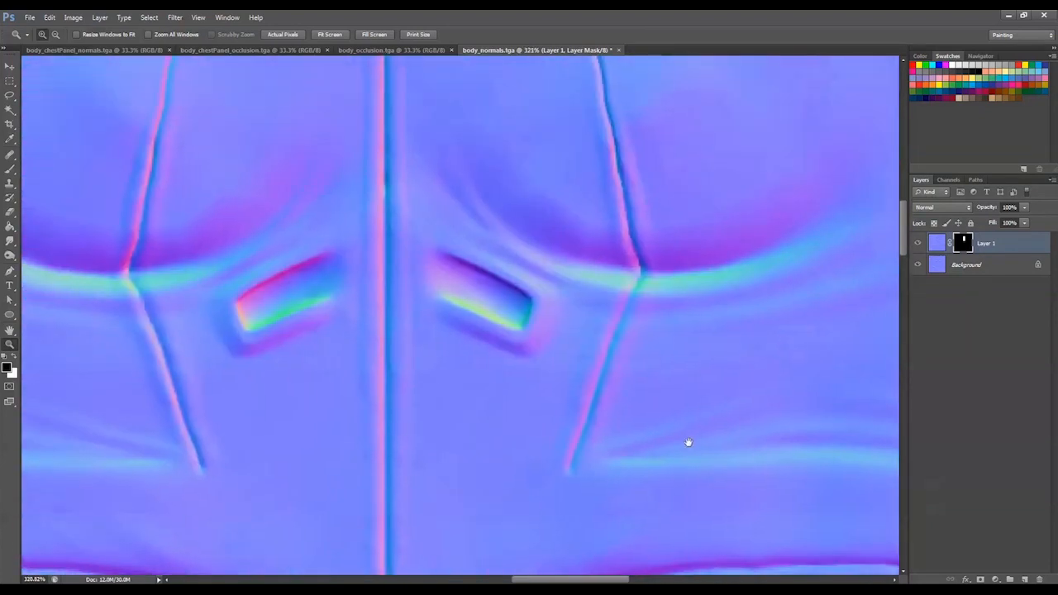
pyautogui.click(490, 274)
pyautogui.keyDown('alt'); pyautogui.click(491, 273); pyautogui.keyUp('alt')
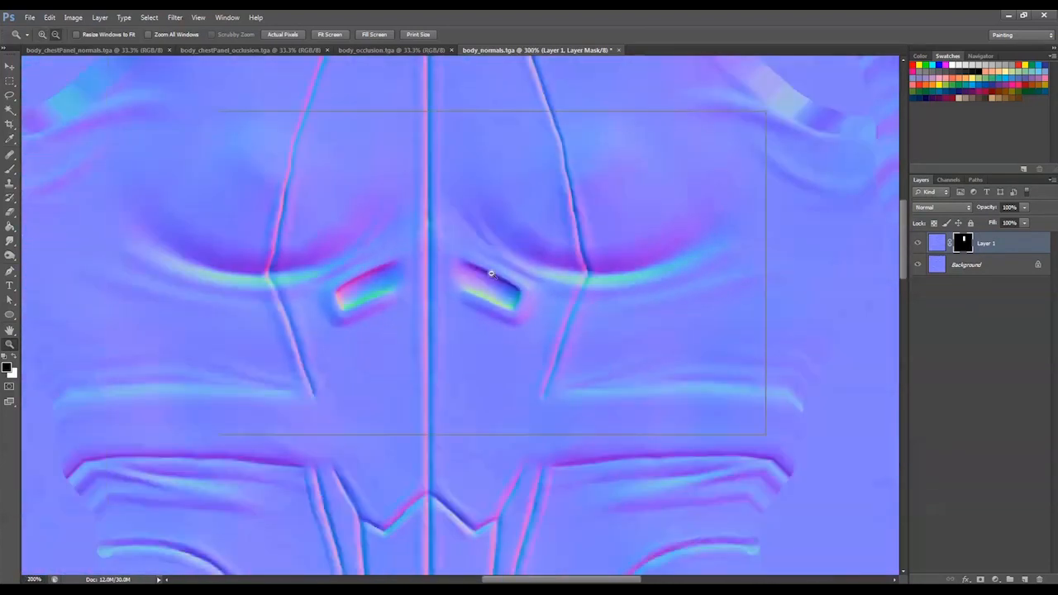
pyautogui.keyDown('alt'); pyautogui.click(488, 272); pyautogui.keyUp('alt')
pyautogui.moveTo(480, 212); pyautogui.dragTo(487, 243)
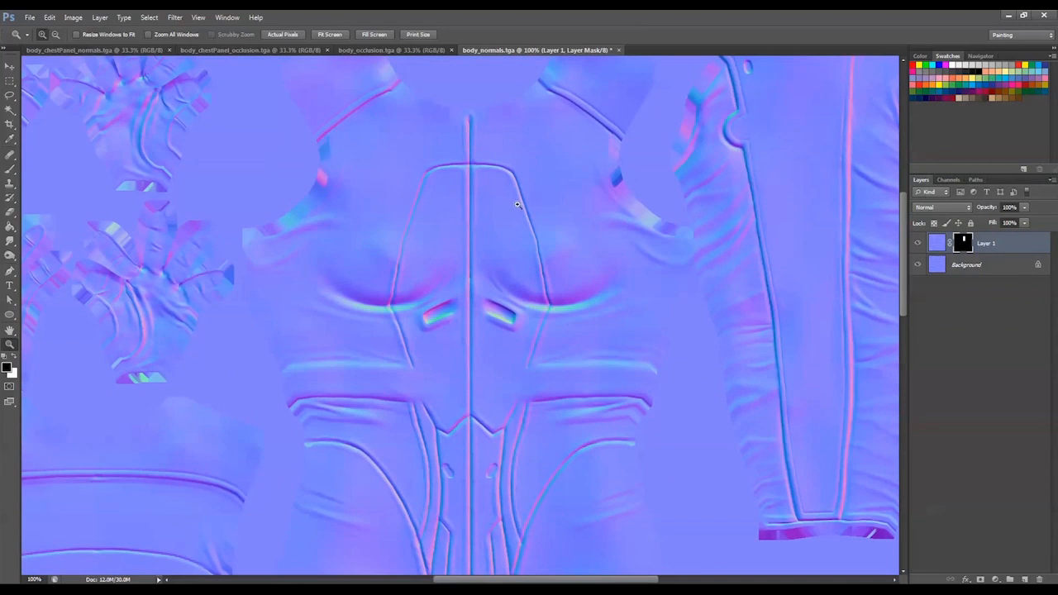
pyautogui.click(919, 246)
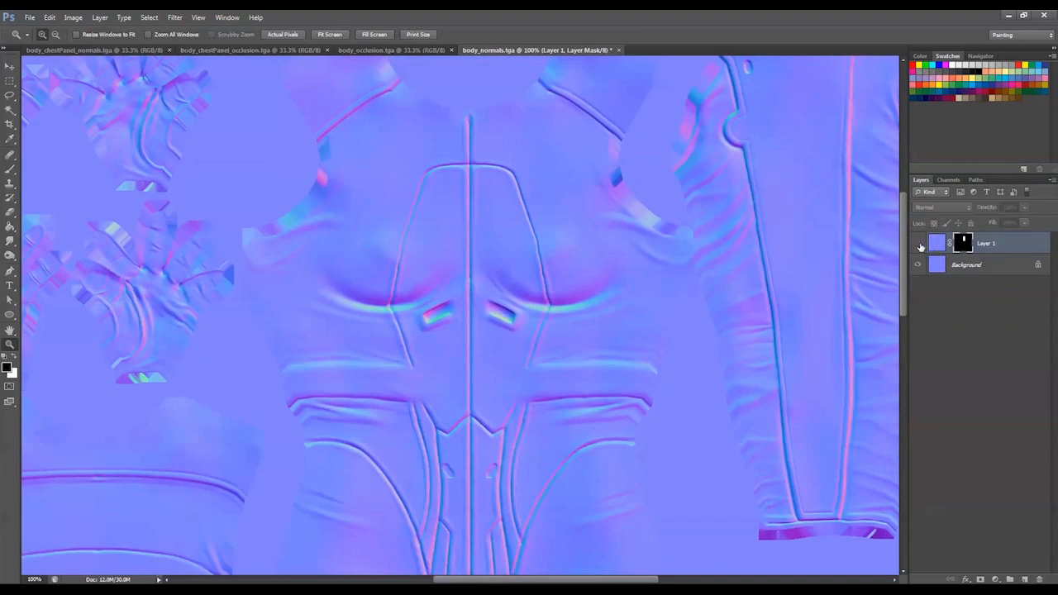
pyautogui.click(919, 245)
pyautogui.click(919, 246)
pyautogui.click(918, 245)
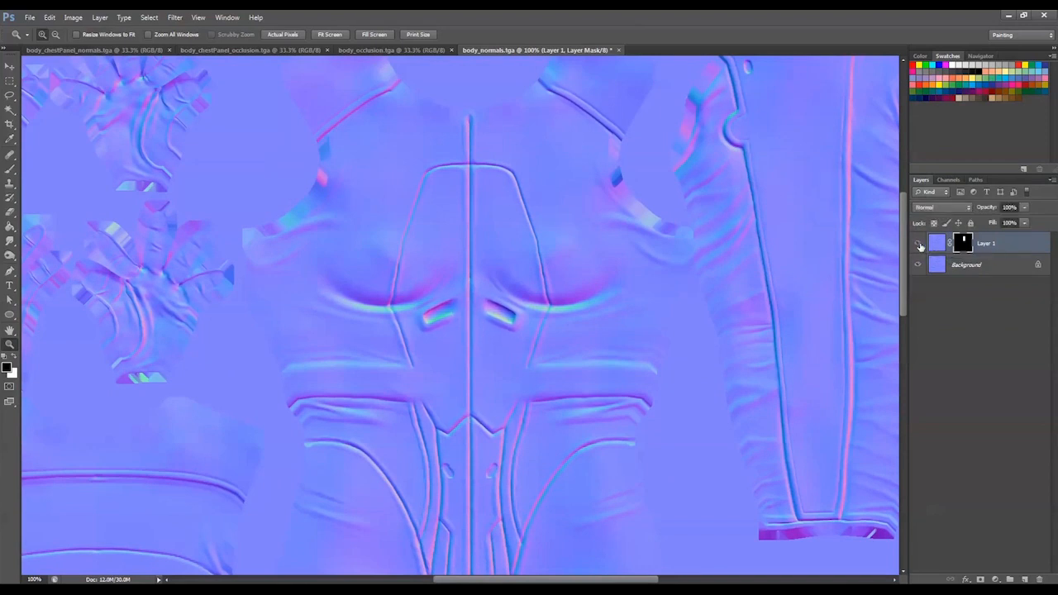
pyautogui.click(919, 246)
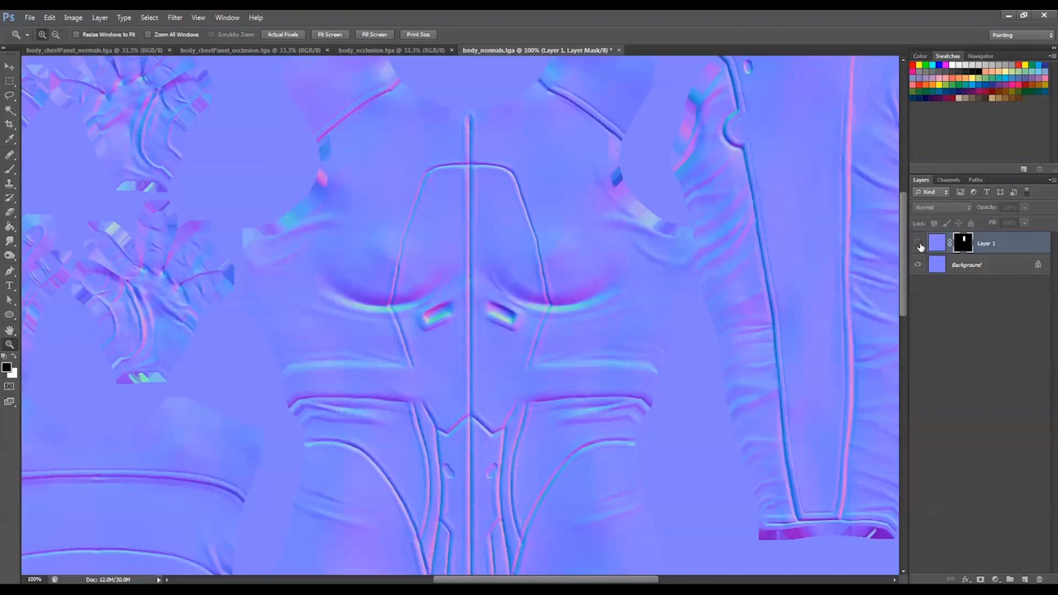
pyautogui.click(919, 245)
pyautogui.click(919, 246)
pyautogui.click(919, 246)
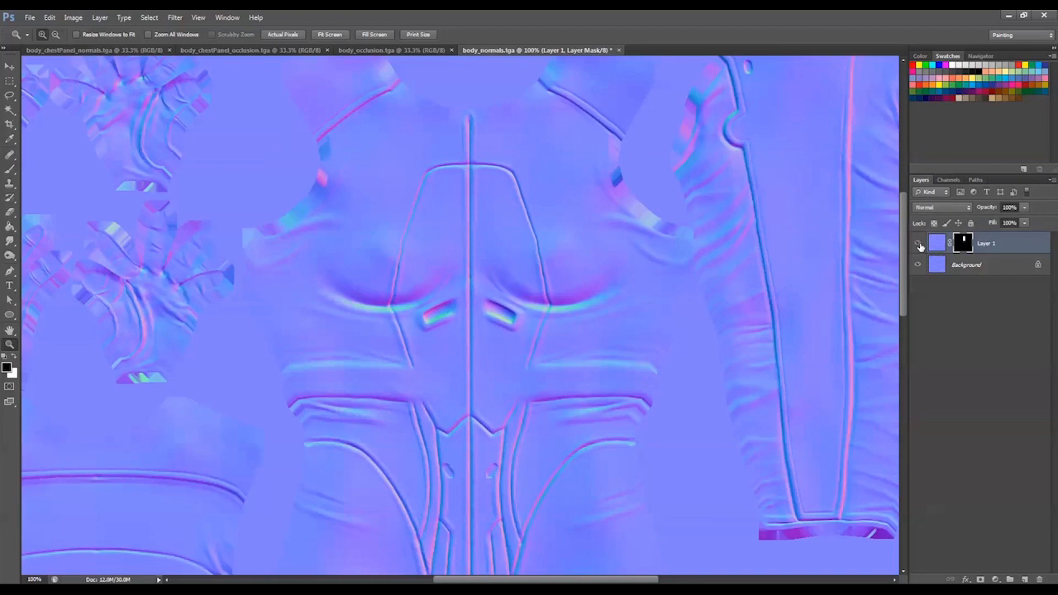
pyautogui.click(919, 245)
pyautogui.click(919, 245)
# Merge the masked Layer 1 with the Background and save body_normals.tga
pyautogui.keyDown('alt'); pyautogui.click(465, 218); pyautogui.keyUp('alt')
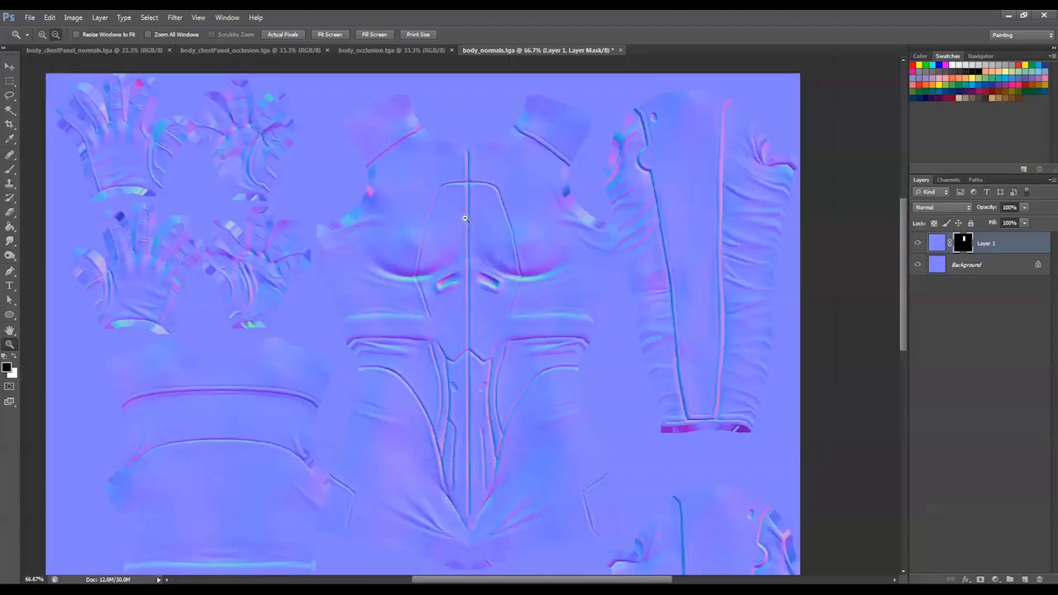
pyautogui.keyDown('alt'); pyautogui.click(464, 217); pyautogui.keyUp('alt')
pyautogui.moveTo(574, 306); pyautogui.dragTo(573, 255)
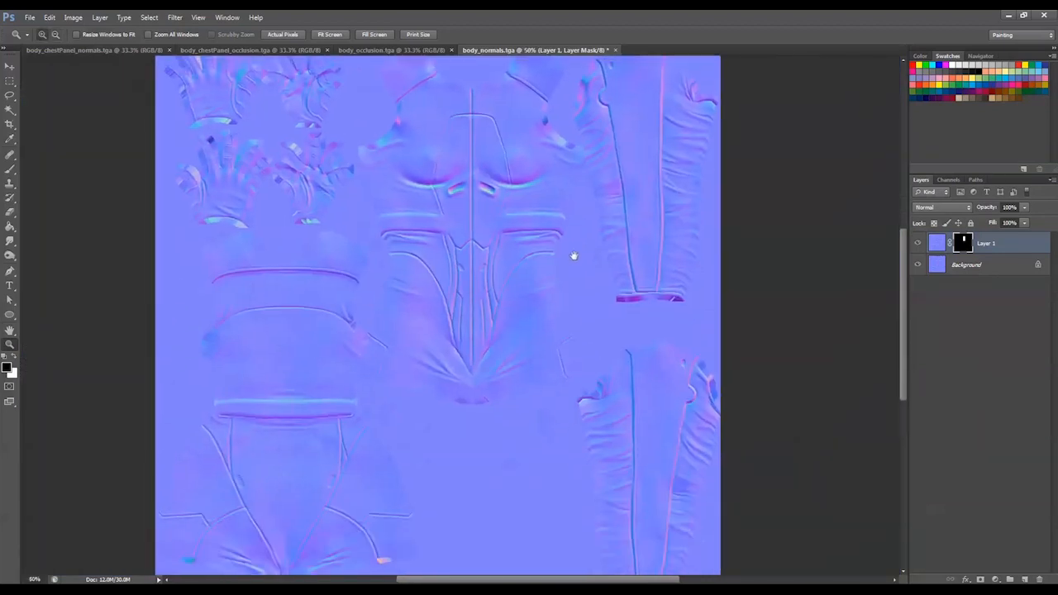
pyautogui.keyDown('shift'); pyautogui.click(973, 273); pyautogui.keyUp('shift')
pyautogui.hotkey('ctrl', 'e')
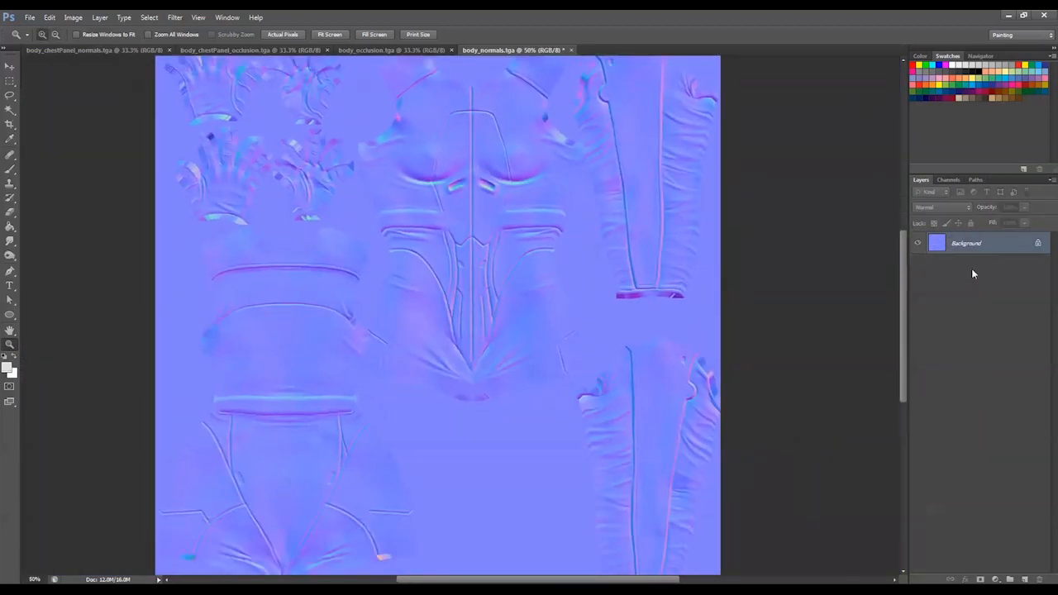
pyautogui.hotkey('ctrl', 's')
# Switch to Marmoset Toolbag and examine the body normal map on the model's chest and waist from the front
pyautogui.hotkey('alt', 'Tab')
pyautogui.moveTo(647, 315); pyautogui.dragTo(647, 291)
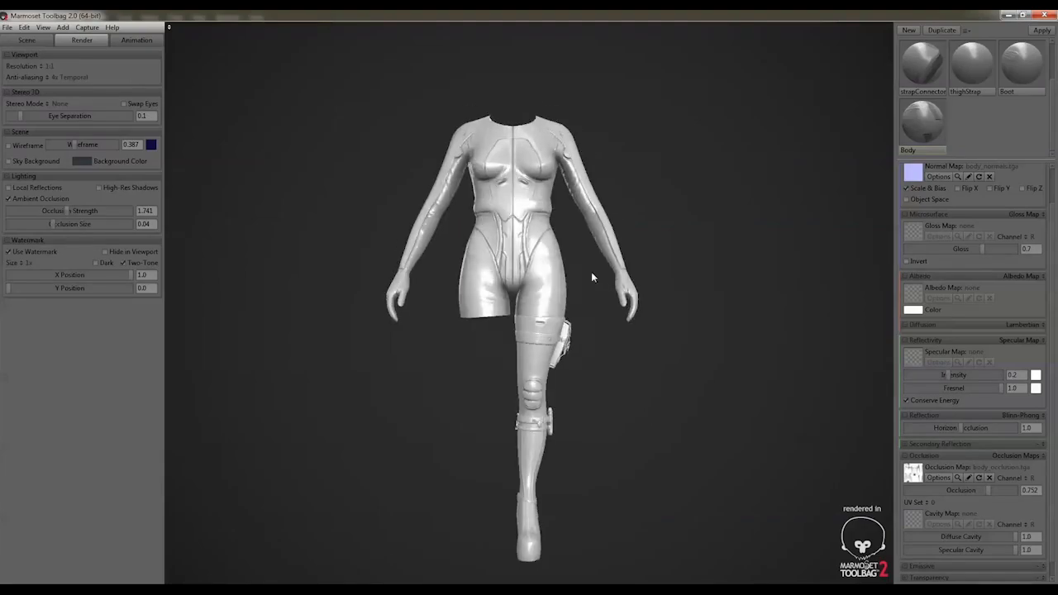
pyautogui.moveTo(591, 281); pyautogui.dragTo(584, 469, button='middle')
pyautogui.moveTo(573, 322); pyautogui.dragTo(581, 528, button='right')
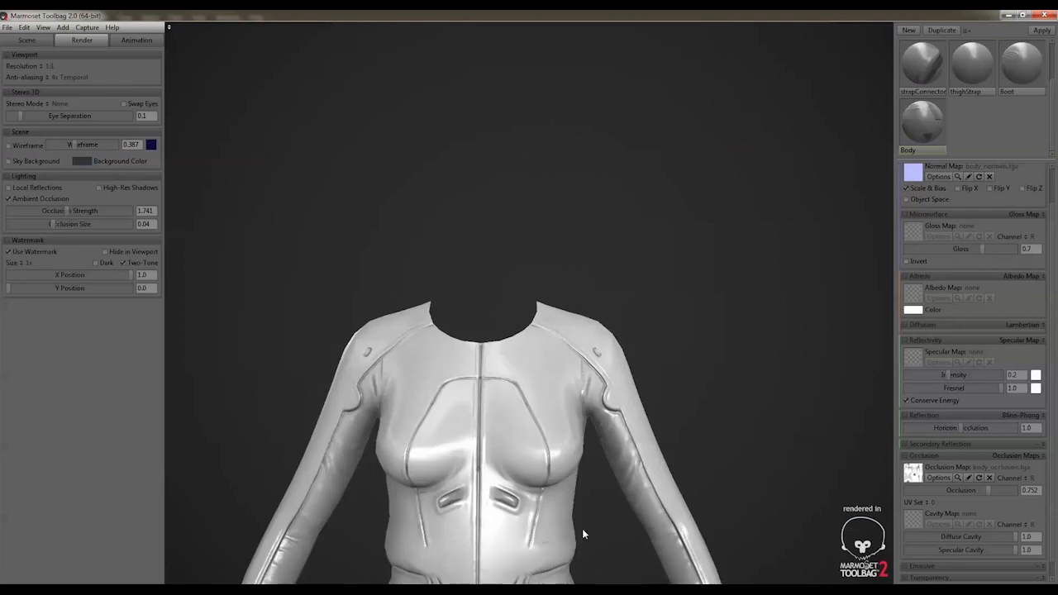
pyautogui.moveTo(582, 527); pyautogui.dragTo(587, 351, button='middle')
pyautogui.moveTo(588, 351); pyautogui.dragTo(590, 393, button='right')
pyautogui.moveTo(590, 392); pyautogui.dragTo(503, 302)
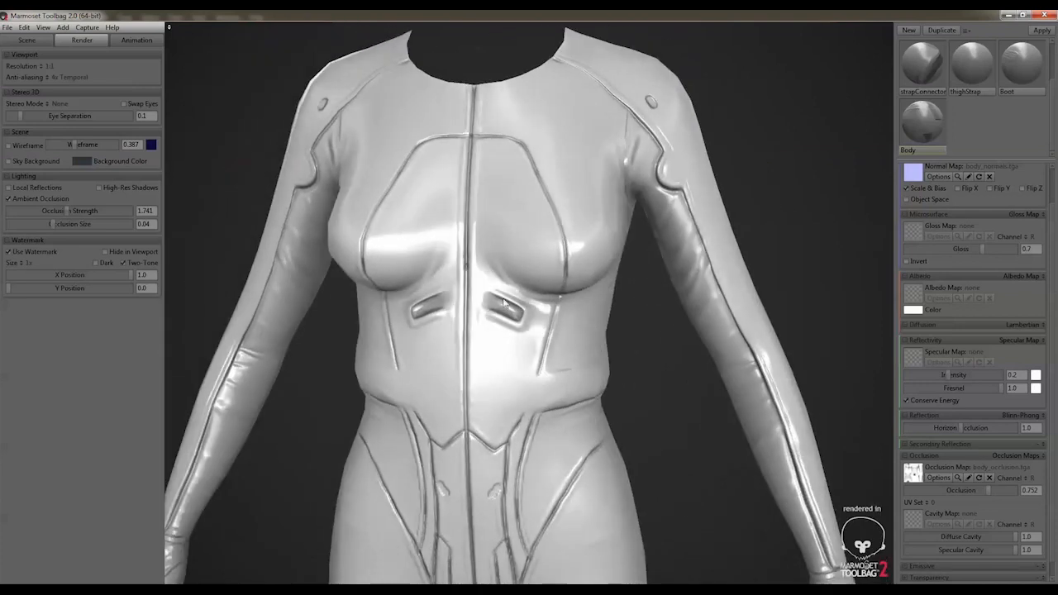
# Examine the suit's torso, sleeves and chest panel lines from three-quarter and front angles
pyautogui.moveTo(585, 440); pyautogui.dragTo(685, 439)
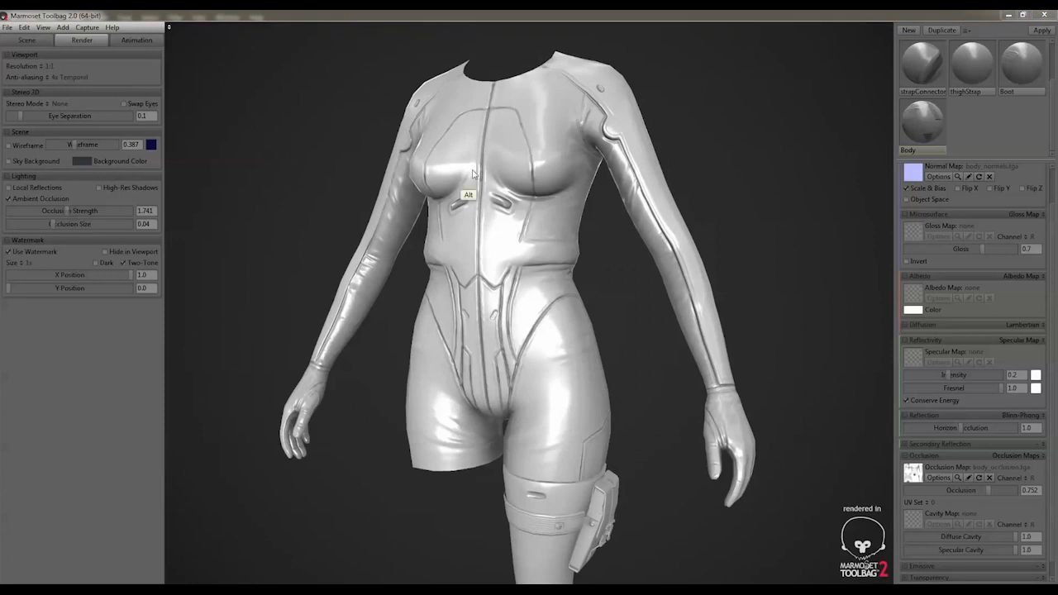
pyautogui.moveTo(571, 232); pyautogui.dragTo(619, 233)
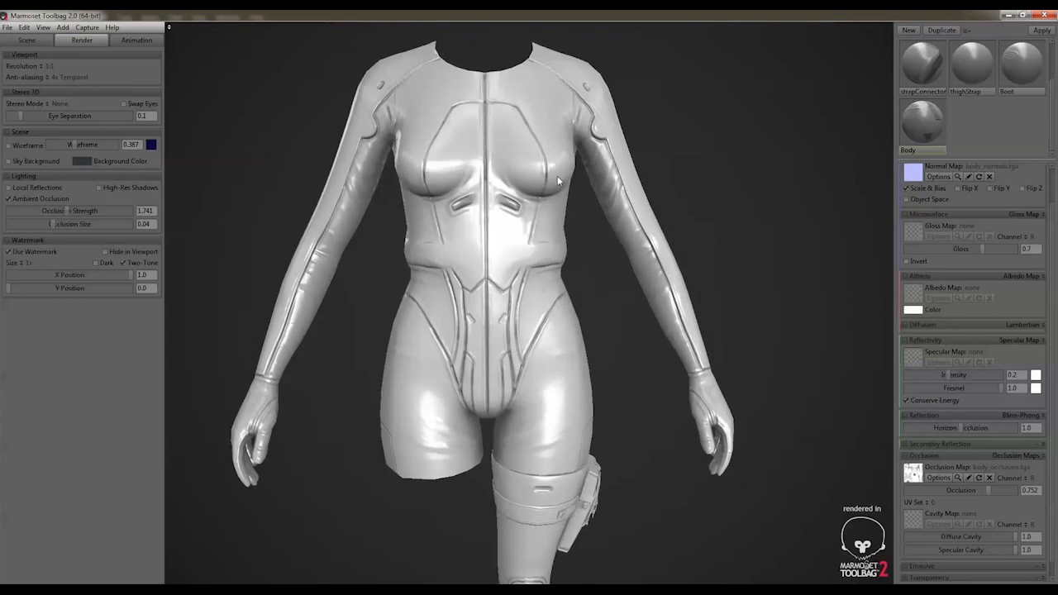
pyautogui.moveTo(559, 181); pyautogui.dragTo(652, 198, button='right')
pyautogui.moveTo(557, 174); pyautogui.dragTo(511, 172)
pyautogui.moveTo(511, 172); pyautogui.dragTo(529, 216, button='middle')
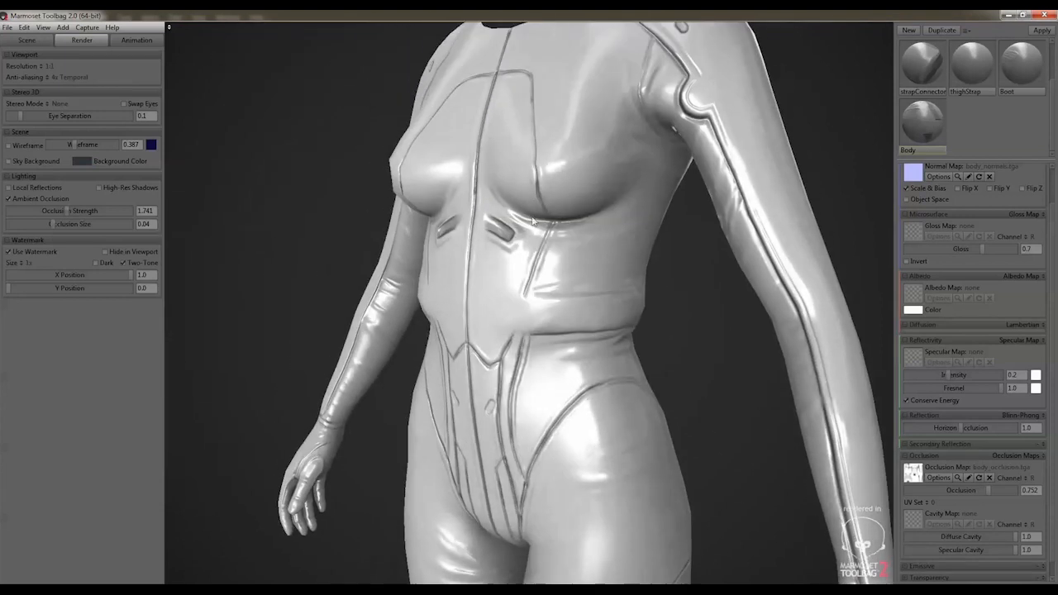
pyautogui.moveTo(529, 216); pyautogui.dragTo(591, 203, button='right')
pyautogui.moveTo(591, 202); pyautogui.dragTo(621, 201)
pyautogui.moveTo(620, 201); pyautogui.dragTo(446, 153, button='right')
pyautogui.moveTo(521, 203); pyautogui.dragTo(481, 214)
pyautogui.moveTo(481, 214); pyautogui.dragTo(446, 174, button='right')
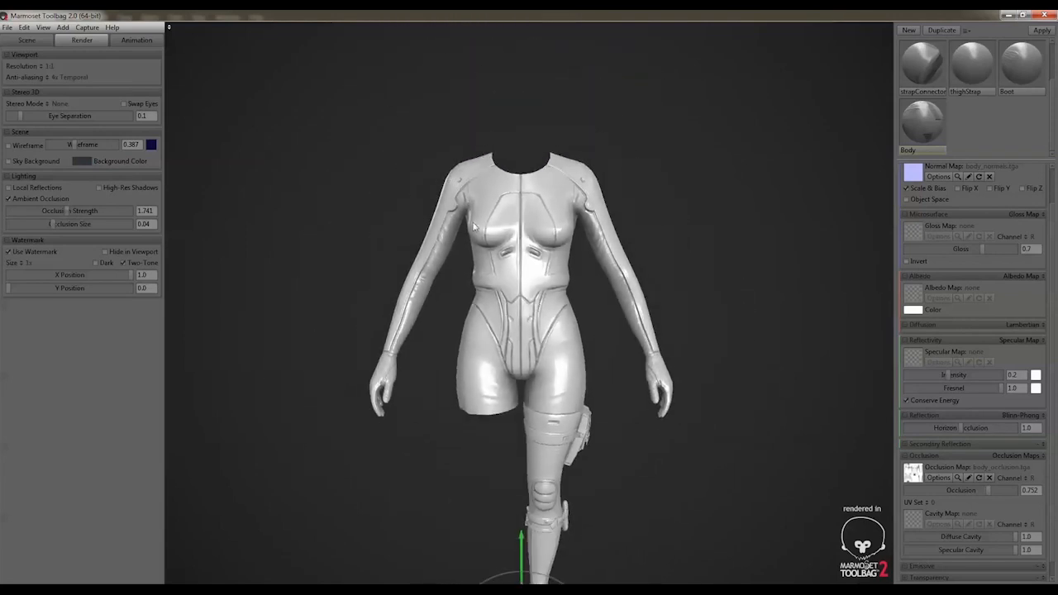
# Examine the whole suit model, including the leg straps and boot, from a distance at slightly different angles
pyautogui.moveTo(473, 223); pyautogui.dragTo(463, 124, button='middle')
pyautogui.moveTo(522, 209); pyautogui.dragTo(399, 242)
pyautogui.keyDown('alt'); pyautogui.moveTo(495, 189); pyautogui.dragTo(430, 201); pyautogui.keyUp('alt')
pyautogui.keyDown('alt'); pyautogui.moveTo(430, 201); pyautogui.dragTo(537, 208, button='right'); pyautogui.keyUp('alt')
pyautogui.keyDown('alt'); pyautogui.moveTo(537, 208); pyautogui.dragTo(532, 211); pyautogui.keyUp('alt')
pyautogui.keyDown('alt'); pyautogui.moveTo(532, 211); pyautogui.dragTo(502, 207, button='right'); pyautogui.keyUp('alt')
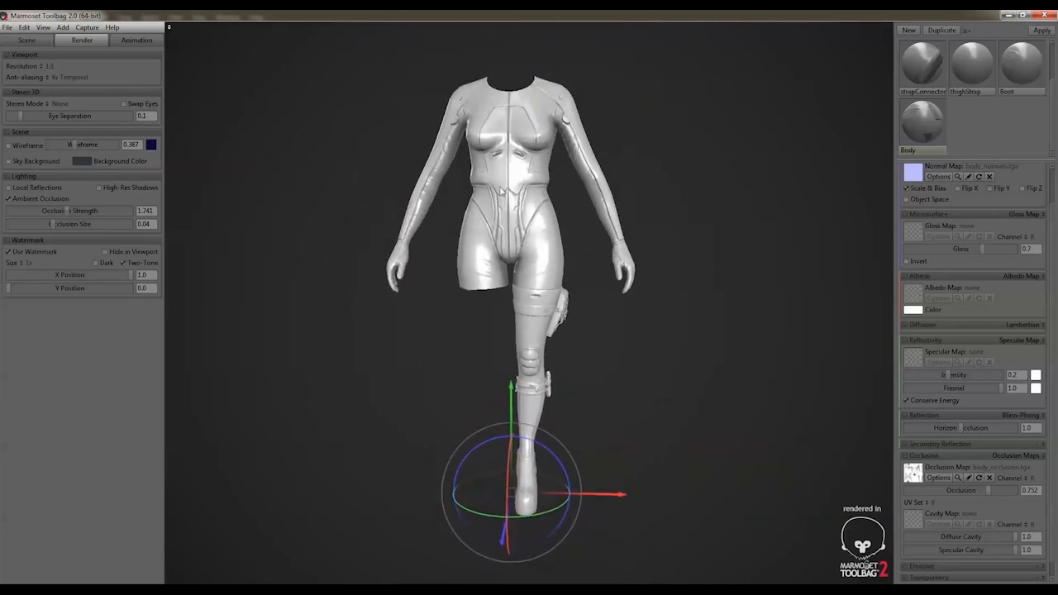
pyautogui.keyDown('alt'); pyautogui.moveTo(502, 207); pyautogui.dragTo(515, 206); pyautogui.keyUp('alt')
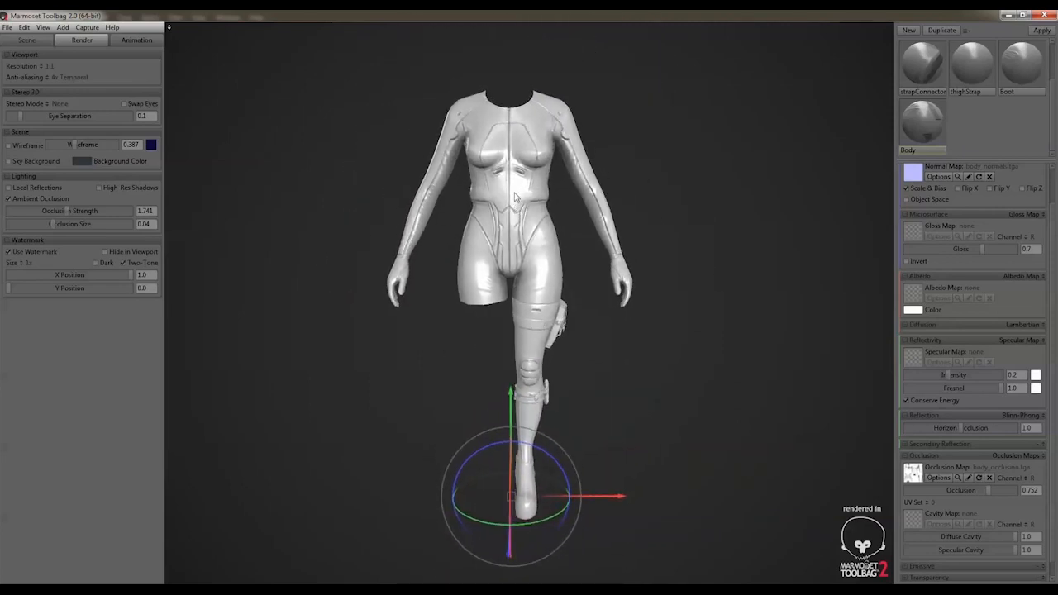
pyautogui.keyDown('alt'); pyautogui.moveTo(589, 247); pyautogui.dragTo(603, 190); pyautogui.keyUp('alt')
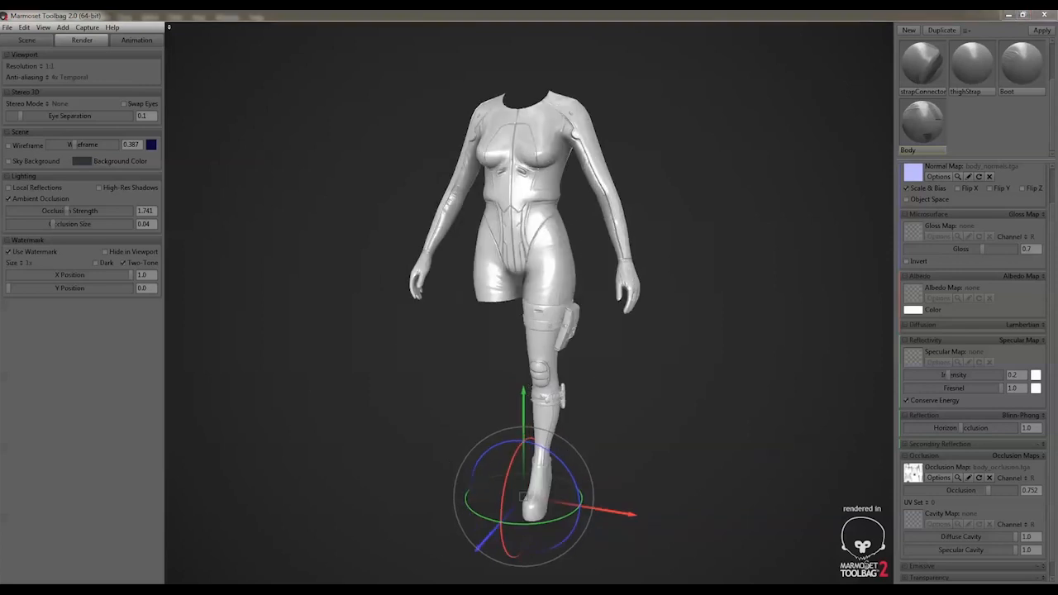
# Inspect the shading of the chest panel, abdomen and upper thighs up close on the model
pyautogui.click(781, 369)
pyautogui.keyDown('alt'); pyautogui.moveTo(857, 446); pyautogui.dragTo(675, 286); pyautogui.keyUp('alt')
pyautogui.keyDown('alt'); pyautogui.moveTo(611, 173); pyautogui.dragTo(592, 269, button='middle'); pyautogui.keyUp('alt')
pyautogui.keyDown('alt'); pyautogui.moveTo(591, 268); pyautogui.dragTo(591, 310, button='right'); pyautogui.keyUp('alt')
pyautogui.keyDown('alt'); pyautogui.moveTo(594, 347); pyautogui.dragTo(661, 397, button='right'); pyautogui.keyUp('alt')
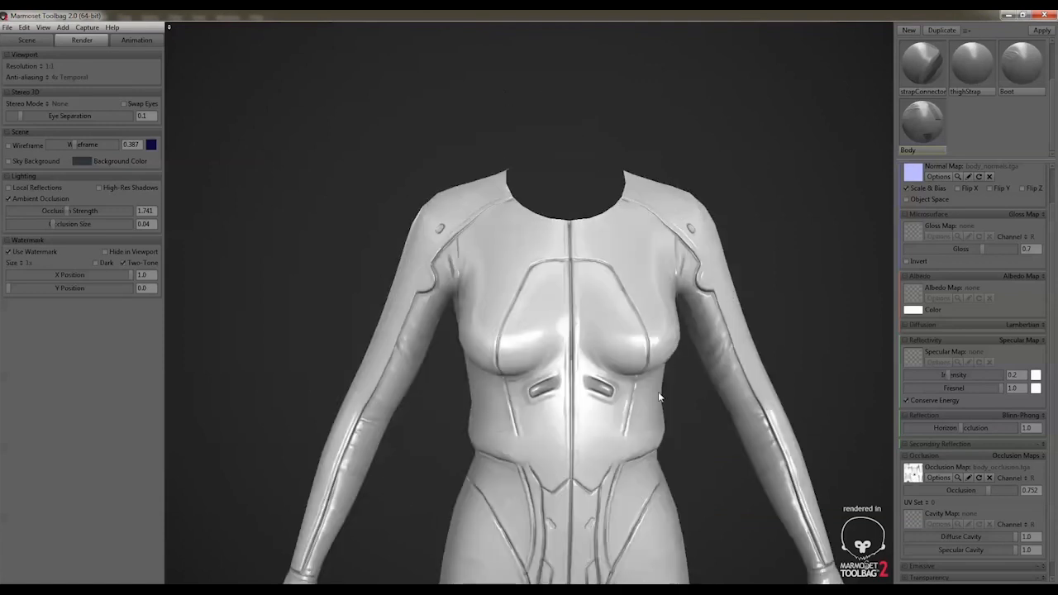
pyautogui.keyDown('alt'); pyautogui.moveTo(660, 396); pyautogui.dragTo(648, 388); pyautogui.keyUp('alt')
pyautogui.keyDown('alt'); pyautogui.moveTo(649, 388); pyautogui.dragTo(663, 295, button='middle'); pyautogui.keyUp('alt')
pyautogui.keyDown('alt'); pyautogui.moveTo(664, 295); pyautogui.dragTo(624, 246); pyautogui.keyUp('alt')
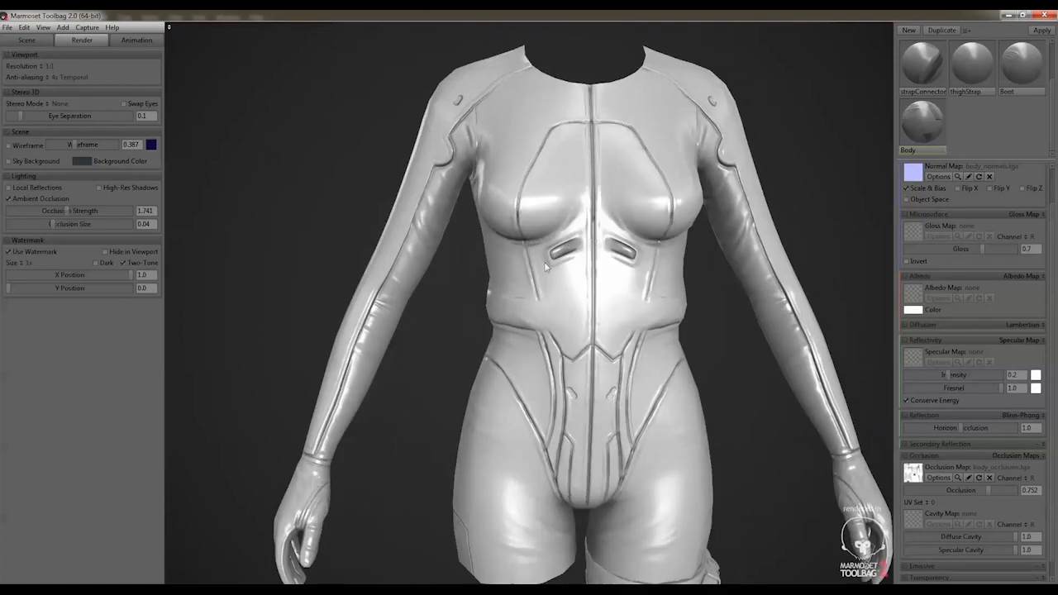
pyautogui.keyDown('alt'); pyautogui.moveTo(694, 337); pyautogui.dragTo(624, 333); pyautogui.keyUp('alt')
pyautogui.moveTo(650, 406)
pyautogui.keyDown('alt'); pyautogui.mouseDown()
pyautogui.moveTo(650, 386)
pyautogui.moveTo(691, 397)
pyautogui.moveTo(651, 403)
pyautogui.moveTo(659, 400)
pyautogui.mouseUp(); pyautogui.keyUp('alt')
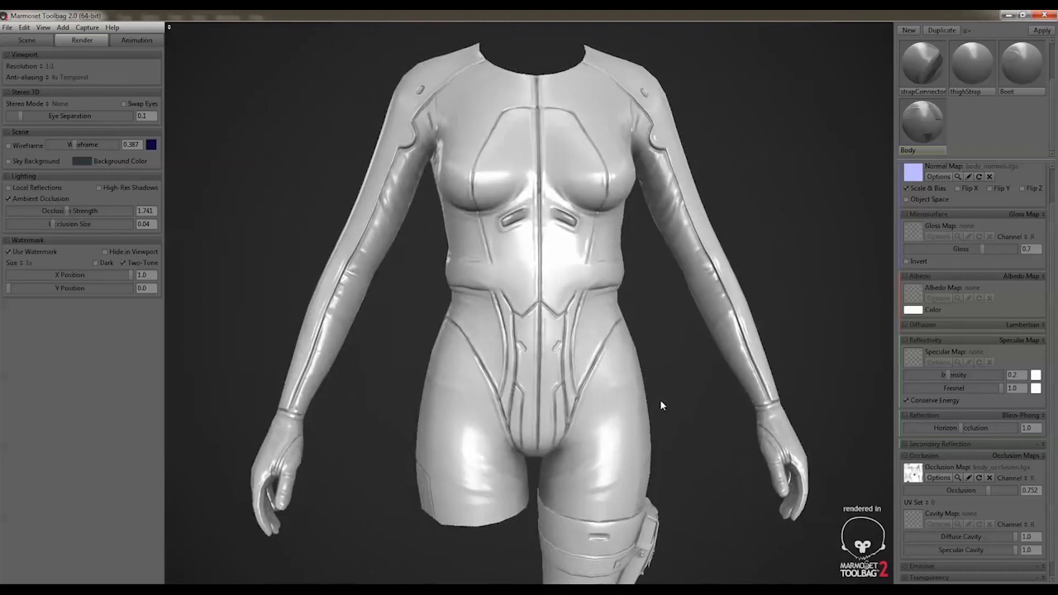
pyautogui.keyDown('alt'); pyautogui.moveTo(659, 399); pyautogui.dragTo(606, 372, button='right'); pyautogui.keyUp('alt')
# Switch to Photoshop and compare the occlusion bakes in body_occlusion.tga by toggling the visibility of Layer 2 and Layer 1
pyautogui.hotkey('alt', 'Tab')
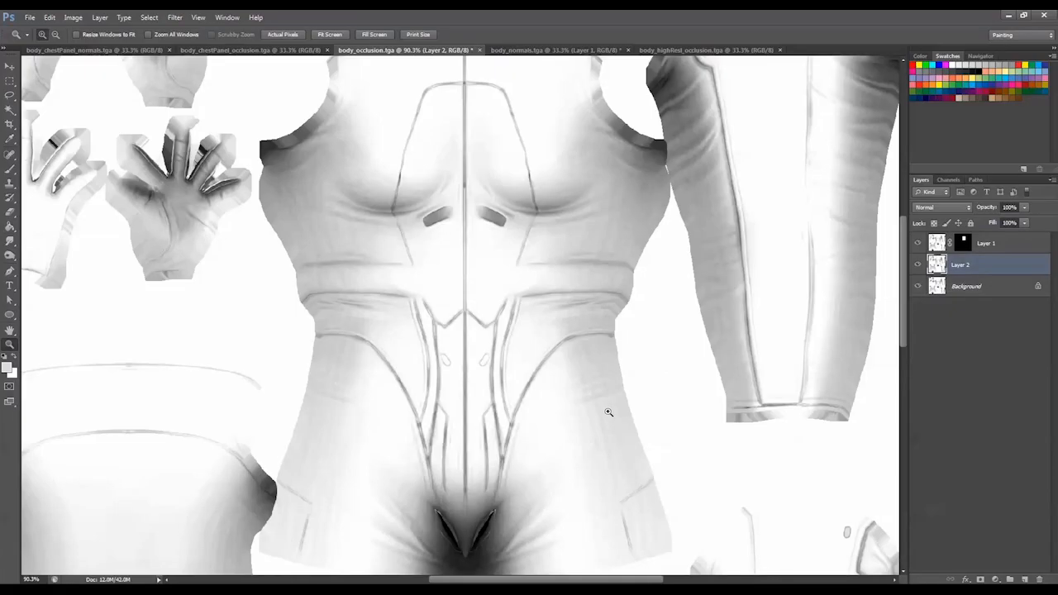
pyautogui.keyDown('alt'); pyautogui.click(605, 412); pyautogui.keyUp('alt')
pyautogui.keyDown('alt'); pyautogui.click(606, 411); pyautogui.keyUp('alt')
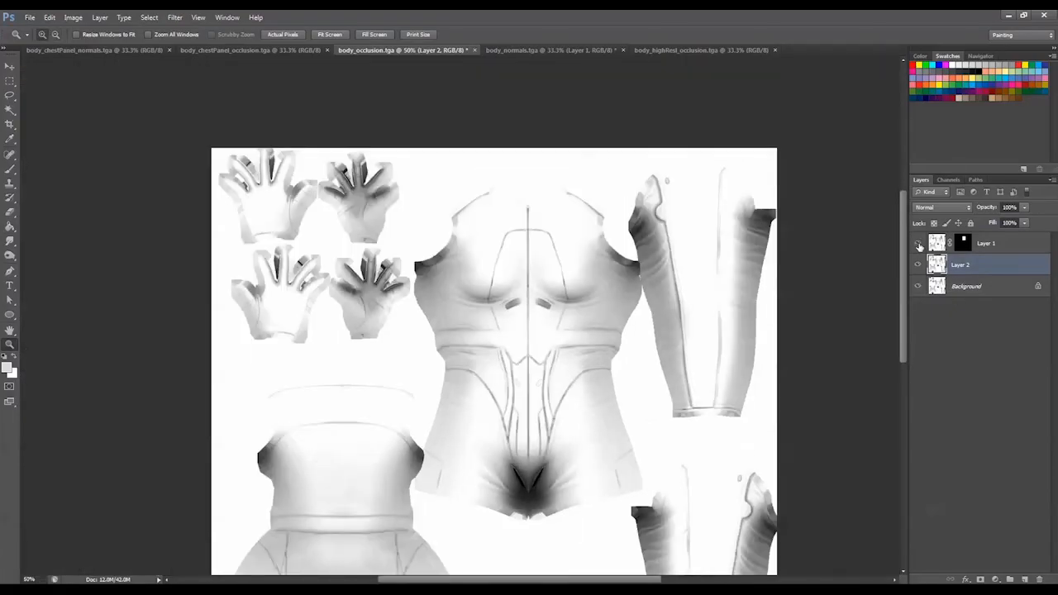
pyautogui.click(917, 265)
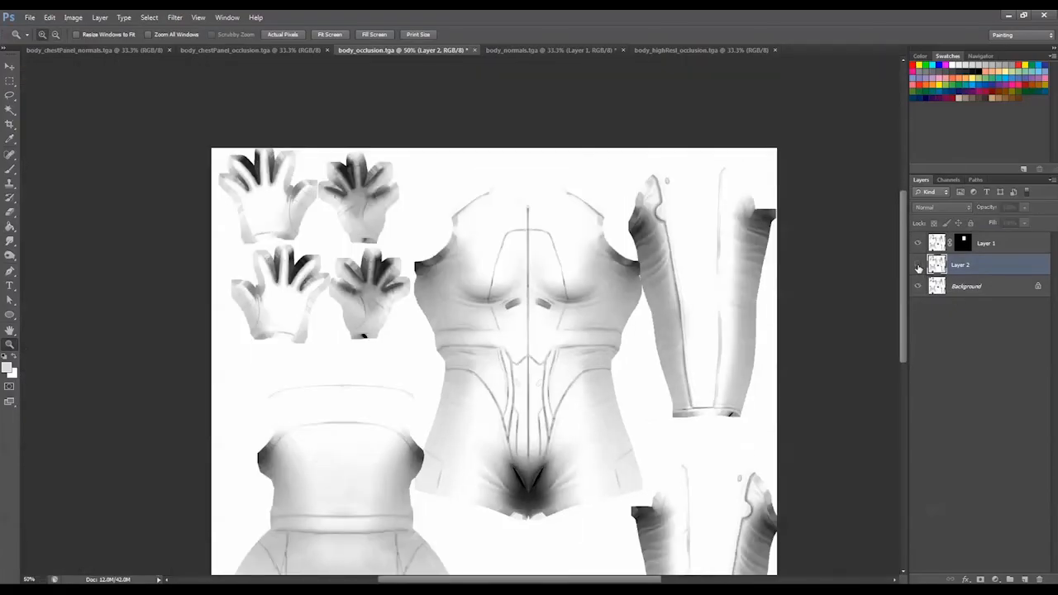
pyautogui.click(918, 252)
pyautogui.click(918, 265)
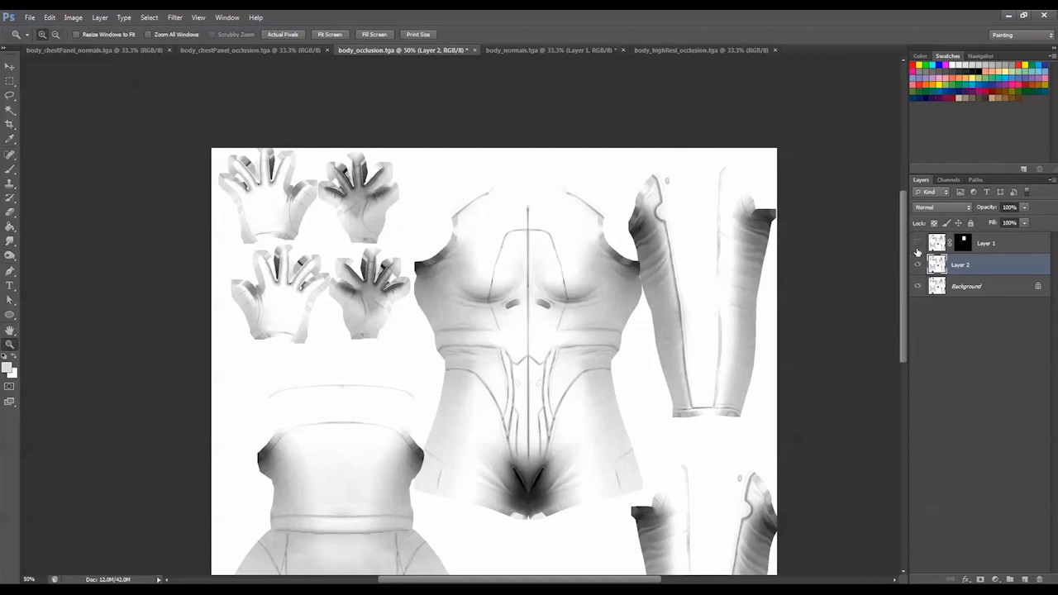
pyautogui.click(918, 244)
pyautogui.press('alt')
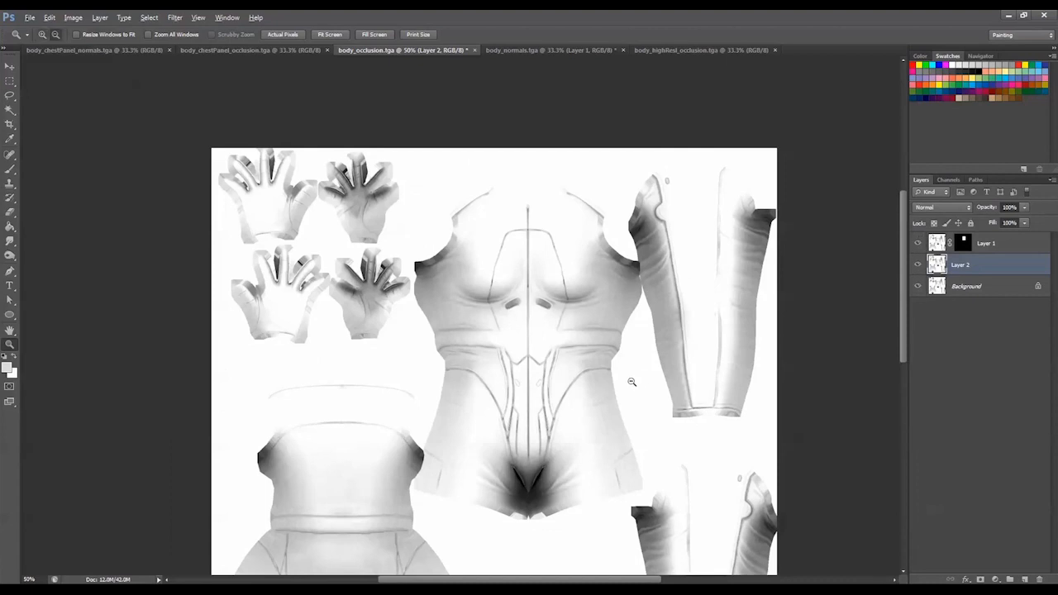
pyautogui.keyDown('alt'); pyautogui.click(632, 382); pyautogui.keyUp('alt')
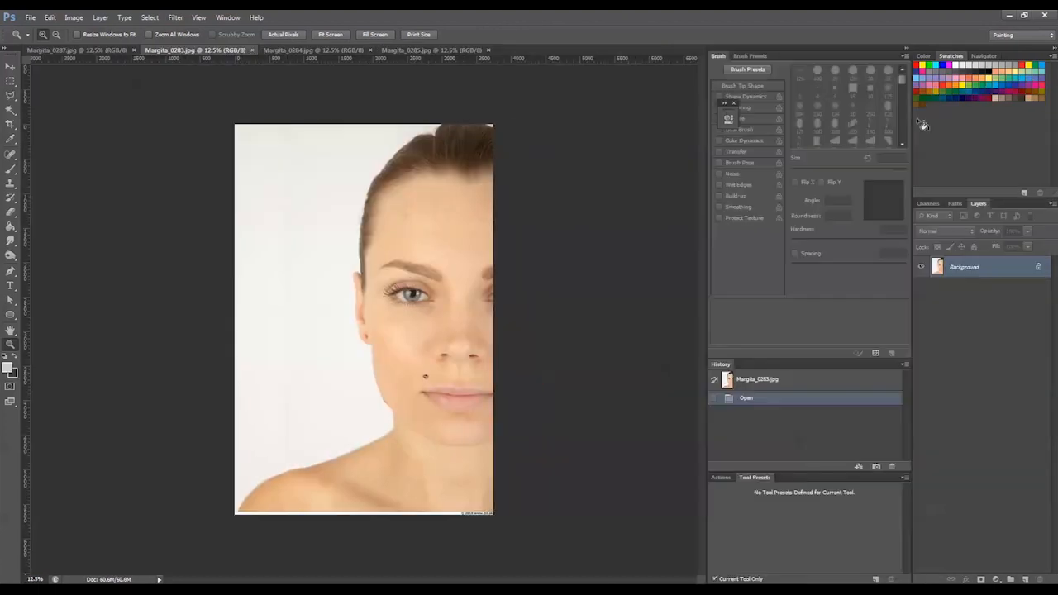
# Duplicate the half-face portrait's Background layer and open the Shadows/Highlights adjustment for the copy
pyautogui.click(906, 48)
pyautogui.hotkey('ctrl', 'j')
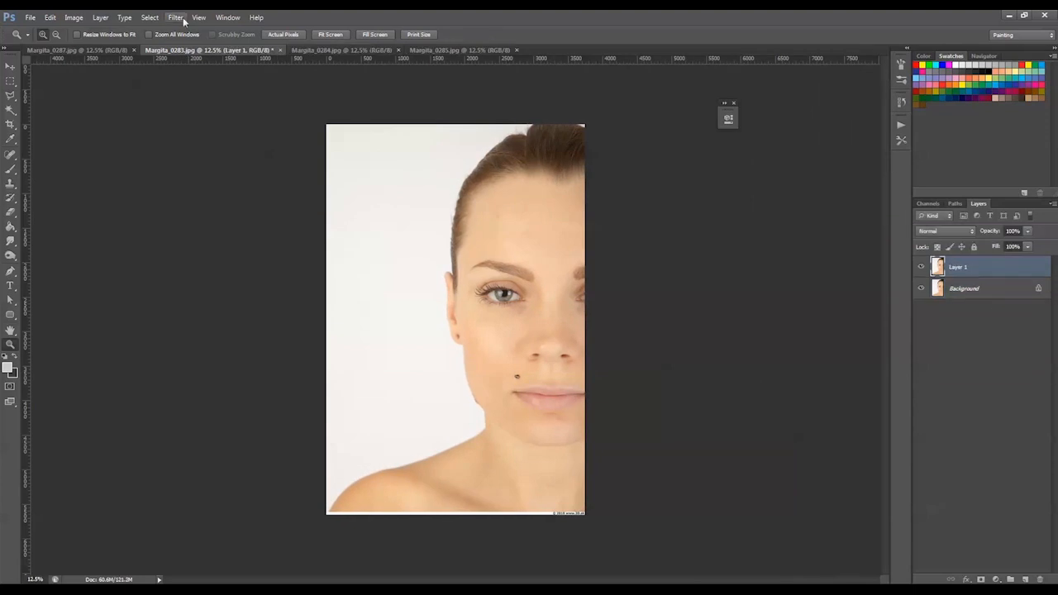
pyautogui.click(175, 17)
pyautogui.moveTo(74, 17)
pyautogui.moveTo(95, 45)
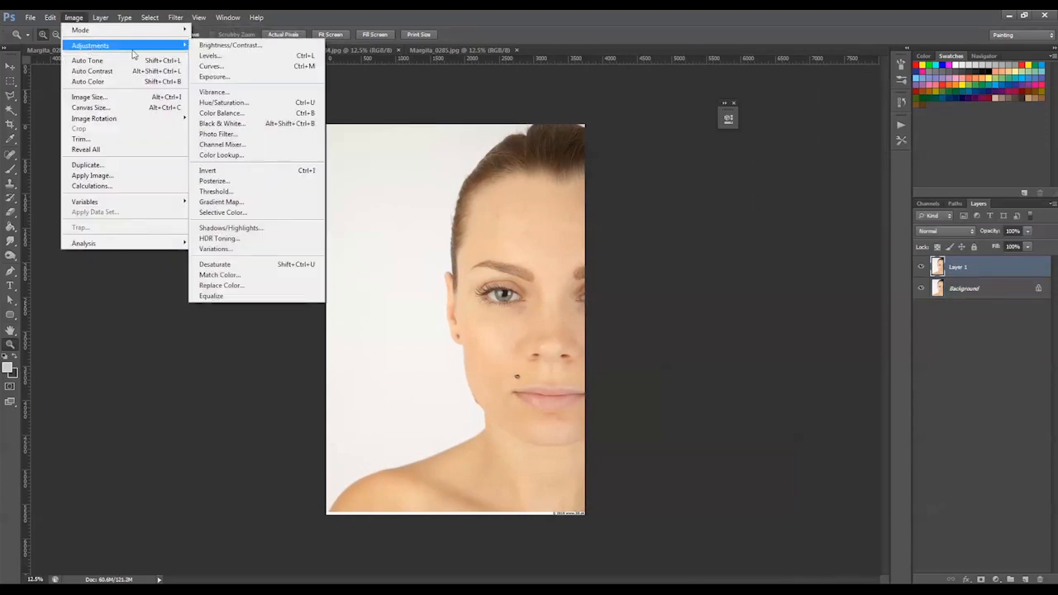
pyautogui.click(251, 228)
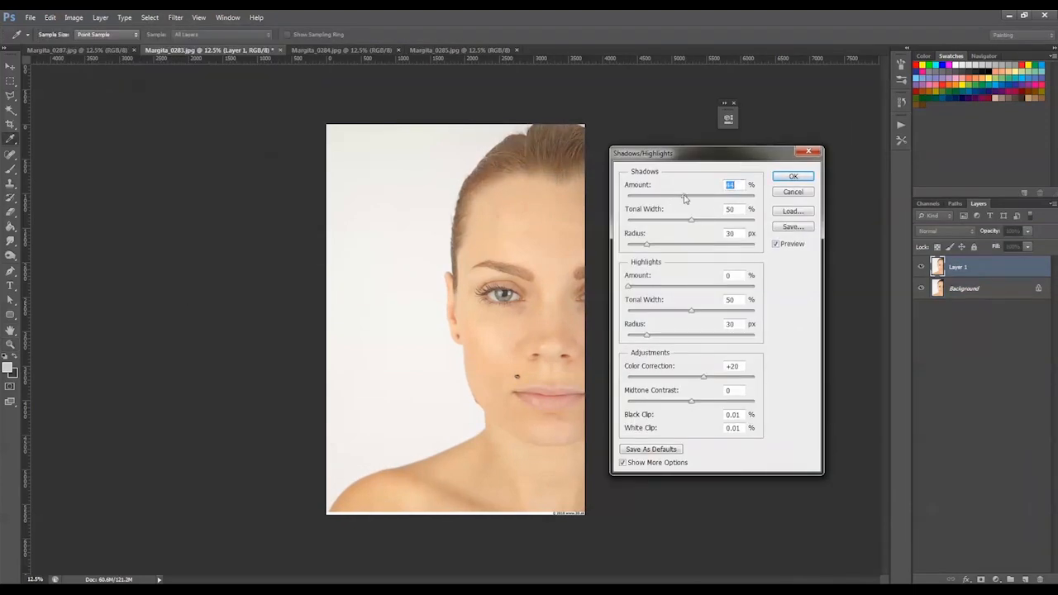
# Set the Shadows amount to 29%, the Highlights tonal width to 56% and the Highlights radius to 25 px
pyautogui.moveTo(678, 201); pyautogui.dragTo(663, 200)
pyautogui.moveTo(629, 287); pyautogui.dragTo(632, 283)
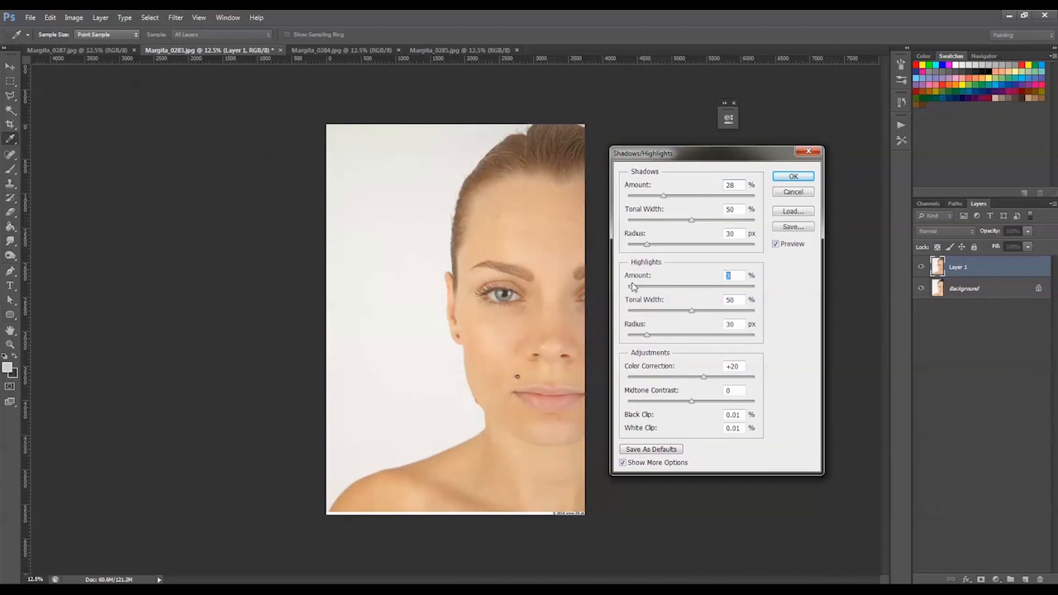
pyautogui.moveTo(648, 339); pyautogui.dragTo(644, 335)
pyautogui.click(692, 221)
pyautogui.click(703, 311)
pyautogui.moveTo(663, 196); pyautogui.dragTo(665, 197)
pyautogui.click(774, 244)
# Set the Highlights amount to 10% and the Shadows to 14% with a 55% tonal width, and apply the adjustment
pyautogui.moveTo(632, 288); pyautogui.dragTo(645, 288)
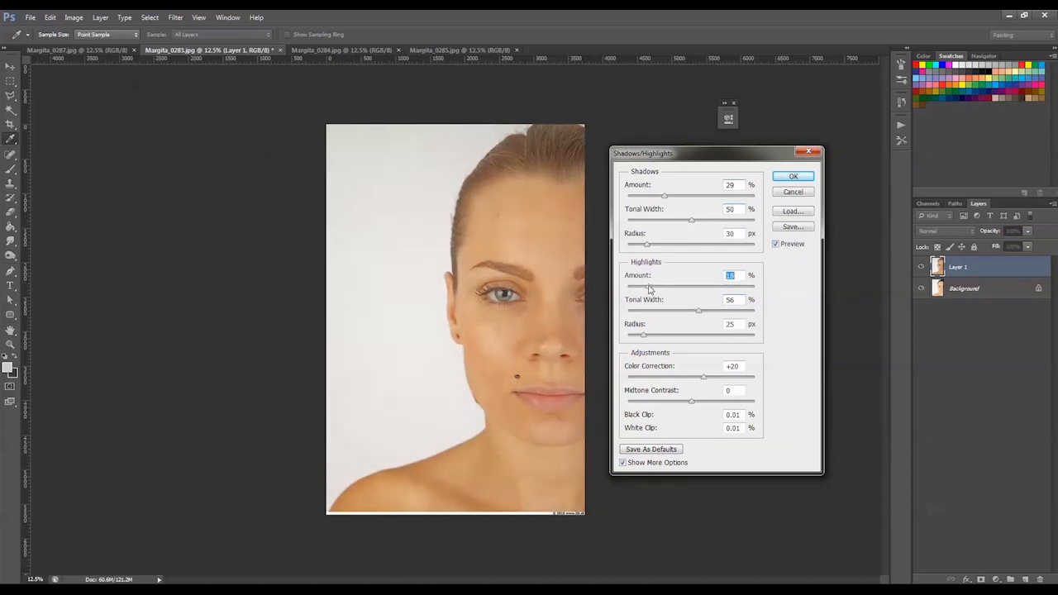
pyautogui.click(775, 245)
pyautogui.click(776, 245)
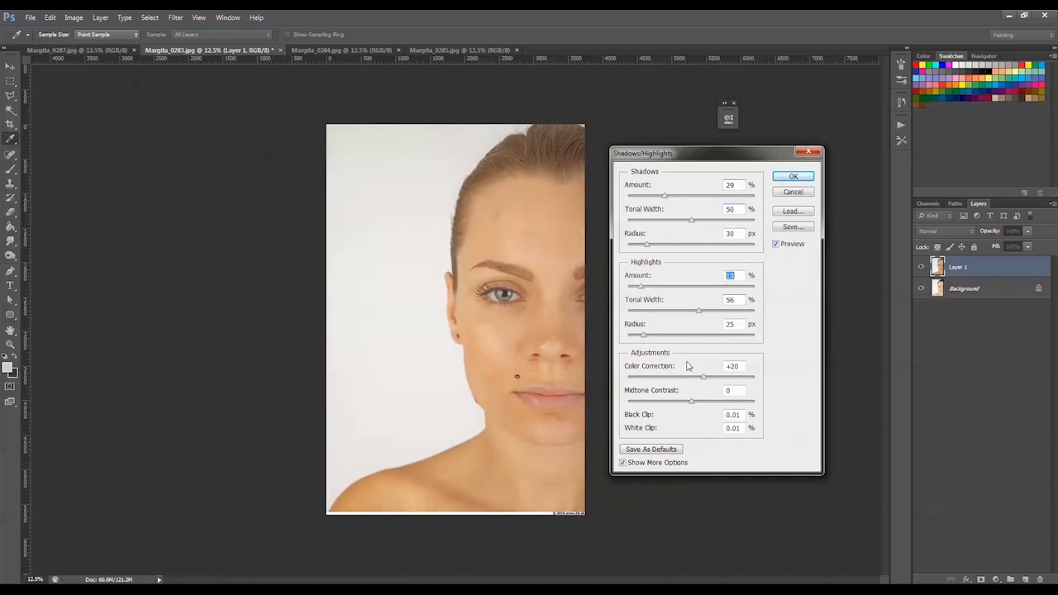
pyautogui.moveTo(664, 196); pyautogui.dragTo(699, 225)
pyautogui.click(700, 312)
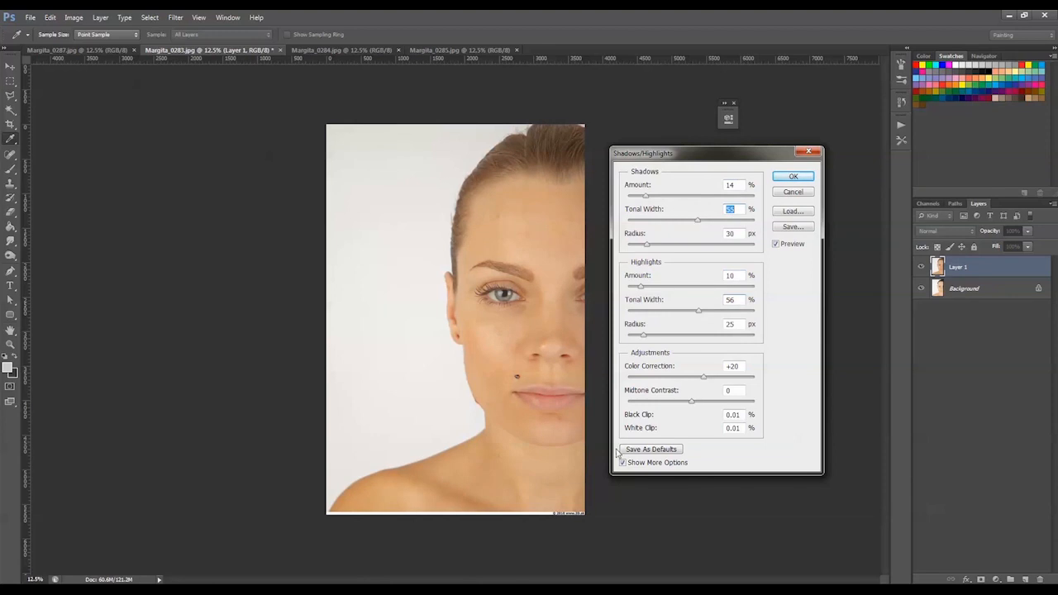
pyautogui.click(795, 178)
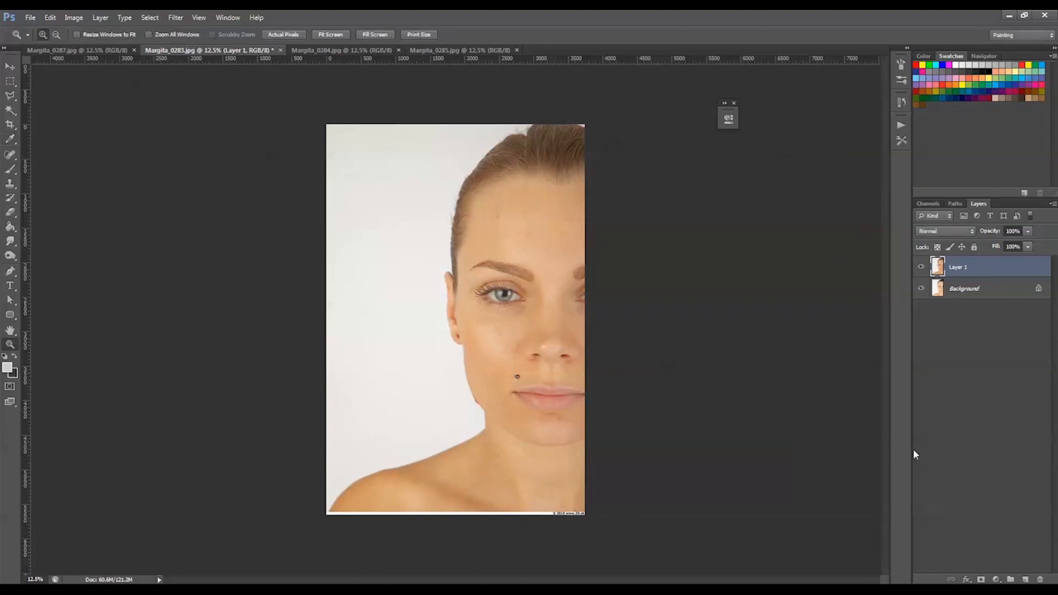
# Duplicate Layer 1 and heal the shiny highlight on the tip of the nose
pyautogui.hotkey('ctrl', 'j')
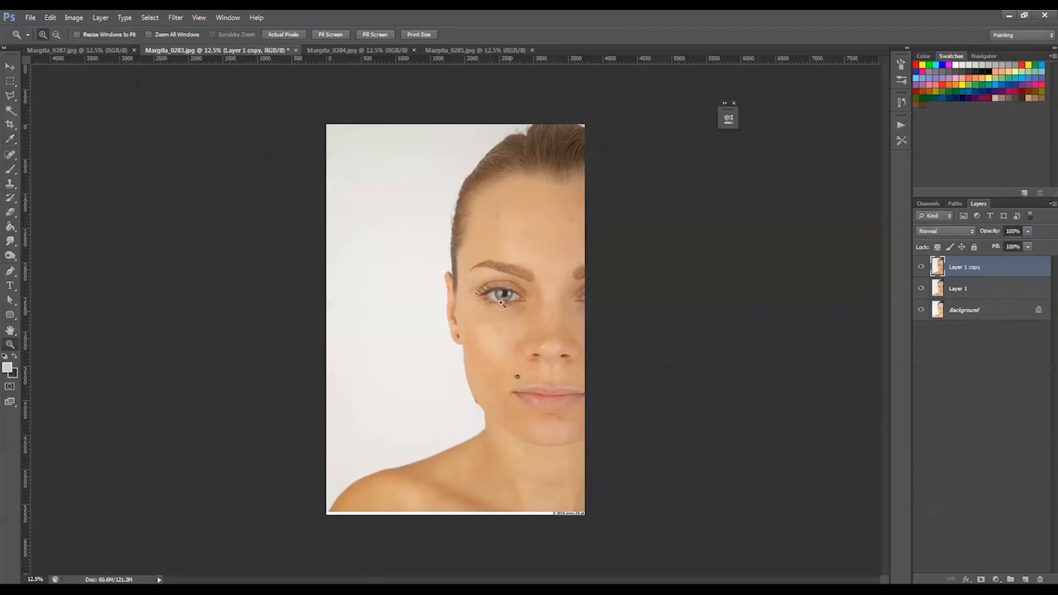
pyautogui.moveTo(423, 163); pyautogui.dragTo(600, 501)
pyautogui.moveTo(386, 193); pyautogui.dragTo(548, 439)
pyautogui.press('j')
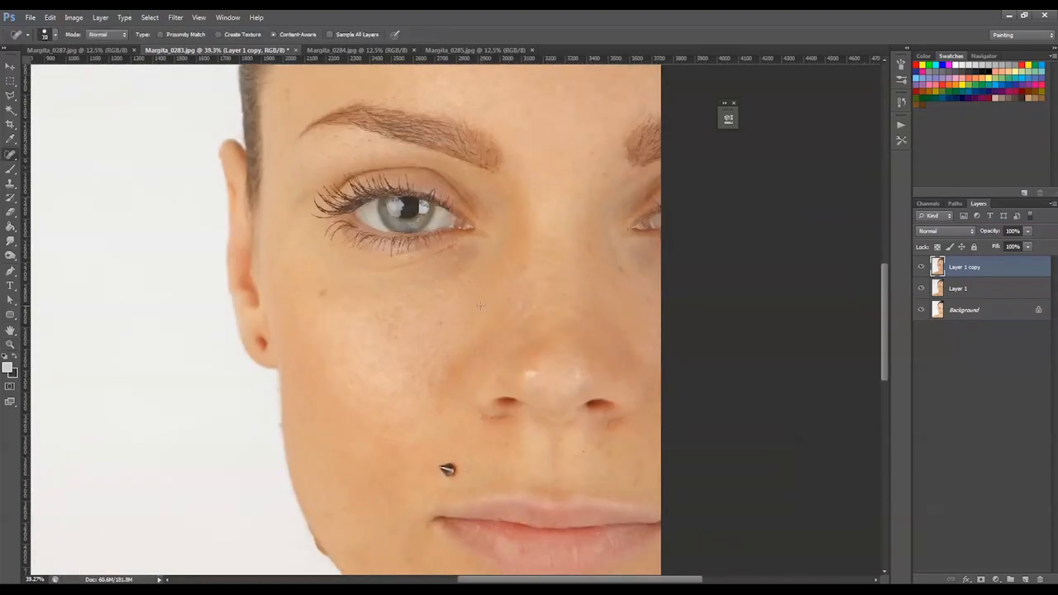
pyautogui.keyDown('alt'); pyautogui.click(544, 354); pyautogui.keyUp('alt')
pyautogui.click(511, 229)
pyautogui.keyDown('alt'); pyautogui.click(534, 372); pyautogui.keyUp('alt')
pyautogui.click(510, 229)
pyautogui.keyDown('alt'); pyautogui.click(528, 372); pyautogui.keyUp('alt')
pyautogui.press('Return')
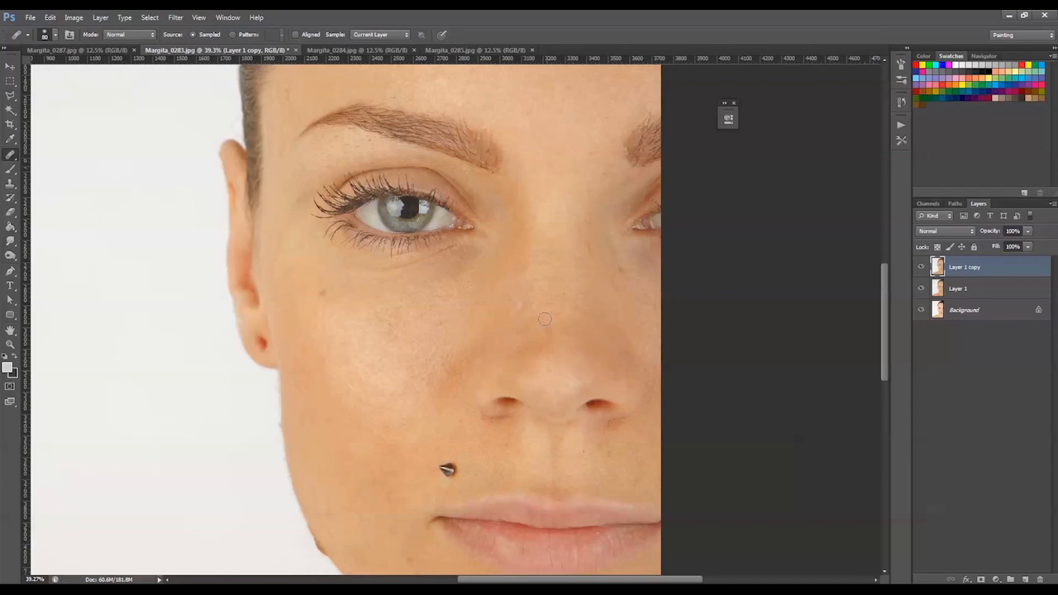
# Remove the small skin spots and the metal stud above the corner of the mouth with the Healing Brush
pyautogui.moveTo(322, 151); pyautogui.dragTo(316, 157)
pyautogui.scroll(-4, 505, 439)
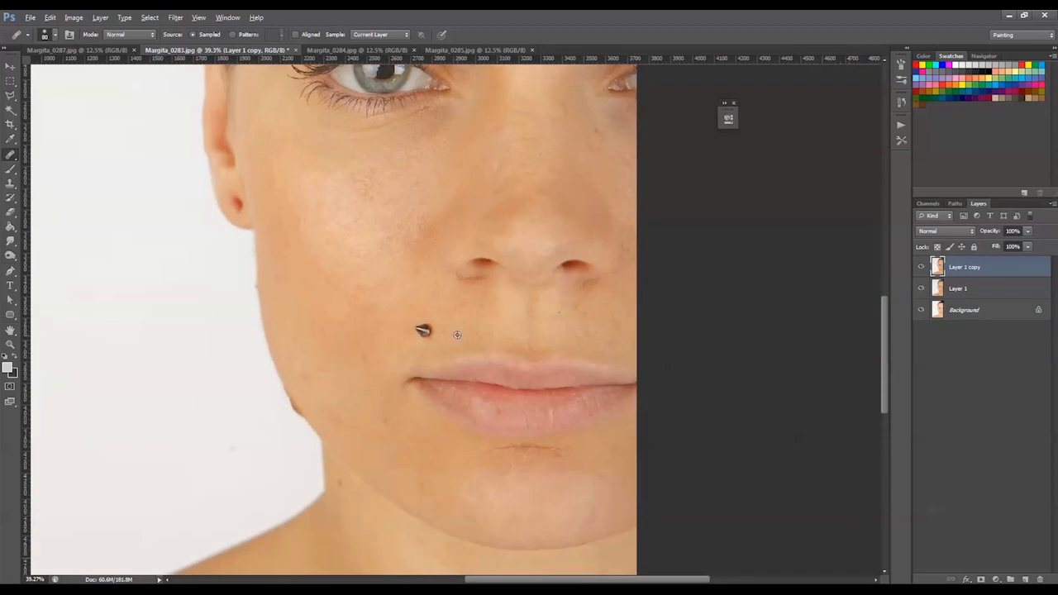
pyautogui.click(422, 330)
pyautogui.moveTo(491, 153)
pyautogui.mouseDown()
pyautogui.moveTo(515, 267)
pyautogui.moveTo(571, 204)
pyautogui.moveTo(557, 159)
pyautogui.mouseUp()
pyautogui.rightClick(12, 156)
pyautogui.click(62, 166)
# Enlarge the Healing Brush and even out the bright patches and spots on the cheek below the eye
pyautogui.press(']')
pyautogui.press(']')
pyautogui.press(']')
pyautogui.press(']')
pyautogui.press(']')
pyautogui.press(']')
pyautogui.press(']')
pyautogui.press(']')
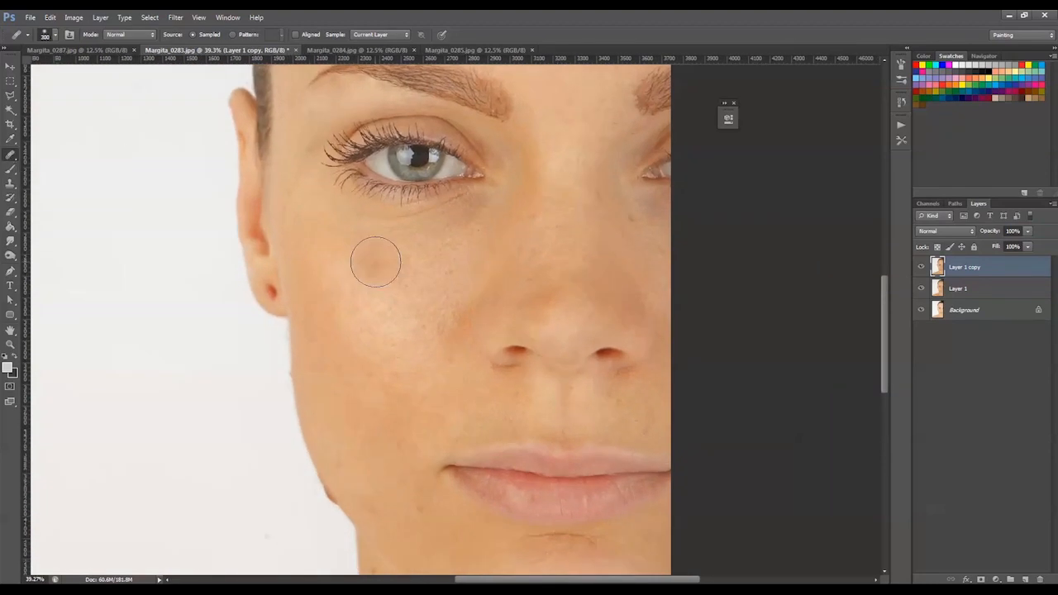
pyautogui.rightClick(409, 339)
pyautogui.write('30')
pyautogui.press('Return')
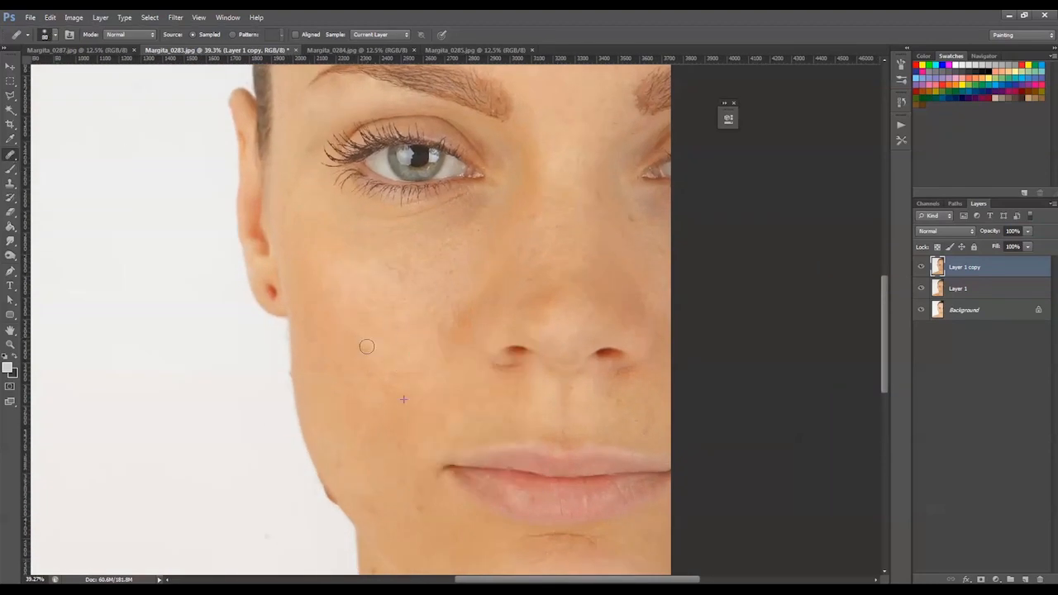
pyautogui.moveTo(395, 351); pyautogui.dragTo(404, 359)
pyautogui.click(405, 387)
pyautogui.click(434, 330)
pyautogui.keyDown('alt'); pyautogui.click(374, 313); pyautogui.keyUp('alt')
pyautogui.press(']')
pyautogui.moveTo(361, 274)
pyautogui.mouseDown()
pyautogui.moveTo(366, 266)
pyautogui.moveTo(385, 282)
pyautogui.mouseUp()
pyautogui.moveTo(350, 280); pyautogui.dragTo(398, 326)
# Heal the skin between the inner eye corner and the bridge of the nose
pyautogui.moveTo(623, 231); pyautogui.dragTo(559, 376)
pyautogui.keyDown('alt'); pyautogui.click(492, 245); pyautogui.keyUp('alt')
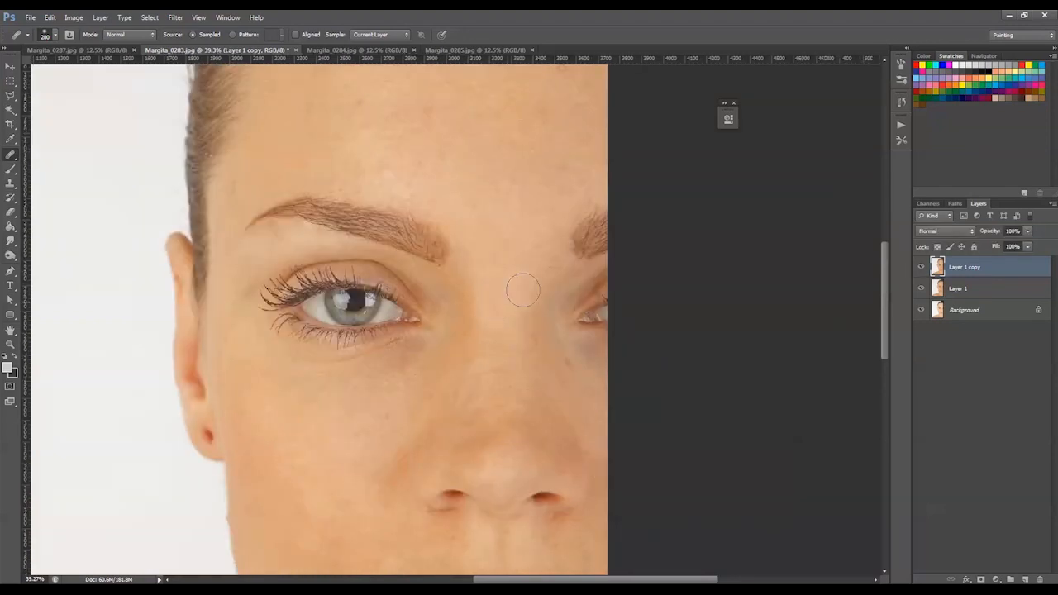
pyautogui.keyDown('alt'); pyautogui.click(461, 297); pyautogui.keyUp('alt')
pyautogui.click(470, 314)
# Heal the blemishes on the forehead above the eyebrow
pyautogui.keyDown('alt'); pyautogui.click(499, 175); pyautogui.keyUp('alt')
pyautogui.moveTo(409, 175); pyautogui.dragTo(370, 183)
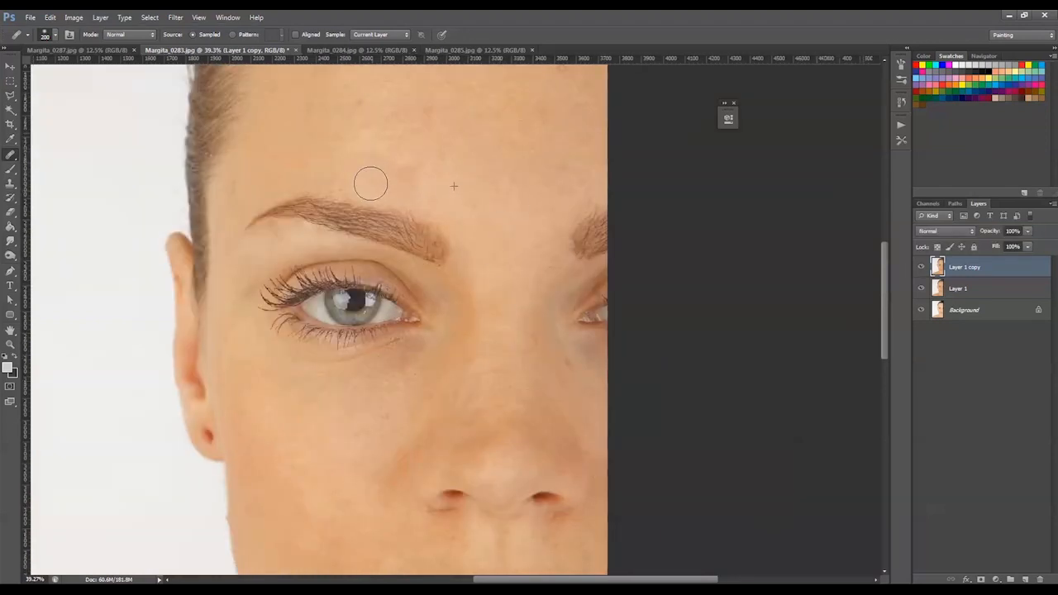
pyautogui.keyDown('alt'); pyautogui.click(455, 131); pyautogui.keyUp('alt')
pyautogui.click(414, 118)
pyautogui.click(374, 95)
pyautogui.keyDown('alt'); pyautogui.click(360, 156); pyautogui.keyUp('alt')
pyautogui.click(236, 179)
pyautogui.keyDown('alt'); pyautogui.click(367, 100); pyautogui.keyUp('alt')
pyautogui.moveTo(350, 125); pyautogui.dragTo(357, 123)
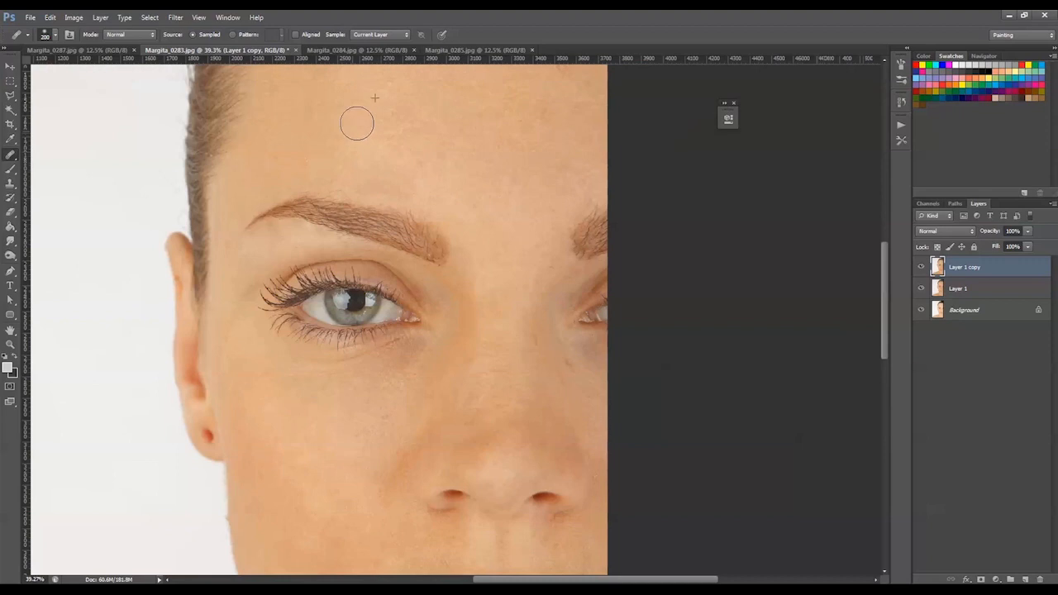
pyautogui.keyDown('alt'); pyautogui.click(380, 143); pyautogui.keyUp('alt')
pyautogui.click(411, 125)
# Heal the skin around the outer end of the eyebrow and beside the outer eye corner
pyautogui.moveTo(423, 230); pyautogui.dragTo(434, 205)
pyautogui.moveTo(280, 212)
pyautogui.mouseDown()
pyautogui.moveTo(323, 208)
pyautogui.moveTo(275, 226)
pyautogui.mouseUp()
pyautogui.keyDown('alt'); pyautogui.click(261, 329); pyautogui.keyUp('alt')
pyautogui.click(249, 269)
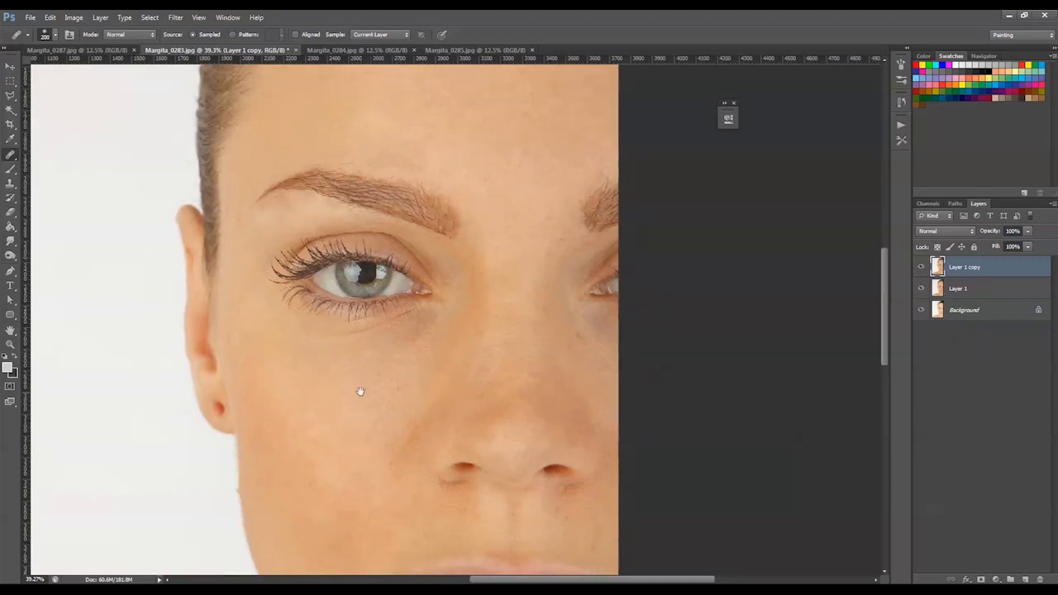
# Heal the spots between nose and upper lip and the moles on the neck below the jaw
pyautogui.moveTo(358, 390); pyautogui.dragTo(292, 187)
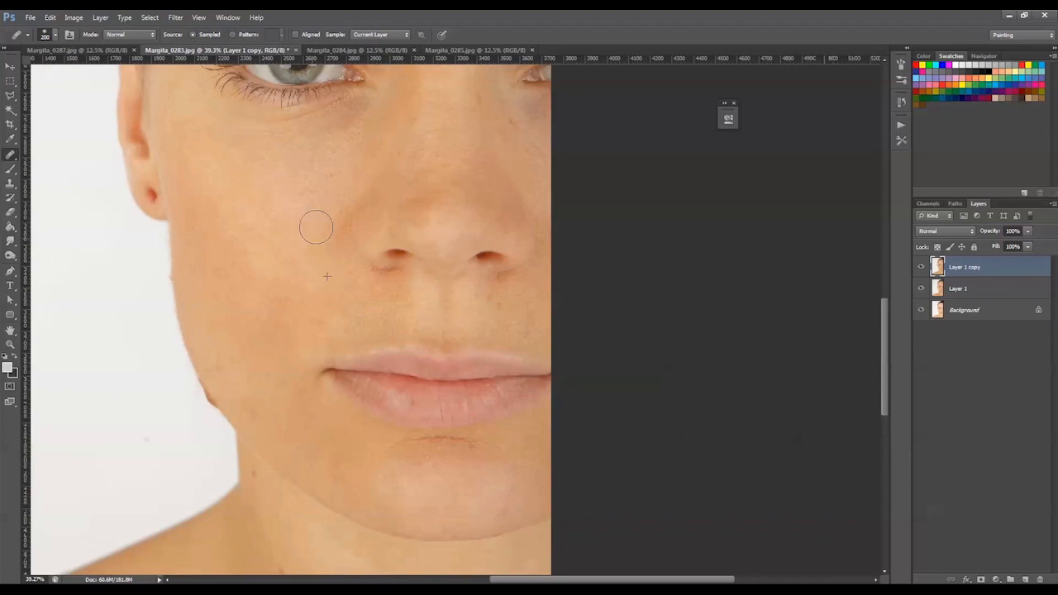
pyautogui.moveTo(521, 130); pyautogui.dragTo(400, 245)
pyautogui.moveTo(376, 434); pyautogui.dragTo(370, 279)
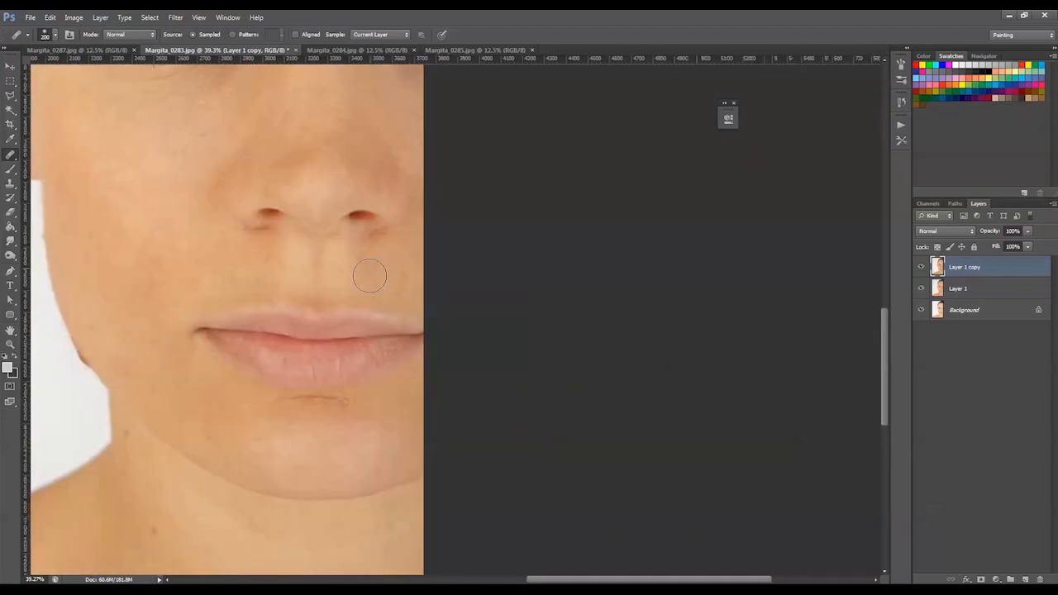
pyautogui.keyDown('alt'); pyautogui.click(369, 280); pyautogui.keyUp('alt')
pyautogui.click(380, 266)
pyautogui.moveTo(370, 325); pyautogui.dragTo(389, 194)
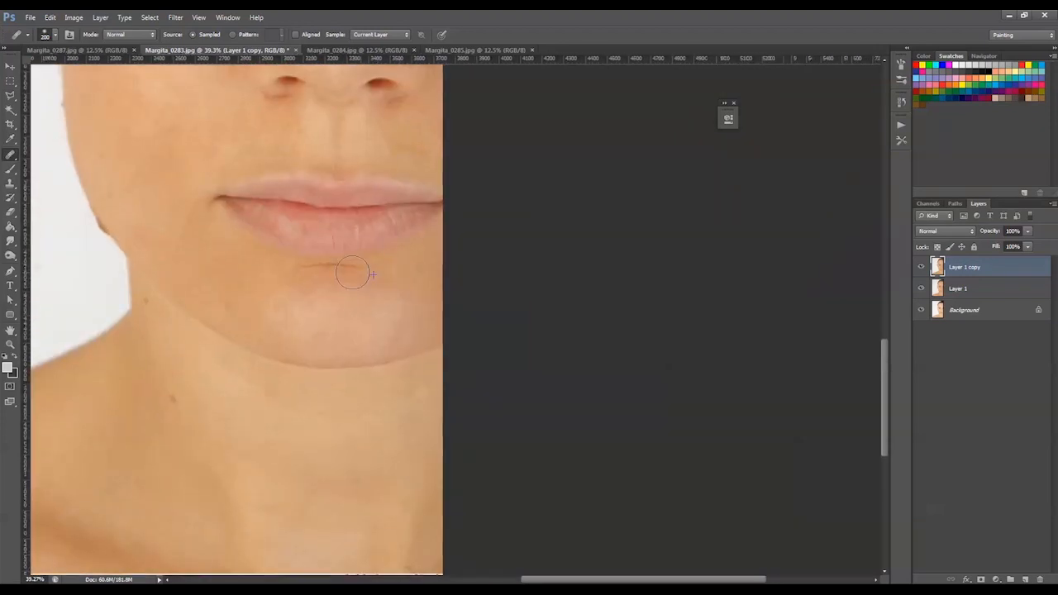
pyautogui.moveTo(372, 319); pyautogui.dragTo(459, 216)
pyautogui.click(258, 298)
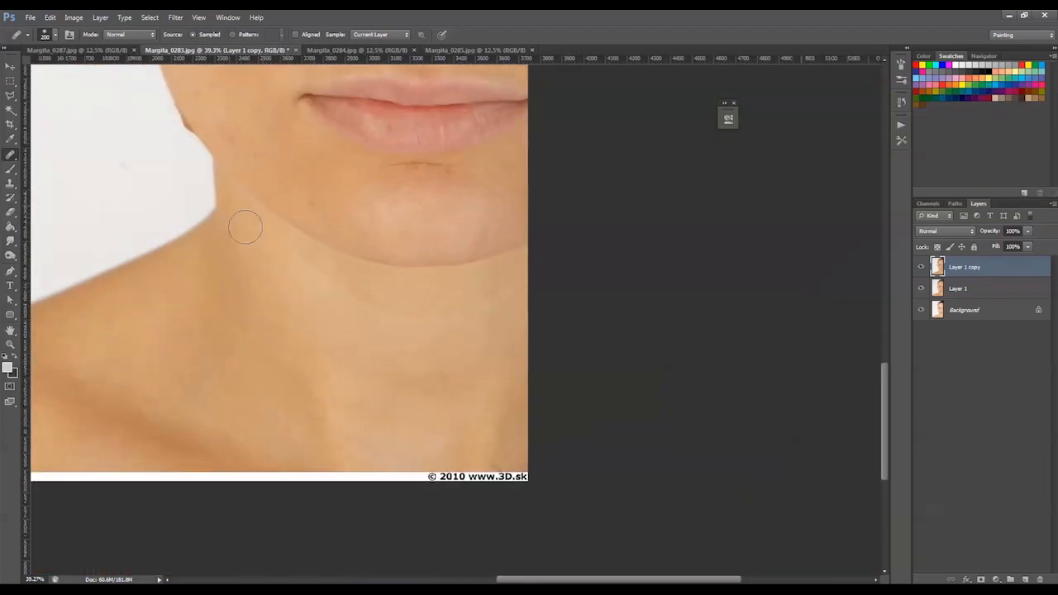
# Reduce the Healing Brush to 125 px and remove the lower eyelashes and the outermost lashes of the eye
pyautogui.moveTo(245, 227); pyautogui.dragTo(303, 529)
pyautogui.moveTo(350, 208); pyautogui.dragTo(344, 404)
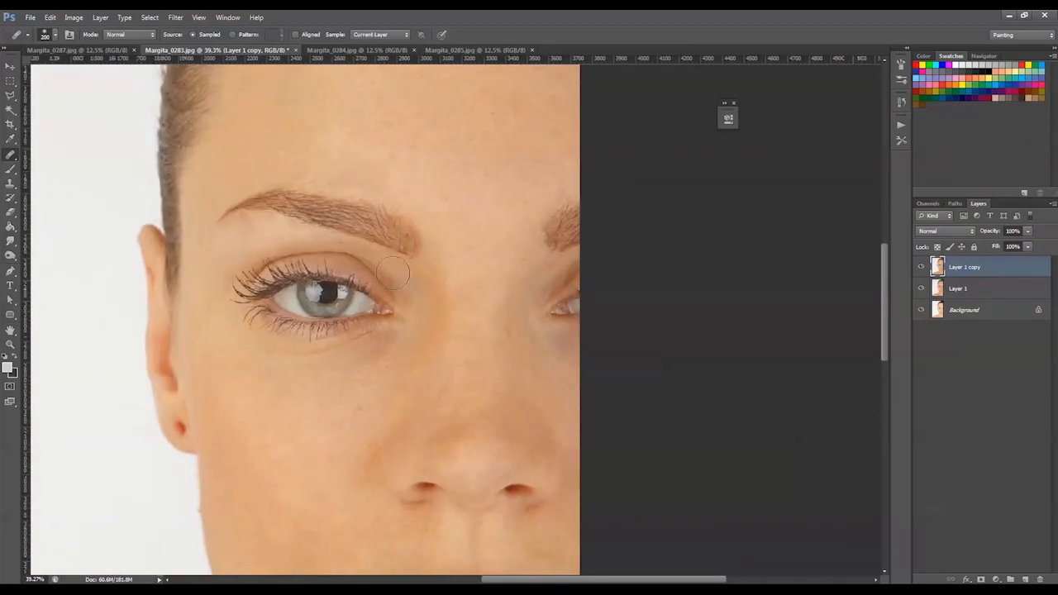
pyautogui.press('[')
pyautogui.press('[')
pyautogui.press('[')
pyautogui.press('z')
pyautogui.click(10, 169)
pyautogui.click(9, 155)
pyautogui.moveTo(235, 279)
pyautogui.mouseDown()
pyautogui.moveTo(237, 295)
pyautogui.moveTo(259, 256)
pyautogui.mouseUp()
pyautogui.keyDown('alt'); pyautogui.click(241, 327); pyautogui.keyUp('alt')
pyautogui.moveTo(248, 314)
pyautogui.mouseDown()
pyautogui.moveTo(239, 318)
pyautogui.moveTo(328, 329)
pyautogui.moveTo(309, 339)
pyautogui.moveTo(364, 323)
pyautogui.moveTo(343, 333)
pyautogui.mouseUp()
pyautogui.keyDown('alt'); pyautogui.click(344, 368); pyautogui.keyUp('alt')
pyautogui.keyDown('alt'); pyautogui.click(392, 388); pyautogui.keyUp('alt')
pyautogui.keyDown('alt'); pyautogui.click(302, 338); pyautogui.keyUp('alt')
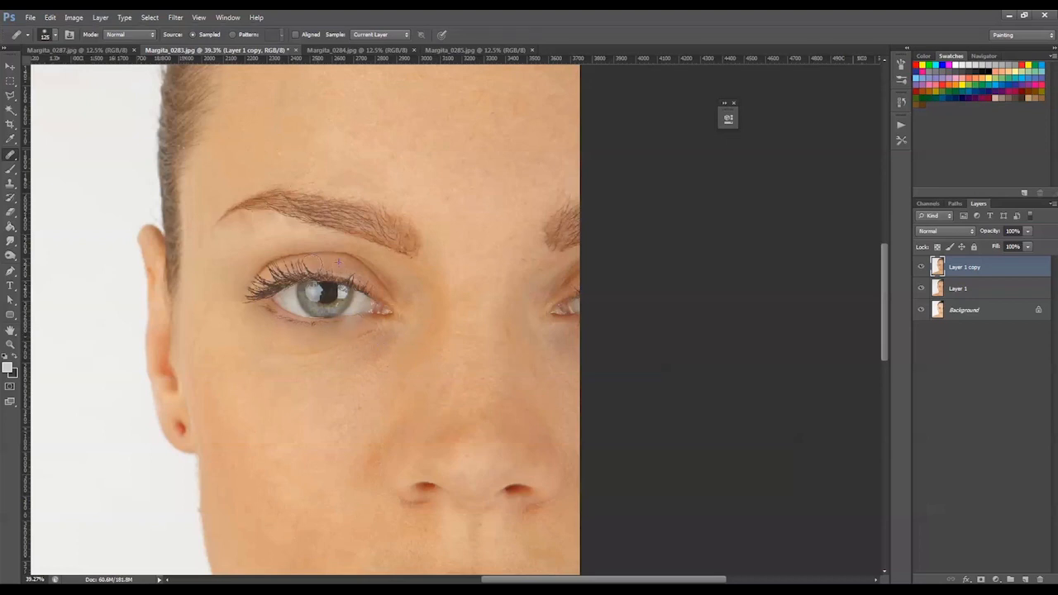
# Heal away the upper eyelashes over the eyelid and at the outer eye corner
pyautogui.keyDown('alt'); pyautogui.click(331, 263); pyautogui.keyUp('alt')
pyautogui.moveTo(287, 264)
pyautogui.mouseDown()
pyautogui.moveTo(316, 267)
pyautogui.moveTo(257, 282)
pyautogui.moveTo(333, 264)
pyautogui.moveTo(388, 290)
pyautogui.moveTo(369, 284)
pyautogui.mouseUp()
pyautogui.keyDown('alt'); pyautogui.click(244, 317); pyautogui.keyUp('alt')
pyautogui.keyDown('alt'); pyautogui.click(251, 319); pyautogui.keyUp('alt')
pyautogui.click(269, 290)
pyautogui.keyDown('alt'); pyautogui.click(234, 293); pyautogui.keyUp('alt')
pyautogui.keyDown('alt'); pyautogui.click(249, 310); pyautogui.keyUp('alt')
pyautogui.keyDown('alt'); pyautogui.click(230, 296); pyautogui.keyUp('alt')
# Remove the remaining upper lashes over the middle and inner part of the eyelid using clean skin samples
pyautogui.keyDown('alt'); pyautogui.click(345, 370); pyautogui.keyUp('alt')
pyautogui.keyDown('alt'); pyautogui.click(362, 289); pyautogui.keyUp('alt')
pyautogui.click(320, 265)
pyautogui.keyDown('alt'); pyautogui.click(350, 273); pyautogui.keyUp('alt')
pyautogui.click(325, 263)
pyautogui.keyDown('alt'); pyautogui.click(477, 269); pyautogui.keyUp('alt')
pyautogui.click(324, 268)
pyautogui.keyDown('alt'); pyautogui.click(366, 178); pyautogui.keyUp('alt')
pyautogui.keyDown('alt'); pyautogui.click(449, 263); pyautogui.keyUp('alt')
pyautogui.keyDown('alt'); pyautogui.click(447, 284); pyautogui.keyUp('alt')
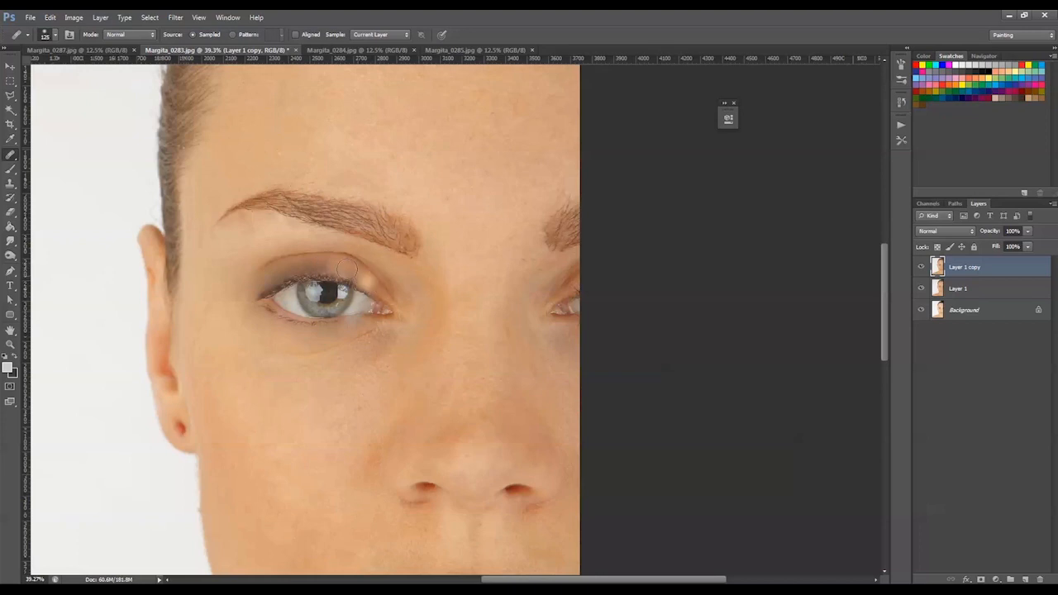
# Set the Healing Brush to 140 px and blend the eyelid skin where the lashes were removed
pyautogui.keyDown('alt'); pyautogui.click(292, 256); pyautogui.keyUp('alt')
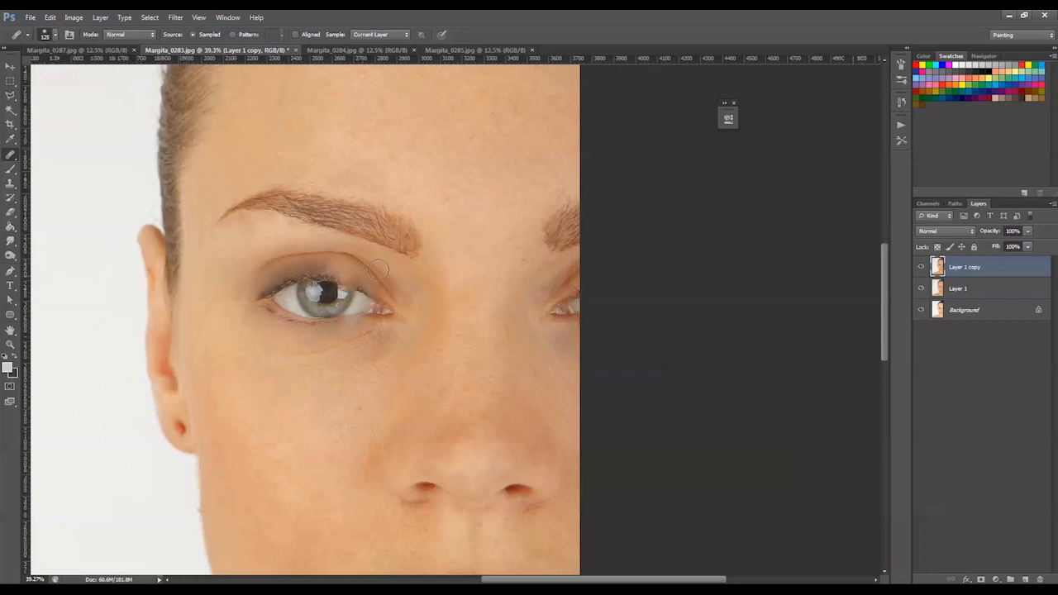
pyautogui.moveTo(435, 258)
pyautogui.mouseDown()
pyautogui.moveTo(512, 231)
pyautogui.moveTo(477, 249)
pyautogui.mouseUp()
pyautogui.rightClick(399, 224)
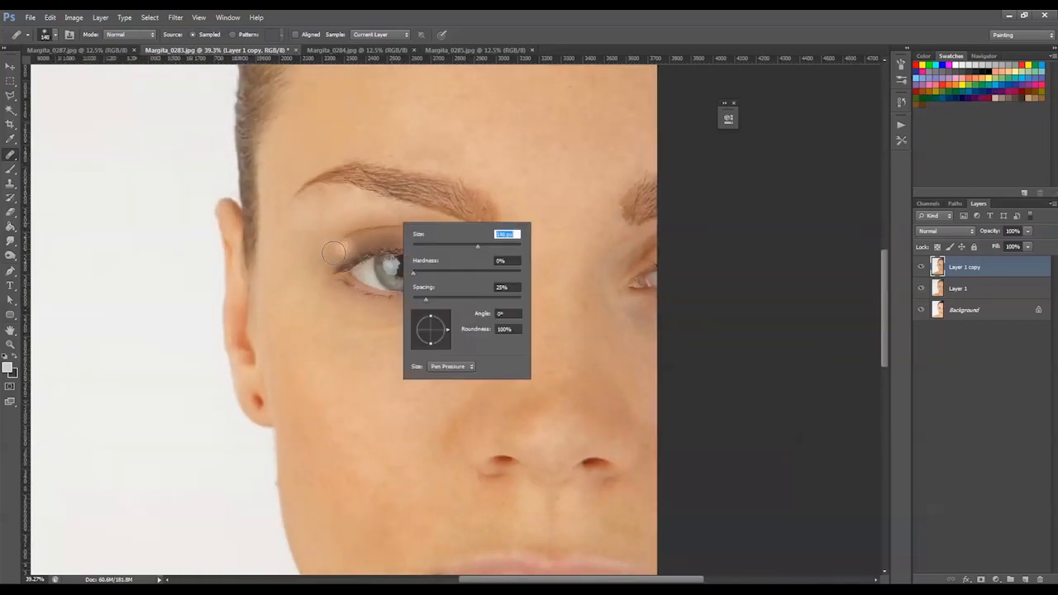
pyautogui.keyDown('alt'); pyautogui.click(367, 332); pyautogui.keyUp('alt')
pyautogui.keyDown('alt'); pyautogui.click(376, 368); pyautogui.keyUp('alt')
pyautogui.moveTo(349, 251)
pyautogui.mouseDown()
pyautogui.moveTo(396, 238)
pyautogui.moveTo(440, 251)
pyautogui.mouseUp()
# Compare the retouched layer with the one below and heal blemishes across the middle of the forehead
pyautogui.press('z')
pyautogui.keyDown('alt'); pyautogui.click(509, 182); pyautogui.keyUp('alt')
pyautogui.moveTo(535, 246); pyautogui.dragTo(498, 162)
pyautogui.click(920, 269)
pyautogui.click(919, 268)
pyautogui.moveTo(425, 101); pyautogui.dragTo(440, 255)
pyautogui.click(10, 156)
pyautogui.moveTo(451, 137); pyautogui.dragTo(407, 232)
pyautogui.keyDown('alt'); pyautogui.click(338, 246); pyautogui.keyUp('alt')
pyautogui.moveTo(340, 214); pyautogui.dragTo(334, 186)
pyautogui.keyDown('alt'); pyautogui.click(418, 239); pyautogui.keyUp('alt')
pyautogui.moveTo(416, 211); pyautogui.dragTo(390, 210)
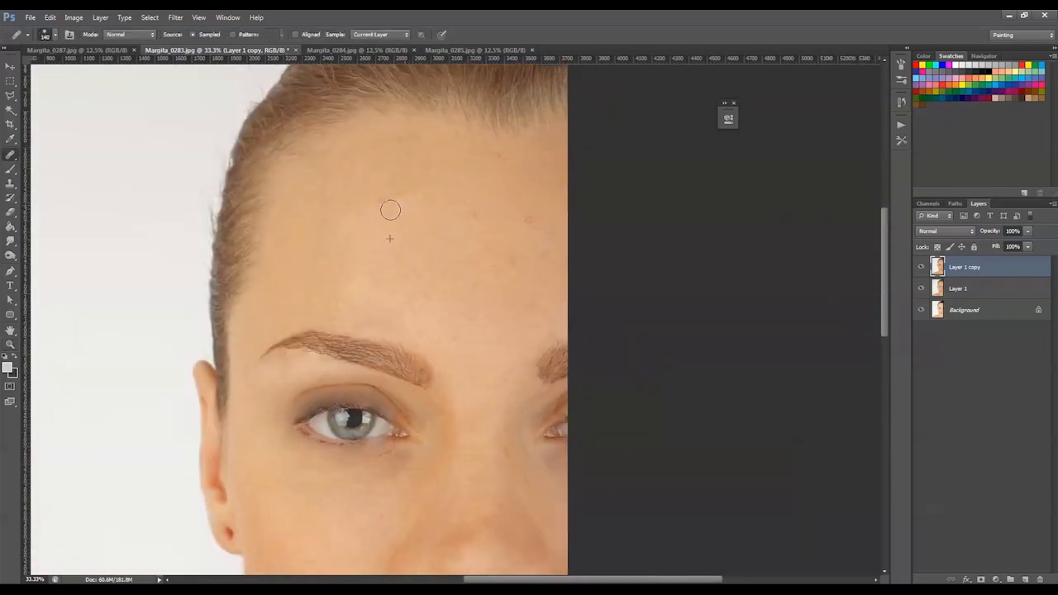
# Heal the spots on the forehead below the hairline near the cropped edge of the portrait
pyautogui.keyDown('alt'); pyautogui.click(498, 169); pyautogui.keyUp('alt')
pyautogui.click(501, 152)
pyautogui.keyDown('alt'); pyautogui.click(512, 206); pyautogui.keyUp('alt')
pyautogui.moveTo(528, 221); pyautogui.dragTo(520, 222)
pyautogui.keyDown('alt'); pyautogui.click(436, 307); pyautogui.keyUp('alt')
pyautogui.scroll(-2, 497, 348)
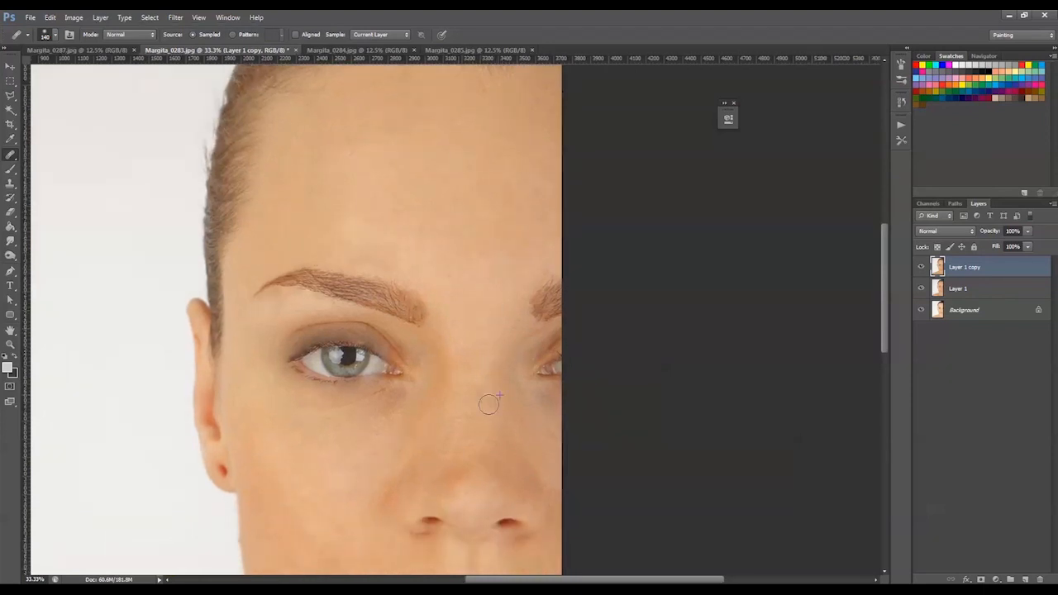
# Hide Layer 1 and bring the three-quarter portrait from the 0284 photo into the 0283 document as a duplicated layer
pyautogui.press('z')
pyautogui.moveTo(488, 404)
pyautogui.mouseDown()
pyautogui.moveTo(498, 242)
pyautogui.moveTo(634, 248)
pyautogui.mouseUp()
pyautogui.keyDown('alt'); pyautogui.click(491, 330); pyautogui.keyUp('alt')
pyautogui.keyDown('alt'); pyautogui.click(491, 330); pyautogui.keyUp('alt')
pyautogui.click(922, 273)
pyautogui.click(921, 272)
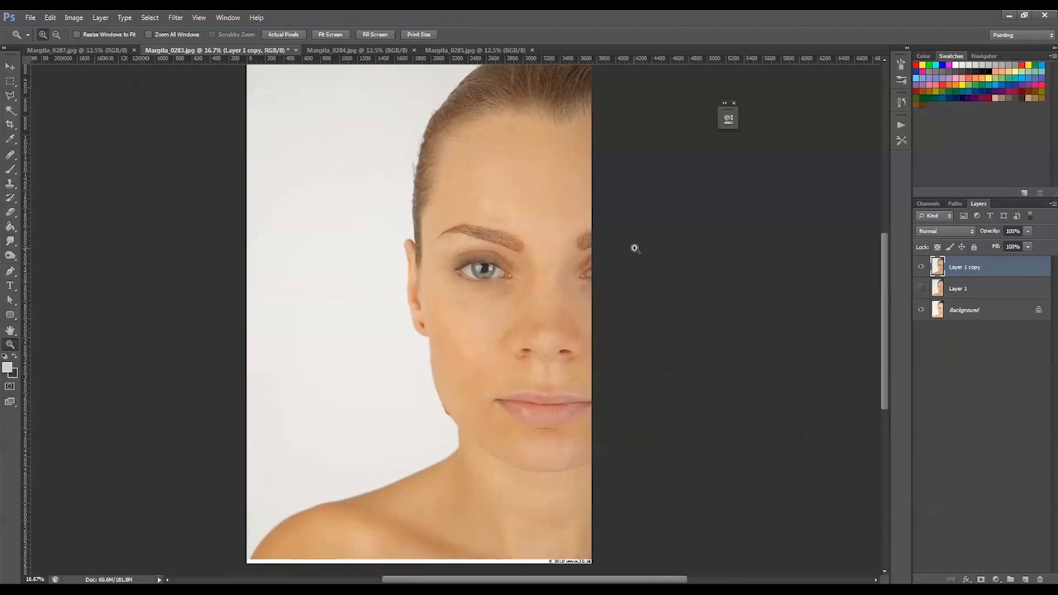
pyautogui.click(248, 50)
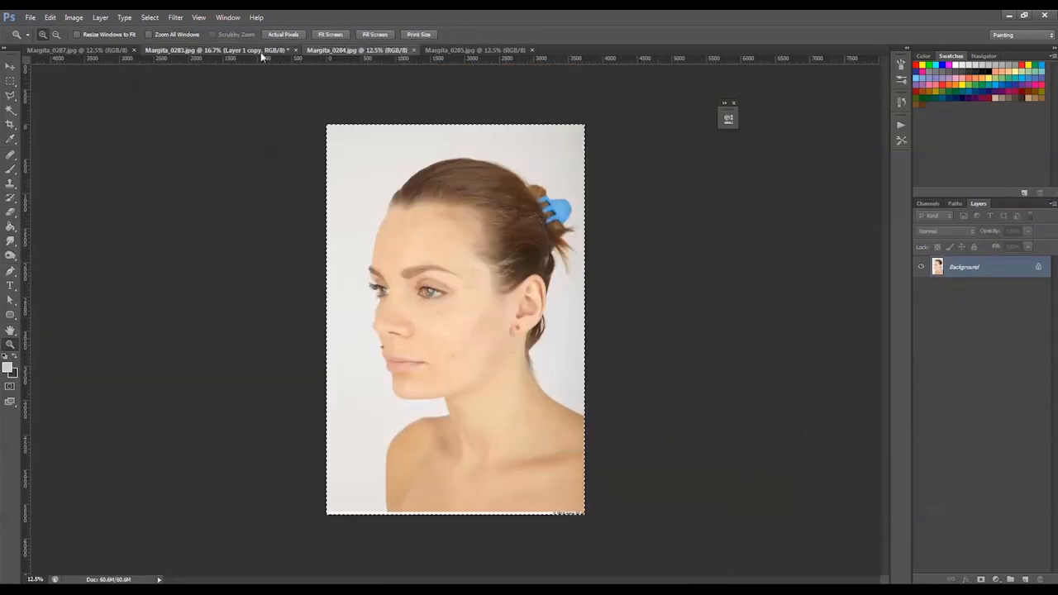
# Apply Shadows/Highlights to Layer 2 copy with 35% shadows and 17% highlights
pyautogui.click(74, 18)
pyautogui.moveTo(87, 44)
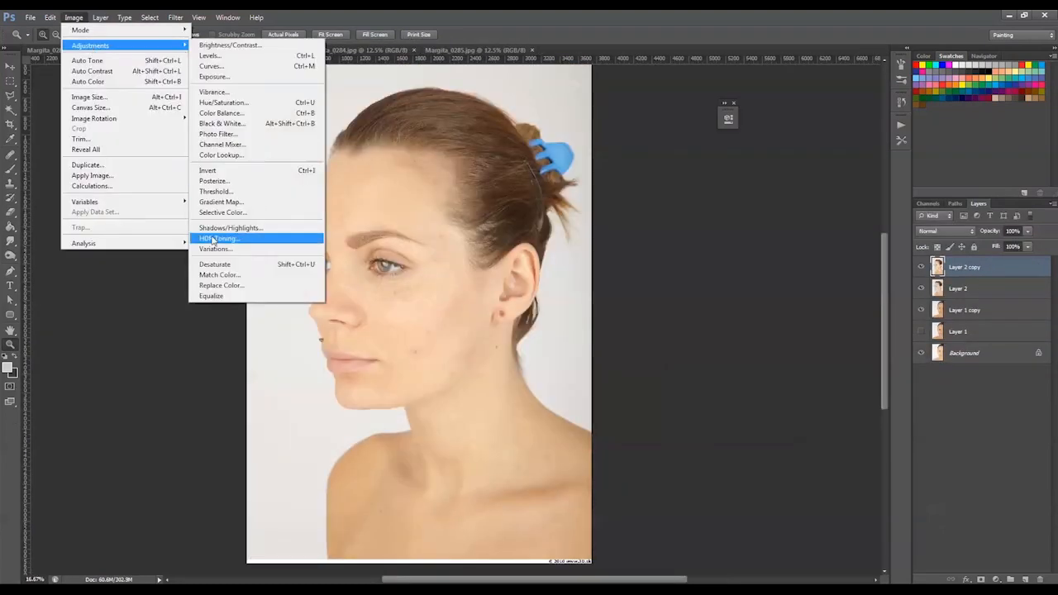
pyautogui.click(248, 236)
pyautogui.moveTo(630, 286); pyautogui.dragTo(646, 288)
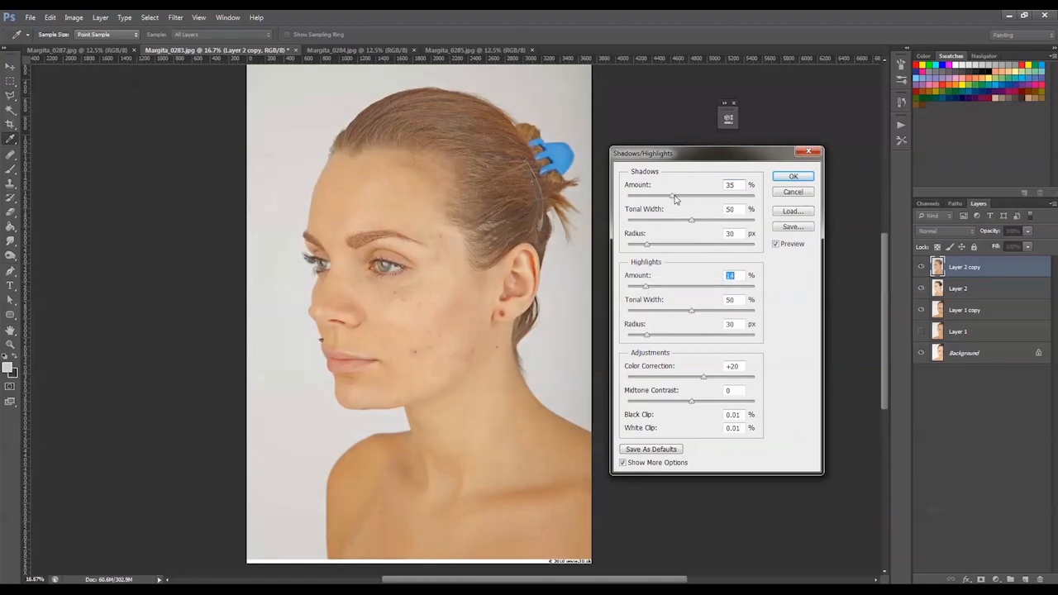
pyautogui.moveTo(646, 286); pyautogui.dragTo(650, 289)
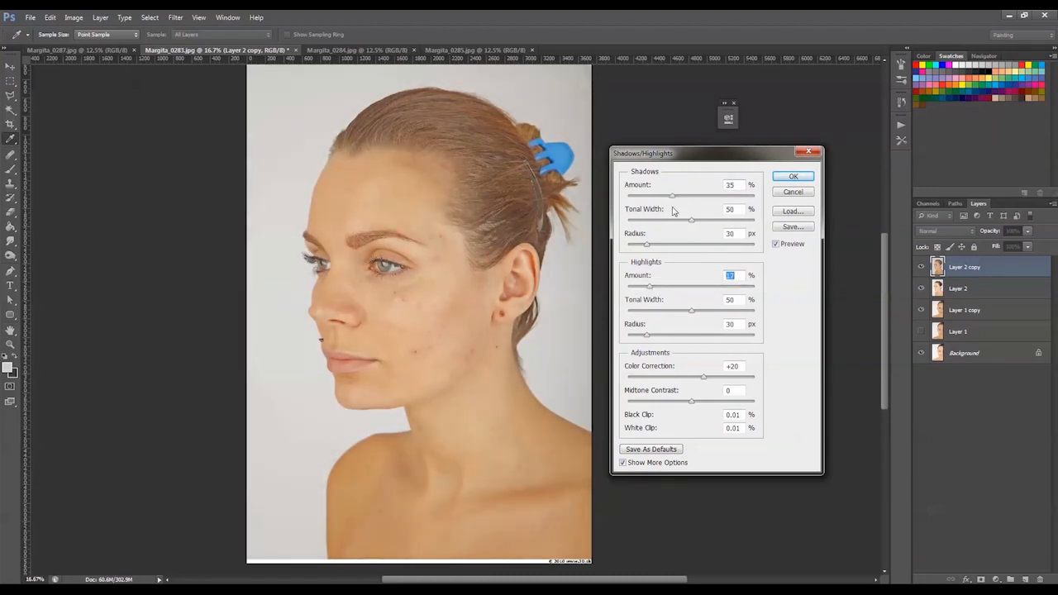
pyautogui.press('Return')
# Hide Layer 2 and duplicate Layer 2 copy as a layer for healing
pyautogui.click(920, 267)
pyautogui.click(920, 267)
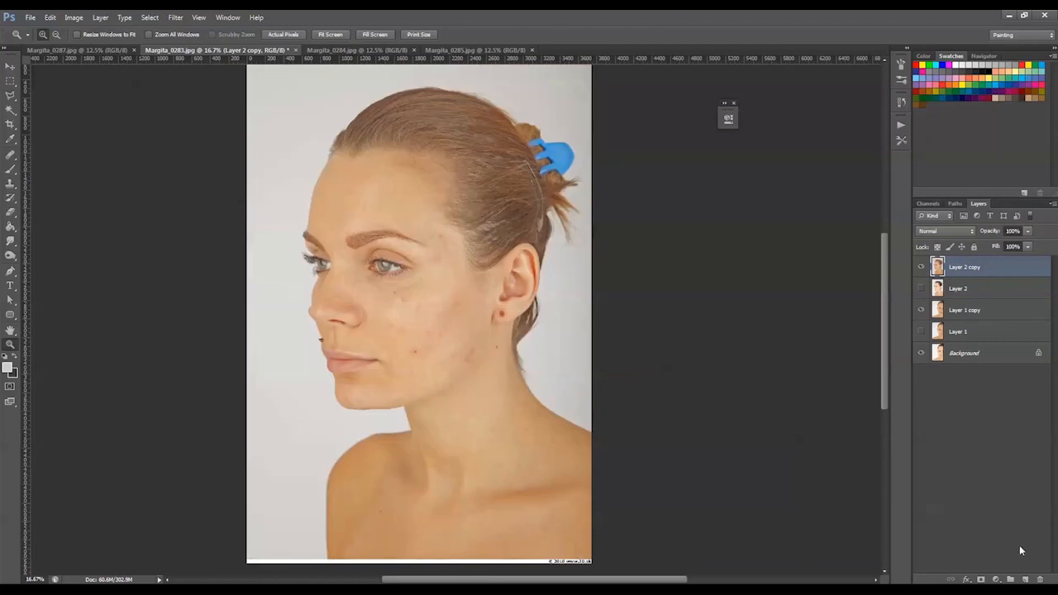
pyautogui.hotkey('ctrl', 'j')
pyautogui.keyDown('alt'); pyautogui.scroll(3, 386, 297); pyautogui.keyUp('alt')
pyautogui.press('j')
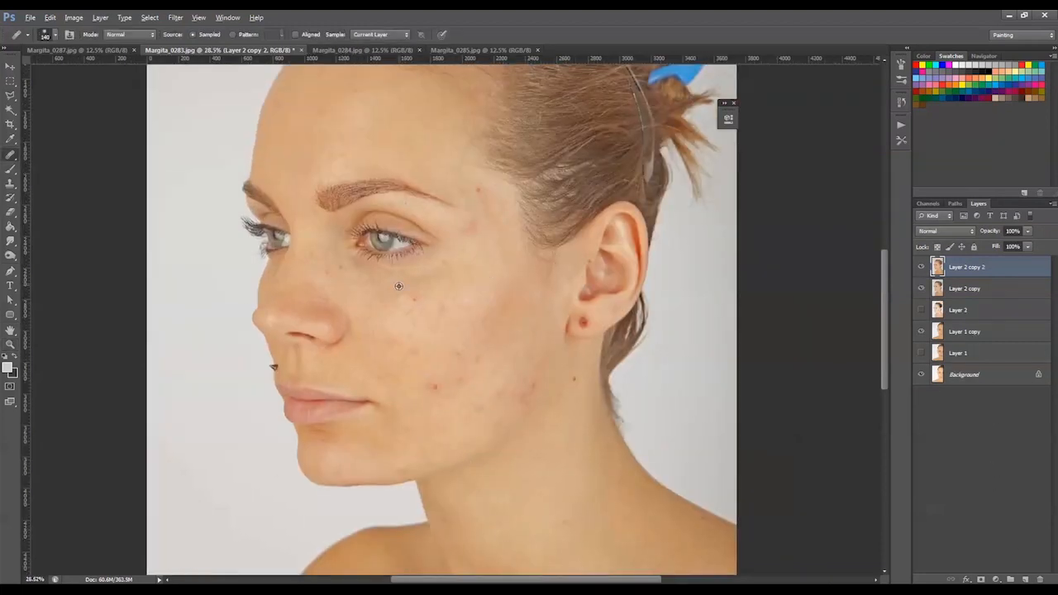
# Heal the blemishes on the temple and cheek of the three-quarter portrait
pyautogui.click(479, 190)
pyautogui.keyDown('alt'); pyautogui.click(458, 237); pyautogui.keyUp('alt')
pyautogui.click(414, 211)
pyautogui.keyDown('alt'); pyautogui.click(502, 357); pyautogui.keyUp('alt')
pyautogui.click(481, 364)
pyautogui.keyDown('alt'); pyautogui.click(466, 389); pyautogui.keyUp('alt')
pyautogui.click(483, 405)
pyautogui.click(523, 393)
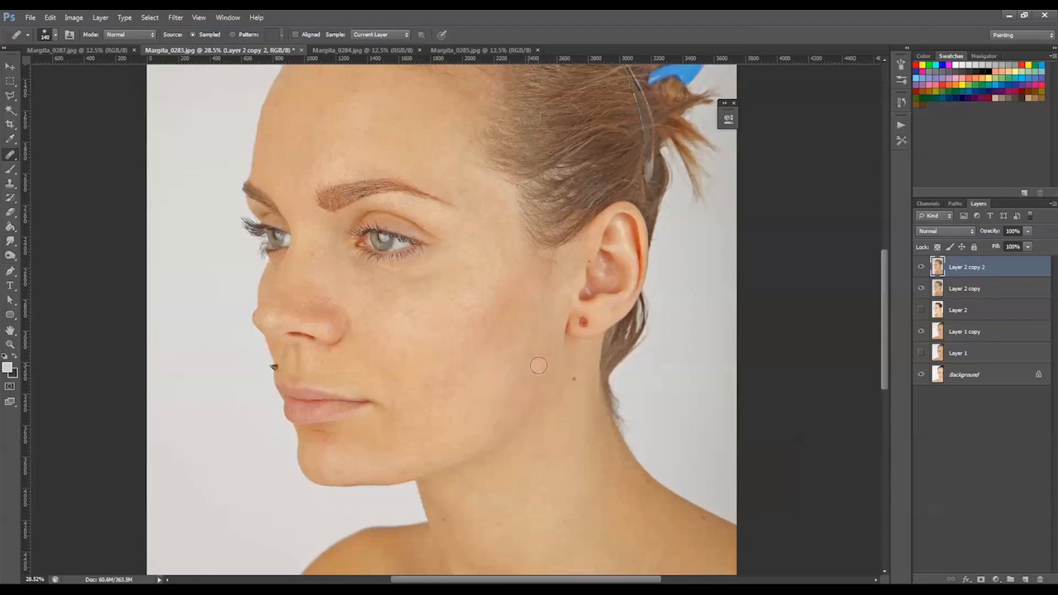
# Remove the mole below the ear and the piercing mark on the earlobe
pyautogui.keyDown('alt'); pyautogui.click(588, 374); pyautogui.keyUp('alt')
pyautogui.click(585, 322)
pyautogui.keyDown('alt'); pyautogui.click(605, 316); pyautogui.keyUp('alt')
pyautogui.click(579, 323)
pyautogui.keyDown('alt'); pyautogui.click(586, 374); pyautogui.keyUp('alt')
pyautogui.moveTo(582, 320); pyautogui.dragTo(594, 323)
pyautogui.keyDown('alt'); pyautogui.click(601, 355); pyautogui.keyUp('alt')
pyautogui.click(581, 328)
pyautogui.click(582, 319)
# Heal the remaining spots on the cheek and forehead of the three-quarter portrait
pyautogui.click(426, 326)
pyautogui.click(332, 114)
pyautogui.click(364, 90)
pyautogui.moveTo(387, 156); pyautogui.dragTo(414, 184)
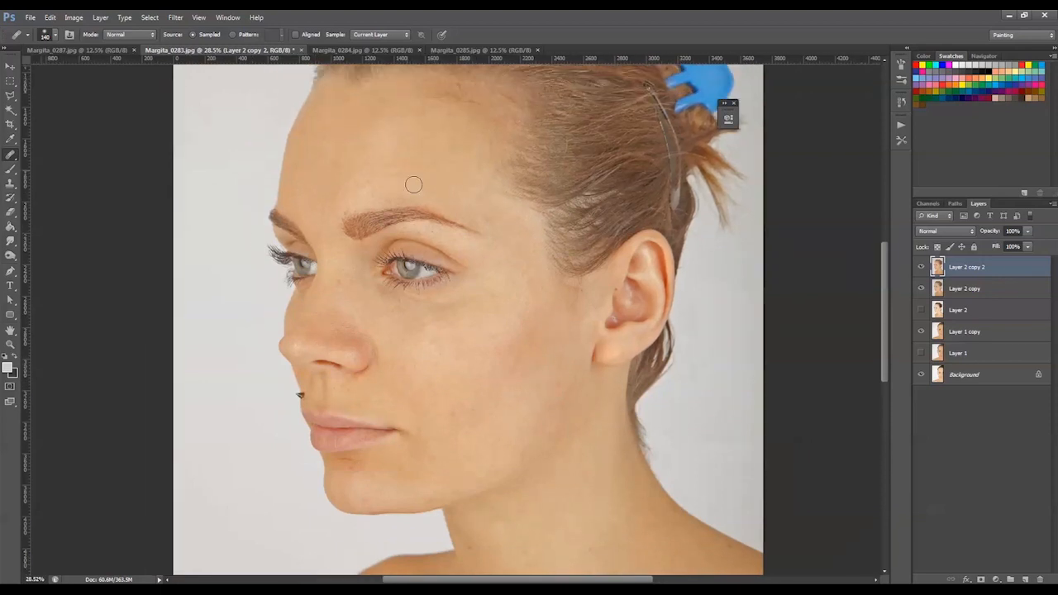
# Soften the shiny patch above the eyebrow with an enlarged Clone Stamp brush at reduced opacity
pyautogui.click(402, 230)
pyautogui.moveTo(382, 185); pyautogui.dragTo(404, 219)
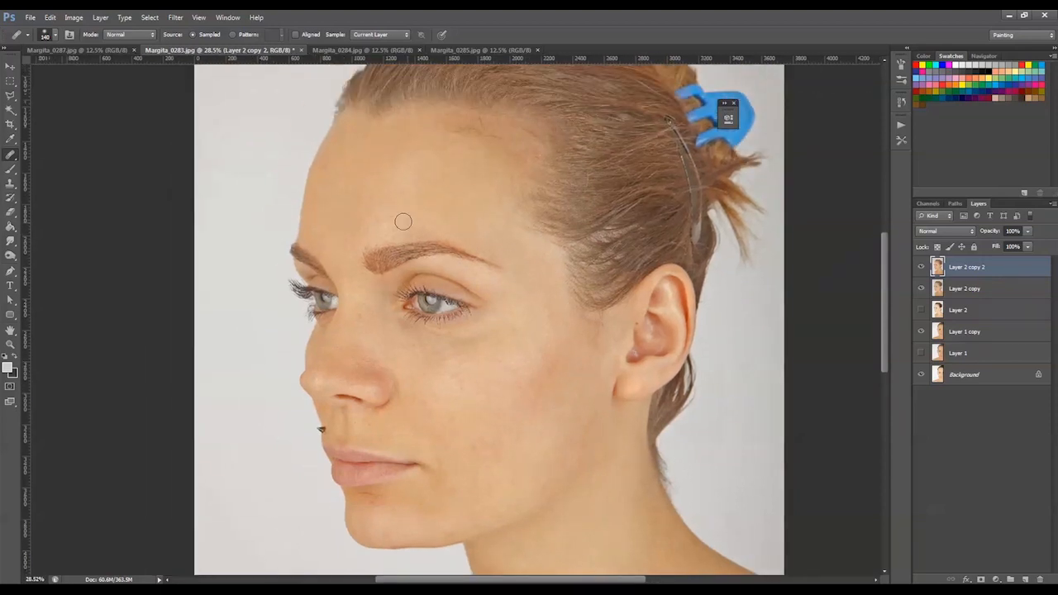
pyautogui.press(']')
pyautogui.press(']')
pyautogui.press(']')
pyautogui.press(']')
pyautogui.press(']')
pyautogui.click(10, 182)
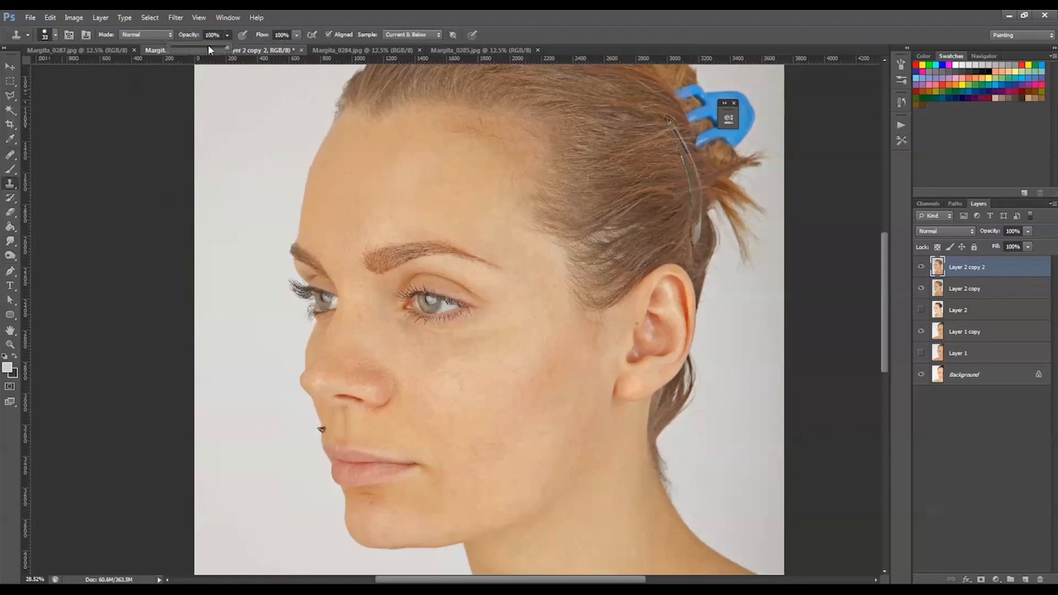
pyautogui.click(384, 210)
pyautogui.press(']')
pyautogui.press(']')
pyautogui.press(']')
pyautogui.press(']')
pyautogui.press(']')
pyautogui.press(']')
pyautogui.press(']')
pyautogui.press(']')
pyautogui.press(']')
pyautogui.press(']')
pyautogui.moveTo(388, 231); pyautogui.dragTo(371, 233)
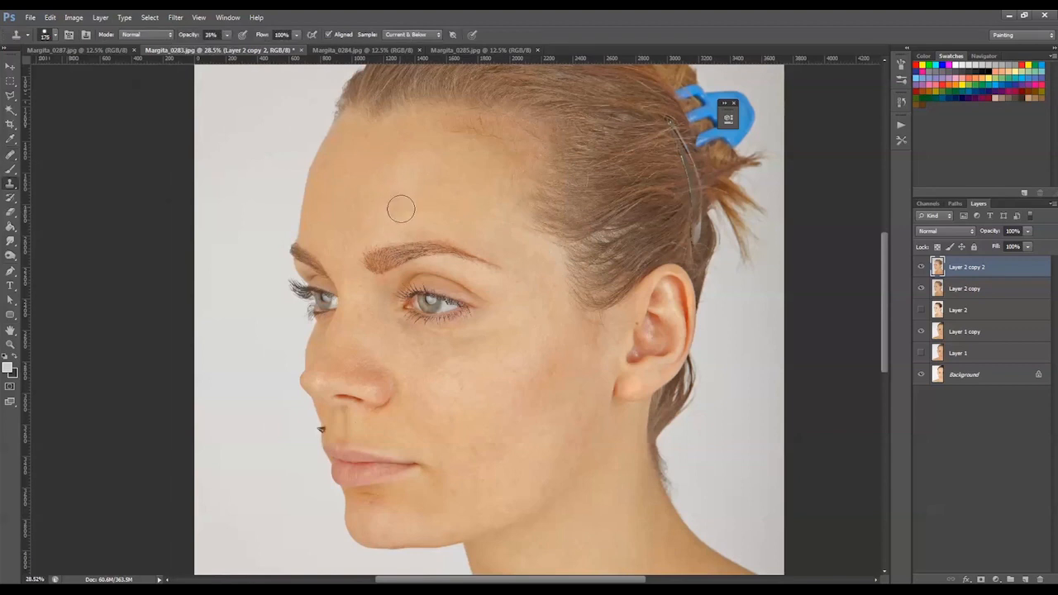
# Blend the uneven skin tones across the rest of the forehead with the Clone Stamp
pyautogui.keyDown('alt'); pyautogui.click(434, 196); pyautogui.keyUp('alt')
pyautogui.moveTo(391, 172); pyautogui.dragTo(429, 164)
pyautogui.moveTo(394, 224); pyautogui.dragTo(402, 223)
pyautogui.keyDown('alt'); pyautogui.click(480, 224); pyautogui.keyUp('alt')
# Even out the redness and shine on the nose and the cheek beside it
pyautogui.keyDown('alt'); pyautogui.click(343, 333); pyautogui.keyUp('alt')
pyautogui.moveTo(323, 383)
pyautogui.mouseDown()
pyautogui.moveTo(339, 379)
pyautogui.moveTo(326, 388)
pyautogui.moveTo(349, 353)
pyautogui.moveTo(356, 358)
pyautogui.mouseUp()
pyautogui.keyDown('alt'); pyautogui.click(393, 388); pyautogui.keyUp('alt')
pyautogui.rightClick(359, 351)
pyautogui.press('Return')
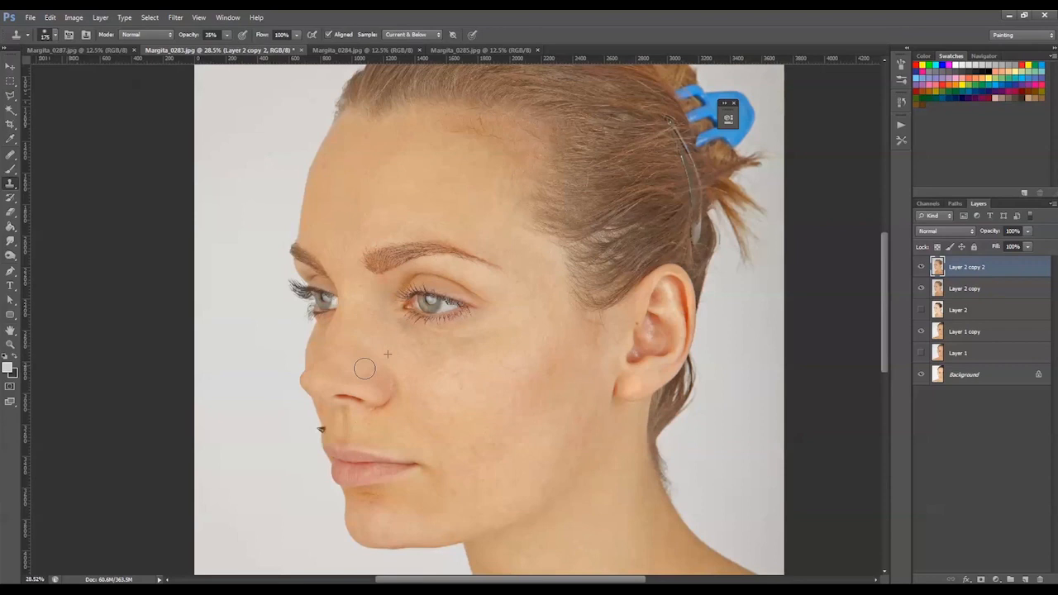
# Smooth the blotchy cheek and chin skin with the Clone Stamp at 35% opacity
pyautogui.click(433, 391)
pyautogui.keyDown('alt'); pyautogui.click(483, 420); pyautogui.keyUp('alt')
pyautogui.moveTo(467, 385); pyautogui.dragTo(469, 398)
pyautogui.moveTo(481, 358); pyautogui.dragTo(471, 359)
pyautogui.click(376, 505)
pyautogui.click(413, 463)
pyautogui.keyDown('alt'); pyautogui.click(527, 436); pyautogui.keyUp('alt')
# Blend the tones inside the ear and compare the retouching with Layer 2 copy 2 hidden and shown
pyautogui.click(649, 335)
pyautogui.moveTo(657, 353); pyautogui.dragTo(638, 351)
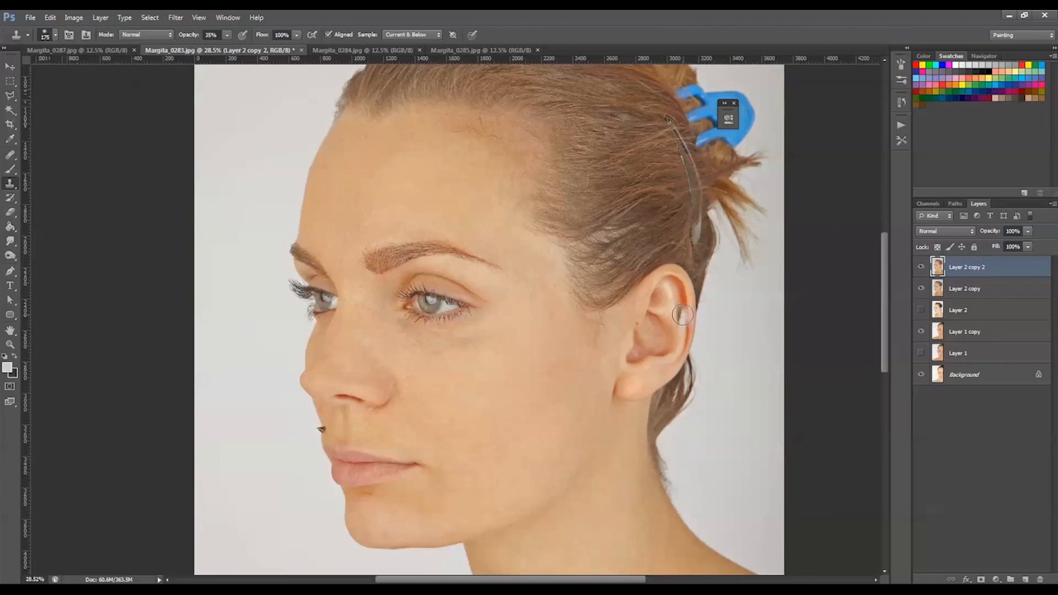
pyautogui.click(920, 267)
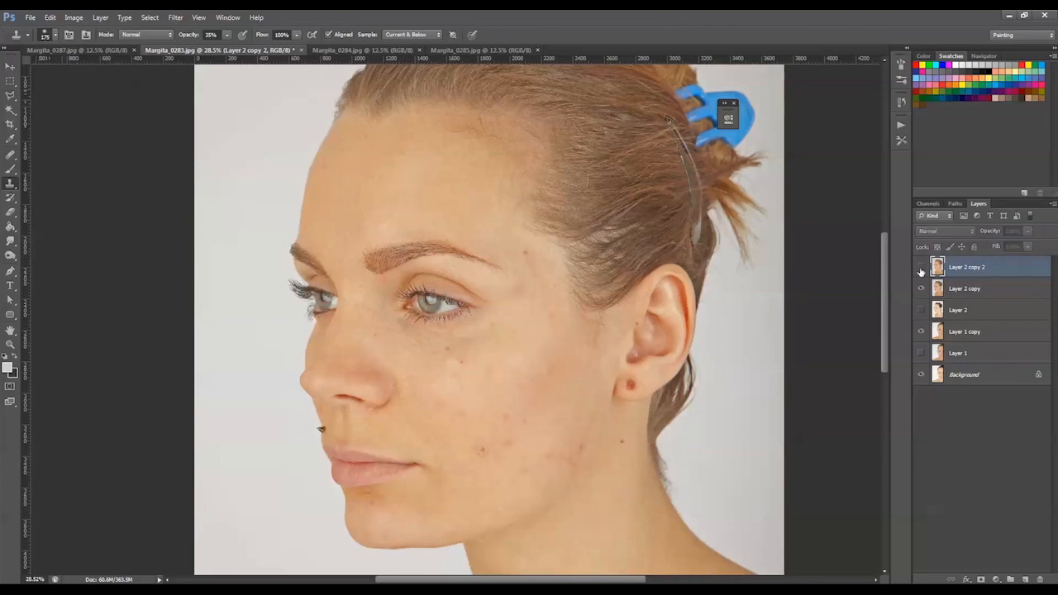
pyautogui.click(920, 267)
pyautogui.click(921, 267)
pyautogui.click(921, 267)
# Remove the upper eyelashes of the nearer eye with a smaller Healing Brush sampled from the eyelid
pyautogui.moveTo(546, 238); pyautogui.dragTo(557, 193)
pyautogui.press('z')
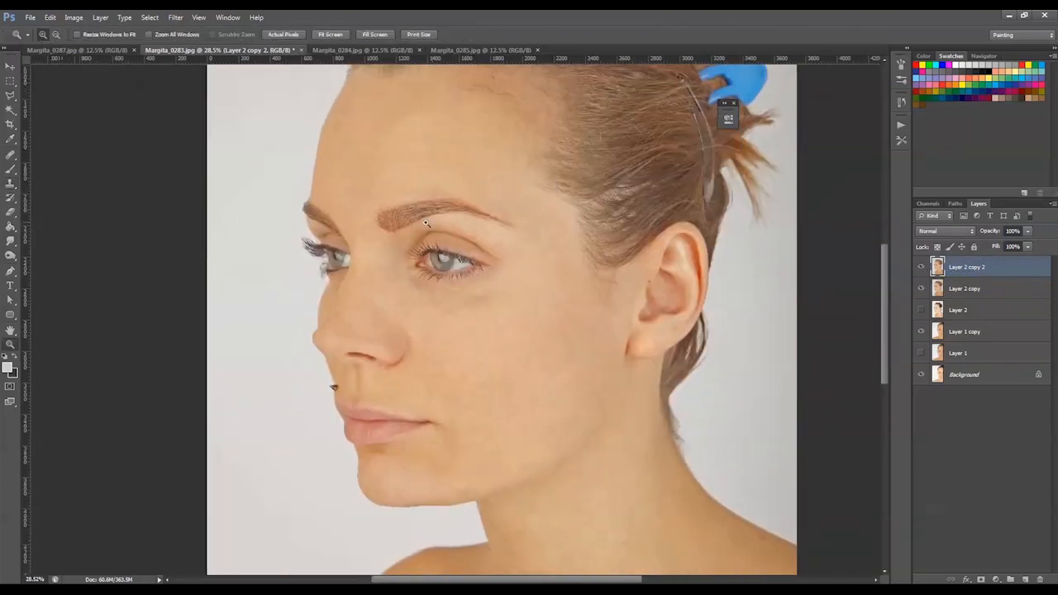
pyautogui.moveTo(593, 362); pyautogui.dragTo(301, 169)
pyautogui.press('j')
pyautogui.rightClick(404, 219)
pyautogui.click(430, 242)
pyautogui.click(447, 243)
pyautogui.keyDown('alt'); pyautogui.click(314, 328); pyautogui.keyUp('alt')
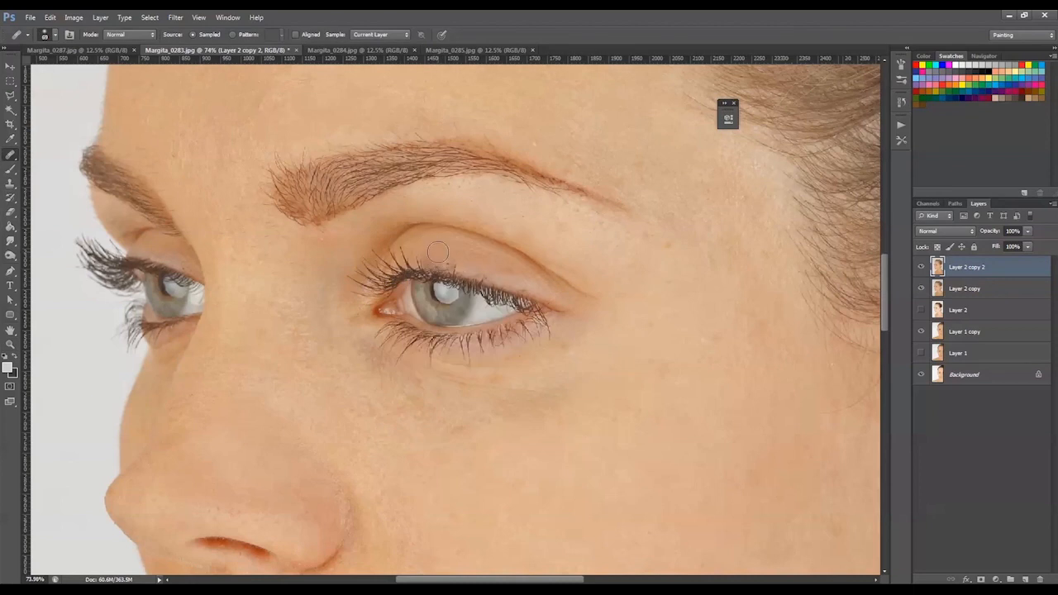
pyautogui.moveTo(444, 268); pyautogui.dragTo(519, 285)
pyautogui.moveTo(348, 278)
pyautogui.mouseDown()
pyautogui.moveTo(373, 251)
pyautogui.moveTo(382, 268)
pyautogui.mouseUp()
pyautogui.moveTo(391, 262); pyautogui.dragTo(424, 263)
# Remove the lower eyelashes of the nearer eye by healing along the lower lid
pyautogui.keyDown('alt'); pyautogui.click(354, 384); pyautogui.keyUp('alt')
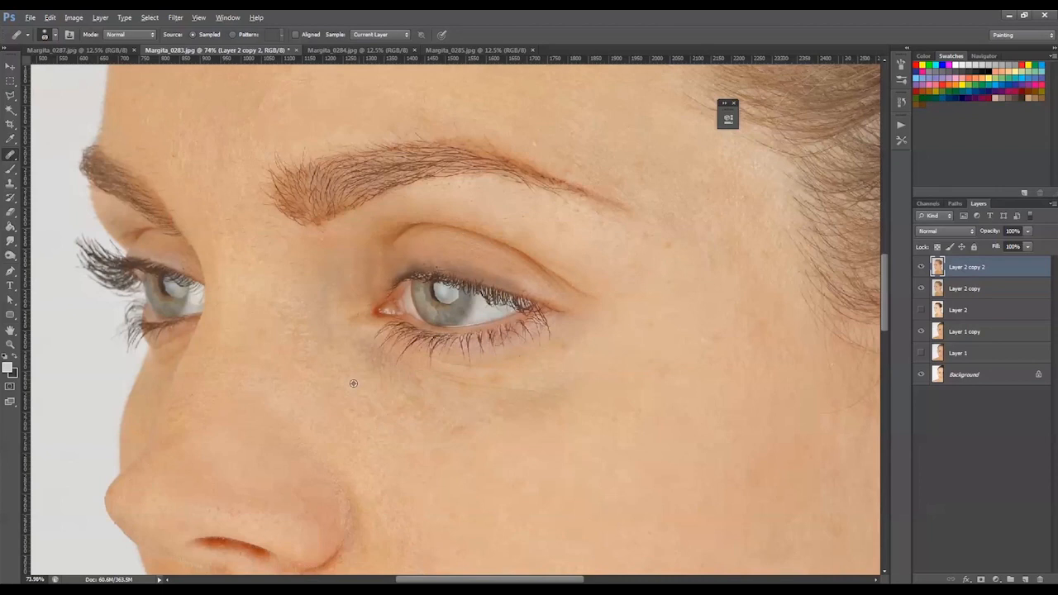
pyautogui.moveTo(380, 346)
pyautogui.mouseDown()
pyautogui.moveTo(425, 355)
pyautogui.moveTo(517, 330)
pyautogui.moveTo(515, 346)
pyautogui.moveTo(570, 345)
pyautogui.mouseUp()
pyautogui.keyDown('alt'); pyautogui.click(372, 405); pyautogui.keyUp('alt')
pyautogui.keyDown('alt'); pyautogui.click(581, 393); pyautogui.keyUp('alt')
pyautogui.keyDown('alt'); pyautogui.click(508, 397); pyautogui.keyUp('alt')
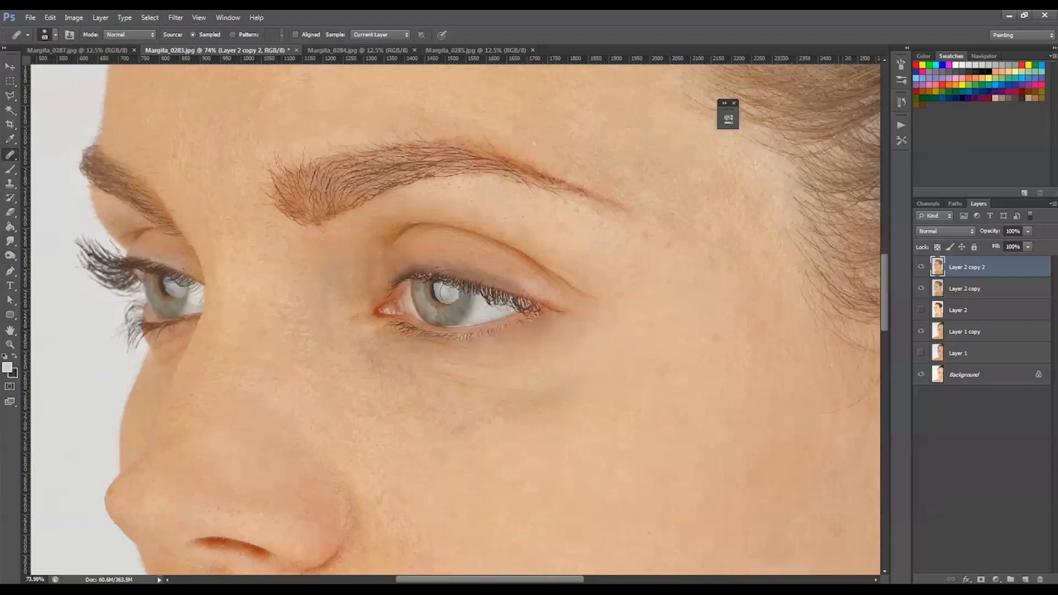
# Heal the remaining small spots on the neck of the three-quarter portrait
pyautogui.moveTo(659, 243); pyautogui.dragTo(564, 210)
pyautogui.press('z')
pyautogui.keyDown('alt'); pyautogui.click(589, 277); pyautogui.keyUp('alt')
pyautogui.keyDown('alt'); pyautogui.click(586, 278); pyautogui.keyUp('alt')
pyautogui.keyDown('alt'); pyautogui.click(586, 278); pyautogui.keyUp('alt')
pyautogui.keyDown('alt'); pyautogui.click(590, 270); pyautogui.keyUp('alt')
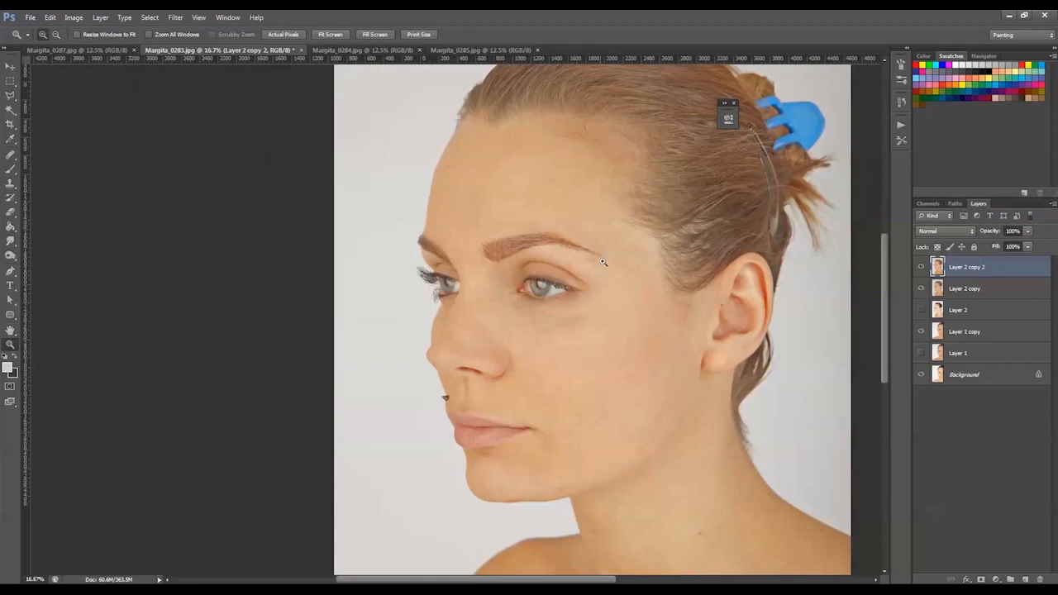
pyautogui.keyDown('alt'); pyautogui.click(597, 261); pyautogui.keyUp('alt')
pyautogui.click(610, 440)
pyautogui.click(603, 484)
pyautogui.moveTo(604, 488); pyautogui.dragTo(576, 325)
pyautogui.click(11, 155)
pyautogui.keyDown('alt'); pyautogui.click(542, 222); pyautogui.keyUp('alt')
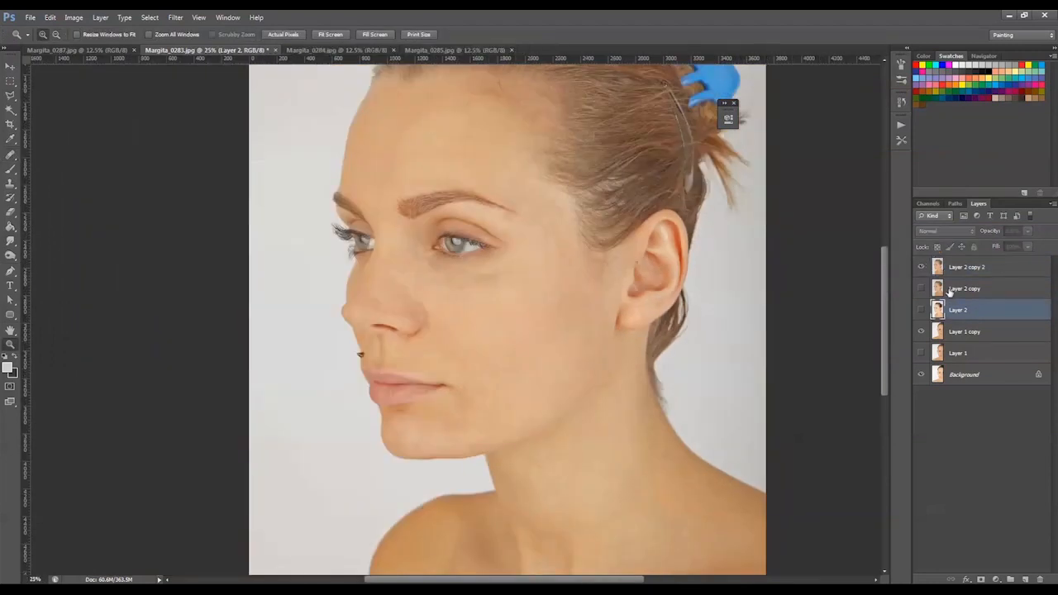
# Move Layer 2 and Layer 2 copy below Layer 1 copy, and close Margita_0284.jpg
pyautogui.moveTo(958, 299); pyautogui.dragTo(952, 329)
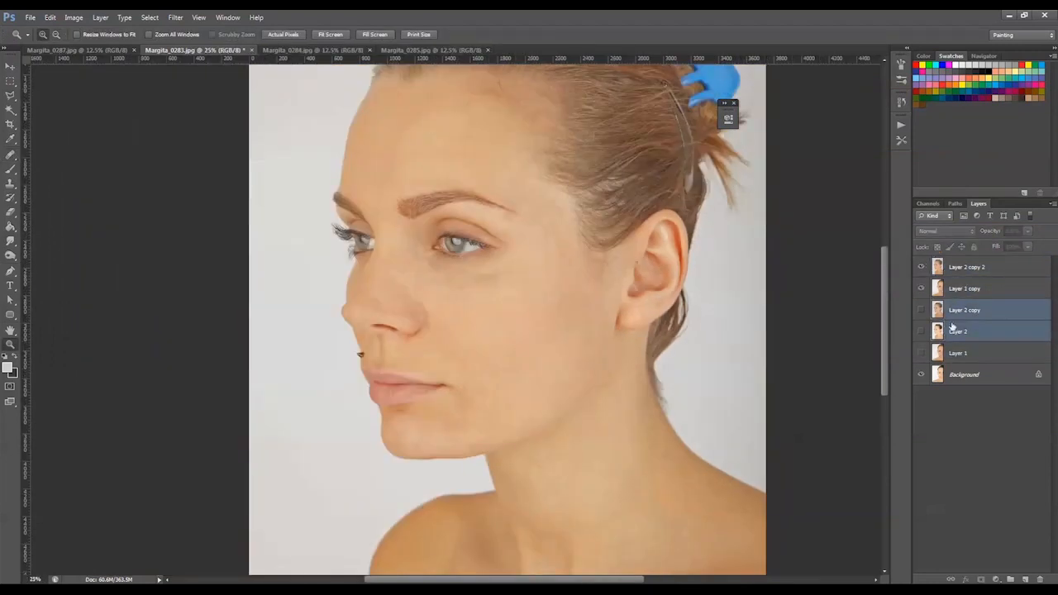
pyautogui.click(945, 275)
pyautogui.click(127, 49)
pyautogui.click(176, 50)
pyautogui.click(344, 51)
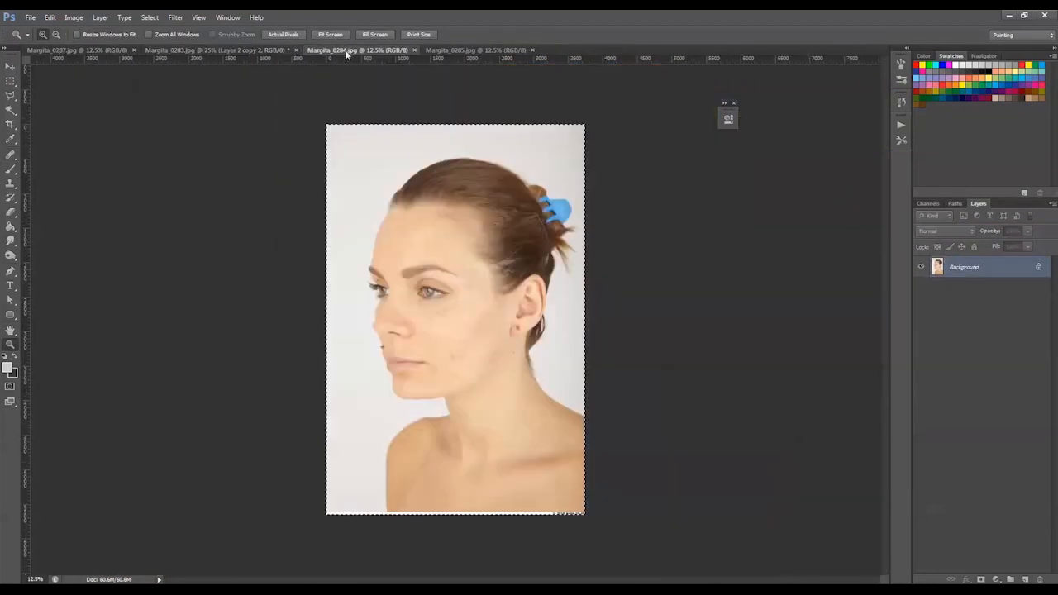
pyautogui.click(415, 50)
# Copy the whole profile photo from Margita_0285.jpg and paste it twice into Margita_0283.jpg as new layers
pyautogui.click(385, 51)
pyautogui.hotkey('ctrl', 'a')
pyautogui.hotkey('ctrl', 'c')
pyautogui.click(235, 51)
pyautogui.hotkey('ctrl', 'v')
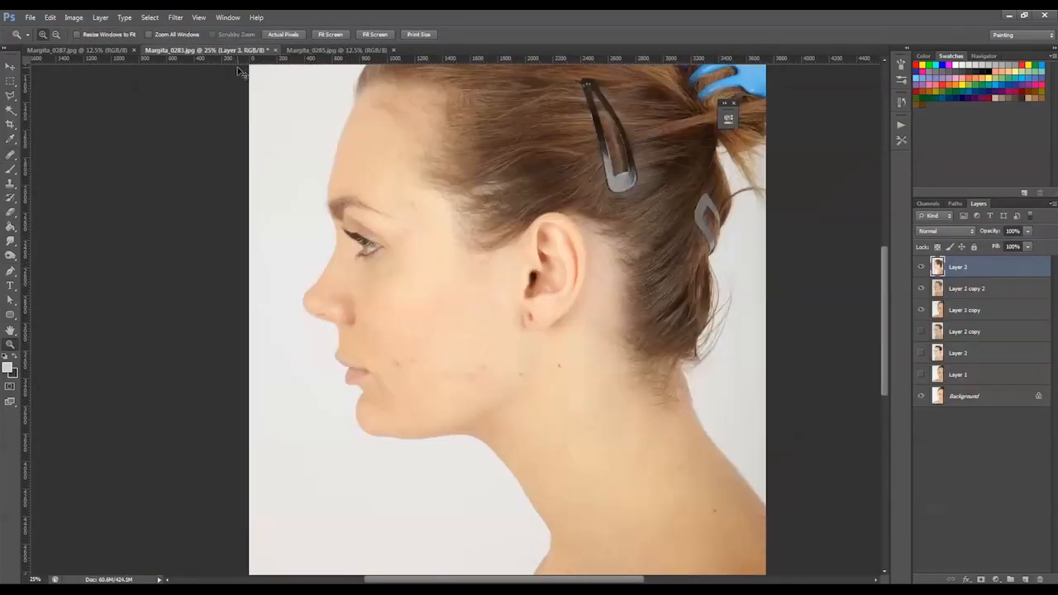
pyautogui.hotkey('ctrl', 'v')
# Apply Shadows/Highlights to the upper profile layer with increased shadow and highlight amounts
pyautogui.click(73, 17)
pyautogui.moveTo(82, 41)
pyautogui.click(259, 227)
pyautogui.moveTo(628, 287); pyautogui.dragTo(649, 288)
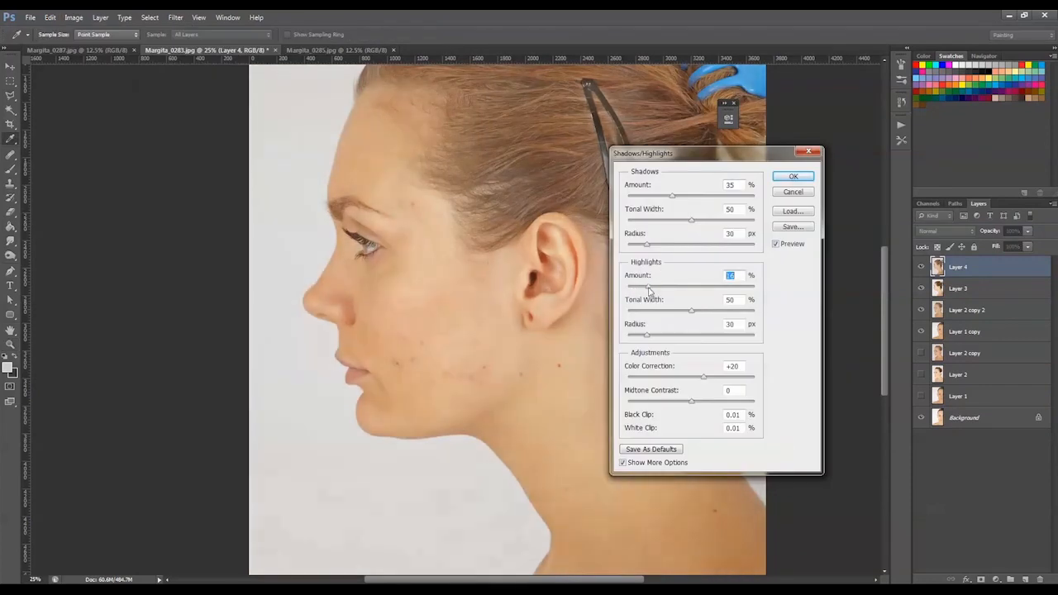
pyautogui.moveTo(671, 195); pyautogui.dragTo(684, 196)
pyautogui.moveTo(651, 286); pyautogui.dragTo(659, 288)
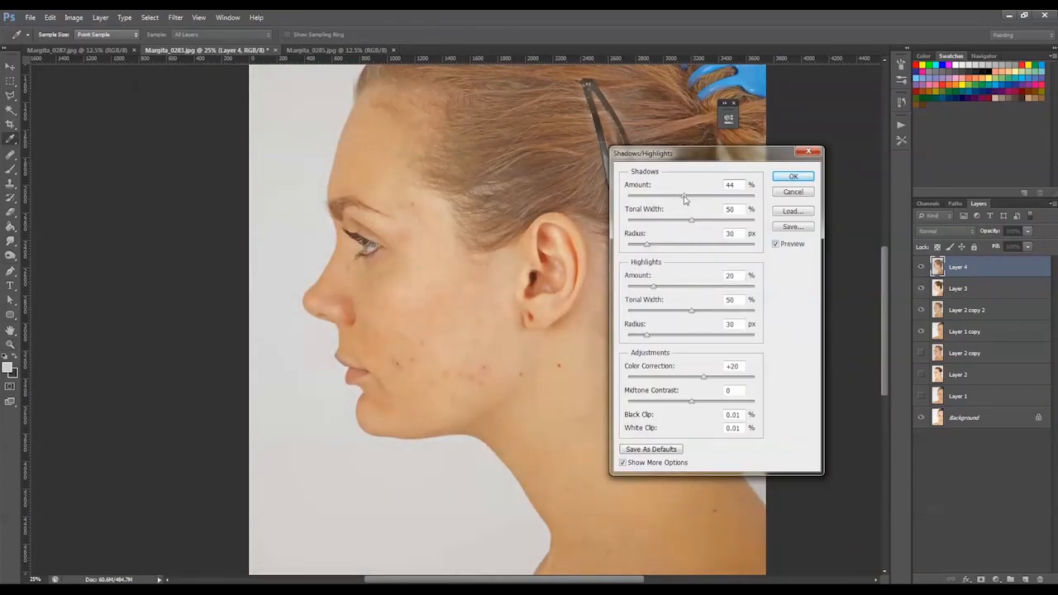
pyautogui.moveTo(684, 196); pyautogui.dragTo(686, 197)
pyautogui.moveTo(654, 287); pyautogui.dragTo(659, 288)
pyautogui.click(793, 178)
# Duplicate Layer 4 and heal the blemishes on the cheek of the profile portrait
pyautogui.hotkey('ctrl', 'j')
pyautogui.keyDown('alt'); pyautogui.scroll(2, 444, 147); pyautogui.keyUp('alt')
pyautogui.press('j')
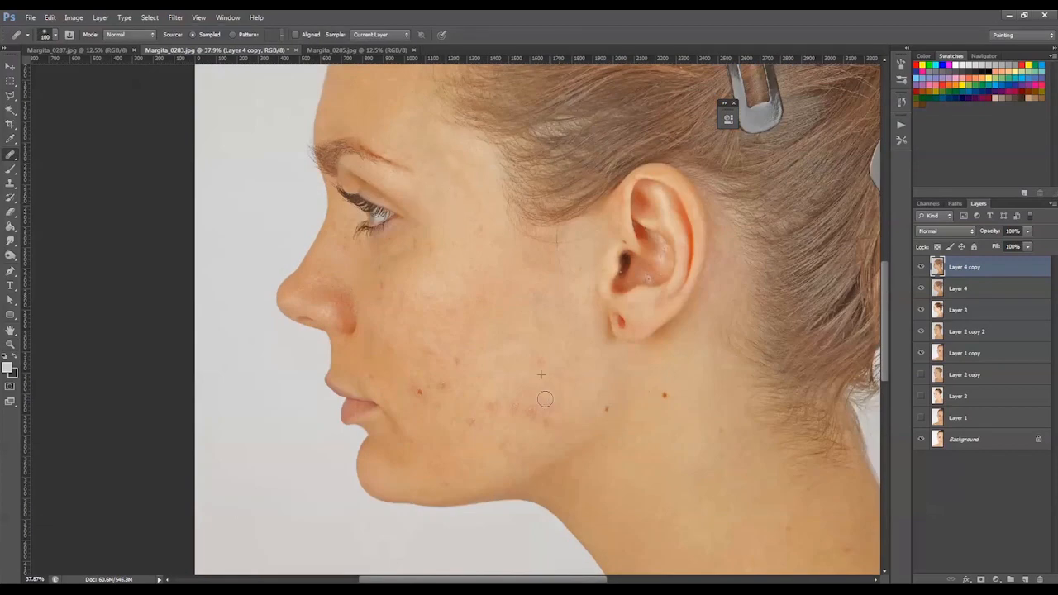
pyautogui.click(519, 403)
pyautogui.click(419, 391)
pyautogui.click(440, 385)
pyautogui.click(545, 414)
# Remove the piercing mark on the earlobe and heal the remaining spots beside the eye
pyautogui.keyDown('alt'); pyautogui.click(641, 316); pyautogui.keyUp('alt')
pyautogui.click(625, 323)
pyautogui.keyDown('alt'); pyautogui.click(641, 319); pyautogui.keyUp('alt')
pyautogui.click(618, 320)
pyautogui.moveTo(391, 228); pyautogui.dragTo(456, 331)
pyautogui.keyDown('alt'); pyautogui.click(507, 303); pyautogui.keyUp('alt')
pyautogui.click(443, 279)
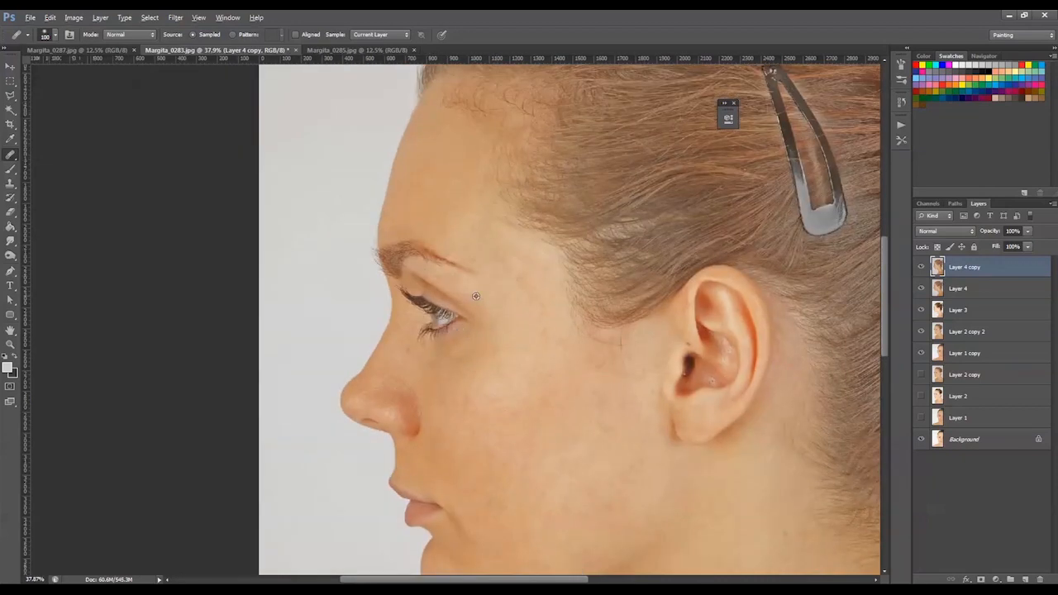
# Remove the eyelashes projecting in front of the eye in the profile portrait
pyautogui.keyDown('alt'); pyautogui.click(409, 325); pyautogui.keyUp('alt')
pyautogui.moveTo(404, 297); pyautogui.dragTo(409, 300)
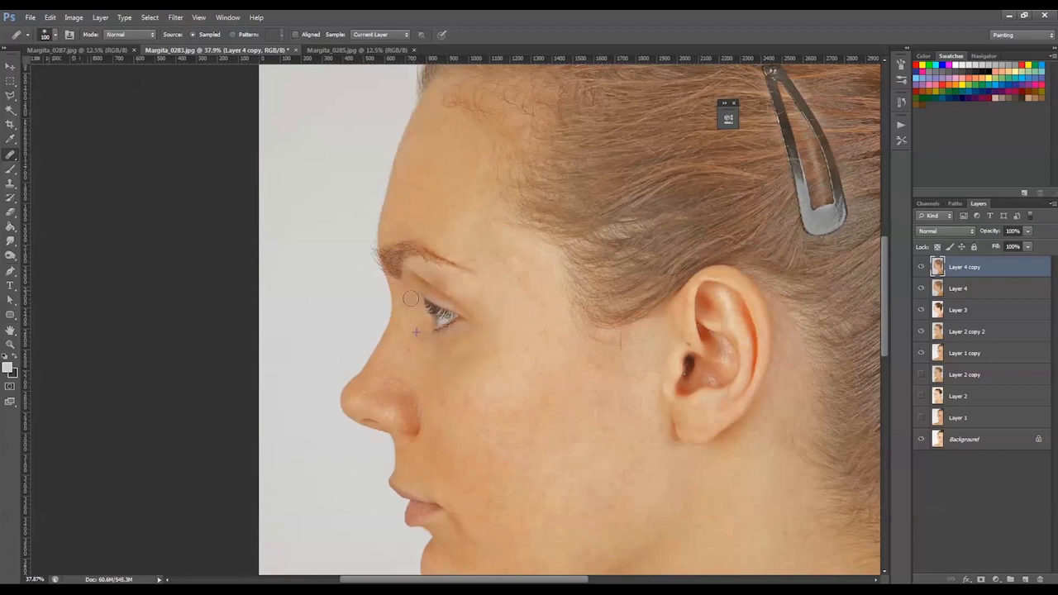
pyautogui.moveTo(411, 299)
pyautogui.mouseDown()
pyautogui.moveTo(419, 312)
pyautogui.moveTo(413, 301)
pyautogui.mouseUp()
# Even out the skin tones on the profile's cheek and nose with the Clone Stamp at 35% opacity
pyautogui.click(10, 183)
pyautogui.moveTo(481, 390); pyautogui.dragTo(444, 288)
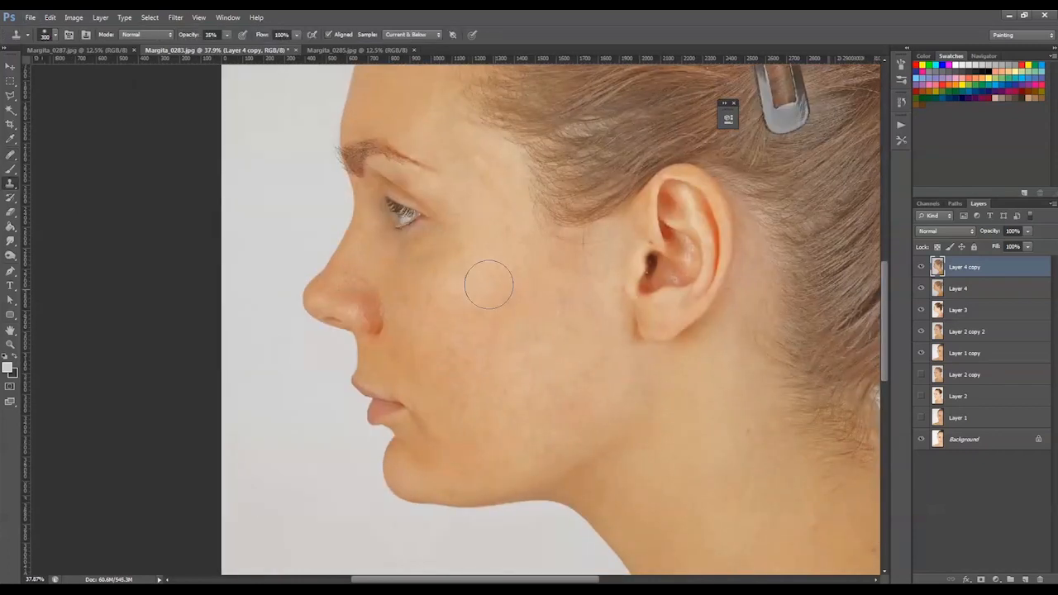
pyautogui.keyDown('alt'); pyautogui.click(531, 262); pyautogui.keyUp('alt')
pyautogui.click(439, 143)
pyautogui.keyDown('alt'); pyautogui.click(541, 301); pyautogui.keyUp('alt')
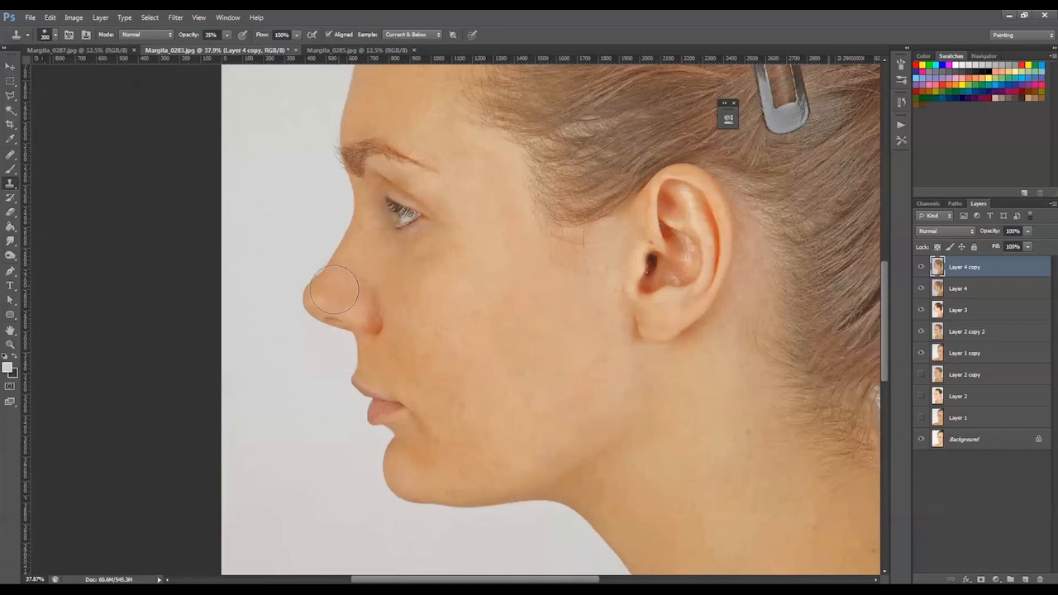
pyautogui.keyDown('alt'); pyautogui.click(373, 264); pyautogui.keyUp('alt')
pyautogui.moveTo(380, 226)
pyautogui.mouseDown()
pyautogui.moveTo(351, 267)
pyautogui.moveTo(372, 285)
pyautogui.mouseUp()
# Blend the skin around the profile's eye with a smaller Clone Stamp brush and compare with Layer 4 copy hidden
pyautogui.press('[')
pyautogui.press('[')
pyautogui.press('[')
pyautogui.press('[')
pyautogui.keyDown('alt'); pyautogui.click(475, 213); pyautogui.keyUp('alt')
pyautogui.moveTo(406, 180)
pyautogui.mouseDown()
pyautogui.moveTo(458, 204)
pyautogui.moveTo(456, 224)
pyautogui.mouseUp()
pyautogui.keyDown('alt'); pyautogui.click(472, 222); pyautogui.keyUp('alt')
pyautogui.click(383, 176)
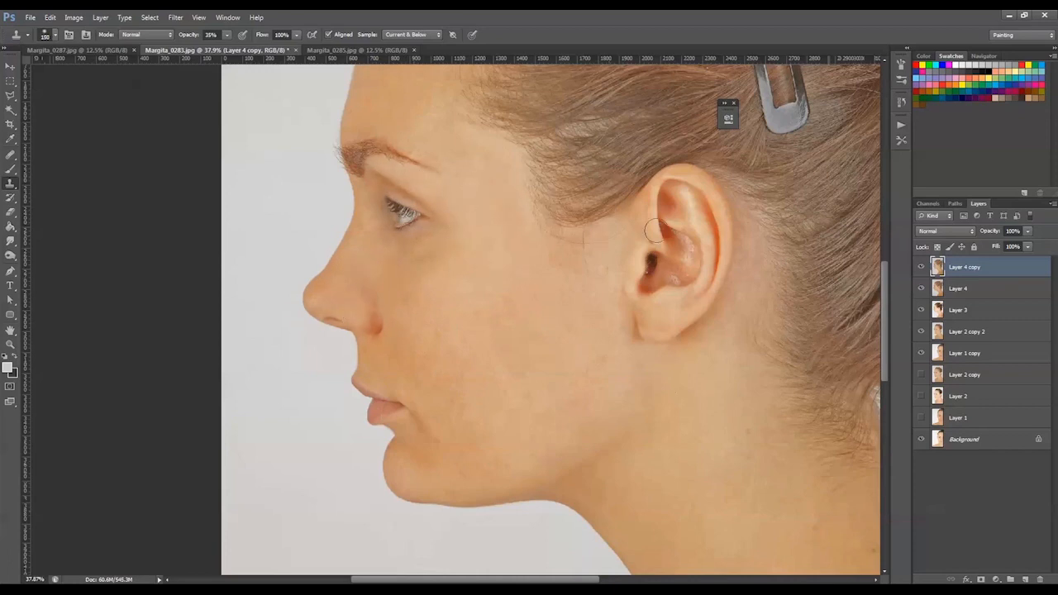
pyautogui.click(920, 267)
pyautogui.click(921, 267)
# Delete the redundant Layer 4 and Layer 3, keeping the retouched Layer 4 copy
pyautogui.moveTo(650, 245); pyautogui.dragTo(672, 395)
pyautogui.press('z')
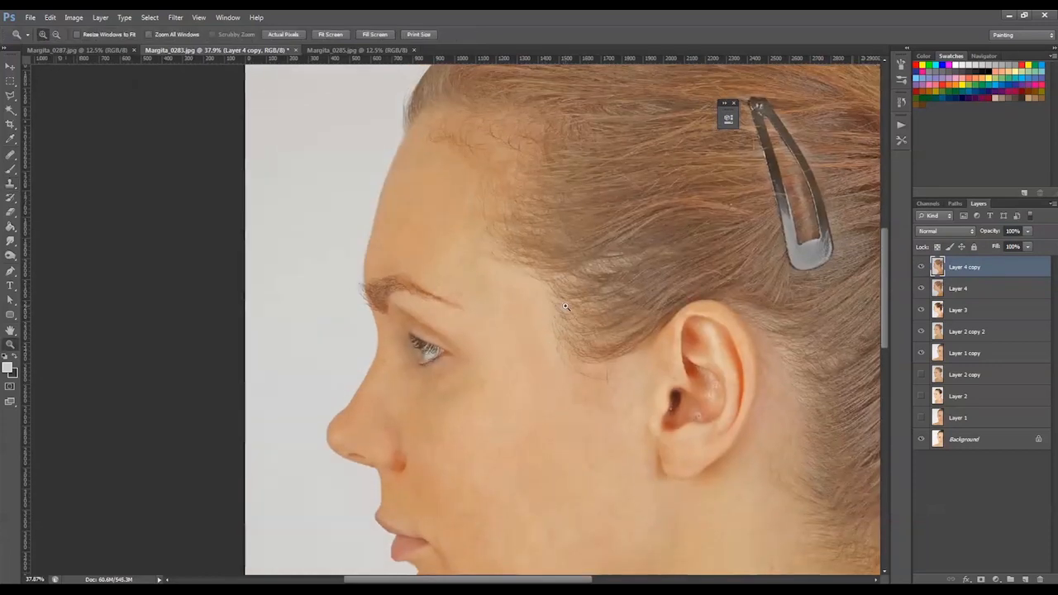
pyautogui.keyDown('alt'); pyautogui.click(562, 311); pyautogui.keyUp('alt')
pyautogui.keyDown('alt'); pyautogui.click(562, 311); pyautogui.keyUp('alt')
pyautogui.moveTo(665, 333); pyautogui.dragTo(562, 305)
pyautogui.keyDown('alt'); pyautogui.click(562, 306); pyautogui.keyUp('alt')
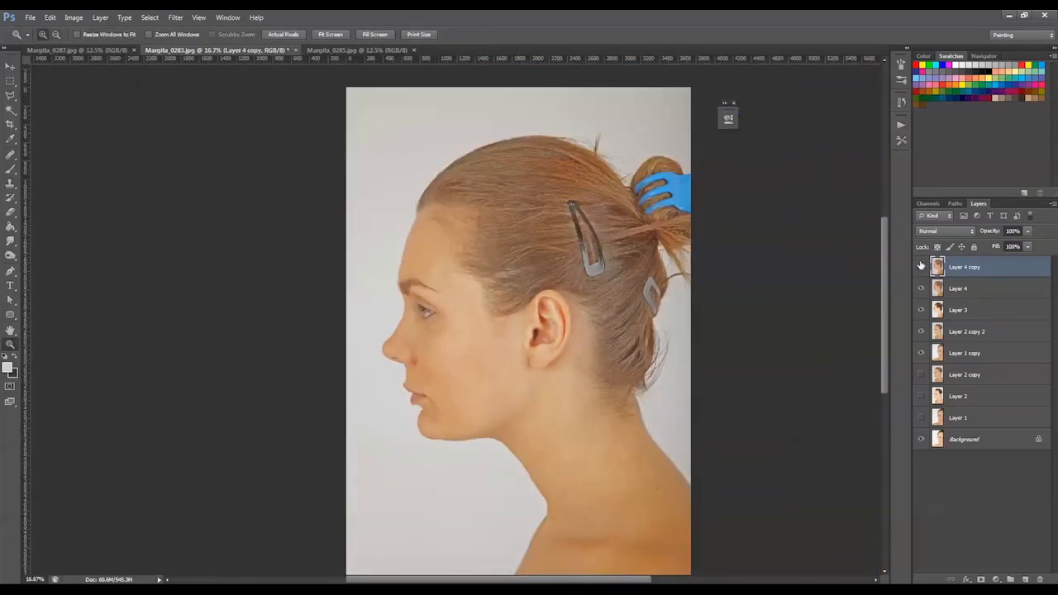
pyautogui.click(940, 288)
pyautogui.press('Delete')
pyautogui.click(920, 269)
pyautogui.click(920, 269)
pyautogui.press('Delete')
pyautogui.click(922, 269)
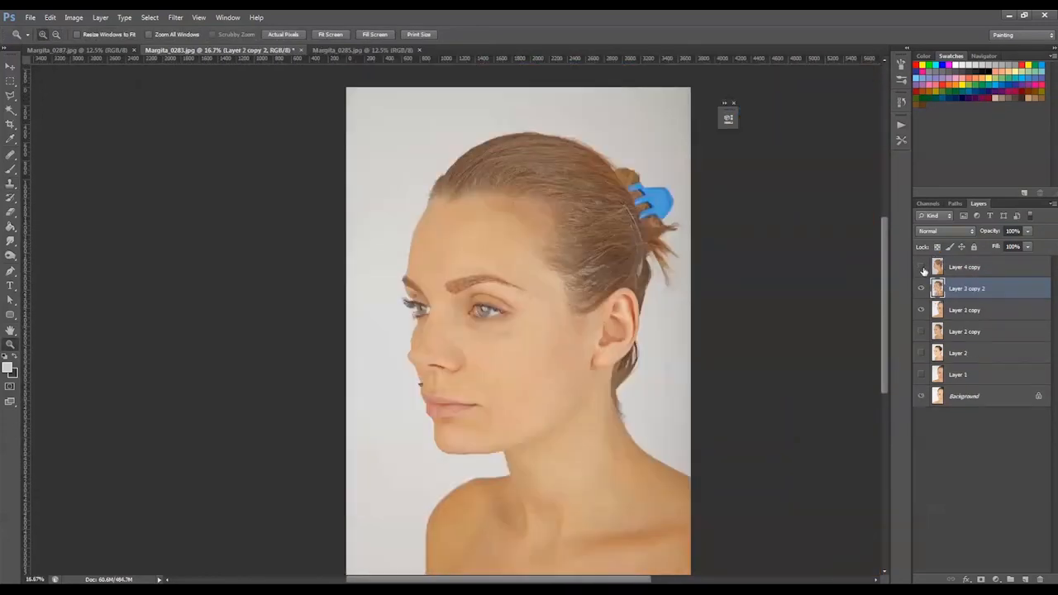
# Close Margita_0285.jpg and paste the back-of-head photo from Margita_0287.jpg into Margita_0283.jpg as the top layer
pyautogui.click(357, 49)
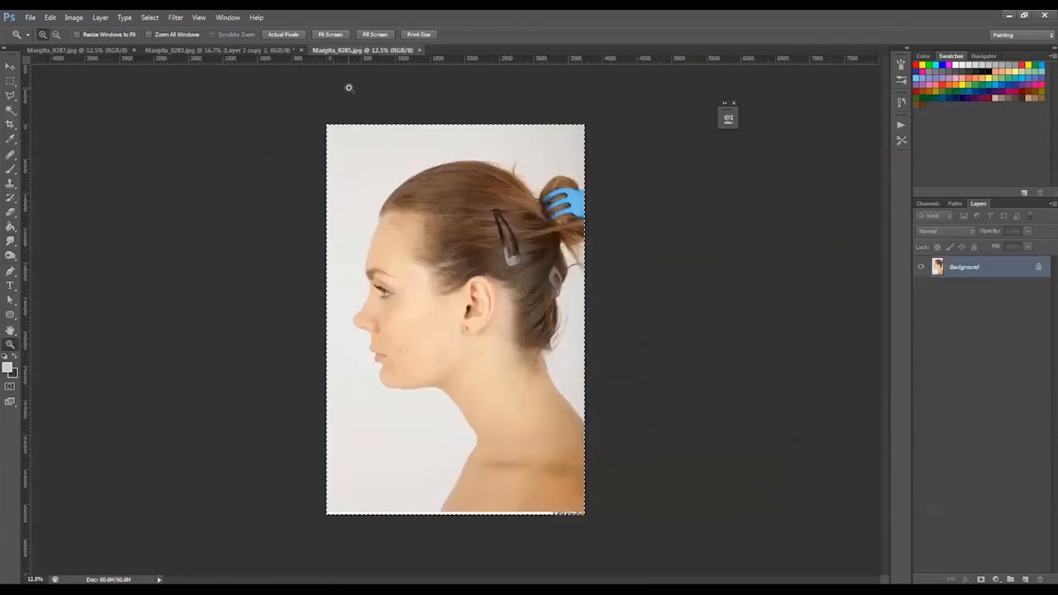
pyautogui.click(419, 50)
pyautogui.click(115, 51)
pyautogui.hotkey('ctrl', 'c')
pyautogui.click(177, 50)
pyautogui.hotkey('ctrl', 'v')
pyautogui.moveTo(992, 289); pyautogui.dragTo(991, 260)
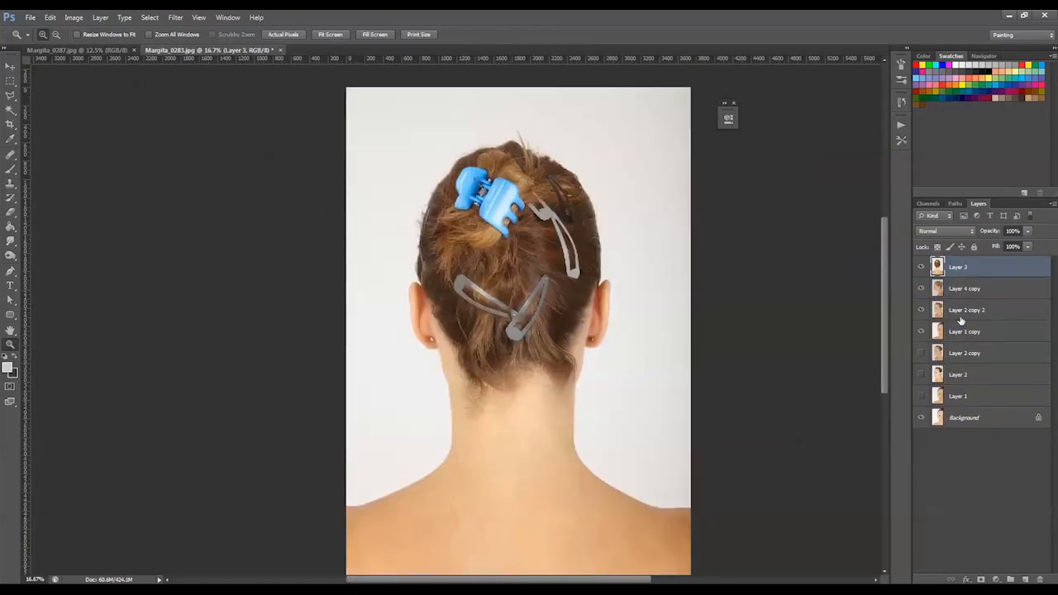
# Duplicate Layer 3 and apply Shadows/Highlights with shadows at 35% and slightly reduced highlights, comparing before and after
pyautogui.hotkey('ctrl', 'j')
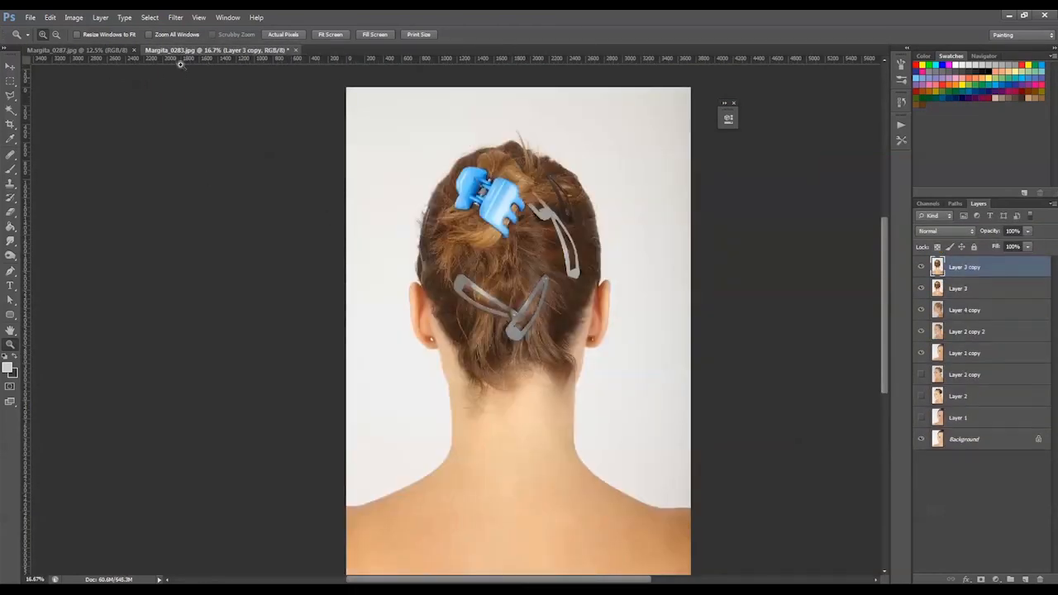
pyautogui.click(74, 17)
pyautogui.moveTo(90, 39)
pyautogui.click(215, 224)
pyautogui.moveTo(630, 286); pyautogui.dragTo(641, 296)
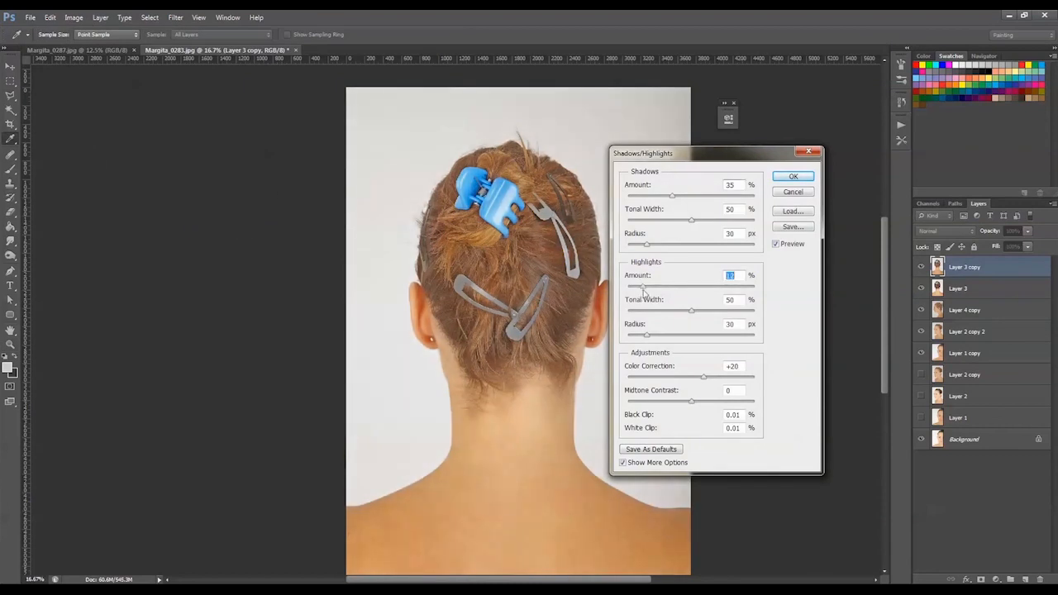
pyautogui.click(793, 177)
pyautogui.press('z')
pyautogui.click(921, 267)
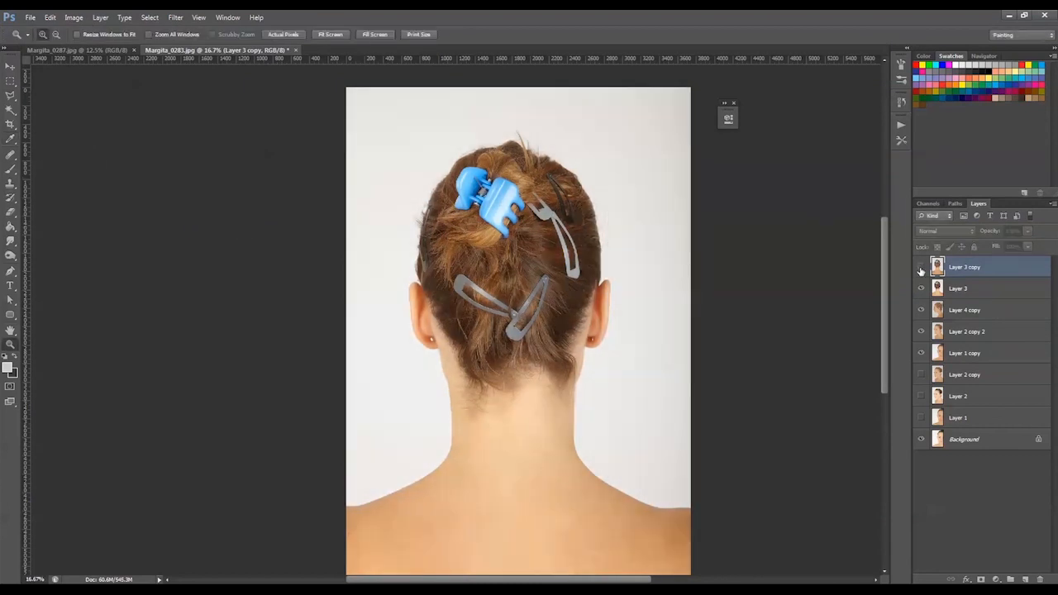
pyautogui.click(920, 267)
# Duplicate Layer 3 copy and even out the neck and back skin with the Clone Stamp at 26% opacity
pyautogui.hotkey('ctrl', 'j')
pyautogui.press('s')
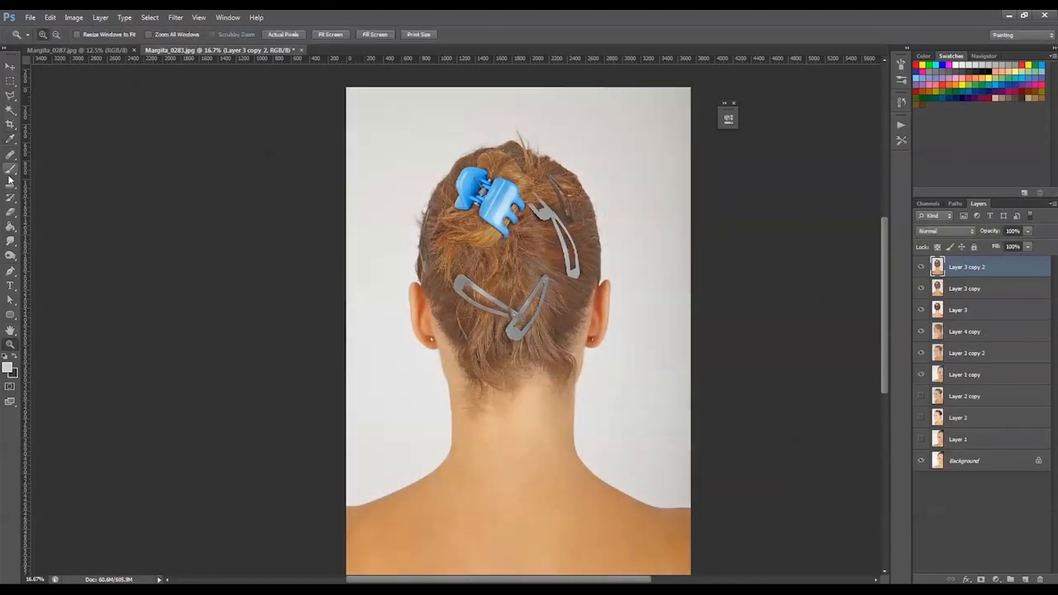
pyautogui.moveTo(213, 45); pyautogui.dragTo(208, 45)
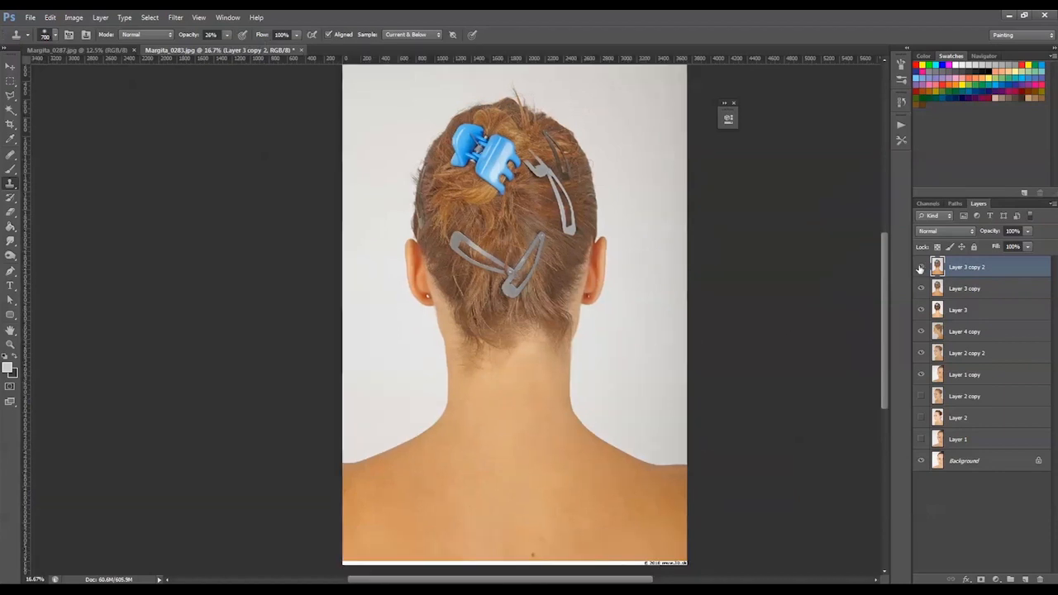
# Heal the earring marks on both earlobes in the back-of-head photo
pyautogui.press('z')
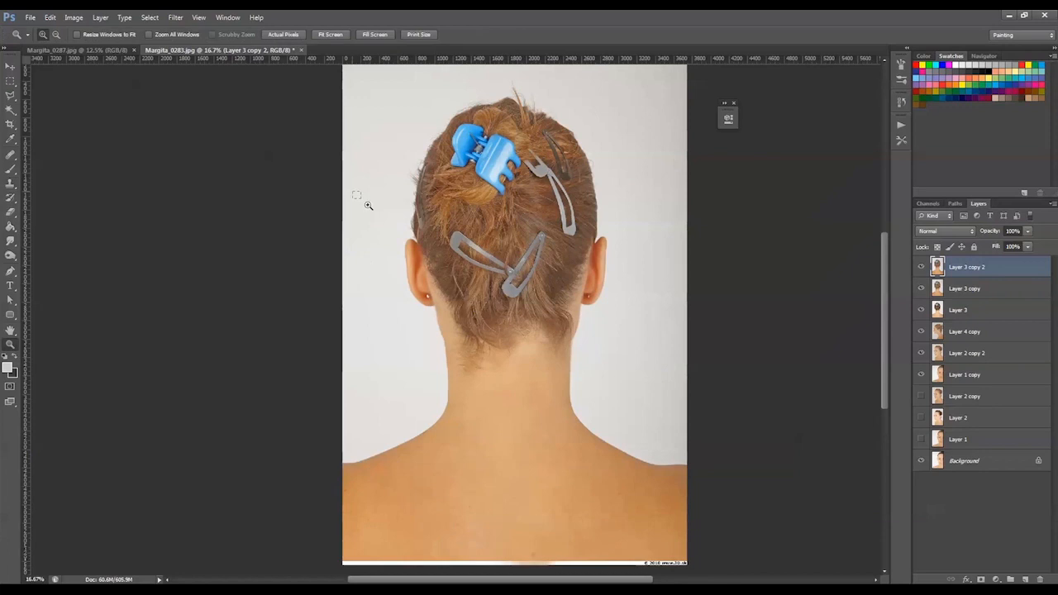
pyautogui.moveTo(368, 205); pyautogui.dragTo(648, 389)
pyautogui.press('s')
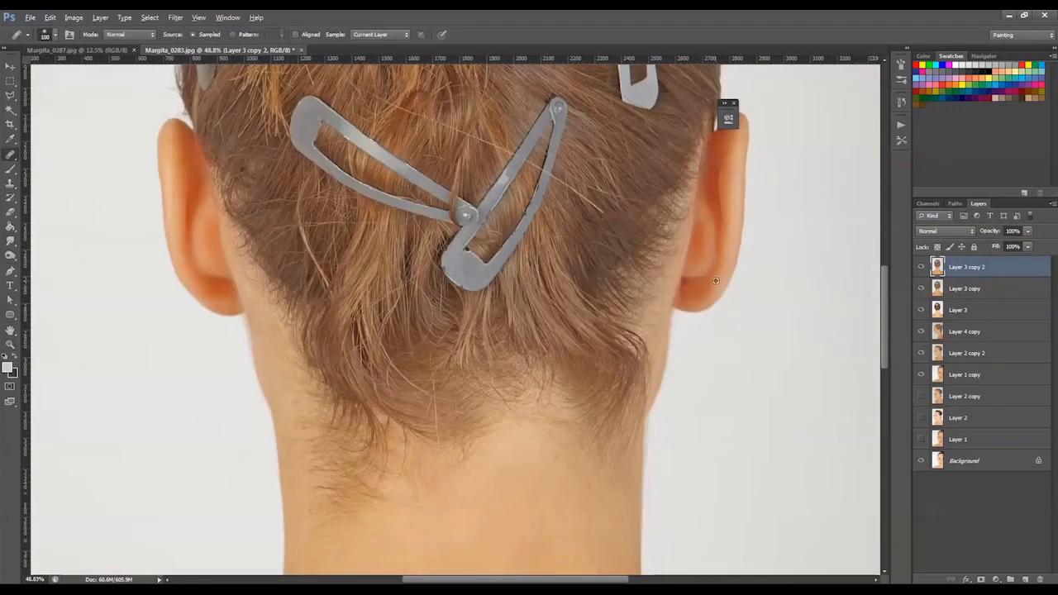
pyautogui.press('z')
pyautogui.hotkey('ctrl', '0')
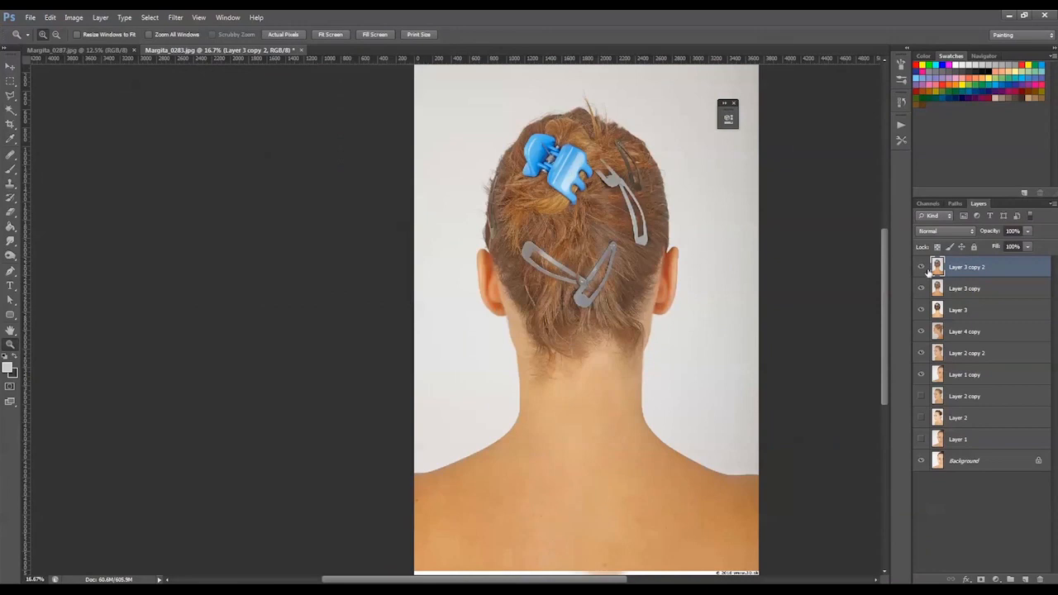
# Delete Layer 3 copy and Layer 3, and hide the retouched layers from Layer 3 copy 2 down to Layer 1 copy
pyautogui.click(941, 296)
pyautogui.press('Delete')
pyautogui.click(920, 268)
pyautogui.click(920, 268)
pyautogui.press('Delete')
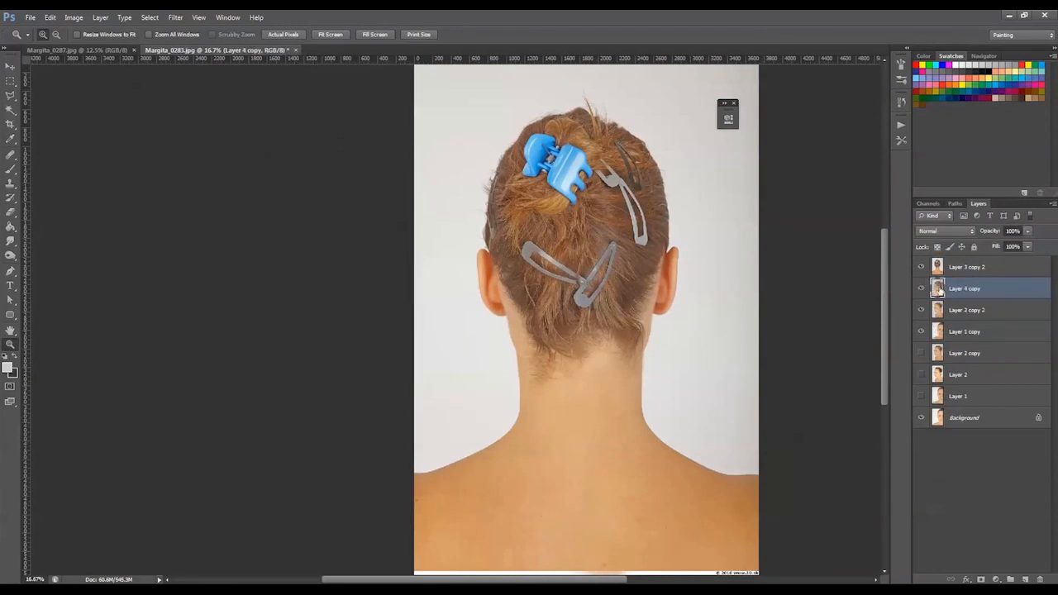
pyautogui.moveTo(921, 269); pyautogui.dragTo(923, 330)
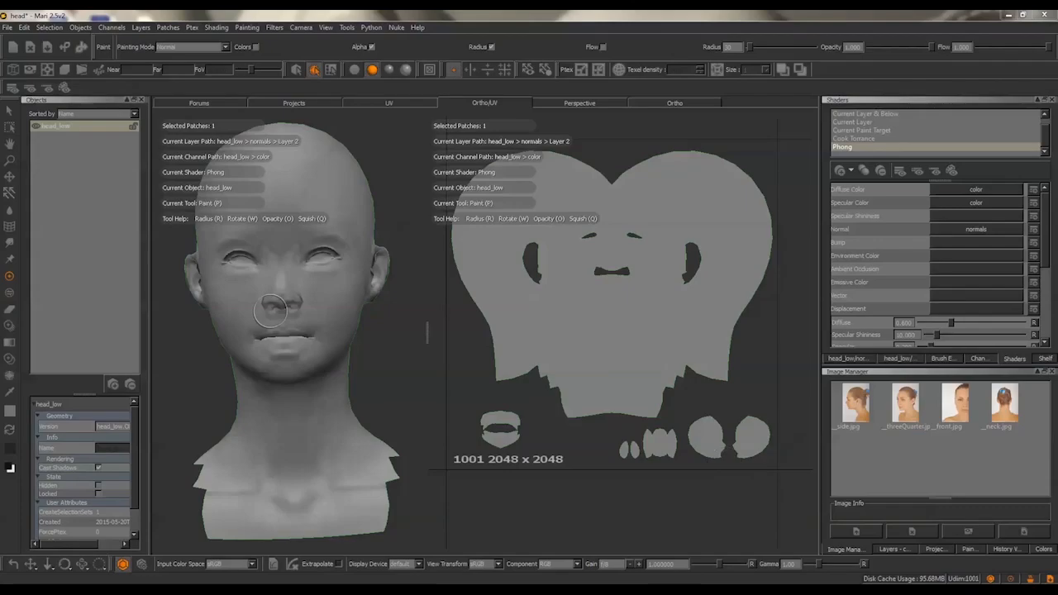
# Switch to Mari, load __front.jpg for Paint Through and fit it roughly over the front of the head
pyautogui.click(326, 27)
pyautogui.click(355, 248)
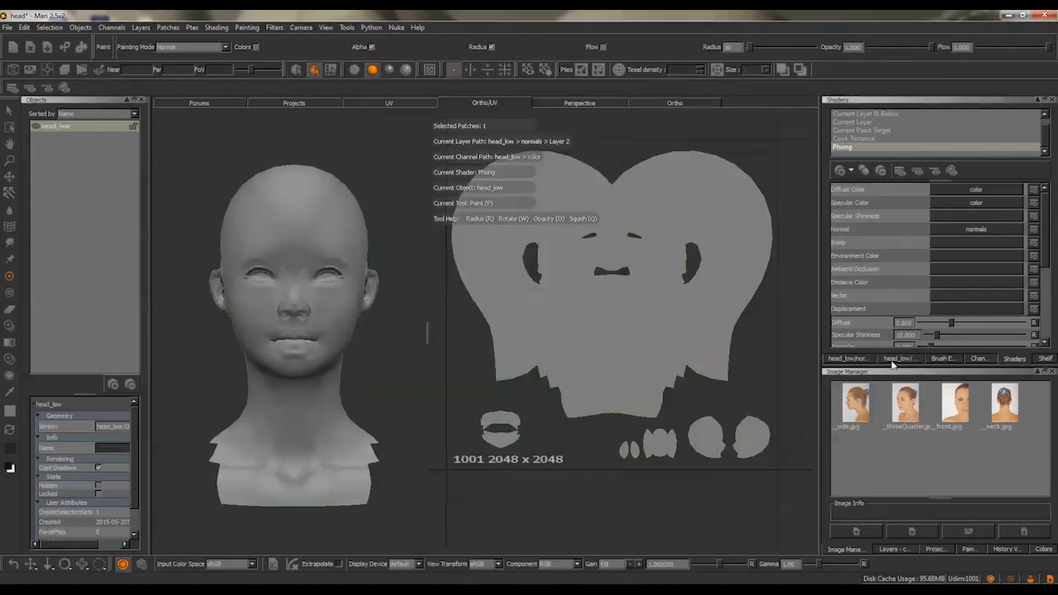
pyautogui.moveTo(954, 402)
pyautogui.mouseDown()
pyautogui.moveTo(424, 307)
pyautogui.moveTo(246, 292)
pyautogui.mouseUp()
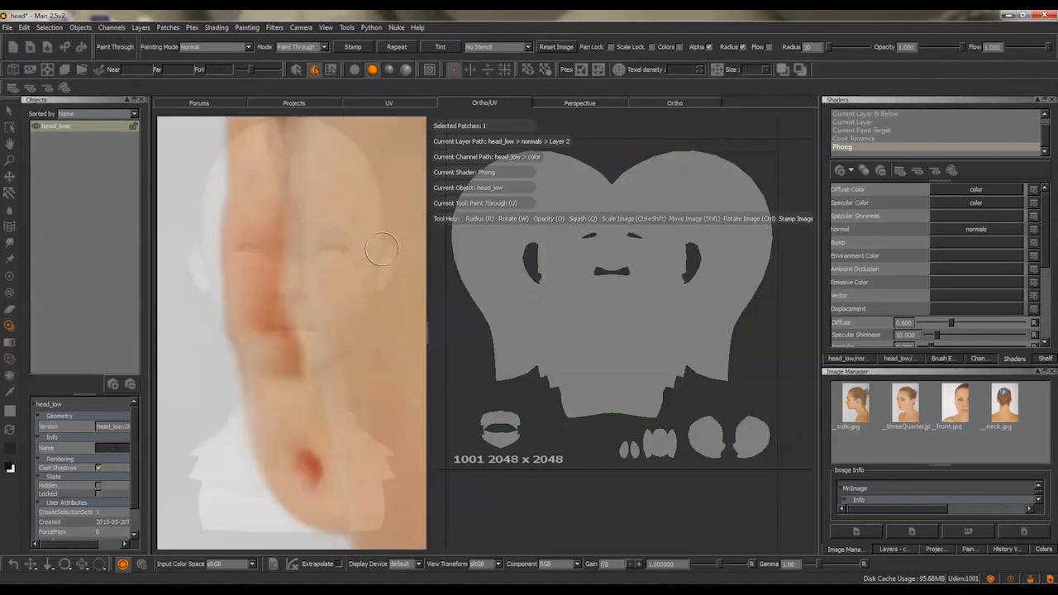
pyautogui.moveTo(335, 327)
pyautogui.keyDown('ctrl'); pyautogui.keyDown('shift'); pyautogui.mouseDown()
pyautogui.moveTo(364, 294)
pyautogui.moveTo(321, 274)
pyautogui.moveTo(309, 240)
pyautogui.moveTo(302, 245)
pyautogui.mouseUp(); pyautogui.keyUp('shift'); pyautogui.keyUp('ctrl')
pyautogui.press('o')
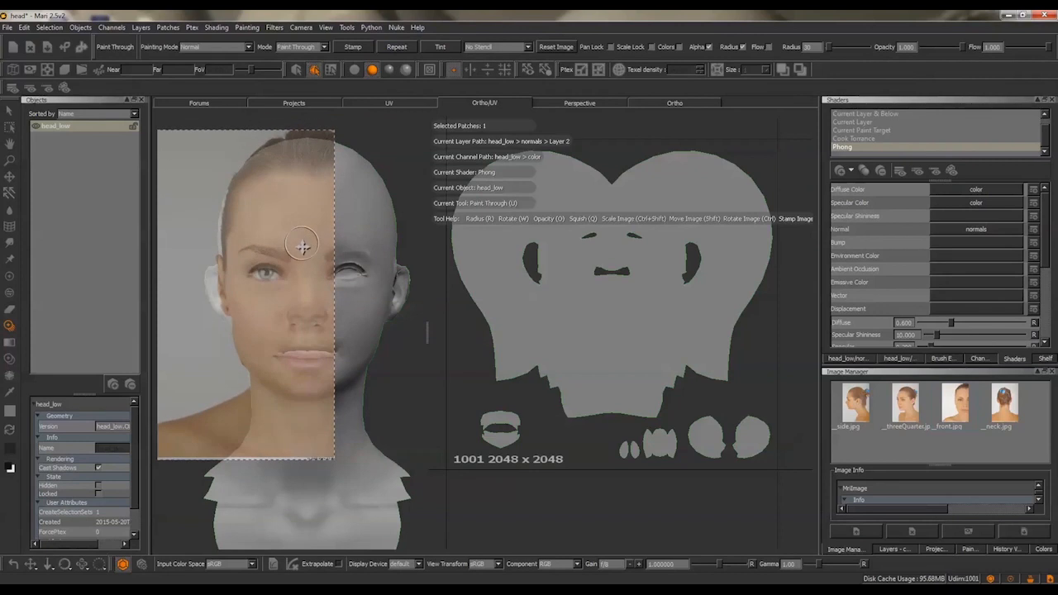
# Turn on left-right mirroring and align the front photo with the head in the Ortho view
pyautogui.click(470, 69)
pyautogui.click(674, 103)
pyautogui.keyDown('shift'); pyautogui.moveTo(588, 149); pyautogui.dragTo(527, 153); pyautogui.keyUp('shift')
pyautogui.press('a')
pyautogui.moveTo(370, 225)
pyautogui.keyDown('shift'); pyautogui.mouseDown()
pyautogui.moveTo(409, 192)
pyautogui.moveTo(426, 199)
pyautogui.mouseUp(); pyautogui.keyUp('shift')
pyautogui.keyDown('shift'); pyautogui.moveTo(426, 199); pyautogui.dragTo(424, 199); pyautogui.keyUp('shift')
pyautogui.click(353, 47)
# Open the color channel's layers, add a new paint layer and stamp the front photo onto the head
pyautogui.click(979, 358)
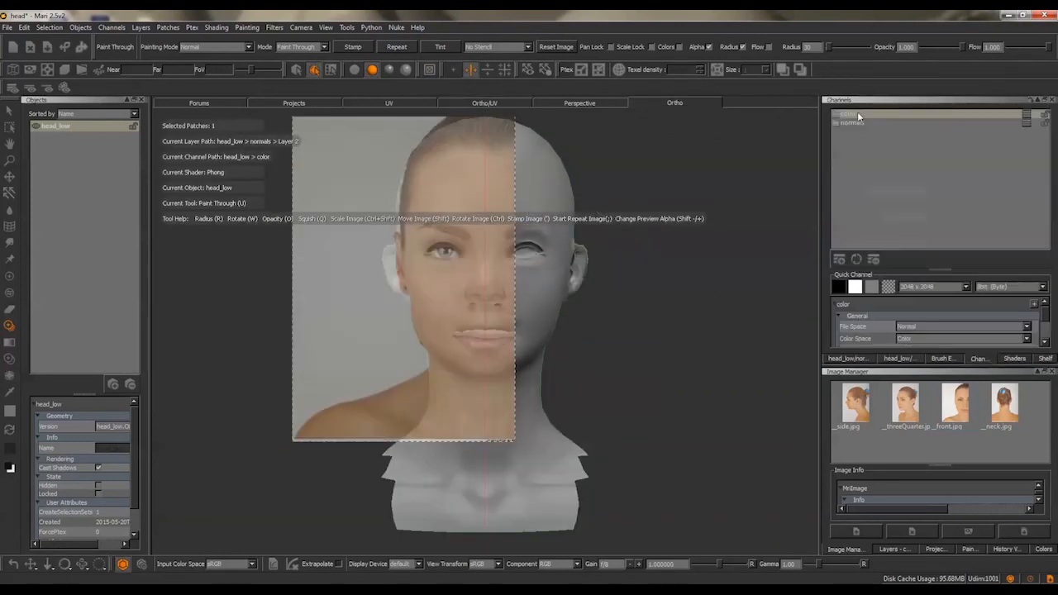
pyautogui.doubleClick(855, 113)
pyautogui.click(834, 306)
pyautogui.press('j')
pyautogui.click(448, 298)
pyautogui.press("'")
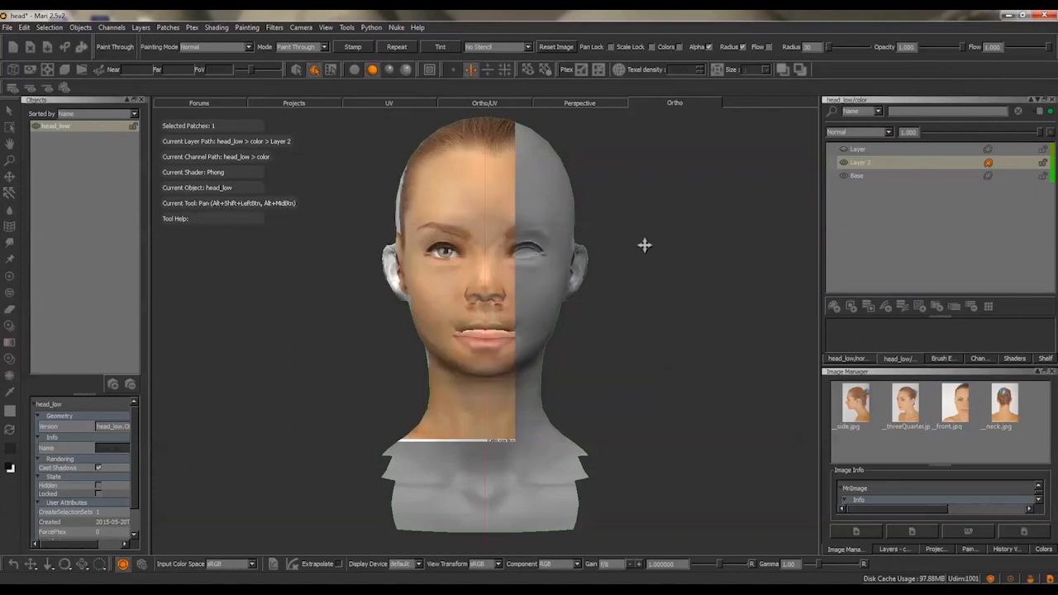
# Warp the stamped front photo with a finer symmetrical grid so the face, nose and mouth match the model
pyautogui.press('u')
pyautogui.click(470, 70)
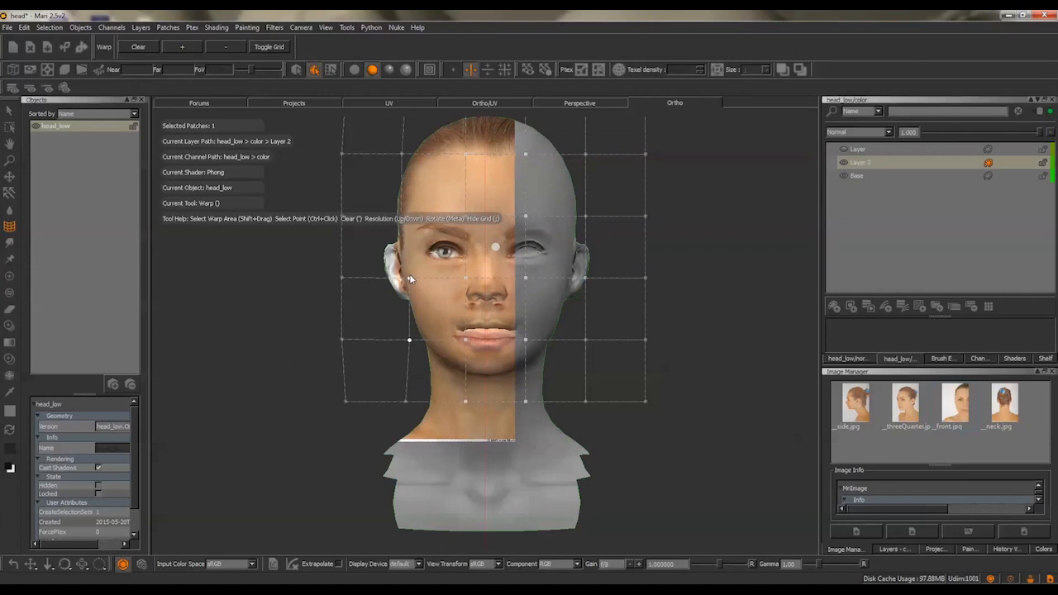
pyautogui.keyDown('shift'); pyautogui.moveTo(684, 505); pyautogui.dragTo(318, 112); pyautogui.keyUp('shift')
pyautogui.press('Up')
pyautogui.press('Up')
pyautogui.press('Up')
pyautogui.press('Up')
pyautogui.keyDown('ctrl'); pyautogui.moveTo(338, 163); pyautogui.dragTo(420, 304); pyautogui.keyUp('ctrl')
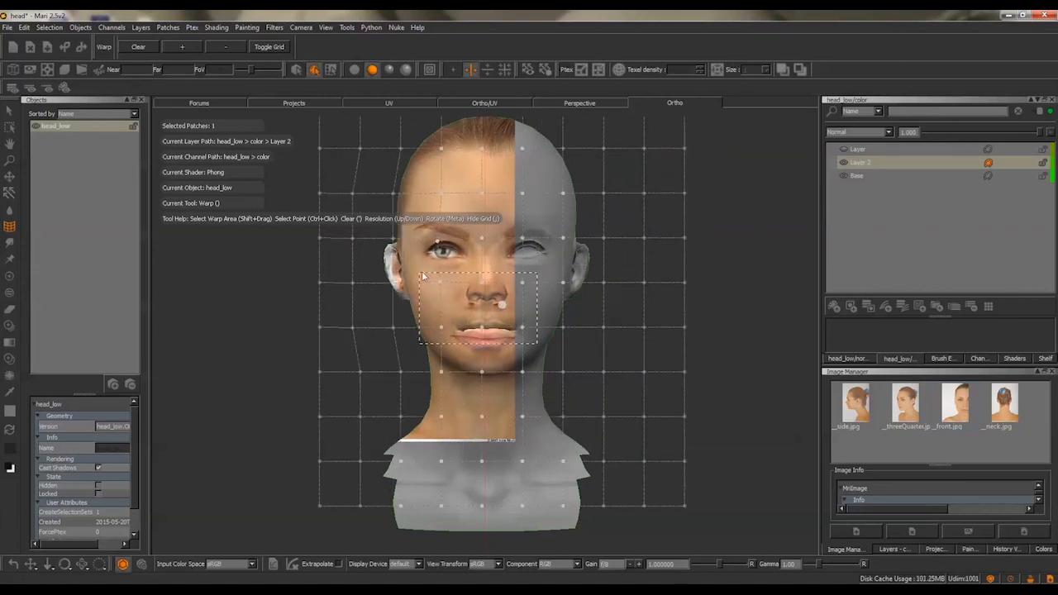
pyautogui.keyDown('alt'); pyautogui.moveTo(700, 298); pyautogui.dragTo(729, 303, button='middle'); pyautogui.keyUp('alt')
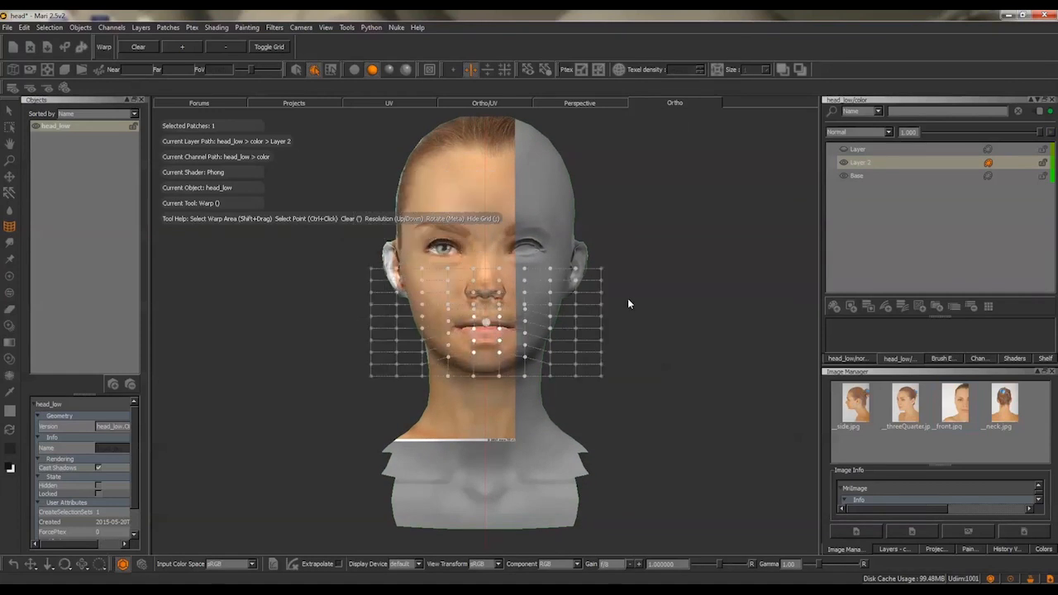
pyautogui.keyDown('alt'); pyautogui.moveTo(483, 342); pyautogui.dragTo(421, 348); pyautogui.keyUp('alt')
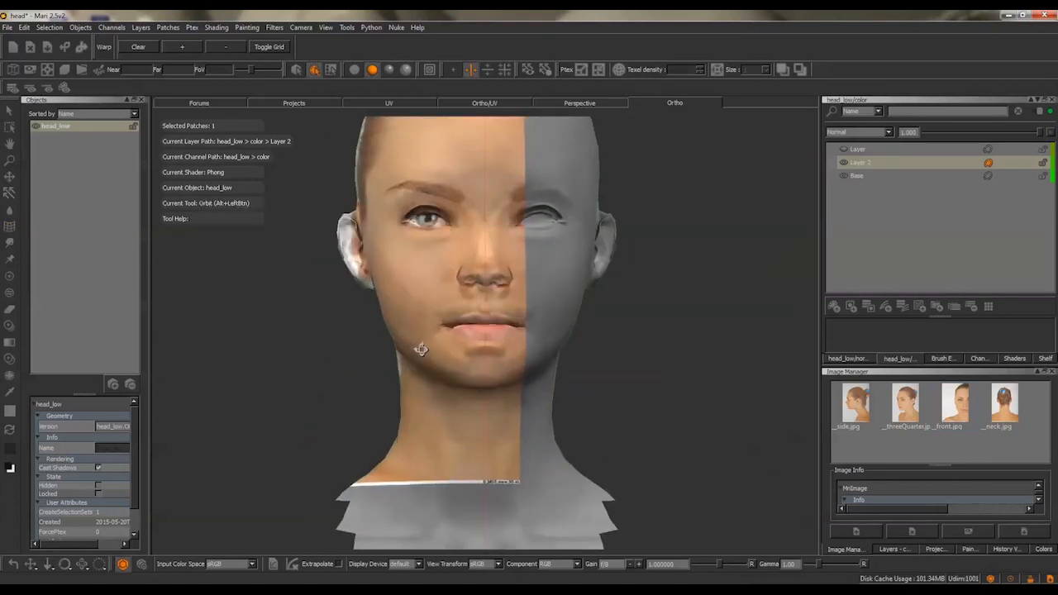
# Turn mirroring off and use the Paint tool in Clear mode to remove the projected photo from the eyeballs
pyautogui.click(453, 70)
pyautogui.keyDown('alt'); pyautogui.moveTo(531, 211); pyautogui.dragTo(595, 248, button='right'); pyautogui.keyUp('alt')
pyautogui.click(484, 103)
pyautogui.keyDown('alt'); pyautogui.moveTo(628, 330); pyautogui.dragTo(686, 364, button='right'); pyautogui.keyUp('alt')
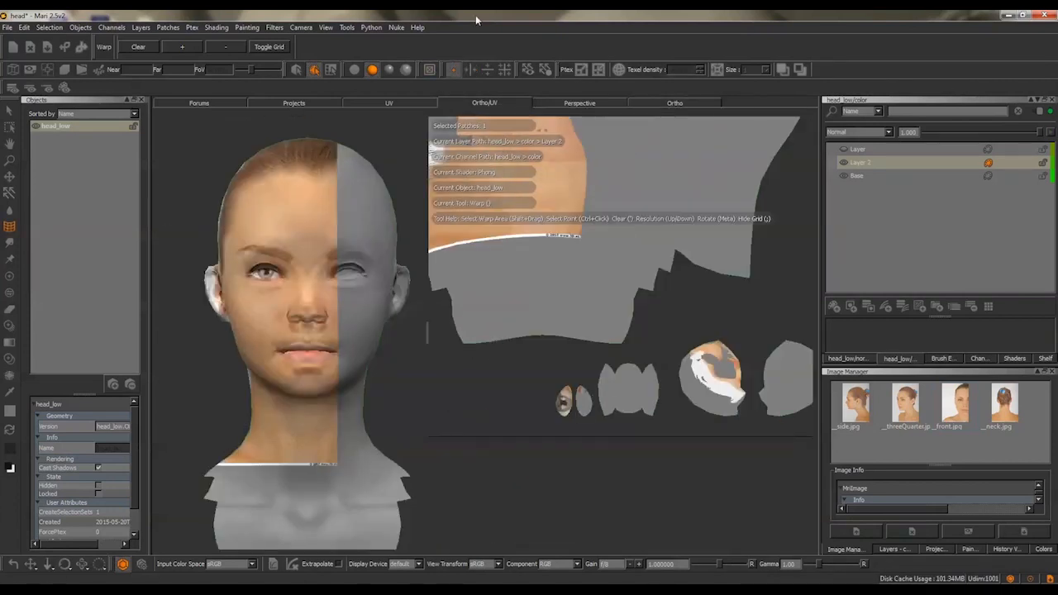
pyautogui.press('p')
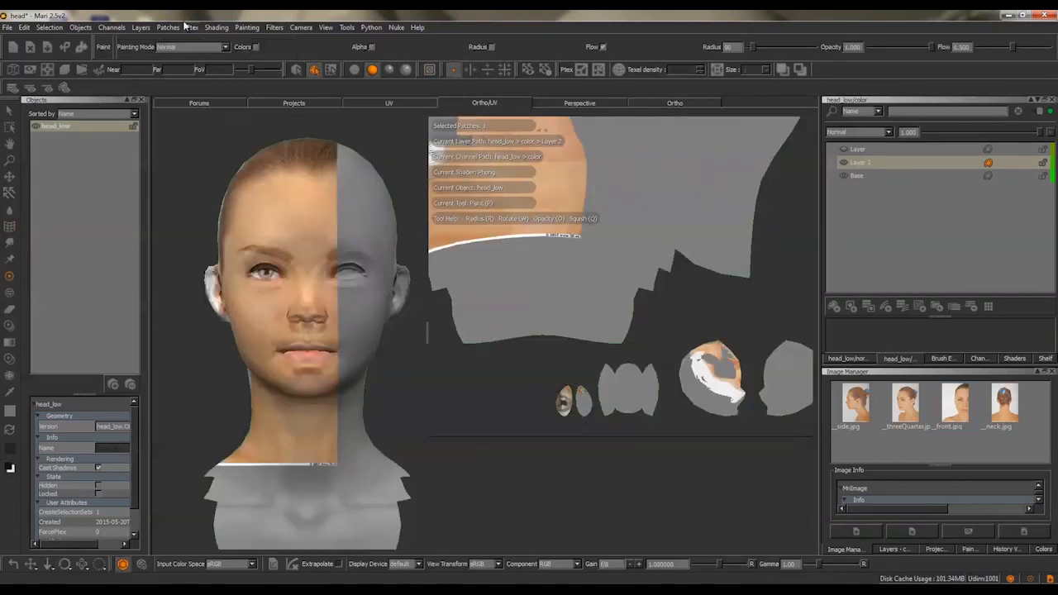
pyautogui.press('1')
pyautogui.keyDown('alt'); pyautogui.moveTo(570, 215); pyautogui.dragTo(702, 364, button='middle'); pyautogui.keyUp('alt')
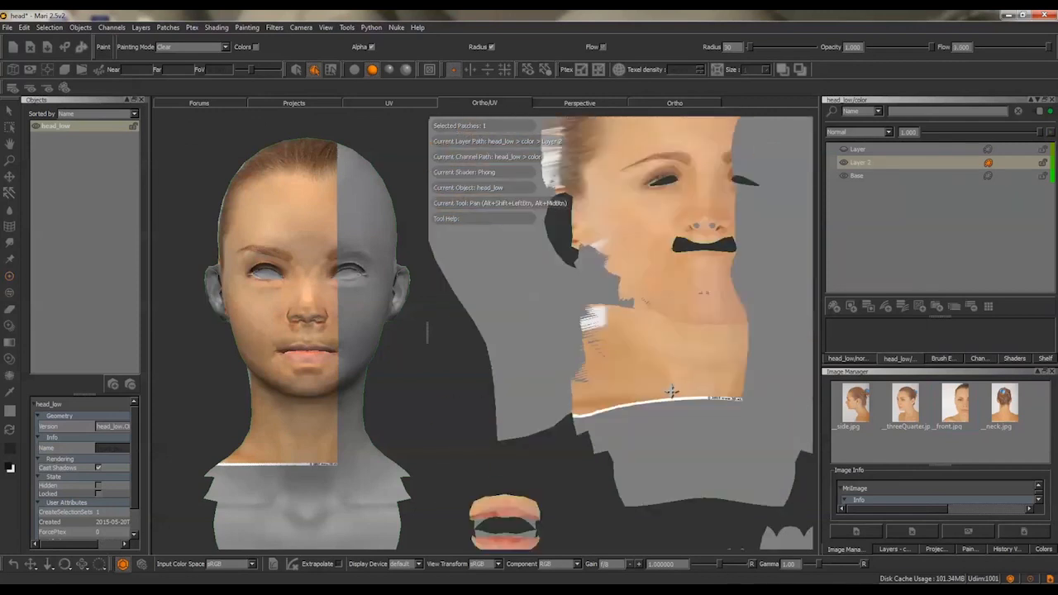
pyautogui.keyDown('alt'); pyautogui.moveTo(578, 330); pyautogui.dragTo(636, 374, button='right'); pyautogui.keyUp('alt')
pyautogui.keyDown('alt'); pyautogui.moveTo(578, 281); pyautogui.dragTo(608, 308, button='right'); pyautogui.keyUp('alt')
pyautogui.keyDown('alt'); pyautogui.moveTo(607, 308); pyautogui.dragTo(611, 328, button='middle'); pyautogui.keyUp('alt')
# Load __front.jpg in the UV view, enlarge it over the nose and paint through around the nostrils
pyautogui.moveTo(955, 403)
pyautogui.mouseDown()
pyautogui.moveTo(937, 411)
pyautogui.moveTo(626, 314)
pyautogui.mouseUp()
pyautogui.click(385, 101)
pyautogui.keyDown('ctrl'); pyautogui.keyDown('shift'); pyautogui.moveTo(575, 236); pyautogui.dragTo(656, 262); pyautogui.keyUp('shift'); pyautogui.keyUp('ctrl')
pyautogui.moveTo(548, 263)
pyautogui.keyDown('alt'); pyautogui.mouseDown(button='right')
pyautogui.moveTo(557, 302)
pyautogui.moveTo(653, 330)
pyautogui.mouseUp(button='right'); pyautogui.keyUp('alt')
pyautogui.moveTo(696, 302)
pyautogui.keyDown('shift'); pyautogui.mouseDown()
pyautogui.moveTo(553, 272)
pyautogui.moveTo(595, 299)
pyautogui.moveTo(583, 327)
pyautogui.mouseUp(); pyautogui.keyUp('shift')
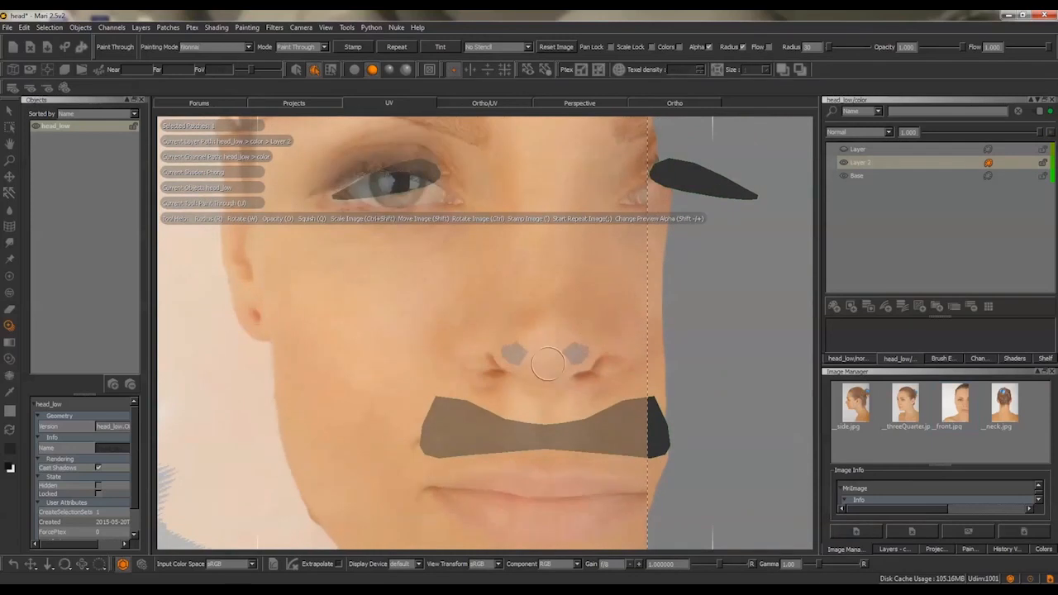
pyautogui.moveTo(542, 366)
pyautogui.mouseDown()
pyautogui.moveTo(522, 361)
pyautogui.moveTo(577, 353)
pyautogui.moveTo(531, 348)
pyautogui.moveTo(567, 436)
pyautogui.mouseUp()
pyautogui.keyDown('alt'); pyautogui.moveTo(543, 383); pyautogui.dragTo(616, 569, button='middle'); pyautogui.keyUp('alt')
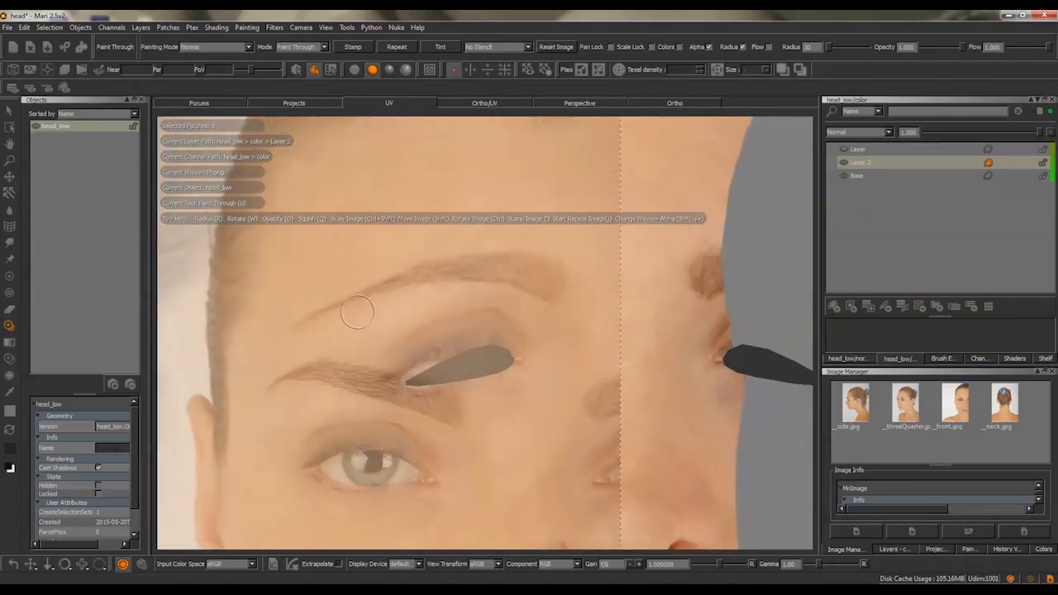
# Align the front photo with the eye and eyebrow in the UV view and paint that area through
pyautogui.keyDown('shift'); pyautogui.moveTo(373, 339); pyautogui.dragTo(402, 324); pyautogui.keyUp('shift')
pyautogui.press('k')
pyautogui.click(360, 304)
pyautogui.moveTo(388, 277)
pyautogui.mouseDown()
pyautogui.moveTo(400, 267)
pyautogui.moveTo(442, 285)
pyautogui.mouseUp()
pyautogui.keyDown('alt'); pyautogui.moveTo(474, 385); pyautogui.dragTo(512, 305, button='middle'); pyautogui.keyUp('alt')
pyautogui.keyDown('shift'); pyautogui.moveTo(429, 316); pyautogui.dragTo(445, 364); pyautogui.keyUp('shift')
pyautogui.keyDown('alt'); pyautogui.moveTo(444, 364); pyautogui.dragTo(570, 462, button='right'); pyautogui.keyUp('alt')
pyautogui.keyDown('alt'); pyautogui.moveTo(570, 463); pyautogui.dragTo(487, 287, button='middle'); pyautogui.keyUp('alt')
# Toggle the projection's Edge Mask and show the head with flat lighting in the Ortho view
pyautogui.click(937, 548)
pyautogui.moveTo(1047, 450); pyautogui.dragTo(1047, 504)
pyautogui.click(1025, 465)
pyautogui.keyDown('alt'); pyautogui.moveTo(496, 314); pyautogui.dragTo(377, 245, button='right'); pyautogui.keyUp('alt')
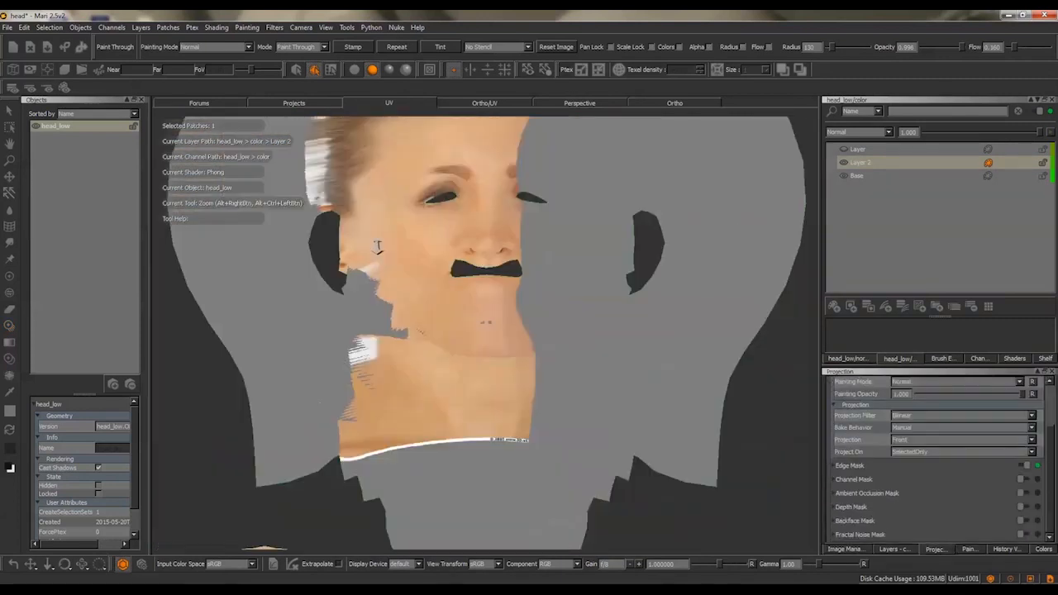
pyautogui.click(675, 104)
pyautogui.keyDown('alt'); pyautogui.moveTo(531, 157); pyautogui.dragTo(462, 140, button='right'); pyautogui.keyUp('alt')
pyautogui.click(355, 70)
pyautogui.moveTo(475, 194)
pyautogui.keyDown('alt'); pyautogui.mouseDown()
pyautogui.moveTo(500, 191)
pyautogui.moveTo(484, 199)
pyautogui.mouseUp(); pyautogui.keyUp('alt')
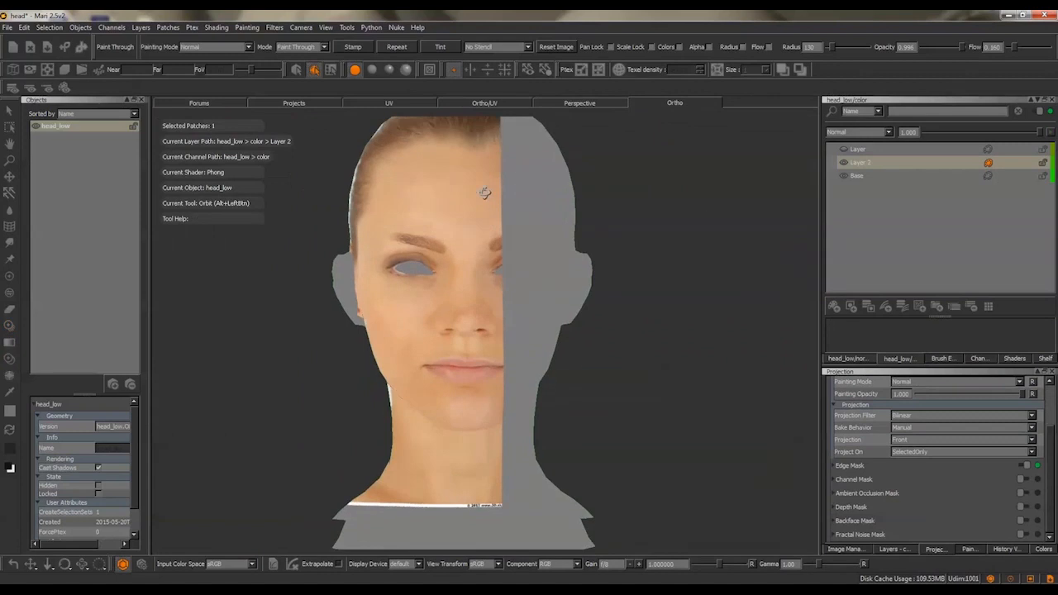
# Align the right-facing side photo __side2.jpg with the head's profile and stamp it onto the model
pyautogui.press('u')
pyautogui.moveTo(454, 304); pyautogui.dragTo(456, 306)
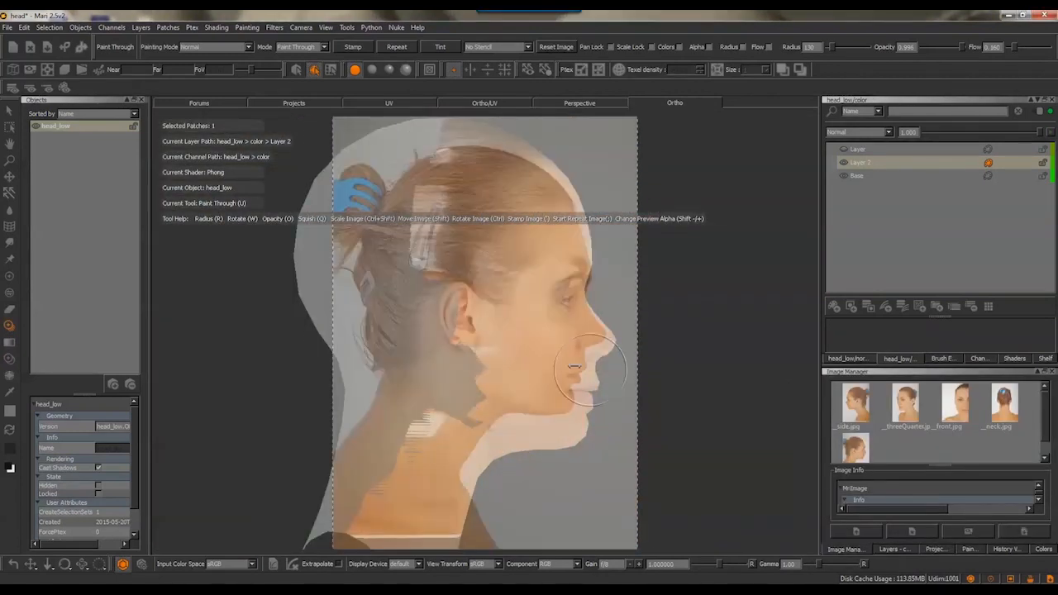
pyautogui.keyDown('ctrl'); pyautogui.keyDown('shift'); pyautogui.moveTo(545, 331); pyautogui.dragTo(646, 413); pyautogui.keyUp('shift'); pyautogui.keyUp('ctrl')
pyautogui.click(942, 551)
pyautogui.click(847, 549)
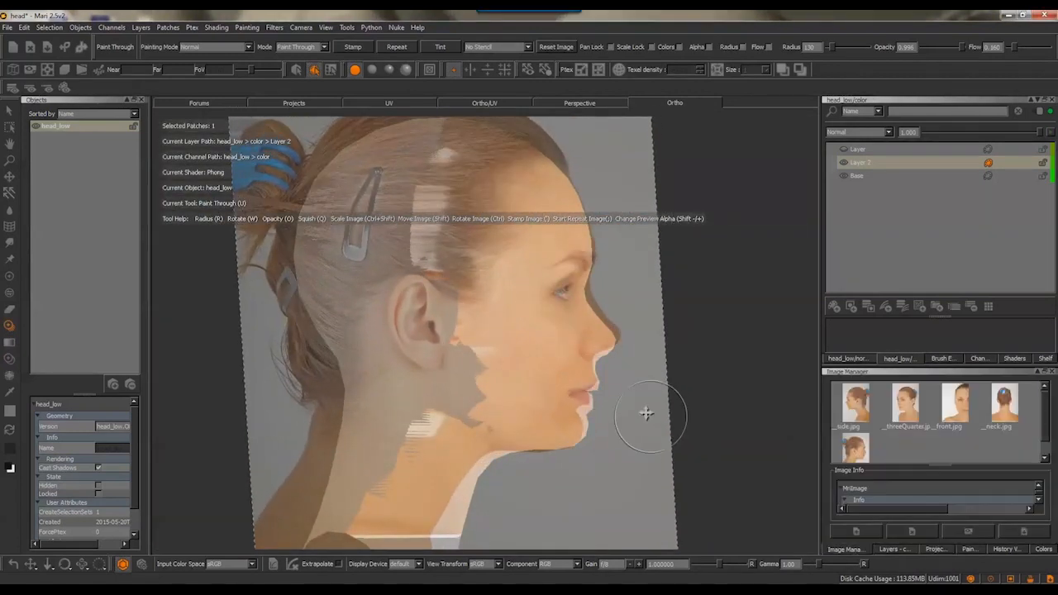
pyautogui.click(352, 51)
# Warp the stamped side photo so the nose, lips and chin follow the model's profile
pyautogui.click(9, 227)
pyautogui.keyDown('ctrl'); pyautogui.moveTo(556, 326); pyautogui.dragTo(629, 391); pyautogui.keyUp('ctrl')
pyautogui.moveTo(611, 362); pyautogui.dragTo(645, 482)
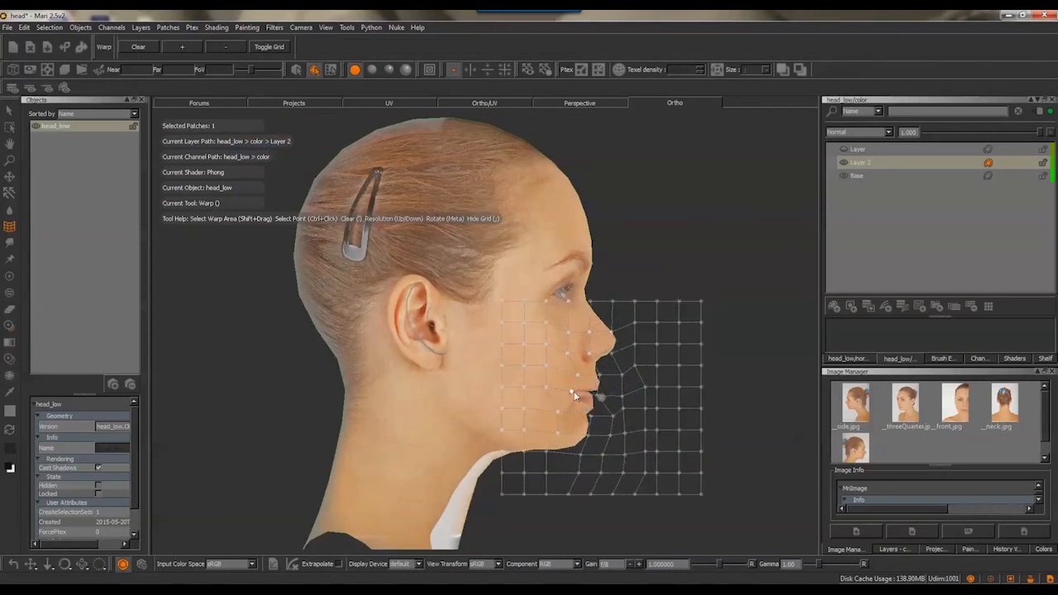
# Examine the projected side texture on the face, ear and neck from several angles
pyautogui.keyDown('alt'); pyautogui.moveTo(654, 350); pyautogui.dragTo(694, 356); pyautogui.keyUp('alt')
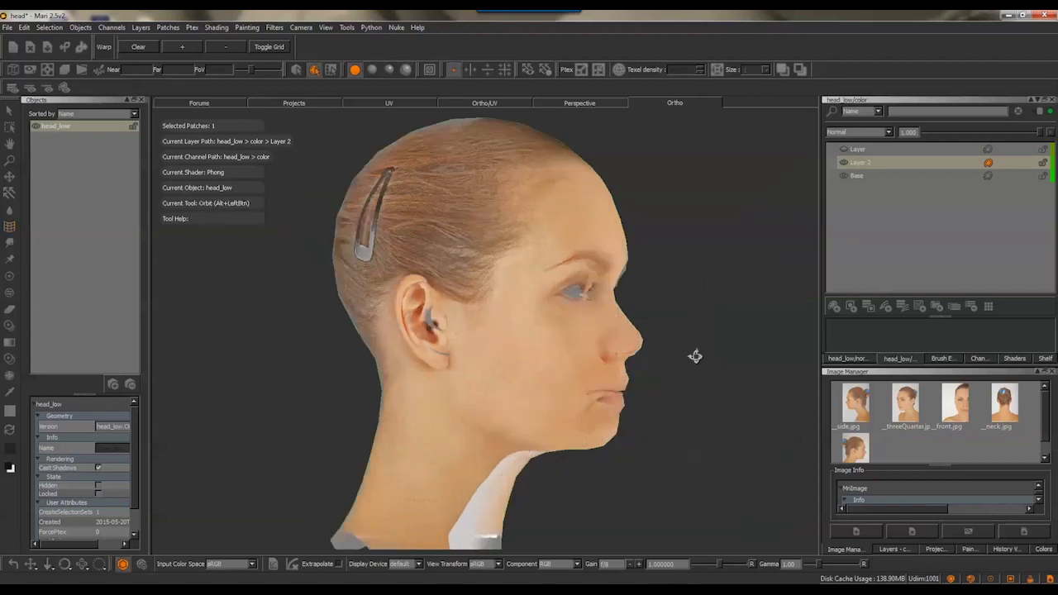
pyautogui.keyDown('alt'); pyautogui.moveTo(694, 356); pyautogui.dragTo(632, 323, button='middle'); pyautogui.keyUp('alt')
pyautogui.keyDown('alt'); pyautogui.moveTo(633, 323); pyautogui.dragTo(636, 345); pyautogui.keyUp('alt')
pyautogui.keyDown('alt'); pyautogui.moveTo(637, 345); pyautogui.dragTo(574, 341, button='right'); pyautogui.keyUp('alt')
pyautogui.keyDown('alt'); pyautogui.moveTo(574, 342); pyautogui.dragTo(632, 340, button='middle'); pyautogui.keyUp('alt')
pyautogui.keyDown('alt'); pyautogui.moveTo(632, 339); pyautogui.dragTo(702, 347, button='right'); pyautogui.keyUp('alt')
pyautogui.keyDown('alt'); pyautogui.moveTo(702, 347); pyautogui.dragTo(677, 252, button='middle'); pyautogui.keyUp('alt')
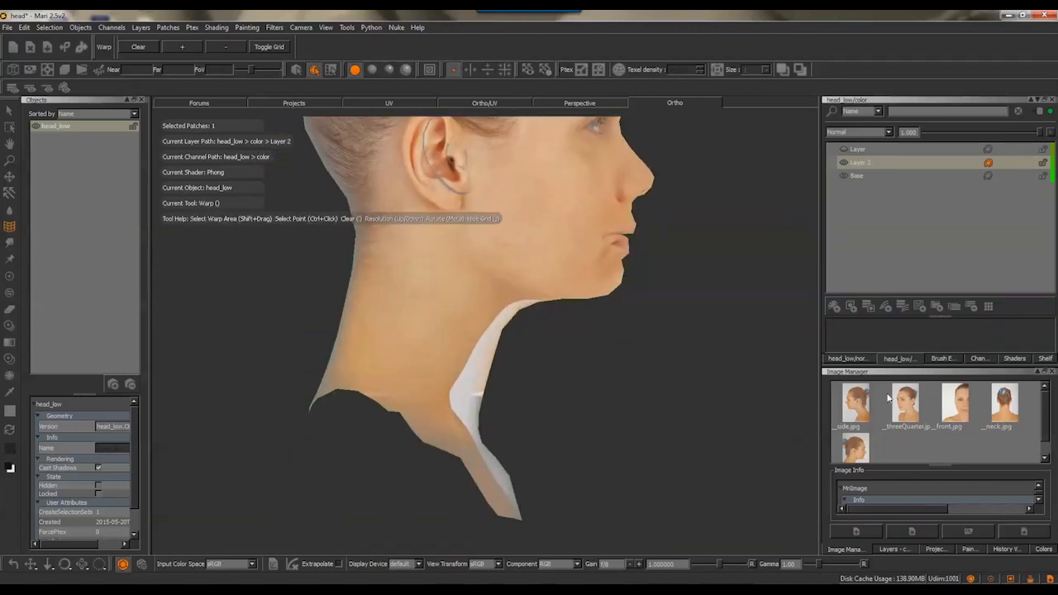
# Add a new layer to the color channel and position __side2.jpg over the neck for Paint Through
pyautogui.keyDown('alt'); pyautogui.moveTo(748, 248); pyautogui.dragTo(754, 316, button='middle'); pyautogui.keyUp('alt')
pyautogui.keyDown('alt'); pyautogui.moveTo(754, 316); pyautogui.dragTo(730, 314, button='right'); pyautogui.keyUp('alt')
pyautogui.keyDown('alt'); pyautogui.moveTo(730, 314); pyautogui.dragTo(698, 366, button='middle'); pyautogui.keyUp('alt')
pyautogui.moveTo(697, 366)
pyautogui.keyDown('alt'); pyautogui.mouseDown()
pyautogui.moveTo(654, 370)
pyautogui.moveTo(694, 361)
pyautogui.mouseUp(); pyautogui.keyUp('alt')
pyautogui.keyDown('alt'); pyautogui.moveTo(661, 395); pyautogui.dragTo(659, 307, button='middle'); pyautogui.keyUp('alt')
pyautogui.keyDown('alt'); pyautogui.moveTo(659, 307); pyautogui.dragTo(643, 281, button='right'); pyautogui.keyUp('alt')
pyautogui.keyDown('alt'); pyautogui.moveTo(644, 281); pyautogui.dragTo(685, 271, button='middle'); pyautogui.keyUp('alt')
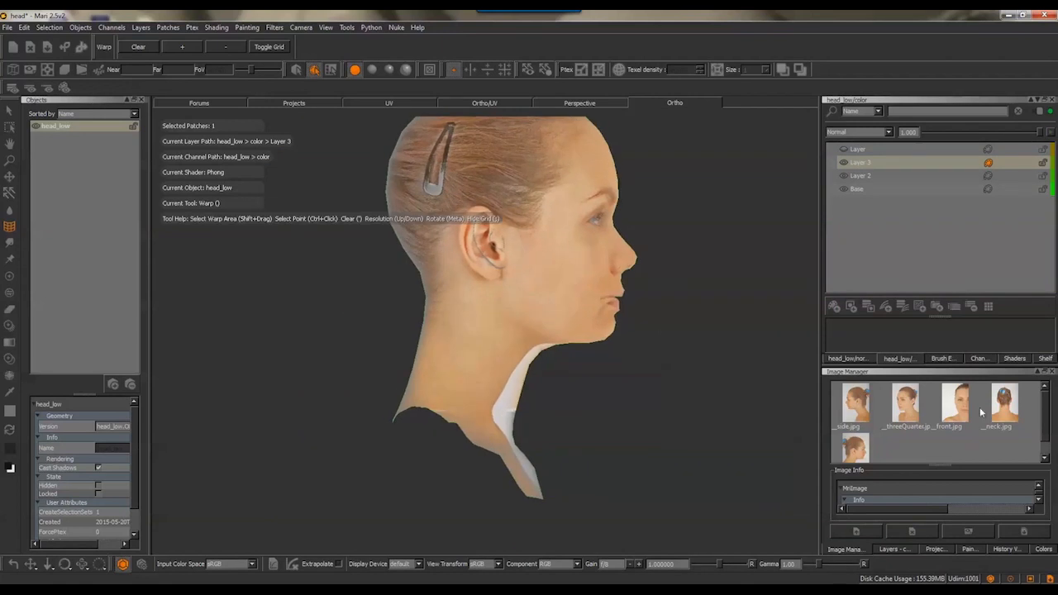
pyautogui.moveTo(855, 447)
pyautogui.mouseDown()
pyautogui.moveTo(521, 338)
pyautogui.moveTo(463, 335)
pyautogui.mouseUp()
pyautogui.keyDown('ctrl'); pyautogui.keyDown('shift'); pyautogui.moveTo(611, 335); pyautogui.dragTo(542, 322); pyautogui.keyUp('shift'); pyautogui.keyUp('ctrl')
pyautogui.keyDown('shift'); pyautogui.moveTo(541, 322); pyautogui.dragTo(623, 274); pyautogui.keyUp('shift')
pyautogui.moveTo(623, 274)
pyautogui.keyDown('ctrl'); pyautogui.mouseDown()
pyautogui.moveTo(635, 317)
pyautogui.moveTo(626, 338)
pyautogui.mouseUp(); pyautogui.keyUp('ctrl')
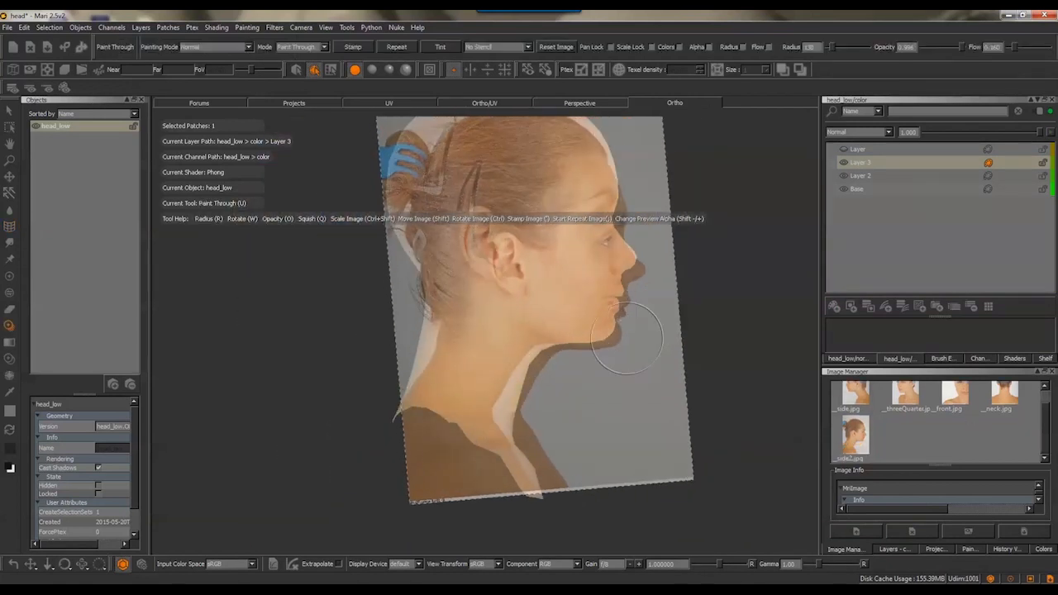
pyautogui.press("'")
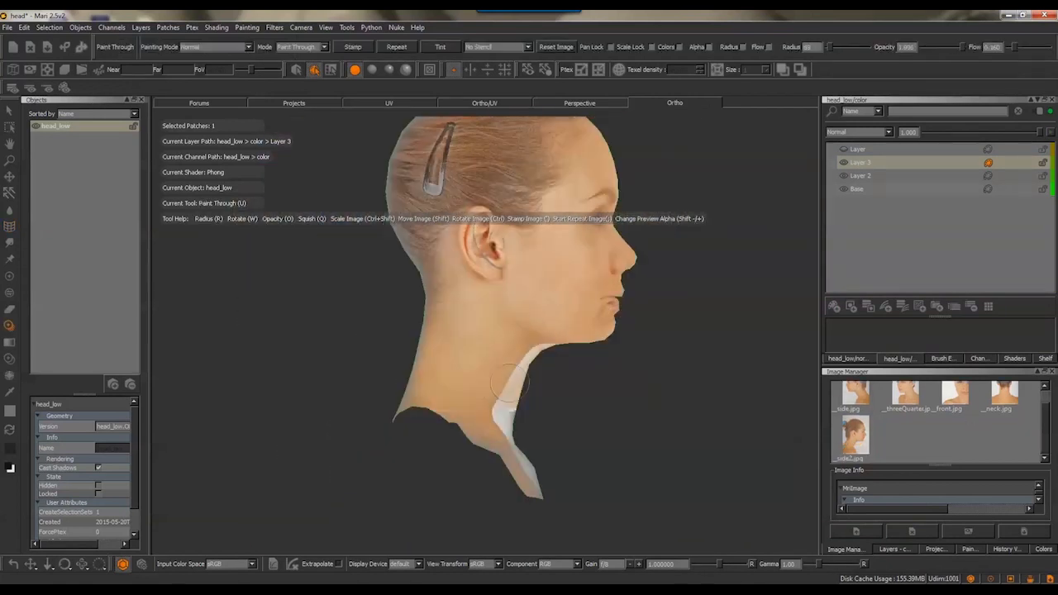
# Paint skin from __side2.jpg over the white gap at the lower front of the neck
pyautogui.moveTo(507, 438); pyautogui.dragTo(518, 440)
pyautogui.press('k')
pyautogui.click(528, 438)
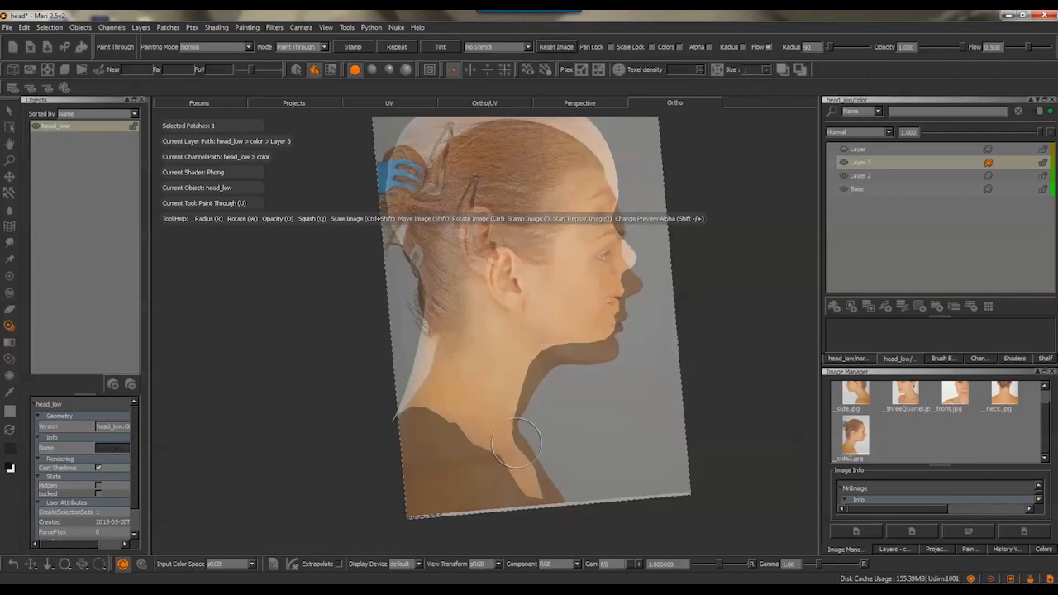
pyautogui.moveTo(519, 402)
pyautogui.keyDown('shift'); pyautogui.mouseDown()
pyautogui.moveTo(512, 384)
pyautogui.moveTo(513, 420)
pyautogui.mouseUp(); pyautogui.keyUp('shift')
pyautogui.keyDown('shift'); pyautogui.moveTo(537, 430); pyautogui.dragTo(537, 425); pyautogui.keyUp('shift')
pyautogui.press('k')
pyautogui.click(545, 442)
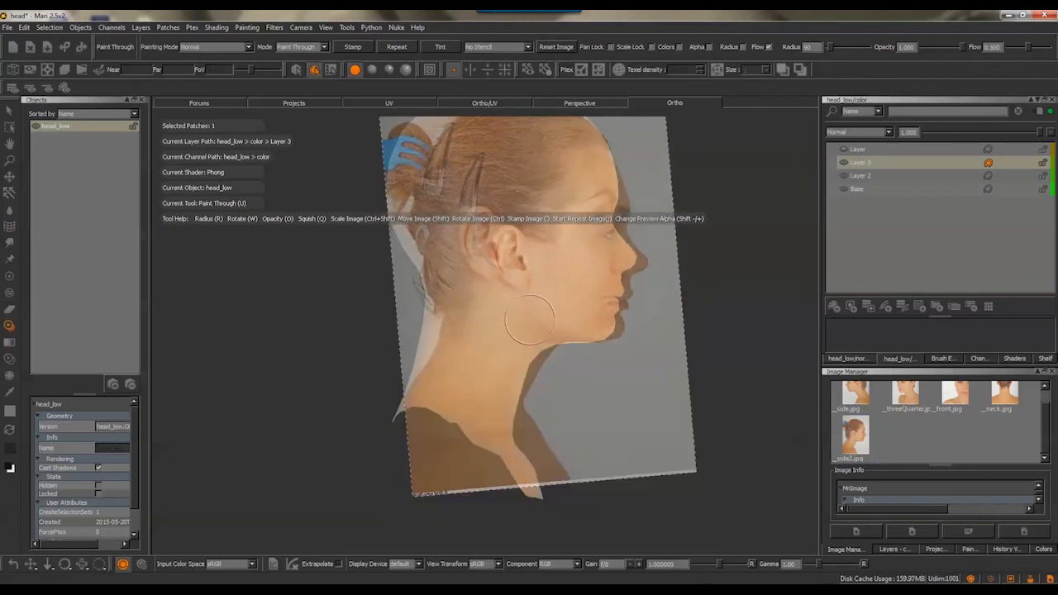
# Paint skin from __side2.jpg over the throat, under the jaw and along the nape
pyautogui.moveTo(524, 329); pyautogui.dragTo(541, 340)
pyautogui.keyDown('shift'); pyautogui.moveTo(562, 352); pyautogui.dragTo(581, 357); pyautogui.keyUp('shift')
pyautogui.moveTo(547, 376); pyautogui.dragTo(538, 397)
pyautogui.keyDown('shift'); pyautogui.moveTo(560, 351); pyautogui.dragTo(533, 344); pyautogui.keyUp('shift')
pyautogui.moveTo(437, 318); pyautogui.dragTo(409, 376)
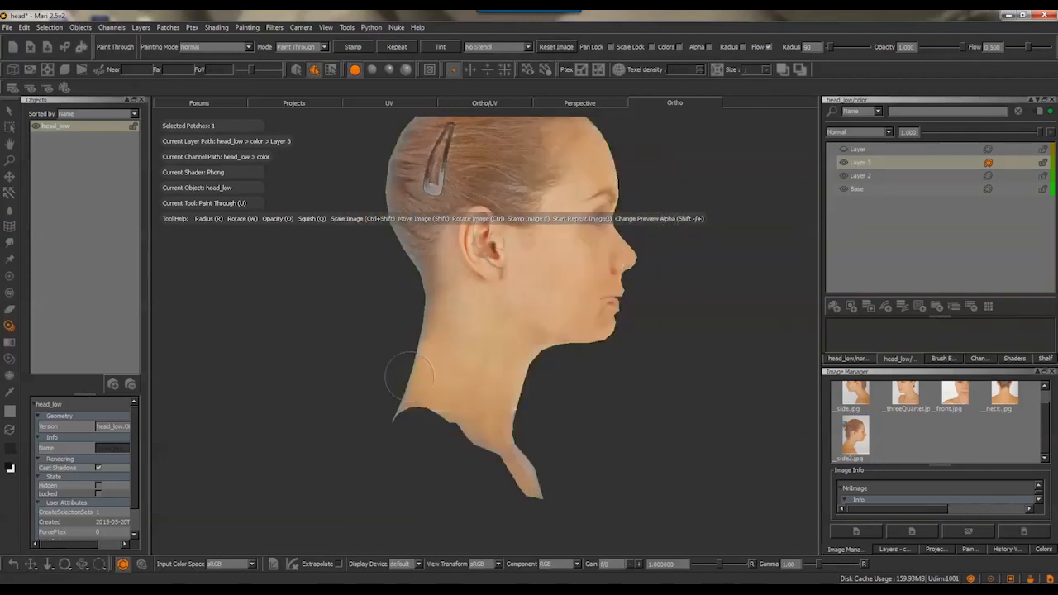
pyautogui.press('k')
pyautogui.click(479, 450)
pyautogui.moveTo(529, 397); pyautogui.dragTo(523, 420)
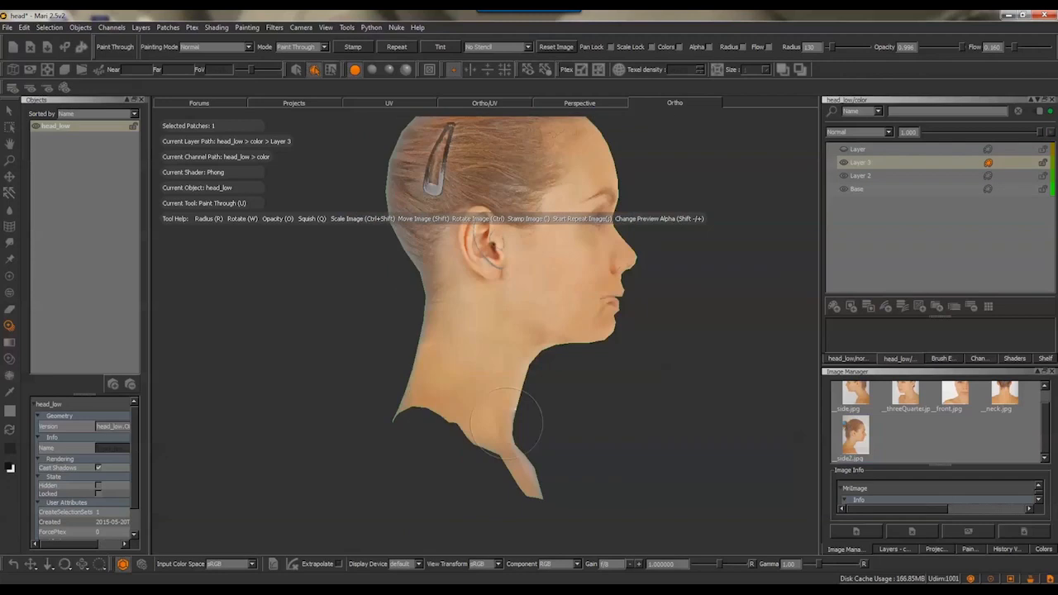
pyautogui.moveTo(565, 355)
pyautogui.keyDown('shift'); pyautogui.mouseDown()
pyautogui.moveTo(604, 361)
pyautogui.moveTo(601, 343)
pyautogui.moveTo(569, 328)
pyautogui.mouseUp(); pyautogui.keyUp('shift')
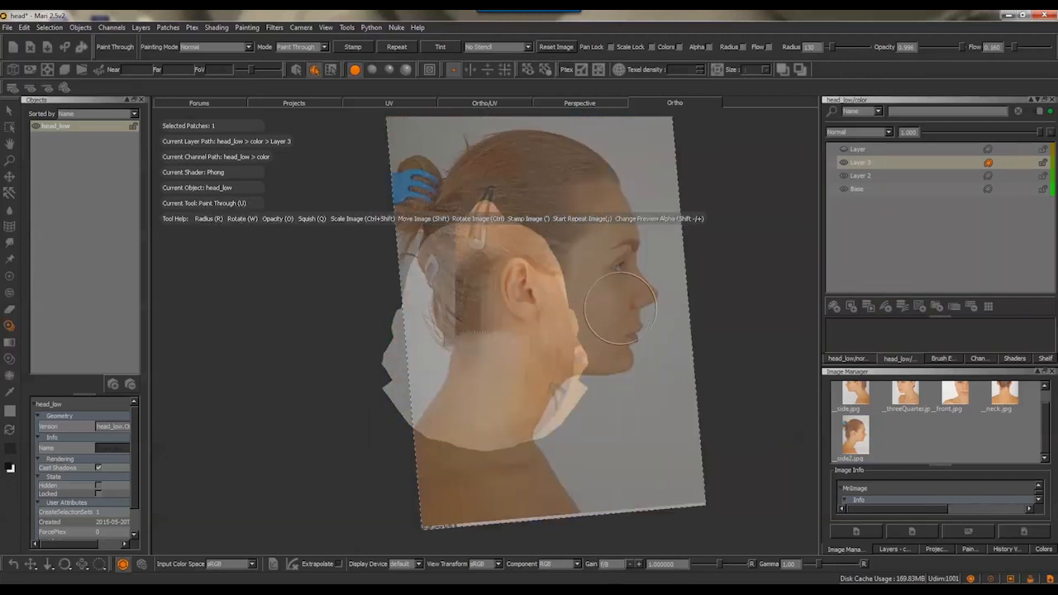
# Load __front.jpg over the neck, undo the mirrored attempt and paint skin across the lower front neck
pyautogui.moveTo(951, 397); pyautogui.dragTo(607, 354)
pyautogui.keyDown('alt'); pyautogui.moveTo(607, 353); pyautogui.dragTo(609, 397, button='middle'); pyautogui.keyUp('alt')
pyautogui.keyDown('shift'); pyautogui.moveTo(609, 398); pyautogui.dragTo(523, 353); pyautogui.keyUp('shift')
pyautogui.click(470, 70)
pyautogui.moveTo(545, 331)
pyautogui.keyDown('alt'); pyautogui.mouseDown(button='right')
pyautogui.moveTo(536, 364)
pyautogui.moveTo(562, 360)
pyautogui.moveTo(509, 346)
pyautogui.mouseUp(button='right'); pyautogui.keyUp('alt')
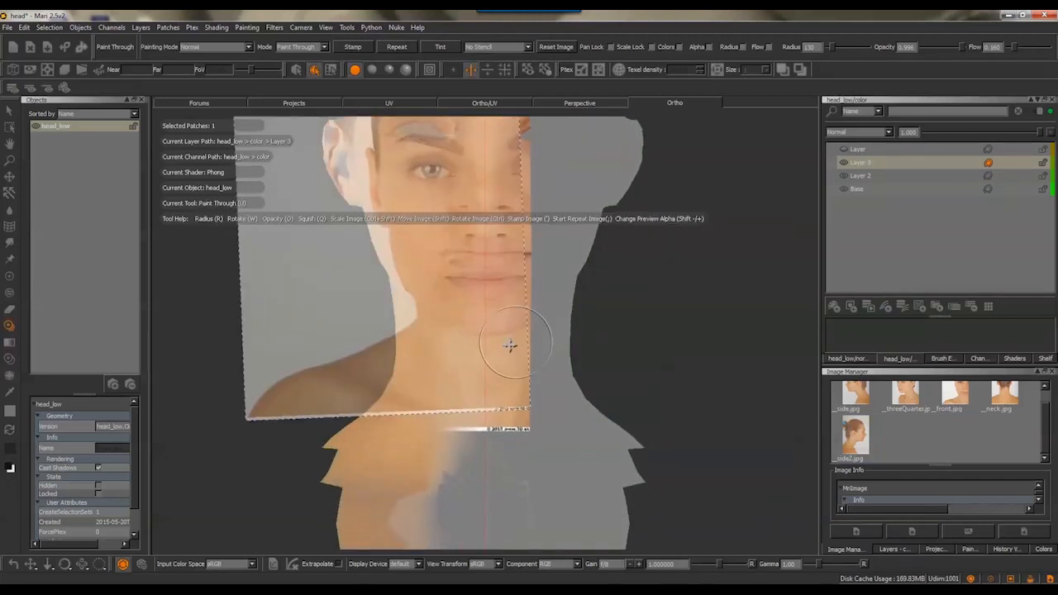
pyautogui.hotkey('ctrl', 'z')
pyautogui.moveTo(483, 359)
pyautogui.mouseDown()
pyautogui.moveTo(479, 387)
pyautogui.moveTo(502, 425)
pyautogui.mouseUp()
pyautogui.moveTo(507, 423); pyautogui.dragTo(501, 391)
pyautogui.keyDown('alt'); pyautogui.moveTo(455, 427); pyautogui.dragTo(557, 278); pyautogui.keyUp('alt')
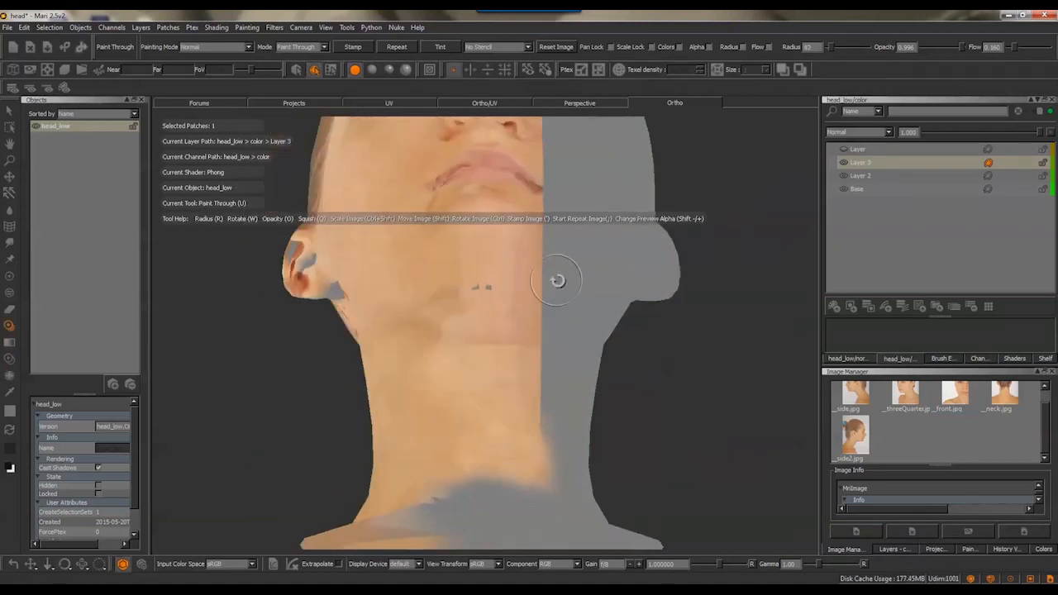
# Paint skin from the front photo over the throat and the underside of the chin
pyautogui.moveTo(496, 289)
pyautogui.keyDown('ctrl'); pyautogui.keyDown('shift'); pyautogui.mouseDown()
pyautogui.moveTo(465, 302)
pyautogui.moveTo(488, 308)
pyautogui.mouseUp(); pyautogui.keyUp('shift'); pyautogui.keyUp('ctrl')
pyautogui.moveTo(489, 308)
pyautogui.keyDown('shift'); pyautogui.mouseDown()
pyautogui.moveTo(477, 397)
pyautogui.moveTo(499, 362)
pyautogui.mouseUp(); pyautogui.keyUp('shift')
pyautogui.moveTo(500, 359)
pyautogui.keyDown('shift'); pyautogui.mouseDown()
pyautogui.moveTo(510, 419)
pyautogui.moveTo(505, 320)
pyautogui.mouseUp(); pyautogui.keyUp('shift')
pyautogui.keyDown('shift'); pyautogui.moveTo(505, 317); pyautogui.dragTo(498, 223); pyautogui.keyUp('shift')
pyautogui.moveTo(498, 225); pyautogui.dragTo(485, 253)
pyautogui.moveTo(486, 252)
pyautogui.keyDown('shift'); pyautogui.mouseDown()
pyautogui.moveTo(443, 316)
pyautogui.moveTo(441, 306)
pyautogui.mouseUp(); pyautogui.keyUp('shift')
pyautogui.moveTo(442, 307)
pyautogui.keyDown('shift'); pyautogui.mouseDown()
pyautogui.moveTo(463, 316)
pyautogui.moveTo(510, 298)
pyautogui.moveTo(502, 350)
pyautogui.mouseUp(); pyautogui.keyUp('shift')
pyautogui.keyDown('alt'); pyautogui.moveTo(502, 349); pyautogui.dragTo(561, 239, button='right'); pyautogui.keyUp('alt')
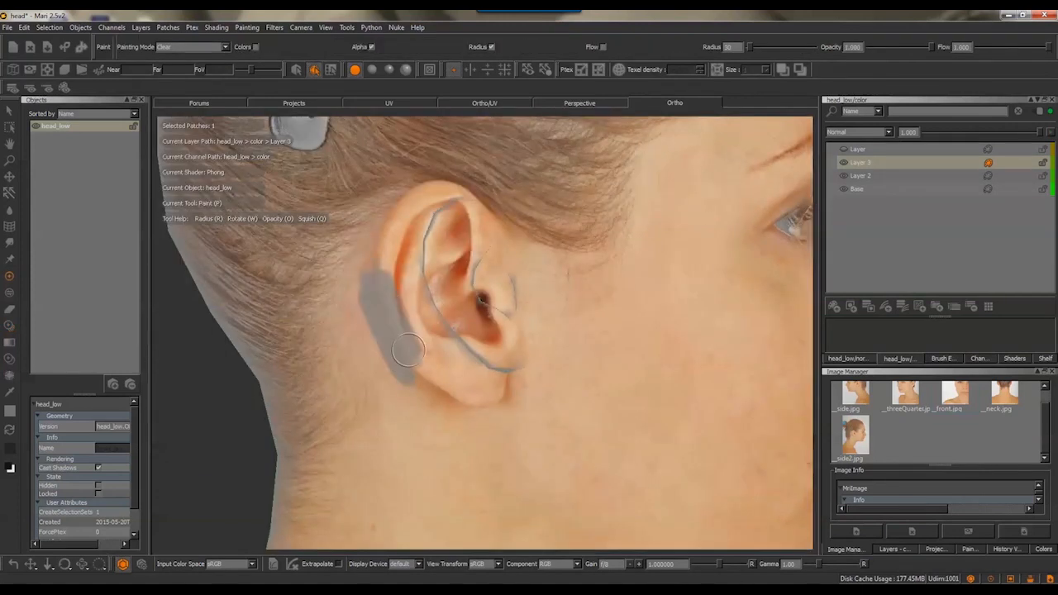
# Clear the misplaced ear projection behind the ear and cover that area with skin from __neck.jpg on a new layer
pyautogui.click(372, 70)
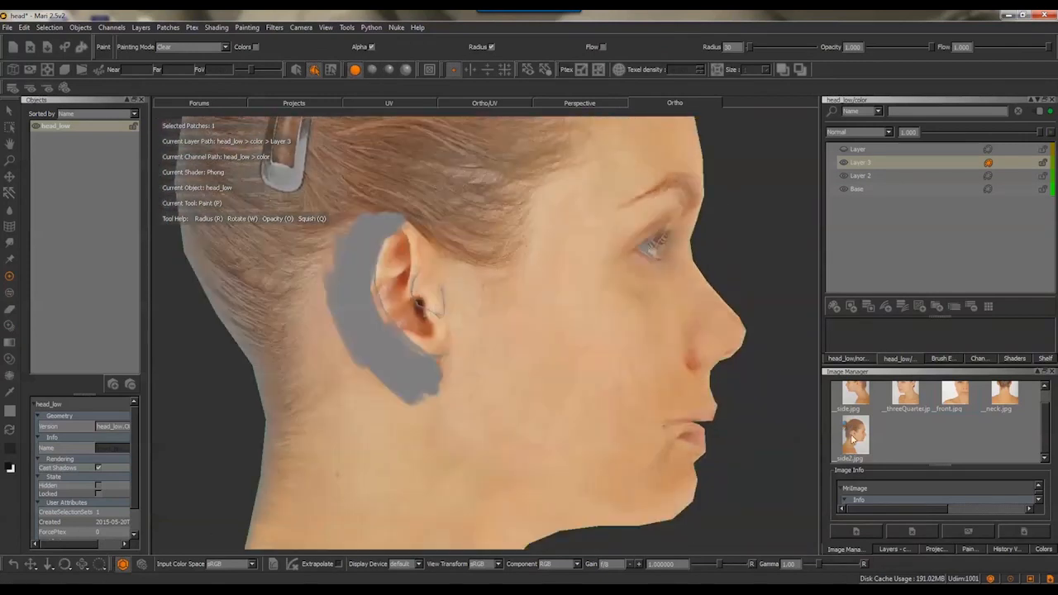
pyautogui.press('u')
pyautogui.scroll(5, 436, 285)
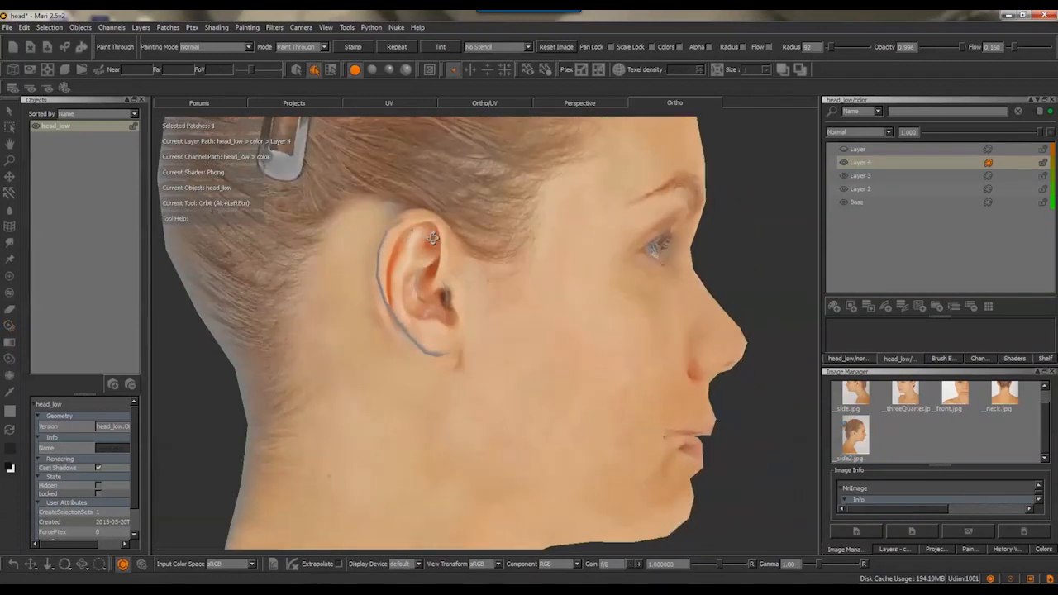
pyautogui.click(936, 549)
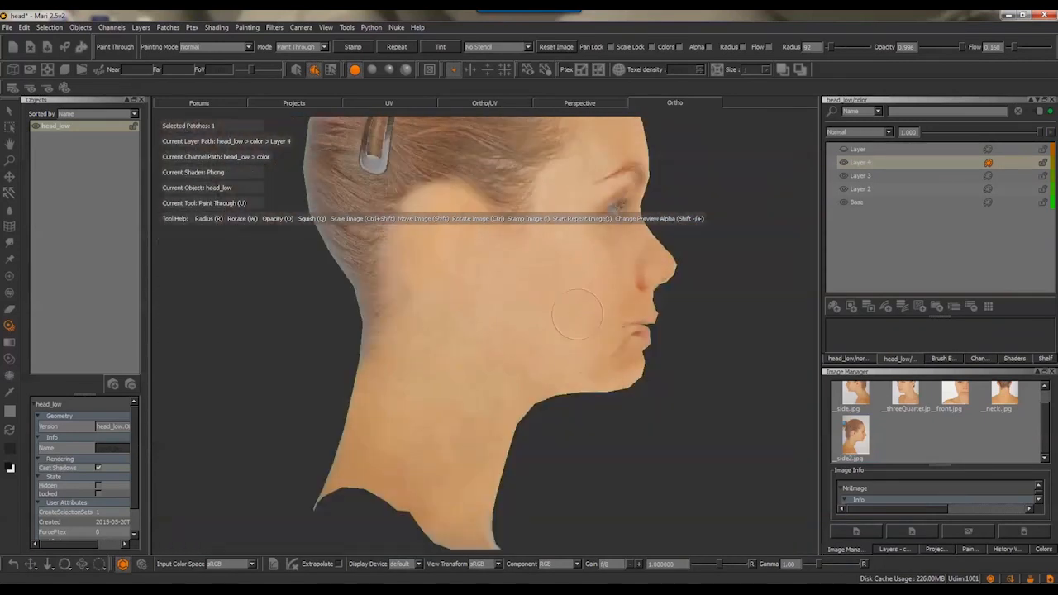
# Paint skin over the bare base of the neck and the upper chest
pyautogui.moveTo(609, 307)
pyautogui.keyDown('alt'); pyautogui.mouseDown(button='middle')
pyautogui.moveTo(579, 229)
pyautogui.moveTo(551, 278)
pyautogui.moveTo(507, 264)
pyautogui.mouseUp(button='middle'); pyautogui.keyUp('alt')
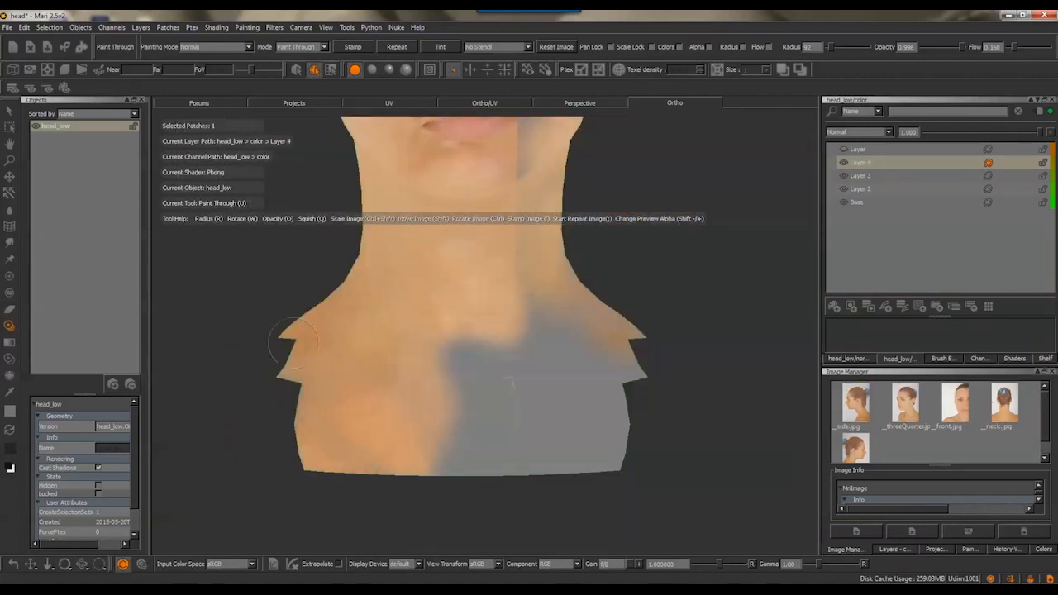
pyautogui.moveTo(294, 343); pyautogui.dragTo(450, 409)
pyautogui.moveTo(434, 332); pyautogui.dragTo(459, 486)
pyautogui.moveTo(487, 355)
pyautogui.mouseDown()
pyautogui.moveTo(483, 446)
pyautogui.moveTo(442, 406)
pyautogui.mouseUp()
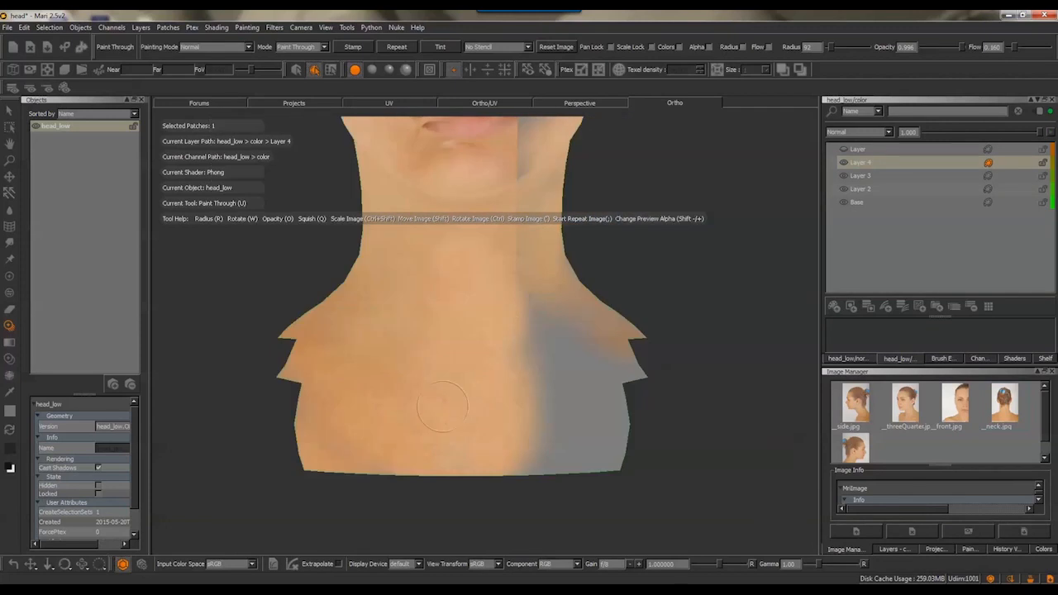
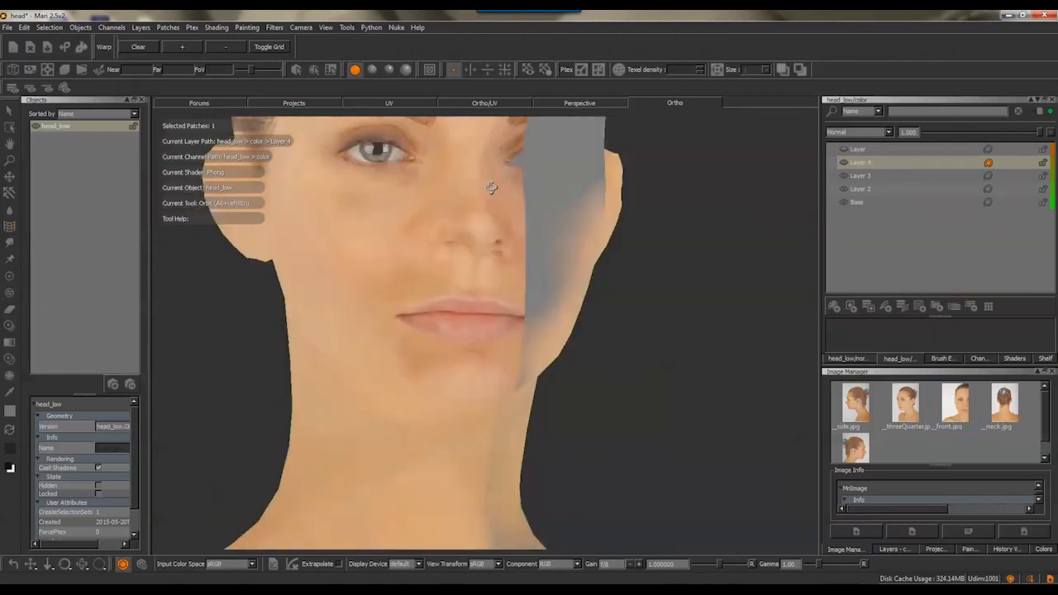
# Align __neck.jpg with the back of the head and paint its hair over the skull and nape, adding a new layer
pyautogui.click(512, 101)
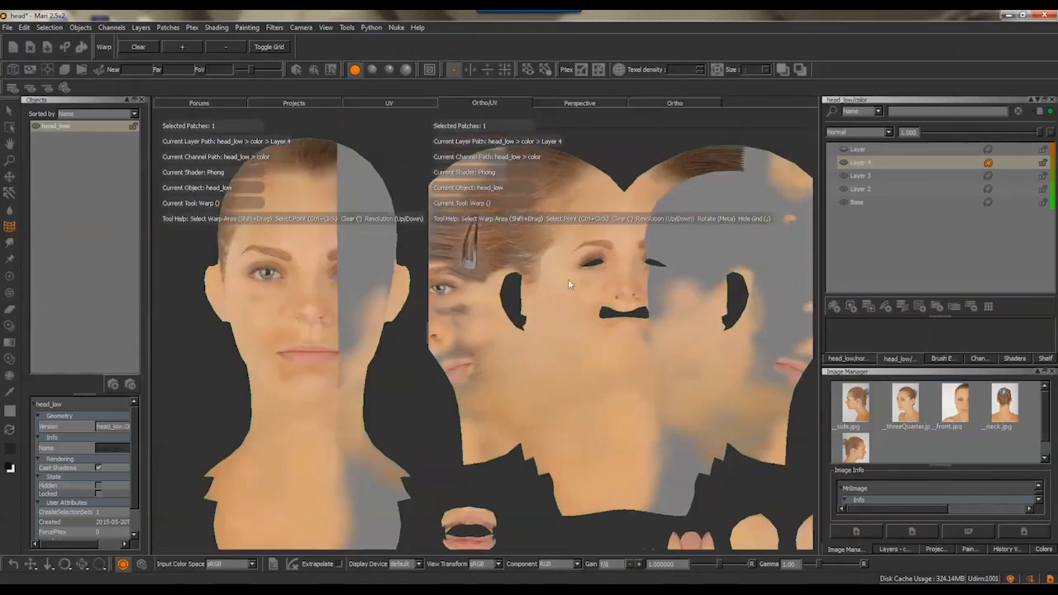
pyautogui.scroll(3, 567, 278)
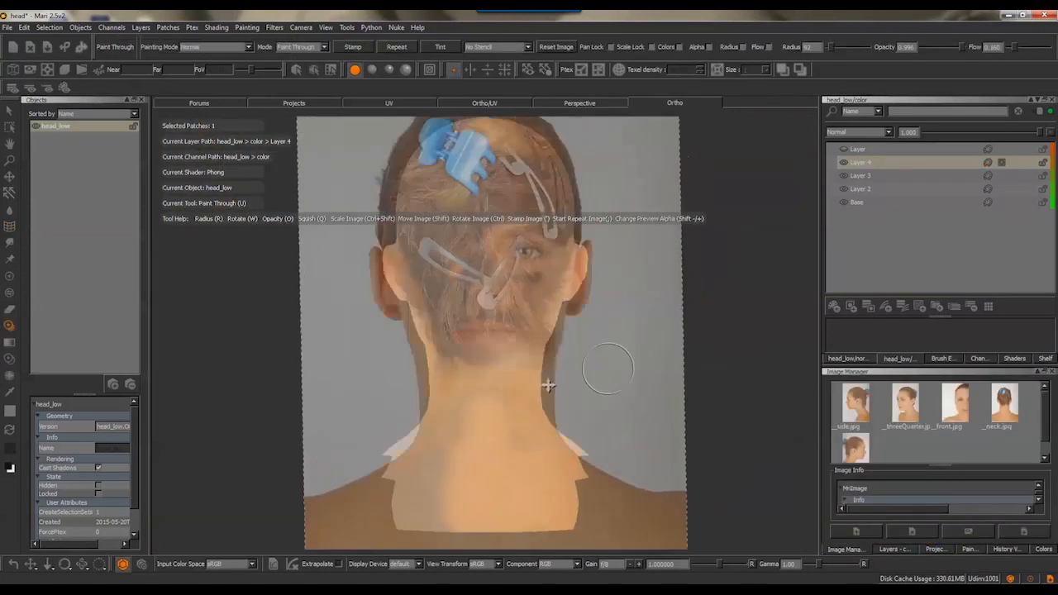
pyautogui.keyDown('ctrl'); pyautogui.keyDown('shift'); pyautogui.moveTo(573, 324); pyautogui.dragTo(587, 309); pyautogui.keyUp('shift'); pyautogui.keyUp('ctrl')
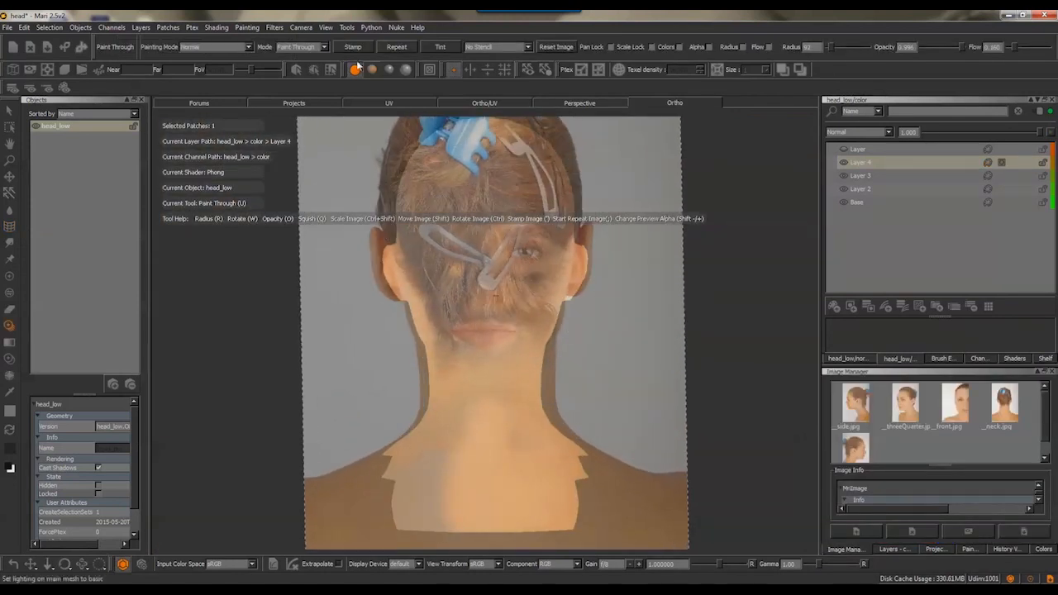
pyautogui.keyDown('alt'); pyautogui.moveTo(619, 208); pyautogui.dragTo(605, 86, button='middle'); pyautogui.keyUp('alt')
pyautogui.hotkey('ctrl', 'z')
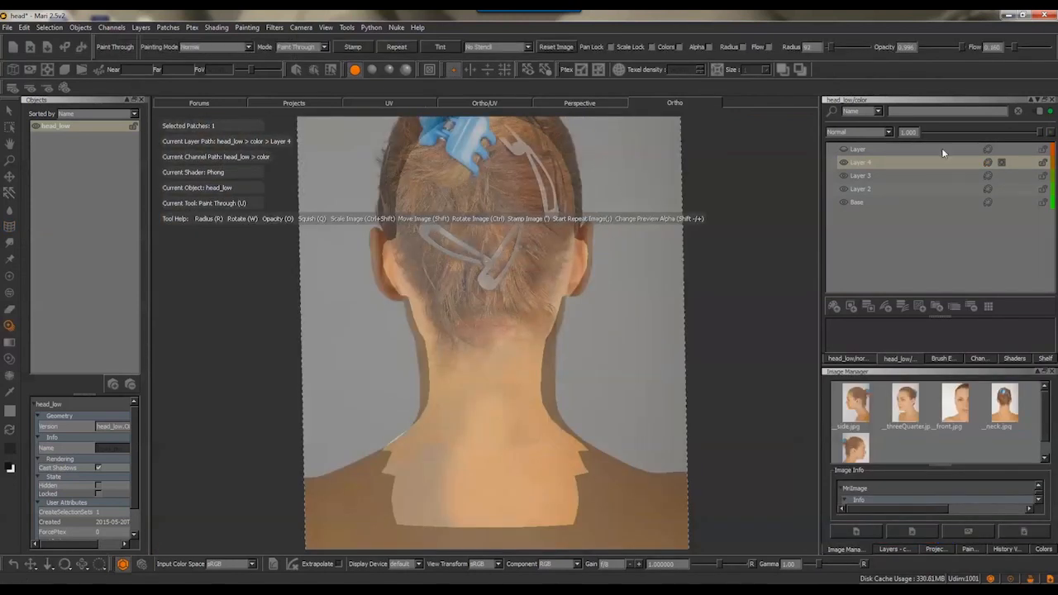
pyautogui.rightClick(918, 164)
pyautogui.click(952, 171)
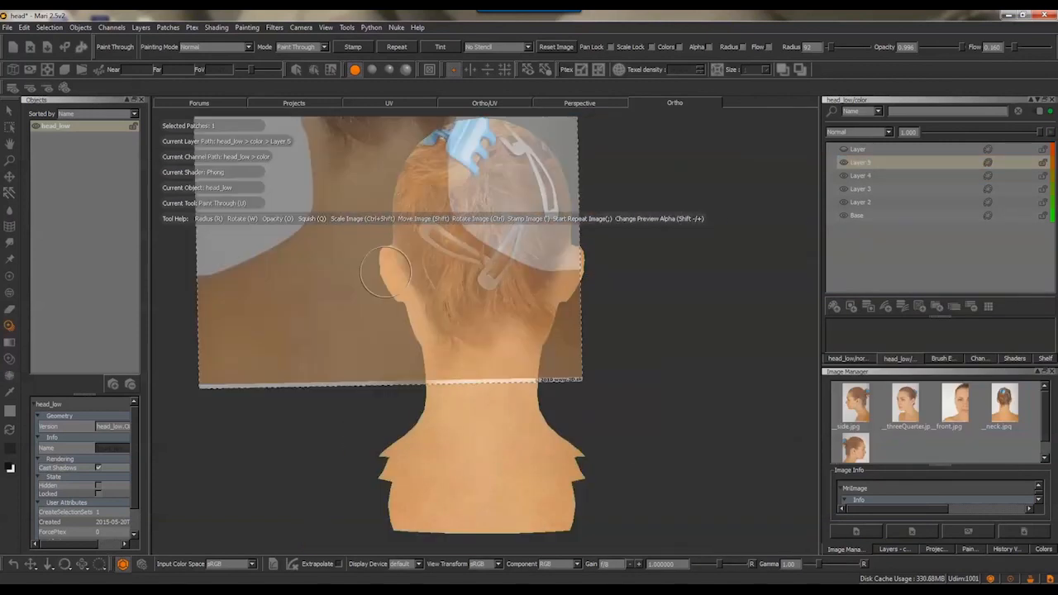
# Mask out the new layer's stray hair and hard edges below the ear and along the neck
pyautogui.keyDown('alt'); pyautogui.moveTo(513, 349); pyautogui.dragTo(703, 237); pyautogui.keyUp('alt')
pyautogui.press('p')
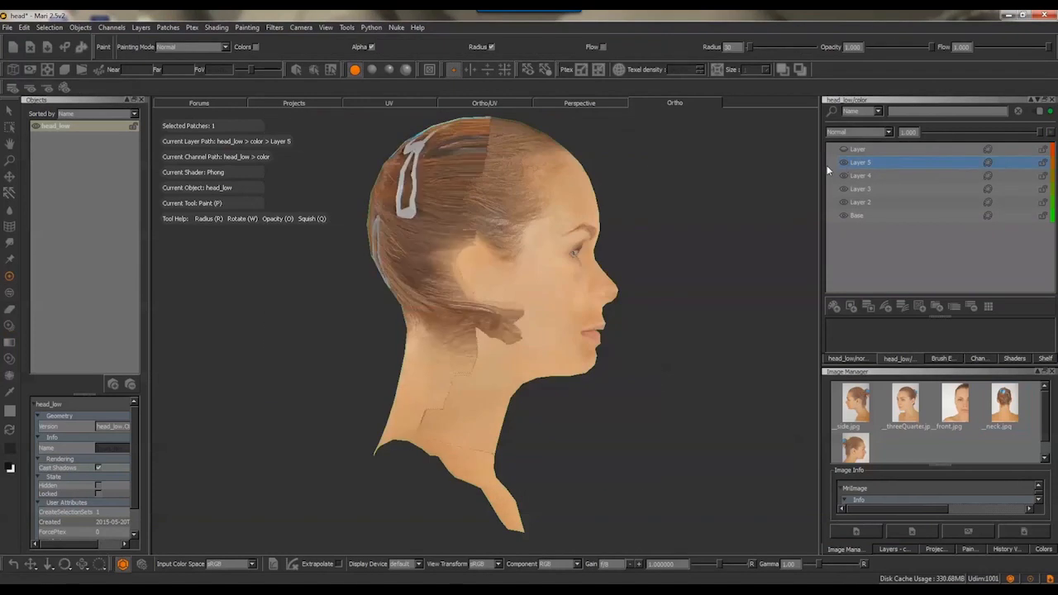
pyautogui.press('k')
pyautogui.click(515, 335)
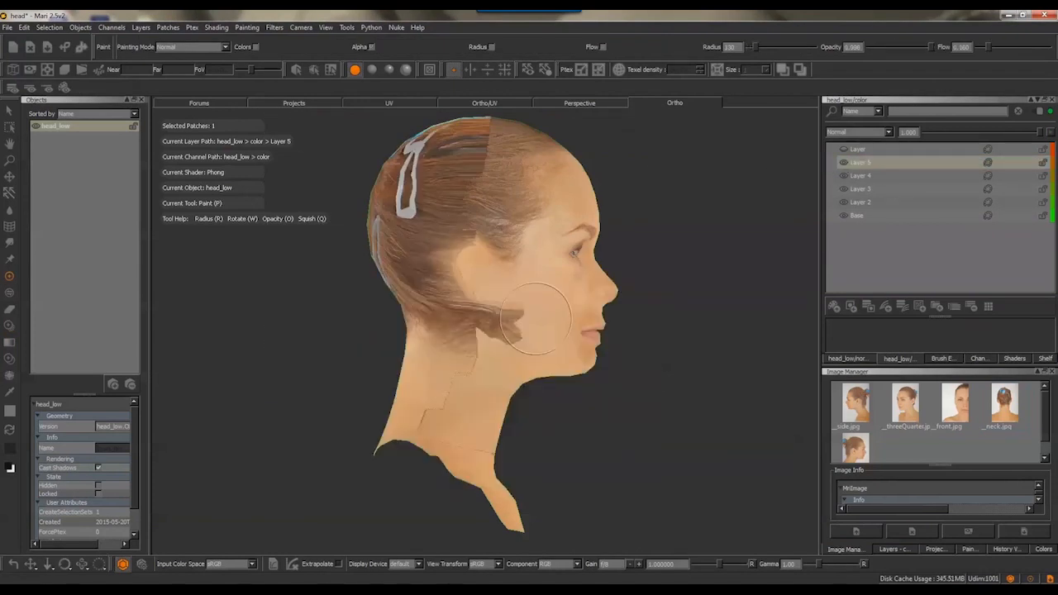
pyautogui.click(193, 47)
pyautogui.click(189, 499)
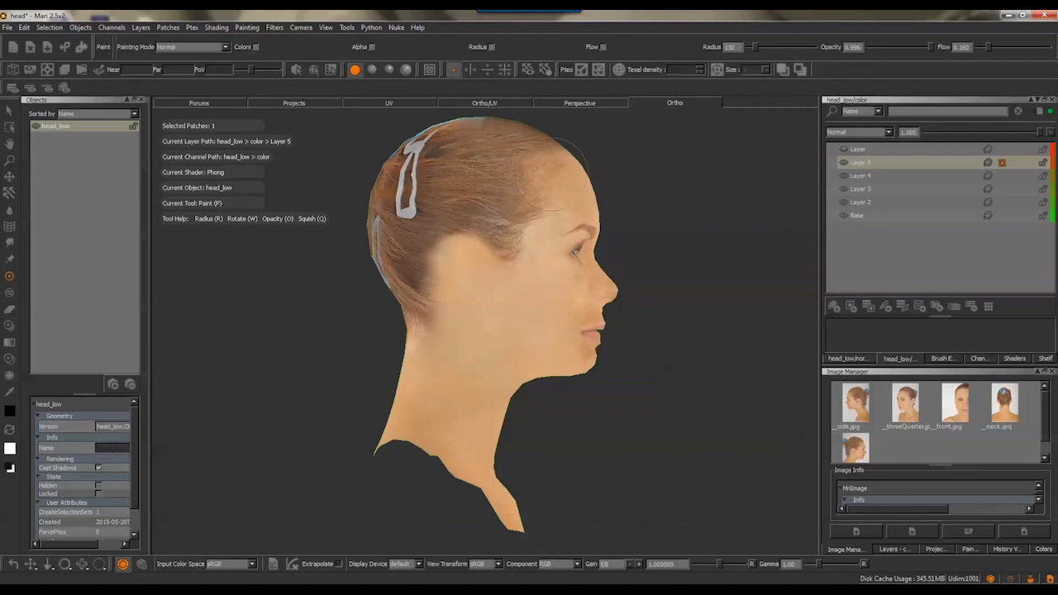
pyautogui.press('x')
pyautogui.press('x')
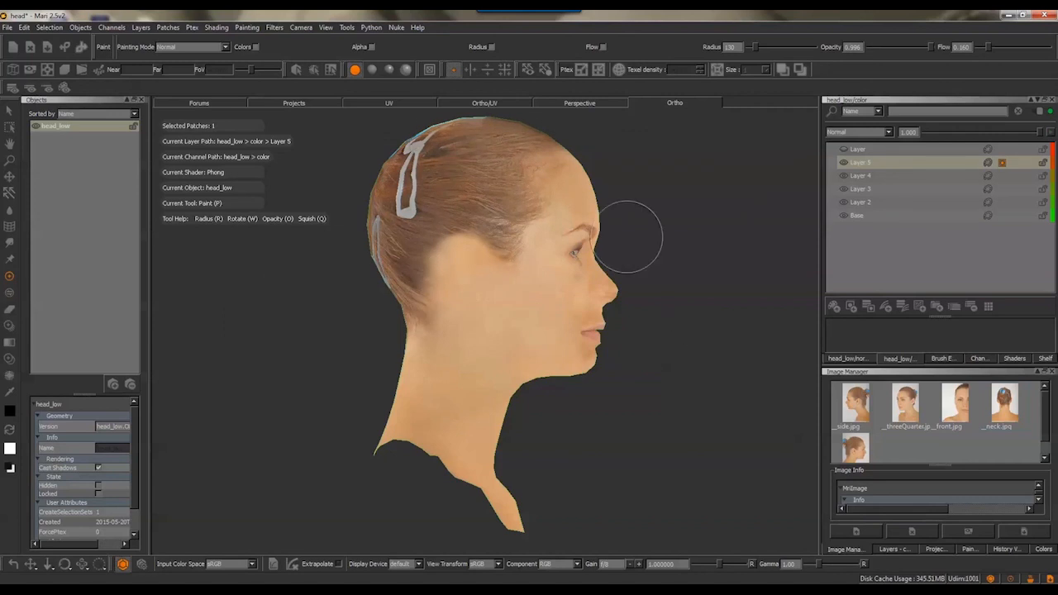
# Mask out the same layer's hard edges on the opposite side of the head, behind the ear and down the neck
pyautogui.keyDown('alt'); pyautogui.moveTo(671, 196); pyautogui.dragTo(417, 298); pyautogui.keyUp('alt')
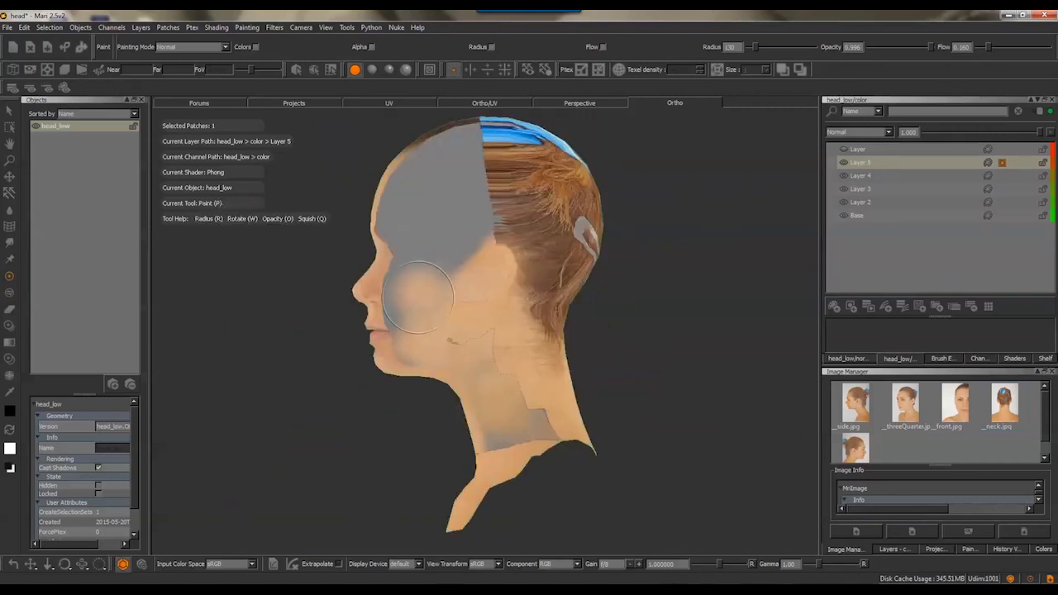
pyautogui.click(843, 163)
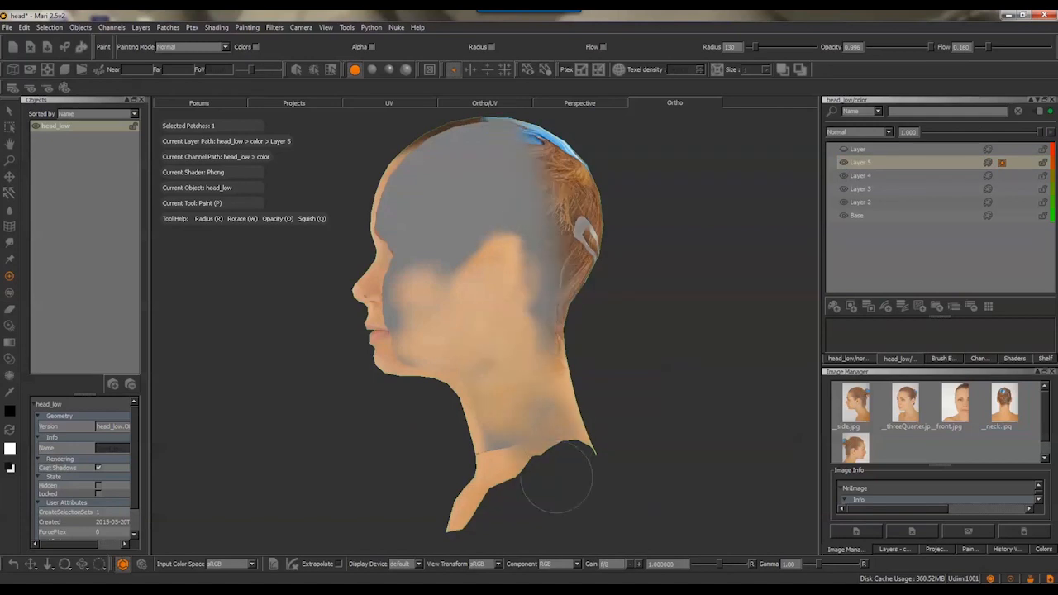
pyautogui.keyDown('alt'); pyautogui.moveTo(653, 319); pyautogui.dragTo(488, 324); pyautogui.keyUp('alt')
# Paint skin from __neck.jpg over the two rounded ear islands in the UV layout
pyautogui.click(484, 103)
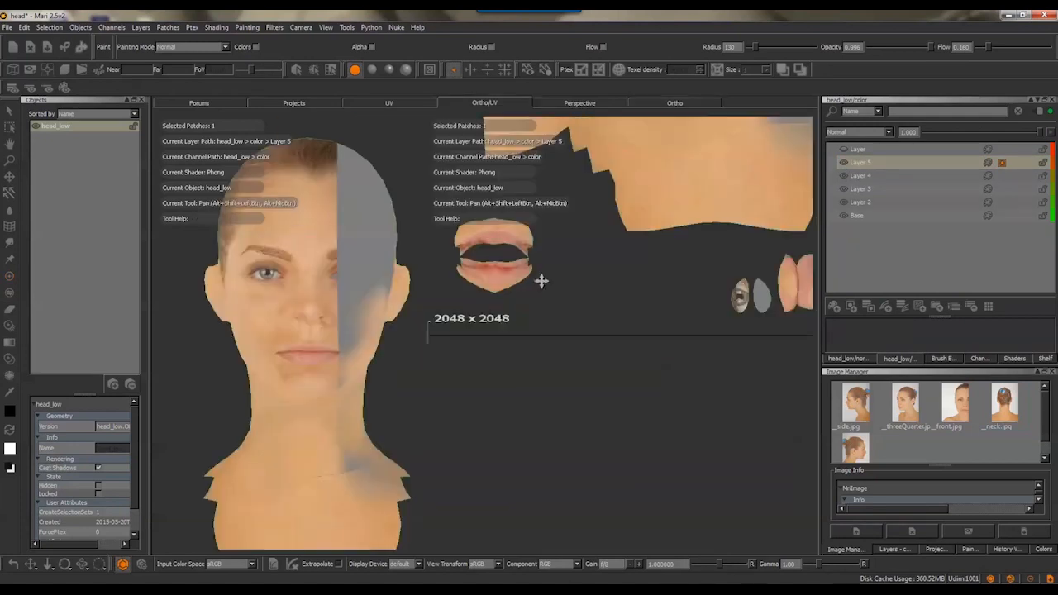
pyautogui.moveTo(540, 281)
pyautogui.keyDown('alt'); pyautogui.mouseDown(button='middle')
pyautogui.moveTo(493, 269)
pyautogui.moveTo(505, 256)
pyautogui.mouseUp(button='middle'); pyautogui.keyUp('alt')
pyautogui.moveTo(528, 257)
pyautogui.keyDown('alt'); pyautogui.mouseDown(button='right')
pyautogui.moveTo(597, 243)
pyautogui.moveTo(590, 293)
pyautogui.mouseUp(button='right'); pyautogui.keyUp('alt')
pyautogui.press('u')
pyautogui.keyDown('shift'); pyautogui.moveTo(590, 293); pyautogui.dragTo(568, 214); pyautogui.keyUp('shift')
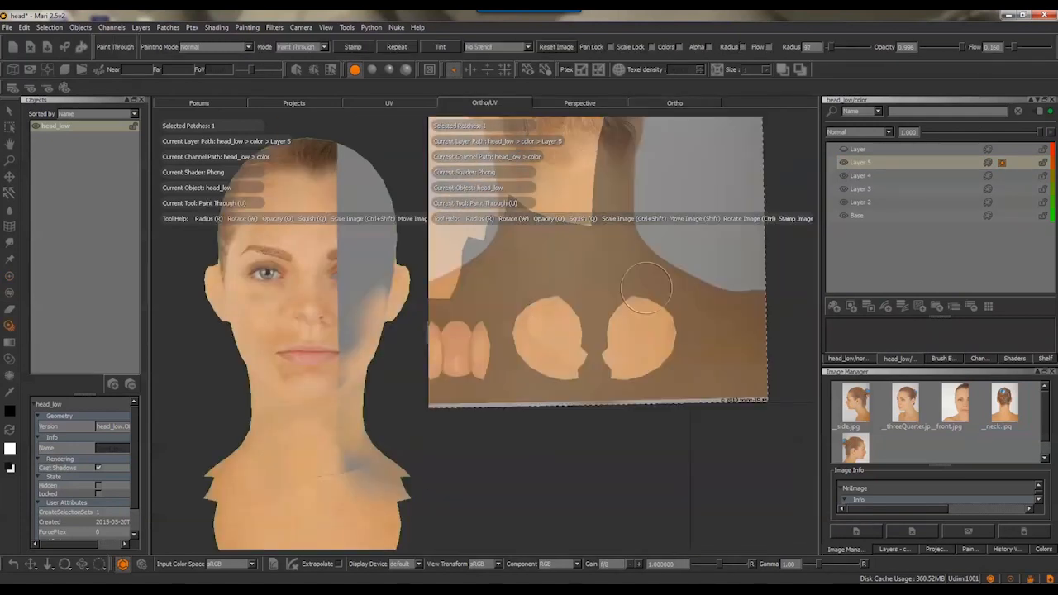
pyautogui.click(987, 163)
pyautogui.moveTo(580, 325); pyautogui.dragTo(556, 381)
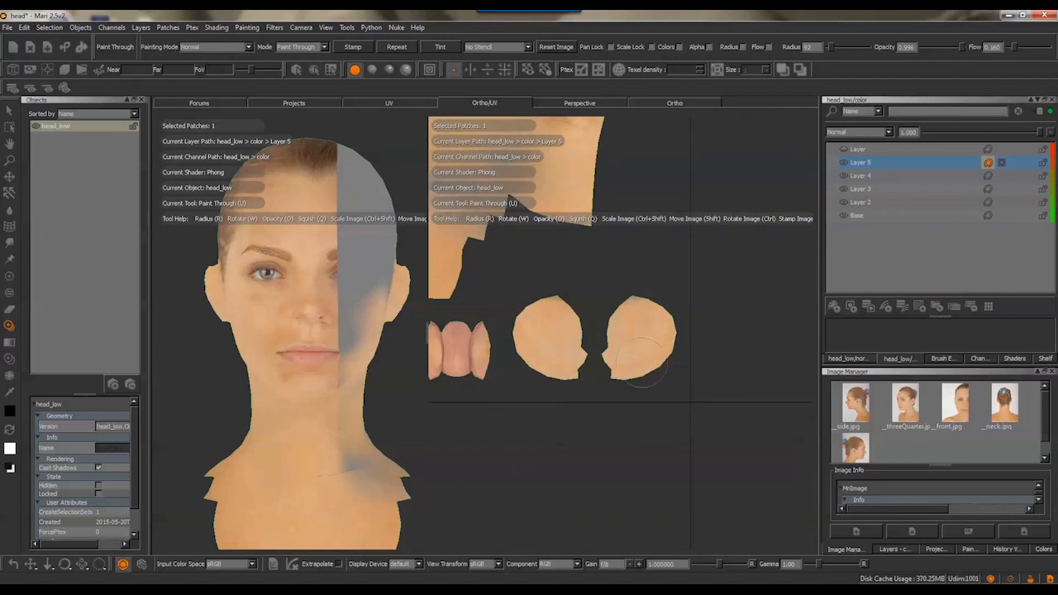
pyautogui.moveTo(641, 362); pyautogui.dragTo(673, 354)
pyautogui.moveTo(529, 318)
pyautogui.mouseDown()
pyautogui.moveTo(541, 310)
pyautogui.moveTo(562, 347)
pyautogui.mouseUp()
# Disable projection masking and the mask preview, and paint over both ear islands again
pyautogui.click(936, 550)
pyautogui.moveTo(1049, 417); pyautogui.dragTo(1049, 397)
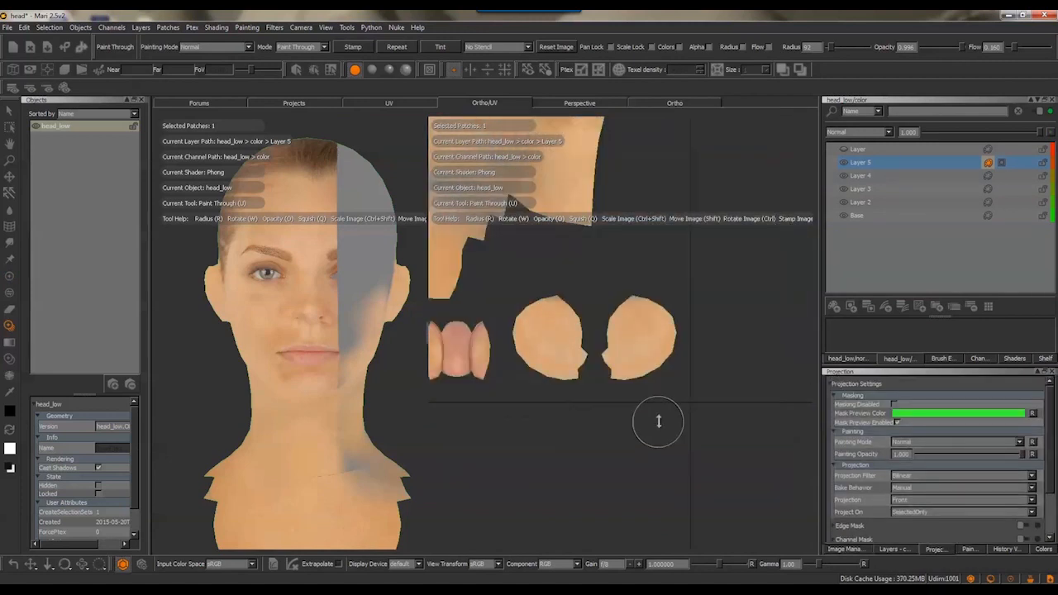
pyautogui.click(894, 404)
pyautogui.click(898, 422)
pyautogui.moveTo(541, 318); pyautogui.dragTo(570, 363)
pyautogui.moveTo(620, 331)
pyautogui.mouseDown()
pyautogui.moveTo(642, 312)
pyautogui.moveTo(661, 379)
pyautogui.mouseUp()
# Add a new layer and cover the ear islands with skin from __neck.jpg on it
pyautogui.click(834, 305)
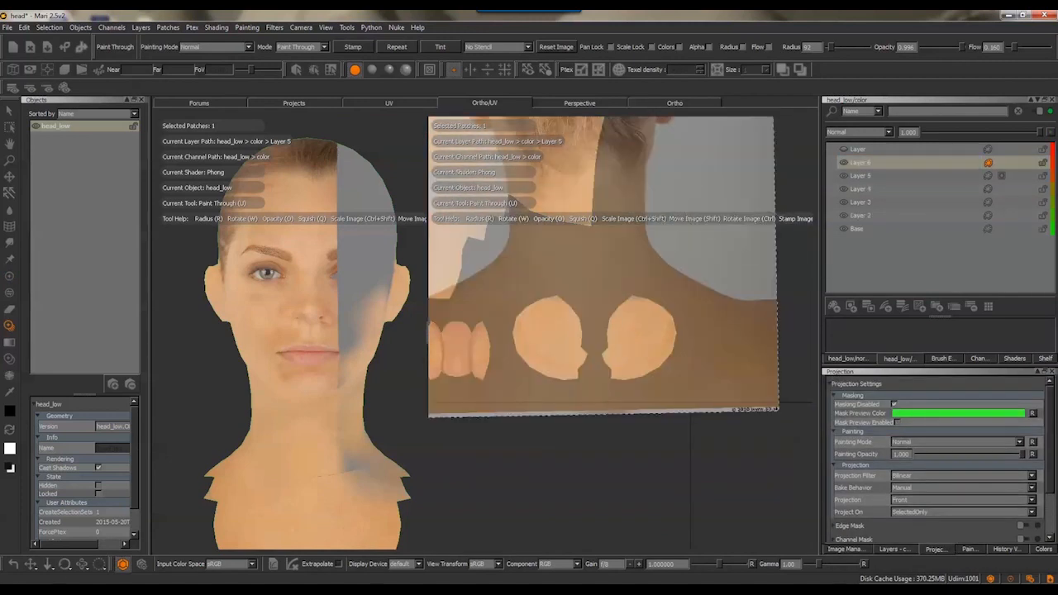
pyautogui.moveTo(669, 312)
pyautogui.mouseDown()
pyautogui.moveTo(527, 347)
pyautogui.moveTo(658, 360)
pyautogui.moveTo(546, 305)
pyautogui.mouseUp()
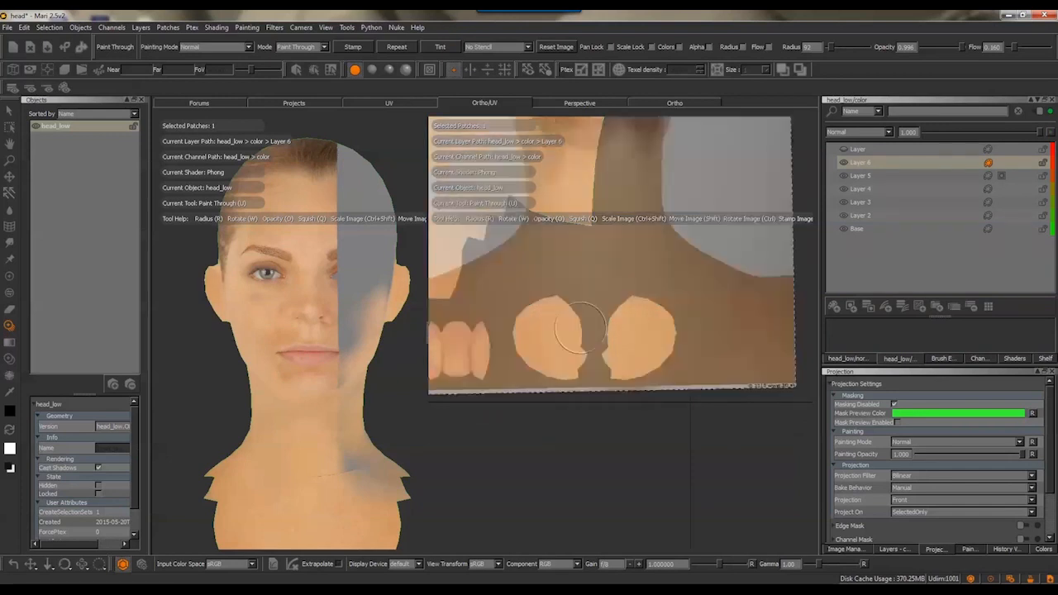
pyautogui.press('b')
pyautogui.moveTo(626, 365)
pyautogui.keyDown('alt'); pyautogui.mouseDown(button='right')
pyautogui.moveTo(732, 432)
pyautogui.moveTo(640, 394)
pyautogui.mouseUp(button='right'); pyautogui.keyUp('alt')
pyautogui.keyDown('alt'); pyautogui.moveTo(709, 398); pyautogui.dragTo(677, 345, button='middle'); pyautogui.keyUp('alt')
# Project __front.jpg onto the face in the UV layout and paint skin around the mouth opening
pyautogui.moveTo(273, 376)
pyautogui.keyDown('alt'); pyautogui.mouseDown()
pyautogui.moveTo(352, 389)
pyautogui.moveTo(281, 389)
pyautogui.mouseUp(); pyautogui.keyUp('alt')
pyautogui.keyDown('alt'); pyautogui.moveTo(388, 463); pyautogui.dragTo(327, 413, button='right'); pyautogui.keyUp('alt')
pyautogui.keyDown('alt'); pyautogui.moveTo(611, 389); pyautogui.dragTo(667, 430, button='right'); pyautogui.keyUp('alt')
pyautogui.keyDown('alt'); pyautogui.moveTo(667, 430); pyautogui.dragTo(667, 332, button='middle'); pyautogui.keyUp('alt')
pyautogui.click(846, 549)
pyautogui.moveTo(953, 406); pyautogui.dragTo(685, 342)
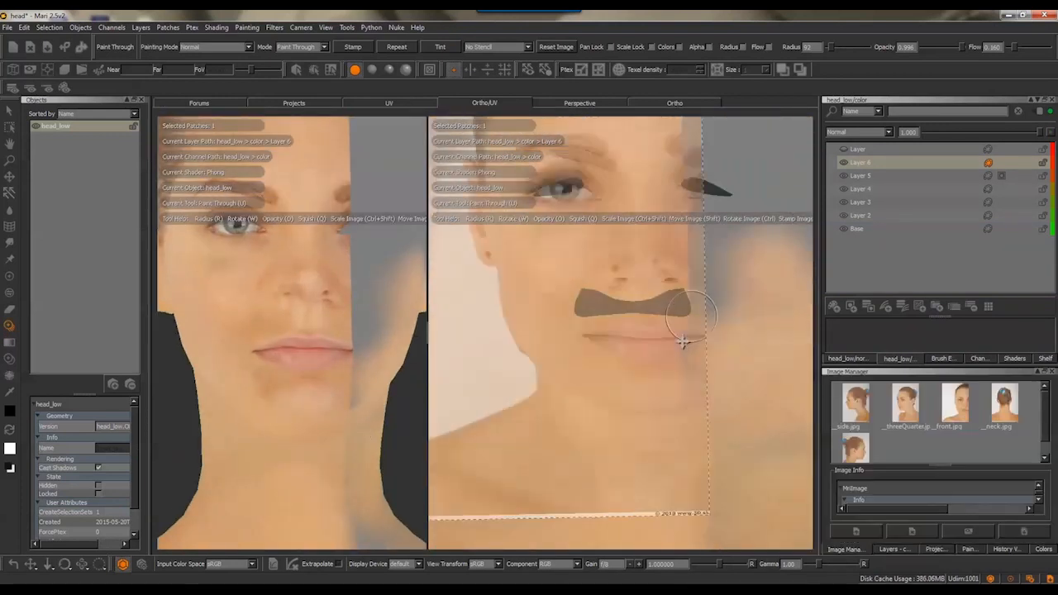
pyautogui.keyDown('alt'); pyautogui.moveTo(702, 360); pyautogui.dragTo(697, 394, button='middle'); pyautogui.keyUp('alt')
pyautogui.moveTo(625, 365); pyautogui.dragTo(584, 368)
pyautogui.moveTo(624, 377); pyautogui.dragTo(663, 386)
pyautogui.keyDown('alt'); pyautogui.moveTo(727, 397); pyautogui.dragTo(689, 355, button='right'); pyautogui.keyUp('alt')
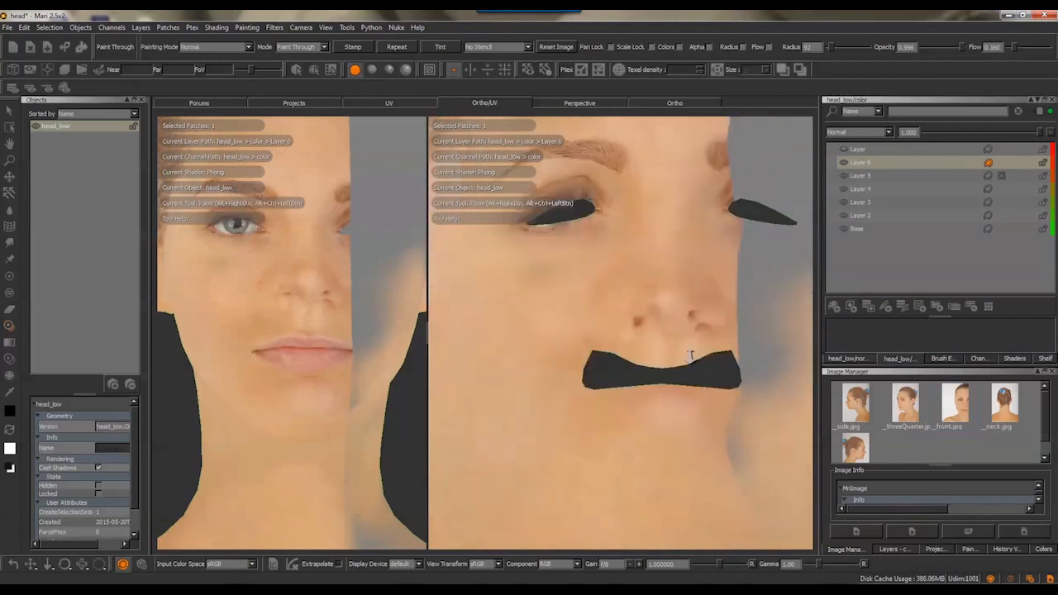
pyautogui.keyDown('alt'); pyautogui.moveTo(689, 356); pyautogui.dragTo(689, 330, button='middle'); pyautogui.keyUp('alt')
# Refine the skin along the edges of the mouth opening with a smaller brush of radius 62
pyautogui.moveTo(591, 351)
pyautogui.mouseDown()
pyautogui.moveTo(577, 341)
pyautogui.moveTo(613, 351)
pyautogui.mouseUp()
pyautogui.click(430, 71)
pyautogui.moveTo(661, 413)
pyautogui.keyDown('alt'); pyautogui.mouseDown(button='right')
pyautogui.moveTo(627, 388)
pyautogui.moveTo(678, 438)
pyautogui.mouseUp(button='right'); pyautogui.keyUp('alt')
pyautogui.keyDown('alt'); pyautogui.moveTo(580, 335); pyautogui.dragTo(626, 406, button='middle'); pyautogui.keyUp('alt')
pyautogui.keyDown('shift'); pyautogui.moveTo(636, 330); pyautogui.dragTo(684, 356); pyautogui.keyUp('shift')
pyautogui.moveTo(690, 351)
pyautogui.keyDown('ctrl'); pyautogui.keyDown('shift'); pyautogui.mouseDown()
pyautogui.moveTo(673, 335)
pyautogui.moveTo(633, 391)
pyautogui.mouseUp(); pyautogui.keyUp('shift'); pyautogui.keyUp('ctrl')
pyautogui.moveTo(602, 335); pyautogui.dragTo(655, 317)
pyautogui.moveTo(591, 284); pyautogui.dragTo(634, 284)
pyautogui.moveTo(628, 283)
pyautogui.mouseDown()
pyautogui.moveTo(612, 282)
pyautogui.moveTo(636, 288)
pyautogui.moveTo(612, 281)
pyautogui.moveTo(659, 283)
pyautogui.mouseUp()
pyautogui.moveTo(660, 282)
pyautogui.keyDown('shift'); pyautogui.mouseDown()
pyautogui.moveTo(652, 270)
pyautogui.moveTo(592, 299)
pyautogui.moveTo(593, 289)
pyautogui.moveTo(566, 330)
pyautogui.moveTo(607, 285)
pyautogui.mouseUp(); pyautogui.keyUp('shift')
# Align the front photo with the eye opening in the UV layout and paint skin along the eyelid edges
pyautogui.keyDown('shift'); pyautogui.moveTo(535, 339); pyautogui.dragTo(594, 321); pyautogui.keyUp('shift')
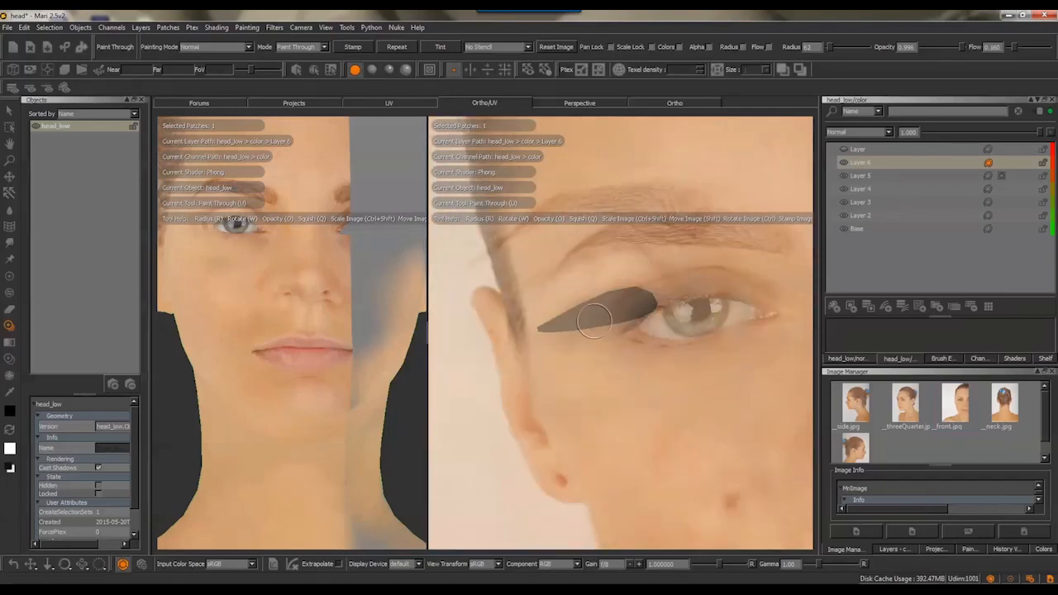
pyautogui.keyDown('alt'); pyautogui.moveTo(594, 320); pyautogui.dragTo(653, 304, button='middle'); pyautogui.keyUp('alt')
pyautogui.moveTo(606, 428)
pyautogui.keyDown('shift'); pyautogui.mouseDown()
pyautogui.moveTo(590, 319)
pyautogui.moveTo(604, 310)
pyautogui.mouseUp(); pyautogui.keyUp('shift')
pyautogui.keyDown('shift'); pyautogui.moveTo(680, 279); pyautogui.dragTo(682, 383); pyautogui.keyUp('shift')
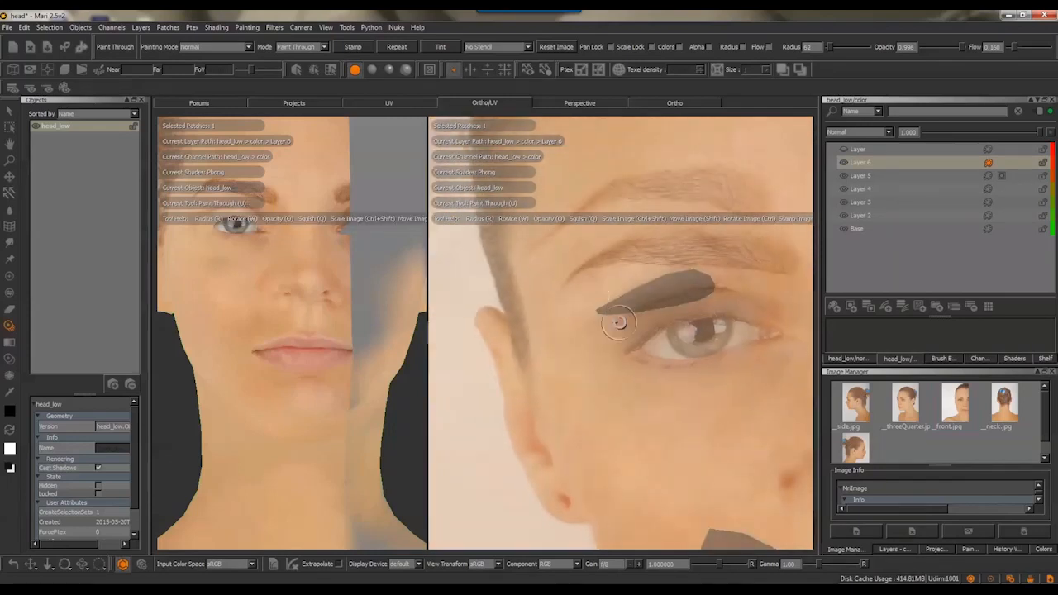
pyautogui.moveTo(618, 323); pyautogui.dragTo(608, 329)
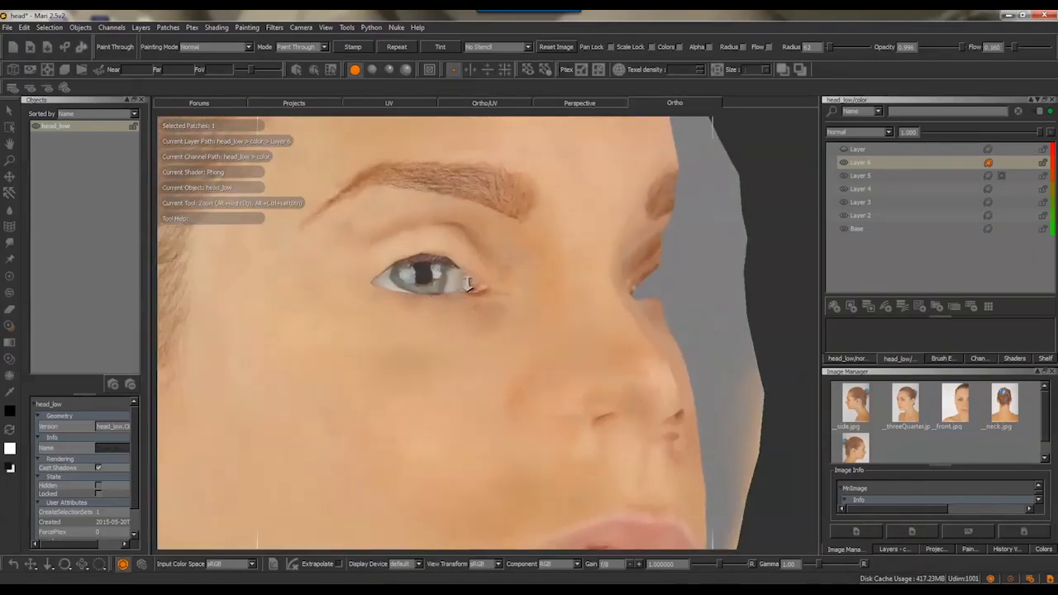
# Paint skin over the upper eyelid and the area below the eyebrow on the 3D head
pyautogui.moveTo(502, 200); pyautogui.dragTo(413, 197)
pyautogui.moveTo(528, 240)
pyautogui.keyDown('shift'); pyautogui.mouseDown()
pyautogui.moveTo(438, 189)
pyautogui.moveTo(334, 248)
pyautogui.mouseUp(); pyautogui.keyUp('shift')
pyautogui.keyDown('alt'); pyautogui.moveTo(434, 255); pyautogui.dragTo(484, 218); pyautogui.keyUp('alt')
pyautogui.keyDown('shift'); pyautogui.moveTo(397, 194); pyautogui.dragTo(484, 219); pyautogui.keyUp('shift')
pyautogui.moveTo(496, 202); pyautogui.dragTo(413, 207)
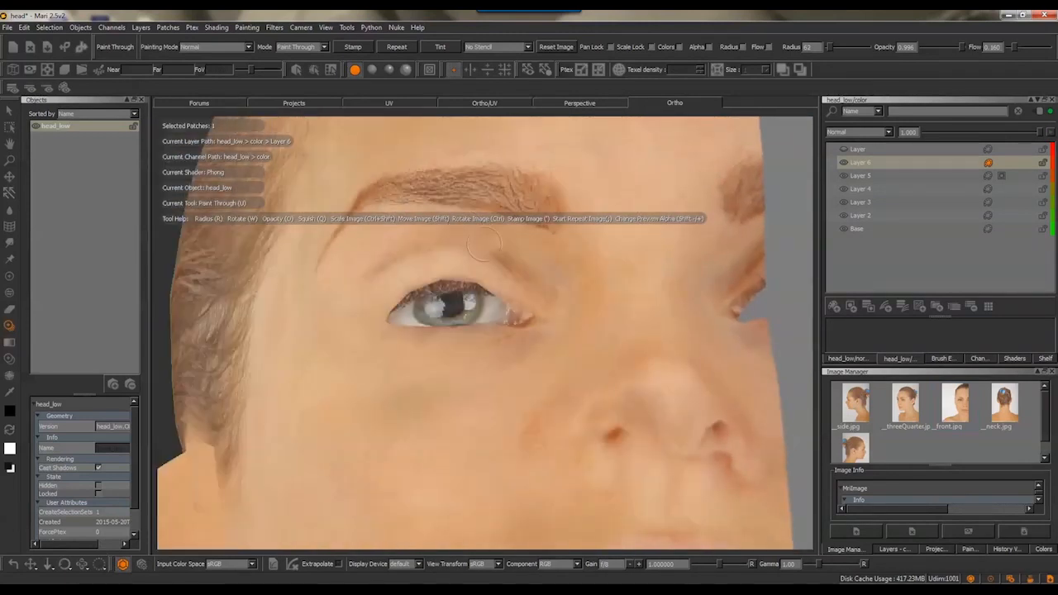
pyautogui.moveTo(415, 268)
pyautogui.keyDown('shift'); pyautogui.mouseDown()
pyautogui.moveTo(485, 221)
pyautogui.moveTo(521, 260)
pyautogui.mouseUp(); pyautogui.keyUp('shift')
pyautogui.moveTo(612, 157)
pyautogui.keyDown('shift'); pyautogui.mouseDown()
pyautogui.moveTo(575, 297)
pyautogui.moveTo(582, 335)
pyautogui.mouseUp(); pyautogui.keyUp('shift')
pyautogui.moveTo(429, 247)
pyautogui.mouseDown()
pyautogui.moveTo(496, 256)
pyautogui.moveTo(487, 250)
pyautogui.moveTo(545, 239)
pyautogui.mouseUp()
pyautogui.moveTo(484, 239)
pyautogui.keyDown('shift'); pyautogui.mouseDown()
pyautogui.moveTo(499, 292)
pyautogui.moveTo(454, 242)
pyautogui.moveTo(461, 263)
pyautogui.mouseUp(); pyautogui.keyUp('shift')
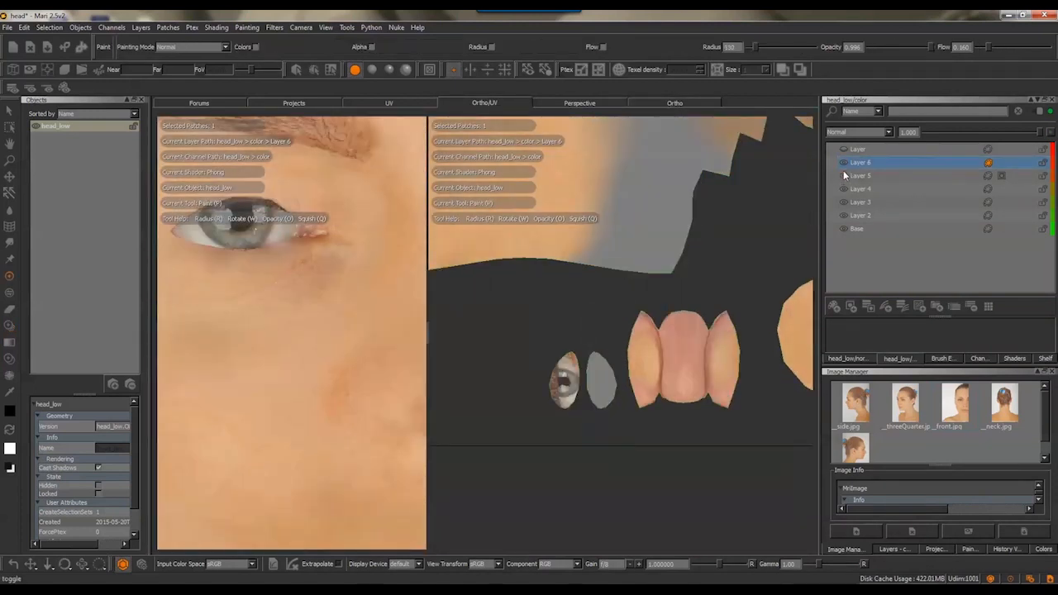
# Clear the painted eye from the eyeball islands on Layer 4 and Layer 3 with a brush of radius 50
pyautogui.click(842, 189)
pyautogui.click(191, 47)
pyautogui.click(195, 63)
pyautogui.moveTo(570, 382)
pyautogui.mouseDown()
pyautogui.moveTo(546, 364)
pyautogui.moveTo(556, 378)
pyautogui.mouseUp()
pyautogui.press('r')
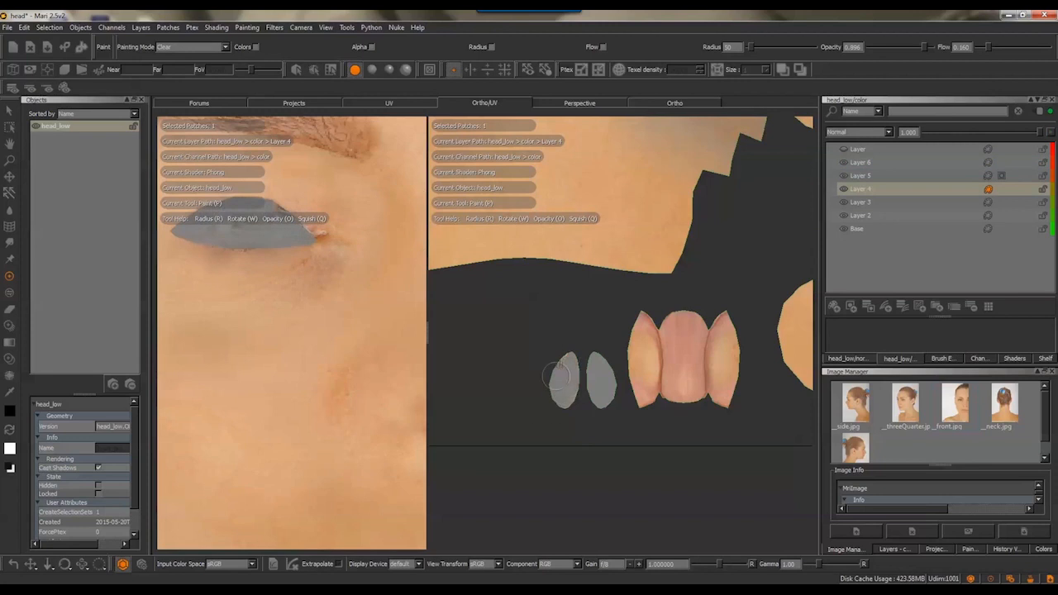
pyautogui.click(845, 175)
pyautogui.click(846, 201)
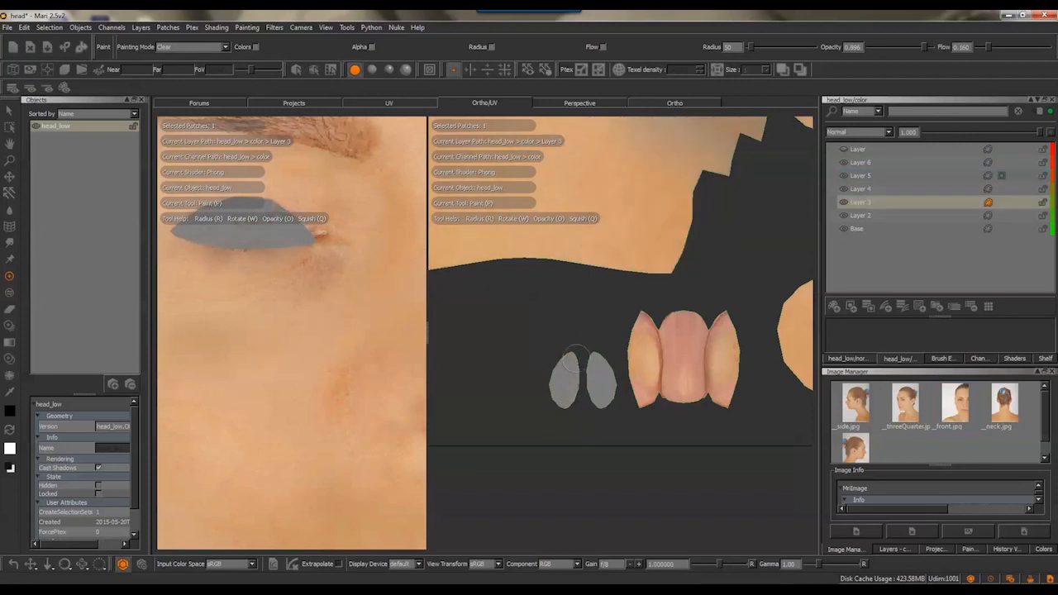
pyautogui.moveTo(575, 396); pyautogui.dragTo(603, 395)
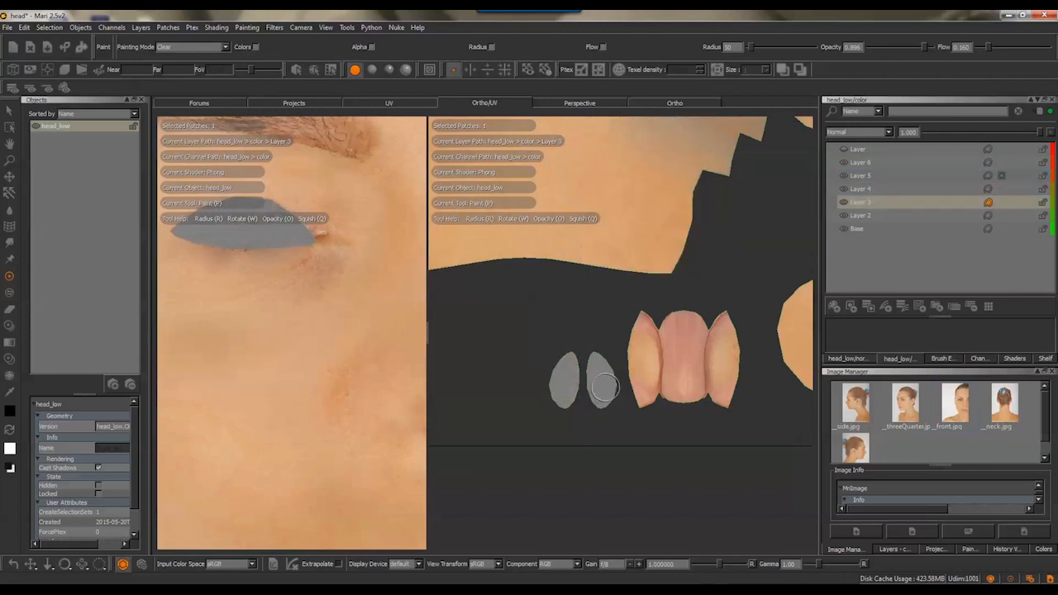
# Merge all the color layers into one and fill the bare half of the head with its mirrored copy
pyautogui.keyDown('alt'); pyautogui.moveTo(599, 378); pyautogui.dragTo(610, 185, button='right'); pyautogui.keyUp('alt')
pyautogui.keyDown('alt'); pyautogui.moveTo(611, 185); pyautogui.dragTo(673, 356, button='middle'); pyautogui.keyUp('alt')
pyautogui.click(884, 177)
pyautogui.hotkey('ctrl', 'a')
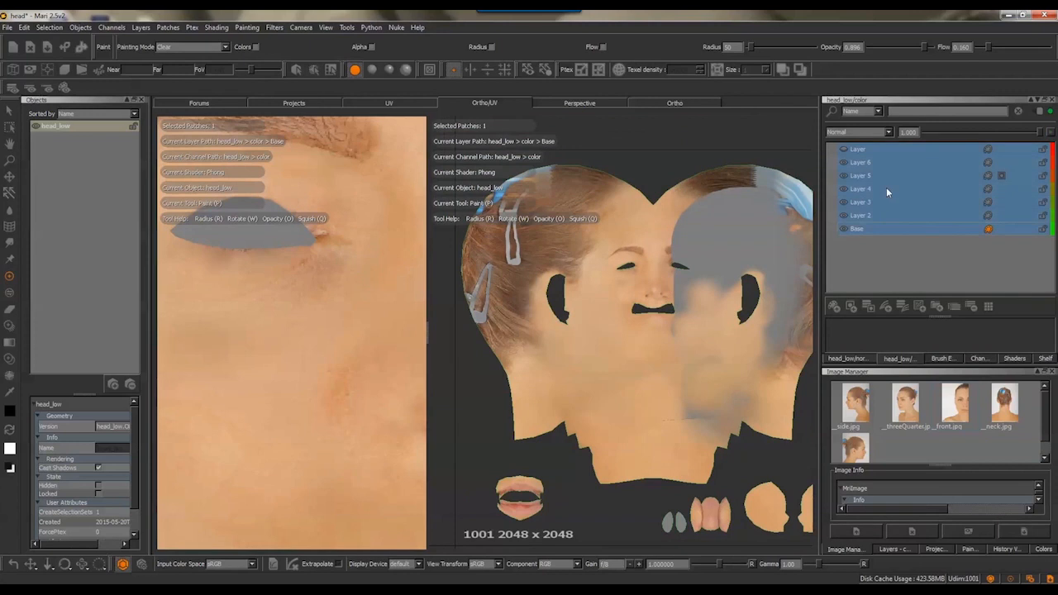
pyautogui.hotkey('ctrl', 'e')
pyautogui.rightClick(870, 152)
pyautogui.moveTo(927, 396)
pyautogui.click(1000, 397)
pyautogui.click(834, 306)
pyautogui.click(674, 104)
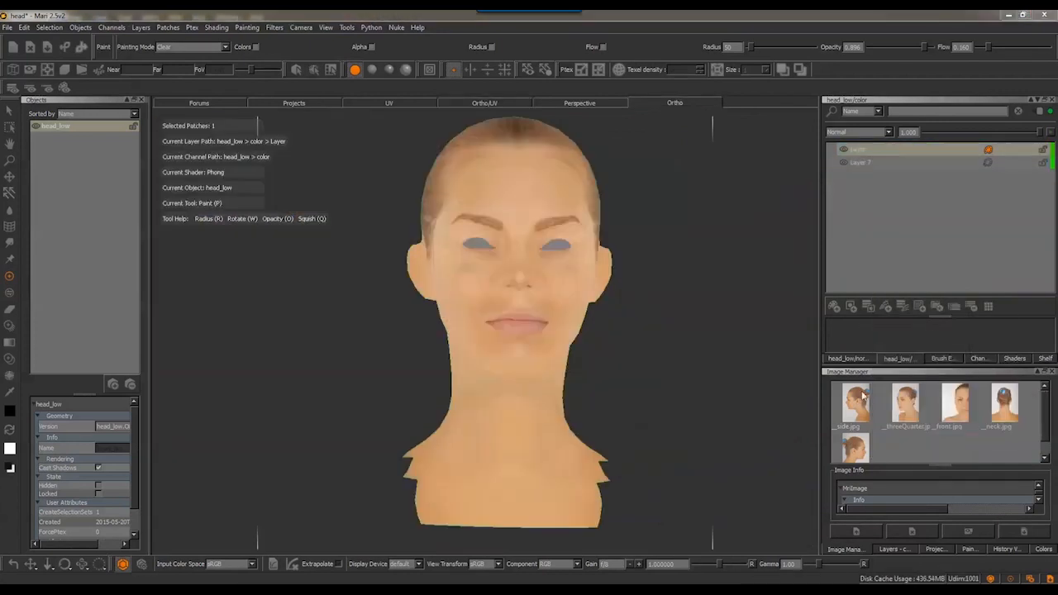
# Warp the nose projection on Layer 10 in profile view to fit the nostril and nose tip
pyautogui.moveTo(727, 372)
pyautogui.keyDown('alt'); pyautogui.mouseDown()
pyautogui.moveTo(759, 376)
pyautogui.moveTo(673, 342)
pyautogui.moveTo(643, 347)
pyautogui.mouseUp(); pyautogui.keyUp('alt')
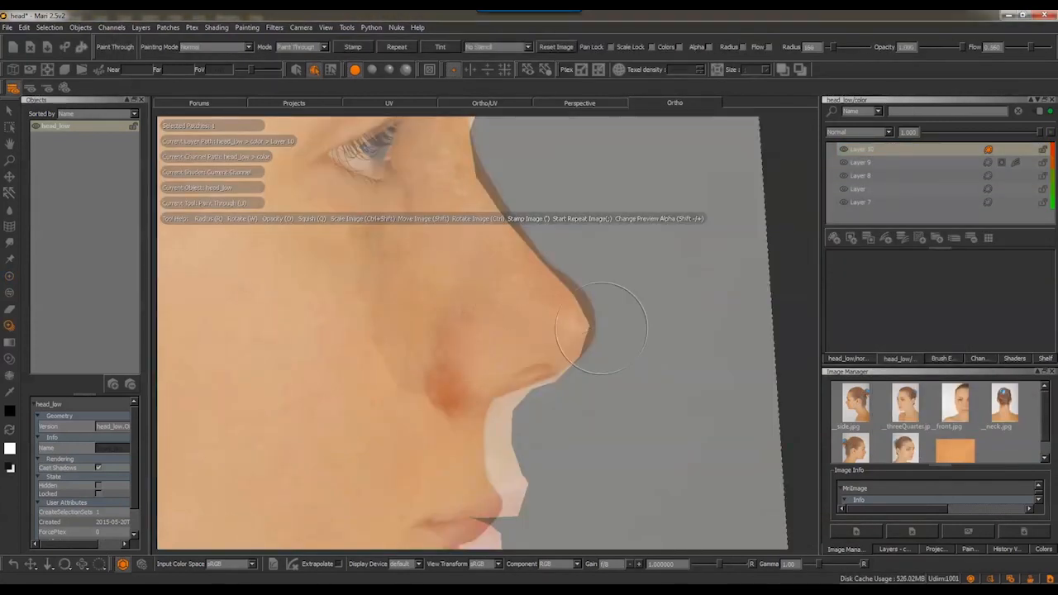
pyautogui.click(9, 226)
pyautogui.keyDown('shift'); pyautogui.moveTo(590, 288); pyautogui.dragTo(560, 390); pyautogui.keyUp('shift')
pyautogui.press('F6')
pyautogui.moveTo(299, 179)
pyautogui.keyDown('shift'); pyautogui.mouseDown()
pyautogui.moveTo(495, 453)
pyautogui.moveTo(657, 498)
pyautogui.mouseUp(); pyautogui.keyUp('shift')
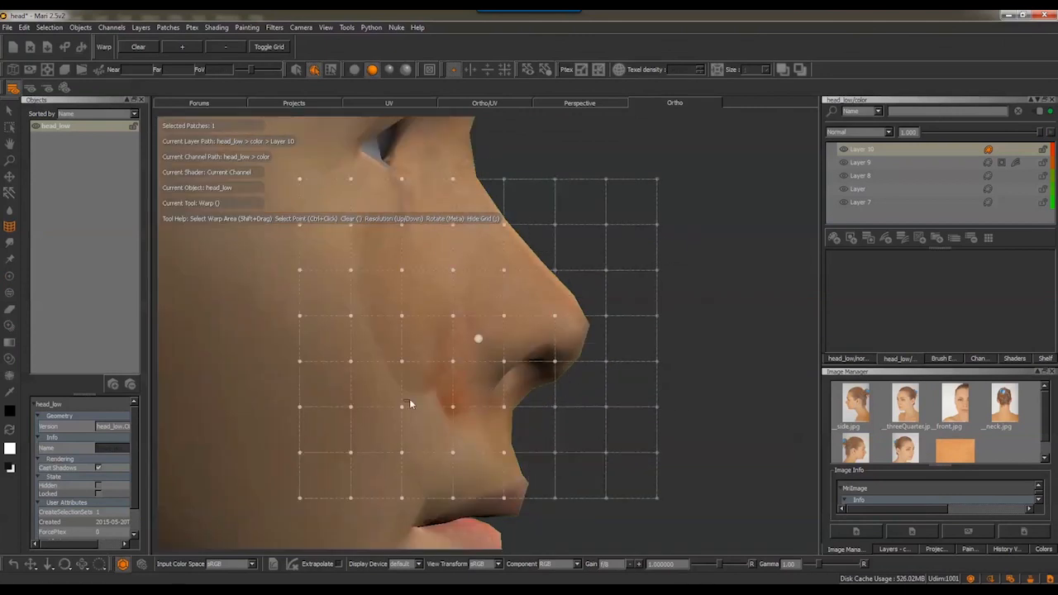
pyautogui.moveTo(557, 319); pyautogui.dragTo(559, 323)
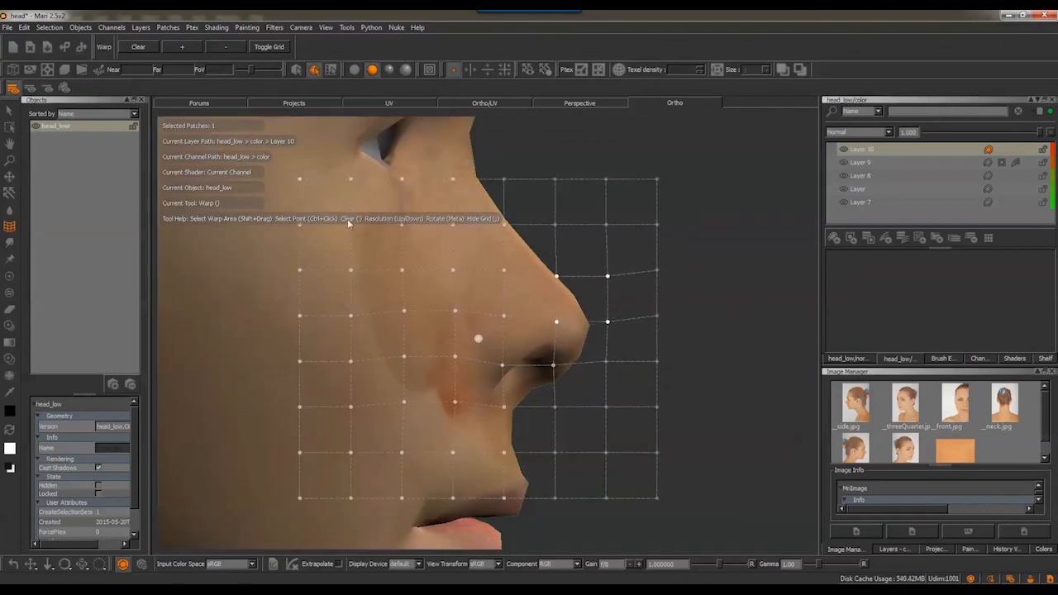
# Switch to flat lighting, add a mask to Layer 10 and mask out the discolored patches on both cheeks
pyautogui.press('F5')
pyautogui.keyDown('alt'); pyautogui.moveTo(560, 323); pyautogui.dragTo(602, 260, button='right'); pyautogui.keyUp('alt')
pyautogui.moveTo(603, 259)
pyautogui.keyDown('alt'); pyautogui.mouseDown()
pyautogui.moveTo(524, 290)
pyautogui.moveTo(574, 293)
pyautogui.mouseUp(); pyautogui.keyUp('alt')
pyautogui.keyDown('alt'); pyautogui.moveTo(573, 293); pyautogui.dragTo(653, 289, button='right'); pyautogui.keyUp('alt')
pyautogui.keyDown('alt'); pyautogui.moveTo(653, 289); pyautogui.dragTo(657, 493, button='middle'); pyautogui.keyUp('alt')
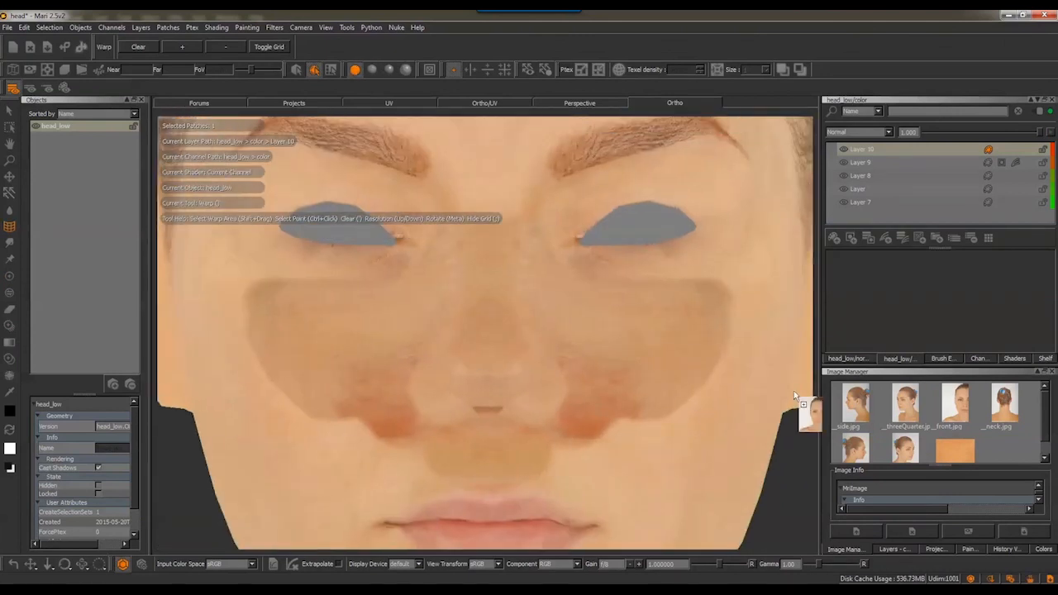
pyautogui.click(989, 150)
pyautogui.click(851, 238)
pyautogui.press('p')
pyautogui.moveTo(442, 339)
pyautogui.keyDown('alt'); pyautogui.mouseDown()
pyautogui.moveTo(405, 265)
pyautogui.moveTo(333, 302)
pyautogui.moveTo(351, 266)
pyautogui.moveTo(431, 395)
pyautogui.moveTo(570, 438)
pyautogui.moveTo(449, 347)
pyautogui.mouseUp(); pyautogui.keyUp('alt')
pyautogui.press('k')
pyautogui.click(372, 355)
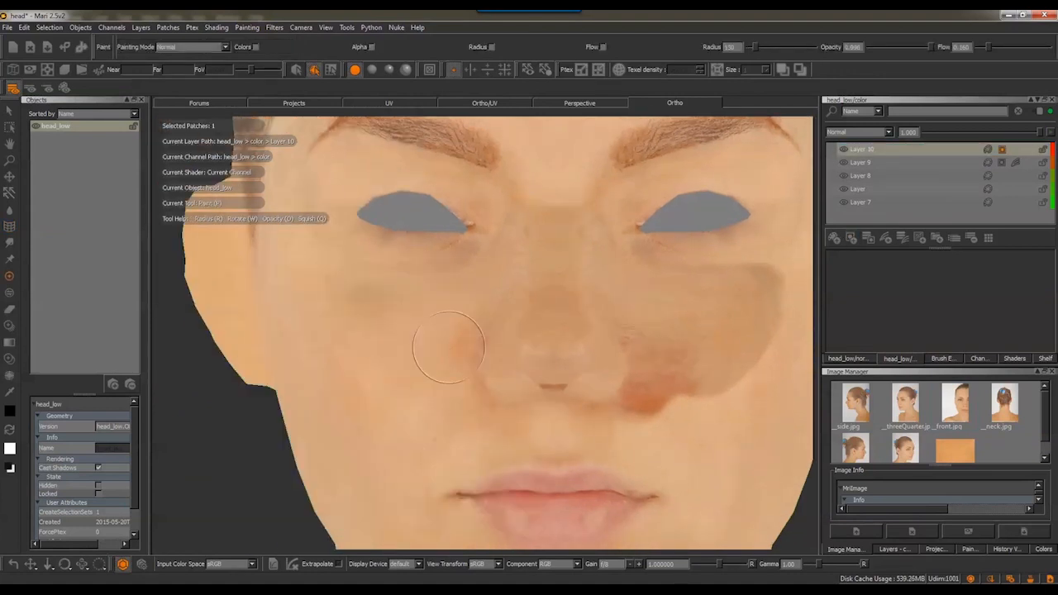
pyautogui.moveTo(633, 430)
pyautogui.mouseDown()
pyautogui.moveTo(748, 330)
pyautogui.moveTo(686, 376)
pyautogui.moveTo(664, 342)
pyautogui.mouseUp()
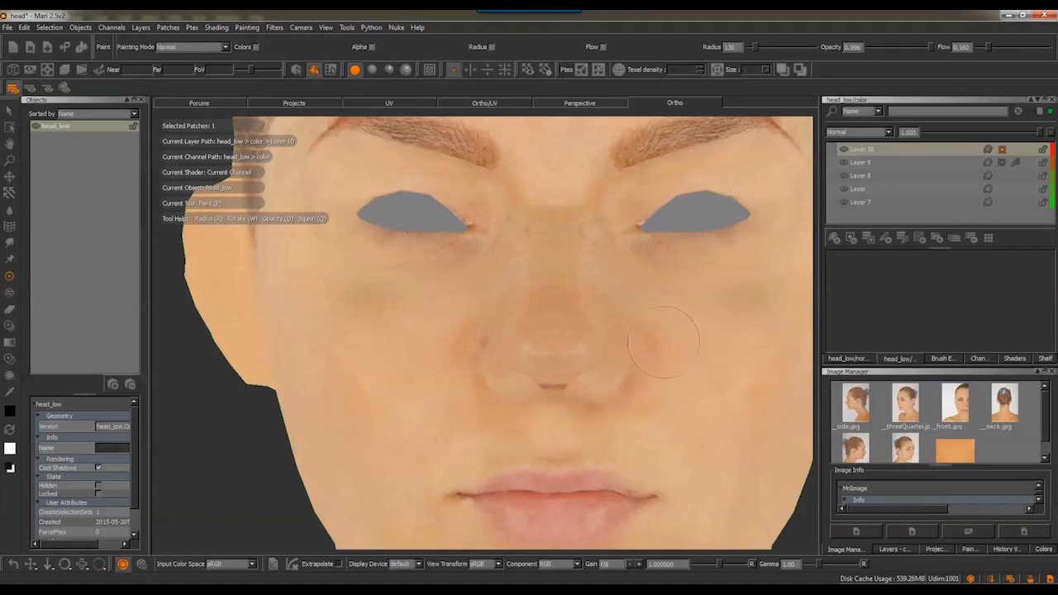
# Mask out the discolored areas on the nose on Layer 10 with an organic-tip brush of radius 77 and flow 0.210
pyautogui.press('k')
pyautogui.click(600, 281)
pyautogui.click(567, 403)
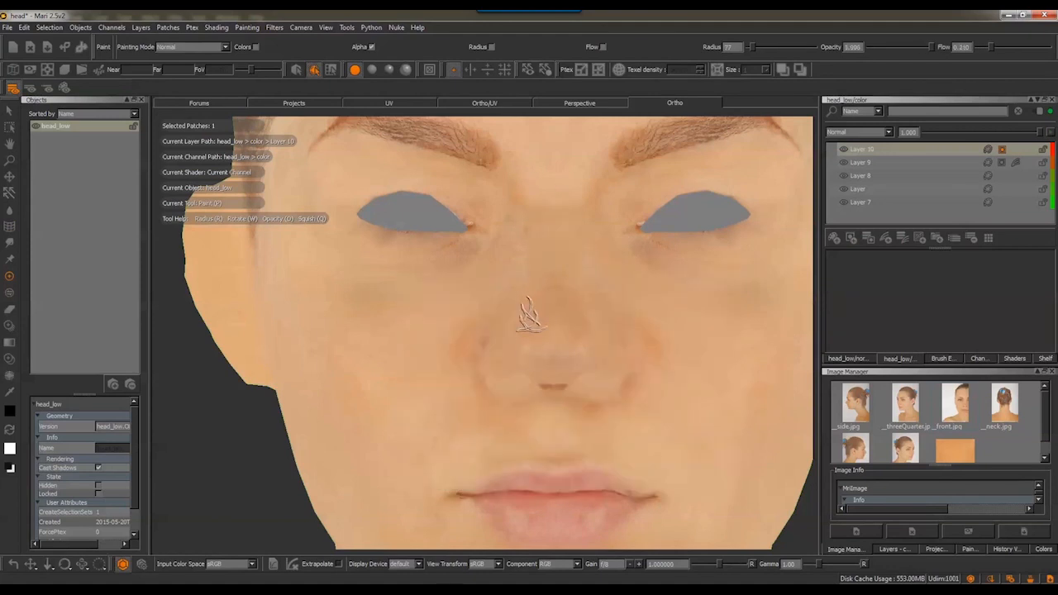
pyautogui.keyDown('alt'); pyautogui.moveTo(553, 398); pyautogui.dragTo(518, 337); pyautogui.keyUp('alt')
pyautogui.click(936, 549)
pyautogui.keyDown('alt'); pyautogui.moveTo(512, 389); pyautogui.dragTo(396, 285); pyautogui.keyUp('alt')
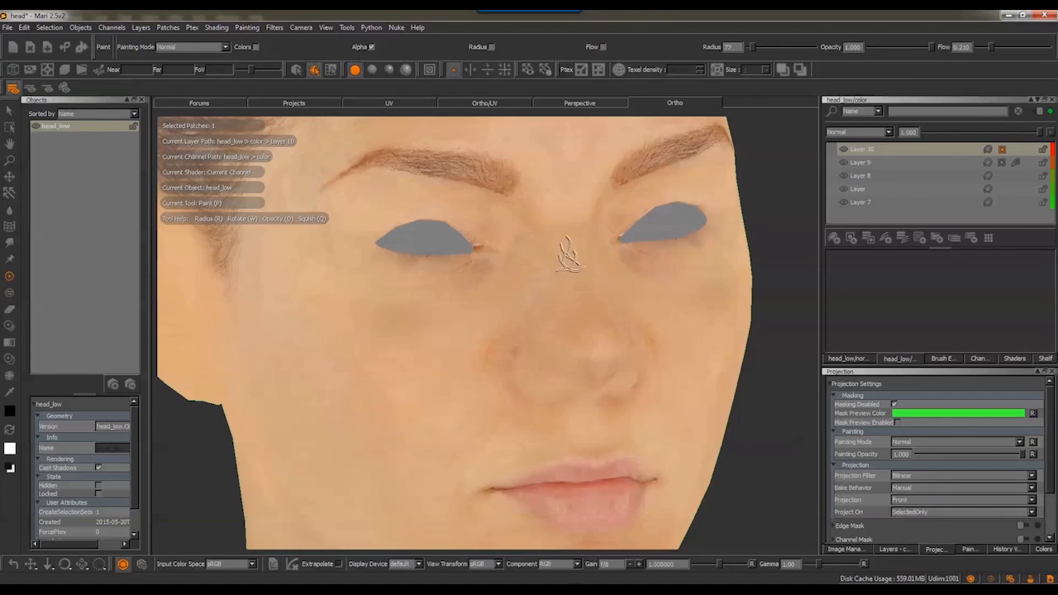
# Soften the Layer 10 mask around the nose bridge with a round soft brush at flow 0.160 and compare the layer's visibility
pyautogui.press('k')
pyautogui.click(422, 366)
pyautogui.keyDown('alt'); pyautogui.moveTo(703, 232); pyautogui.dragTo(537, 263); pyautogui.keyUp('alt')
pyautogui.keyDown('alt'); pyautogui.moveTo(537, 263); pyautogui.dragTo(579, 286, button='right'); pyautogui.keyUp('alt')
pyautogui.click(843, 150)
pyautogui.click(842, 149)
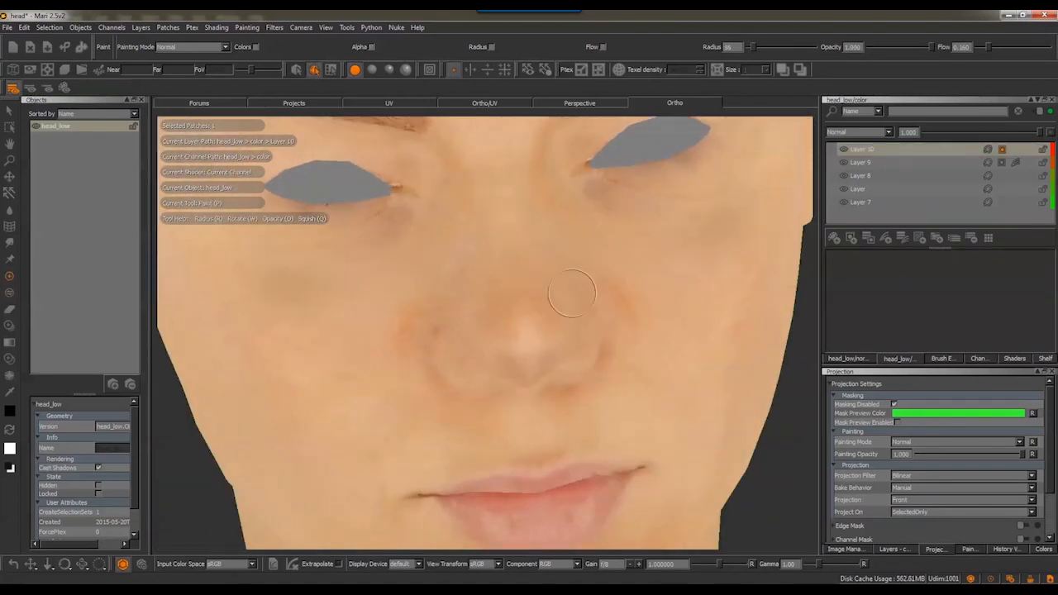
# Swap the paint colors, touch up the Layer 10 mask near the nose tip with a radius 86 brush and bake the strokes
pyautogui.press('x')
pyautogui.moveTo(531, 335); pyautogui.dragTo(570, 314)
pyautogui.press('b')
pyautogui.keyDown('alt'); pyautogui.moveTo(570, 314); pyautogui.dragTo(479, 248, button='right'); pyautogui.keyUp('alt')
pyautogui.keyDown('alt'); pyautogui.moveTo(479, 248); pyautogui.dragTo(488, 273); pyautogui.keyUp('alt')
pyautogui.keyDown('alt'); pyautogui.moveTo(487, 272); pyautogui.dragTo(536, 246, button='right'); pyautogui.keyUp('alt')
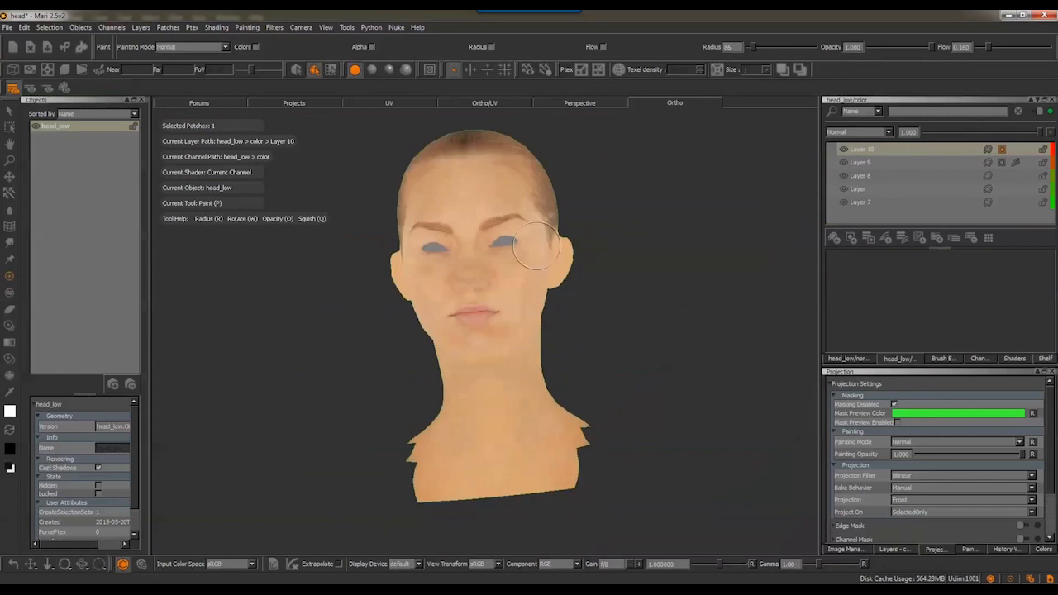
pyautogui.keyDown('alt'); pyautogui.moveTo(537, 246); pyautogui.dragTo(594, 278); pyautogui.keyUp('alt')
pyautogui.keyDown('alt'); pyautogui.moveTo(595, 279); pyautogui.dragTo(595, 311, button='right'); pyautogui.keyUp('alt')
# Add a new paint layer and load the orange skin swatch image for painting through over the face and neck
pyautogui.click(846, 549)
pyautogui.keyDown('alt'); pyautogui.moveTo(579, 413); pyautogui.dragTo(768, 396); pyautogui.keyUp('alt')
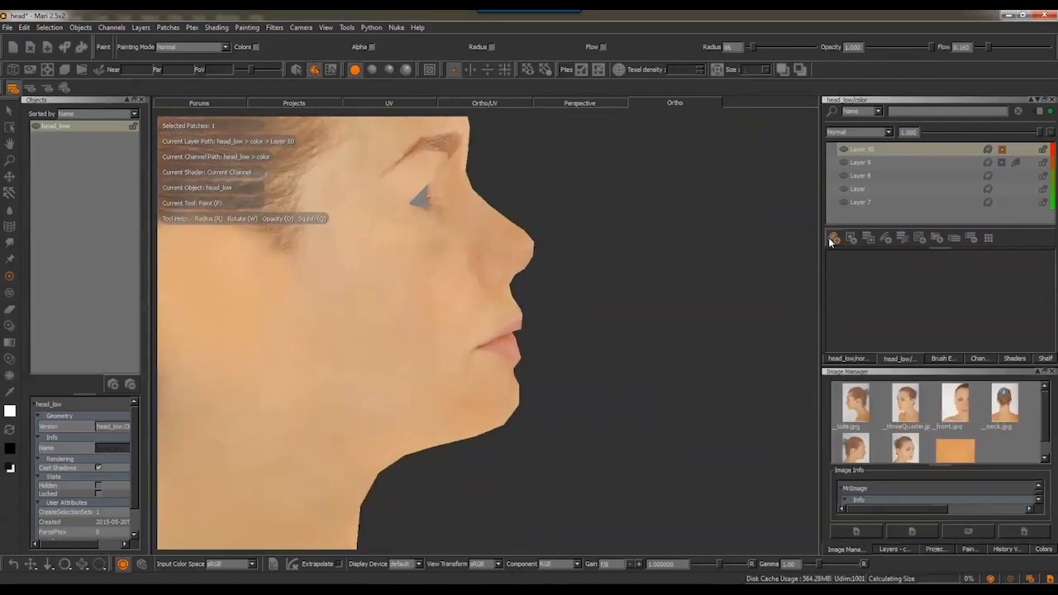
pyautogui.click(831, 241)
pyautogui.keyDown('alt'); pyautogui.moveTo(546, 389); pyautogui.dragTo(529, 413); pyautogui.keyUp('alt')
pyautogui.moveTo(529, 413)
pyautogui.keyDown('alt'); pyautogui.mouseDown(button='middle')
pyautogui.moveTo(630, 408)
pyautogui.moveTo(562, 386)
pyautogui.mouseUp(button='middle'); pyautogui.keyUp('alt')
pyautogui.moveTo(955, 450)
pyautogui.mouseDown()
pyautogui.moveTo(548, 286)
pyautogui.moveTo(619, 255)
pyautogui.mouseUp()
pyautogui.keyDown('alt'); pyautogui.moveTo(634, 194); pyautogui.dragTo(603, 244, button='right'); pyautogui.keyUp('alt')
pyautogui.keyDown('alt'); pyautogui.moveTo(603, 244); pyautogui.dragTo(496, 248); pyautogui.keyUp('alt')
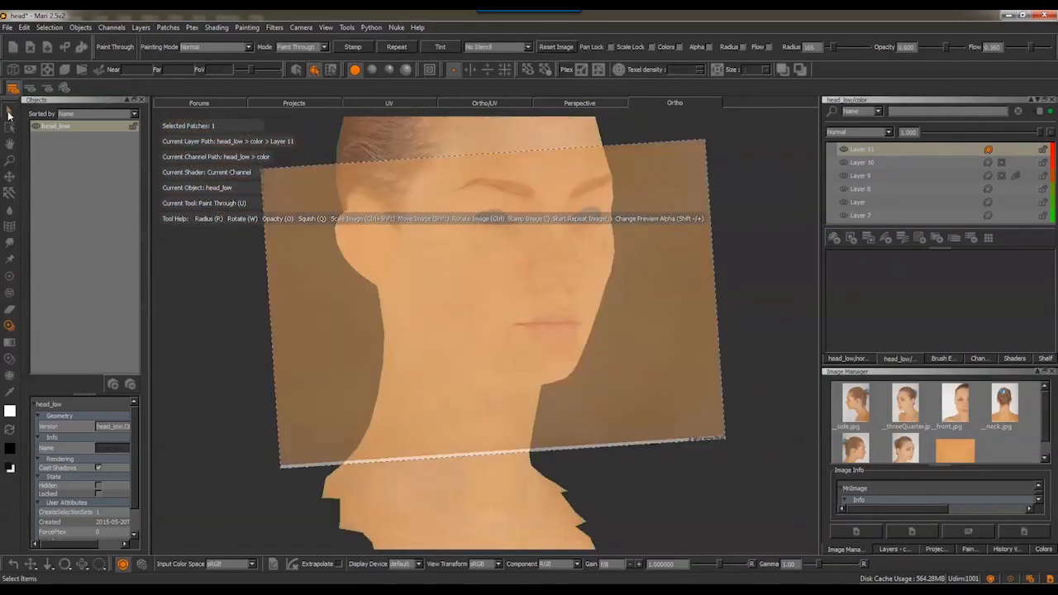
pyautogui.click(9, 115)
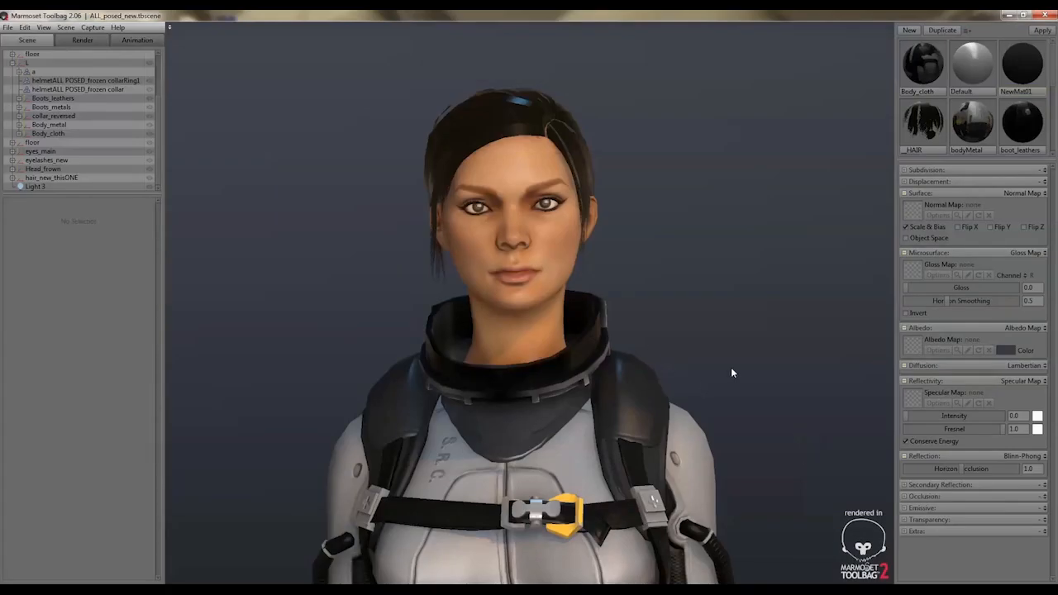
# Switch to Marmoset Toolbag and examine the posed character's hair in profile along with the __HAIR material's settings
pyautogui.moveTo(730, 373); pyautogui.dragTo(639, 347)
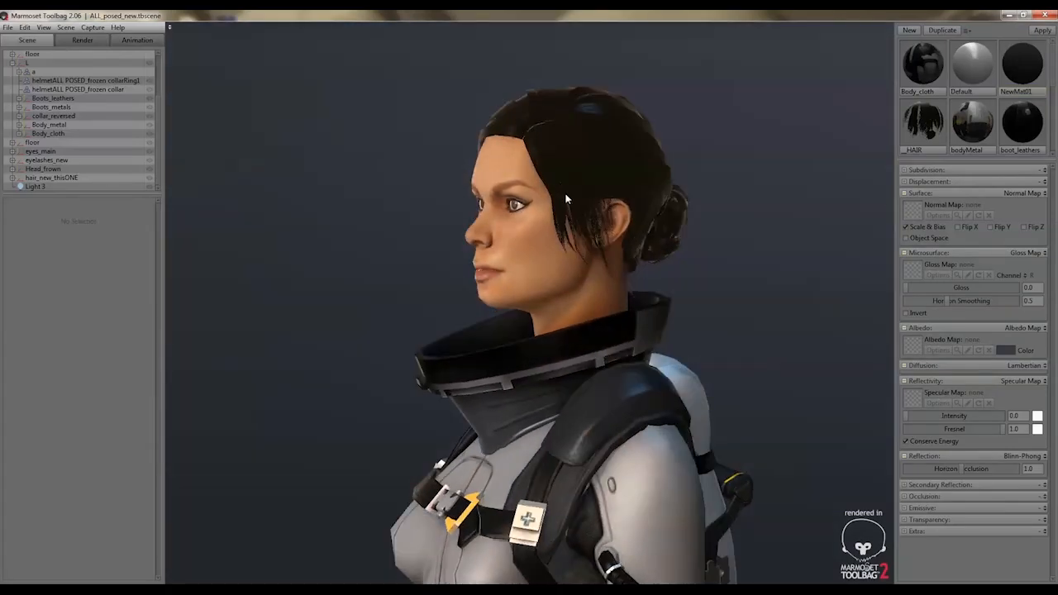
pyautogui.click(936, 128)
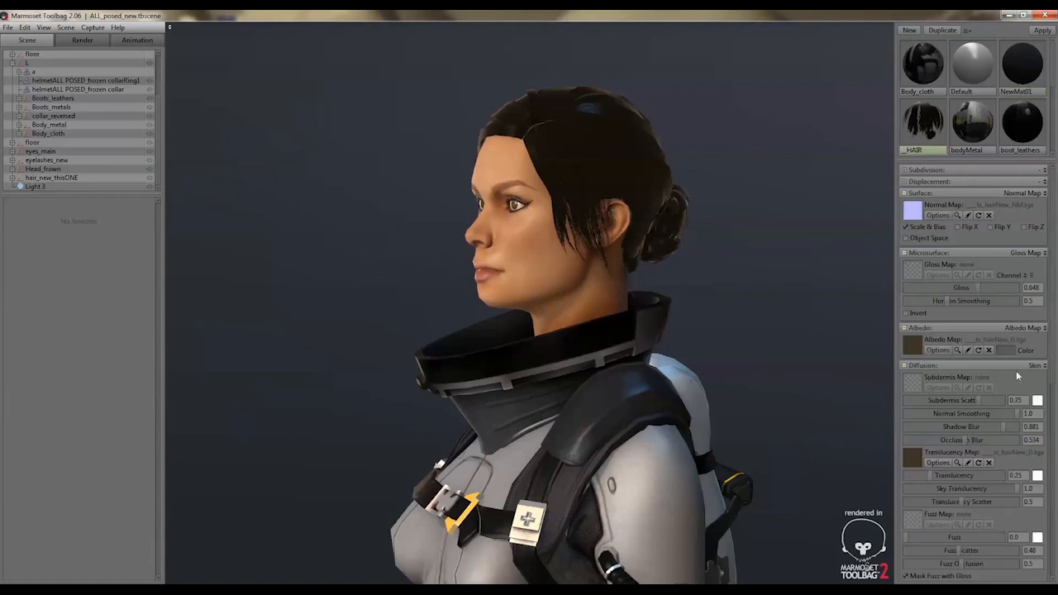
pyautogui.scroll(-8, 994, 441)
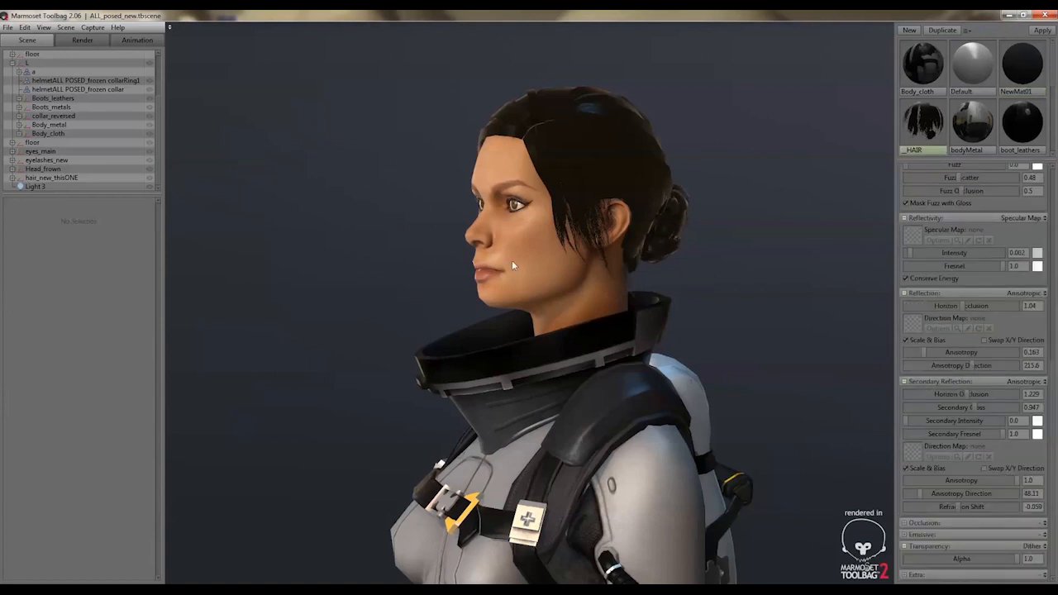
# Examine the posed character's face in three-quarter and front views and look over the image capture options
pyautogui.moveTo(576, 266); pyautogui.dragTo(760, 276)
pyautogui.click(93, 28)
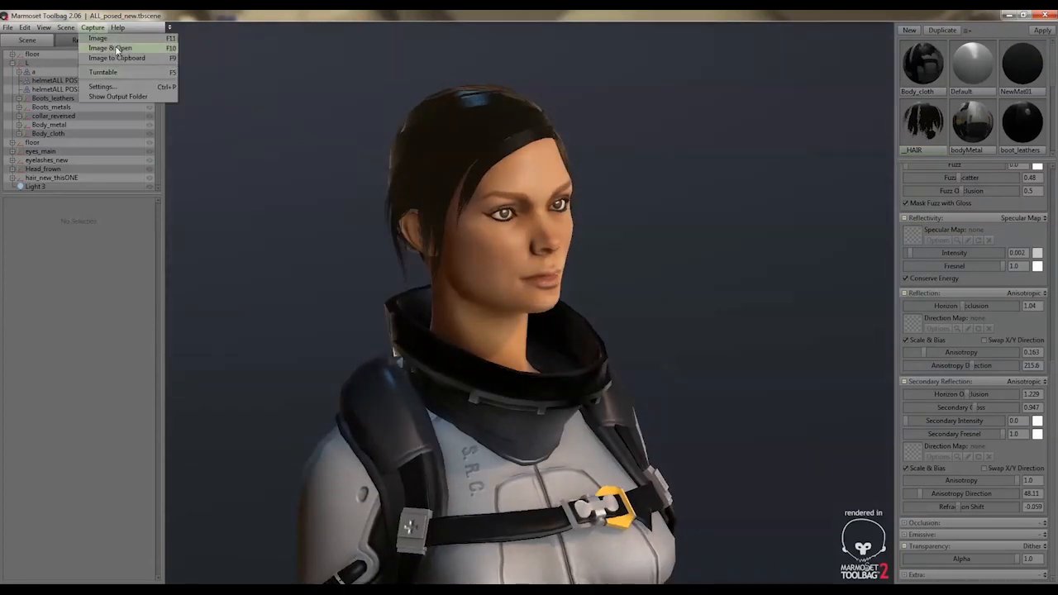
pyautogui.click(572, 196)
pyautogui.moveTo(618, 229); pyautogui.dragTo(548, 228)
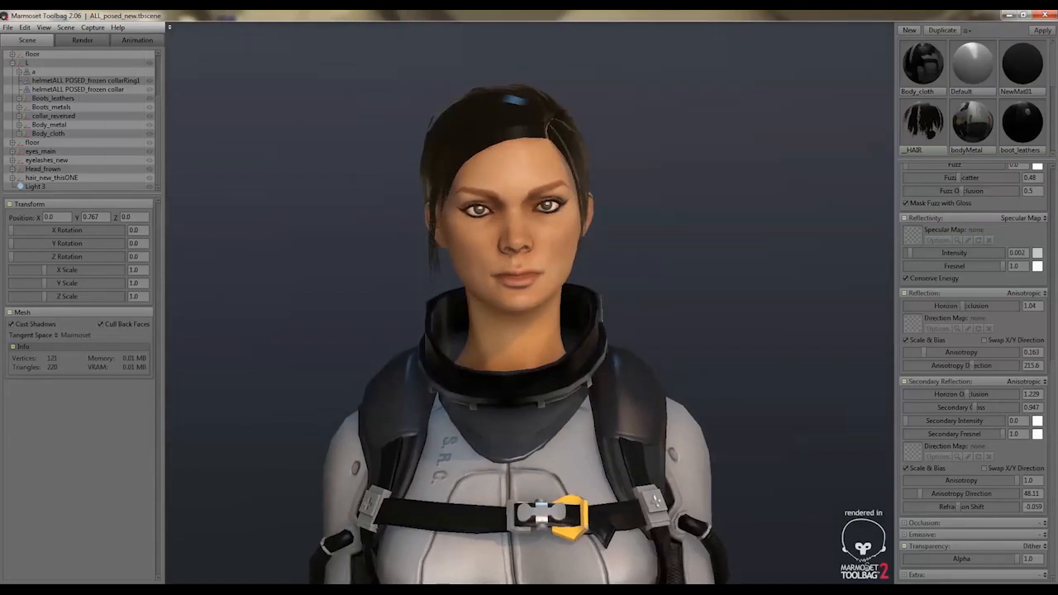
pyautogui.moveTo(266, 336); pyautogui.dragTo(262, 367, button='right')
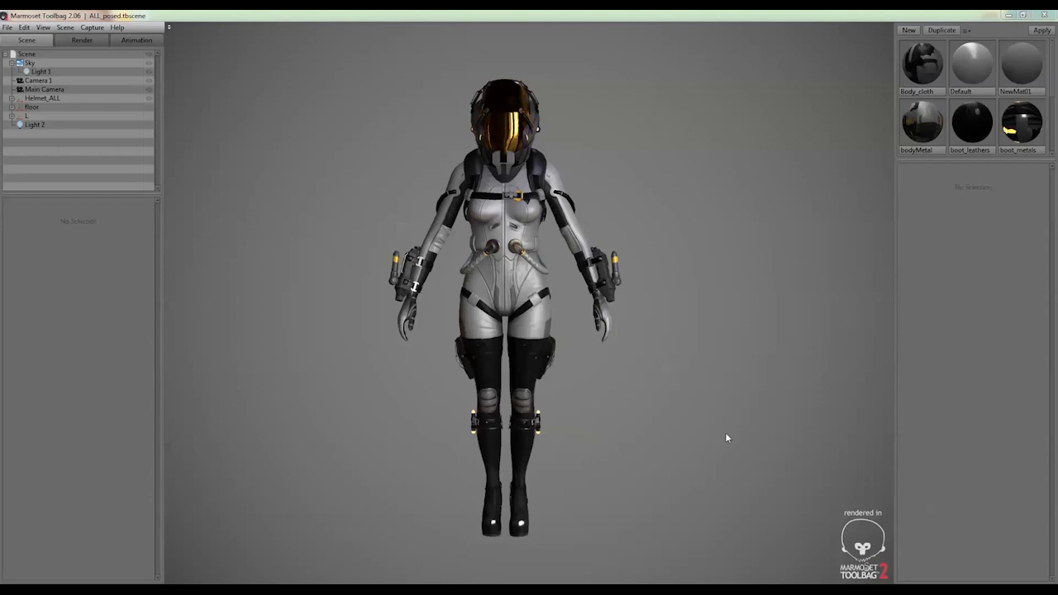
# Inspect the full helmeted character in the ALL_posed scene from the front, back and side
pyautogui.moveTo(741, 450); pyautogui.dragTo(638, 451)
pyautogui.moveTo(705, 455); pyautogui.dragTo(576, 450)
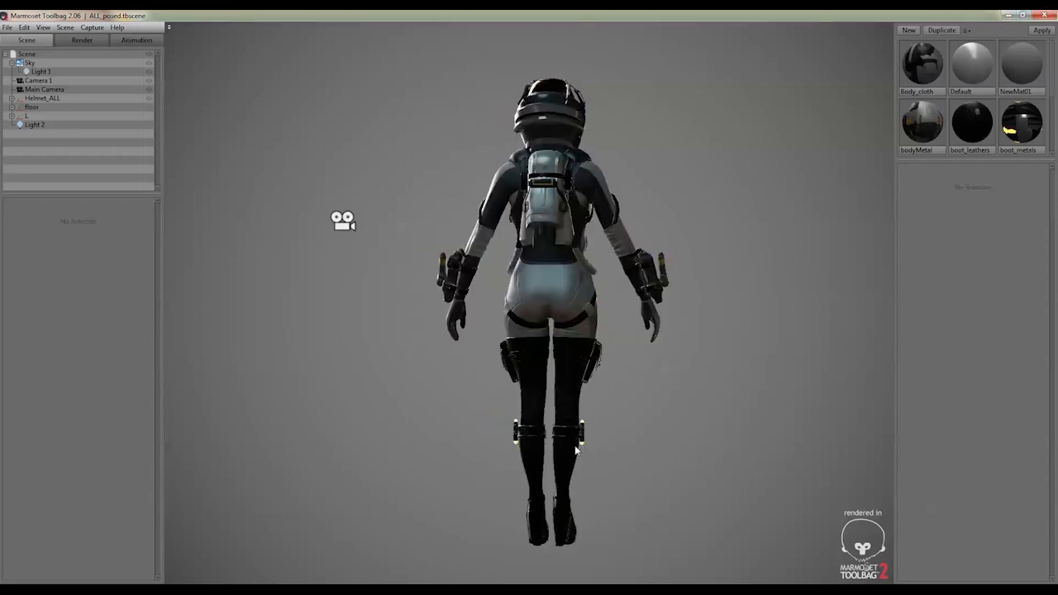
pyautogui.moveTo(760, 460); pyautogui.dragTo(604, 455)
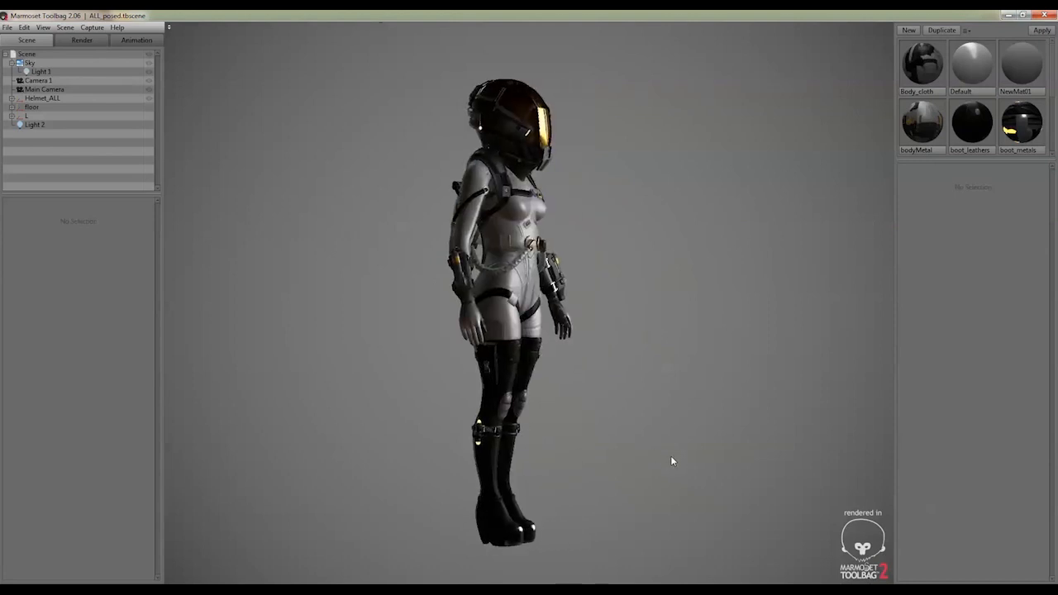
pyautogui.moveTo(673, 460); pyautogui.dragTo(591, 477)
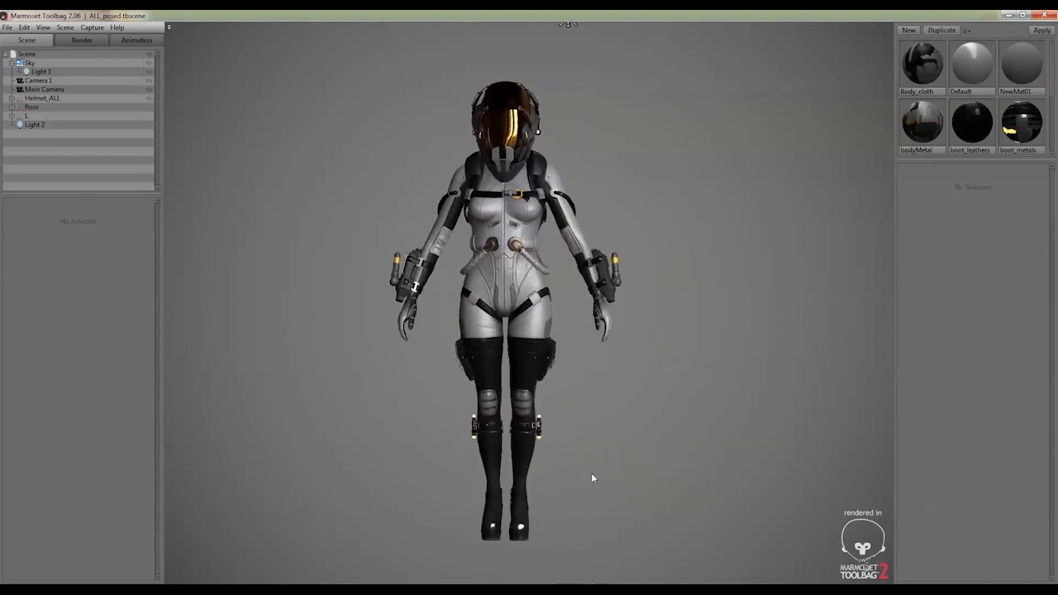
# Expand the Helmet_ALL group and hide the Body_metal, Boots_leathers and Boots_metals parts to isolate the body cloth
pyautogui.click(11, 98)
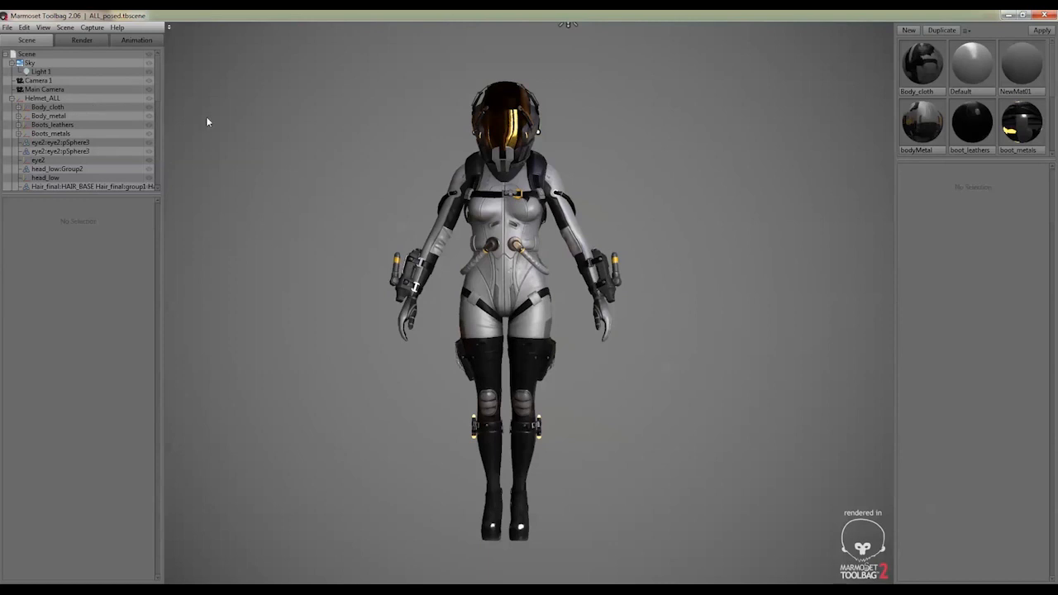
pyautogui.moveTo(327, 131); pyautogui.dragTo(431, 172, button='right')
pyautogui.moveTo(431, 171); pyautogui.dragTo(454, 281, button='middle')
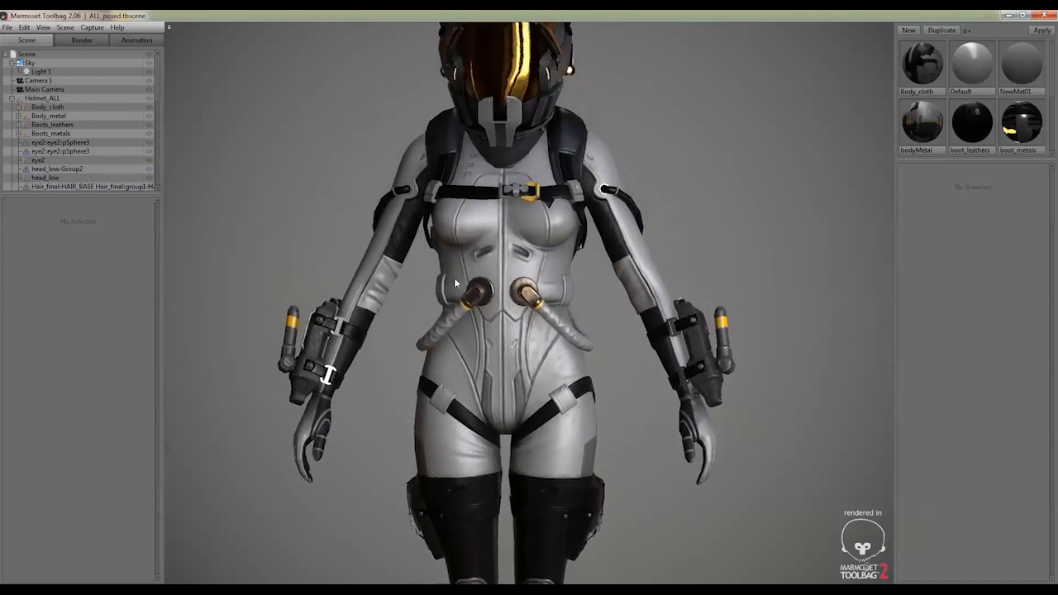
pyautogui.moveTo(455, 281)
pyautogui.mouseDown()
pyautogui.moveTo(512, 275)
pyautogui.moveTo(442, 280)
pyautogui.mouseUp()
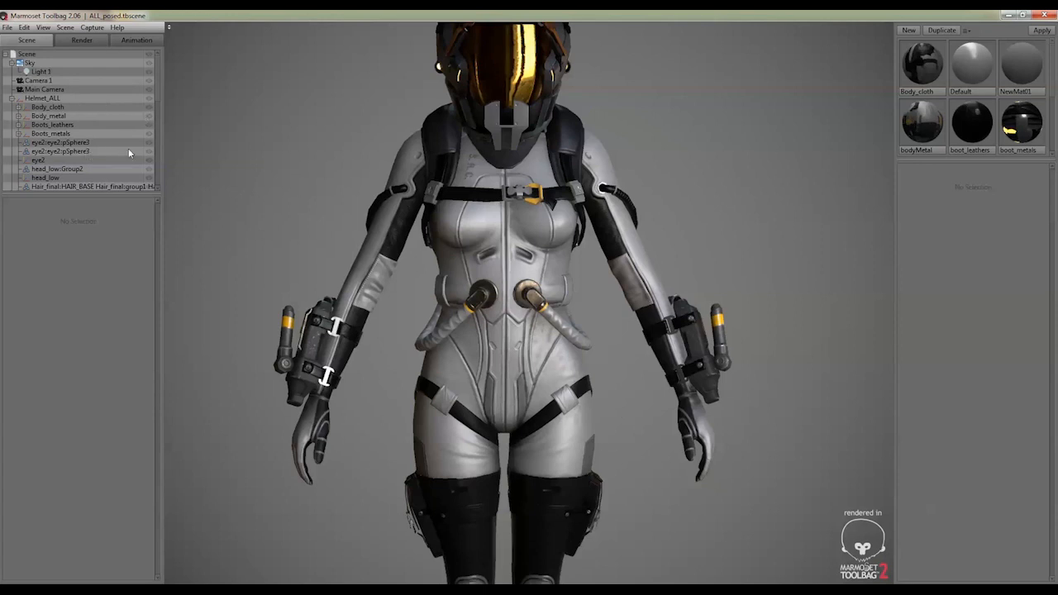
pyautogui.click(147, 115)
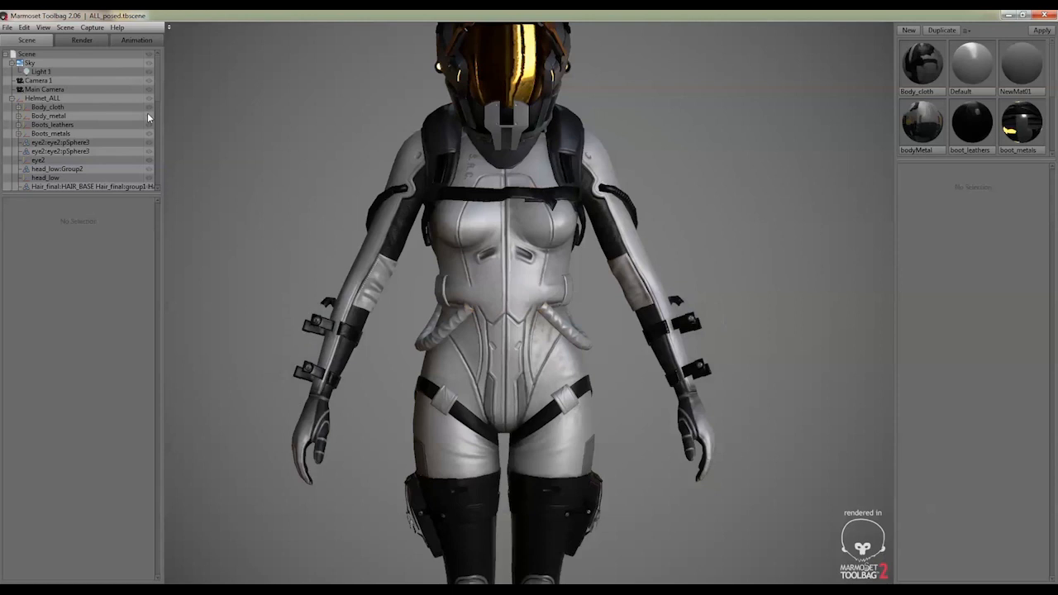
pyautogui.click(148, 116)
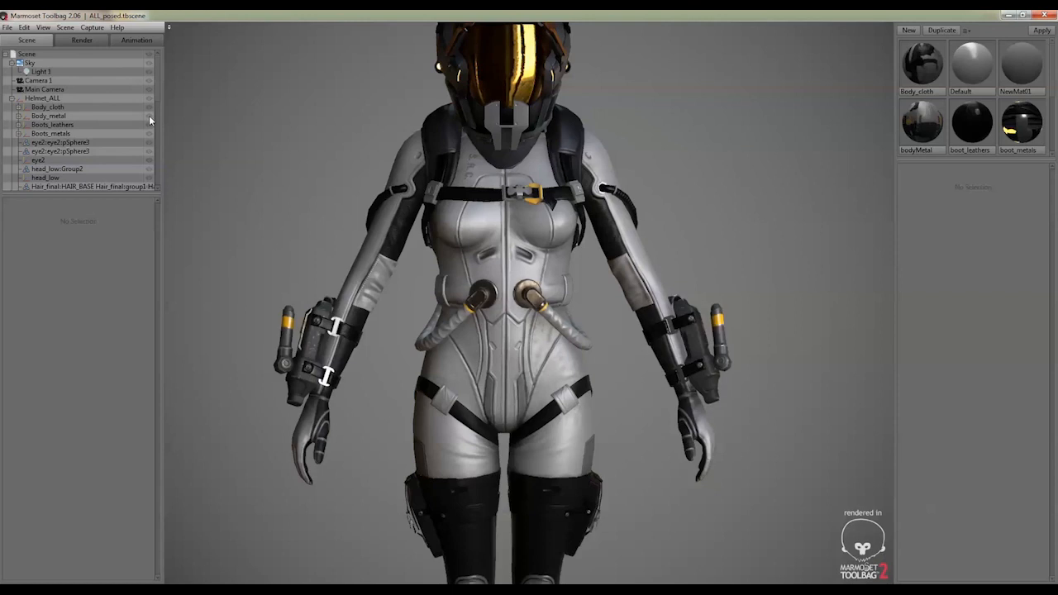
pyautogui.click(149, 116)
pyautogui.click(148, 115)
pyautogui.click(149, 115)
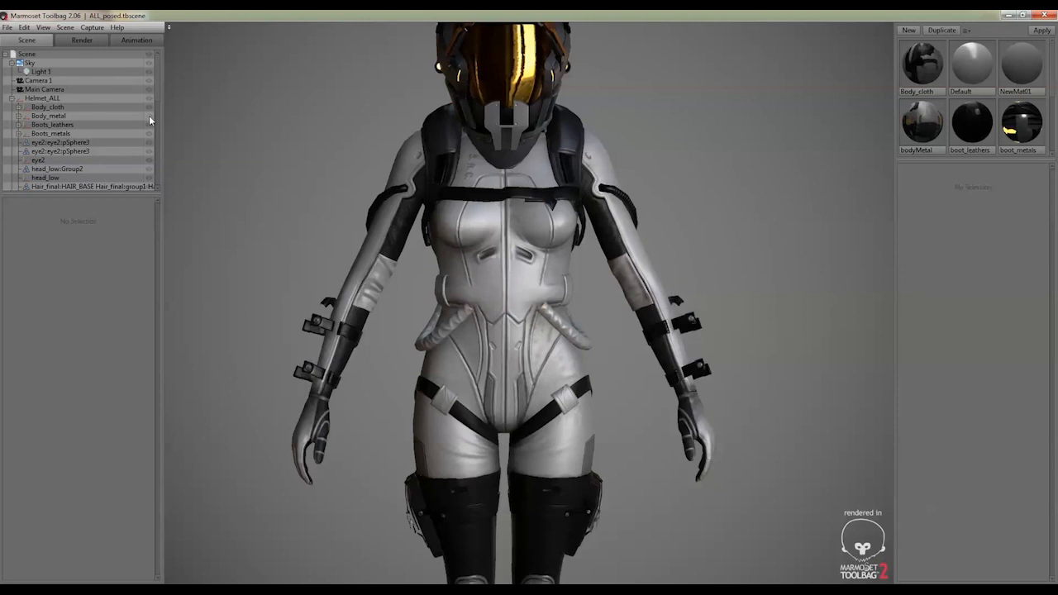
pyautogui.click(147, 124)
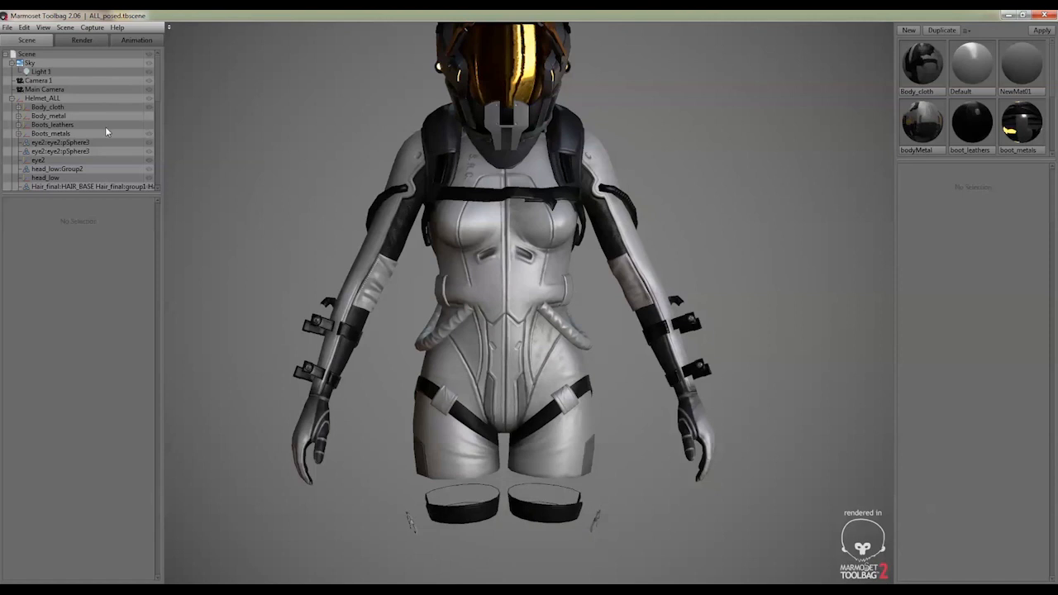
pyautogui.click(150, 133)
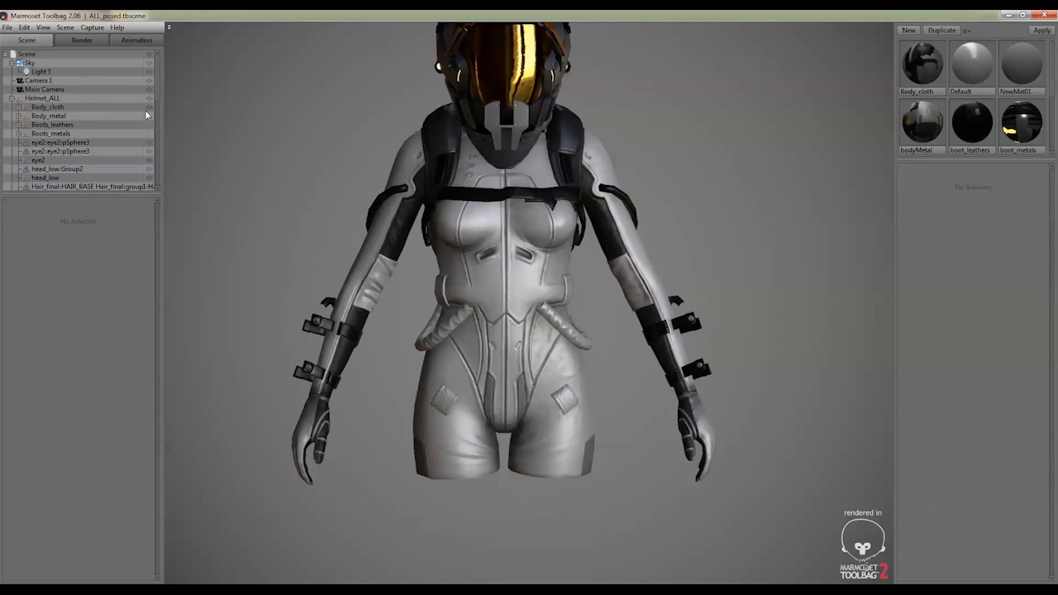
pyautogui.scroll(-2, 78, 119)
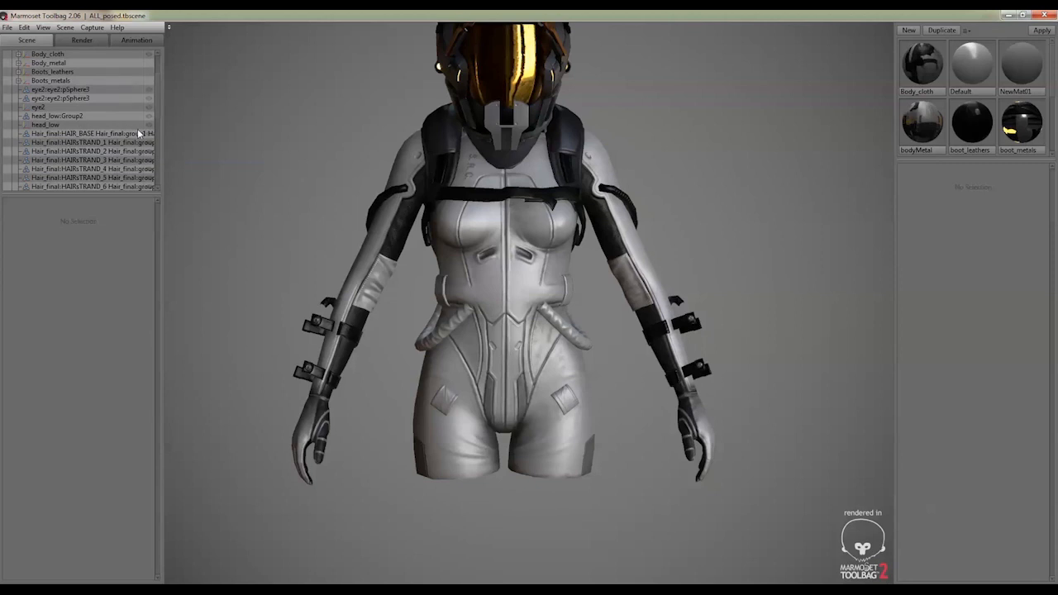
pyautogui.scroll(-6, 137, 128)
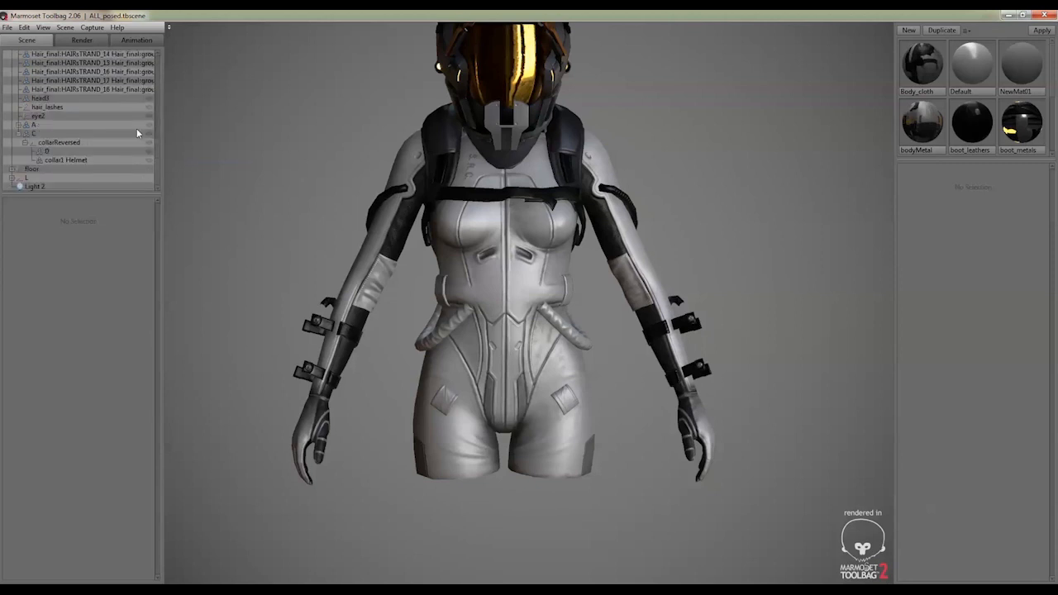
pyautogui.scroll(10, 136, 132)
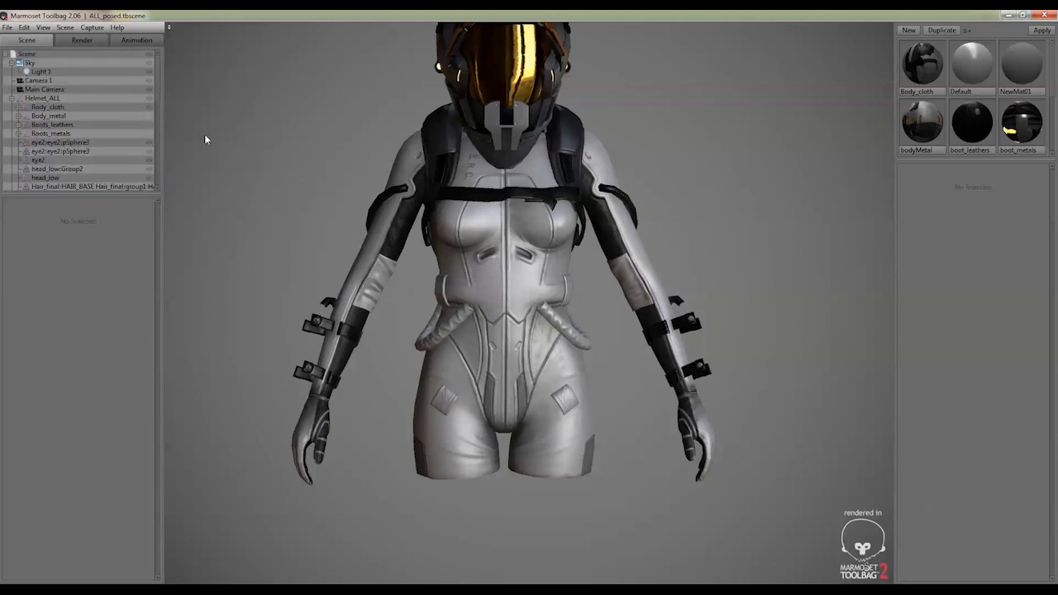
# Select the Body_cloth material and preview its normal map beside the torso
pyautogui.moveTo(206, 137); pyautogui.dragTo(840, 197)
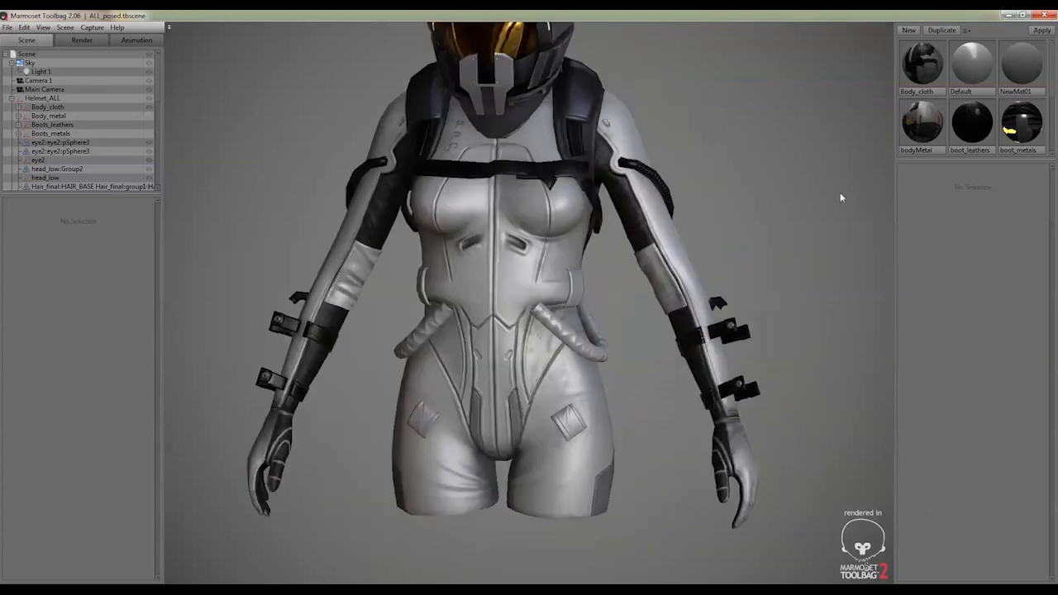
pyautogui.click(927, 56)
pyautogui.moveTo(687, 352); pyautogui.dragTo(690, 306)
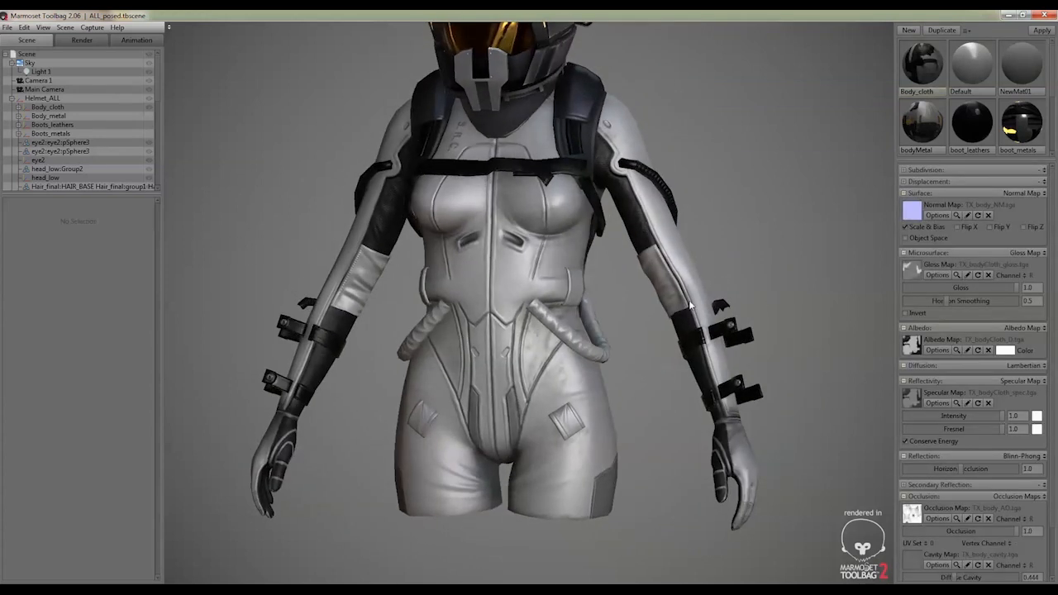
pyautogui.click(956, 215)
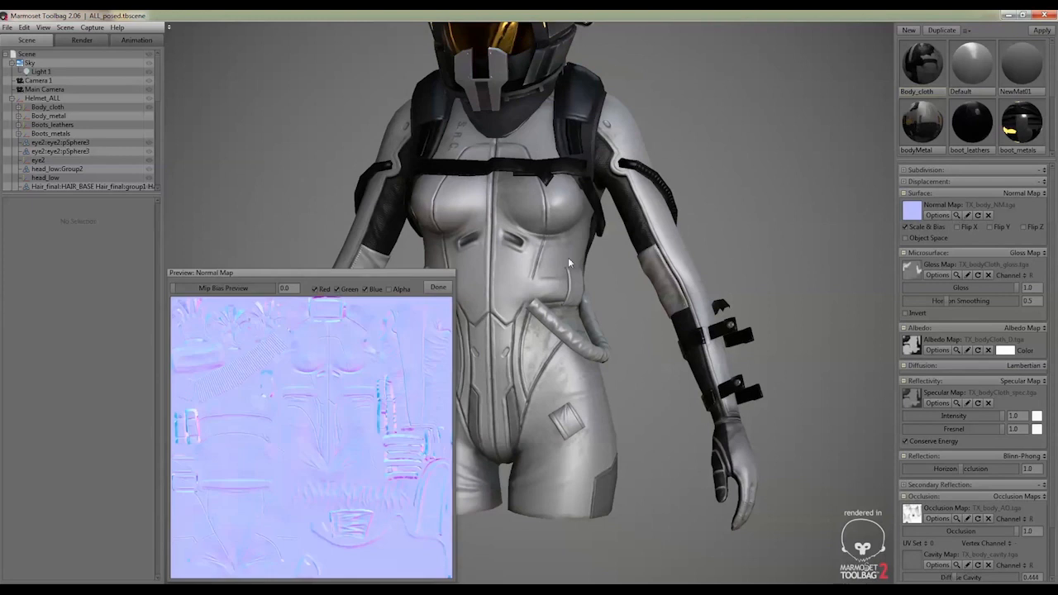
pyautogui.moveTo(387, 273); pyautogui.dragTo(790, 76)
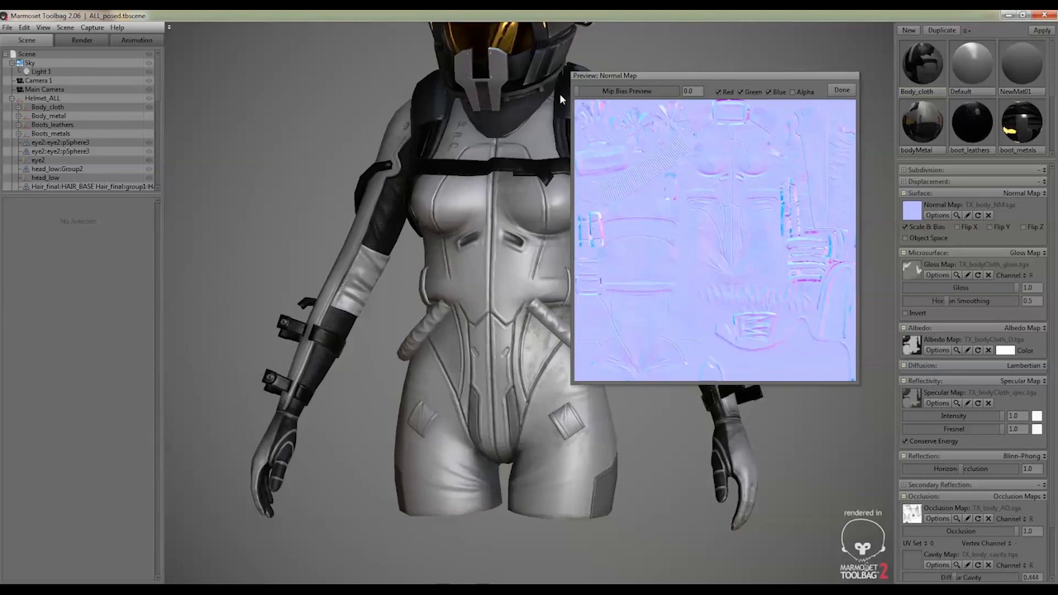
pyautogui.click(842, 91)
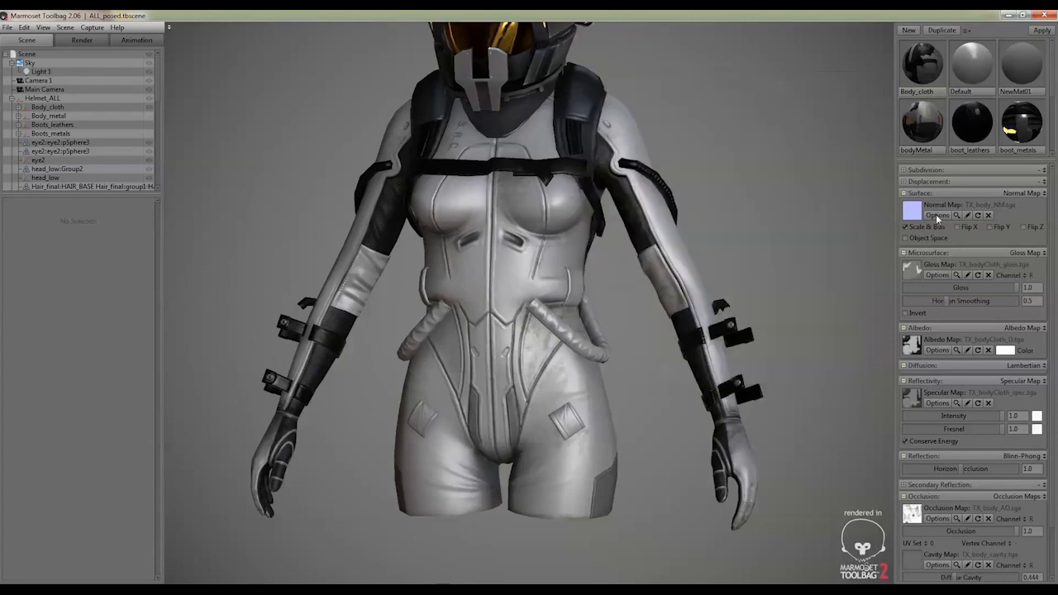
# Preview the Body_cloth material's gloss map, close it and preview the specular map
pyautogui.click(956, 274)
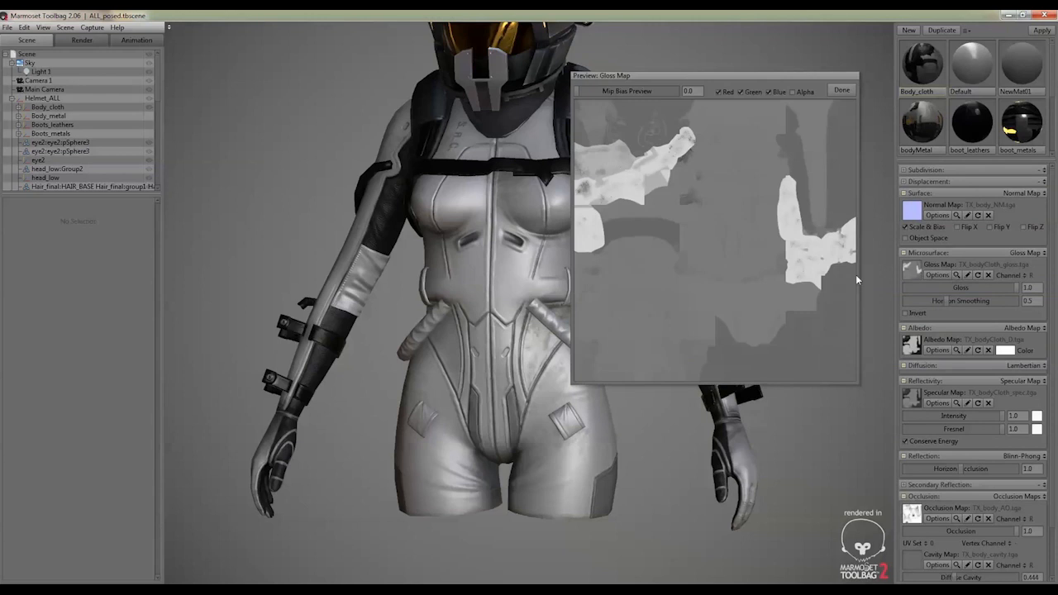
pyautogui.click(841, 90)
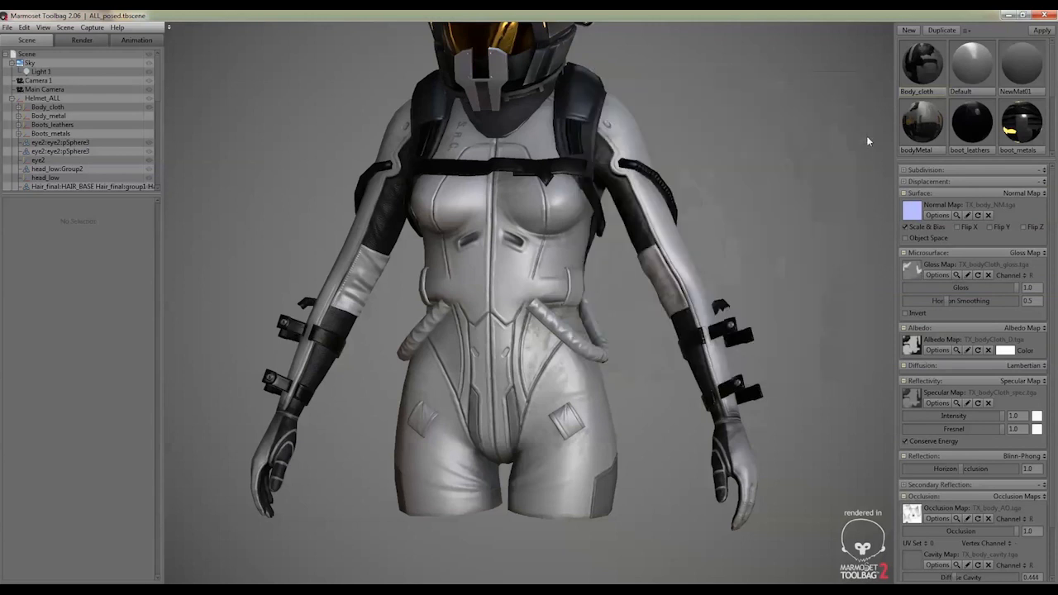
pyautogui.click(955, 402)
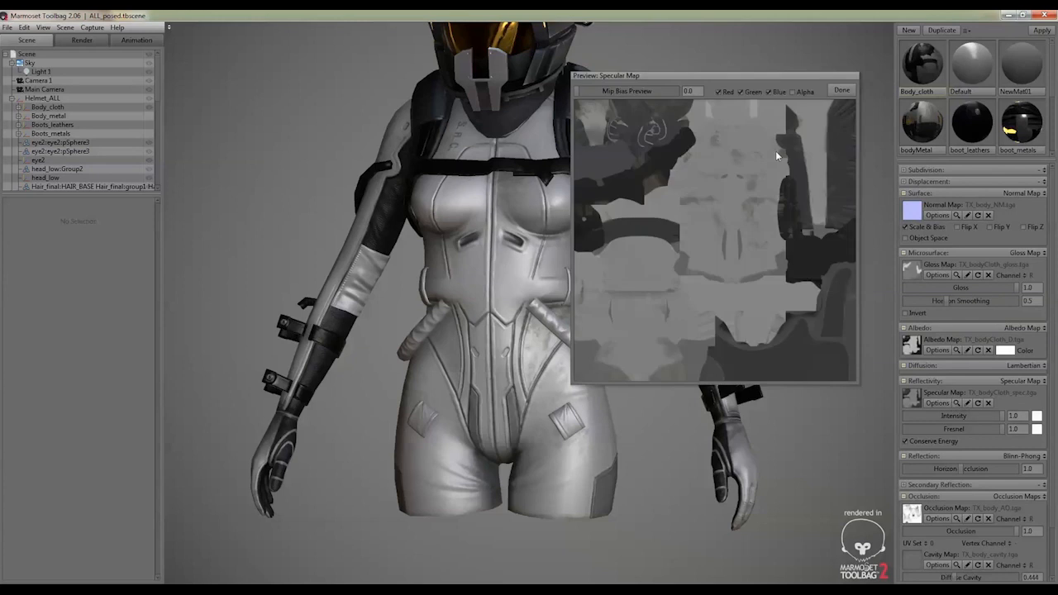
# Close the specular map preview, preview the Body_cloth occlusion map, and view the torso from the front
pyautogui.click(840, 91)
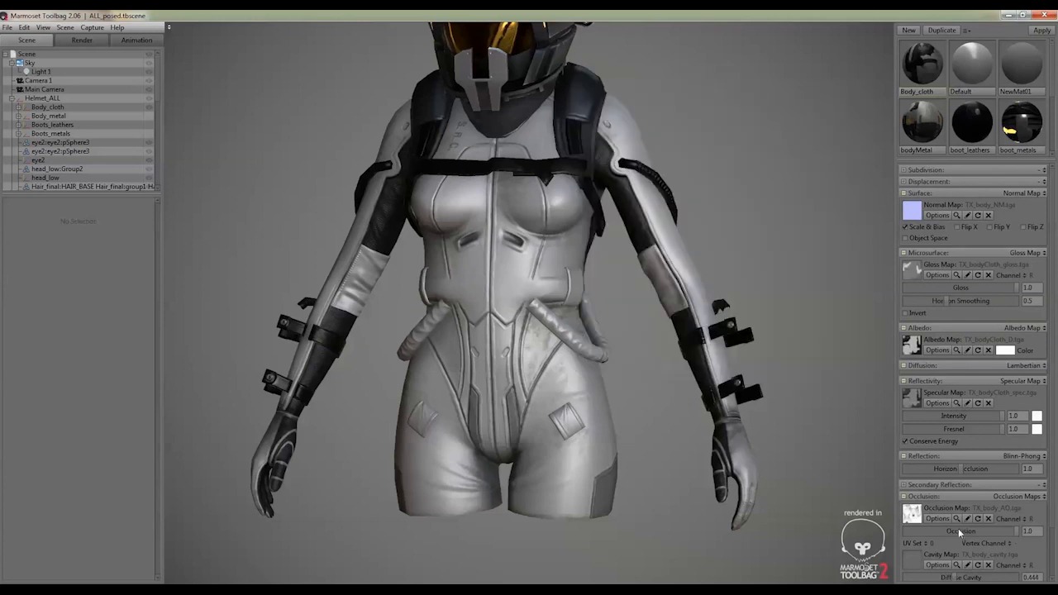
pyautogui.scroll(-2, 951, 508)
pyautogui.click(956, 466)
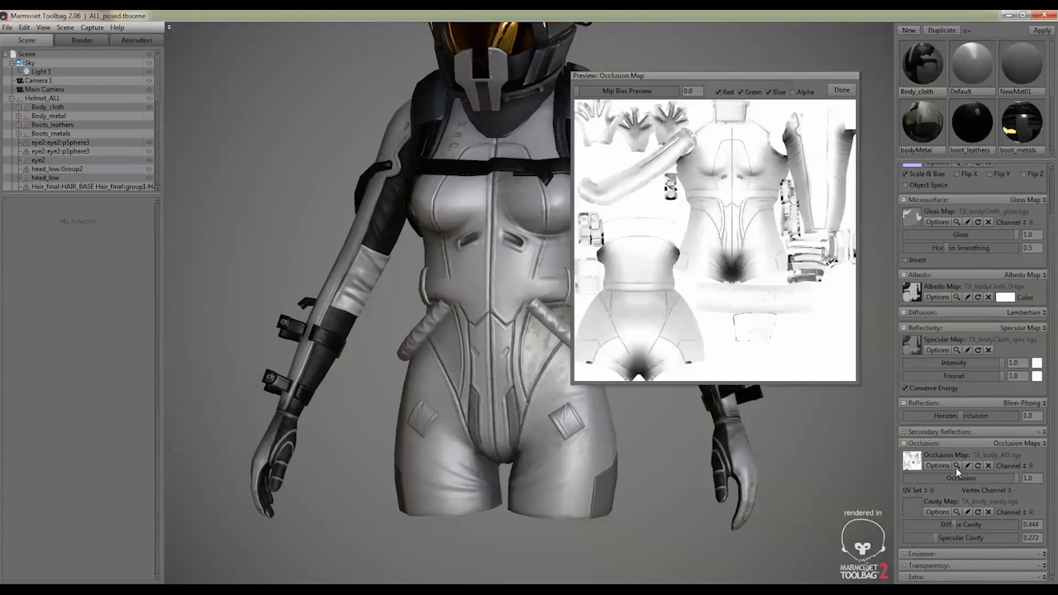
pyautogui.click(841, 92)
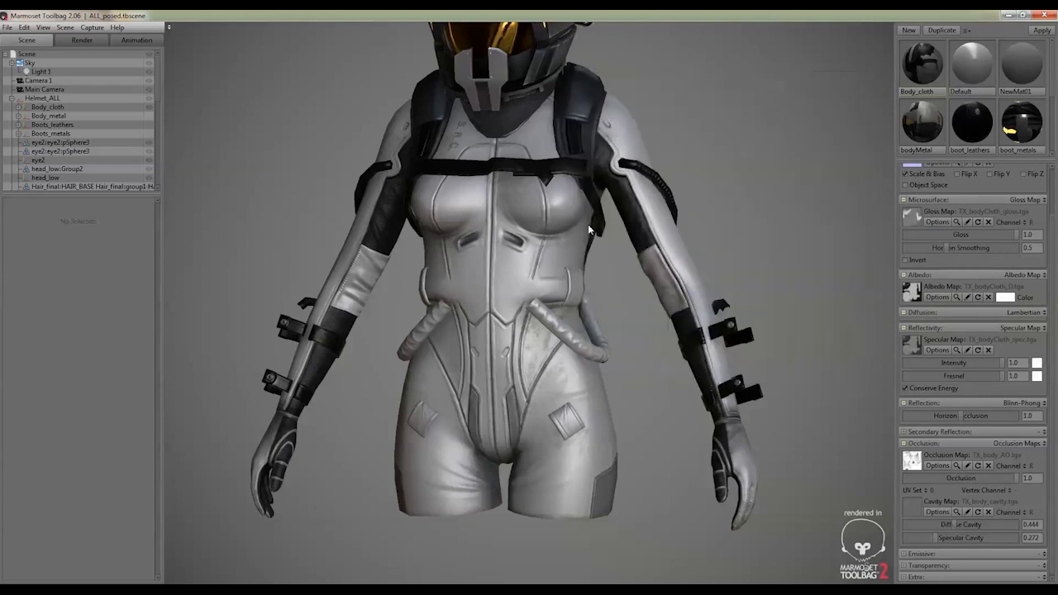
pyautogui.moveTo(591, 231); pyautogui.dragTo(630, 235)
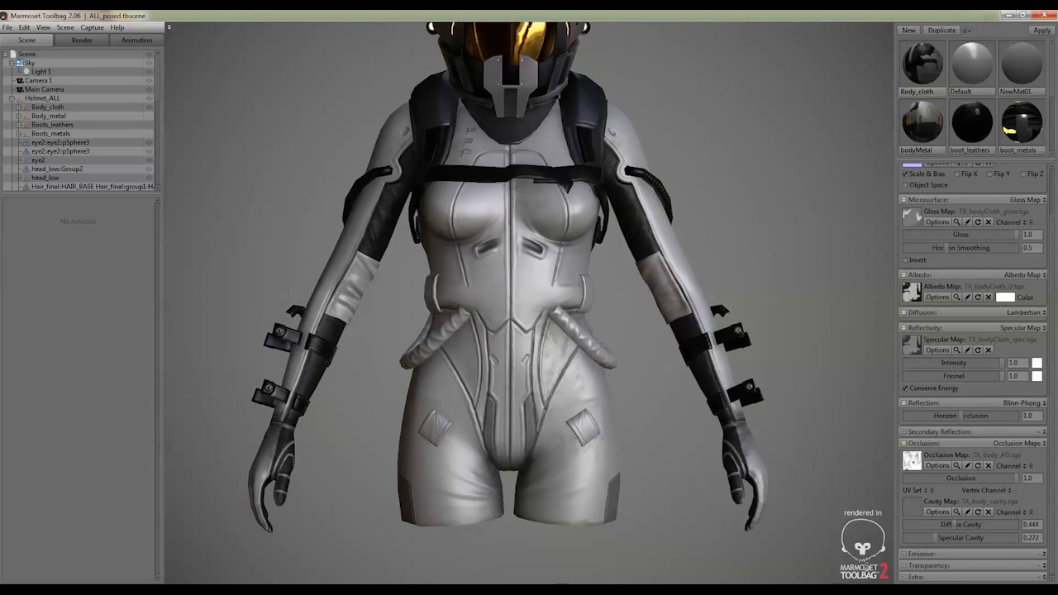
# Switch to Mari and examine the Body_cloth base diffuse layer on the 3D model and in the UV layout
pyautogui.hotkey('alt', 'Tab')
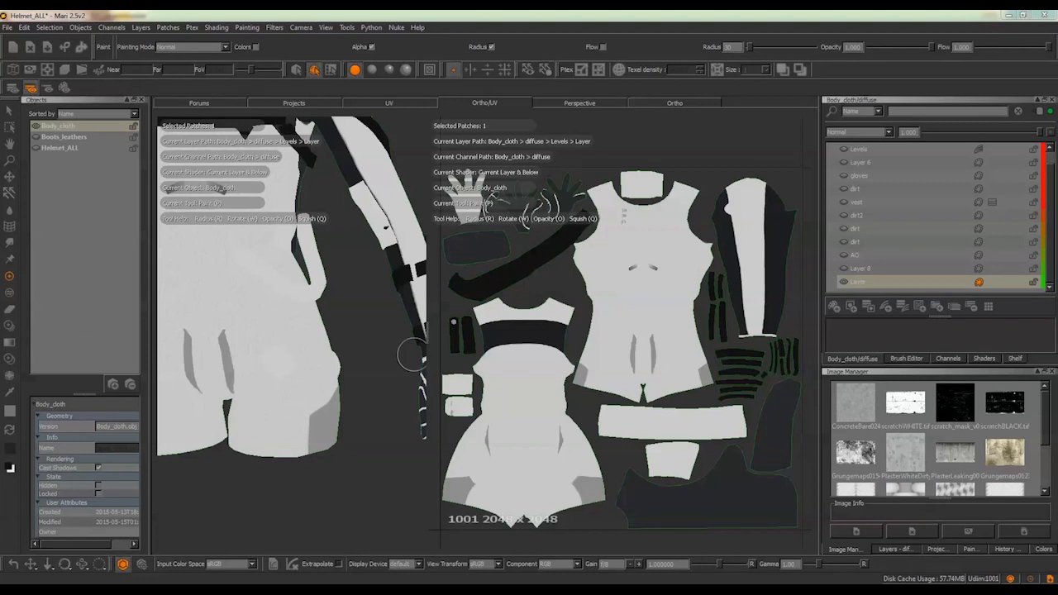
pyautogui.keyDown('alt'); pyautogui.moveTo(395, 310); pyautogui.dragTo(344, 305, button='right'); pyautogui.keyUp('alt')
pyautogui.keyDown('alt'); pyautogui.moveTo(344, 305); pyautogui.dragTo(293, 299); pyautogui.keyUp('alt')
pyautogui.keyDown('alt'); pyautogui.moveTo(293, 299); pyautogui.dragTo(303, 305, button='middle'); pyautogui.keyUp('alt')
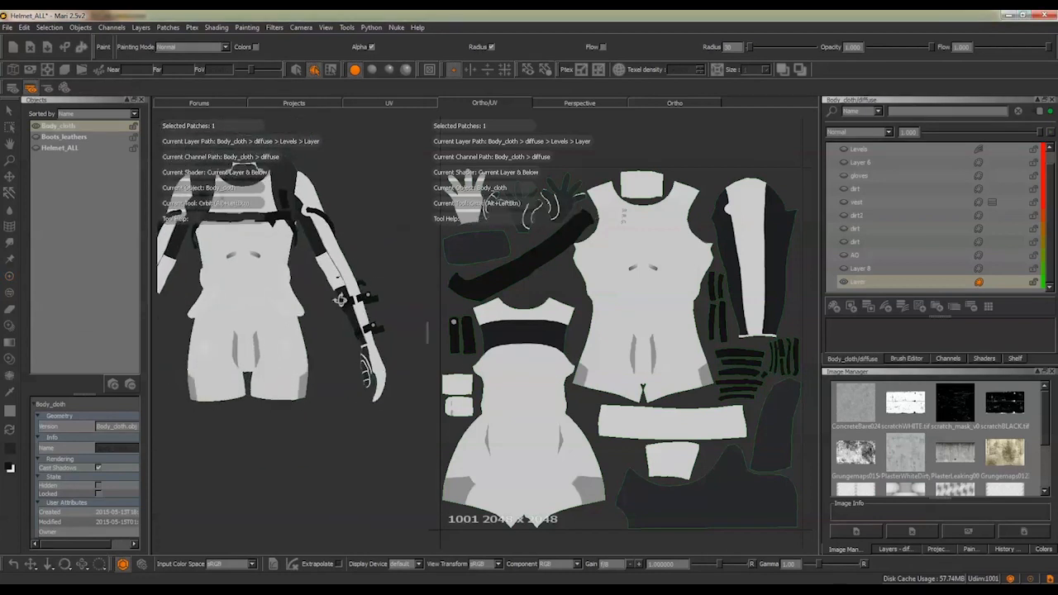
pyautogui.keyDown('alt'); pyautogui.moveTo(301, 302); pyautogui.dragTo(258, 307); pyautogui.keyUp('alt')
pyautogui.keyDown('alt'); pyautogui.moveTo(258, 307); pyautogui.dragTo(234, 306, button='middle'); pyautogui.keyUp('alt')
pyautogui.keyDown('alt'); pyautogui.moveTo(249, 305); pyautogui.dragTo(274, 305); pyautogui.keyUp('alt')
pyautogui.moveTo(597, 293)
pyautogui.keyDown('alt'); pyautogui.mouseDown(button='right')
pyautogui.moveTo(618, 333)
pyautogui.moveTo(667, 350)
pyautogui.mouseUp(button='right'); pyautogui.keyUp('alt')
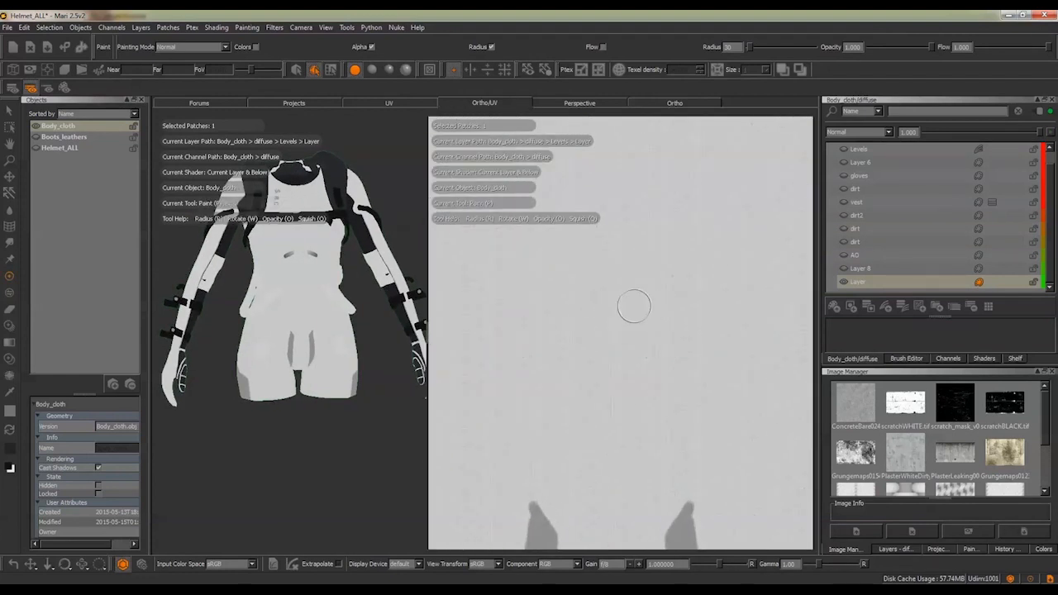
pyautogui.moveTo(264, 327)
pyautogui.keyDown('alt'); pyautogui.mouseDown(button='right')
pyautogui.moveTo(290, 357)
pyautogui.moveTo(239, 338)
pyautogui.mouseUp(button='right'); pyautogui.keyUp('alt')
pyautogui.keyDown('alt'); pyautogui.moveTo(240, 338); pyautogui.dragTo(285, 334); pyautogui.keyUp('alt')
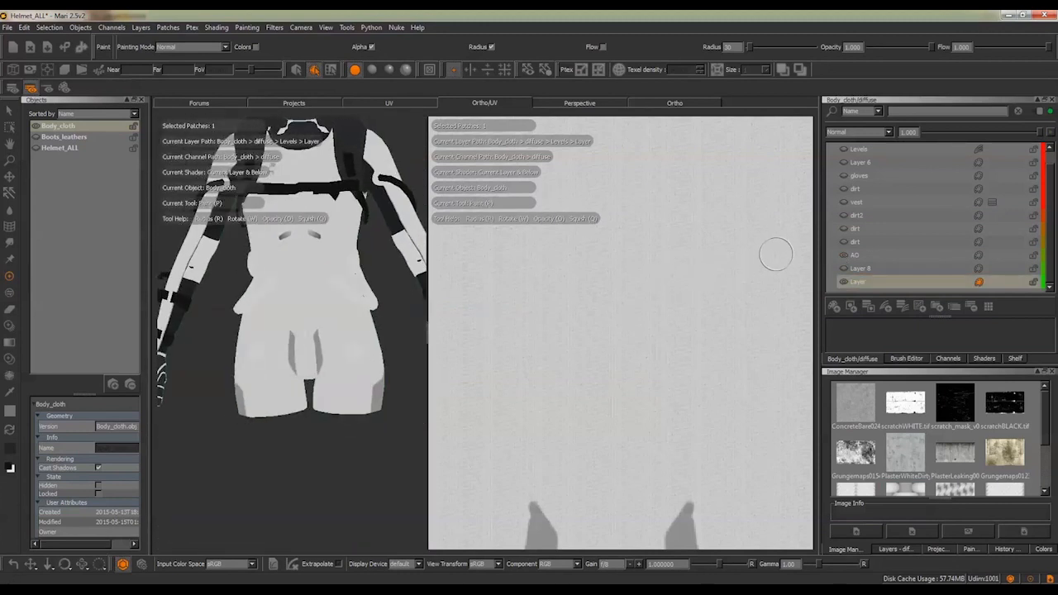
# Select the AO layer in the Body_cloth diffuse stack and inspect its shading on the torso
pyautogui.click(870, 254)
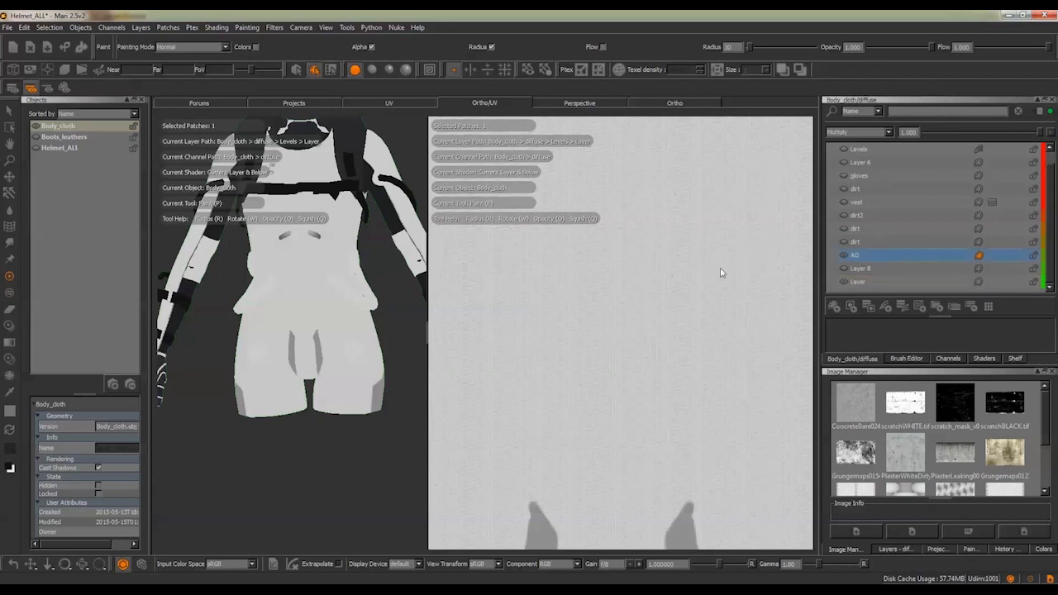
pyautogui.moveTo(678, 263)
pyautogui.keyDown('alt'); pyautogui.mouseDown(button='right')
pyautogui.moveTo(596, 257)
pyautogui.moveTo(689, 253)
pyautogui.mouseUp(button='right'); pyautogui.keyUp('alt')
pyautogui.keyDown('alt'); pyautogui.moveTo(646, 258); pyautogui.dragTo(613, 270, button='middle'); pyautogui.keyUp('alt')
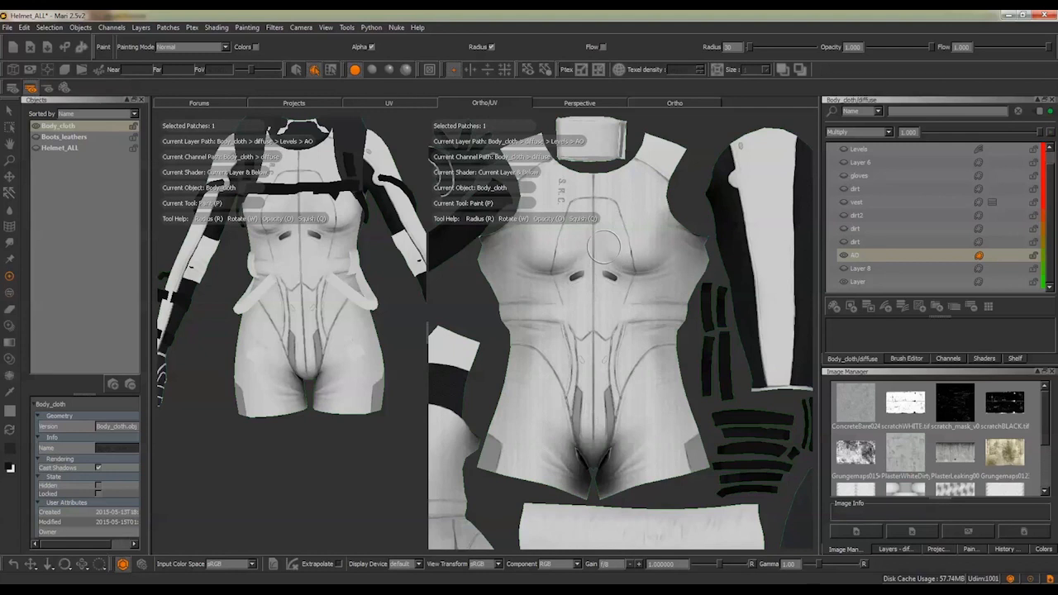
pyautogui.keyDown('alt'); pyautogui.moveTo(646, 258); pyautogui.dragTo(641, 261, button='right'); pyautogui.keyUp('alt')
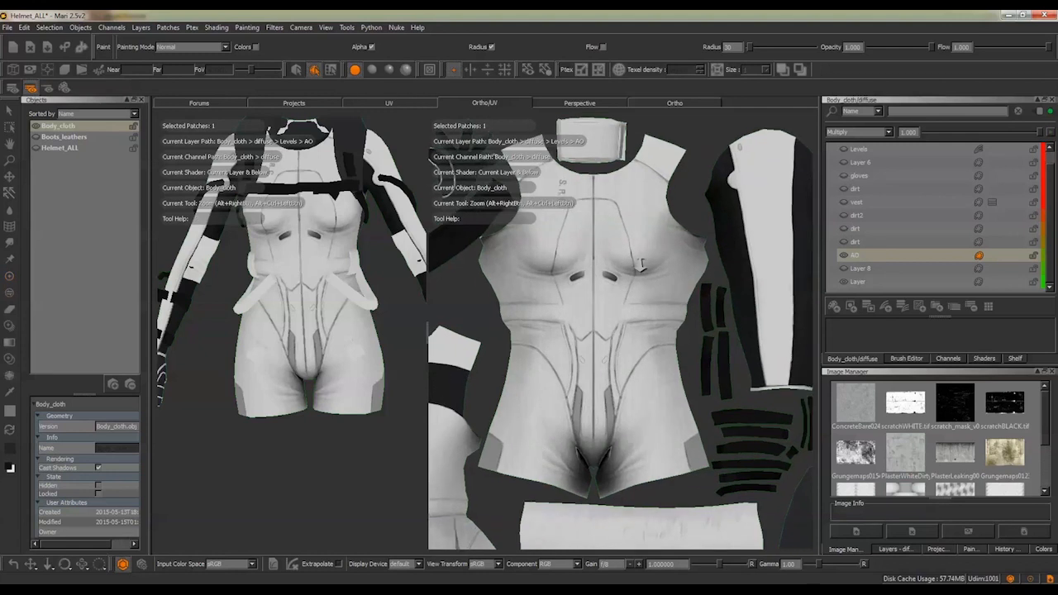
# Check the stack at Layer 8, reselect the AO layer and display the current diffuse channel in full
pyautogui.click(848, 273)
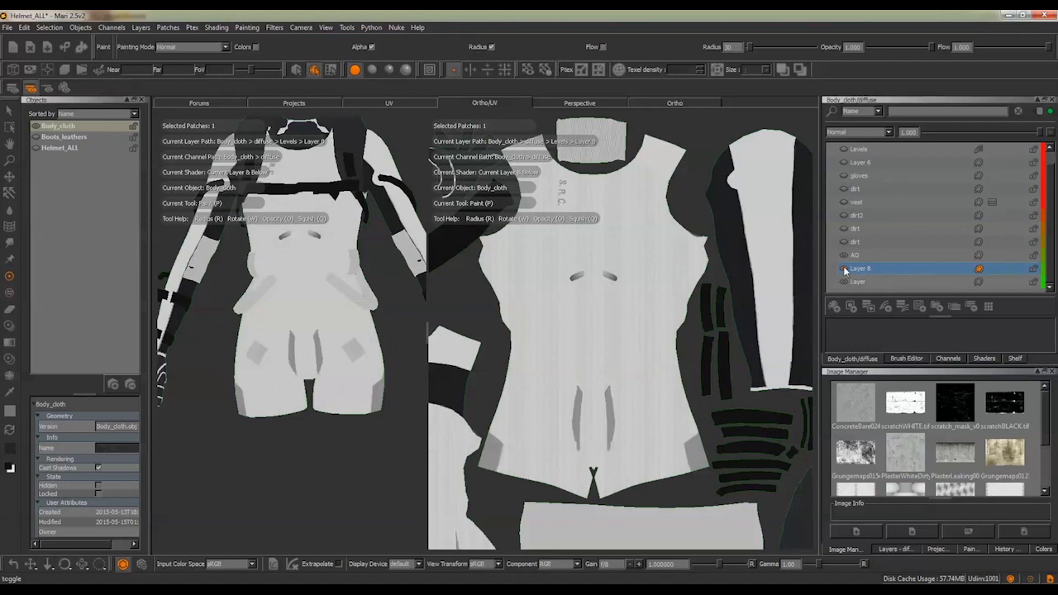
pyautogui.click(859, 257)
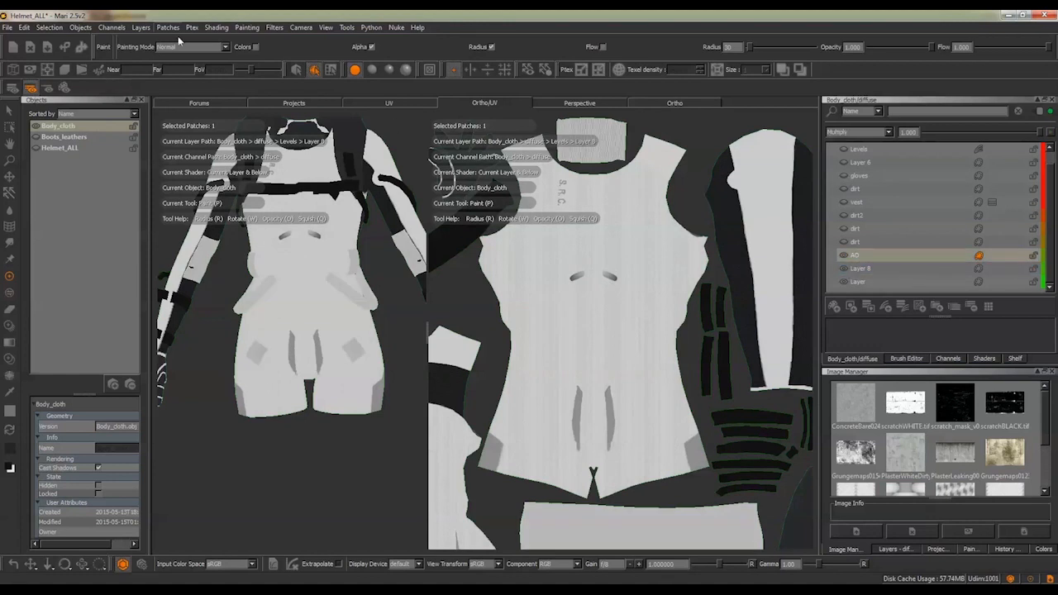
pyautogui.click(13, 89)
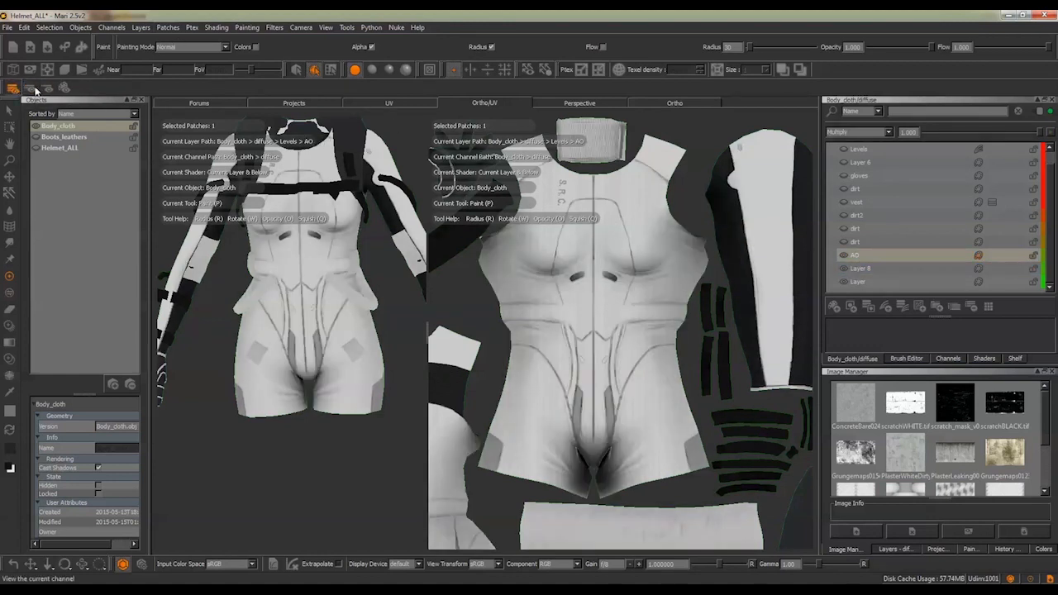
pyautogui.click(34, 89)
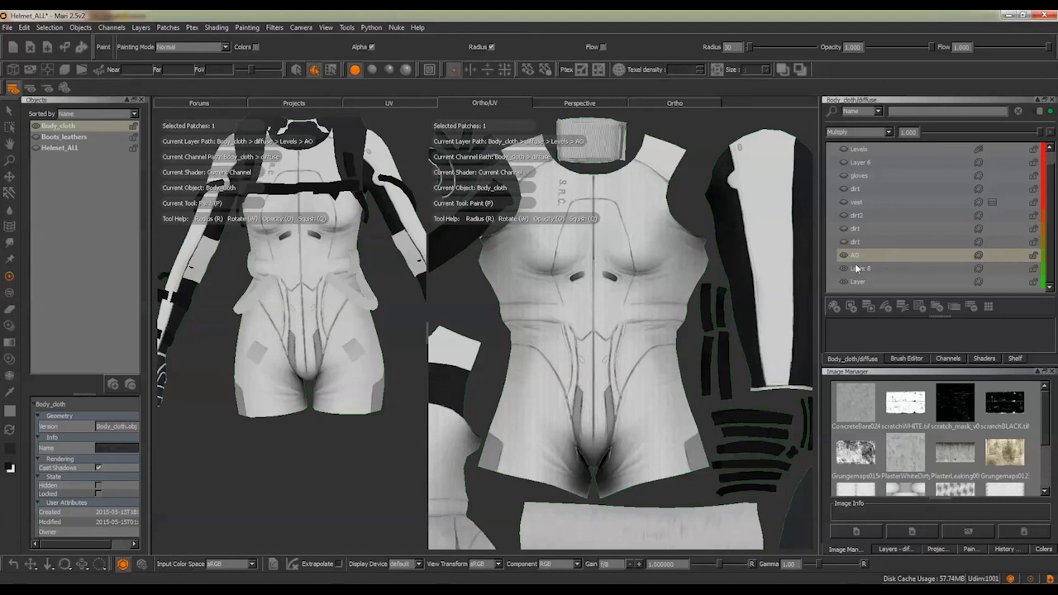
# Add a new paint layer, place it directly beneath the AO layer and make it active
pyautogui.moveTo(558, 294)
pyautogui.keyDown('alt'); pyautogui.mouseDown(button='right')
pyautogui.moveTo(670, 325)
pyautogui.moveTo(623, 319)
pyautogui.mouseUp(button='right'); pyautogui.keyUp('alt')
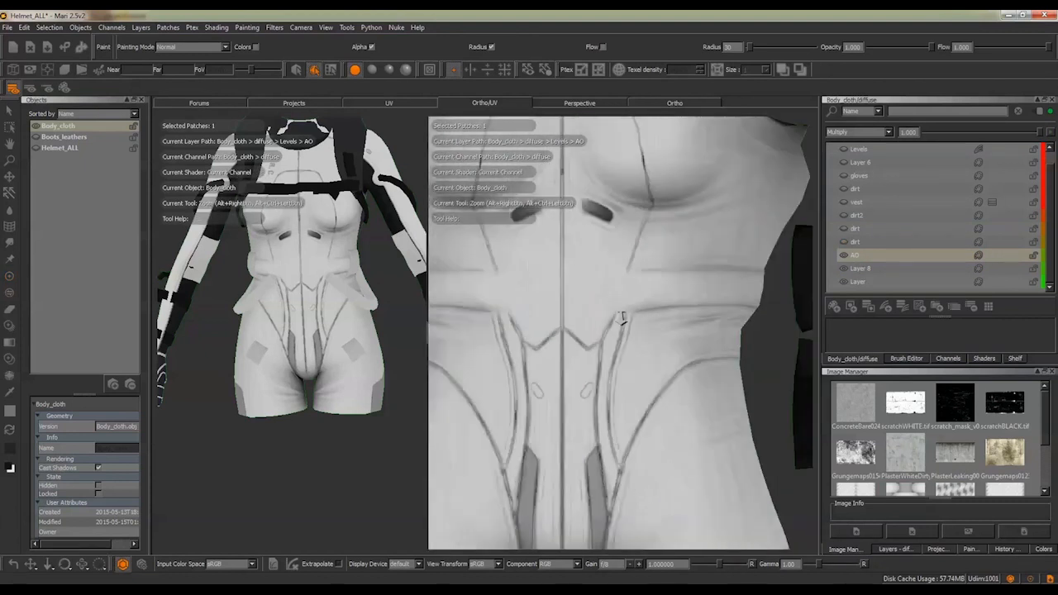
pyautogui.click(833, 307)
pyautogui.moveTo(863, 254); pyautogui.dragTo(851, 275)
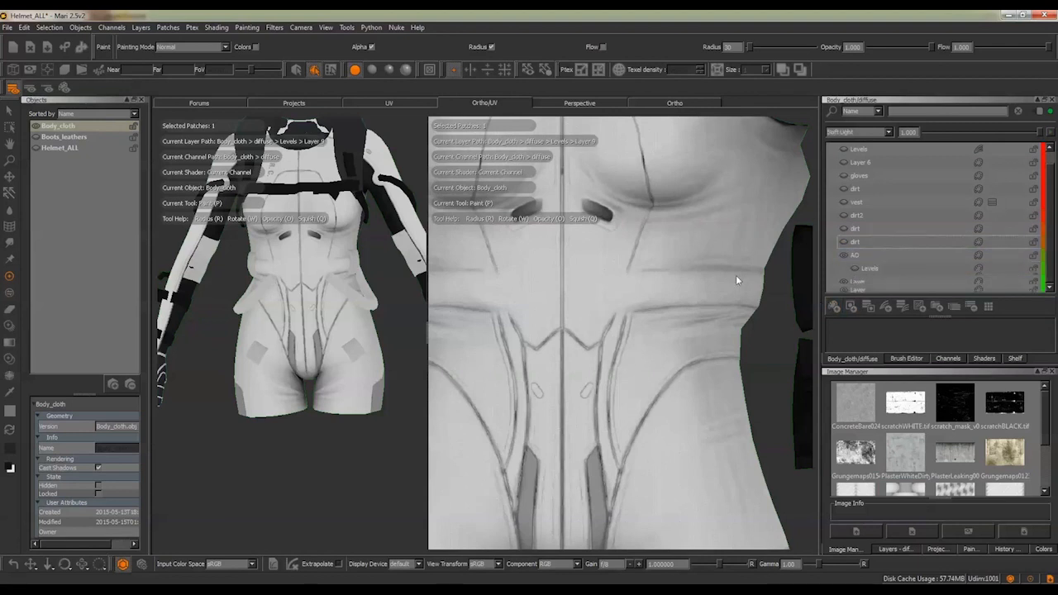
pyautogui.click(835, 268)
pyautogui.scroll(-1, 894, 266)
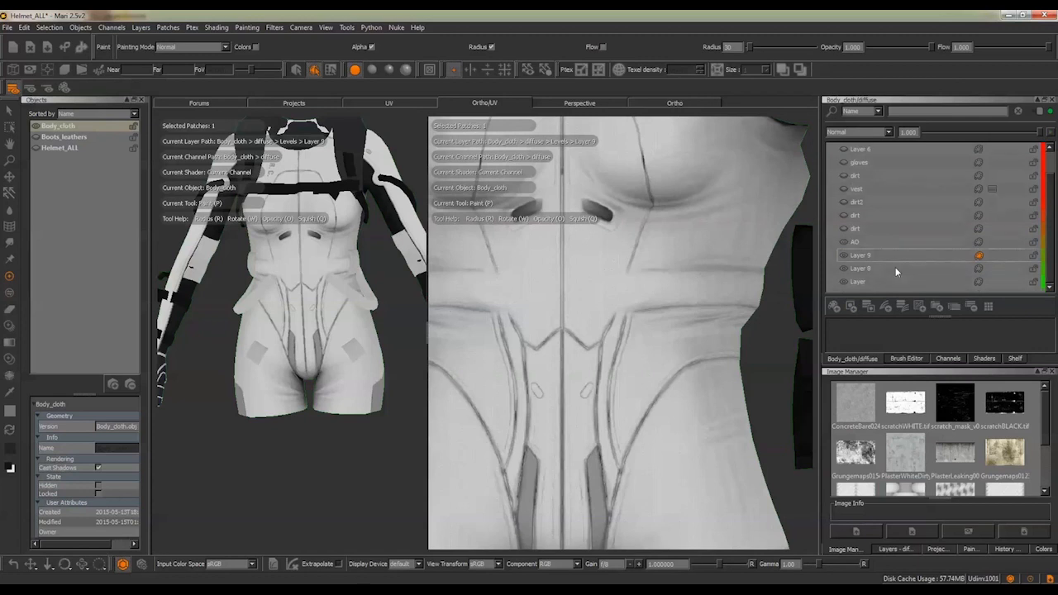
pyautogui.click(874, 255)
# Look through the tileable images and examine the torso and sleeve shells in the UV layout
pyautogui.scroll(-2, 979, 430)
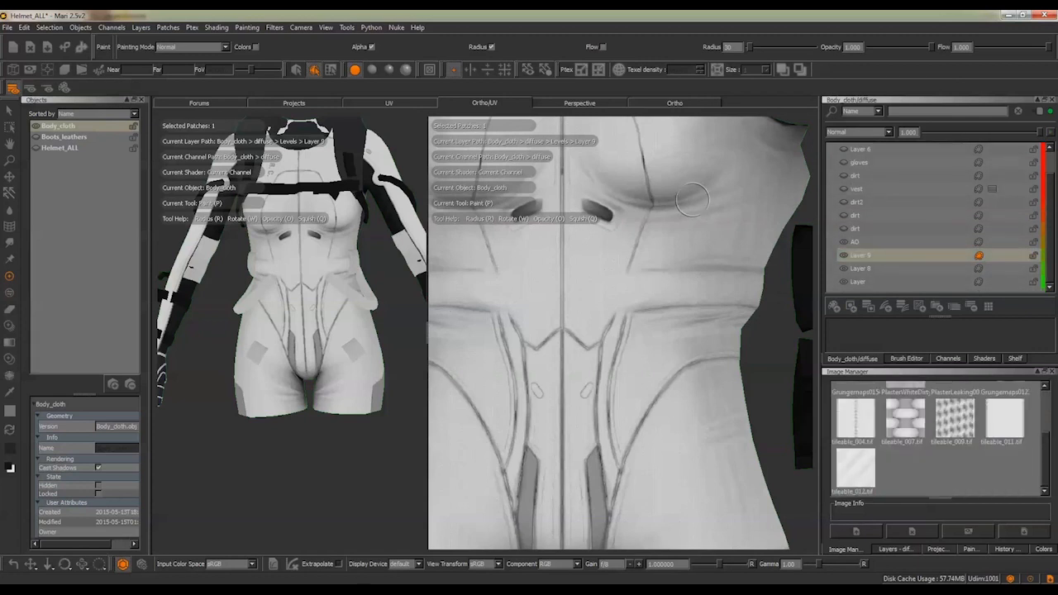
pyautogui.keyDown('alt'); pyautogui.moveTo(685, 199); pyautogui.dragTo(530, 368, button='middle'); pyautogui.keyUp('alt')
pyautogui.keyDown('alt'); pyautogui.moveTo(723, 320); pyautogui.dragTo(671, 316, button='middle'); pyautogui.keyUp('alt')
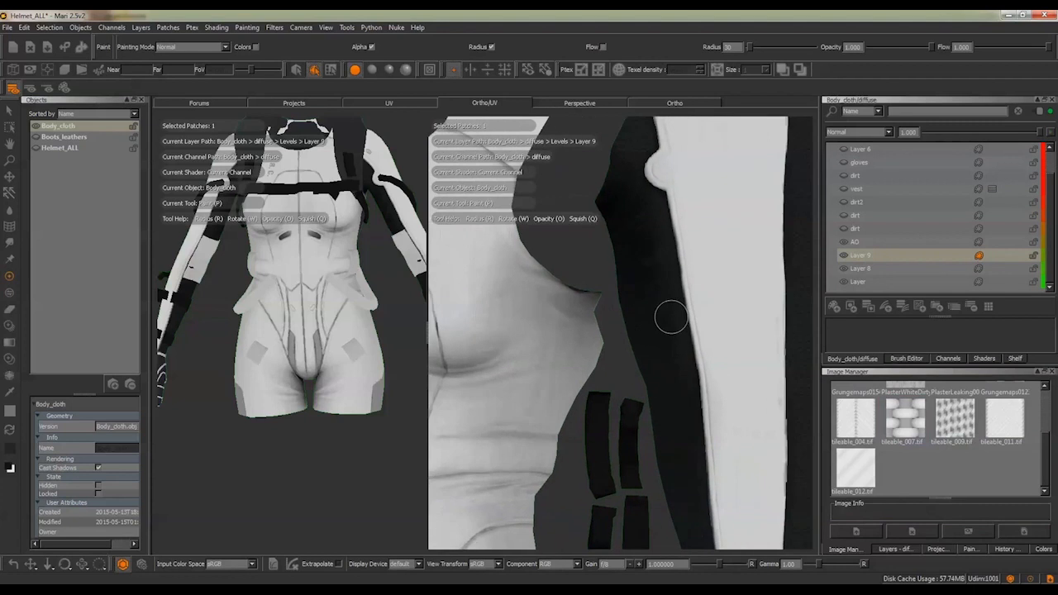
pyautogui.scroll(3, 671, 322)
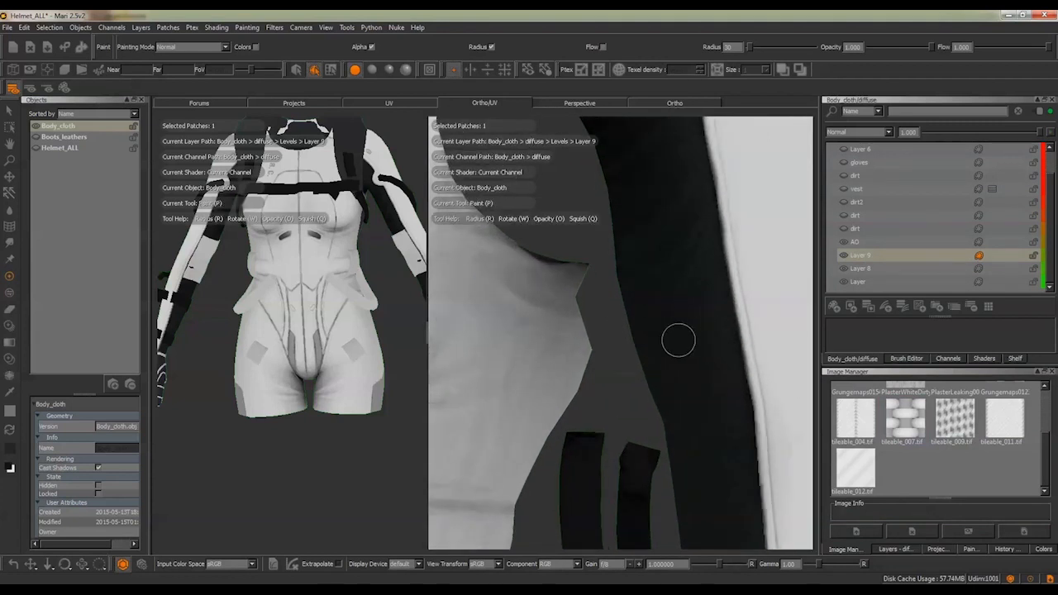
pyautogui.keyDown('alt'); pyautogui.moveTo(663, 331); pyautogui.dragTo(597, 314, button='right'); pyautogui.keyUp('alt')
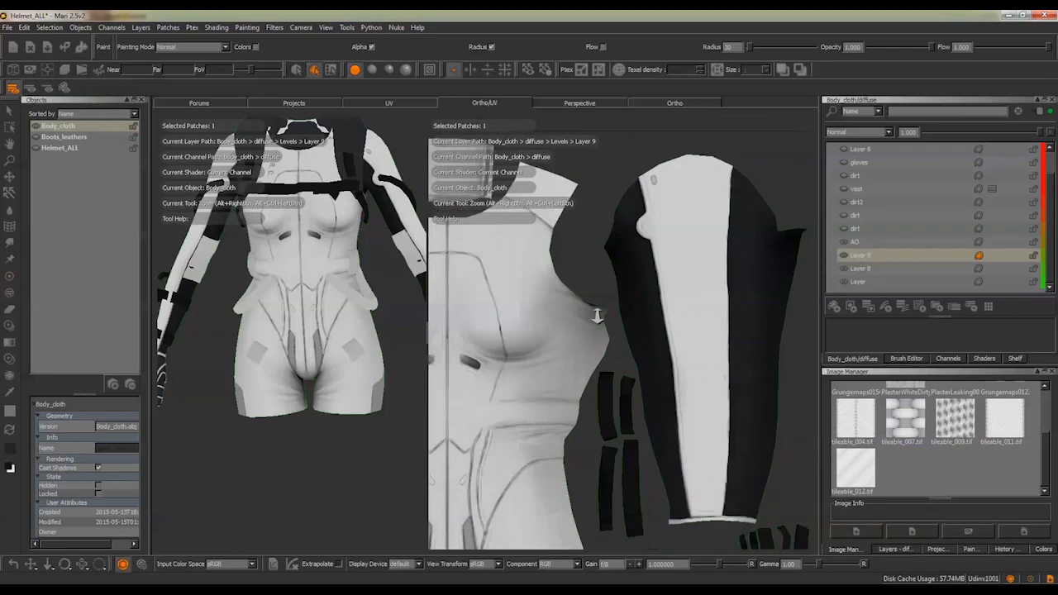
pyautogui.keyDown('alt'); pyautogui.moveTo(597, 315); pyautogui.dragTo(763, 273, button='middle'); pyautogui.keyUp('alt')
pyautogui.press('s')
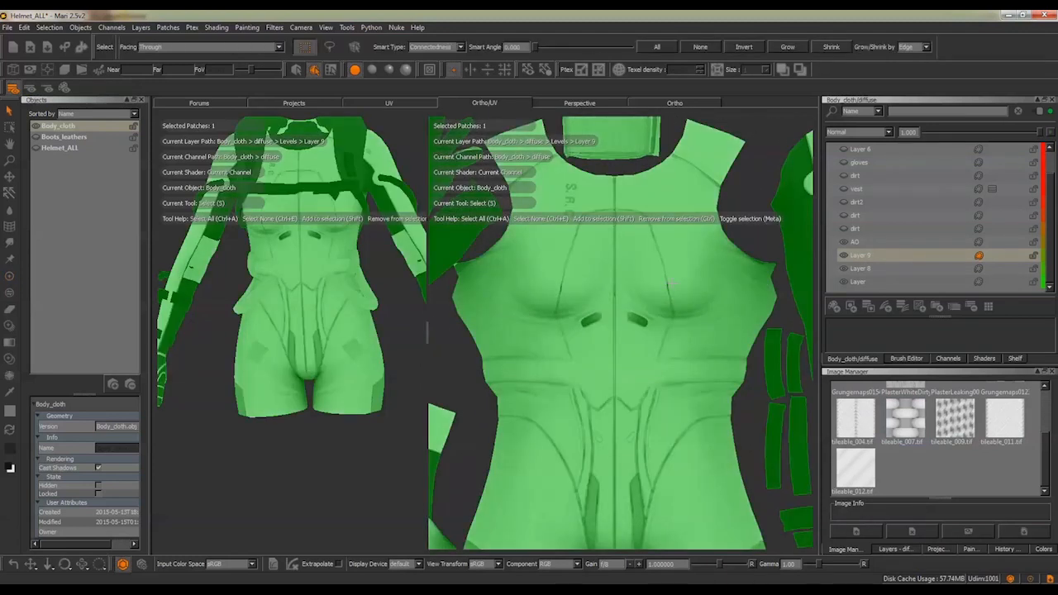
pyautogui.press('p')
pyautogui.scroll(-3, 670, 288)
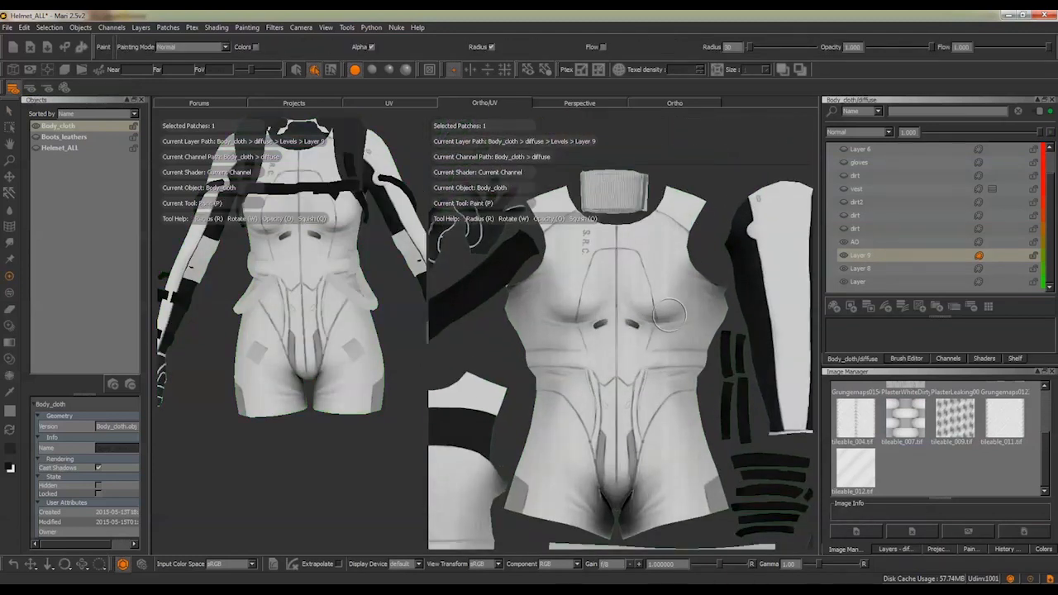
pyautogui.keyDown('alt'); pyautogui.moveTo(667, 292); pyautogui.dragTo(747, 276, button='middle'); pyautogui.keyUp('alt')
pyautogui.keyDown('alt'); pyautogui.moveTo(641, 322); pyautogui.dragTo(514, 321, button='middle'); pyautogui.keyUp('alt')
pyautogui.scroll(5, 521, 321)
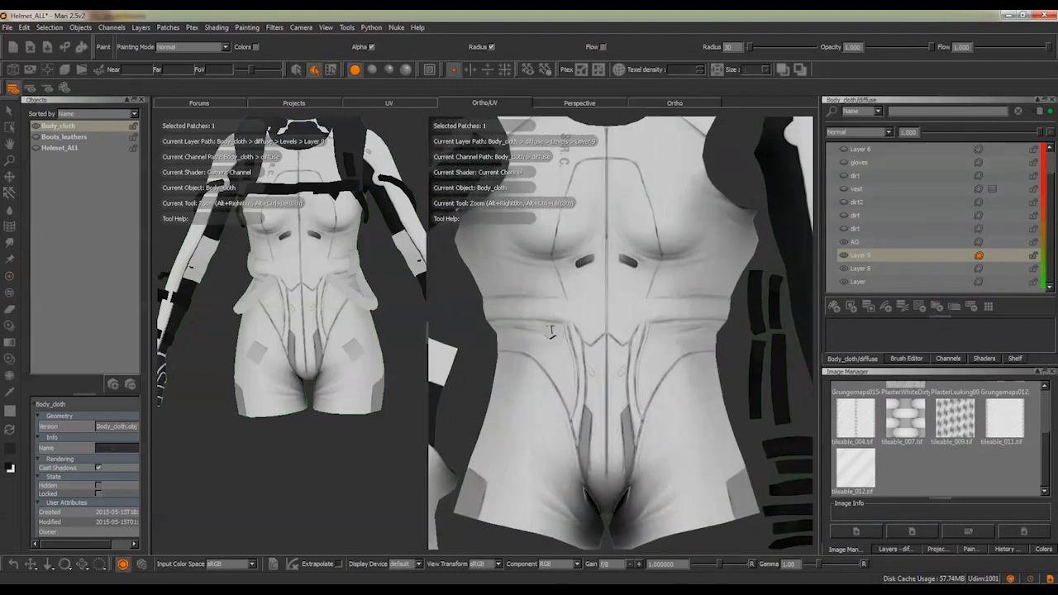
# Set selection to faces and smart-select the whole connected torso shell, ready for painting
pyautogui.click(332, 71)
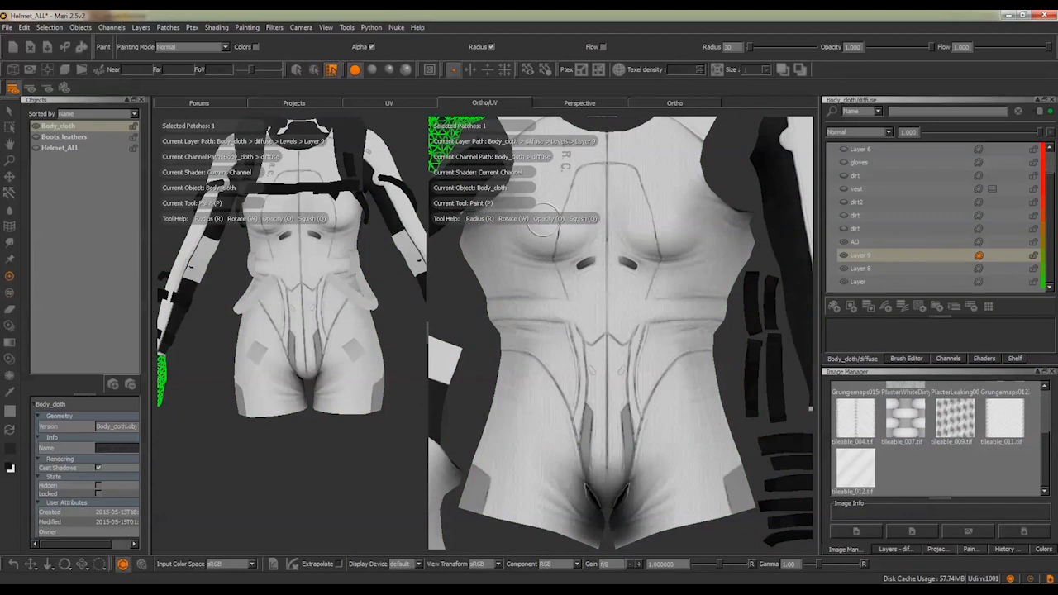
pyautogui.press('s')
pyautogui.click(556, 272)
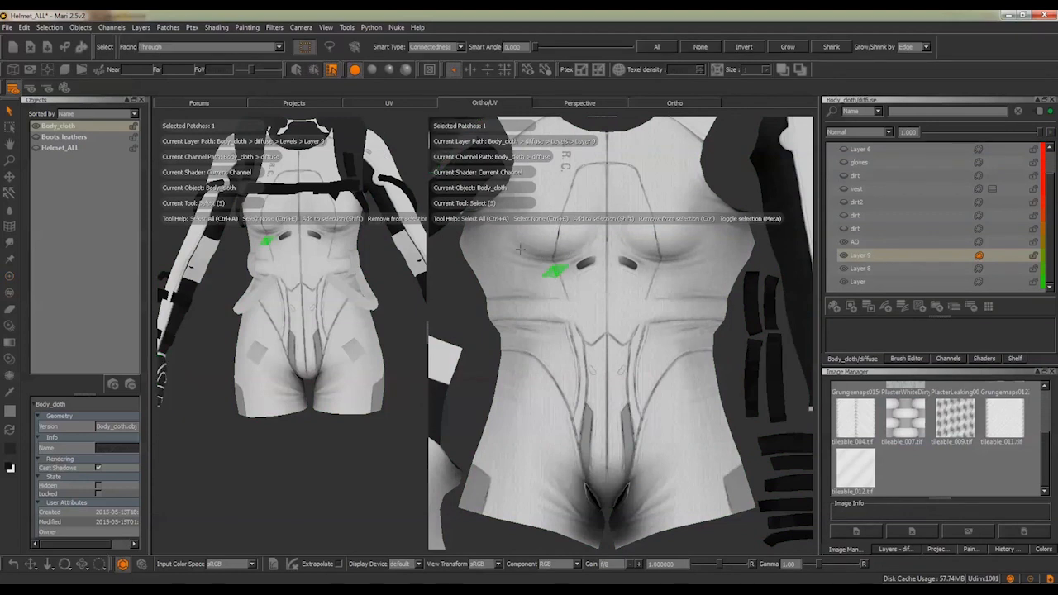
pyautogui.click(355, 48)
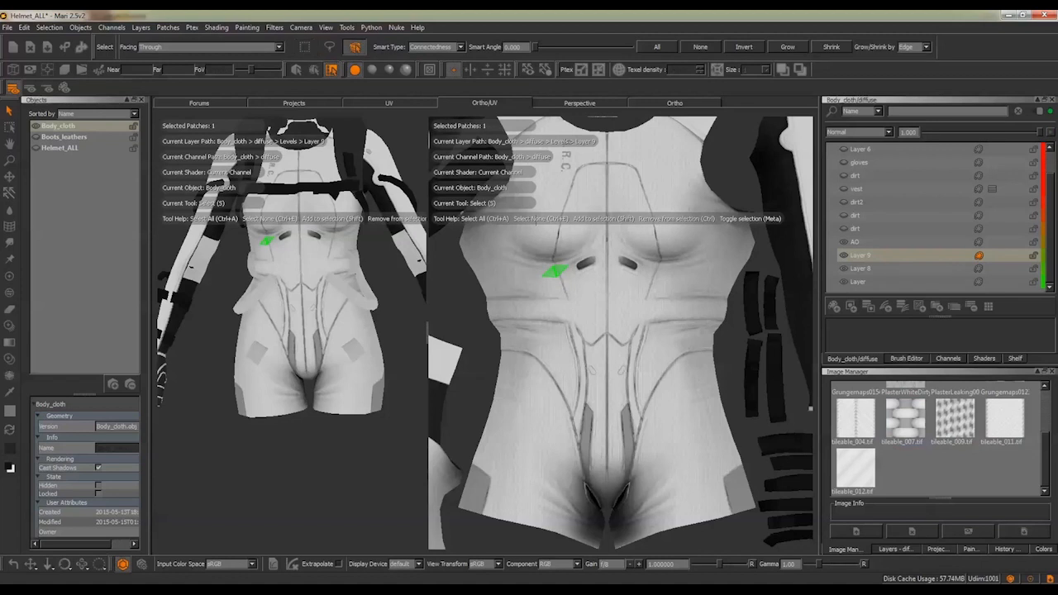
pyautogui.press('p')
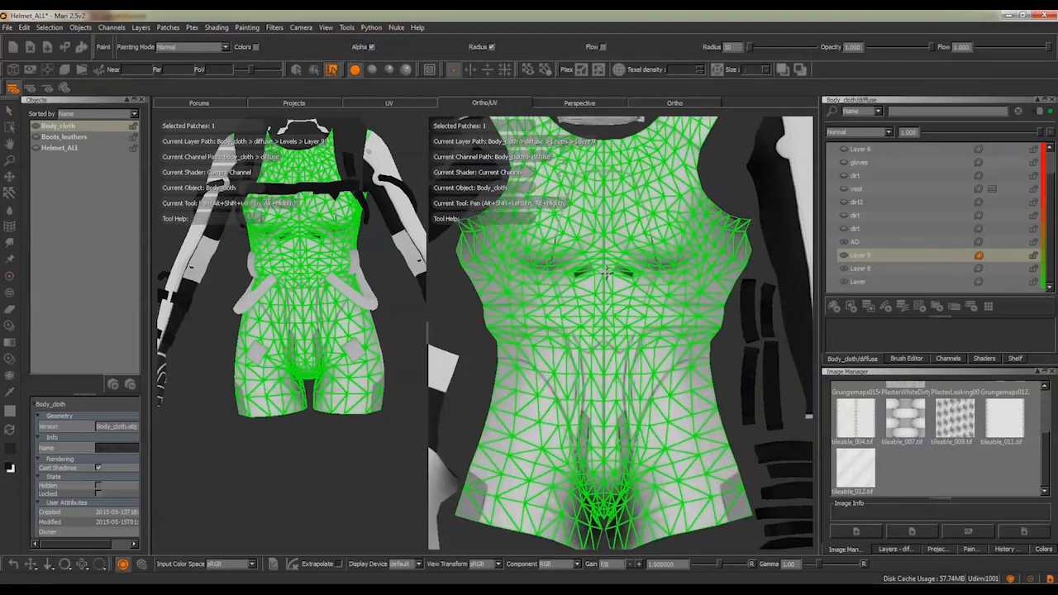
# Load tileable_007.tif as the Paint Through image over the selected torso shell in the UV view
pyautogui.keyDown('alt'); pyautogui.moveTo(604, 274); pyautogui.dragTo(604, 268, button='right'); pyautogui.keyUp('alt')
pyautogui.keyDown('alt'); pyautogui.moveTo(586, 272); pyautogui.dragTo(593, 285, button='middle'); pyautogui.keyUp('alt')
pyautogui.keyDown('alt'); pyautogui.moveTo(593, 285); pyautogui.dragTo(624, 280, button='right'); pyautogui.keyUp('alt')
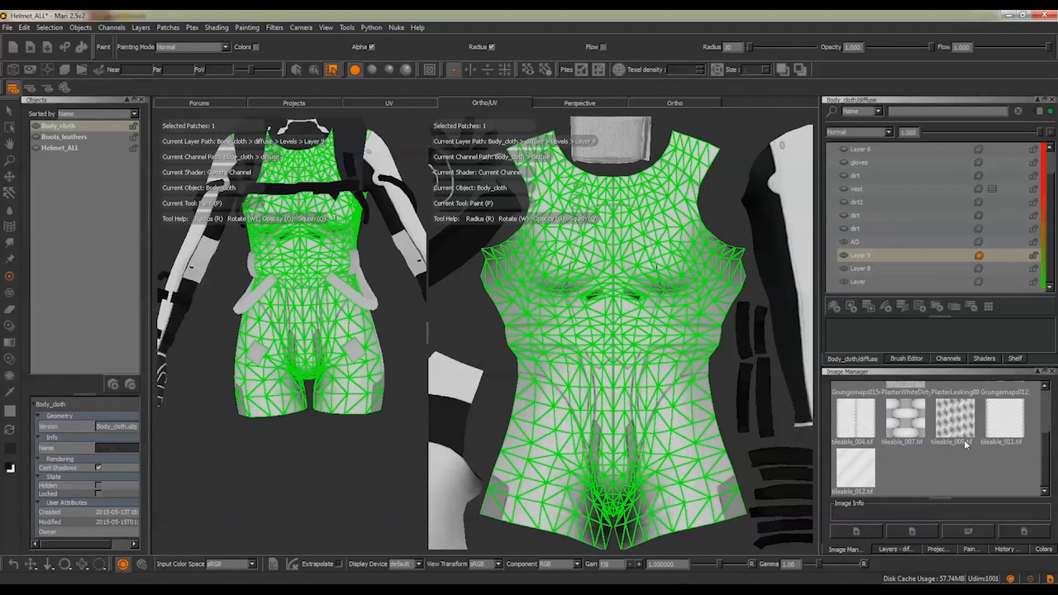
pyautogui.scroll(3, 963, 442)
pyautogui.scroll(-3, 962, 442)
pyautogui.moveTo(915, 423)
pyautogui.mouseDown()
pyautogui.moveTo(682, 398)
pyautogui.moveTo(630, 375)
pyautogui.moveTo(621, 347)
pyautogui.mouseUp()
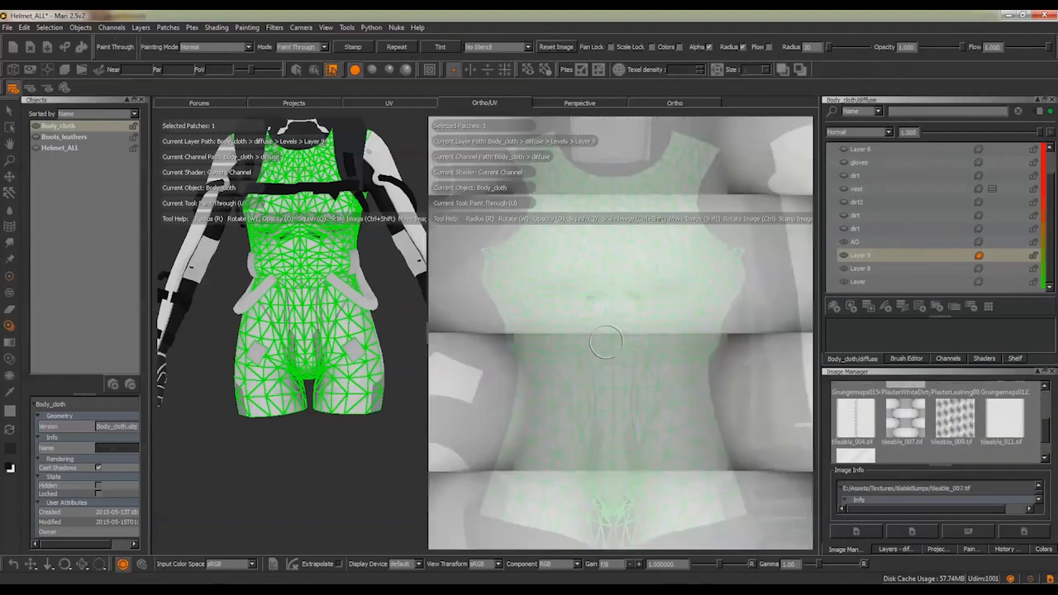
# Shrink the Paint Through image, cover the selected torso faces with its fine repeating pattern, and inspect the weave up close
pyautogui.keyDown('ctrl'); pyautogui.keyDown('shift'); pyautogui.moveTo(705, 349); pyautogui.dragTo(562, 342); pyautogui.keyUp('shift'); pyautogui.keyUp('ctrl')
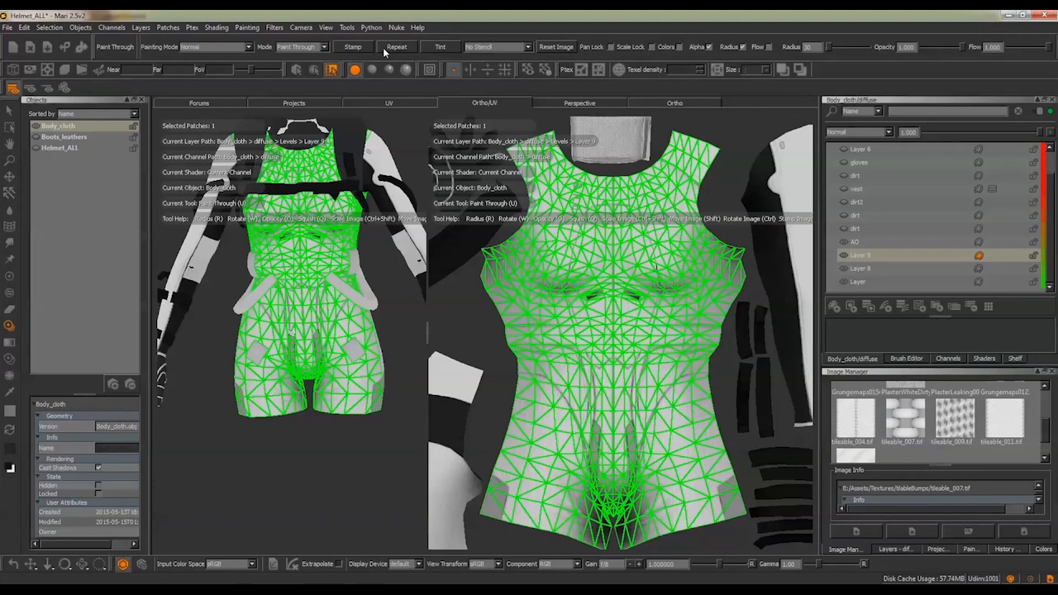
pyautogui.click(353, 47)
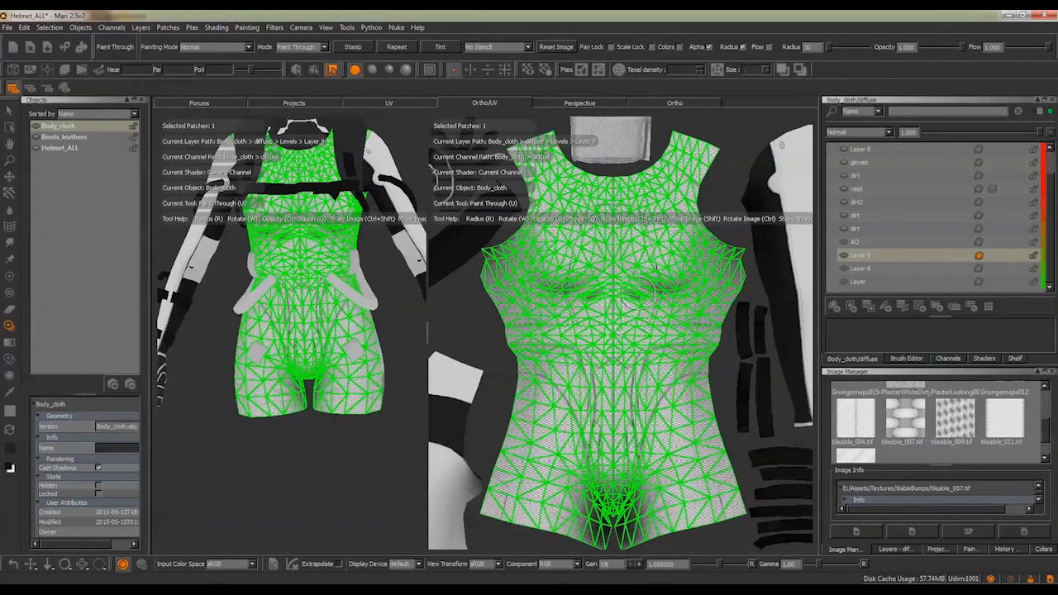
pyautogui.scroll(8, 632, 308)
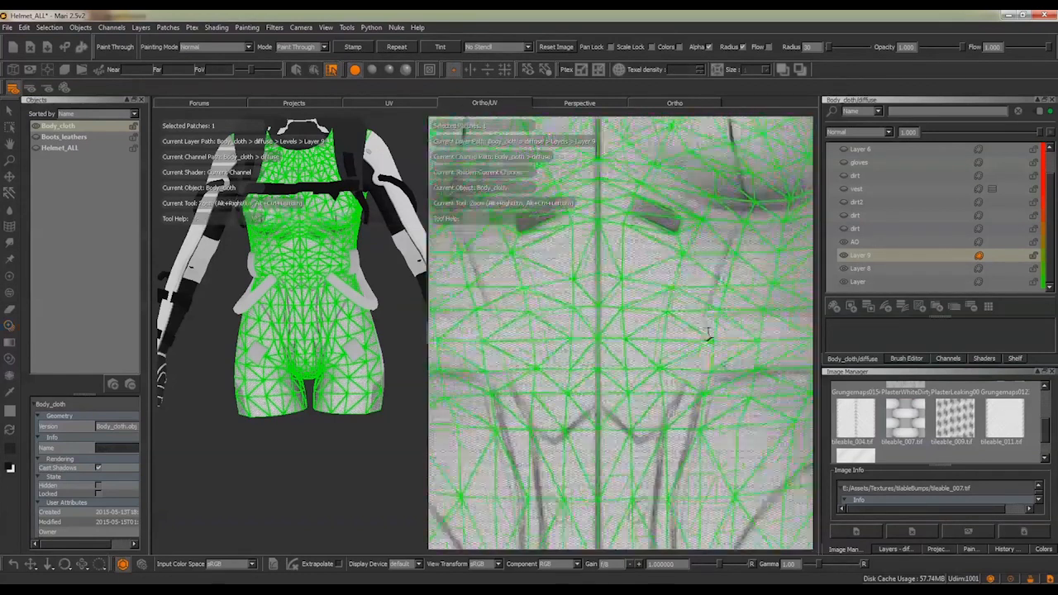
pyautogui.moveTo(636, 301)
pyautogui.keyDown('alt'); pyautogui.mouseDown(button='middle')
pyautogui.moveTo(664, 357)
pyautogui.moveTo(633, 304)
pyautogui.mouseUp(button='middle'); pyautogui.keyUp('alt')
pyautogui.scroll(-5, 633, 303)
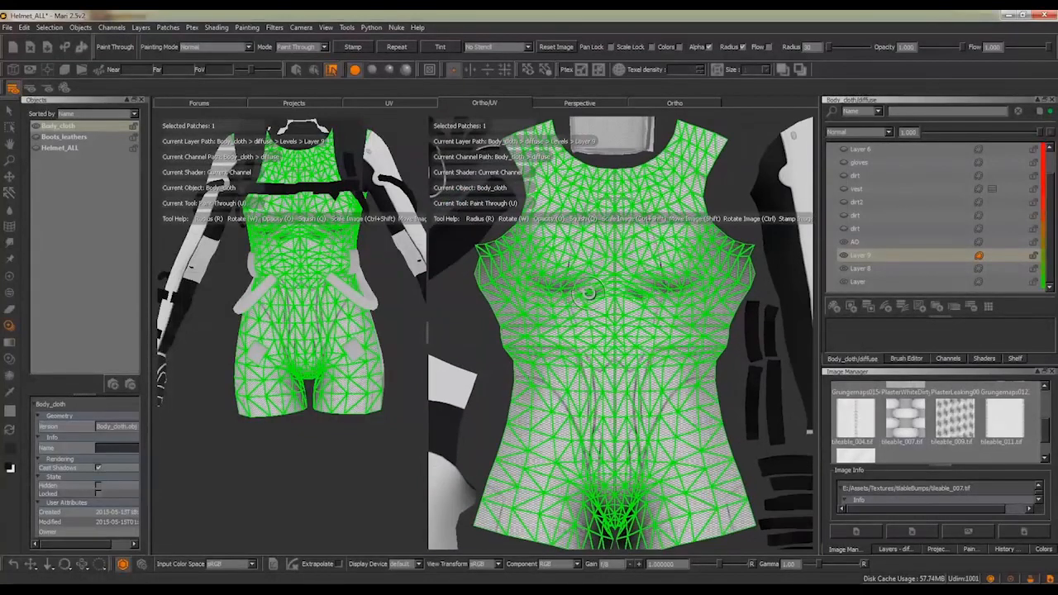
pyautogui.scroll(-2, 585, 287)
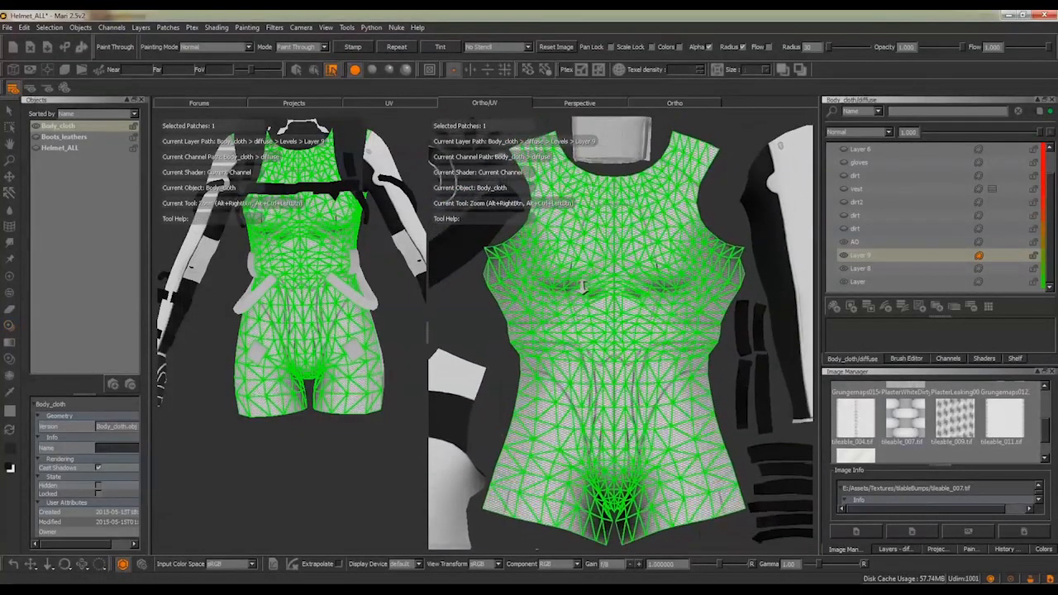
# Set the selection mode back to patches so the chest fabric in the UV layout can be checked without the face wireframe
pyautogui.scroll(2, 581, 285)
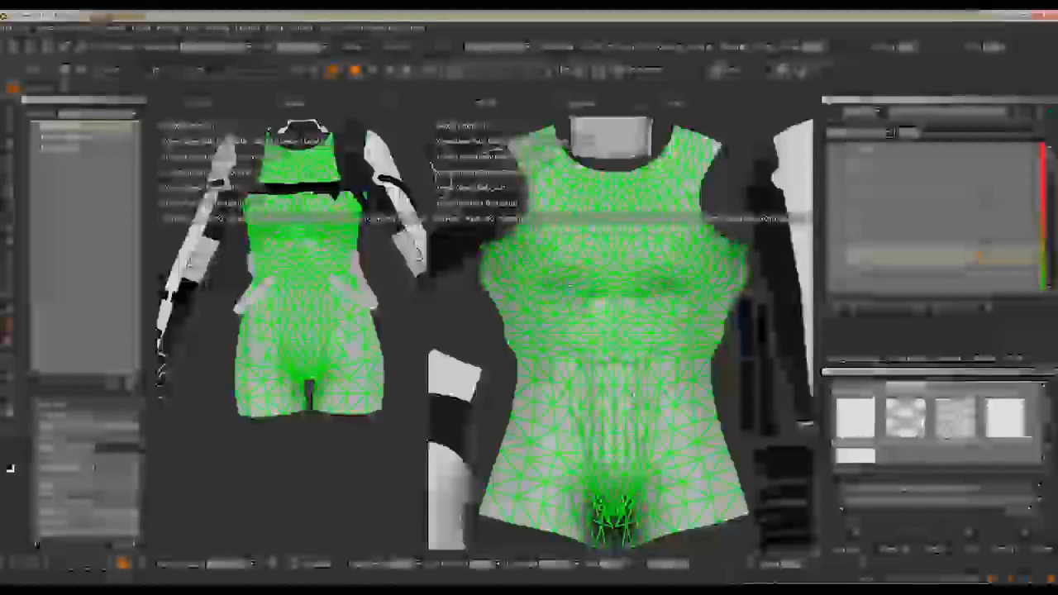
pyautogui.keyDown('alt'); pyautogui.moveTo(634, 395); pyautogui.dragTo(699, 181, button='right'); pyautogui.keyUp('alt')
pyautogui.keyDown('alt'); pyautogui.moveTo(484, 171); pyautogui.dragTo(459, 427, button='middle'); pyautogui.keyUp('alt')
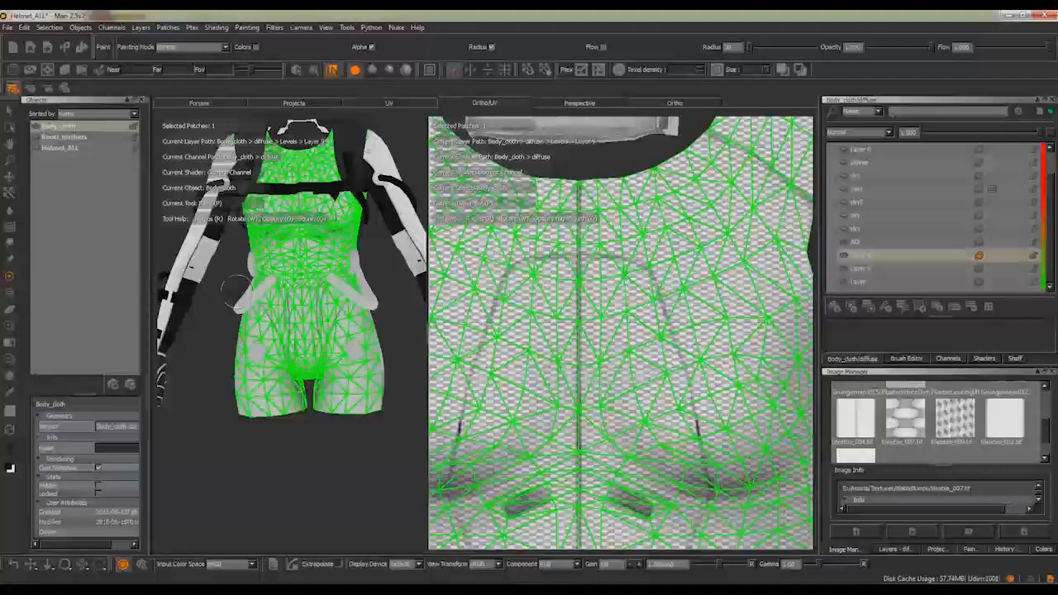
pyautogui.click(314, 71)
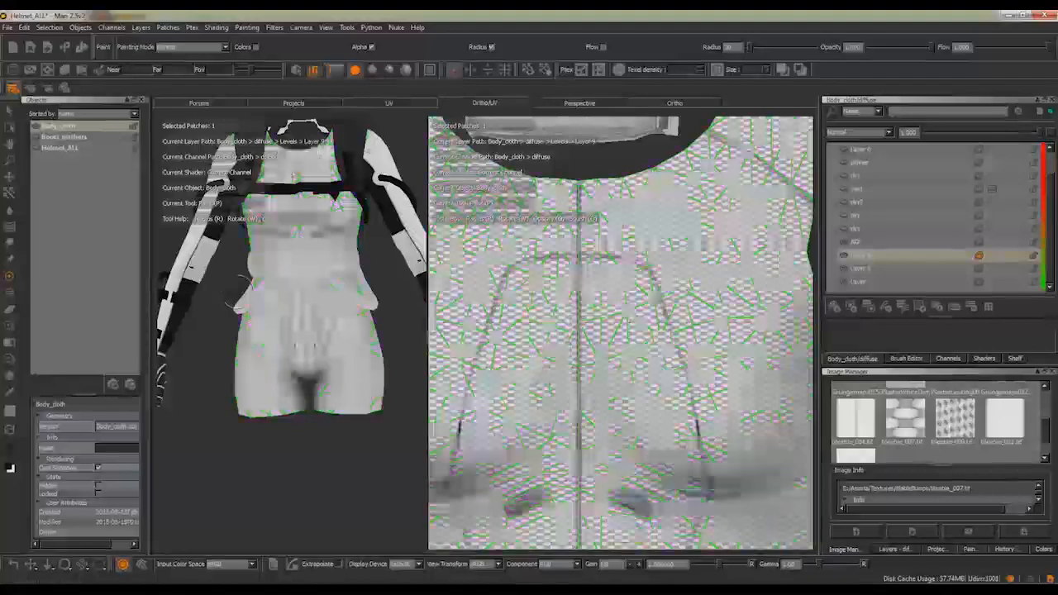
# Inspect the tiled weave on the 3D model's front torso and around the hip, where it meets the unpatterned back shell
pyautogui.keyDown('alt'); pyautogui.moveTo(228, 157); pyautogui.dragTo(285, 147); pyautogui.keyUp('alt')
pyautogui.keyDown('alt'); pyautogui.moveTo(285, 147); pyautogui.dragTo(295, 236, button='right'); pyautogui.keyUp('alt')
pyautogui.keyDown('alt'); pyautogui.moveTo(295, 236); pyautogui.dragTo(306, 186); pyautogui.keyUp('alt')
pyautogui.keyDown('alt'); pyautogui.moveTo(306, 186); pyautogui.dragTo(324, 323, button='middle'); pyautogui.keyUp('alt')
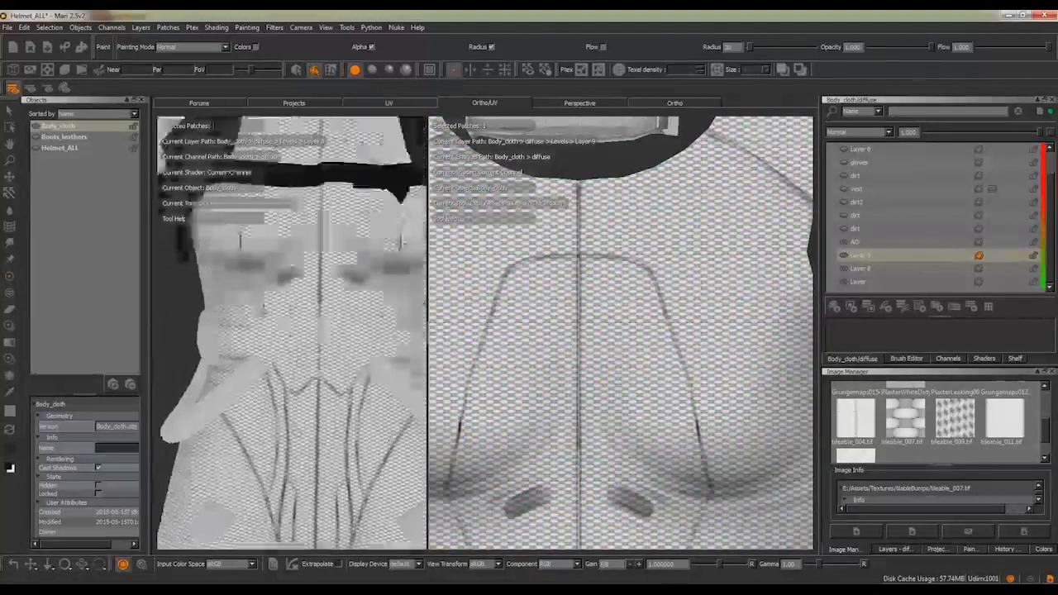
pyautogui.keyDown('alt'); pyautogui.moveTo(324, 324); pyautogui.dragTo(378, 341); pyautogui.keyUp('alt')
pyautogui.keyDown('alt'); pyautogui.moveTo(379, 340); pyautogui.dragTo(335, 252, button='middle'); pyautogui.keyUp('alt')
pyautogui.keyDown('alt'); pyautogui.moveTo(334, 252); pyautogui.dragTo(296, 263); pyautogui.keyUp('alt')
pyautogui.keyDown('alt'); pyautogui.moveTo(295, 263); pyautogui.dragTo(299, 187, button='middle'); pyautogui.keyUp('alt')
pyautogui.keyDown('alt'); pyautogui.moveTo(299, 186); pyautogui.dragTo(277, 192); pyautogui.keyUp('alt')
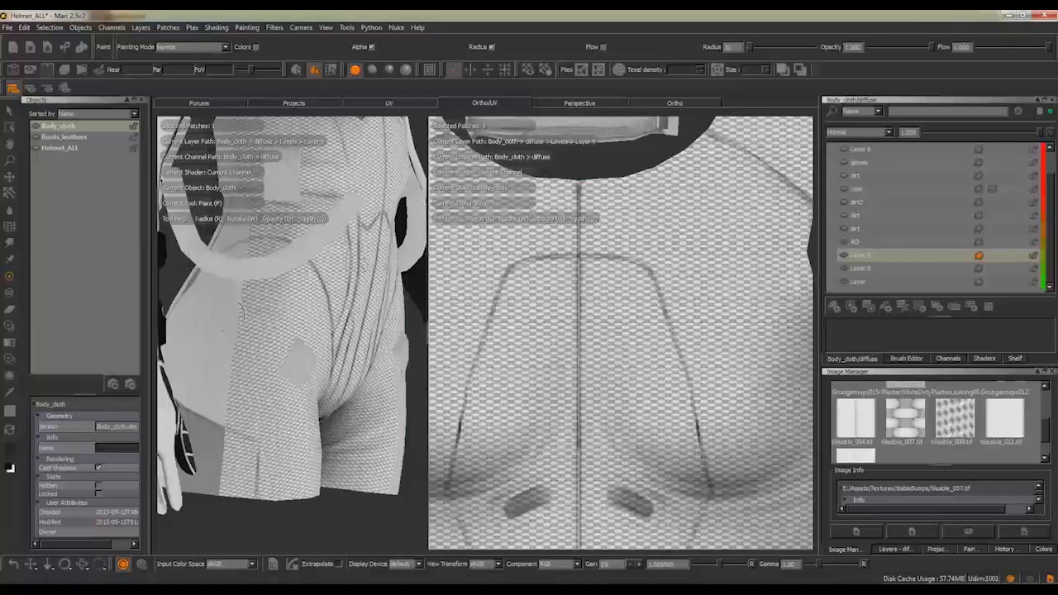
# Set selection to faces and smart-select the connected back torso shell in the UV layout
pyautogui.scroll(-5, 521, 323)
pyautogui.keyDown('alt'); pyautogui.moveTo(518, 323); pyautogui.dragTo(567, 220, button='middle'); pyautogui.keyUp('alt')
pyautogui.keyDown('alt'); pyautogui.moveTo(483, 388); pyautogui.dragTo(570, 259, button='middle'); pyautogui.keyUp('alt')
pyautogui.moveTo(556, 390)
pyautogui.keyDown('alt'); pyautogui.mouseDown(button='middle')
pyautogui.moveTo(566, 313)
pyautogui.moveTo(618, 289)
pyautogui.mouseUp(button='middle'); pyautogui.keyUp('alt')
pyautogui.press('s')
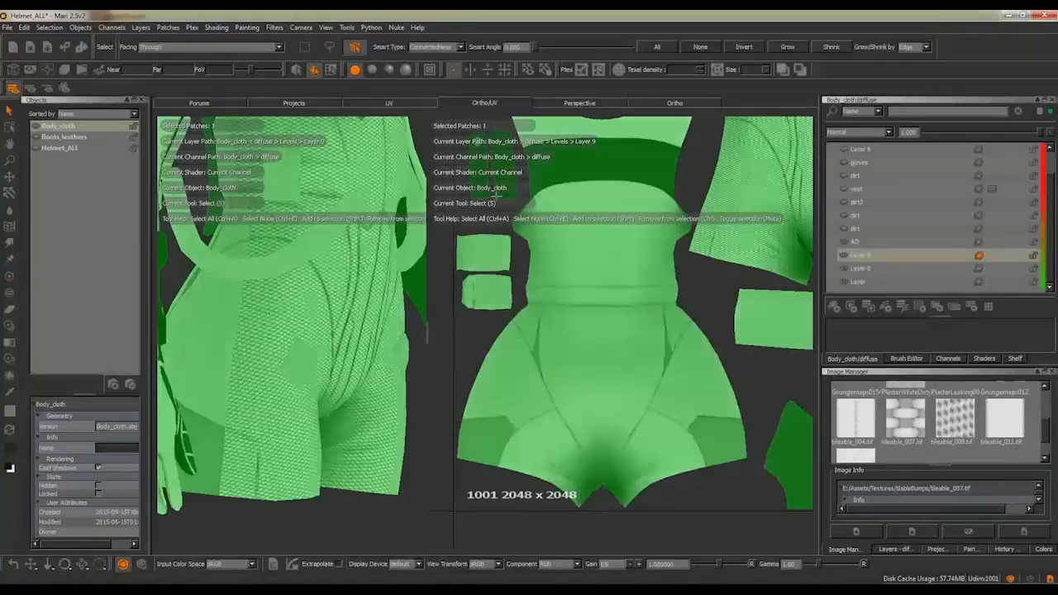
pyautogui.click(332, 69)
pyautogui.click(630, 322)
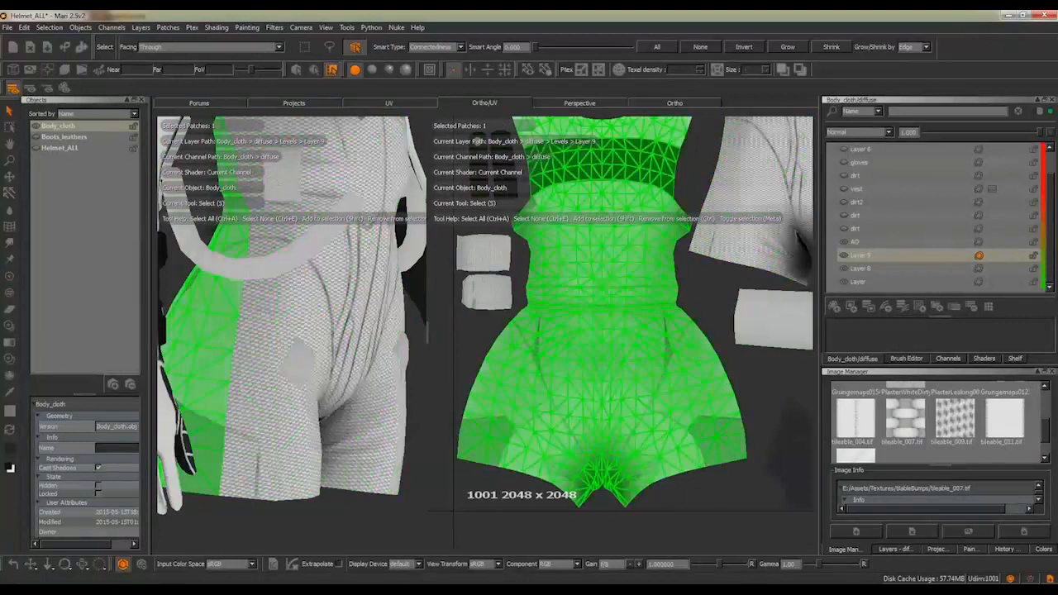
# Stamp the tileable_007.tif pattern over the selected back torso shell with Paint Through
pyautogui.press('p')
pyautogui.keyDown('alt'); pyautogui.moveTo(614, 229); pyautogui.dragTo(621, 256, button='middle'); pyautogui.keyUp('alt')
pyautogui.moveTo(621, 256)
pyautogui.keyDown('alt'); pyautogui.mouseDown(button='right')
pyautogui.moveTo(629, 258)
pyautogui.moveTo(612, 268)
pyautogui.mouseUp(button='right'); pyautogui.keyUp('alt')
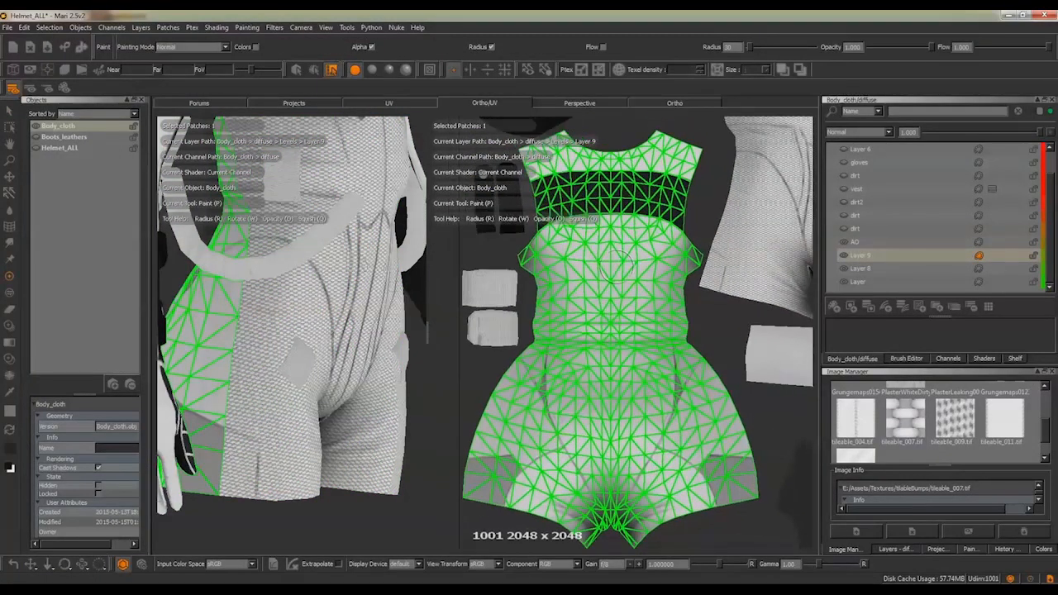
pyautogui.click(11, 325)
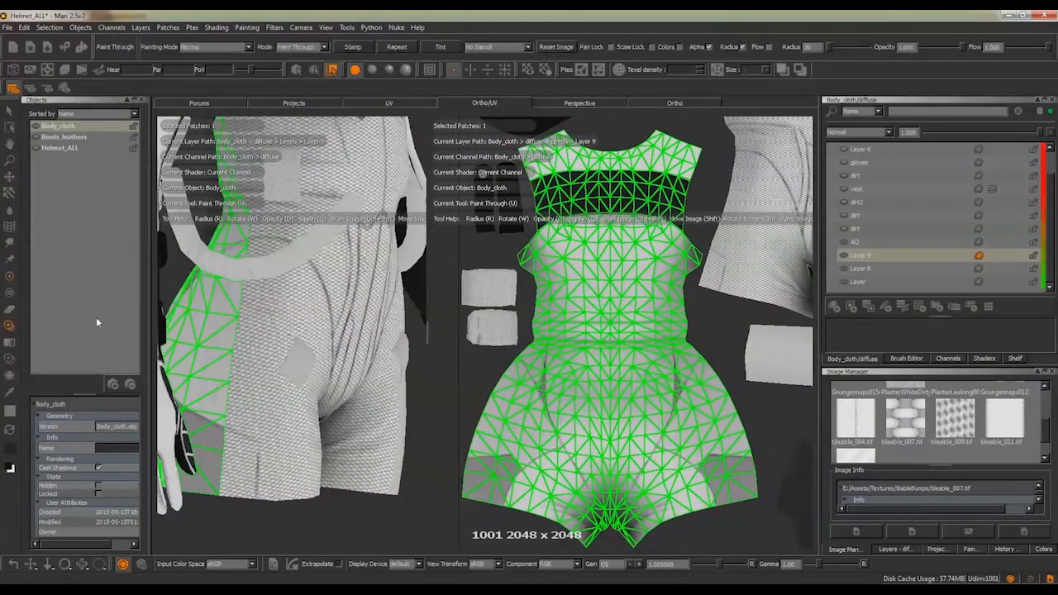
pyautogui.click(350, 48)
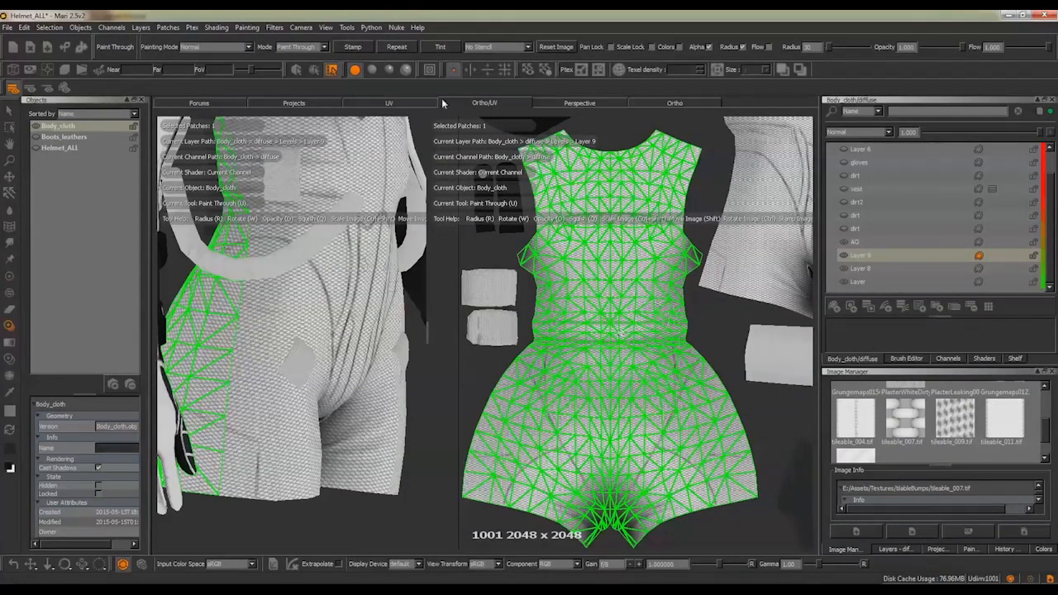
# Return to the Paint tool and patch selection, and examine the weave across the side seam at the hip
pyautogui.click(9, 275)
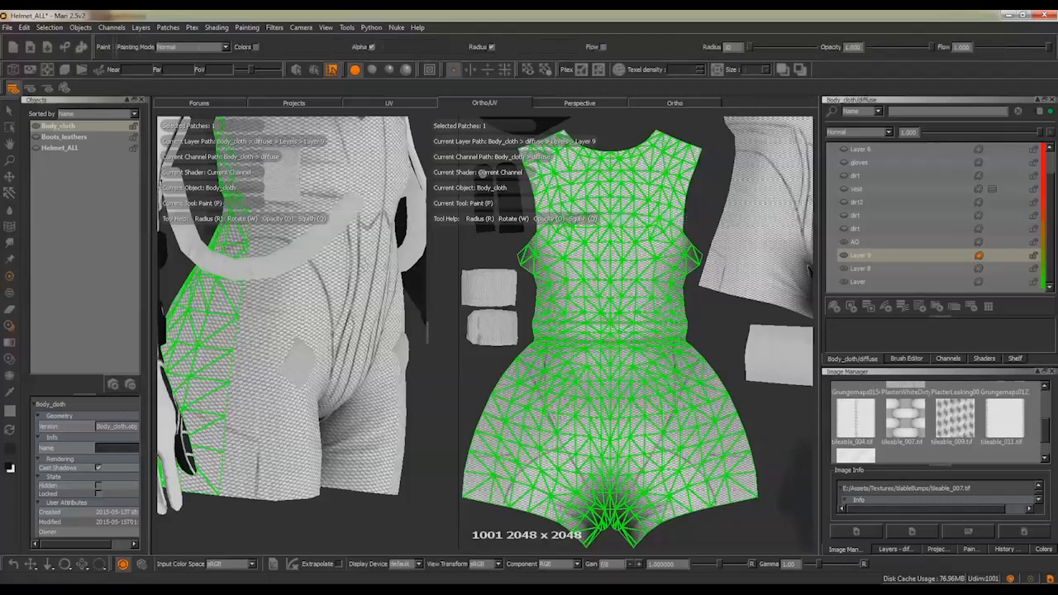
pyautogui.click(313, 71)
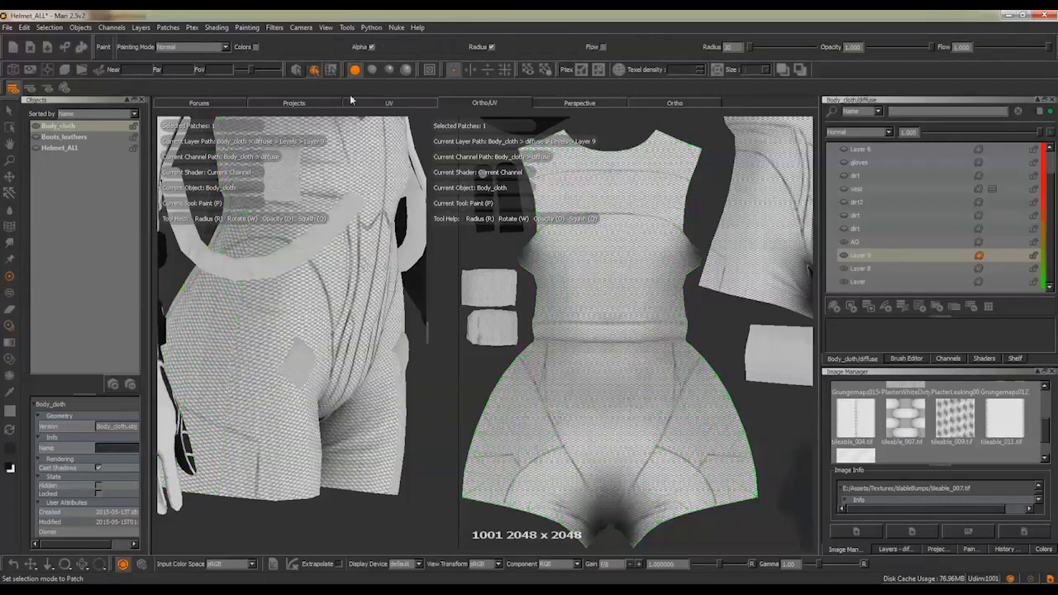
pyautogui.keyDown('alt'); pyautogui.moveTo(486, 212); pyautogui.dragTo(555, 225, button='right'); pyautogui.keyUp('alt')
pyautogui.moveTo(258, 299)
pyautogui.keyDown('alt'); pyautogui.mouseDown()
pyautogui.moveTo(312, 298)
pyautogui.moveTo(249, 299)
pyautogui.mouseUp(); pyautogui.keyUp('alt')
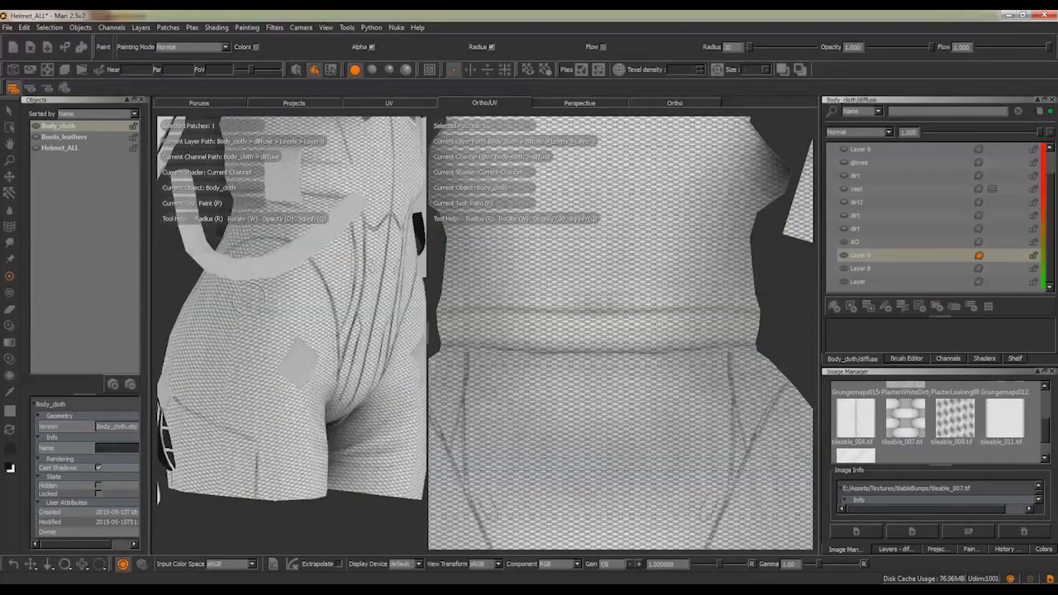
pyautogui.moveTo(221, 371)
pyautogui.keyDown('alt'); pyautogui.mouseDown()
pyautogui.moveTo(295, 370)
pyautogui.moveTo(257, 403)
pyautogui.moveTo(298, 366)
pyautogui.mouseUp(); pyautogui.keyUp('alt')
pyautogui.keyDown('alt'); pyautogui.moveTo(297, 366); pyautogui.dragTo(311, 359, button='right'); pyautogui.keyUp('alt')
pyautogui.keyDown('alt'); pyautogui.moveTo(312, 359); pyautogui.dragTo(295, 338); pyautogui.keyUp('alt')
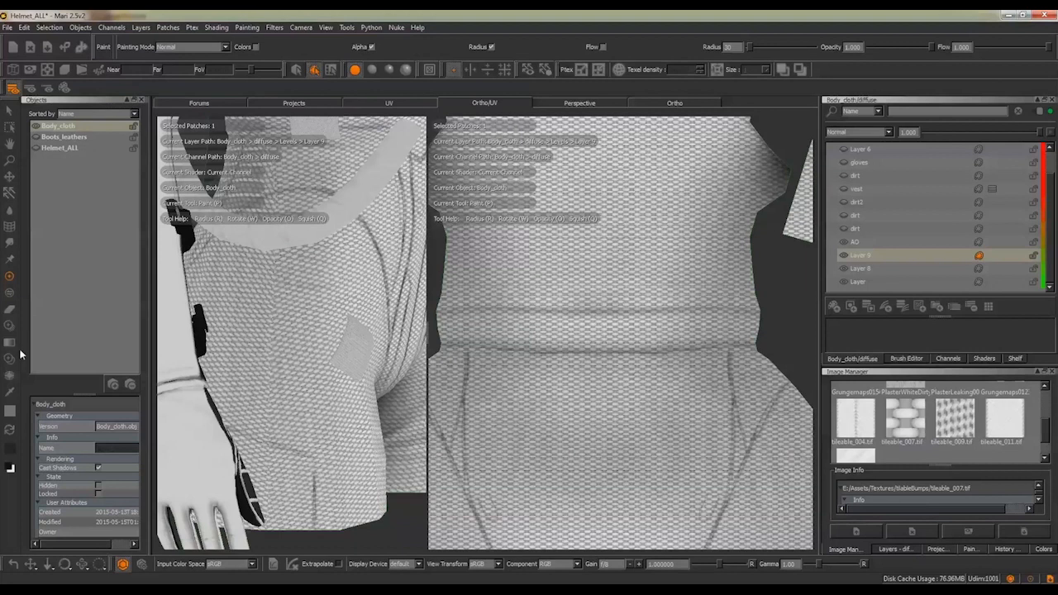
# Activate Paint Through and choose the SUPERsoft brush from the basic brushes for blending the hip seam
pyautogui.click(10, 324)
pyautogui.keyDown('alt'); pyautogui.moveTo(330, 334); pyautogui.dragTo(360, 326, button='middle'); pyautogui.keyUp('alt')
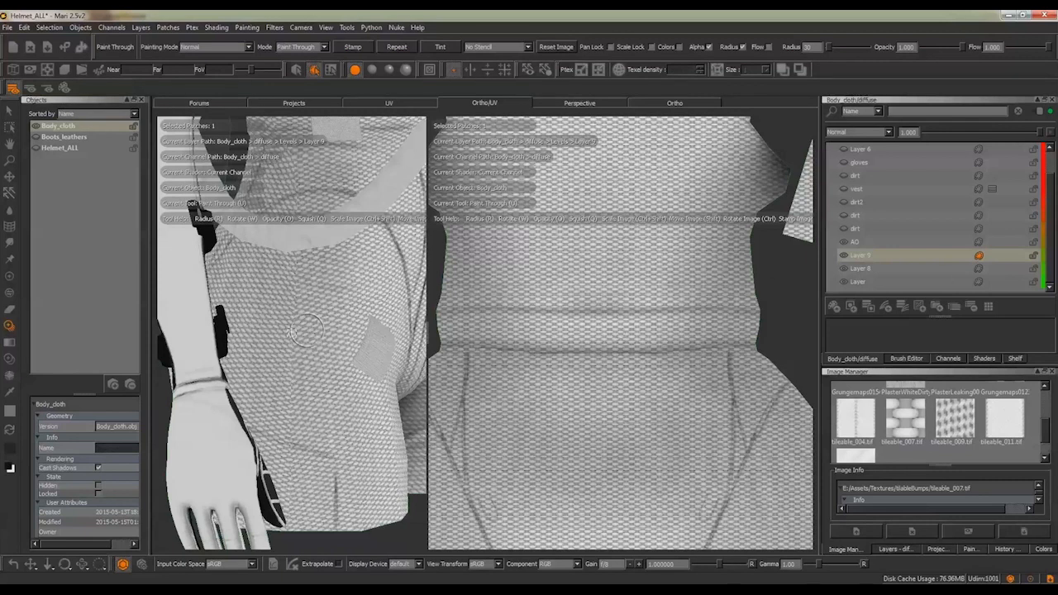
pyautogui.press('space')
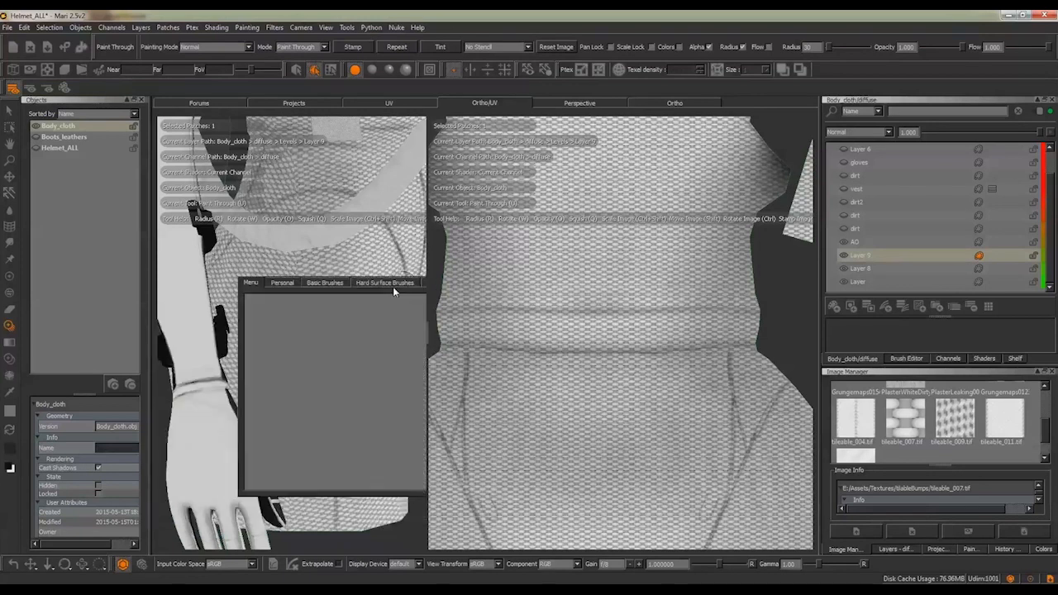
pyautogui.click(313, 283)
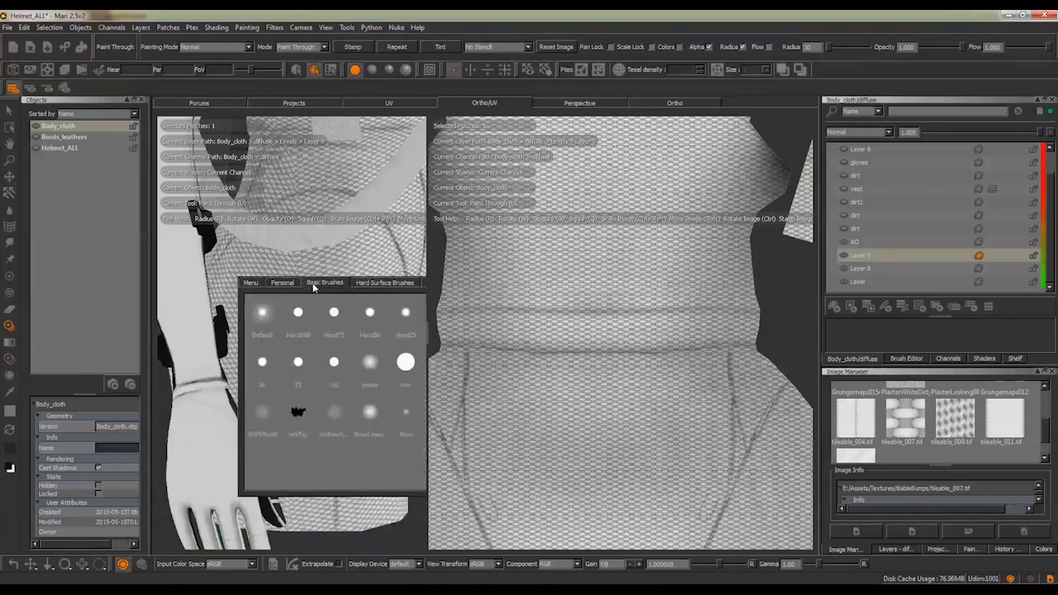
pyautogui.click(264, 409)
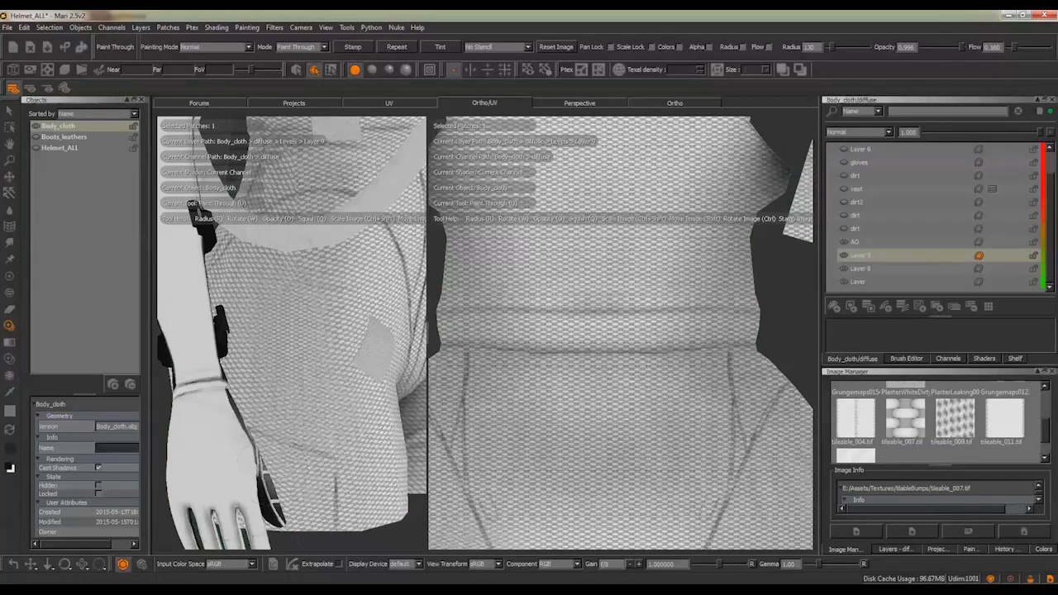
# Brush the fabric pattern softly over the hip's side seam in the 3D view to blend the front and back weaves
pyautogui.moveTo(272, 483); pyautogui.dragTo(276, 514)
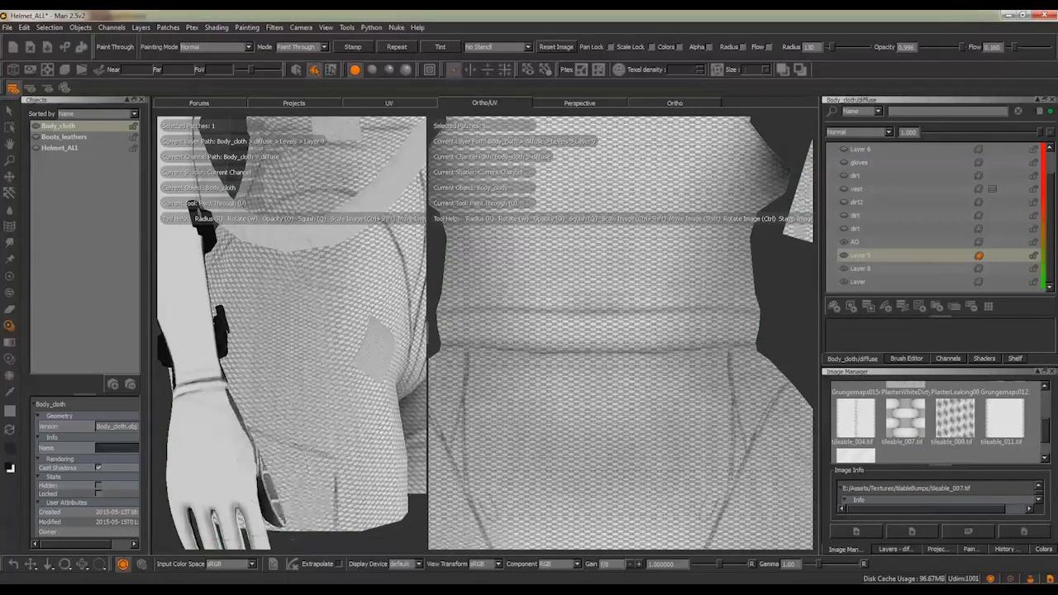
pyautogui.moveTo(222, 345); pyautogui.dragTo(223, 323)
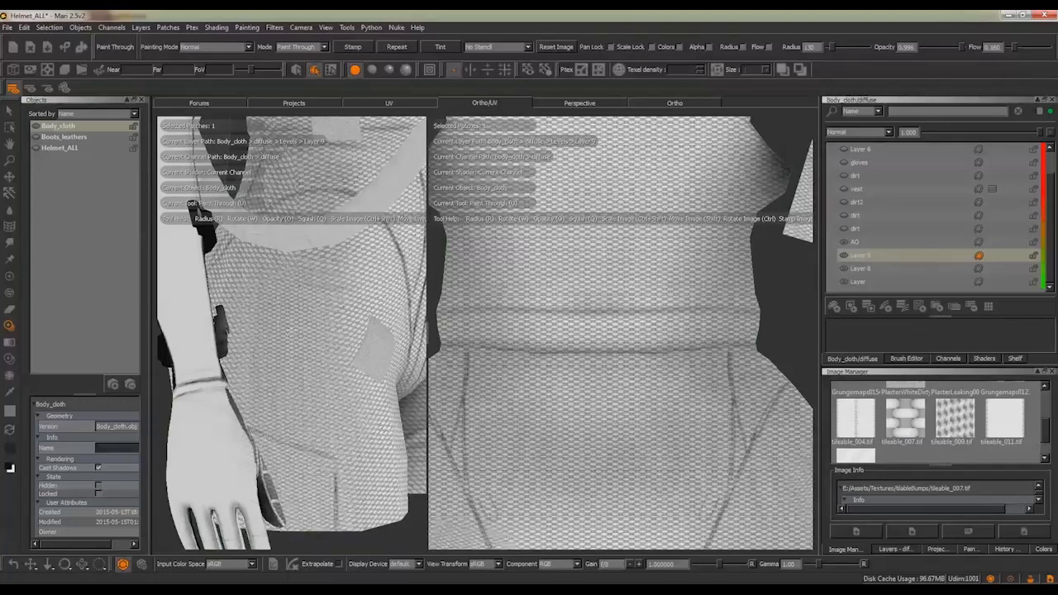
pyautogui.keyDown('alt'); pyautogui.moveTo(403, 324); pyautogui.dragTo(402, 326, button='right'); pyautogui.keyUp('alt')
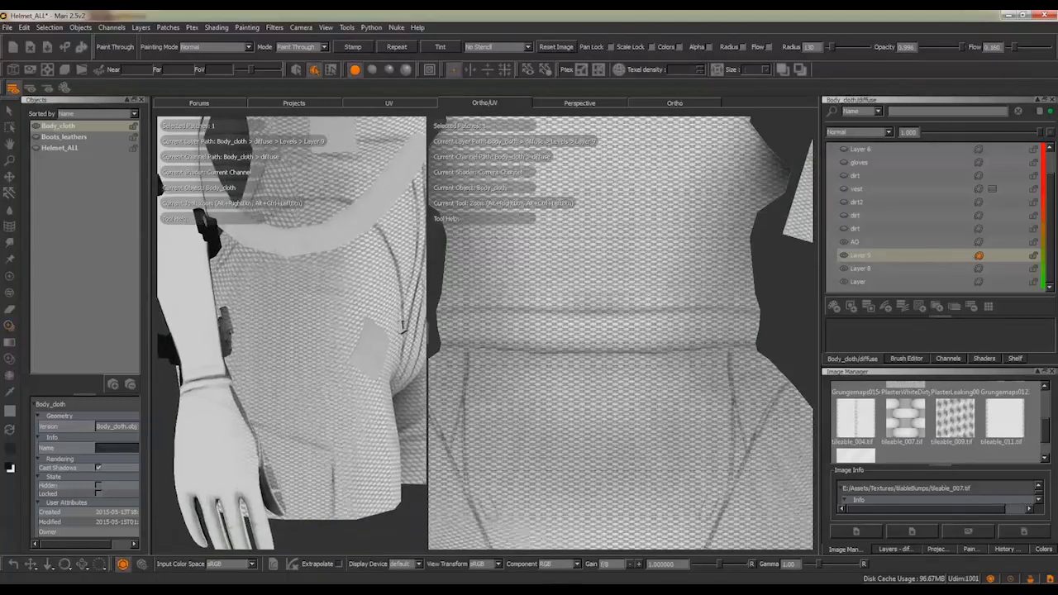
pyautogui.keyDown('alt'); pyautogui.moveTo(400, 331); pyautogui.dragTo(372, 334); pyautogui.keyUp('alt')
pyautogui.keyDown('alt'); pyautogui.moveTo(371, 333); pyautogui.dragTo(366, 336, button='right'); pyautogui.keyUp('alt')
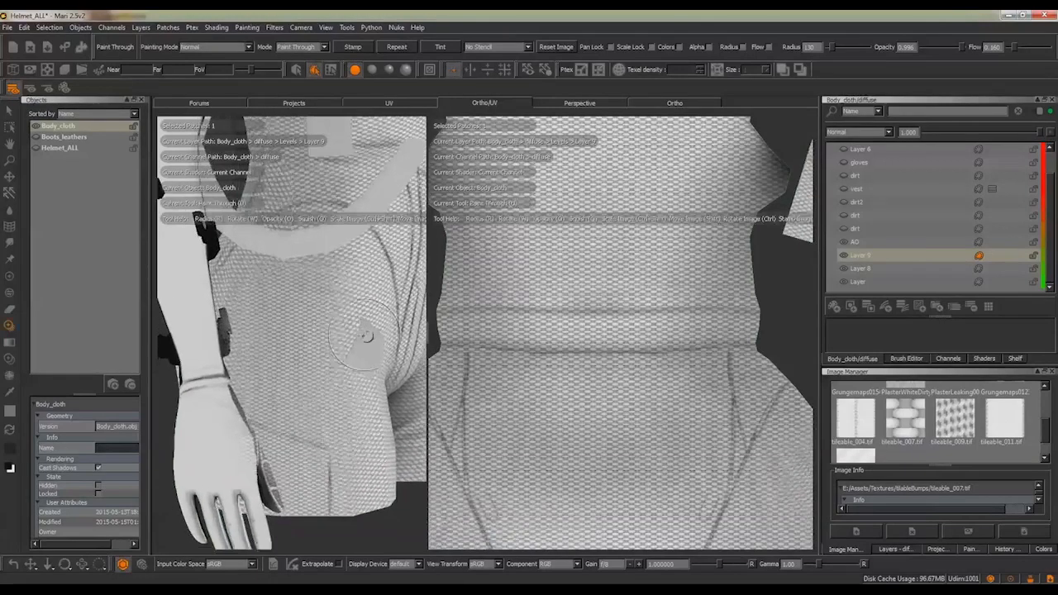
pyautogui.click(366, 337)
# Add the connected front torso shell to the face selection, and return to the Paint tool with patch selection
pyautogui.click(333, 69)
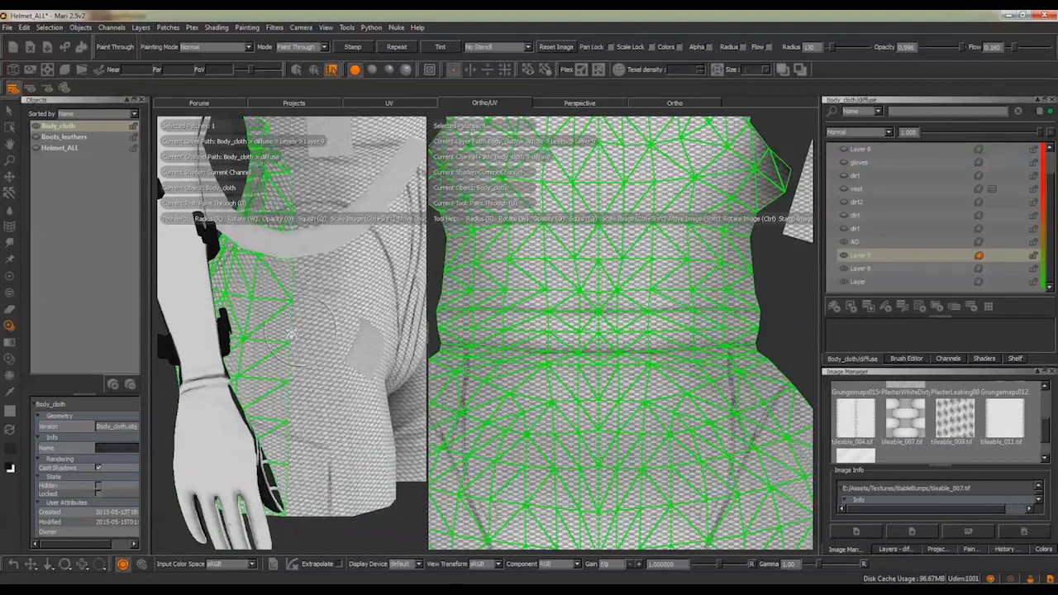
pyautogui.click(299, 365)
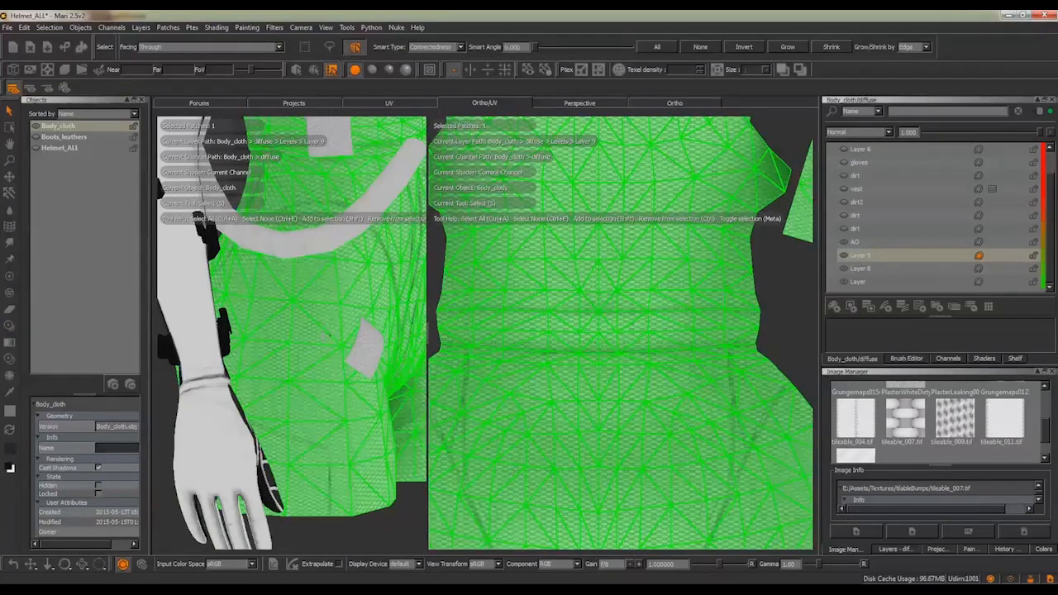
pyautogui.press('u')
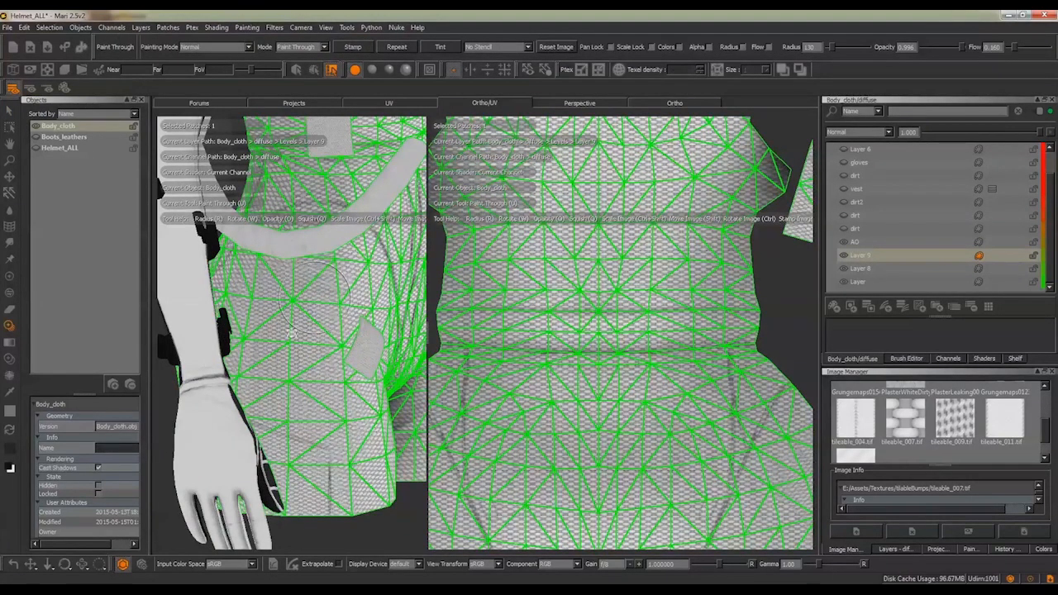
pyautogui.keyDown('alt'); pyautogui.moveTo(316, 294); pyautogui.dragTo(314, 246, button='middle'); pyautogui.keyUp('alt')
pyautogui.click(9, 275)
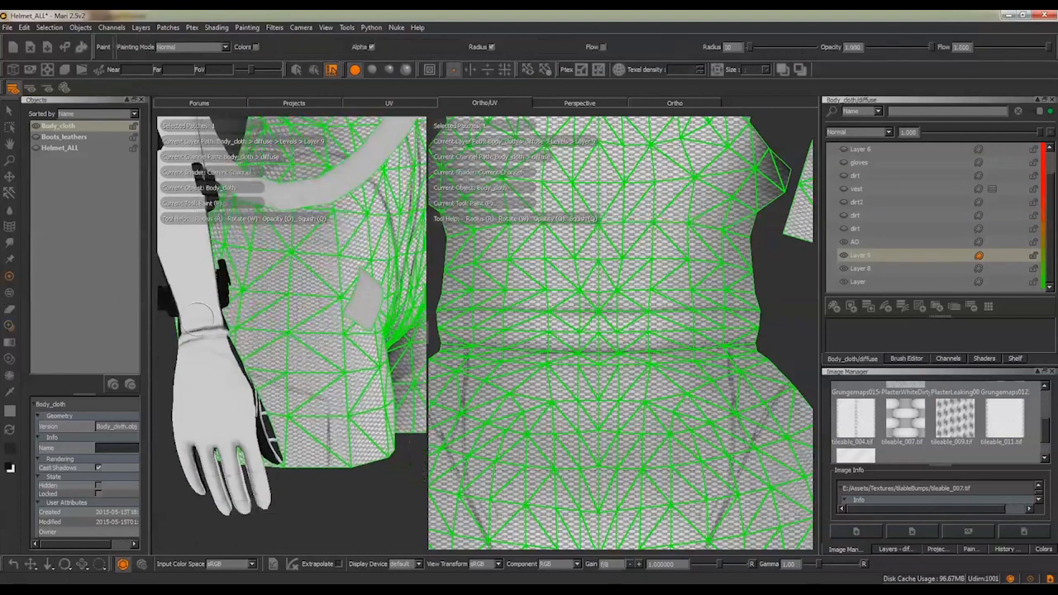
pyautogui.click(314, 70)
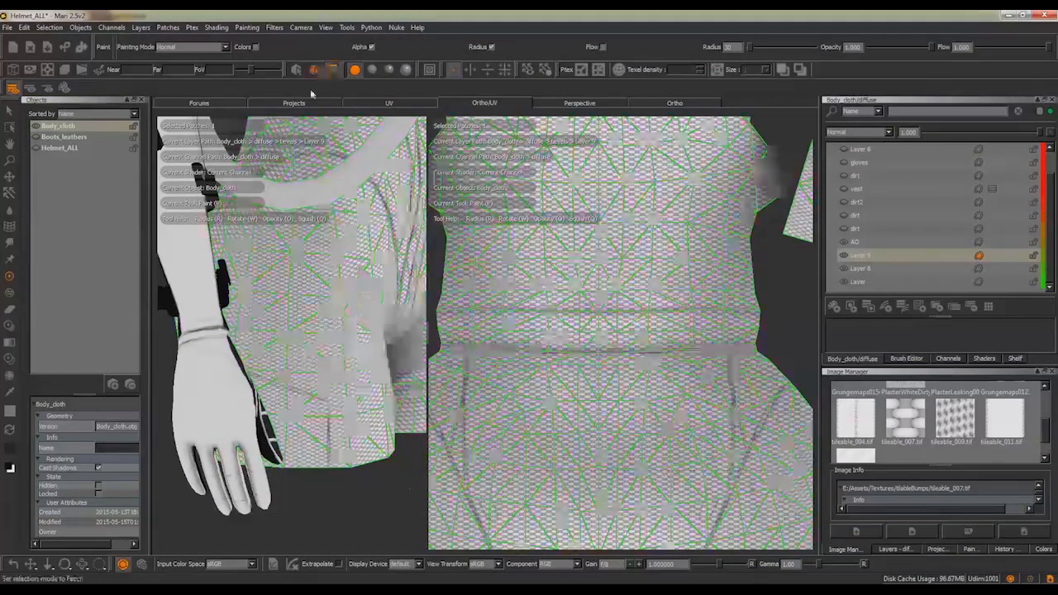
# Inspect the fabric pattern over the hip and the whole torso of the 3D model from several angles
pyautogui.keyDown('alt'); pyautogui.moveTo(337, 244); pyautogui.dragTo(356, 290, button='right'); pyautogui.keyUp('alt')
pyautogui.keyDown('alt'); pyautogui.moveTo(356, 290); pyautogui.dragTo(322, 291); pyautogui.keyUp('alt')
pyautogui.keyDown('alt'); pyautogui.moveTo(300, 289); pyautogui.dragTo(256, 266, button='right'); pyautogui.keyUp('alt')
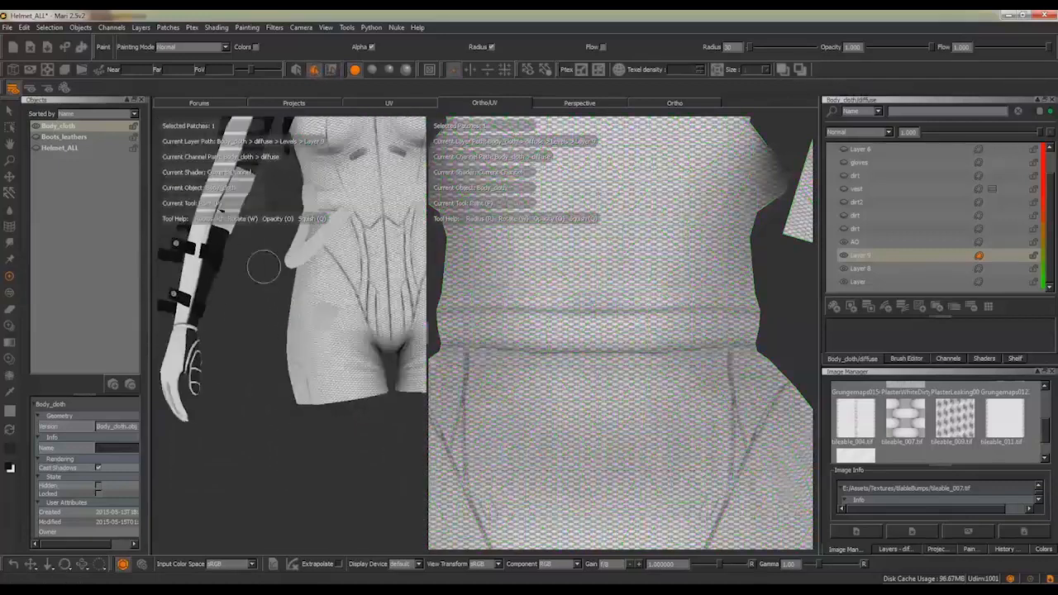
pyautogui.moveTo(256, 266)
pyautogui.keyDown('alt'); pyautogui.mouseDown()
pyautogui.moveTo(396, 264)
pyautogui.moveTo(291, 271)
pyautogui.moveTo(307, 277)
pyautogui.mouseUp(); pyautogui.keyUp('alt')
pyautogui.keyDown('alt'); pyautogui.moveTo(306, 276); pyautogui.dragTo(332, 289, button='right'); pyautogui.keyUp('alt')
pyautogui.moveTo(331, 289)
pyautogui.keyDown('alt'); pyautogui.mouseDown()
pyautogui.moveTo(323, 311)
pyautogui.moveTo(308, 298)
pyautogui.moveTo(322, 294)
pyautogui.mouseUp(); pyautogui.keyUp('alt')
pyautogui.keyDown('alt'); pyautogui.moveTo(322, 294); pyautogui.dragTo(275, 343, button='middle'); pyautogui.keyUp('alt')
pyautogui.keyDown('alt'); pyautogui.moveTo(275, 343); pyautogui.dragTo(249, 337, button='right'); pyautogui.keyUp('alt')
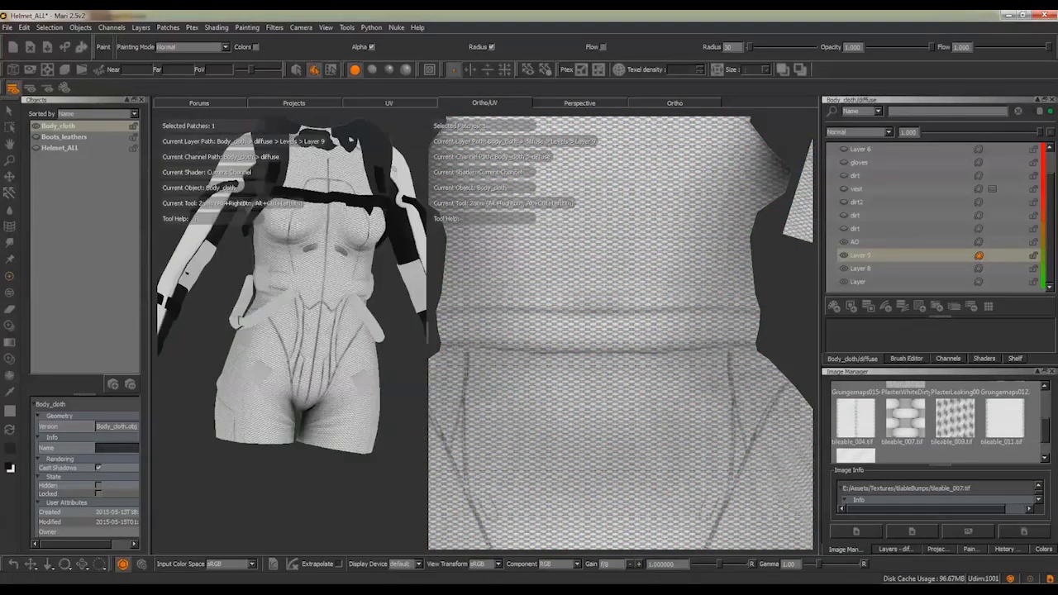
pyautogui.moveTo(249, 337)
pyautogui.keyDown('alt'); pyautogui.mouseDown()
pyautogui.moveTo(312, 327)
pyautogui.moveTo(286, 325)
pyautogui.moveTo(296, 324)
pyautogui.mouseUp(); pyautogui.keyUp('alt')
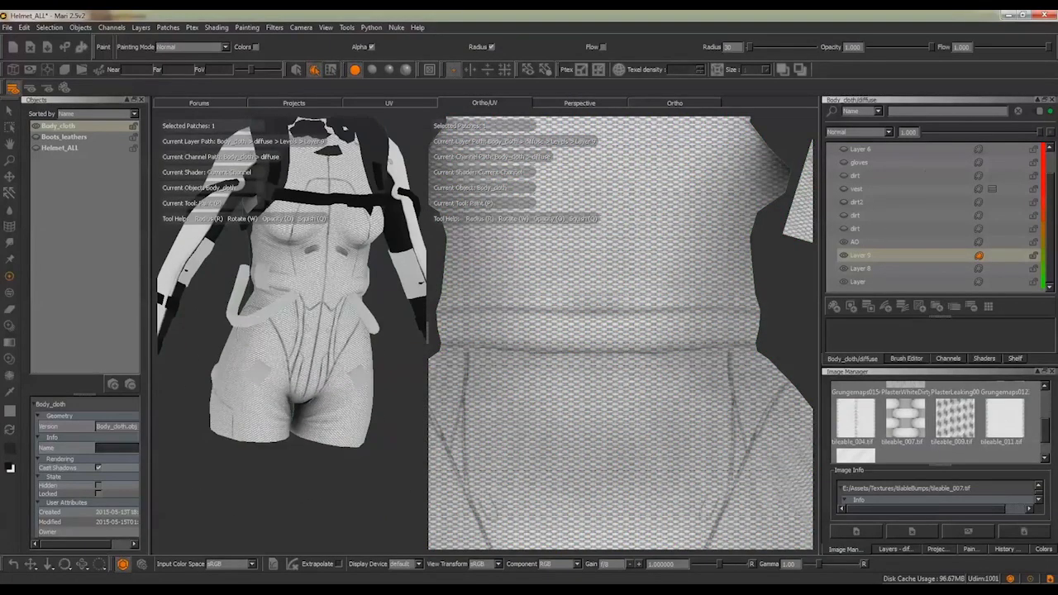
# Set Layer 9's blend mode to Multiply and hide the layer
pyautogui.click(877, 133)
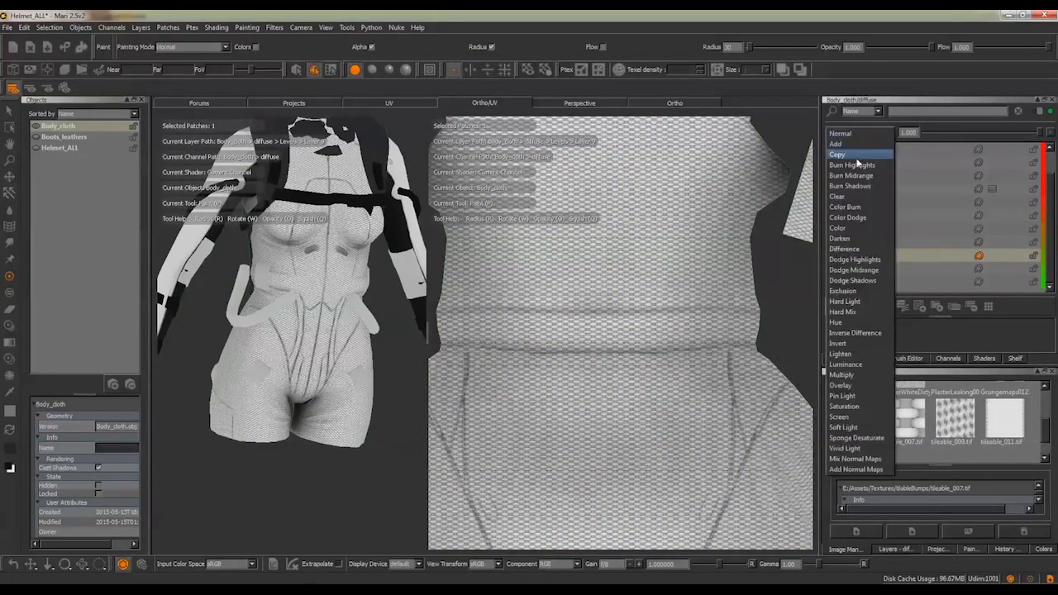
pyautogui.click(840, 374)
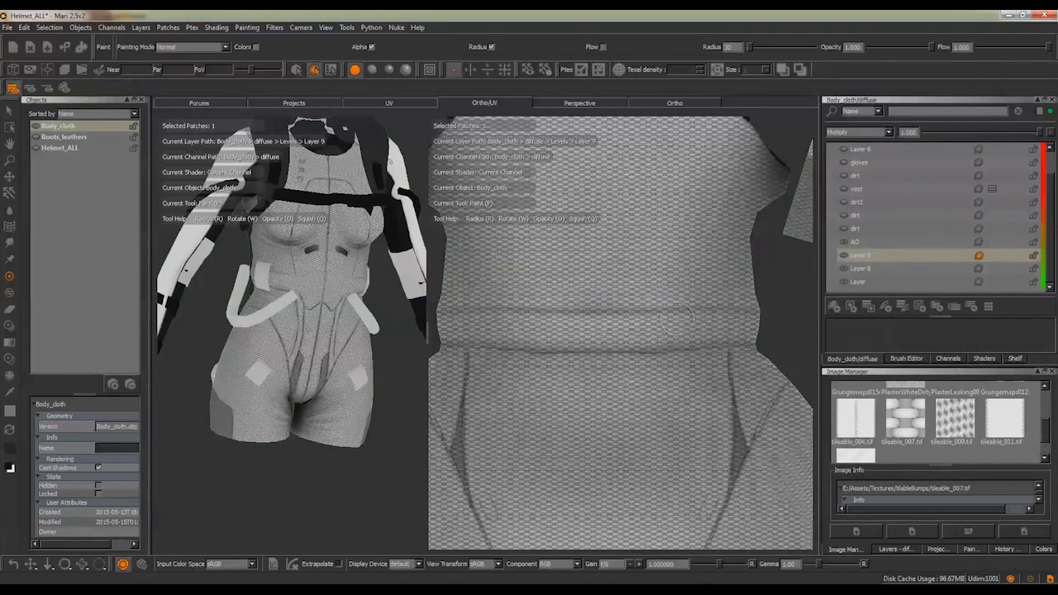
pyautogui.moveTo(670, 329)
pyautogui.keyDown('alt'); pyautogui.mouseDown(button='right')
pyautogui.moveTo(641, 294)
pyautogui.moveTo(654, 326)
pyautogui.mouseUp(button='right'); pyautogui.keyUp('alt')
pyautogui.click(843, 254)
# Toggle the visibility of the dirt layer directly above AO and examine the back waist area in the UV layout
pyautogui.keyDown('alt'); pyautogui.moveTo(610, 329); pyautogui.dragTo(708, 179, button='middle'); pyautogui.keyUp('alt')
pyautogui.keyDown('alt'); pyautogui.moveTo(680, 332); pyautogui.dragTo(649, 319, button='right'); pyautogui.keyUp('alt')
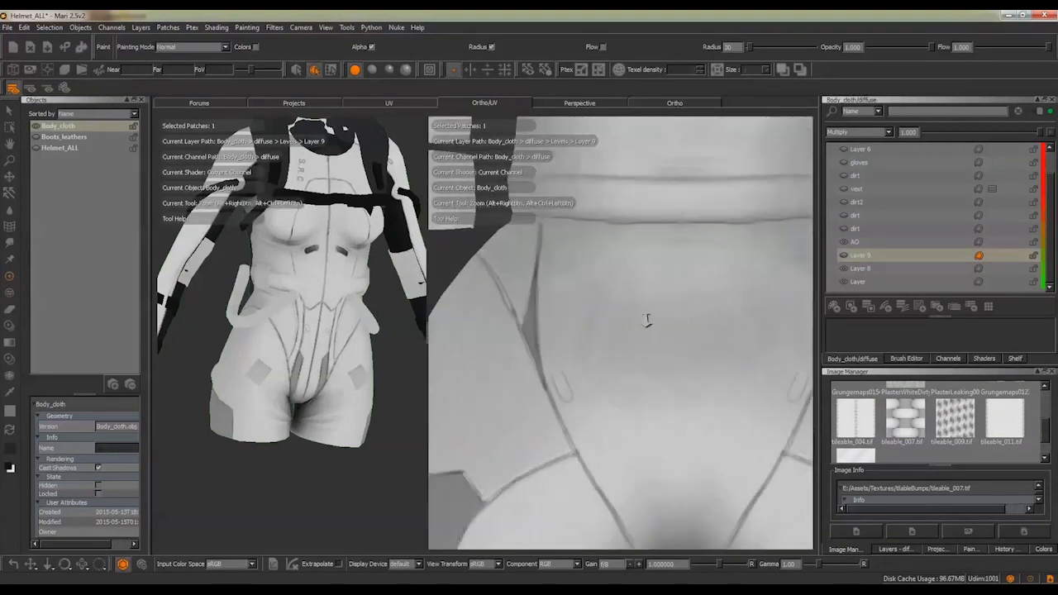
pyautogui.keyDown('alt'); pyautogui.moveTo(670, 319); pyautogui.dragTo(689, 495, button='middle'); pyautogui.keyUp('alt')
pyautogui.moveTo(616, 310)
pyautogui.keyDown('alt'); pyautogui.mouseDown(button='middle')
pyautogui.moveTo(609, 427)
pyautogui.moveTo(559, 533)
pyautogui.mouseUp(button='middle'); pyautogui.keyUp('alt')
pyautogui.moveTo(565, 307)
pyautogui.keyDown('alt'); pyautogui.mouseDown(button='right')
pyautogui.moveTo(635, 302)
pyautogui.moveTo(570, 300)
pyautogui.moveTo(597, 331)
pyautogui.moveTo(613, 279)
pyautogui.mouseUp(button='right'); pyautogui.keyUp('alt')
pyautogui.click(843, 228)
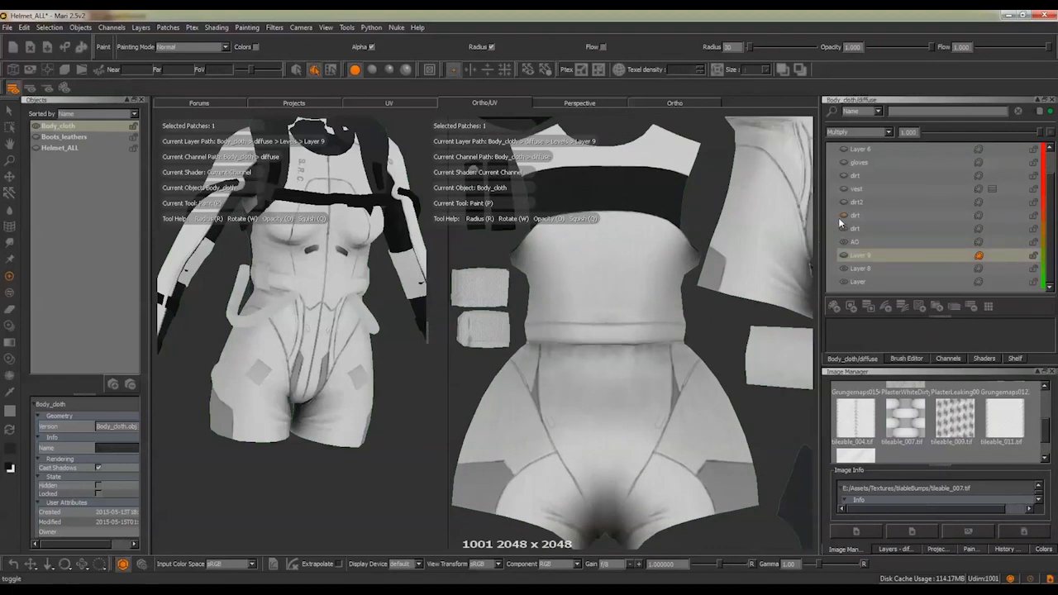
pyautogui.keyDown('alt'); pyautogui.moveTo(633, 308); pyautogui.dragTo(659, 333, button='right'); pyautogui.keyUp('alt')
pyautogui.keyDown('alt'); pyautogui.moveTo(658, 333); pyautogui.dragTo(683, 295, button='middle'); pyautogui.keyUp('alt')
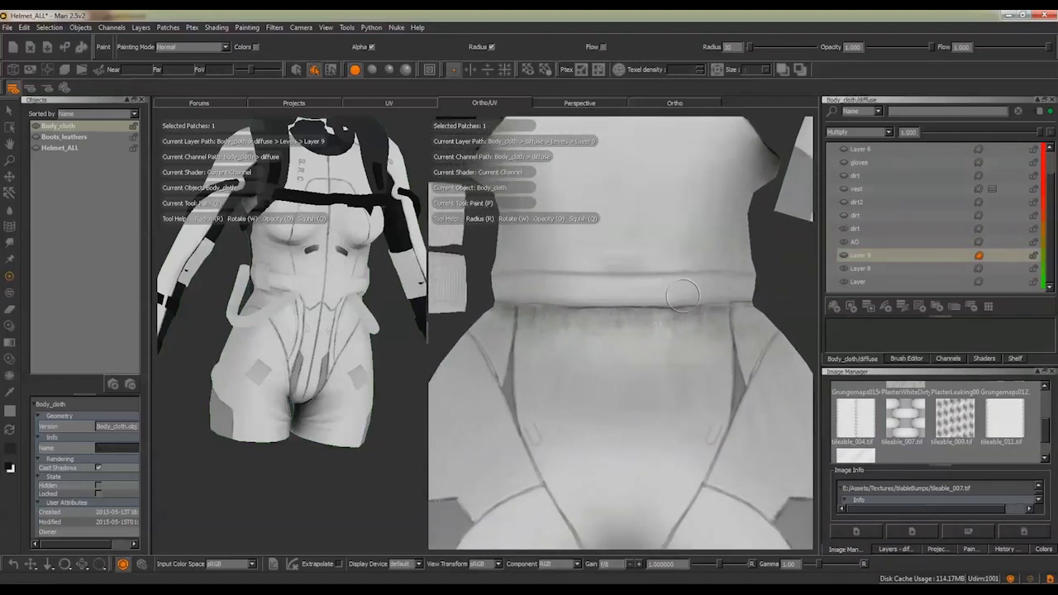
# On the dirt layer directly above AO, load PlasterLeaking0092_1_S.jpg into Paint Through and fit it just below the back waist seam
pyautogui.click(901, 229)
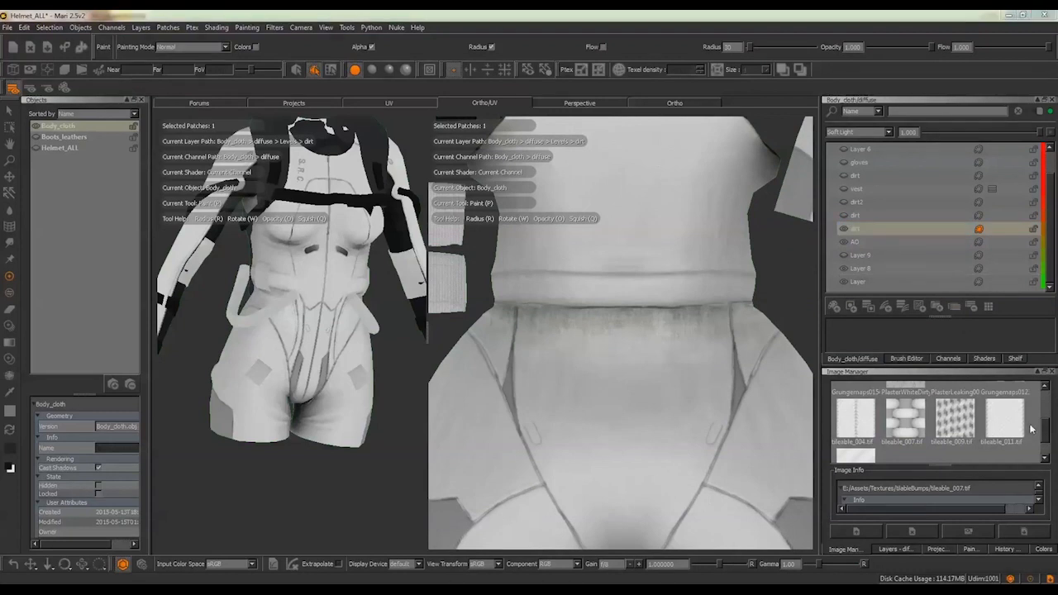
pyautogui.moveTo(1045, 430); pyautogui.dragTo(1048, 407)
pyautogui.click(955, 436)
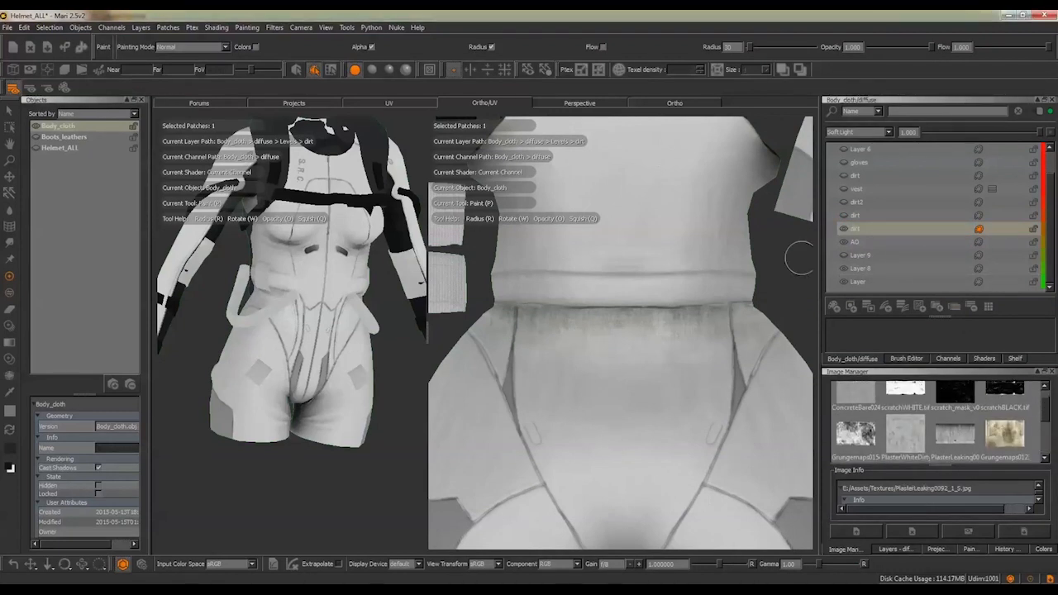
pyautogui.press('u')
pyautogui.click(547, 47)
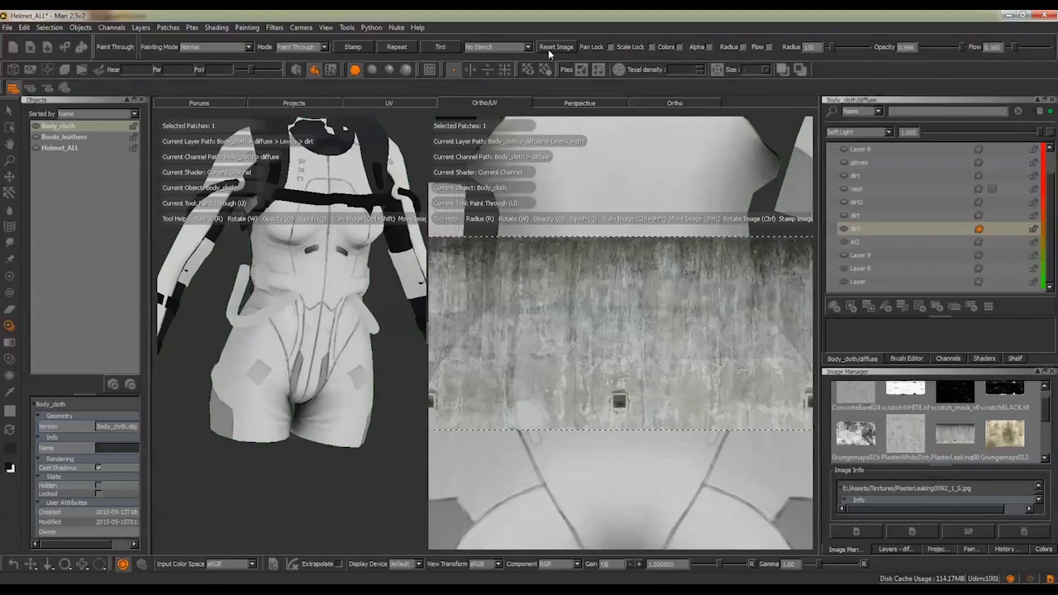
pyautogui.keyDown('ctrl'); pyautogui.keyDown('shift'); pyautogui.moveTo(768, 281); pyautogui.dragTo(704, 307); pyautogui.keyUp('shift'); pyautogui.keyUp('ctrl')
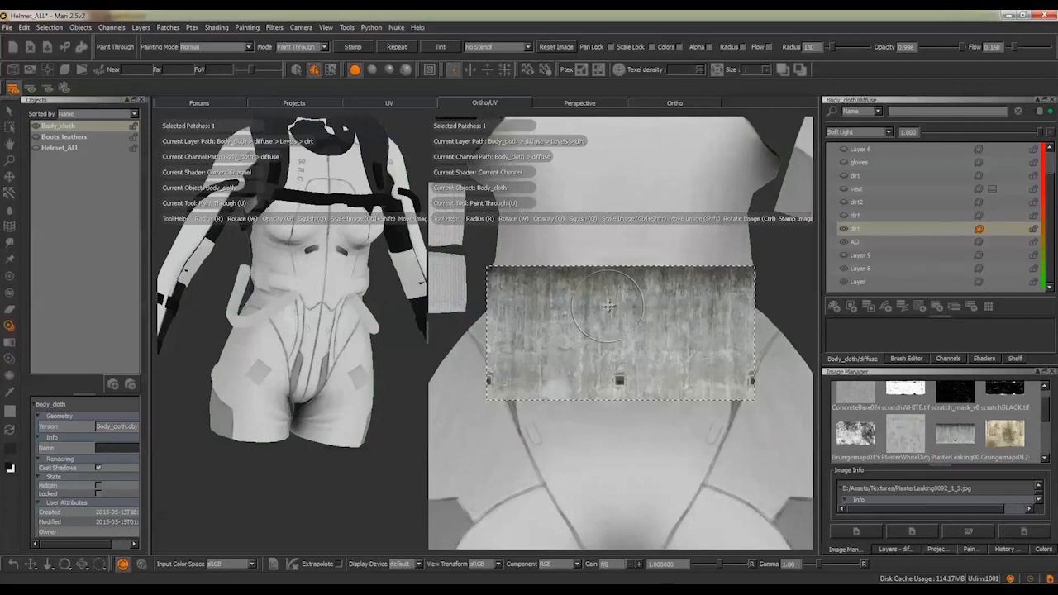
pyautogui.keyDown('shift'); pyautogui.moveTo(610, 289); pyautogui.dragTo(609, 325); pyautogui.keyUp('shift')
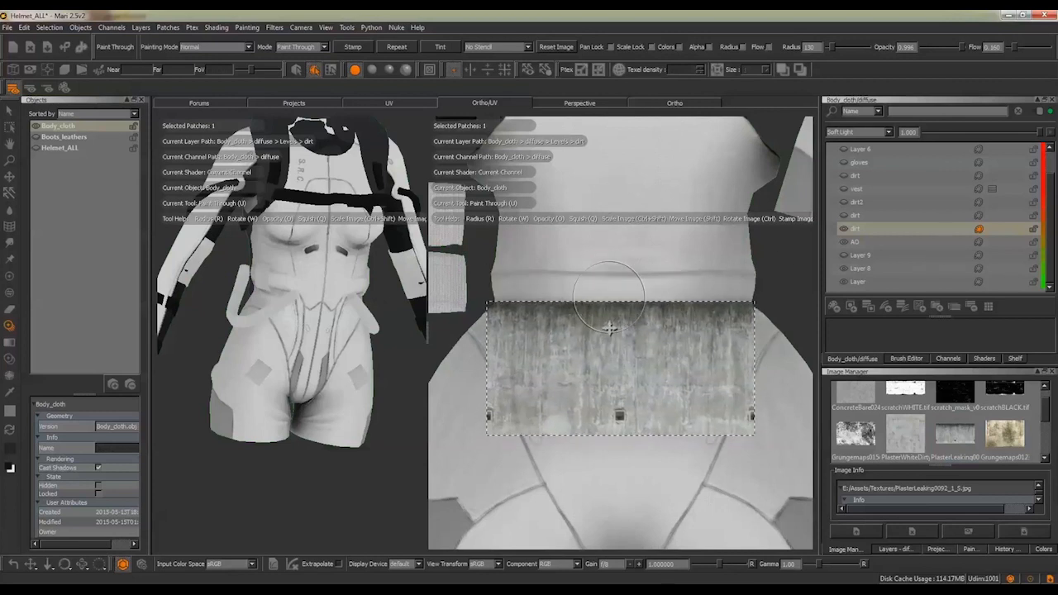
# Choose the SUPERsoft basic brush for Paint Through and reduce its radius to about 45
pyautogui.press('b')
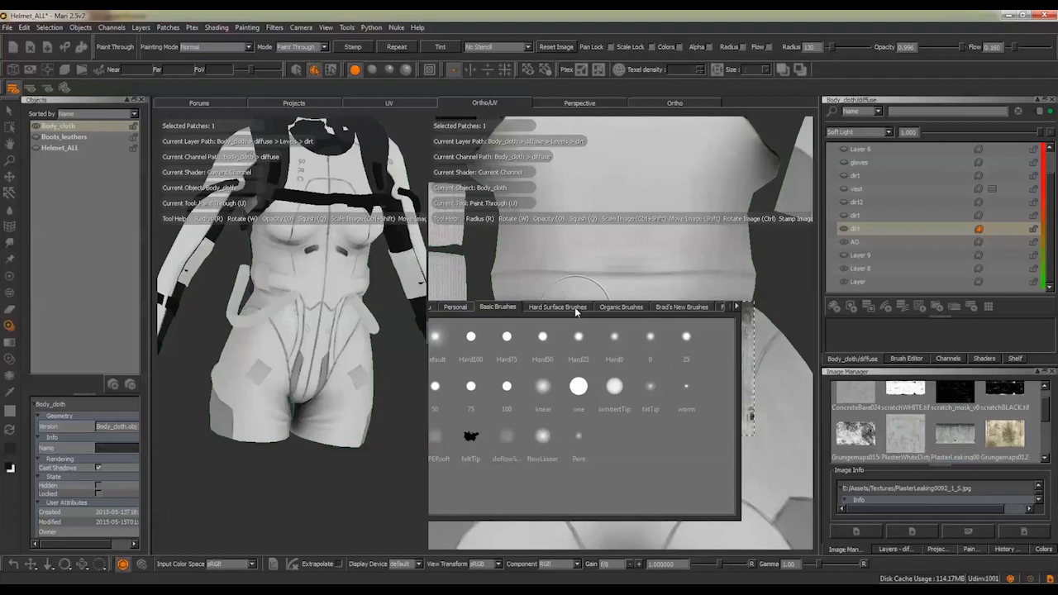
pyautogui.press('k')
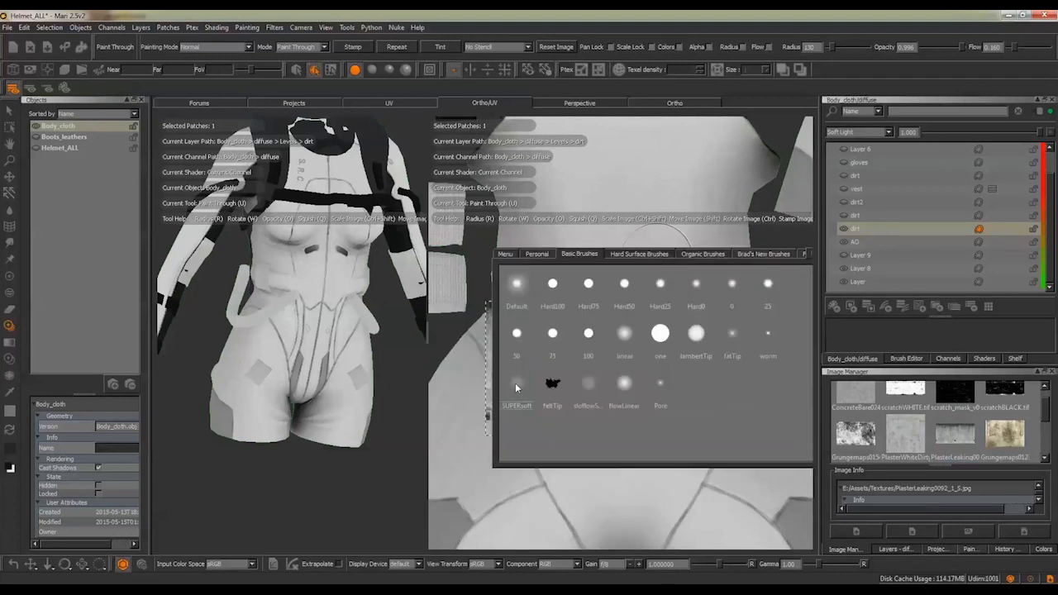
pyautogui.click(516, 385)
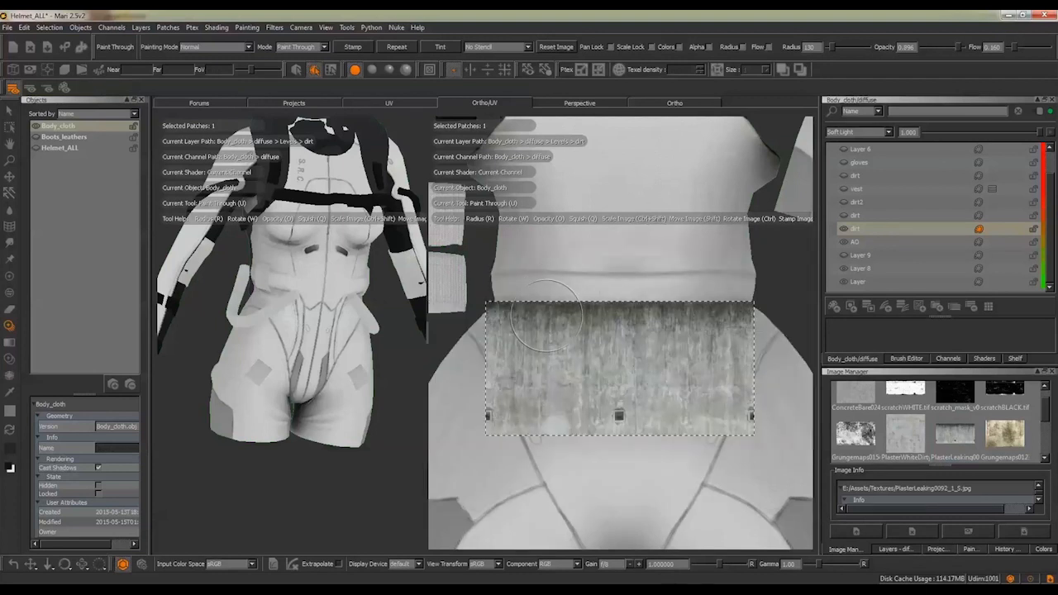
pyautogui.press('r')
pyautogui.moveTo(546, 313)
pyautogui.mouseDown()
pyautogui.moveTo(509, 314)
pyautogui.moveTo(556, 305)
pyautogui.mouseUp()
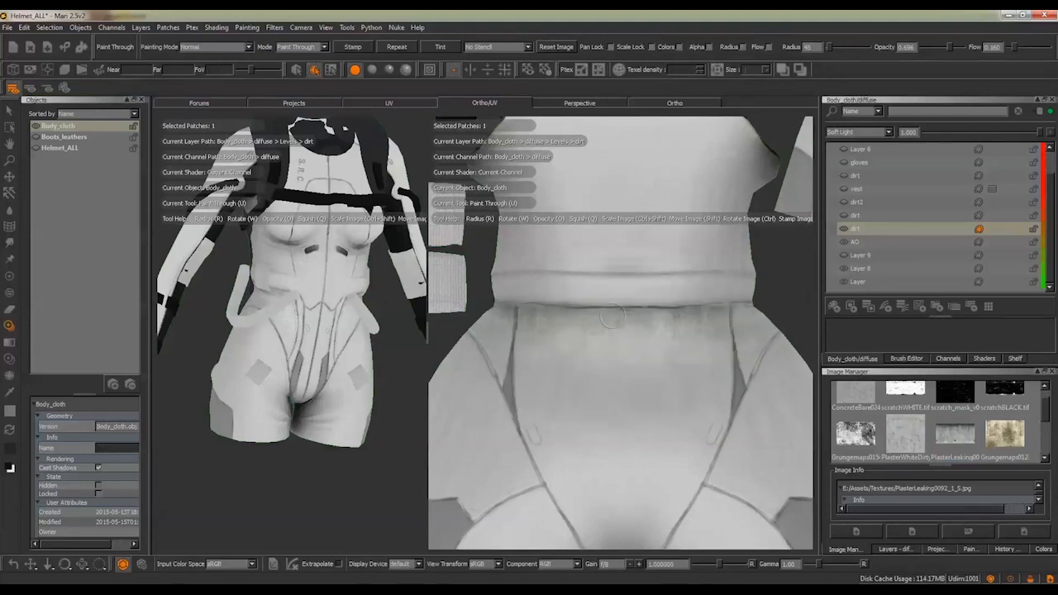
# Paint the plaster dirt below the back waist seam at opacity 1.000, and tilt the projected image slightly
pyautogui.moveTo(604, 315); pyautogui.dragTo(653, 315)
pyautogui.press('o')
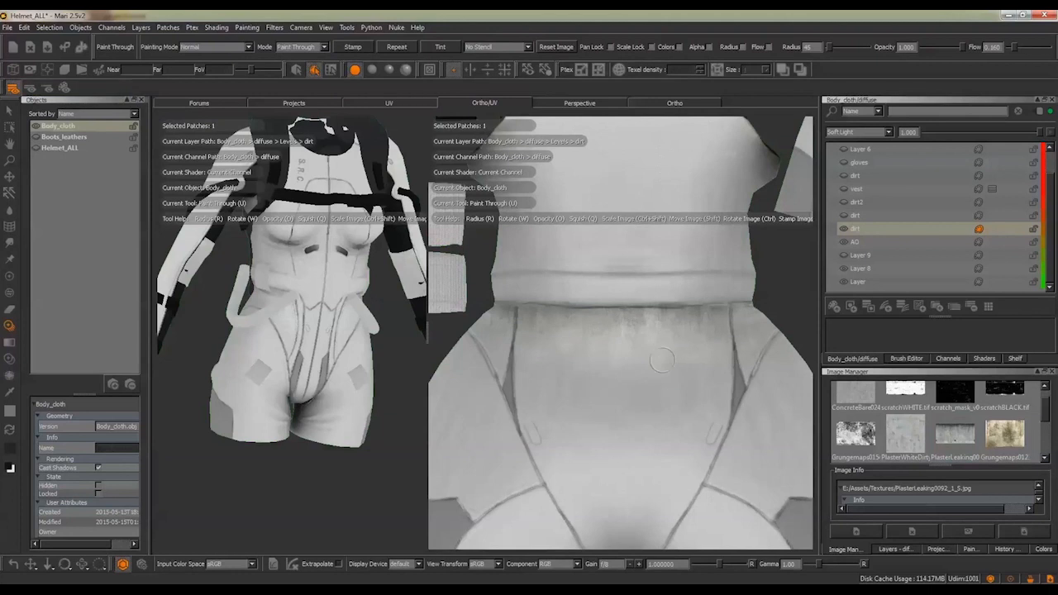
pyautogui.moveTo(662, 360); pyautogui.dragTo(665, 384)
pyautogui.keyDown('alt'); pyautogui.moveTo(676, 271); pyautogui.dragTo(670, 267, button='middle'); pyautogui.keyUp('alt')
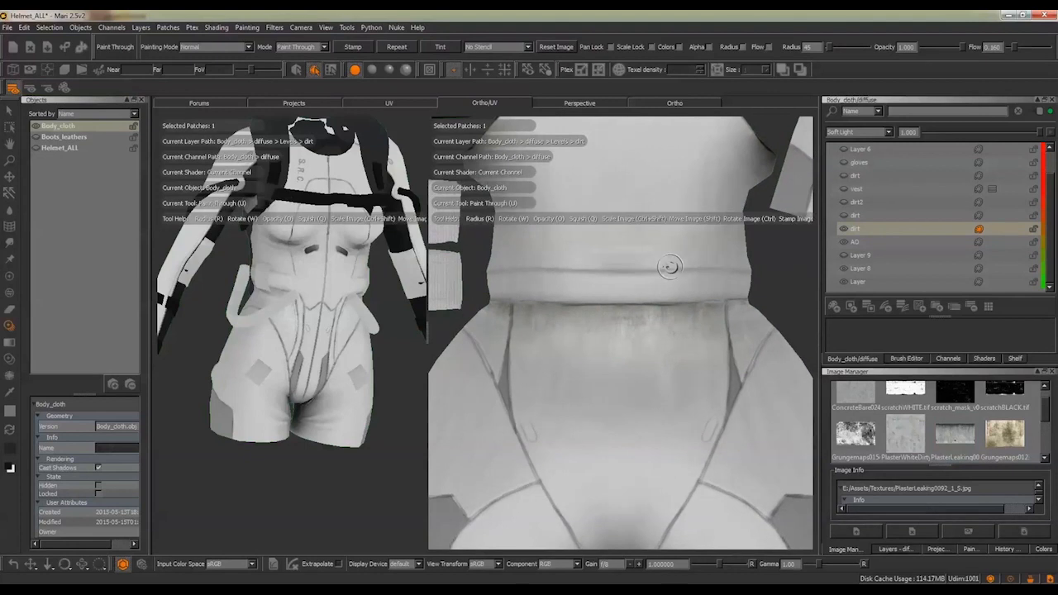
pyautogui.moveTo(706, 309)
pyautogui.mouseDown()
pyautogui.moveTo(715, 307)
pyautogui.moveTo(674, 312)
pyautogui.mouseUp()
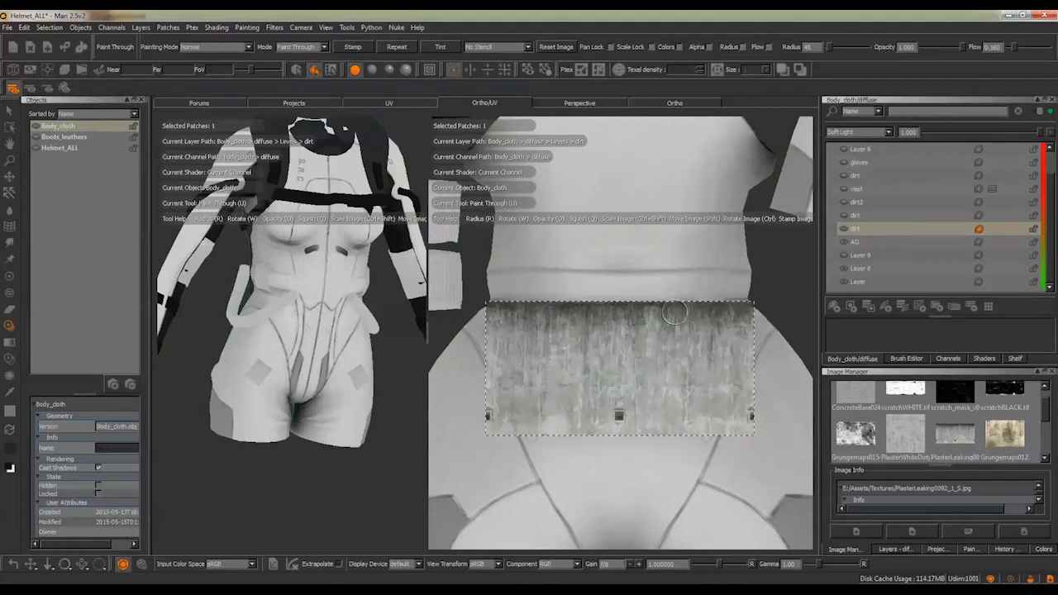
pyautogui.moveTo(504, 307)
pyautogui.mouseDown()
pyautogui.moveTo(552, 311)
pyautogui.moveTo(525, 308)
pyautogui.mouseUp()
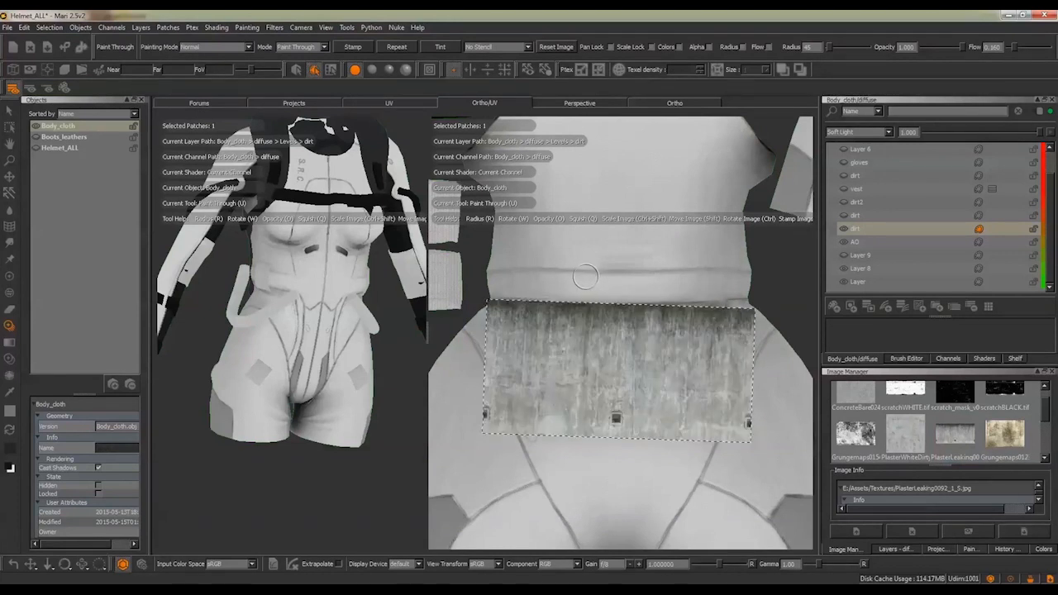
# Break up the painted dirt along the back waist seam using the Eraser with an organic brush at radius 22
pyautogui.press('e')
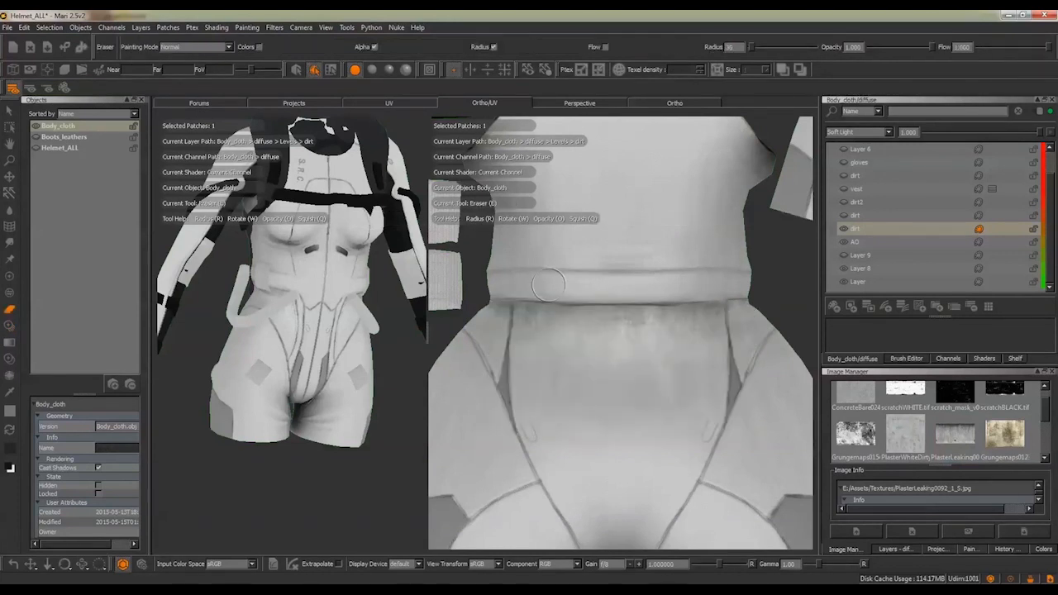
pyautogui.press('k')
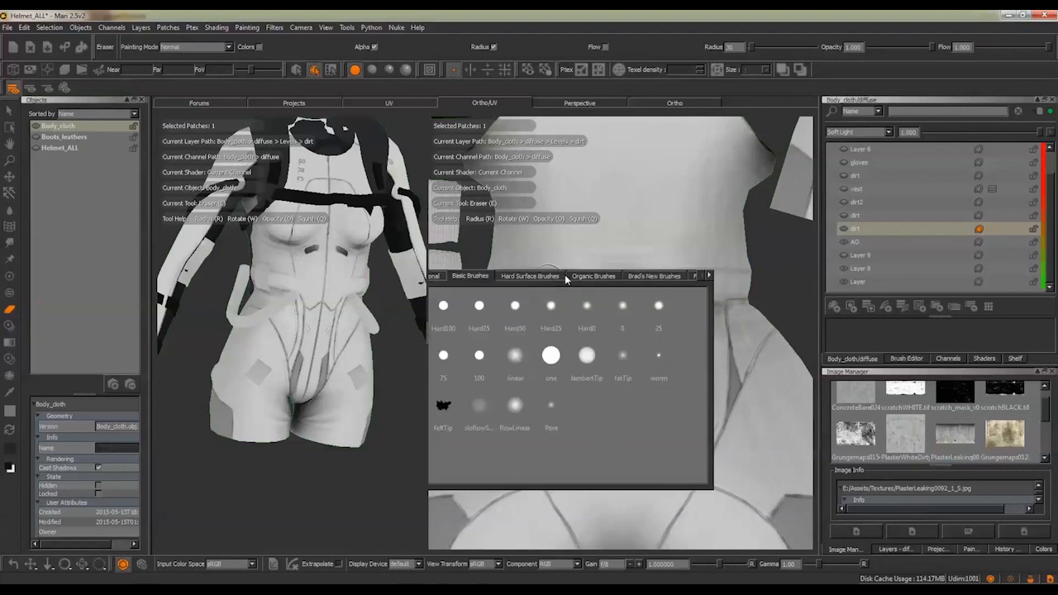
pyautogui.press('k')
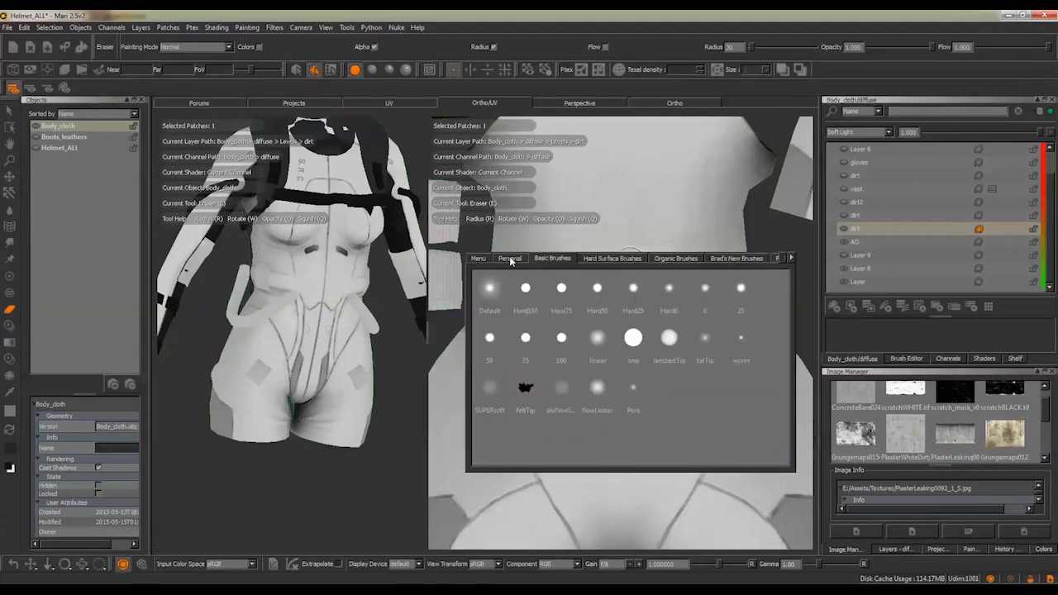
pyautogui.click(583, 258)
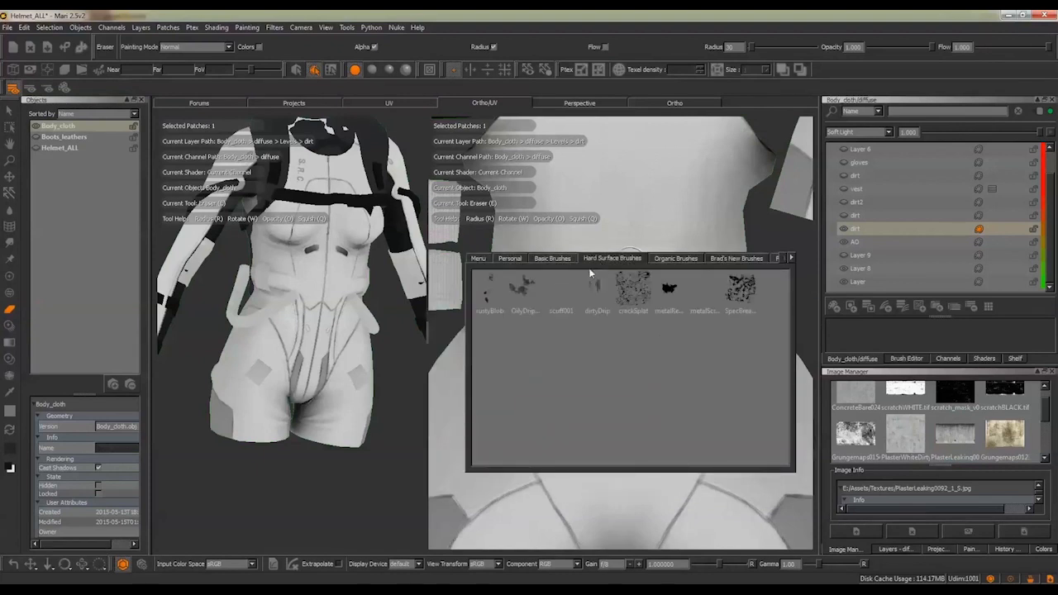
pyautogui.click(675, 257)
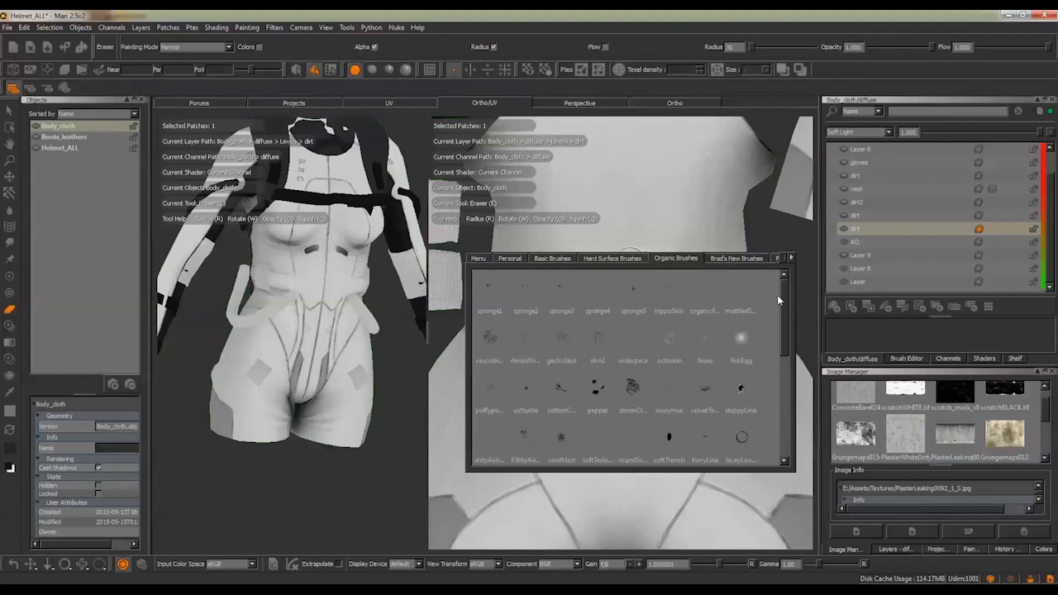
pyautogui.moveTo(783, 297)
pyautogui.mouseDown()
pyautogui.moveTo(792, 384)
pyautogui.moveTo(768, 285)
pyautogui.mouseUp()
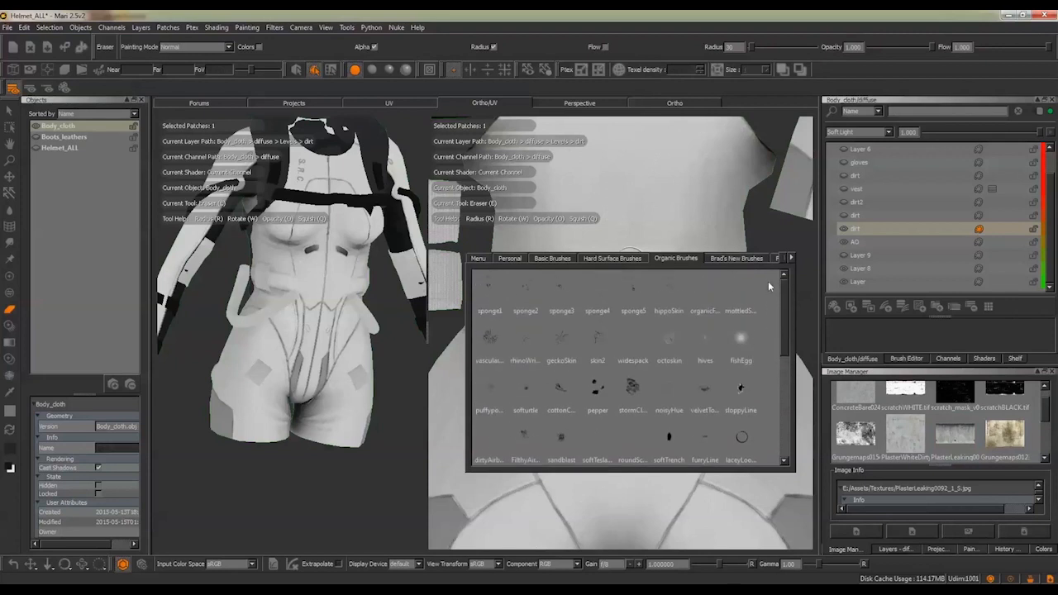
pyautogui.click(563, 340)
pyautogui.press('r')
pyautogui.moveTo(570, 253)
pyautogui.mouseDown()
pyautogui.moveTo(535, 253)
pyautogui.moveTo(560, 253)
pyautogui.moveTo(548, 278)
pyautogui.moveTo(514, 299)
pyautogui.mouseUp()
pyautogui.press('r')
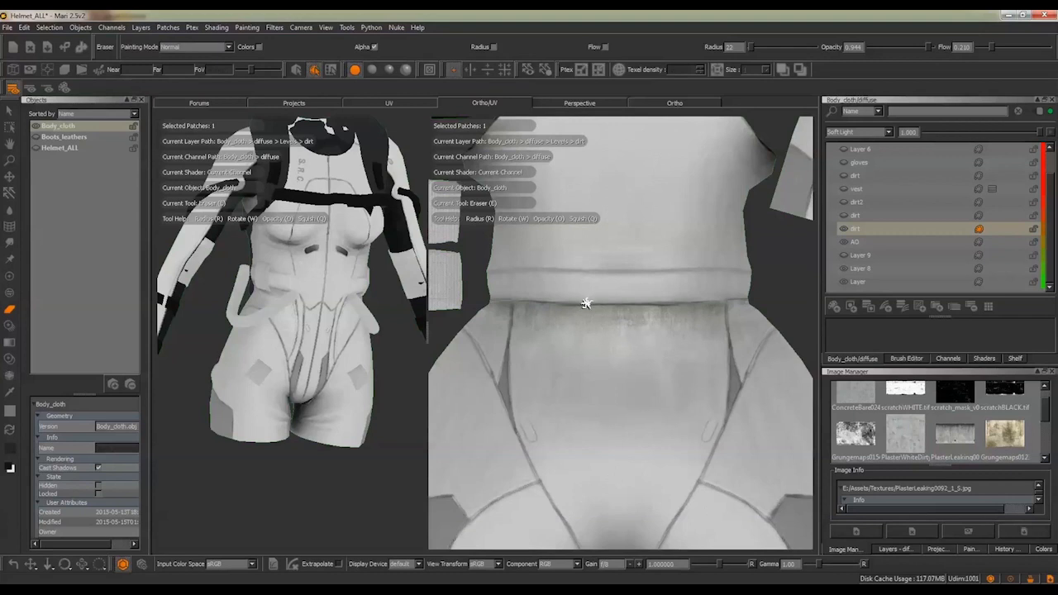
# Examine the dirt along the back waist and on the front torso shell in the UV layout
pyautogui.moveTo(651, 271)
pyautogui.keyDown('alt'); pyautogui.mouseDown(button='middle')
pyautogui.moveTo(647, 300)
pyautogui.moveTo(648, 262)
pyautogui.mouseUp(button='middle'); pyautogui.keyUp('alt')
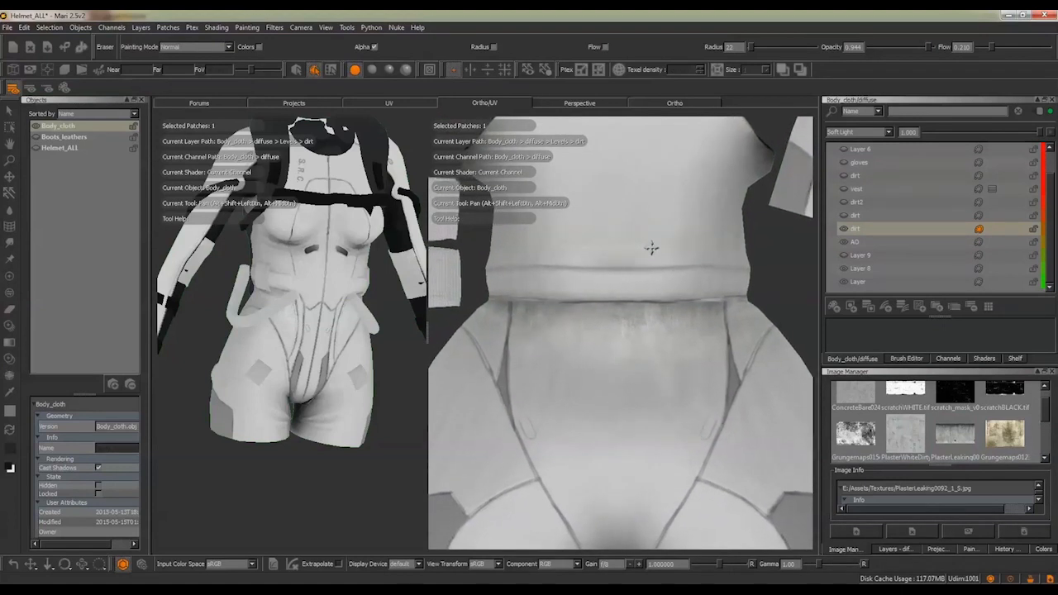
pyautogui.press('e')
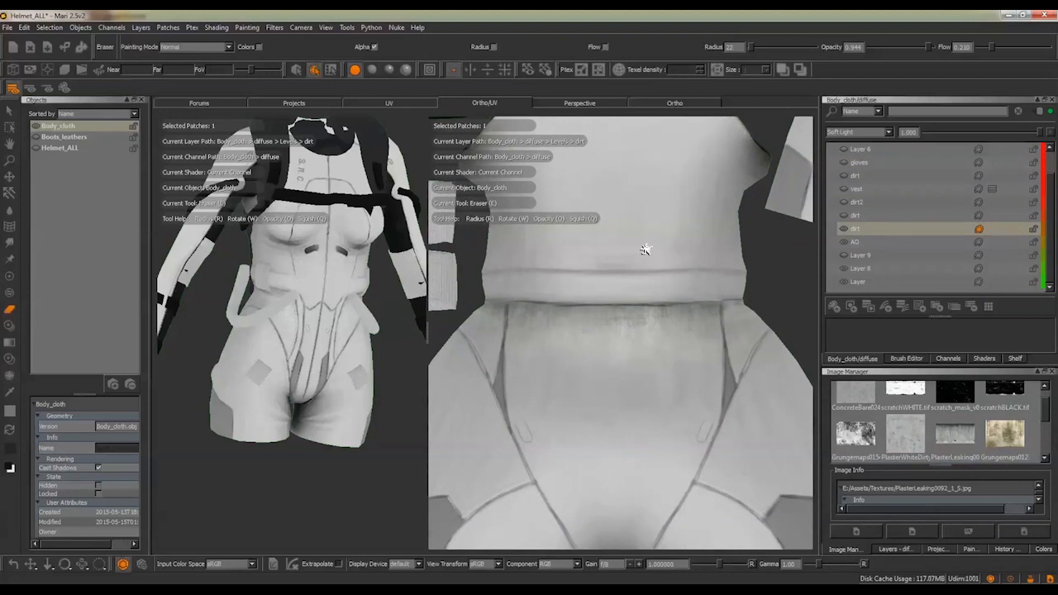
pyautogui.keyDown('alt'); pyautogui.moveTo(614, 255); pyautogui.dragTo(585, 260, button='right'); pyautogui.keyUp('alt')
pyautogui.keyDown('alt'); pyautogui.moveTo(585, 261); pyautogui.dragTo(586, 292, button='middle'); pyautogui.keyUp('alt')
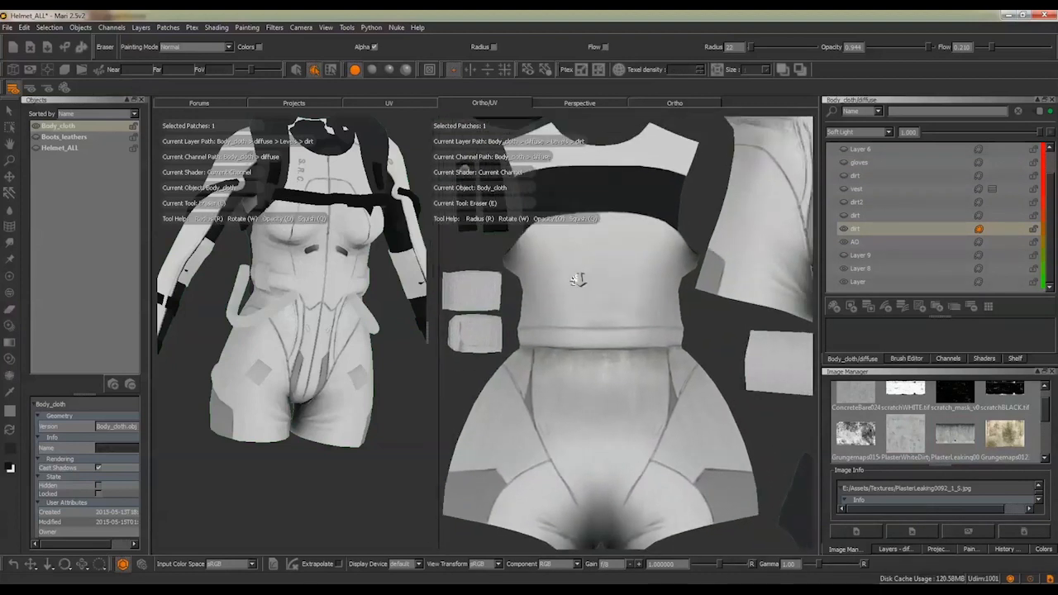
pyautogui.keyDown('alt'); pyautogui.moveTo(579, 278); pyautogui.dragTo(587, 339, button='right'); pyautogui.keyUp('alt')
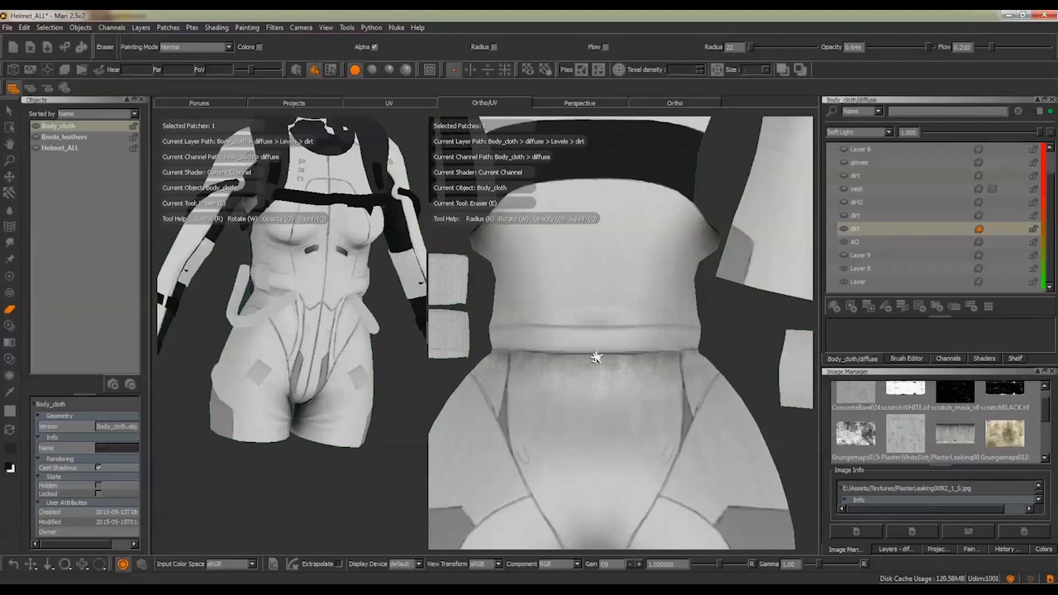
pyautogui.keyDown('alt'); pyautogui.moveTo(599, 362); pyautogui.dragTo(618, 279, button='middle'); pyautogui.keyUp('alt')
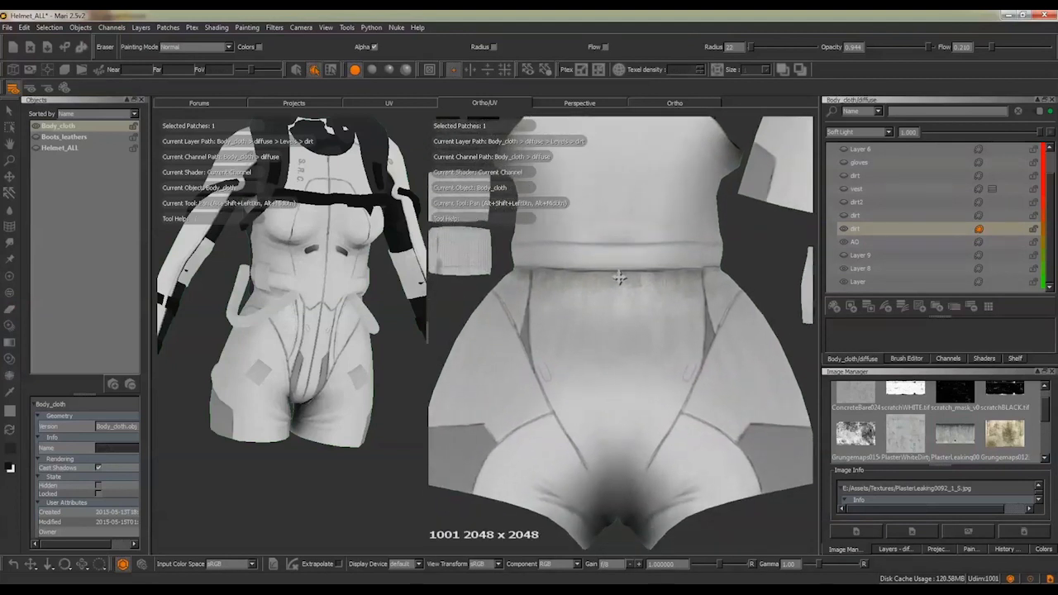
pyautogui.keyDown('alt'); pyautogui.moveTo(618, 279); pyautogui.dragTo(540, 352, button='right'); pyautogui.keyUp('alt')
pyautogui.keyDown('alt'); pyautogui.moveTo(676, 289); pyautogui.dragTo(527, 356, button='middle'); pyautogui.keyUp('alt')
pyautogui.keyDown('alt'); pyautogui.moveTo(616, 280); pyautogui.dragTo(531, 412, button='middle'); pyautogui.keyUp('alt')
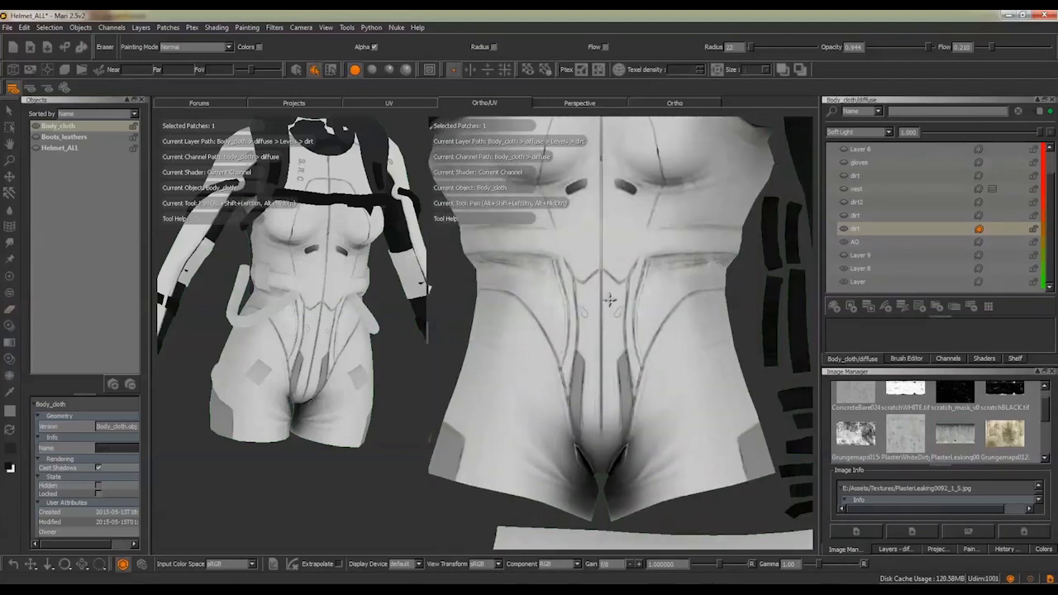
pyautogui.keyDown('alt'); pyautogui.moveTo(609, 300); pyautogui.dragTo(588, 339, button='middle'); pyautogui.keyUp('alt')
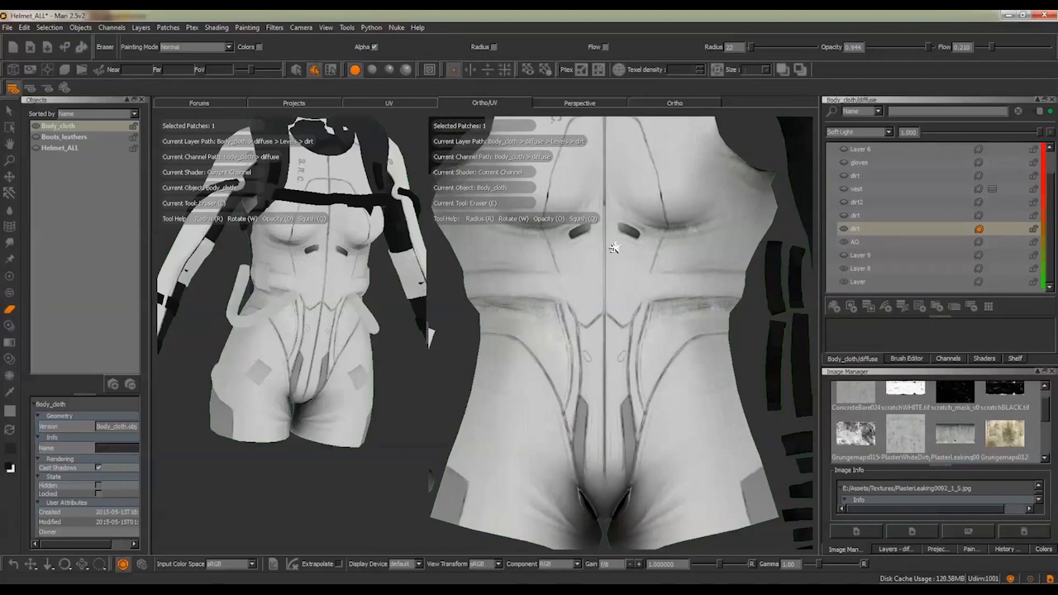
pyautogui.keyDown('alt'); pyautogui.moveTo(614, 248); pyautogui.dragTo(572, 277, button='middle'); pyautogui.keyUp('alt')
pyautogui.keyDown('alt'); pyautogui.moveTo(572, 277); pyautogui.dragTo(585, 291, button='right'); pyautogui.keyUp('alt')
pyautogui.keyDown('alt'); pyautogui.moveTo(530, 341); pyautogui.dragTo(557, 323, button='middle'); pyautogui.keyUp('alt')
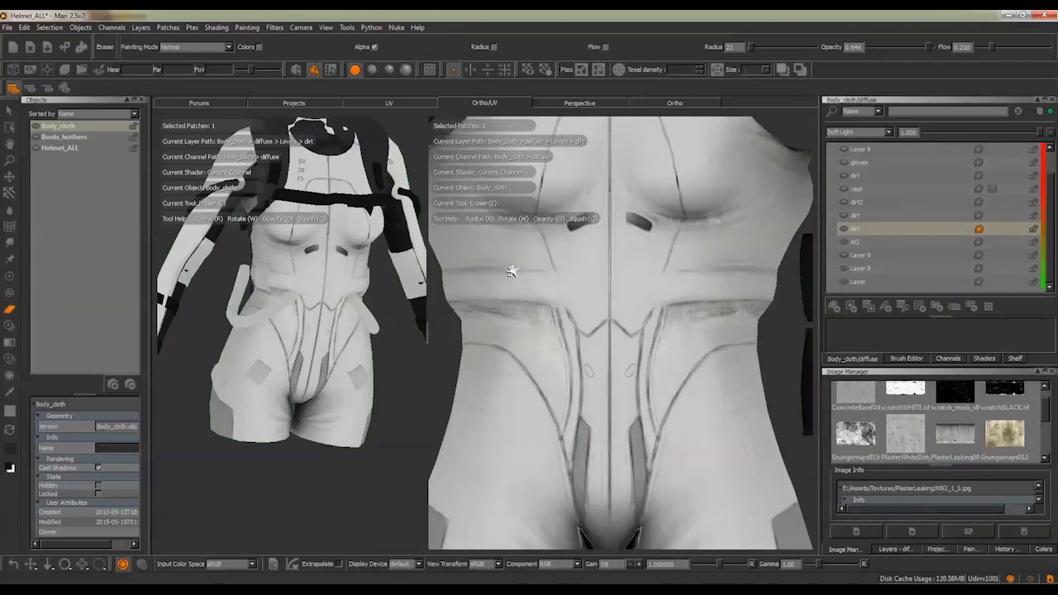
# Set the Paint tool to Clear mode with the feltTip brush at radius 44 and remove some dirt around the front waist
pyautogui.click(9, 276)
pyautogui.click(223, 46)
pyautogui.click(196, 58)
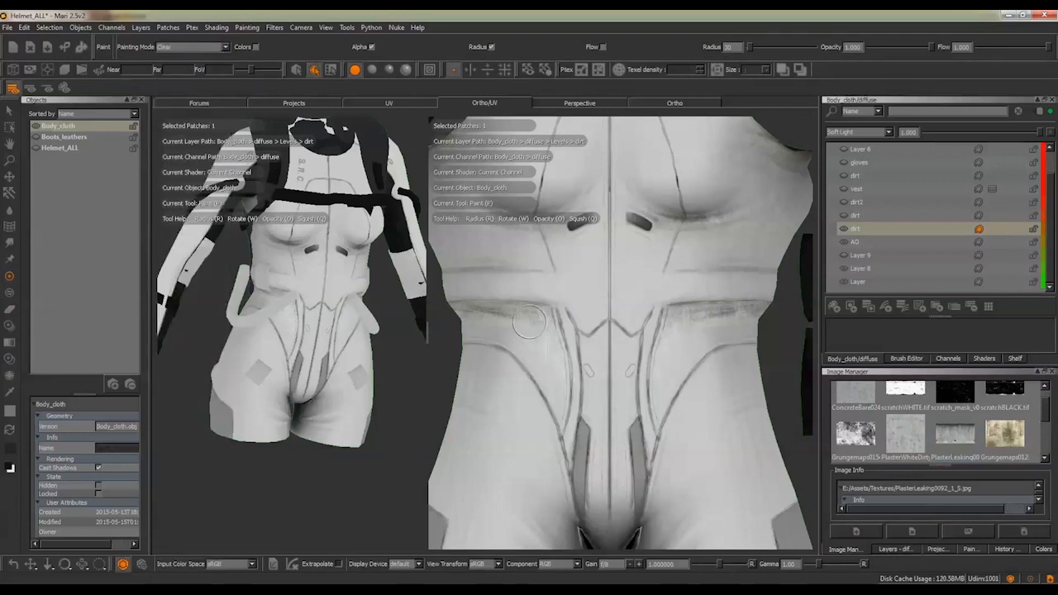
pyautogui.press('space')
pyautogui.press('k')
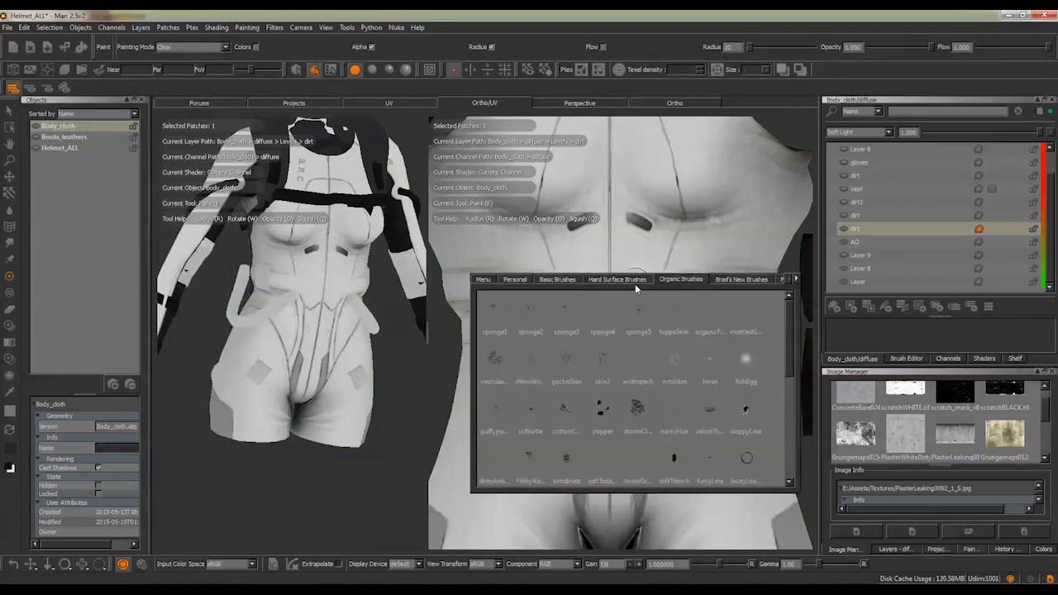
pyautogui.click(557, 280)
pyautogui.click(530, 411)
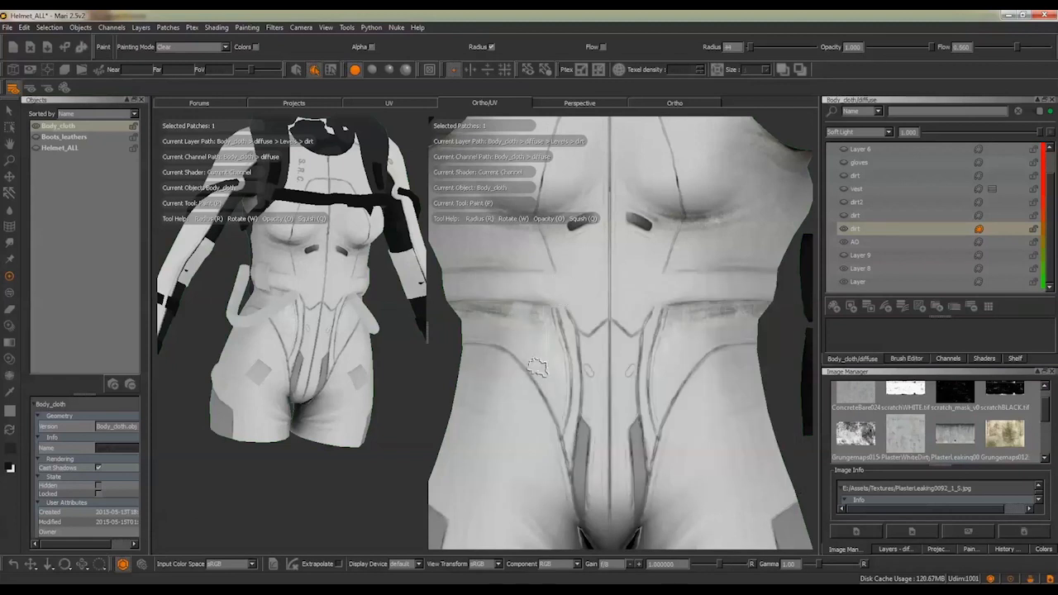
pyautogui.moveTo(581, 370)
pyautogui.keyDown('alt'); pyautogui.mouseDown(button='middle')
pyautogui.moveTo(571, 363)
pyautogui.moveTo(572, 330)
pyautogui.moveTo(569, 366)
pyautogui.mouseUp(button='middle'); pyautogui.keyUp('alt')
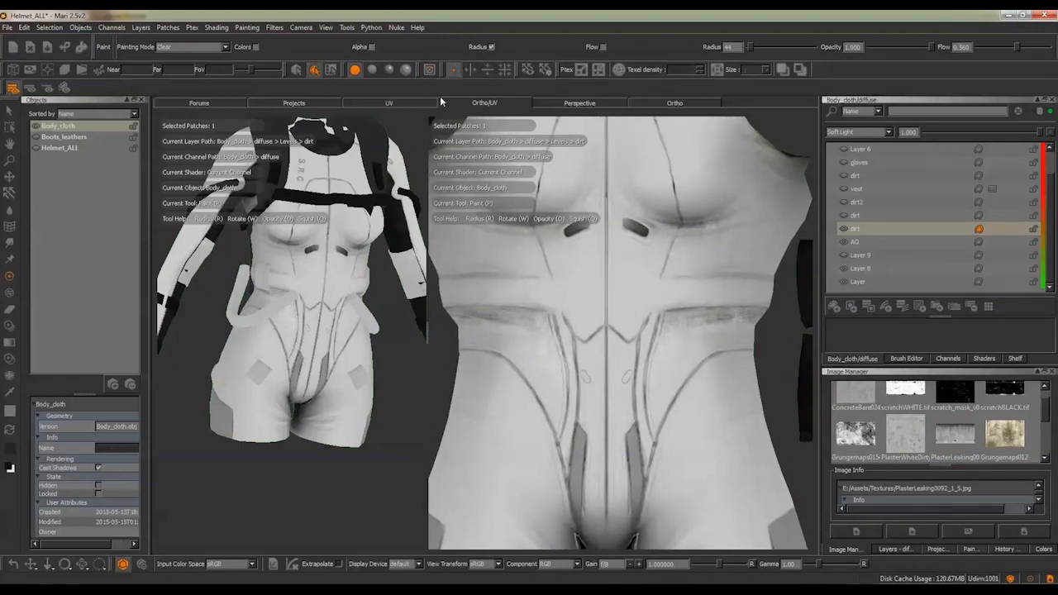
# Toggle the visibility of the dirt layer below dirt2 and of dirt2 itself, and examine the dark vest shell in the UV layout
pyautogui.moveTo(648, 285)
pyautogui.keyDown('alt'); pyautogui.mouseDown(button='right')
pyautogui.moveTo(583, 263)
pyautogui.moveTo(614, 250)
pyautogui.mouseUp(button='right'); pyautogui.keyUp('alt')
pyautogui.click(844, 215)
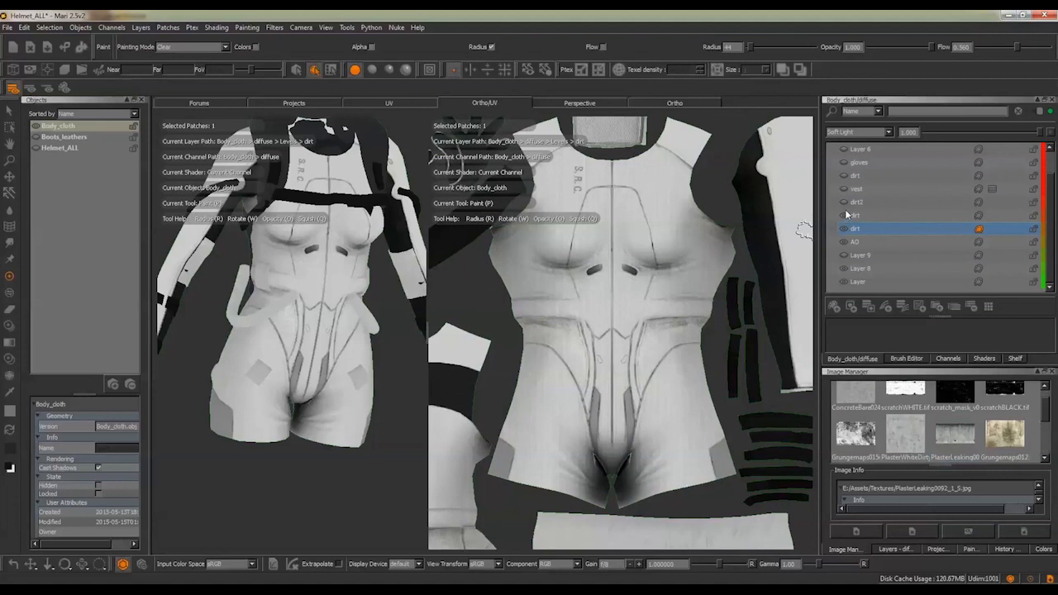
pyautogui.click(846, 212)
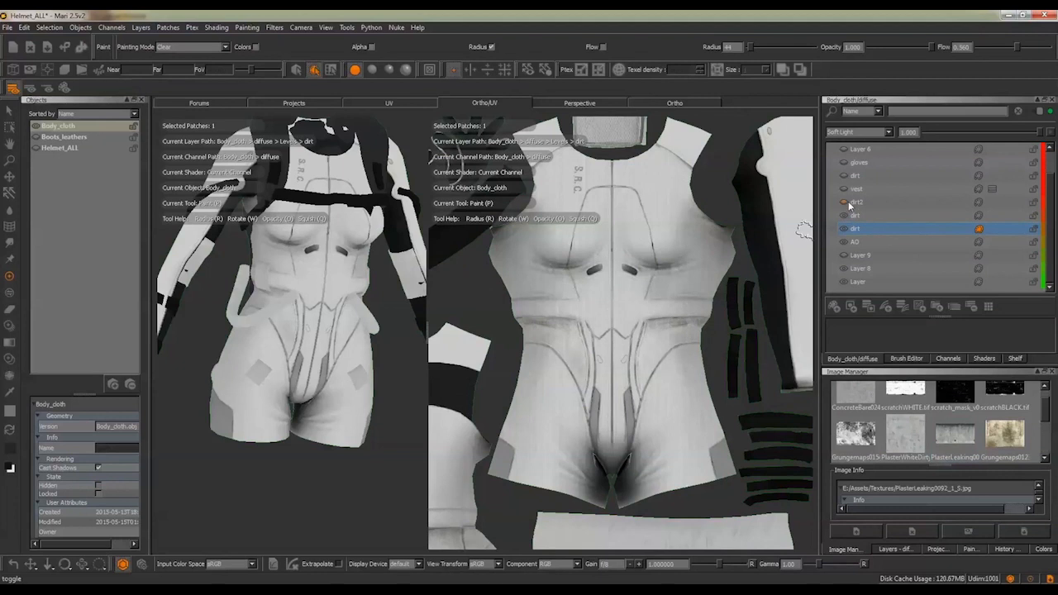
pyautogui.click(841, 202)
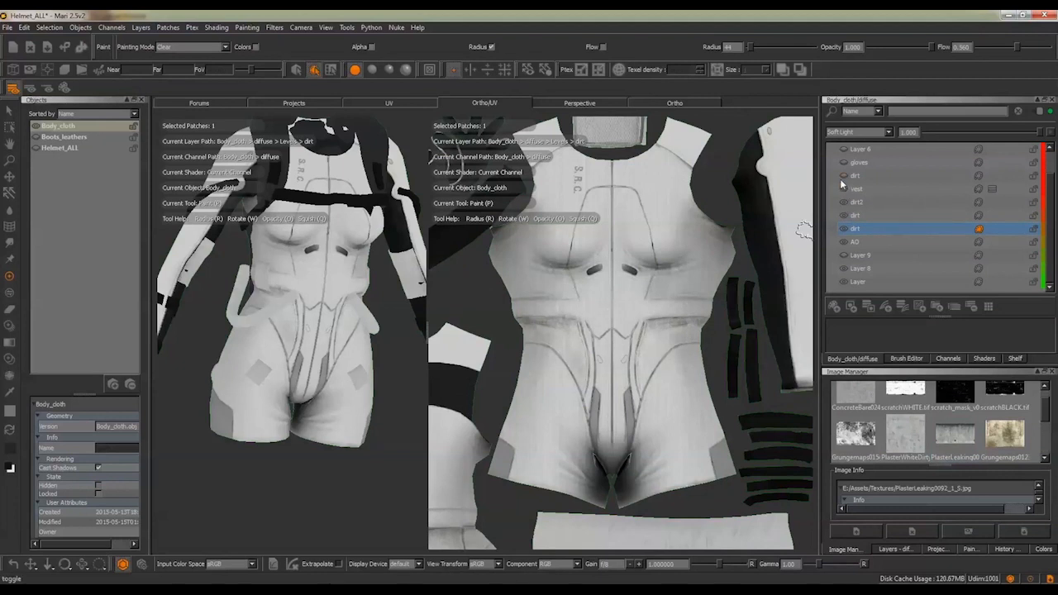
pyautogui.keyDown('alt'); pyautogui.moveTo(671, 537); pyautogui.dragTo(582, 269, button='middle'); pyautogui.keyUp('alt')
pyautogui.keyDown('alt'); pyautogui.moveTo(611, 303); pyautogui.dragTo(636, 298, button='right'); pyautogui.keyUp('alt')
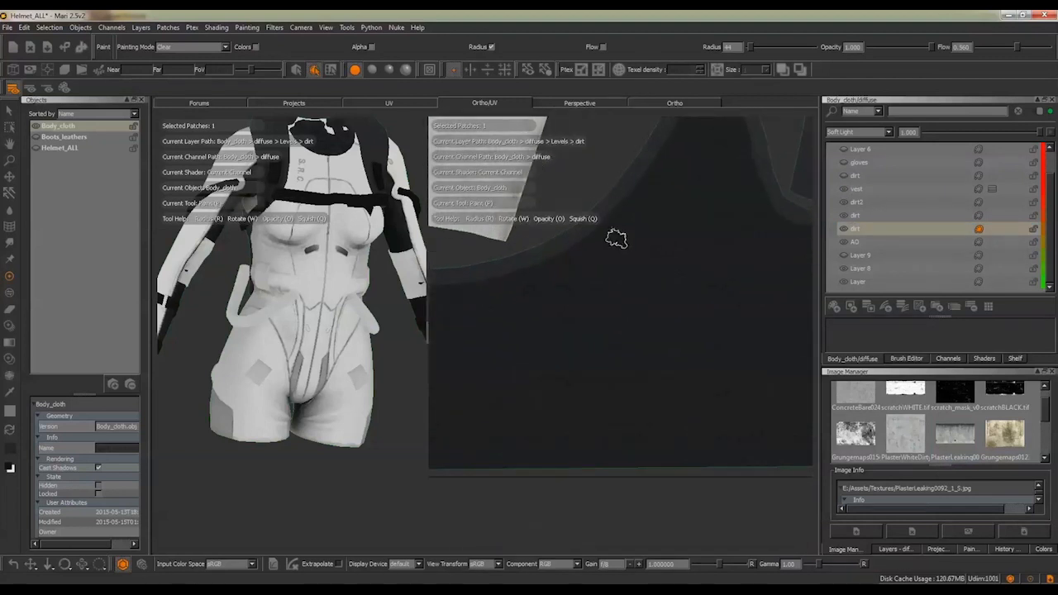
# Select the vest layer and toggle its visibility to examine the dark vest shell in the UV layout
pyautogui.keyDown('alt'); pyautogui.moveTo(616, 289); pyautogui.dragTo(759, 286, button='middle'); pyautogui.keyUp('alt')
pyautogui.click(859, 190)
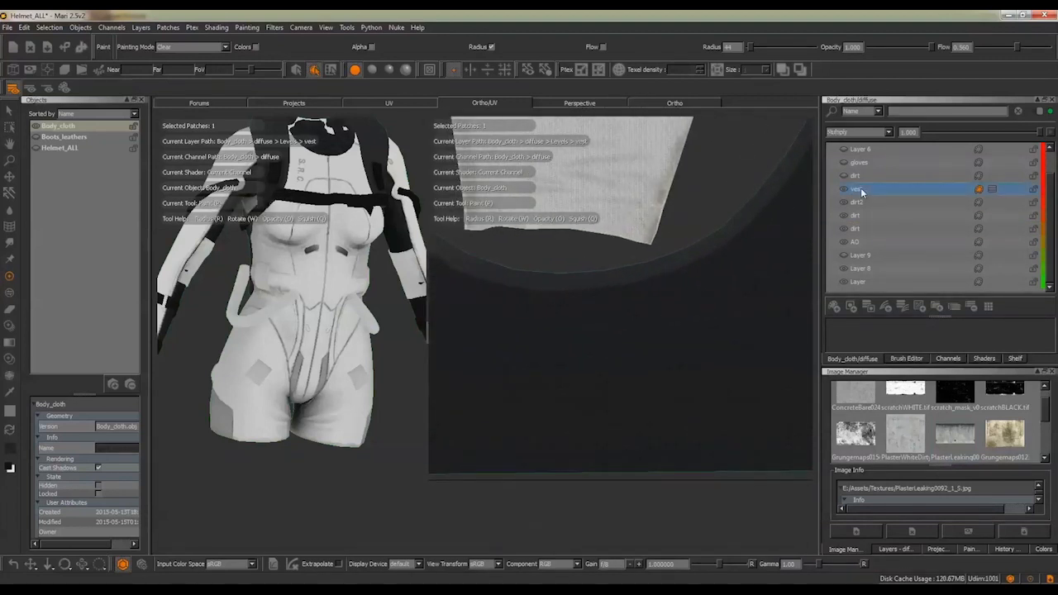
pyautogui.click(841, 190)
pyautogui.click(841, 189)
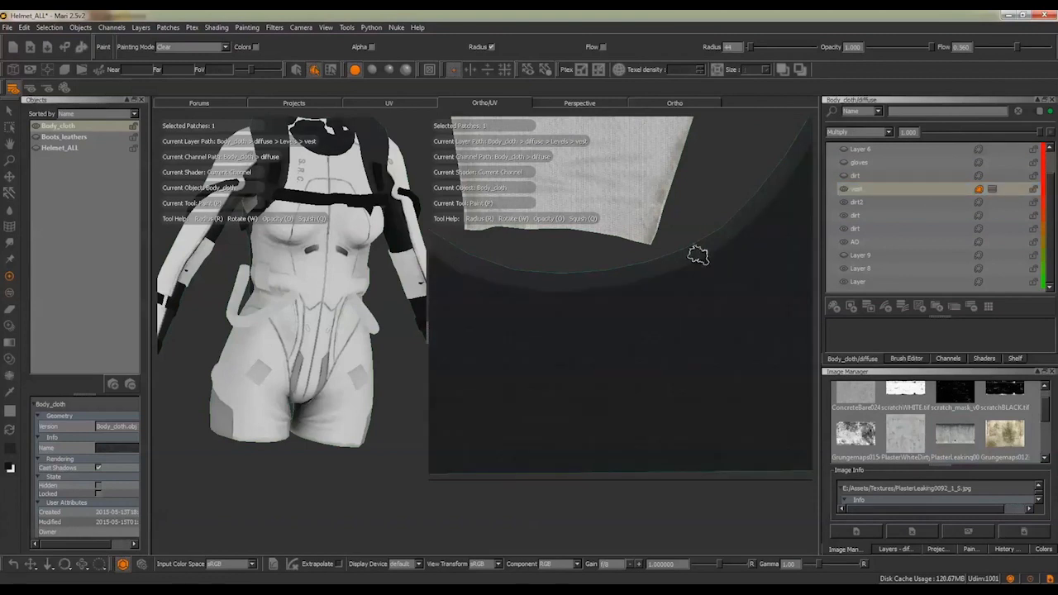
pyautogui.keyDown('alt'); pyautogui.moveTo(724, 205); pyautogui.dragTo(709, 208, button='right'); pyautogui.keyUp('alt')
pyautogui.keyDown('alt'); pyautogui.moveTo(708, 210); pyautogui.dragTo(706, 265, button='middle'); pyautogui.keyUp('alt')
pyautogui.click(843, 188)
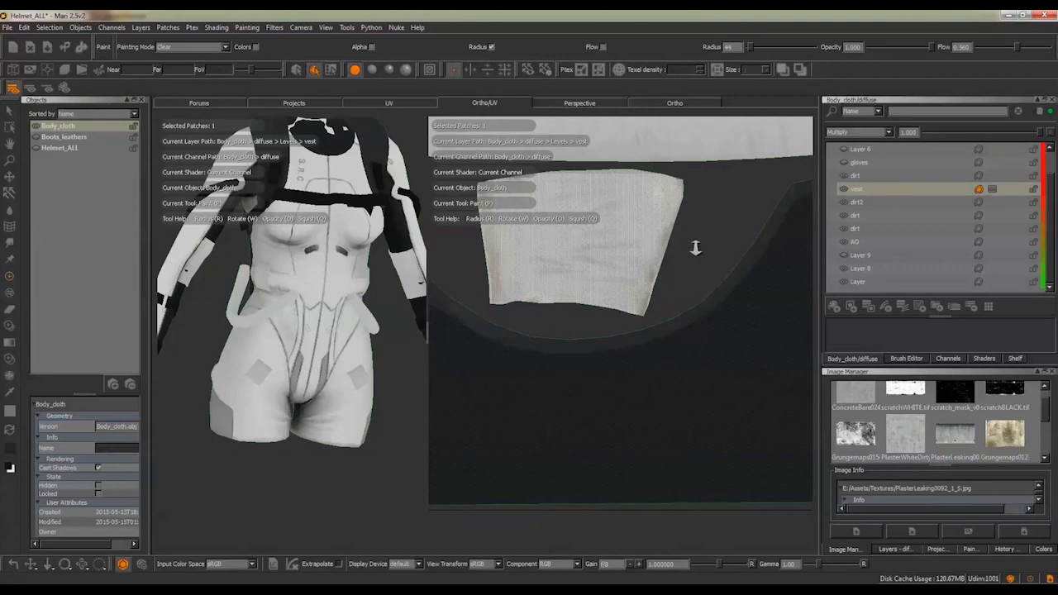
# Check the gloves layer's visibility and examine the leg, waistband and vest shells across the UV layout
pyautogui.scroll(-3, 670, 236)
pyautogui.keyDown('alt'); pyautogui.moveTo(661, 253); pyautogui.dragTo(644, 323, button='middle'); pyautogui.keyUp('alt')
pyautogui.keyDown('alt'); pyautogui.moveTo(647, 267); pyautogui.dragTo(642, 259, button='right'); pyautogui.keyUp('alt')
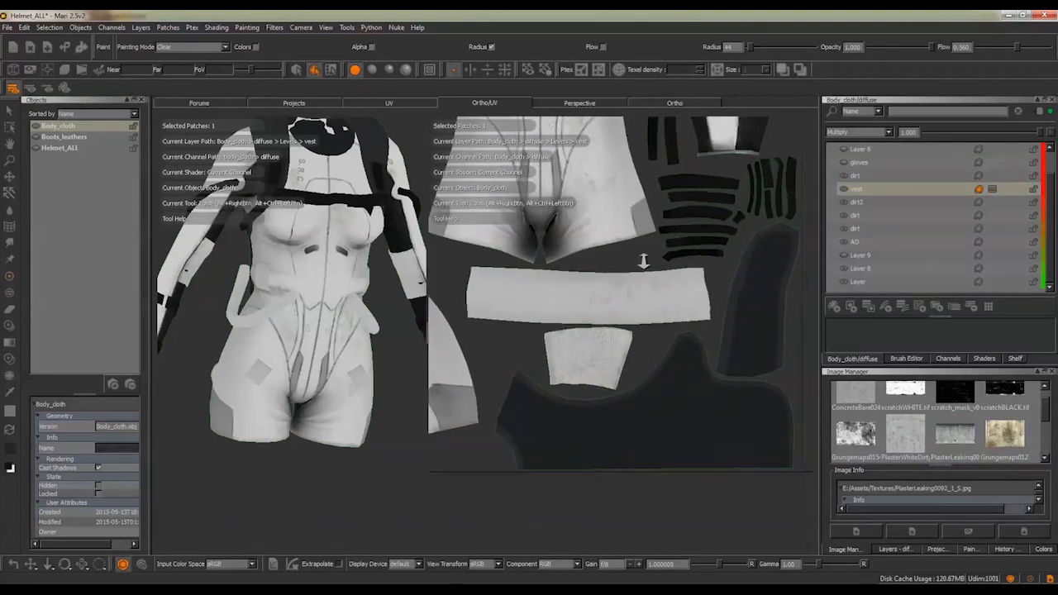
pyautogui.click(844, 162)
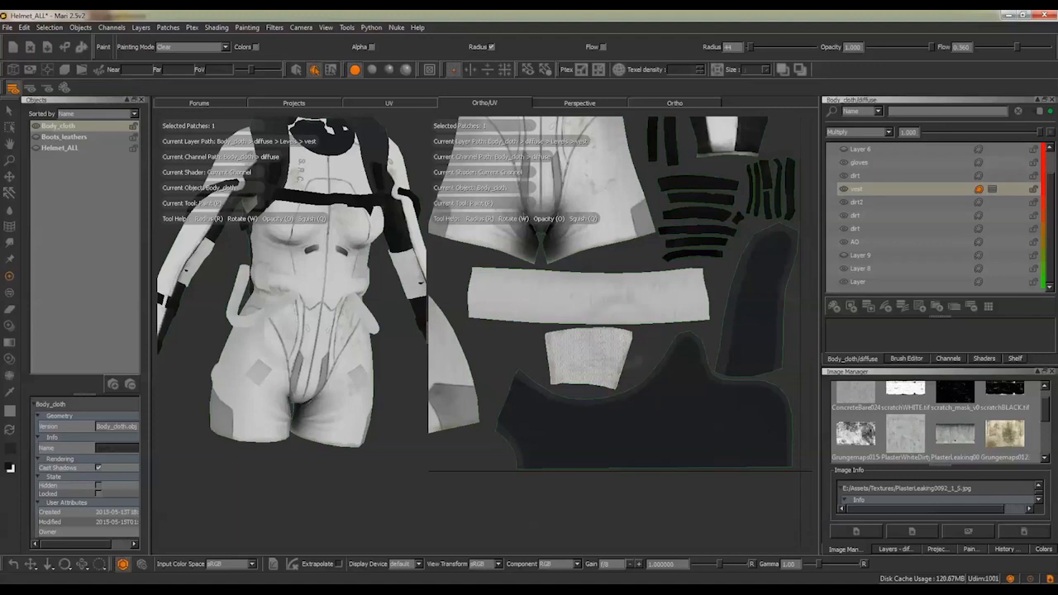
pyautogui.keyDown('alt'); pyautogui.moveTo(612, 200); pyautogui.dragTo(746, 236, button='middle'); pyautogui.keyUp('alt')
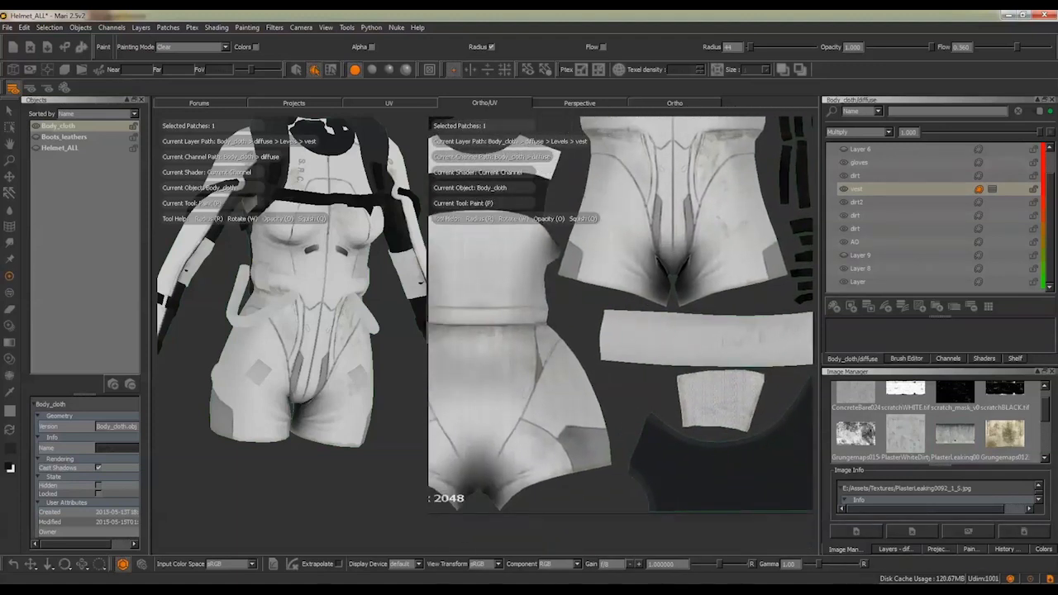
# Switch to the Ortho view and frame the whole suit from the front to examine the diffuse
pyautogui.click(648, 99)
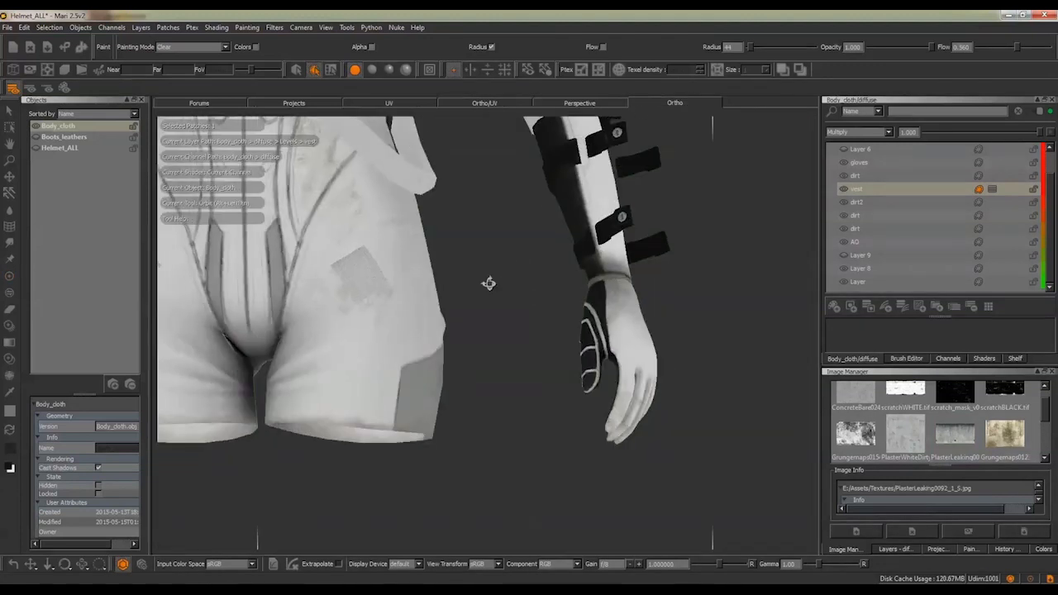
pyautogui.keyDown('alt'); pyautogui.moveTo(489, 288); pyautogui.dragTo(525, 291, button='middle'); pyautogui.keyUp('alt')
pyautogui.scroll(-3, 453, 348)
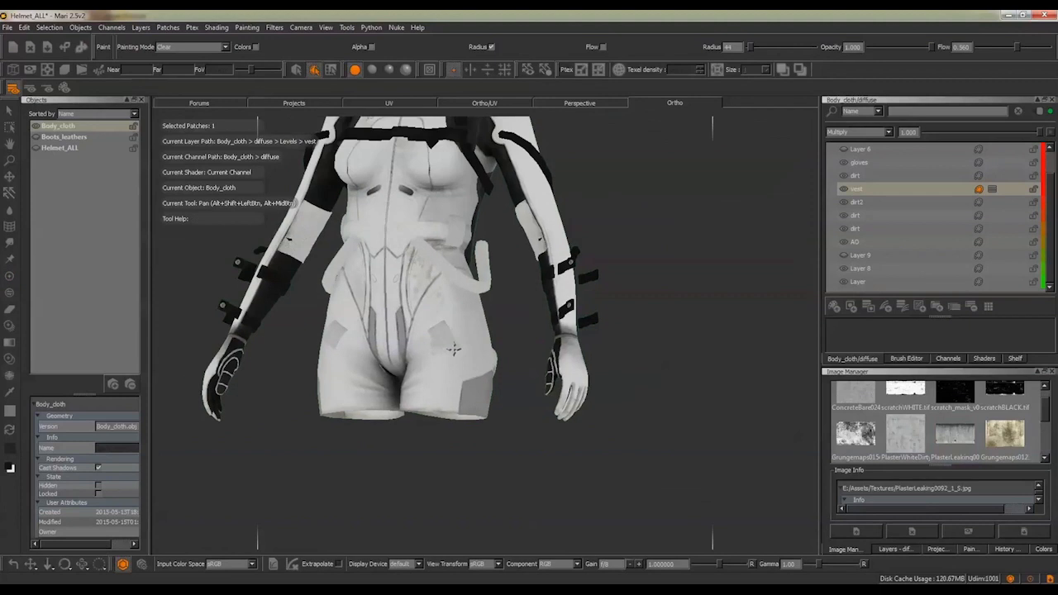
pyautogui.keyDown('alt'); pyautogui.moveTo(453, 349); pyautogui.dragTo(524, 430, button='middle'); pyautogui.keyUp('alt')
pyautogui.moveTo(505, 273)
pyautogui.keyDown('alt'); pyautogui.mouseDown()
pyautogui.moveTo(499, 301)
pyautogui.moveTo(496, 276)
pyautogui.mouseUp(); pyautogui.keyUp('alt')
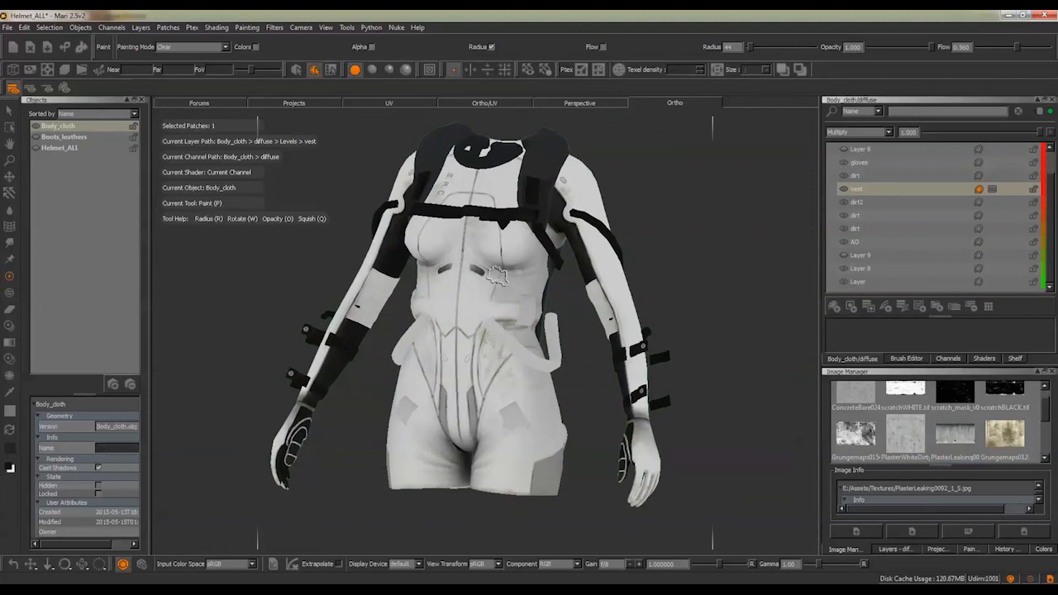
# Review the Export and Export Flattened options for the dirt layer directly above vest, and select Layer 9
pyautogui.click(892, 174)
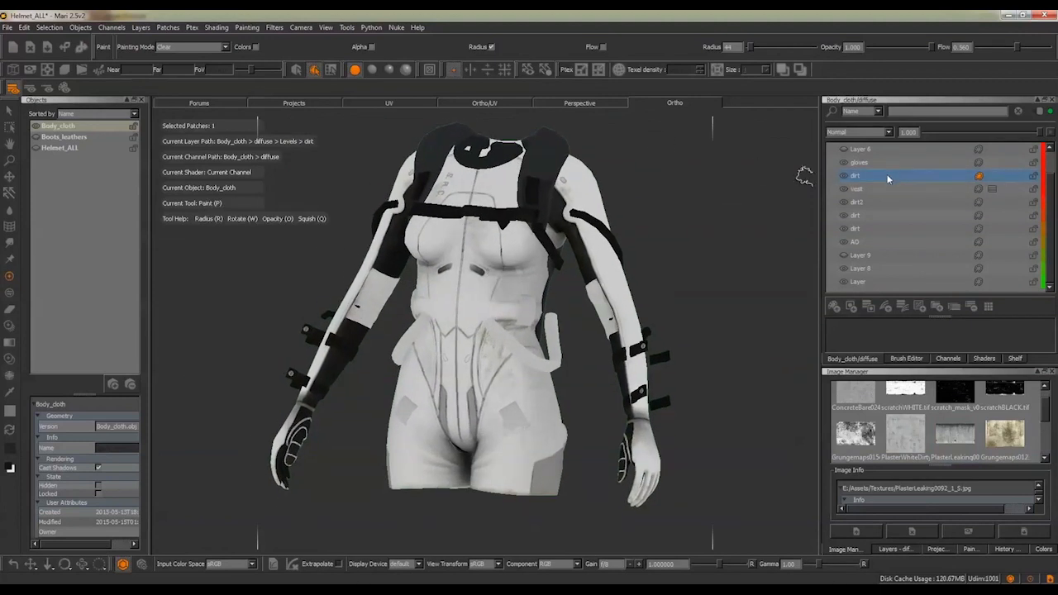
pyautogui.rightClick(887, 175)
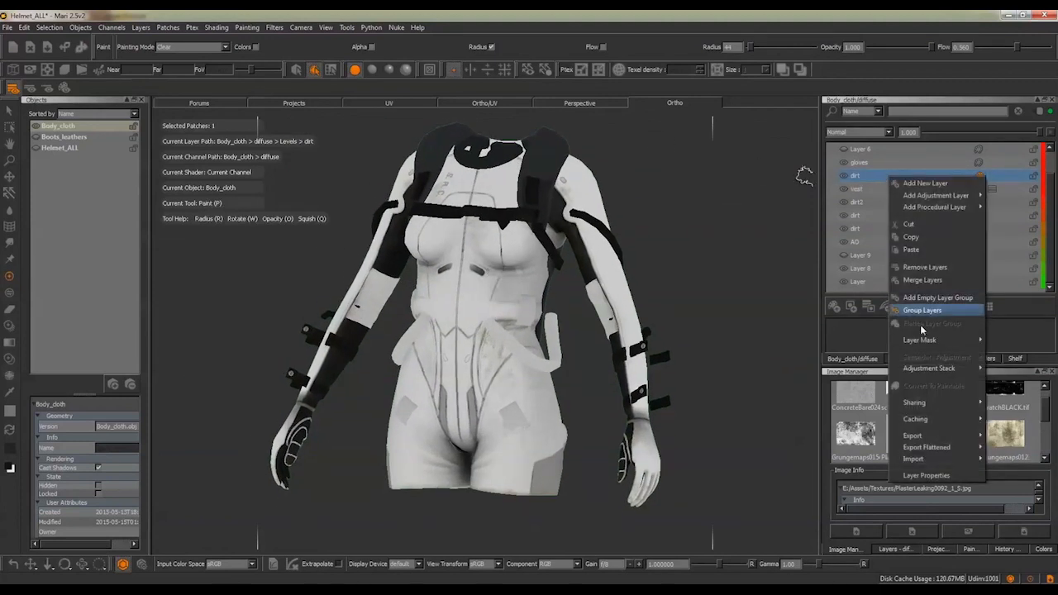
pyautogui.moveTo(920, 437)
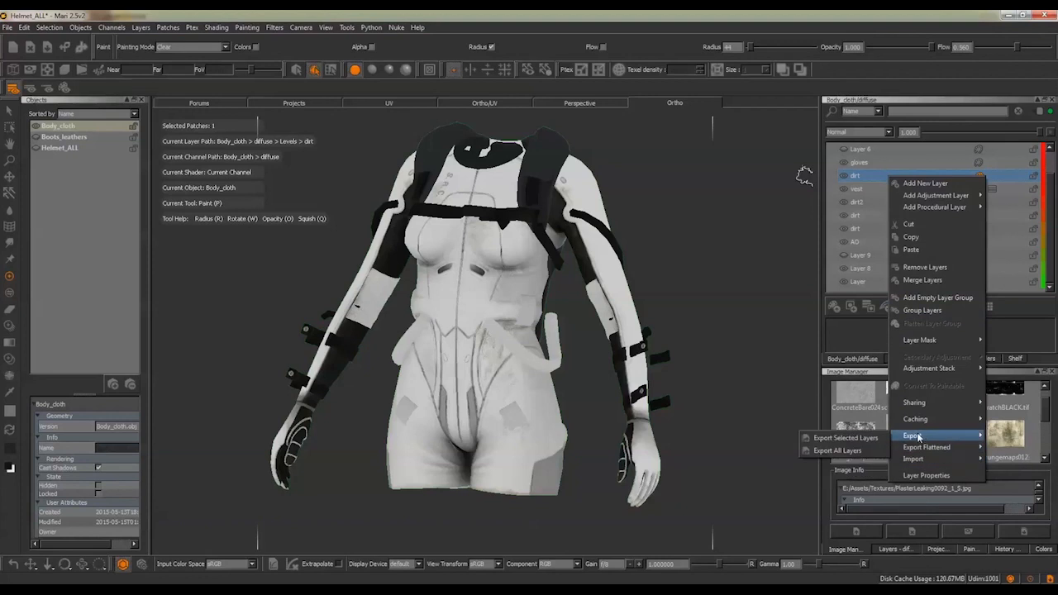
pyautogui.moveTo(909, 455)
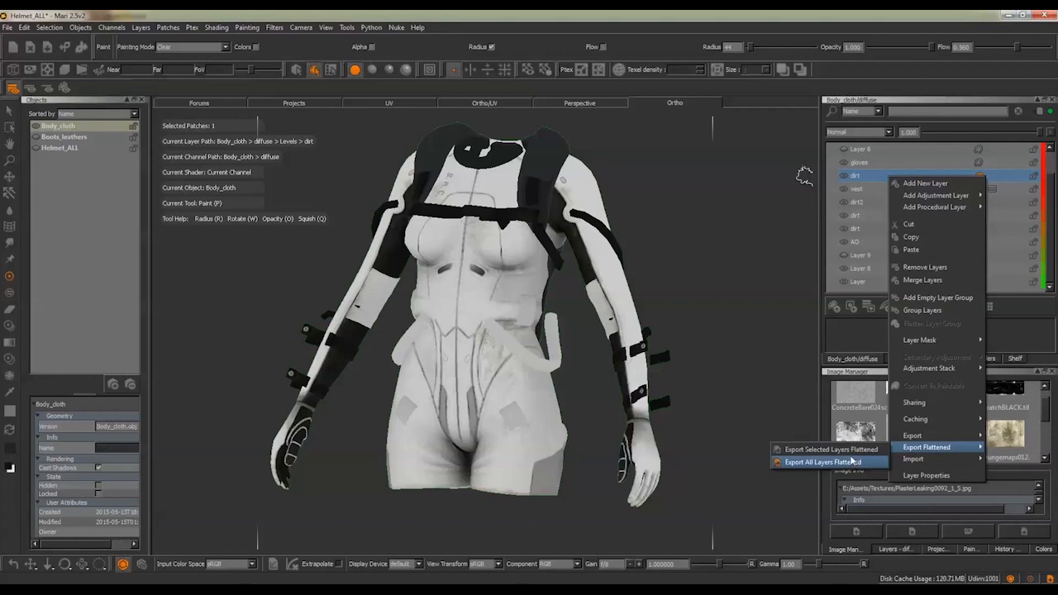
pyautogui.click(866, 260)
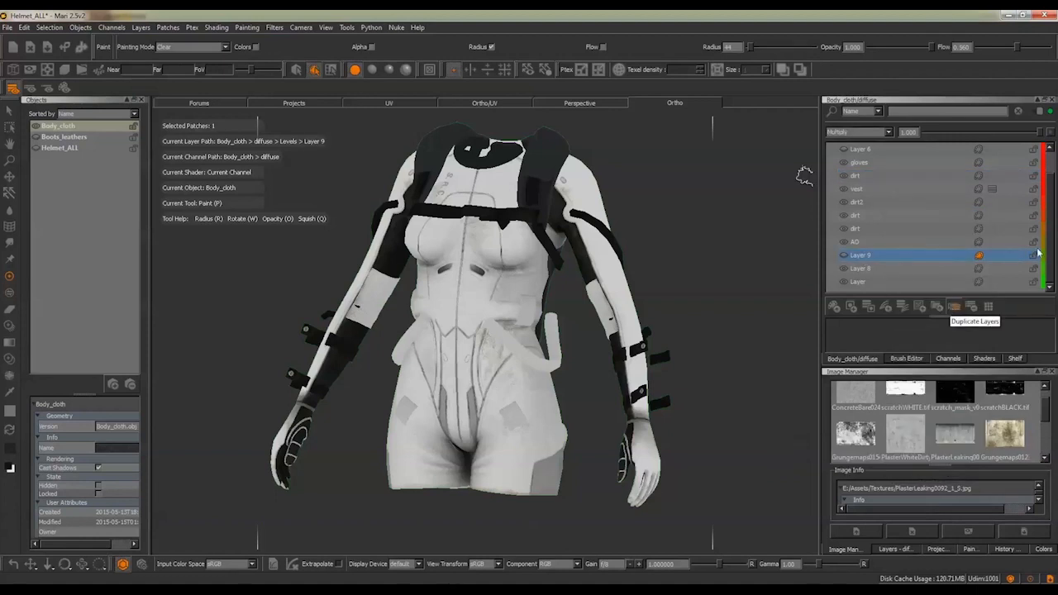
# Switch to bodyCloth_normals.psd in Photoshop and toggle the visibility of Layer 5 copy to examine the stitching
pyautogui.hotkey('alt', 'Tab')
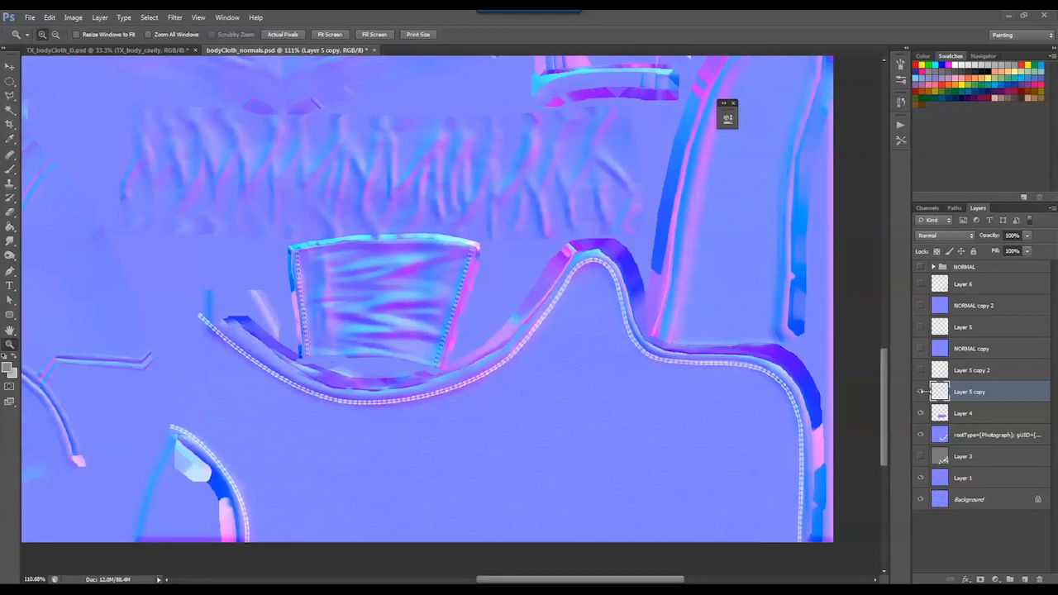
pyautogui.click(918, 392)
pyautogui.click(920, 393)
pyautogui.click(921, 393)
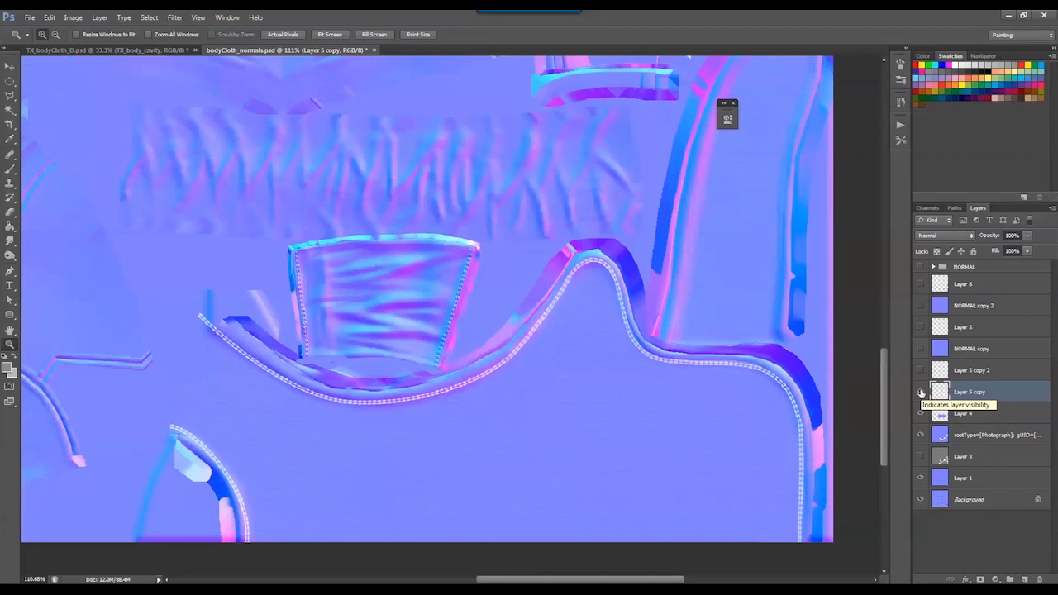
pyautogui.click(921, 391)
pyautogui.click(920, 392)
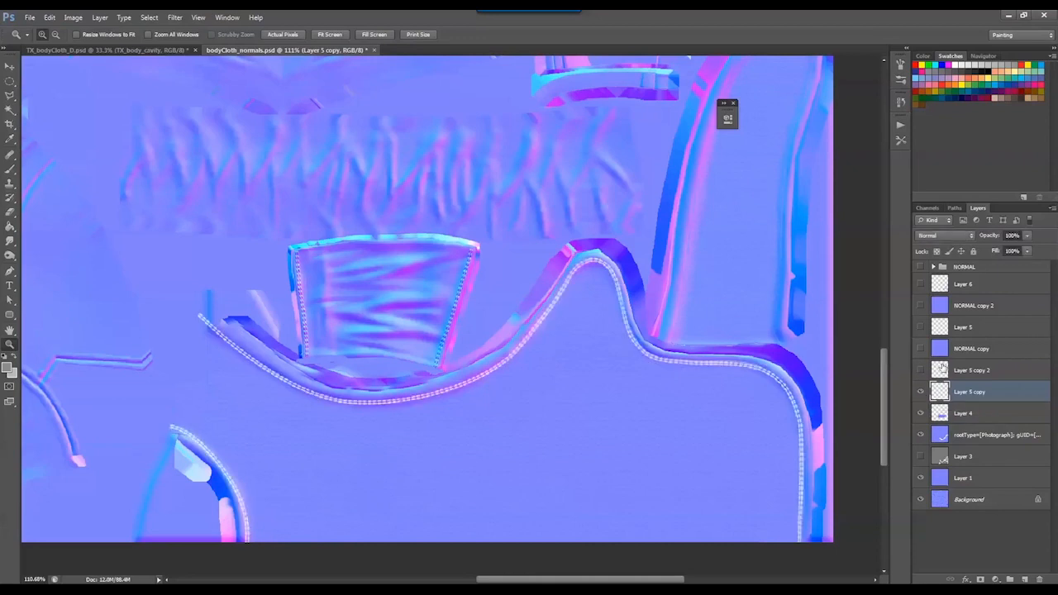
# Add a new layer above Layer 5 copy and draw a Pen path just inside the outline of the tall curved shell
pyautogui.click(1023, 579)
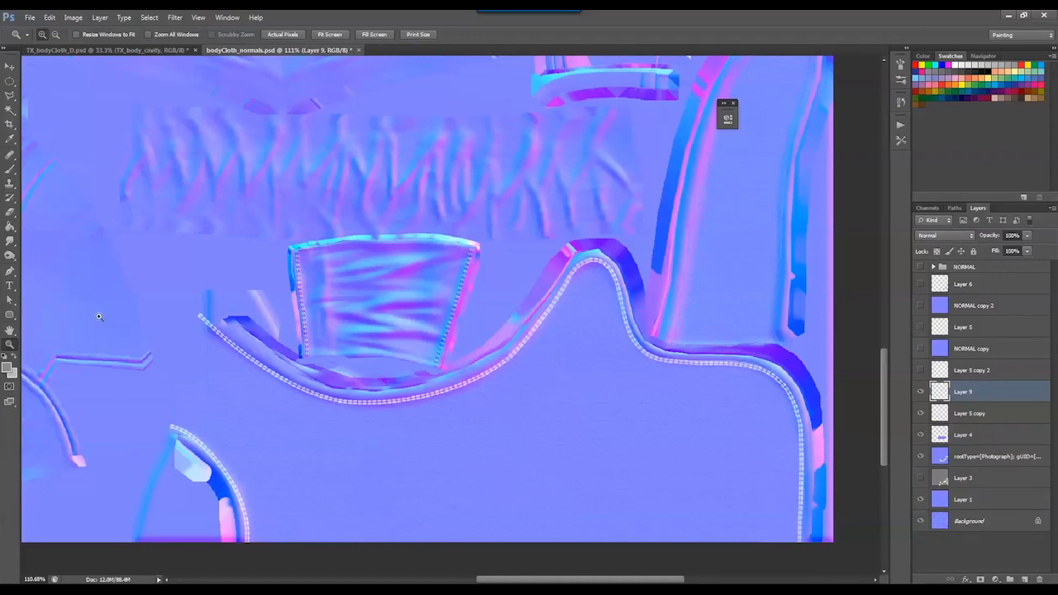
pyautogui.click(10, 272)
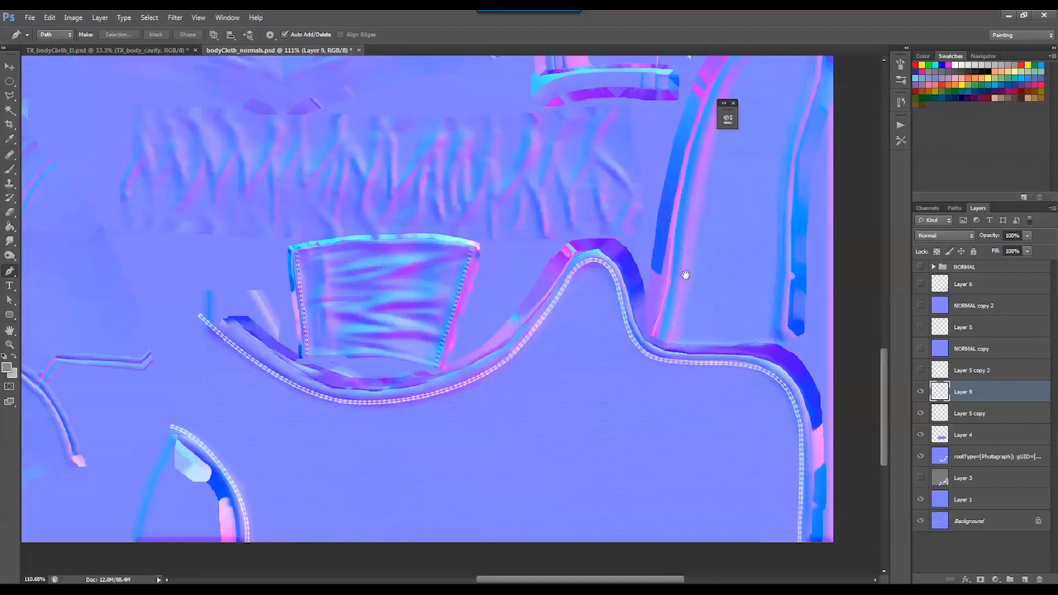
pyautogui.moveTo(685, 275); pyautogui.dragTo(554, 372)
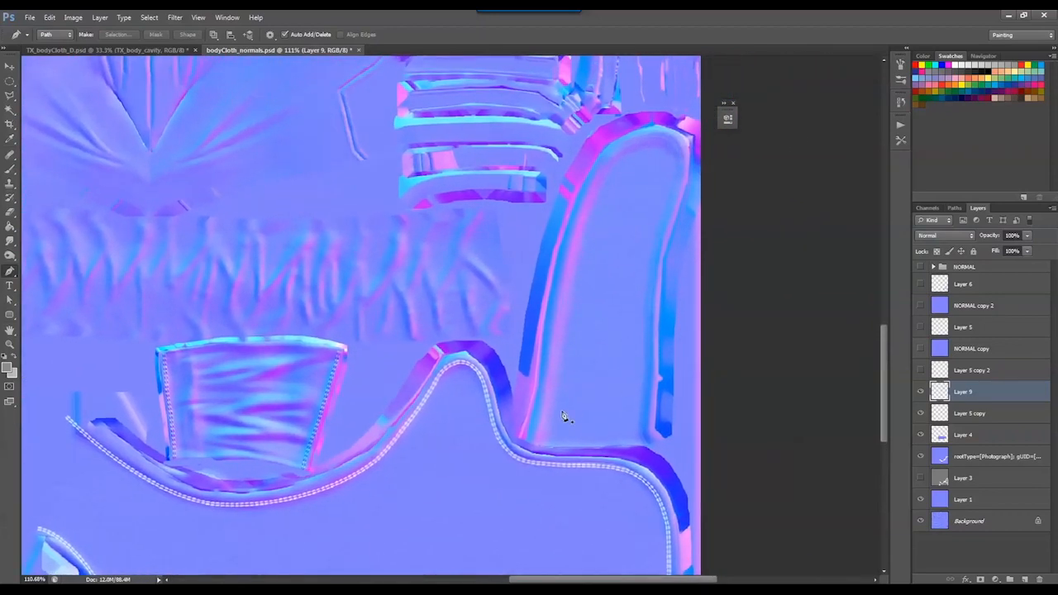
pyautogui.click(537, 451)
pyautogui.click(555, 341)
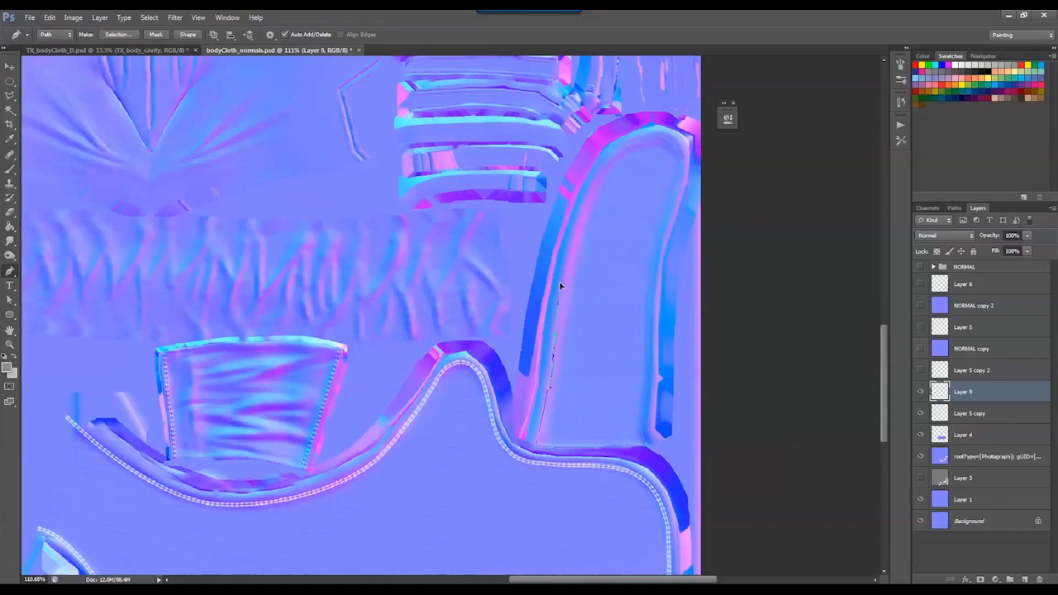
pyautogui.moveTo(561, 270); pyautogui.dragTo(564, 254)
pyautogui.moveTo(643, 141); pyautogui.dragTo(693, 129)
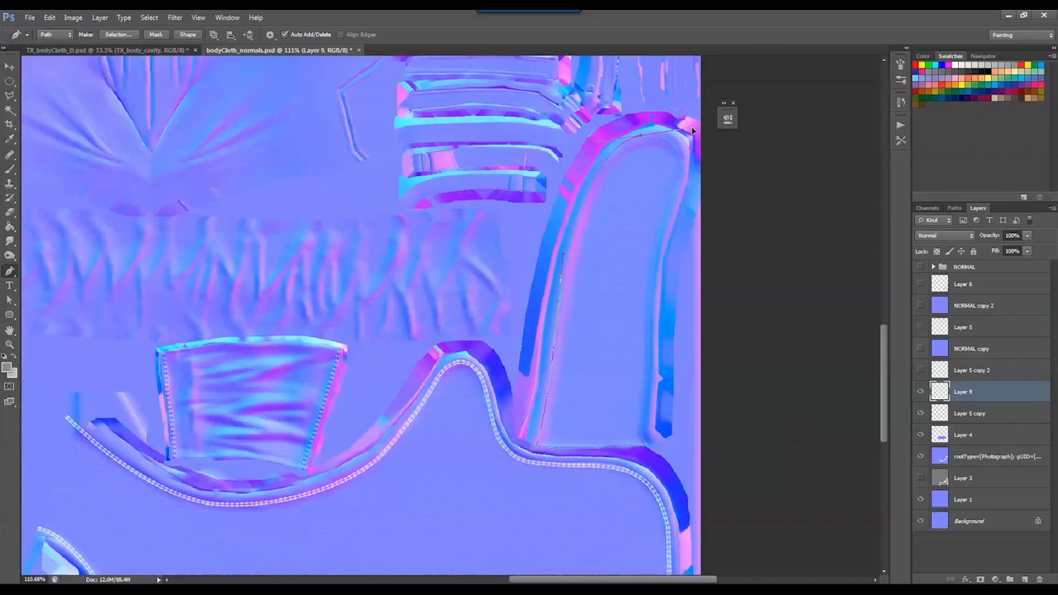
pyautogui.click(677, 177)
pyautogui.moveTo(653, 285); pyautogui.dragTo(647, 351)
pyautogui.moveTo(641, 436); pyautogui.dragTo(656, 464)
# Choose the 48 px double-stitch brush for the Brush tool, undoing the test strokes on the canvas
pyautogui.click(10, 169)
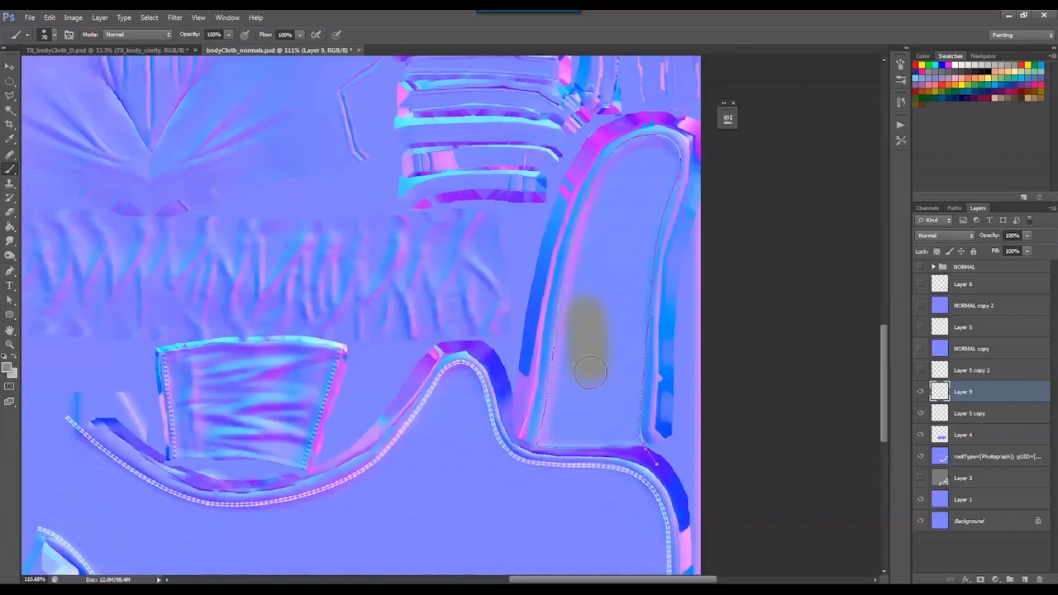
pyautogui.hotkey('ctrl', 'z')
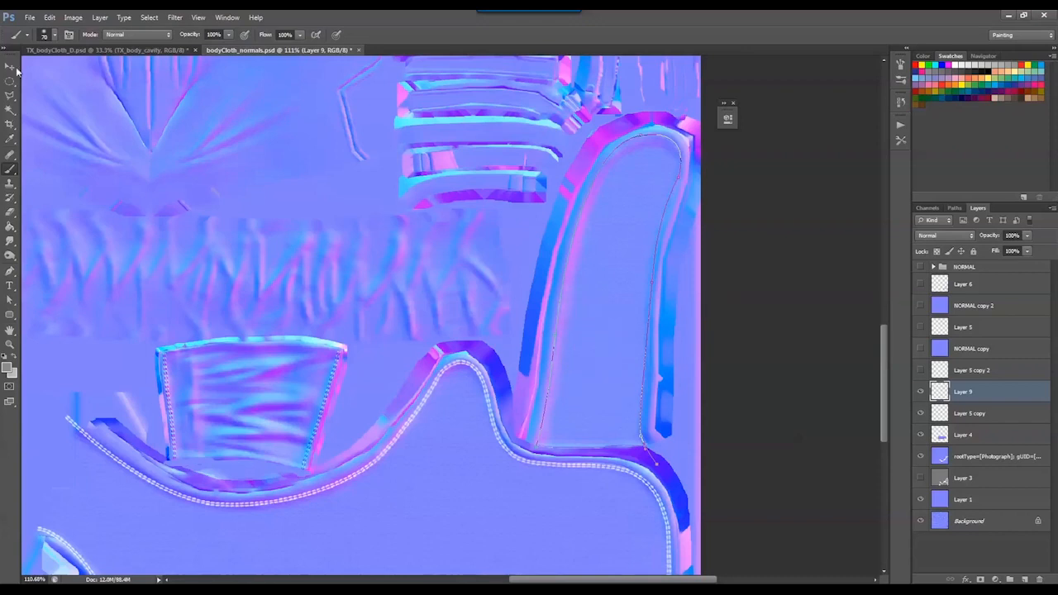
pyautogui.click(54, 36)
pyautogui.moveTo(202, 142); pyautogui.dragTo(214, 429)
pyautogui.click(67, 337)
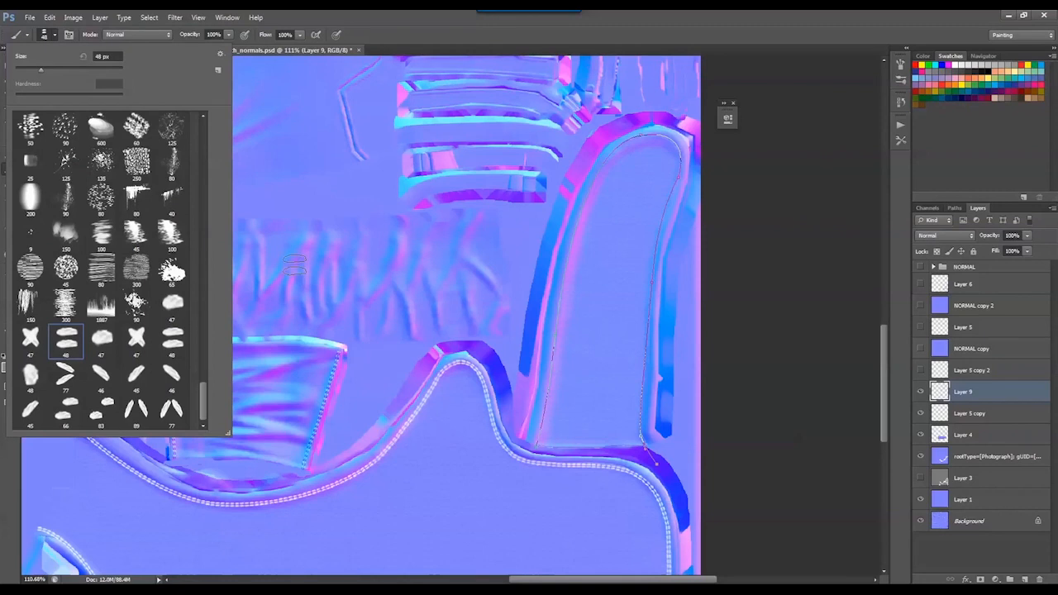
pyautogui.moveTo(294, 265)
pyautogui.mouseDown()
pyautogui.moveTo(342, 278)
pyautogui.moveTo(444, 252)
pyautogui.mouseUp()
pyautogui.hotkey('ctrl', 'z')
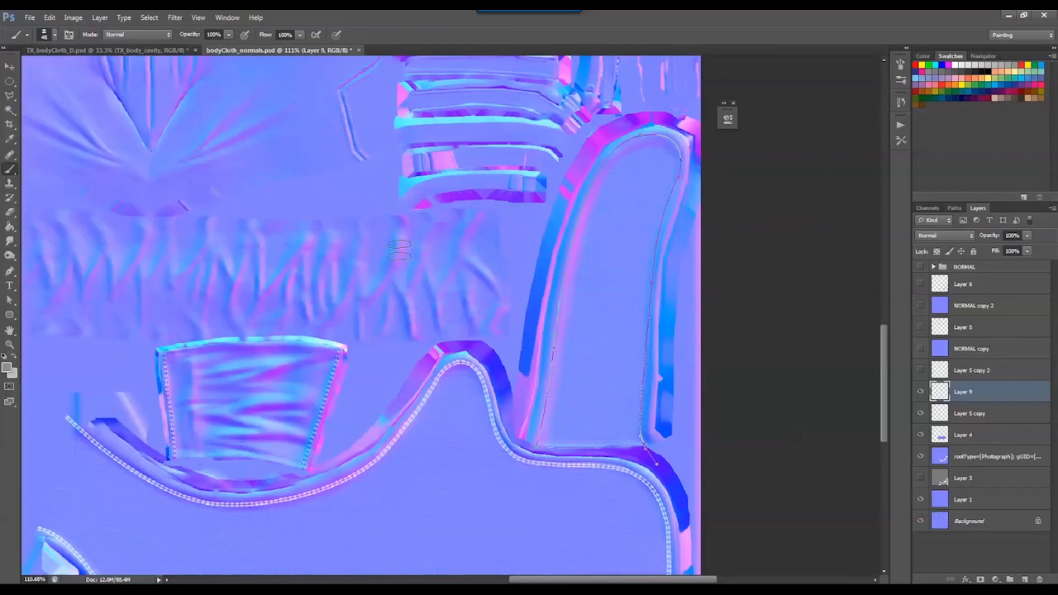
# Set white as the foreground color and reduce the stitch brush to 9 px, undoing the test strokes
pyautogui.press('d')
pyautogui.press('x')
pyautogui.moveTo(248, 259)
pyautogui.mouseDown()
pyautogui.moveTo(326, 277)
pyautogui.moveTo(472, 248)
pyautogui.moveTo(469, 257)
pyautogui.mouseUp()
pyautogui.hotkey('ctrl', 'z')
pyautogui.click(53, 35)
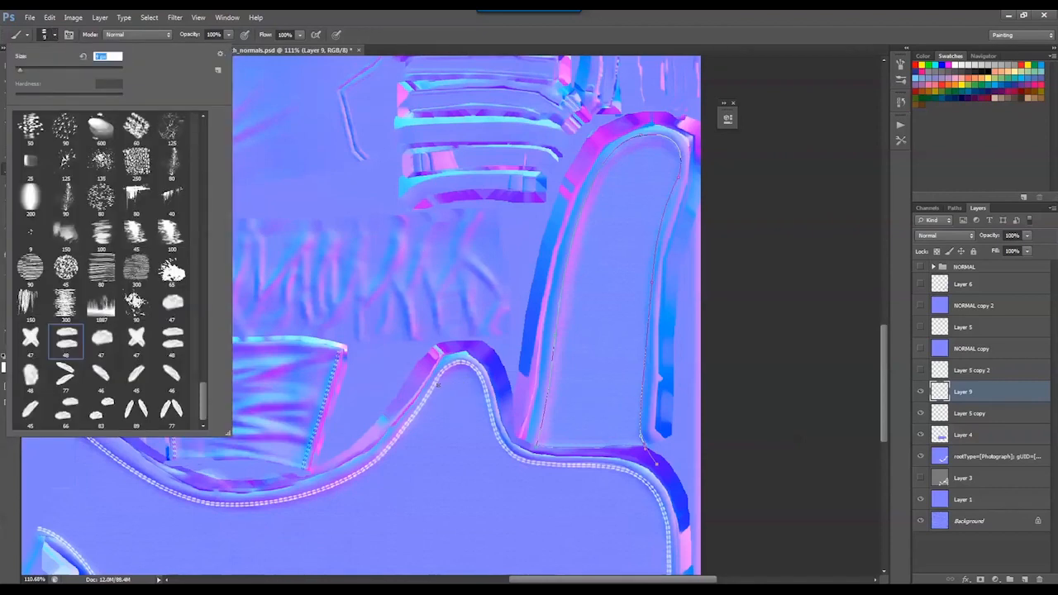
pyautogui.moveTo(438, 385); pyautogui.dragTo(466, 386)
pyautogui.hotkey('ctrl', 'z')
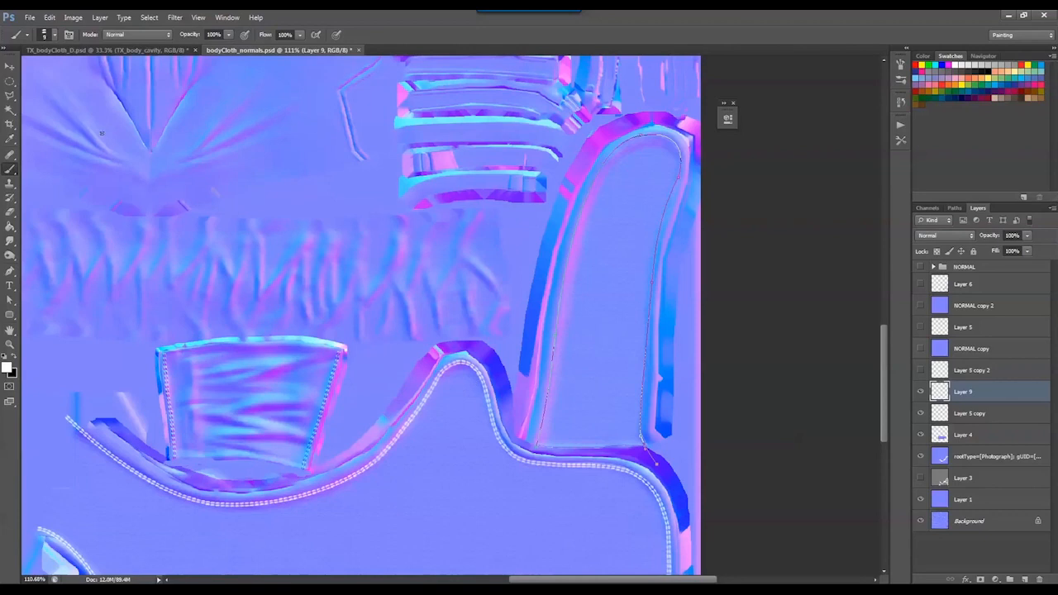
# Set the stitch brush size to 10 px, then paint a test stroke beside the existing stitching and undo it
pyautogui.click(55, 36)
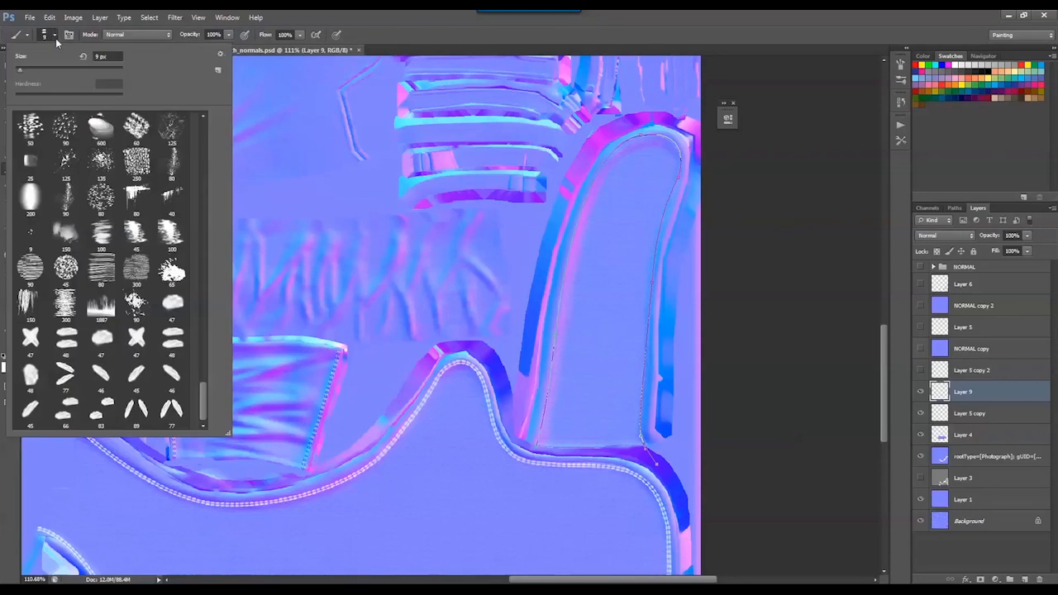
pyautogui.click(18, 72)
pyautogui.moveTo(19, 73); pyautogui.dragTo(20, 73)
pyautogui.moveTo(426, 401); pyautogui.dragTo(456, 388)
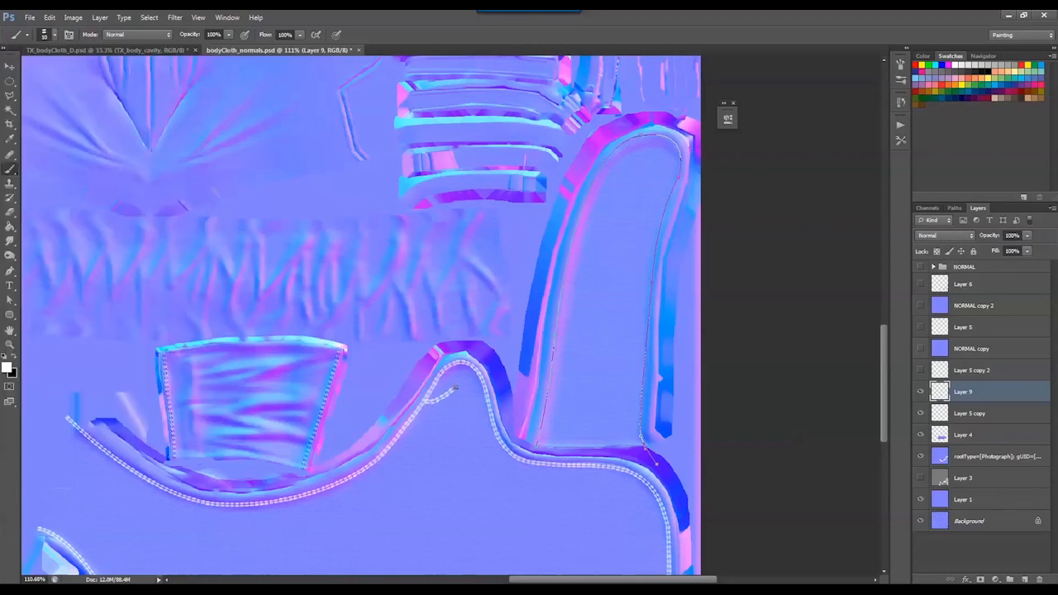
pyautogui.hotkey('ctrl', 'z')
# Stroke the path with the Brush, without simulated pressure, and move the stitching slightly down inside the tall shell
pyautogui.press('p')
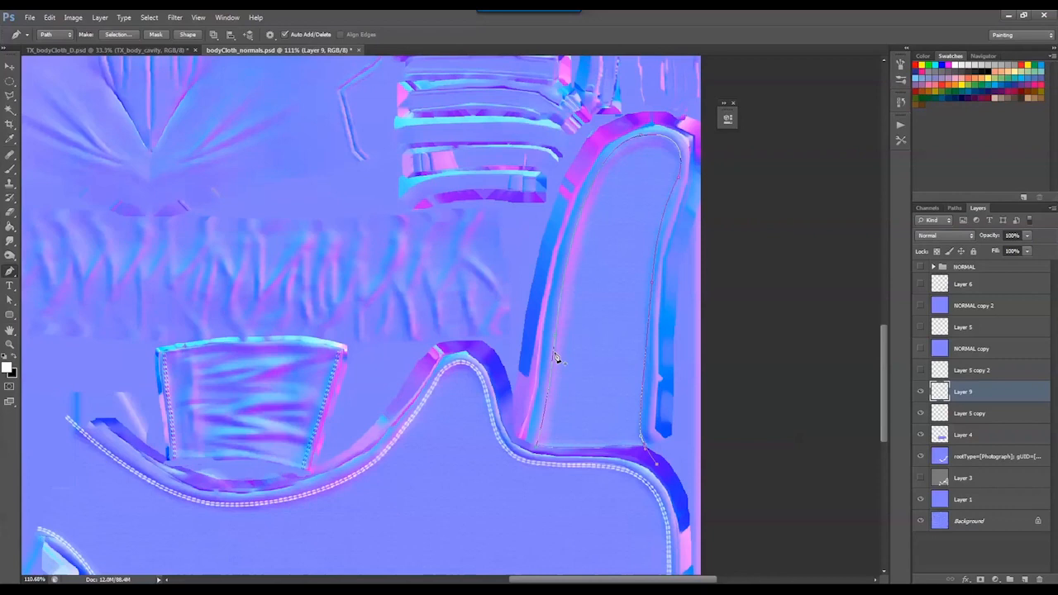
pyautogui.rightClick(556, 357)
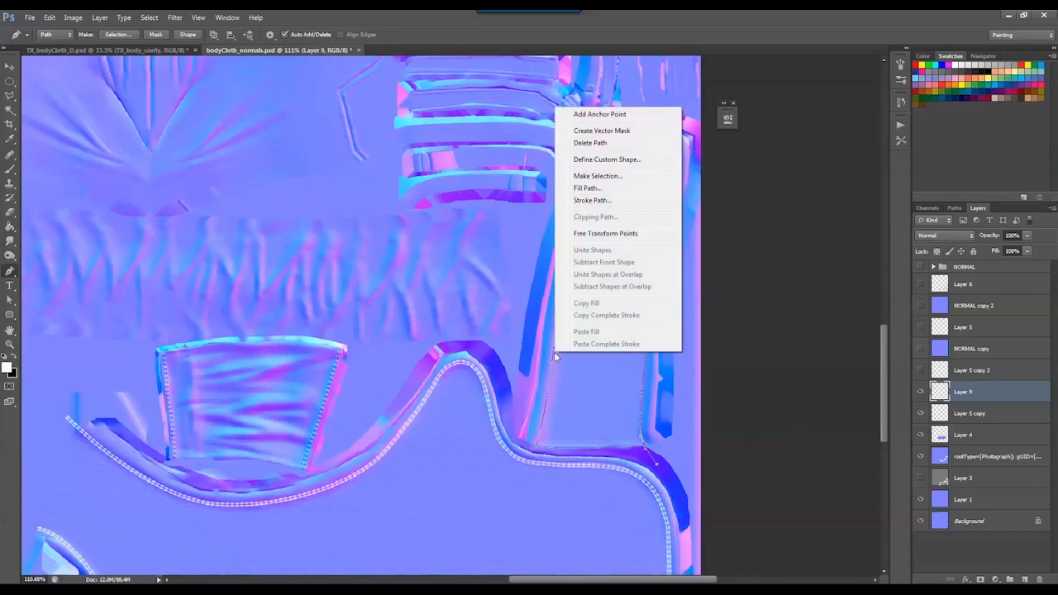
pyautogui.click(595, 200)
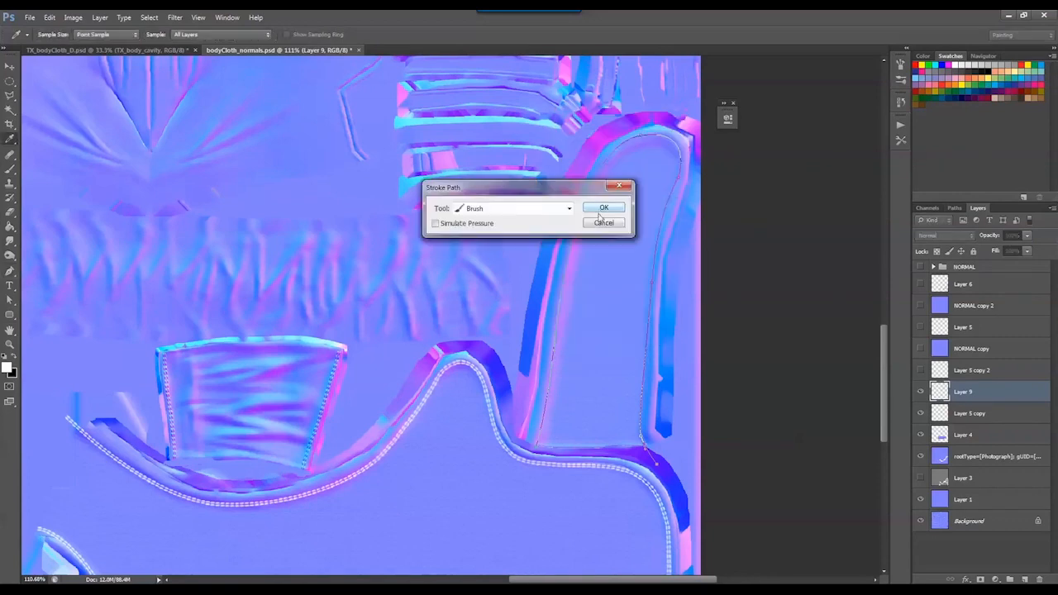
pyautogui.click(601, 209)
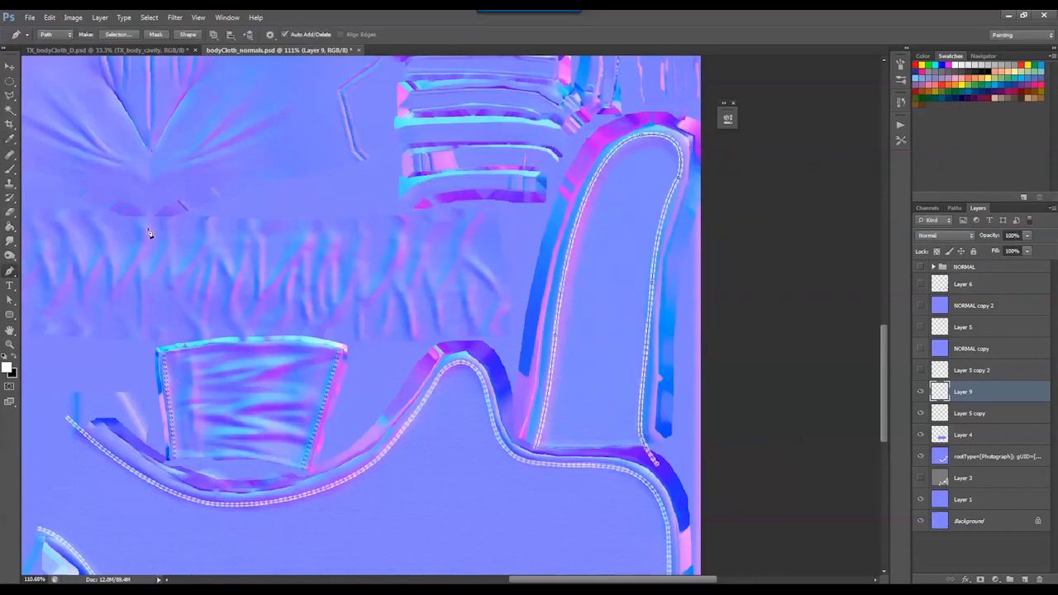
pyautogui.click(10, 66)
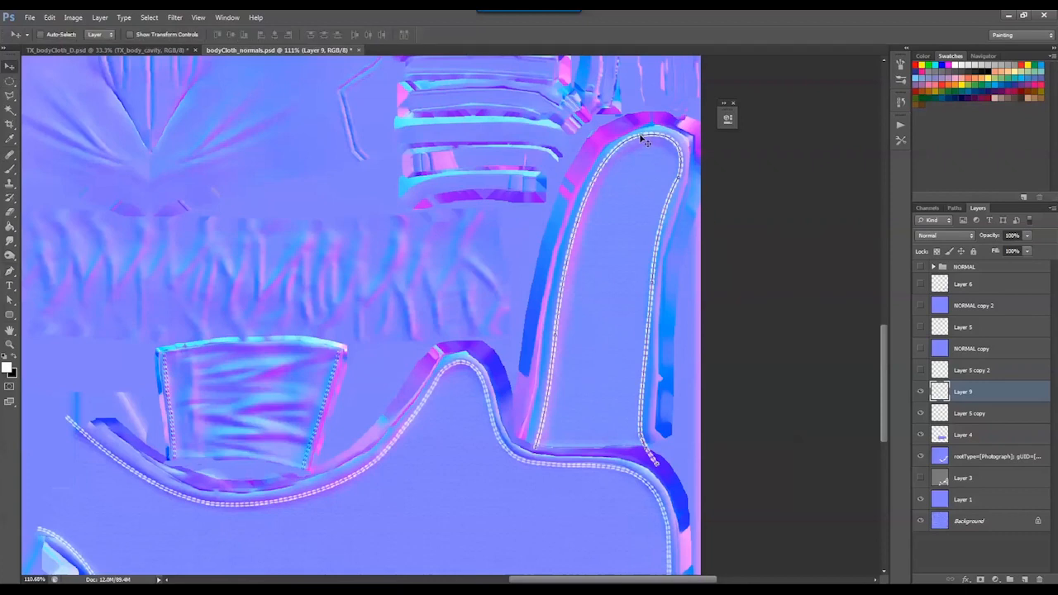
pyautogui.moveTo(640, 135)
pyautogui.mouseDown()
pyautogui.moveTo(643, 151)
pyautogui.moveTo(643, 138)
pyautogui.mouseUp()
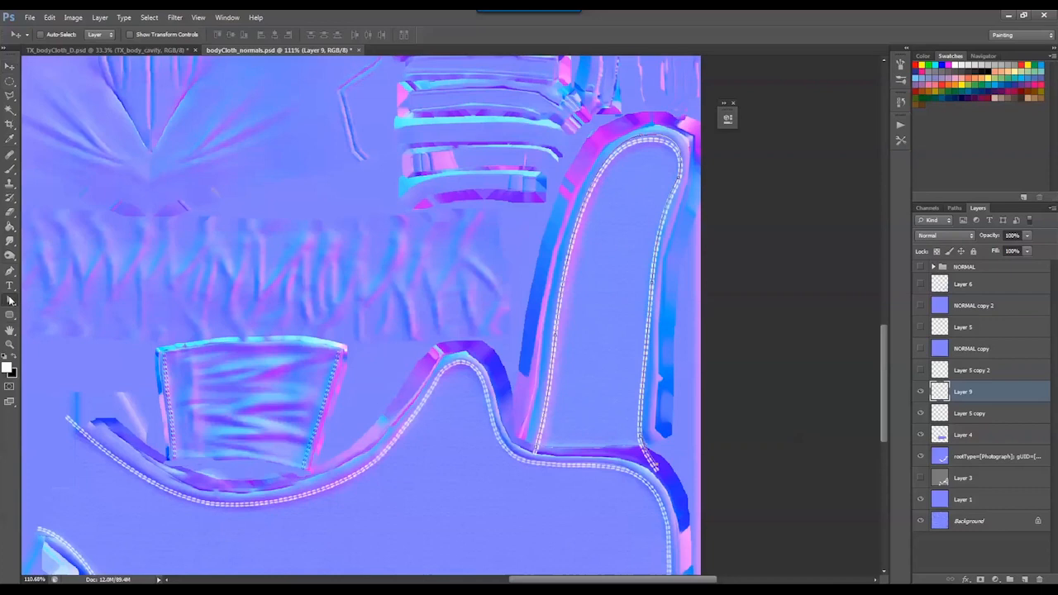
# Select the leftover stitching path, delete the Work Path and return to the layer list
pyautogui.moveTo(10, 299); pyautogui.dragTo(48, 312)
pyautogui.click(48, 311)
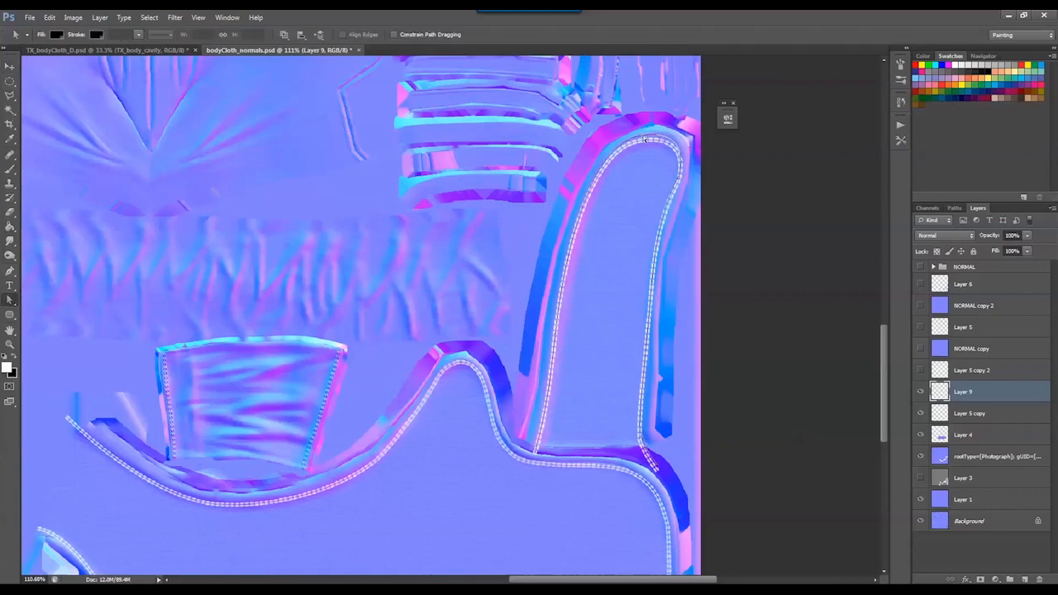
pyautogui.moveTo(641, 139); pyautogui.dragTo(643, 105)
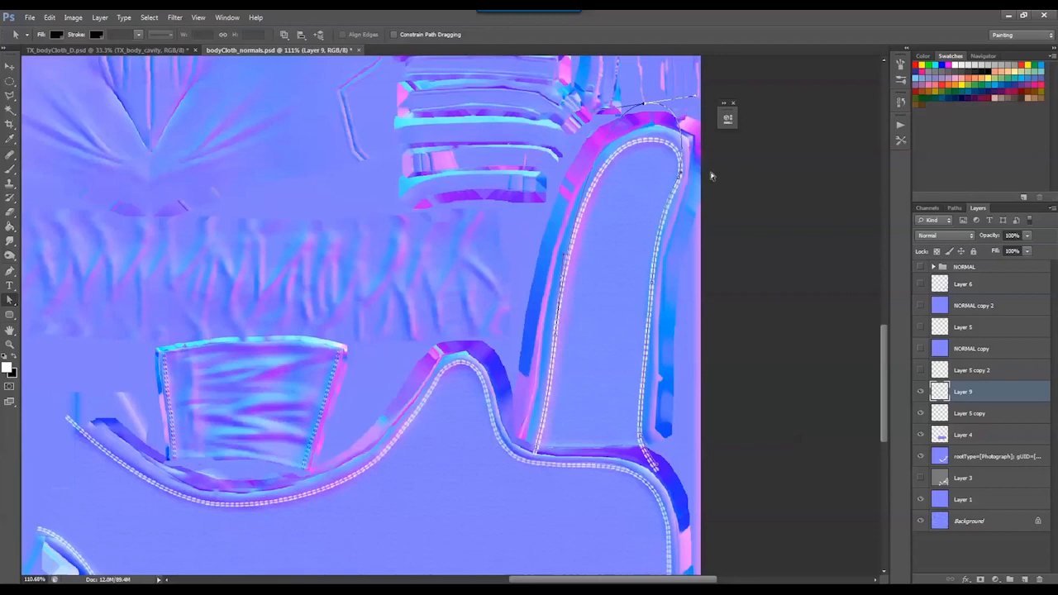
pyautogui.click(954, 207)
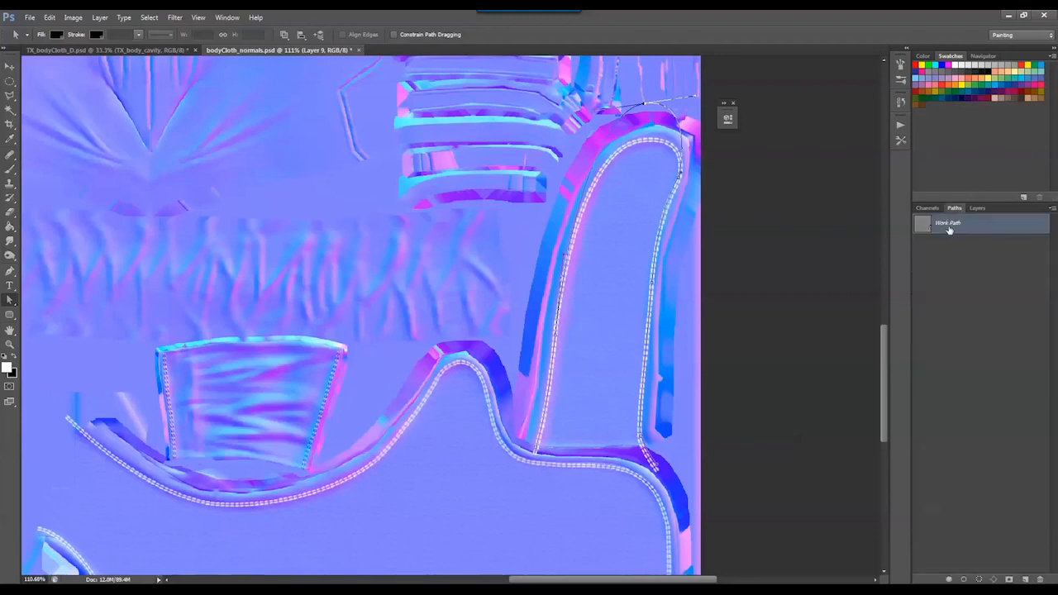
pyautogui.press('Delete')
pyautogui.keyDown('ctrl'); pyautogui.click(925, 228); pyautogui.keyUp('ctrl')
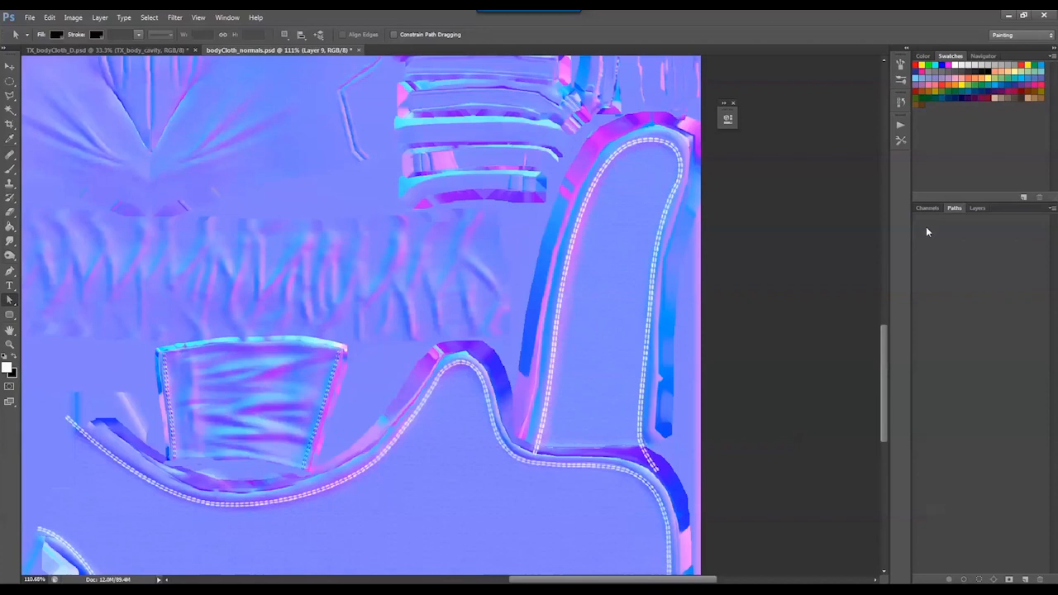
pyautogui.click(976, 208)
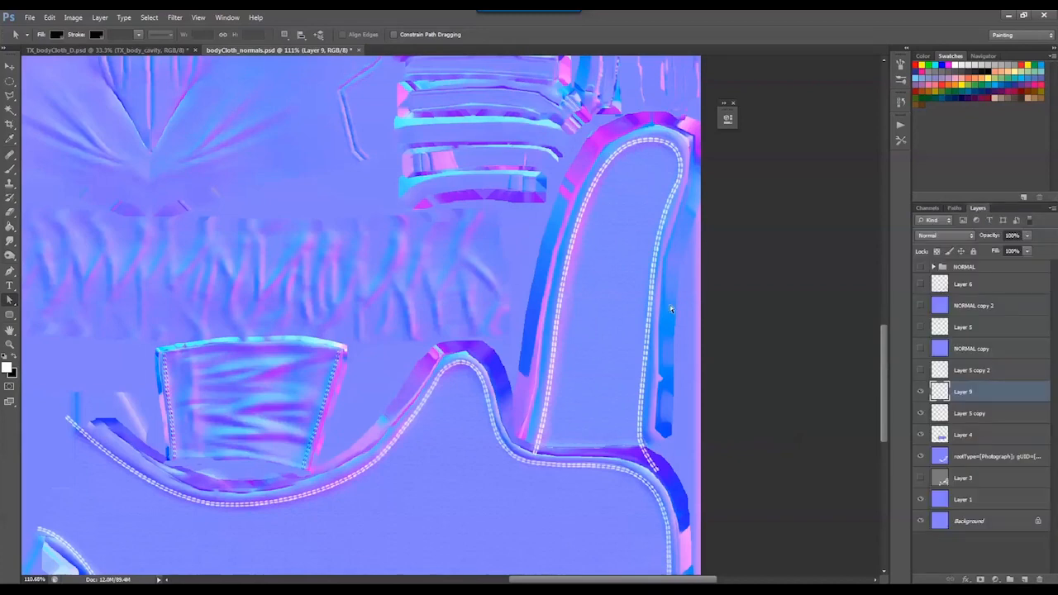
# Merge Layer 9 and Layer 5 copy so all the stitching sits on one layer
pyautogui.press('z')
pyautogui.keyDown('alt'); pyautogui.click(526, 324); pyautogui.keyUp('alt')
pyautogui.scroll(-3, 527, 420)
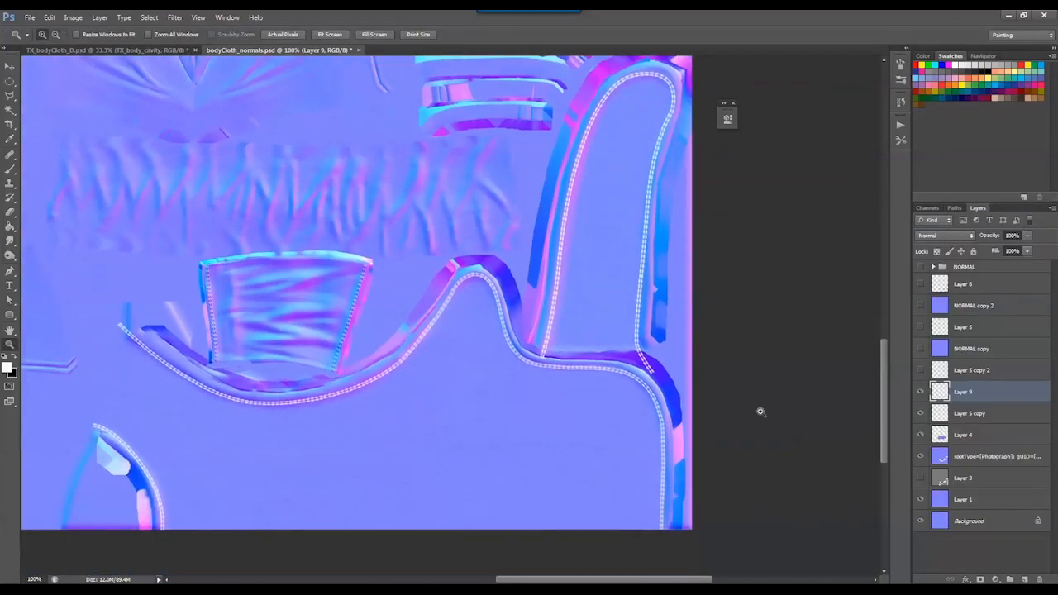
pyautogui.keyDown('shift'); pyautogui.click(933, 412); pyautogui.keyUp('shift')
pyautogui.hotkey('ctrl', 'e')
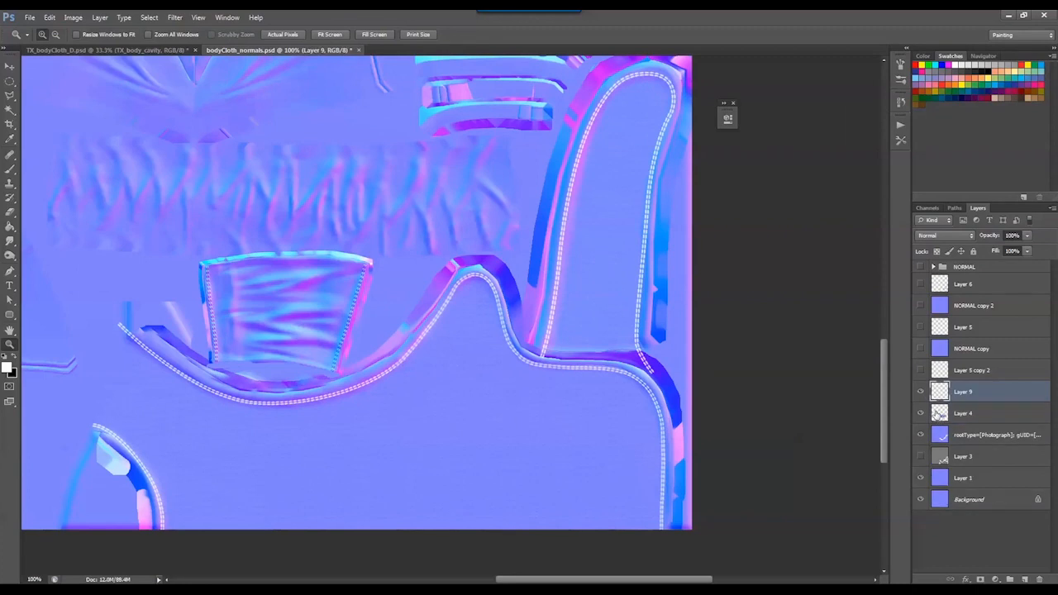
# Launch Quixel SUITE and open its NDO normal map tool for the stitching layer
pyautogui.press('super')
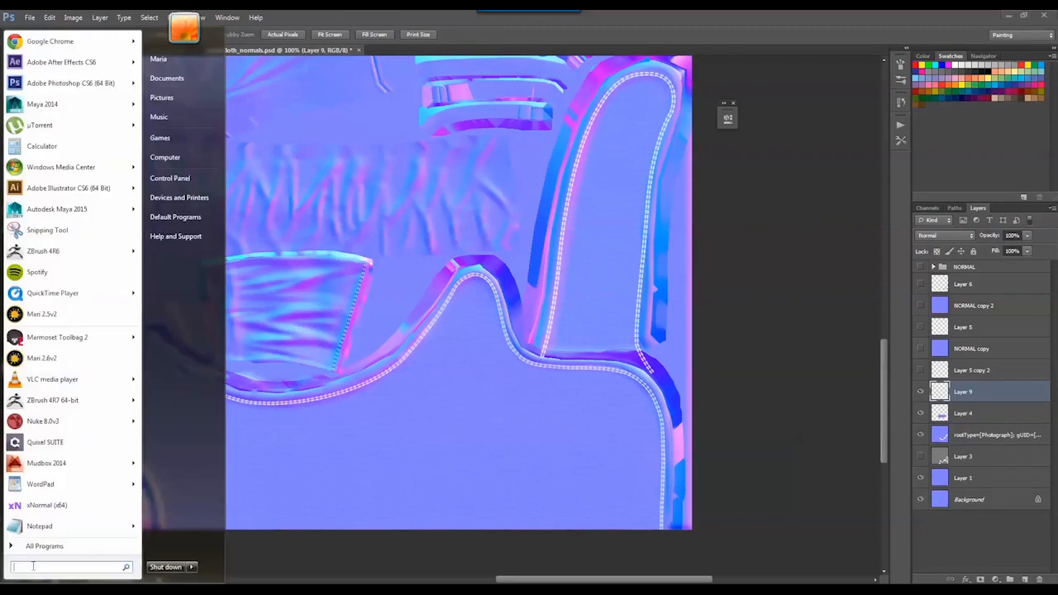
pyautogui.click(40, 446)
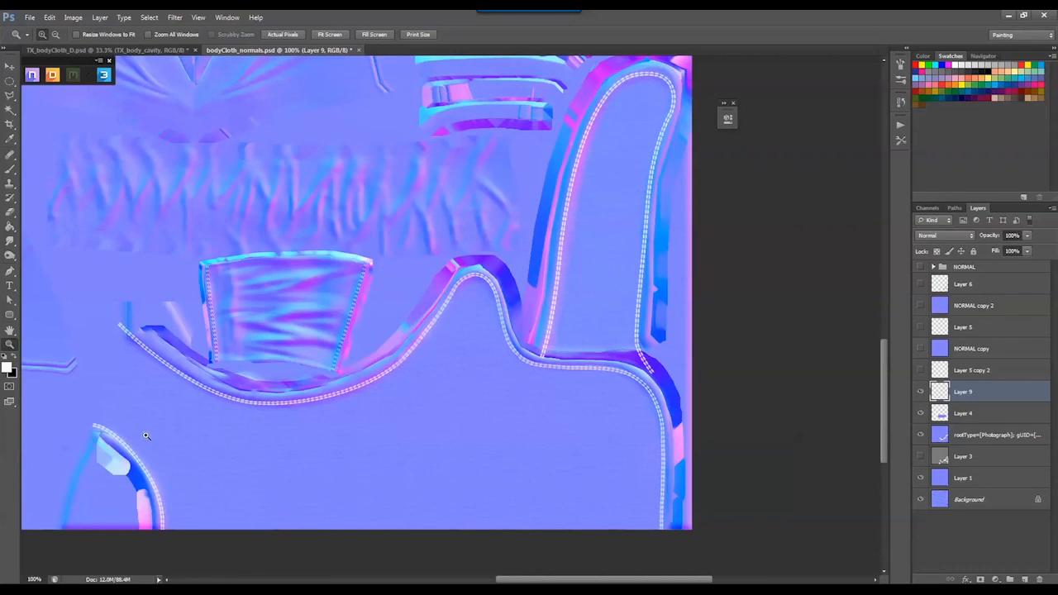
pyautogui.click(31, 77)
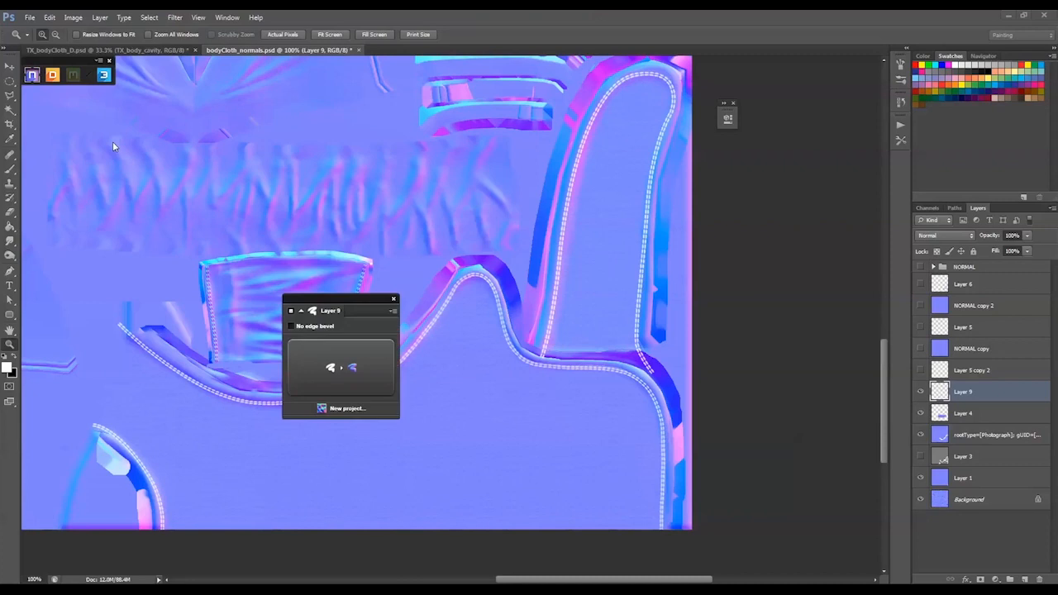
# Convert Layer 9's stitching to normals with NDO and show the NORMAL group
pyautogui.moveTo(327, 302); pyautogui.dragTo(111, 139)
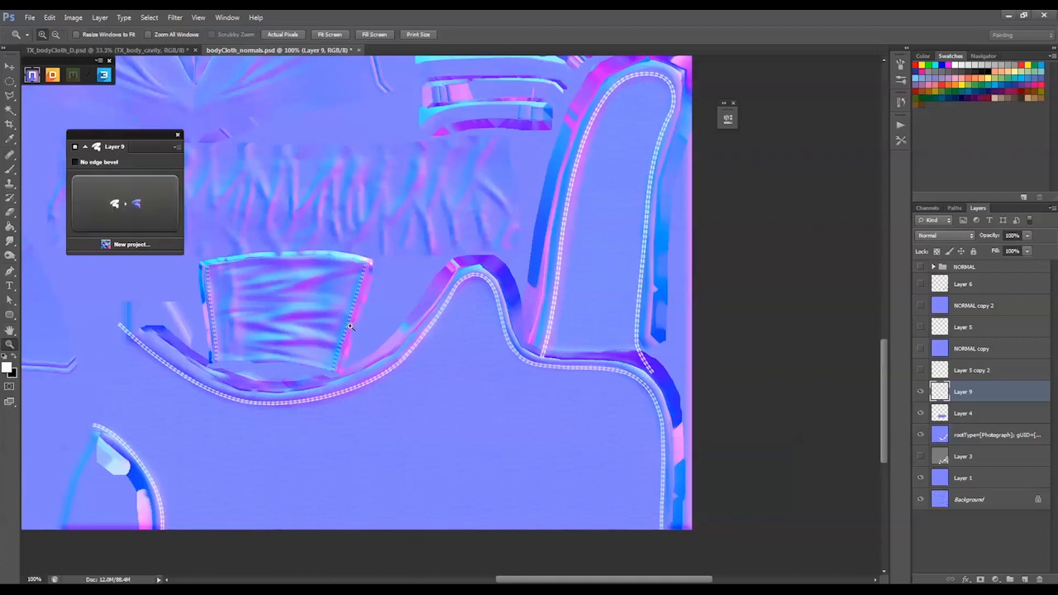
pyautogui.click(128, 209)
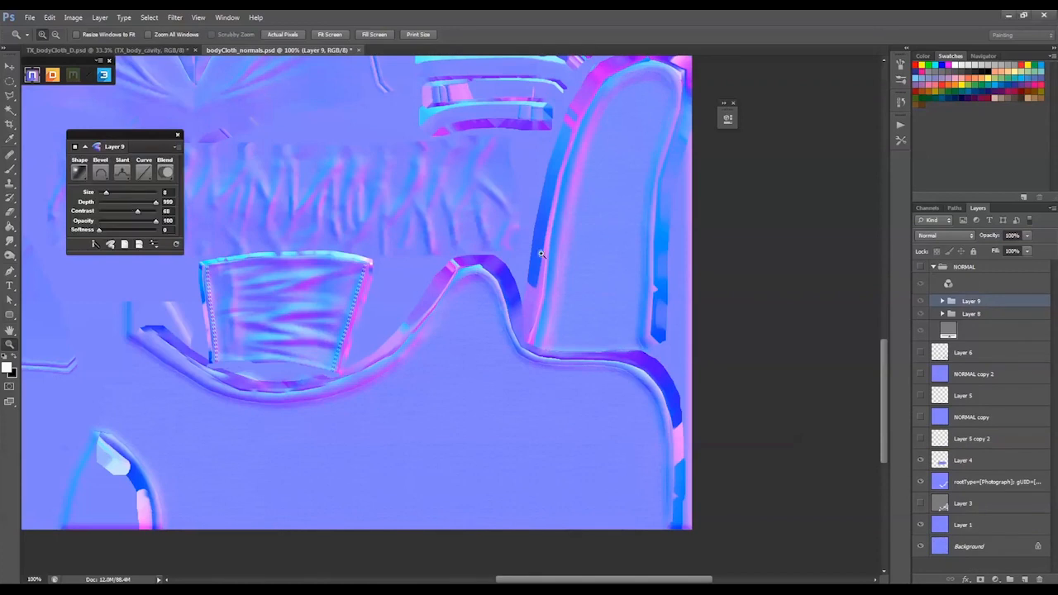
pyautogui.click(921, 267)
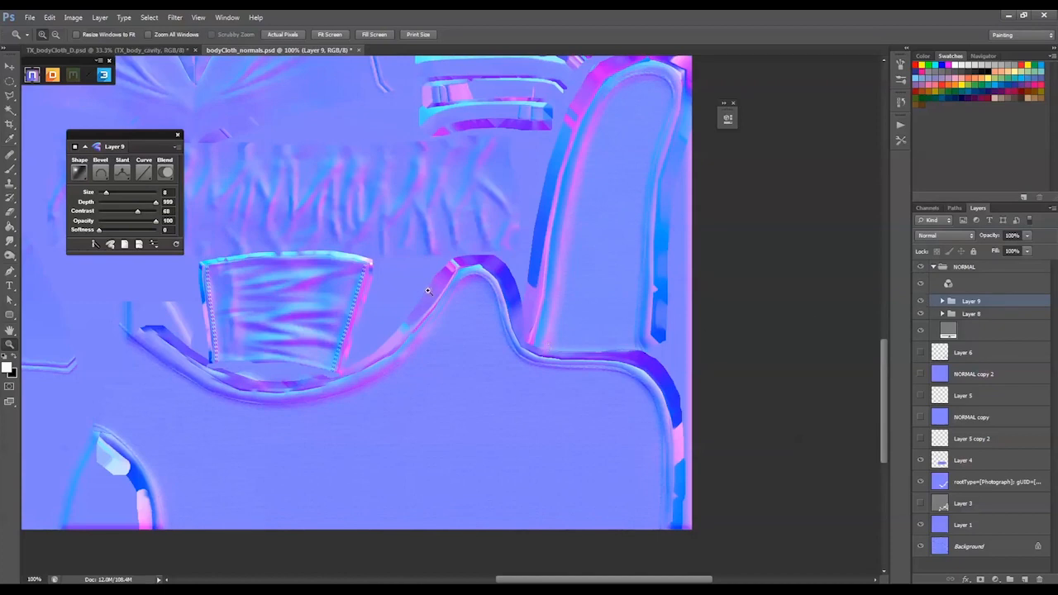
# Set the stitching normals' size to 1 and contrast to 100 in NDO
pyautogui.moveTo(374, 266); pyautogui.dragTo(618, 446)
pyautogui.moveTo(425, 322); pyautogui.dragTo(546, 308)
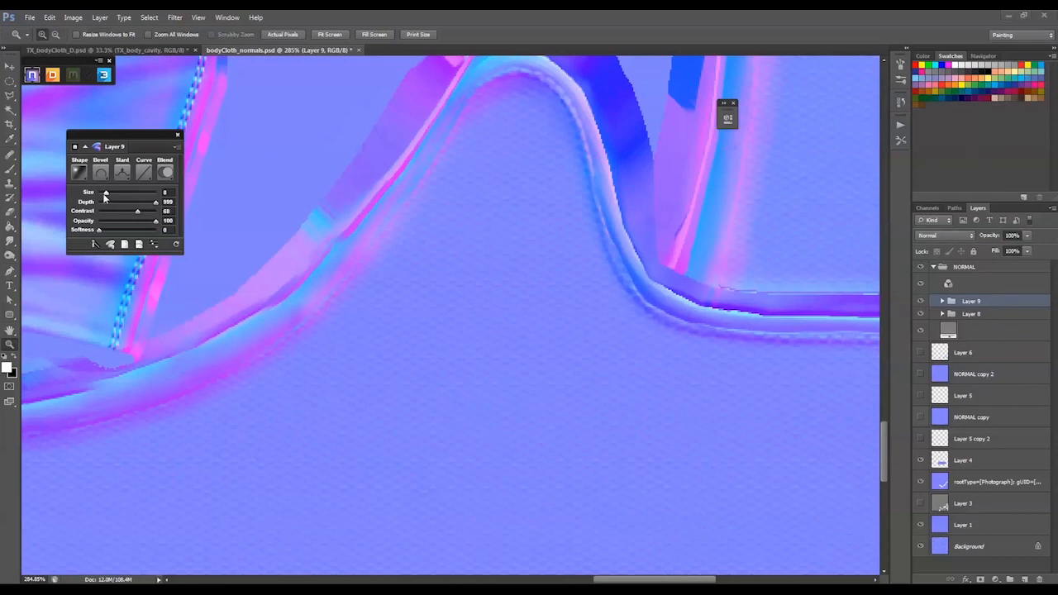
pyautogui.moveTo(105, 194); pyautogui.dragTo(100, 194)
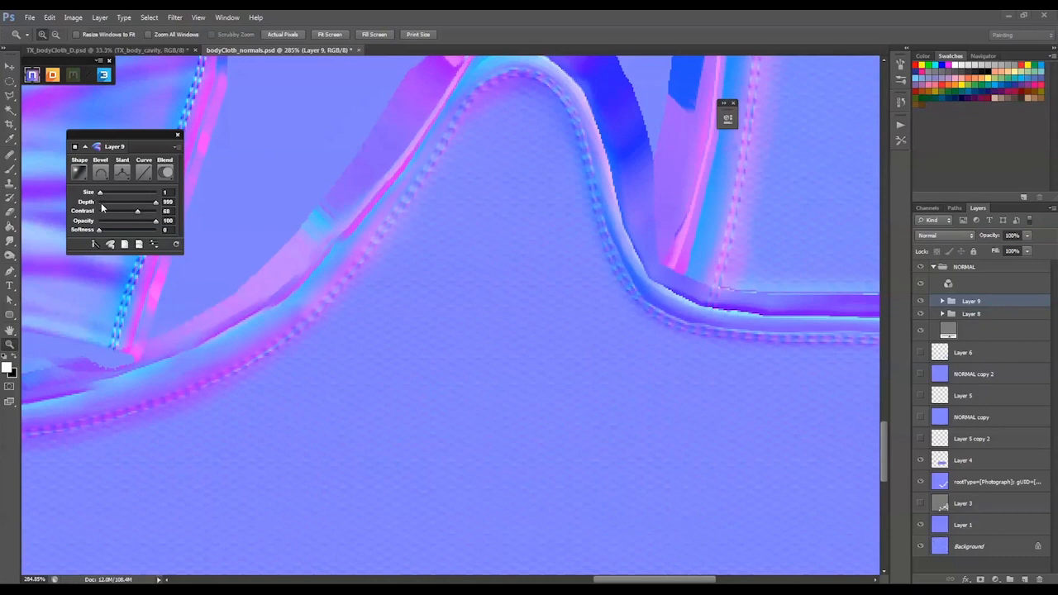
pyautogui.moveTo(138, 212); pyautogui.dragTo(160, 216)
# Compare shape options for the stitching normals, setting the bevel to Outer and the shape to Chiseled
pyautogui.click(77, 173)
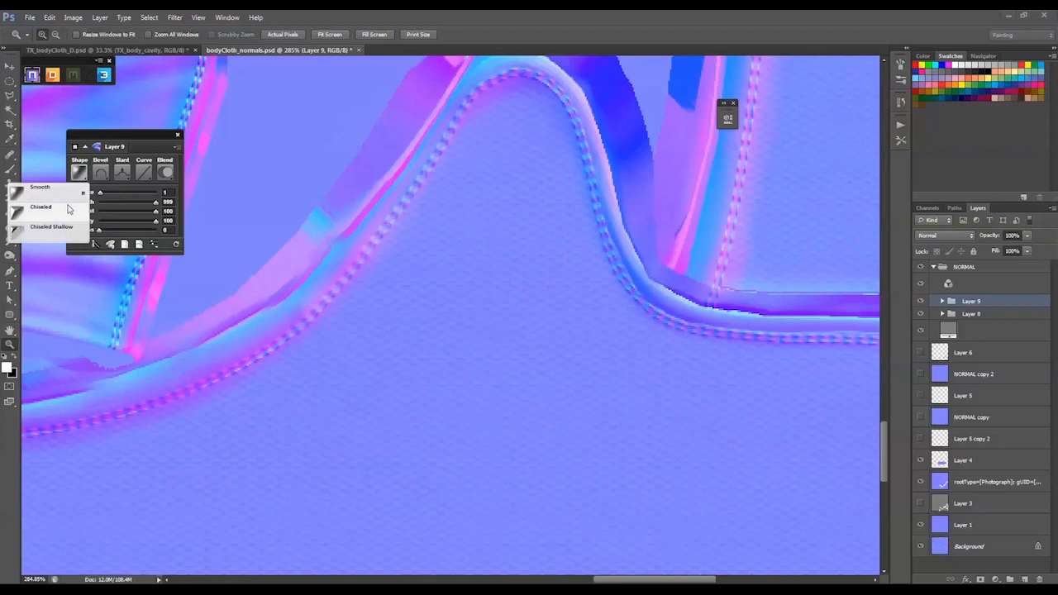
pyautogui.click(73, 173)
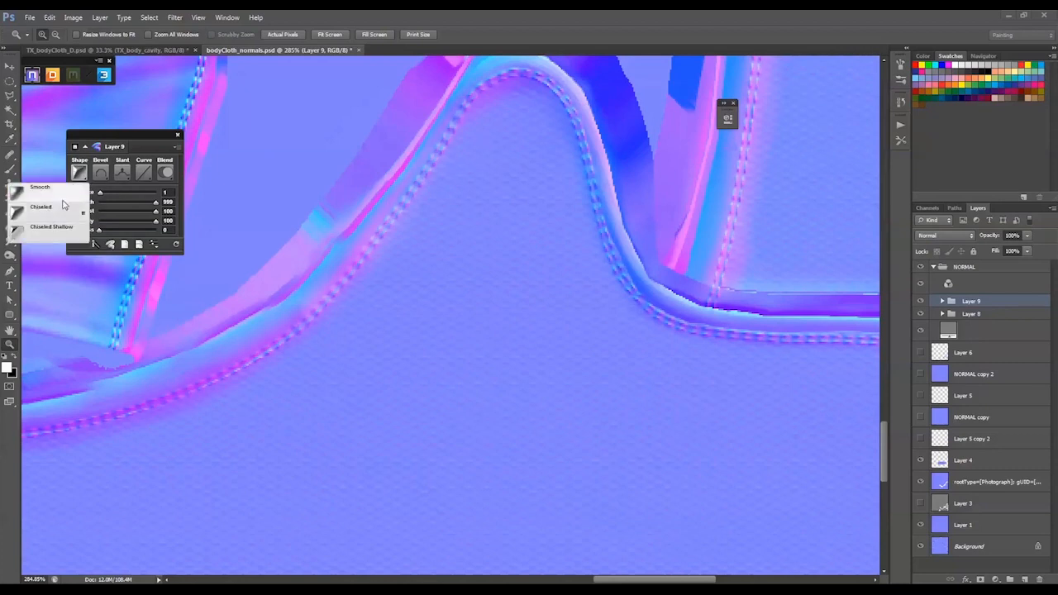
pyautogui.click(47, 235)
pyautogui.click(100, 172)
pyautogui.click(71, 216)
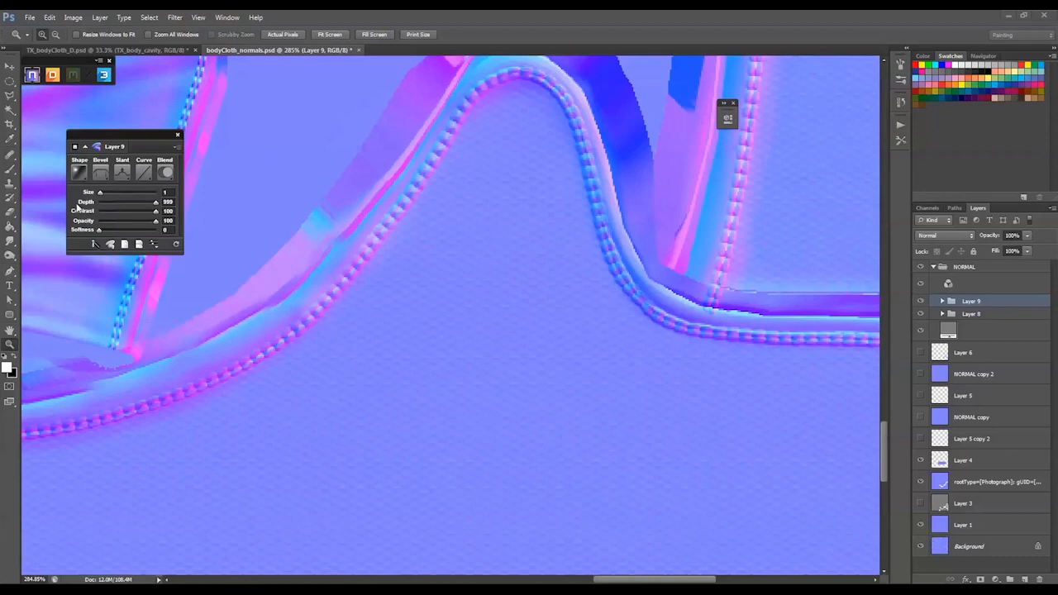
pyautogui.click(79, 172)
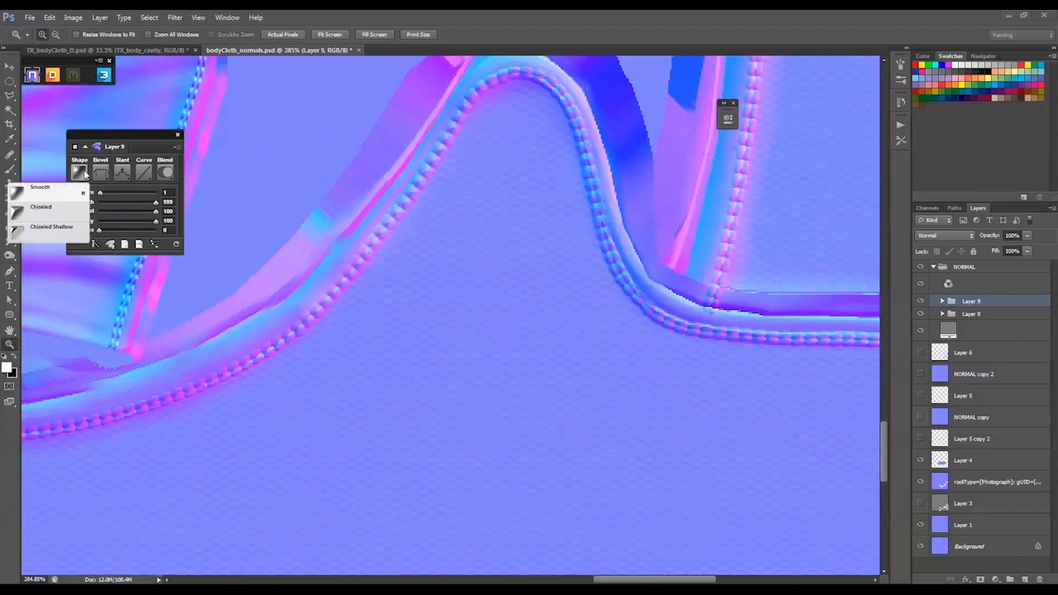
pyautogui.click(60, 209)
# Try the Emboss, Groove, Stroke Inner, Stroke Outer and Stroke Emboss bevels on the stitching normals
pyautogui.click(100, 172)
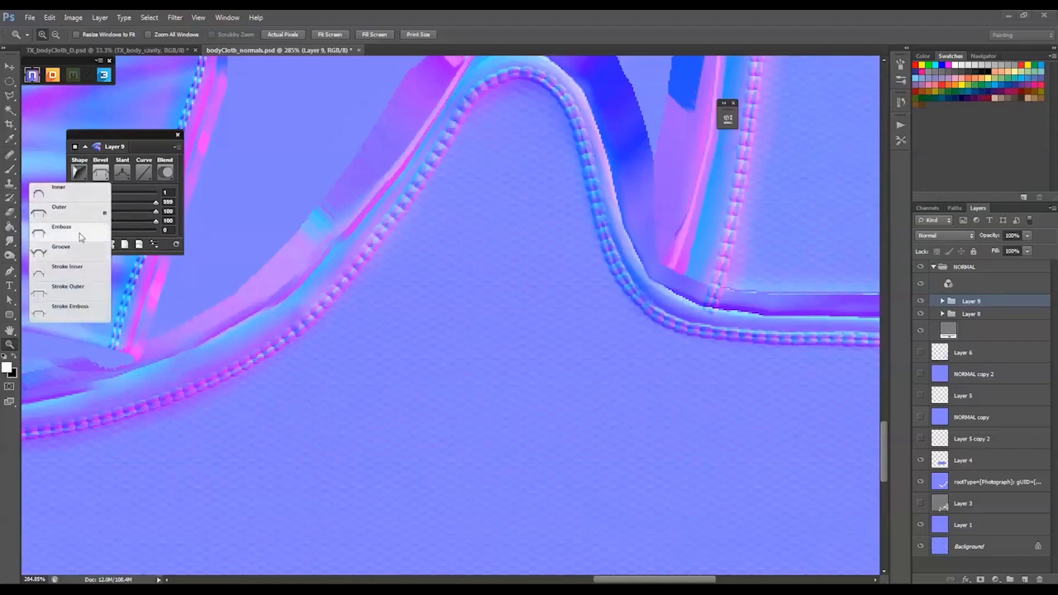
pyautogui.click(80, 240)
pyautogui.click(100, 172)
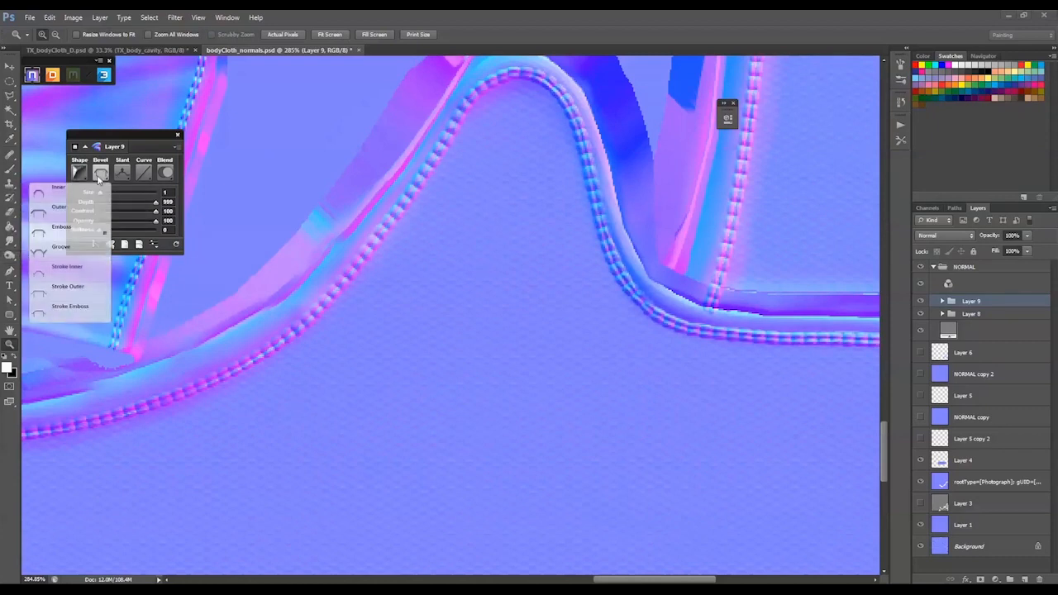
pyautogui.click(82, 251)
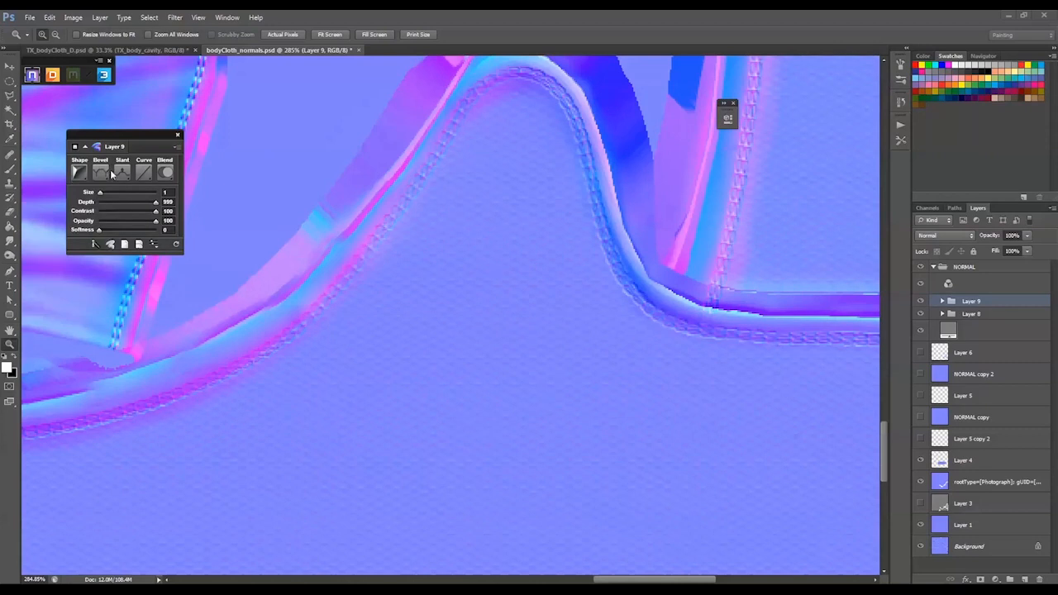
pyautogui.click(109, 173)
pyautogui.click(82, 266)
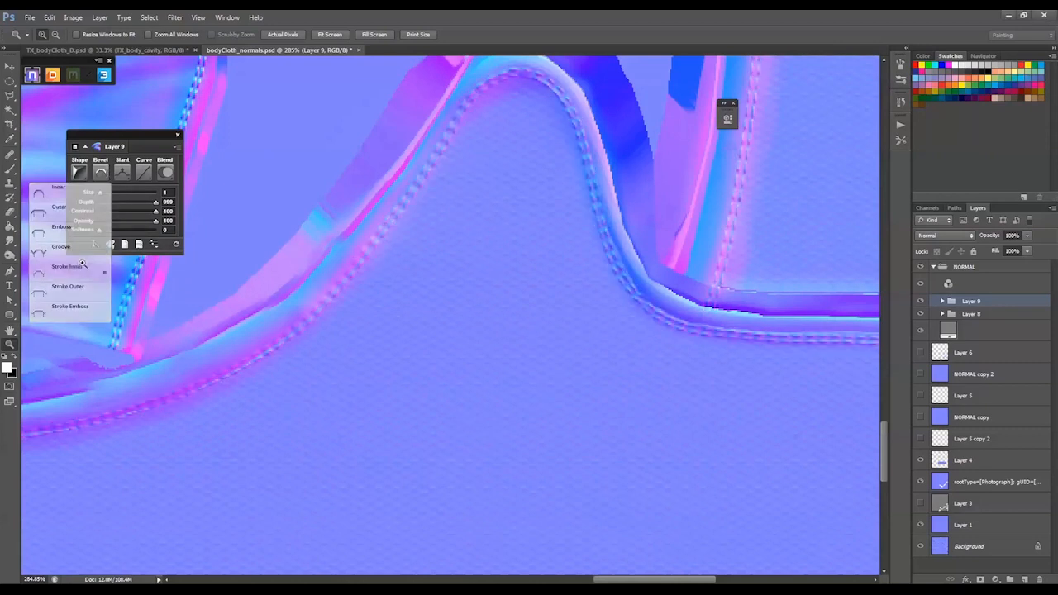
pyautogui.click(104, 173)
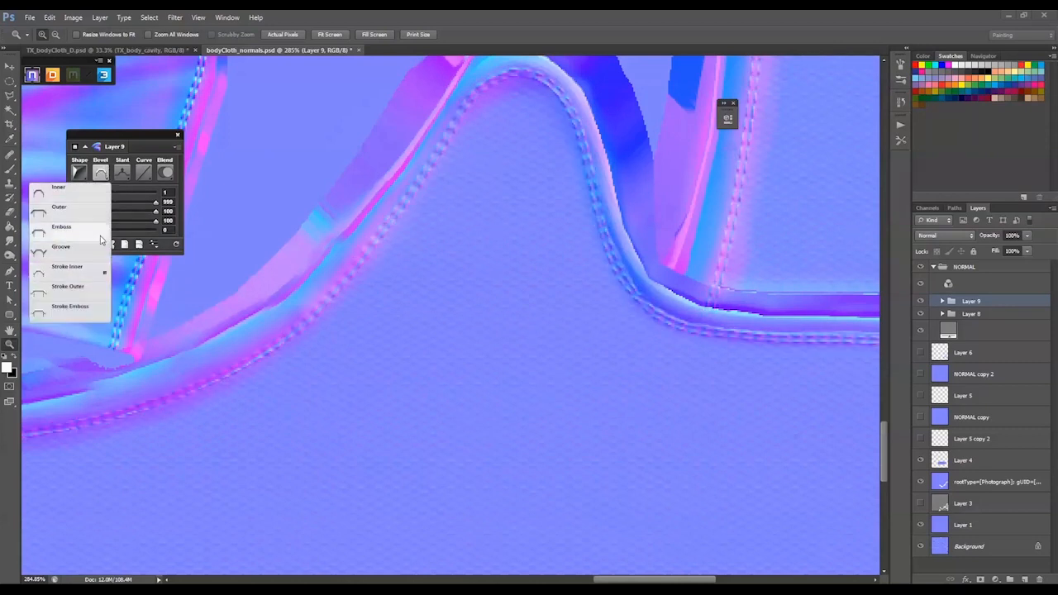
pyautogui.click(72, 296)
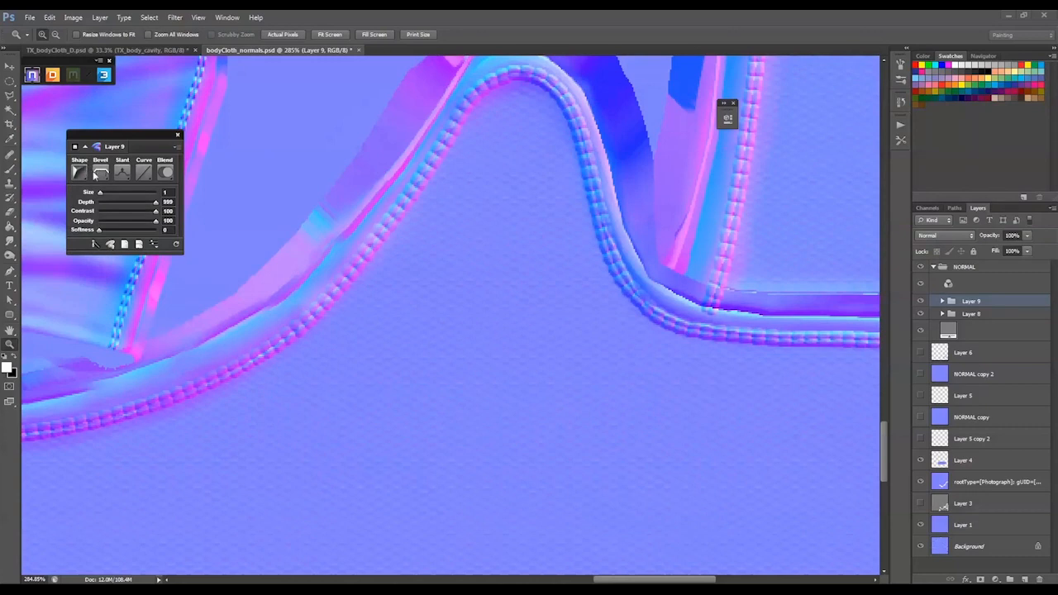
pyautogui.click(101, 172)
pyautogui.click(75, 312)
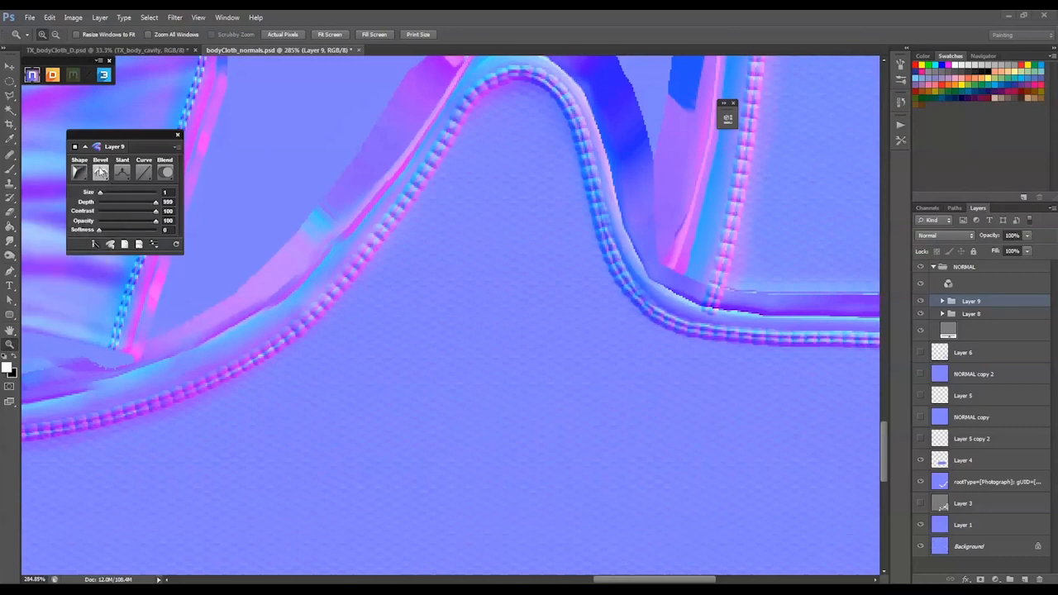
# Check the stitching along the cloth seams and set its bevel to Inner
pyautogui.keyDown('alt'); pyautogui.click(295, 273); pyautogui.keyUp('alt')
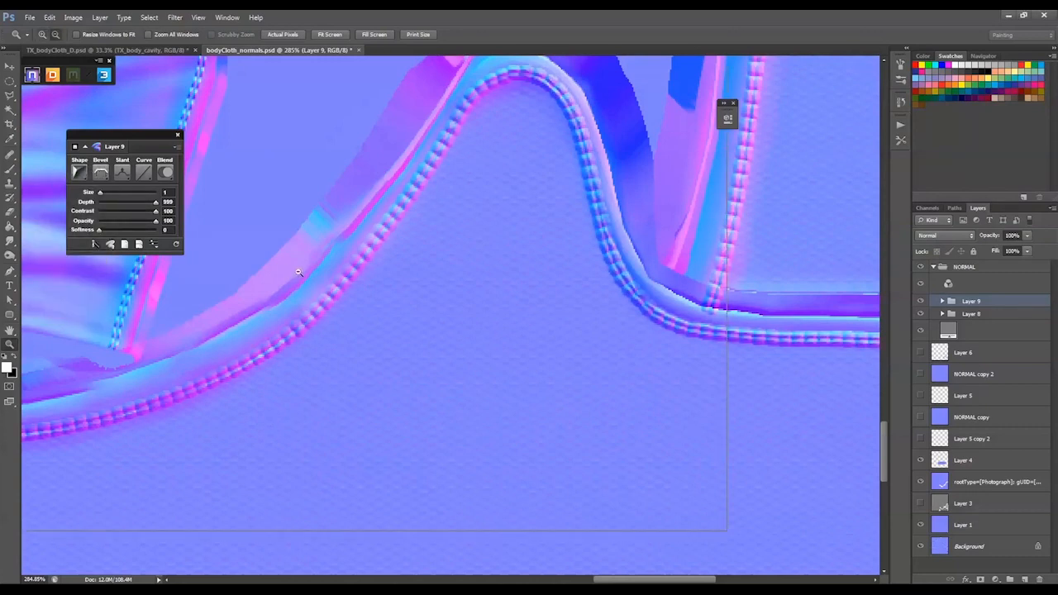
pyautogui.keyDown('alt'); pyautogui.click(299, 271); pyautogui.keyUp('alt')
pyautogui.keyDown('alt'); pyautogui.click(299, 271); pyautogui.keyUp('alt')
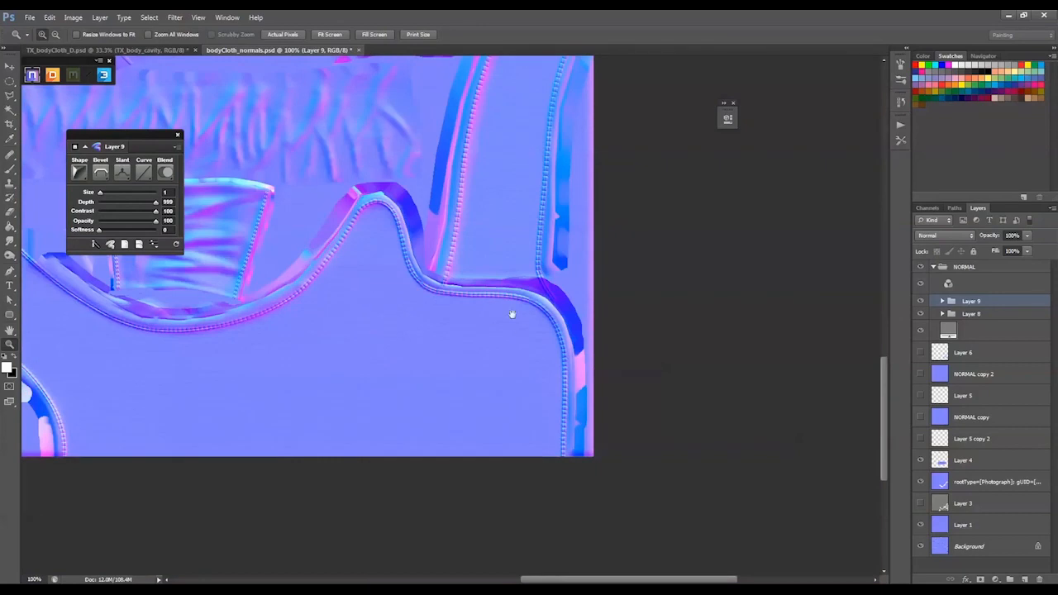
pyautogui.moveTo(513, 314); pyautogui.dragTo(680, 333)
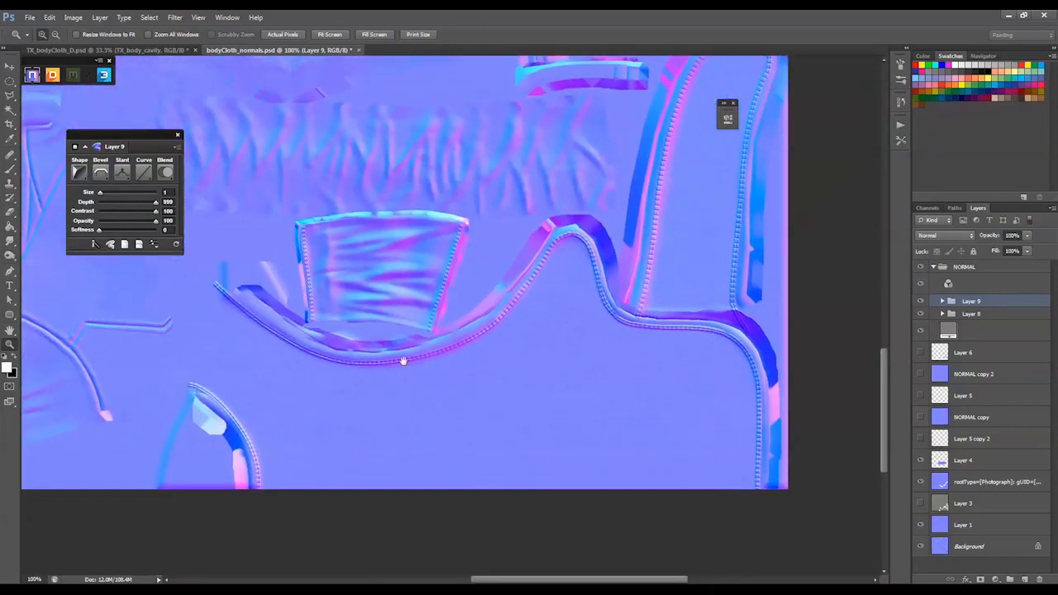
pyautogui.moveTo(403, 361); pyautogui.dragTo(514, 356)
pyautogui.moveTo(239, 247); pyautogui.dragTo(494, 531)
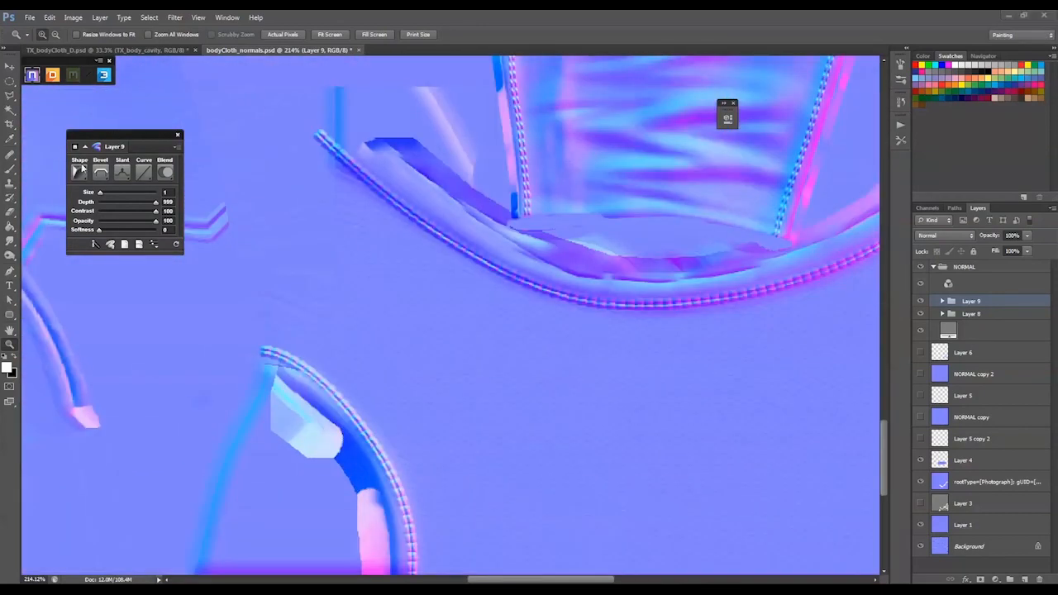
pyautogui.click(80, 171)
pyautogui.click(76, 192)
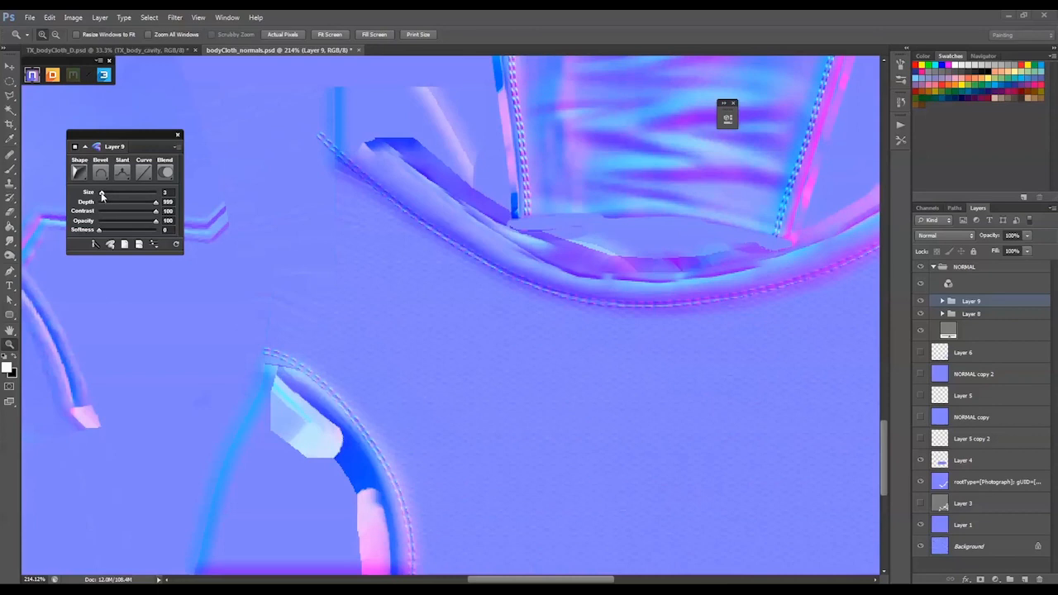
# Set the size of Layer 9's stitching bevel to 9
pyautogui.moveTo(102, 196); pyautogui.dragTo(80, 200)
pyautogui.moveTo(542, 323); pyautogui.dragTo(115, 331)
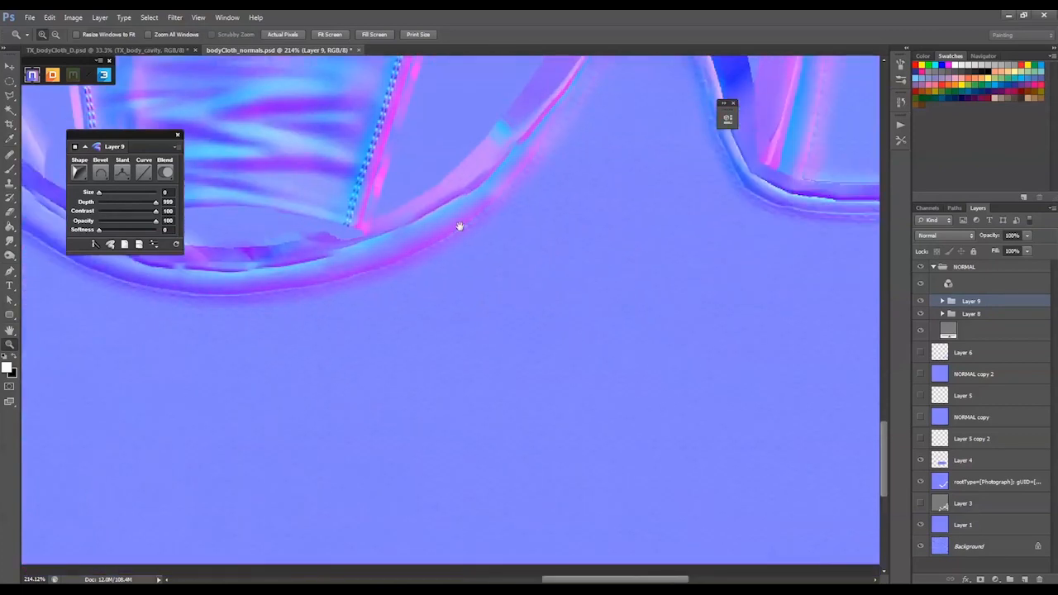
pyautogui.moveTo(460, 227); pyautogui.dragTo(301, 375)
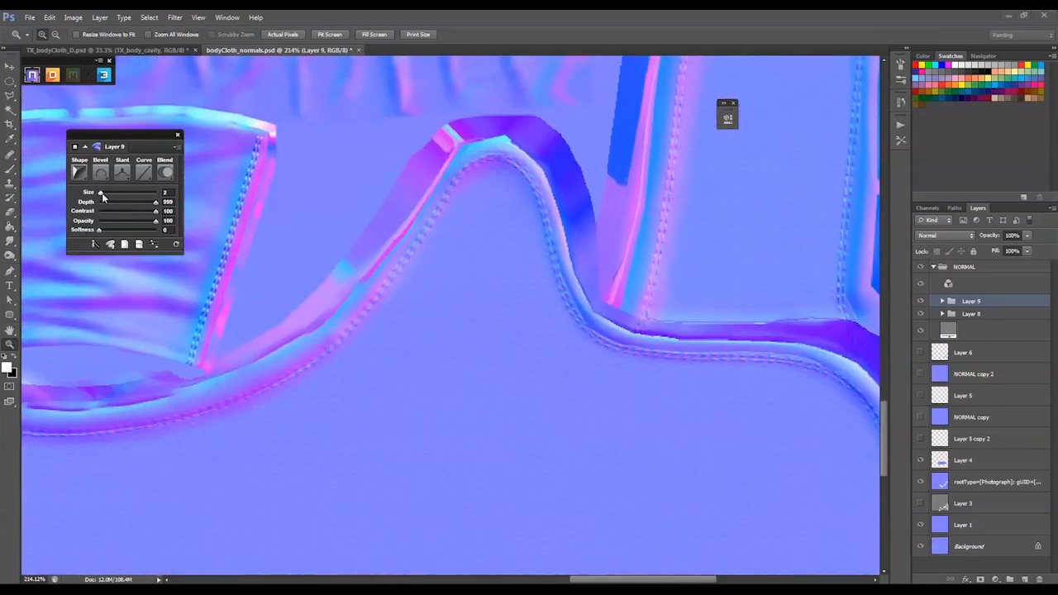
pyautogui.moveTo(102, 197); pyautogui.dragTo(109, 196)
# Try the Down slant on Layer 9's stitching bevel and return it to Up
pyautogui.click(121, 173)
pyautogui.click(107, 216)
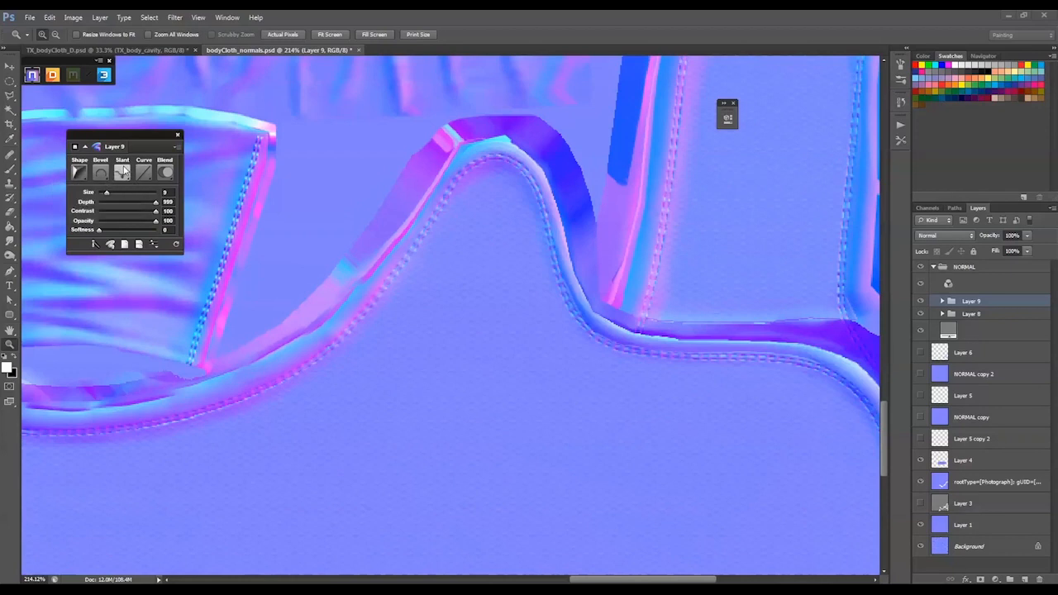
pyautogui.click(121, 172)
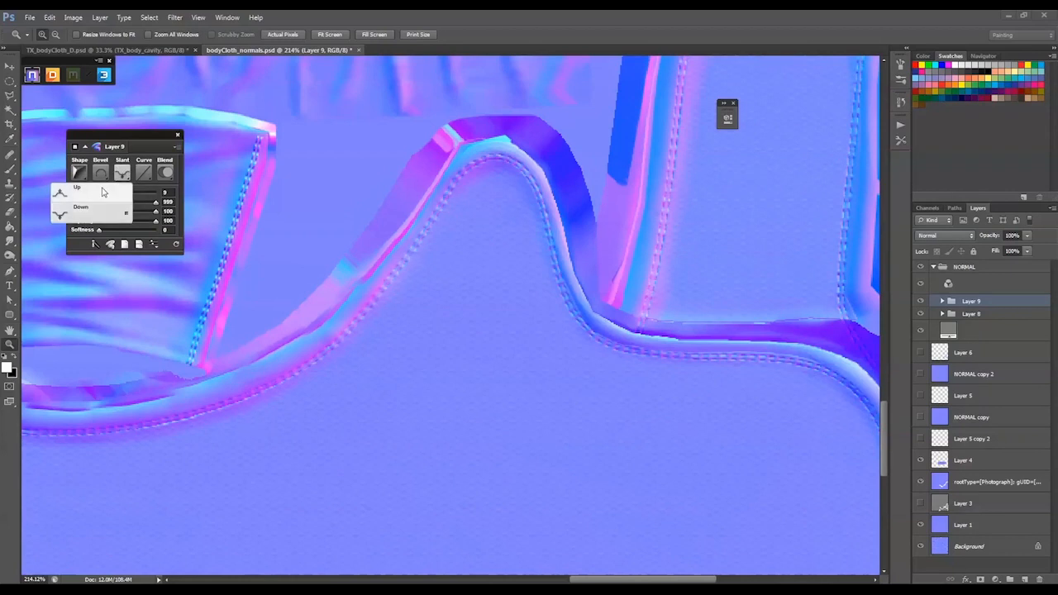
# Try the Half Round and Cove - Shallow curves on Layer 9's bevel and return the curve to Linear
pyautogui.click(144, 173)
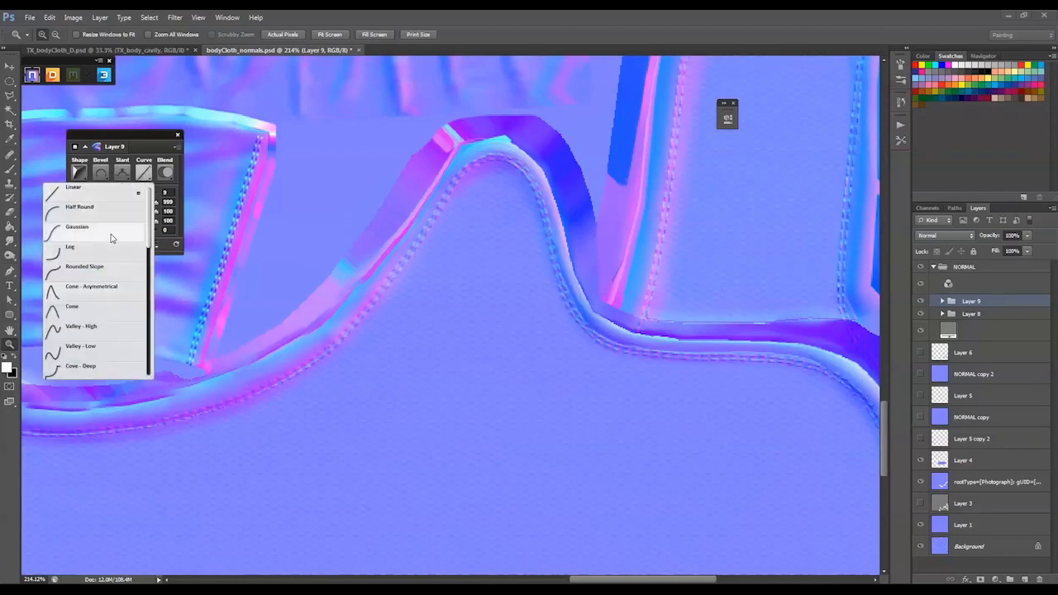
pyautogui.click(107, 214)
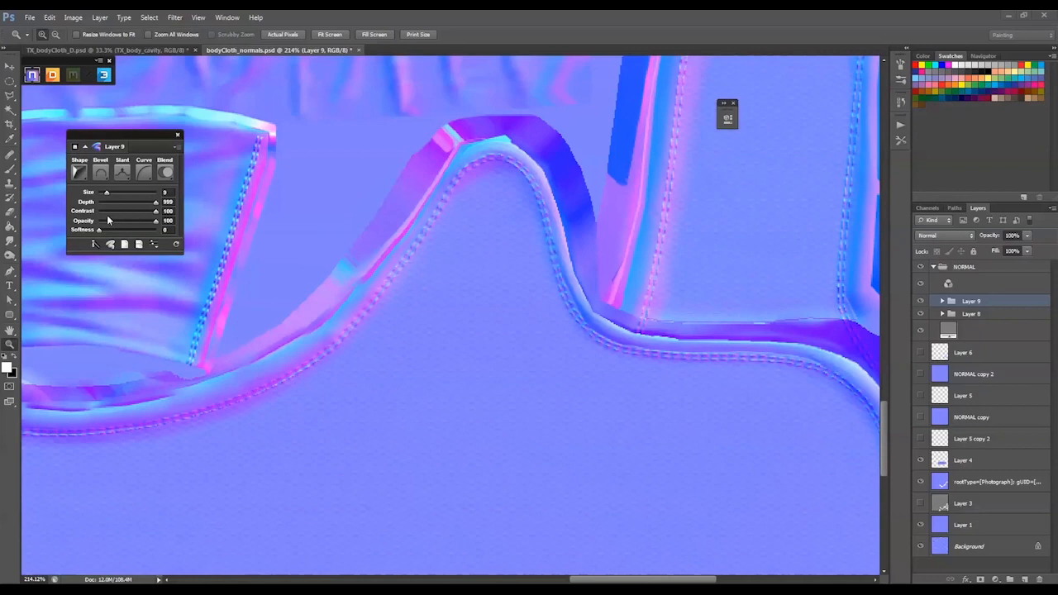
pyautogui.click(142, 173)
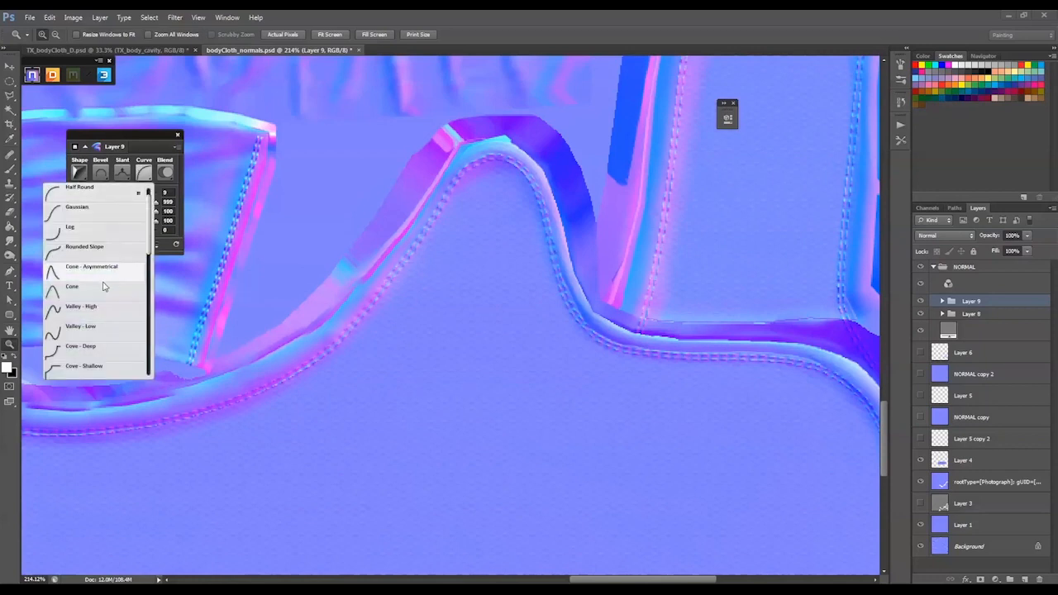
pyautogui.click(103, 286)
pyautogui.click(122, 173)
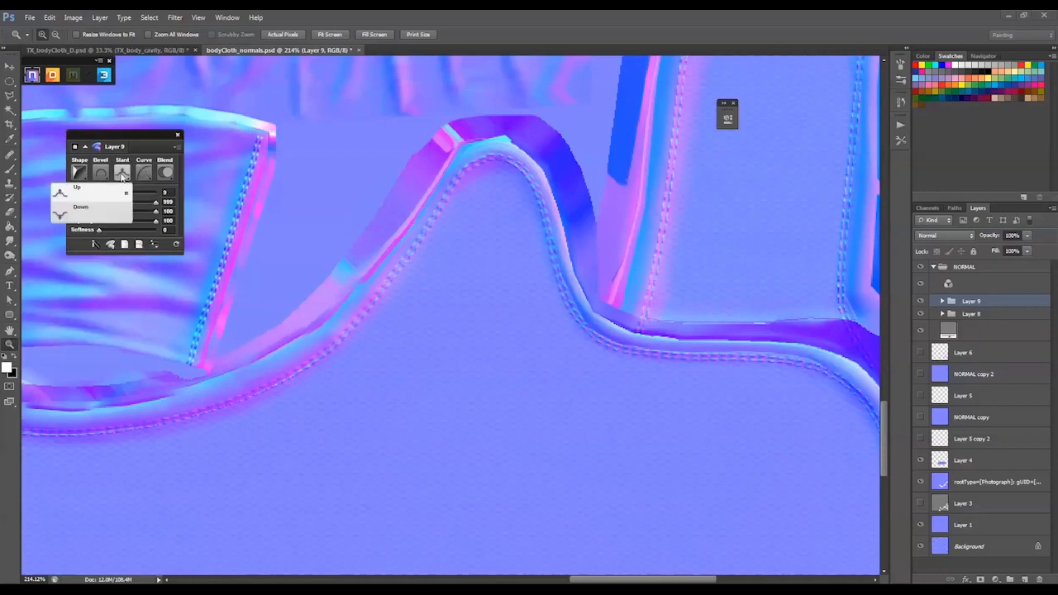
pyautogui.click(144, 172)
pyautogui.click(144, 173)
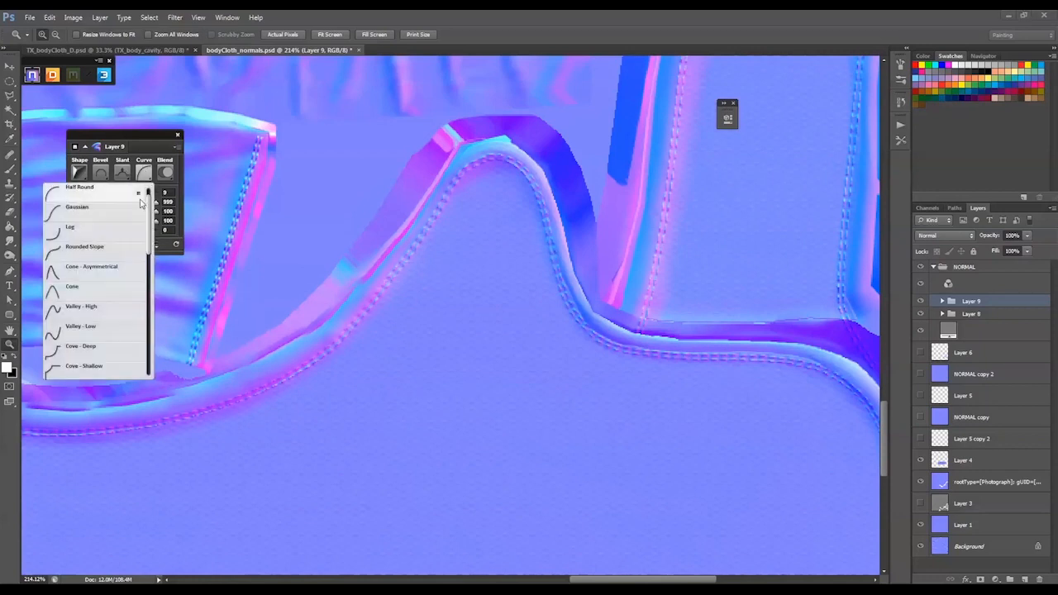
pyautogui.click(94, 367)
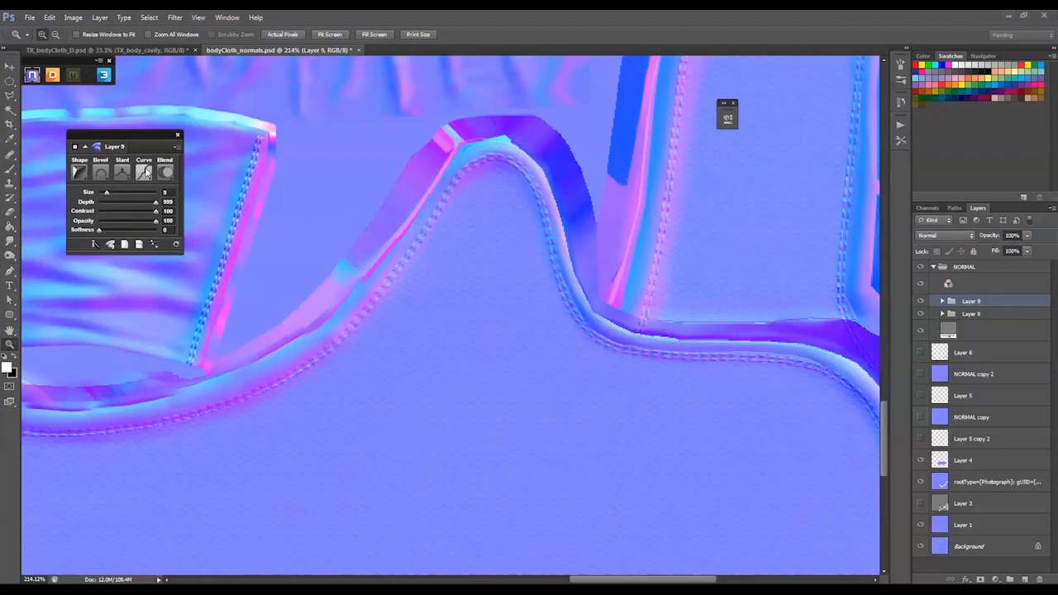
pyautogui.click(144, 172)
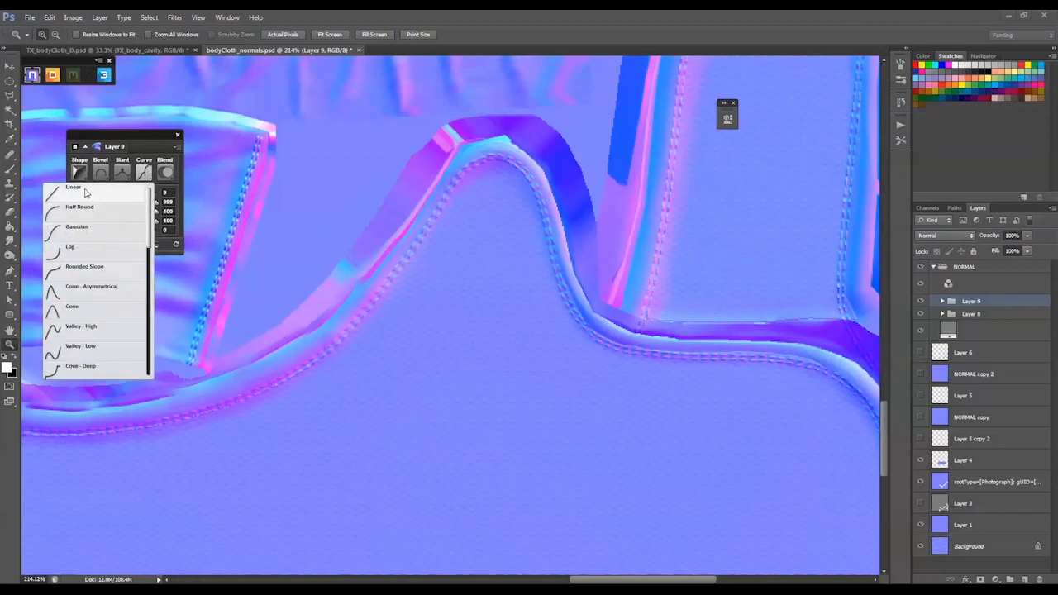
pyautogui.click(84, 191)
pyautogui.click(166, 175)
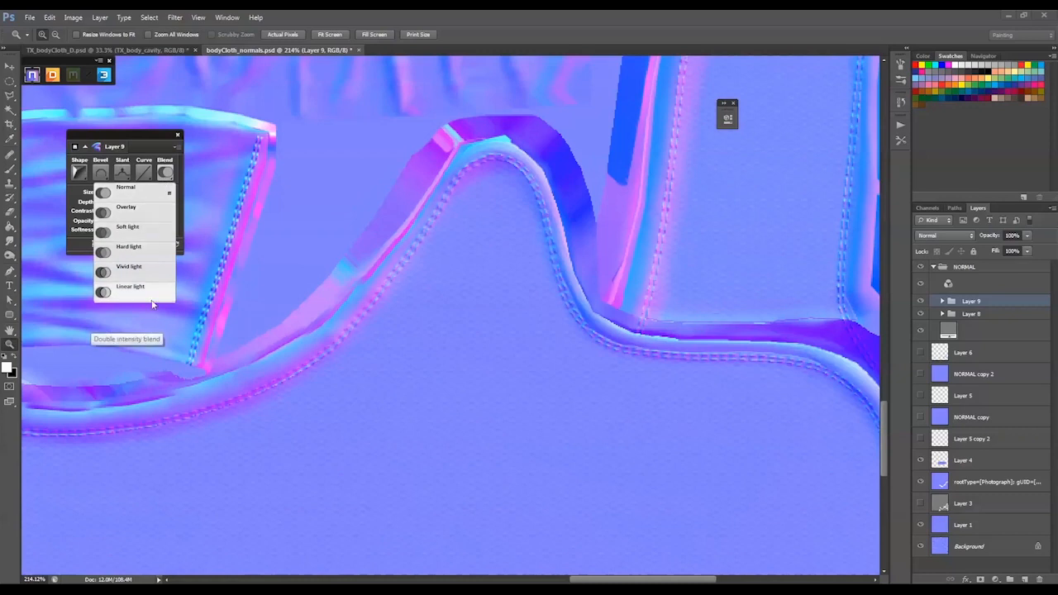
# Set the NORMAL group's opacity to 100% and check the stitching along the cloth seams
pyautogui.click(969, 266)
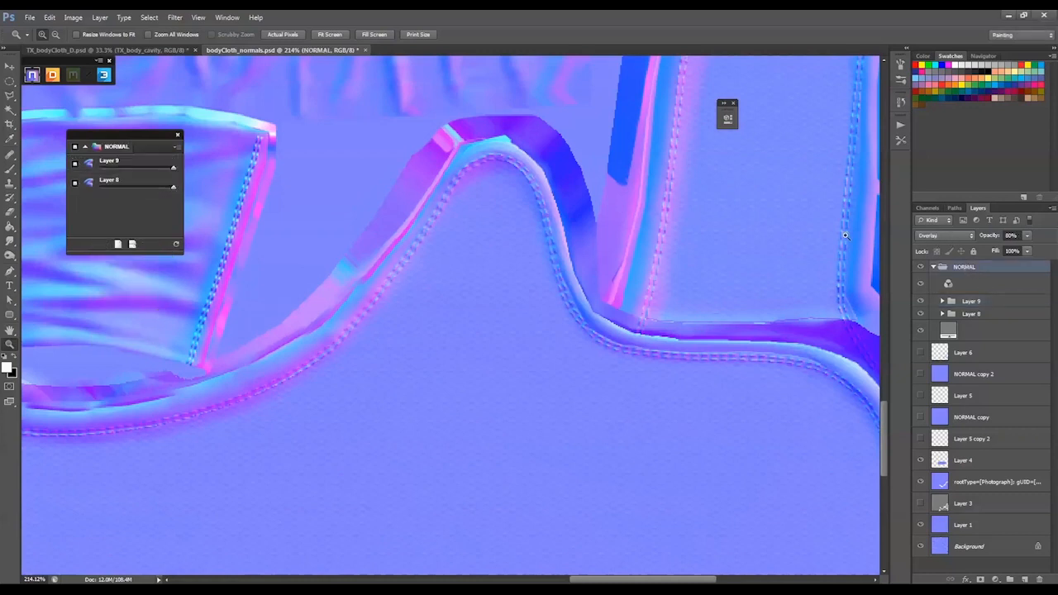
pyautogui.click(995, 238)
pyautogui.write('100')
pyautogui.press('Return')
pyautogui.moveTo(374, 438); pyautogui.dragTo(813, 243)
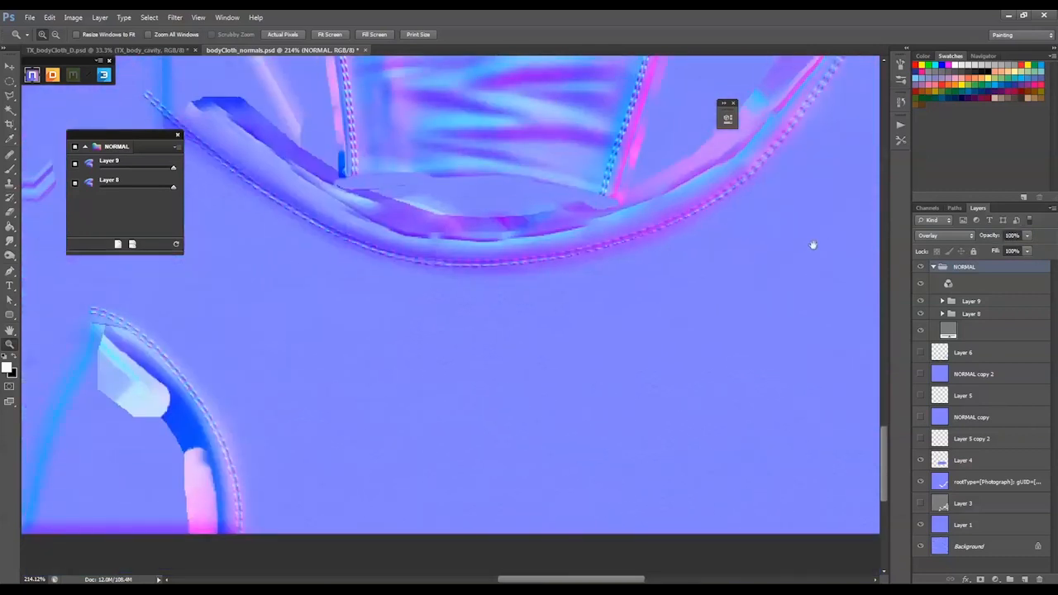
pyautogui.moveTo(689, 293); pyautogui.dragTo(495, 291)
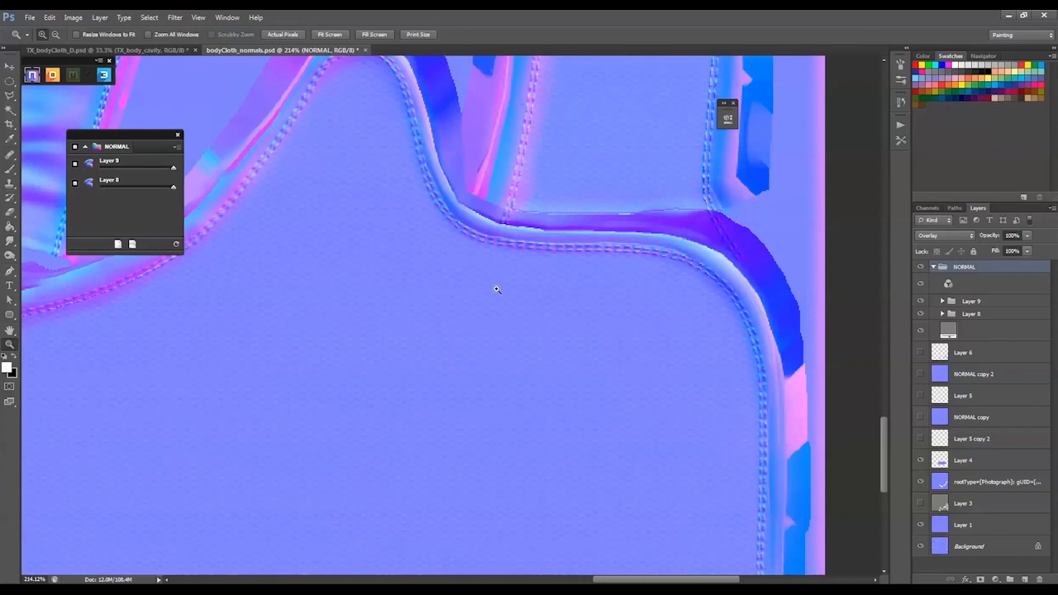
# Switch to Marmoset Toolbag and examine the suit's chest, sleeves, waist and thighs on the posed character
pyautogui.hotkey('alt', 'Tab')
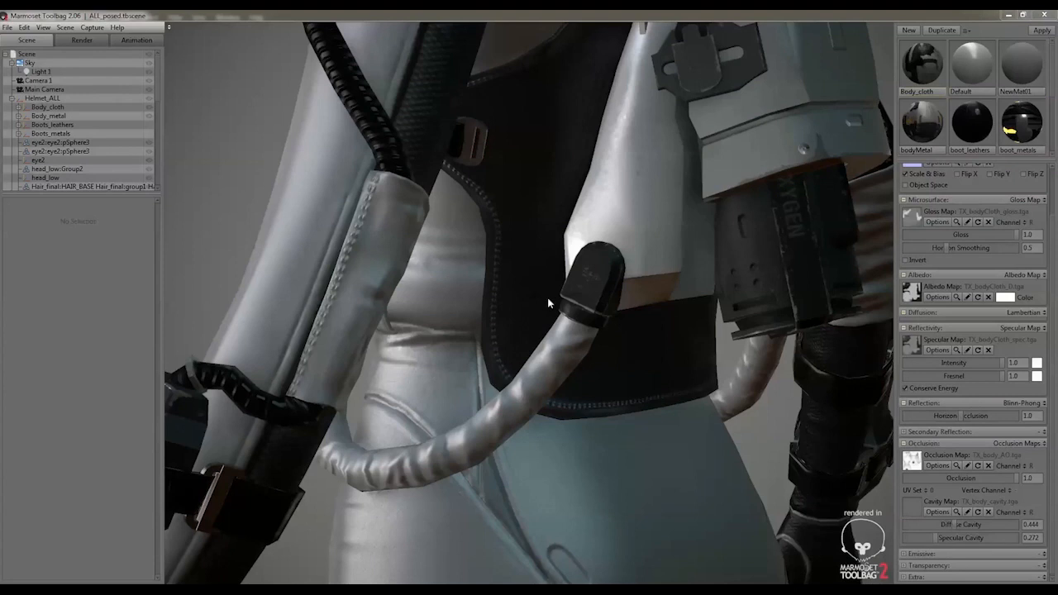
pyautogui.moveTo(708, 364); pyautogui.dragTo(350, 228)
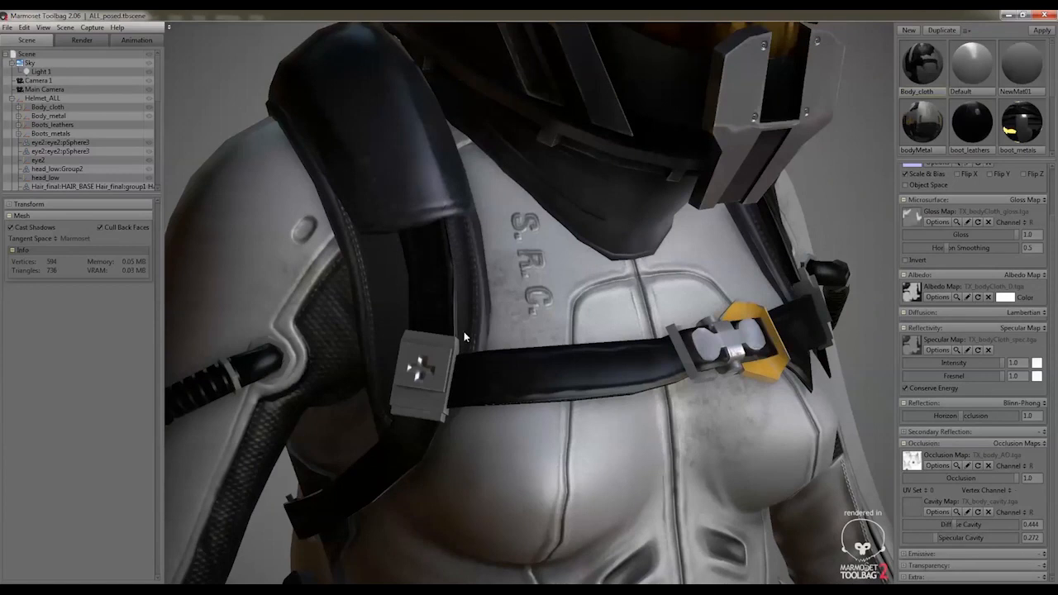
pyautogui.moveTo(744, 315); pyautogui.dragTo(542, 257)
pyautogui.moveTo(652, 348); pyautogui.dragTo(490, 301)
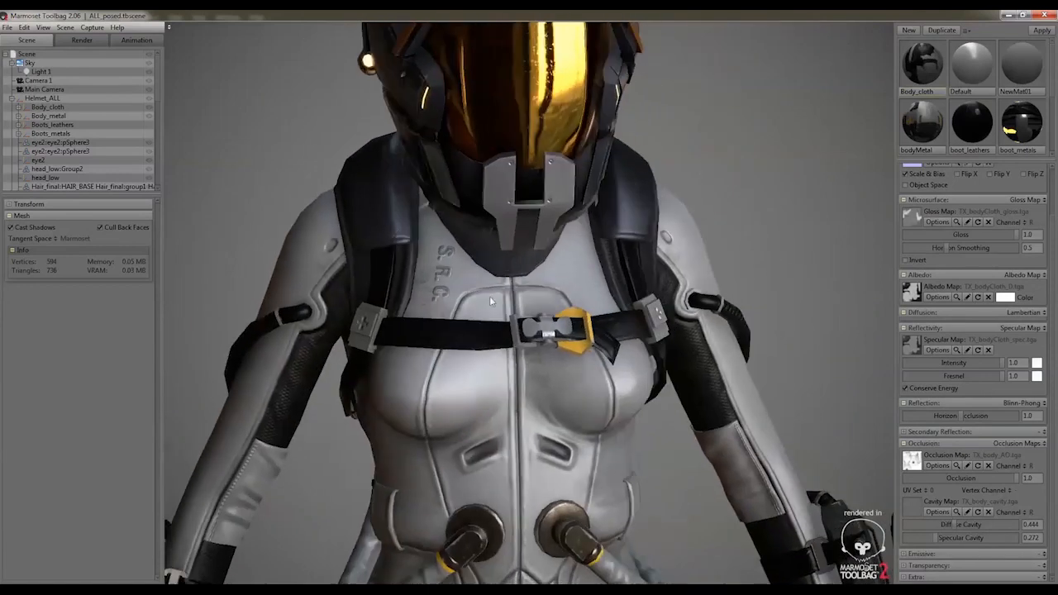
pyautogui.moveTo(529, 370); pyautogui.dragTo(561, 189, button='middle')
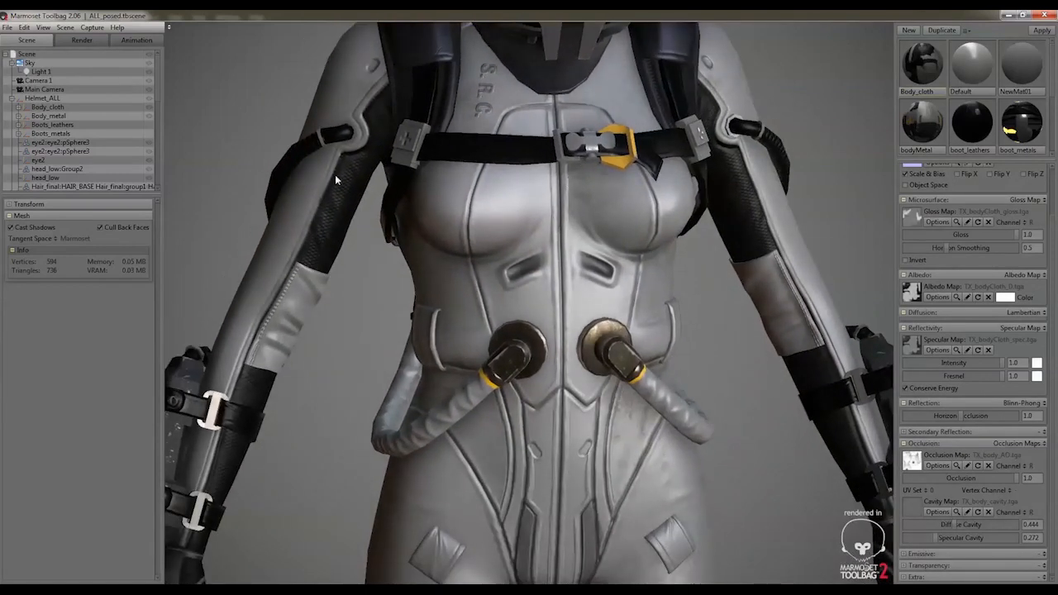
pyautogui.moveTo(323, 397); pyautogui.dragTo(363, 252, button='middle')
pyautogui.scroll(-2, 415, 286)
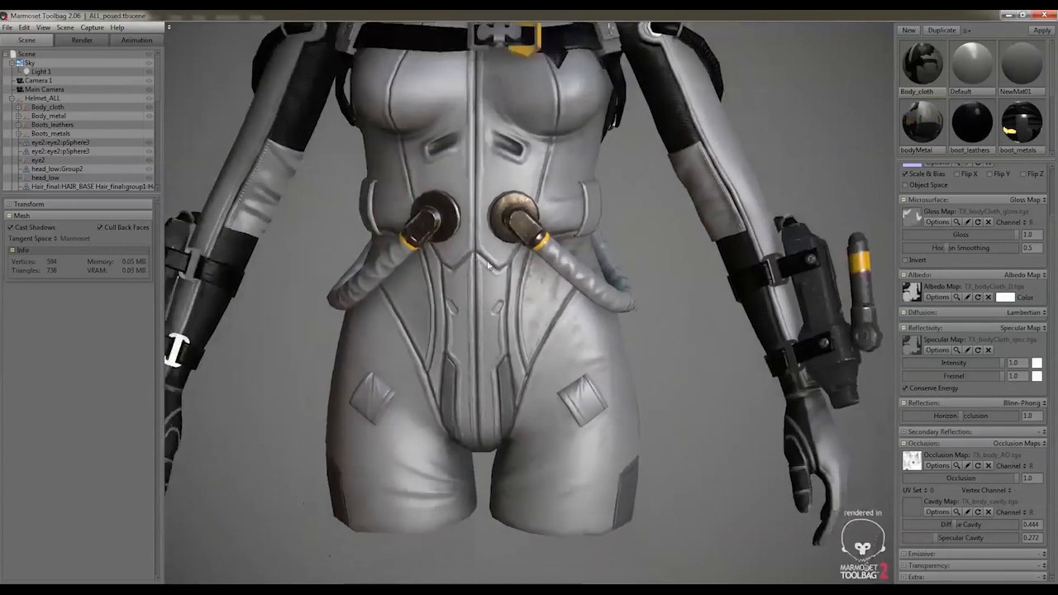
pyautogui.moveTo(653, 144); pyautogui.dragTo(510, 127)
pyautogui.moveTo(510, 127); pyautogui.dragTo(600, 171, button='middle')
pyautogui.moveTo(682, 234); pyautogui.dragTo(643, 234)
pyautogui.moveTo(578, 198); pyautogui.dragTo(577, 306, button='middle')
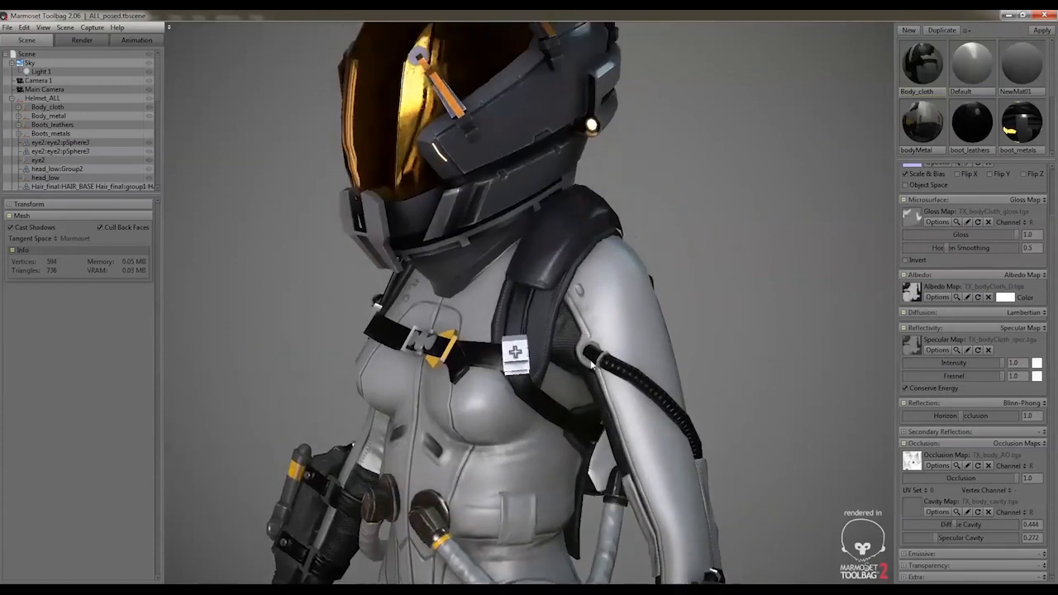
# Examine the chest straps, shoulder pad, collar and helmet side at close range from several angles
pyautogui.scroll(3, 577, 305)
pyautogui.moveTo(558, 303); pyautogui.dragTo(606, 293)
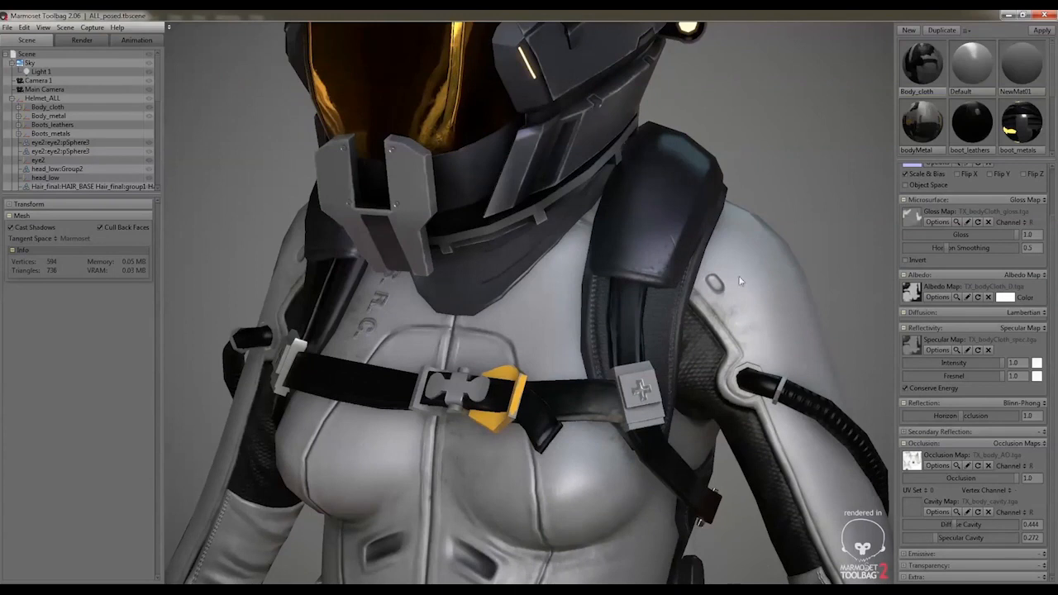
pyautogui.moveTo(713, 213); pyautogui.dragTo(688, 256, button='middle')
pyautogui.moveTo(688, 256); pyautogui.dragTo(590, 220)
pyautogui.moveTo(567, 161); pyautogui.dragTo(601, 262, button='middle')
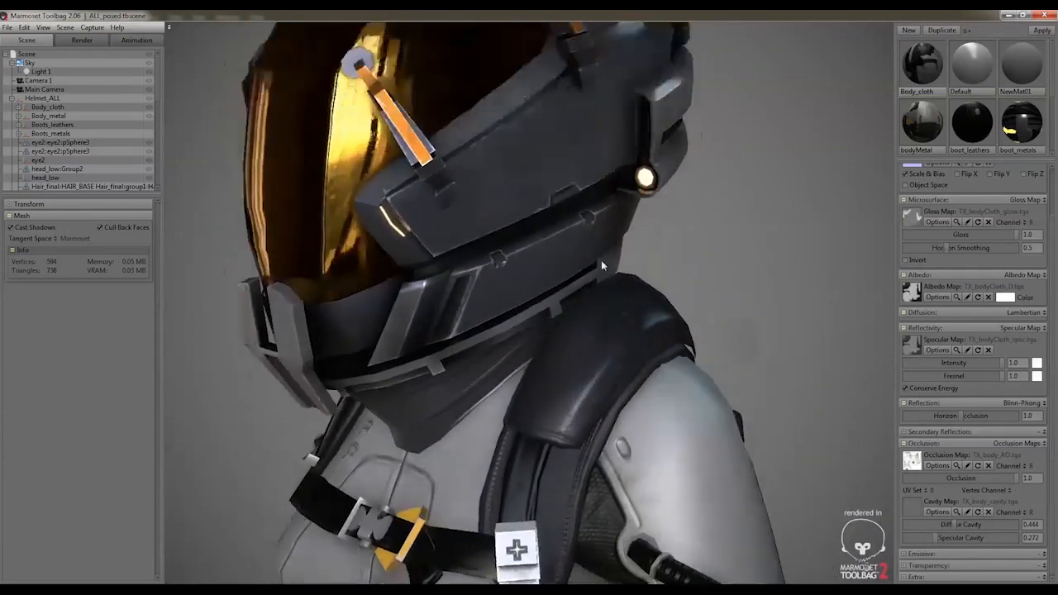
pyautogui.moveTo(601, 264); pyautogui.dragTo(545, 268)
pyautogui.click(549, 270)
pyautogui.scroll(2, 549, 280)
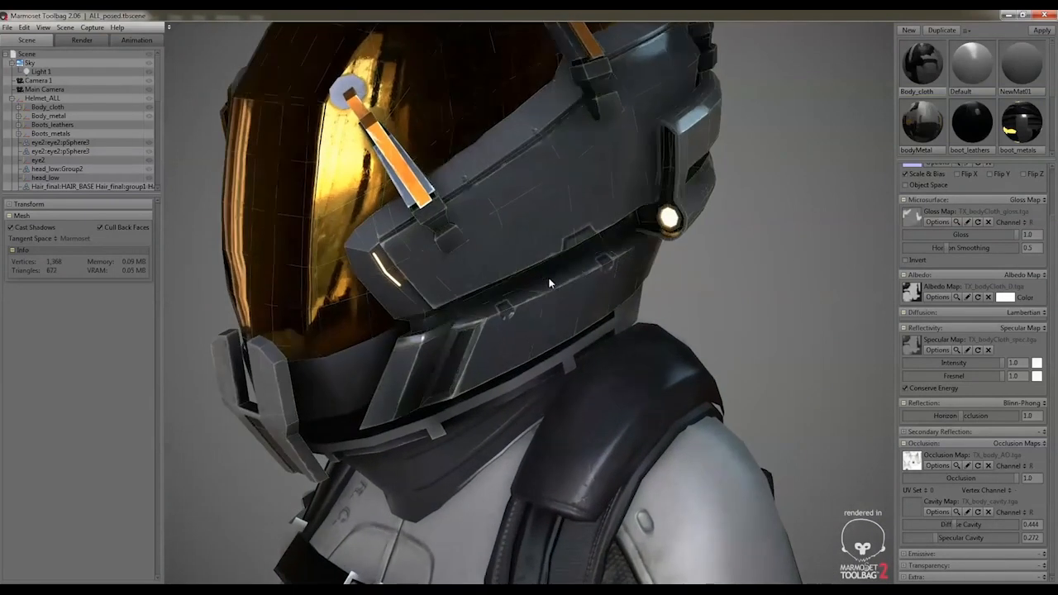
pyautogui.scroll(2, 549, 283)
pyautogui.click(547, 275)
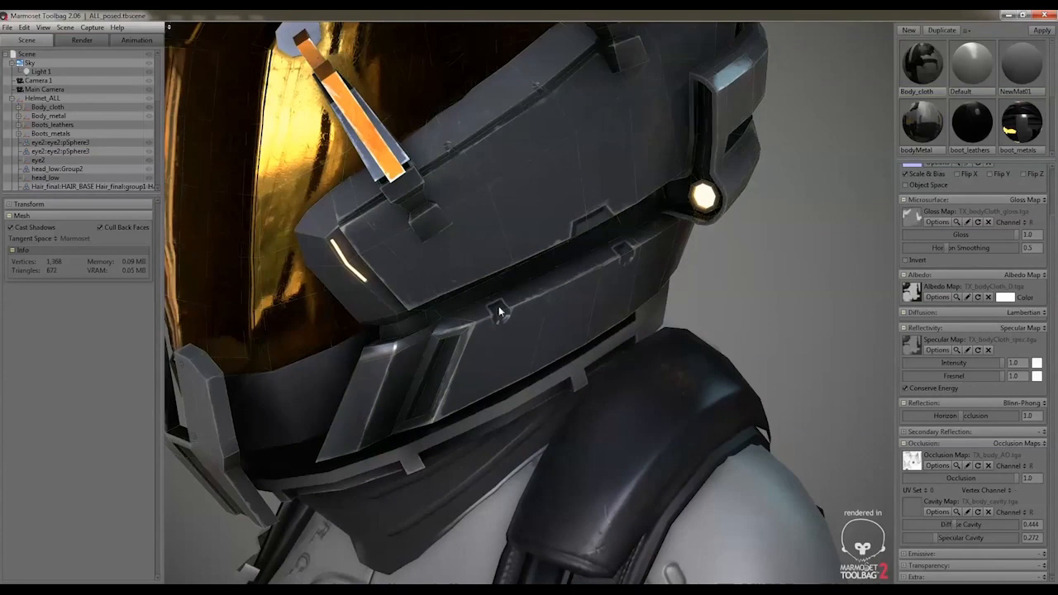
pyautogui.moveTo(600, 280); pyautogui.dragTo(571, 271)
pyautogui.scroll(-2, 535, 259)
pyautogui.moveTo(524, 238); pyautogui.dragTo(599, 214)
pyautogui.moveTo(513, 219); pyautogui.dragTo(567, 160)
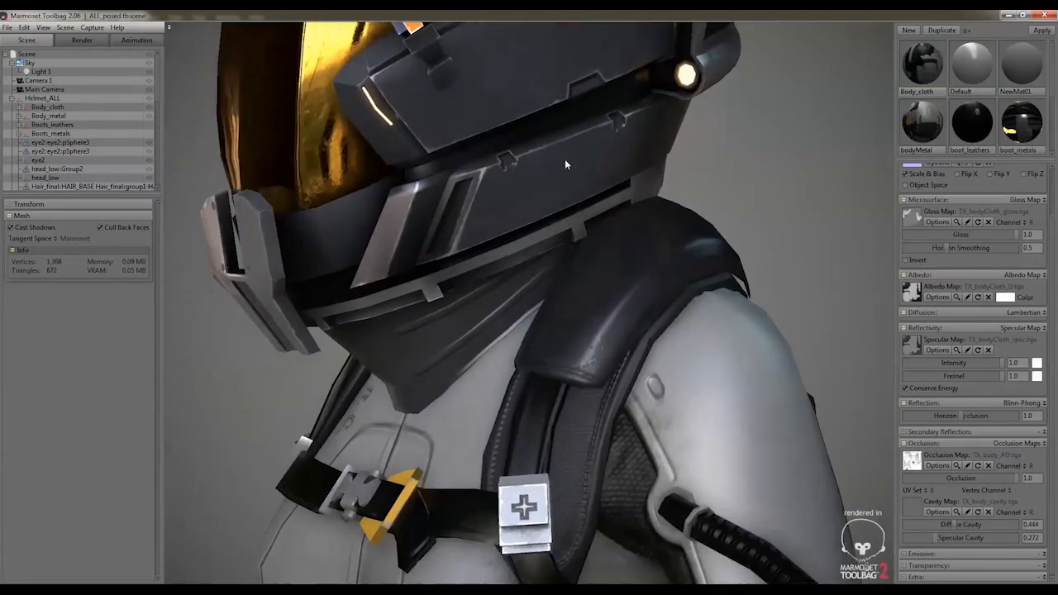
pyautogui.moveTo(644, 350); pyautogui.dragTo(360, 346)
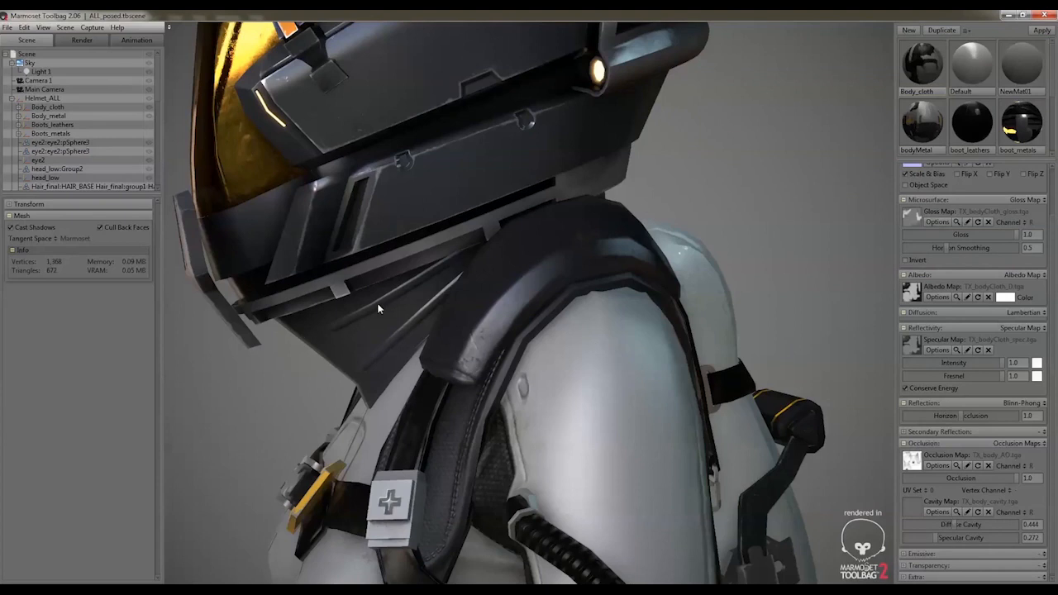
# Set the sky light's rotation to 0 with the boots and legs in view
pyautogui.moveTo(583, 318); pyautogui.dragTo(751, 373)
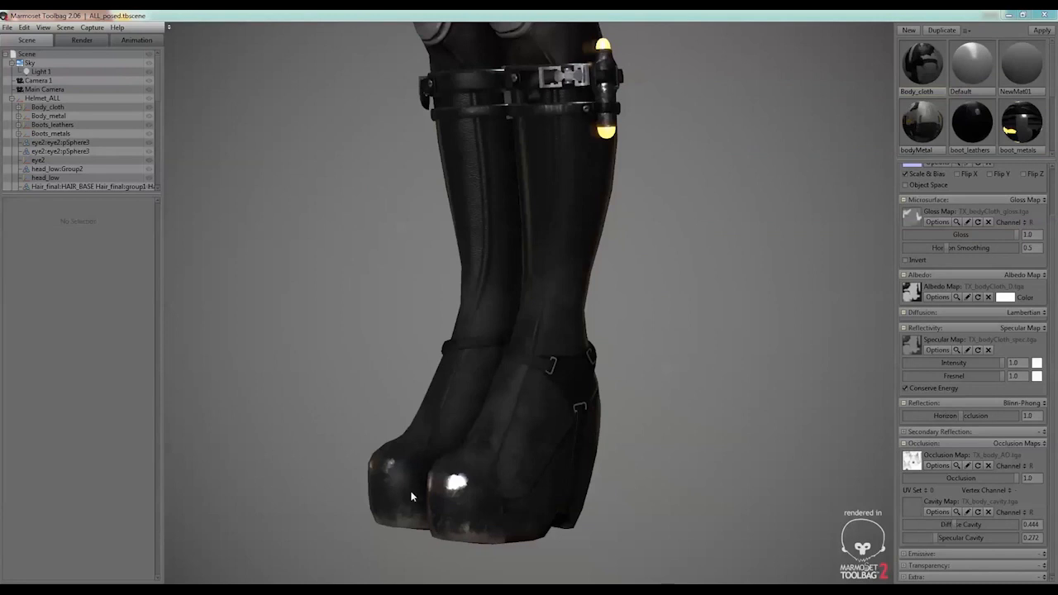
pyautogui.moveTo(694, 523); pyautogui.dragTo(746, 515)
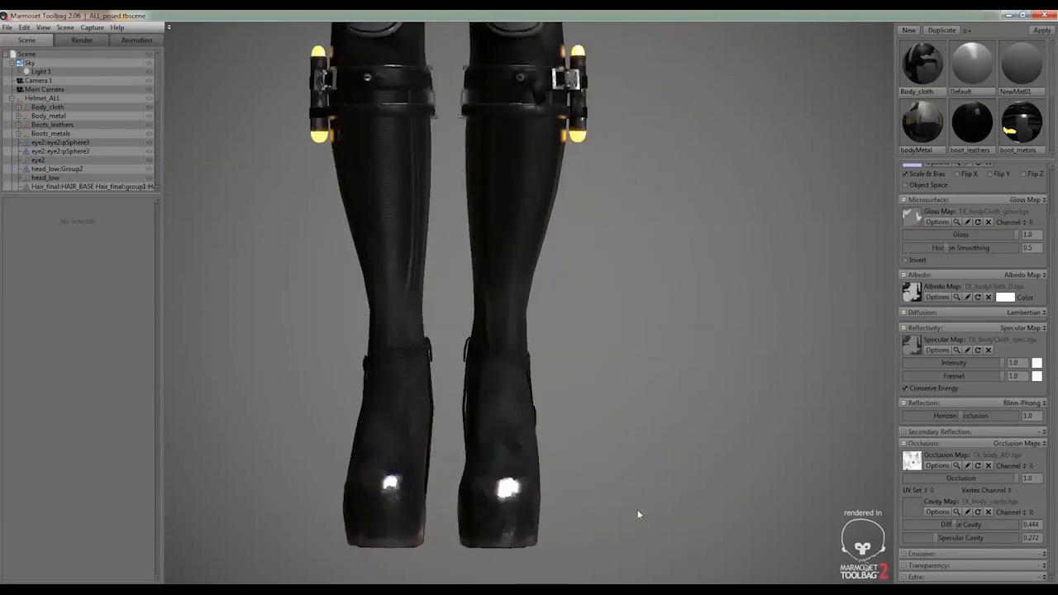
pyautogui.moveTo(637, 509); pyautogui.dragTo(483, 465)
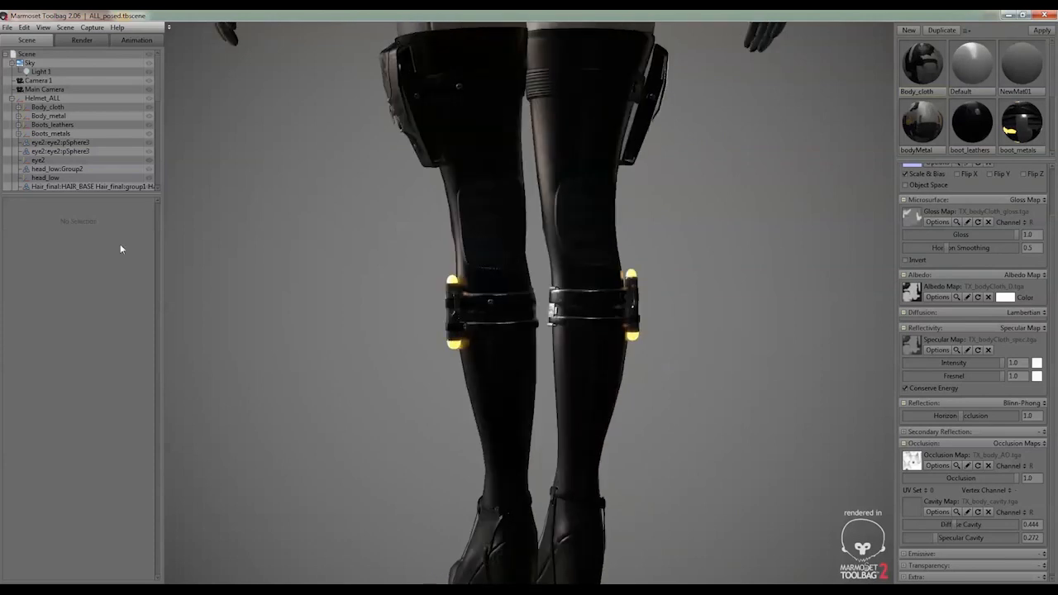
pyautogui.click(29, 62)
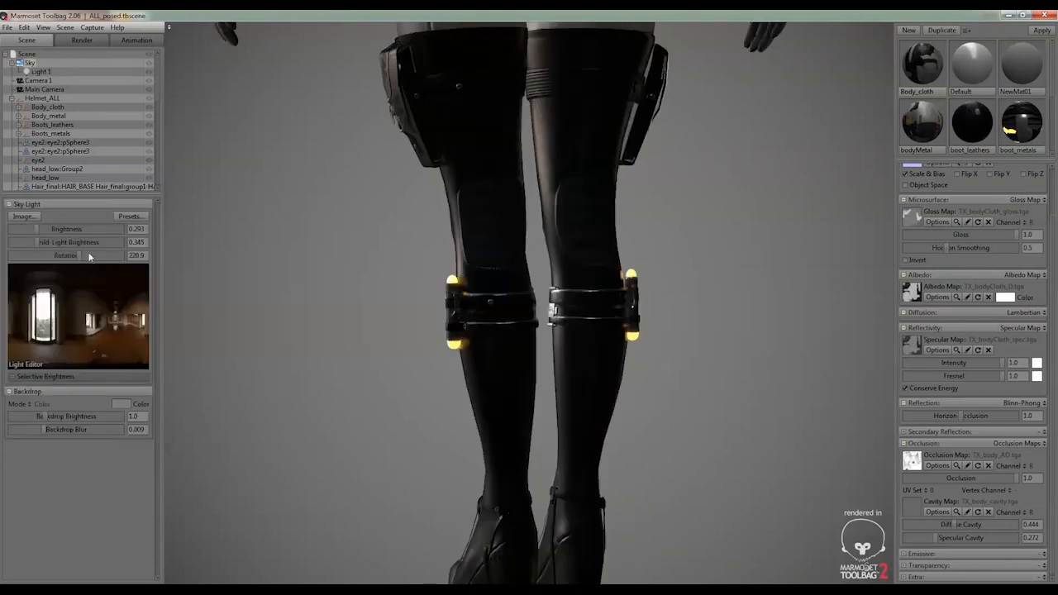
pyautogui.moveTo(75, 253); pyautogui.dragTo(3, 254)
# Examine the stitched knee patches, the leg straps and the platform boots under the rotated lighting
pyautogui.scroll(6, 528, 164)
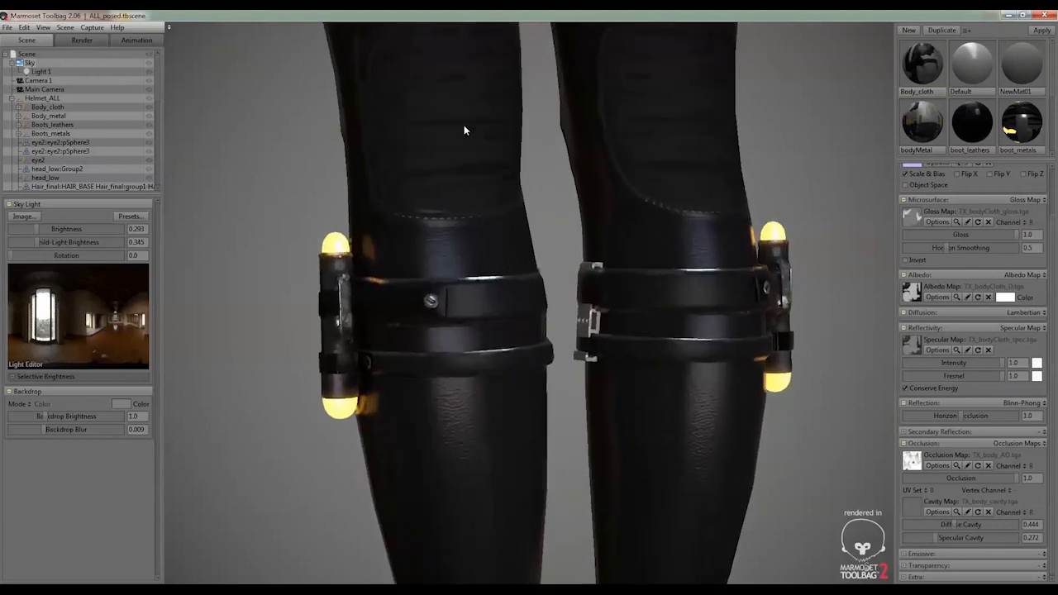
pyautogui.moveTo(464, 127); pyautogui.dragTo(427, 249, button='middle')
pyautogui.moveTo(427, 250); pyautogui.dragTo(449, 212)
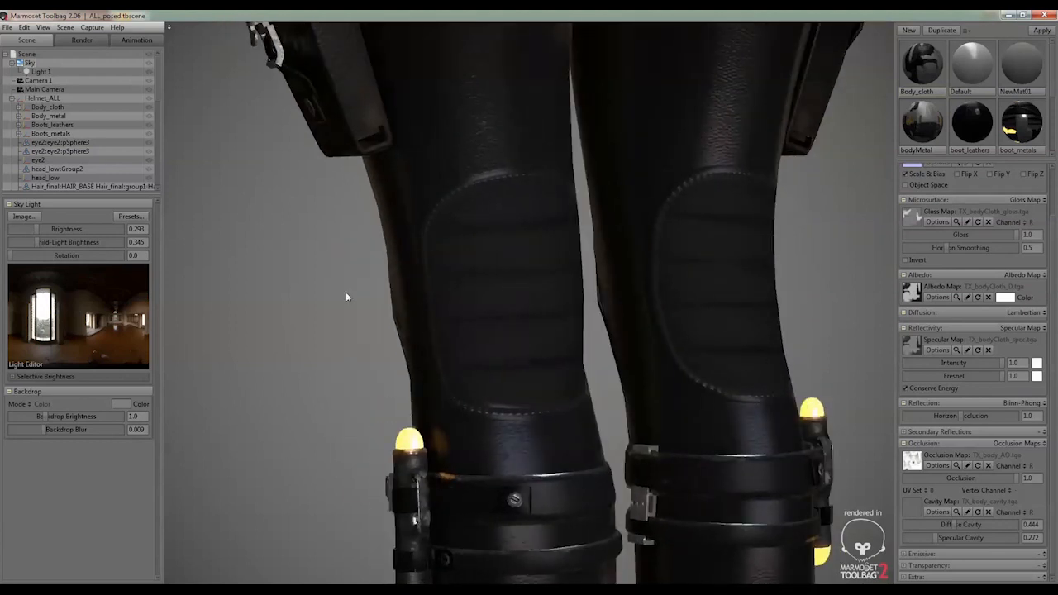
pyautogui.moveTo(347, 297); pyautogui.dragTo(417, 291)
pyautogui.moveTo(666, 253); pyautogui.dragTo(581, 222)
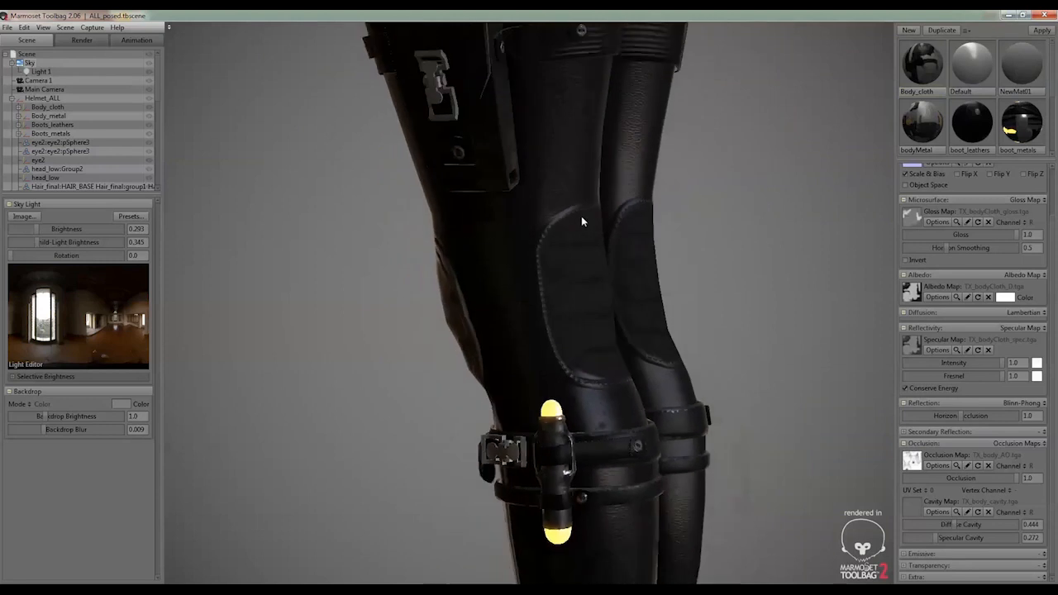
pyautogui.scroll(-2, 581, 221)
pyautogui.moveTo(615, 364); pyautogui.dragTo(588, 136, button='middle')
pyautogui.moveTo(578, 418); pyautogui.dragTo(560, 249, button='middle')
pyautogui.moveTo(521, 343); pyautogui.dragTo(521, 281, button='middle')
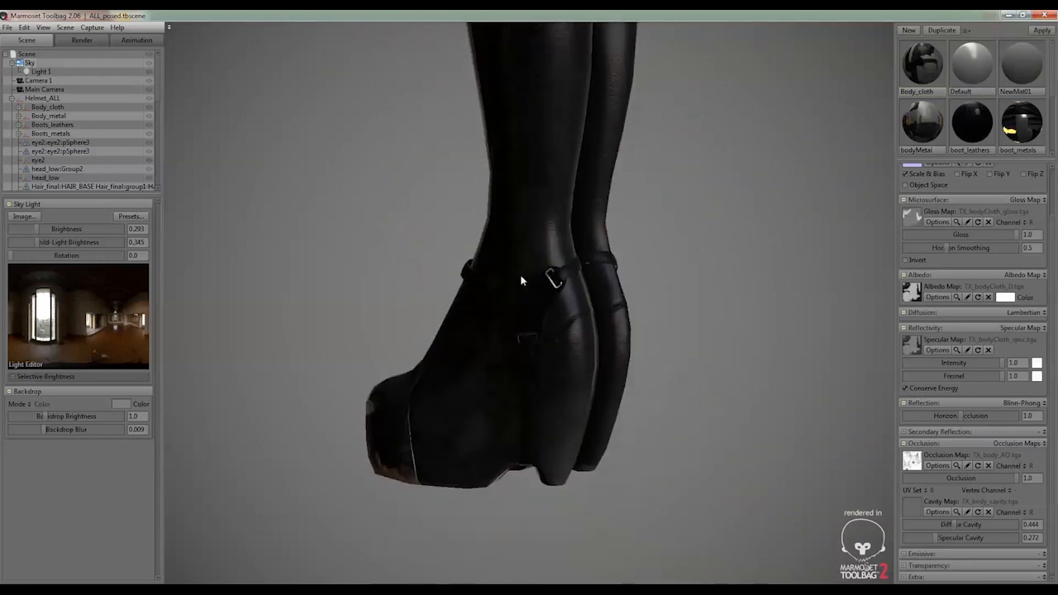
# Preview the normal map of the bodyMetal material, then close the preview
pyautogui.moveTo(521, 281); pyautogui.dragTo(509, 361)
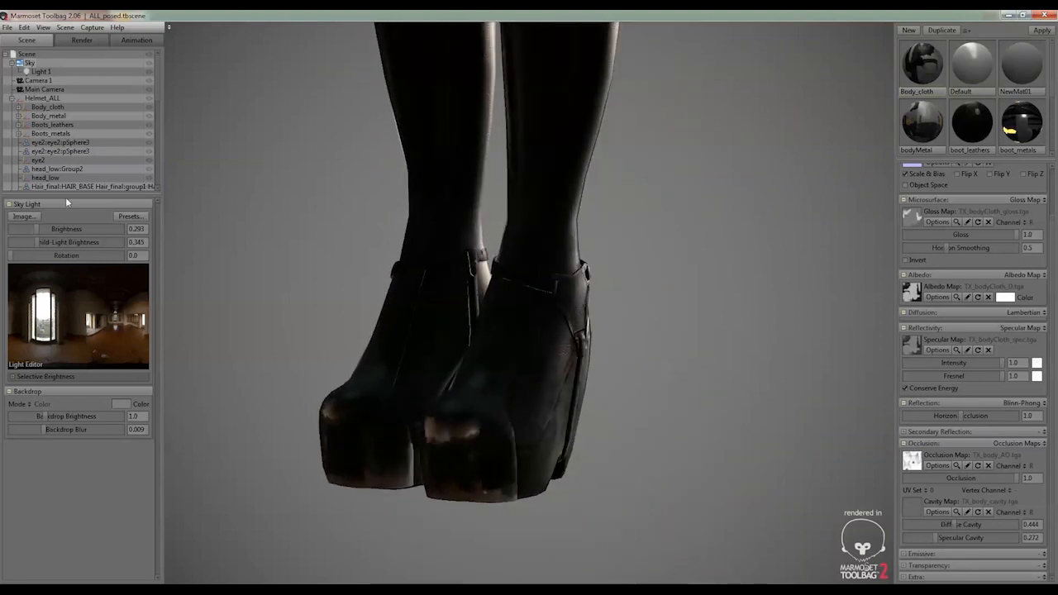
pyautogui.click(359, 435)
pyautogui.click(798, 398)
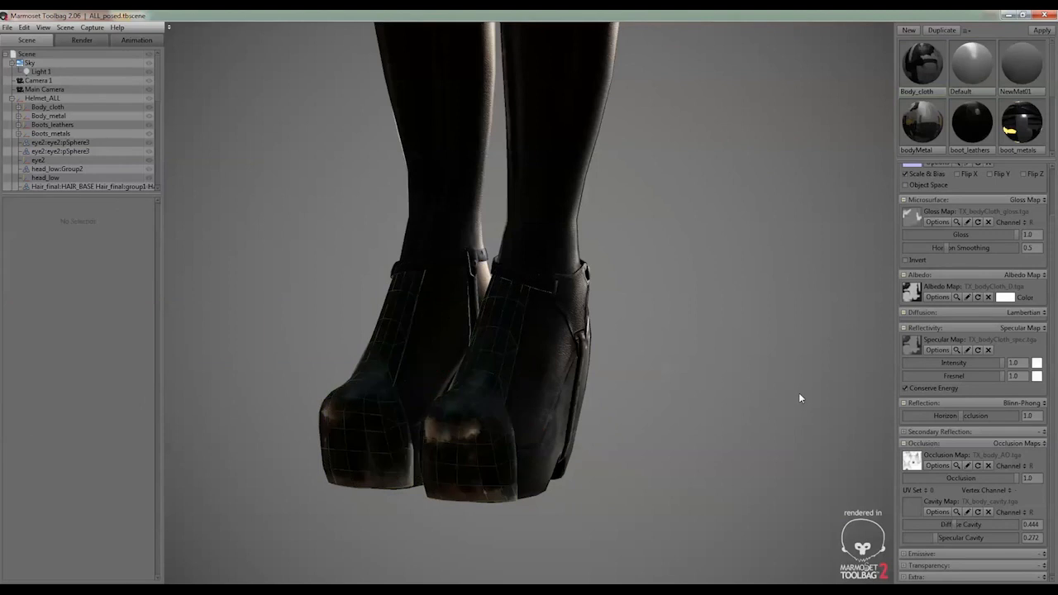
pyautogui.click(917, 122)
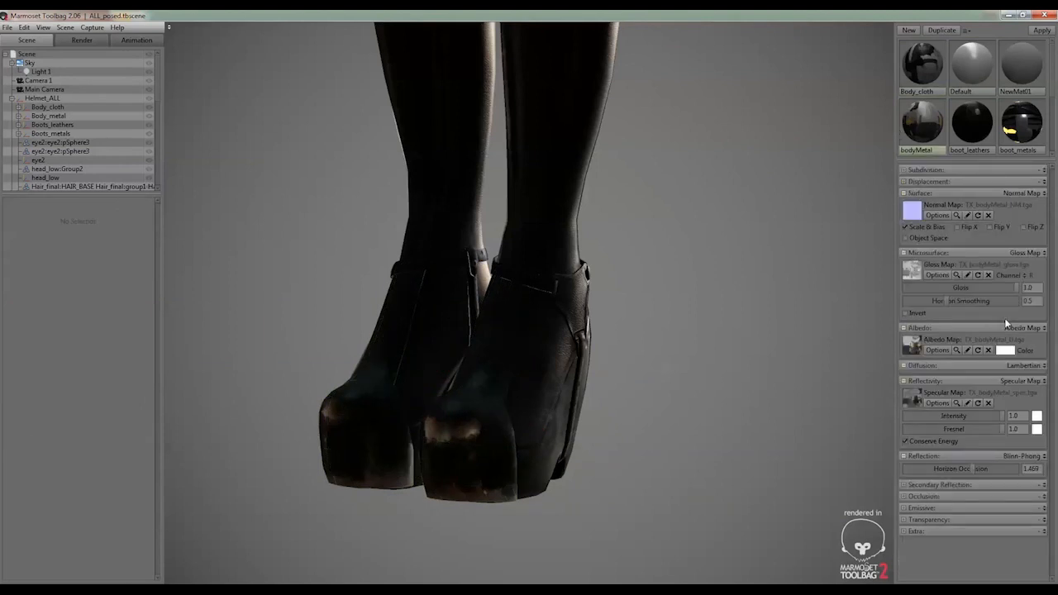
pyautogui.click(955, 215)
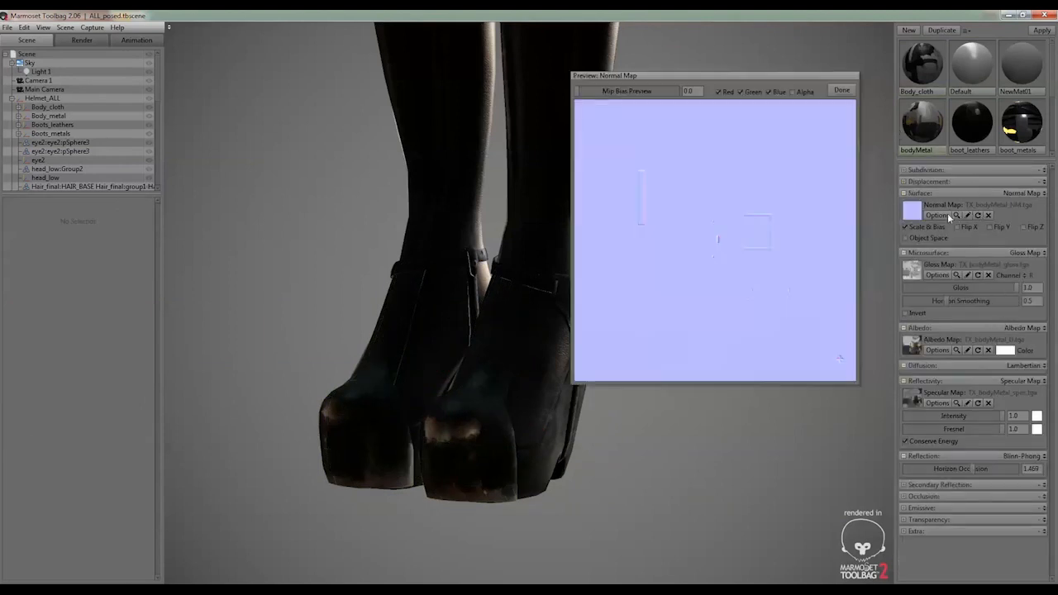
pyautogui.click(842, 89)
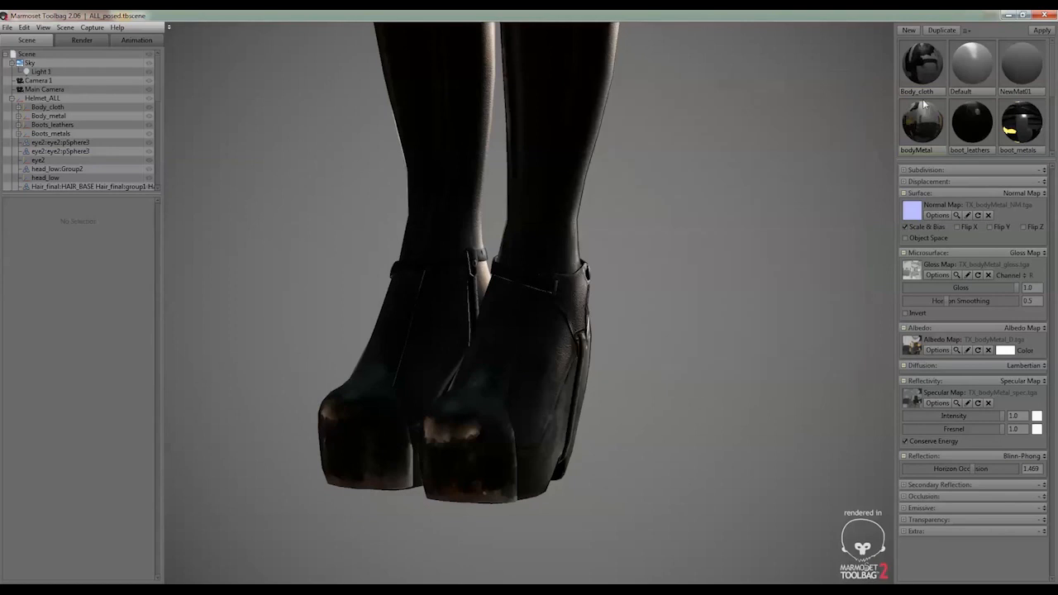
# Preview the normal map of the boot_metals material and close it after viewing
pyautogui.click(1009, 127)
pyautogui.click(956, 215)
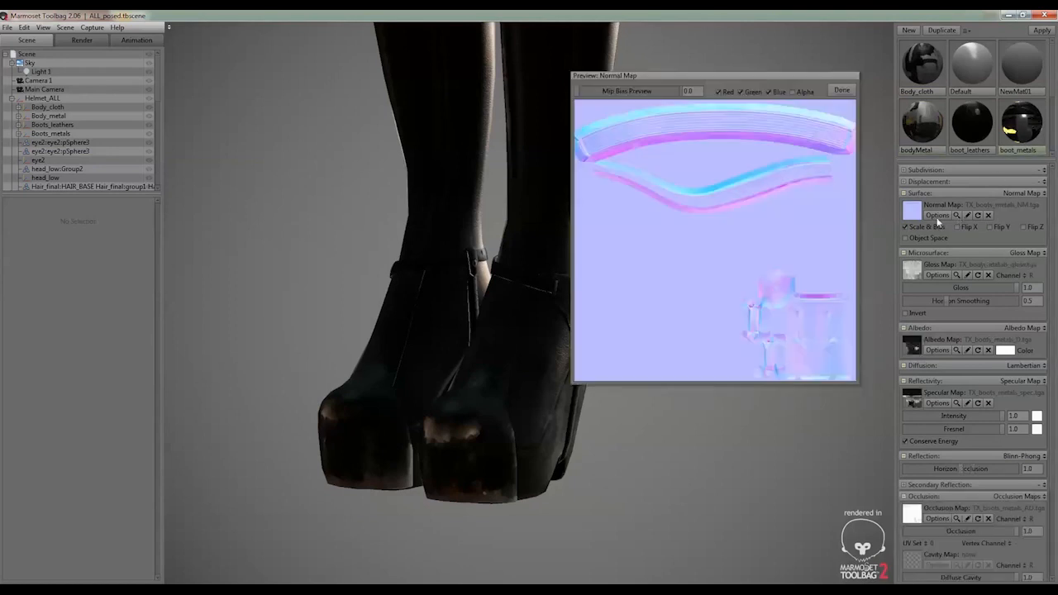
pyautogui.scroll(-1, 777, 251)
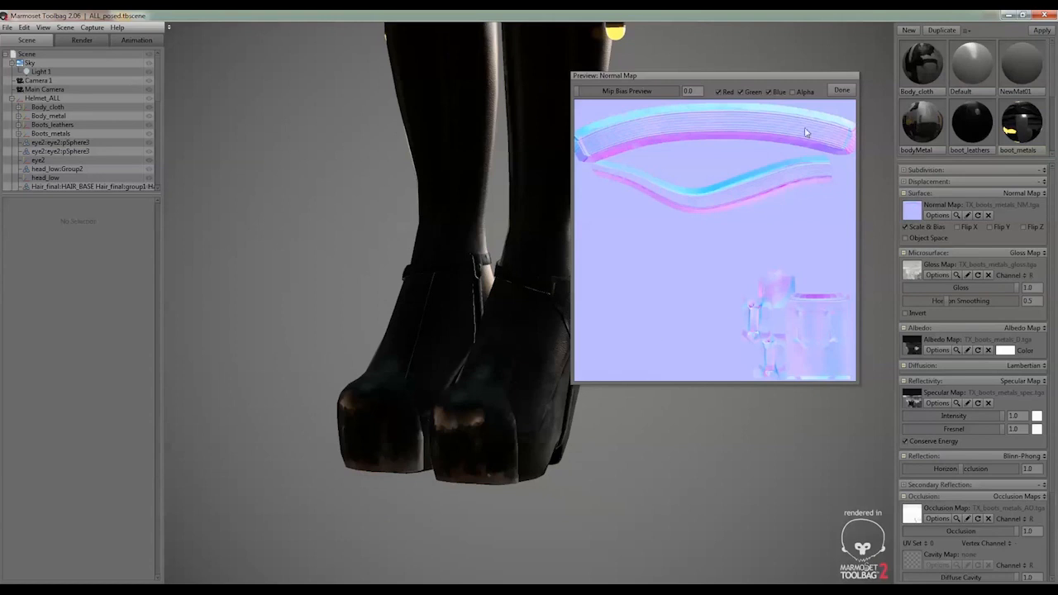
pyautogui.click(842, 90)
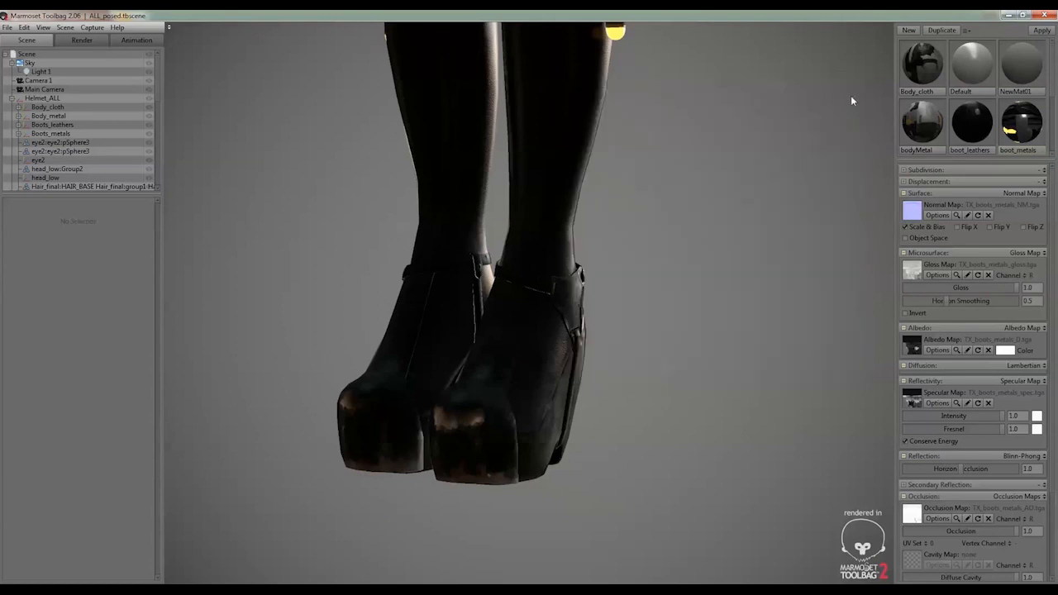
# Preview the boot_metals gloss map and place the preview window beside the boots for comparison
pyautogui.click(954, 274)
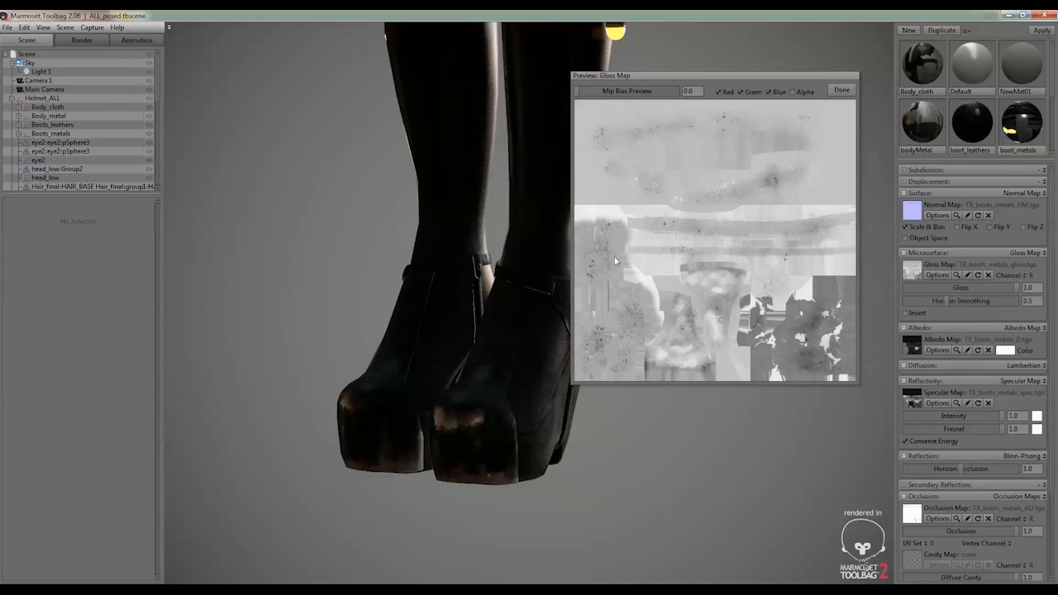
pyautogui.moveTo(738, 79); pyautogui.dragTo(764, 188)
pyautogui.moveTo(558, 248); pyautogui.dragTo(462, 263)
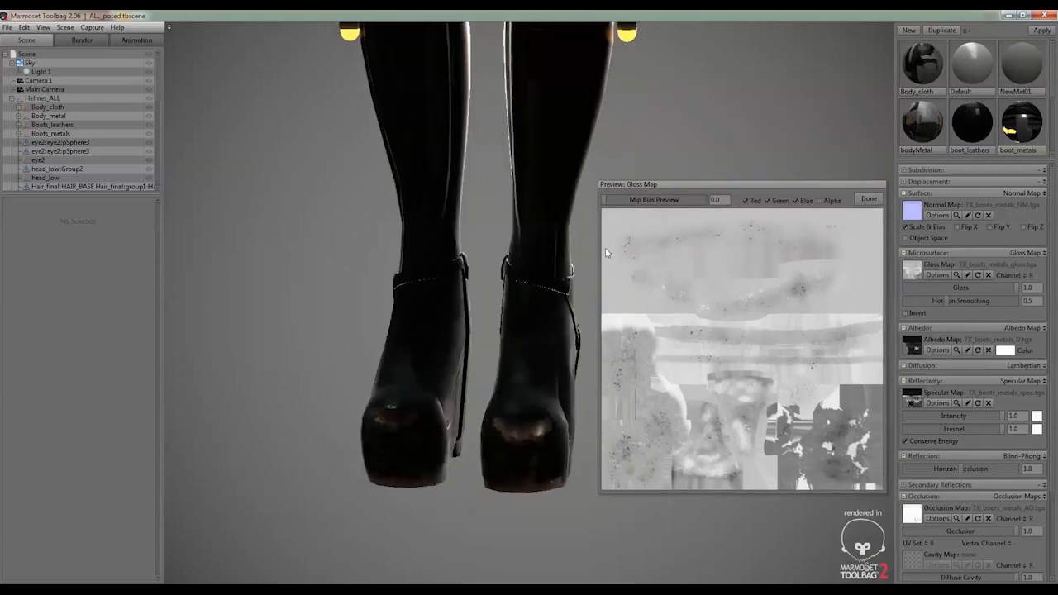
# Set the sky light's rotation to 220.9 and its brightness to 0.831 with the boot toes in view
pyautogui.click(28, 64)
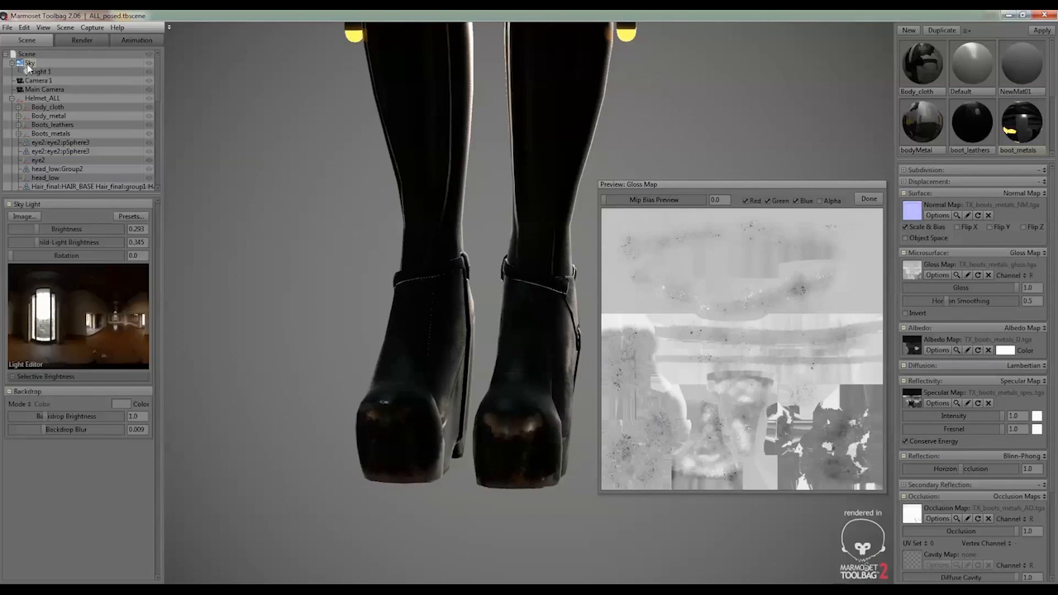
pyautogui.moveTo(65, 257)
pyautogui.mouseDown()
pyautogui.moveTo(26, 255)
pyautogui.moveTo(66, 250)
pyautogui.mouseUp()
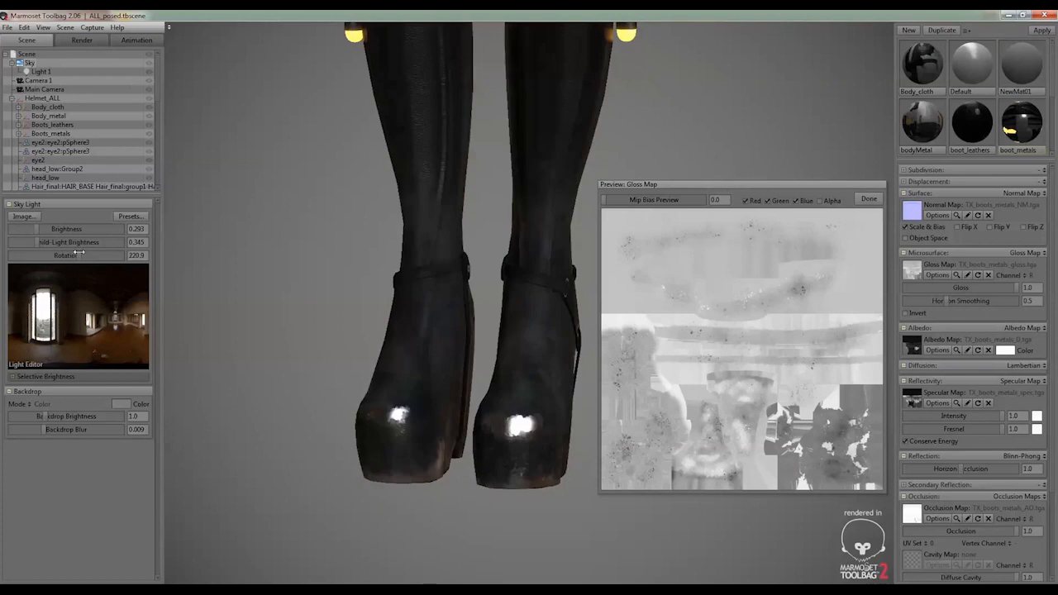
pyautogui.moveTo(289, 377); pyautogui.dragTo(264, 339)
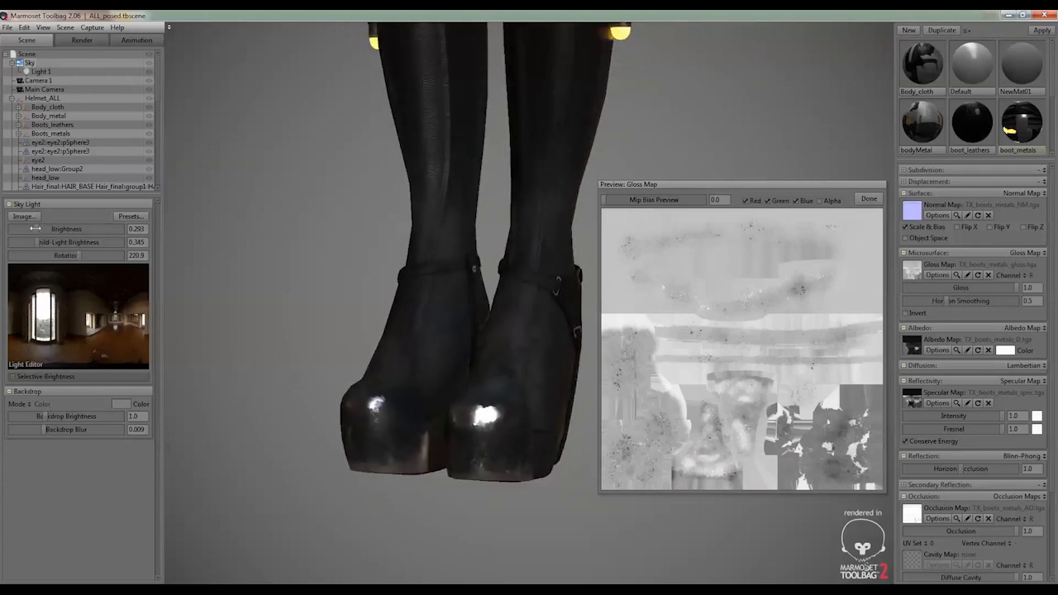
pyautogui.moveTo(36, 228); pyautogui.dragTo(43, 229)
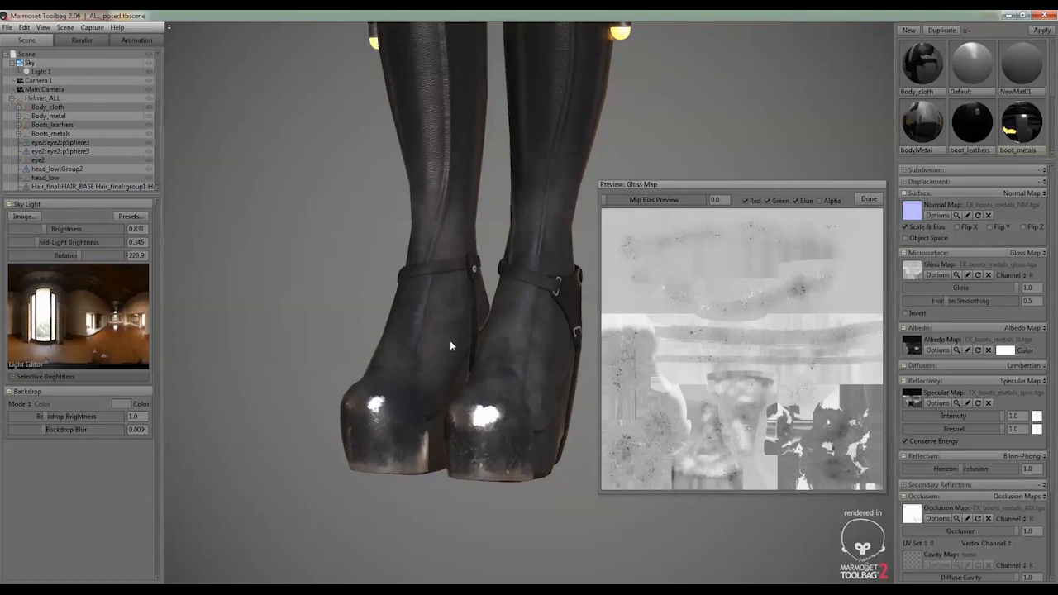
pyautogui.moveTo(449, 345); pyautogui.dragTo(490, 442)
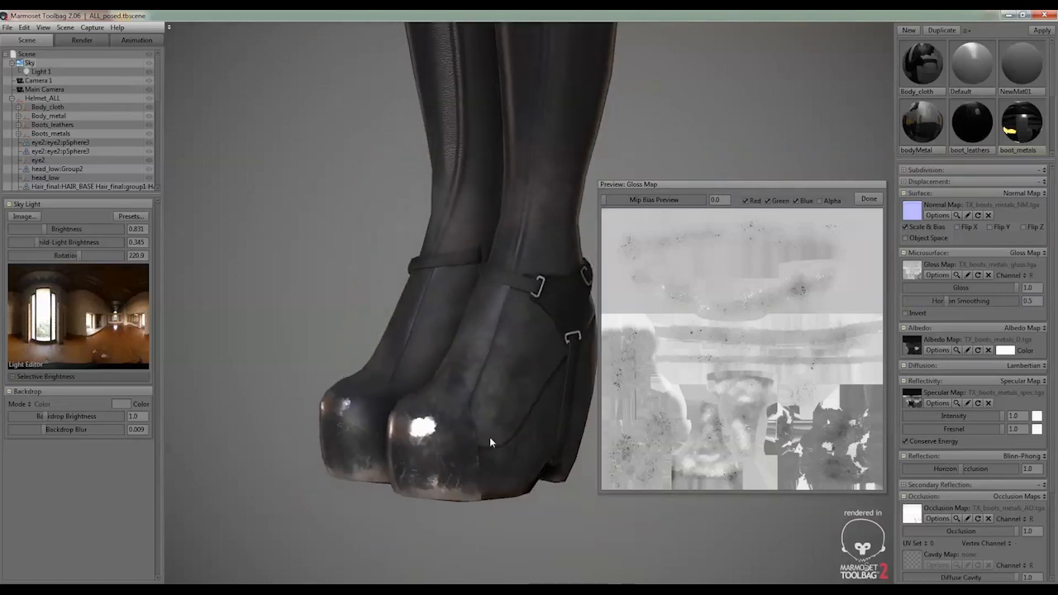
# Examine the knee pads and thigh pouches from several angles and set the sky light's rotation to 249.5
pyautogui.moveTo(482, 201); pyautogui.dragTo(432, 363, button='middle')
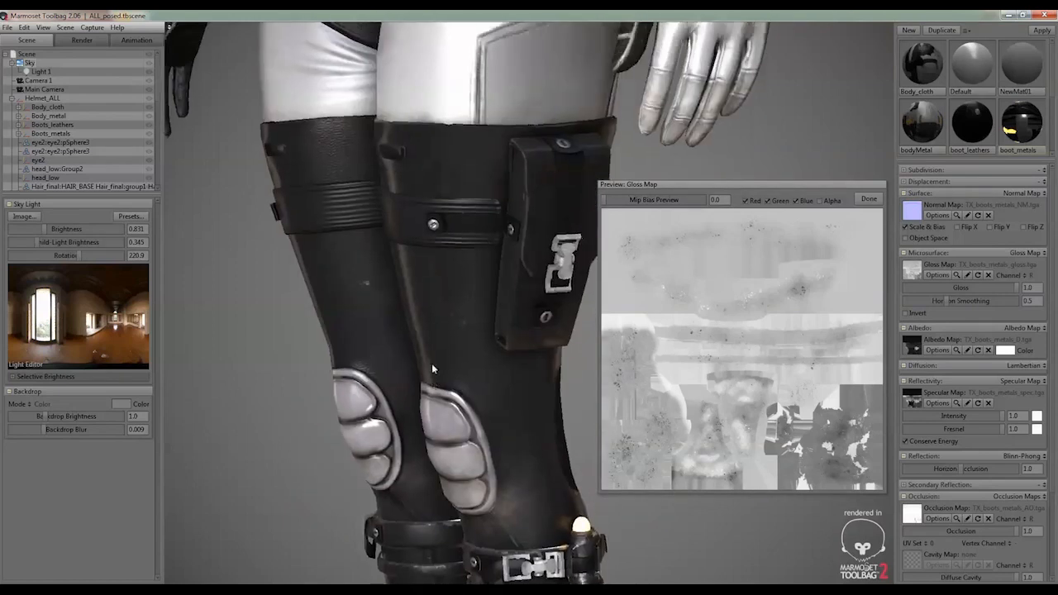
pyautogui.moveTo(431, 363); pyautogui.dragTo(357, 139)
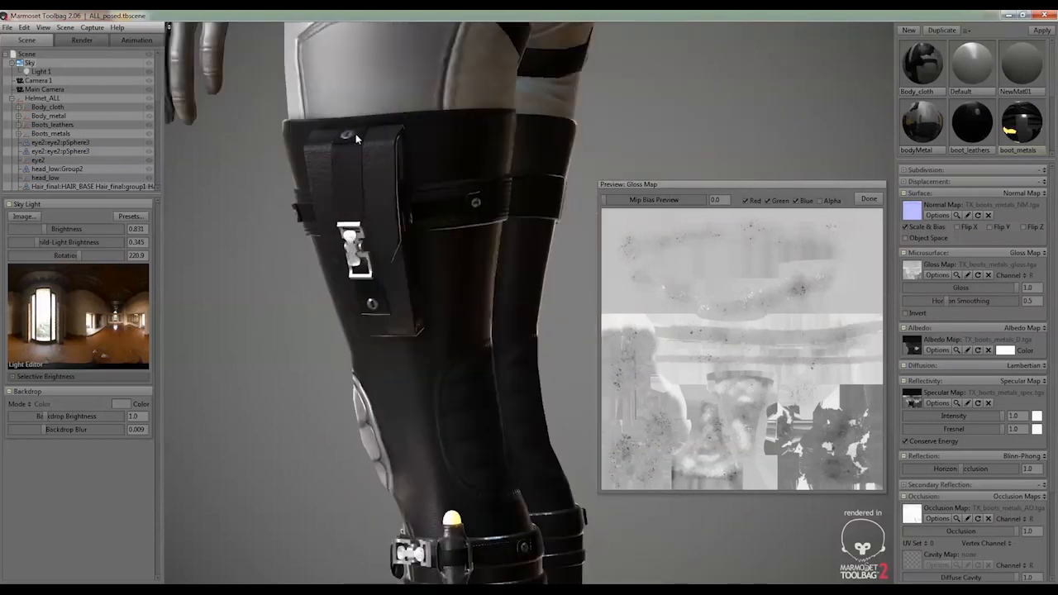
pyautogui.moveTo(344, 280); pyautogui.dragTo(520, 306)
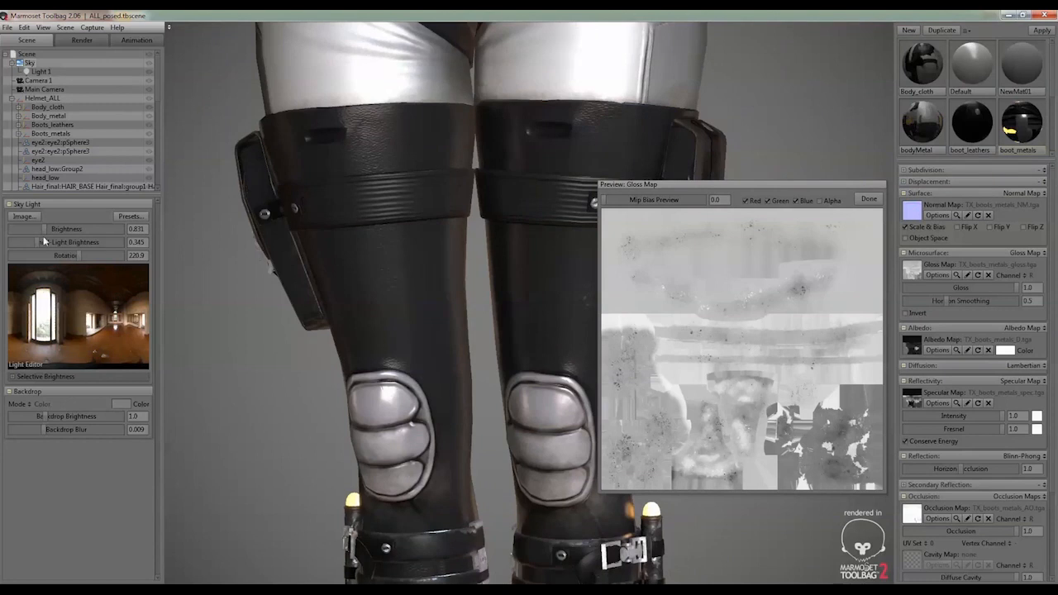
pyautogui.moveTo(73, 256)
pyautogui.mouseDown()
pyautogui.moveTo(105, 253)
pyautogui.moveTo(91, 255)
pyautogui.mouseUp()
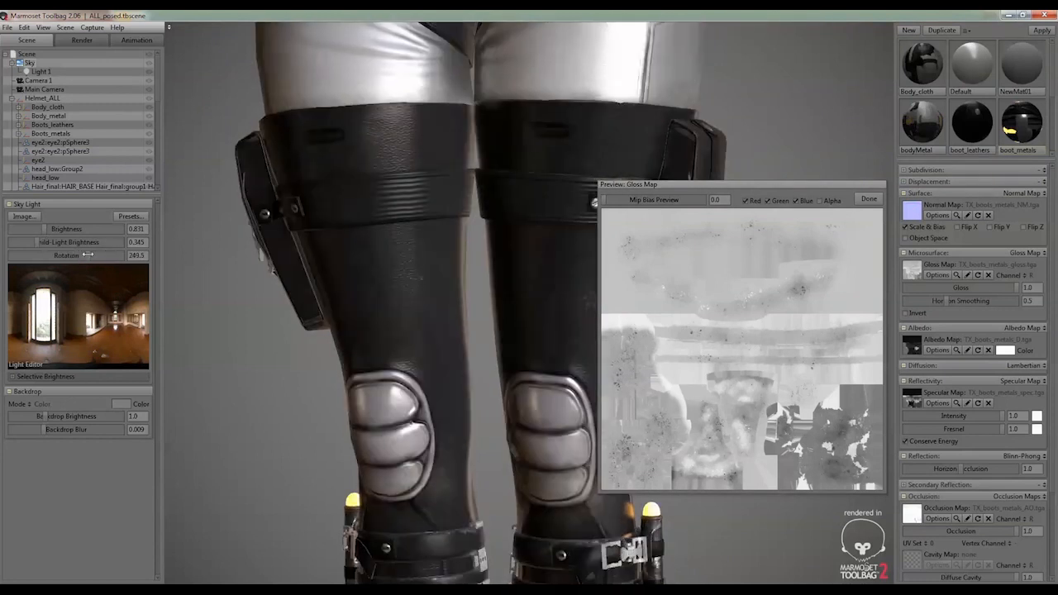
# Bring the lower legs and platform boots into view and set the sky light's brightness to 0.634
pyautogui.moveTo(198, 279); pyautogui.dragTo(329, 295)
pyautogui.moveTo(330, 295); pyautogui.dragTo(315, 348, button='right')
pyautogui.moveTo(315, 349); pyautogui.dragTo(277, 69, button='middle')
pyautogui.moveTo(437, 351); pyautogui.dragTo(433, 157, button='middle')
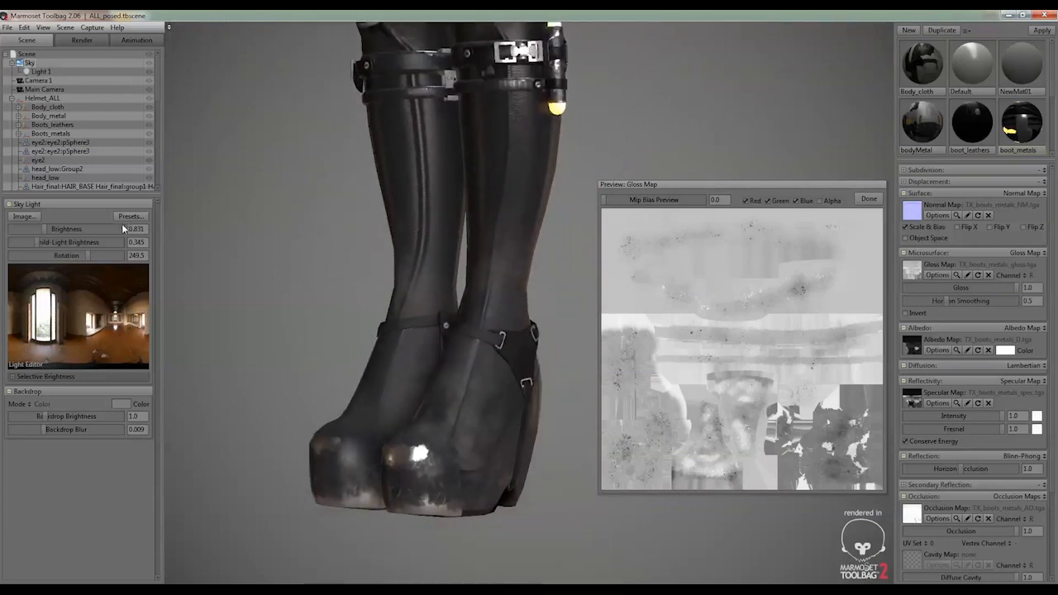
pyautogui.moveTo(48, 231); pyautogui.dragTo(42, 229)
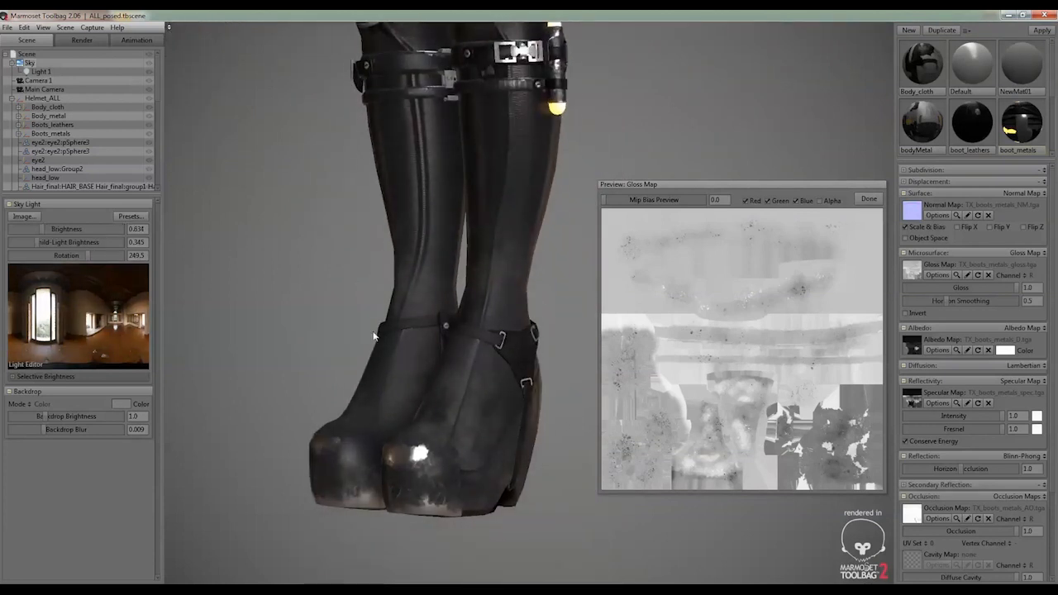
pyautogui.moveTo(373, 336); pyautogui.dragTo(383, 344)
# Replace the gloss preview with the boot_metals albedo map and move the preview window clear of the boots
pyautogui.click(872, 199)
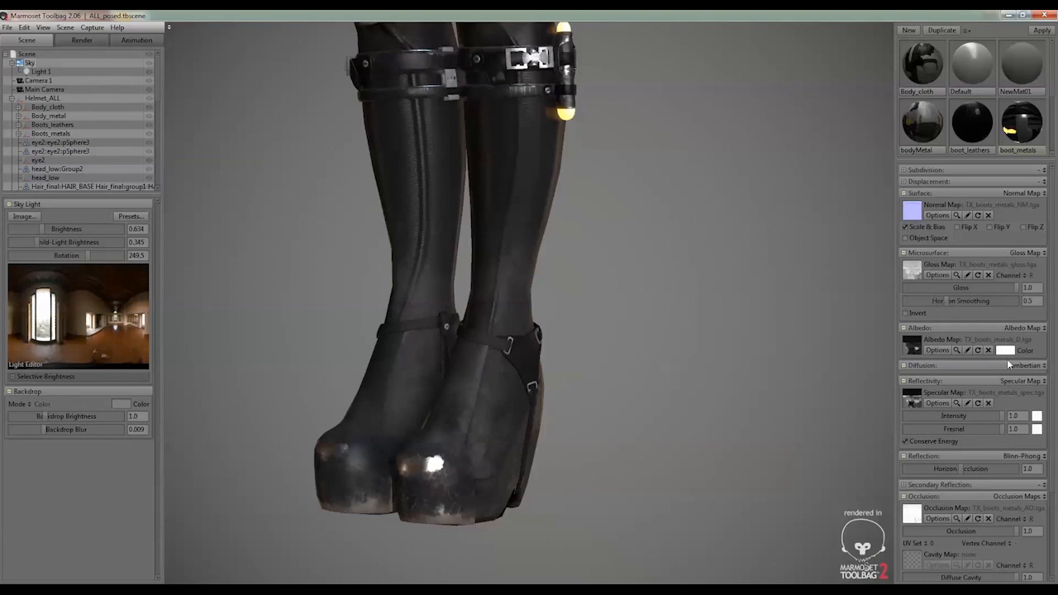
pyautogui.click(955, 349)
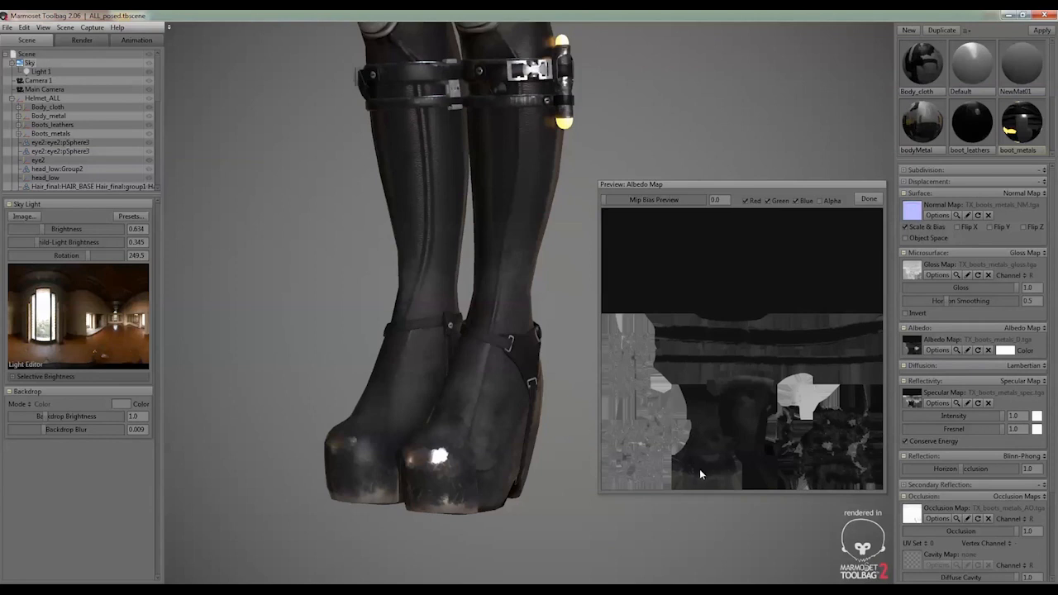
pyautogui.moveTo(725, 186); pyautogui.dragTo(710, 25)
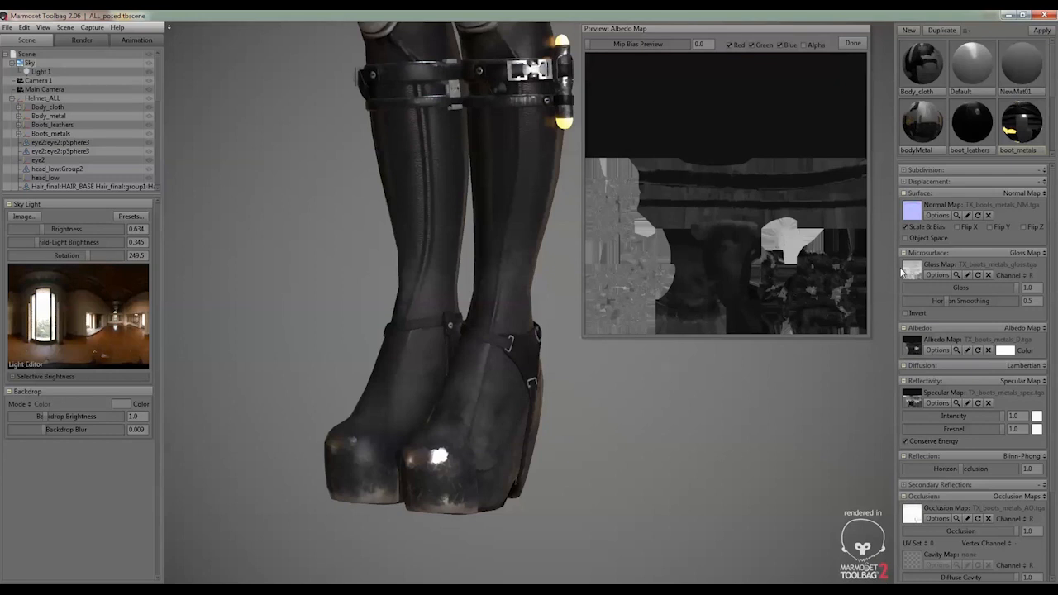
# Compare the boot_metals specular and gloss maps with the worn toe caps on the boots, then close the preview
pyautogui.click(955, 403)
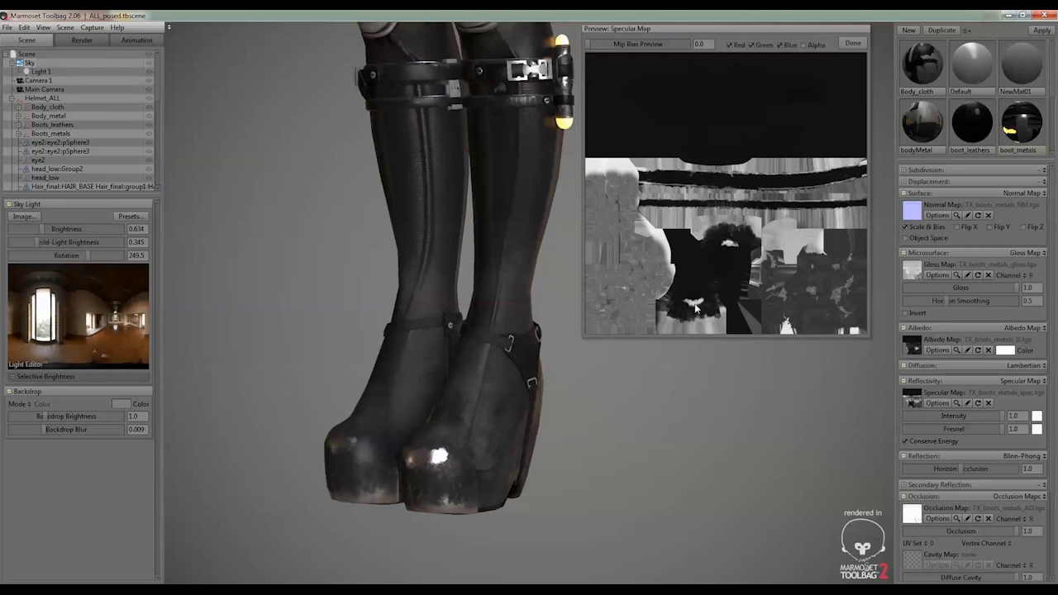
pyautogui.moveTo(555, 475)
pyautogui.mouseDown()
pyautogui.moveTo(677, 454)
pyautogui.moveTo(529, 463)
pyautogui.moveTo(550, 462)
pyautogui.mouseUp()
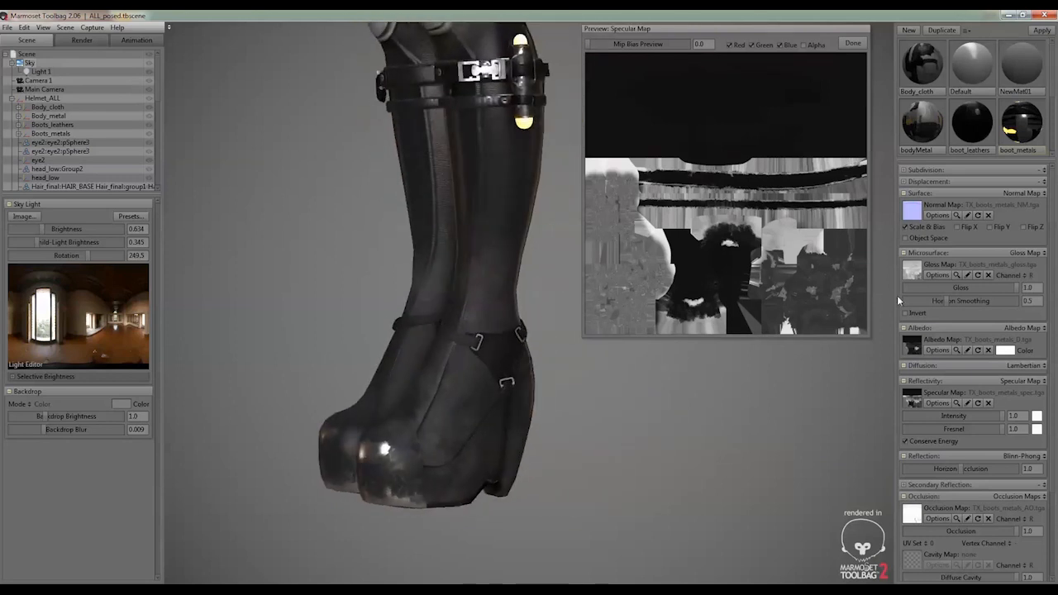
pyautogui.click(955, 274)
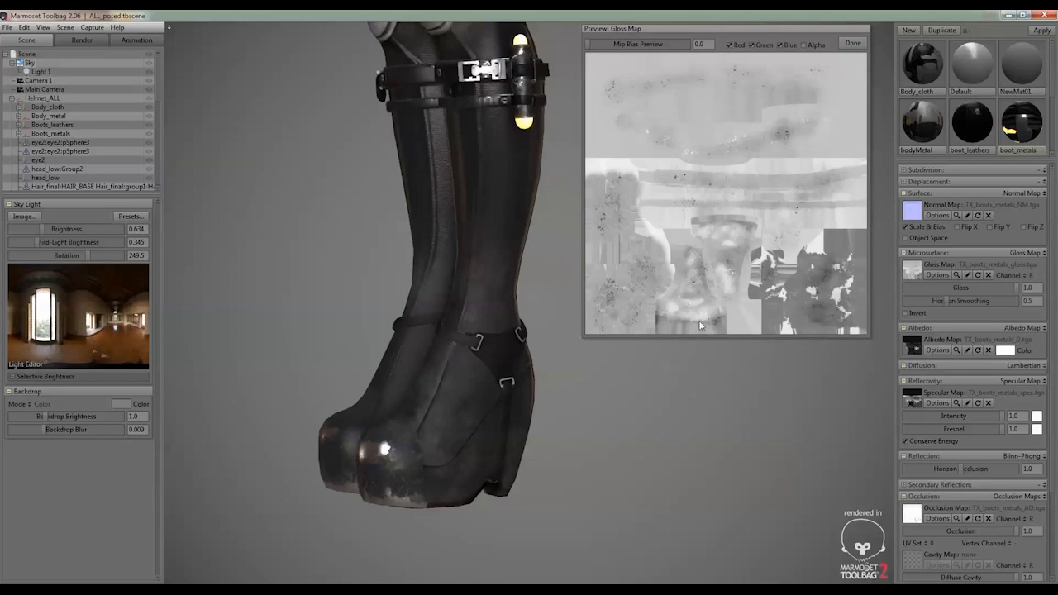
pyautogui.moveTo(411, 396); pyautogui.dragTo(448, 432)
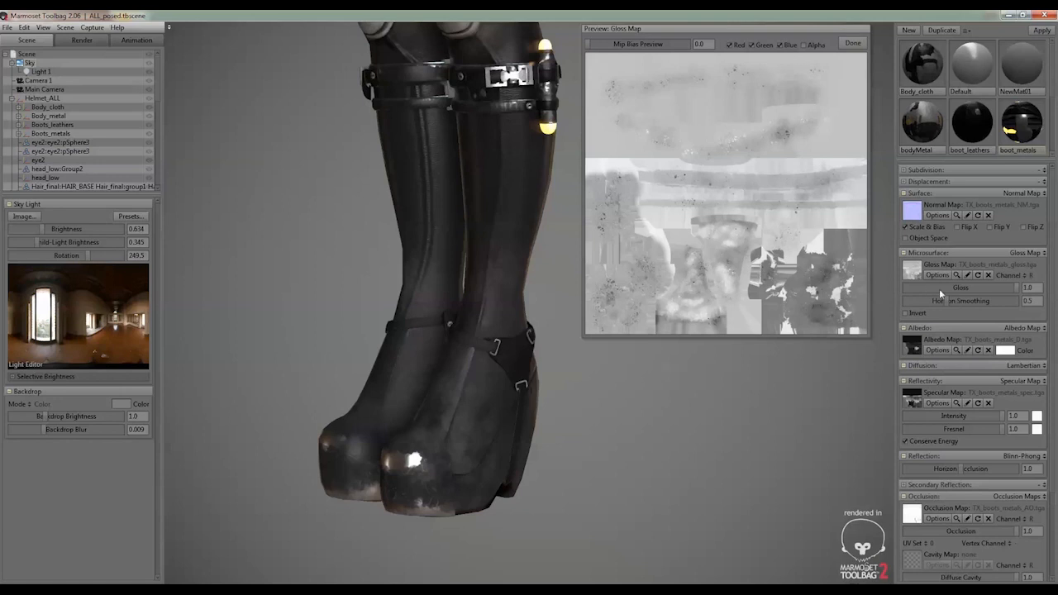
pyautogui.click(956, 403)
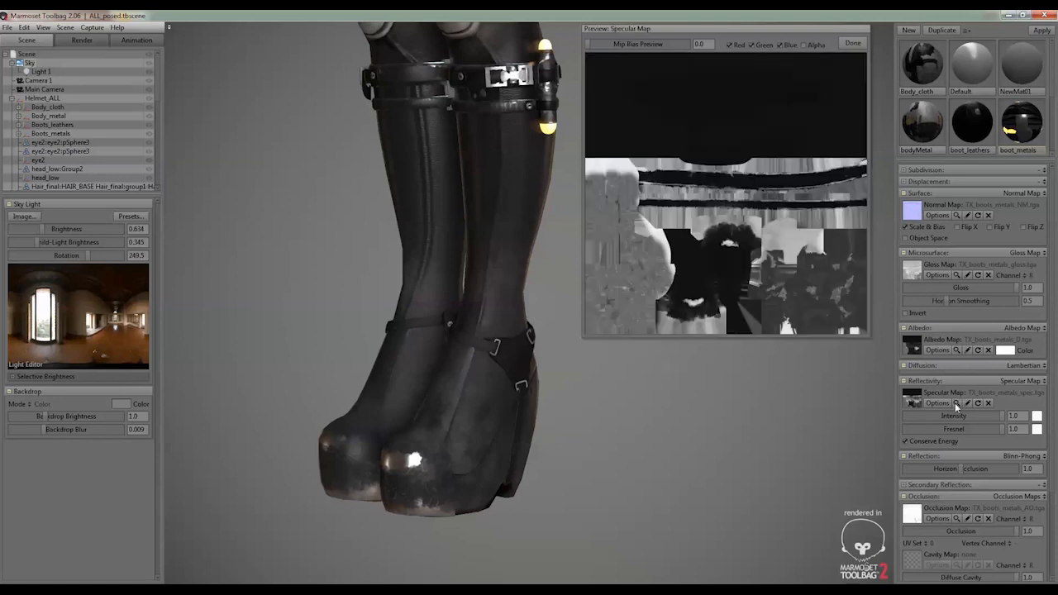
pyautogui.click(957, 274)
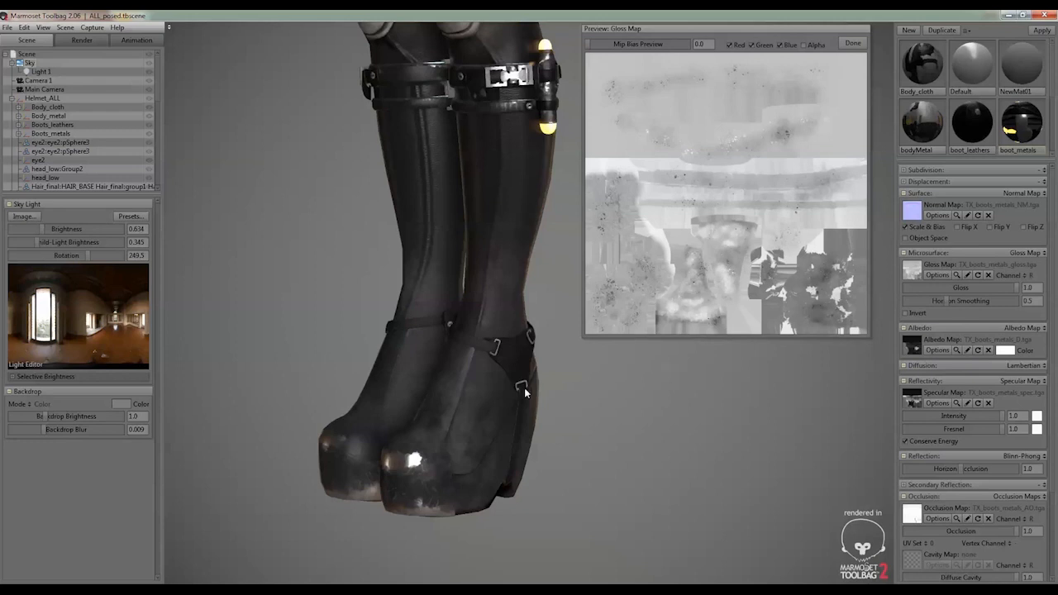
pyautogui.moveTo(510, 384); pyautogui.dragTo(515, 363)
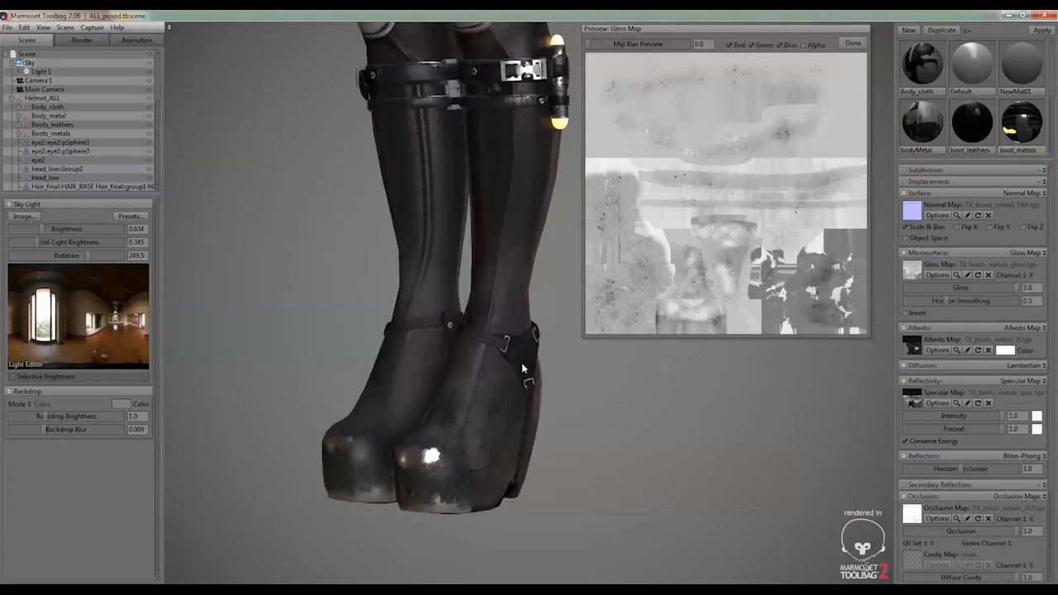
pyautogui.click(851, 44)
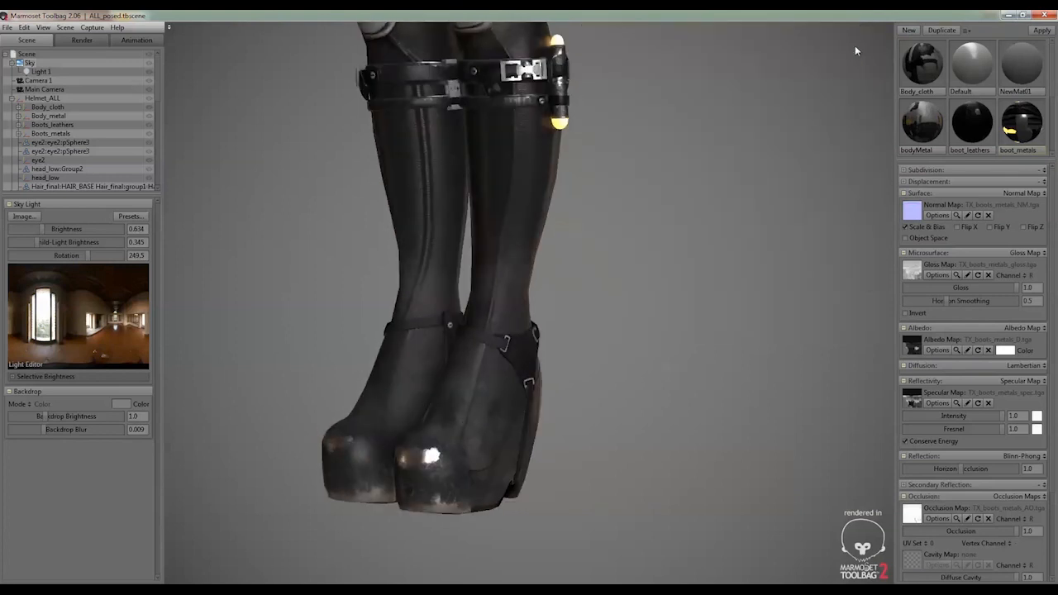
# Preview the normal map of the boot_leathers material, close it, and browse to the remaining scene materials
pyautogui.click(969, 122)
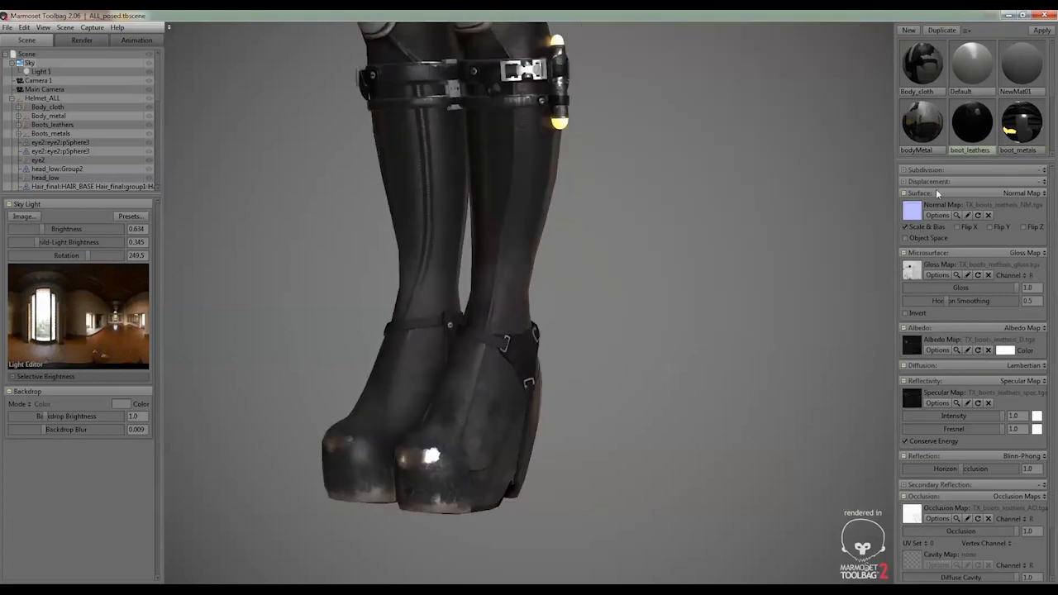
pyautogui.click(955, 215)
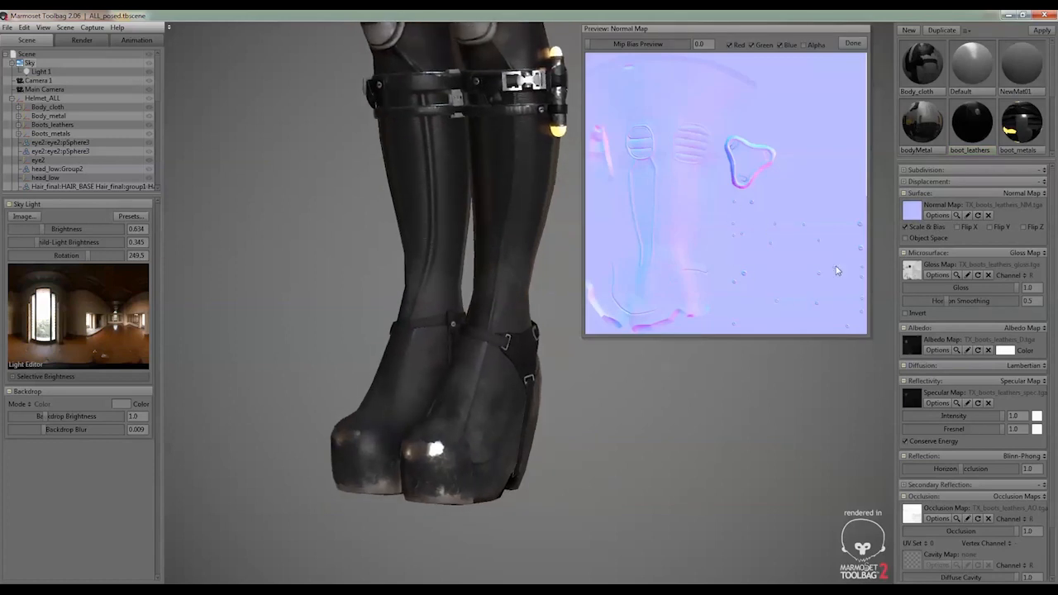
pyautogui.click(854, 44)
pyautogui.scroll(-2, 1006, 120)
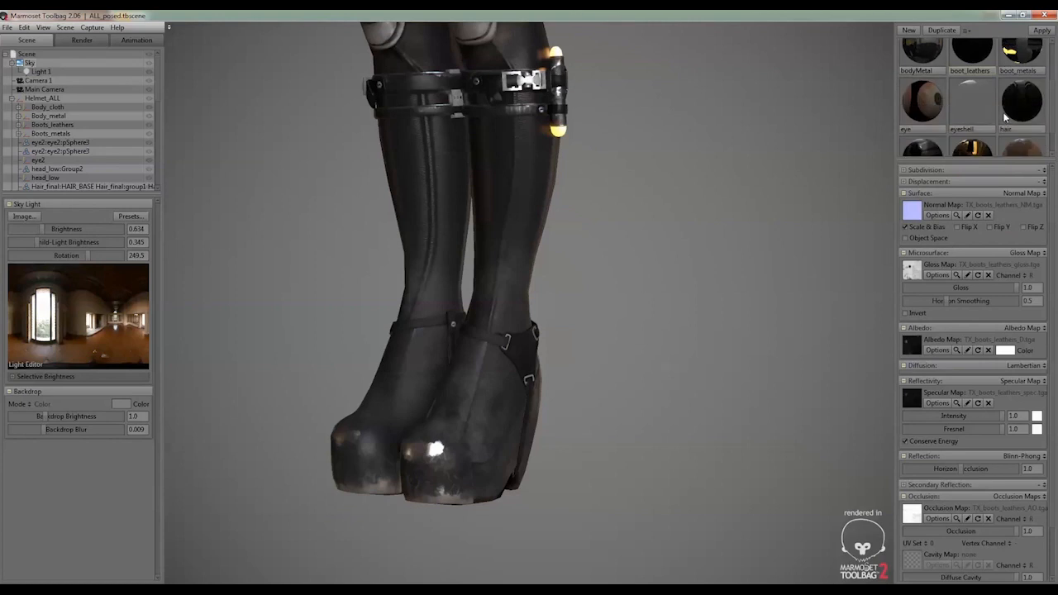
# Preview the boot_leathers gloss map and albedo map one after the other, closing each preview
pyautogui.click(957, 275)
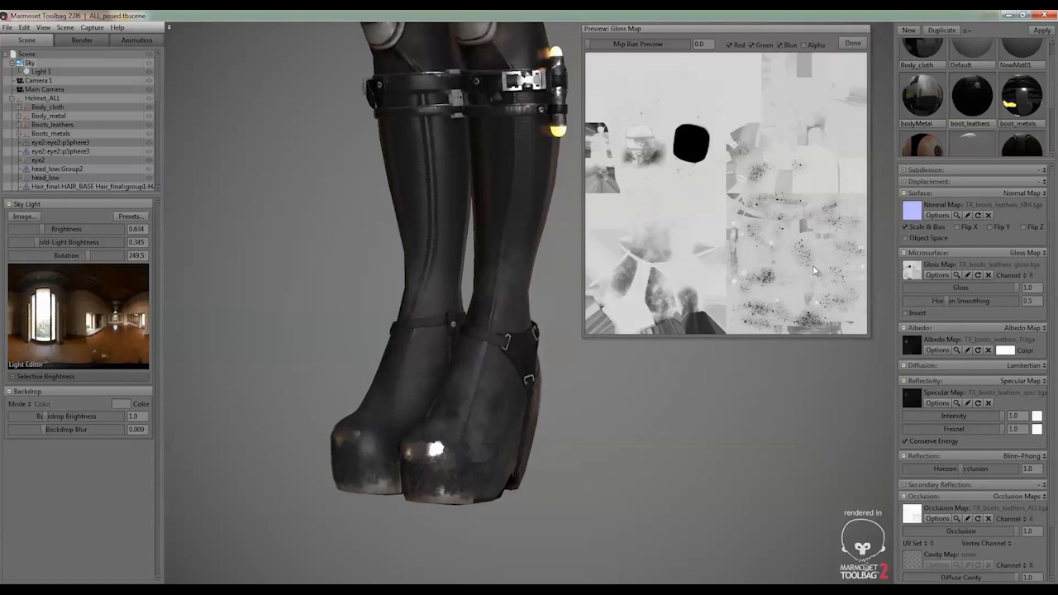
pyautogui.click(852, 43)
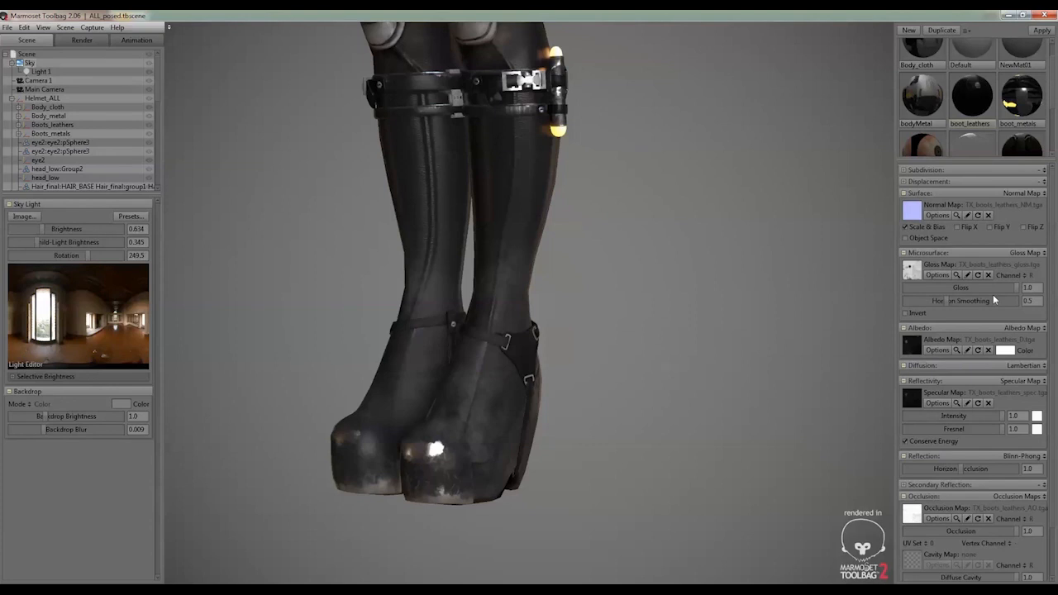
pyautogui.click(957, 350)
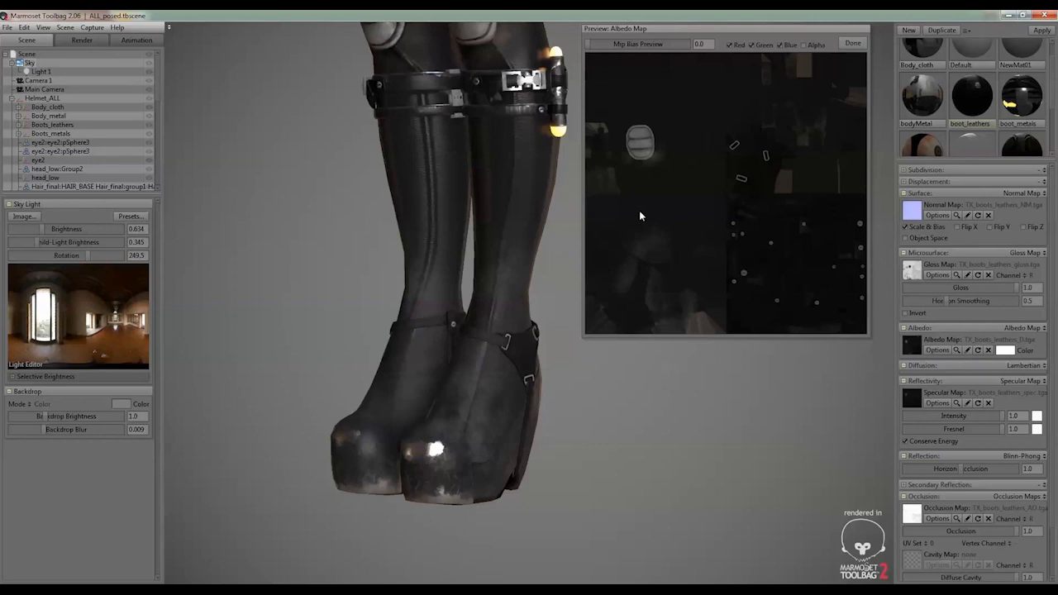
pyautogui.click(851, 43)
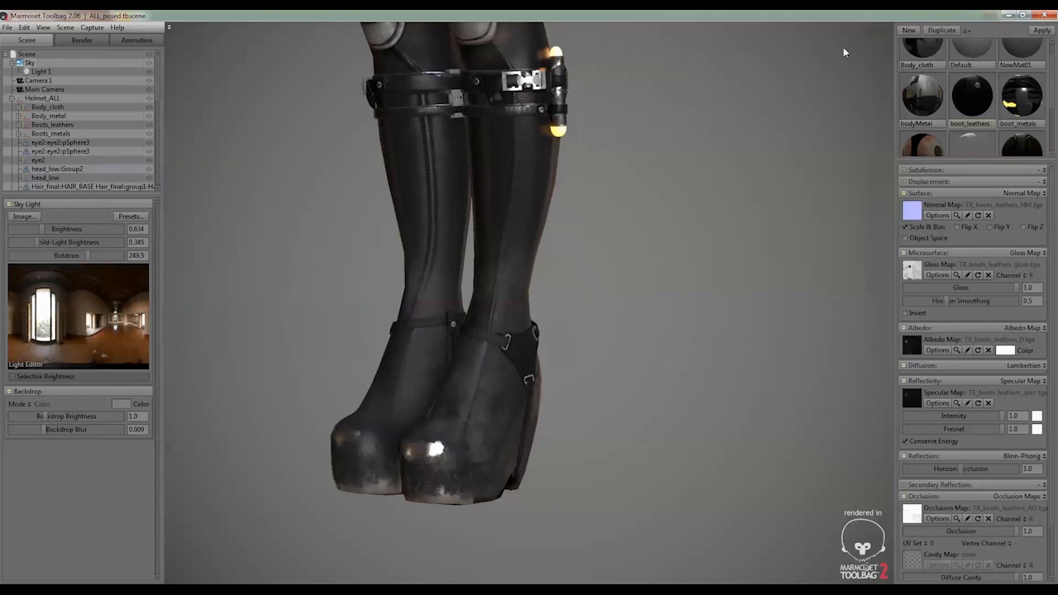
# Compare the boot_leathers specular and albedo maps by alternating between their previews
pyautogui.click(957, 403)
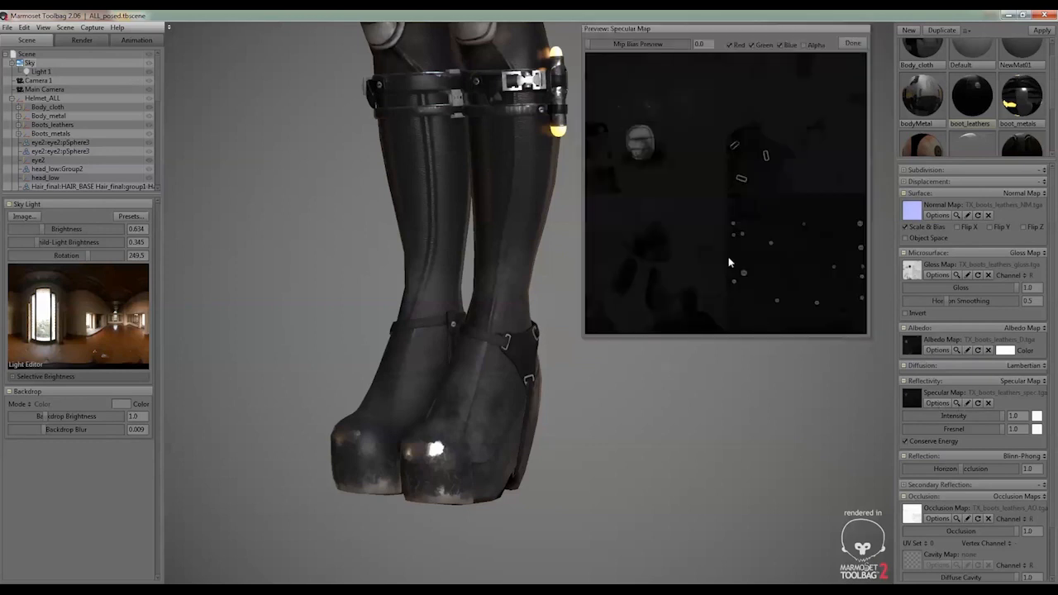
pyautogui.click(956, 350)
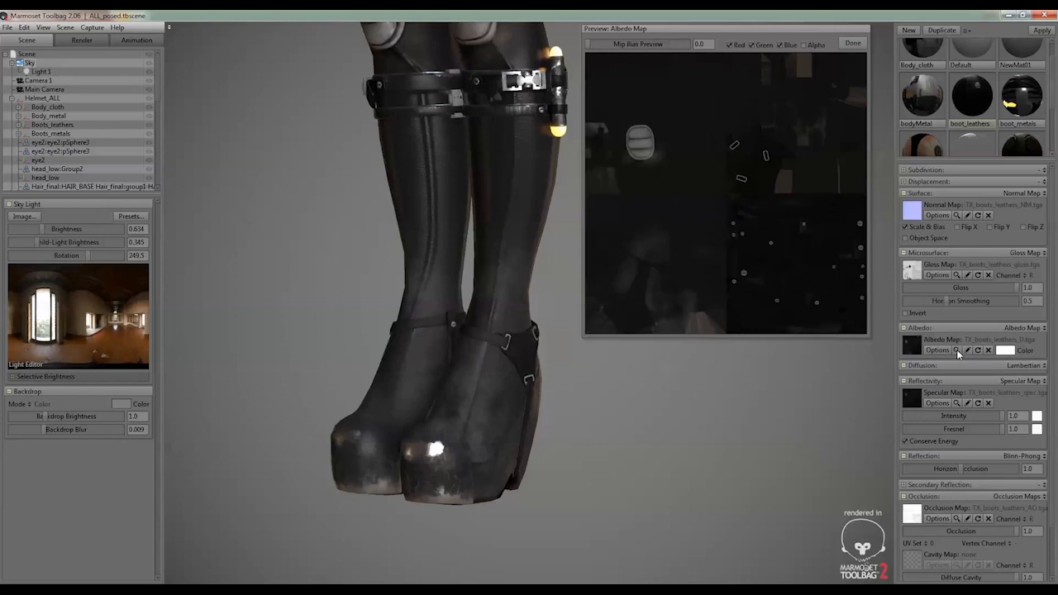
pyautogui.click(956, 403)
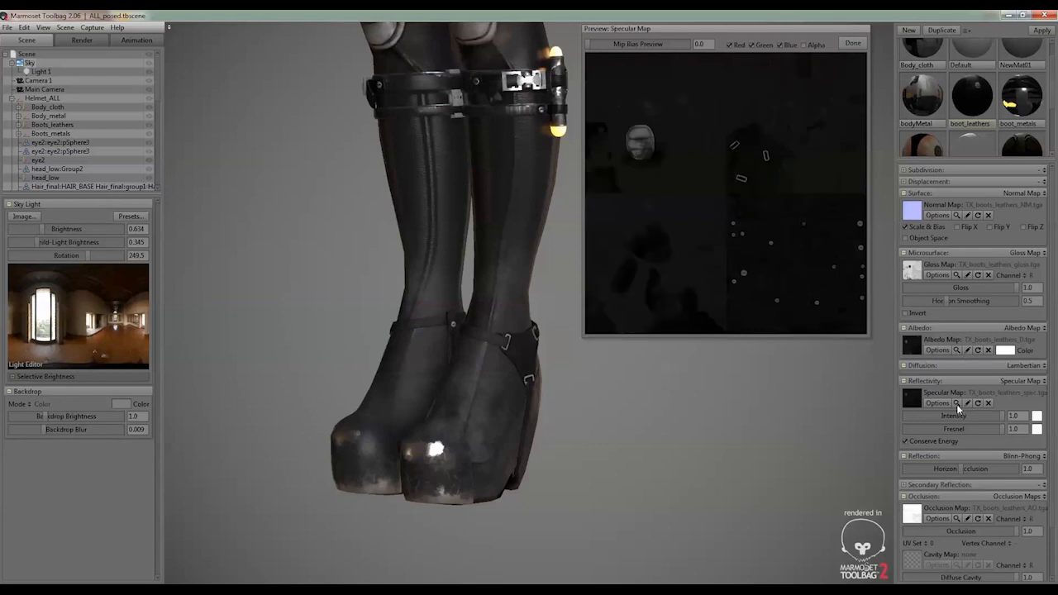
pyautogui.click(956, 350)
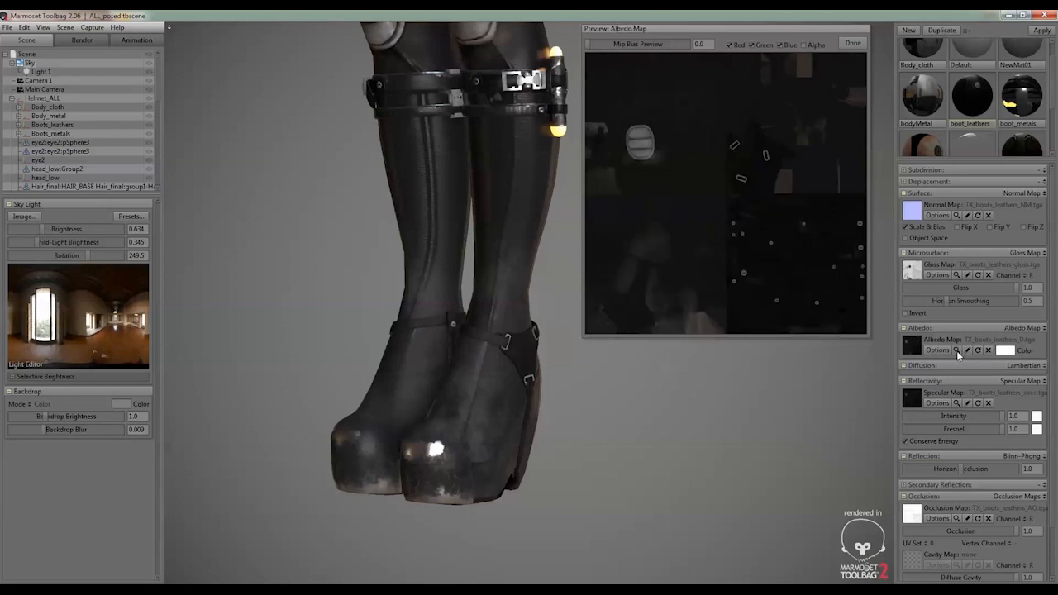
pyautogui.click(956, 402)
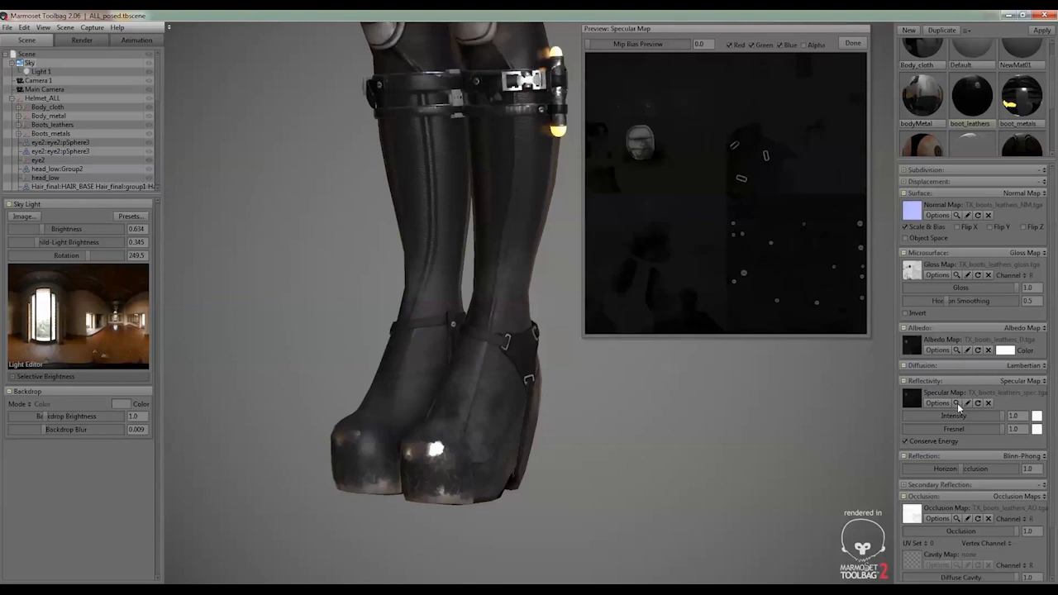
pyautogui.click(956, 350)
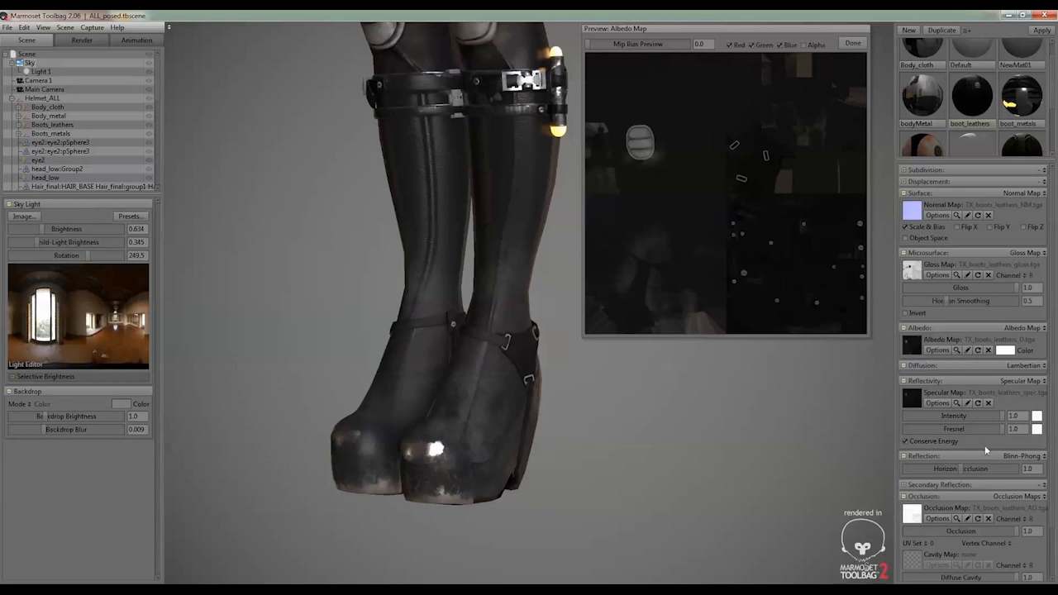
# Preview the boot_leathers occlusion map and close the preview
pyautogui.click(956, 519)
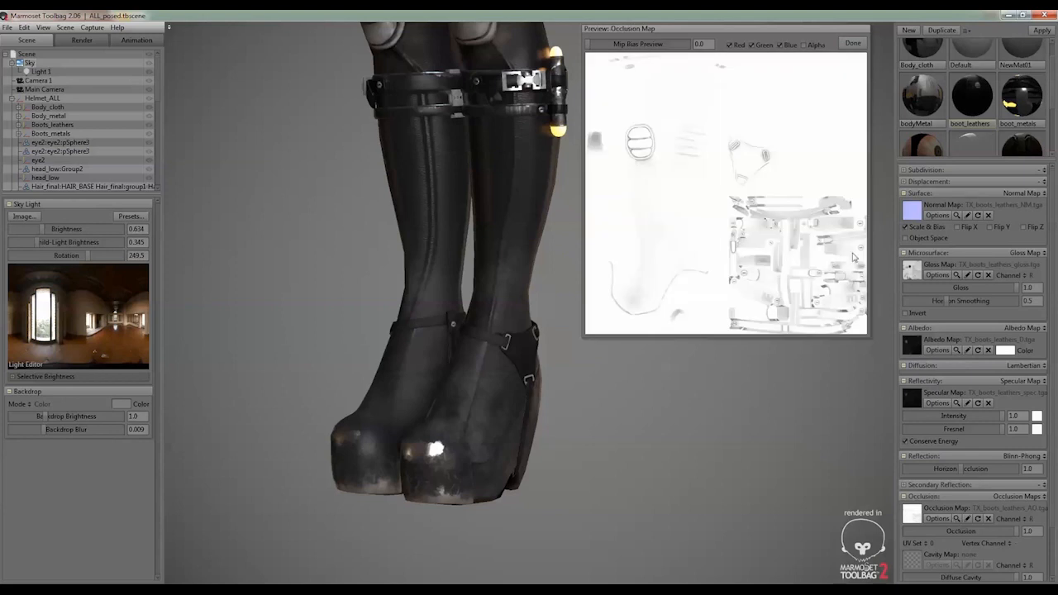
pyautogui.click(847, 45)
# Examine the textured character from several angles, from the boots up to the whole suit
pyautogui.moveTo(650, 223); pyautogui.dragTo(653, 266)
pyautogui.moveTo(653, 266); pyautogui.dragTo(732, 291, button='right')
pyautogui.moveTo(658, 343); pyautogui.dragTo(696, 229, button='middle')
pyautogui.moveTo(696, 229); pyautogui.dragTo(603, 186, button='right')
pyautogui.moveTo(603, 190); pyautogui.dragTo(583, 255, button='middle')
pyautogui.moveTo(583, 254); pyautogui.dragTo(532, 241, button='right')
pyautogui.moveTo(532, 242); pyautogui.dragTo(670, 250)
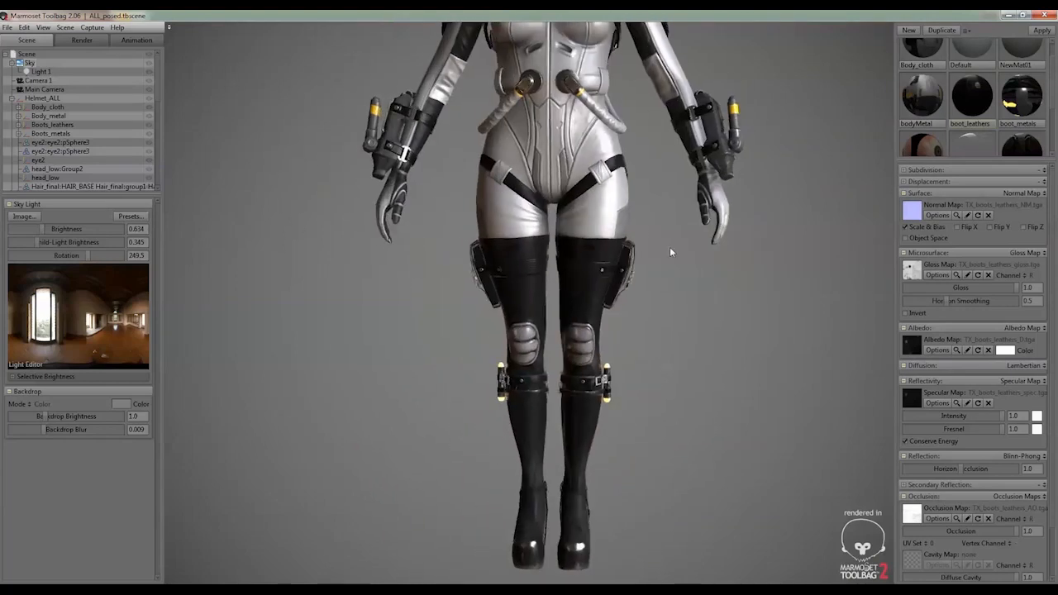
pyautogui.moveTo(670, 250); pyautogui.dragTo(567, 225, button='right')
pyautogui.moveTo(567, 225); pyautogui.dragTo(567, 287, button='middle')
pyautogui.moveTo(567, 287); pyautogui.dragTo(546, 280, button='right')
pyautogui.moveTo(546, 280); pyautogui.dragTo(375, 226)
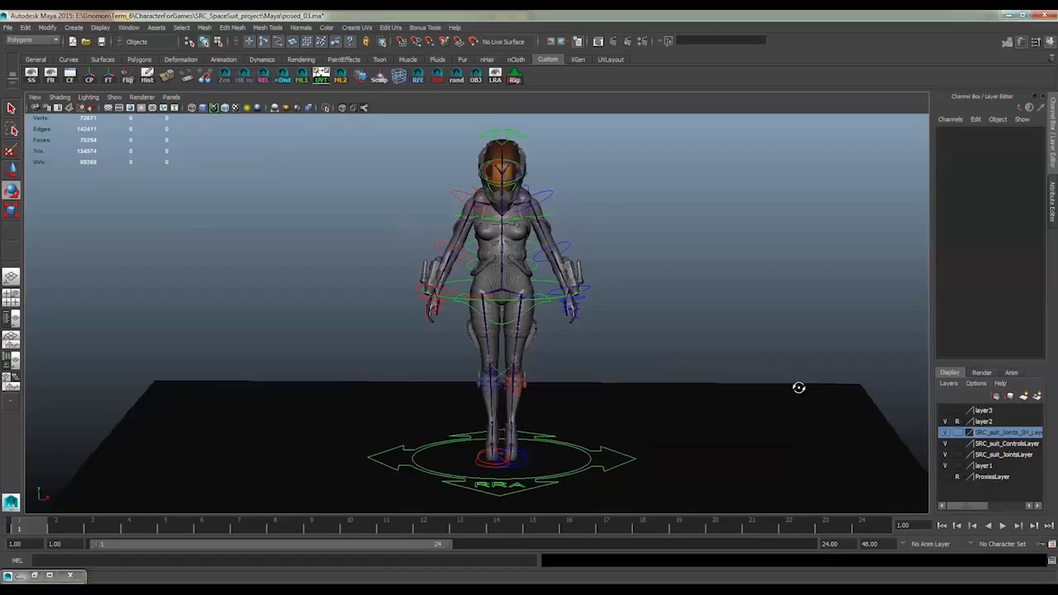
# Switch to the rigged character in Maya and try rotating its left shoulder control on frame 1
pyautogui.keyDown('alt'); pyautogui.moveTo(798, 388); pyautogui.dragTo(686, 303); pyautogui.keyUp('alt')
pyautogui.click(565, 200)
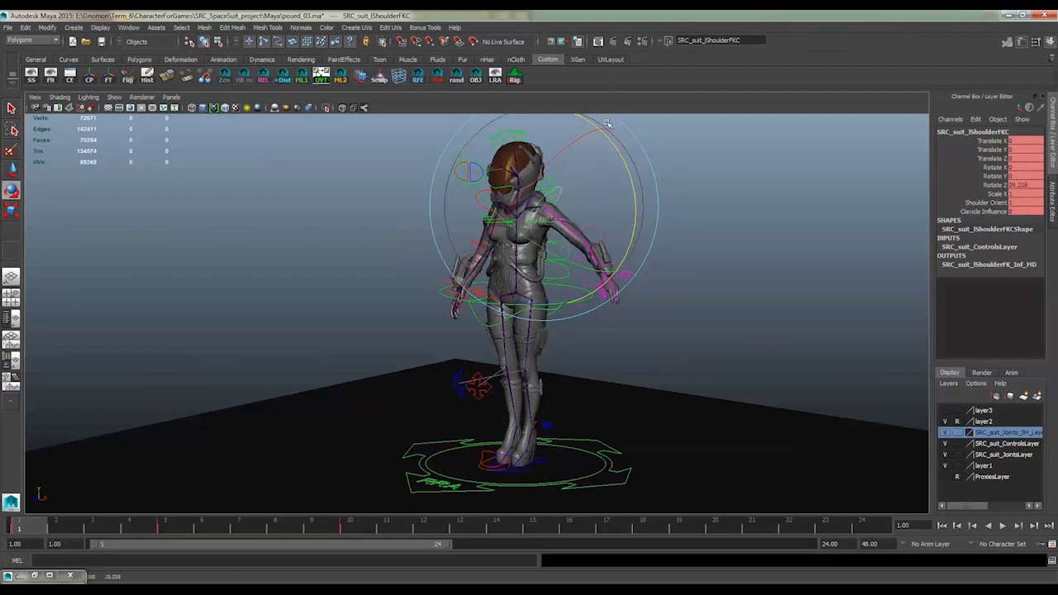
pyautogui.keyDown('alt'); pyautogui.moveTo(272, 488); pyautogui.dragTo(58, 446); pyautogui.keyUp('alt')
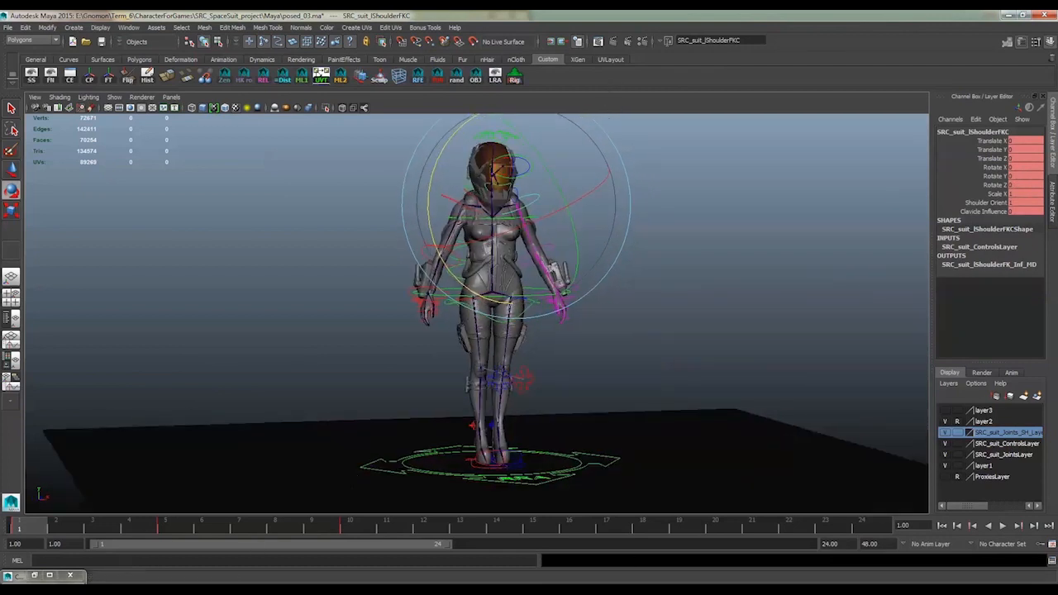
# Go to frame 5 in Maya, examine the walking pose from the front and side, and clear the selection
pyautogui.click(165, 529)
pyautogui.keyDown('alt'); pyautogui.moveTo(587, 464); pyautogui.dragTo(536, 389); pyautogui.keyUp('alt')
pyautogui.keyDown('alt'); pyautogui.moveTo(471, 291); pyautogui.dragTo(481, 295, button='middle'); pyautogui.keyUp('alt')
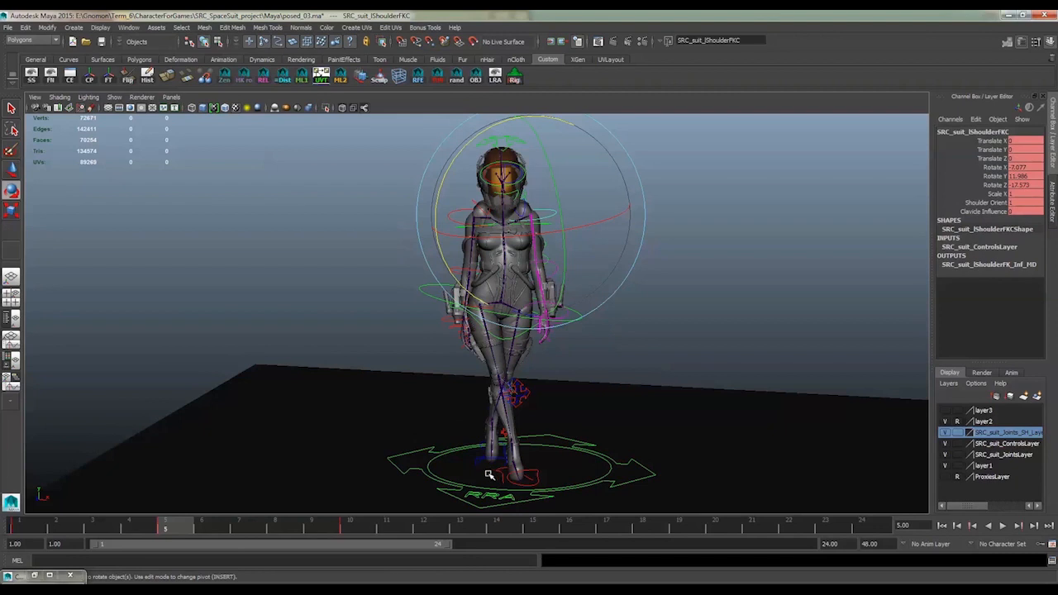
pyautogui.keyDown('alt'); pyautogui.moveTo(602, 421); pyautogui.dragTo(552, 382); pyautogui.keyUp('alt')
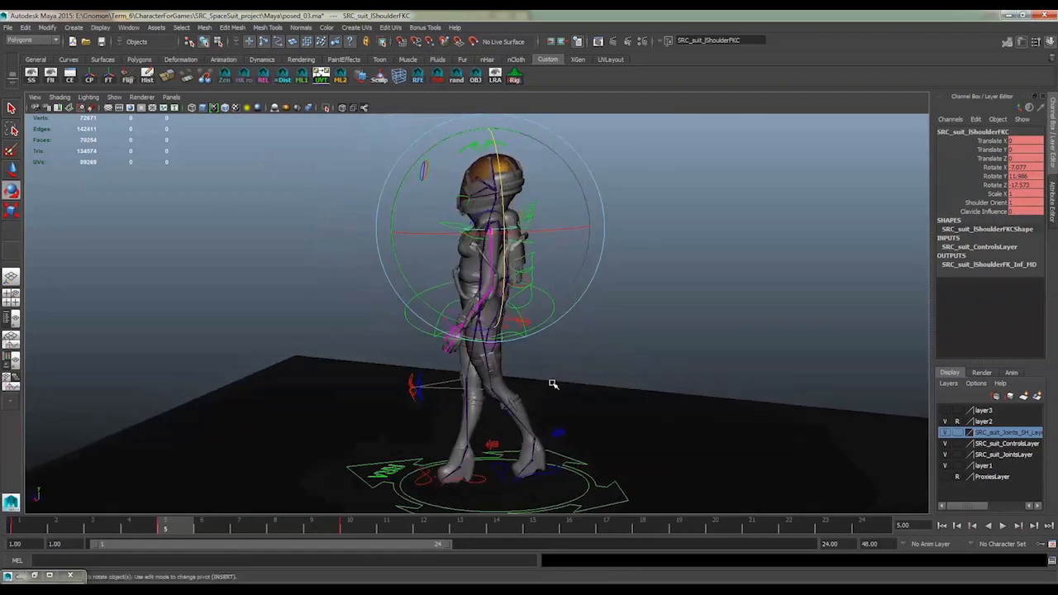
pyautogui.keyDown('alt'); pyautogui.moveTo(423, 387); pyautogui.dragTo(540, 383); pyautogui.keyUp('alt')
pyautogui.click(680, 300)
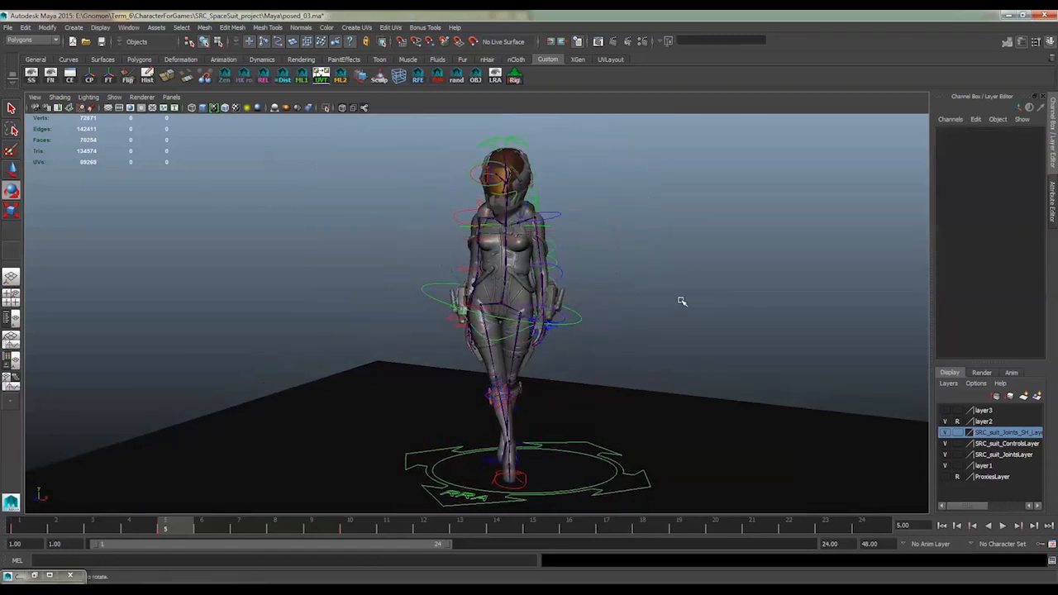
# Try lowering the SRC_suit_ROOTC control at frame 5 to bend the legs, and undo the move
pyautogui.click(575, 312)
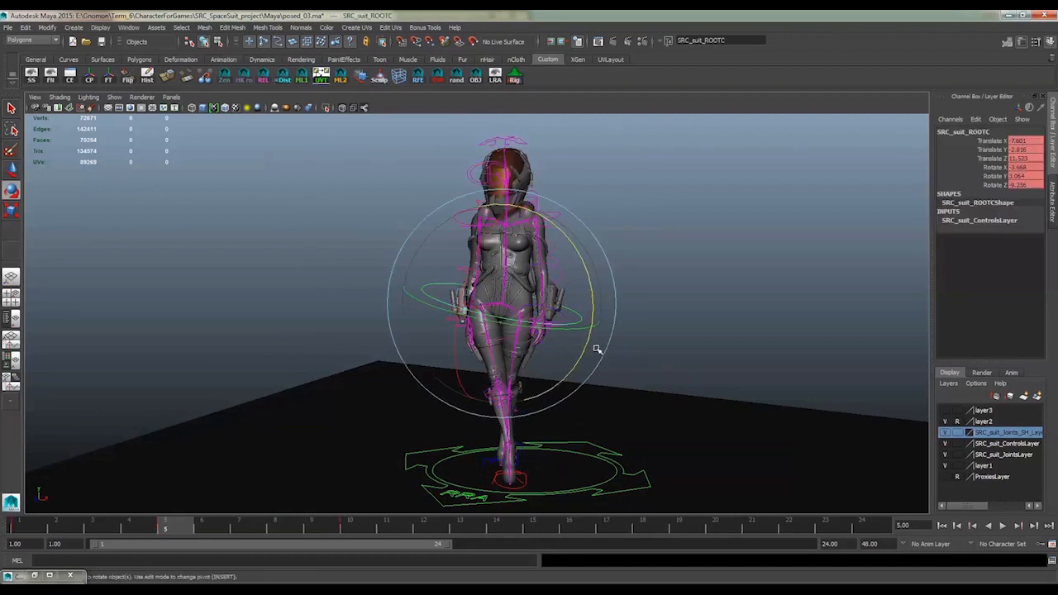
pyautogui.press('w')
pyautogui.moveTo(504, 199); pyautogui.dragTo(507, 219)
pyautogui.keyDown('alt'); pyautogui.moveTo(742, 408); pyautogui.dragTo(631, 397); pyautogui.keyUp('alt')
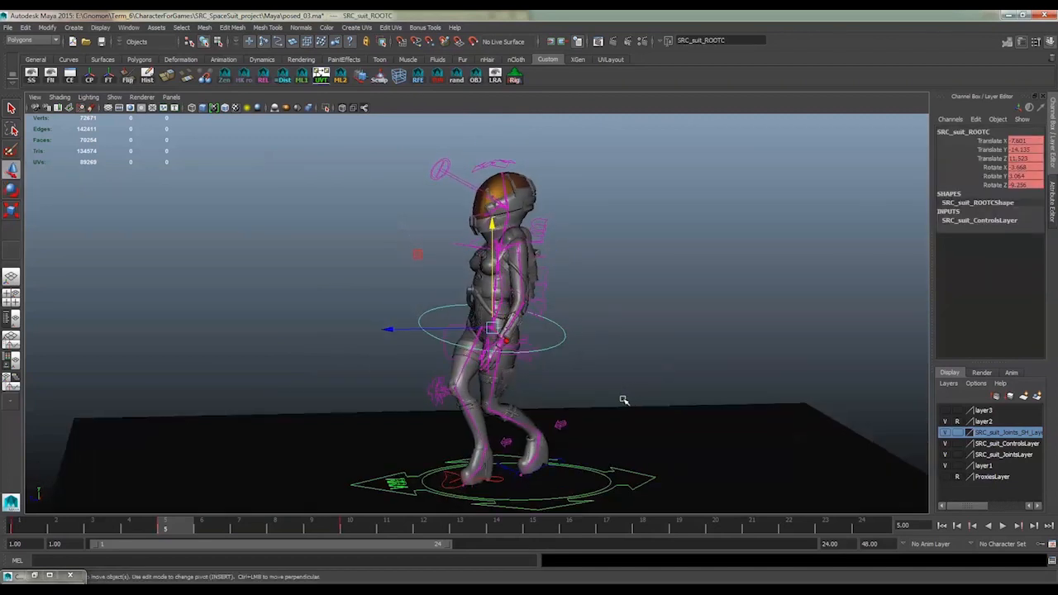
pyautogui.hotkey('ctrl', 'z')
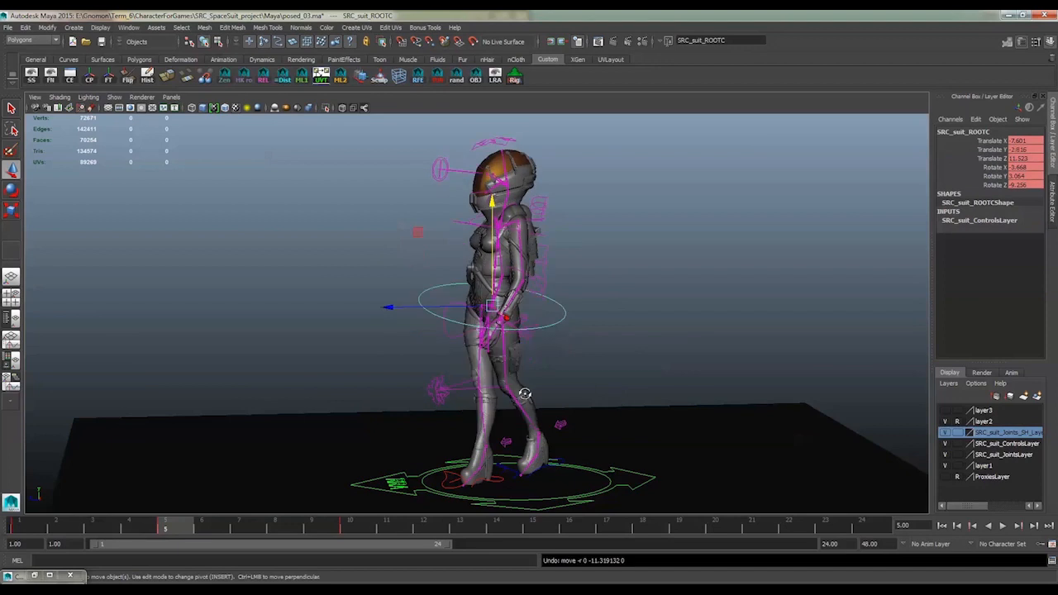
# Compare the neutral pose on frame 1 with the walking pose on frame 5
pyautogui.keyDown('alt'); pyautogui.moveTo(525, 393); pyautogui.dragTo(605, 411); pyautogui.keyUp('alt')
pyautogui.click(23, 525)
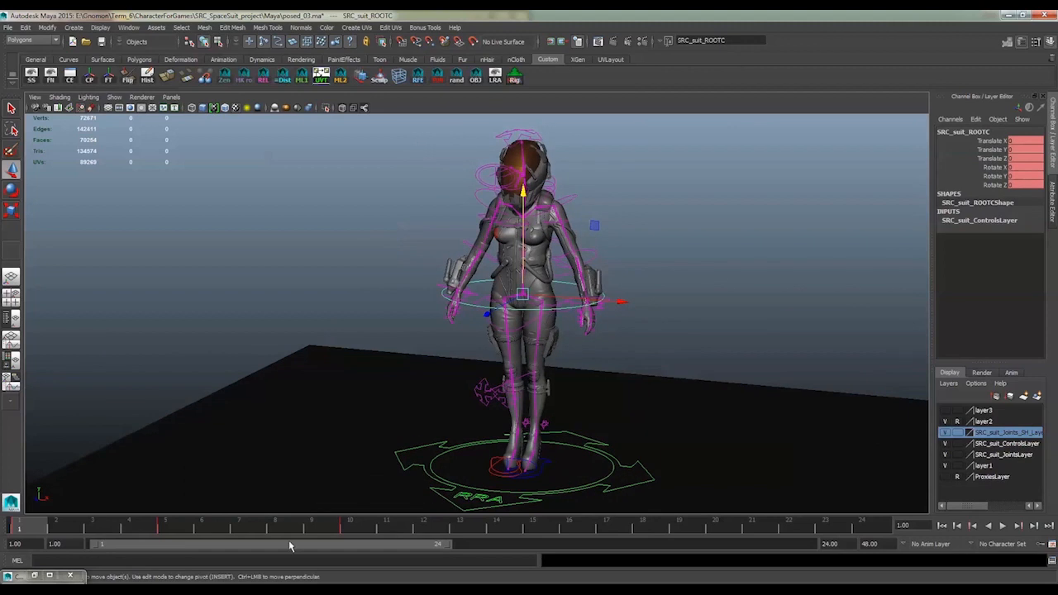
pyautogui.click(175, 528)
pyautogui.keyDown('alt'); pyautogui.moveTo(635, 416); pyautogui.dragTo(609, 418, button='middle'); pyautogui.keyUp('alt')
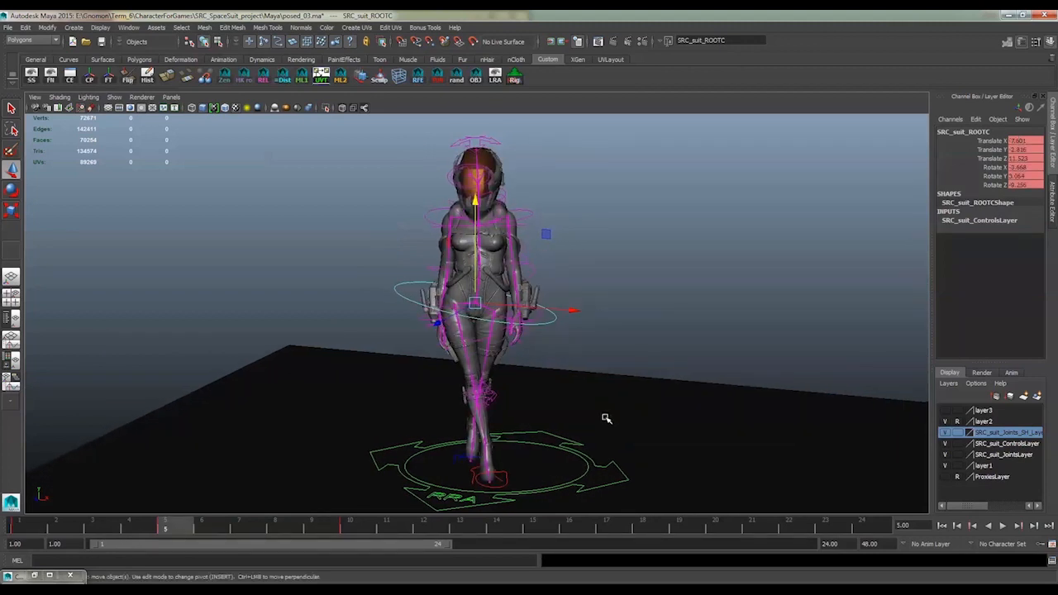
# Try the Rotate tool on the left shoulder control in the frame 5 pose and clear the selection
pyautogui.click(532, 216)
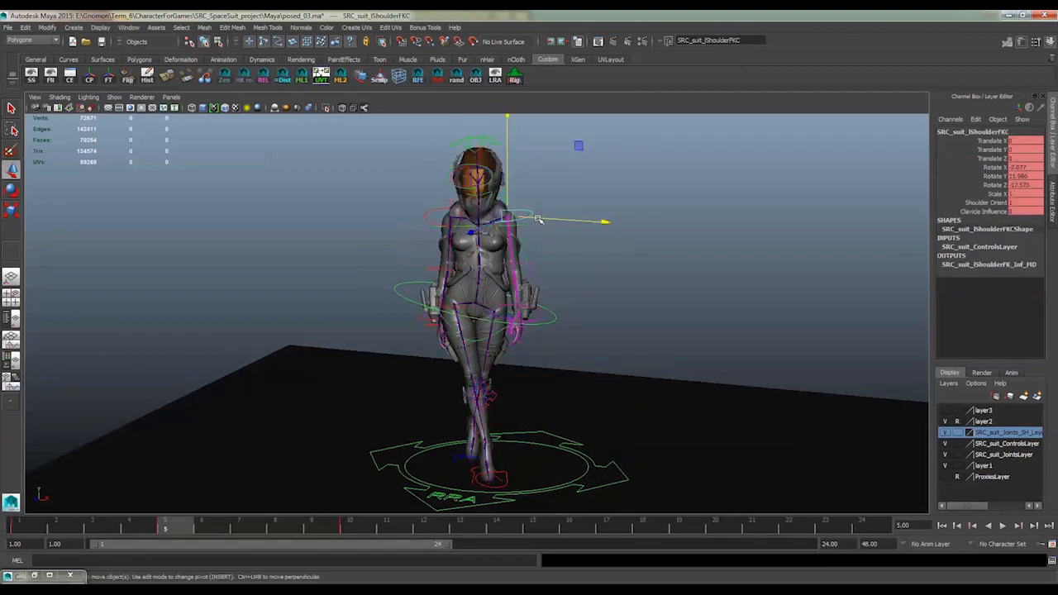
pyautogui.press('e')
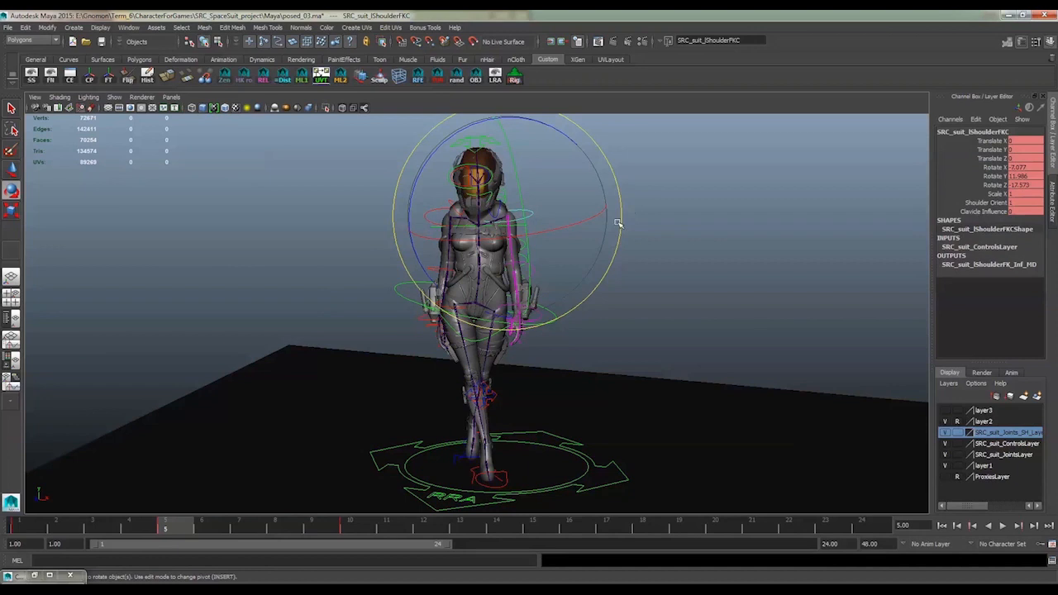
pyautogui.keyDown('alt'); pyautogui.moveTo(629, 218); pyautogui.dragTo(426, 430); pyautogui.keyUp('alt')
pyautogui.click(649, 234)
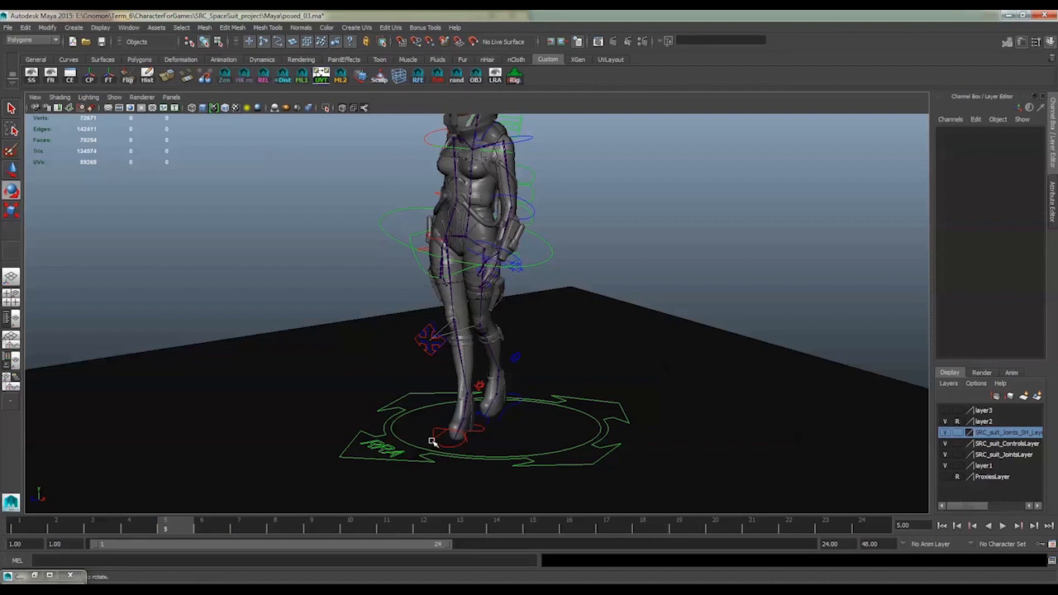
# Try the Move tool on the right foot IK control and view the legs from the side
pyautogui.click(473, 433)
pyautogui.press('w')
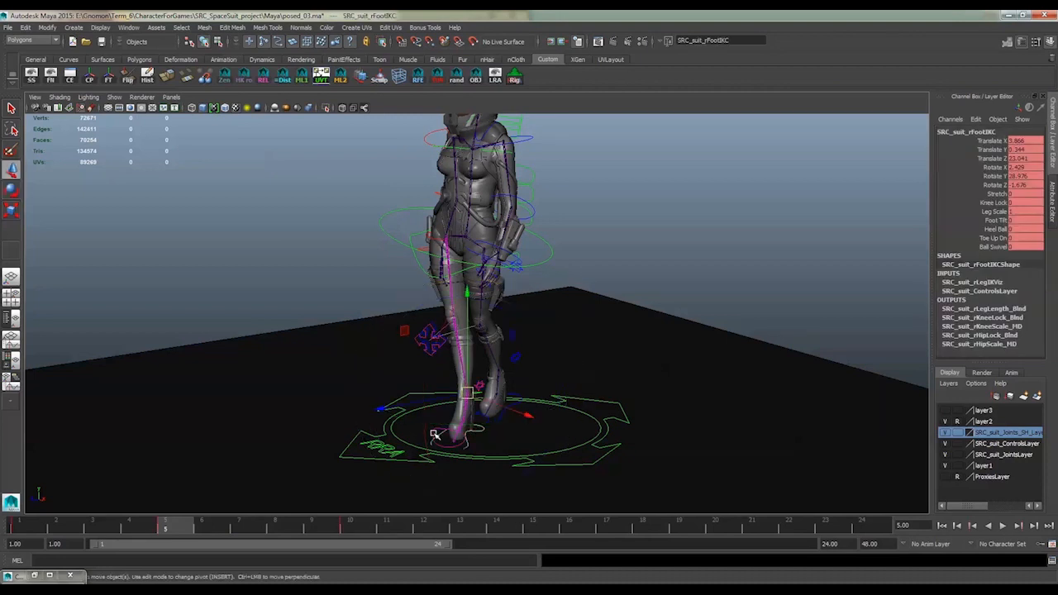
pyautogui.moveTo(429, 401); pyautogui.dragTo(428, 401)
pyautogui.keyDown('alt'); pyautogui.moveTo(541, 405); pyautogui.dragTo(510, 394); pyautogui.keyUp('alt')
# Lower the SRC_suit_ROOTC control slightly to a Translate Y of -3.818 and bring the whole character into view
pyautogui.click(395, 225)
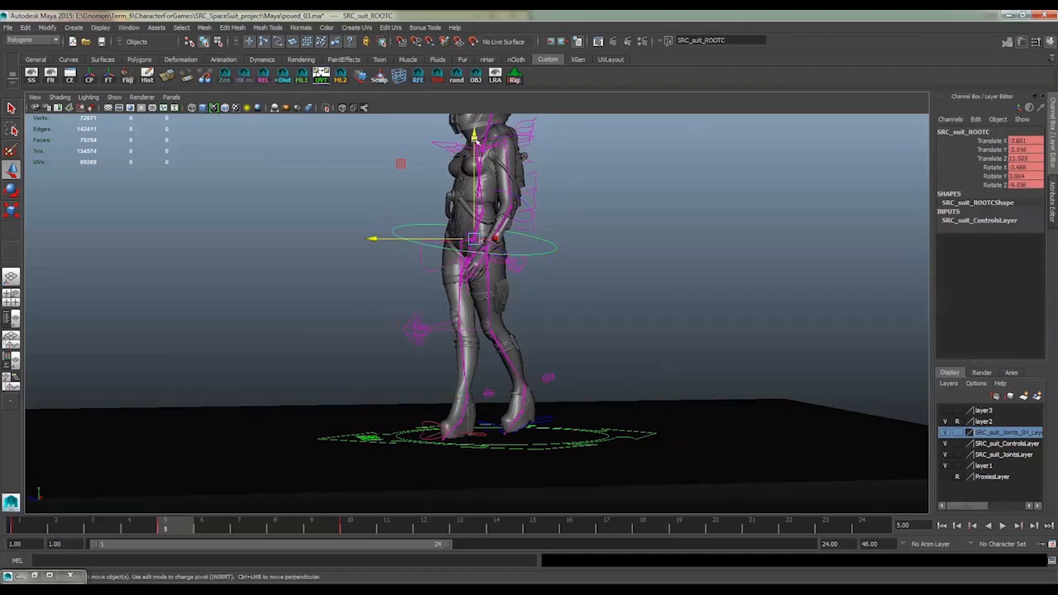
pyautogui.moveTo(473, 135); pyautogui.dragTo(474, 138)
pyautogui.keyDown('alt'); pyautogui.moveTo(405, 191); pyautogui.dragTo(478, 197); pyautogui.keyUp('alt')
pyautogui.keyDown('alt'); pyautogui.moveTo(477, 198); pyautogui.dragTo(483, 263, button='middle'); pyautogui.keyUp('alt')
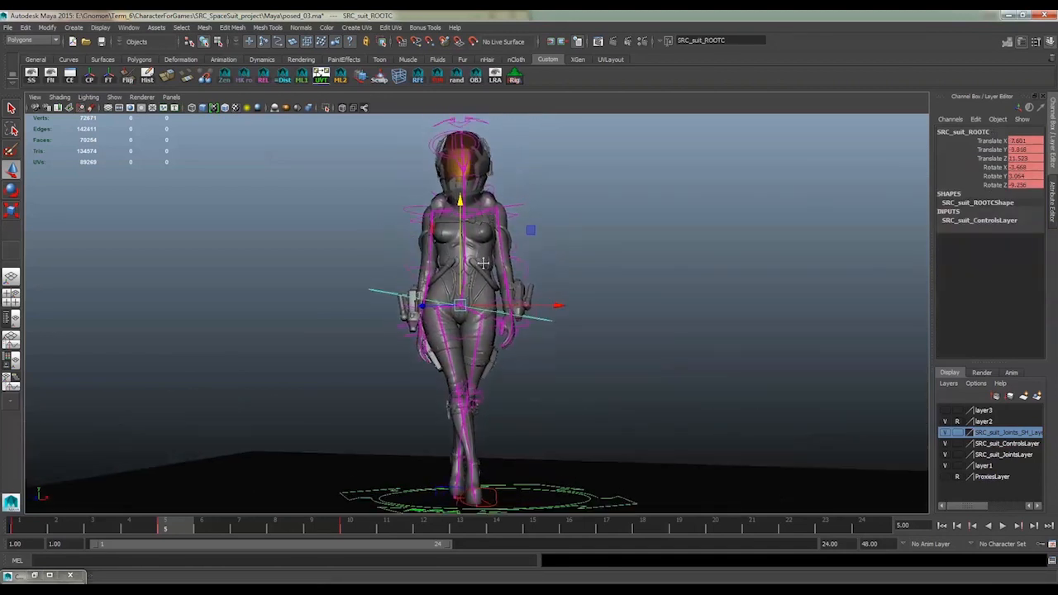
pyautogui.keyDown('alt'); pyautogui.moveTo(482, 262); pyautogui.dragTo(487, 276); pyautogui.keyUp('alt')
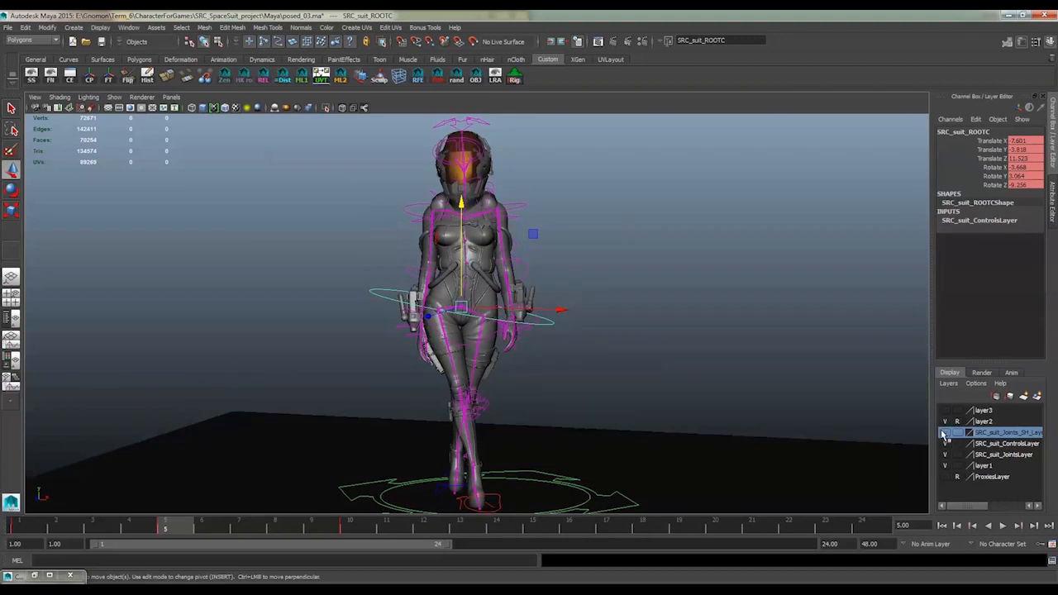
# Hide the SRC_suit_Joints_SH and SRC_suit_ControlsLayer display layers and turn off X-Ray Joints shading
pyautogui.click(59, 97)
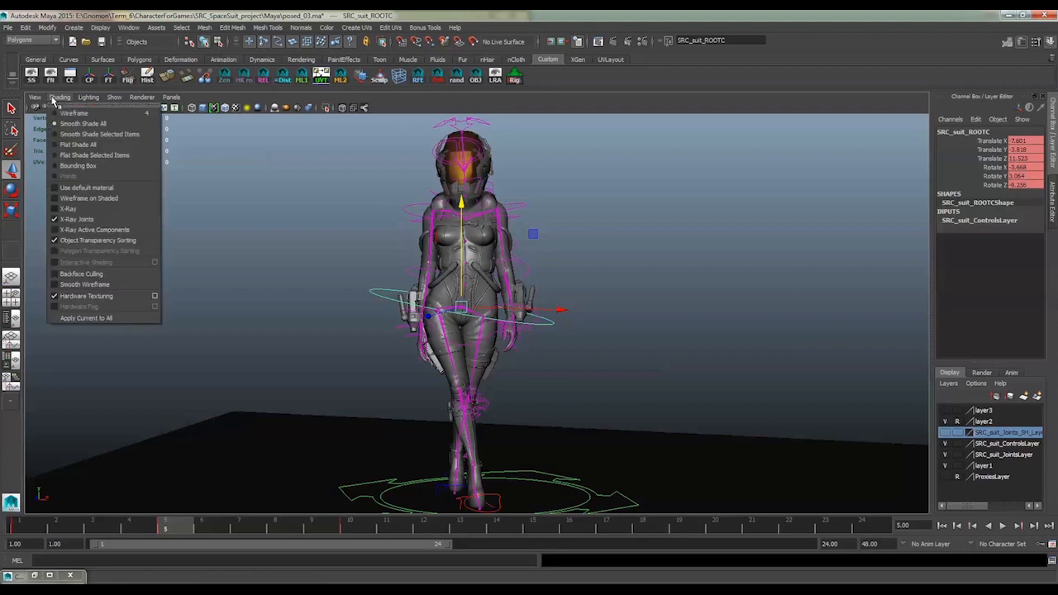
pyautogui.click(76, 219)
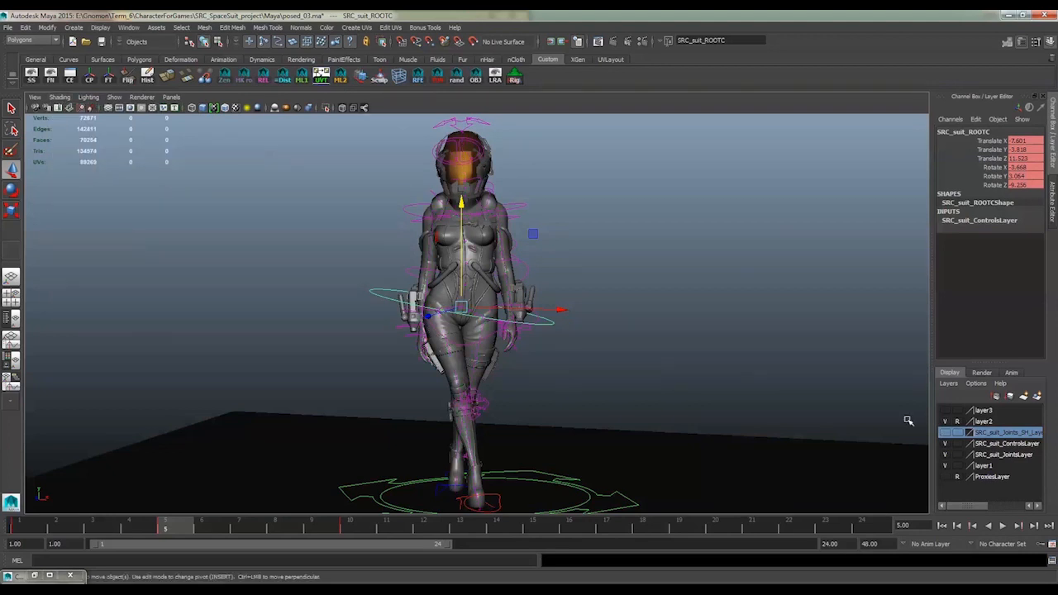
pyautogui.click(944, 444)
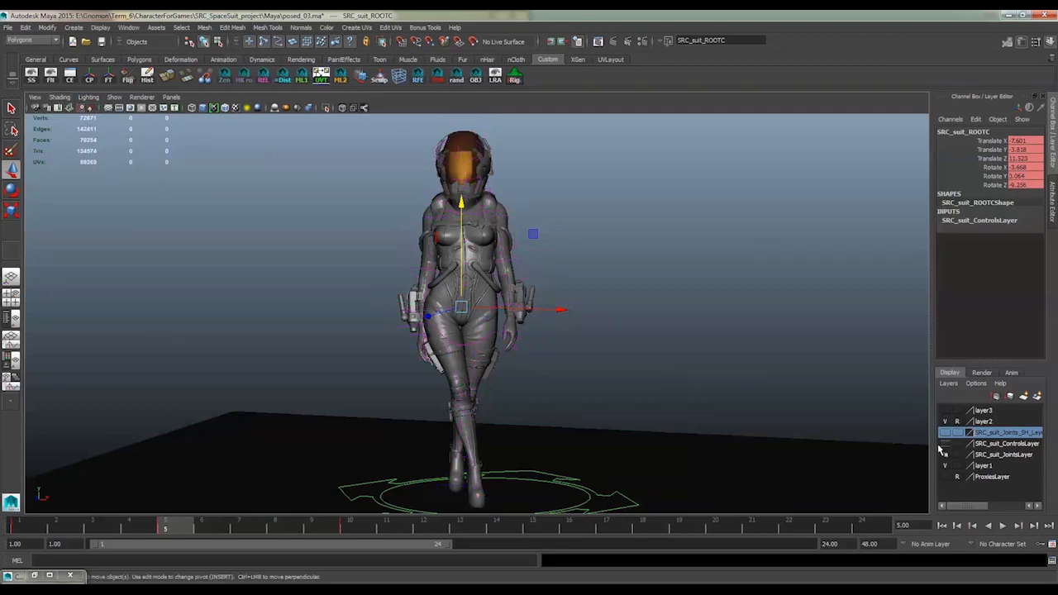
# Clear the selection, view the posed character without its rig controls, and switch to the ALL_posed_new scene in Marmoset Toolbag
pyautogui.click(698, 359)
pyautogui.moveTo(699, 359)
pyautogui.keyDown('alt'); pyautogui.mouseDown()
pyautogui.moveTo(712, 352)
pyautogui.moveTo(691, 344)
pyautogui.mouseUp(); pyautogui.keyUp('alt')
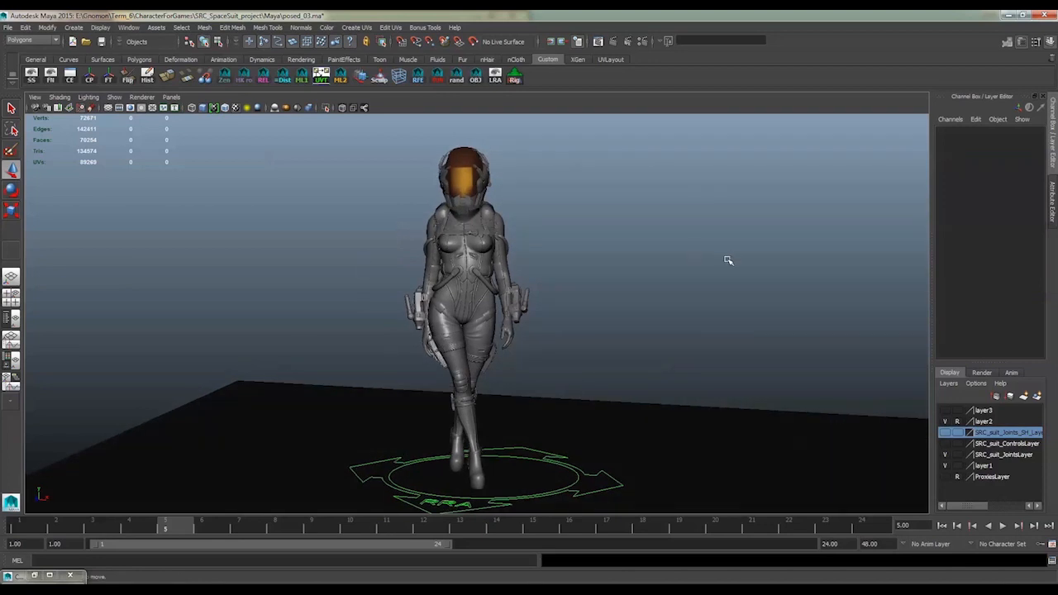
pyautogui.hotkey('alt', 'Tab')
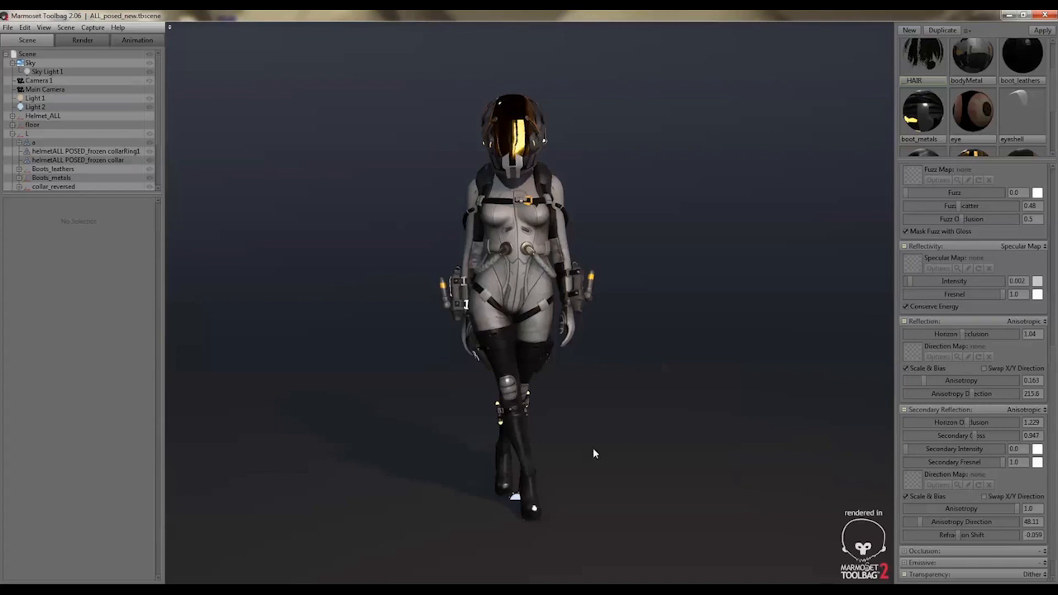
# Select the scene's Sky and rotate its lighting to about 204.9
pyautogui.moveTo(685, 430)
pyautogui.keyDown('alt'); pyautogui.mouseDown()
pyautogui.moveTo(583, 432)
pyautogui.moveTo(680, 432)
pyautogui.mouseUp(); pyautogui.keyUp('alt')
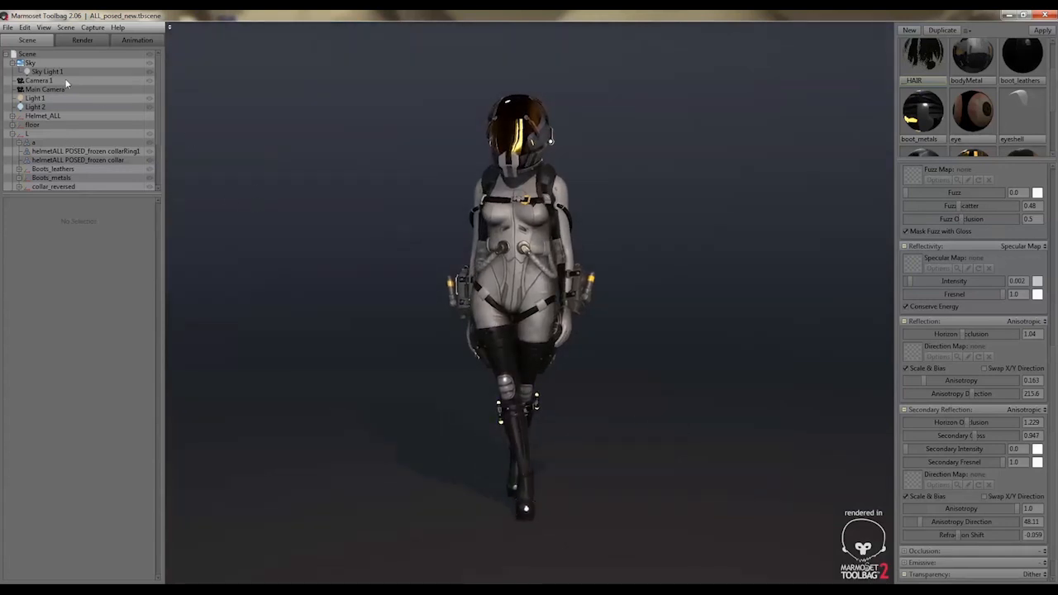
pyautogui.click(33, 65)
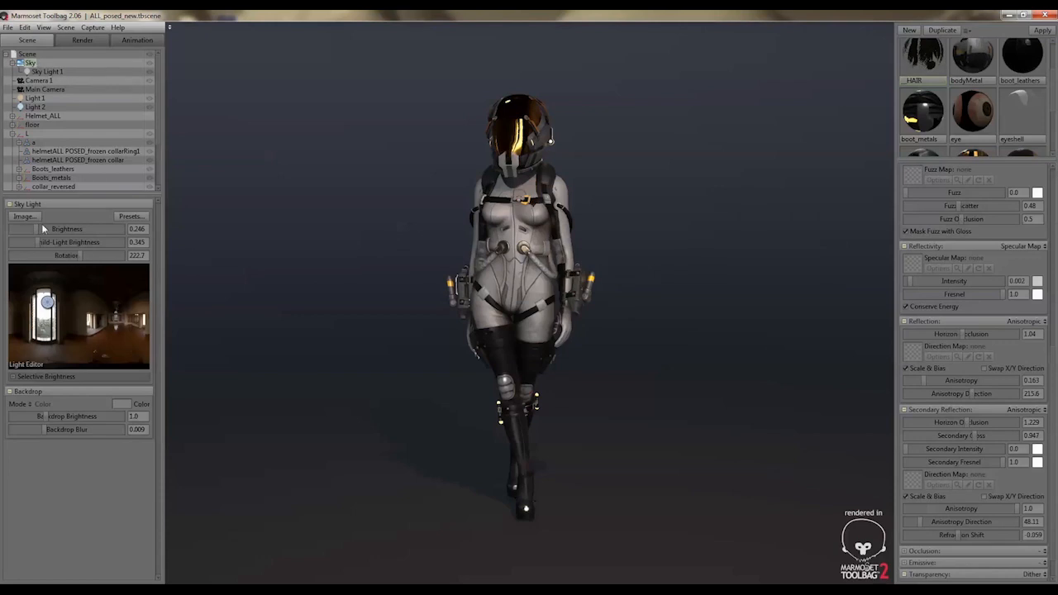
pyautogui.moveTo(68, 255)
pyautogui.mouseDown()
pyautogui.moveTo(82, 257)
pyautogui.moveTo(75, 262)
pyautogui.mouseUp()
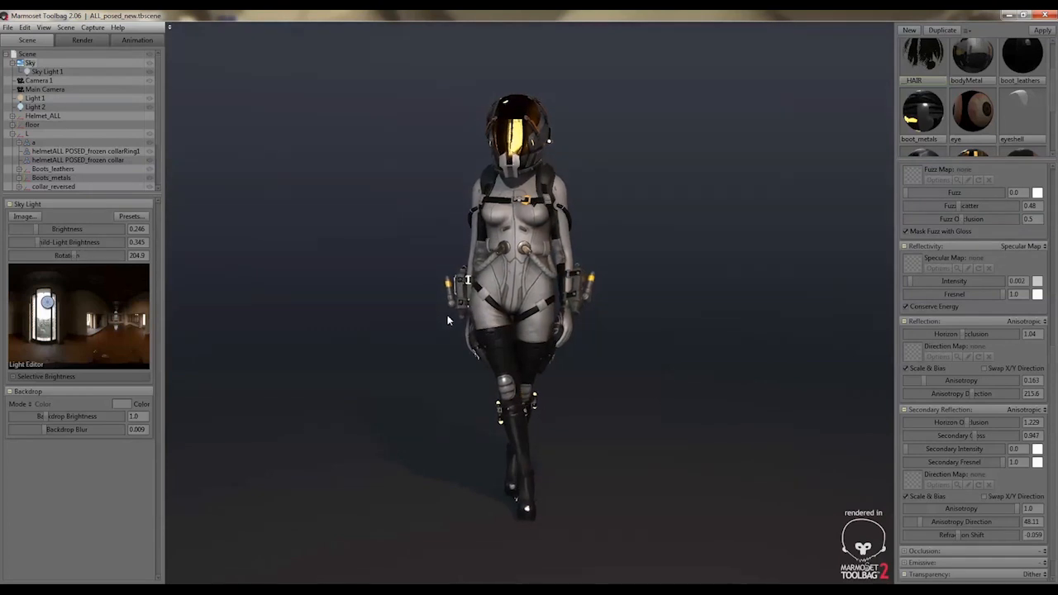
# Try the Canada Glacier, Castle Sunset, Desert Road, Forest Path, Evening Construction and Ennis House sky presets on the character
pyautogui.click(145, 216)
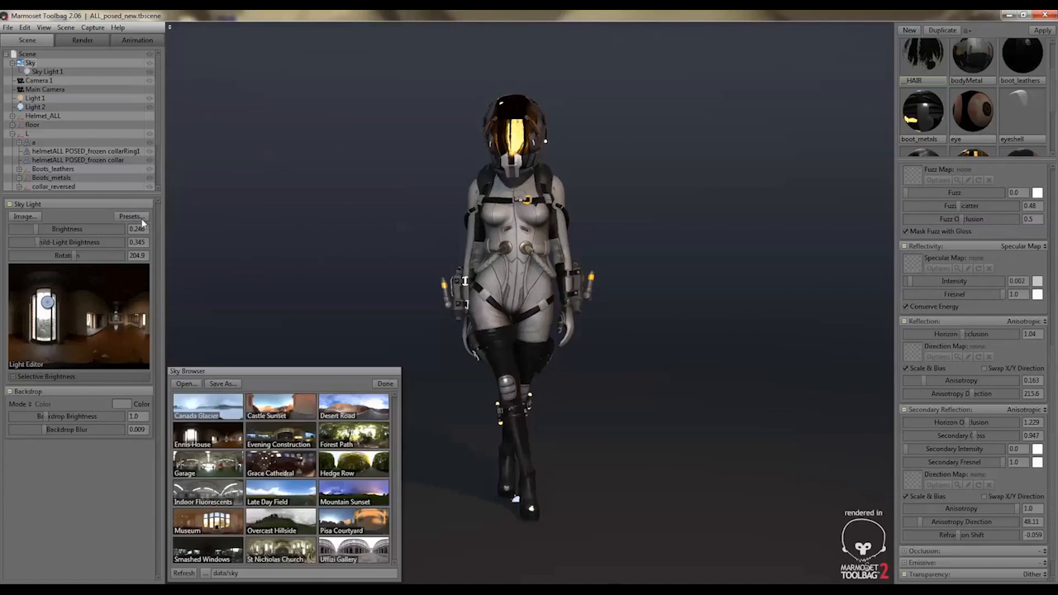
pyautogui.click(210, 408)
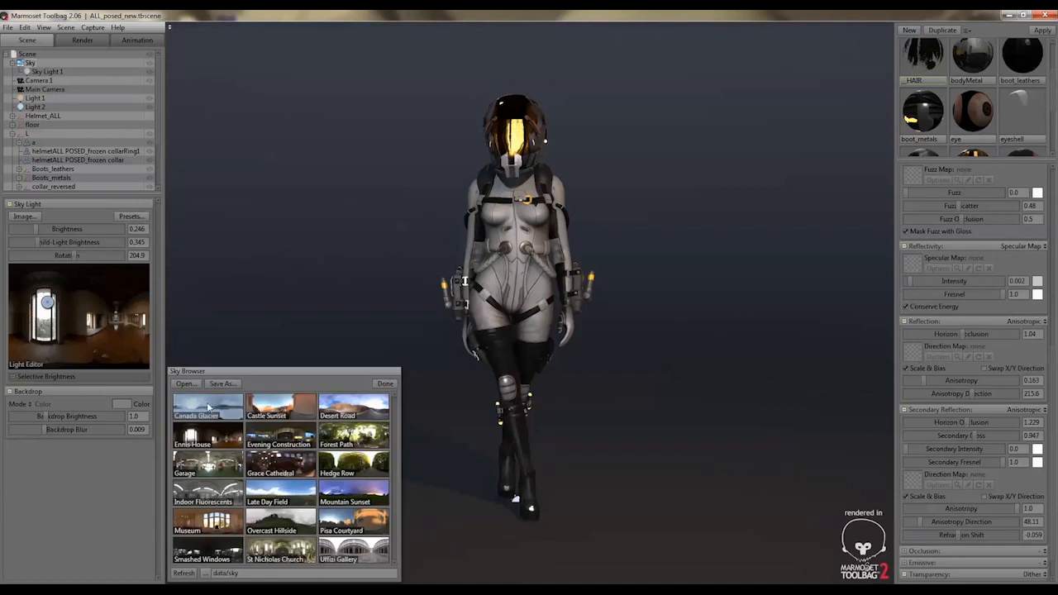
pyautogui.click(286, 408)
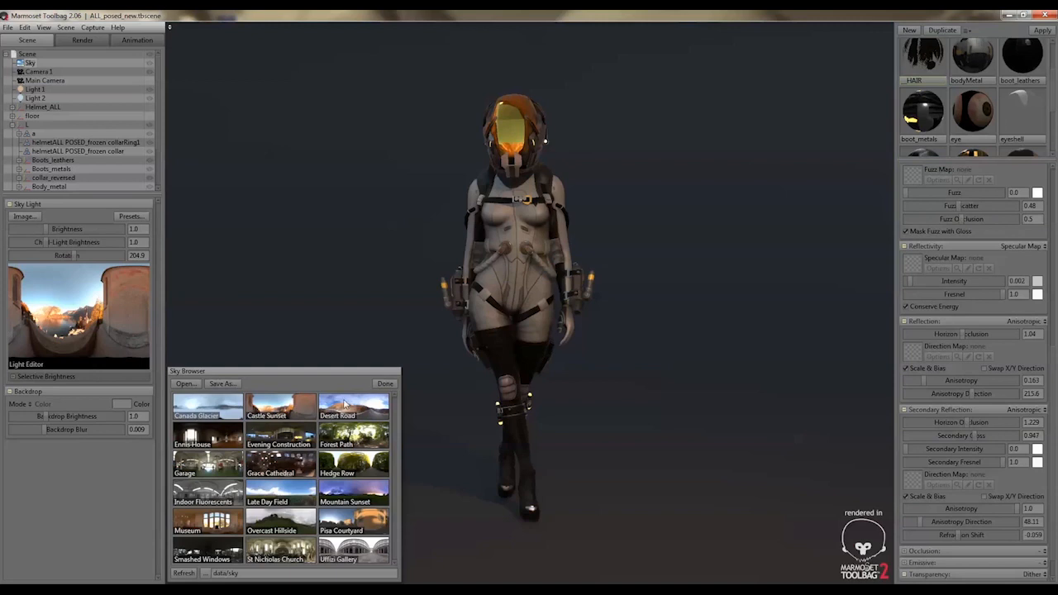
pyautogui.click(358, 407)
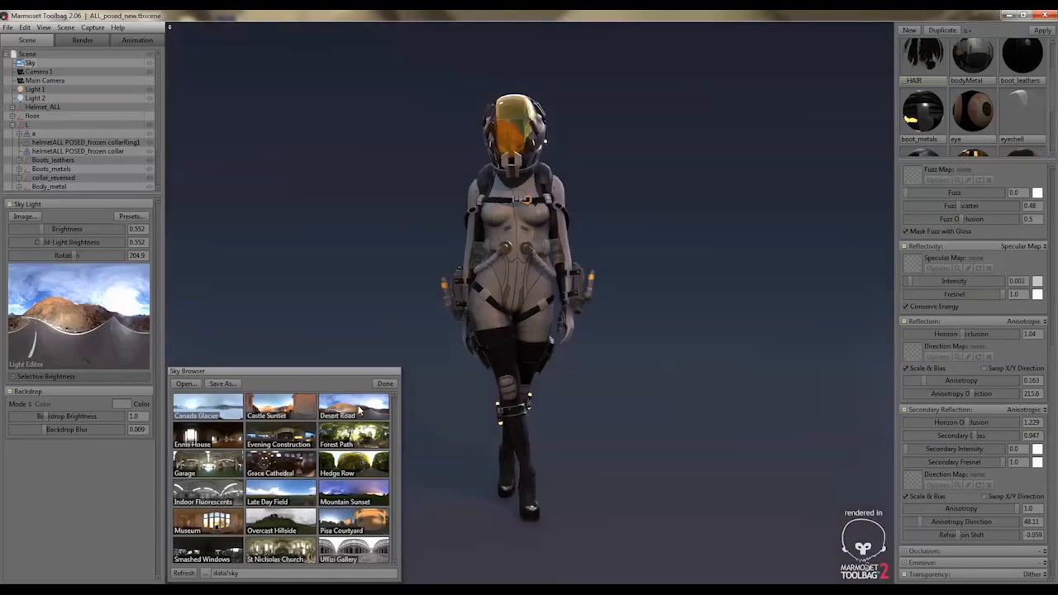
pyautogui.click(353, 433)
pyautogui.click(278, 438)
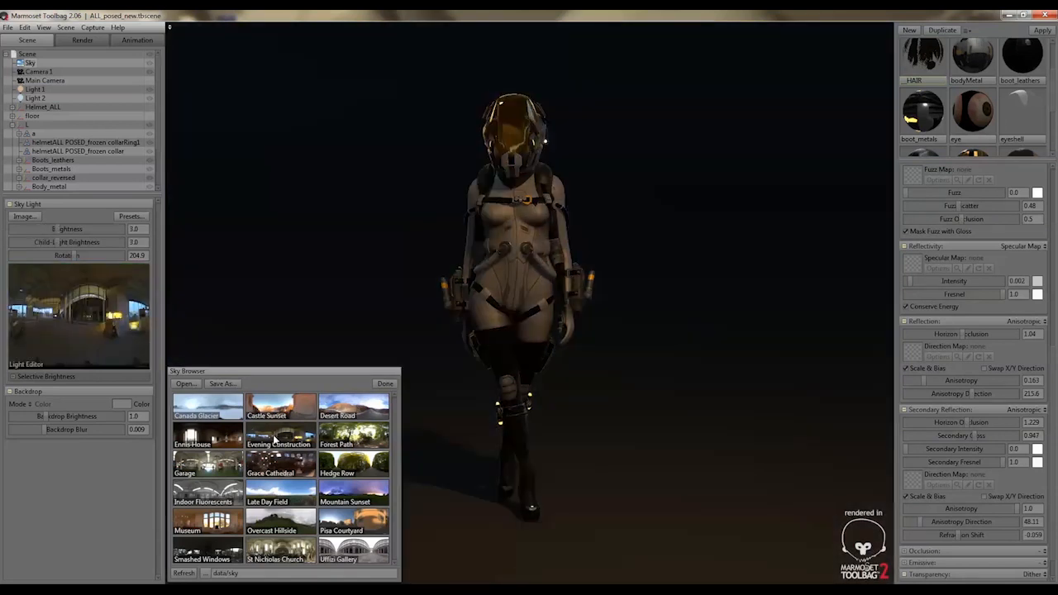
pyautogui.click(219, 442)
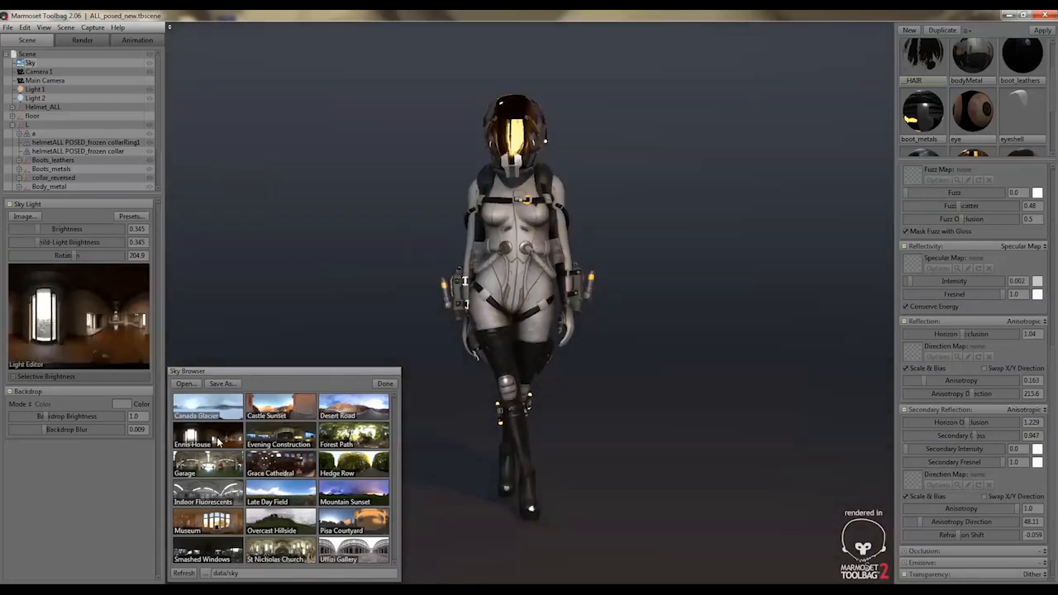
# Try the Garage, Grace Cathedral, Hedge Row, Desert Road and Castle Sunset sky presets
pyautogui.click(225, 460)
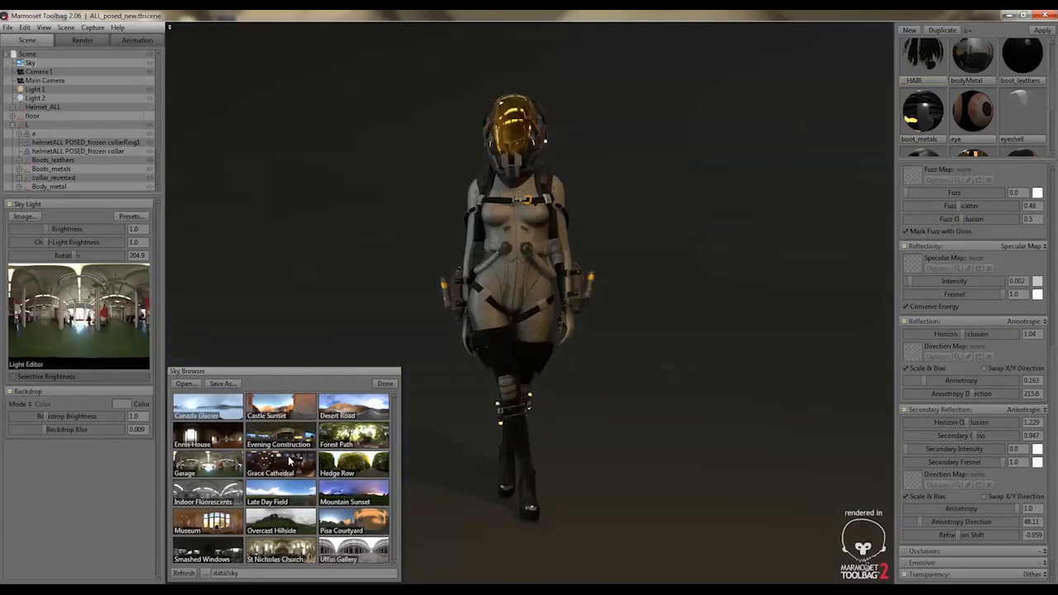
pyautogui.click(289, 461)
pyautogui.click(357, 459)
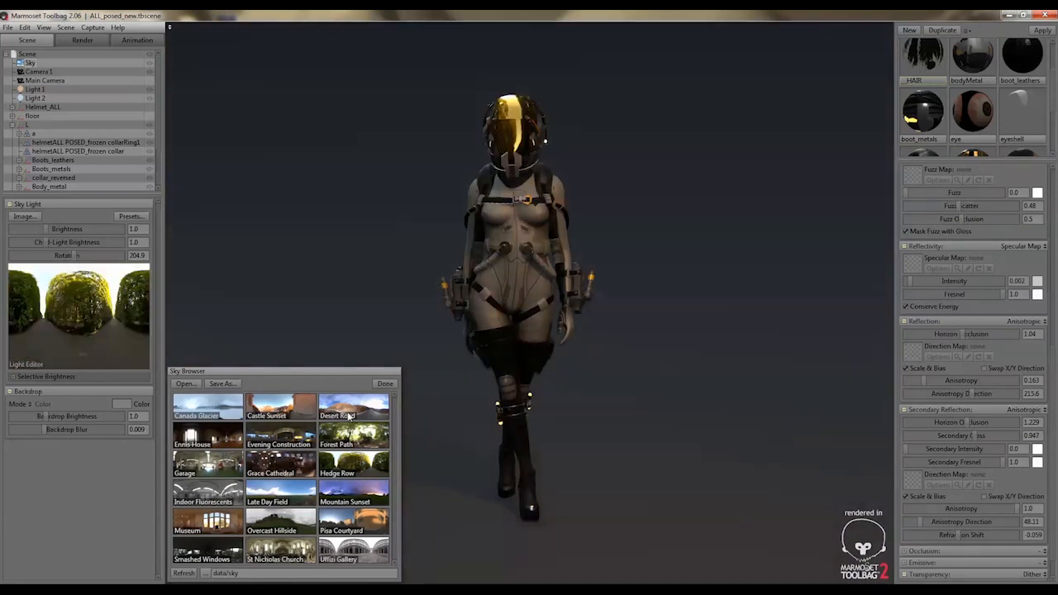
pyautogui.click(348, 416)
pyautogui.click(275, 416)
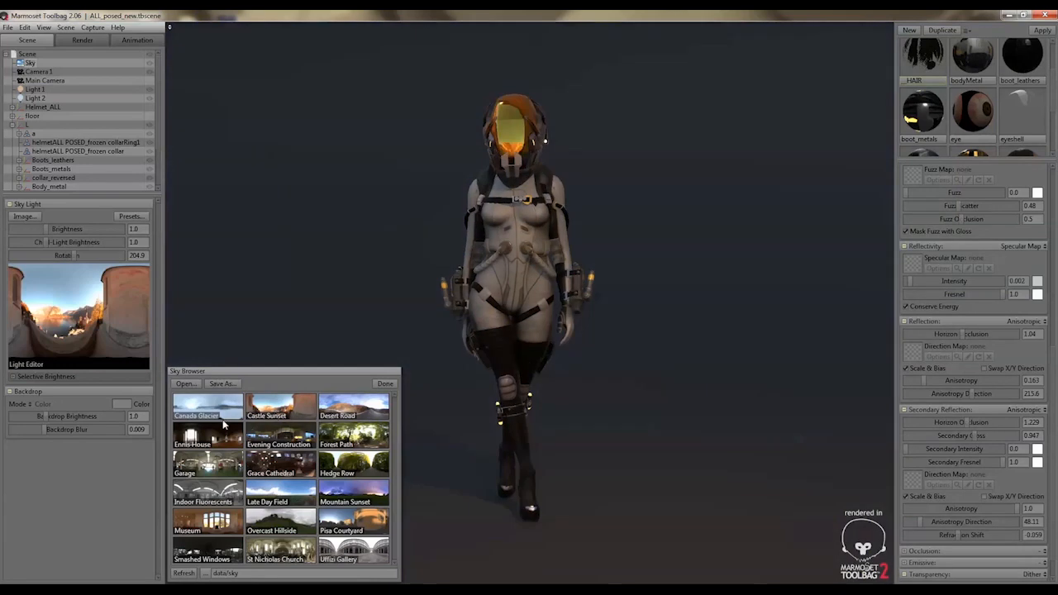
# Apply the Ennis House sky preset with a rotation of about 215.6 and close the sky browser
pyautogui.moveTo(71, 256)
pyautogui.mouseDown()
pyautogui.moveTo(132, 266)
pyautogui.moveTo(79, 270)
pyautogui.mouseUp()
pyautogui.click(220, 465)
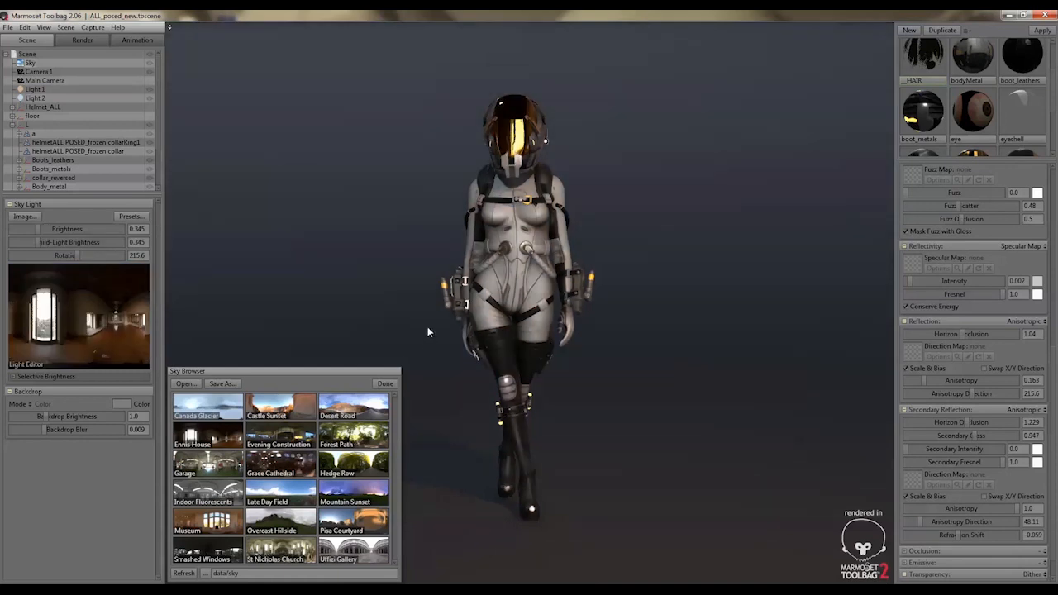
pyautogui.click(385, 384)
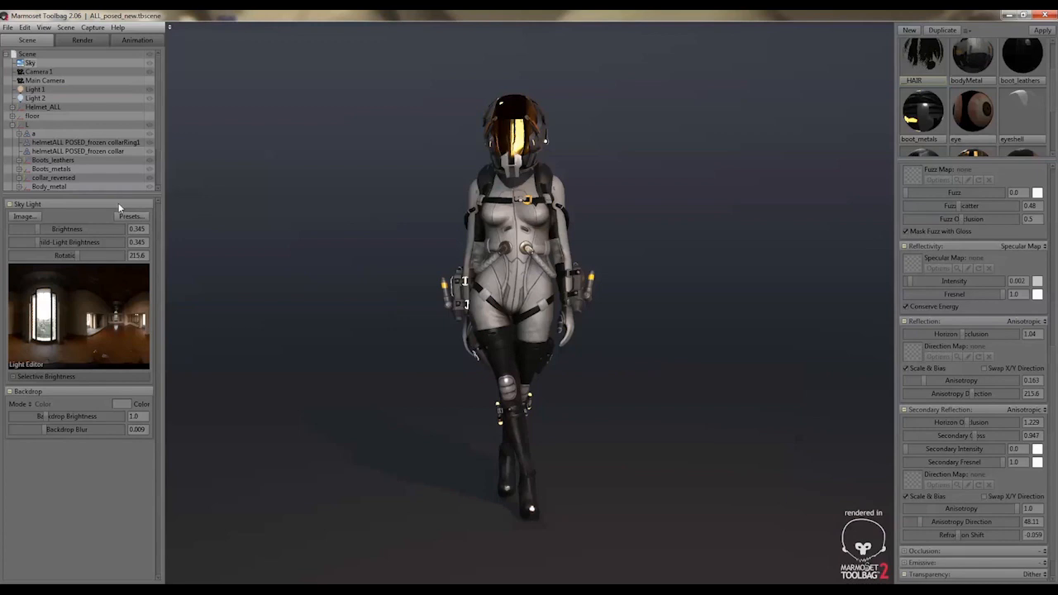
# Hide the Sky temporarily to examine Light 2 and Light 1 on their own, and turn it back on
pyautogui.click(150, 62)
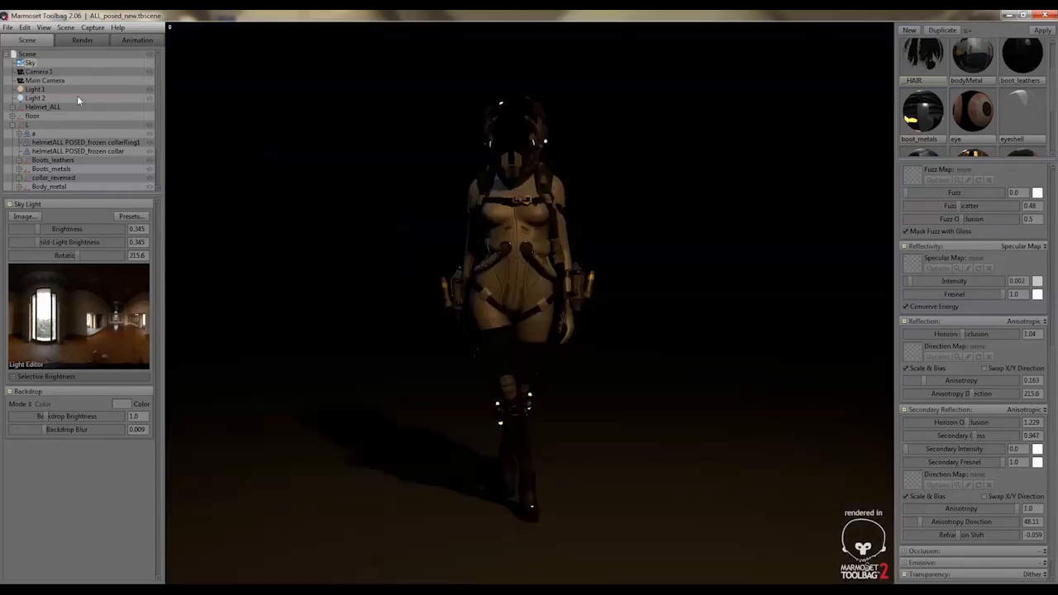
pyautogui.click(35, 98)
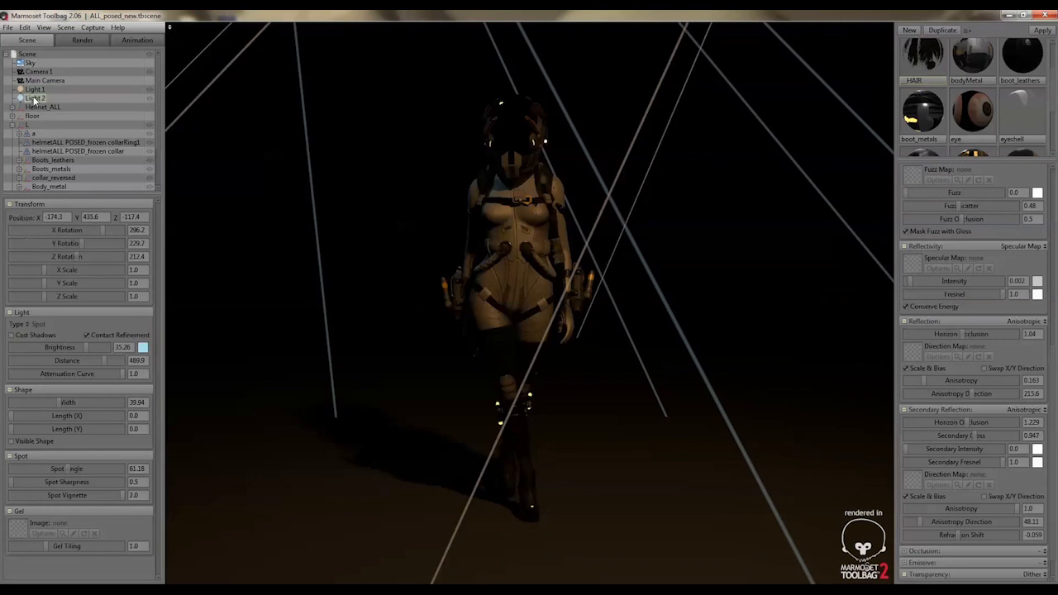
pyautogui.scroll(-3, 62, 104)
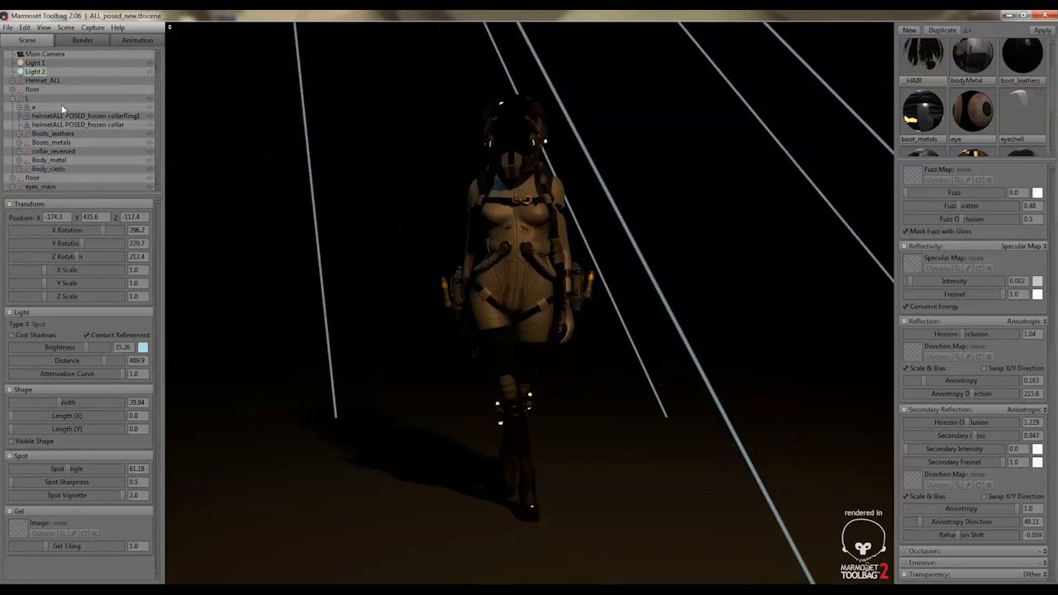
pyautogui.scroll(3, 60, 108)
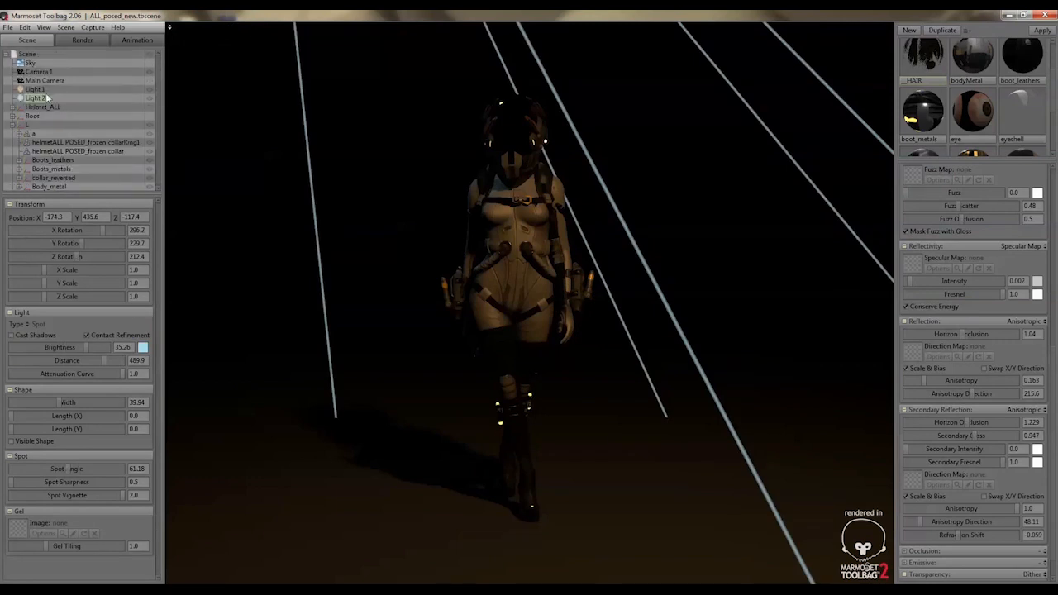
pyautogui.click(41, 90)
pyautogui.click(150, 62)
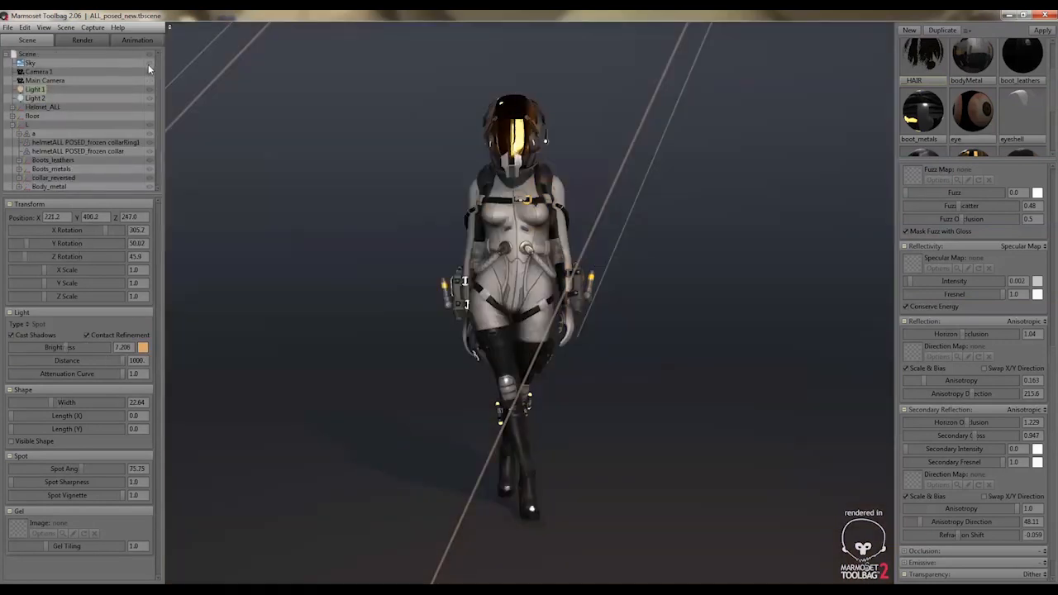
# Add a new light to the scene and raise it above the character to a Y position of about 220.5
pyautogui.scroll(-5, 559, 182)
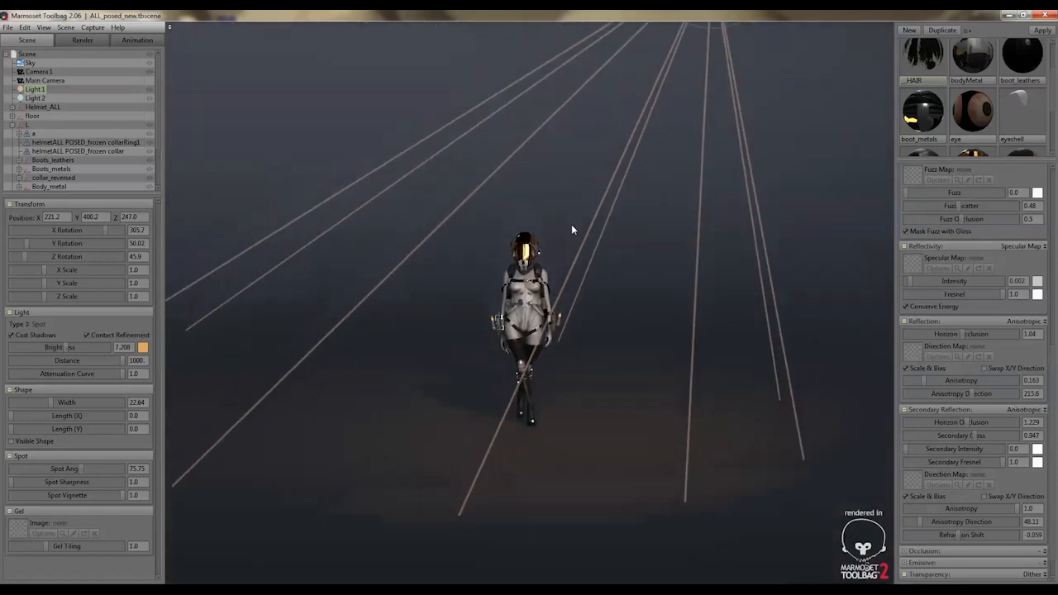
pyautogui.moveTo(572, 228); pyautogui.dragTo(538, 255, button='middle')
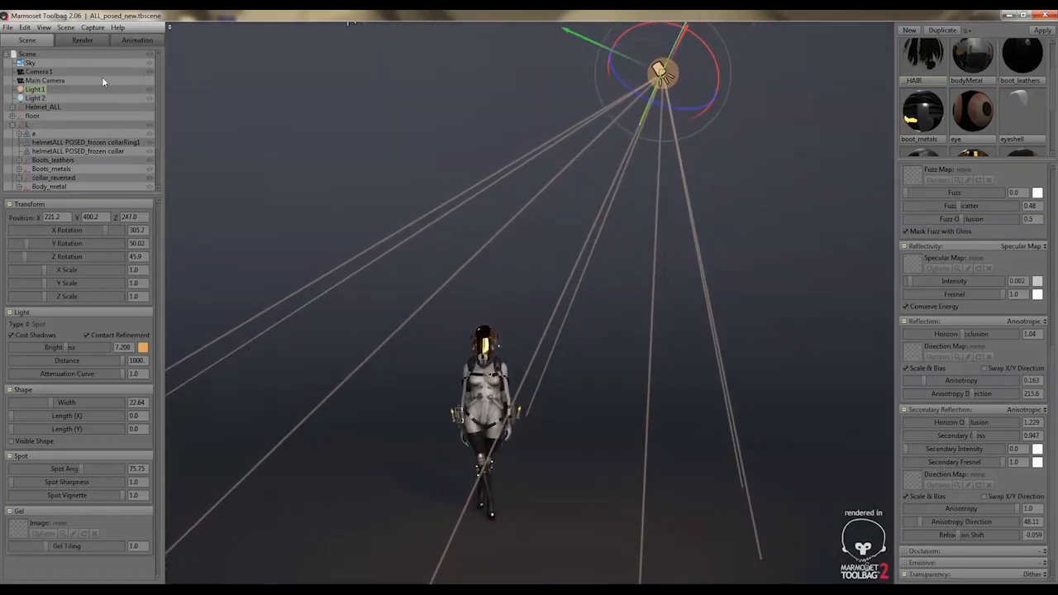
pyautogui.click(47, 29)
pyautogui.moveTo(75, 31)
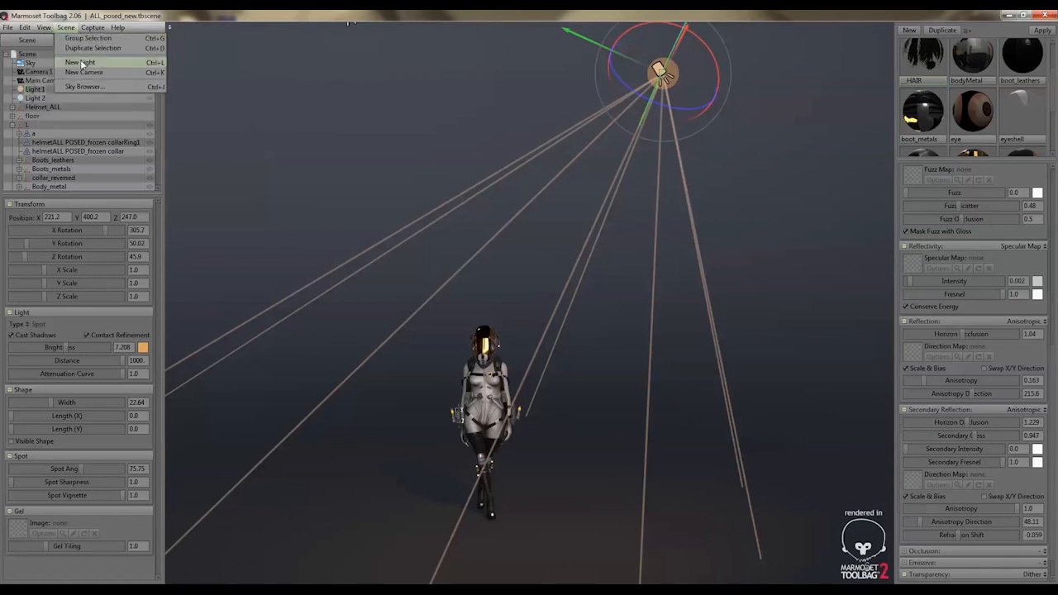
pyautogui.click(82, 63)
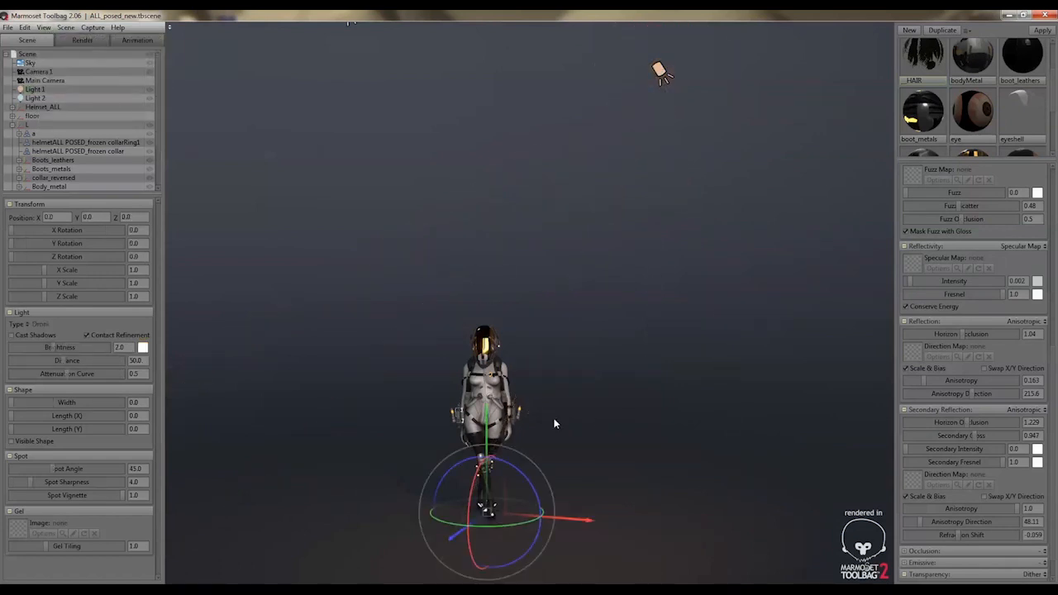
pyautogui.moveTo(494, 418); pyautogui.dragTo(514, 165)
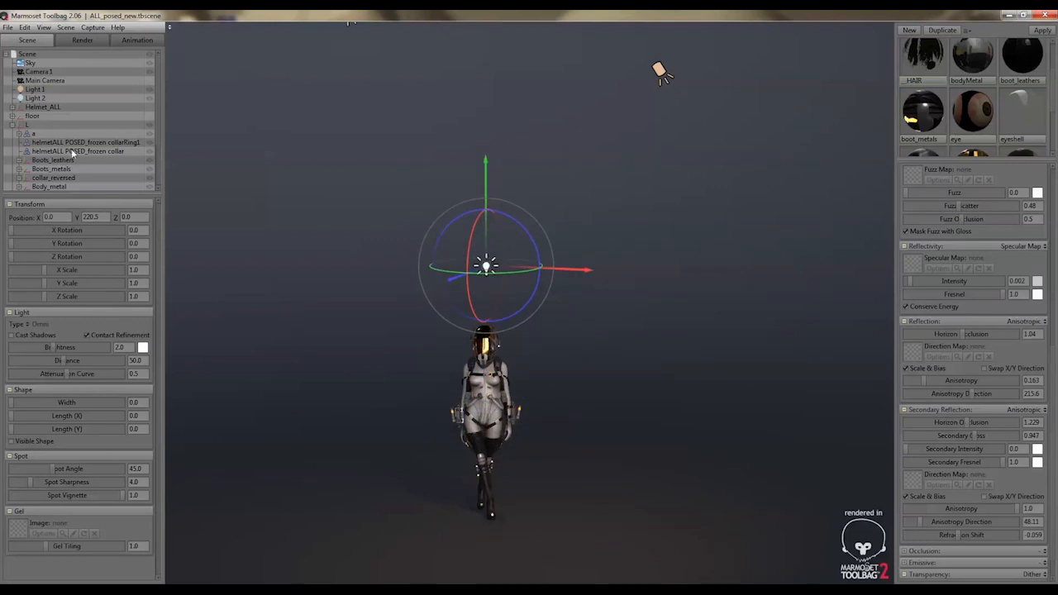
# Change the new light's type to Spot
pyautogui.scroll(-3, 73, 152)
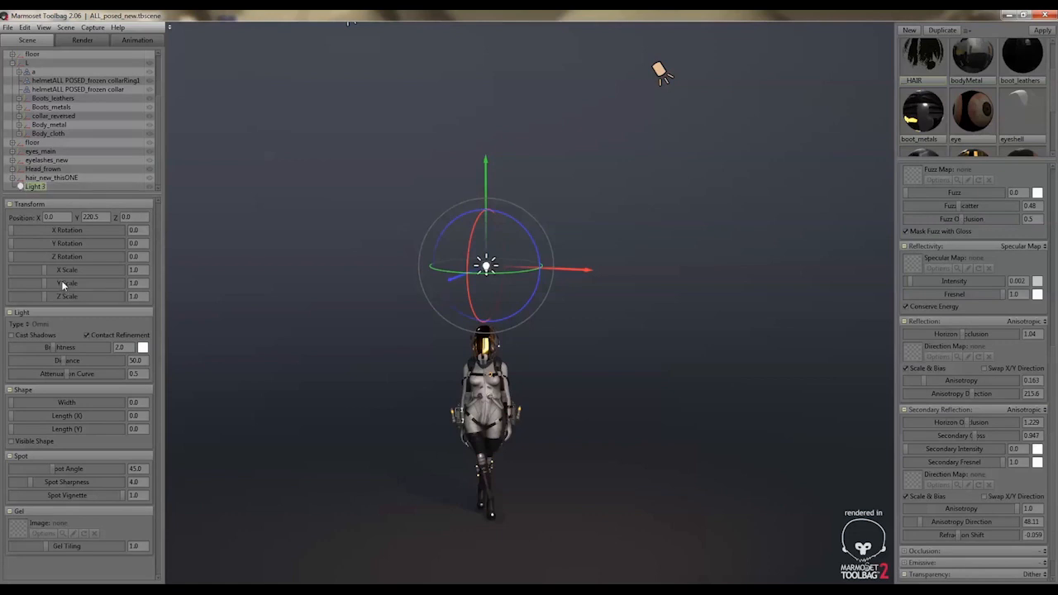
pyautogui.click(35, 326)
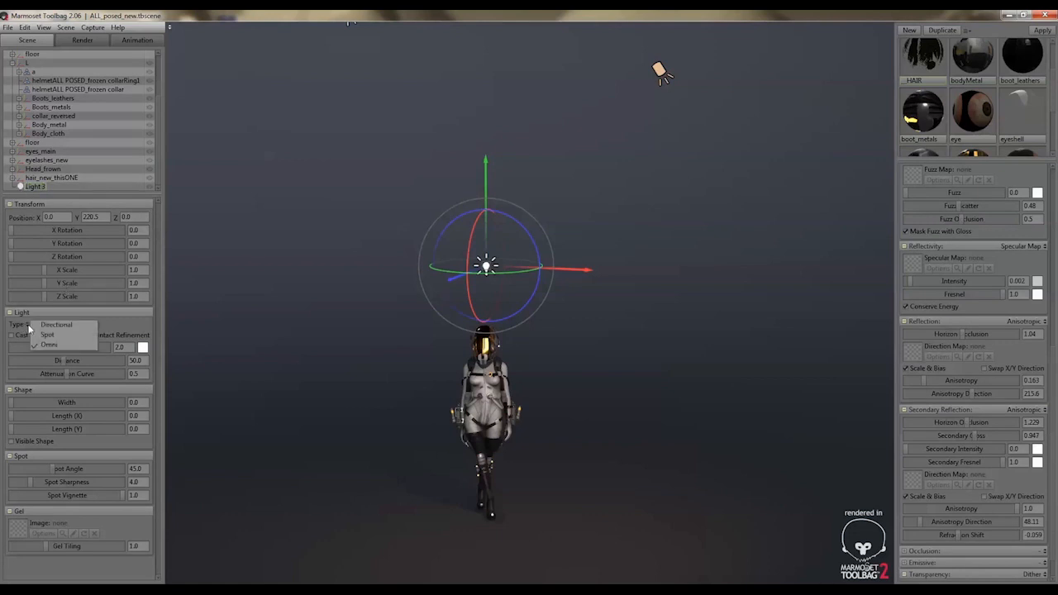
pyautogui.click(40, 335)
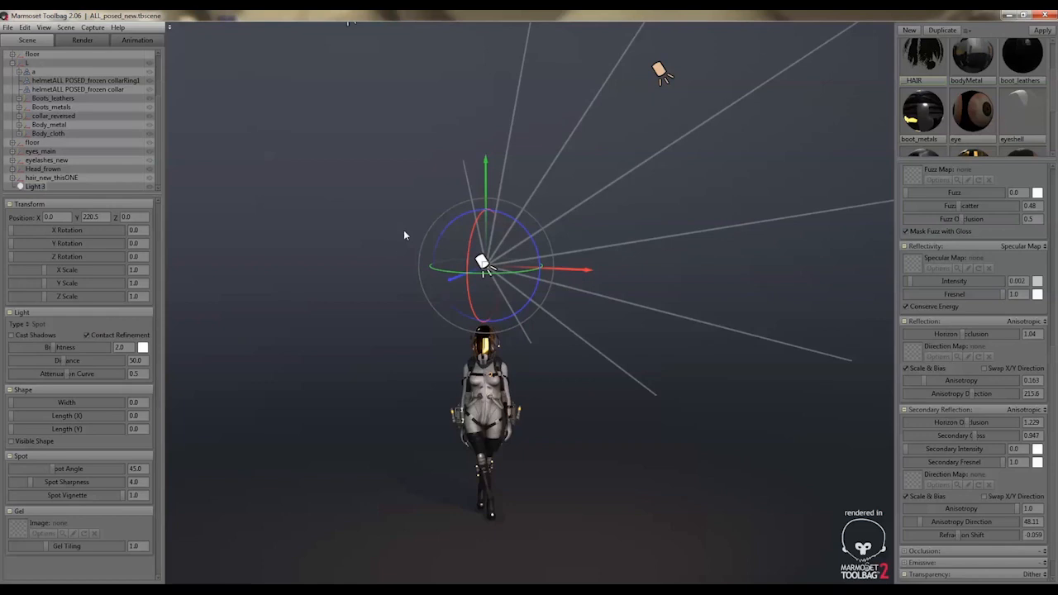
# Aim the new spotlight down at the character with an X rotation of 277 and raise it to about Y 274.5
pyautogui.keyDown('alt'); pyautogui.moveTo(430, 268); pyautogui.dragTo(483, 163); pyautogui.keyUp('alt')
pyautogui.moveTo(525, 243); pyautogui.dragTo(530, 275)
pyautogui.scroll(2, 533, 299)
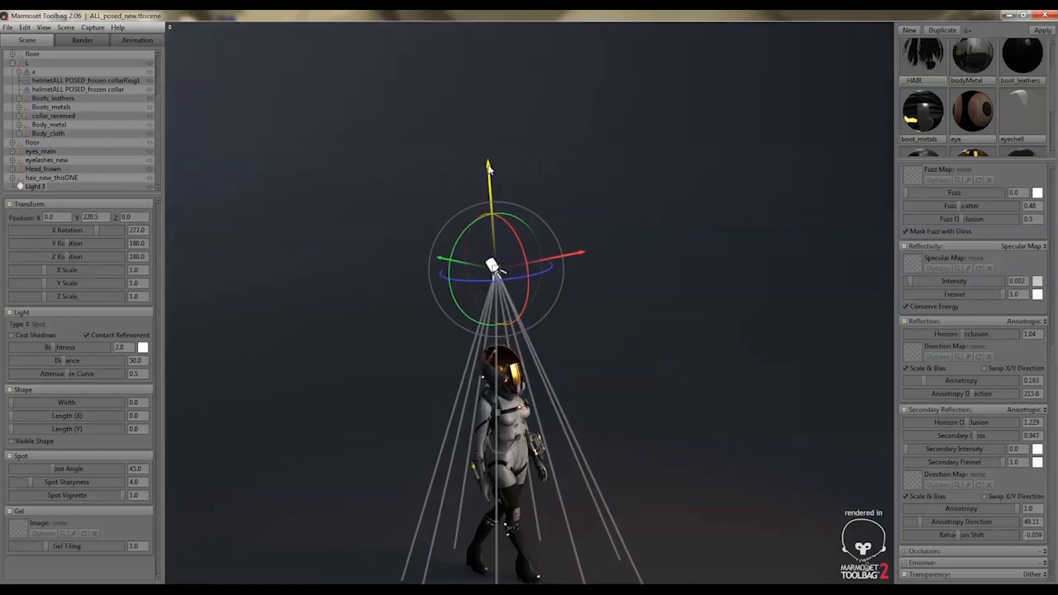
pyautogui.moveTo(487, 168); pyautogui.dragTo(489, 70)
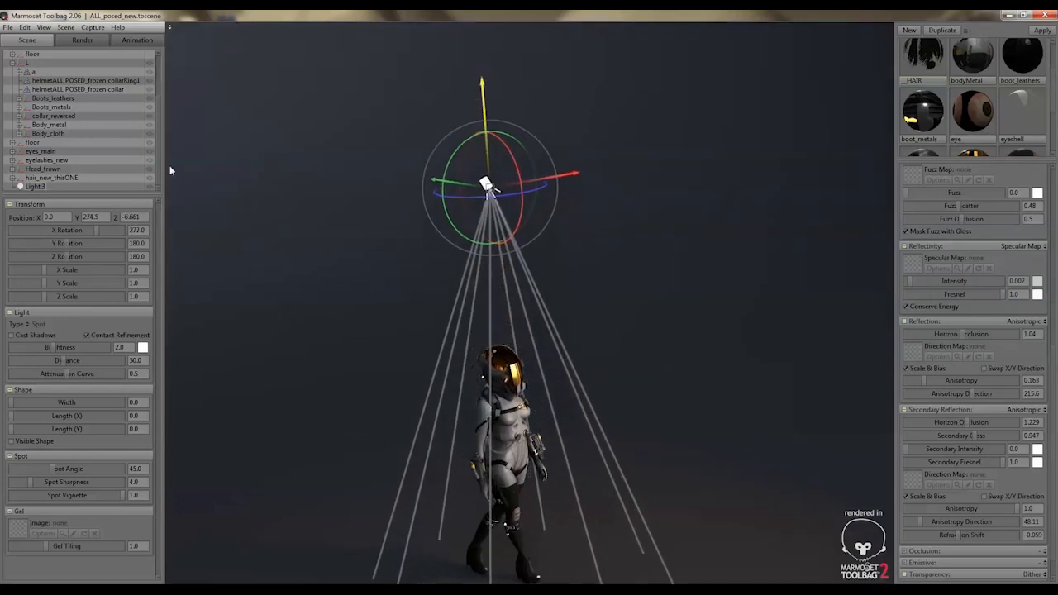
# Set the new spotlight's color to pure red (ff0000)
pyautogui.click(144, 347)
pyautogui.moveTo(306, 459); pyautogui.dragTo(315, 434)
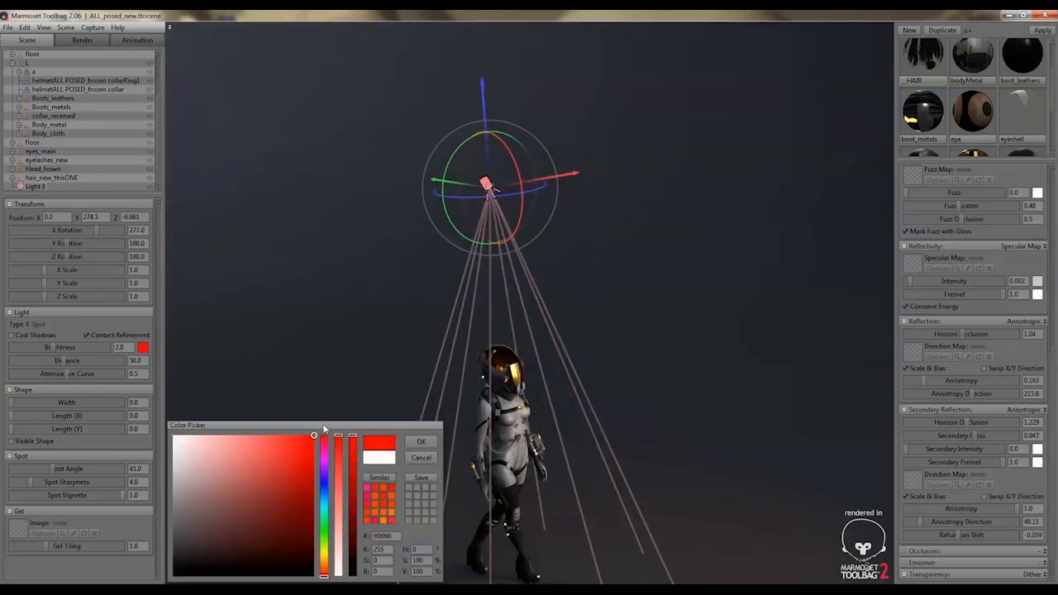
pyautogui.click(421, 442)
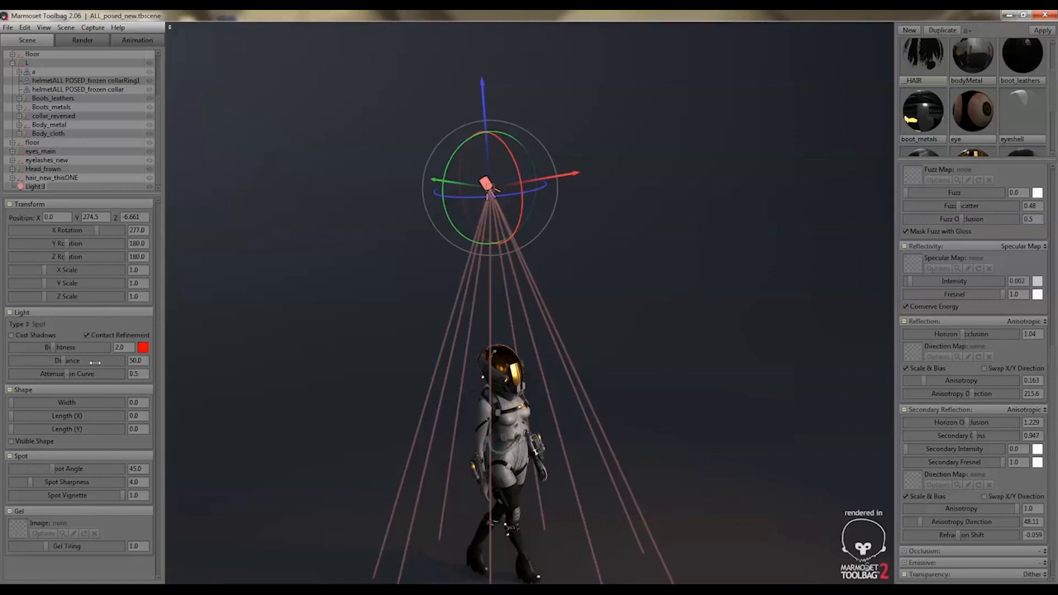
# Increase the new spotlight's distance to 1000 and its brightness to about 9.221
pyautogui.moveTo(95, 362); pyautogui.dragTo(137, 361)
pyautogui.keyDown('alt'); pyautogui.moveTo(467, 474); pyautogui.dragTo(448, 414, button='middle'); pyautogui.keyUp('alt')
pyautogui.keyDown('alt'); pyautogui.moveTo(448, 414); pyautogui.dragTo(551, 471, button='right'); pyautogui.keyUp('alt')
pyautogui.keyDown('alt'); pyautogui.moveTo(550, 470); pyautogui.dragTo(459, 475); pyautogui.keyUp('alt')
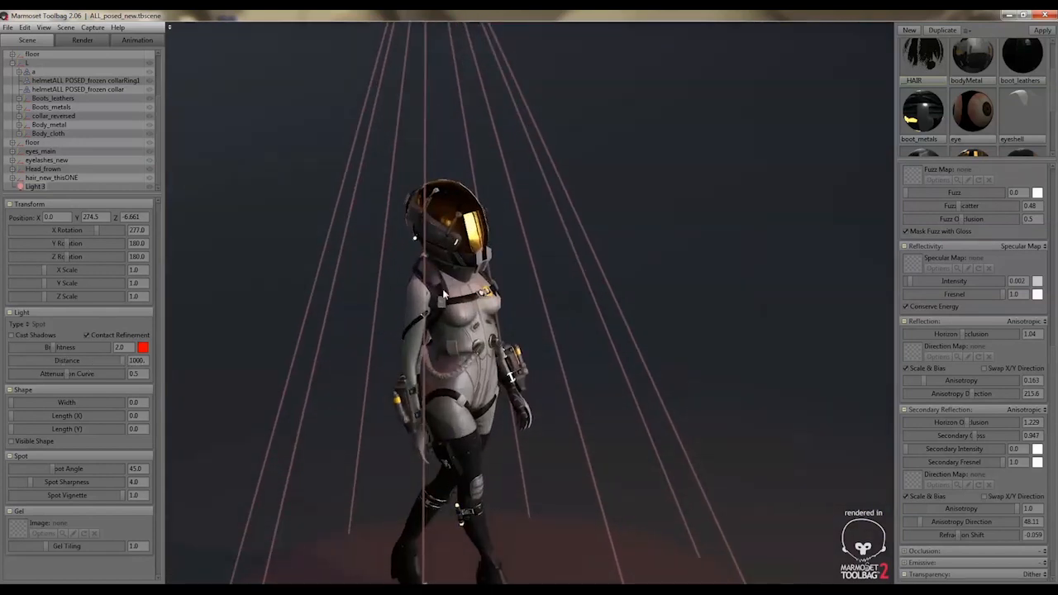
pyautogui.moveTo(52, 348)
pyautogui.mouseDown()
pyautogui.moveTo(92, 349)
pyautogui.moveTo(69, 349)
pyautogui.mouseUp()
pyautogui.keyDown('alt'); pyautogui.moveTo(494, 458); pyautogui.dragTo(417, 440); pyautogui.keyUp('alt')
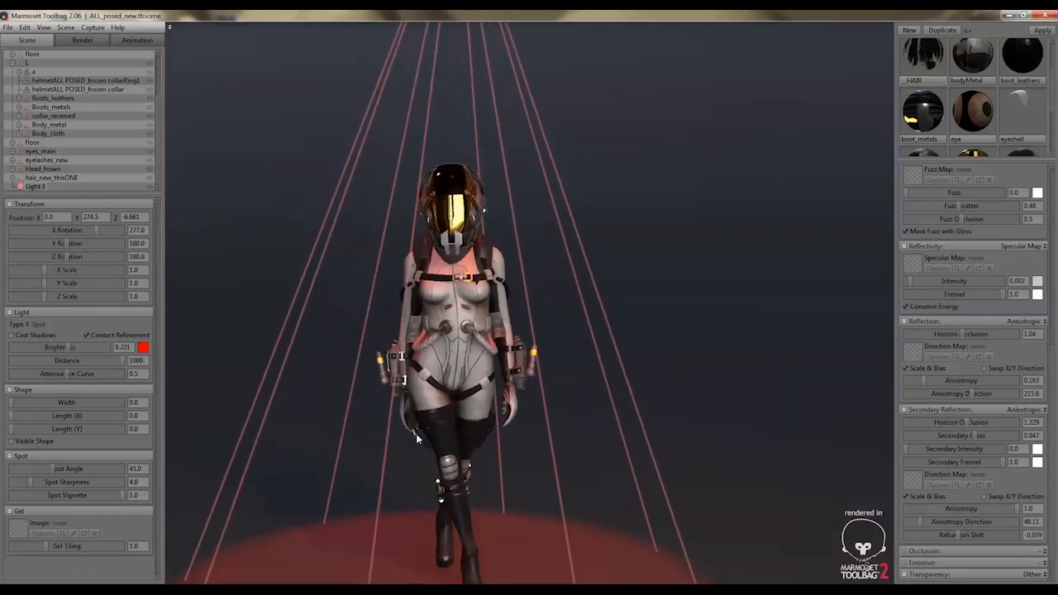
# Change the new spotlight's color to light blue (73bae5)
pyautogui.click(143, 348)
pyautogui.click(323, 518)
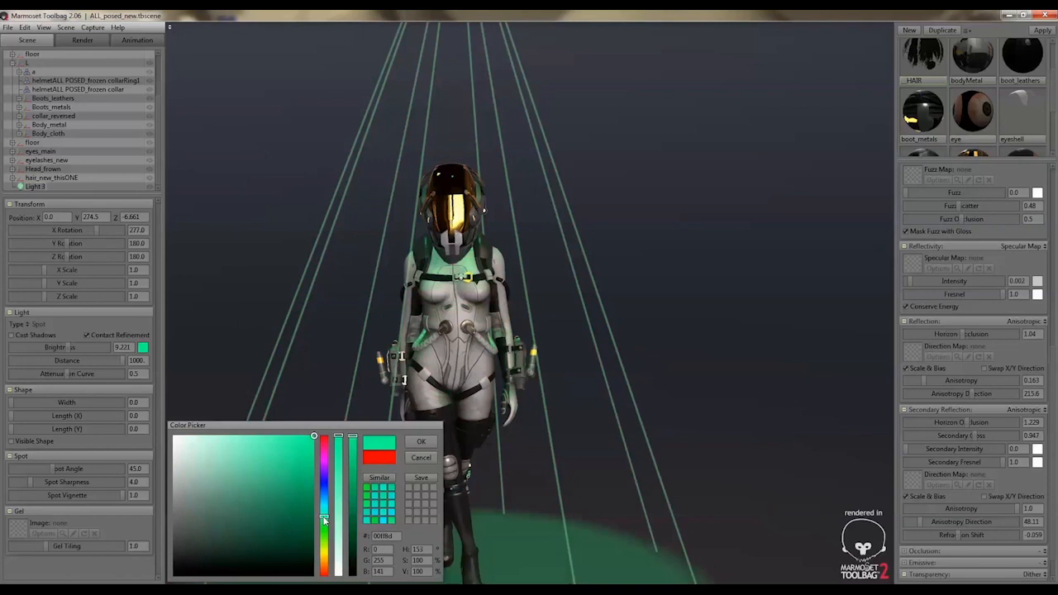
pyautogui.moveTo(323, 519); pyautogui.dragTo(323, 497)
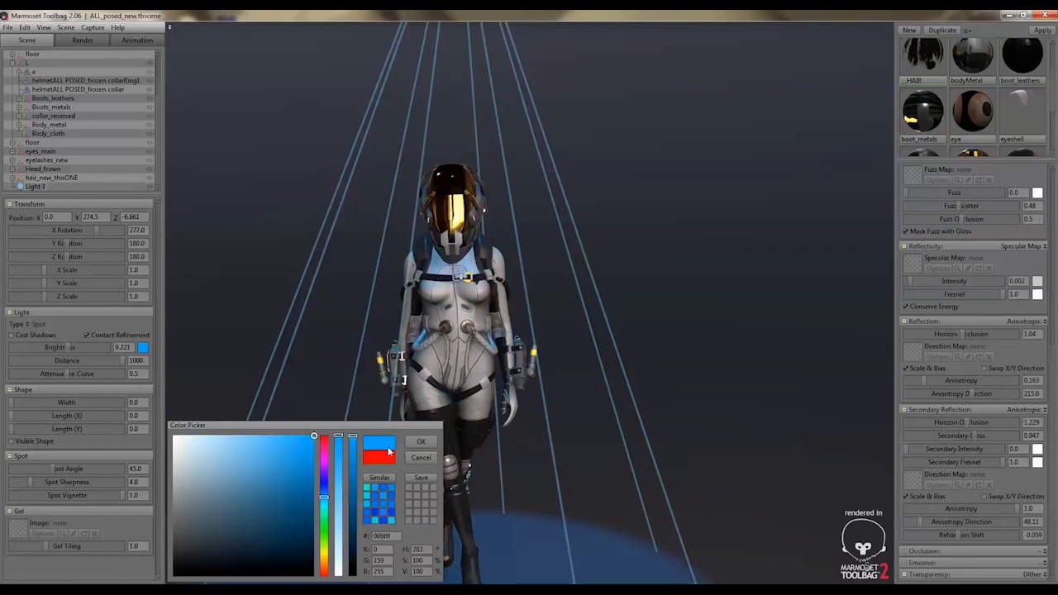
pyautogui.moveTo(264, 461)
pyautogui.mouseDown()
pyautogui.moveTo(231, 447)
pyautogui.moveTo(251, 441)
pyautogui.moveTo(220, 444)
pyautogui.moveTo(243, 449)
pyautogui.mouseUp()
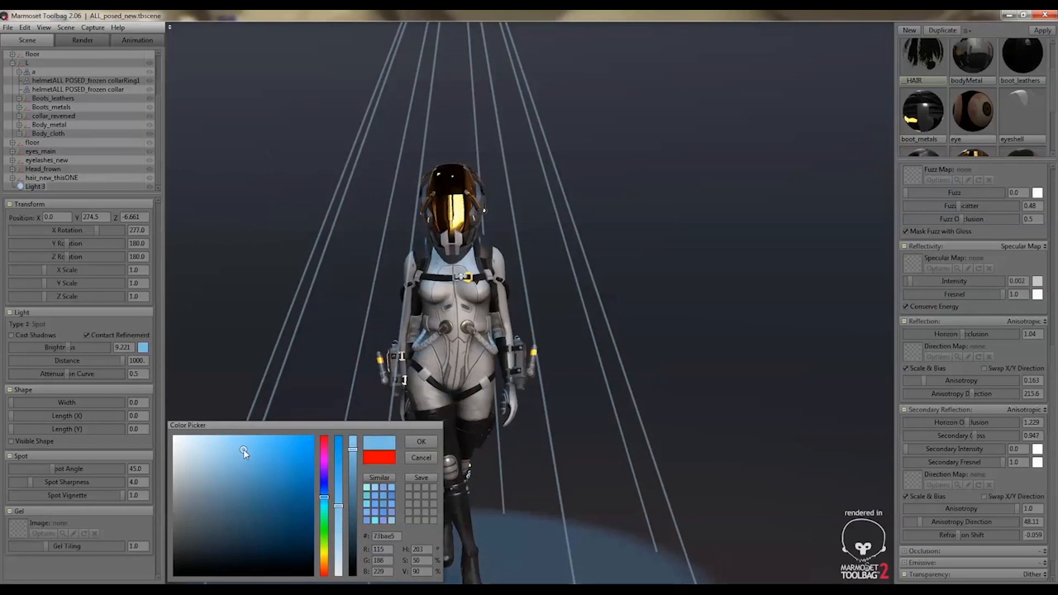
pyautogui.click(420, 441)
# Set the new spotlight's attenuation curve to 2.0
pyautogui.scroll(3, 103, 121)
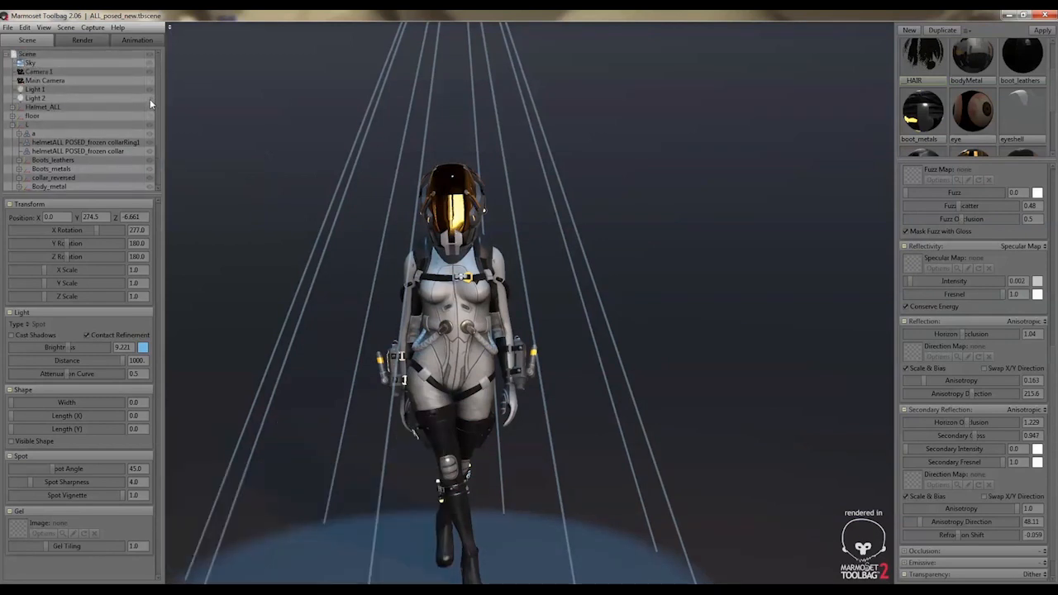
pyautogui.scroll(-3, 132, 143)
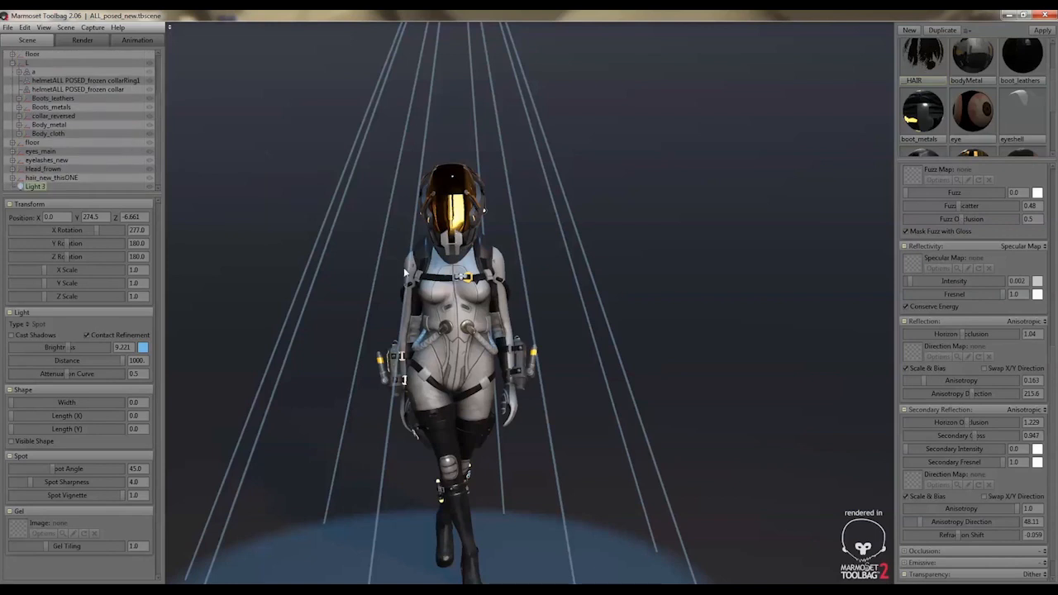
pyautogui.scroll(-2, 403, 258)
pyautogui.scroll(-1, 403, 257)
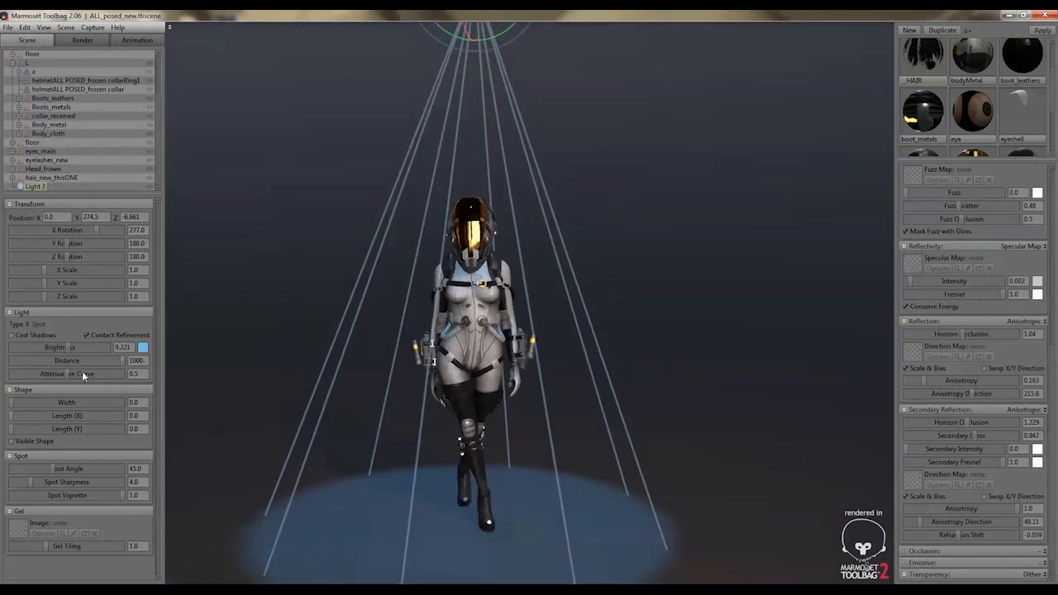
pyautogui.moveTo(71, 373); pyautogui.dragTo(158, 383)
pyautogui.write('2')
pyautogui.press('Return')
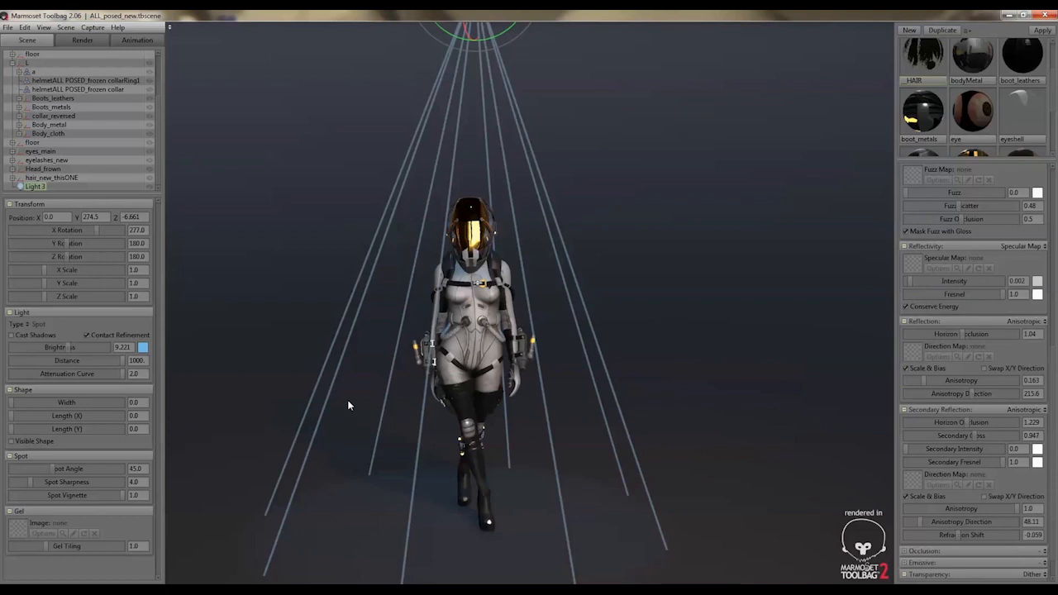
# Try stretching the spotlight's shape to an X length of about 75.82, and return its shape dimensions to 0
pyautogui.moveTo(344, 427); pyautogui.dragTo(354, 408, button='middle')
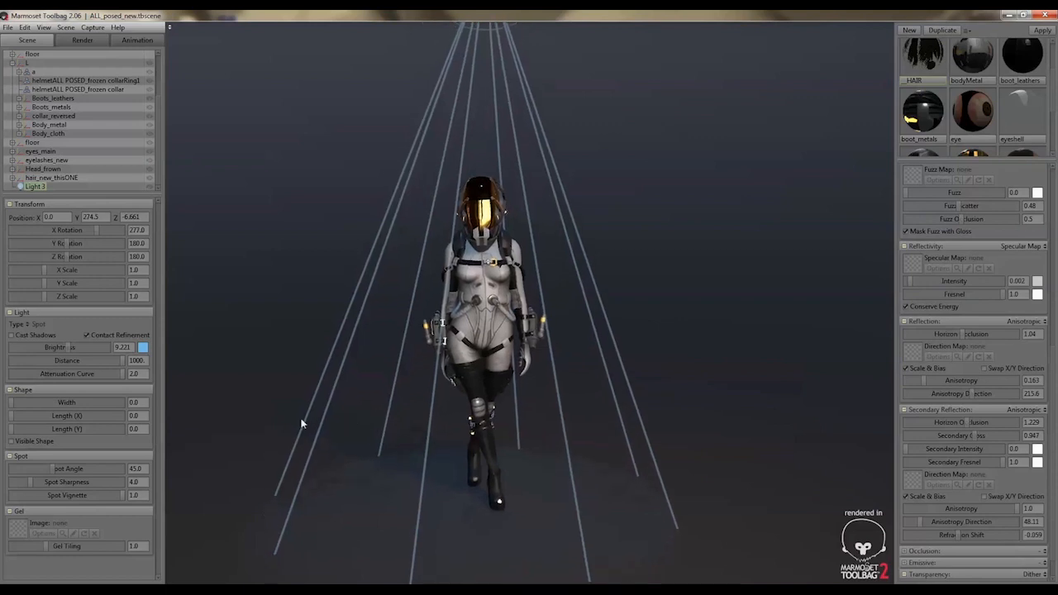
pyautogui.moveTo(12, 405); pyautogui.dragTo(72, 416)
pyautogui.scroll(-3, 354, 323)
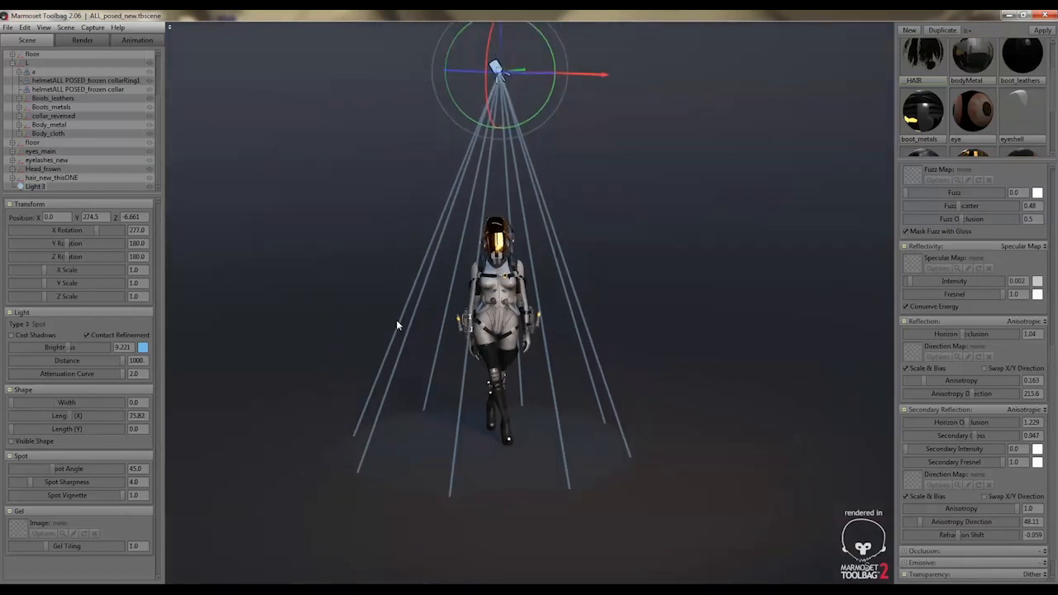
pyautogui.moveTo(396, 319); pyautogui.dragTo(397, 330, button='middle')
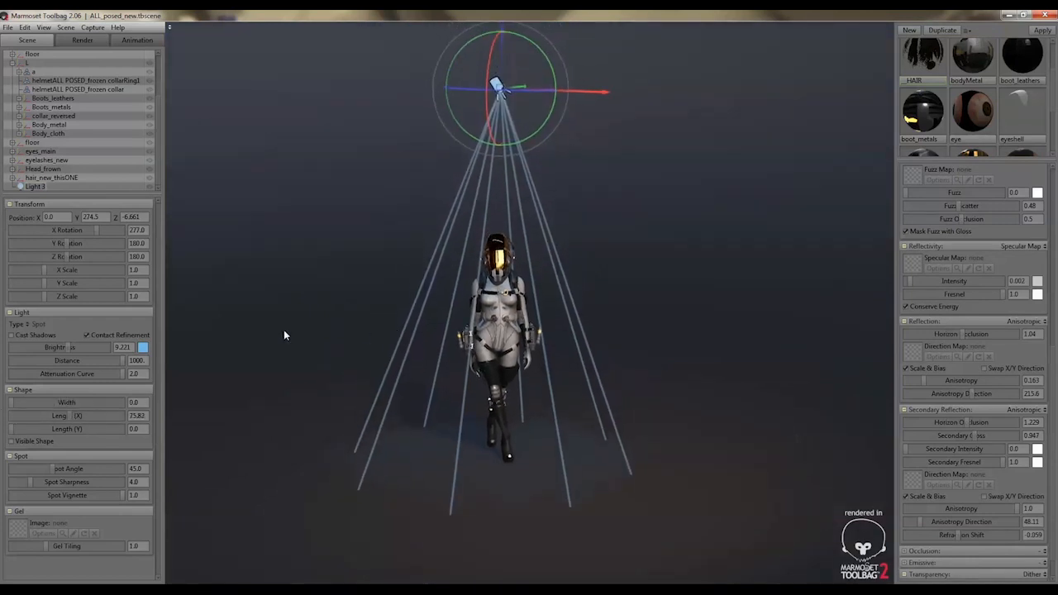
pyautogui.scroll(4, 283, 330)
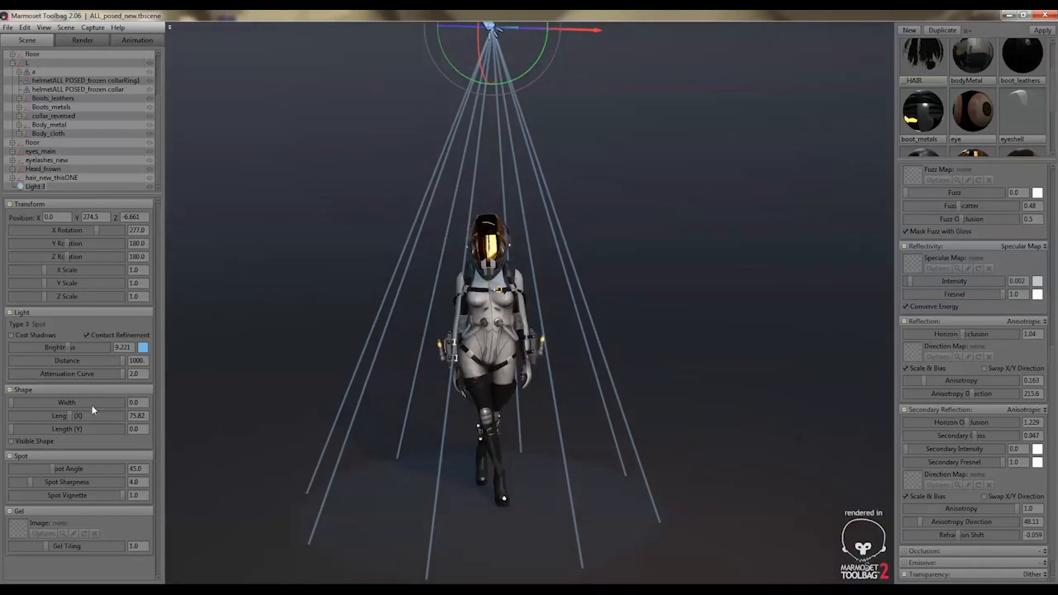
pyautogui.moveTo(11, 430); pyautogui.dragTo(3, 403)
# Widen the new spotlight's spot angle to about 89.7 and lower its spot sharpness to 0.2
pyautogui.moveTo(53, 467); pyautogui.dragTo(94, 467)
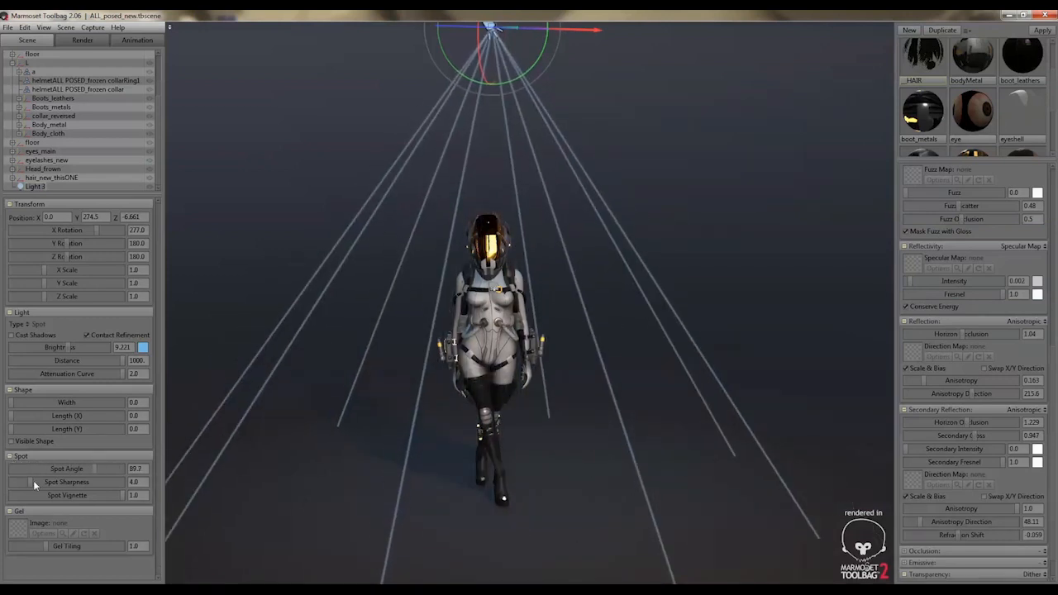
pyautogui.moveTo(33, 480); pyautogui.dragTo(3, 482)
pyautogui.click(134, 482)
pyautogui.write('0')
pyautogui.press('Return')
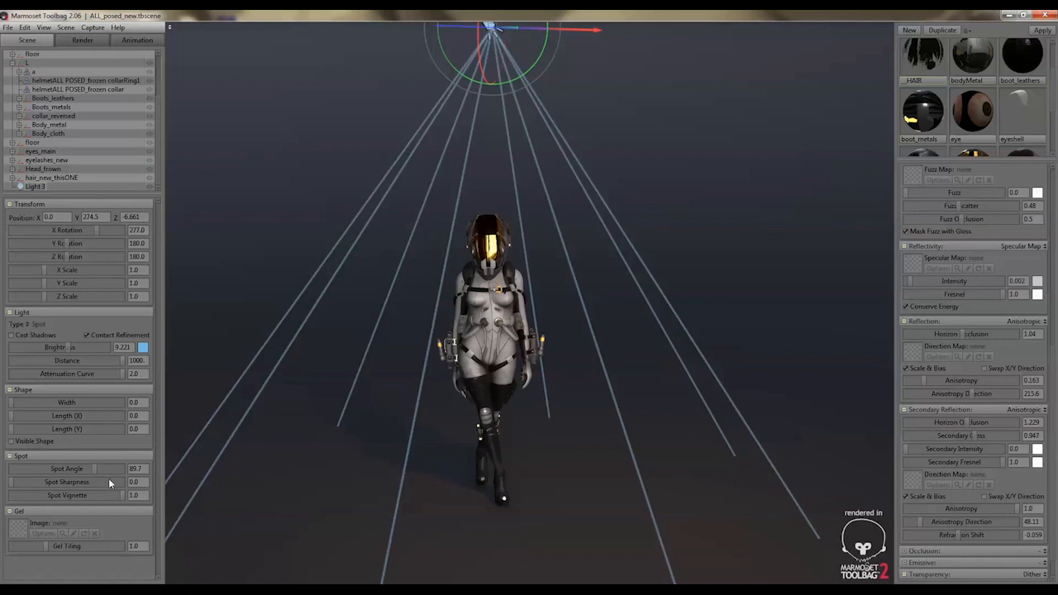
pyautogui.click(133, 482)
# Raise the new spotlight's brightness to about 53.82, and try a spot vignette of 0 before restoring it to 1.0
pyautogui.moveTo(67, 345); pyautogui.dragTo(95, 350)
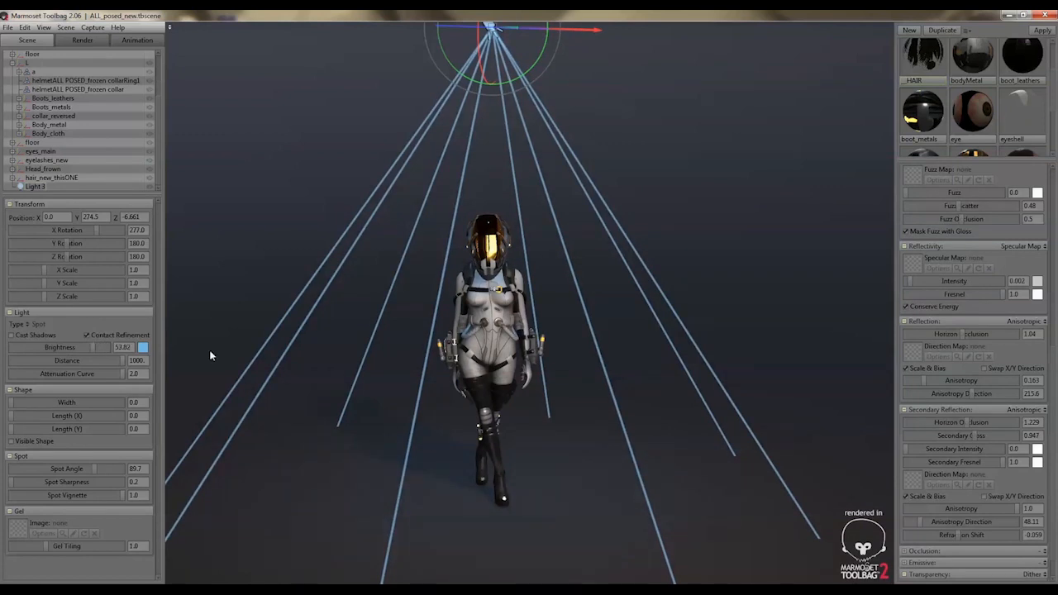
pyautogui.moveTo(120, 497); pyautogui.dragTo(2, 500)
pyautogui.moveTo(397, 442); pyautogui.dragTo(326, 328, button='right')
pyautogui.moveTo(325, 328); pyautogui.dragTo(344, 370)
pyautogui.moveTo(343, 370); pyautogui.dragTo(443, 407, button='right')
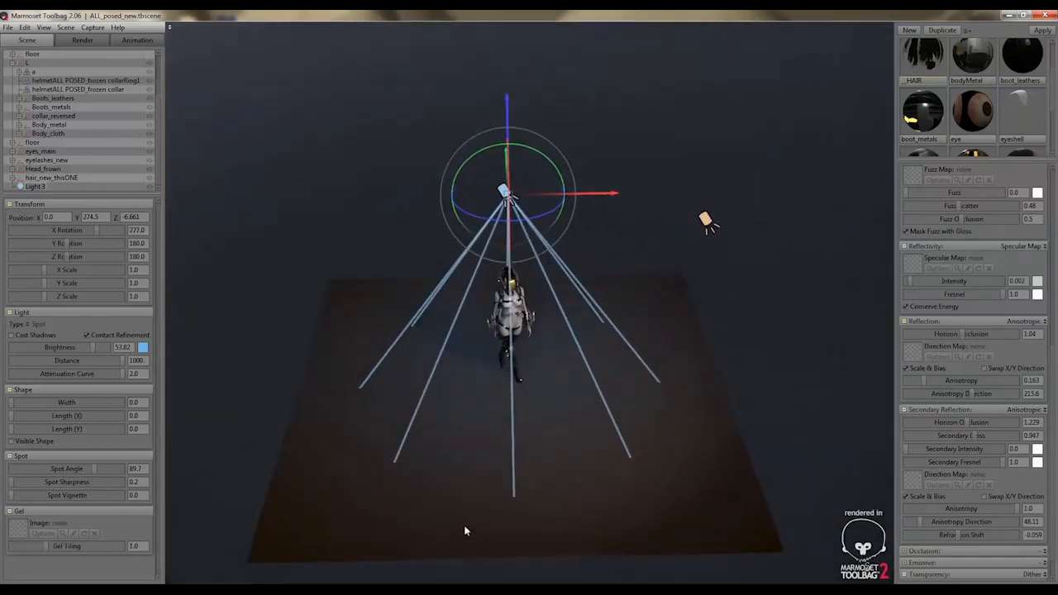
pyautogui.moveTo(425, 452); pyautogui.dragTo(718, 475, button='right')
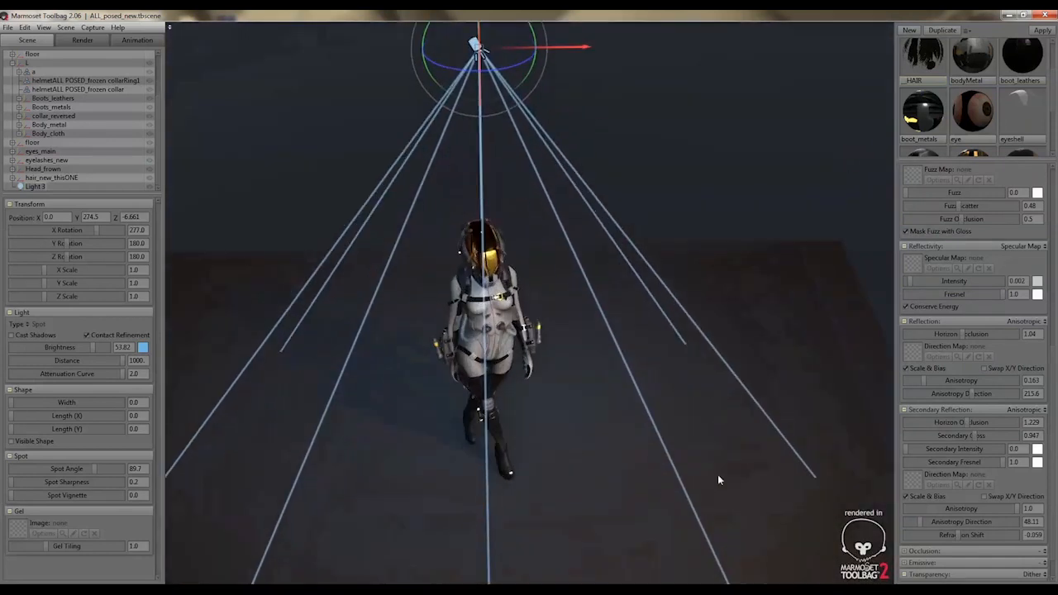
pyautogui.moveTo(16, 501); pyautogui.dragTo(198, 498)
# Tilt the new spotlight to an X rotation of about 283.2 and move it up and behind the character, to about Y 287.6, Z -46.59
pyautogui.moveTo(345, 479); pyautogui.dragTo(385, 458)
pyautogui.scroll(4, 384, 459)
pyautogui.moveTo(568, 458); pyautogui.dragTo(198, 347, button='right')
pyautogui.moveTo(386, 385); pyautogui.dragTo(337, 380)
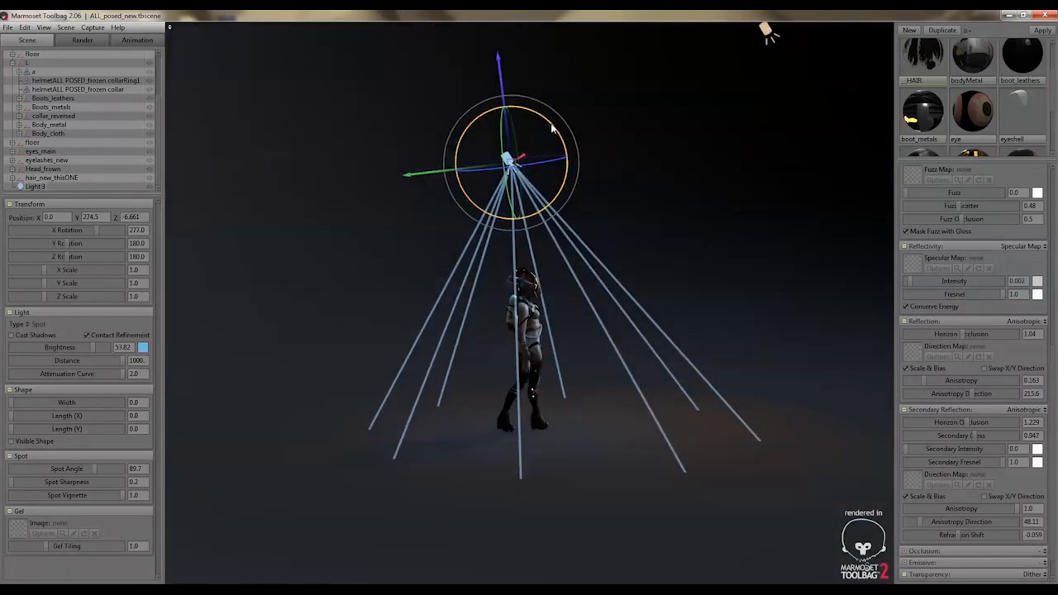
pyautogui.moveTo(553, 124)
pyautogui.mouseDown()
pyautogui.moveTo(555, 111)
pyautogui.moveTo(545, 120)
pyautogui.mouseUp()
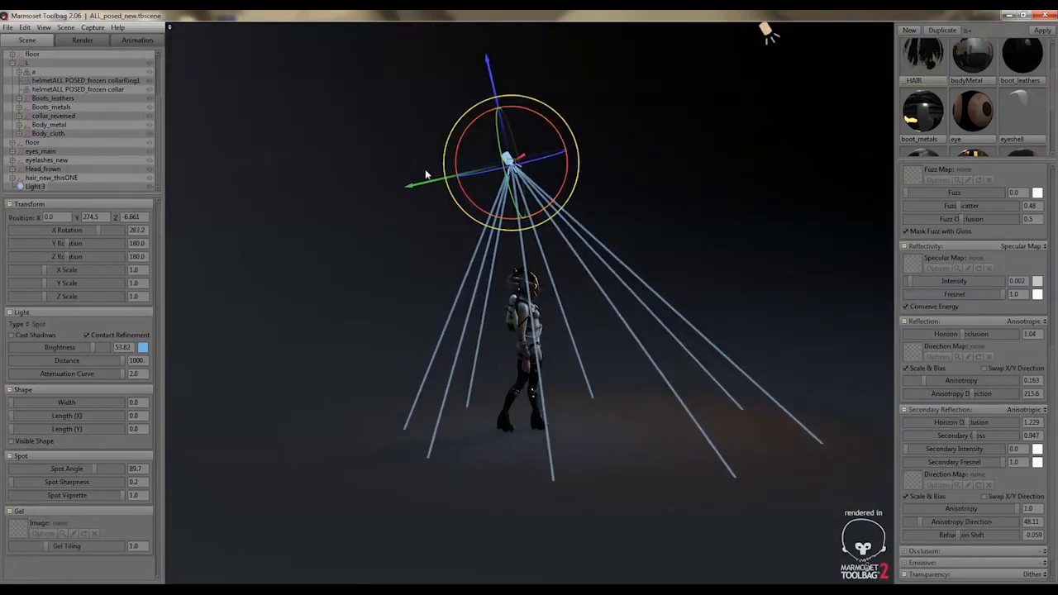
pyautogui.moveTo(409, 189); pyautogui.dragTo(373, 193)
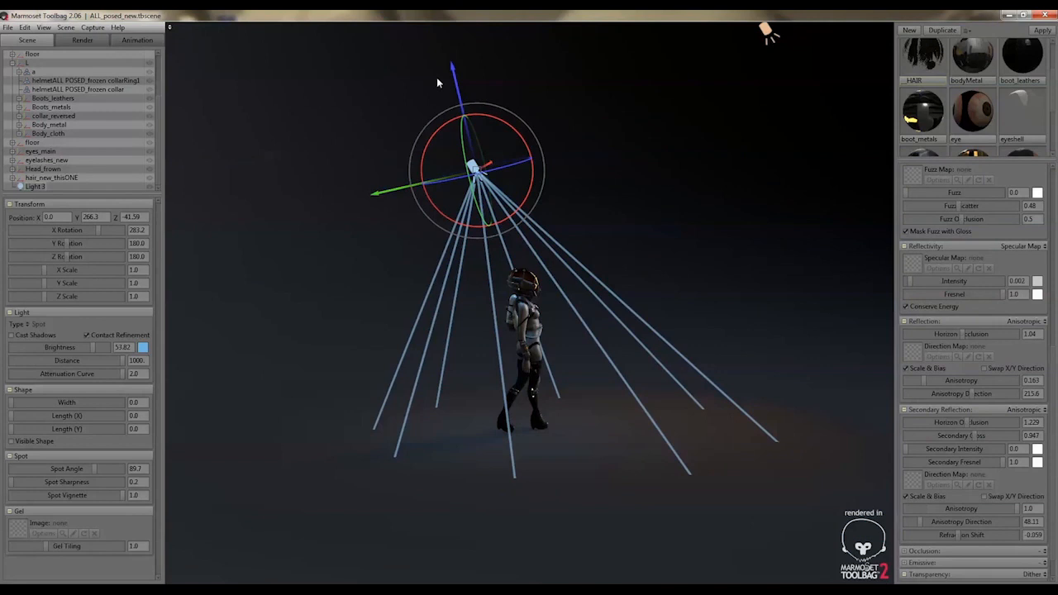
pyautogui.moveTo(457, 72); pyautogui.dragTo(450, 43)
pyautogui.scroll(8, 623, 219)
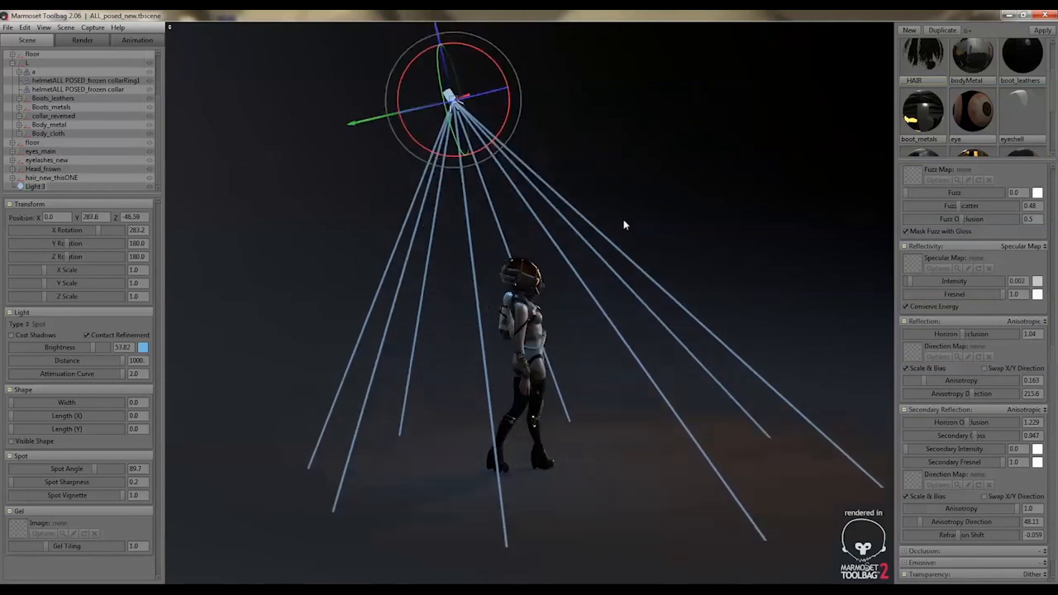
# Examine the spotlight's effect on the character and floor from several angles and distances
pyautogui.moveTo(623, 219); pyautogui.dragTo(485, 251)
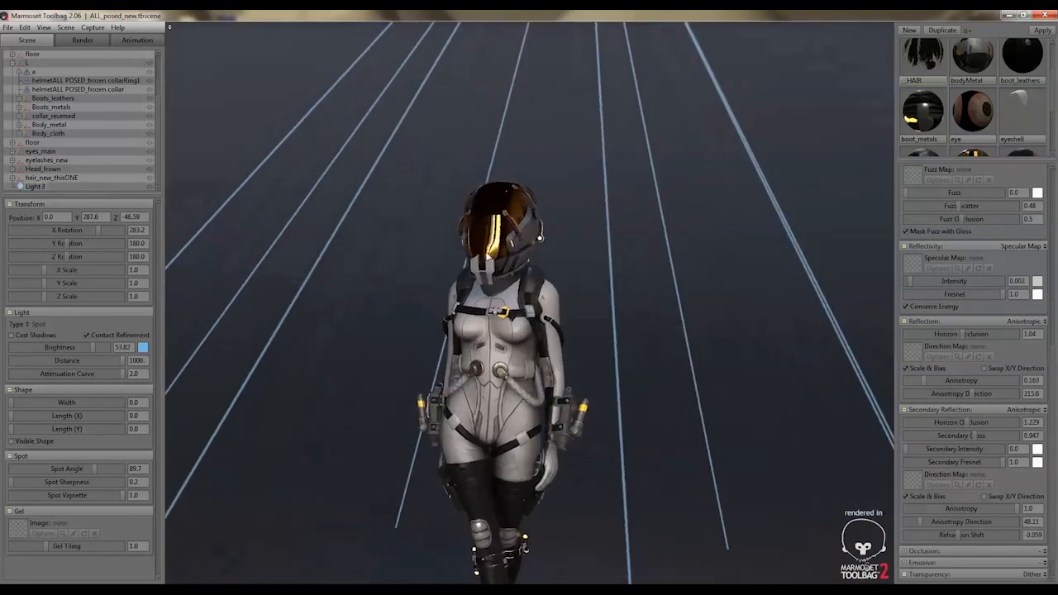
pyautogui.scroll(-5, 329, 199)
pyautogui.moveTo(329, 198); pyautogui.dragTo(372, 340)
pyautogui.click(306, 333)
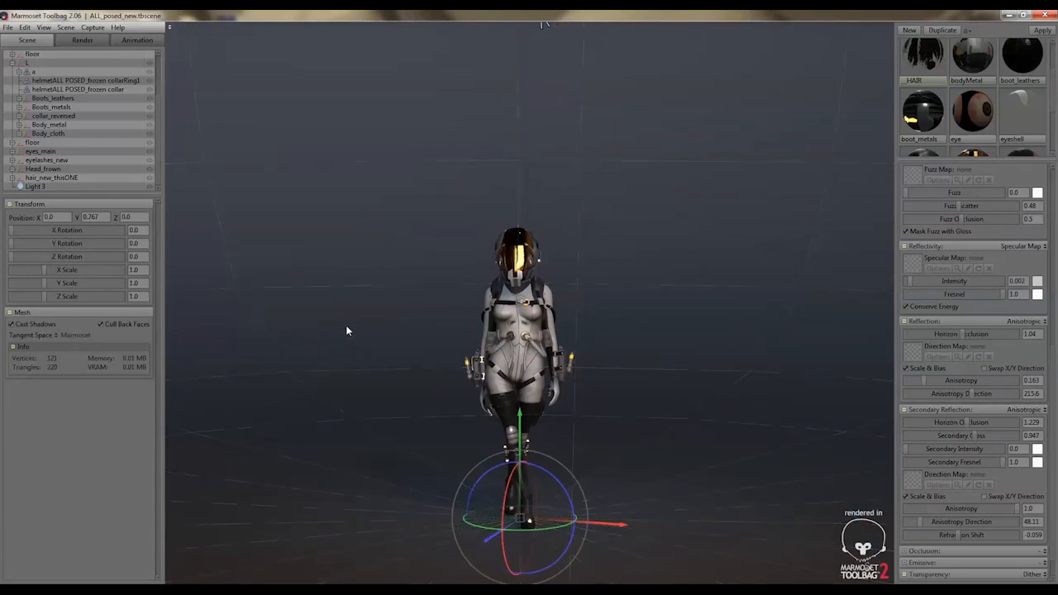
pyautogui.scroll(-5, 351, 310)
pyautogui.moveTo(352, 307); pyautogui.dragTo(372, 326)
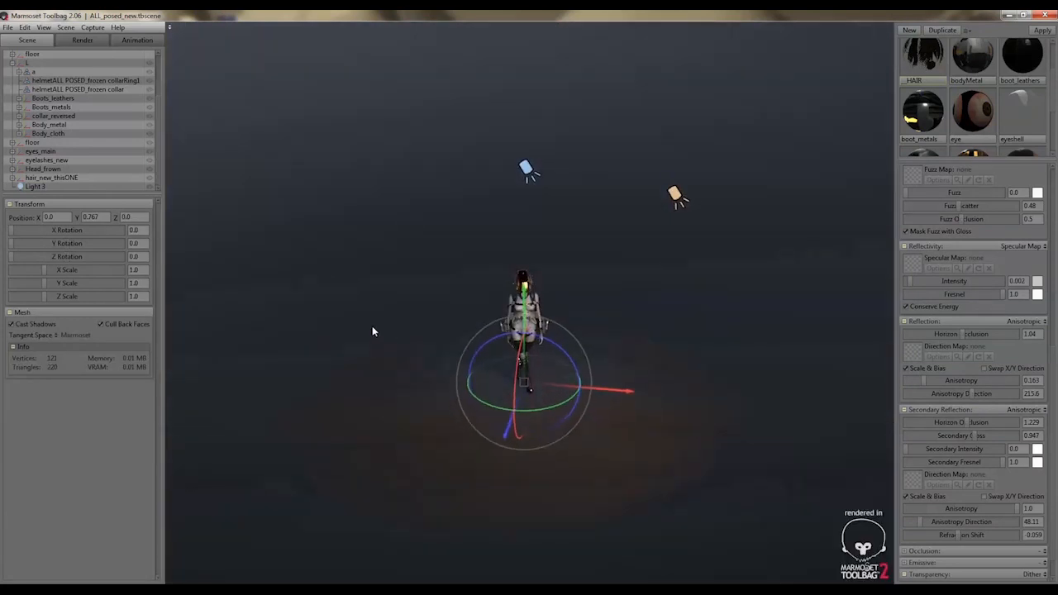
pyautogui.scroll(-5, 434, 274)
pyautogui.click(415, 254)
pyautogui.moveTo(417, 276); pyautogui.dragTo(624, 407)
pyautogui.moveTo(623, 407); pyautogui.dragTo(657, 428, button='right')
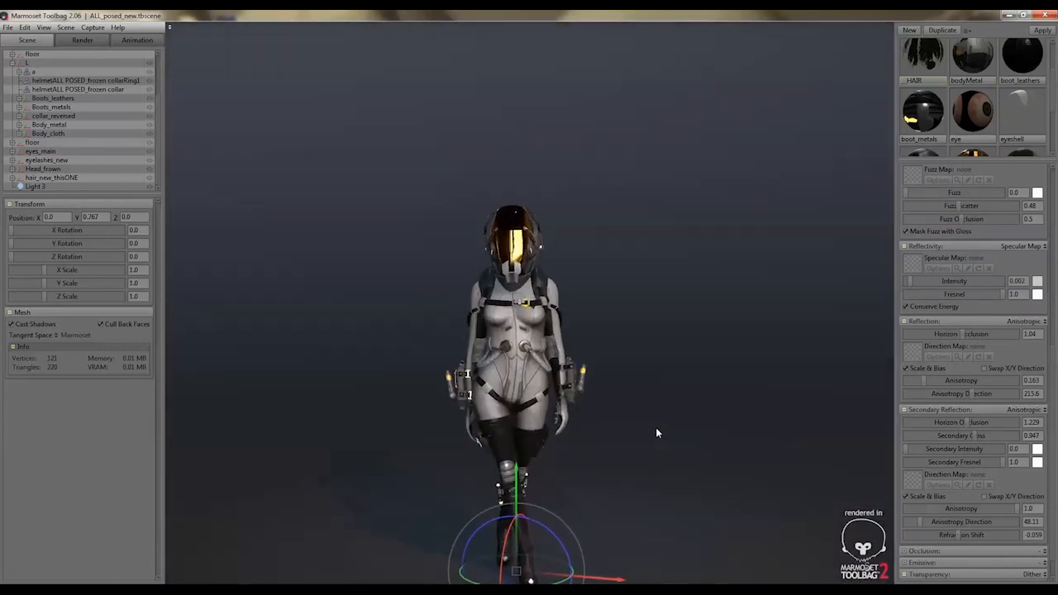
pyautogui.moveTo(657, 428); pyautogui.dragTo(654, 406, button='middle')
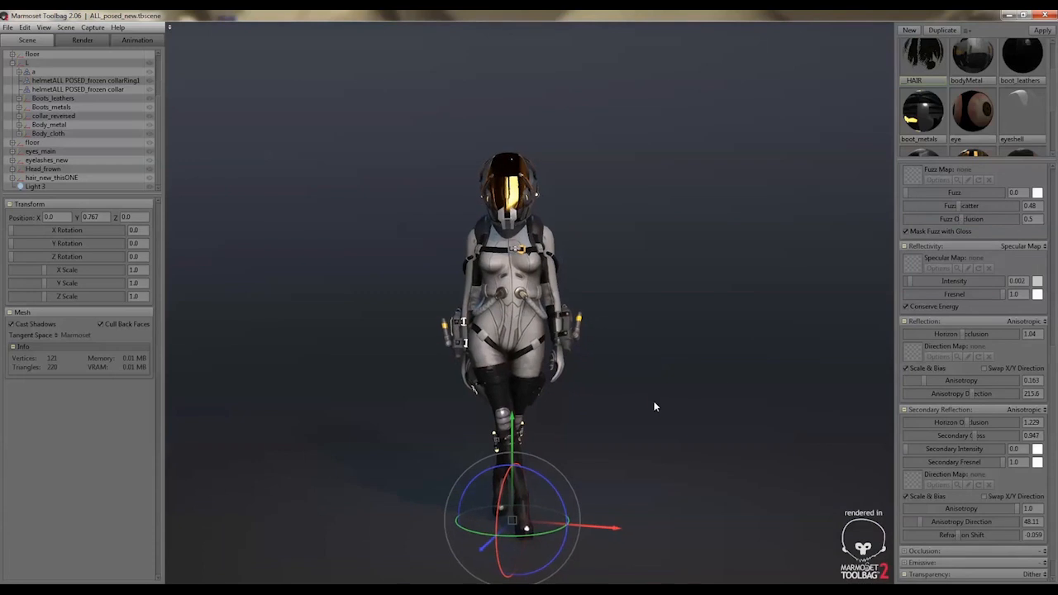
# Select the NewMat01 material to view its settings
pyautogui.scroll(1, 992, 114)
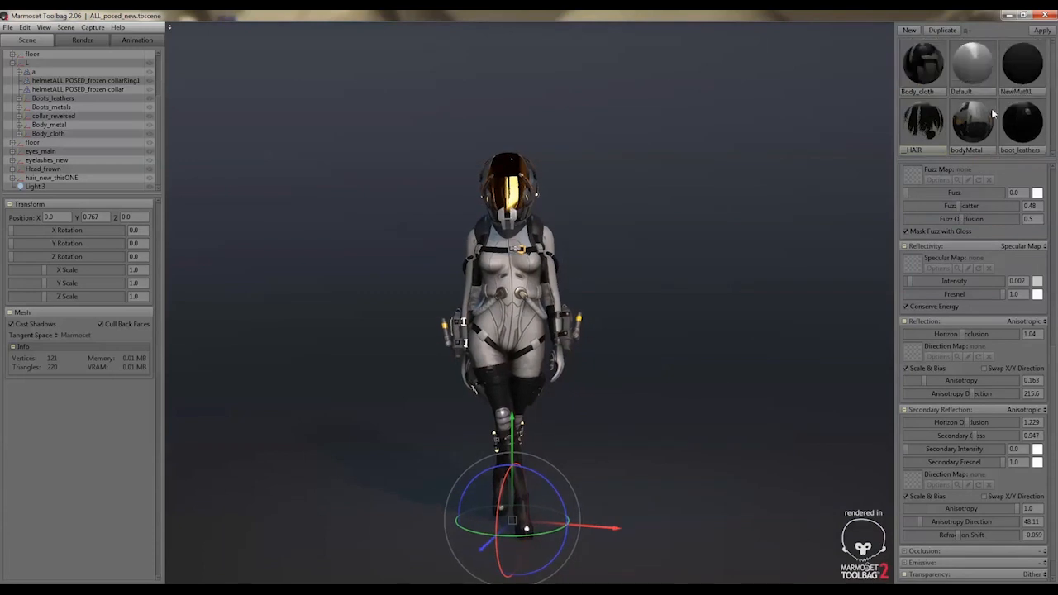
pyautogui.click(1018, 59)
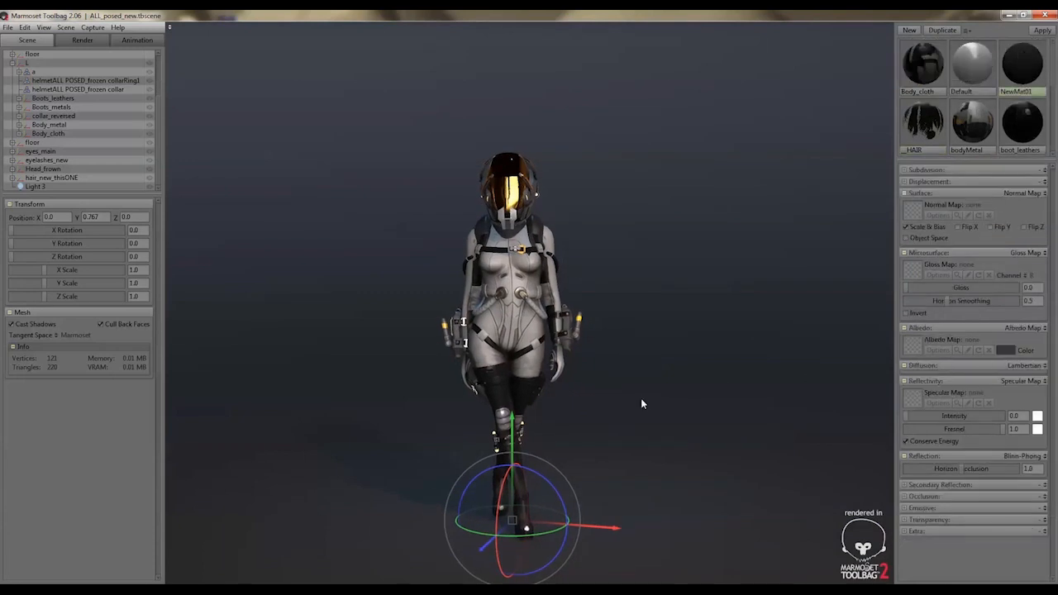
pyautogui.moveTo(585, 428); pyautogui.dragTo(596, 418, button='middle')
pyautogui.scroll(2, 597, 418)
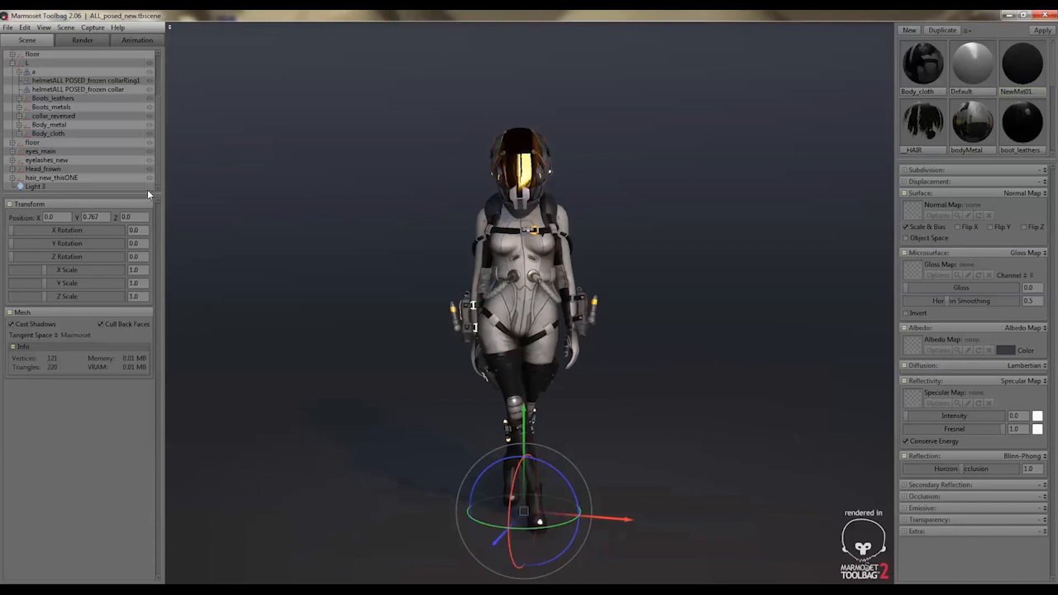
# Lower the Light 3 spotlight's brightness to about 26.04 and clear the selection
pyautogui.scroll(3, 123, 139)
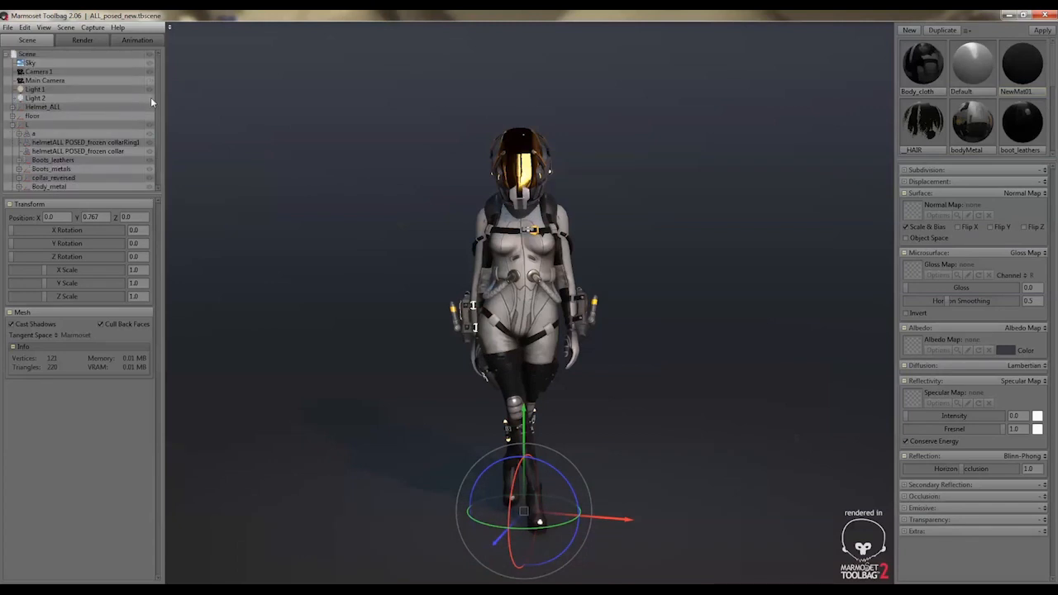
pyautogui.scroll(-3, 140, 166)
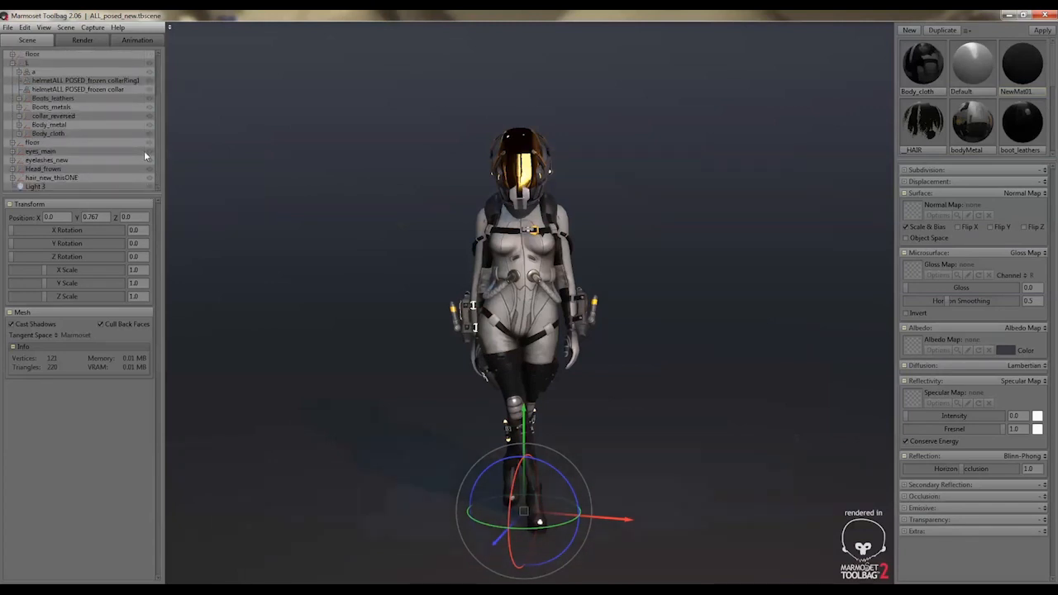
pyautogui.scroll(3, 140, 132)
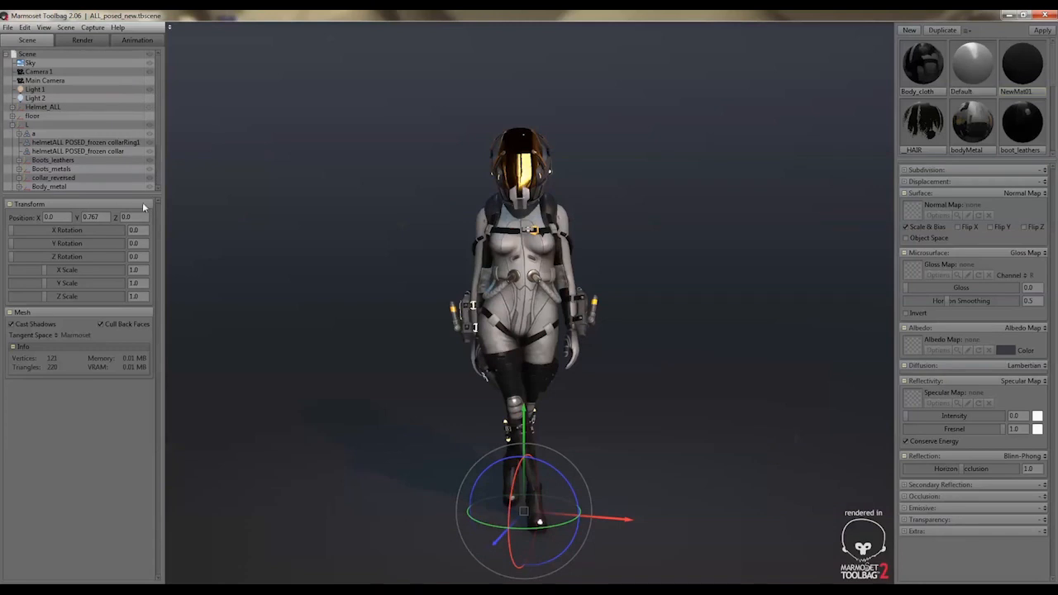
pyautogui.scroll(-3, 83, 169)
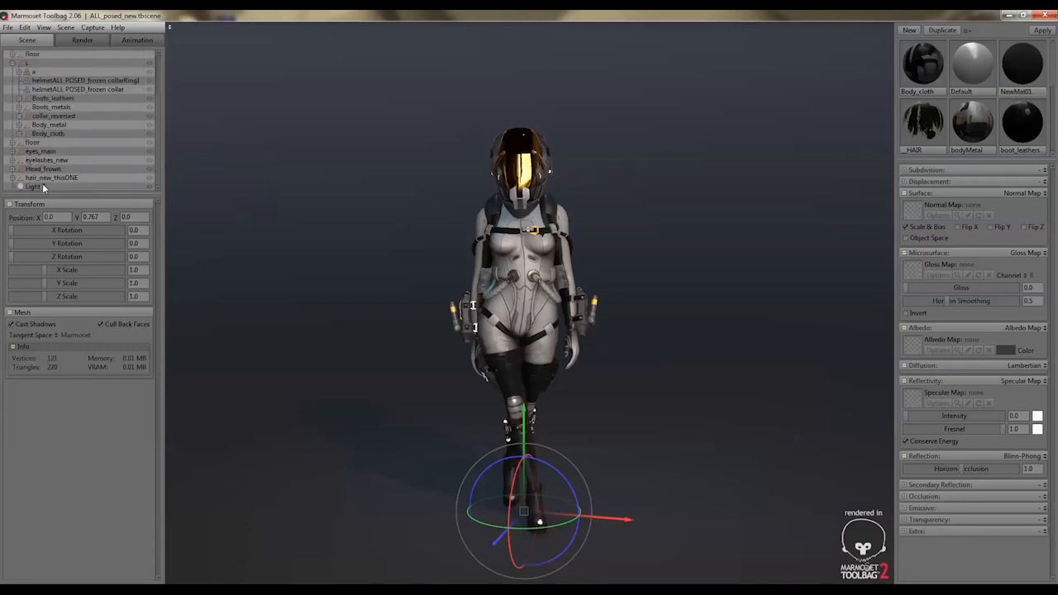
pyautogui.click(42, 185)
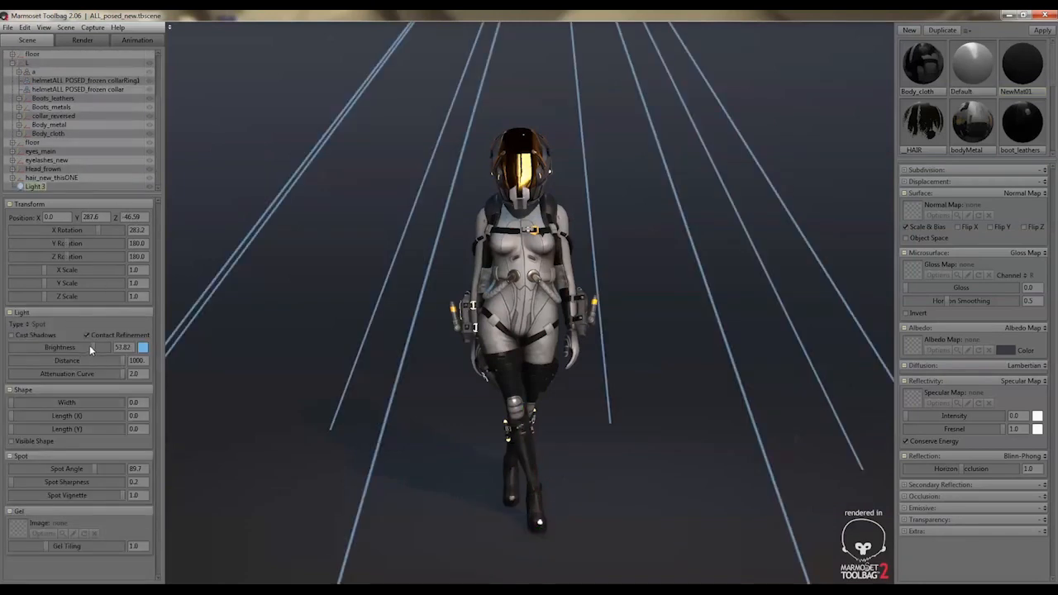
pyautogui.moveTo(89, 347); pyautogui.dragTo(81, 347)
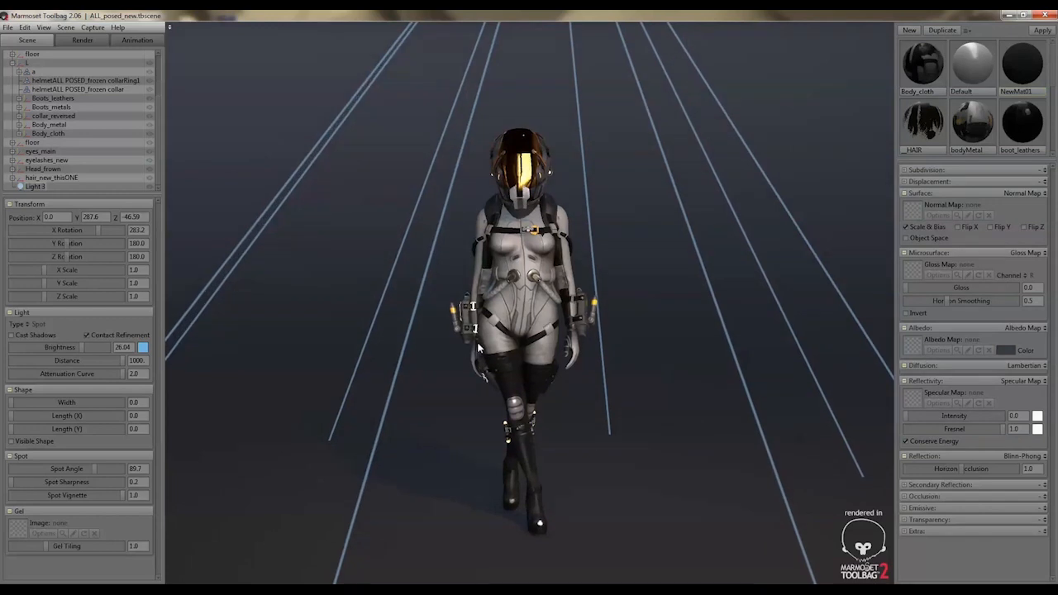
pyautogui.click(332, 306)
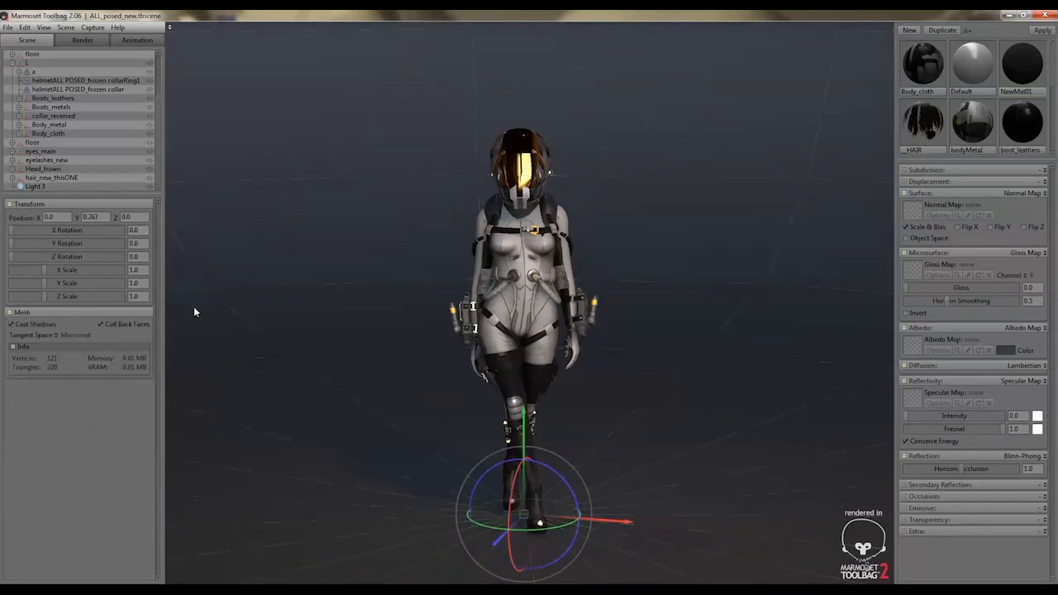
pyautogui.click(58, 79)
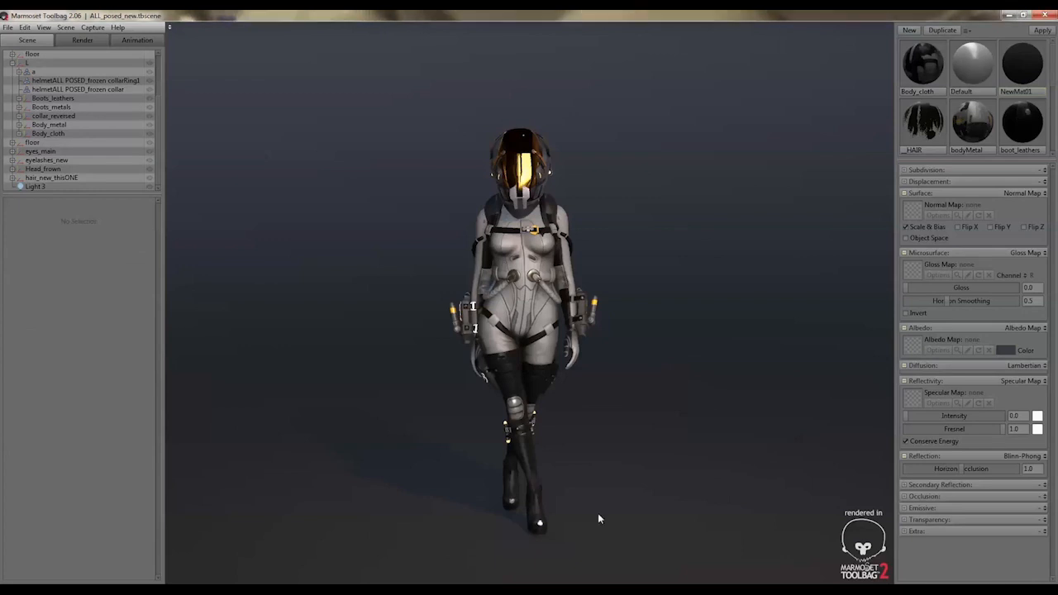
# Review the image and turntable options in the capture settings, moving the dialog clear of the character, and close them
pyautogui.click(66, 28)
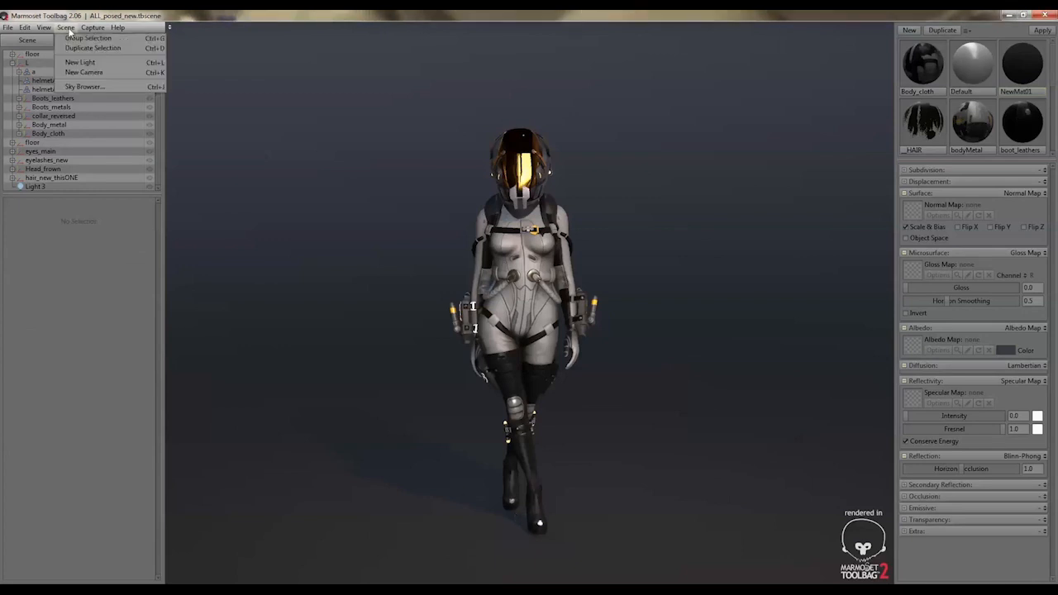
pyautogui.moveTo(92, 27)
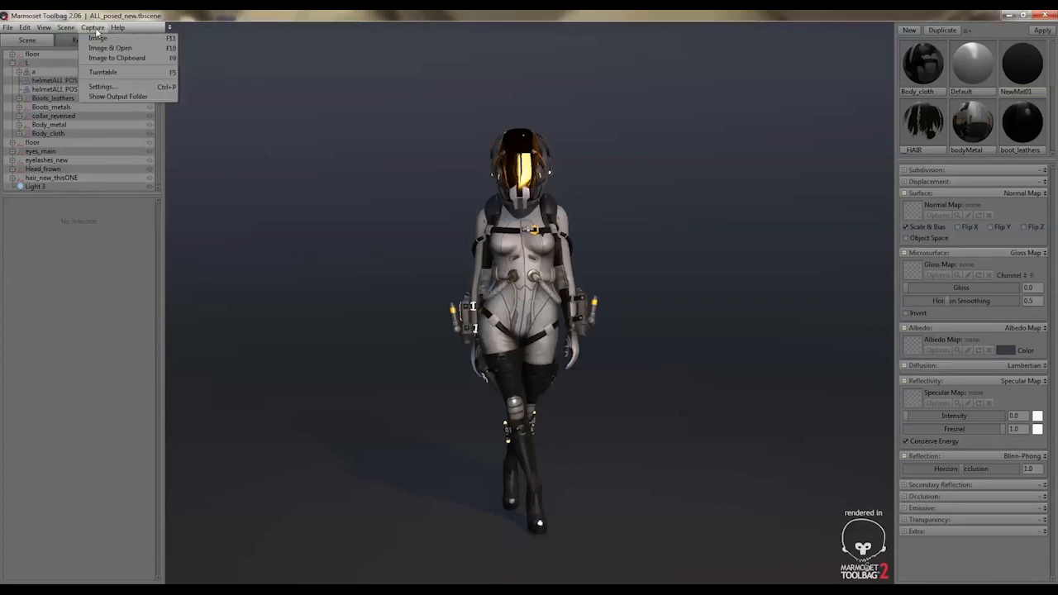
pyautogui.click(101, 87)
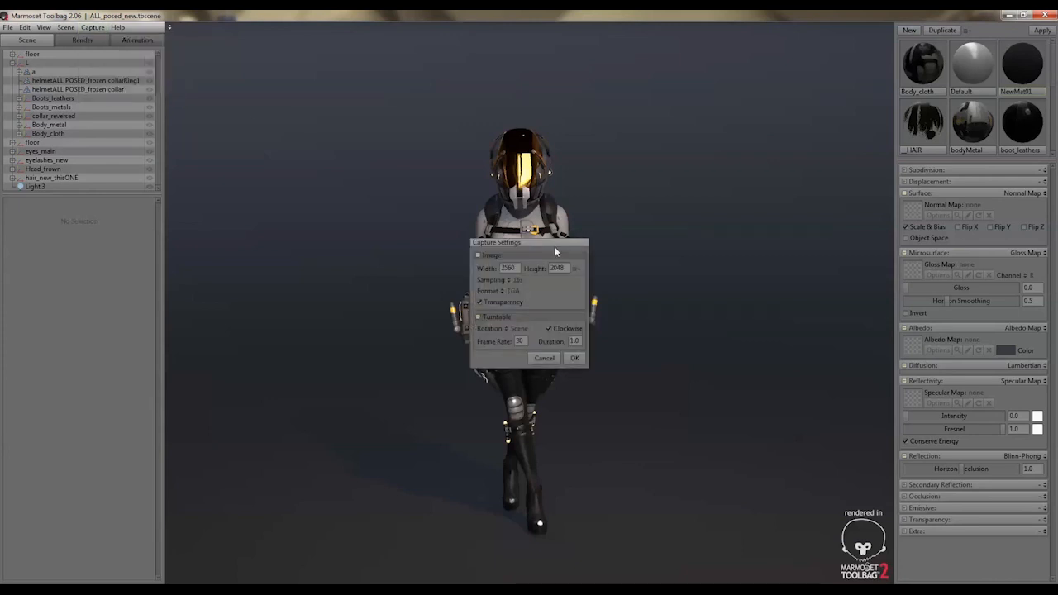
pyautogui.moveTo(555, 248); pyautogui.dragTo(322, 243)
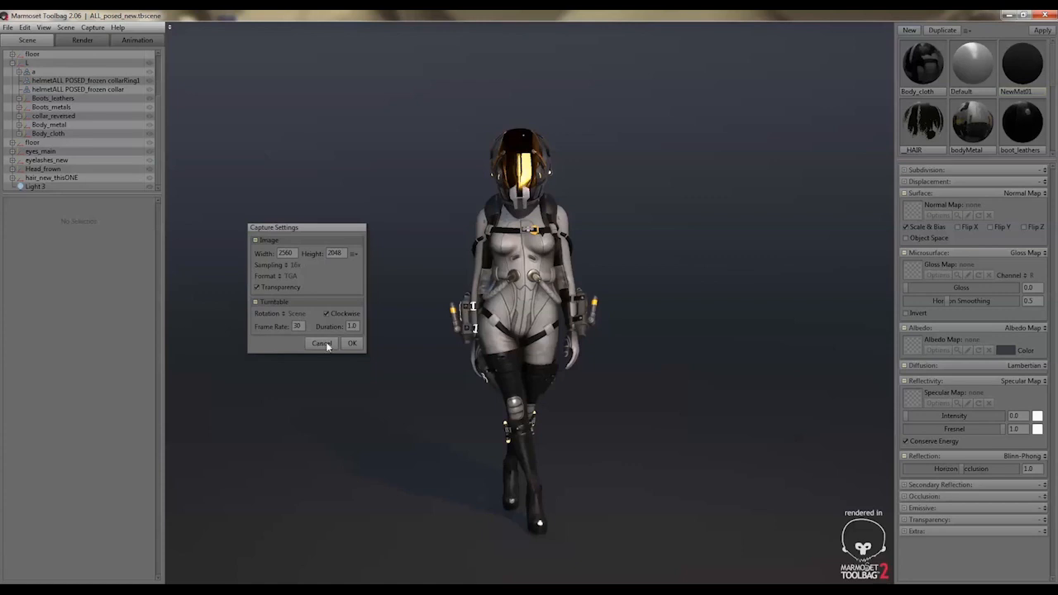
pyautogui.moveTo(357, 326); pyautogui.dragTo(338, 327)
pyautogui.click(350, 345)
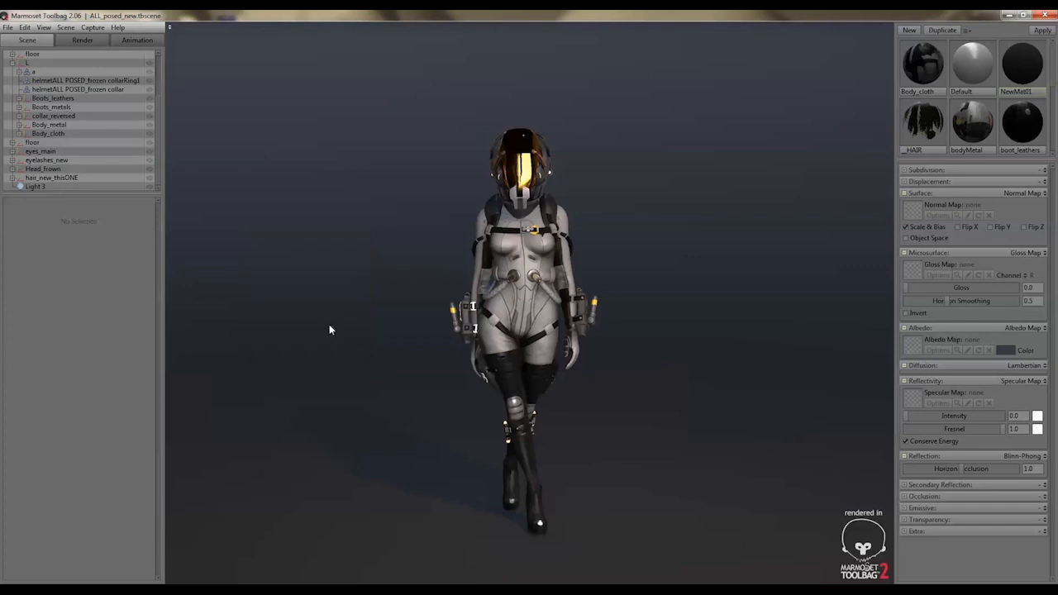
# Preview the scene turntable animation at a speed of 32.06 and stop the playback
pyautogui.click(136, 41)
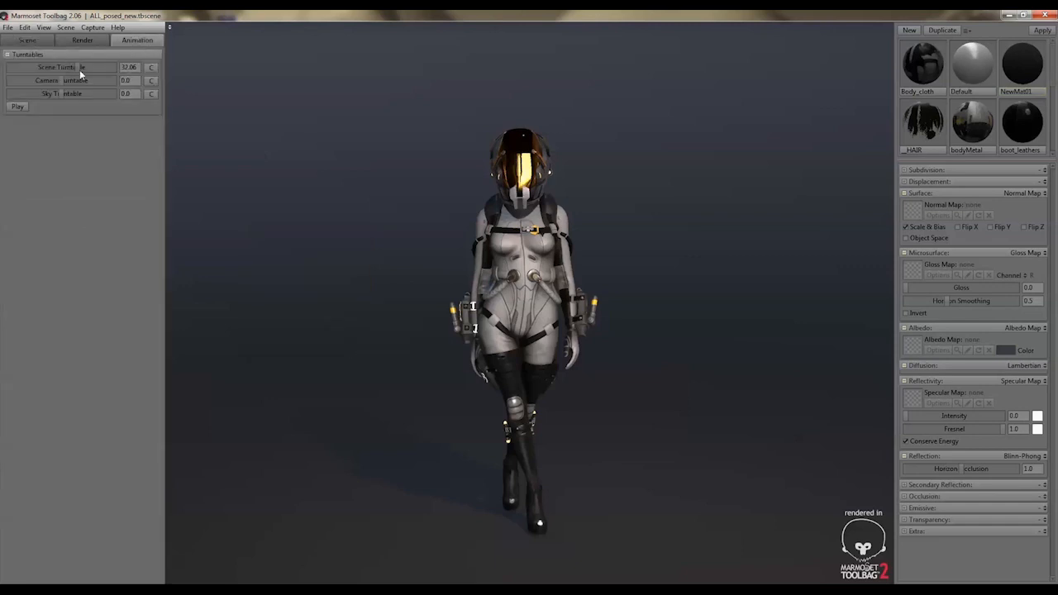
pyautogui.click(16, 106)
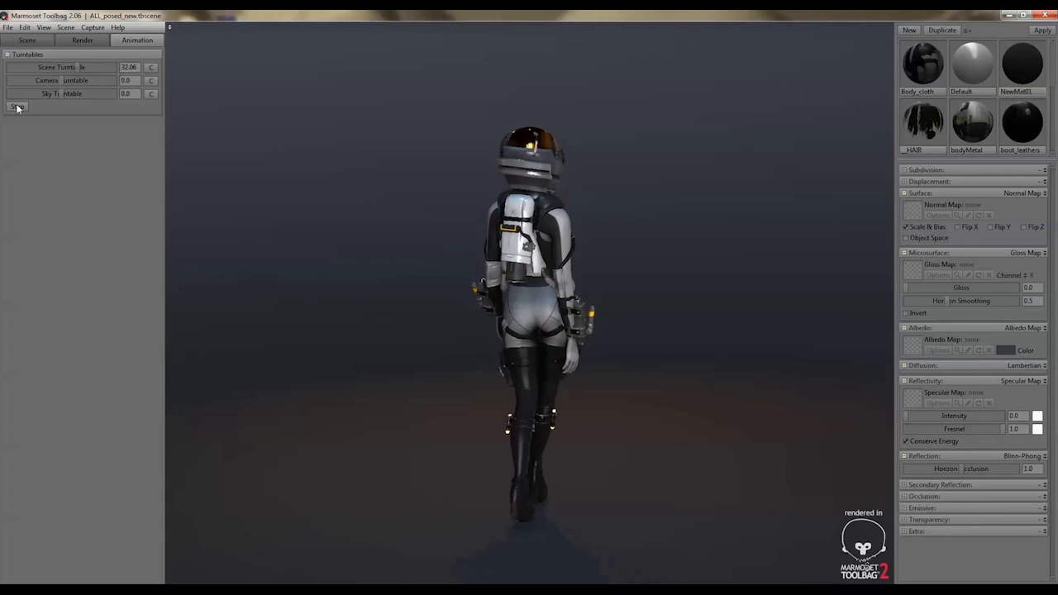
pyautogui.click(17, 107)
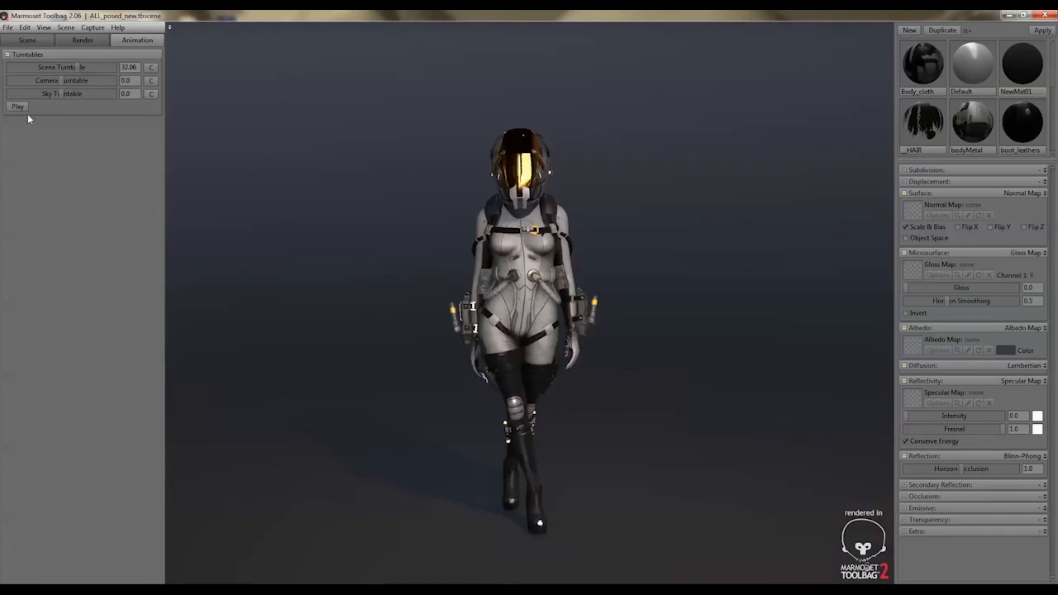
# Reset the scene turntable speed, set the camera turntable to 29.85, and play and stop its preview
pyautogui.click(150, 68)
pyautogui.moveTo(62, 80); pyautogui.dragTo(79, 82)
pyautogui.click(17, 107)
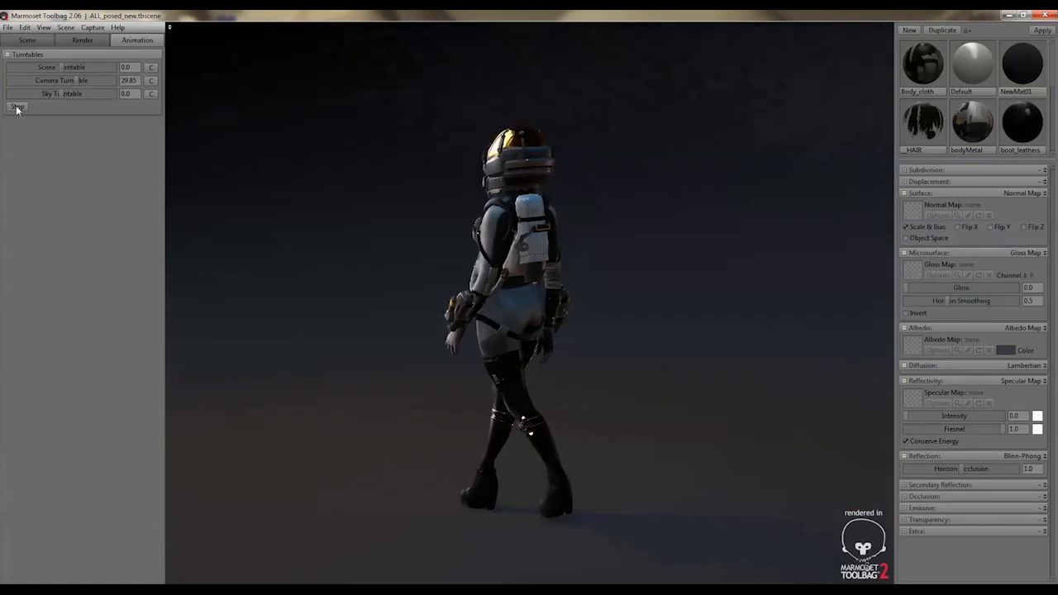
pyautogui.click(17, 107)
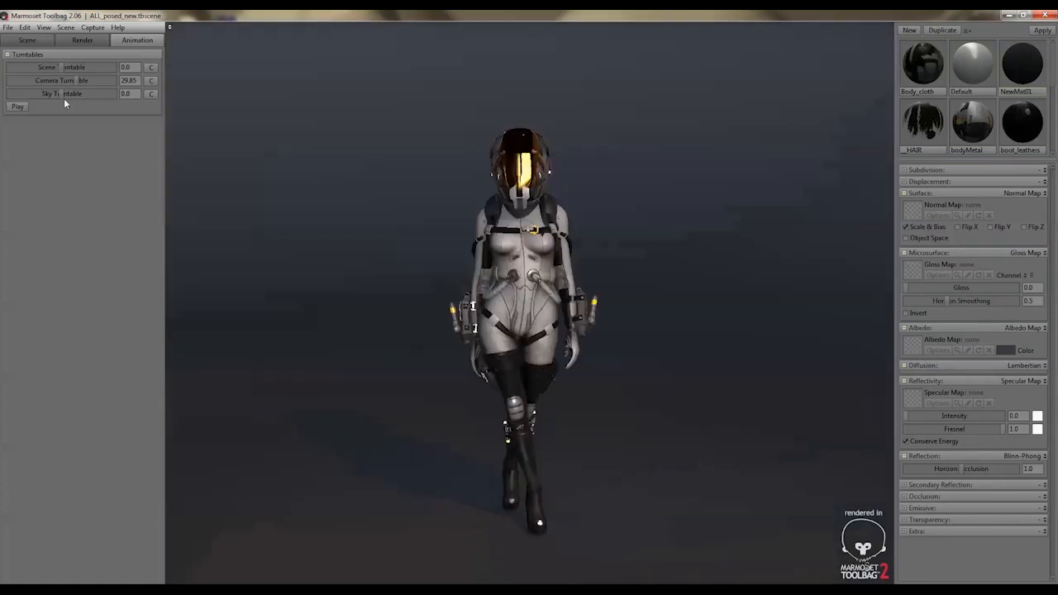
# Reset the camera turntable speed, set the sky turntable to 39.16, and play and stop its preview
pyautogui.click(152, 80)
pyautogui.moveTo(61, 95); pyautogui.dragTo(73, 94)
pyautogui.click(20, 108)
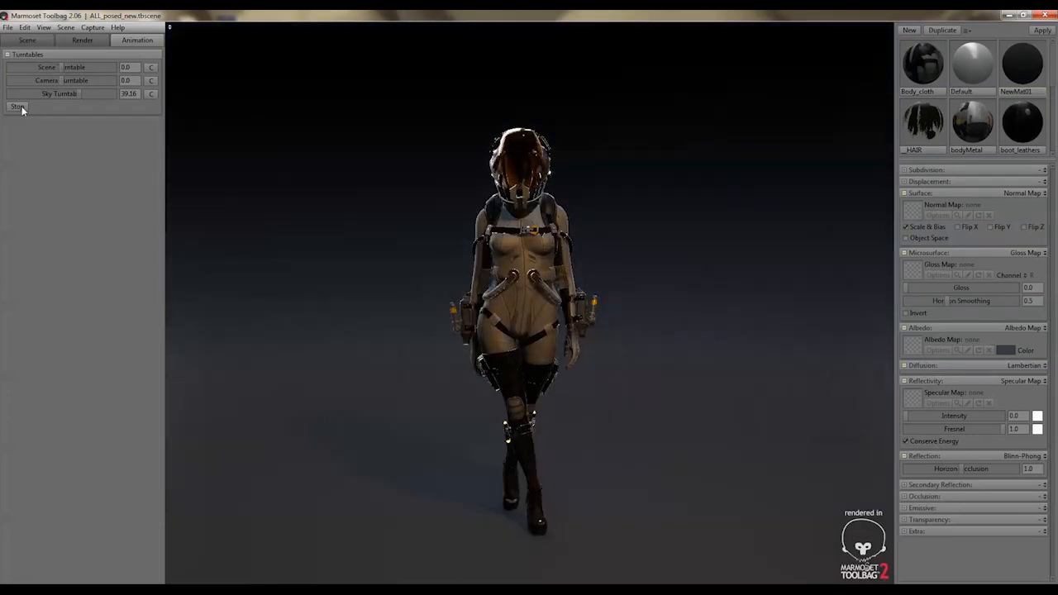
pyautogui.click(23, 109)
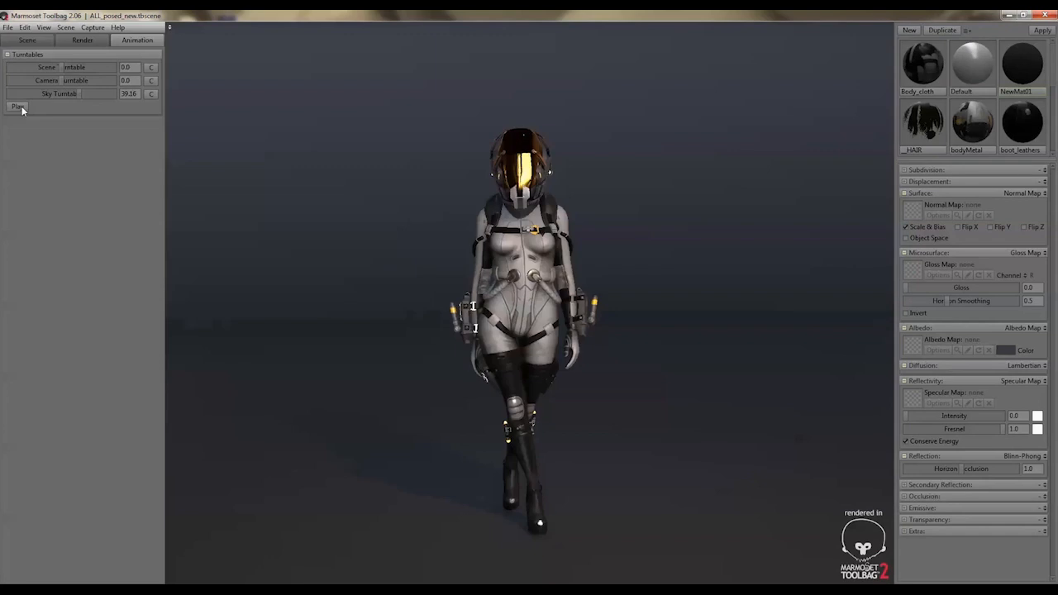
# Reset the sky turntable to 0 and set the scene turntable speed to 32.06, closing the capture options without recording
pyautogui.click(148, 95)
pyautogui.moveTo(63, 66); pyautogui.dragTo(72, 67)
pyautogui.click(93, 28)
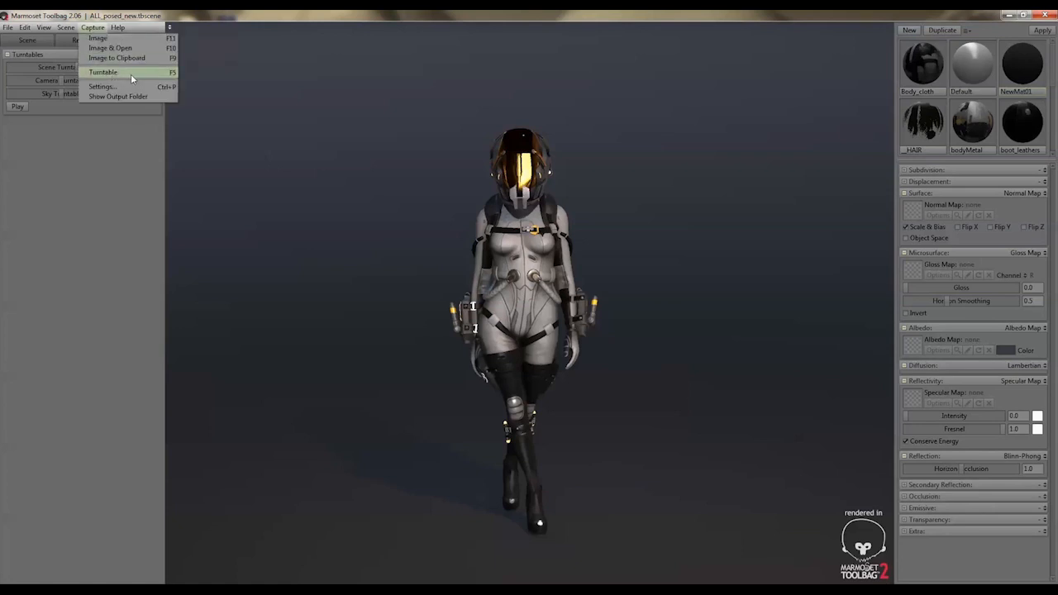
pyautogui.click(158, 402)
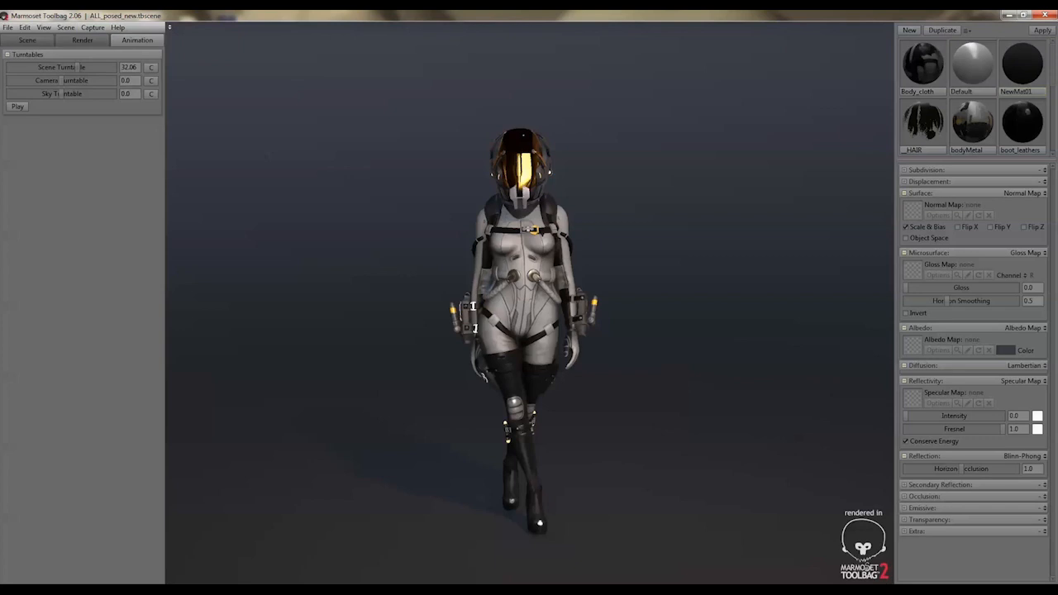